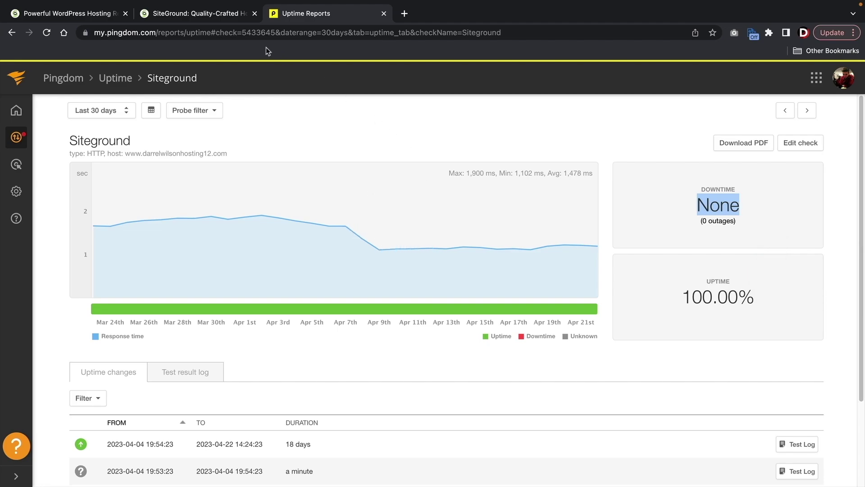
- Leave the Pingdom uptime report and switch to the SiteGround browser tab
click(211, 17)
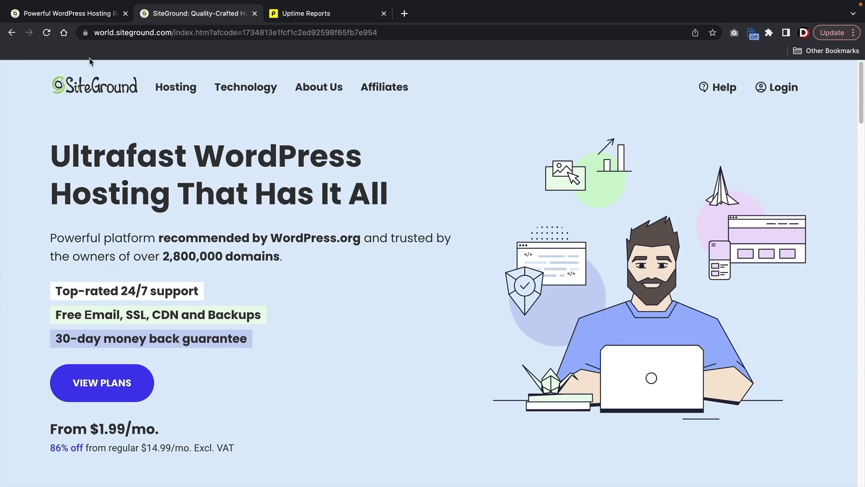
- Choose the GrowBig plan at $3.99/mo. from the 86% off WordPress hosting offer
click(78, 17)
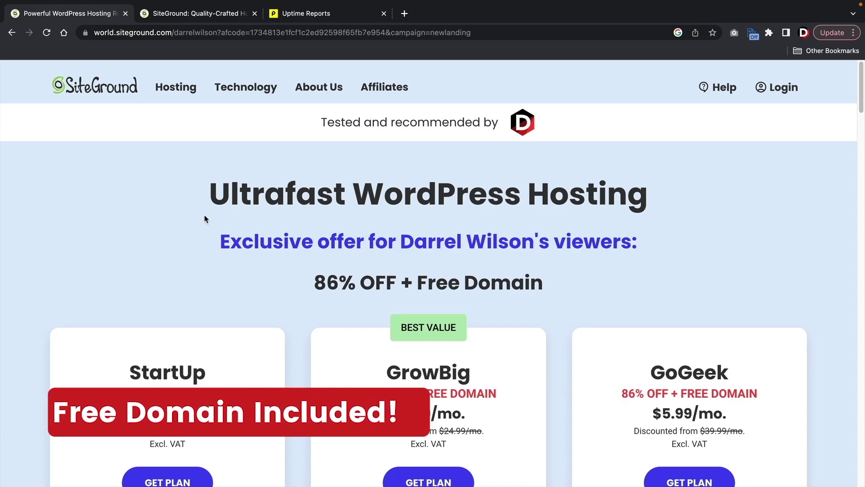
drag(415, 283, 546, 296)
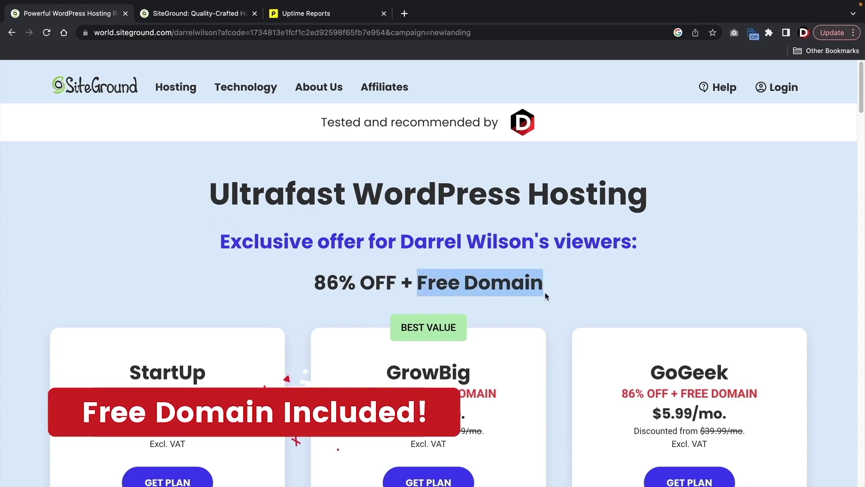
click(546, 296)
scroll(545, 292, down, 1)
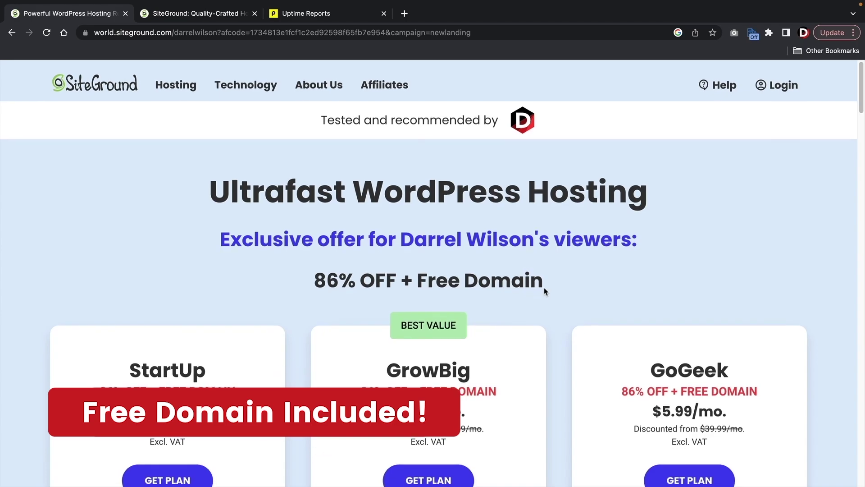
scroll(545, 291, down, 3)
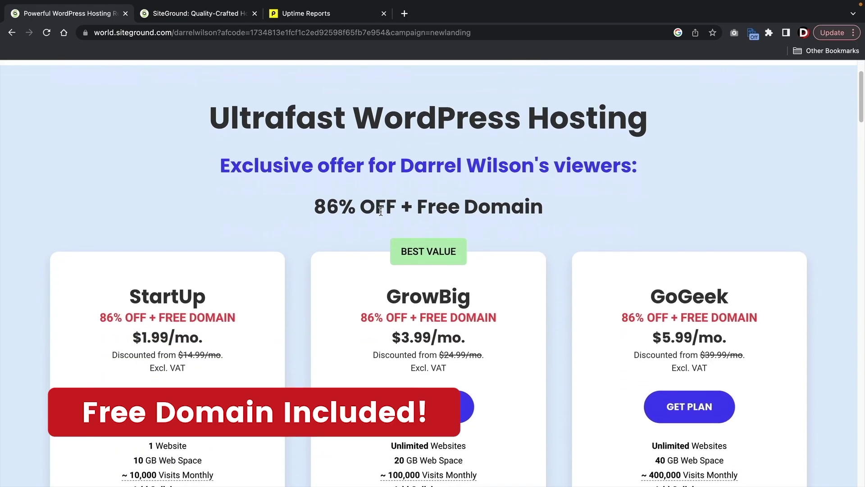
scroll(381, 211, down, 3)
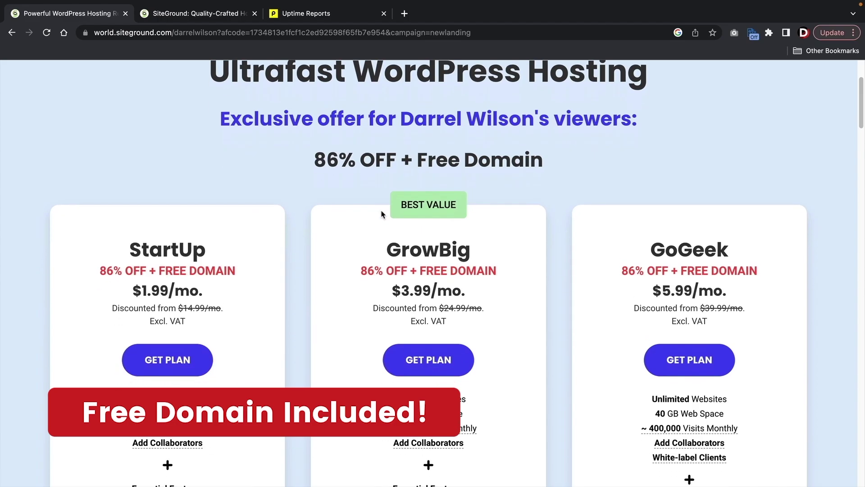
scroll(381, 211, down, 5)
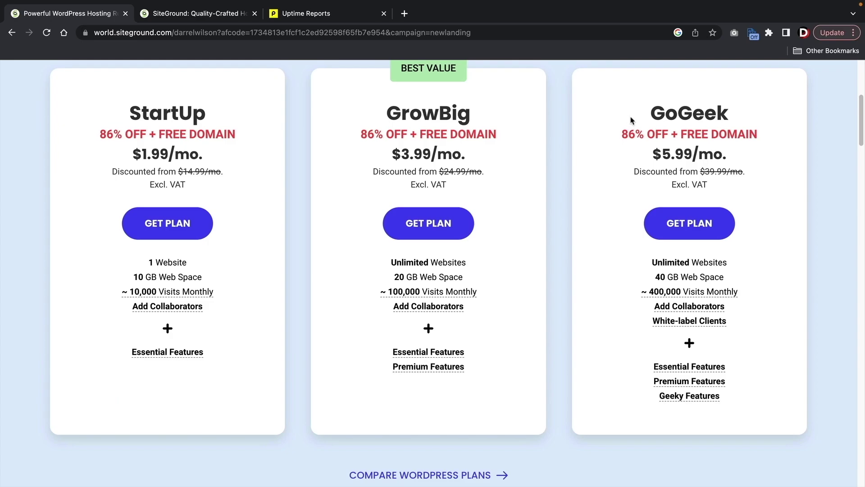
drag(385, 118, 469, 108)
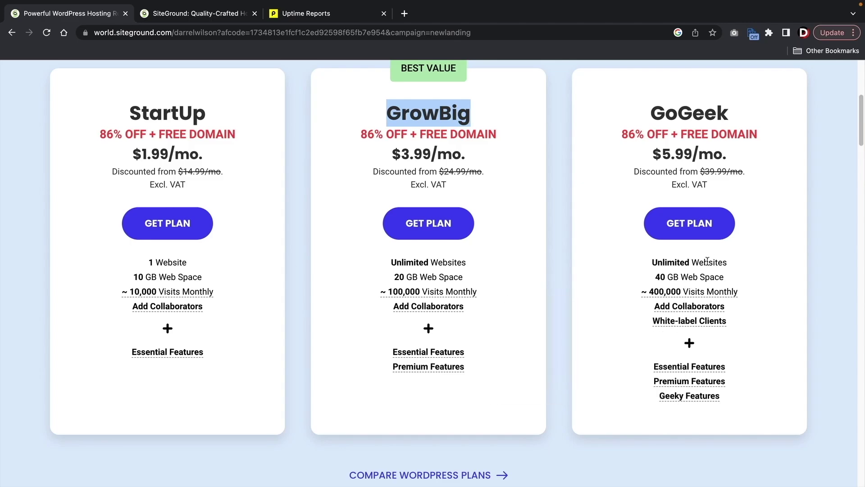
click(554, 207)
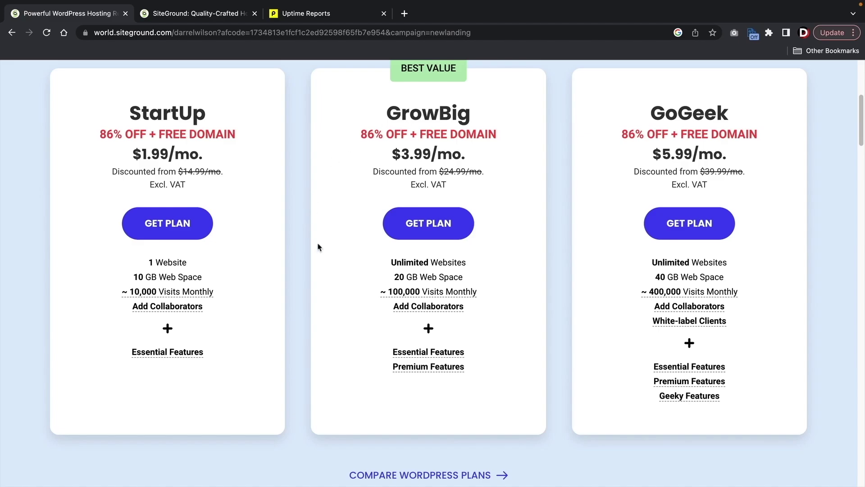
click(425, 228)
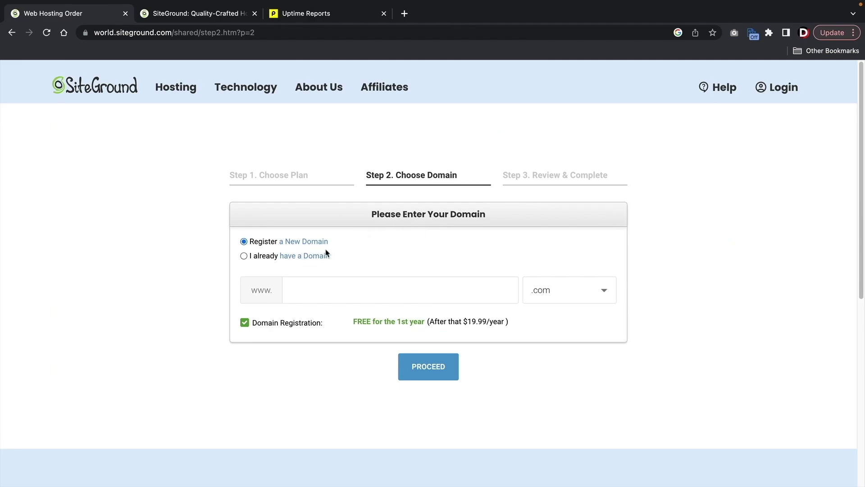
- Register darrelschattutorial as a new .com domain, dropping the typed .com ending
click(323, 291)
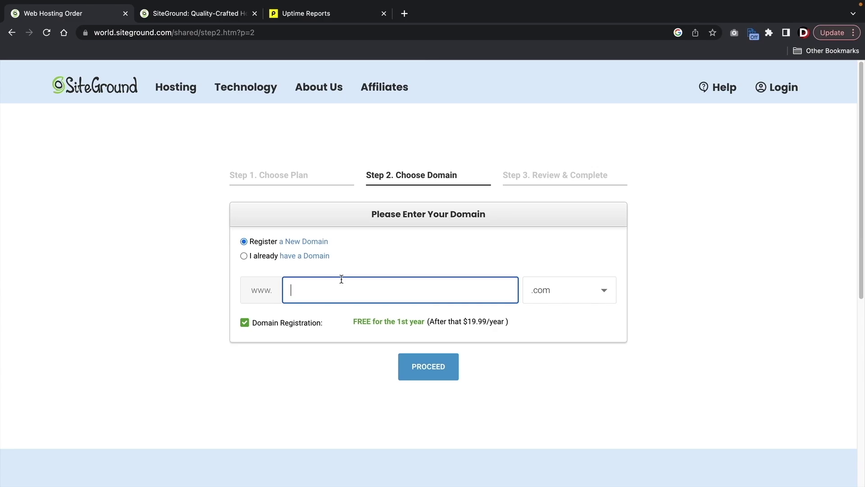
text(darrels)
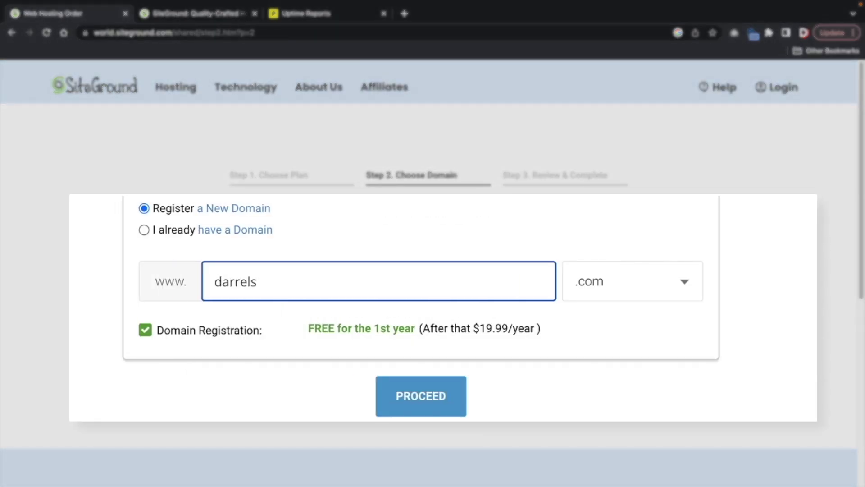
text(chattutorial.com)
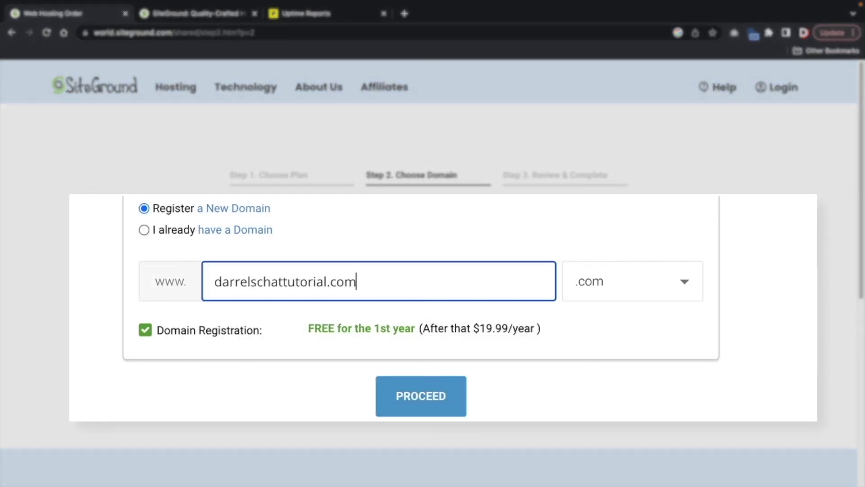
click(431, 395)
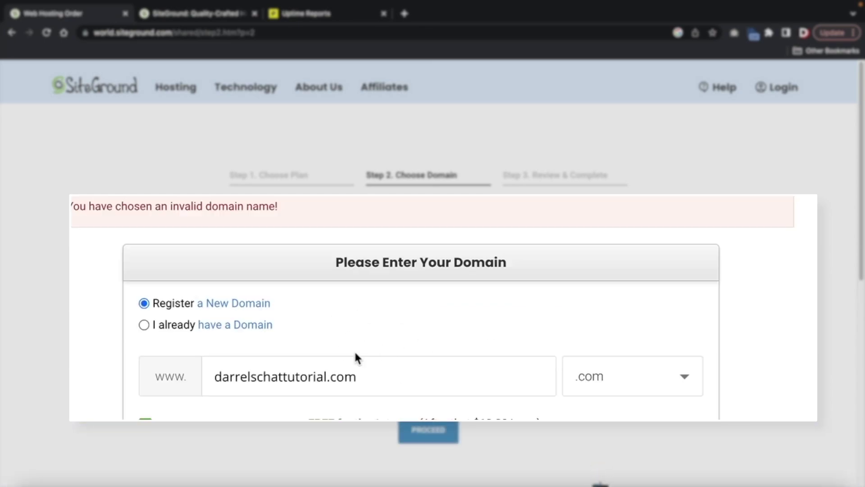
double_click(334, 382)
key(BackSpace)
key(BackSpace)
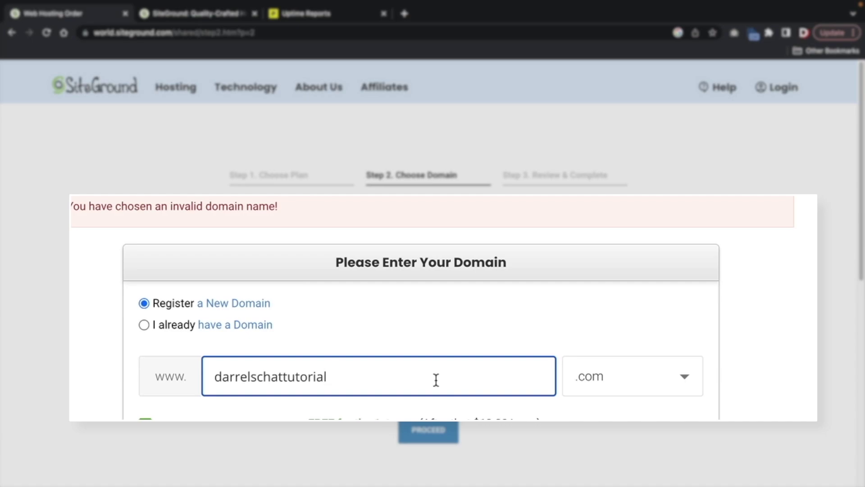
click(428, 430)
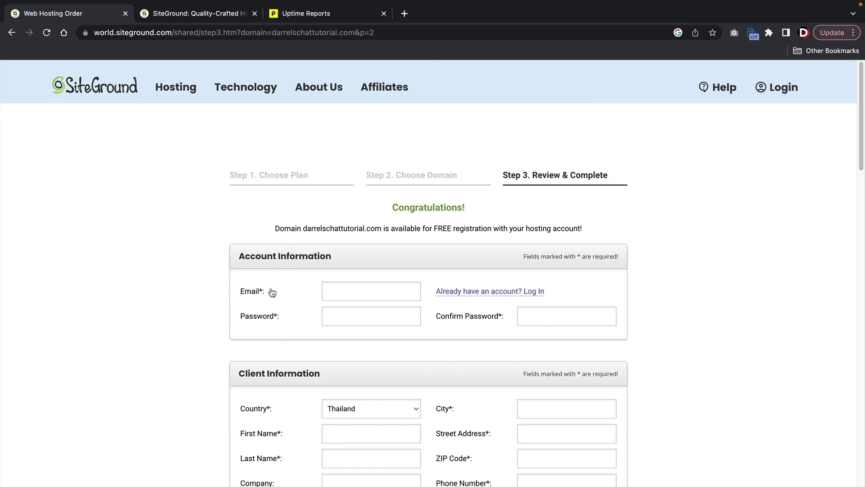
scroll(250, 318, down, 2)
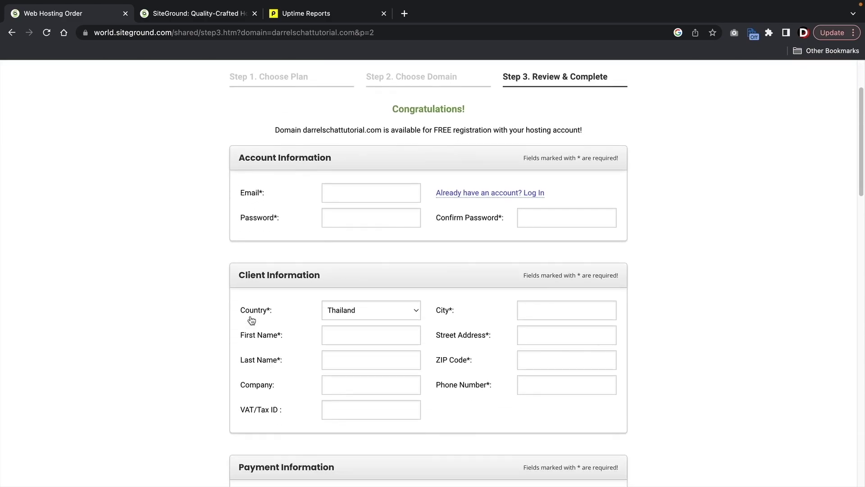
scroll(251, 319, down, 1)
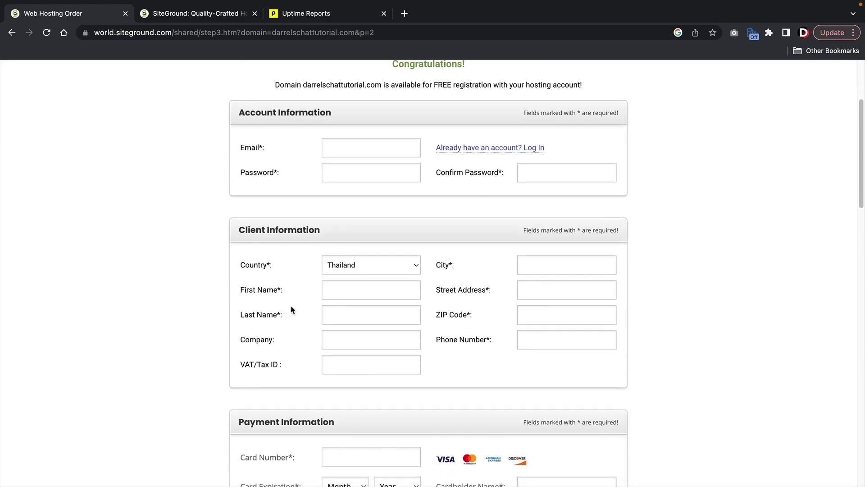
scroll(280, 309, down, 3)
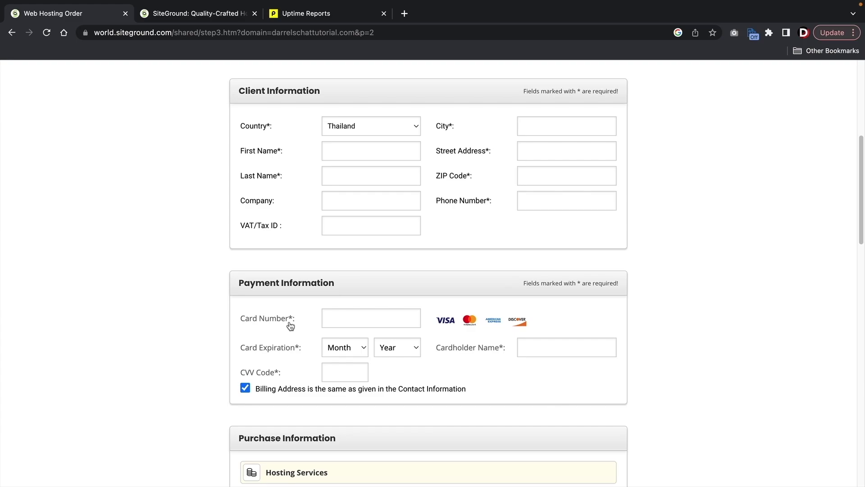
scroll(291, 325, down, 3)
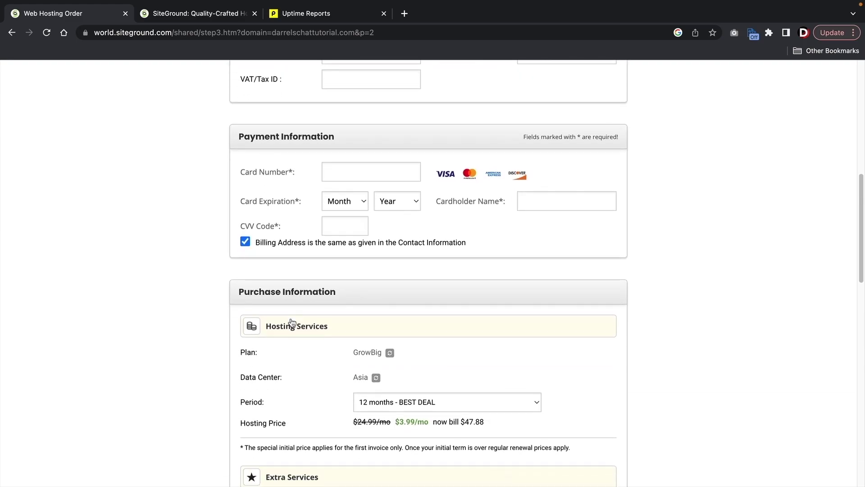
scroll(291, 323, down, 2)
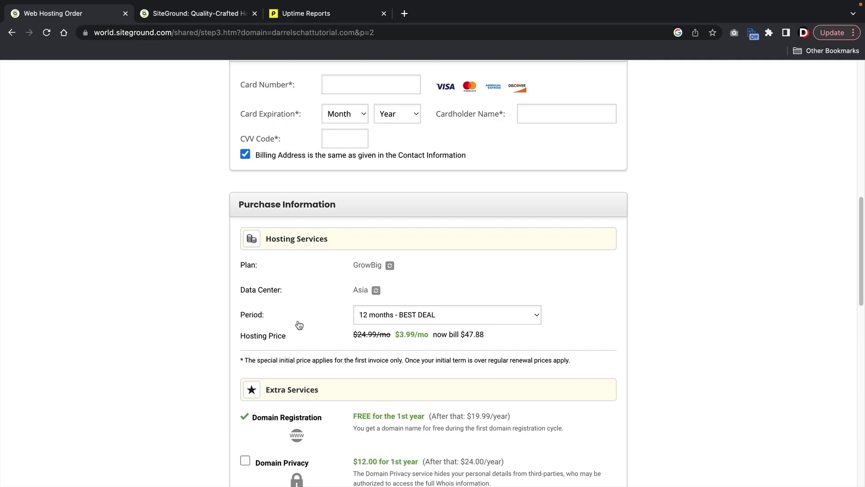
click(380, 317)
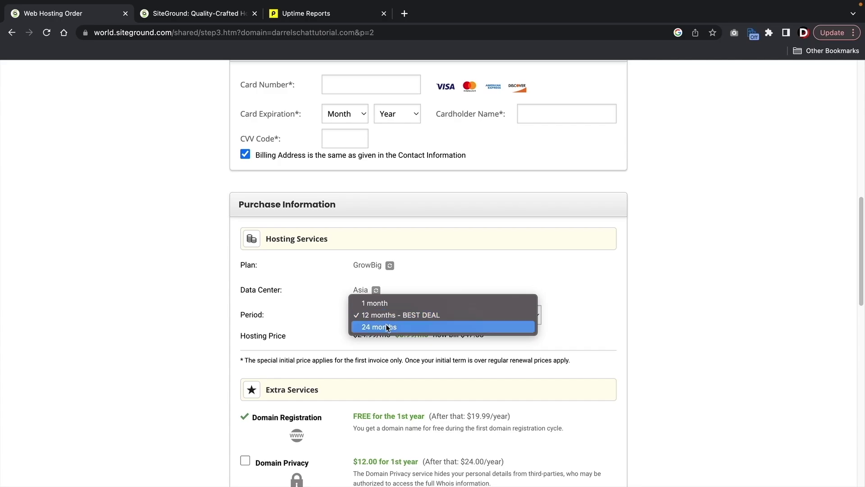
click(385, 317)
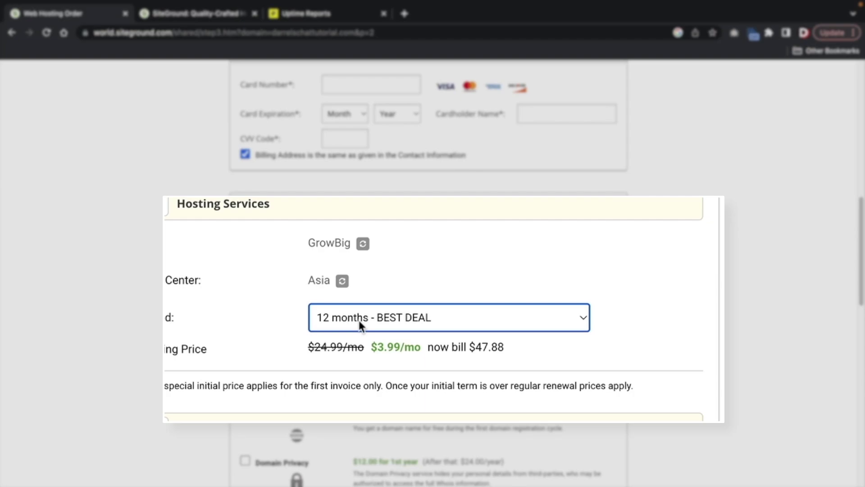
scroll(370, 321, down, 2)
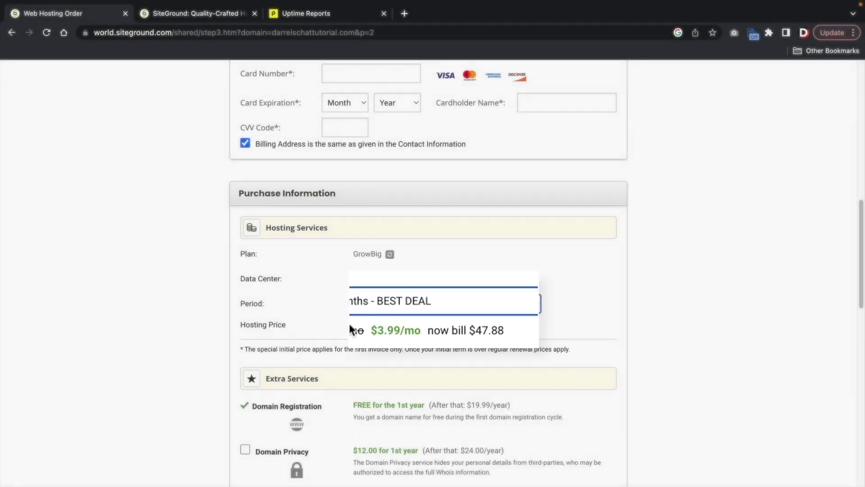
scroll(379, 322, down, 1)
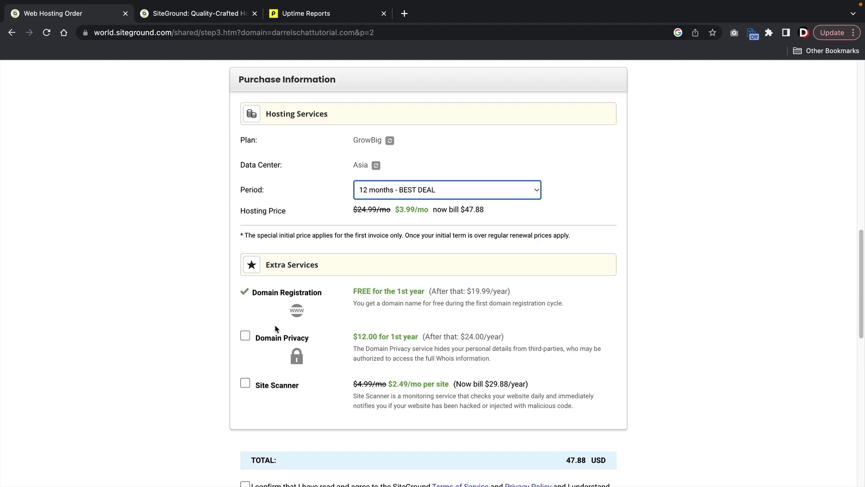
- Add Domain Privacy (59.88 USD total), accept the Terms, opt in to emails, and pay
click(245, 336)
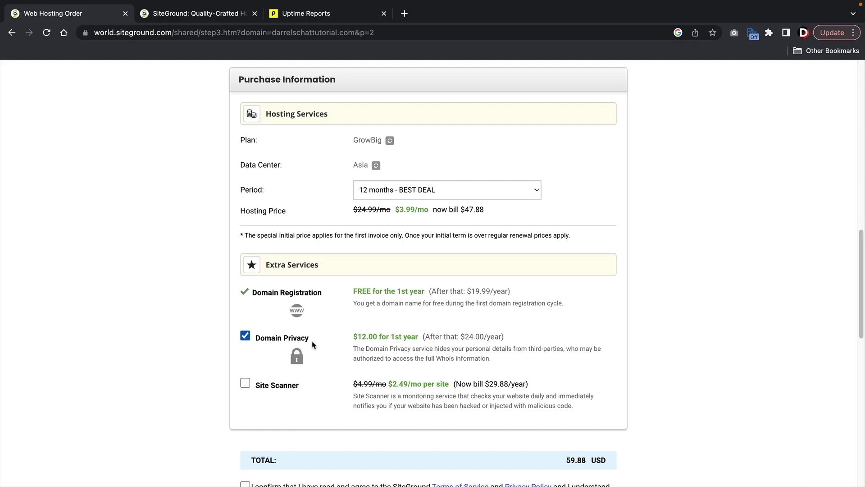
scroll(329, 344, down, 4)
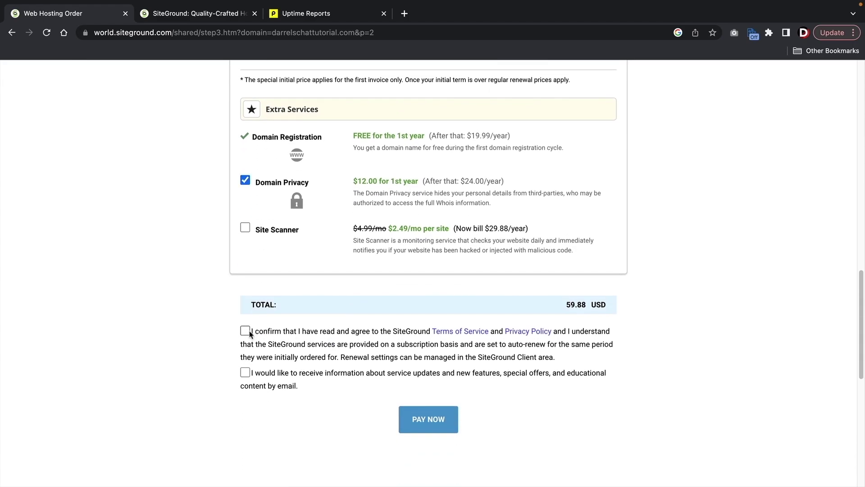
click(245, 331)
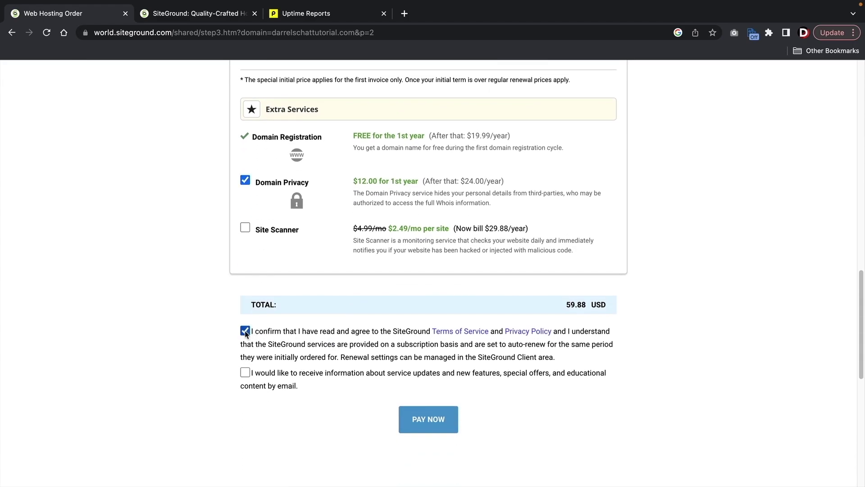
click(246, 372)
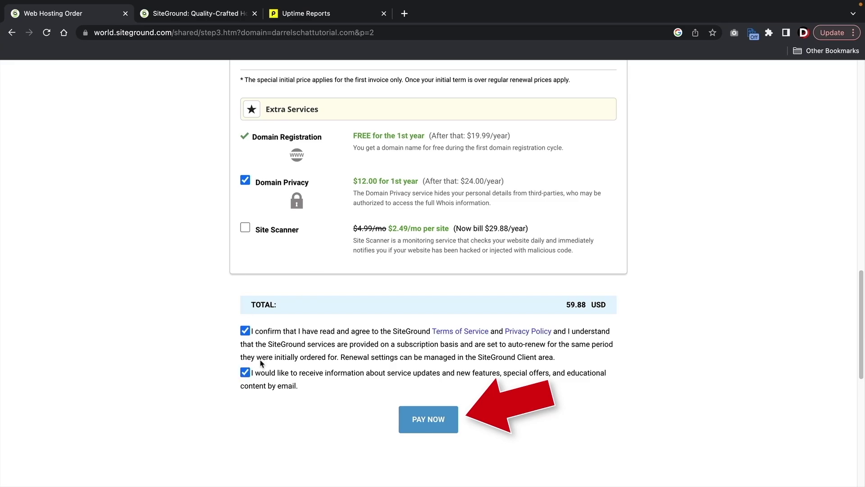
click(406, 418)
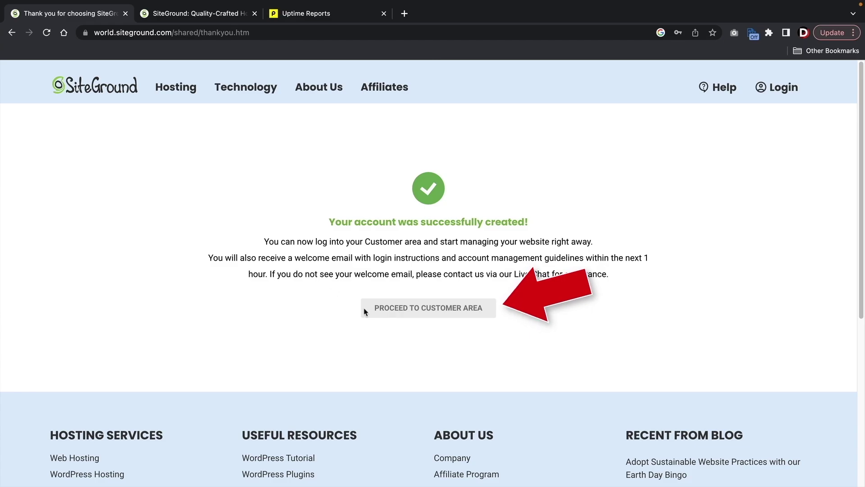
- Log in to the SiteGround Customer Area with Stay logged in ticked
click(411, 313)
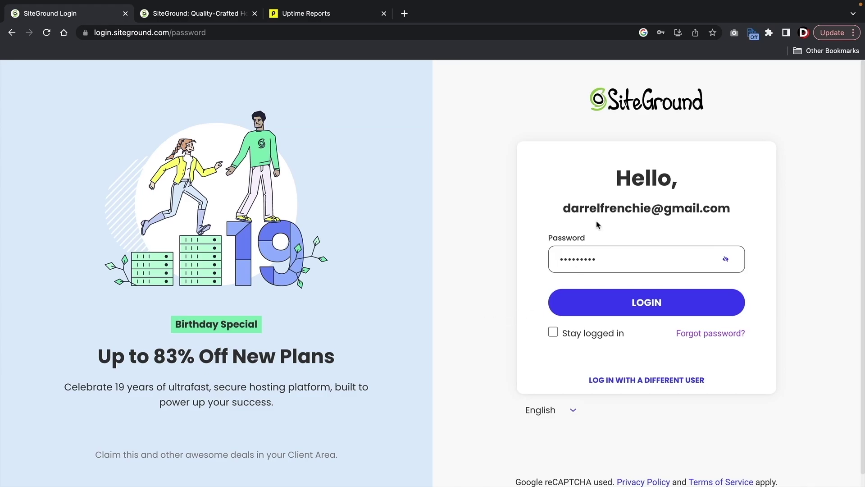
click(606, 306)
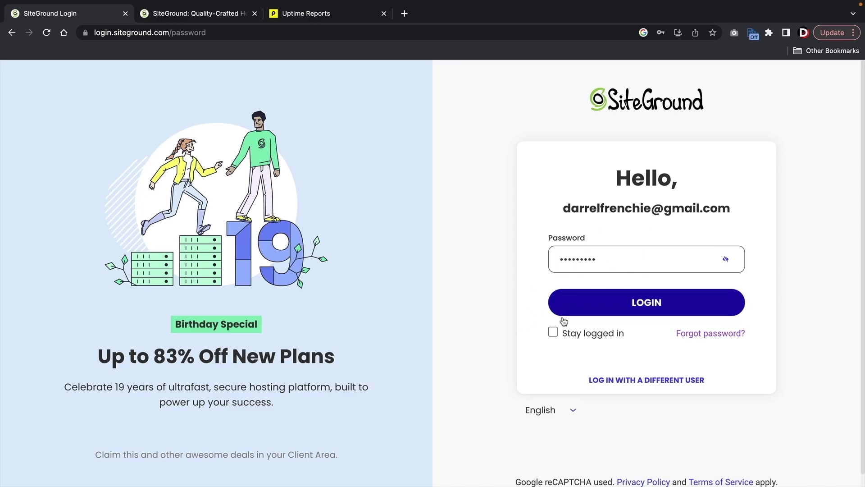
click(554, 334)
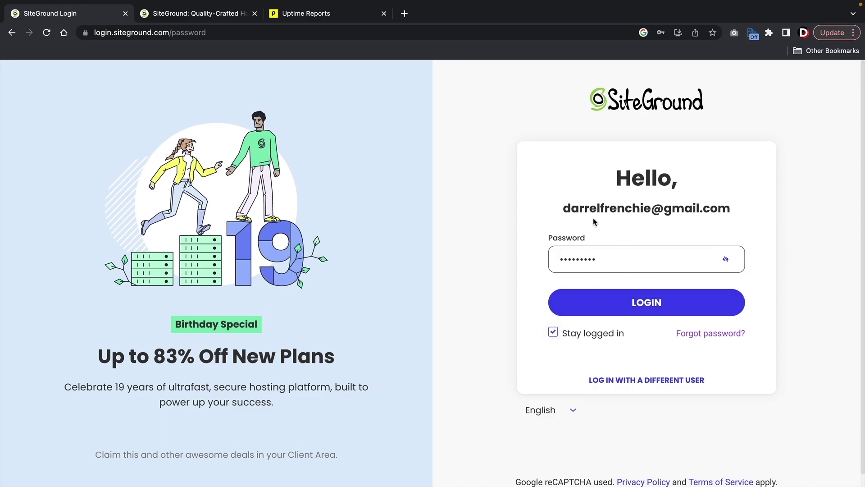
click(627, 305)
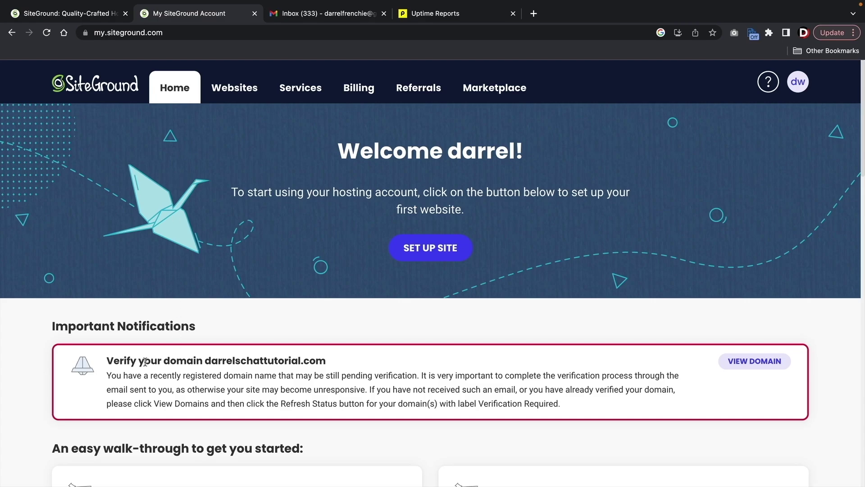
- Point out the domain verification notice, then go to the Gmail inbox
drag(114, 361, 324, 357)
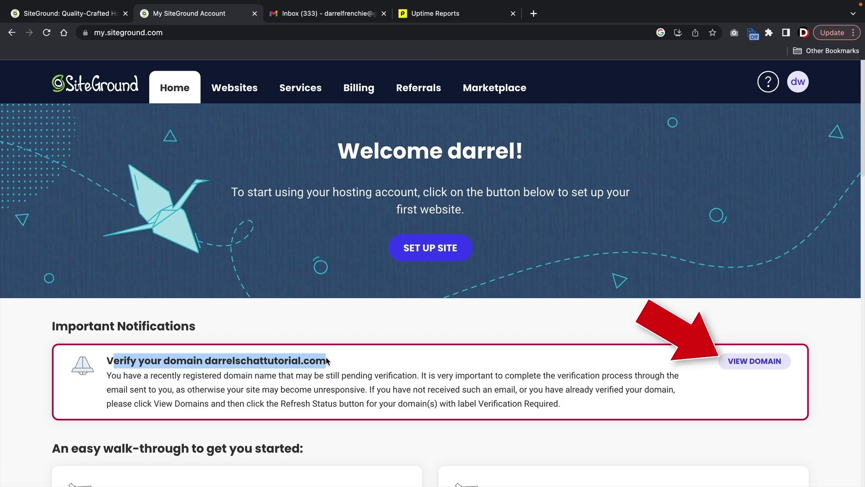
click(351, 116)
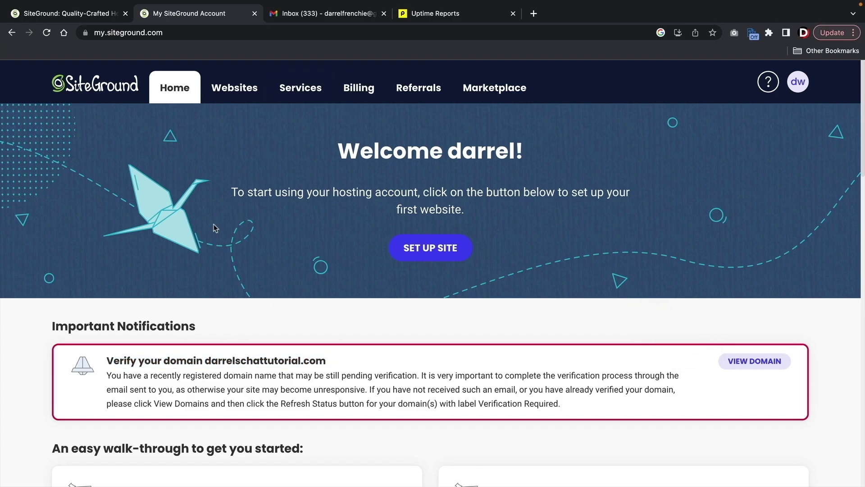
click(293, 18)
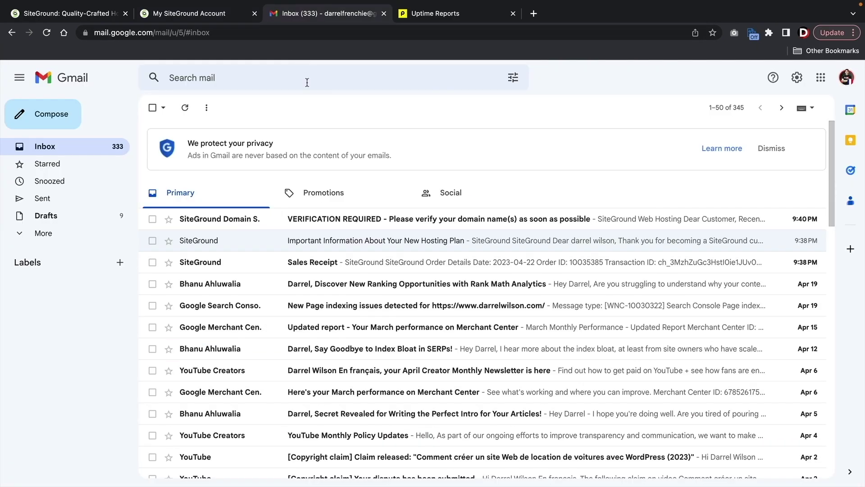
- Open the VERIFICATION REQUIRED email and follow its approve.domainadmin.com verification link
click(327, 221)
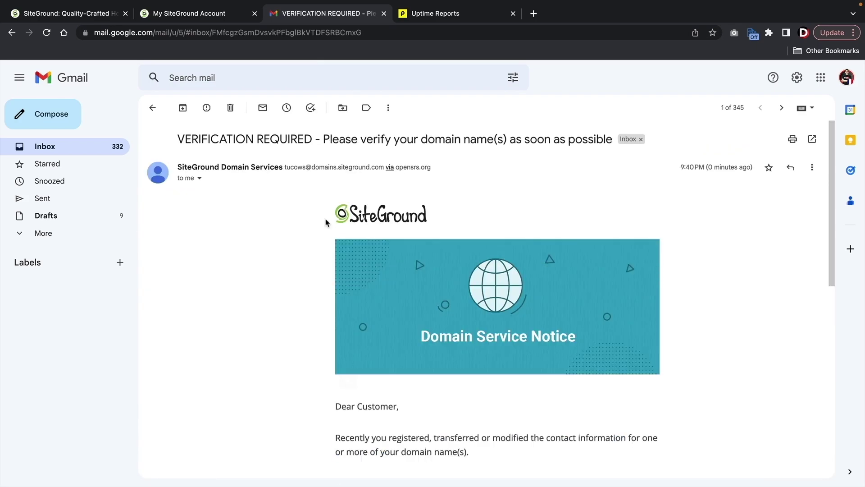
scroll(282, 269, down, 5)
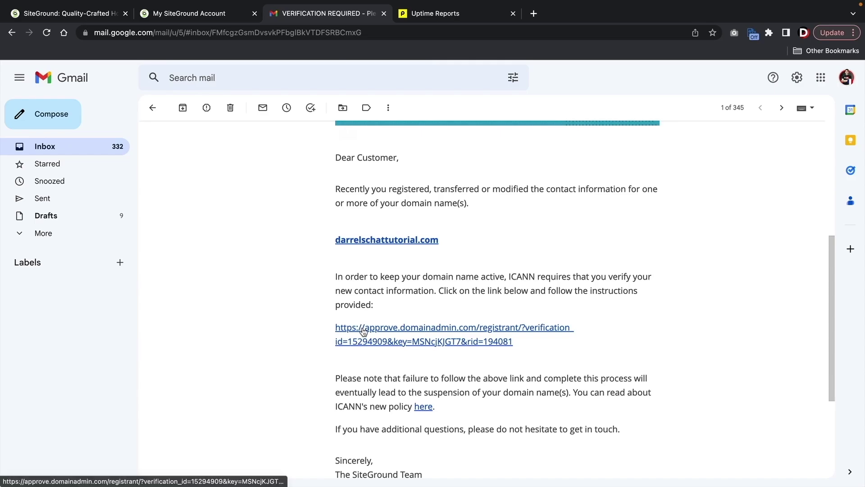
click(362, 328)
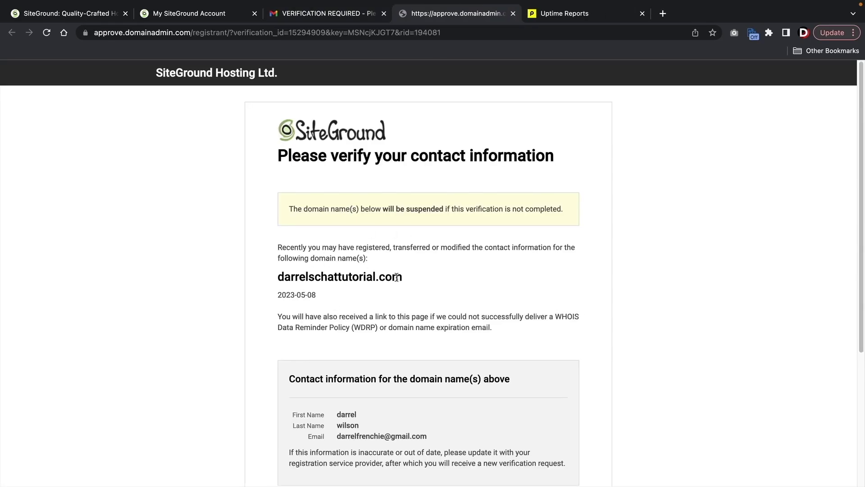
- Verify the registrant contact information for darrelschattutorial.com
drag(396, 277, 270, 286)
click(270, 288)
scroll(270, 288, down, 5)
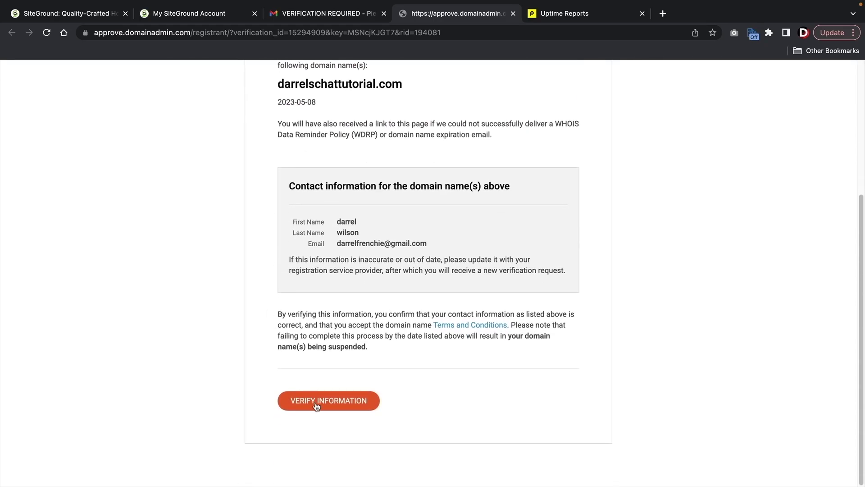
click(317, 403)
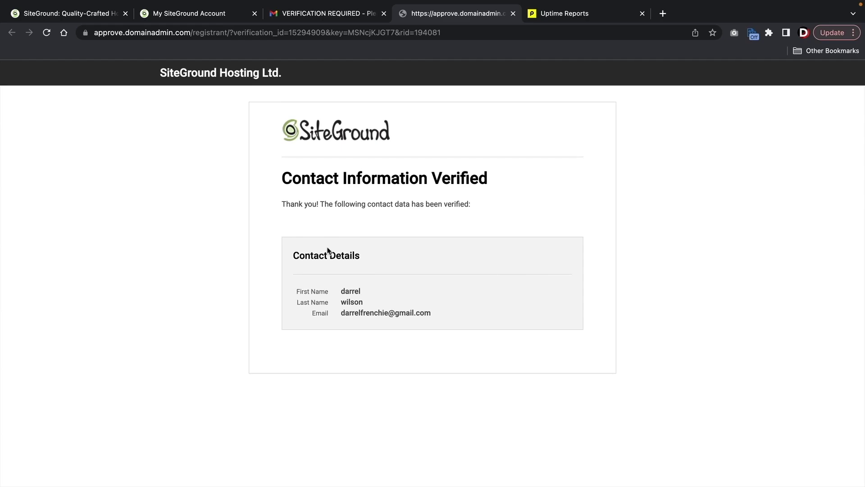
- Start a new site setup on the existing domain darrelschattutorial.com
click(207, 17)
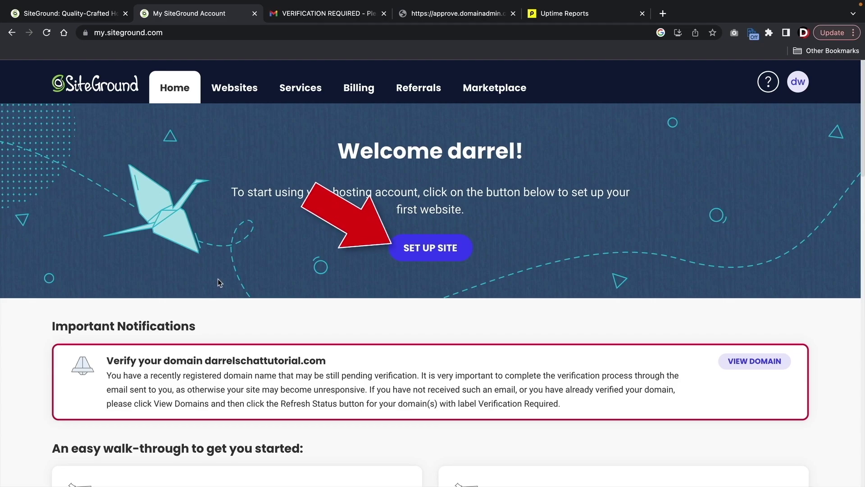
click(424, 251)
scroll(405, 243, down, 2)
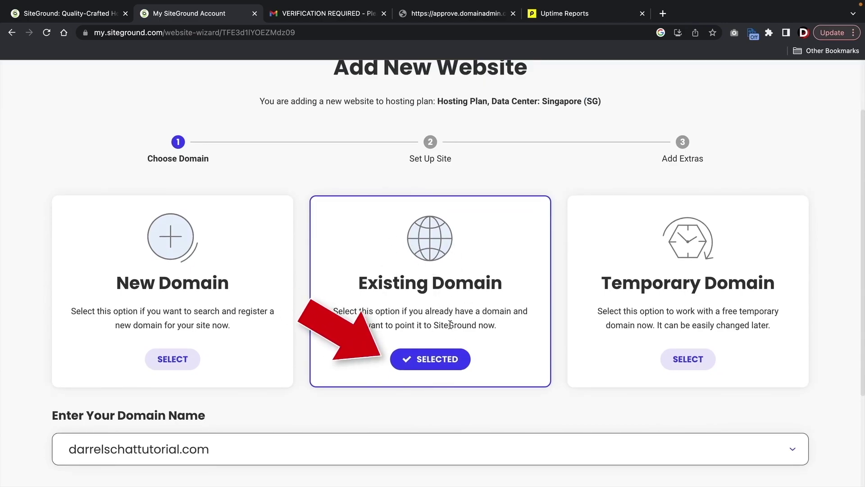
scroll(430, 309, down, 3)
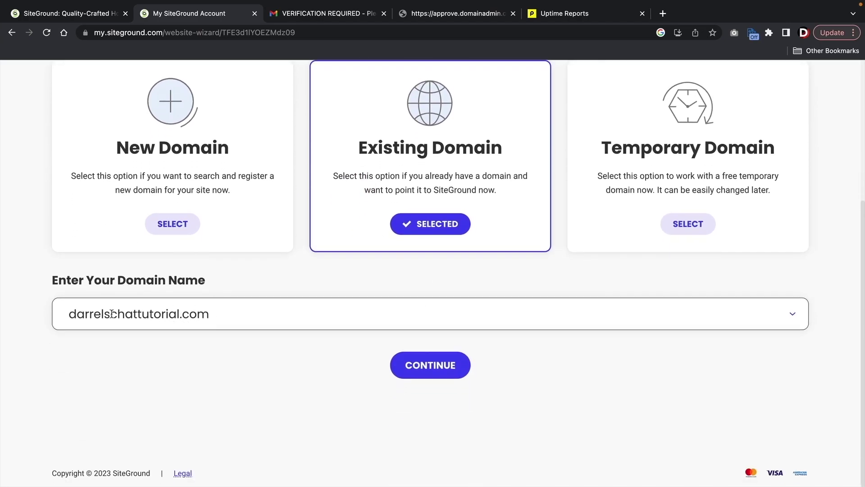
click(437, 373)
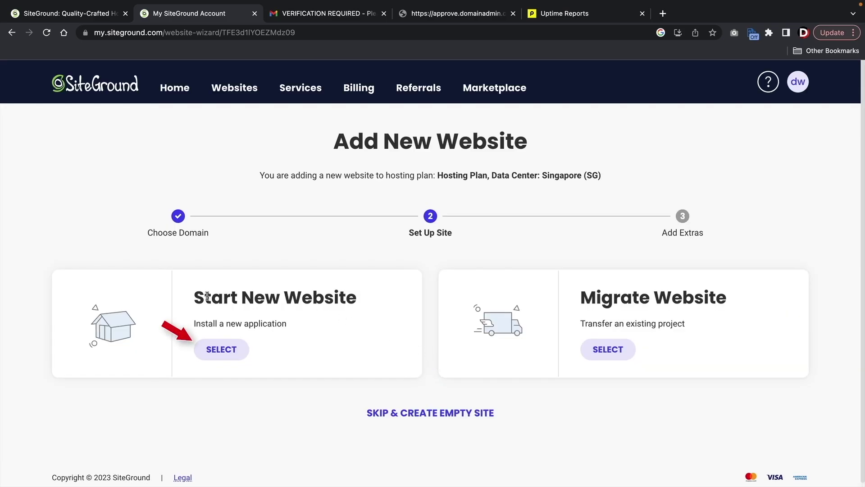
- Choose Start New Website with WordPress and continue past the admin login details
drag(193, 297, 366, 299)
click(362, 301)
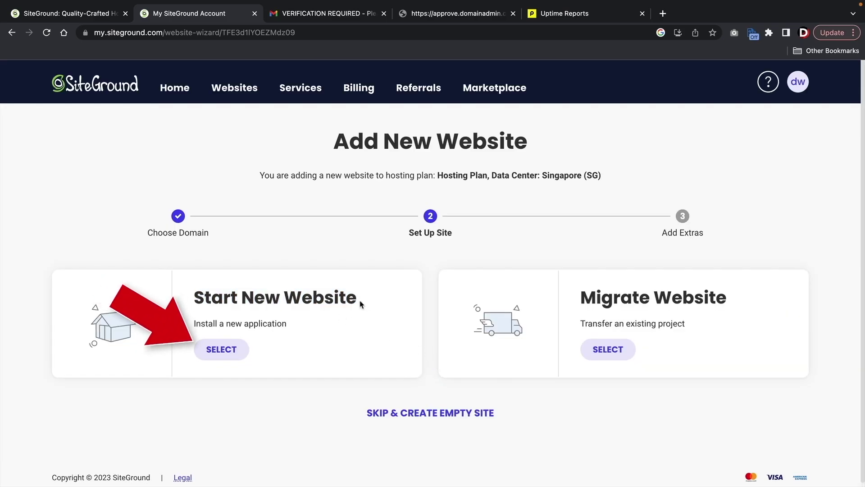
click(214, 358)
scroll(218, 354, down, 4)
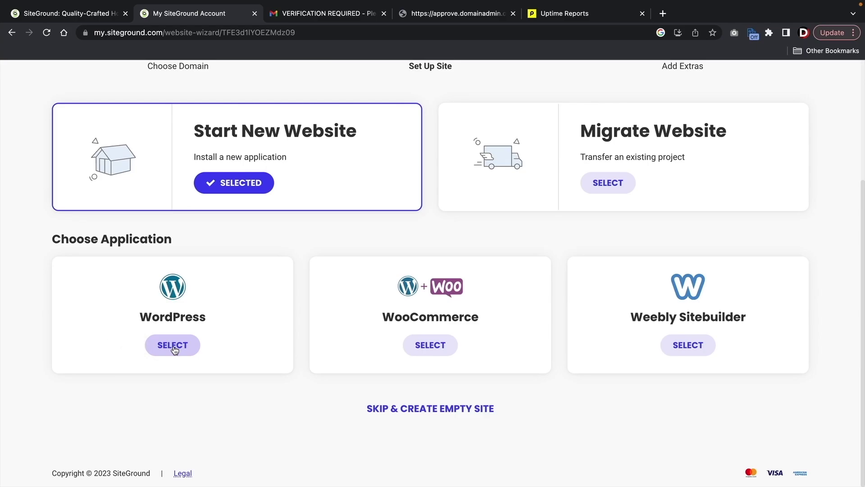
click(171, 347)
scroll(175, 350, down, 1)
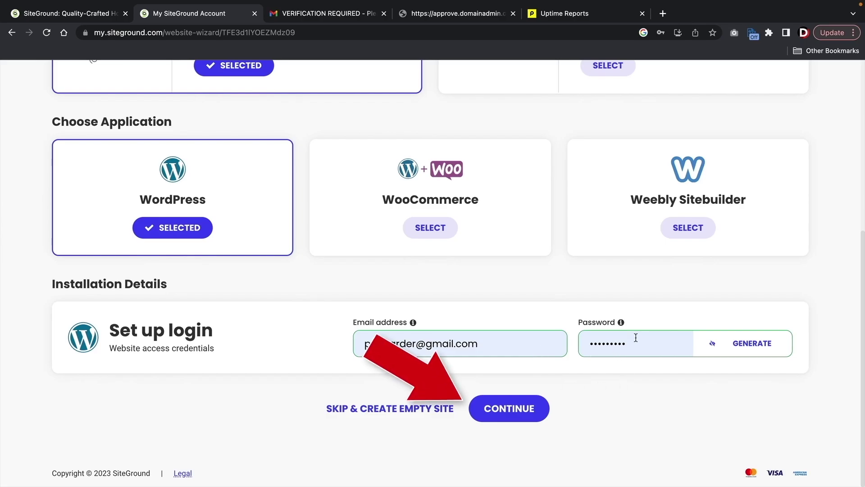
click(526, 405)
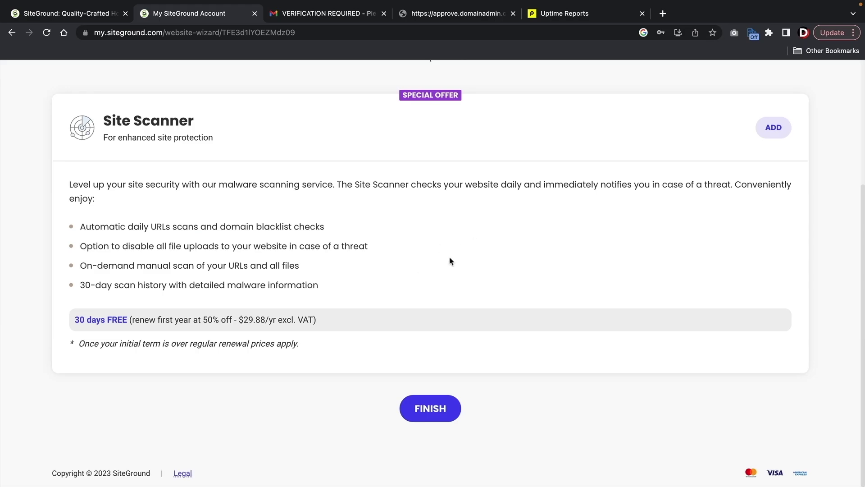
- Finish the site without Site Scanner and open Site Tools for darrelschattutorial.com
click(430, 408)
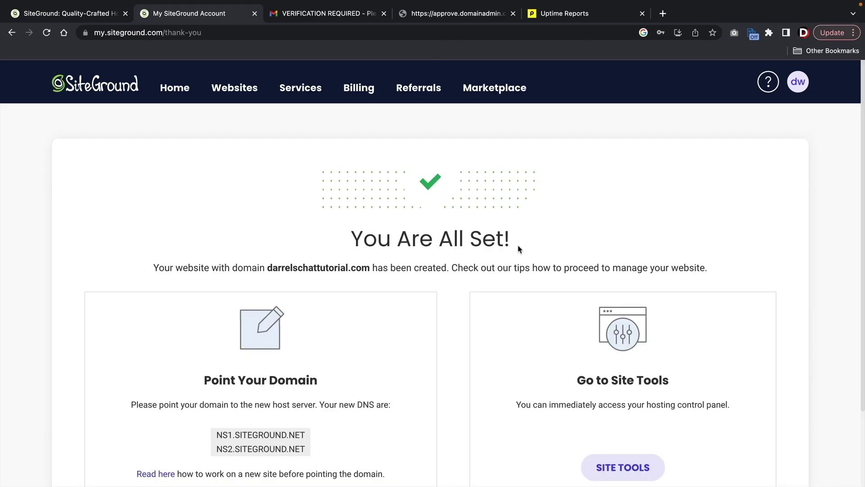
scroll(499, 265, down, 3)
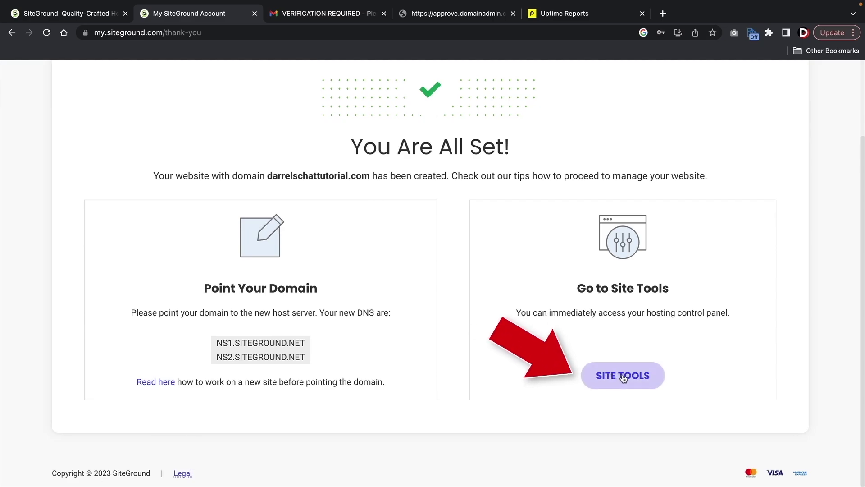
click(623, 376)
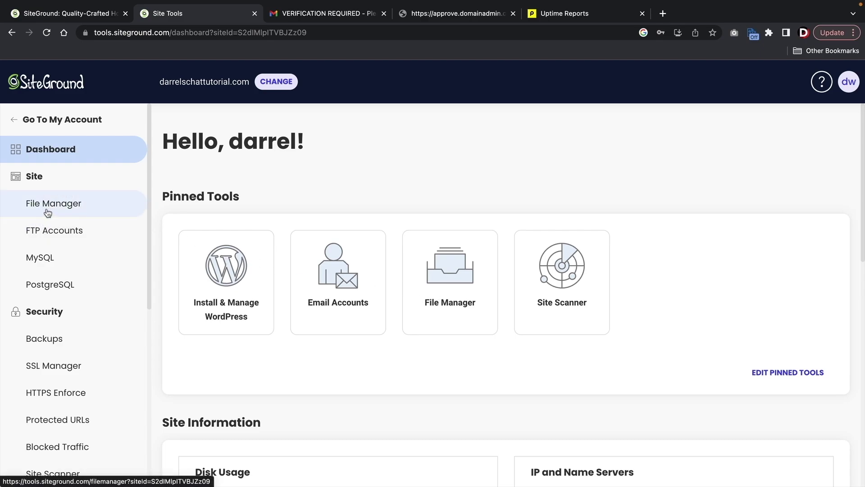
- Check the Backups page, then go to WordPress > Install & Manage in Site Tools
scroll(60, 234, down, 1)
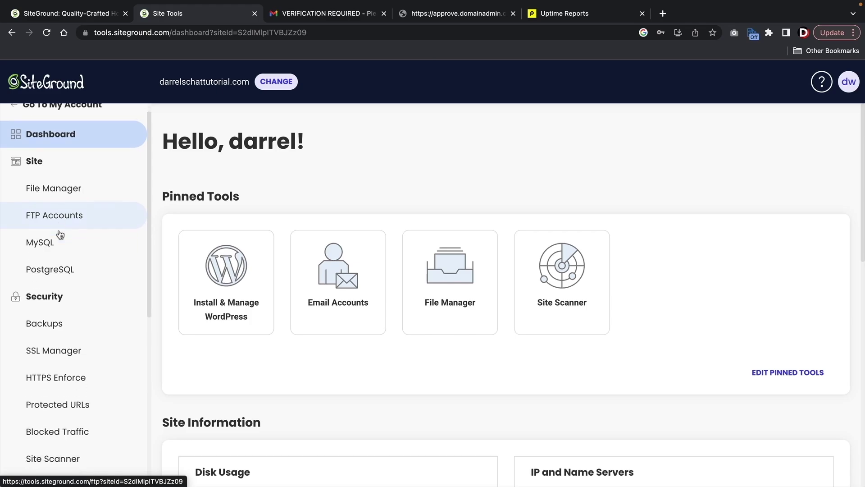
scroll(60, 234, down, 3)
click(52, 241)
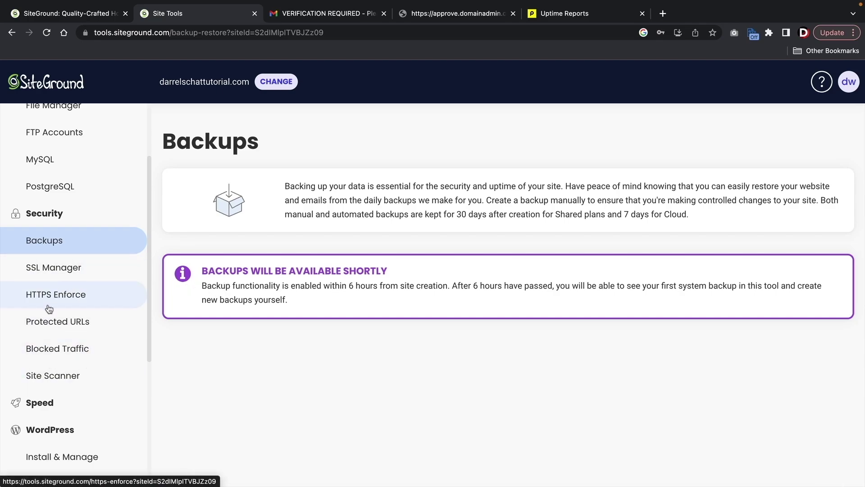
scroll(87, 330, down, 1)
scroll(87, 330, down, 4)
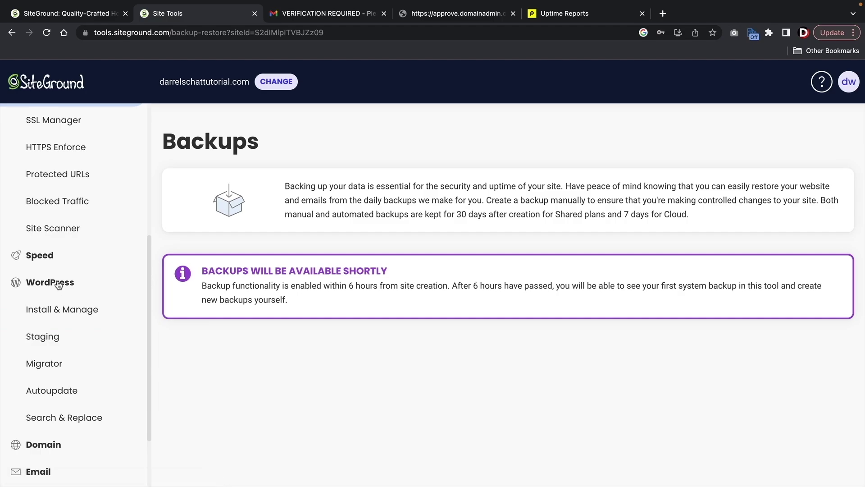
scroll(59, 283, up, 2)
click(61, 332)
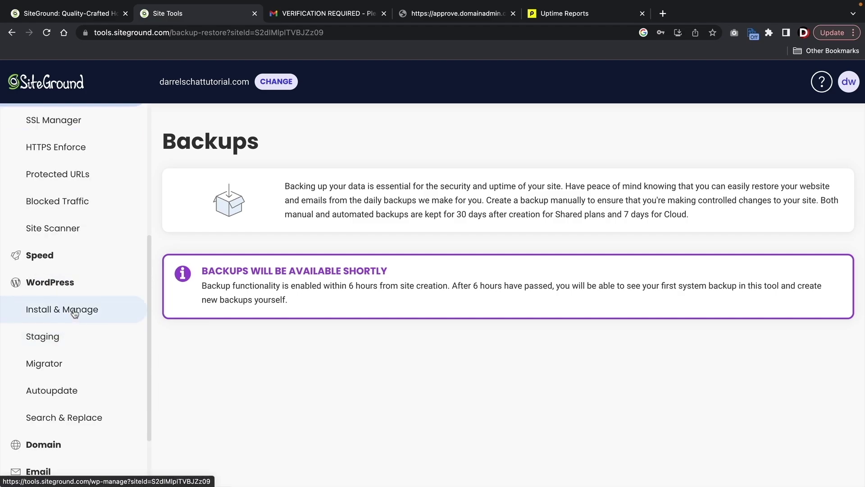
click(66, 306)
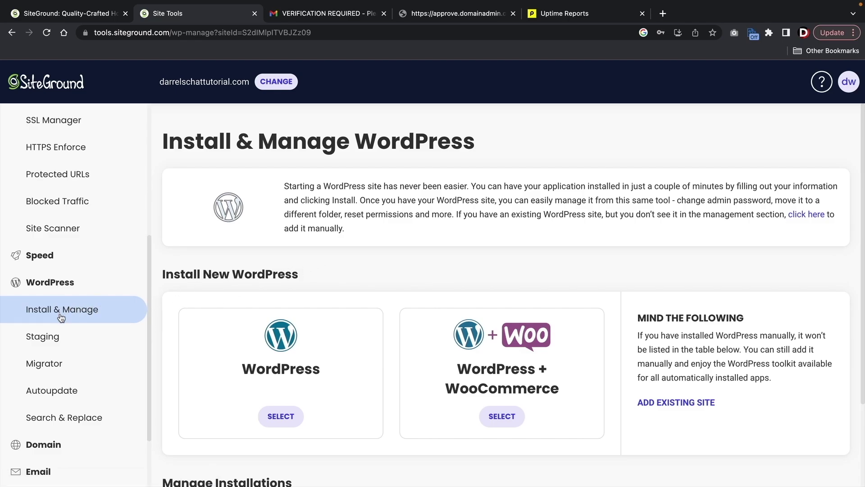
- Open the installed site's WordPress admin from SiteGround's Manage Installations list
scroll(374, 287, down, 3)
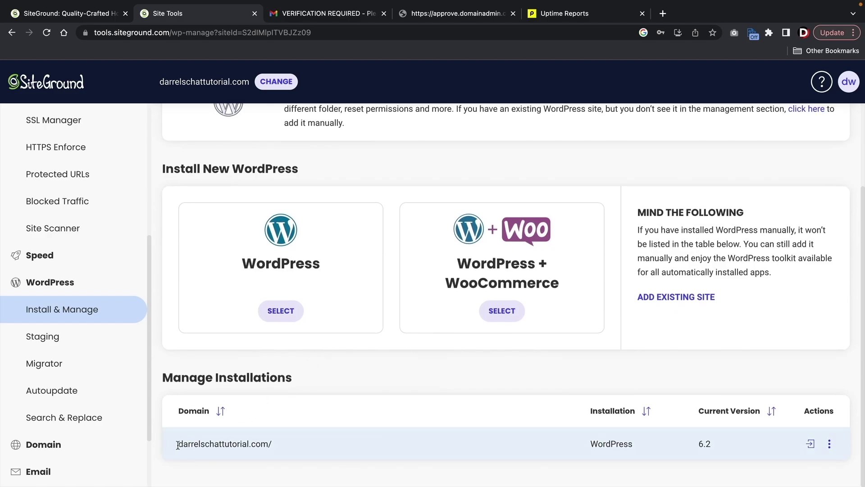
drag(178, 446, 287, 447)
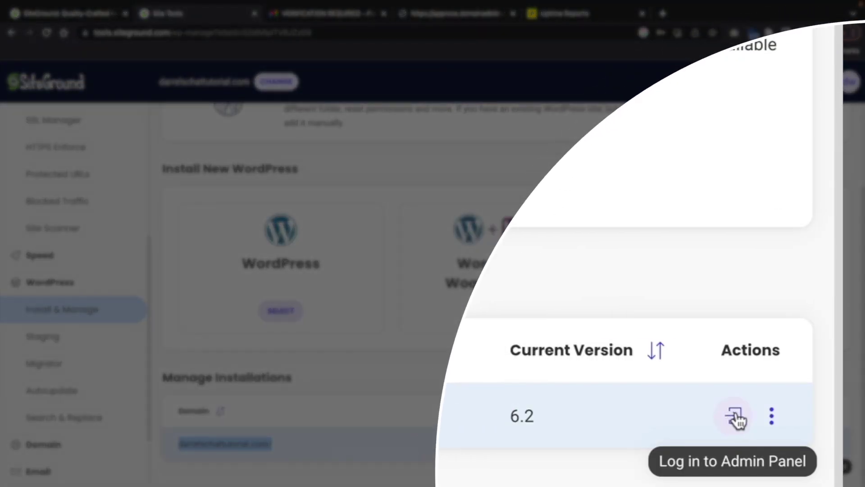
click(735, 415)
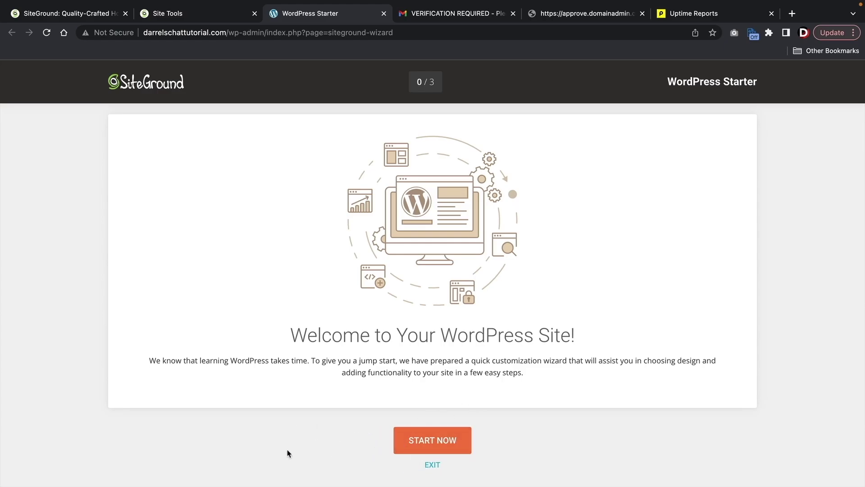
- Start the WordPress Starter wizard, scroll past the theme choices, and exit without picking one
click(429, 444)
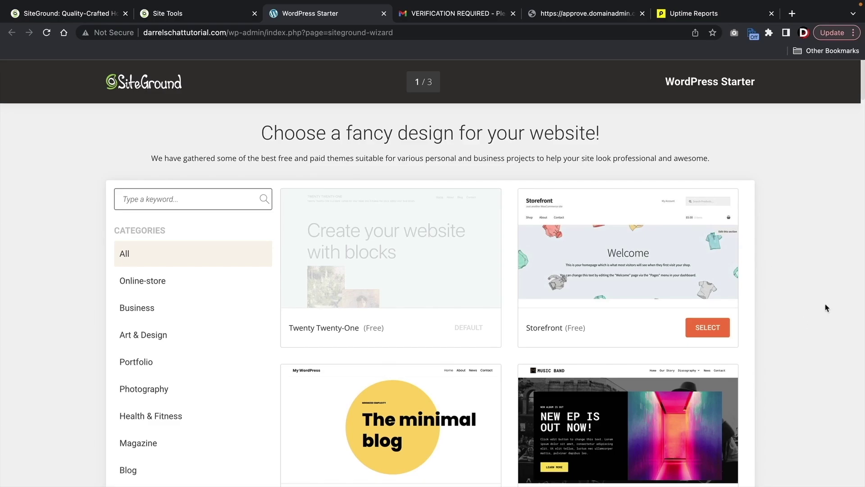
scroll(826, 308, down, 20)
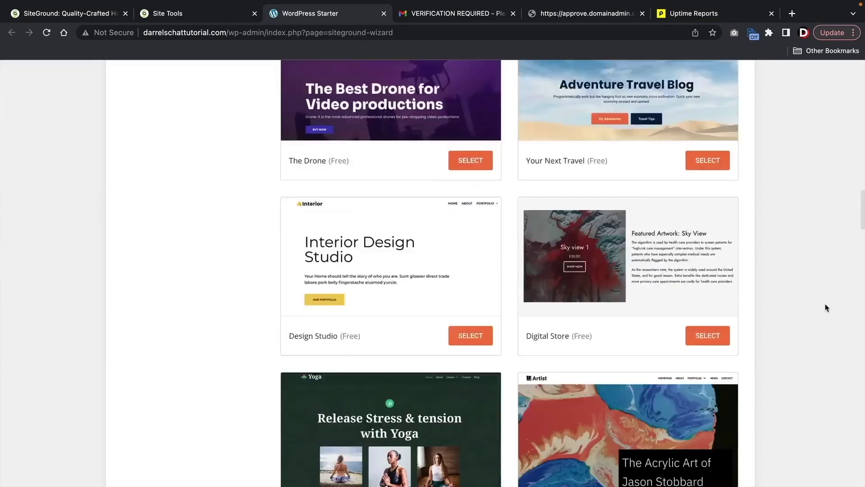
scroll(826, 307, down, 20)
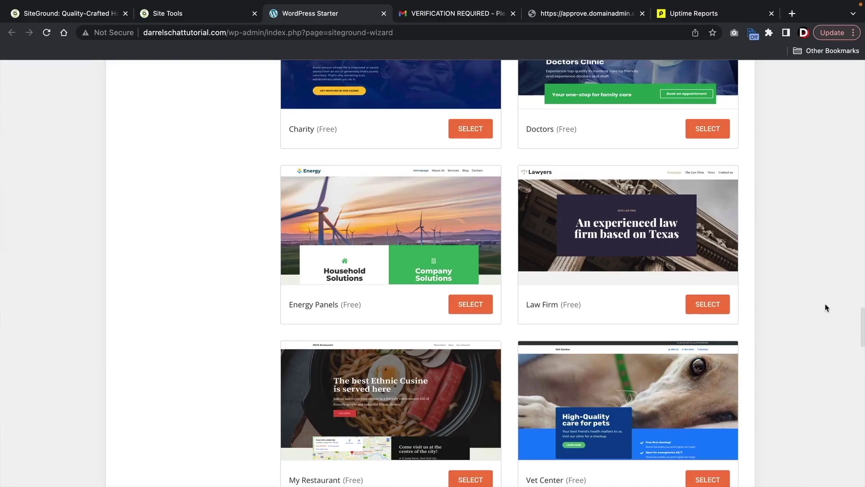
scroll(826, 307, down, 20)
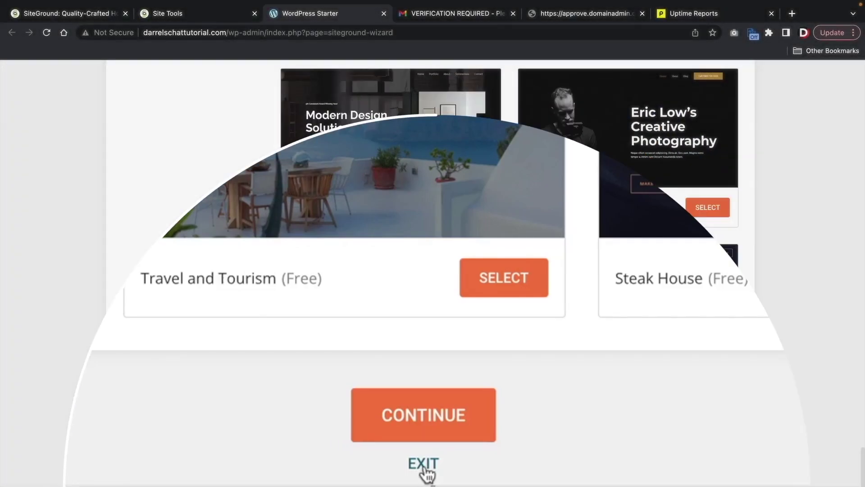
click(424, 468)
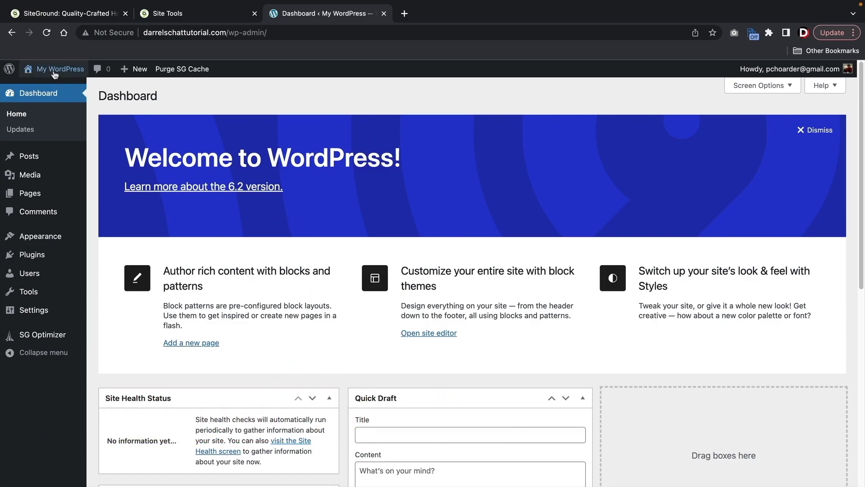
- Visit the live site through My WordPress and scroll its philosophy blog front page
mouse_move(54, 69)
click(54, 88)
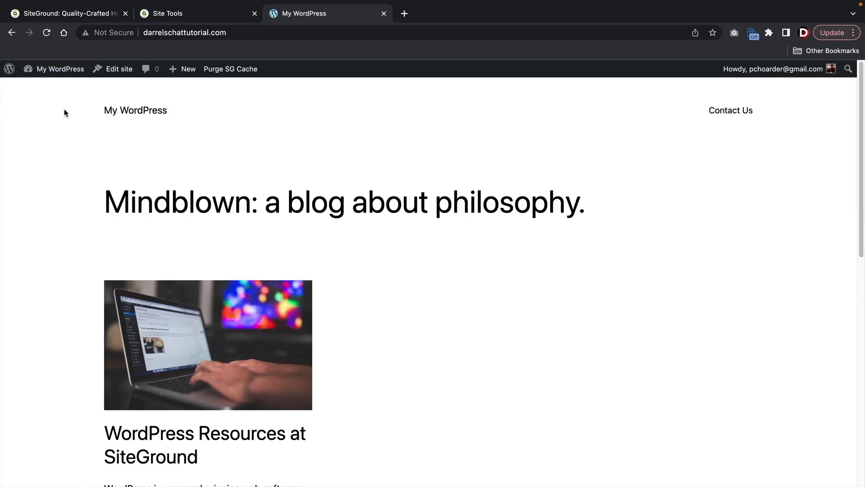
scroll(203, 221, down, 6)
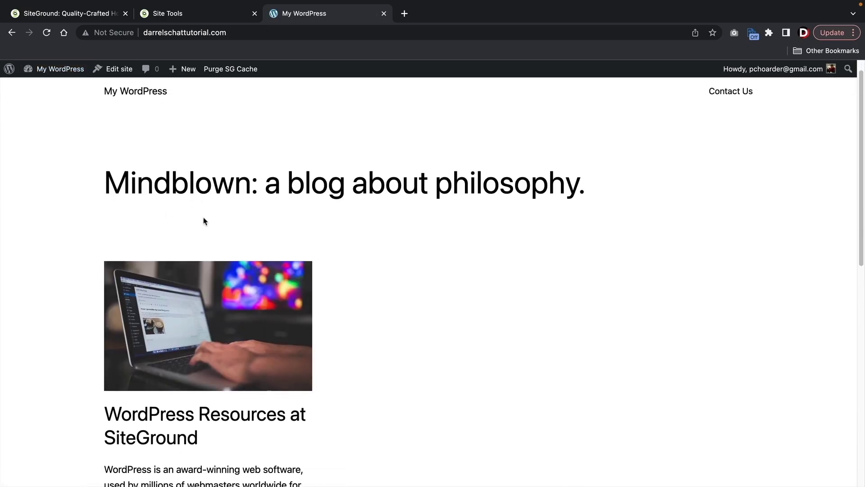
scroll(204, 220, down, 5)
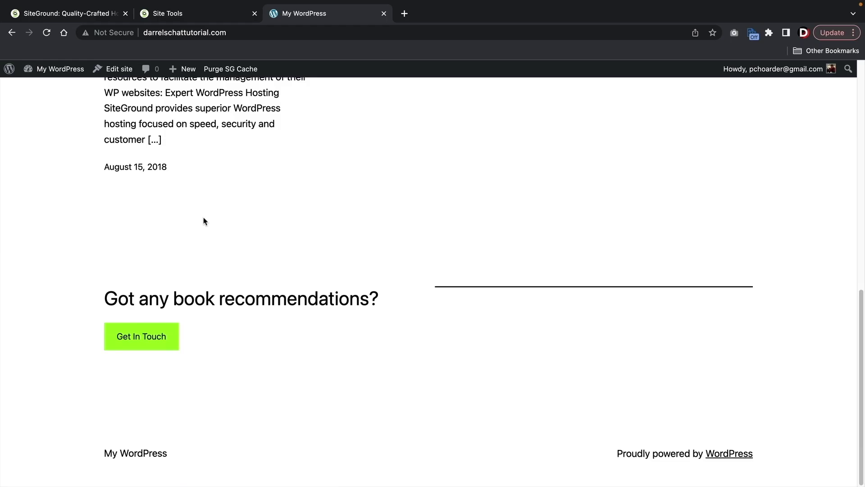
scroll(278, 349, up, 6)
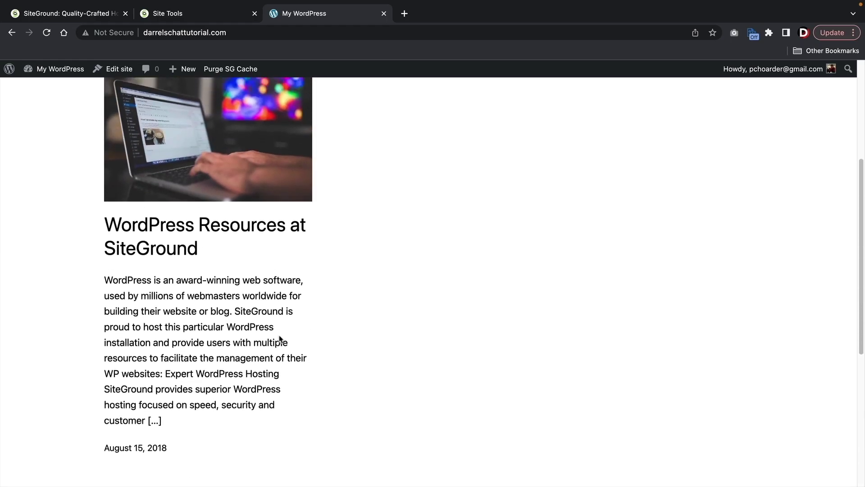
scroll(280, 339, up, 5)
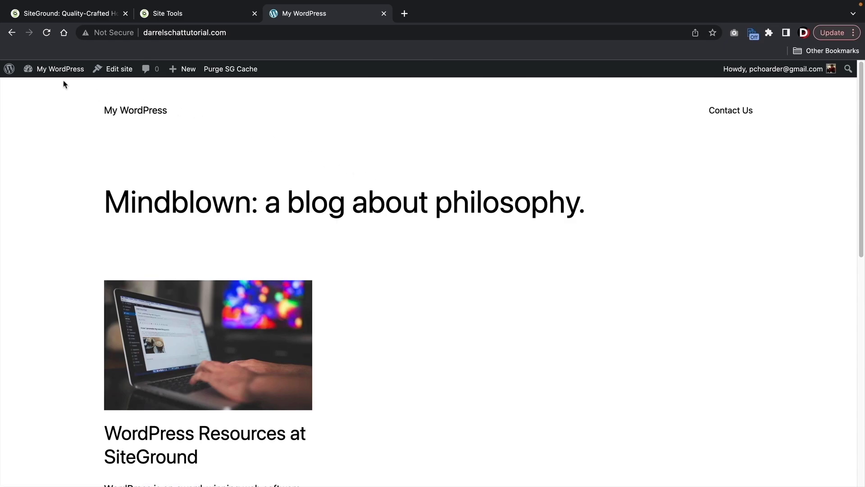
mouse_move(62, 81)
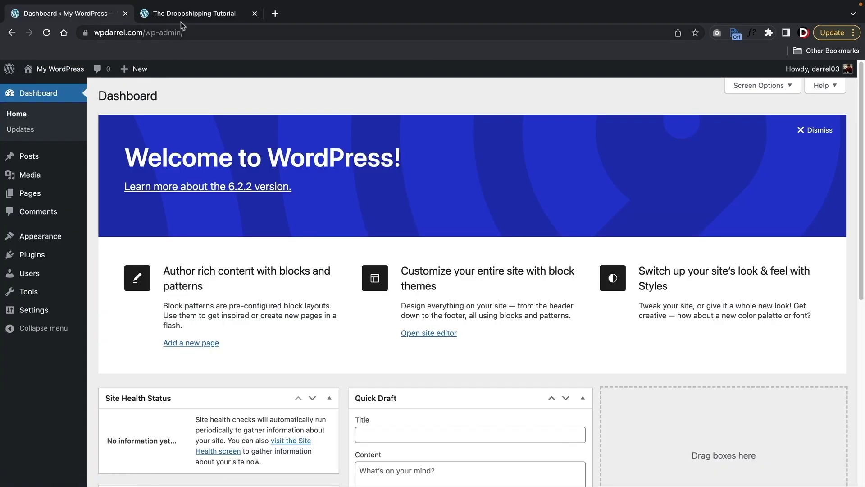
- Browse the dropshipping demo store's Popular Products and Final Sale sections, then return to the wpdarrel.com Dashboard
click(185, 17)
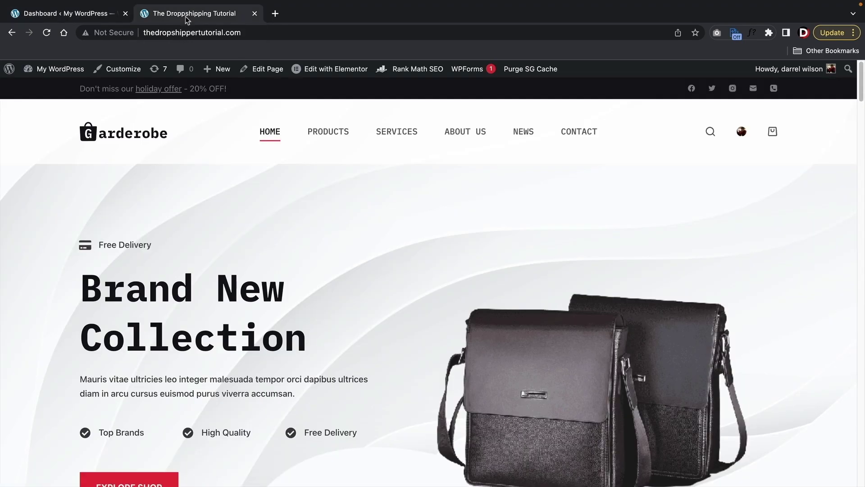
scroll(590, 305, down, 2)
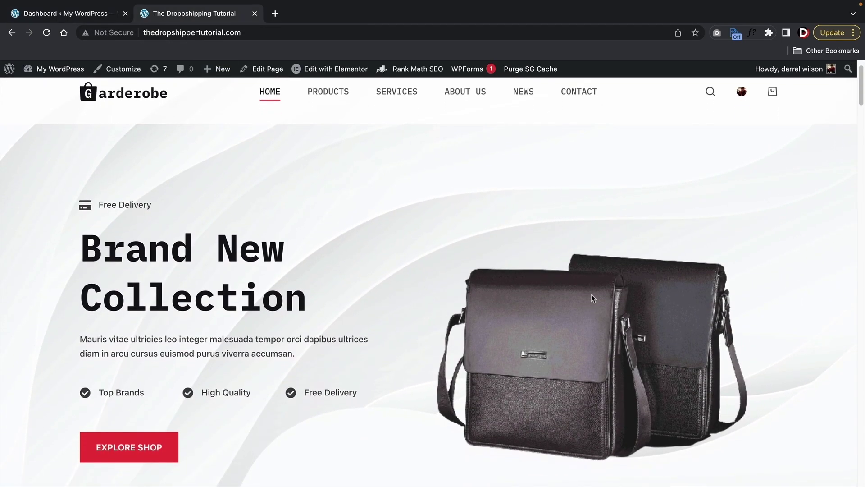
scroll(592, 292, down, 1)
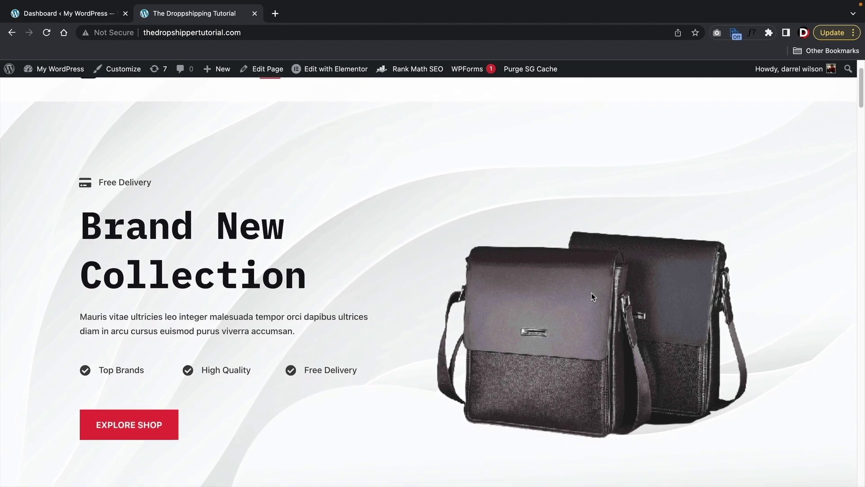
scroll(590, 291, down, 3)
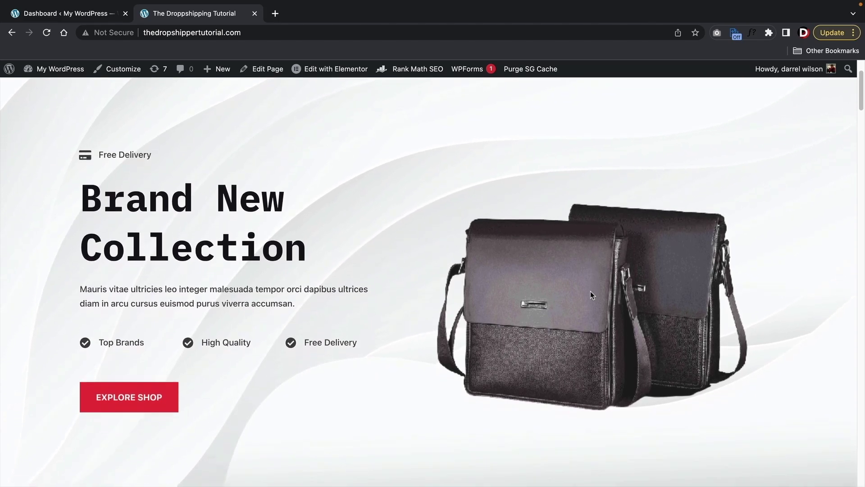
scroll(591, 295, down, 15)
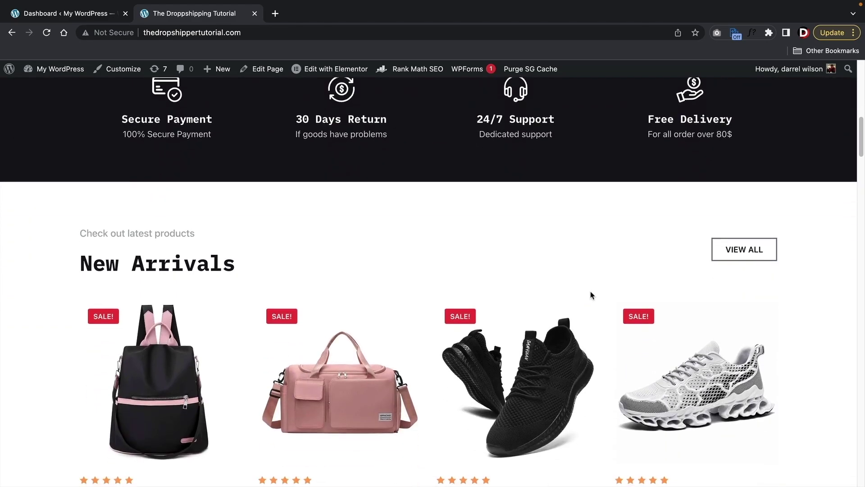
scroll(627, 204, up, 3)
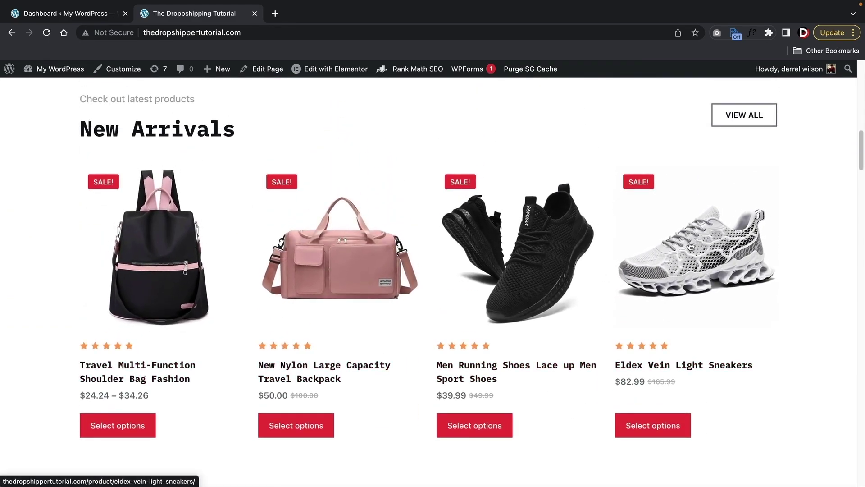
scroll(523, 350, down, 16)
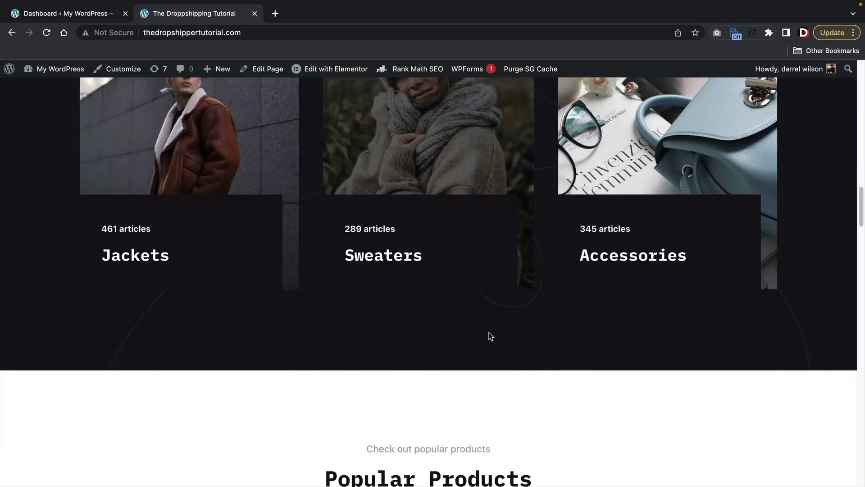
scroll(489, 336, down, 5)
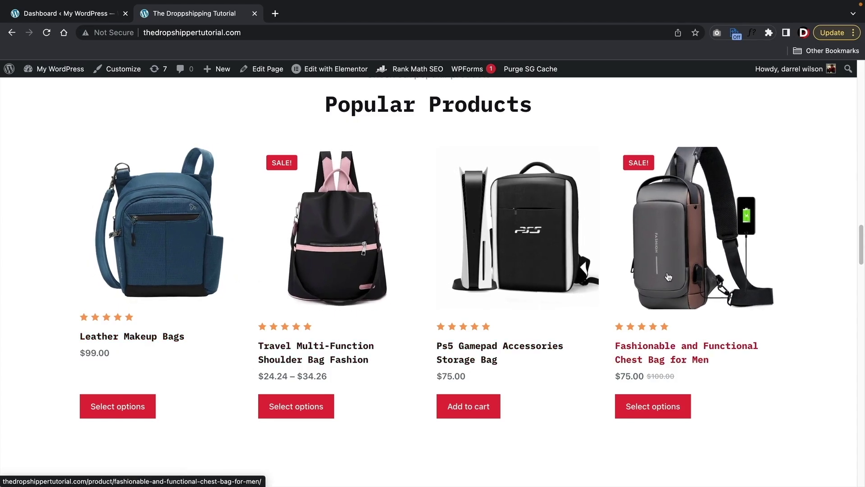
scroll(668, 277, down, 4)
scroll(669, 277, down, 15)
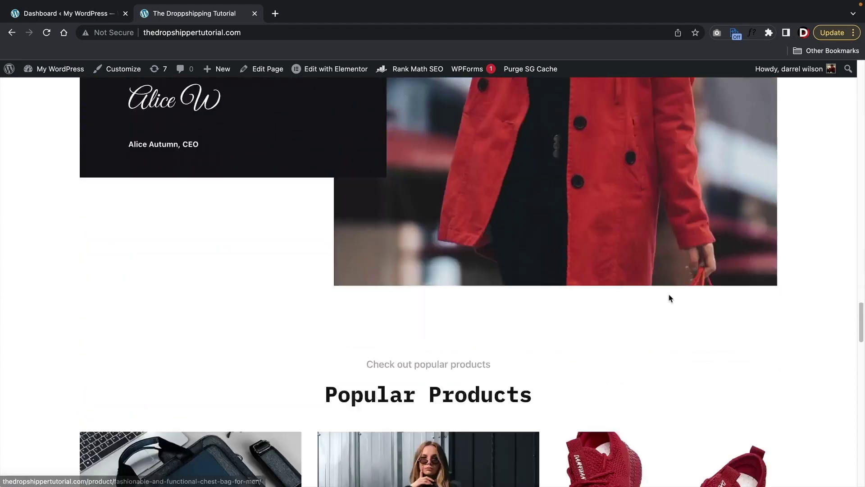
scroll(670, 298, down, 12)
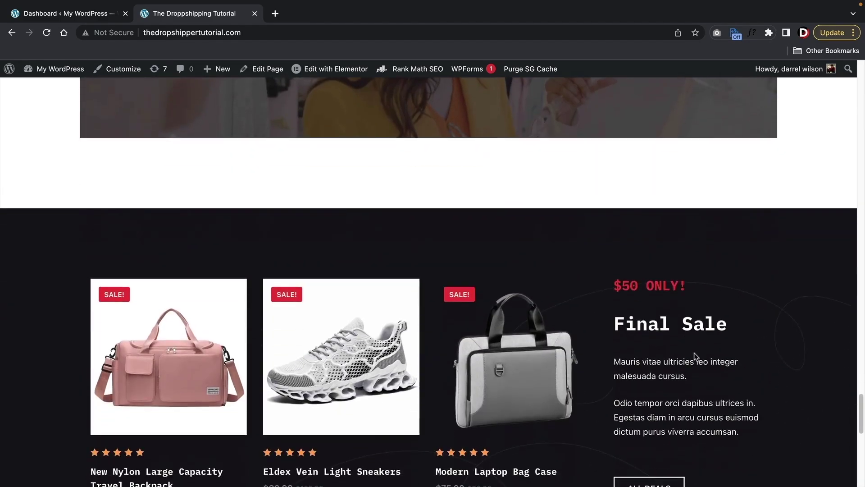
scroll(695, 355, down, 1)
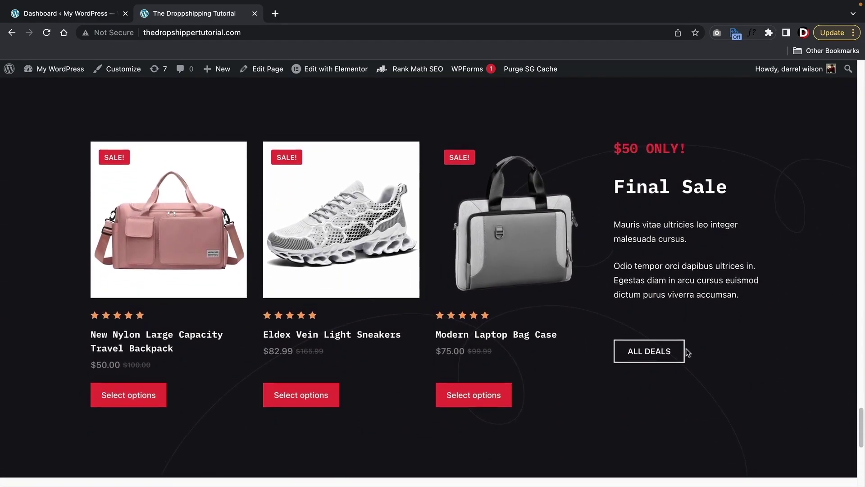
click(64, 14)
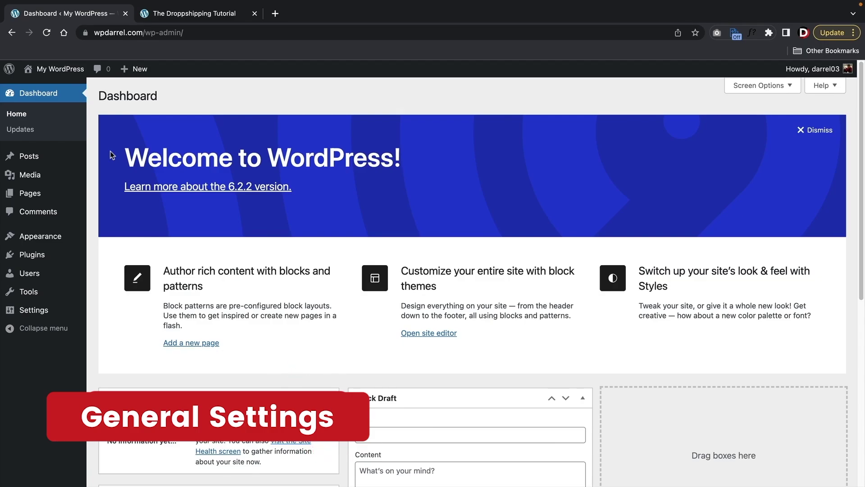
- Open the user Profile and, after previewing several schemes, set the admin colour scheme to Midnight
mouse_move(39, 275)
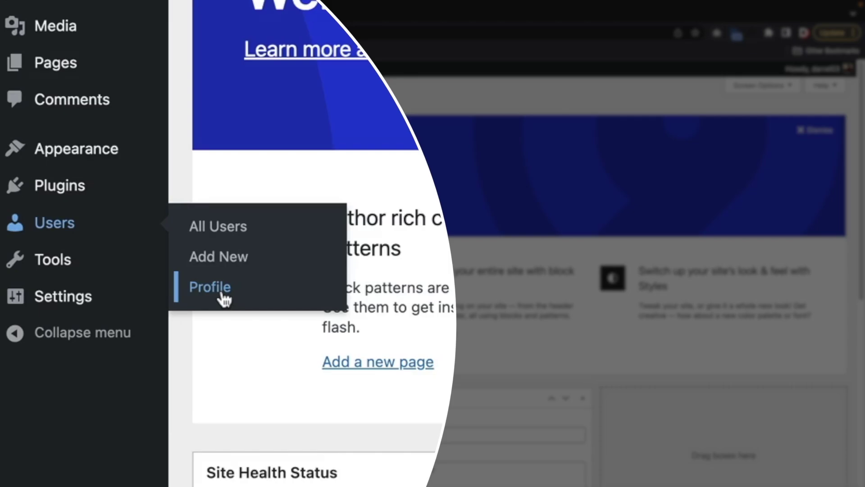
click(222, 297)
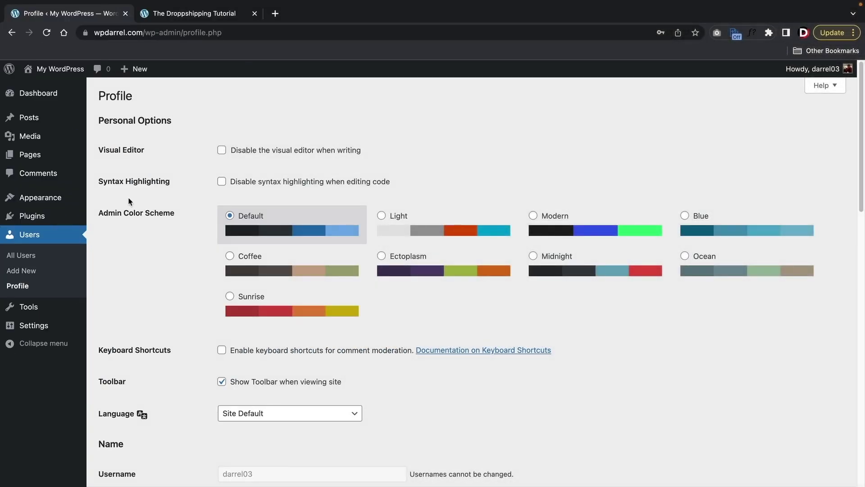
click(436, 233)
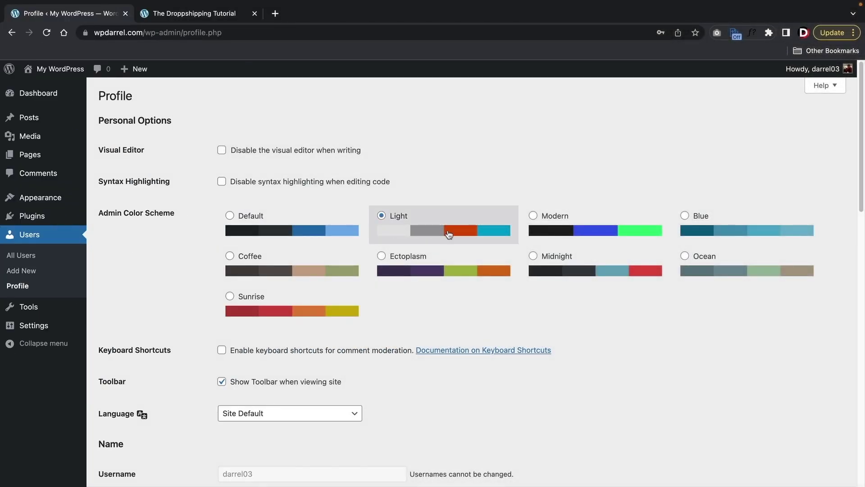
click(578, 232)
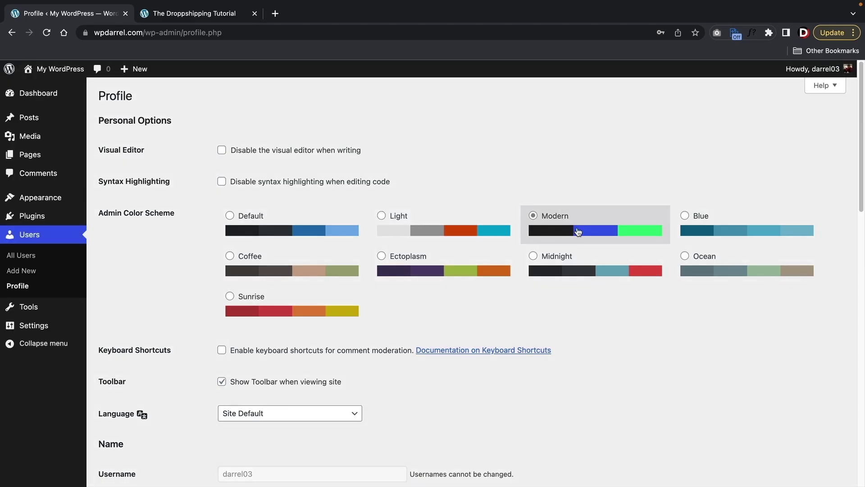
click(581, 260)
click(692, 231)
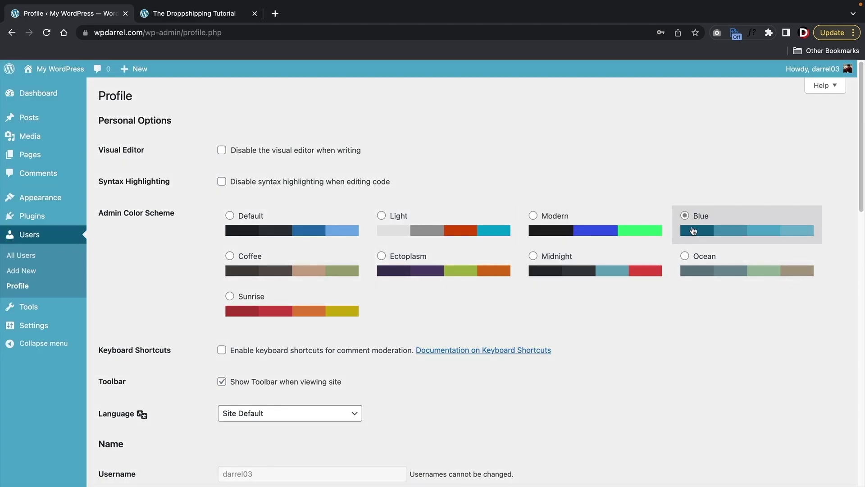
click(703, 270)
click(623, 267)
click(315, 309)
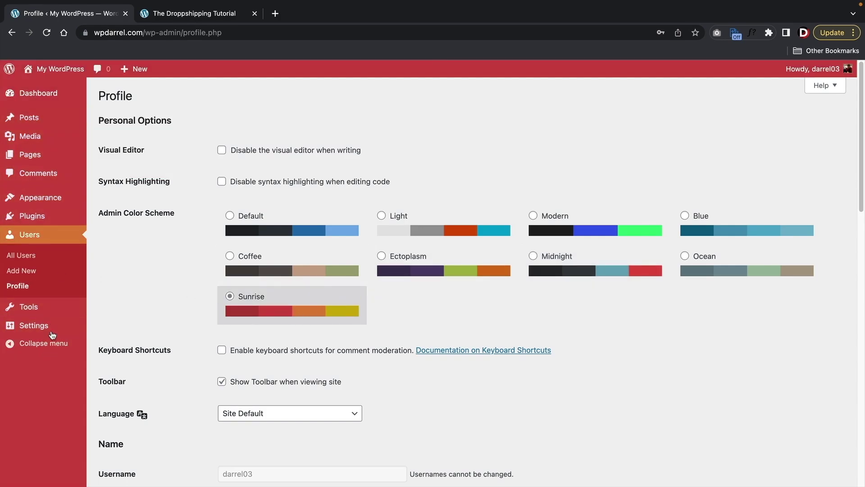
click(569, 265)
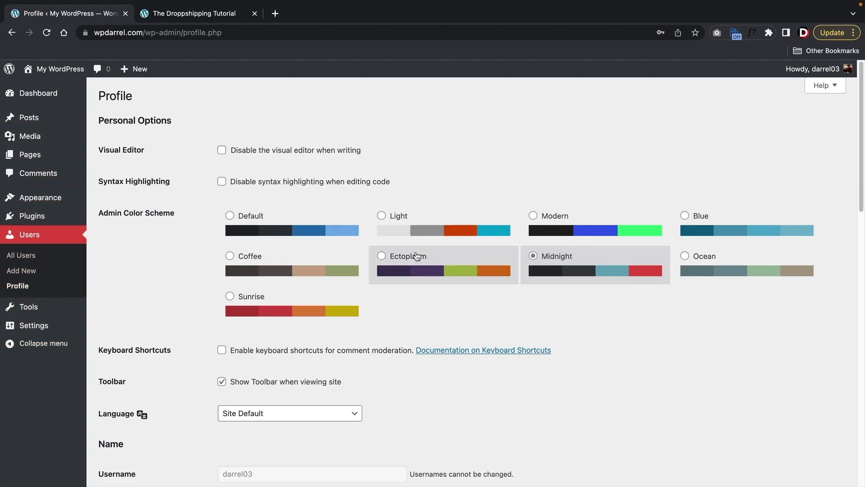
- Leave the interface language at Site Default and scroll down to the account e-mail field
scroll(416, 254, down, 5)
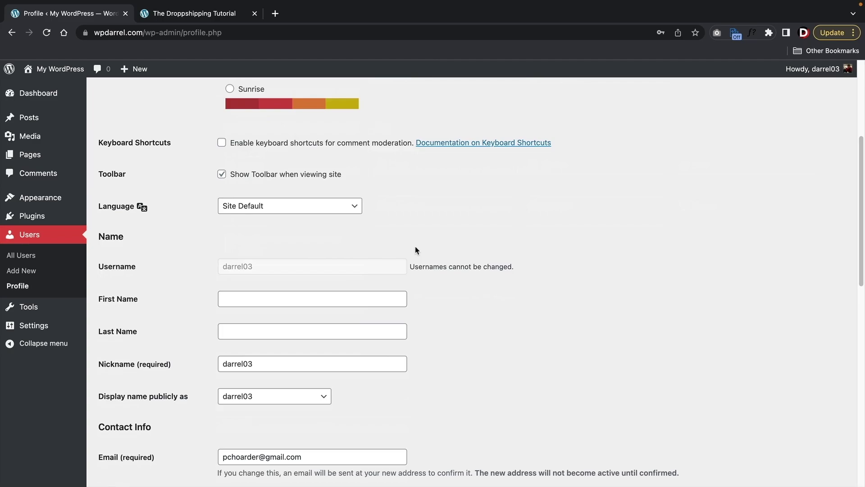
click(309, 208)
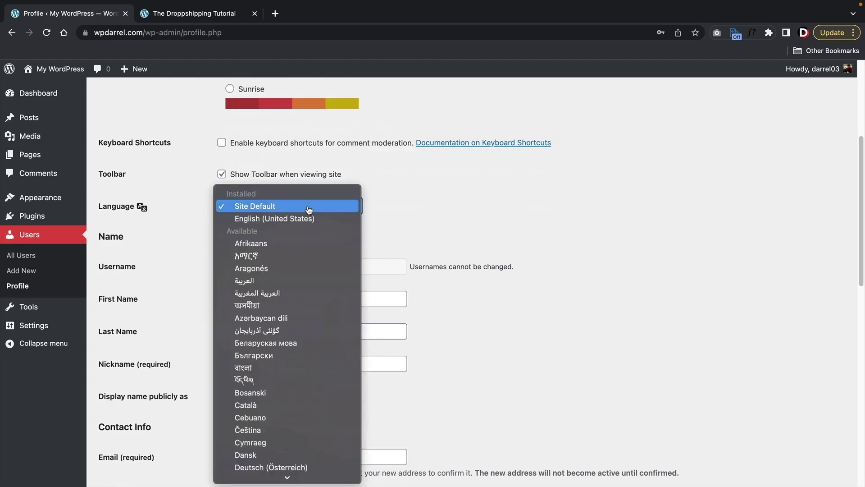
click(308, 207)
click(309, 207)
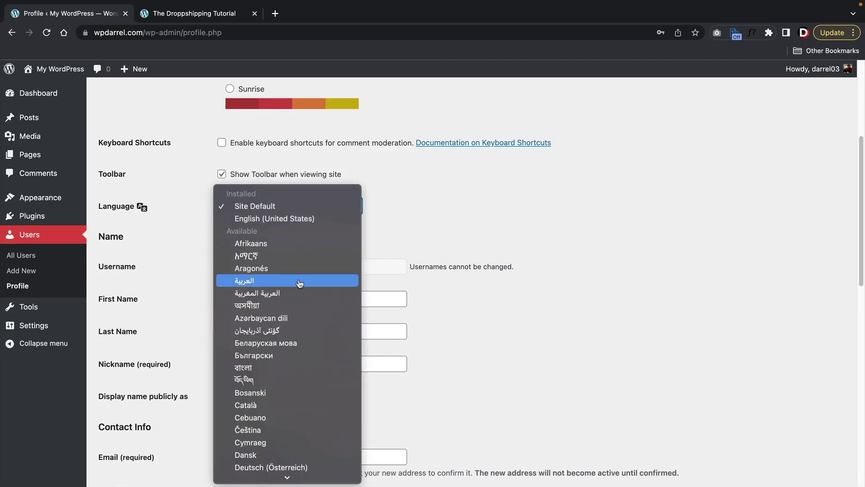
scroll(300, 283, down, 10)
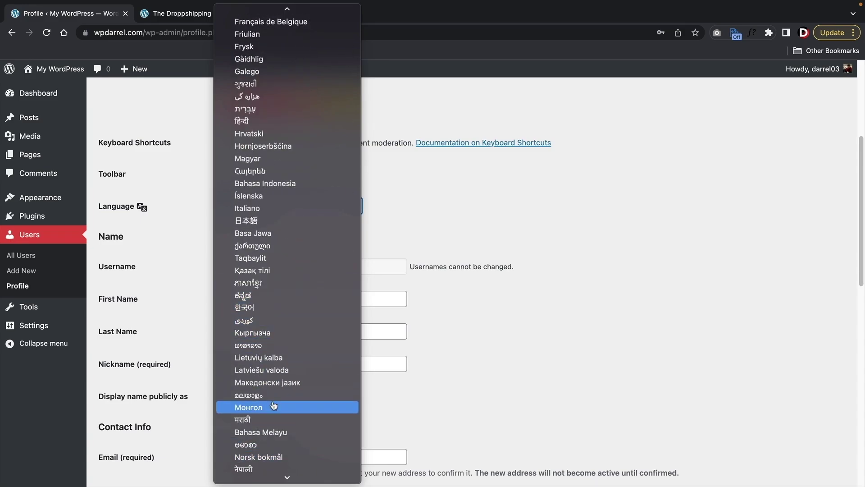
scroll(274, 406, down, 5)
scroll(301, 353, up, 12)
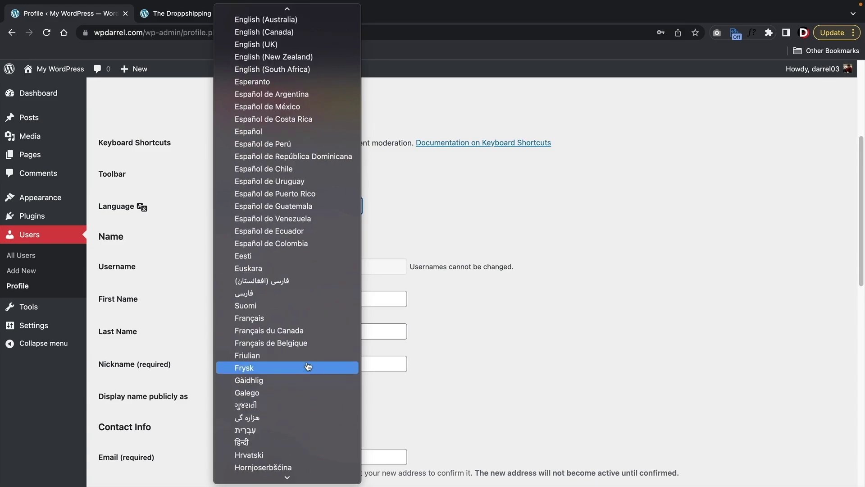
scroll(309, 367, up, 10)
key(Escape)
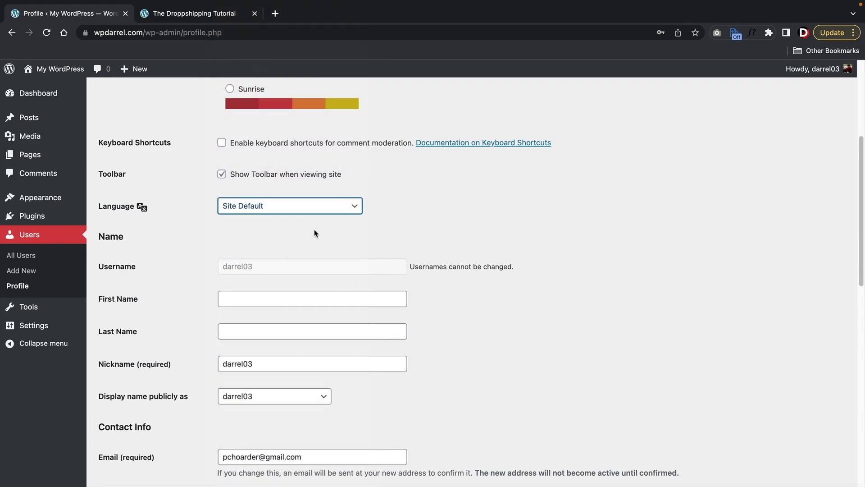
scroll(419, 257, down, 5)
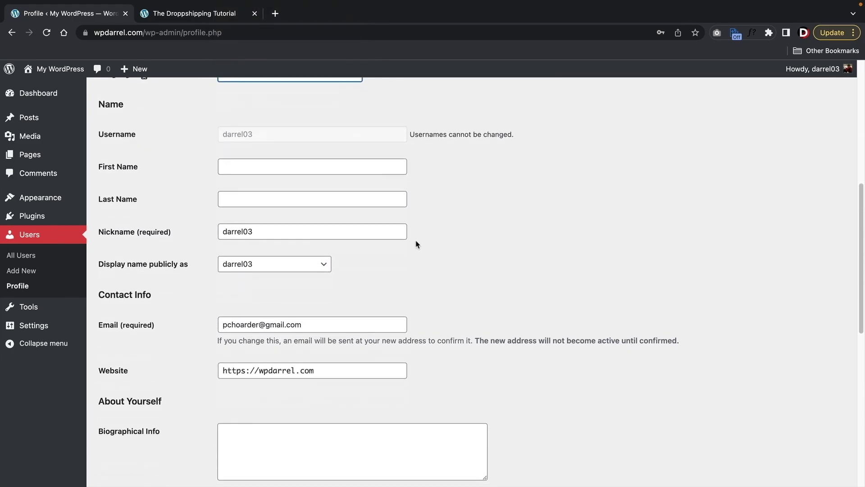
drag(303, 258, 205, 258)
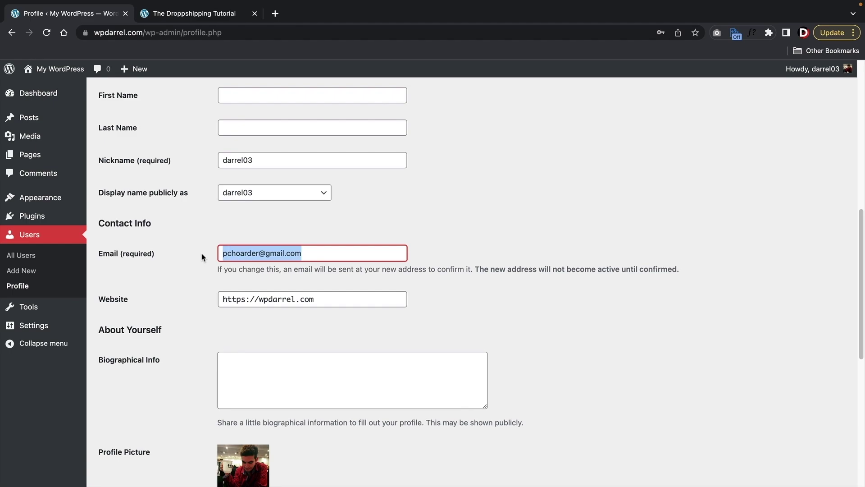
scroll(202, 257, down, 6)
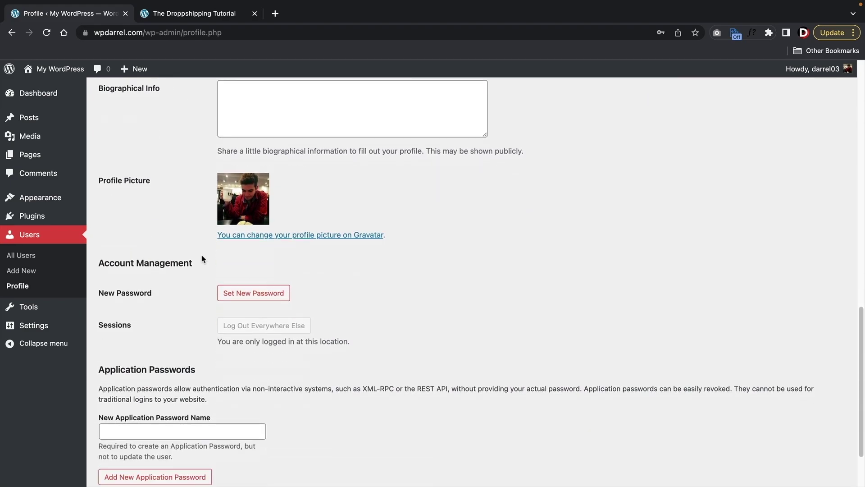
- Generate a new password, then cancel it to keep the existing one
scroll(202, 258, down, 1)
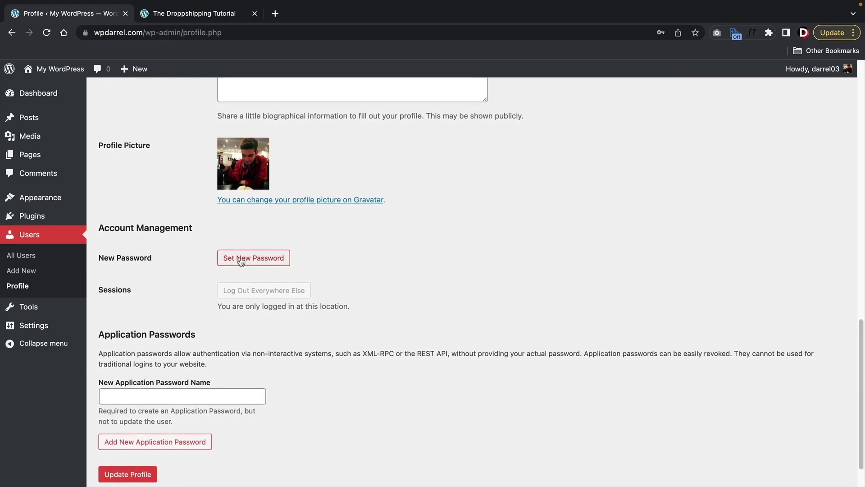
click(241, 262)
drag(346, 282, 211, 280)
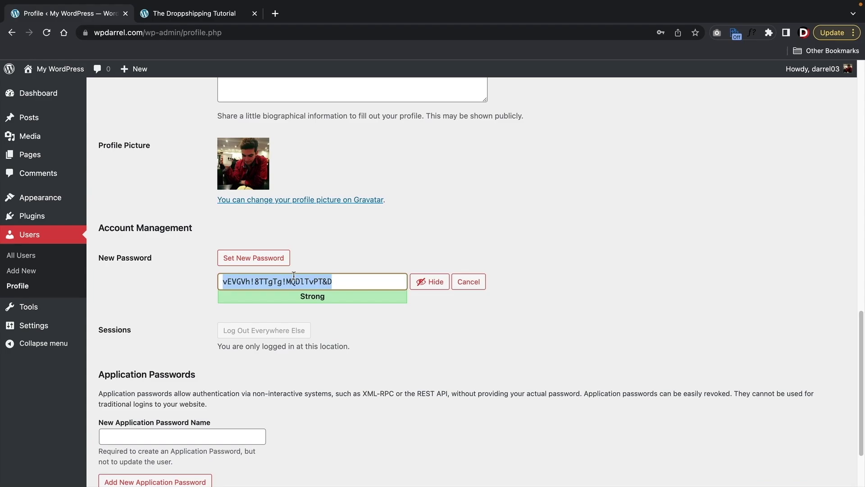
drag(341, 280, 208, 284)
click(475, 283)
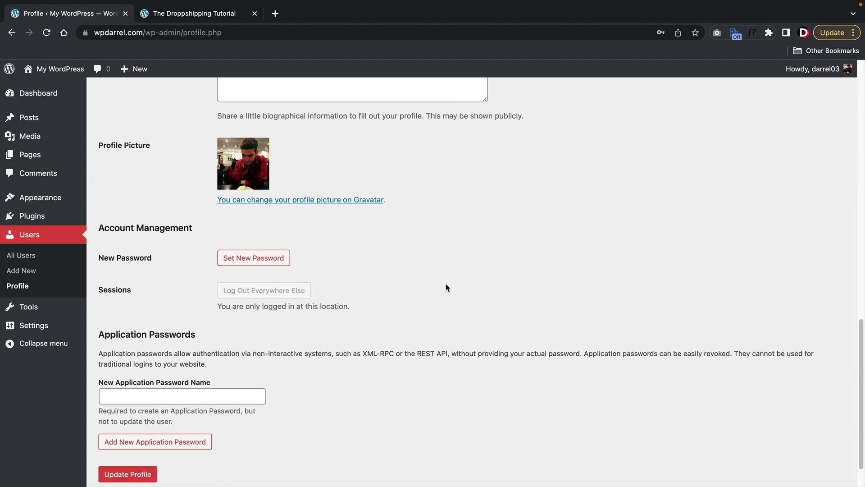
- Click Update Profile to save the Midnight colour scheme
scroll(365, 276, down, 2)
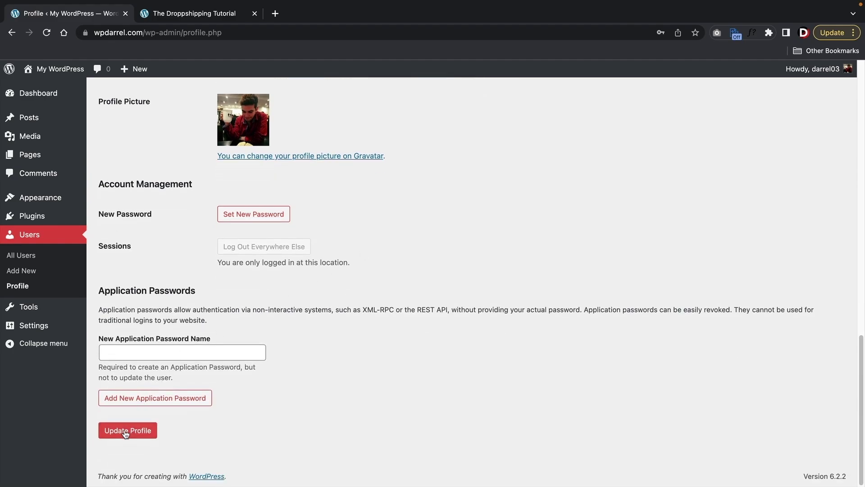
click(126, 430)
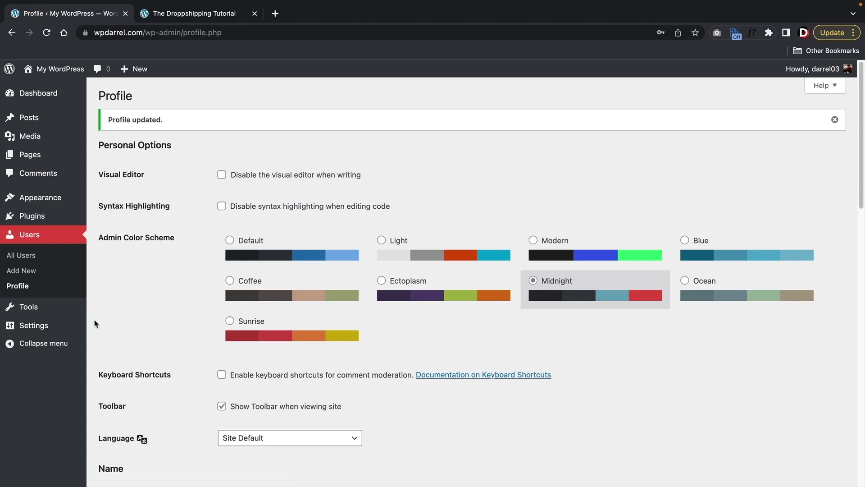
mouse_move(52, 311)
mouse_move(44, 328)
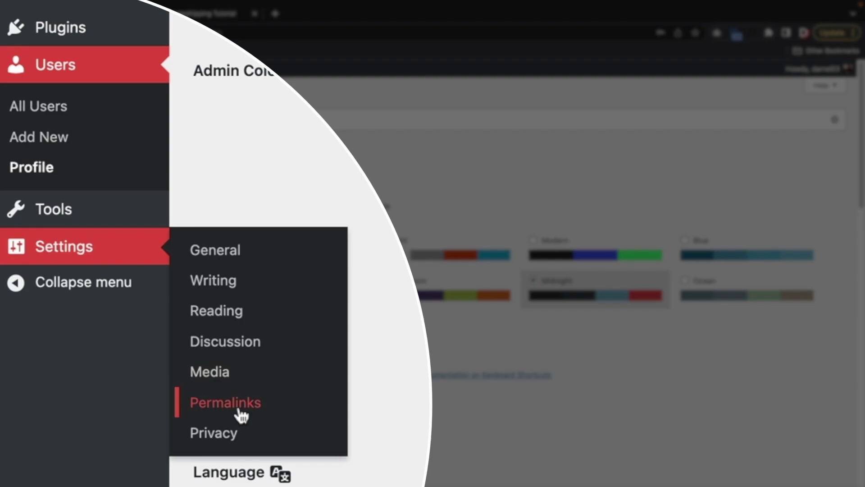
- Save Post name permalinks after comparing the demo shop's /about-us/ URL, then open General Settings
click(238, 408)
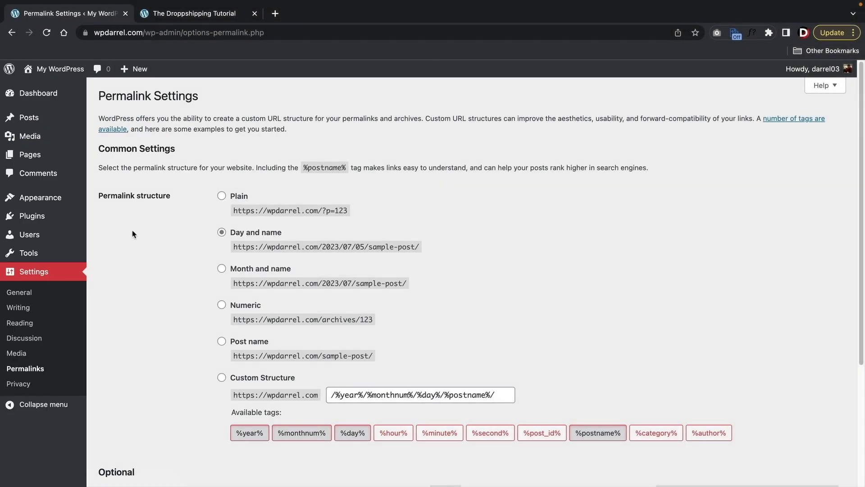
click(222, 342)
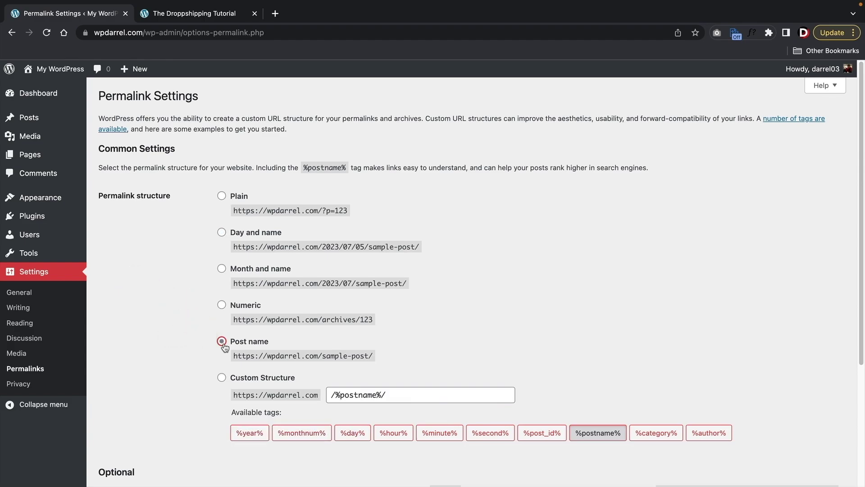
click(194, 13)
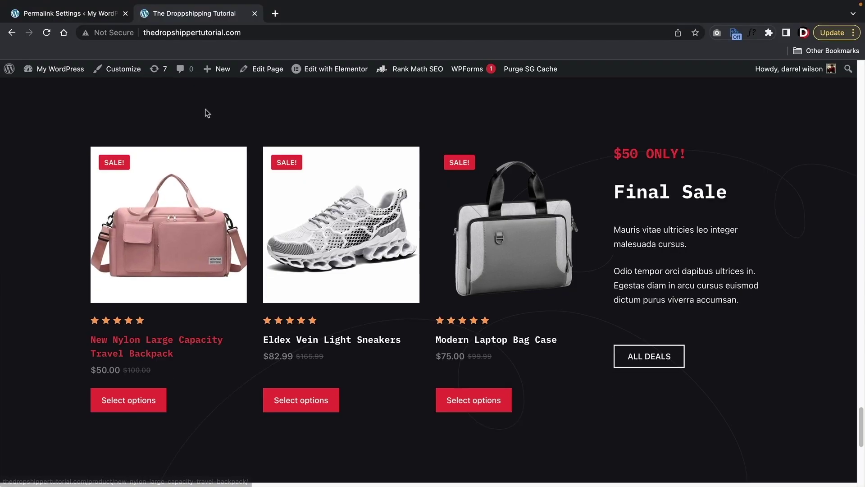
drag(861, 425, 718, 75)
click(459, 132)
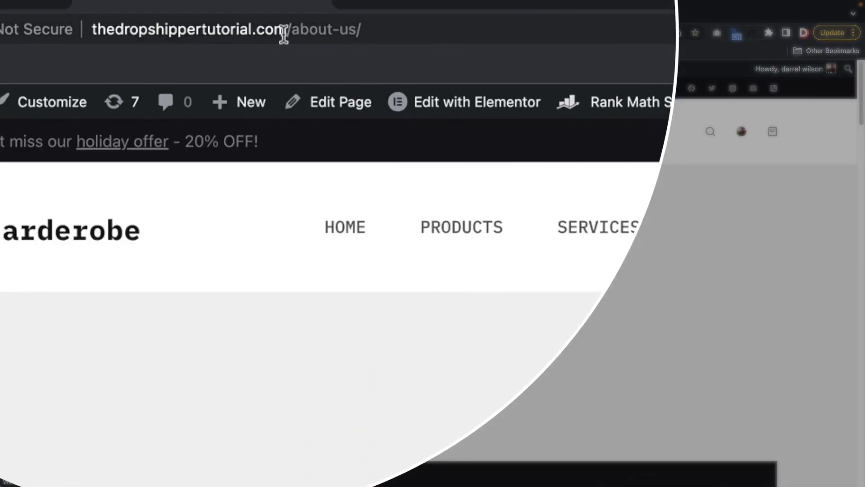
drag(283, 36, 392, 32)
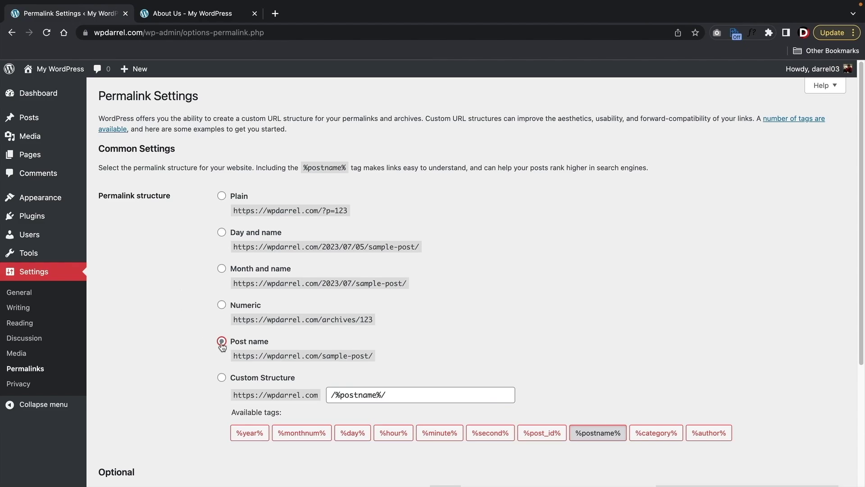
scroll(182, 339, down, 4)
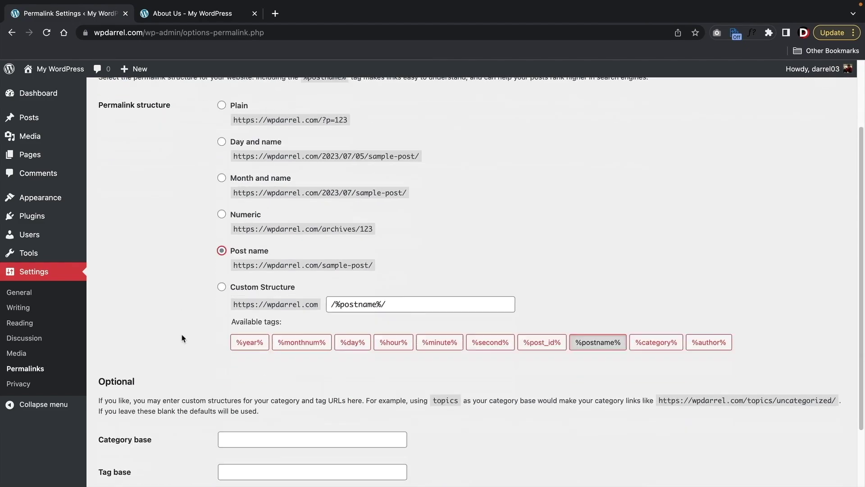
click(138, 434)
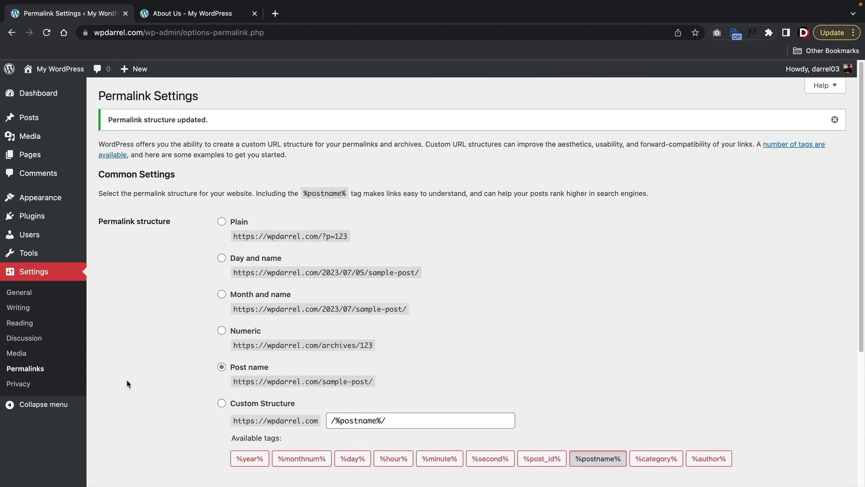
click(36, 296)
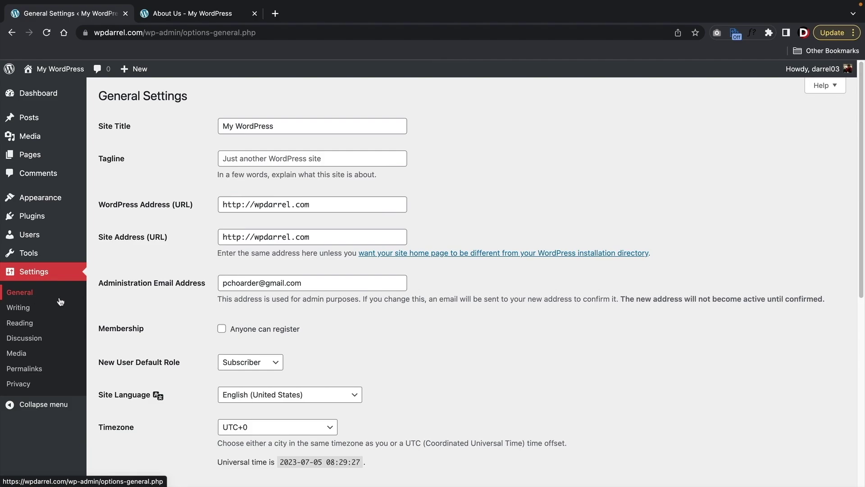
- Return to the Dashboard, check the public homepage twice, and bring up the account menu
click(52, 94)
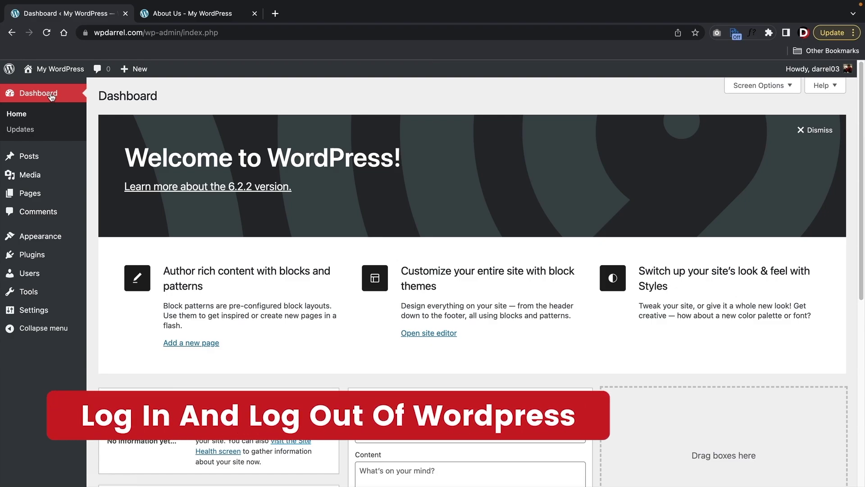
mouse_move(54, 70)
click(52, 84)
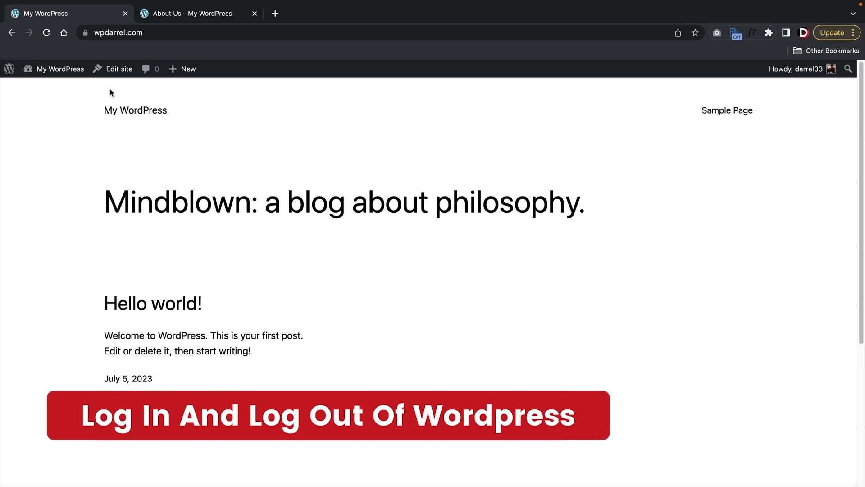
mouse_move(54, 68)
click(48, 87)
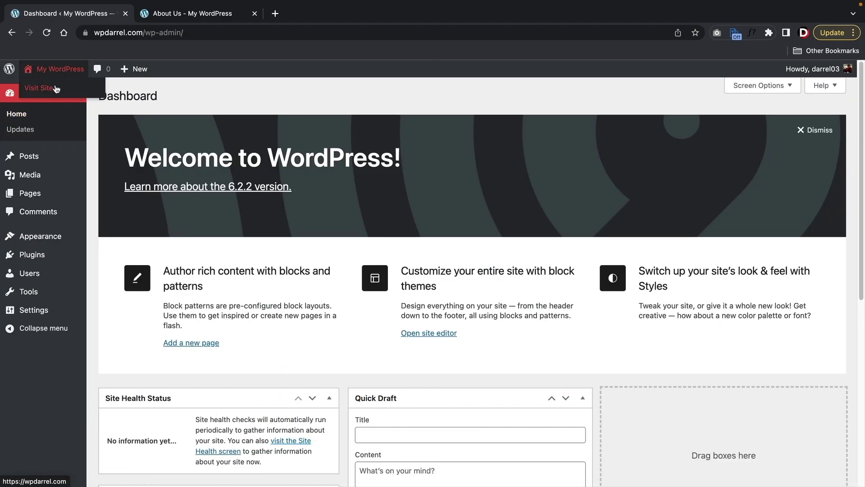
click(55, 87)
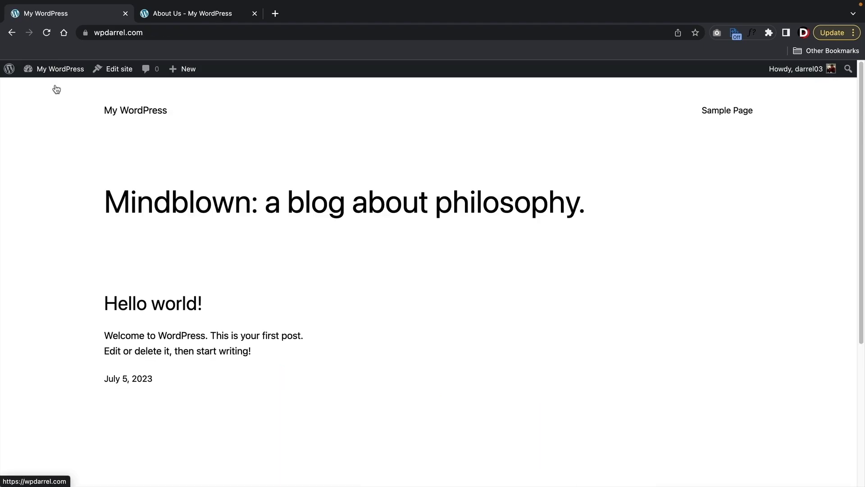
click(59, 89)
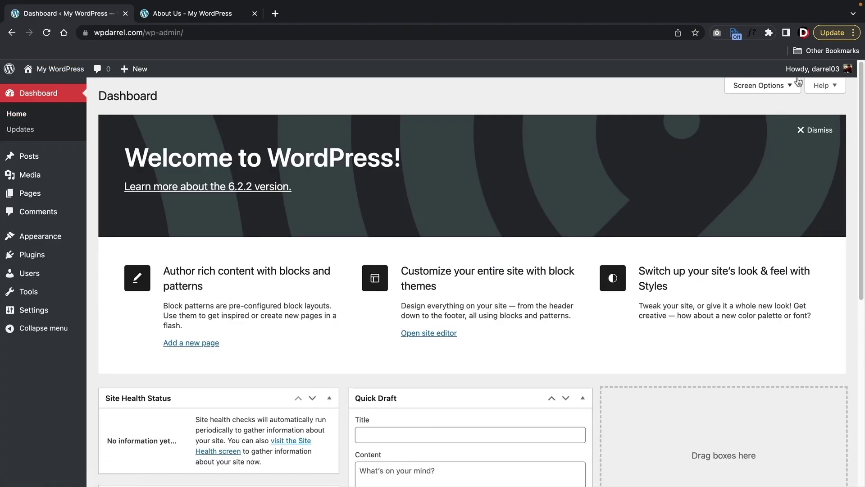
mouse_move(800, 74)
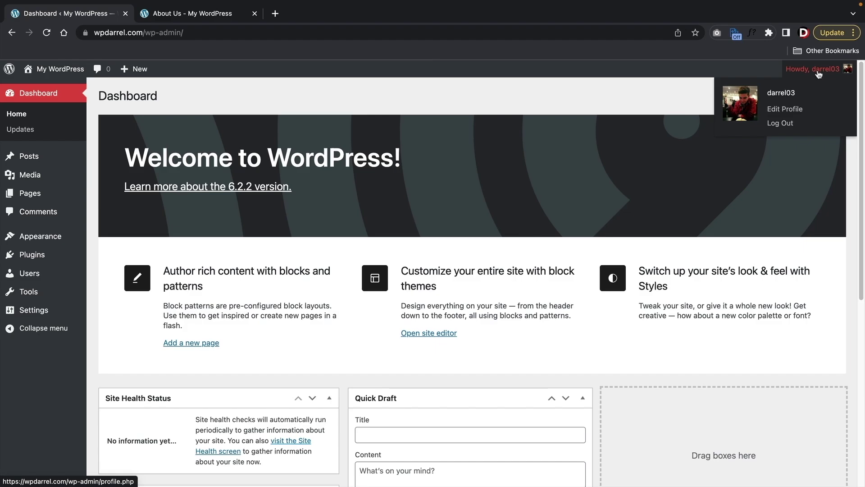
- Log out of WordPress and load the wpdarrel.com homepage
click(780, 123)
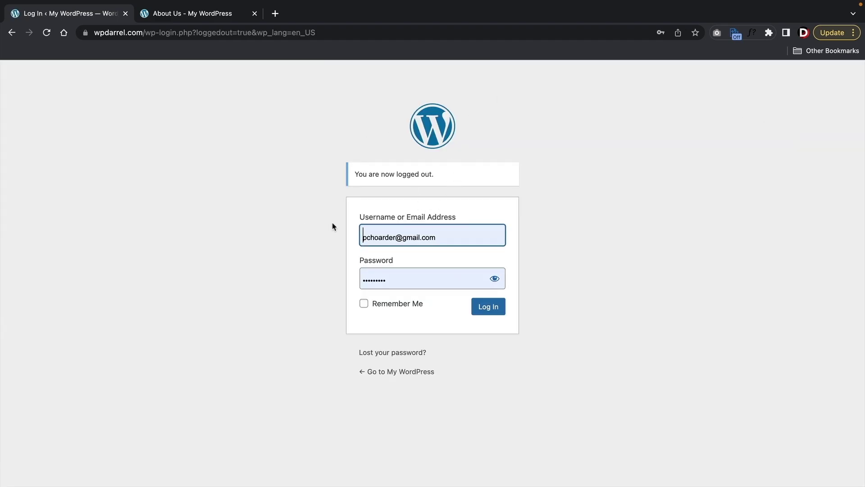
click(147, 32)
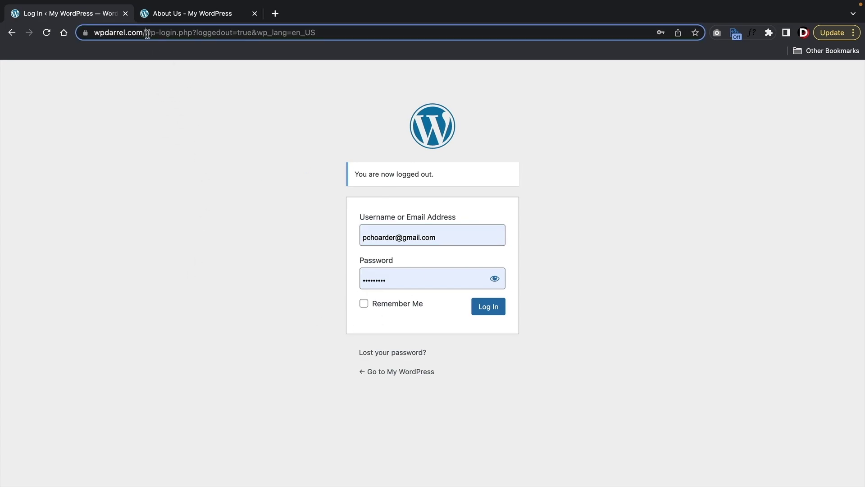
drag(170, 32, 414, 62)
key(BackSpace)
key(Return)
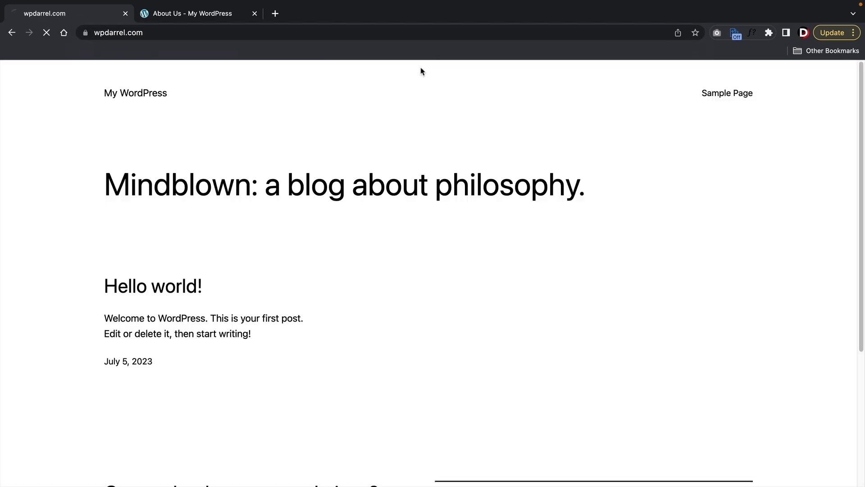
scroll(228, 266, down, 5)
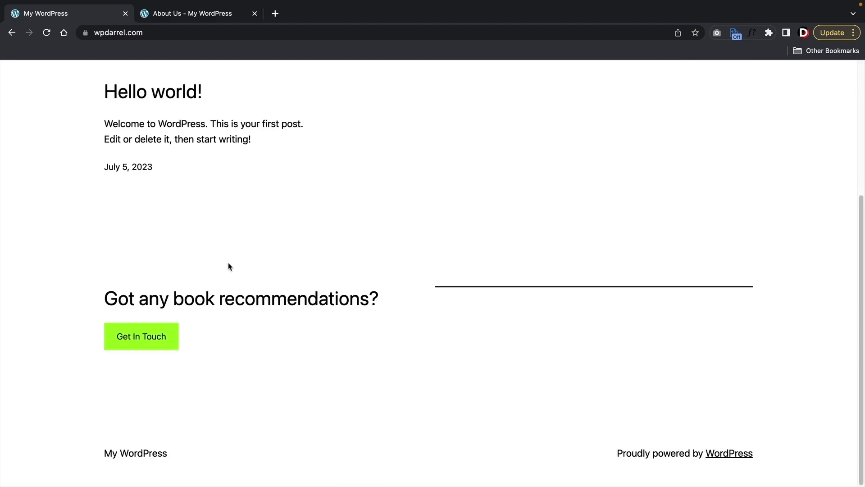
scroll(296, 340, up, 5)
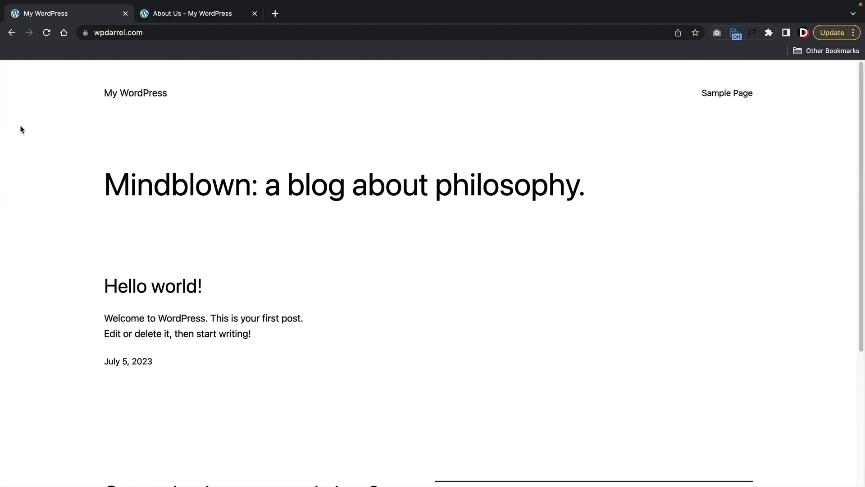
- Log back in at wpdarrel.com/wp-admin with saved credentials and Remember Me ticked
click(204, 33)
key(End)
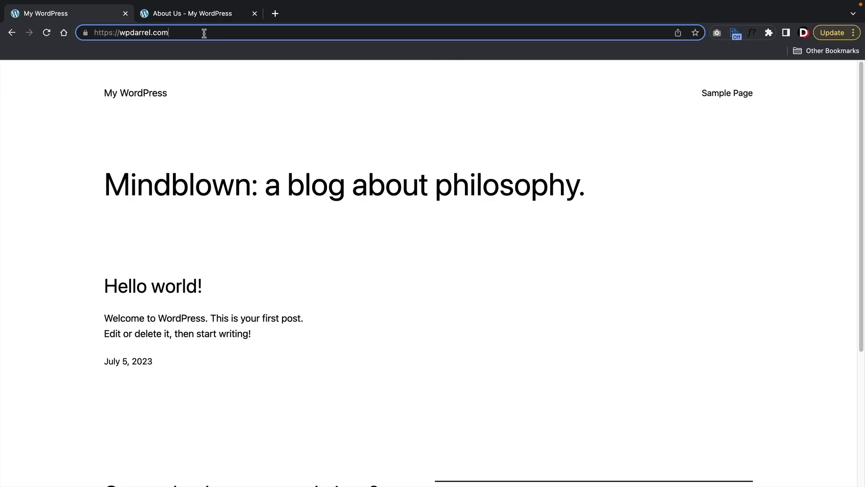
text(/)
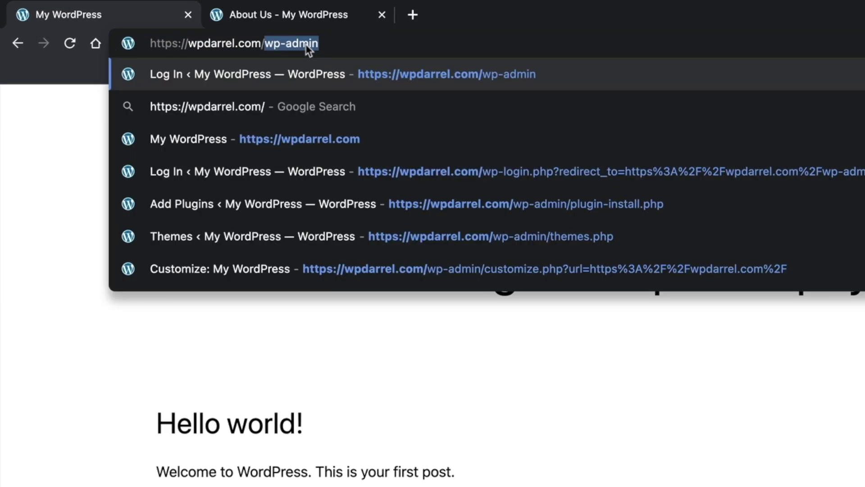
text(wp-admin)
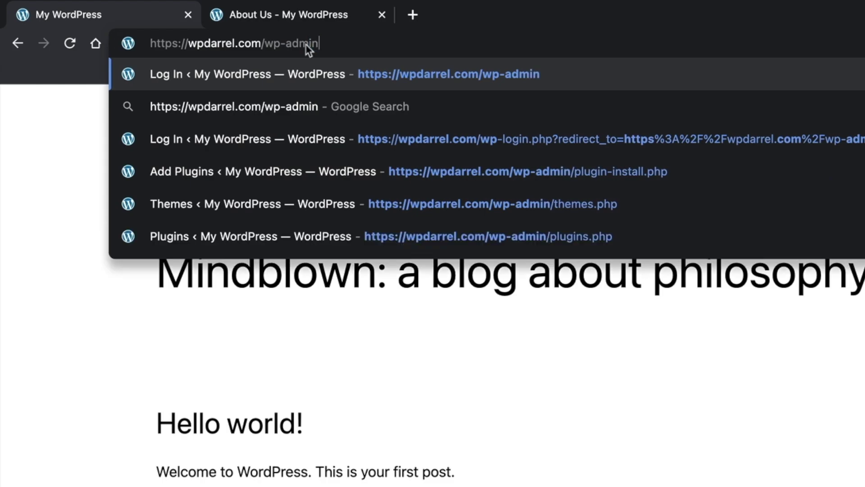
key(Return)
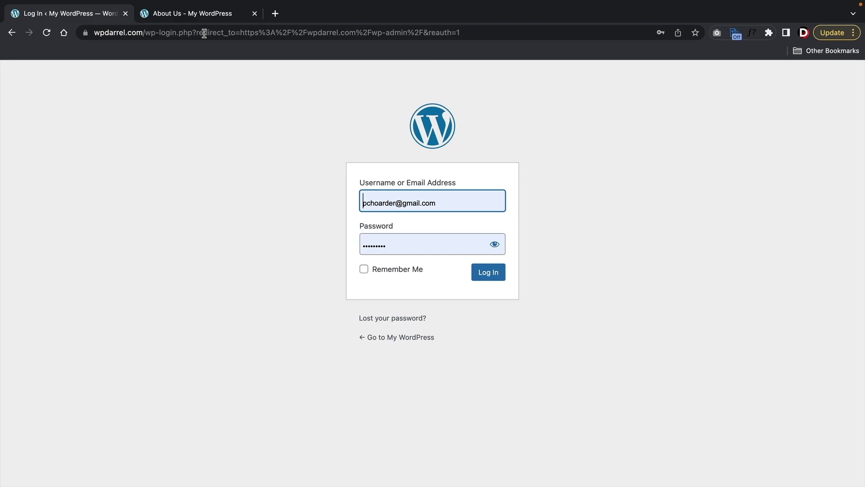
click(448, 210)
click(284, 209)
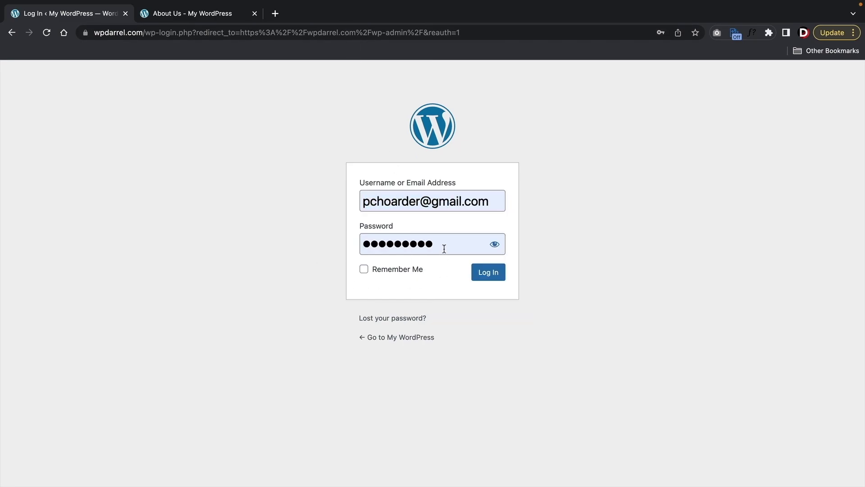
click(364, 270)
click(483, 280)
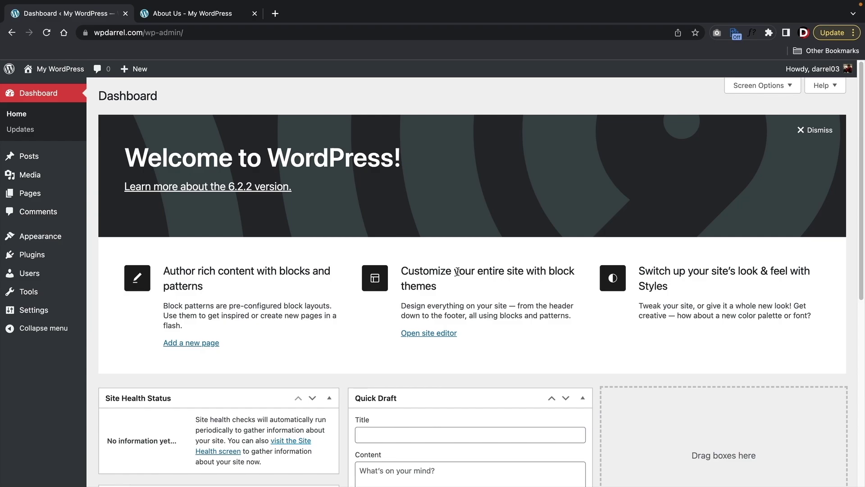
mouse_move(49, 244)
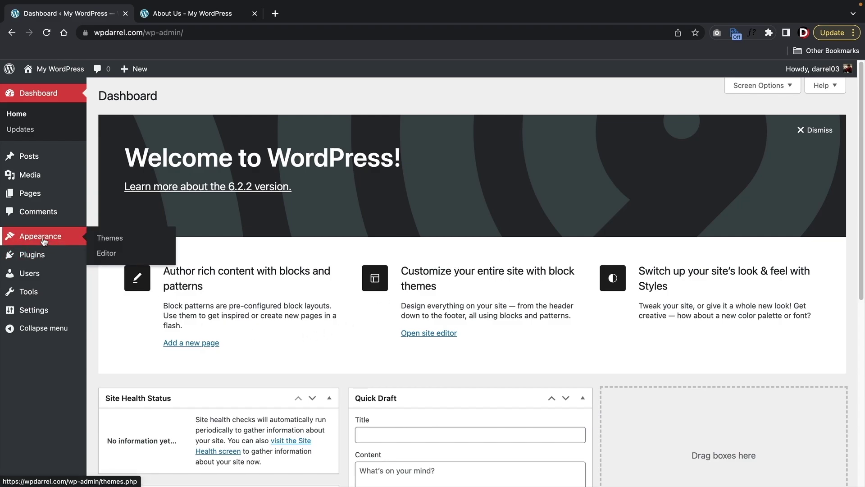
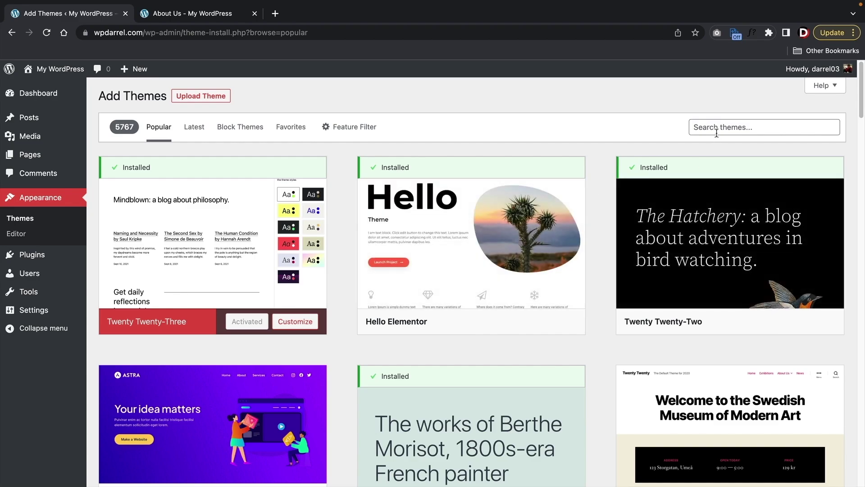
- Search the theme directory for 'blocksy', then install and activate the Blocksy theme
click(719, 126)
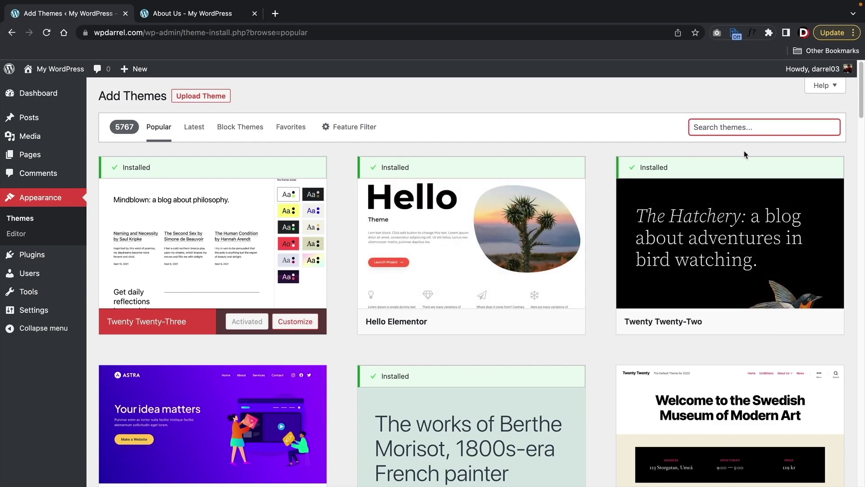
text(blocksy)
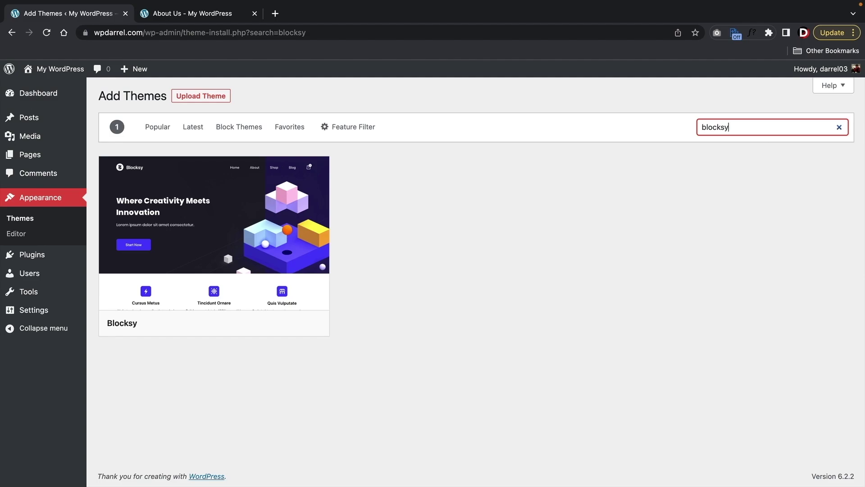
mouse_move(264, 226)
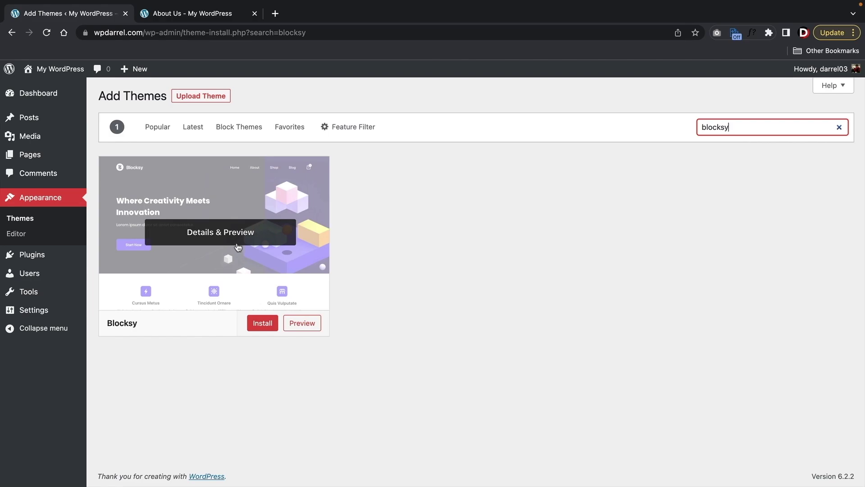
click(263, 331)
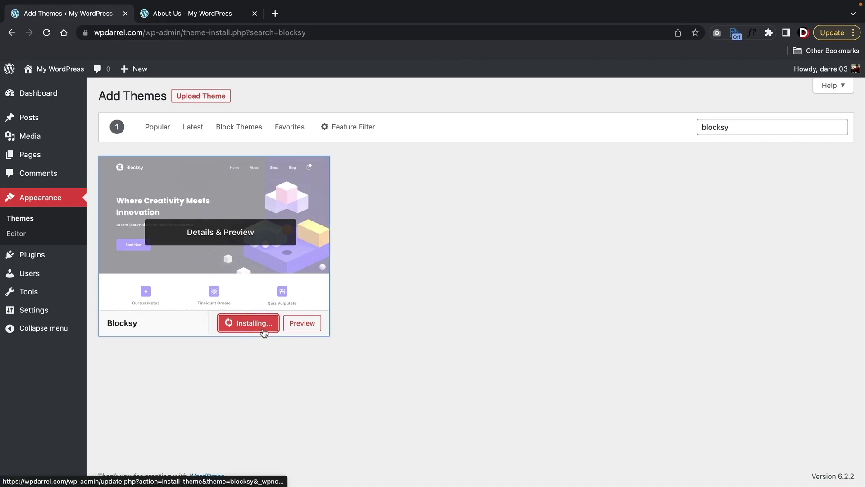
click(246, 323)
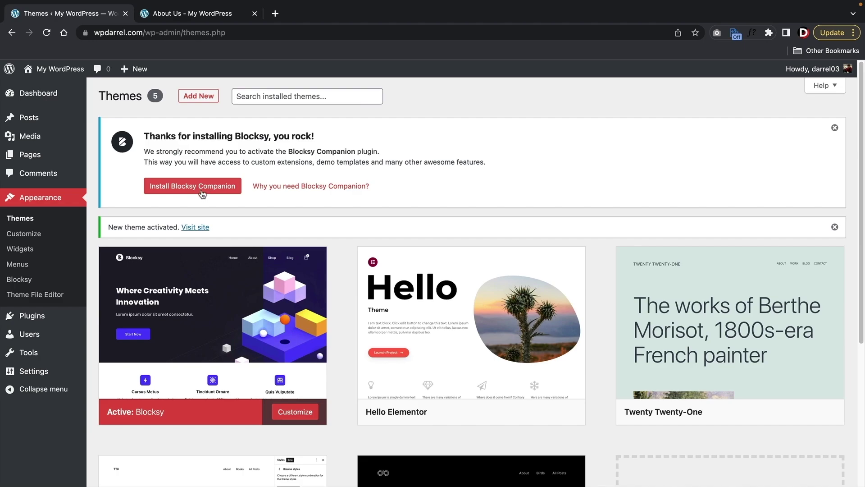
- Install Blocksy Companion from the Downloads section of the Blocksy theme dashboard
click(23, 279)
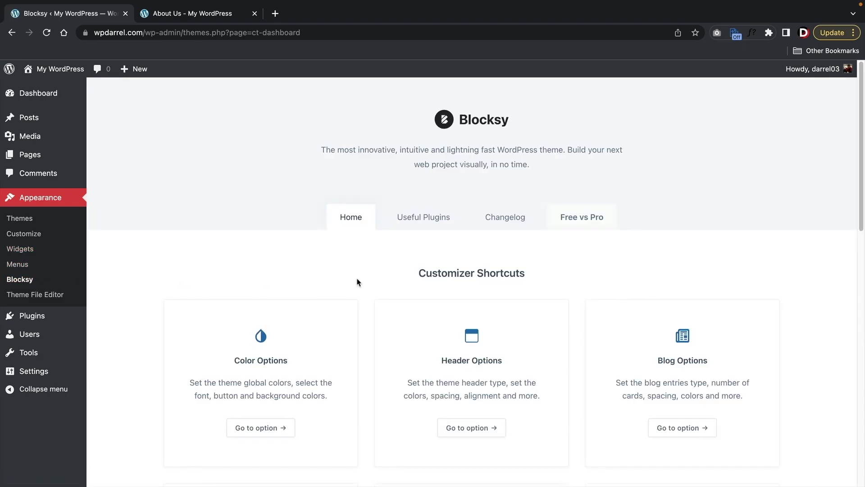
scroll(357, 282, down, 10)
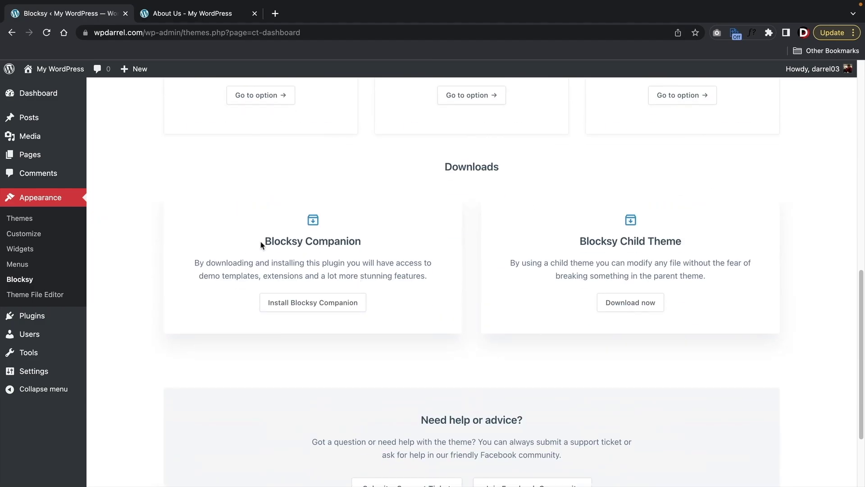
drag(261, 243, 416, 245)
click(298, 240)
click(302, 304)
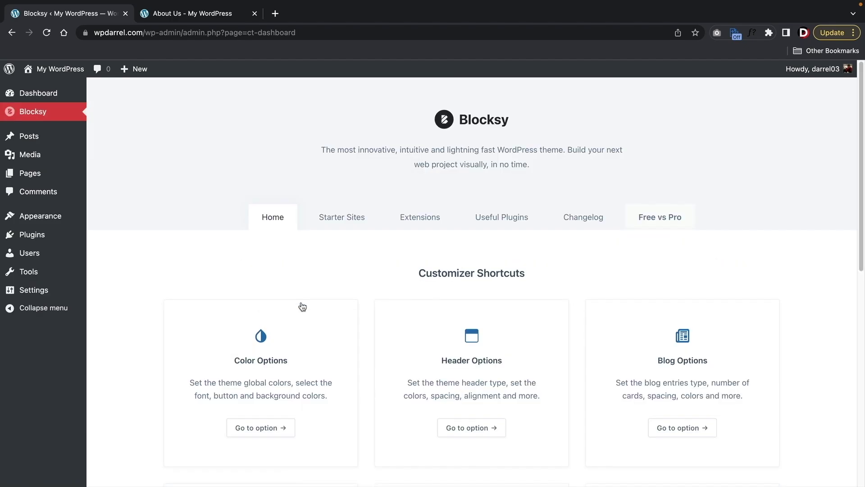
- Open the Starter Sites tab and scroll through the demos to the Garderobe card
click(342, 218)
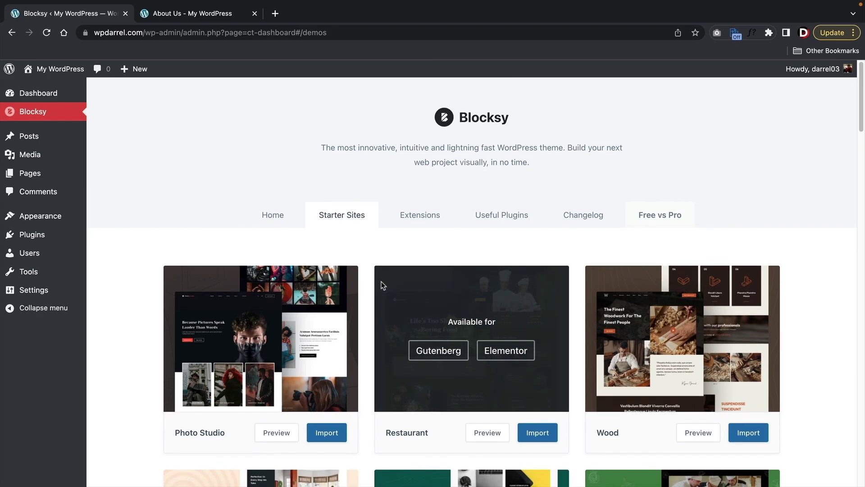
scroll(381, 285, down, 3)
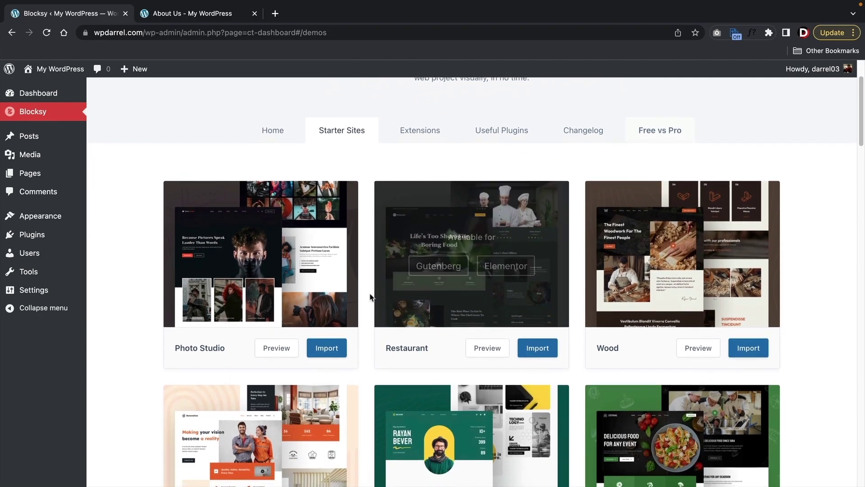
scroll(370, 296, down, 5)
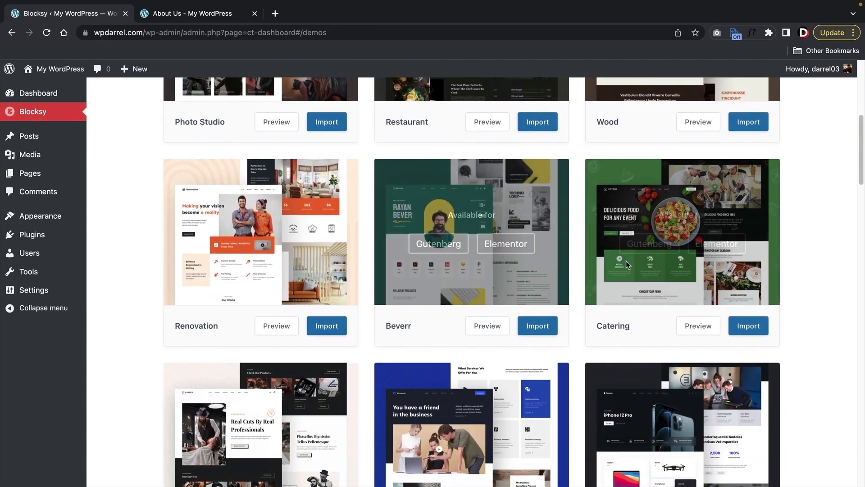
scroll(617, 257, down, 5)
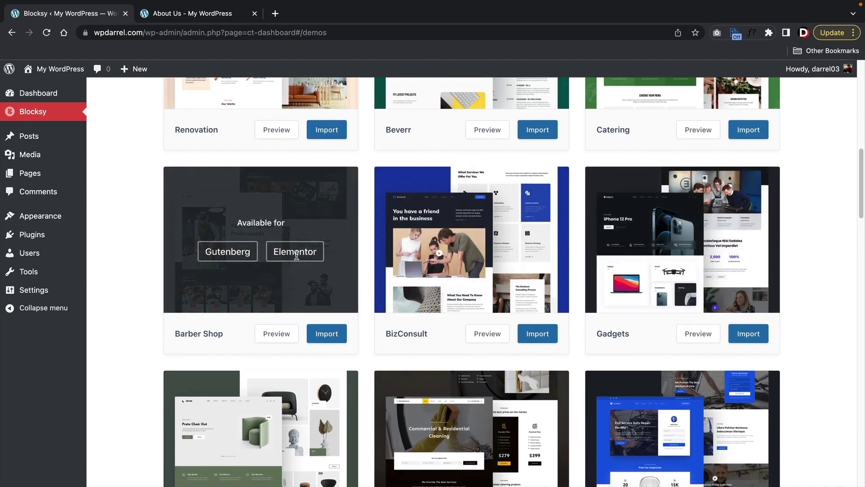
scroll(672, 280, down, 5)
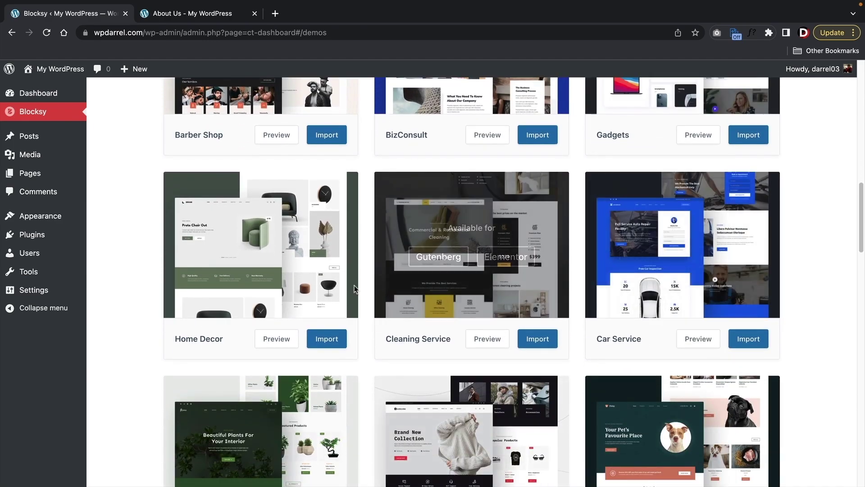
scroll(451, 271, down, 5)
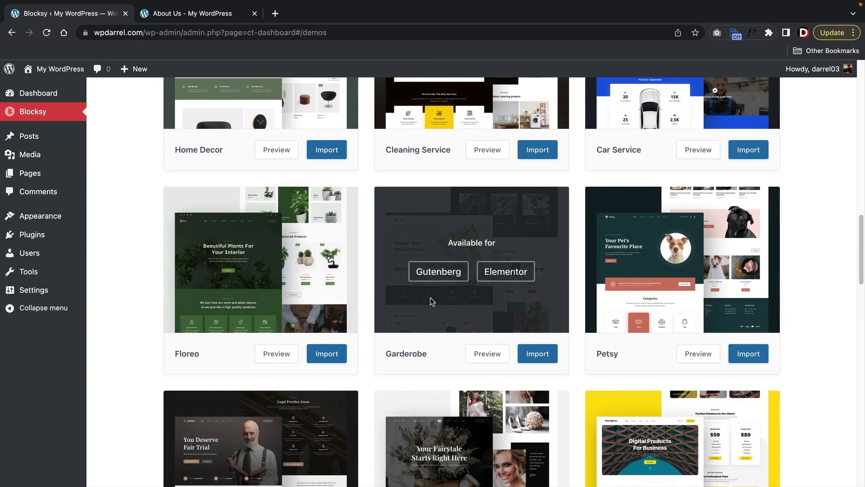
scroll(473, 284, down, 8)
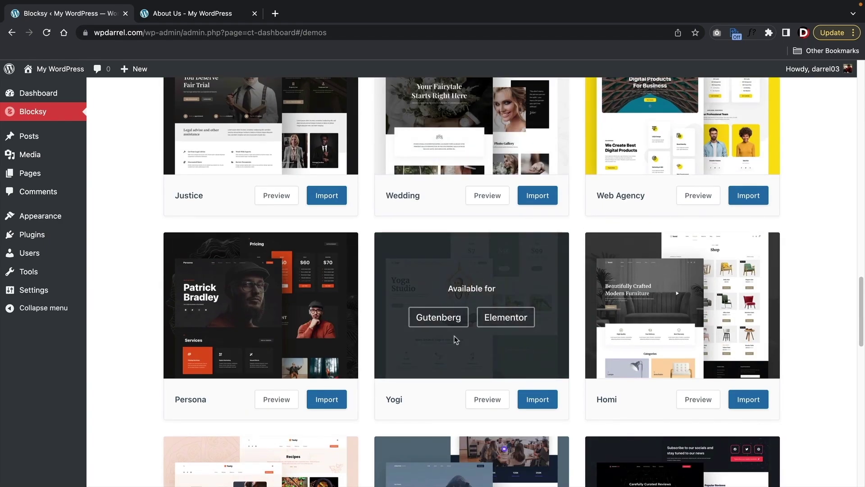
scroll(649, 286, down, 6)
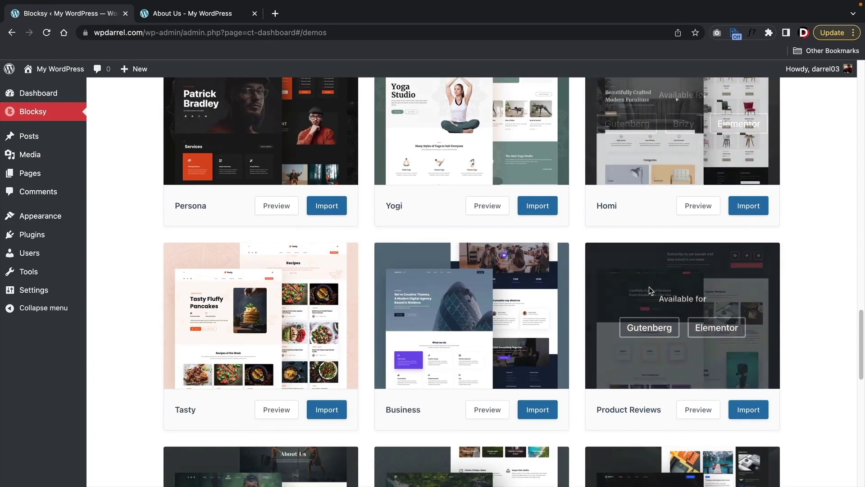
scroll(543, 361, up, 16)
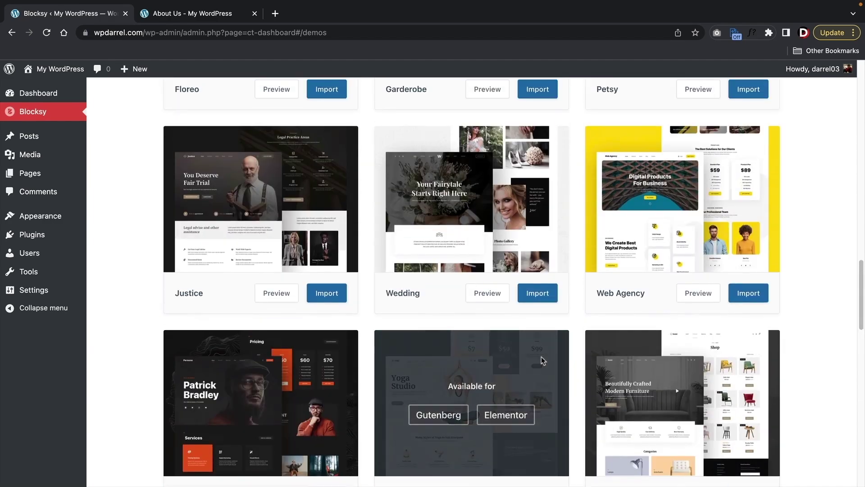
scroll(542, 356, up, 2)
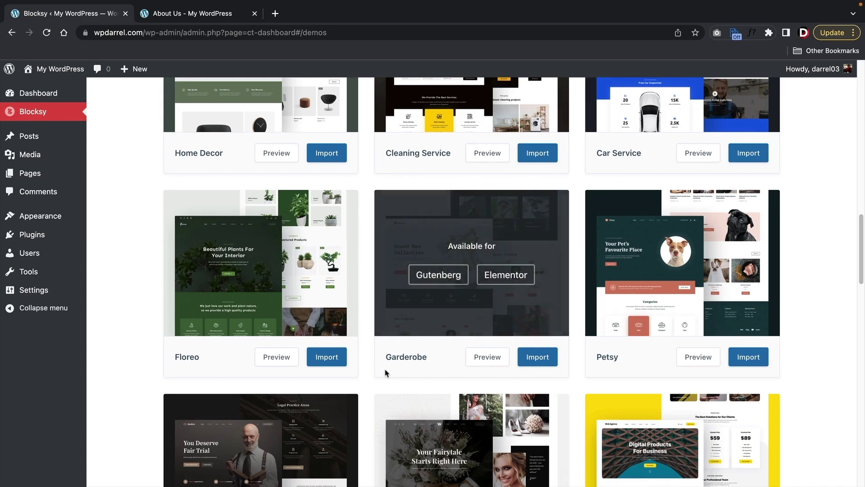
drag(388, 357, 427, 357)
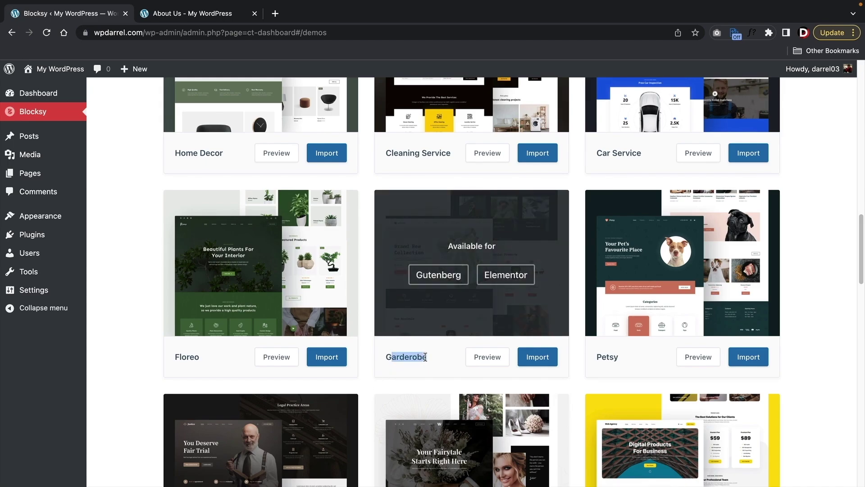
- Start the Garderobe import, skipping the child theme, choosing Elementor, and accepting the required plugins
click(538, 358)
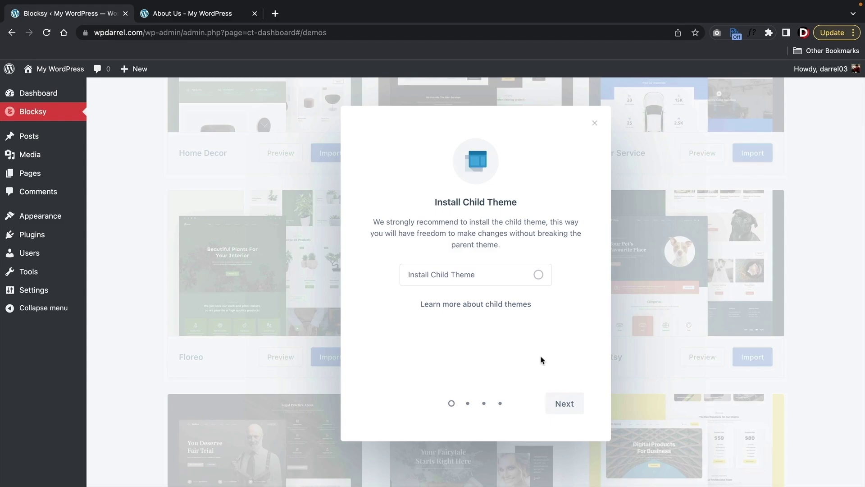
click(566, 406)
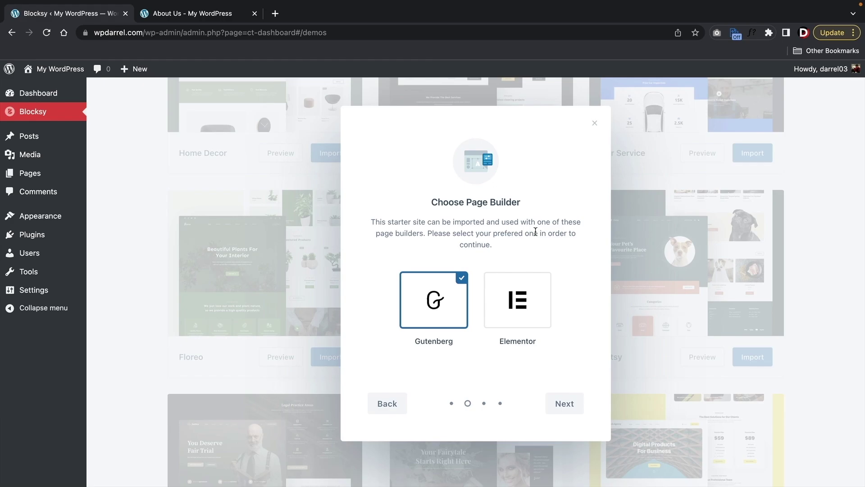
click(517, 301)
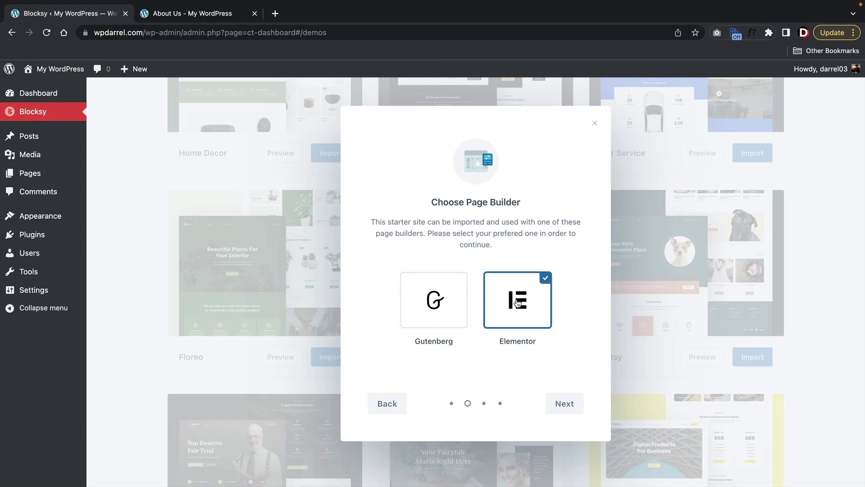
click(561, 410)
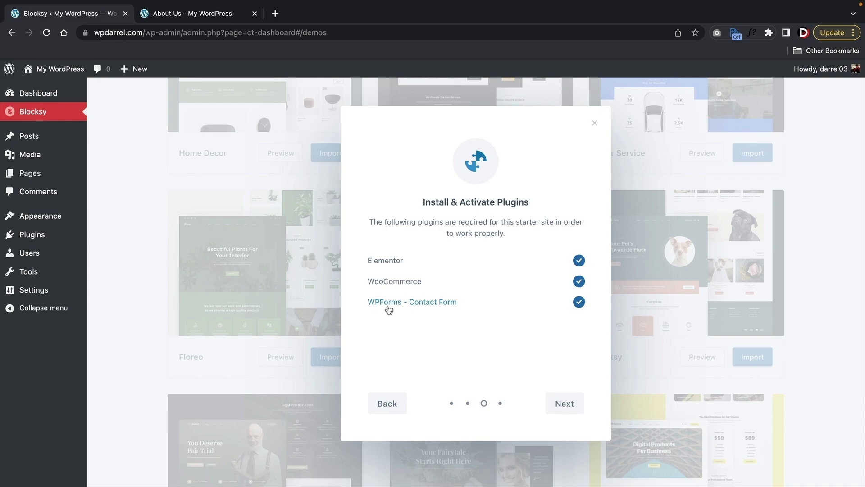
click(564, 404)
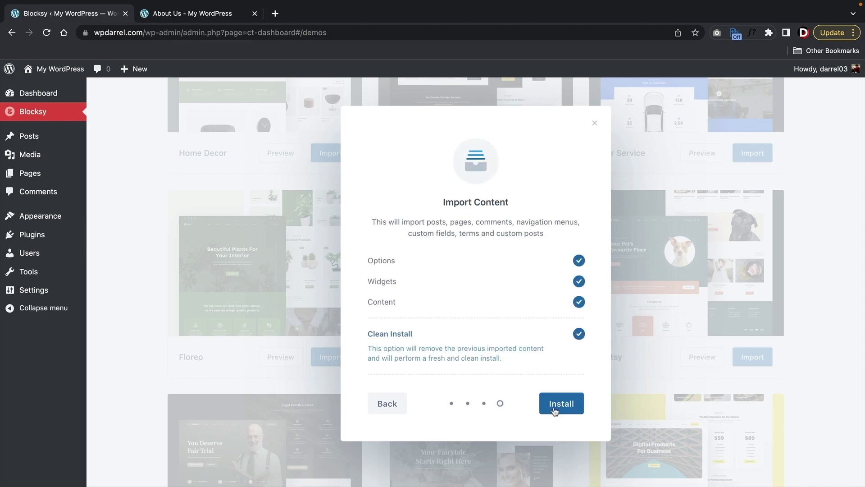
- Install the Garderobe content as a clean install and view the imported site
click(548, 400)
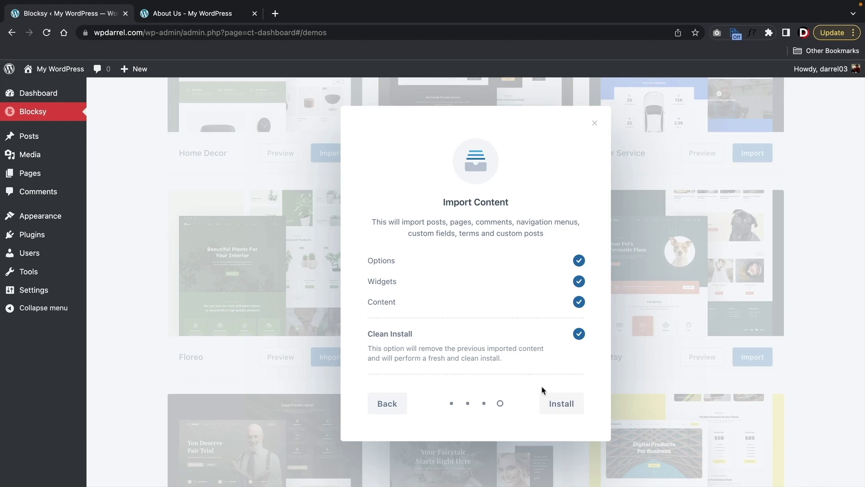
click(561, 408)
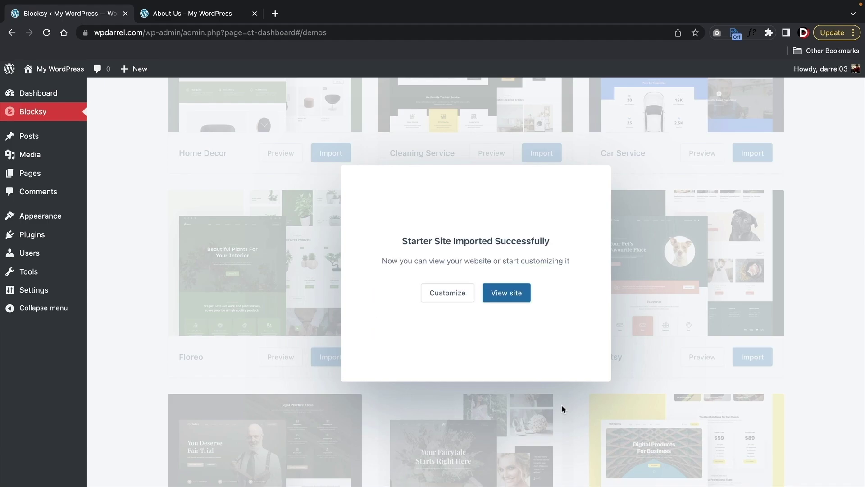
click(515, 296)
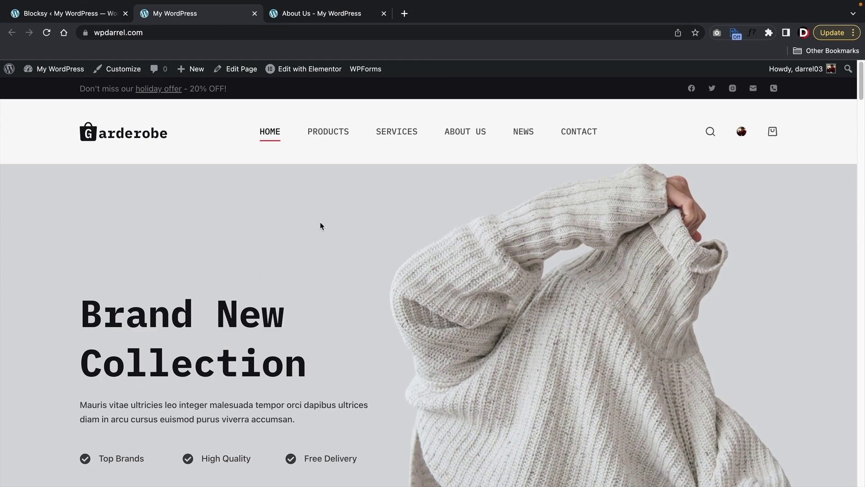
- Scroll through the imported Garderobe homepage, highlighting the 30 Days Return heading
scroll(363, 255, down, 2)
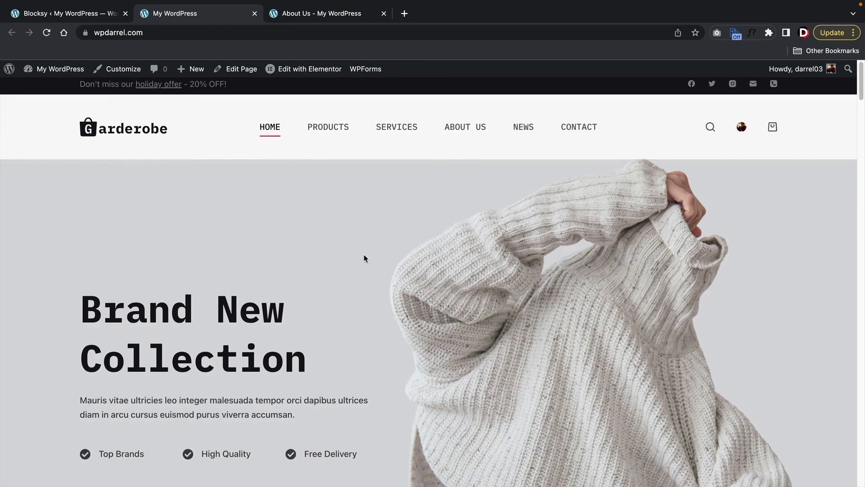
scroll(364, 259, down, 3)
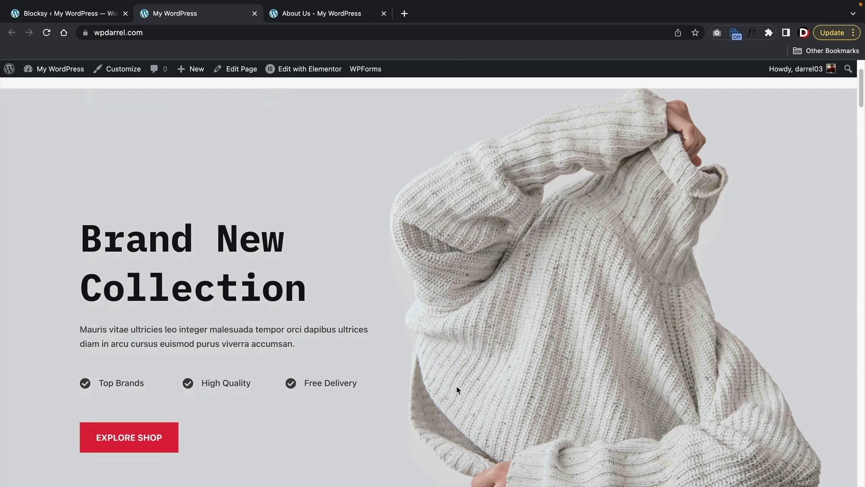
scroll(457, 387, down, 1)
scroll(457, 376, up, 4)
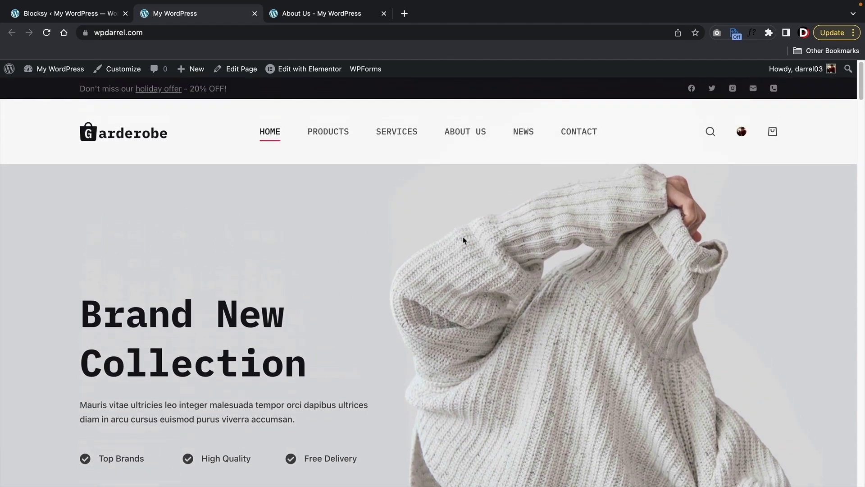
scroll(521, 246, down, 3)
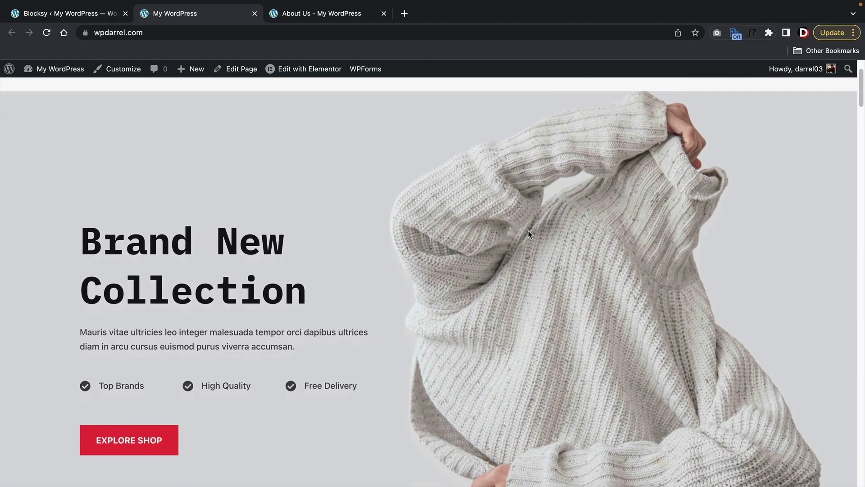
scroll(463, 354, down, 1)
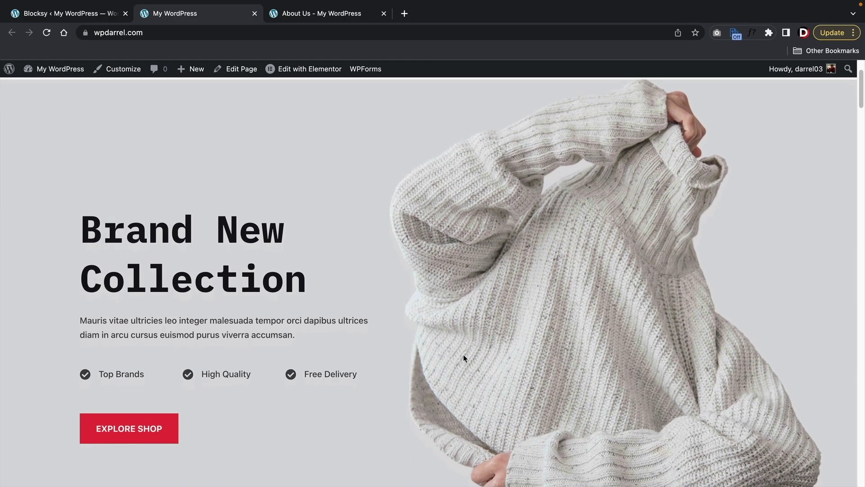
scroll(314, 307, down, 1)
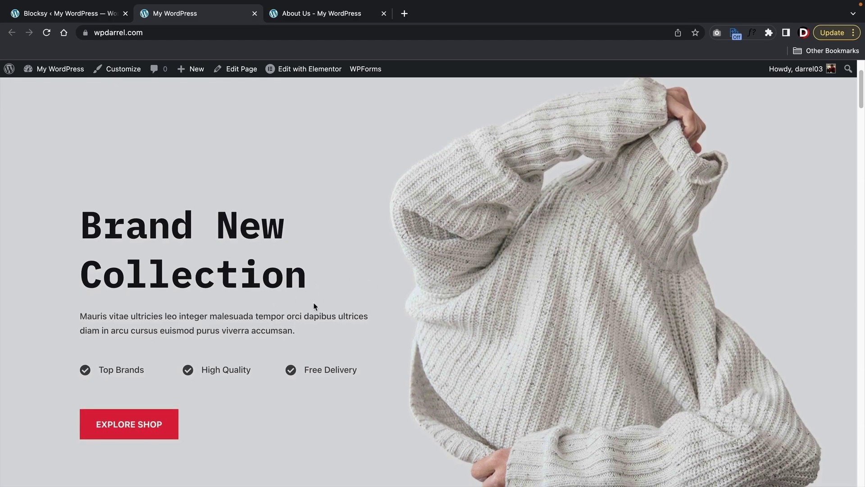
scroll(315, 297, up, 4)
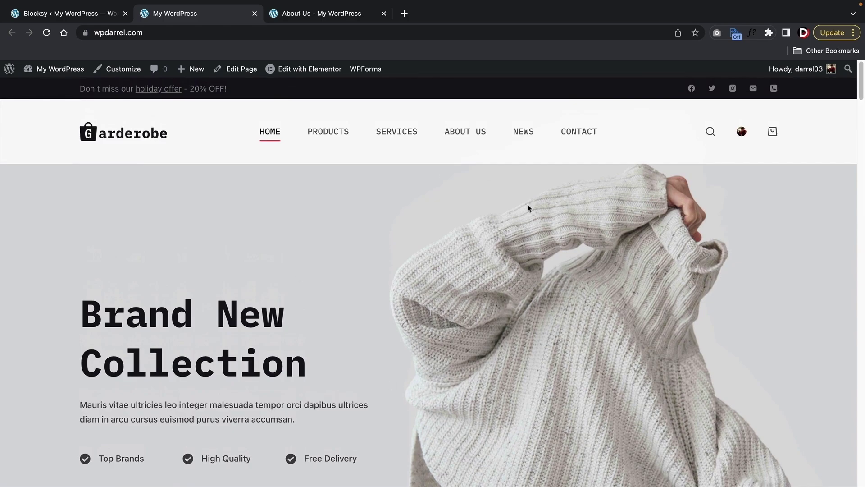
scroll(365, 378, down, 9)
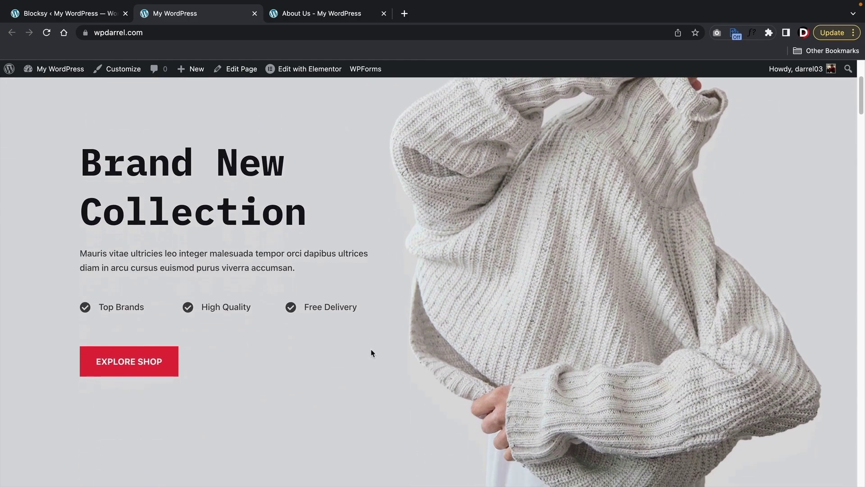
scroll(370, 328, down, 2)
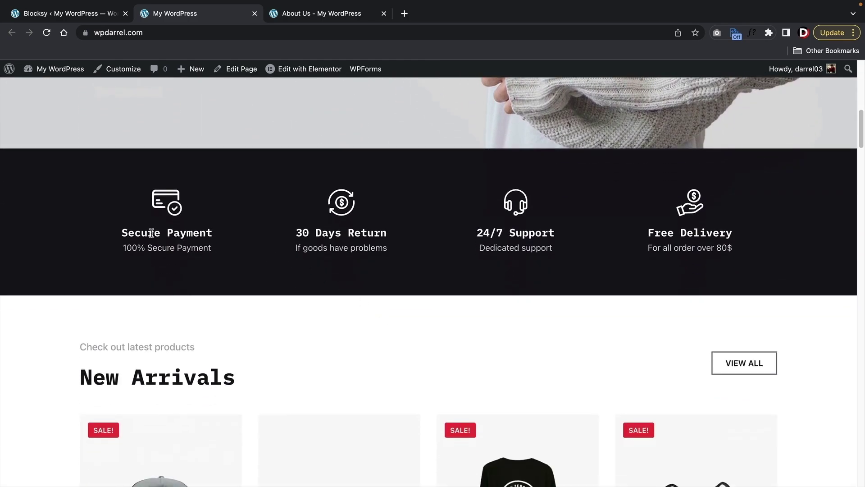
drag(154, 233, 212, 233)
drag(280, 238, 400, 242)
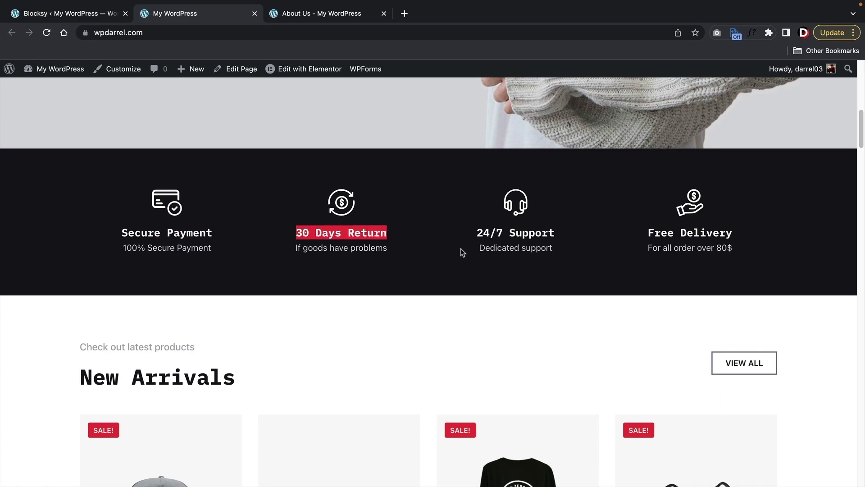
scroll(460, 248, down, 5)
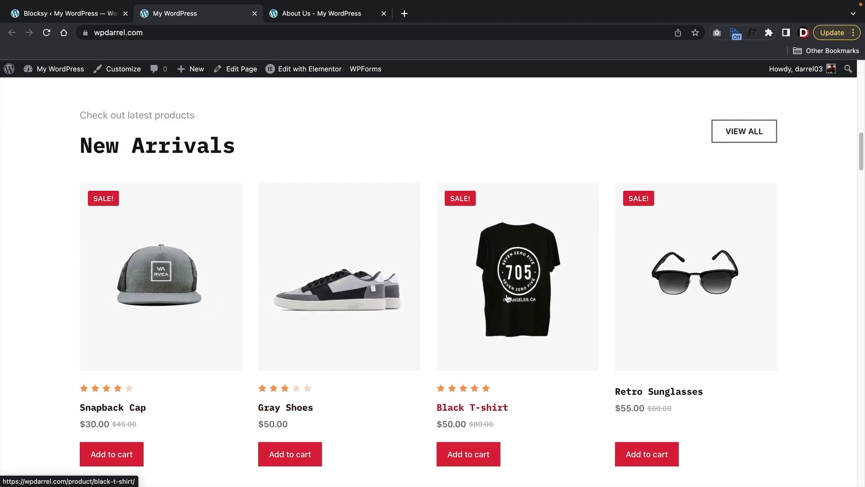
scroll(675, 315, down, 10)
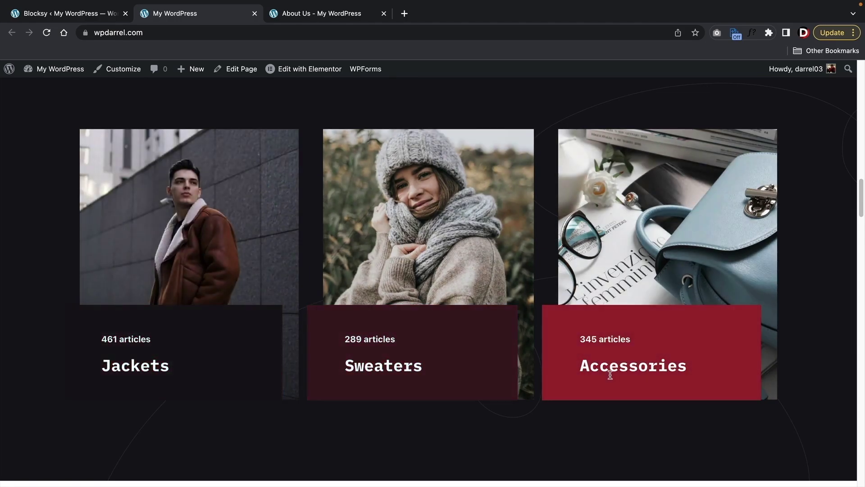
scroll(610, 373, down, 8)
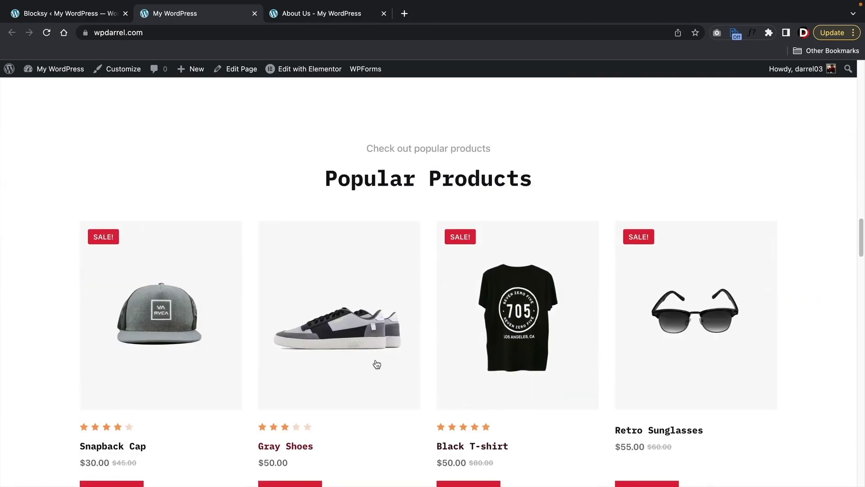
scroll(410, 332, down, 10)
scroll(409, 331, down, 12)
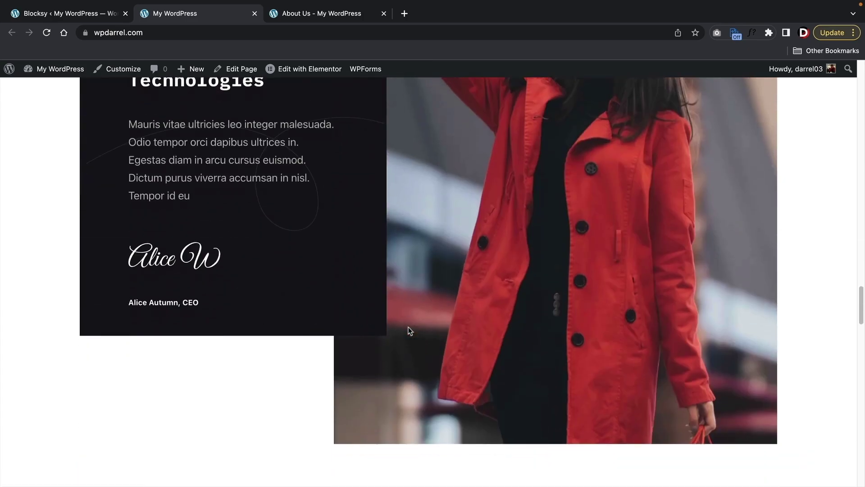
scroll(410, 332, down, 10)
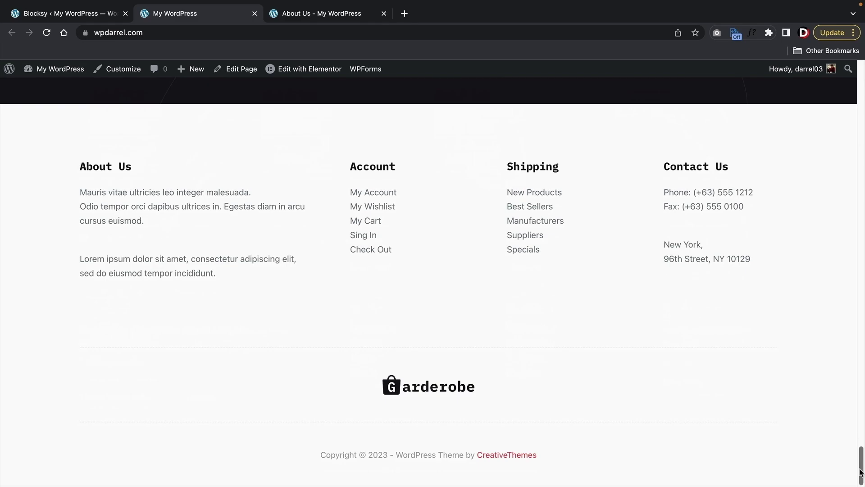
drag(860, 469, 861, 77)
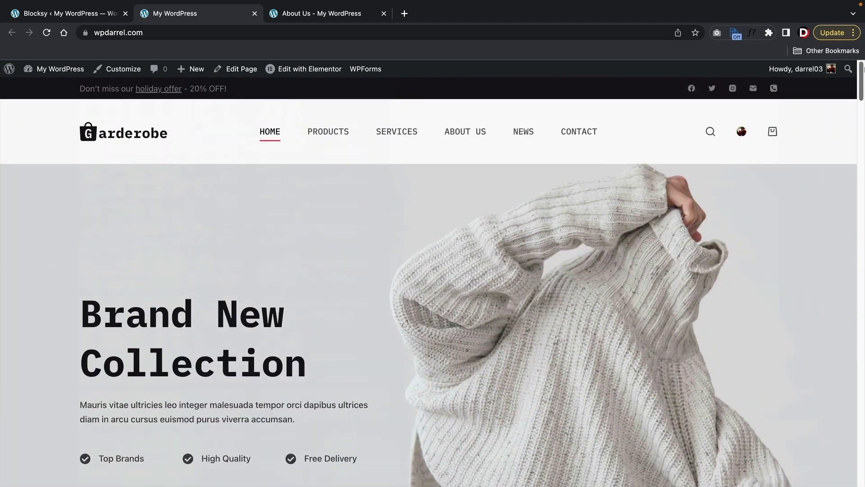
scroll(614, 318, down, 1)
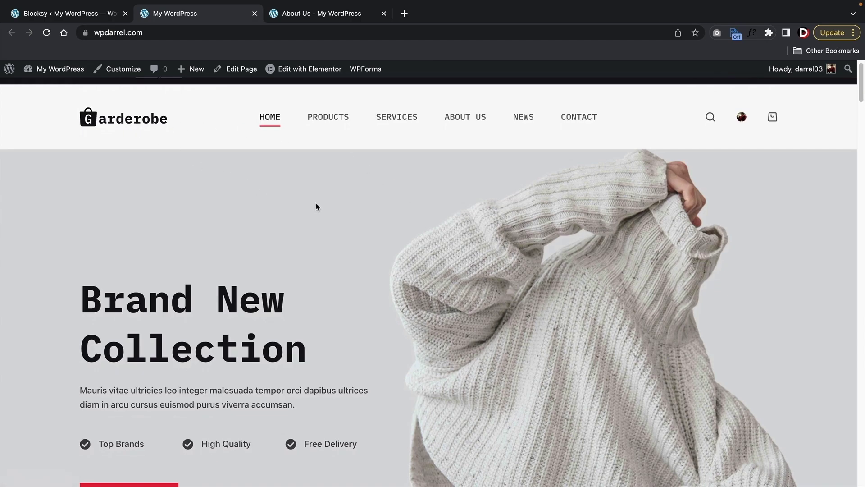
- Browse the site's Products, Services and About Us pages
click(338, 127)
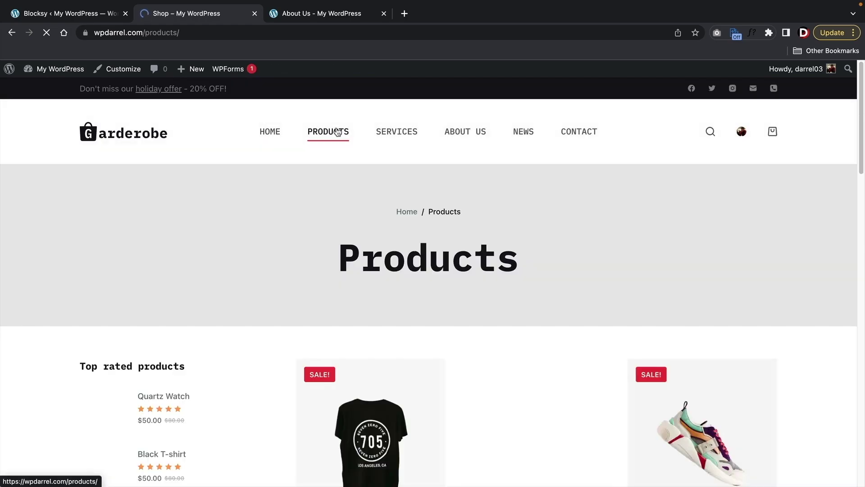
scroll(359, 194, down, 3)
scroll(358, 193, down, 12)
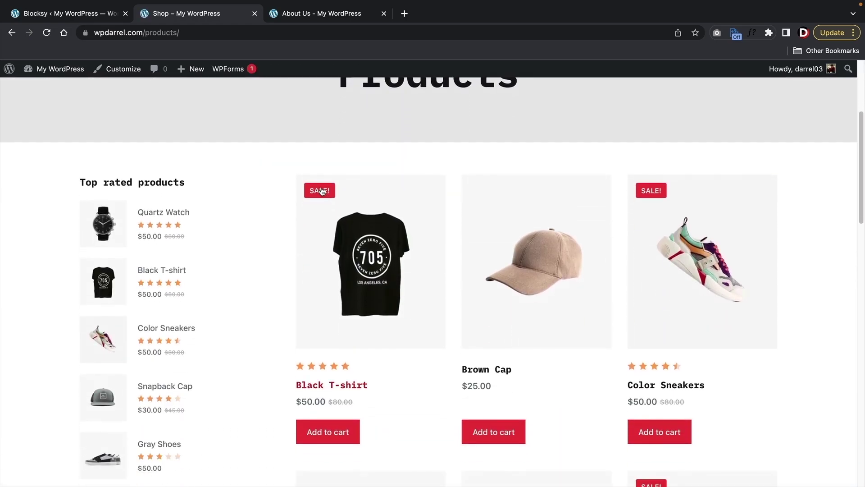
scroll(281, 210, down, 3)
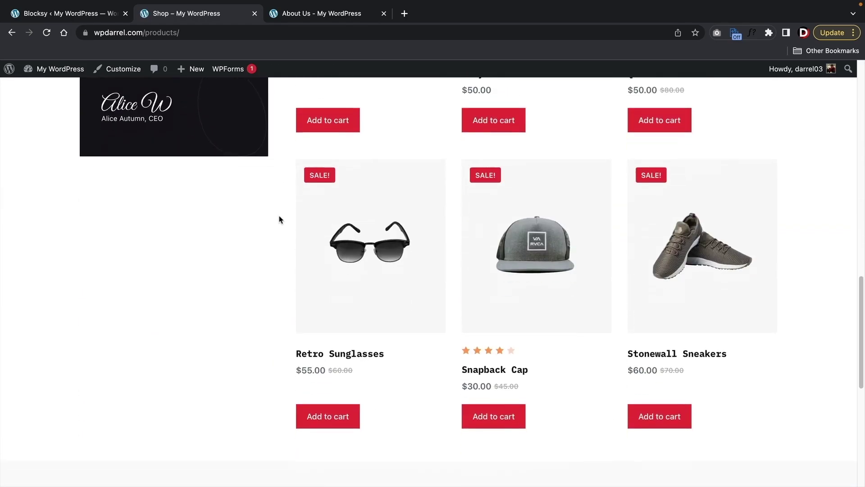
scroll(281, 218, up, 14)
scroll(284, 231, up, 5)
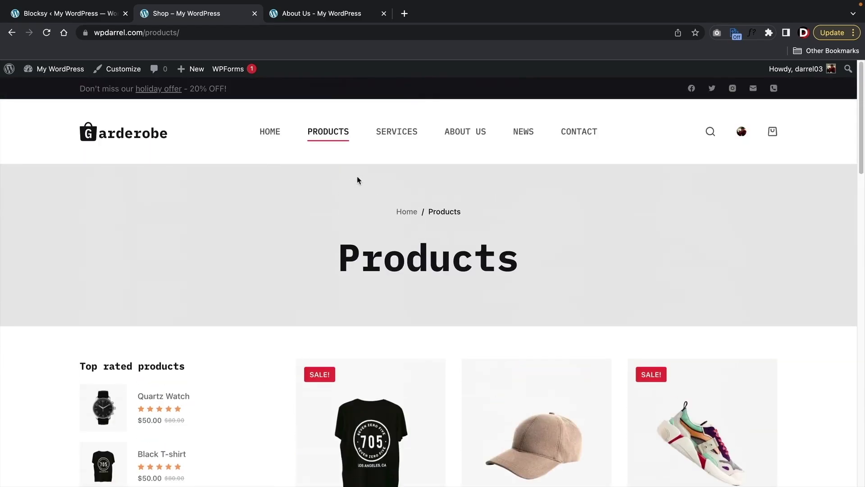
click(386, 142)
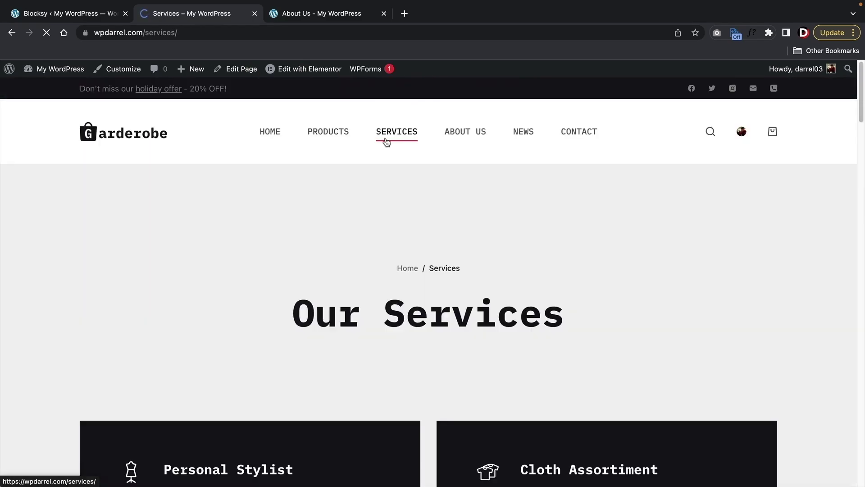
scroll(360, 180, down, 8)
scroll(361, 183, down, 19)
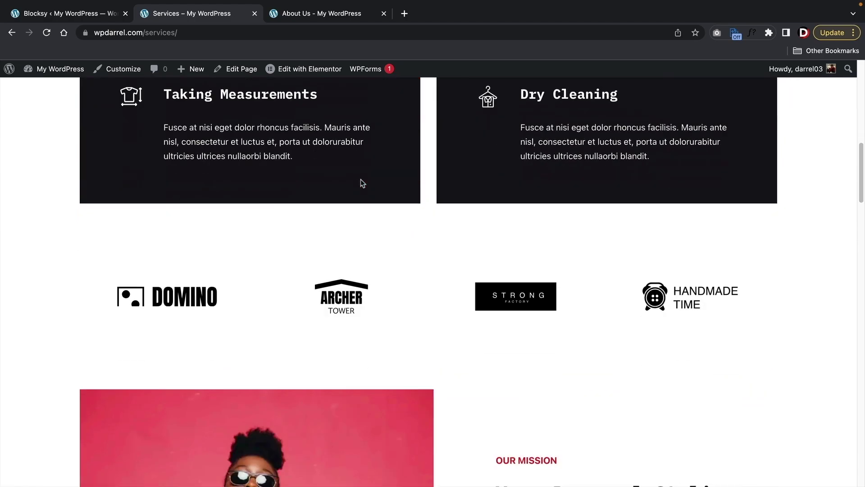
scroll(365, 198, down, 10)
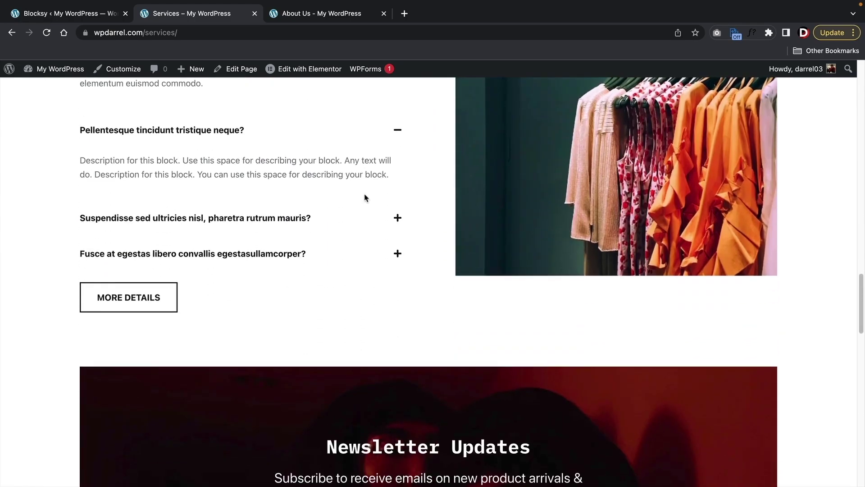
drag(861, 379, 861, 77)
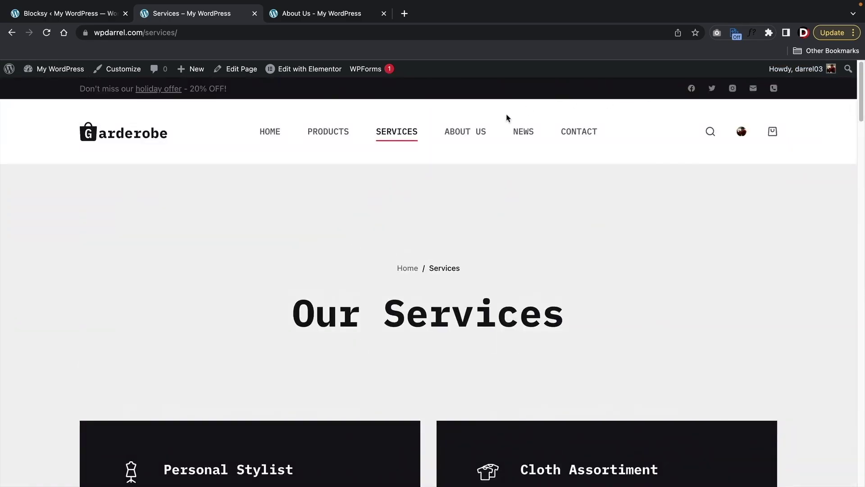
click(465, 135)
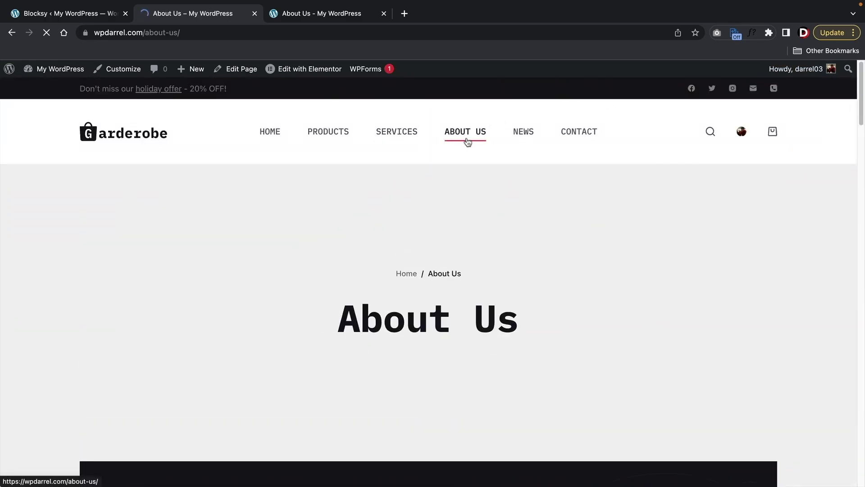
scroll(518, 182, down, 10)
scroll(518, 181, down, 2)
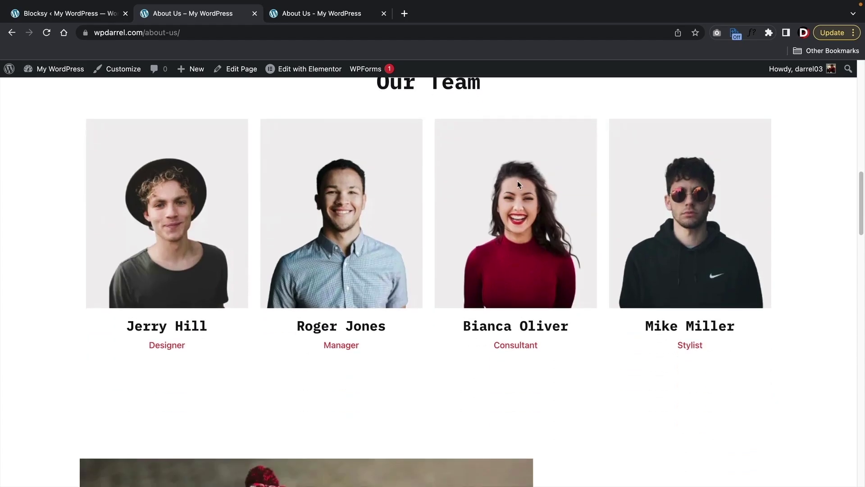
scroll(675, 263, down, 12)
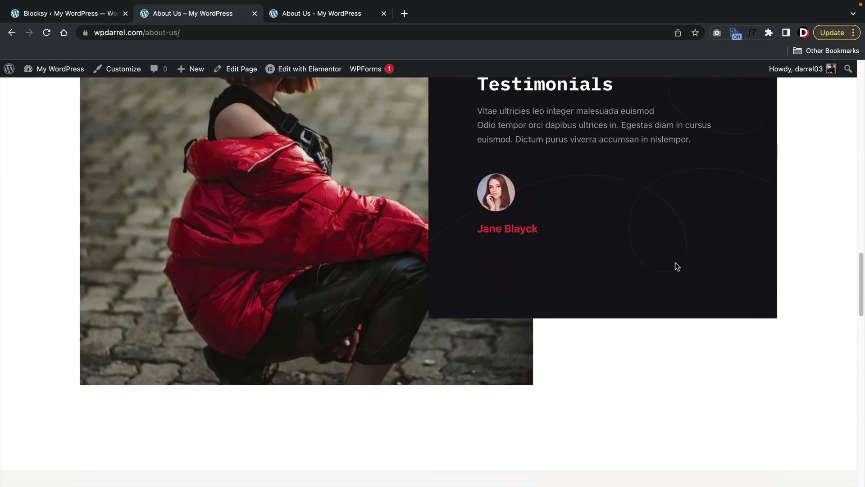
scroll(675, 266, up, 12)
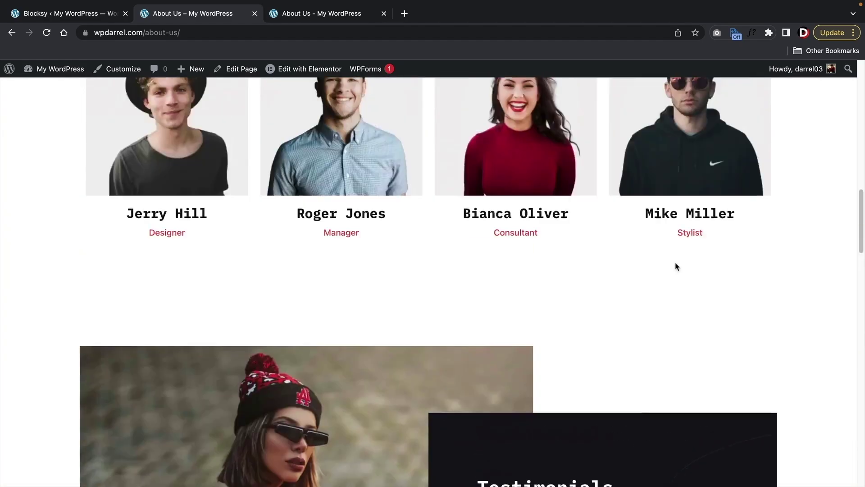
scroll(412, 304, up, 15)
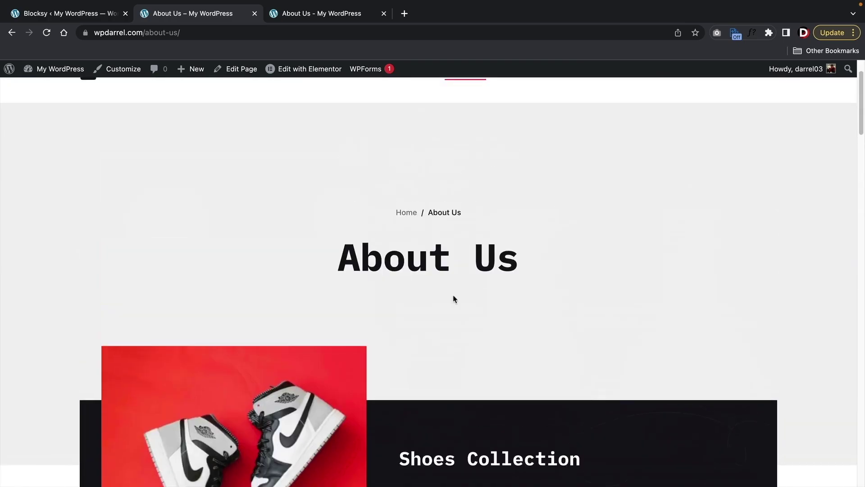
- Try the Contact form's Name, Phone and Email fields, then return to the homepage
click(585, 132)
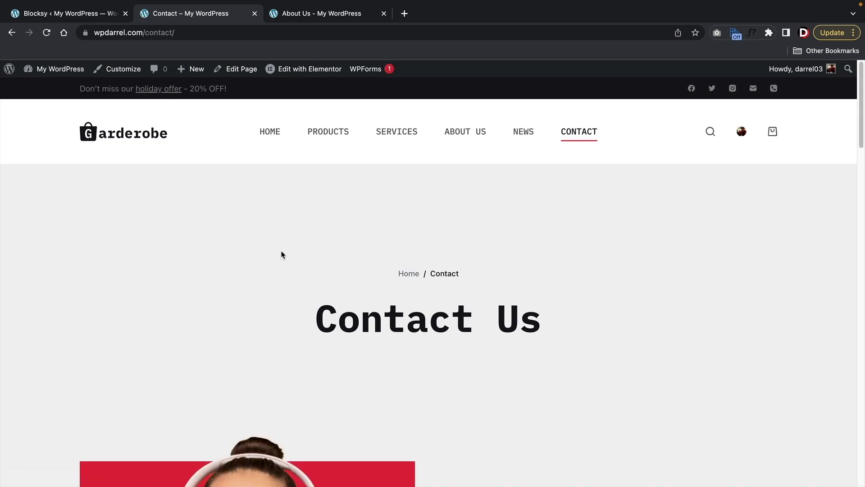
scroll(366, 329, down, 3)
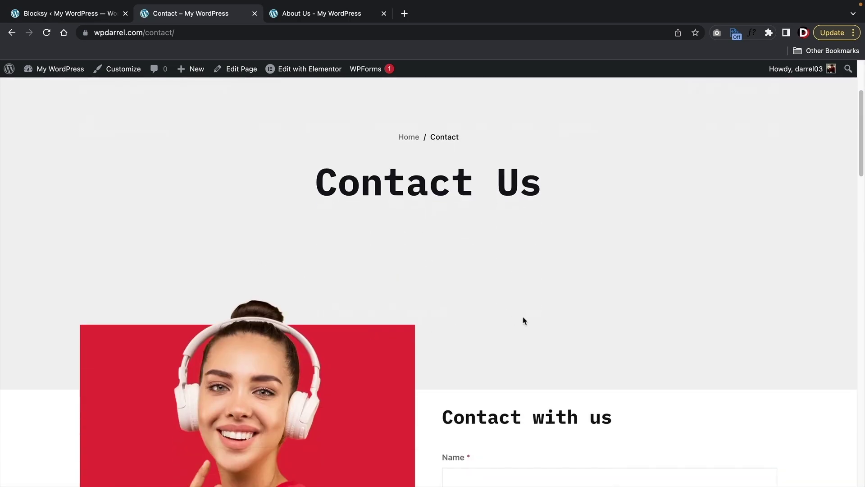
scroll(525, 321, down, 5)
click(517, 222)
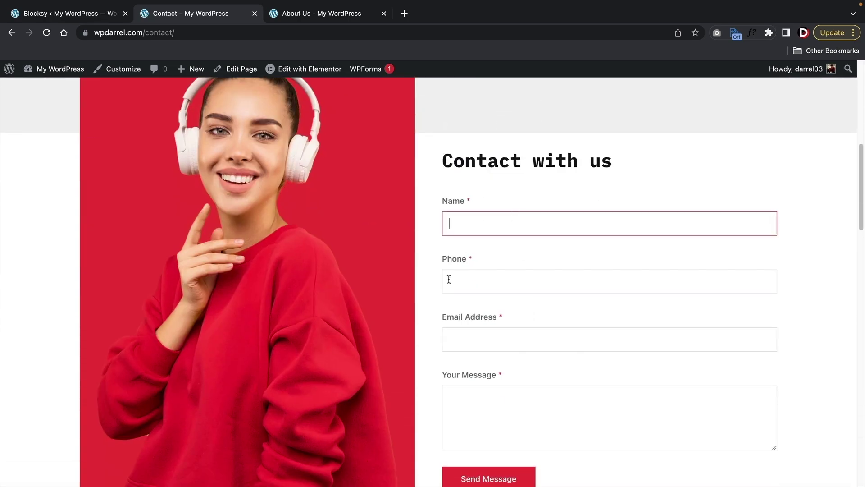
click(482, 279)
click(504, 344)
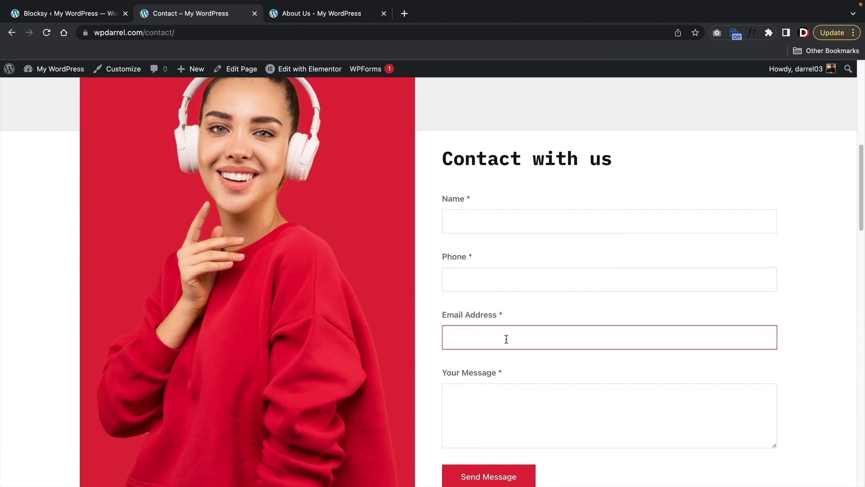
scroll(506, 338, down, 1)
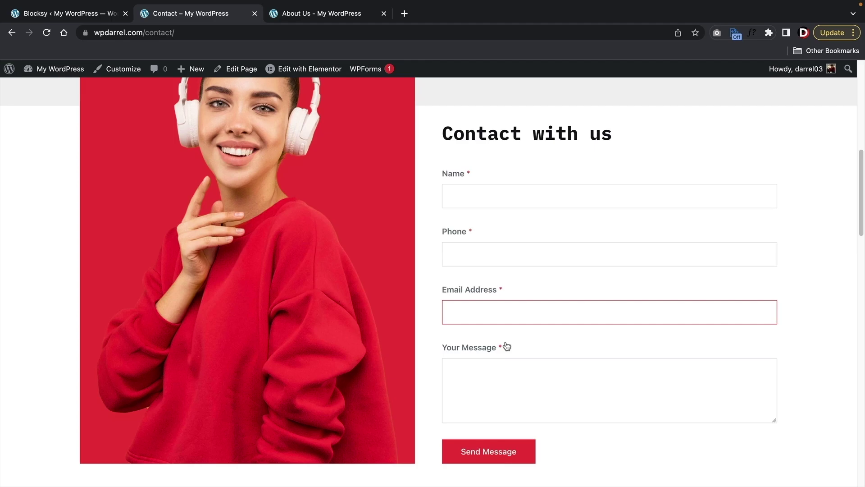
scroll(506, 345, up, 10)
click(277, 139)
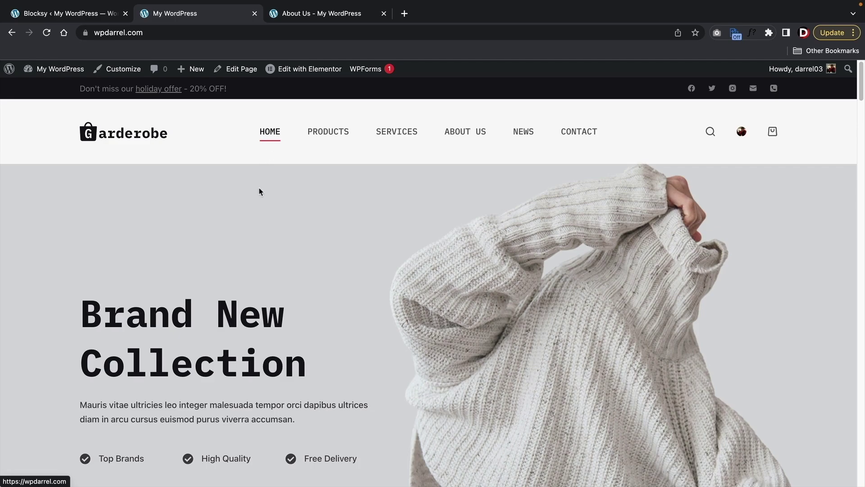
- Launch the Elementor editor for the Home page from the admin bar's Edit with Elementor link
scroll(249, 231, down, 3)
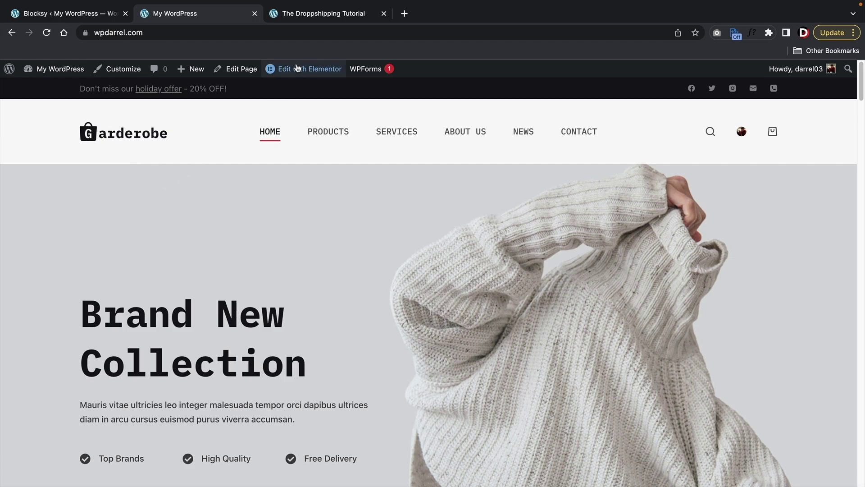
mouse_move(305, 71)
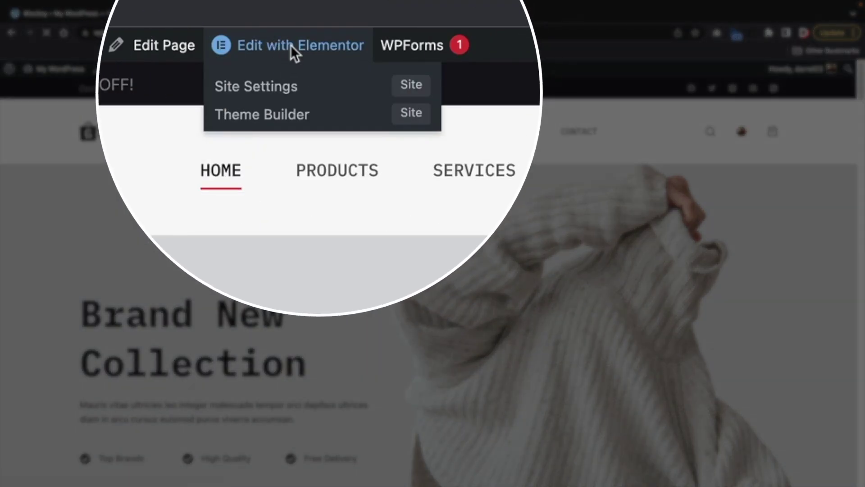
click(291, 45)
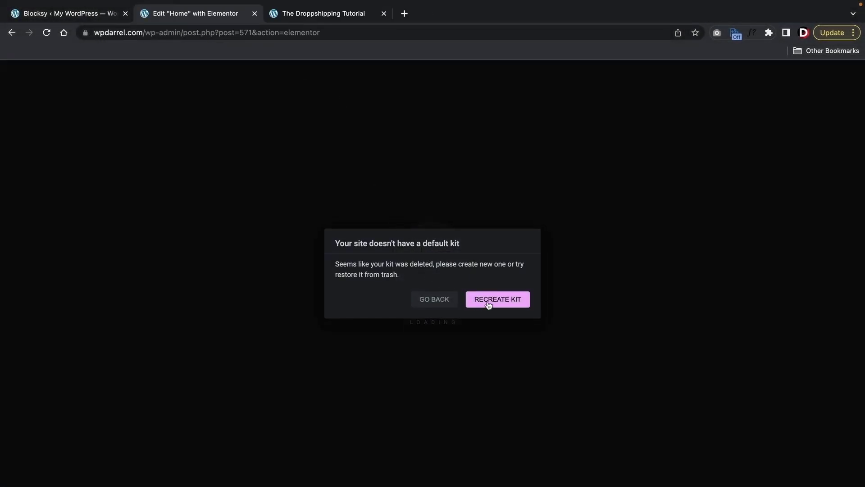
- Recreate Elementor's default kit on the Tools page, save, and go back to the live homepage
click(491, 301)
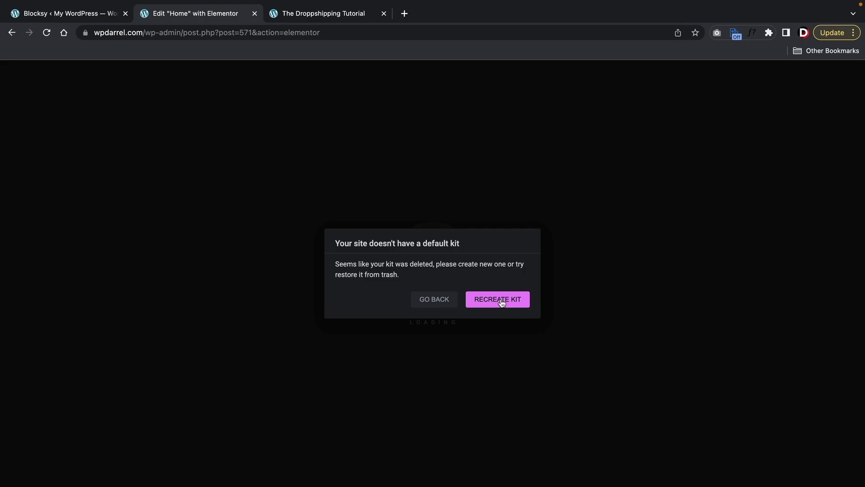
click(503, 302)
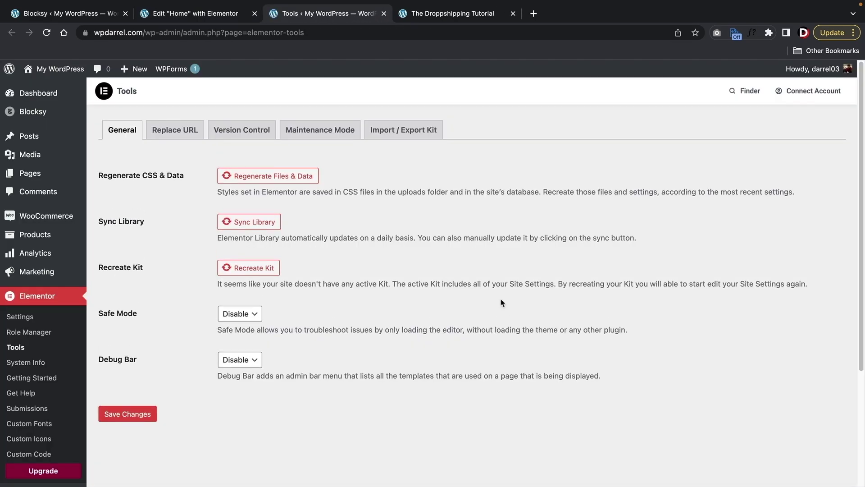
click(269, 272)
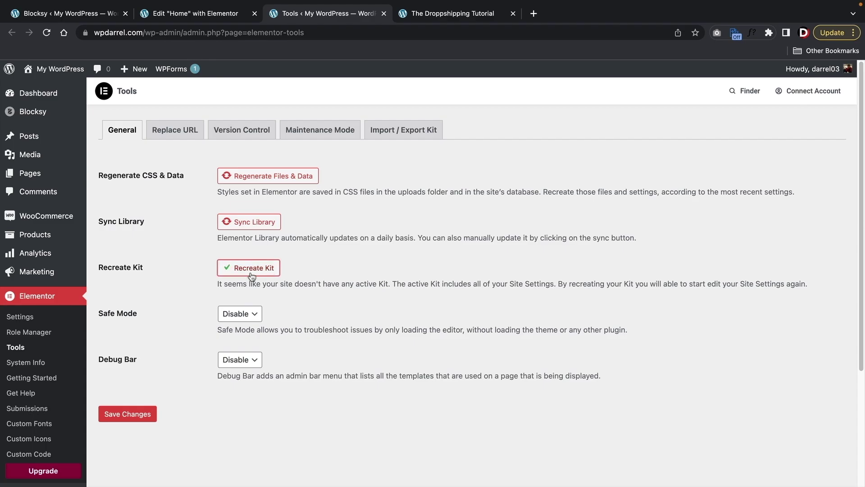
click(140, 415)
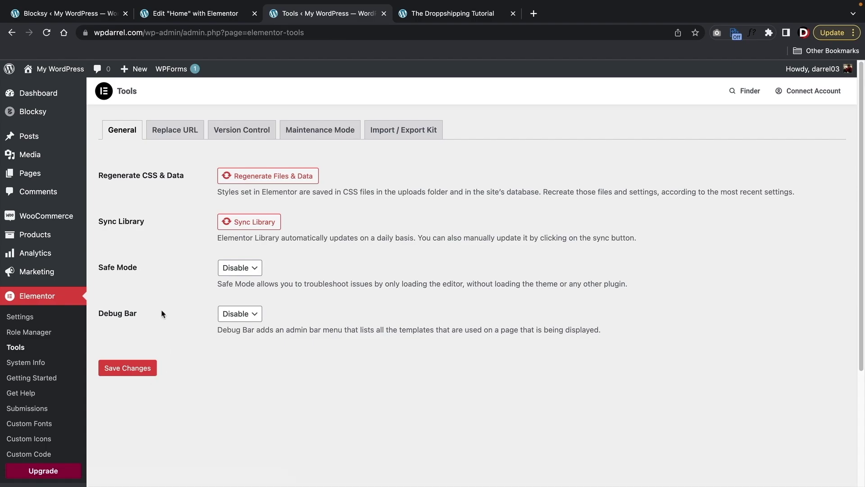
mouse_move(60, 68)
click(66, 89)
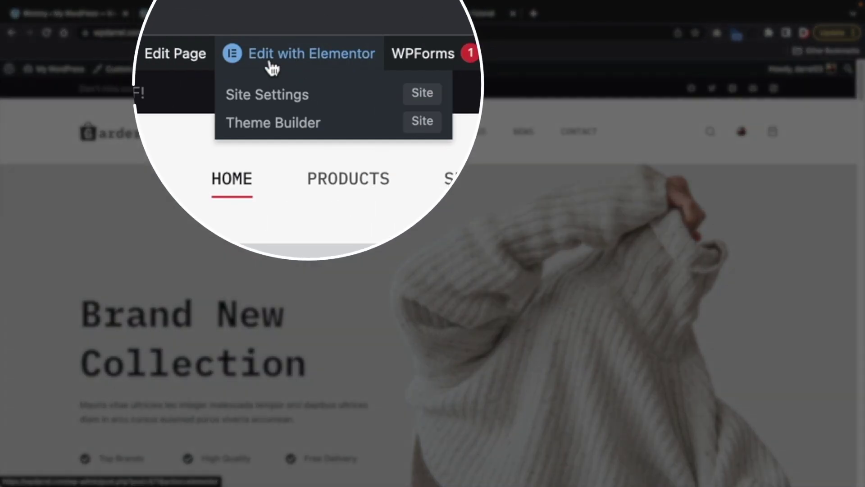
- Open the homepage in Elementor, close Navigator, and add a heading above Brand New Collection
click(287, 72)
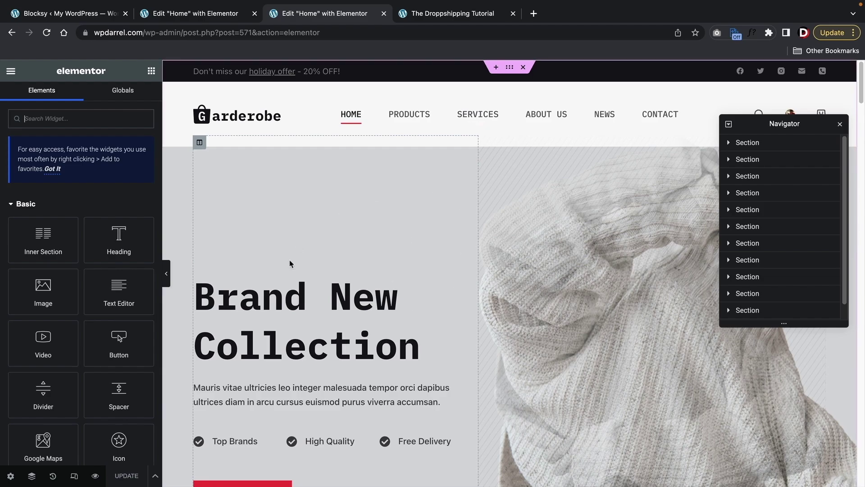
click(839, 124)
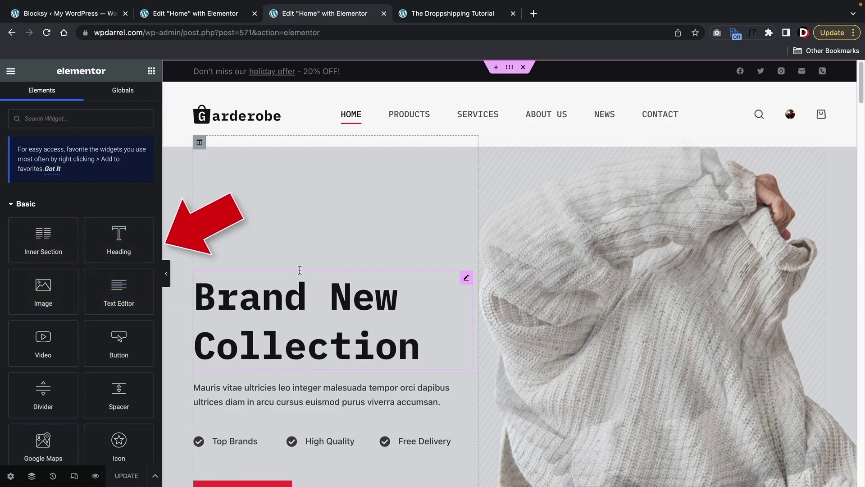
scroll(297, 358, down, 2)
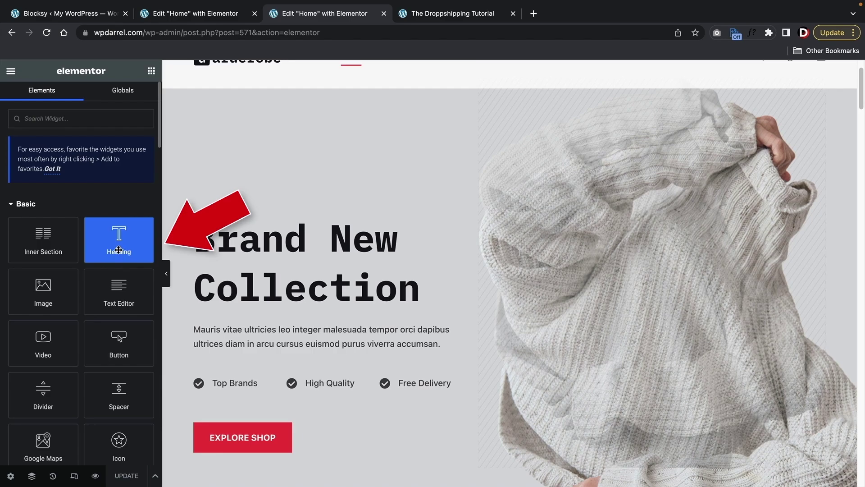
drag(118, 248, 254, 214)
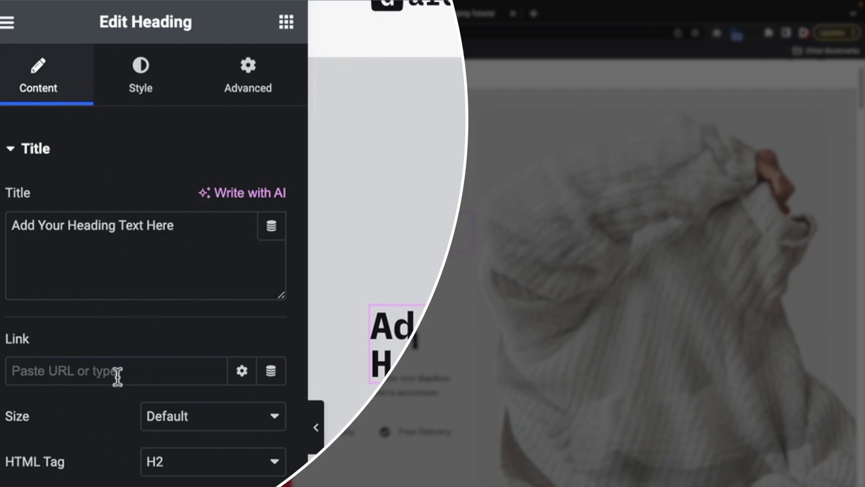
- Give the trial heading a Fade In Right entrance animation under Advanced > Motion Effects
click(150, 76)
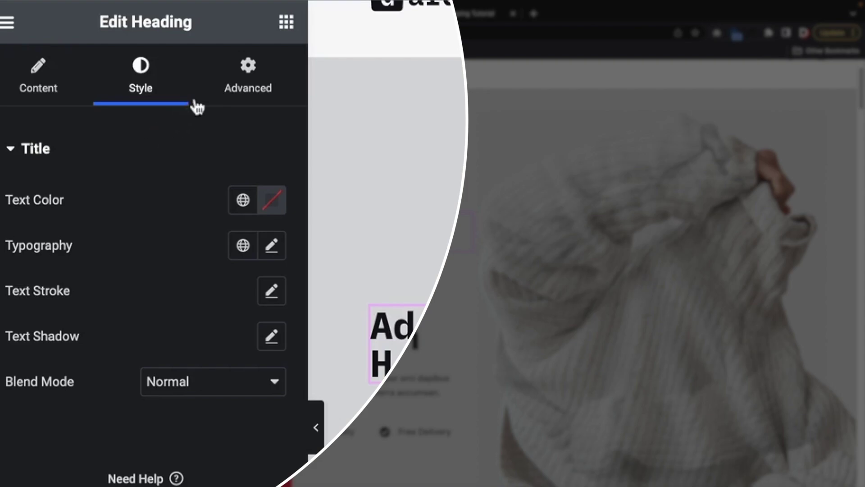
click(243, 85)
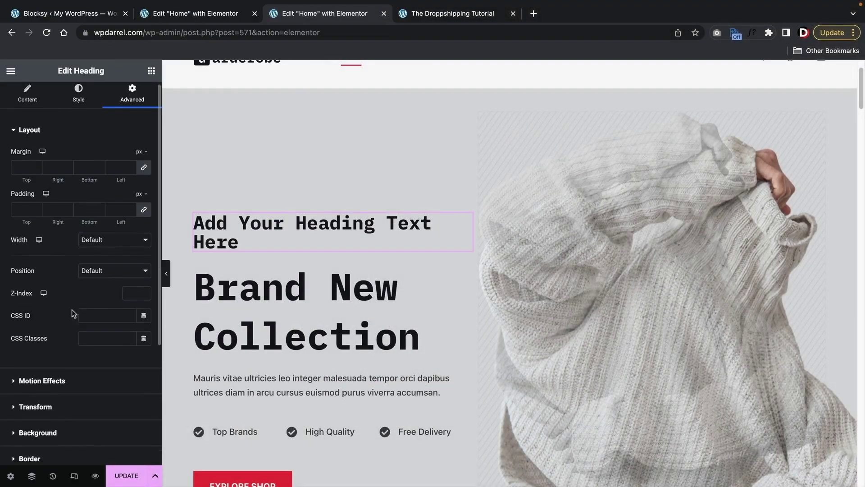
scroll(67, 280, down, 3)
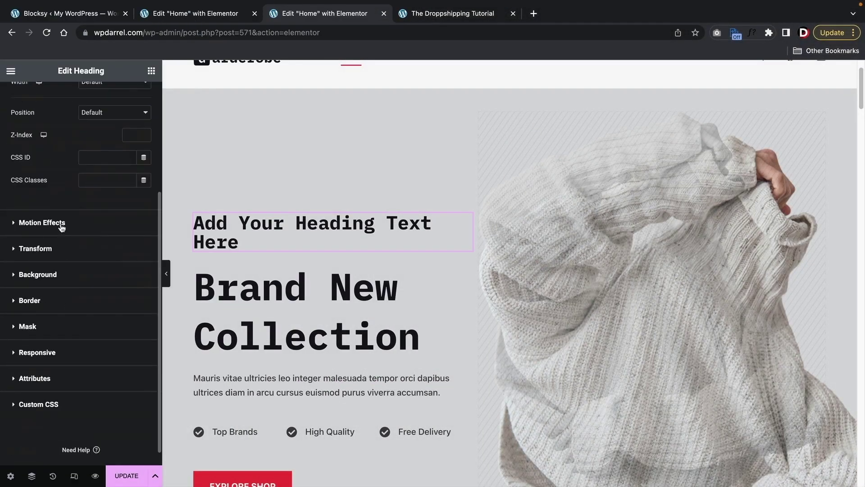
click(62, 225)
click(66, 197)
click(68, 266)
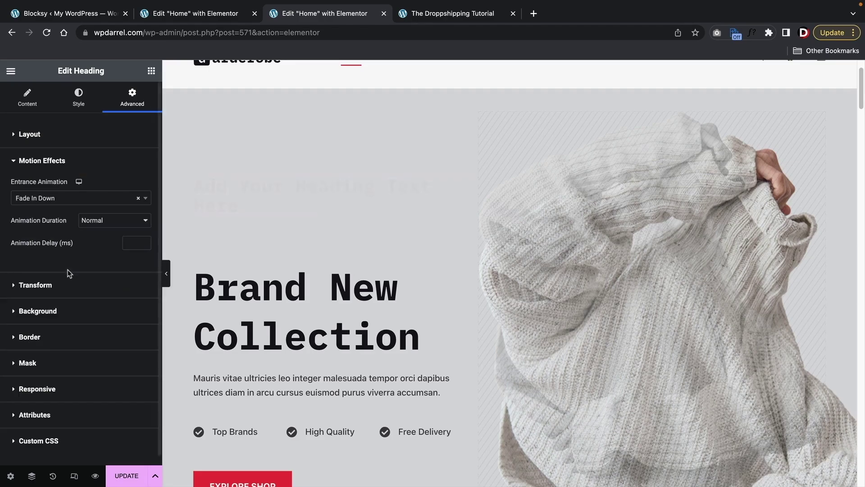
click(68, 197)
click(67, 289)
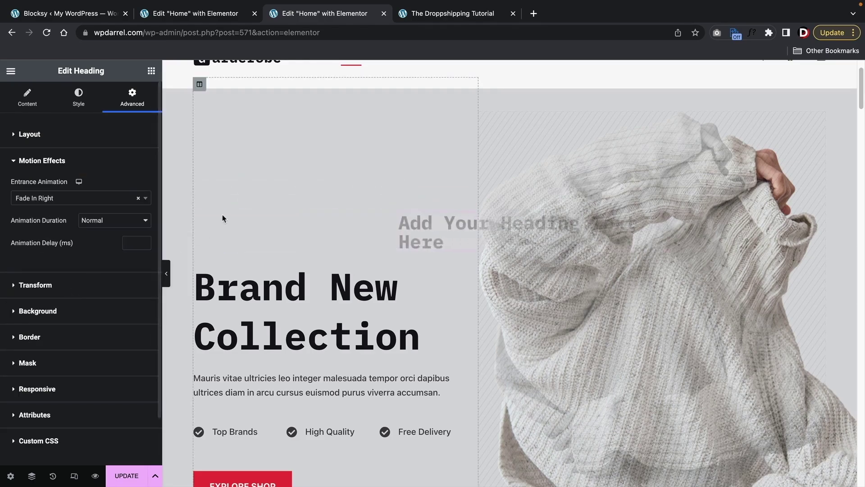
click(88, 103)
click(39, 102)
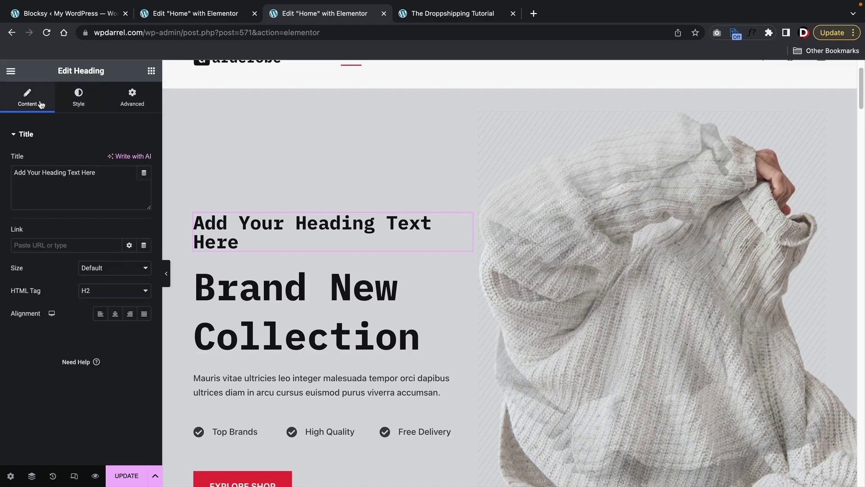
right_click(246, 226)
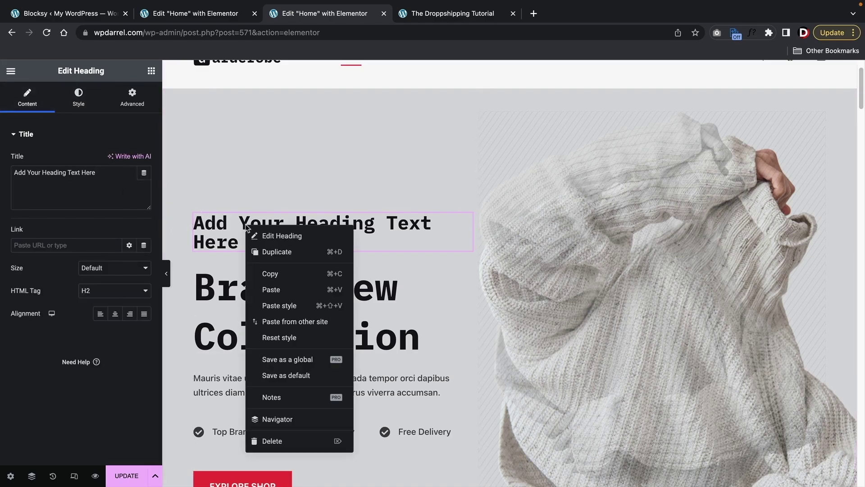
- Delete the trial heading from the hero section
click(272, 442)
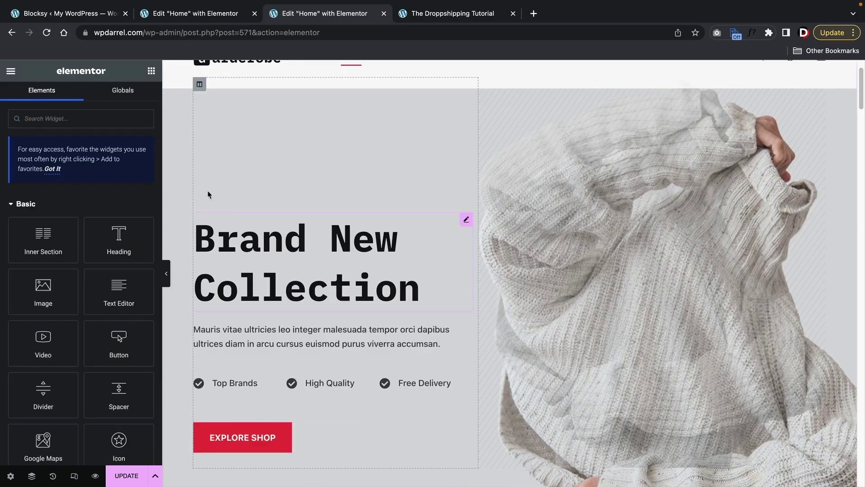
drag(128, 248, 128, 247)
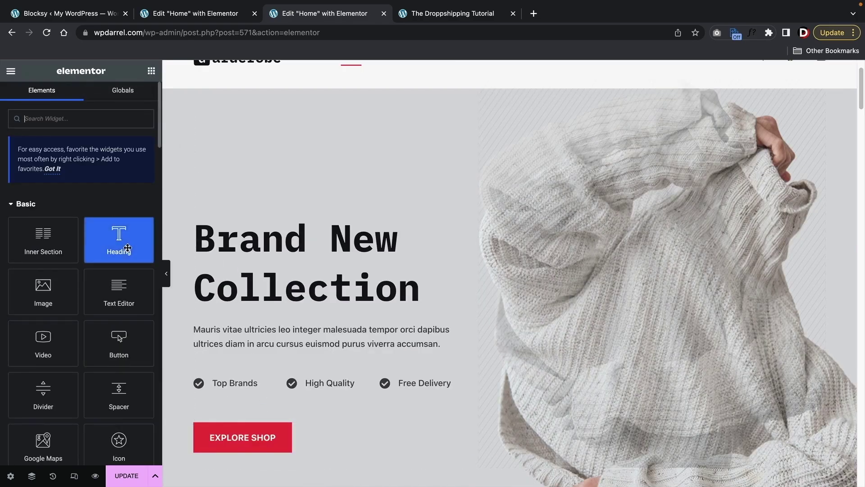
scroll(255, 298, down, 4)
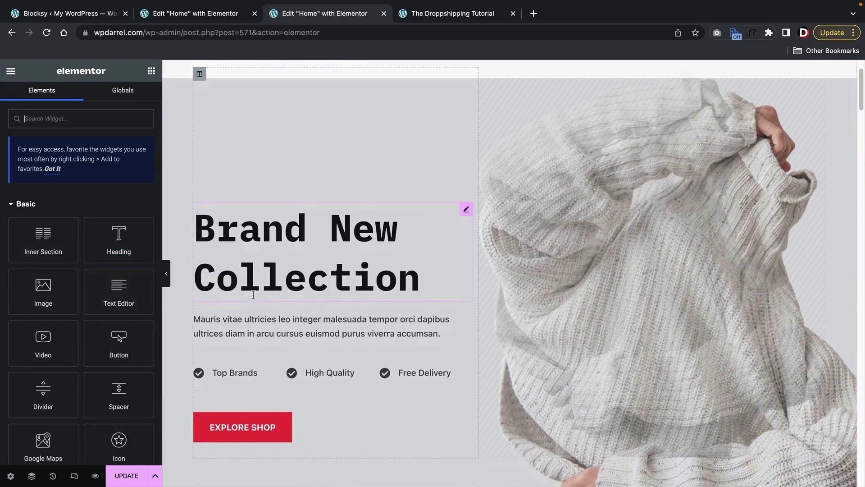
scroll(254, 297, down, 10)
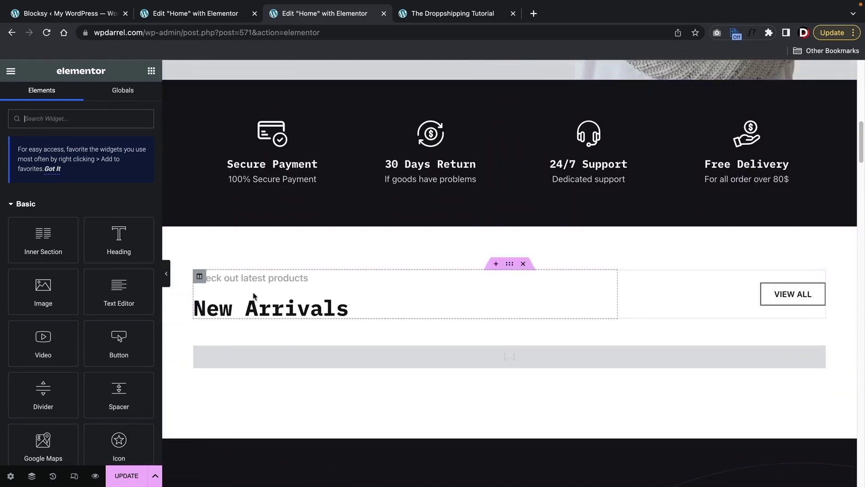
scroll(255, 298, up, 2)
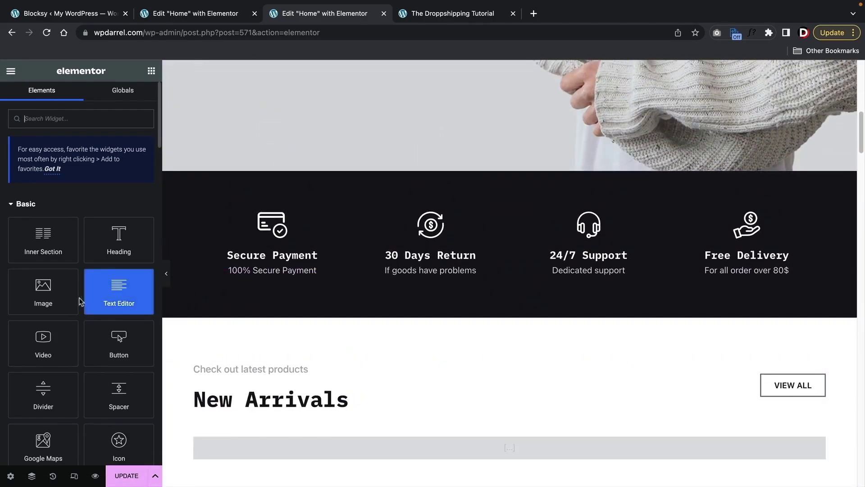
- Add an image above Secure Payment using blog-article-thumb-5_optimized.webp from the Media Library
drag(40, 293, 297, 213)
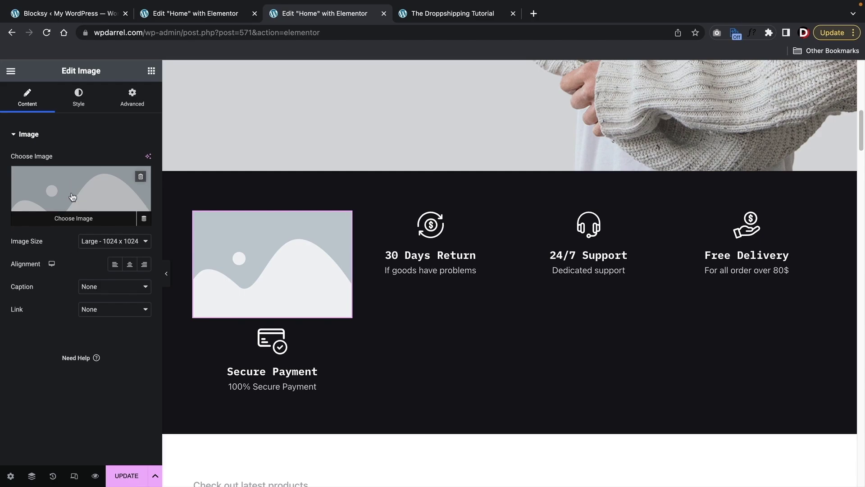
click(72, 197)
click(199, 115)
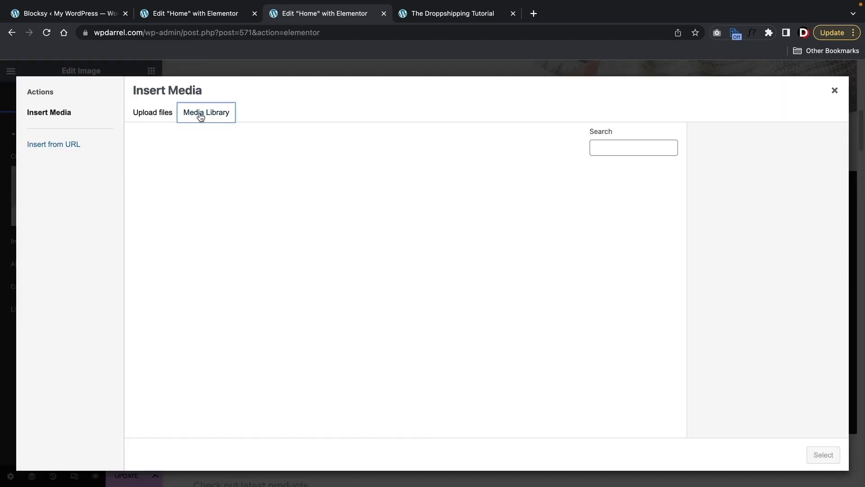
scroll(351, 318, down, 2)
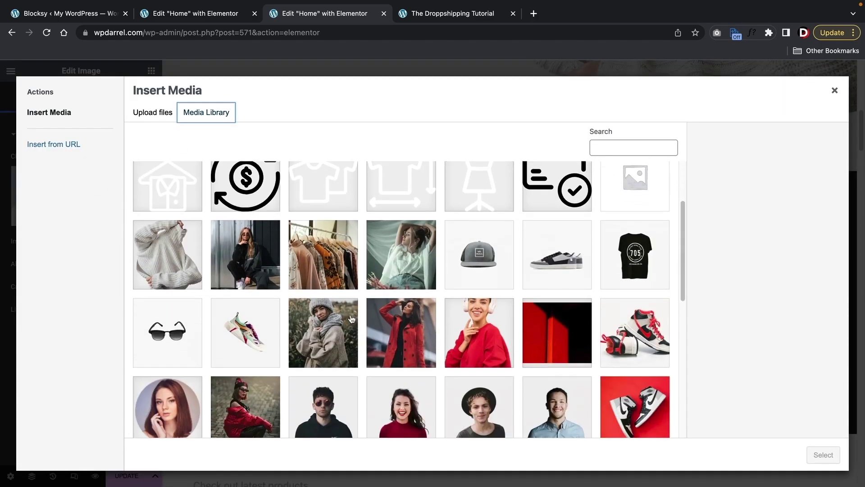
click(414, 266)
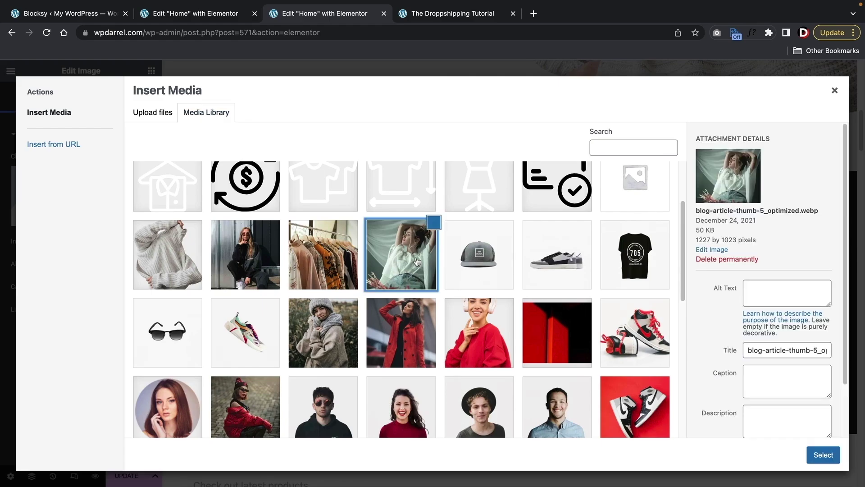
click(809, 454)
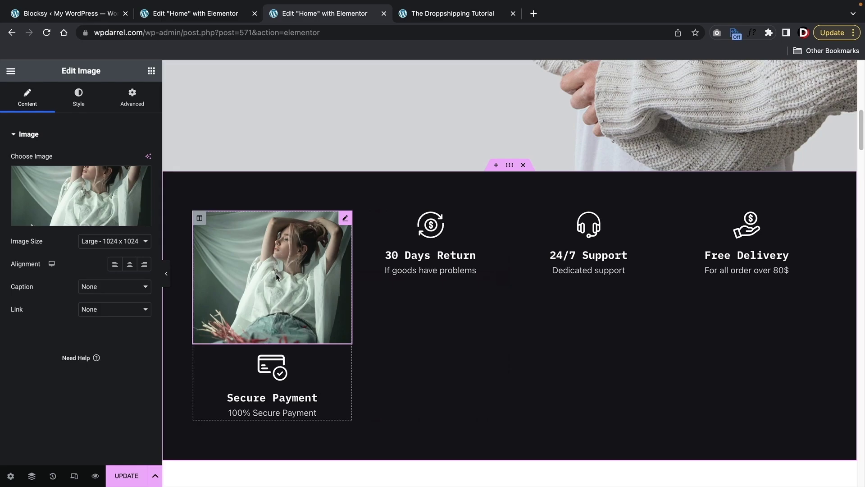
- Duplicate the image into the 30 Days Return, 24/7 Support and Free Delivery columns
right_click(280, 255)
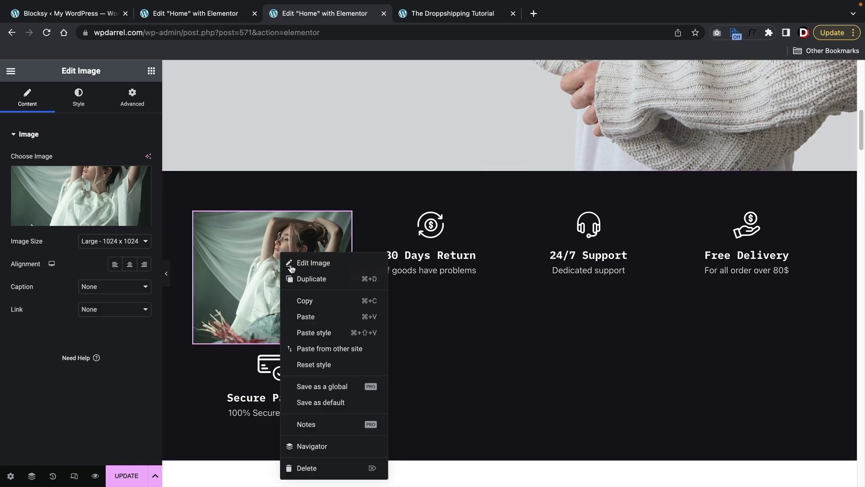
click(290, 279)
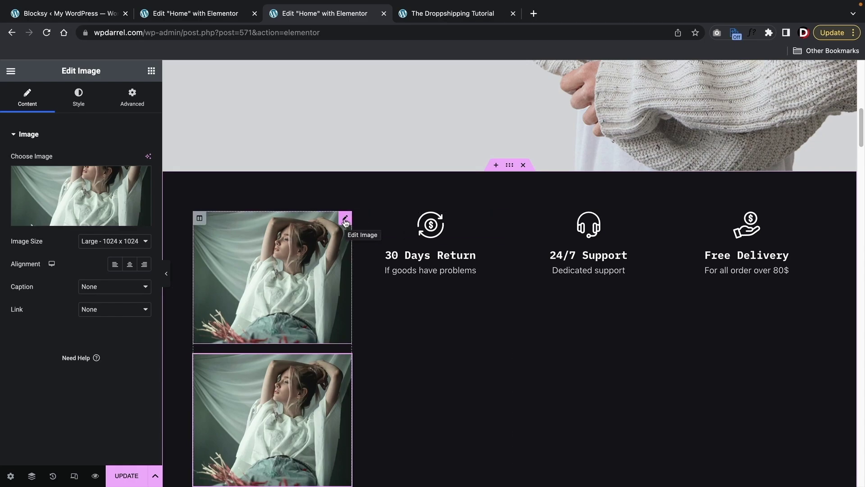
drag(345, 221, 399, 213)
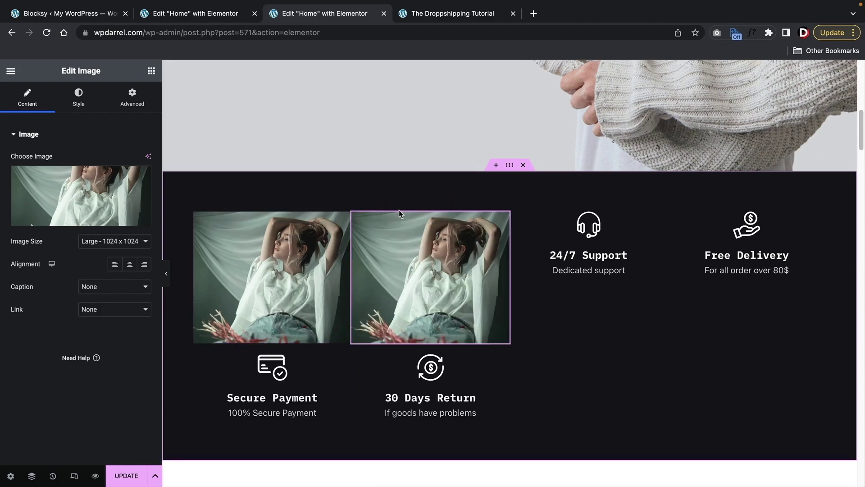
right_click(413, 233)
click(426, 257)
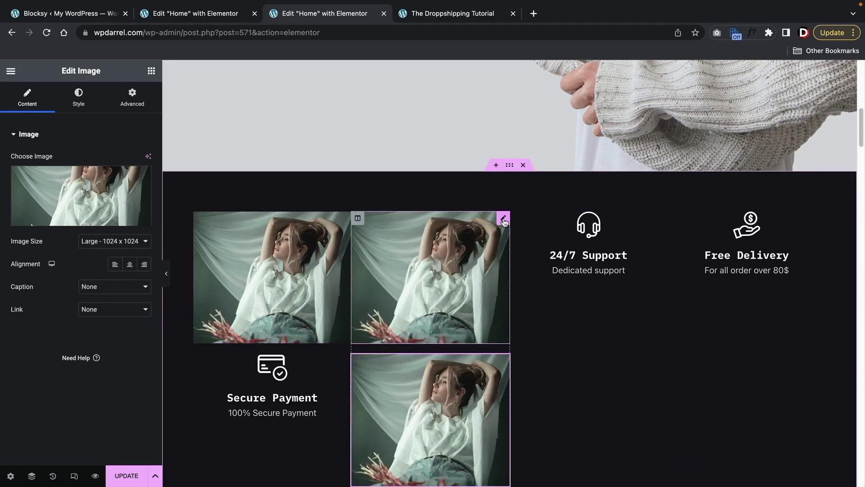
drag(492, 246, 592, 252)
right_click(592, 253)
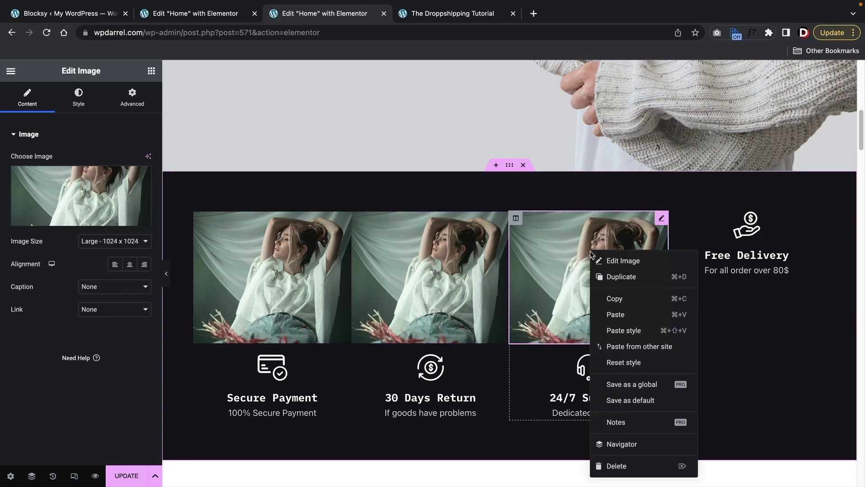
click(600, 275)
drag(662, 218, 720, 207)
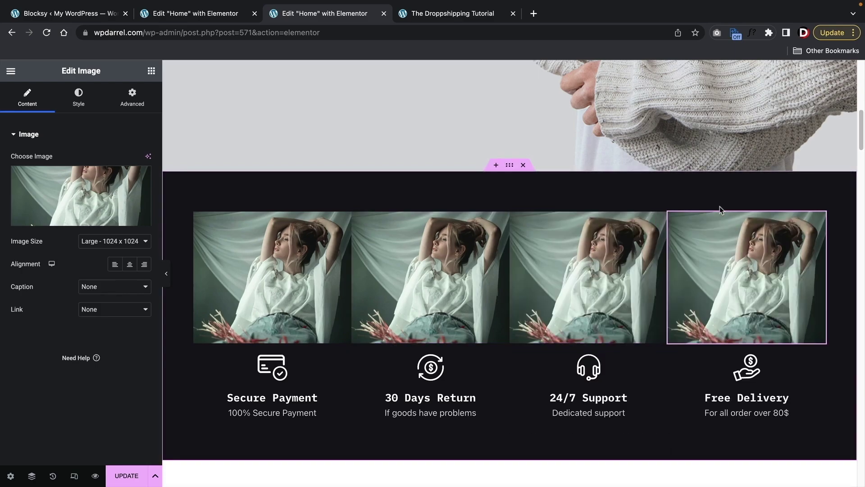
- Replace the 30 Days Return image with the woman in black and Free Delivery with the clothes rack
click(396, 276)
click(103, 201)
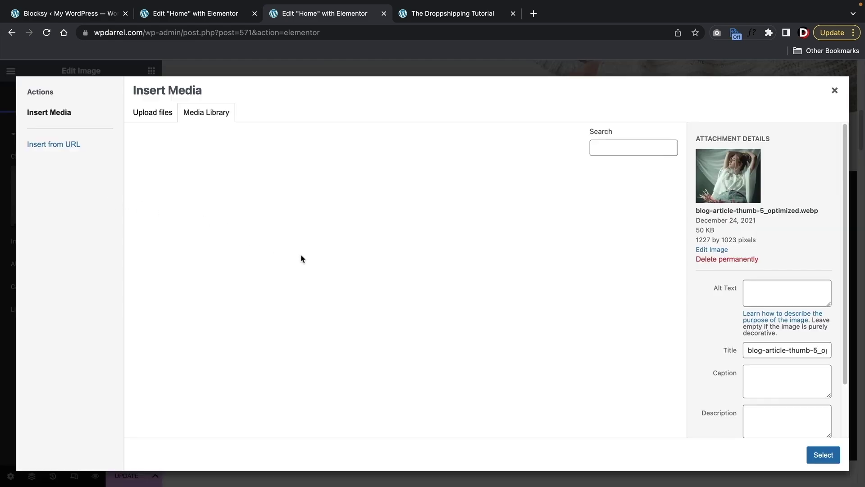
scroll(342, 288, down, 2)
click(244, 290)
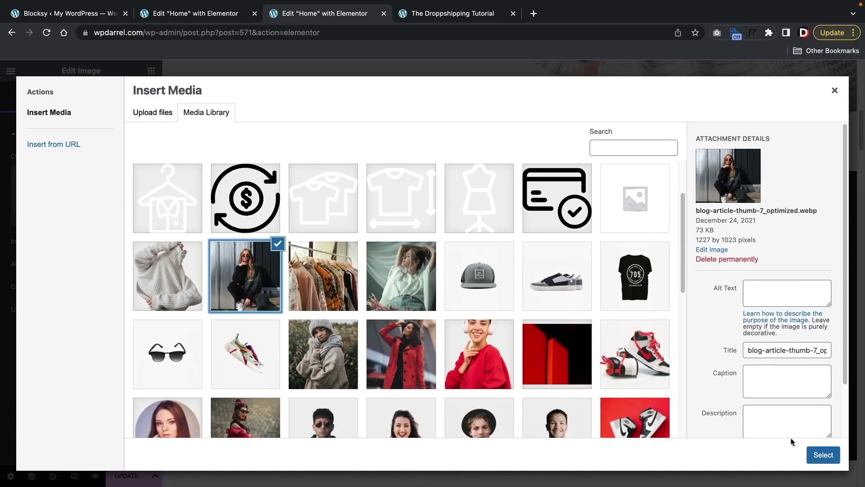
click(823, 454)
click(746, 273)
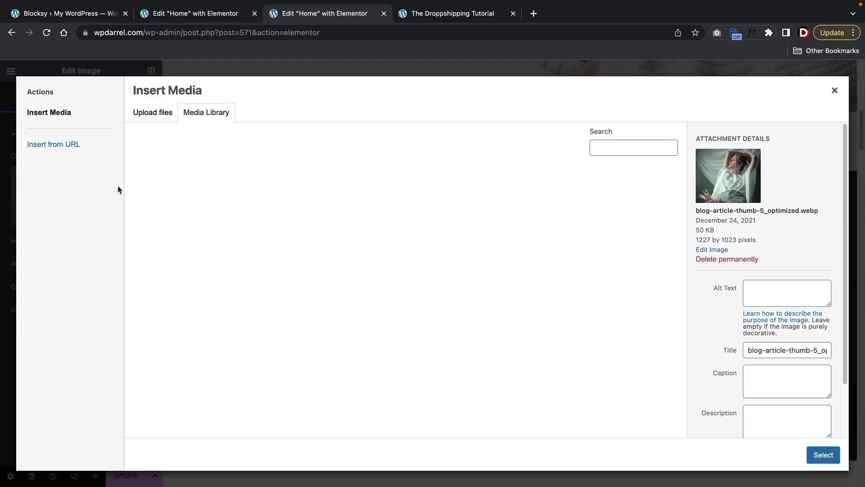
click(117, 188)
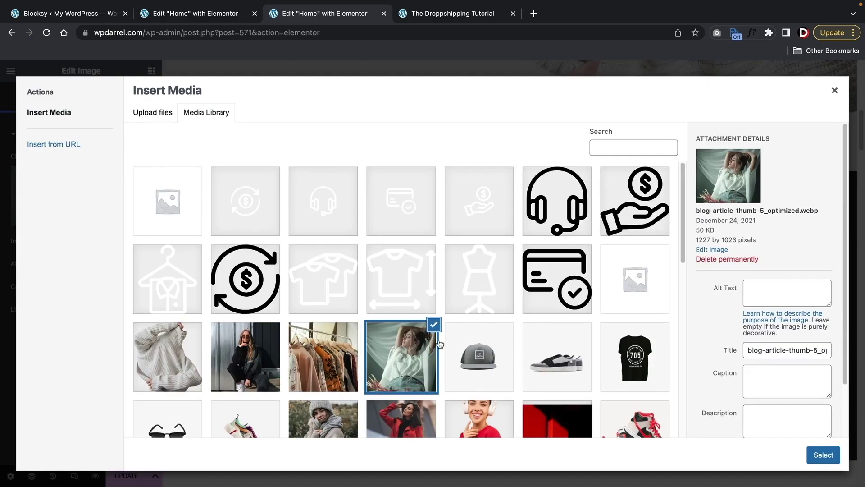
scroll(440, 343, down, 2)
click(323, 280)
click(834, 453)
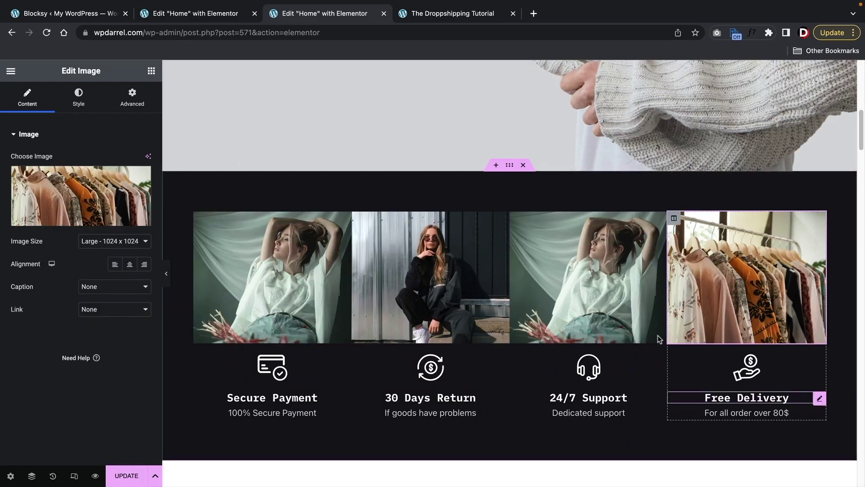
- Replace the 24/7 Support image with the photo of the woman in a scarf
click(583, 279)
click(105, 192)
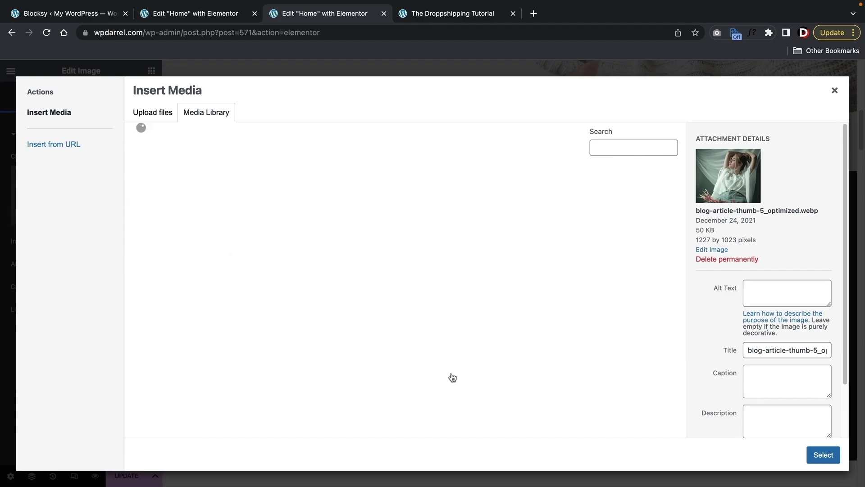
scroll(328, 259, down, 3)
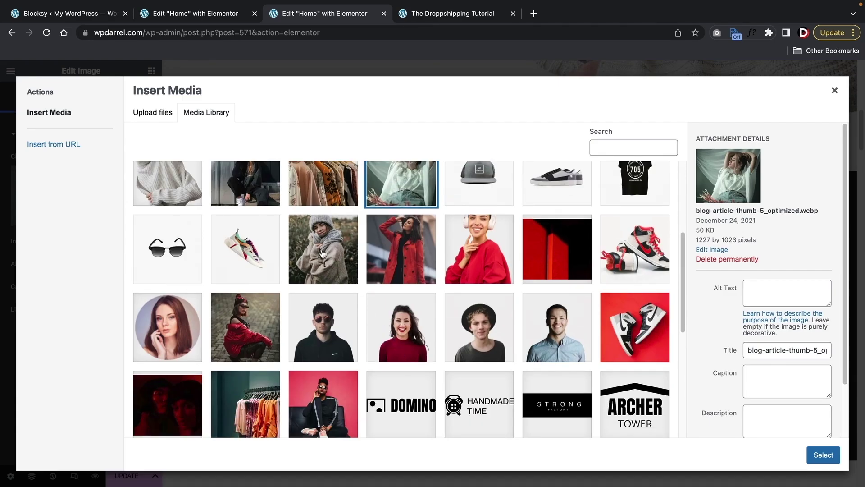
scroll(323, 254, up, 2)
click(173, 258)
click(237, 330)
click(324, 343)
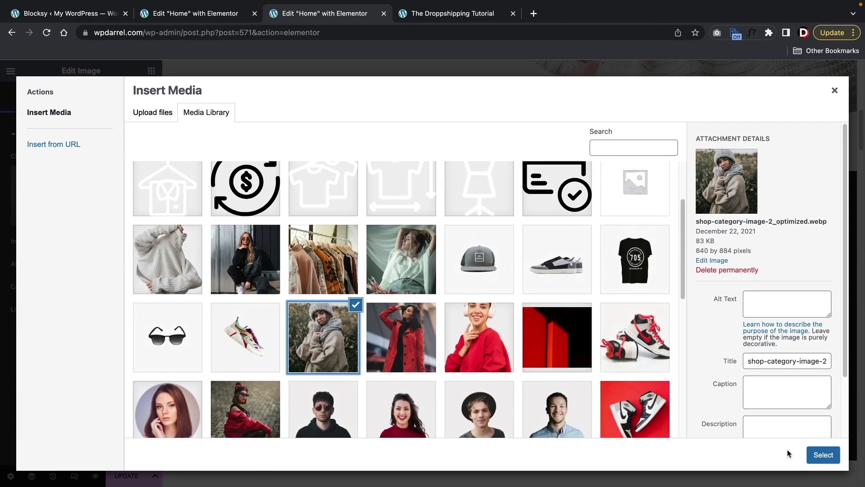
click(823, 455)
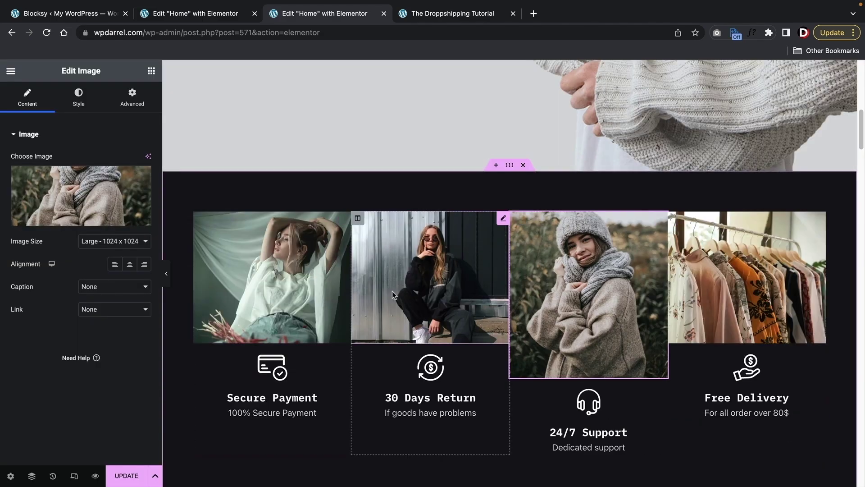
- Select the New Arrivals products shortcode text, then open a category card image's settings
scroll(414, 309, down, 8)
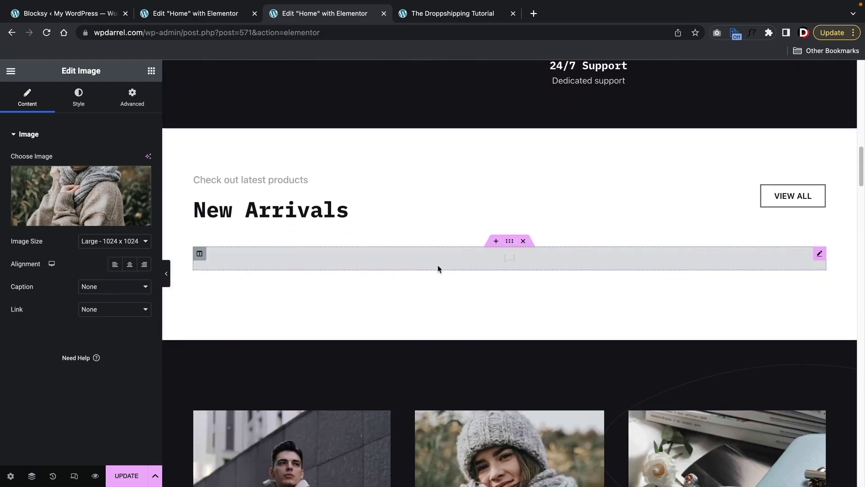
click(438, 268)
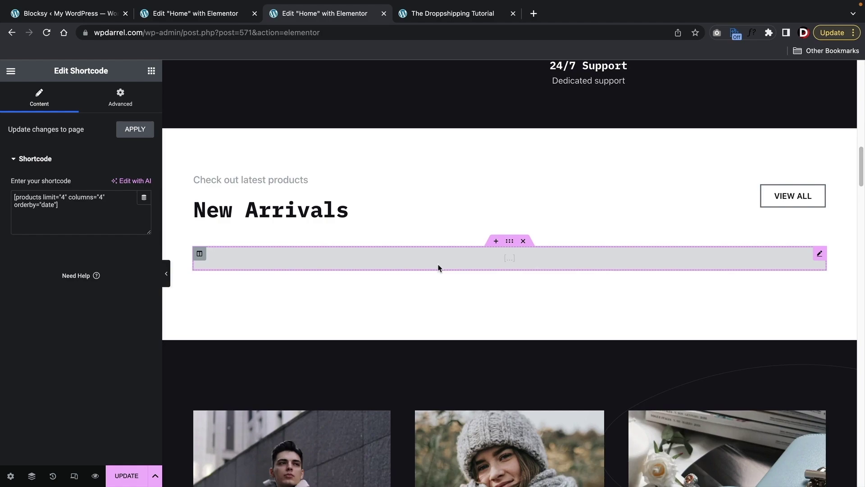
drag(109, 215, 1, 193)
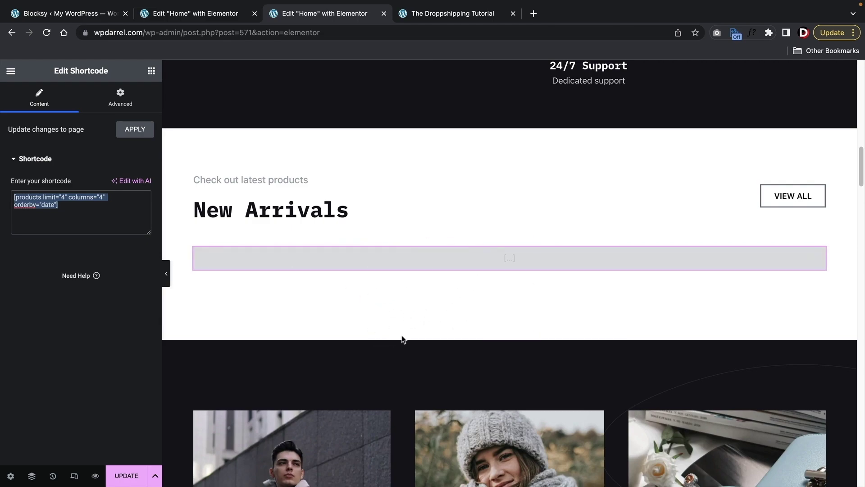
scroll(457, 326, down, 5)
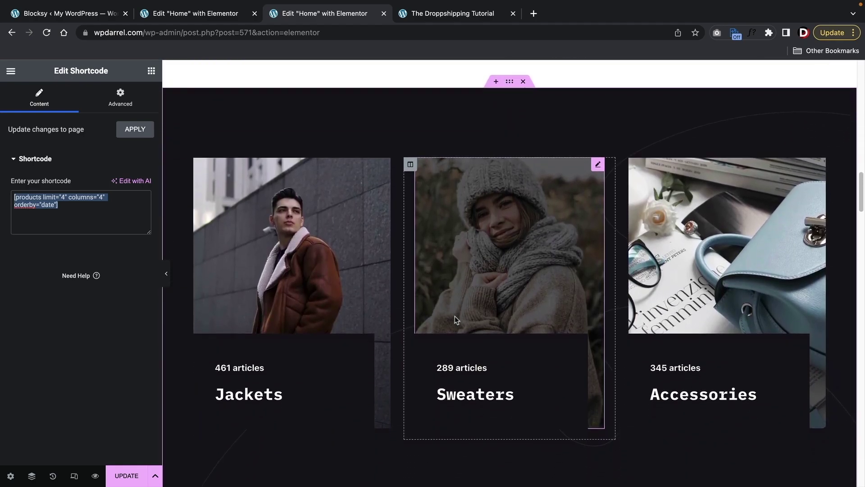
click(290, 245)
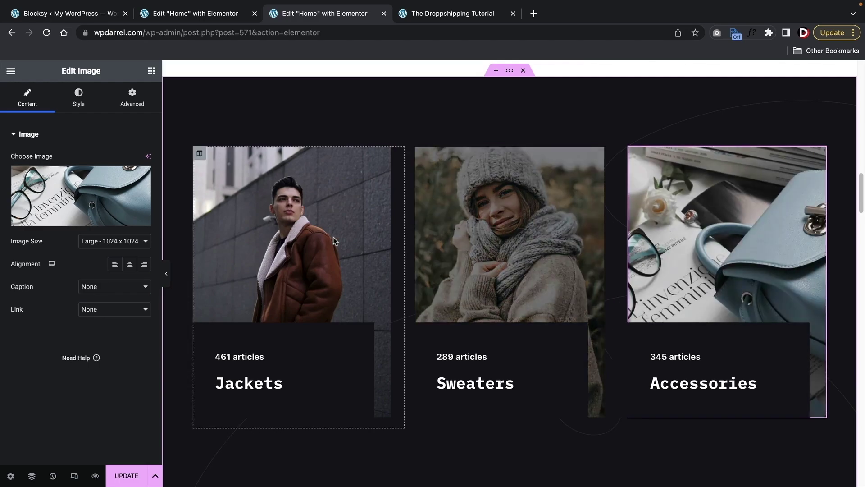
- Add a button below 461 articles on the Jackets card, labelled 'buy Now'
click(151, 71)
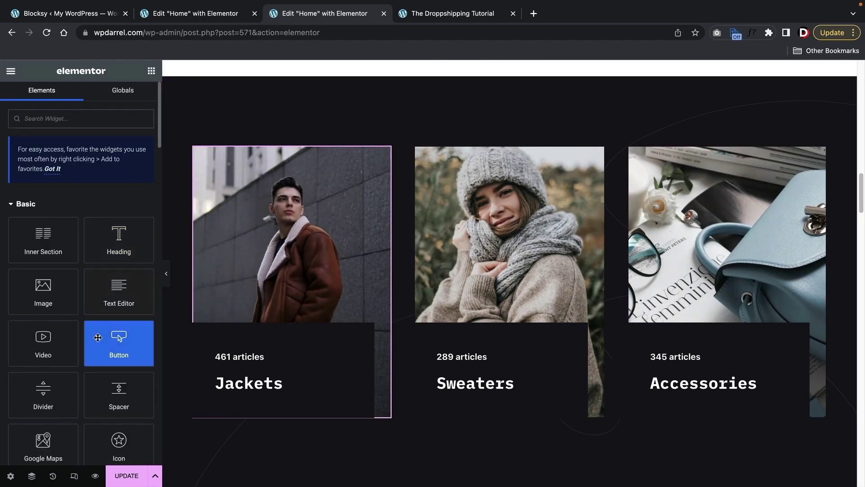
scroll(100, 338, down, 1)
scroll(97, 345, down, 4)
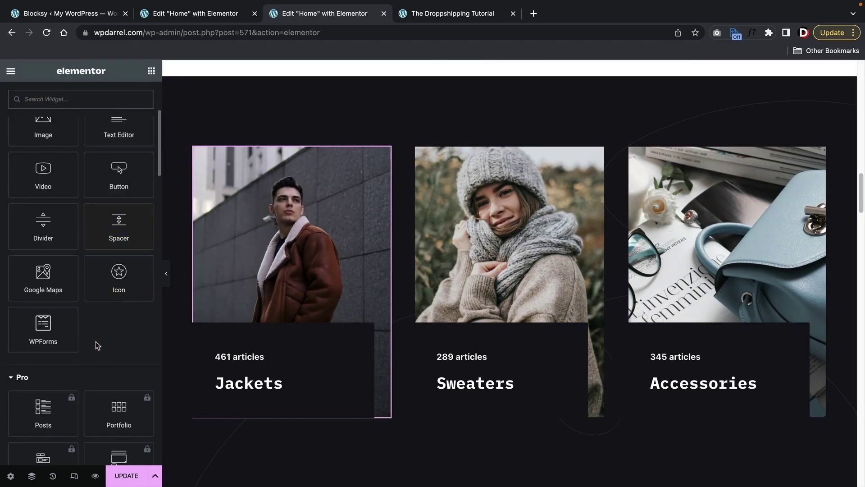
drag(119, 176, 235, 385)
scroll(425, 443, down, 2)
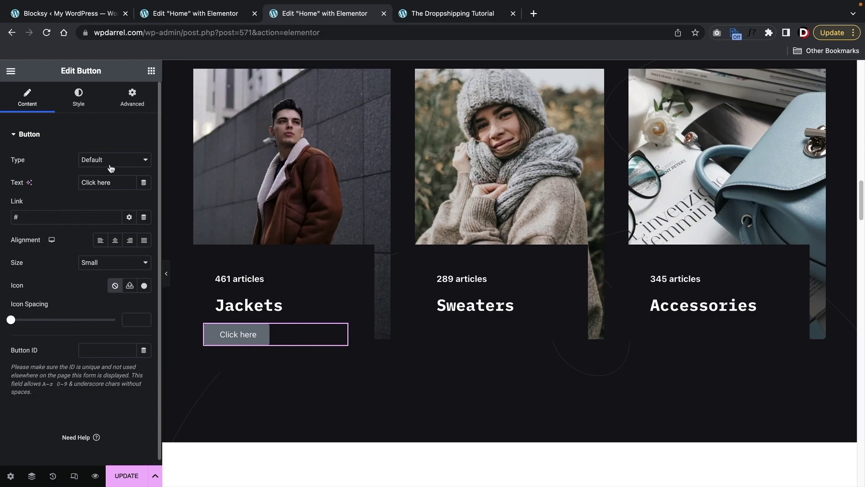
drag(119, 180, 67, 180)
text(b)
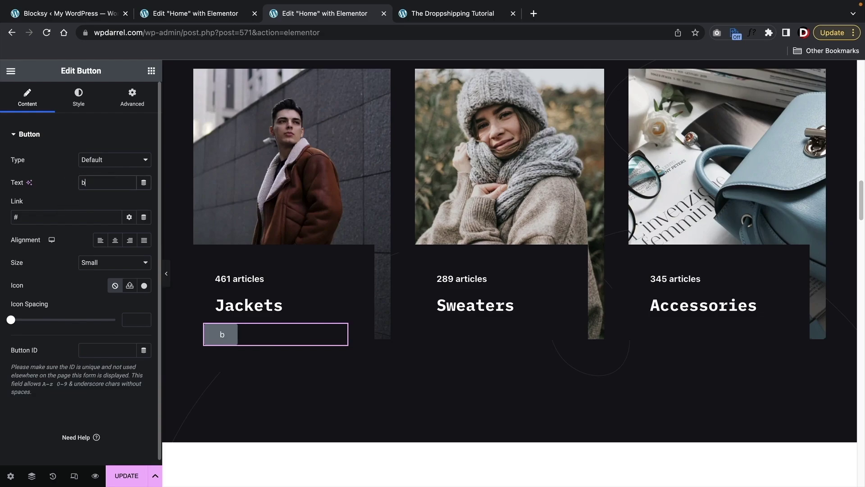
text(uy Now)
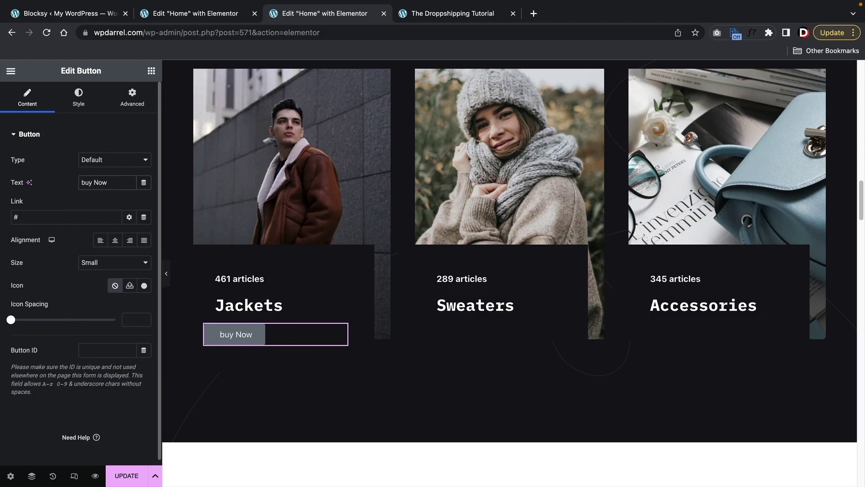
- Replace the # link with the Products page, found by searching 'produ'
click(32, 215)
key(BackSpace)
text(shop)
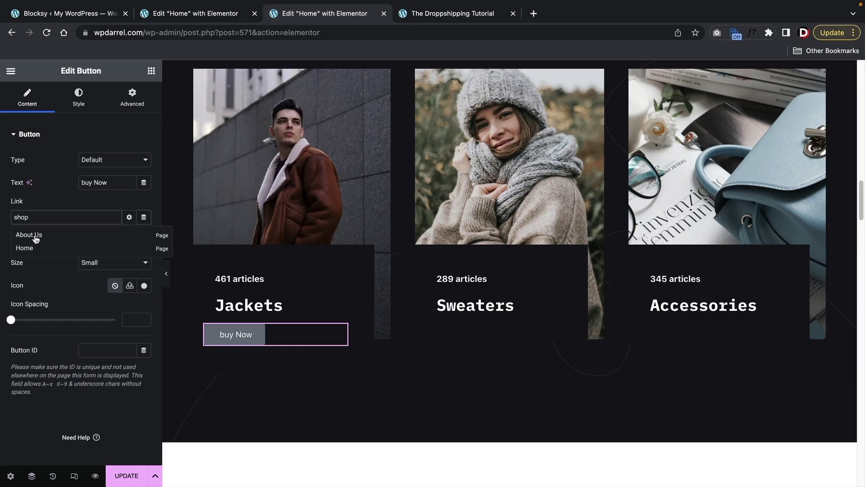
double_click(43, 215)
key(BackSpace)
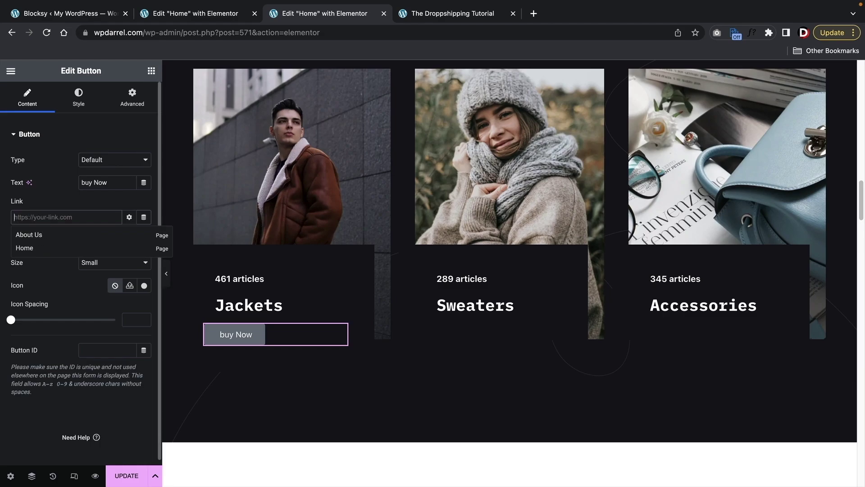
scroll(375, 323, up, 10)
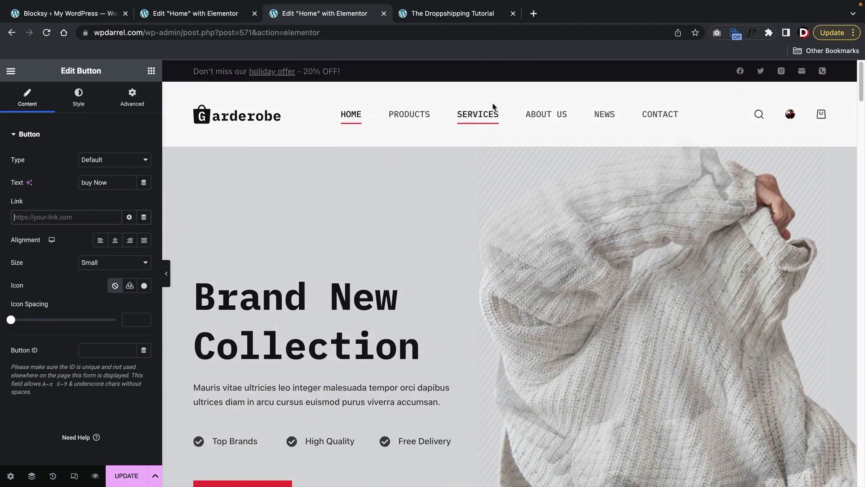
scroll(367, 261, down, 10)
scroll(366, 261, down, 10)
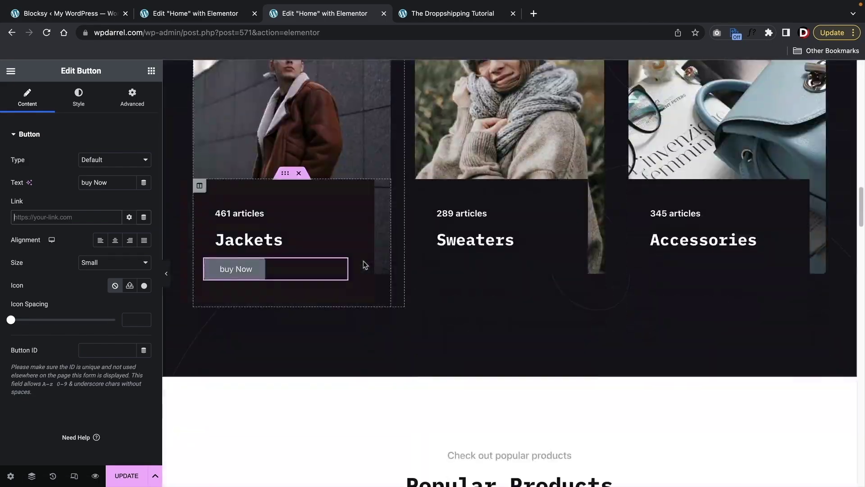
click(33, 213)
text(products)
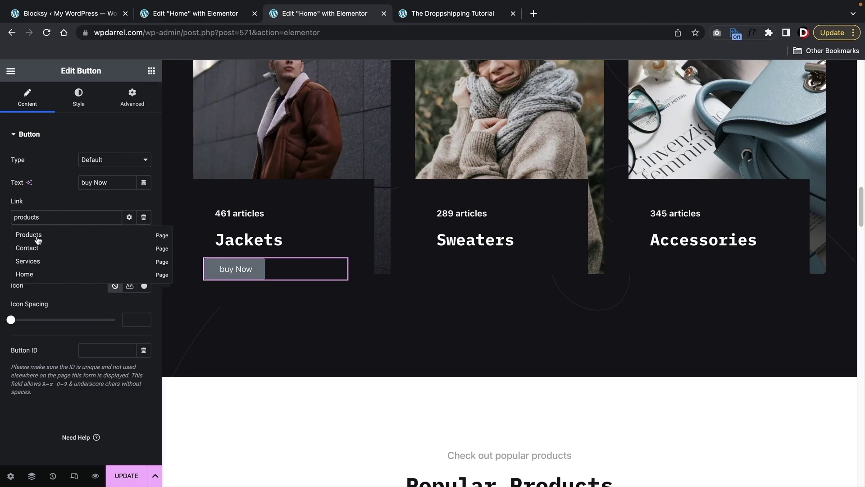
click(35, 236)
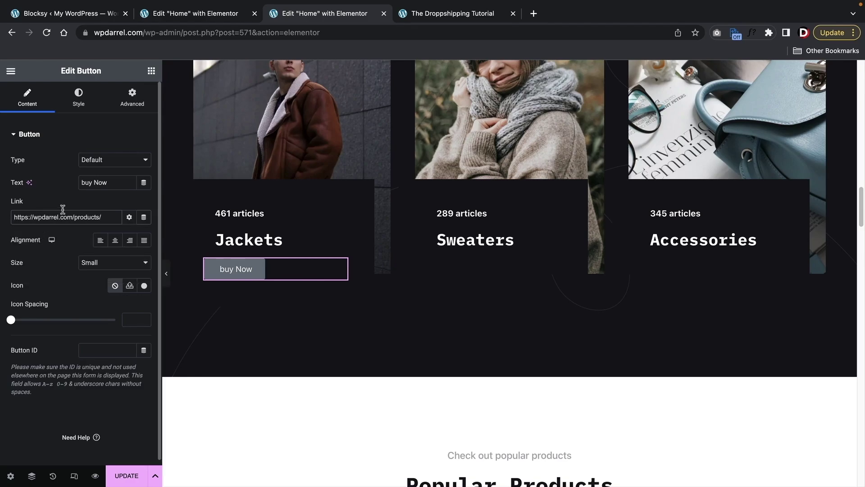
- Set the buy Now button's typography to Poppins, Bold
click(79, 96)
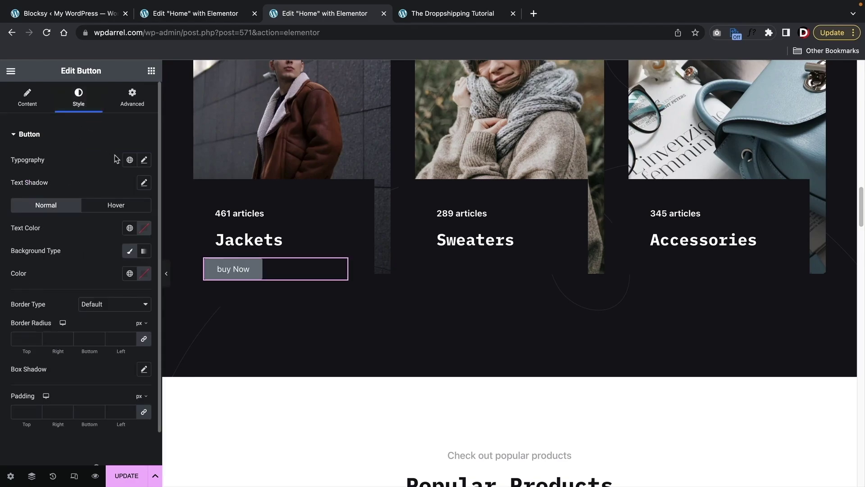
click(144, 160)
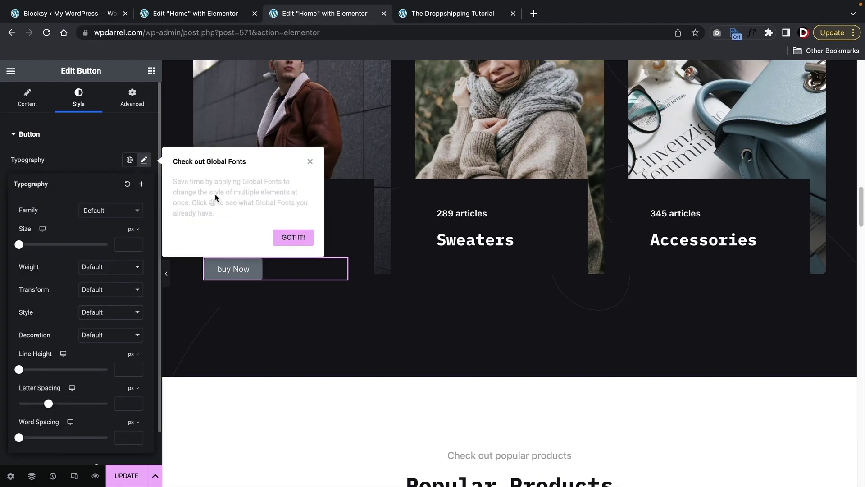
click(310, 161)
click(116, 210)
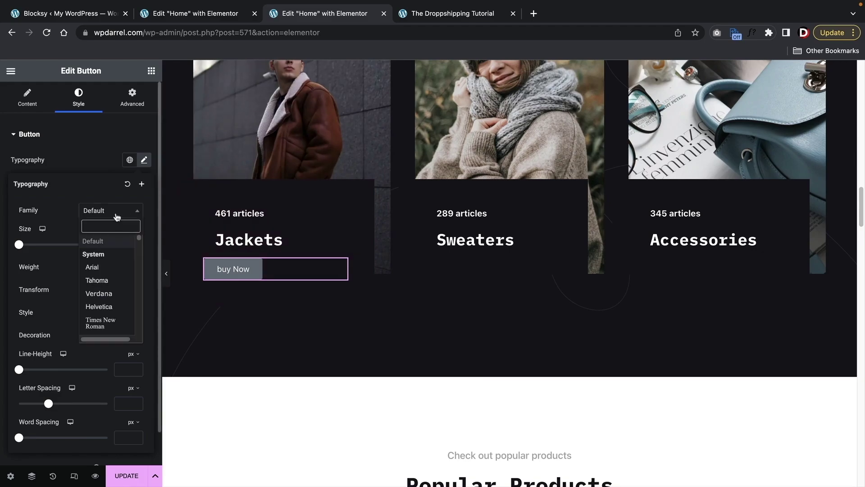
text(popp)
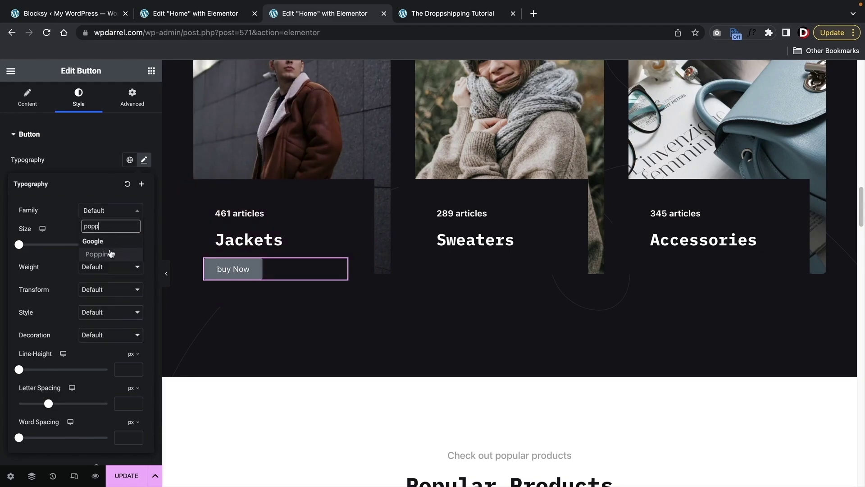
click(111, 253)
click(107, 271)
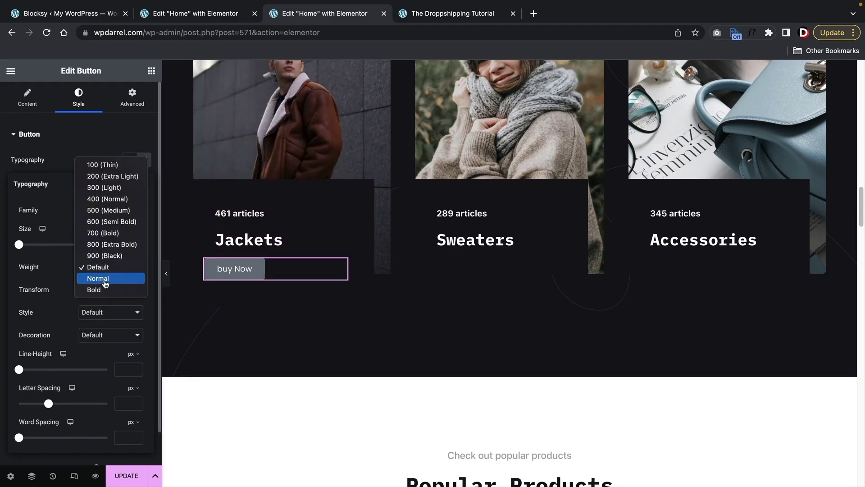
click(104, 291)
click(69, 158)
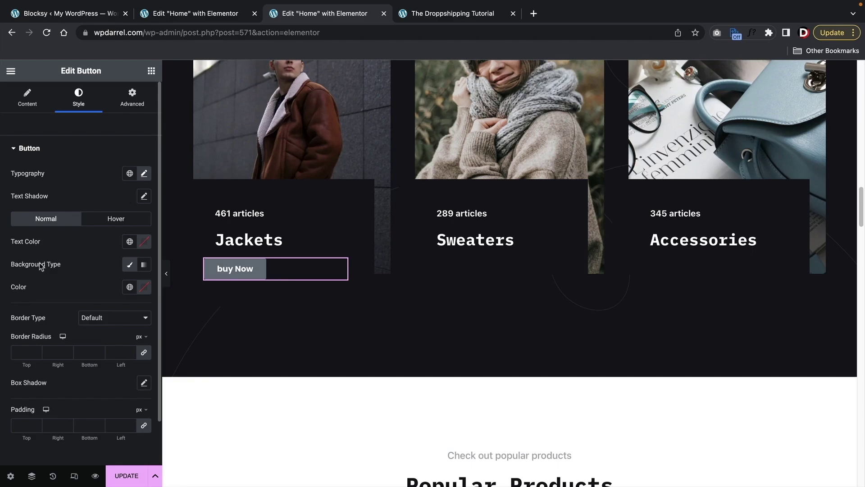
- Make the button background bright red (#FF0000)
click(138, 289)
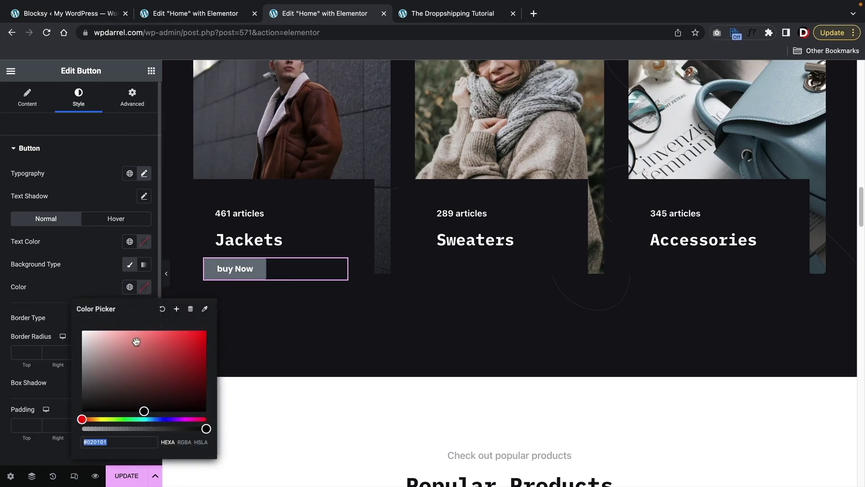
drag(136, 340, 206, 330)
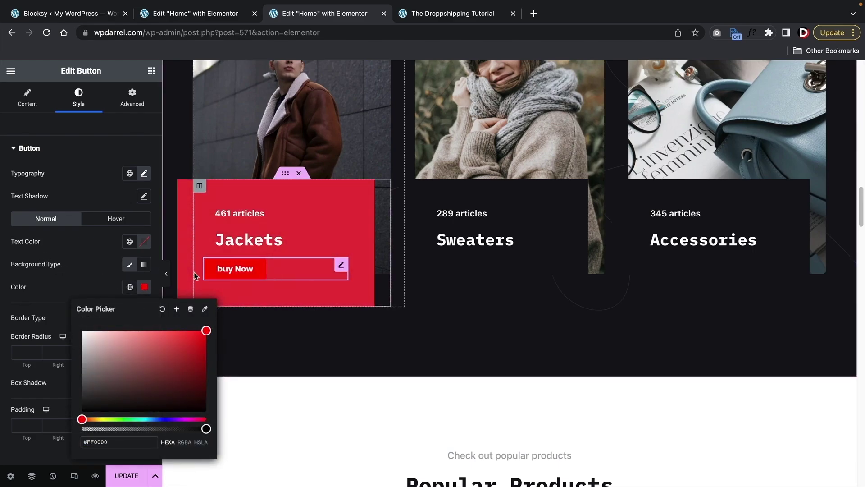
scroll(290, 349, up, 1)
click(289, 349)
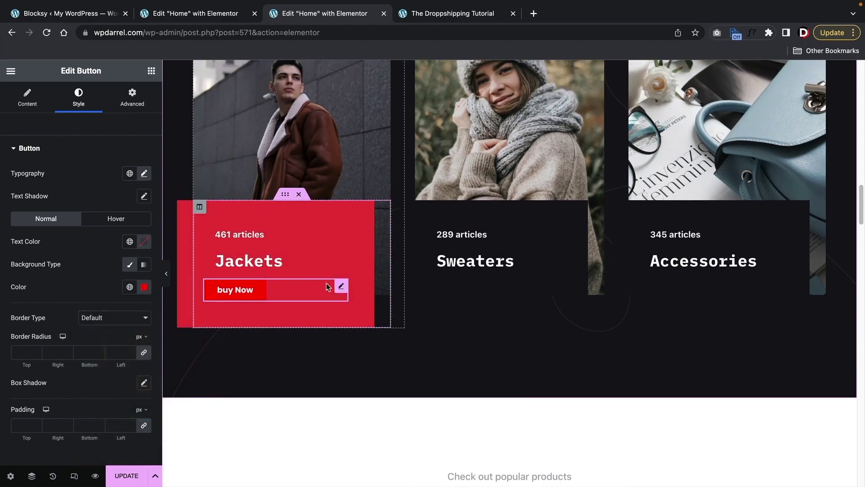
- Duplicate the buy Now button into the Sweaters and Accessories cards
right_click(339, 288)
click(356, 294)
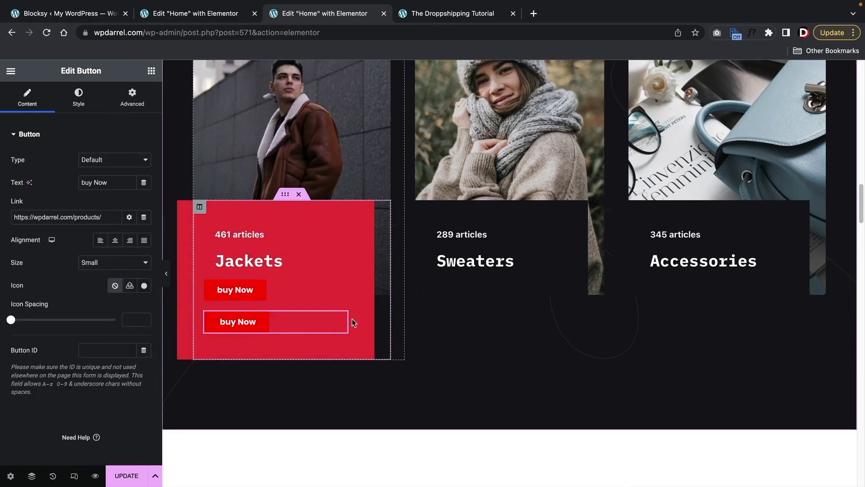
drag(342, 320, 502, 272)
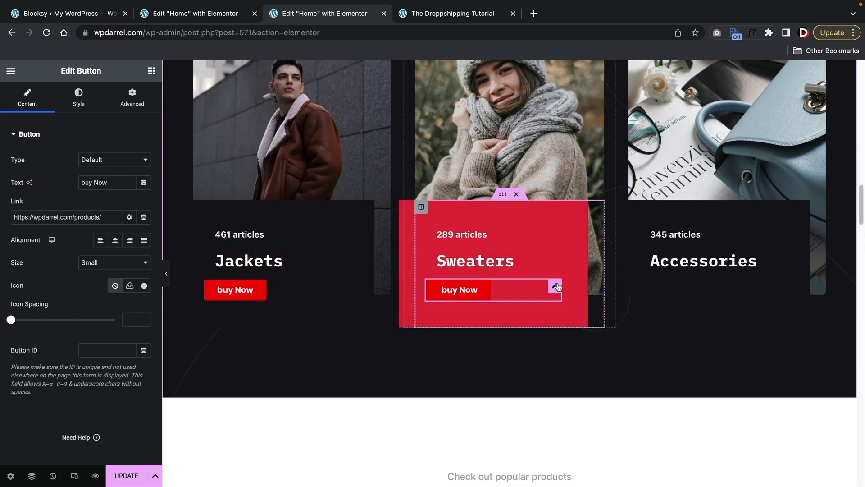
right_click(558, 289)
click(567, 287)
drag(554, 314, 675, 280)
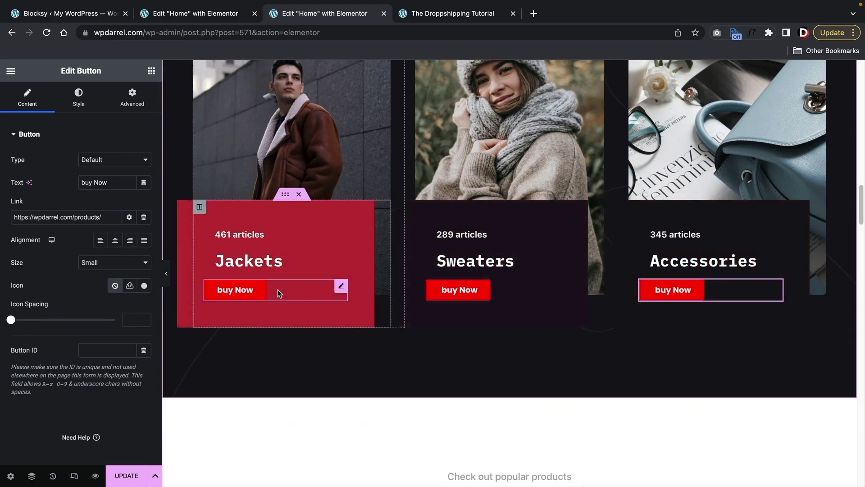
- Insert a new empty section below New Arrivals and begin choosing its column layout
scroll(340, 360, down, 10)
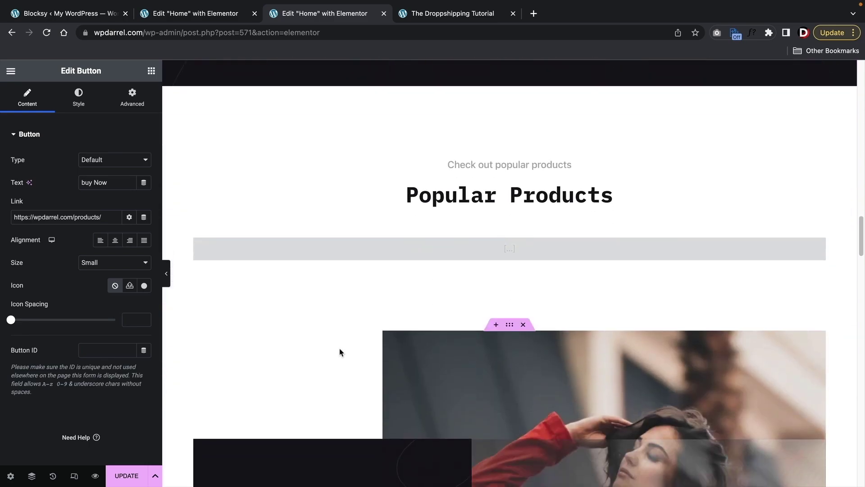
scroll(338, 349, up, 15)
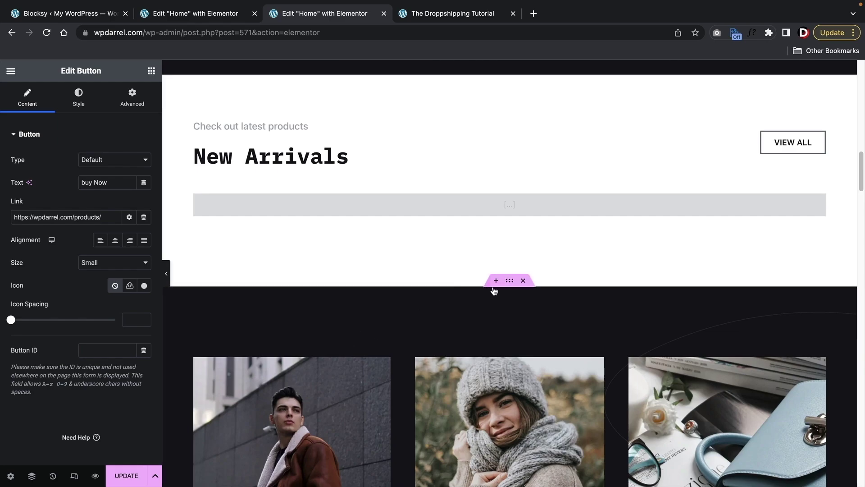
scroll(492, 296, down, 1)
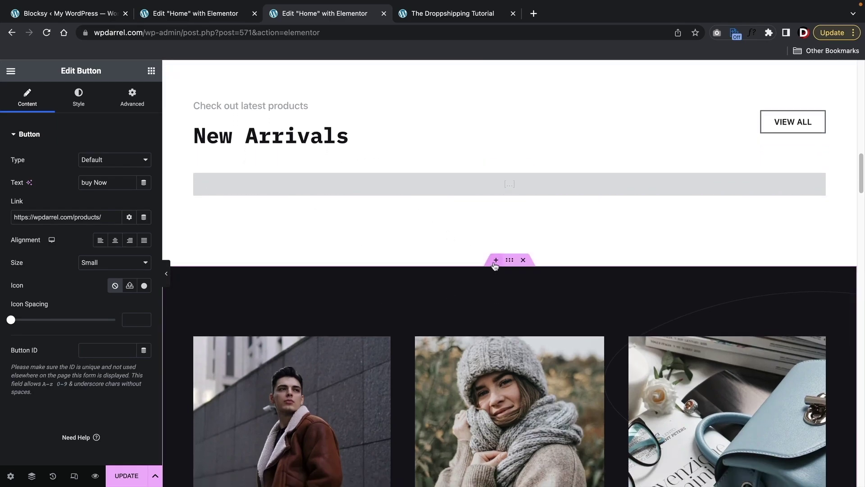
click(495, 261)
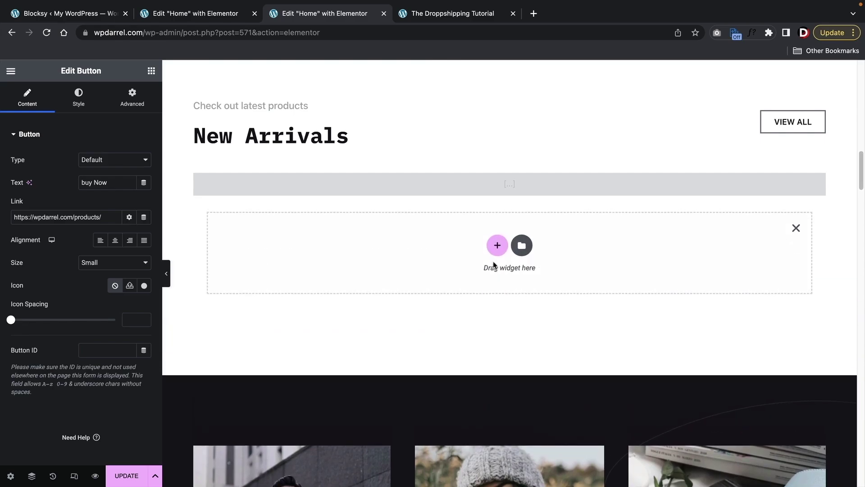
click(496, 246)
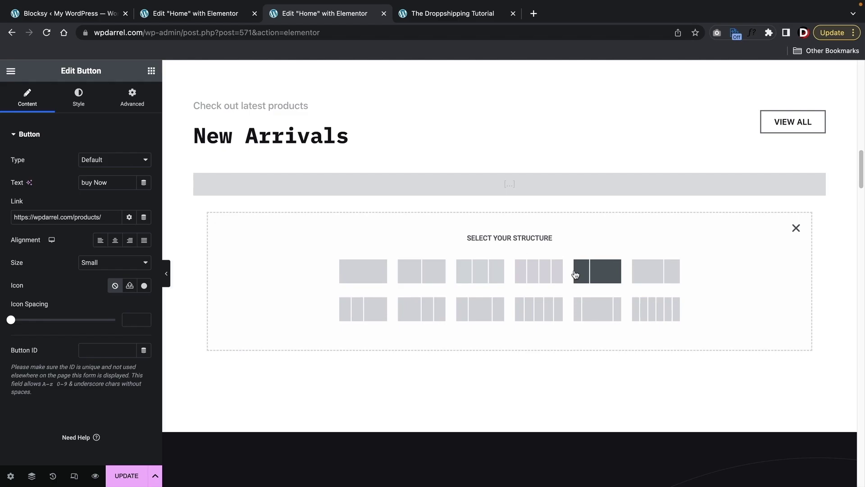
- Give the section three columns and add a heading, image and button to the first column
click(467, 281)
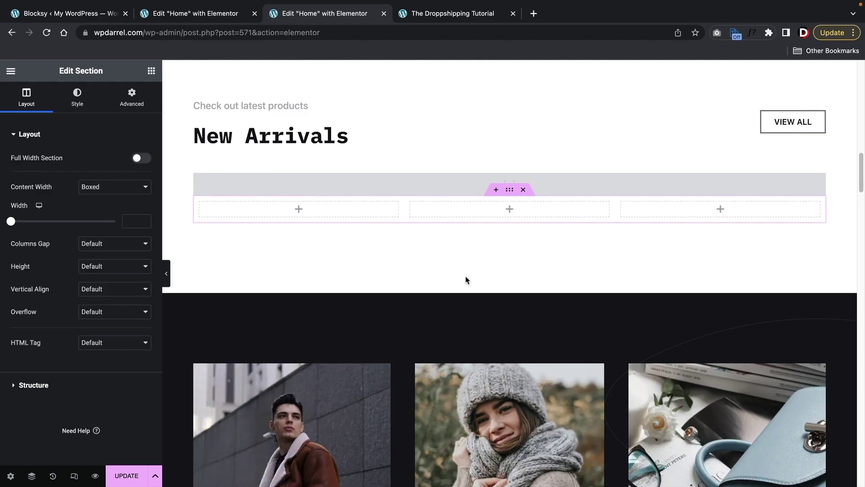
click(151, 72)
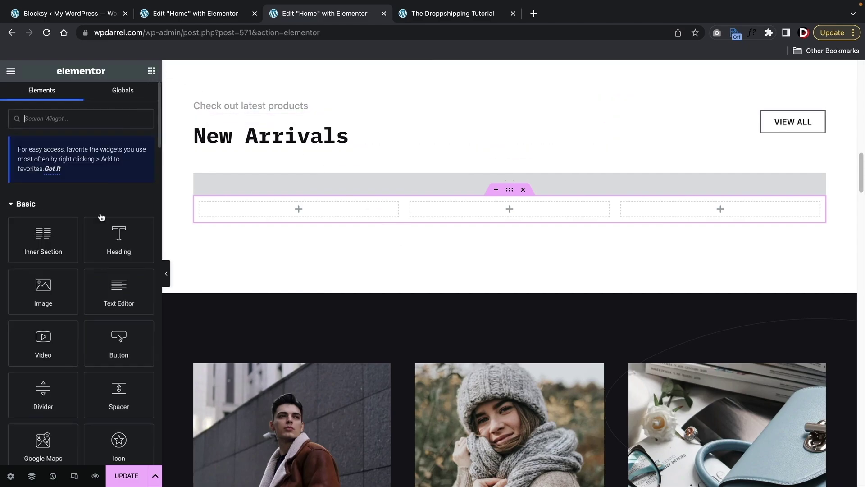
drag(107, 249, 258, 223)
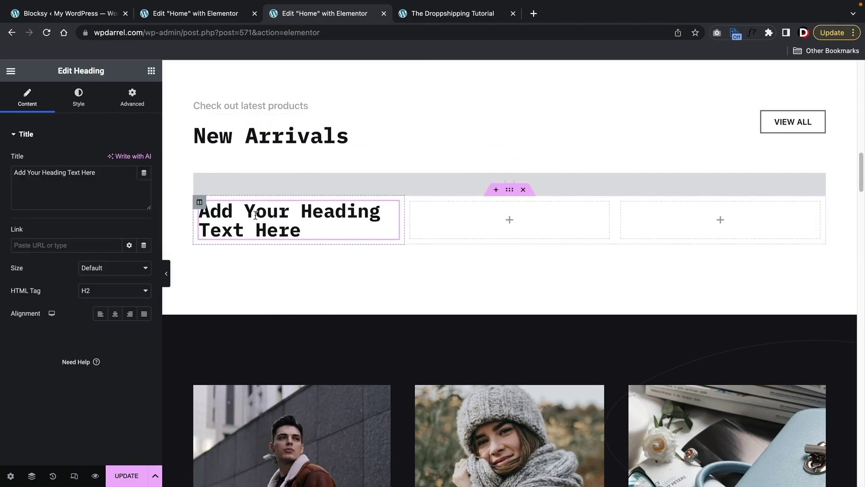
click(151, 71)
drag(63, 290, 256, 234)
click(151, 70)
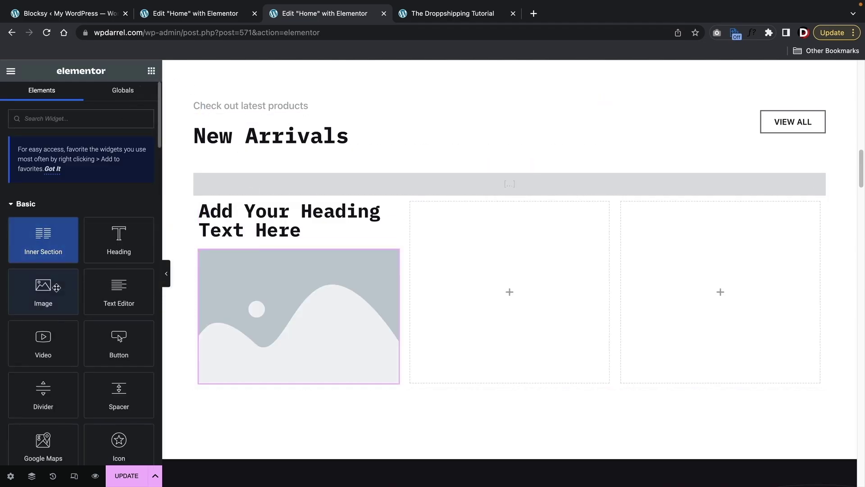
drag(119, 343, 326, 368)
scroll(322, 351, down, 3)
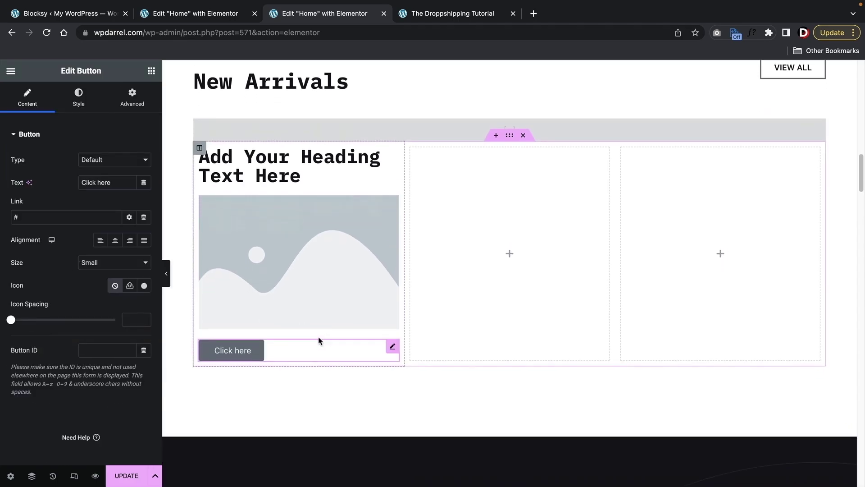
- Set the image to the photo of the woman in black from the media library
click(270, 212)
click(82, 181)
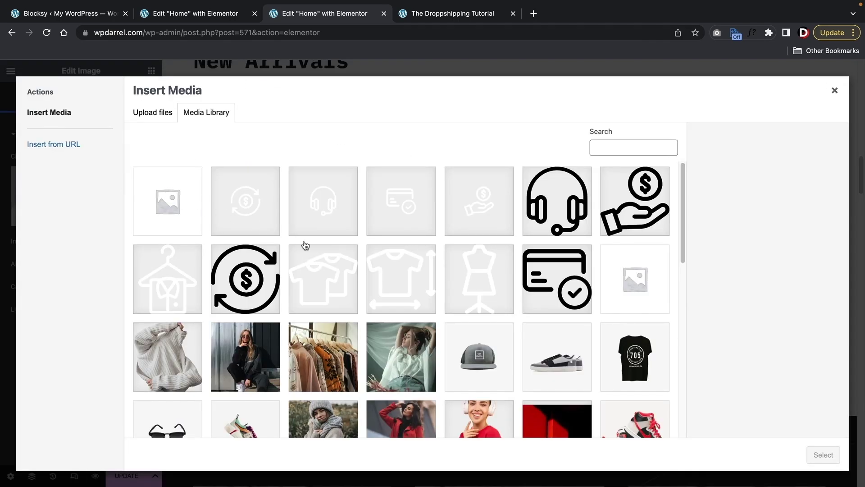
scroll(416, 348, down, 2)
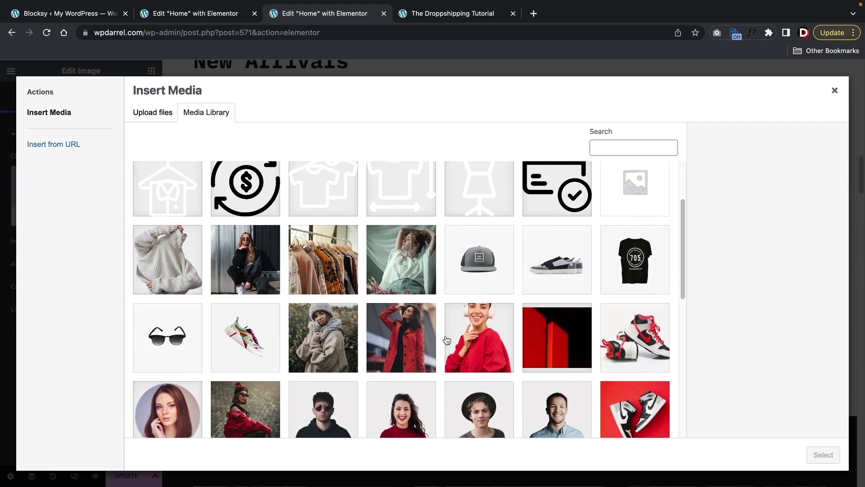
click(280, 266)
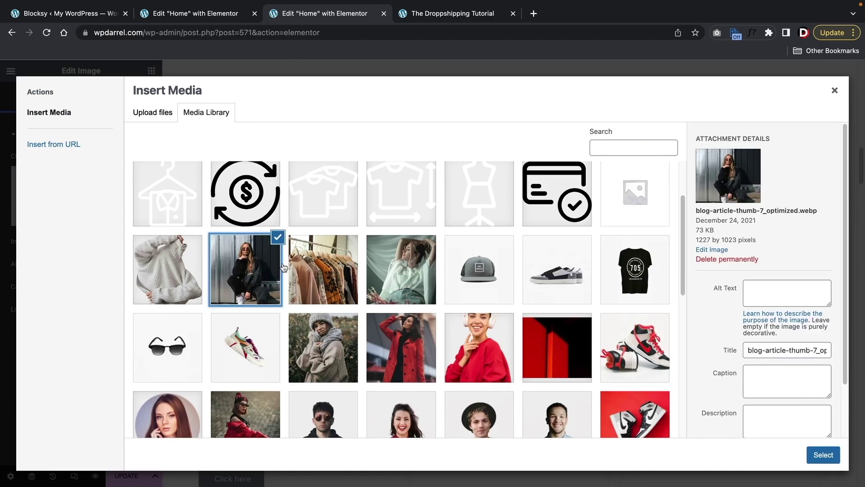
click(823, 455)
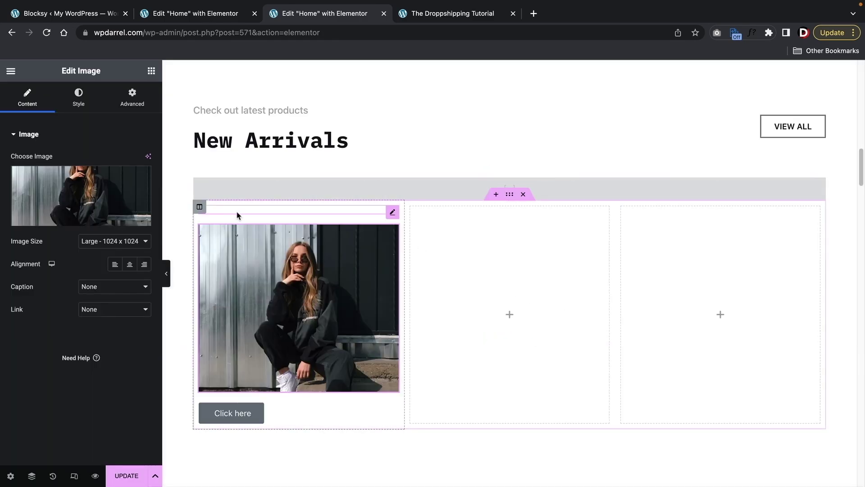
- Change the heading title to 'Our New Arrivals'
click(237, 214)
click(97, 173)
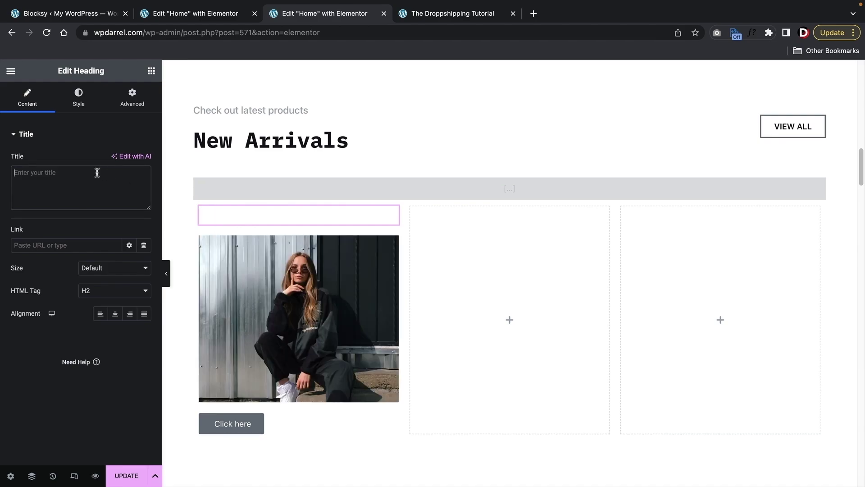
text(Our New Arrib)
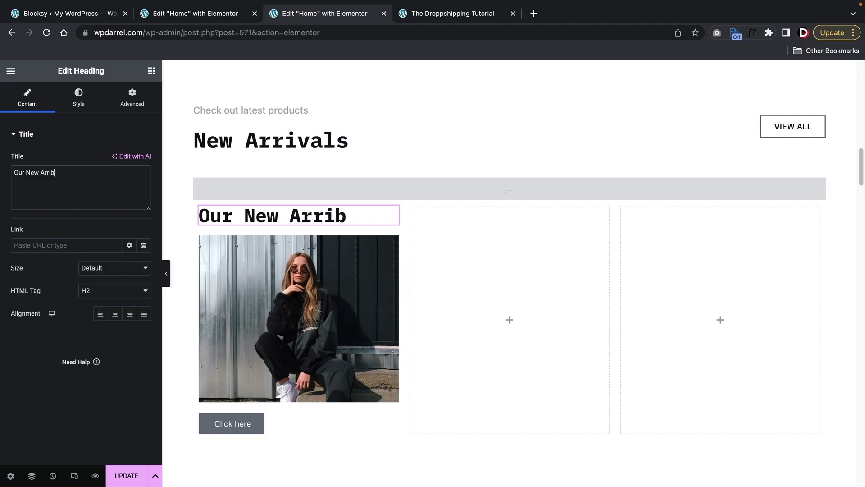
key(BackSpace)
text(vals)
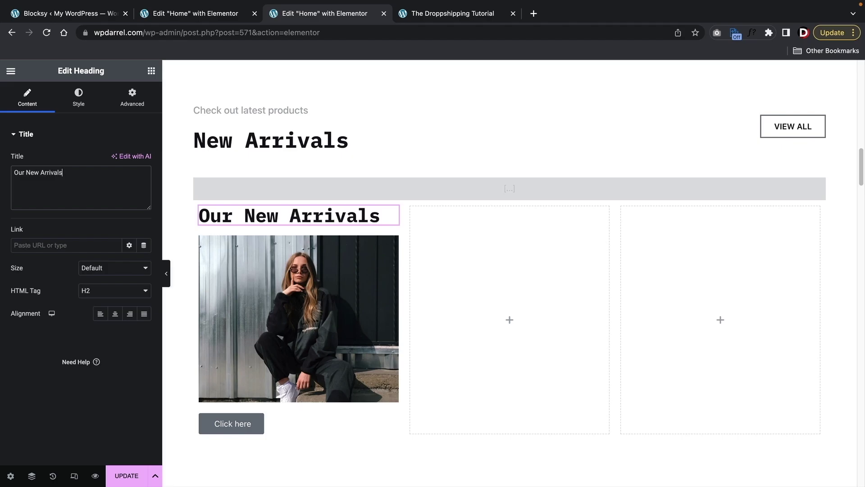
- Copy the red Jackets buy Now button and paste its style onto the Click here button
click(227, 423)
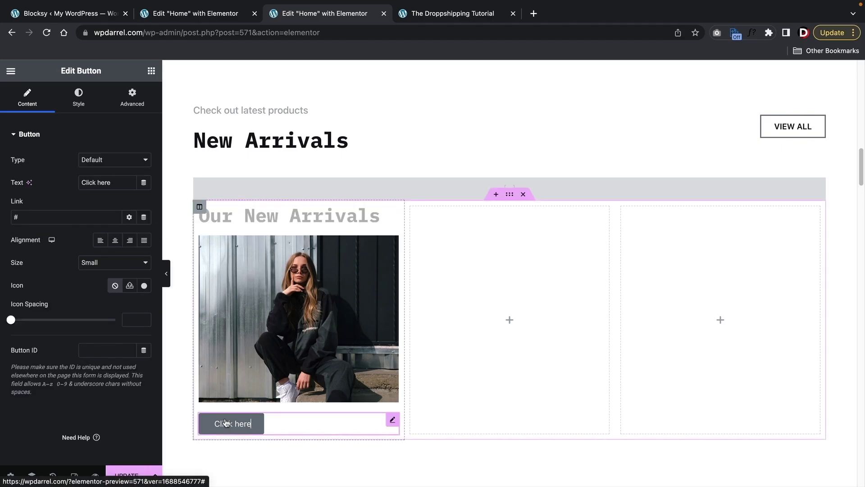
click(57, 217)
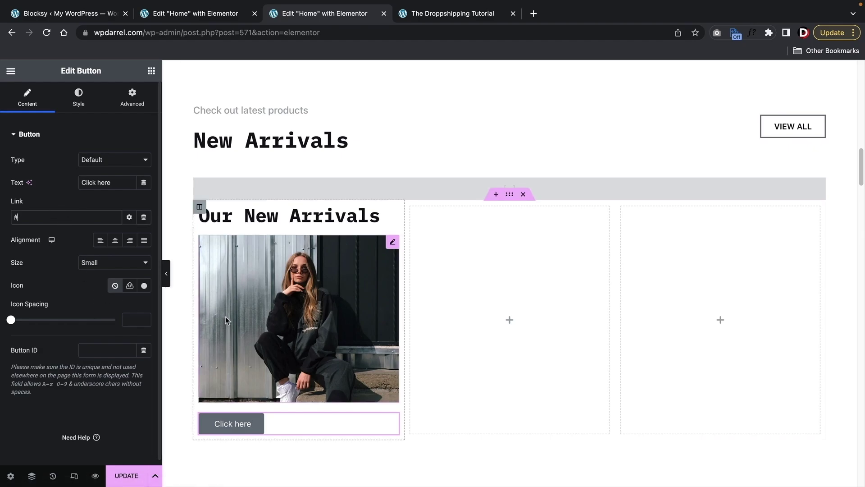
scroll(227, 316, down, 8)
scroll(234, 316, down, 2)
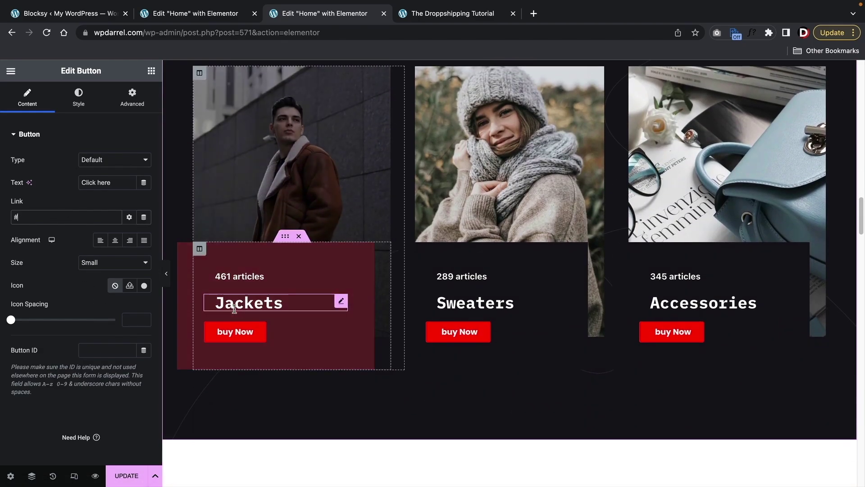
right_click(338, 333)
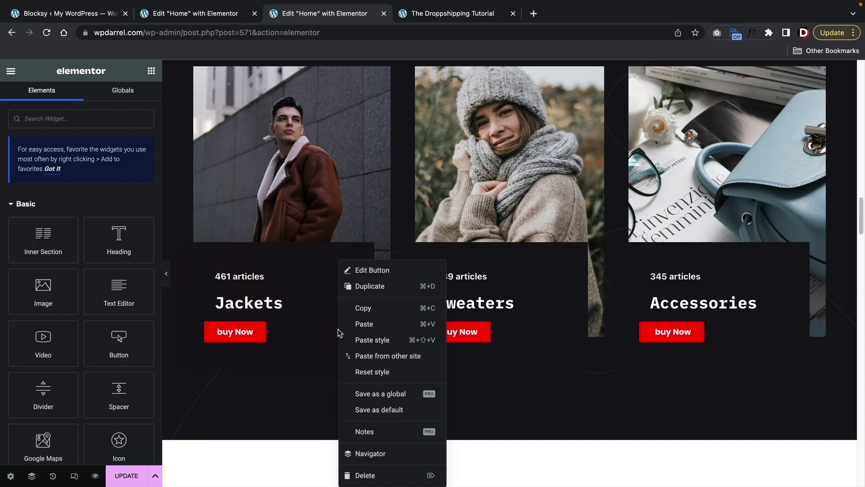
click(368, 308)
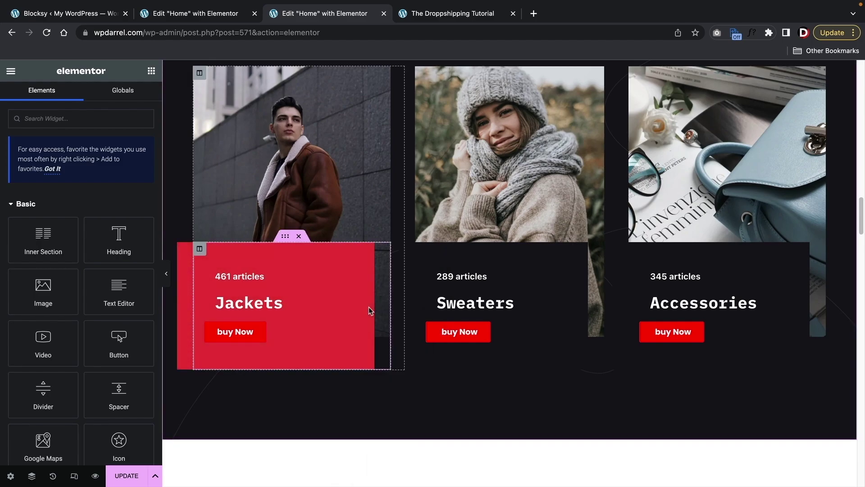
scroll(369, 308, up, 8)
right_click(389, 273)
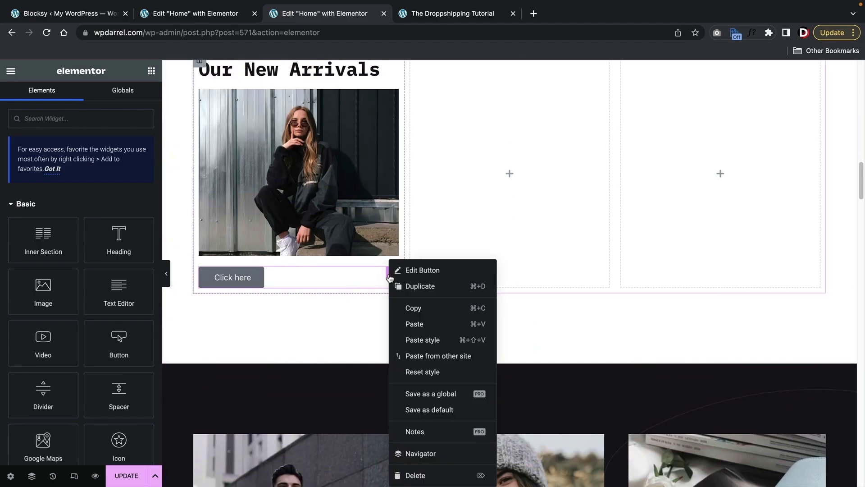
click(422, 340)
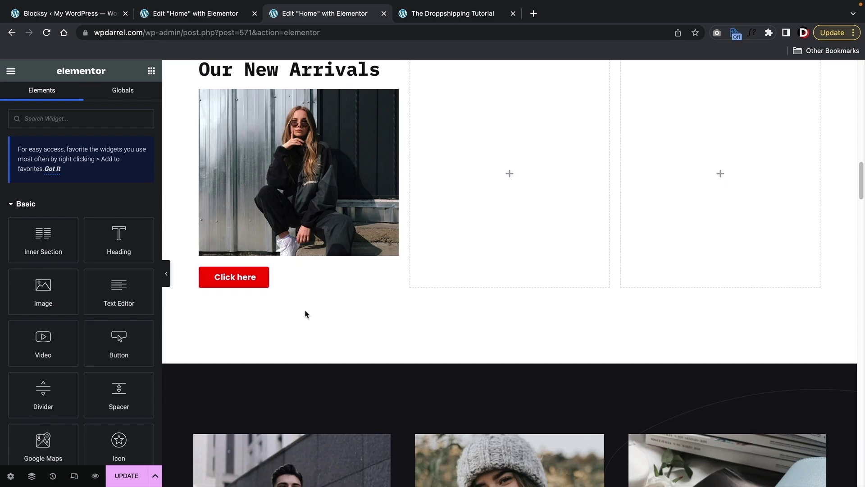
- Save the restyled button as the default and add a new button to the middle column
scroll(305, 314, up, 2)
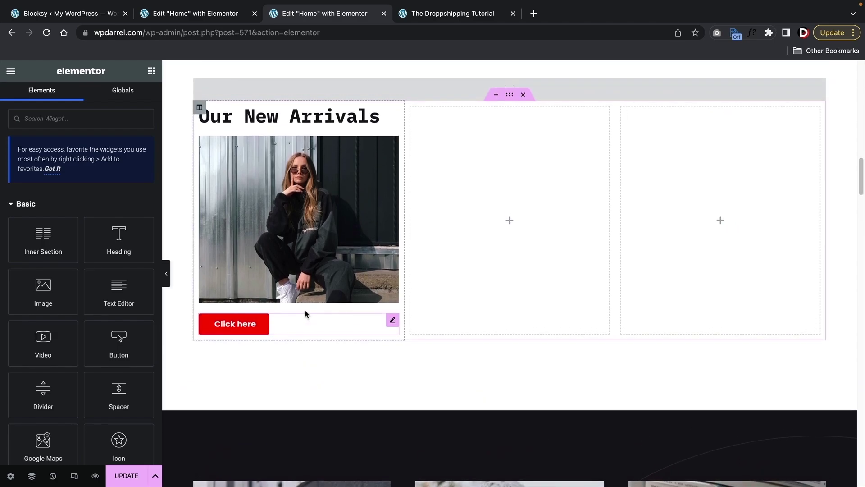
scroll(273, 326, up, 2)
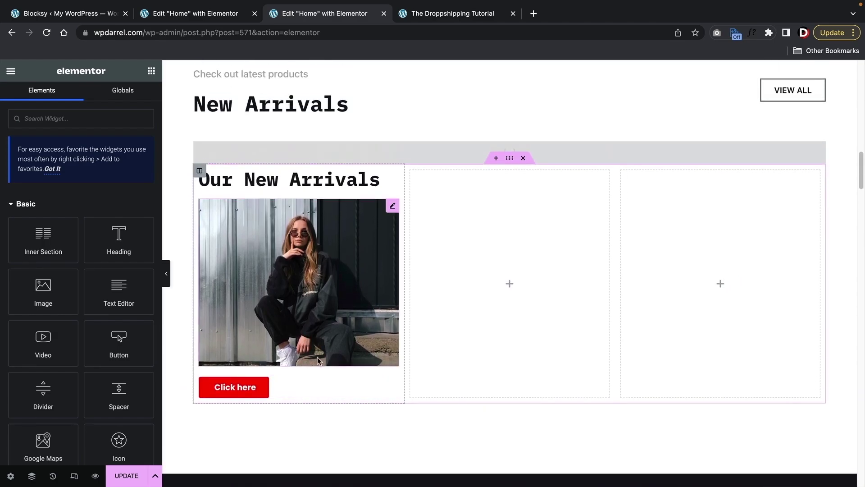
right_click(262, 387)
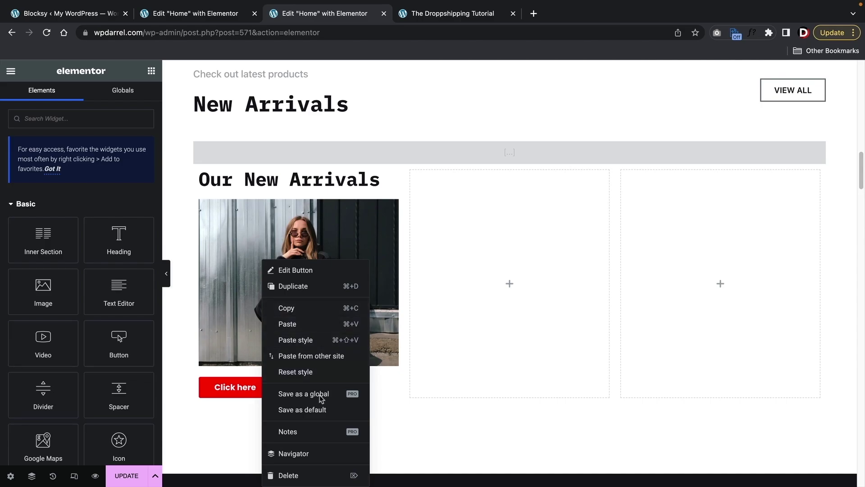
click(321, 410)
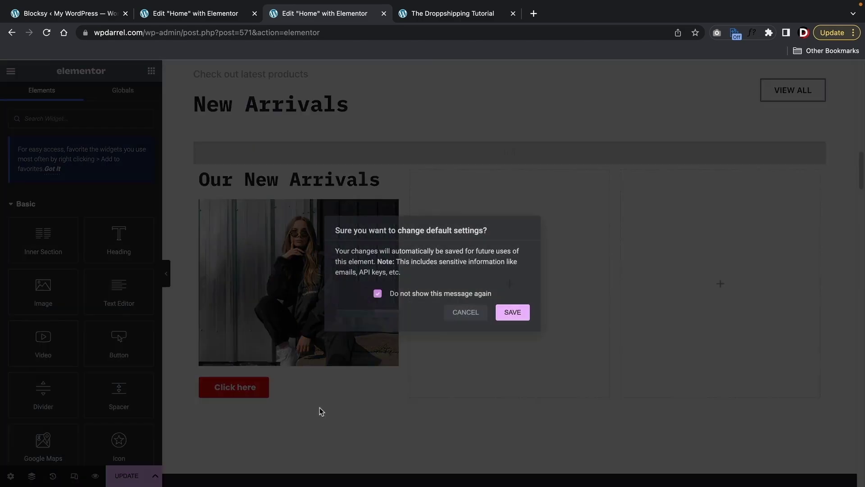
click(514, 312)
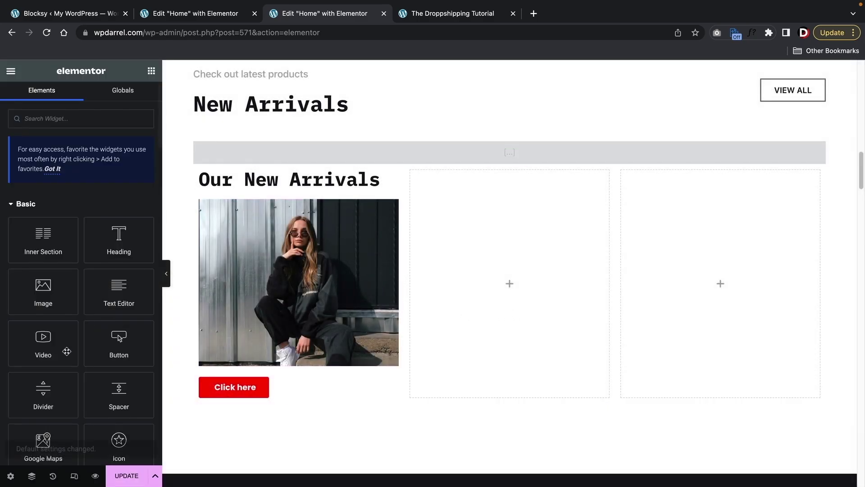
drag(124, 354, 487, 324)
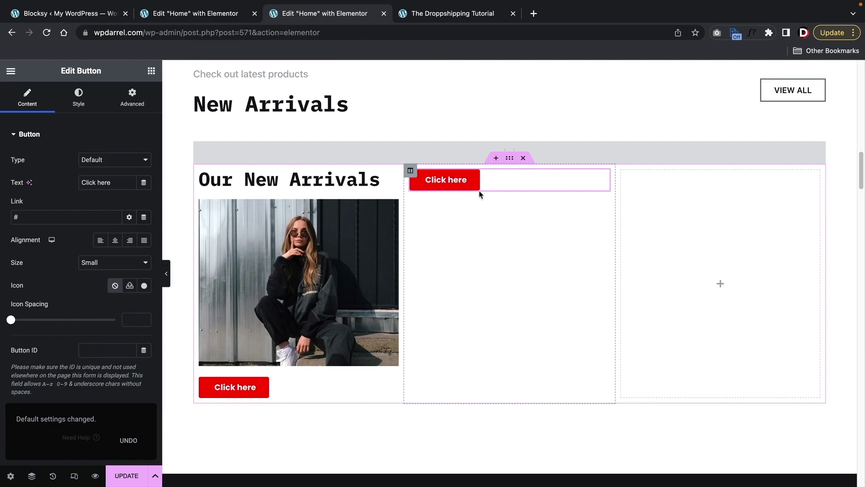
- Delete the test button and duplicate the filled first column twice
right_click(477, 185)
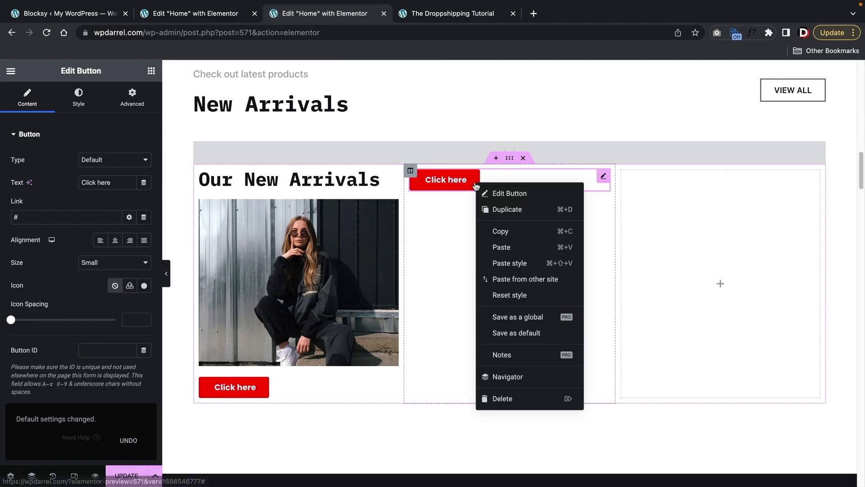
click(501, 400)
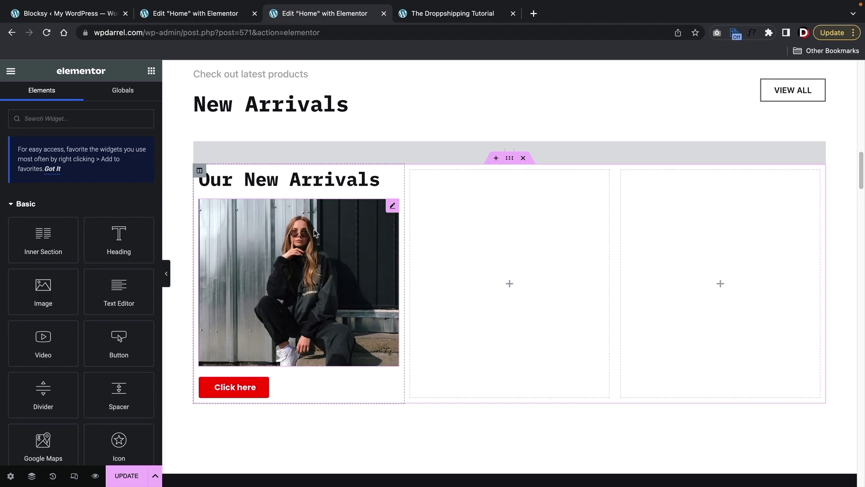
right_click(200, 170)
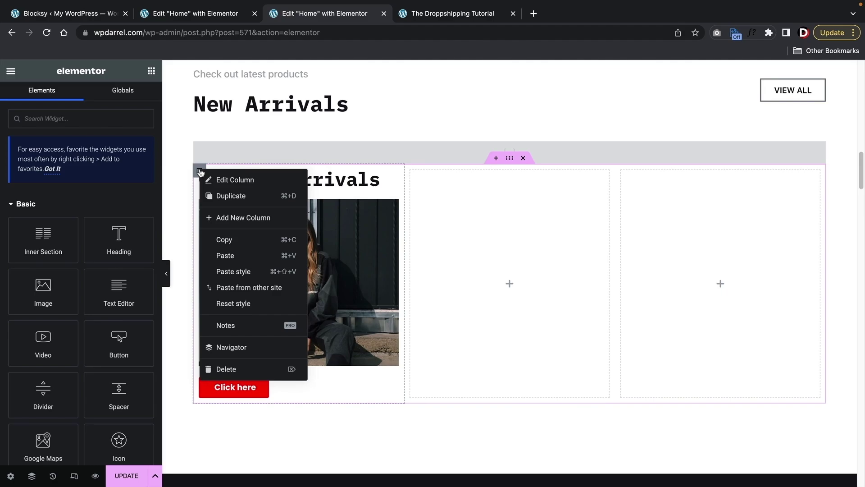
click(227, 195)
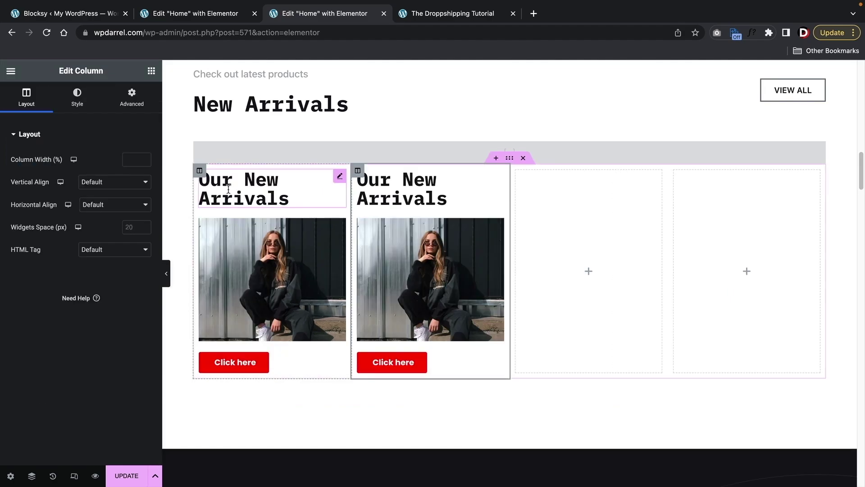
right_click(199, 171)
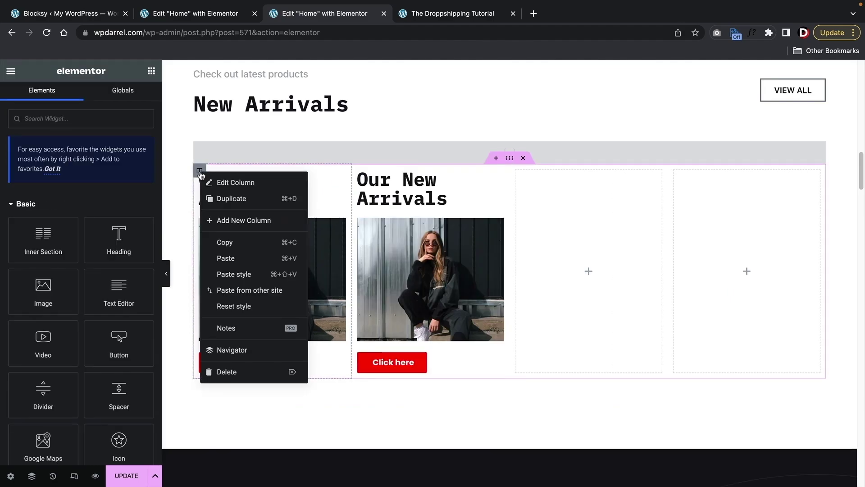
click(223, 199)
- Delete the two leftover empty columns
right_click(620, 223)
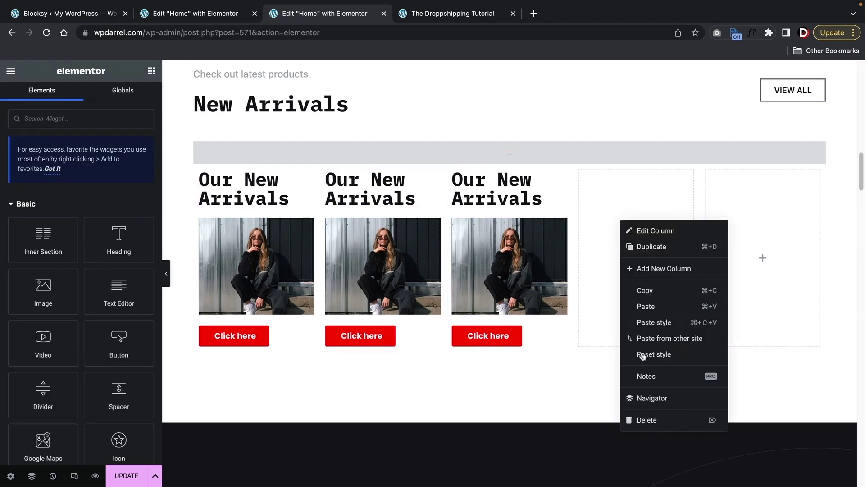
click(658, 420)
right_click(723, 248)
click(743, 443)
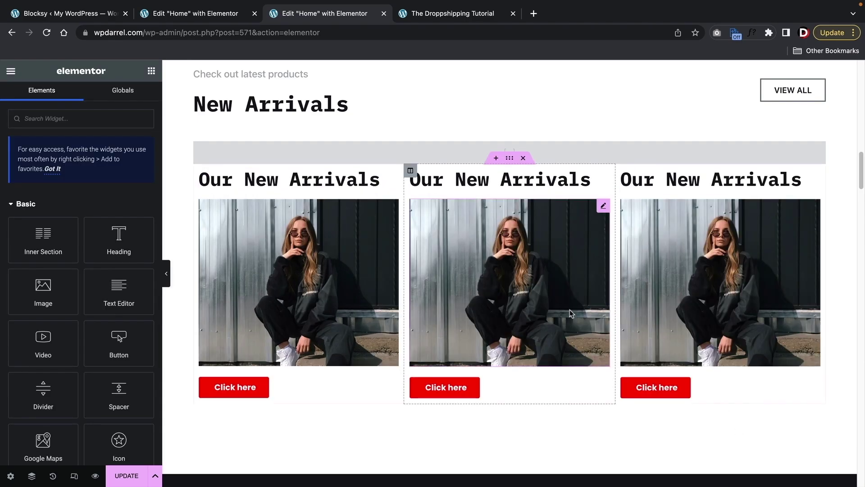
- Unlink the section's padding and set the top padding to 9, increasing the bottom padding too
click(510, 159)
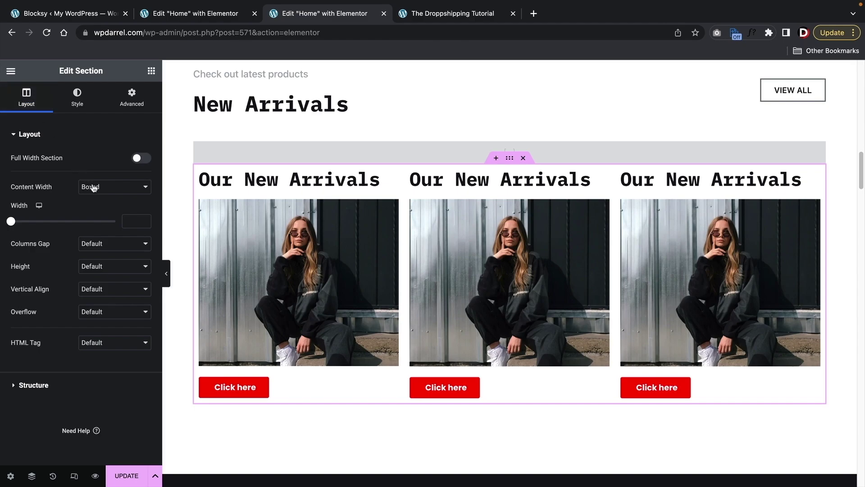
click(143, 158)
click(144, 160)
click(88, 101)
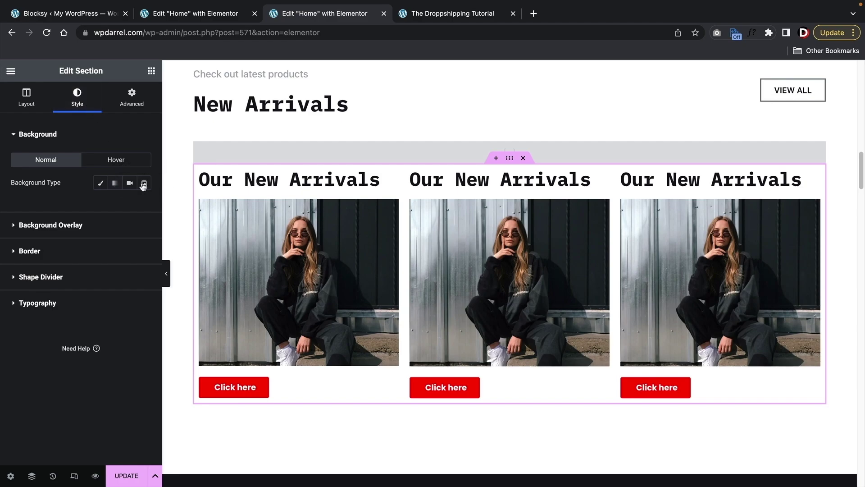
click(132, 100)
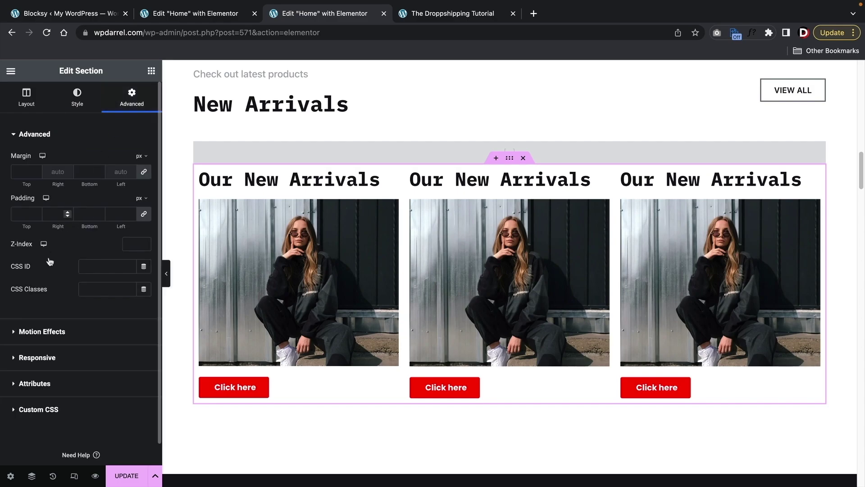
click(144, 215)
double_click(35, 214)
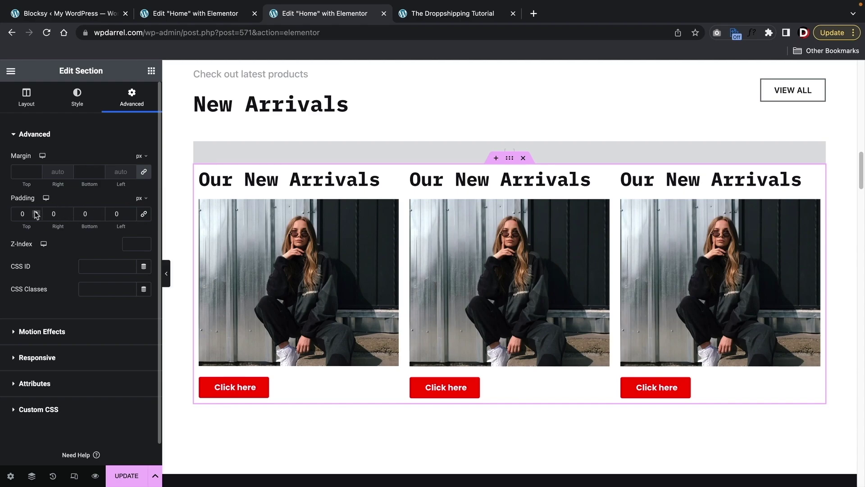
text(9)
drag(36, 214, 36, 215)
drag(100, 212, 99, 215)
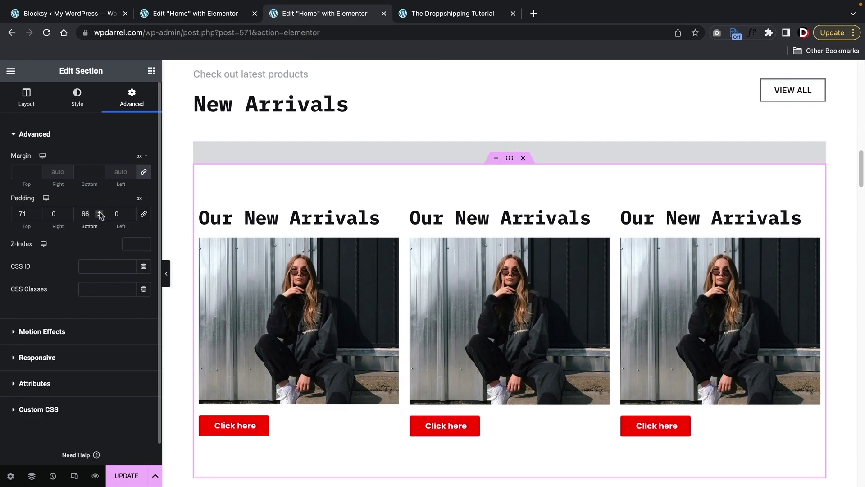
- Give the section a pale mauve background colour, dismissing the AI background image prompt
click(78, 103)
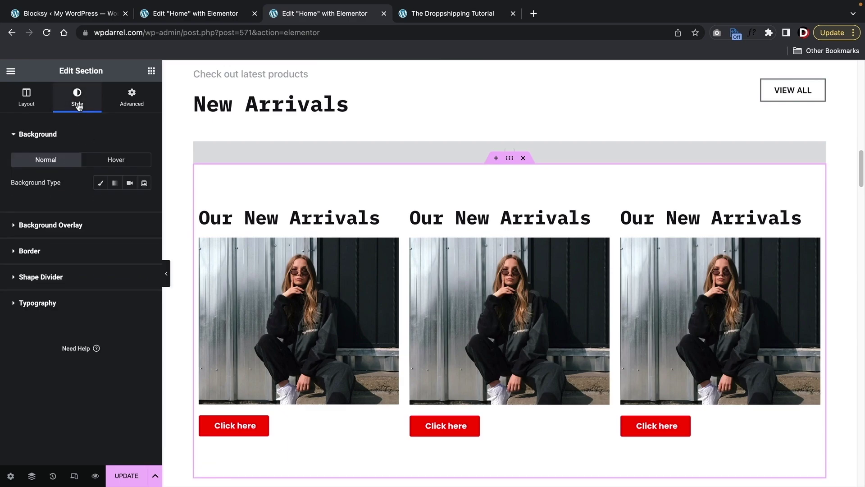
click(100, 182)
click(145, 205)
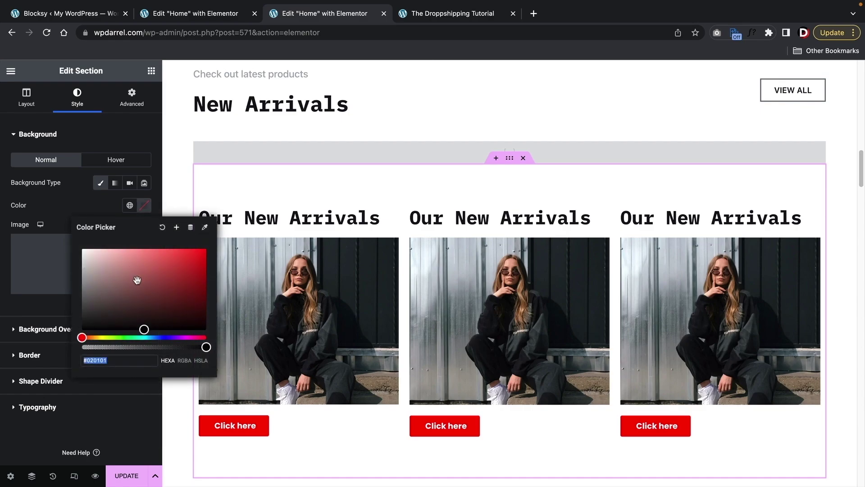
mouse_move(137, 280)
mouse_down()
mouse_move(180, 257)
mouse_move(85, 260)
mouse_up()
click(67, 211)
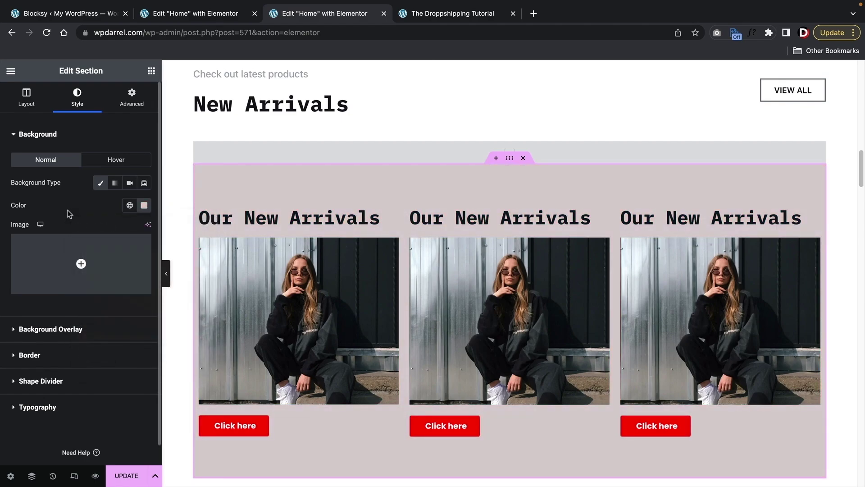
click(149, 230)
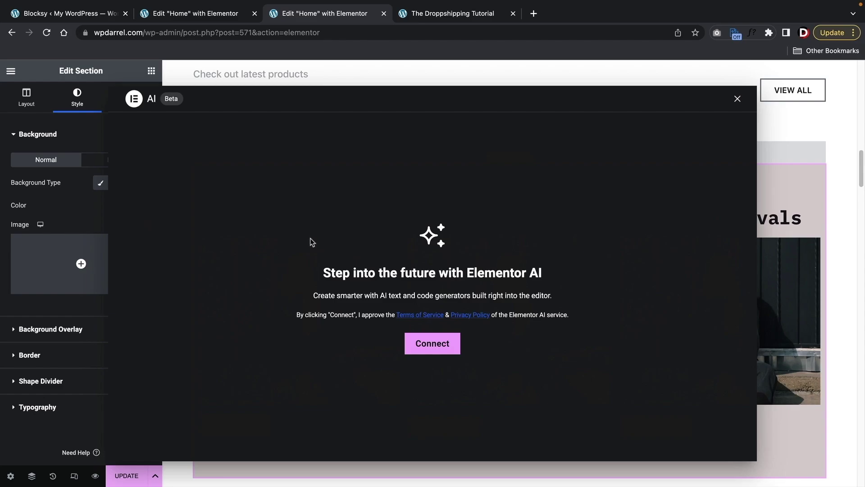
click(737, 99)
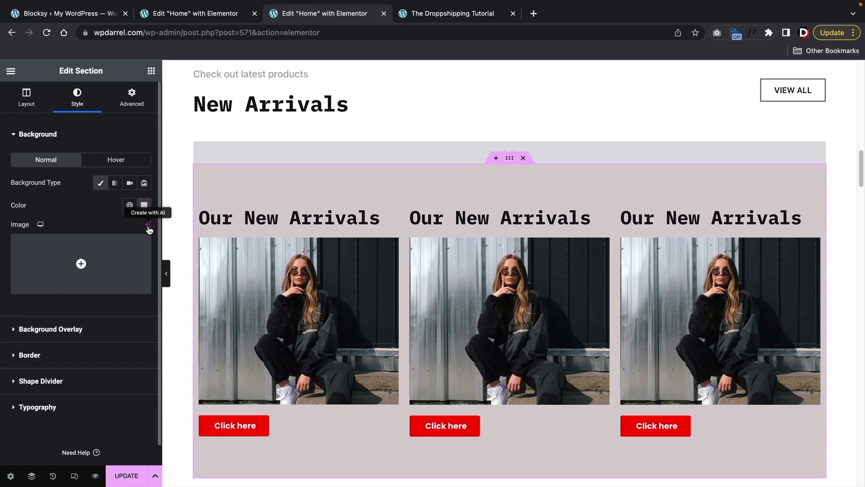
- Turn on Full Width Section for Our New Arrivals and preview it with the panel hidden
click(28, 103)
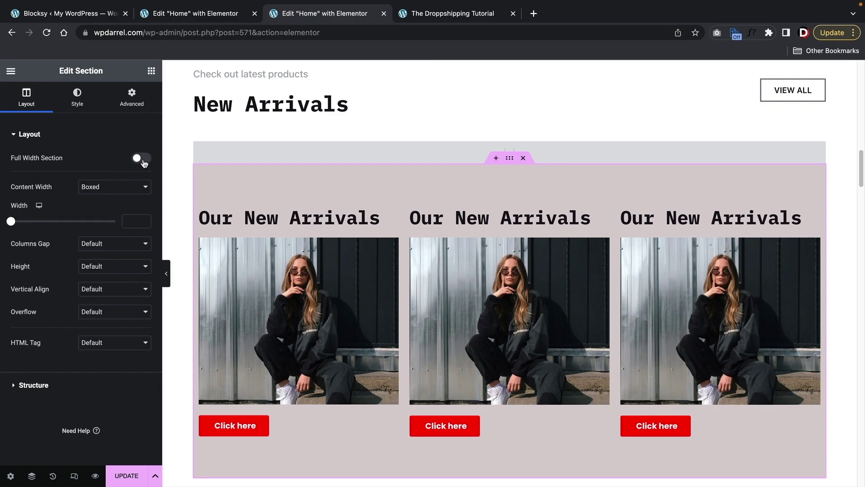
click(143, 159)
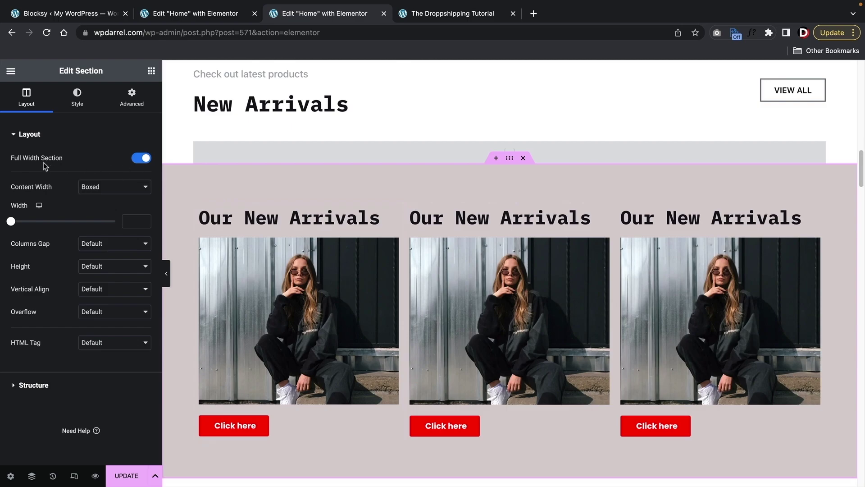
drag(24, 158, 56, 162)
scroll(215, 217, down, 3)
scroll(216, 219, up, 3)
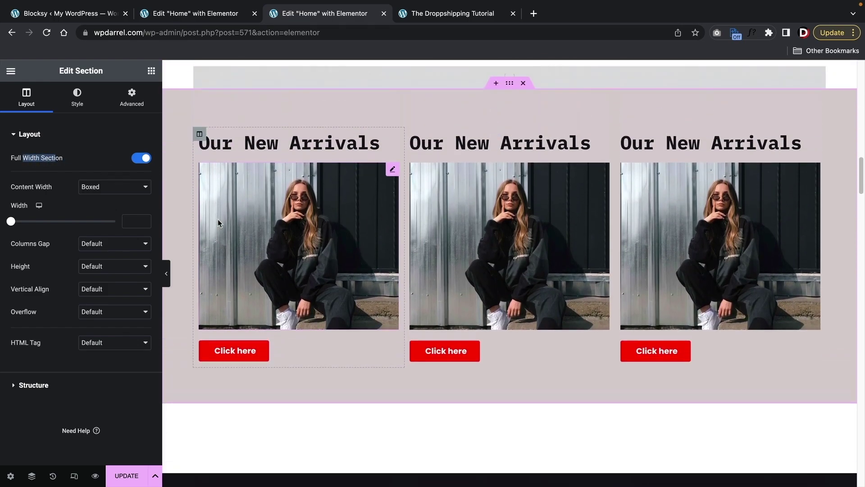
click(169, 274)
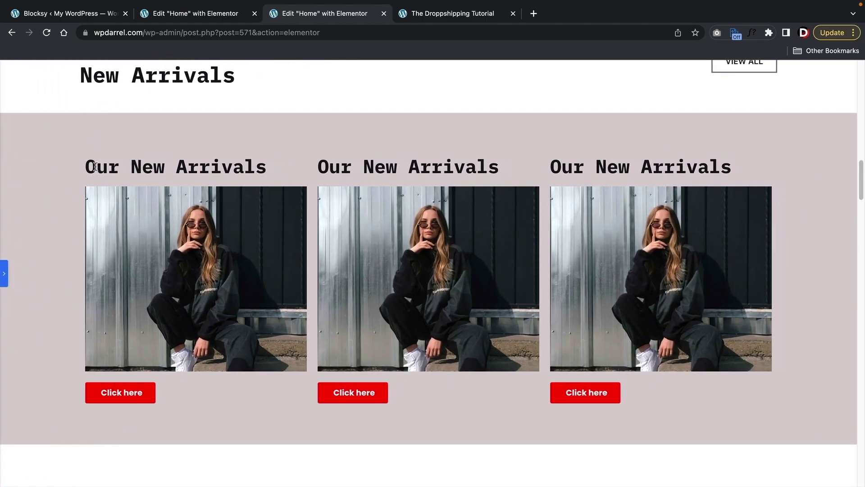
click(6, 274)
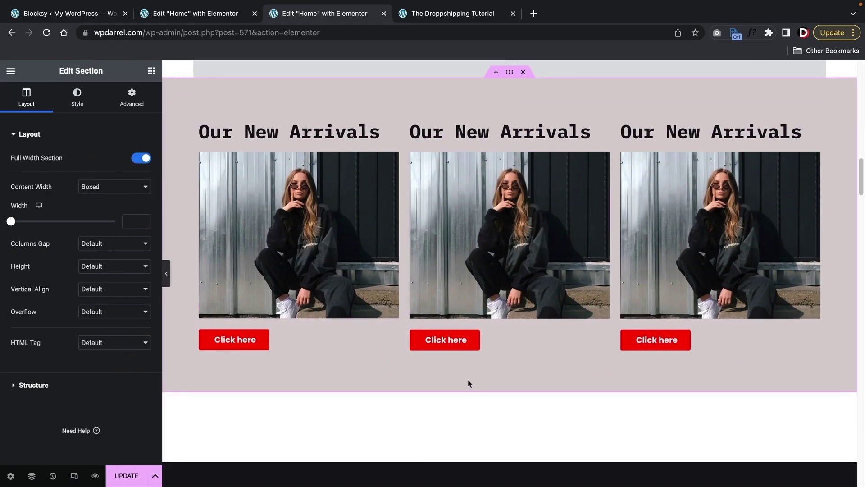
scroll(493, 384, up, 4)
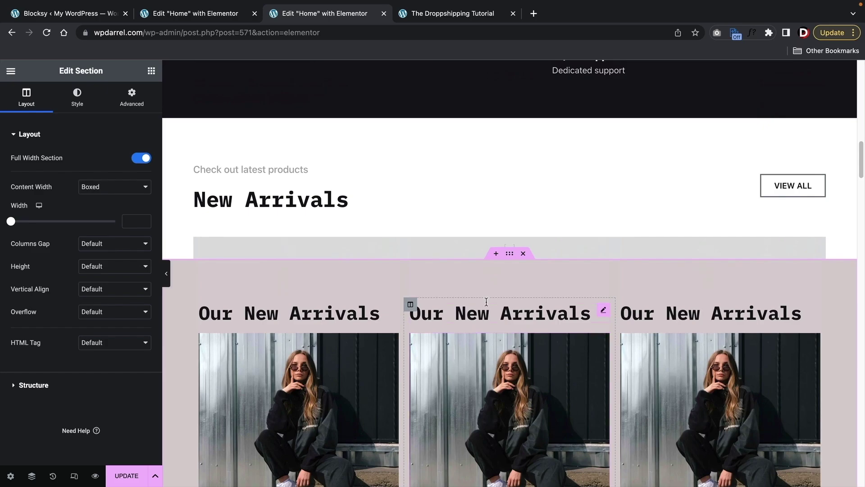
- Add a section above Our New Arrivals and insert the Our Clients block from the template library
click(494, 253)
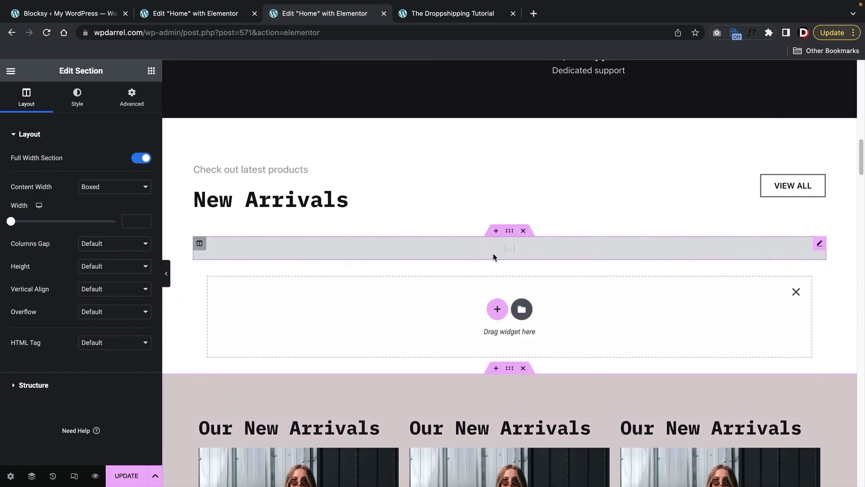
click(522, 311)
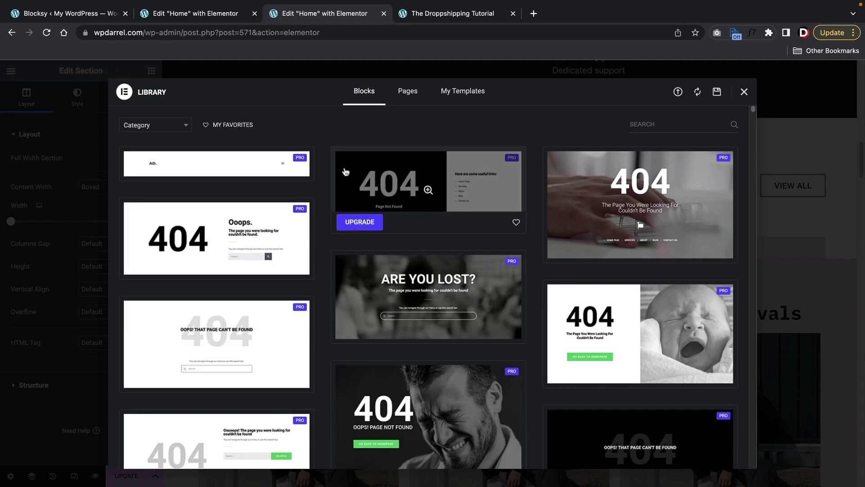
scroll(433, 189, down, 10)
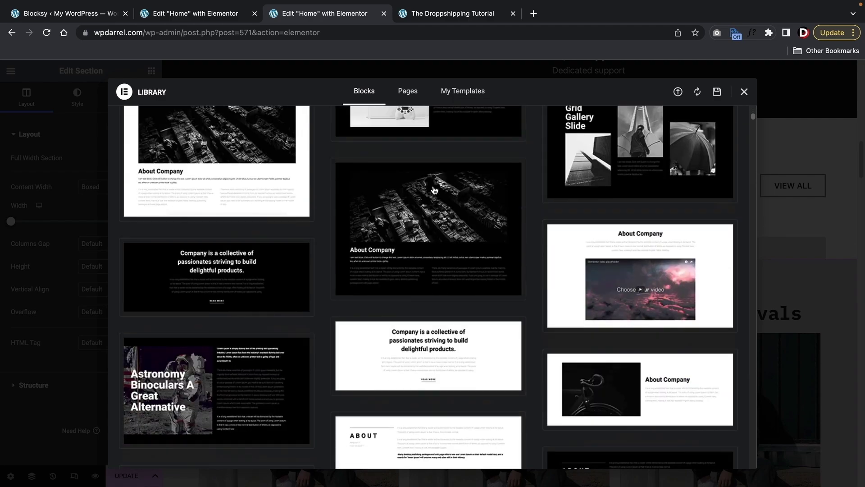
scroll(349, 351, down, 4)
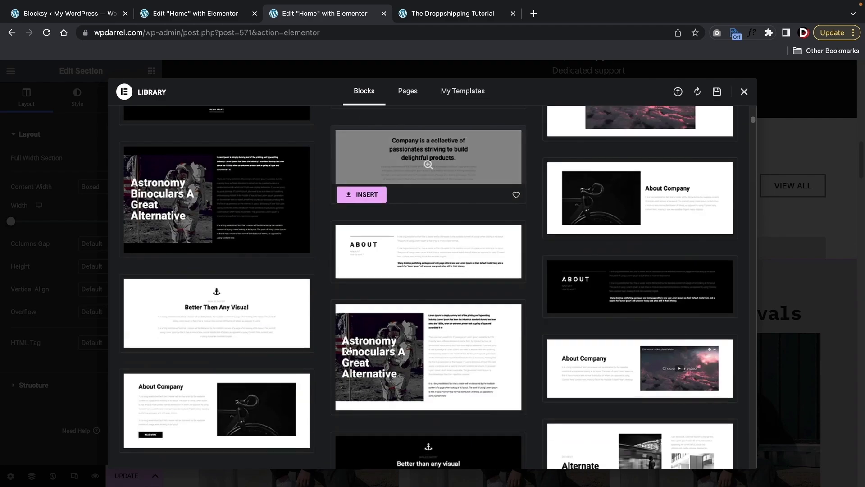
scroll(348, 350, down, 10)
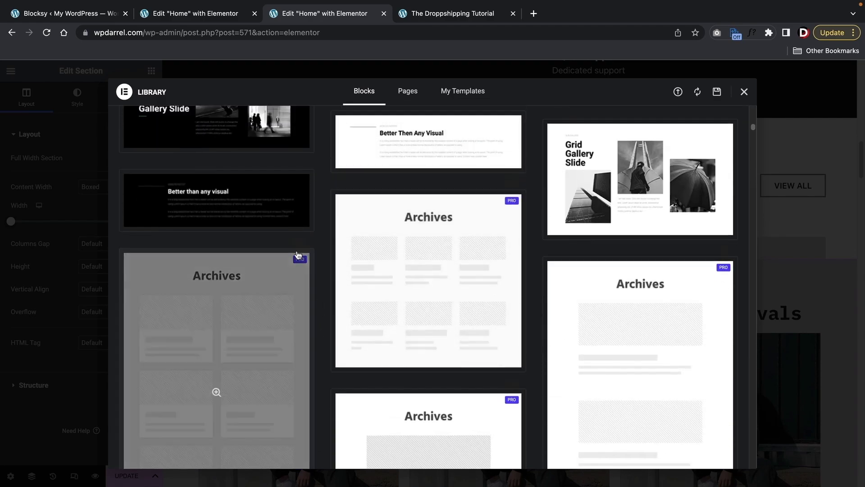
scroll(297, 252, down, 10)
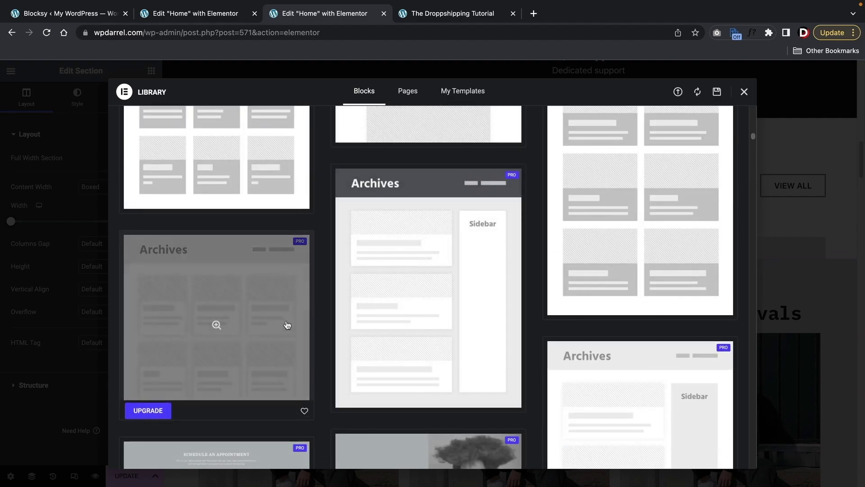
scroll(360, 299, down, 10)
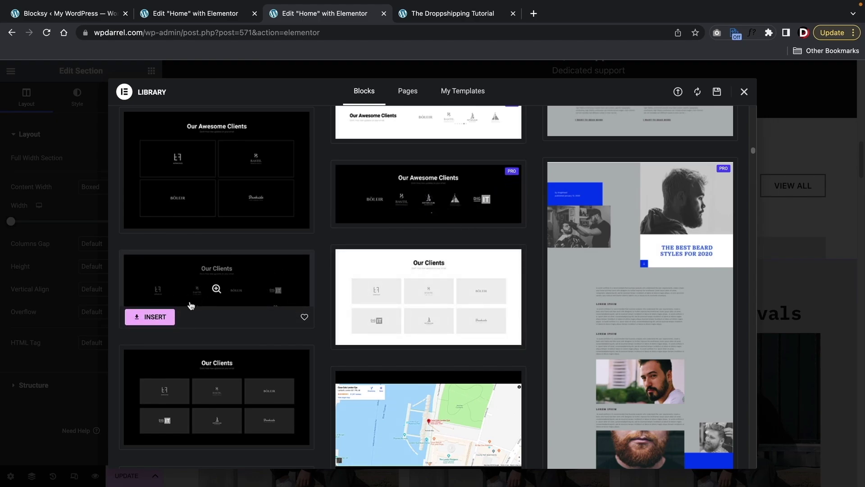
click(162, 318)
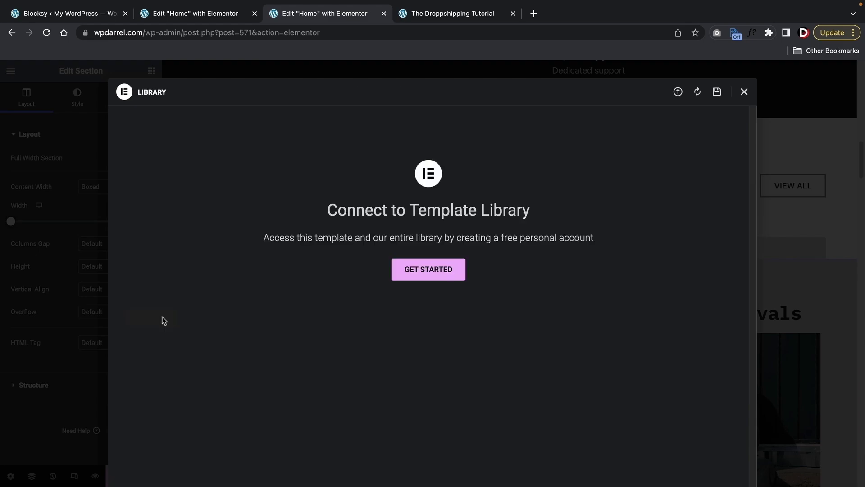
- Authorize the site's connection to Elementor's Template Library on my.elementor.com
click(421, 270)
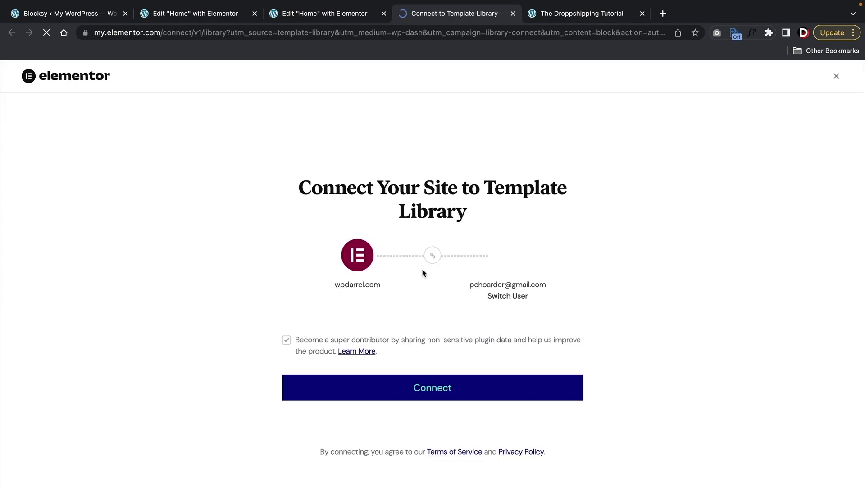
click(473, 390)
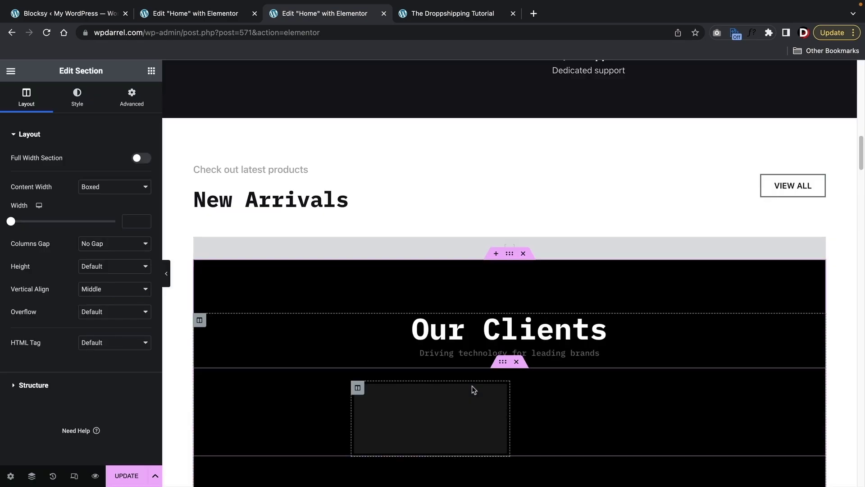
- Make the Our Clients section full width and drag a Heading widget into it
scroll(491, 373, down, 2)
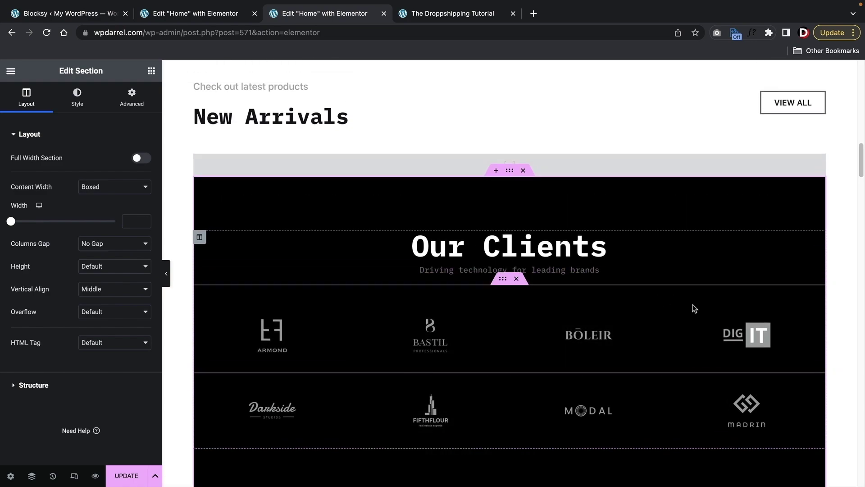
click(142, 158)
click(84, 96)
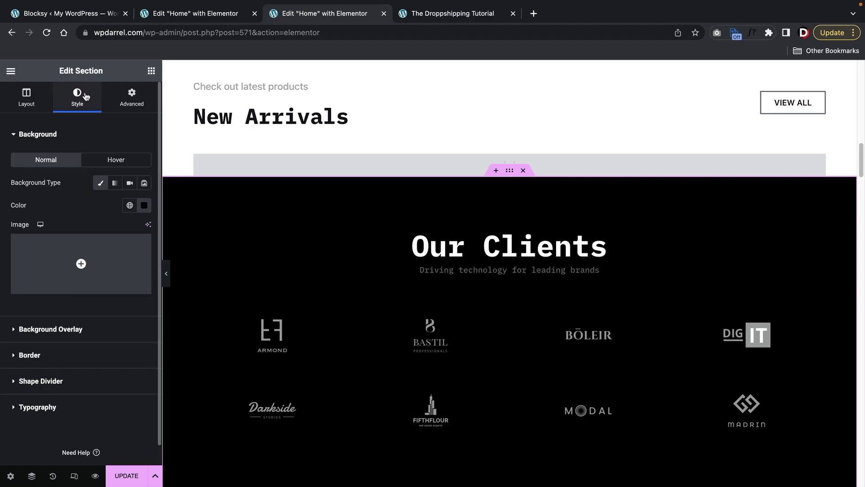
click(151, 71)
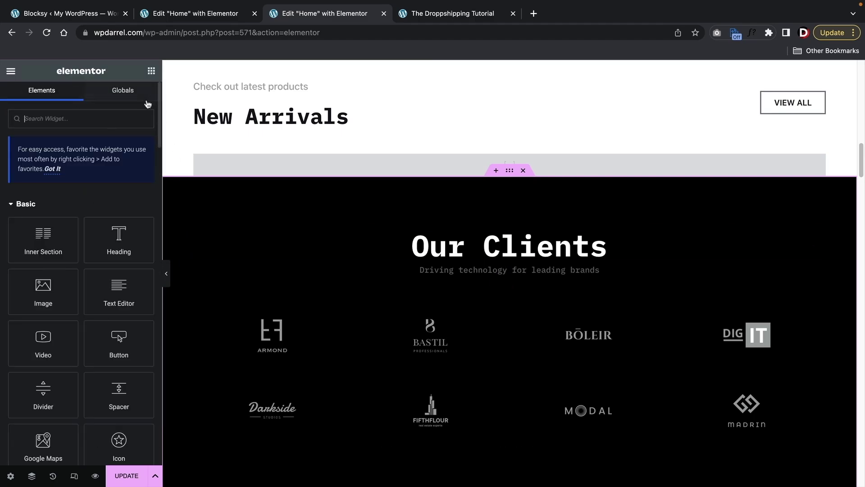
drag(118, 239, 274, 317)
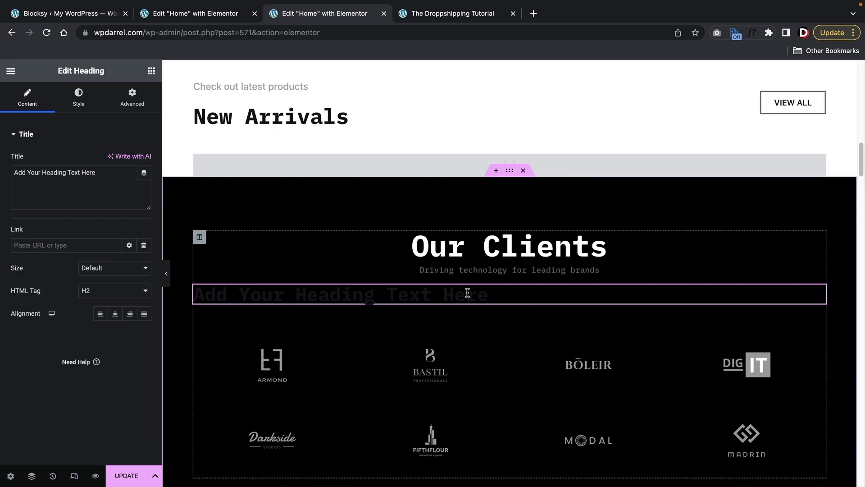
- Delete the Our Clients, empty grey and Our New Arrivals sections
click(523, 170)
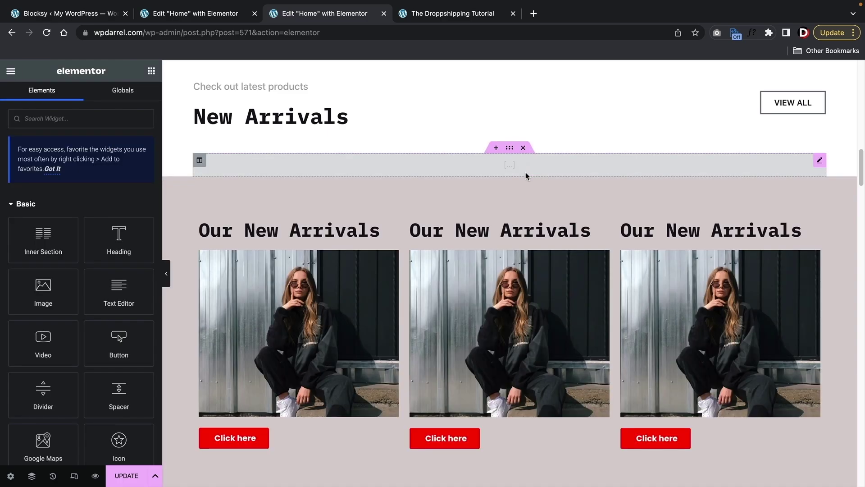
click(523, 148)
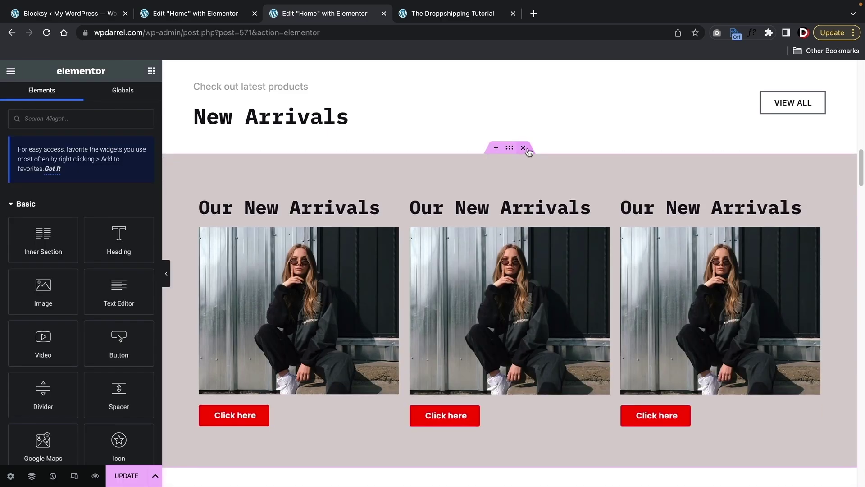
click(523, 147)
scroll(503, 216, down, 8)
scroll(501, 217, up, 10)
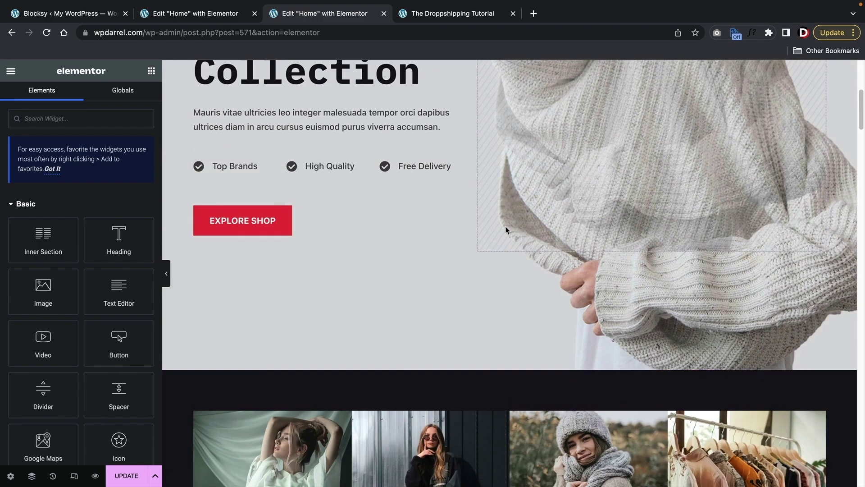
scroll(353, 256, down, 1)
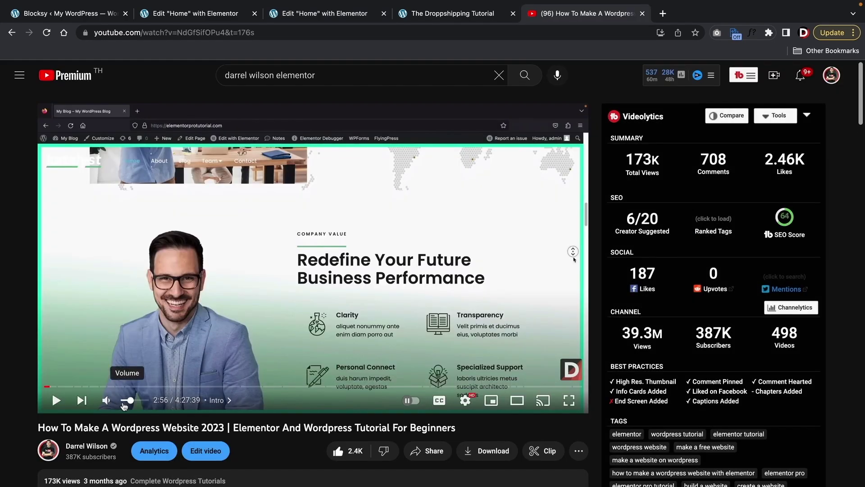
- Play and pause the WordPress tutorial video, then close its YouTube tab
click(156, 302)
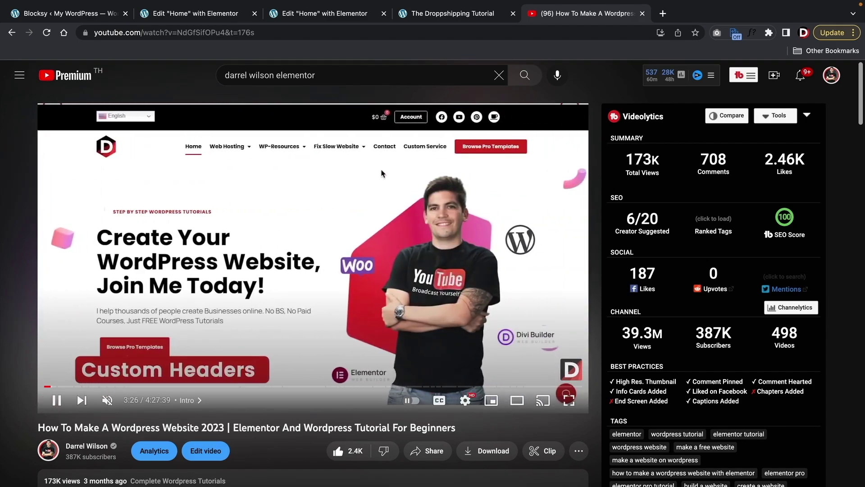
click(381, 174)
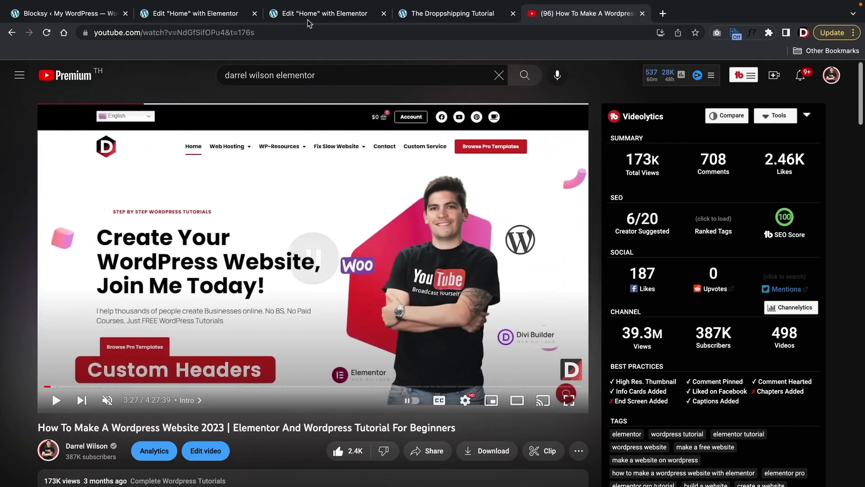
click(641, 14)
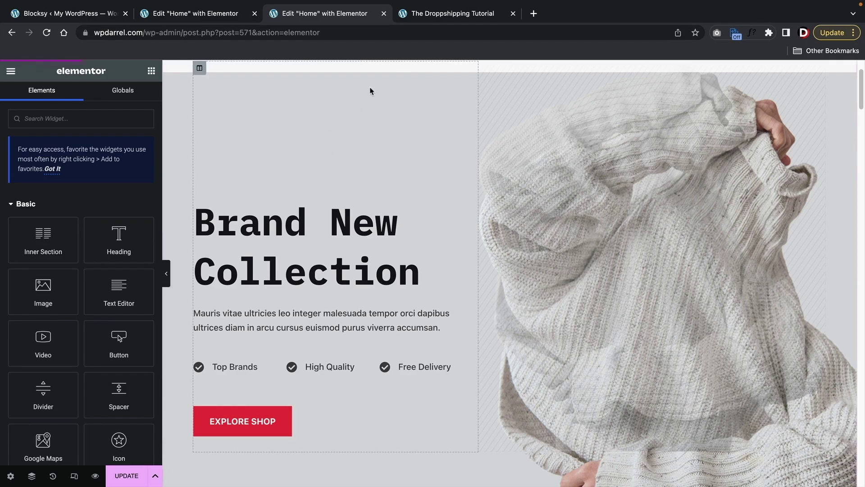
- Check the Free Delivery label on the reference dropshipping site, then return to the Home editor
click(451, 14)
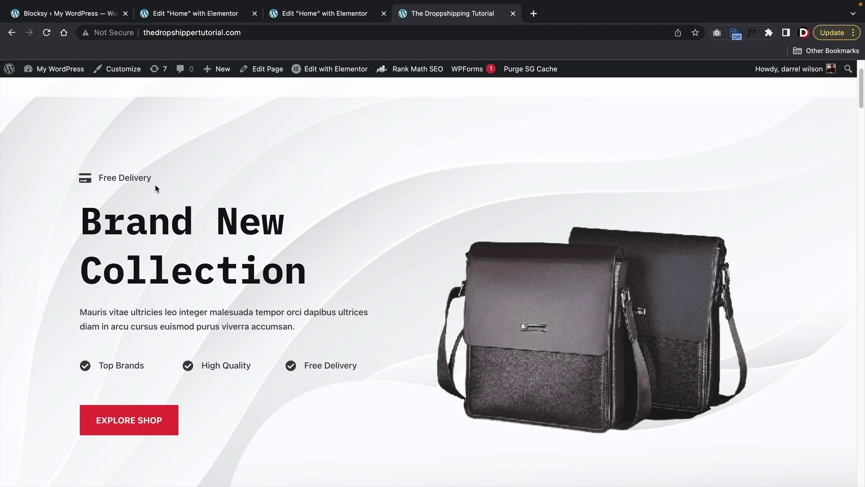
drag(155, 184, 50, 180)
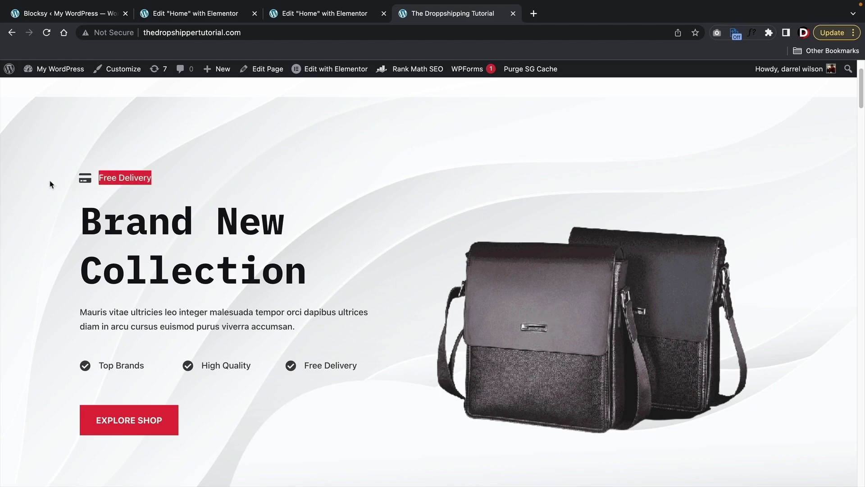
click(305, 15)
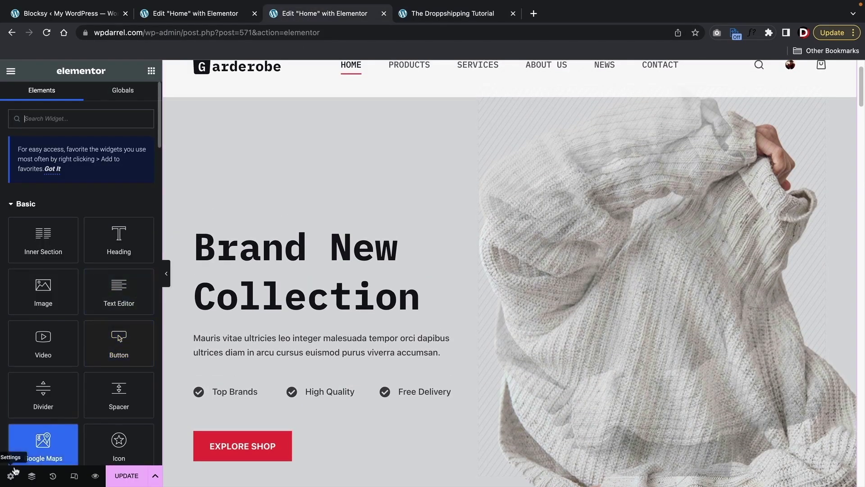
- Select the hero section in Navigator and show its background style settings
click(32, 476)
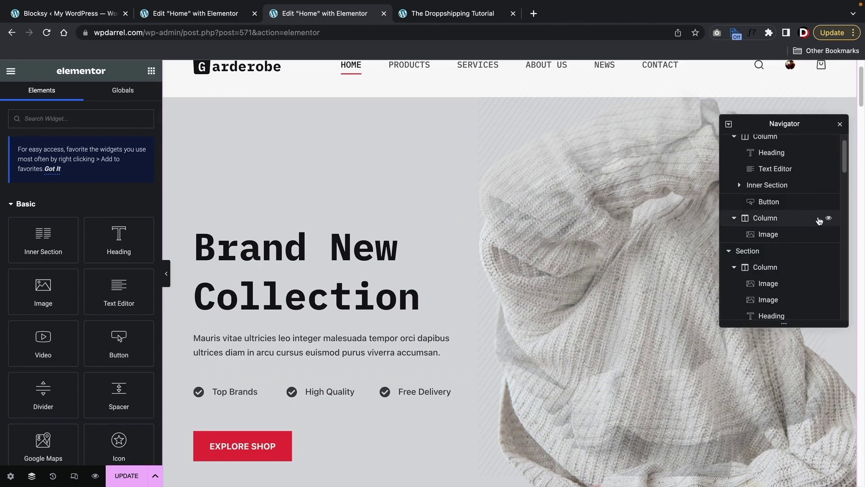
scroll(791, 227, up, 1)
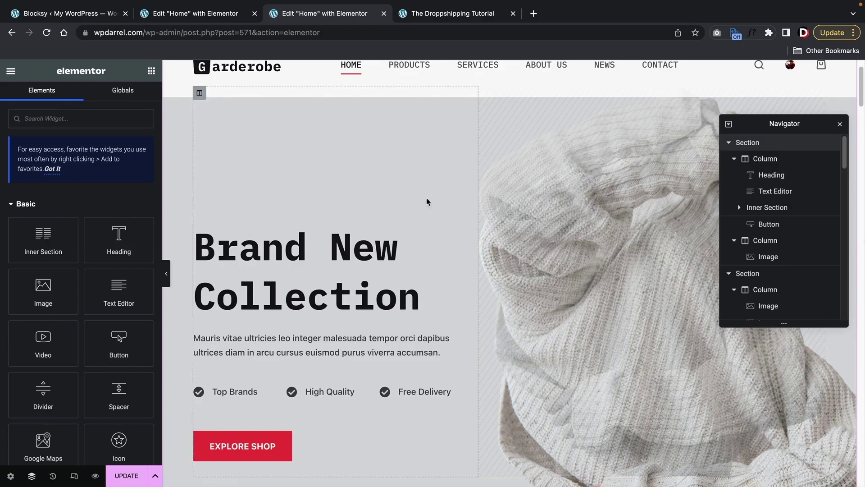
click(743, 144)
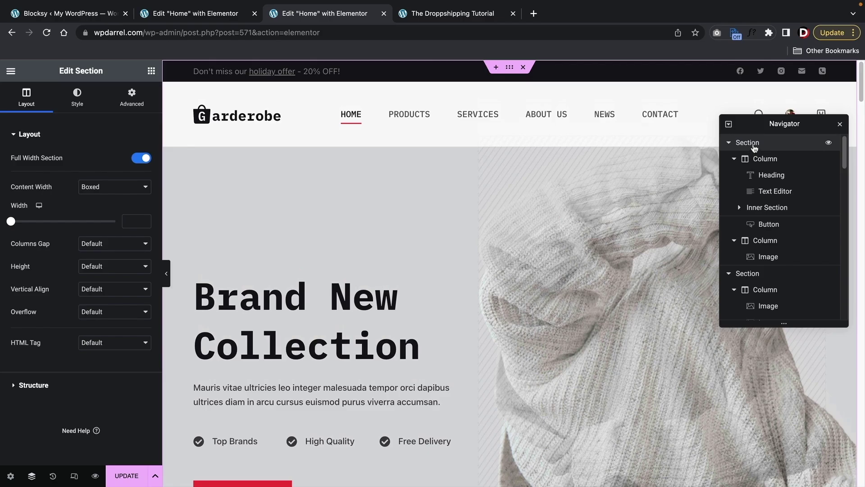
click(77, 100)
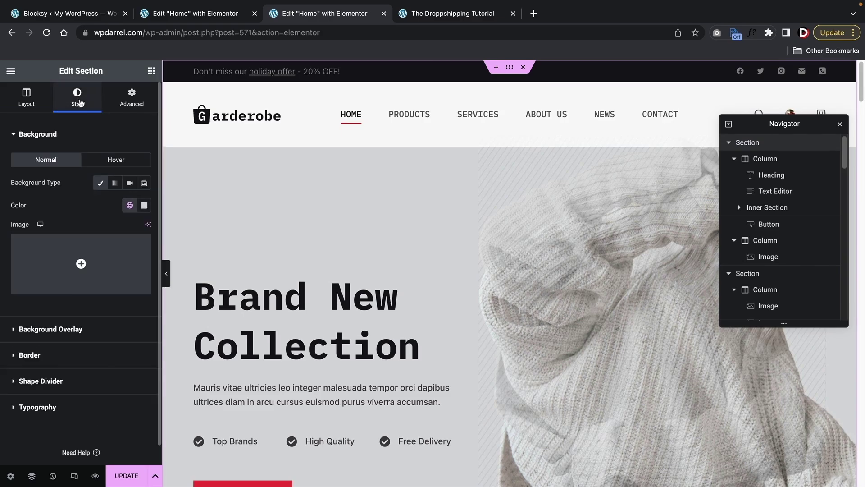
- Upload bg.png and set it as the hero section's background image
click(82, 264)
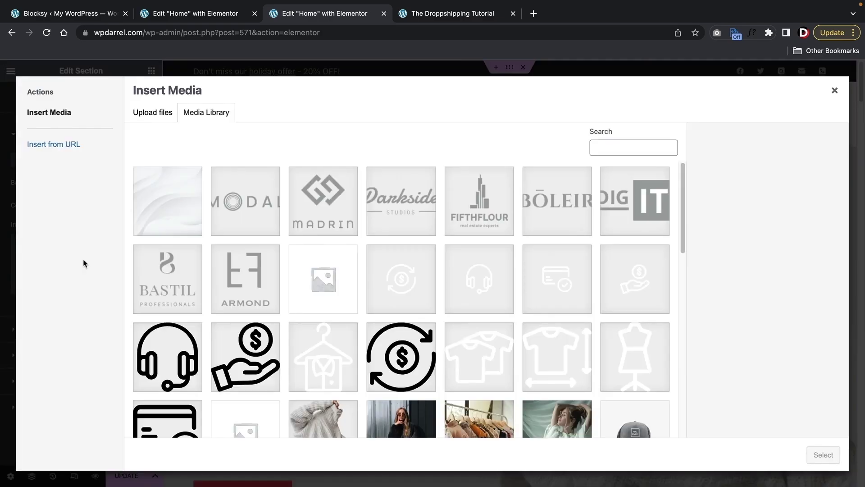
click(166, 114)
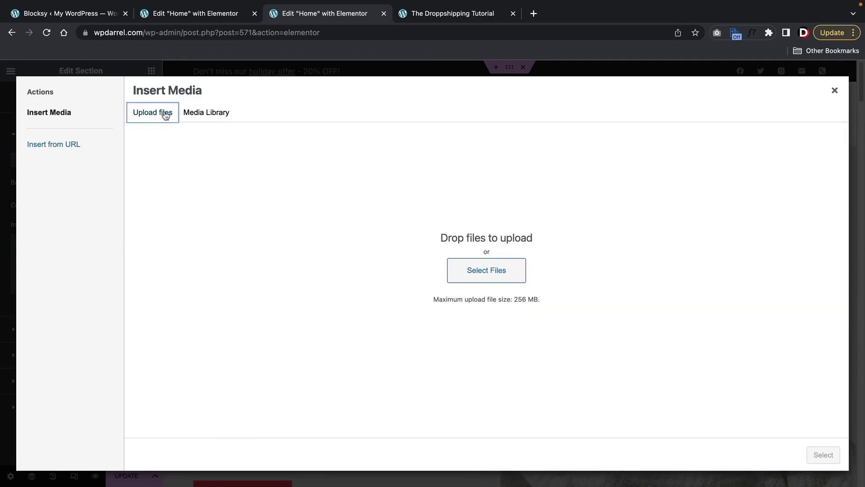
click(497, 273)
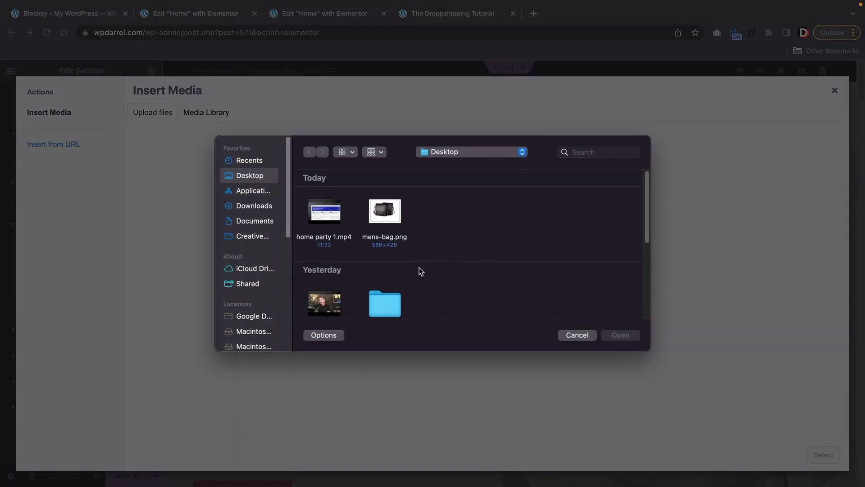
scroll(457, 285, down, 5)
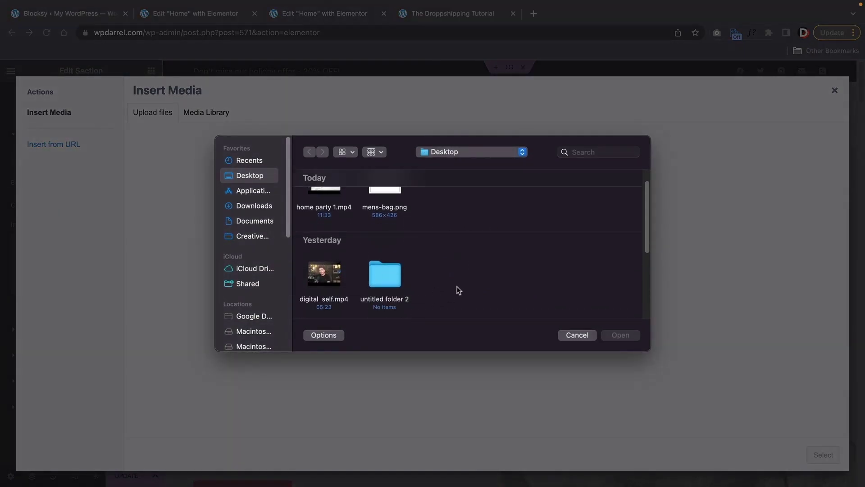
scroll(452, 277, down, 2)
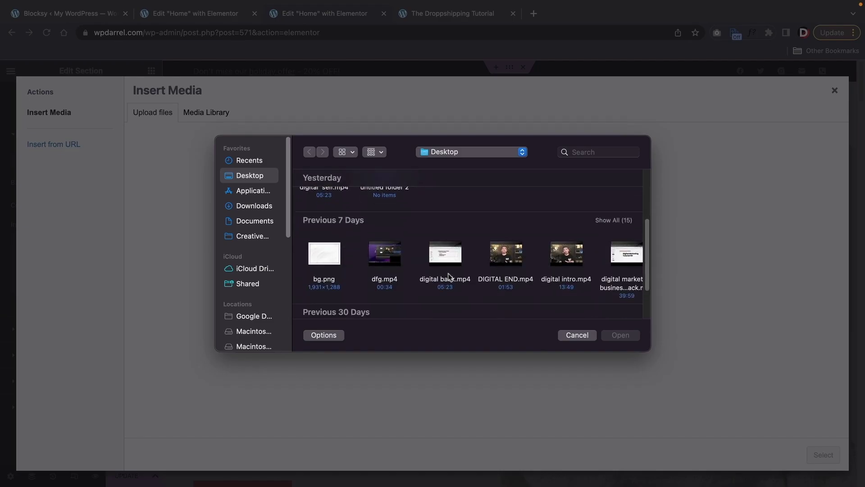
click(331, 249)
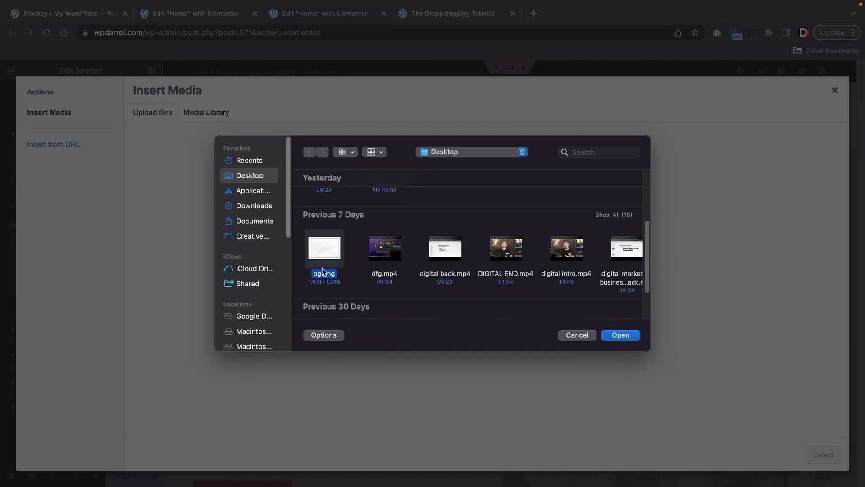
click(635, 338)
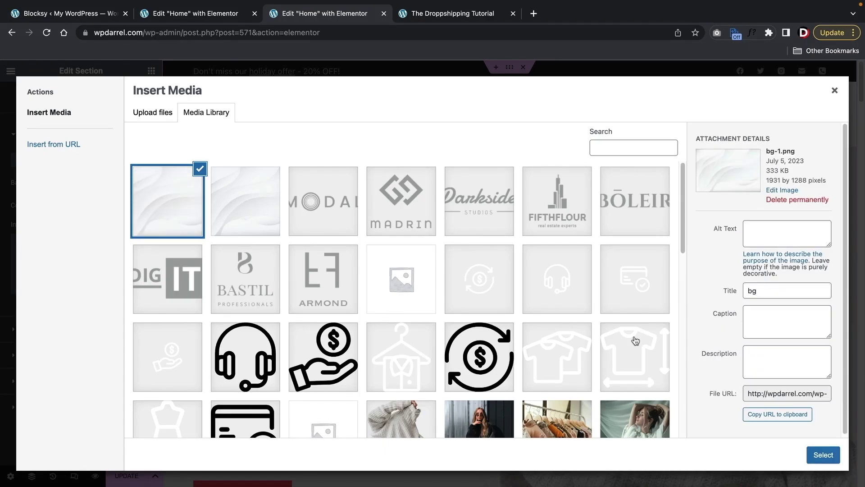
click(823, 454)
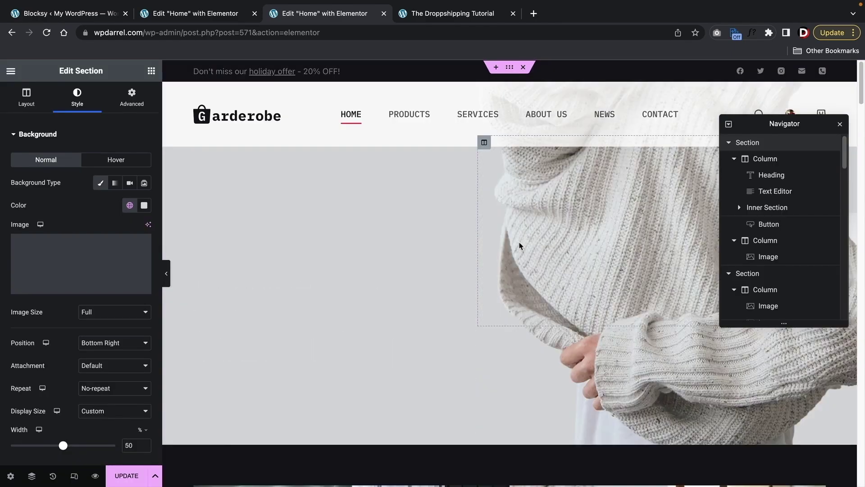
- Preview the page with the sidebar hidden to check the new background
scroll(269, 252, down, 5)
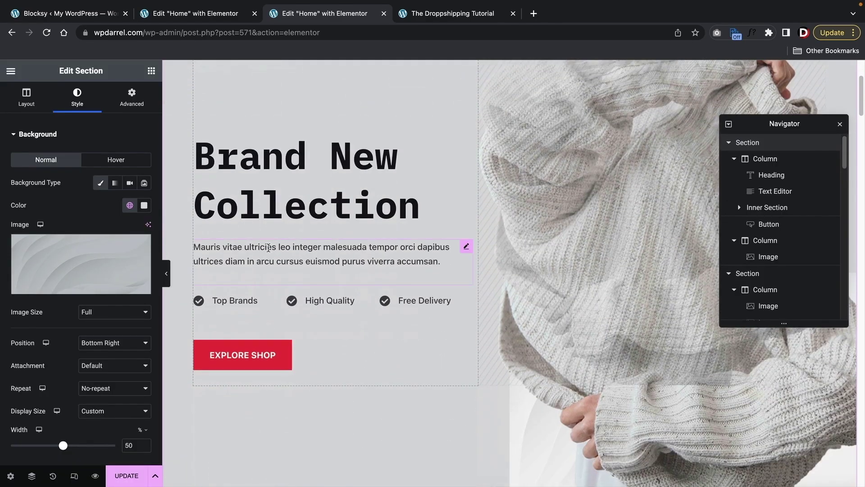
scroll(281, 248, up, 2)
scroll(330, 273, up, 1)
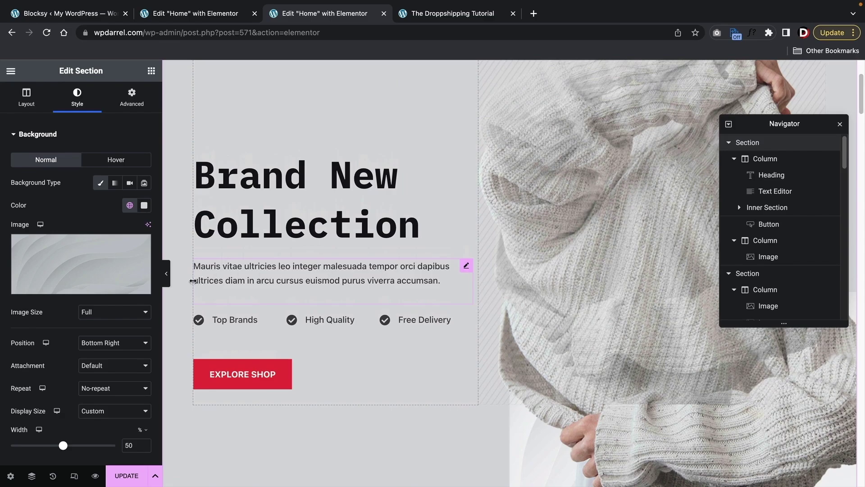
click(166, 273)
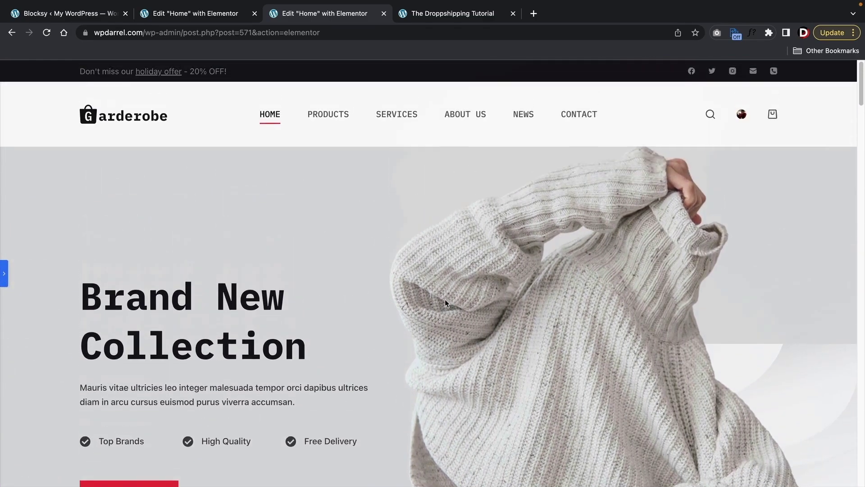
scroll(63, 272, down, 1)
scroll(657, 354, down, 2)
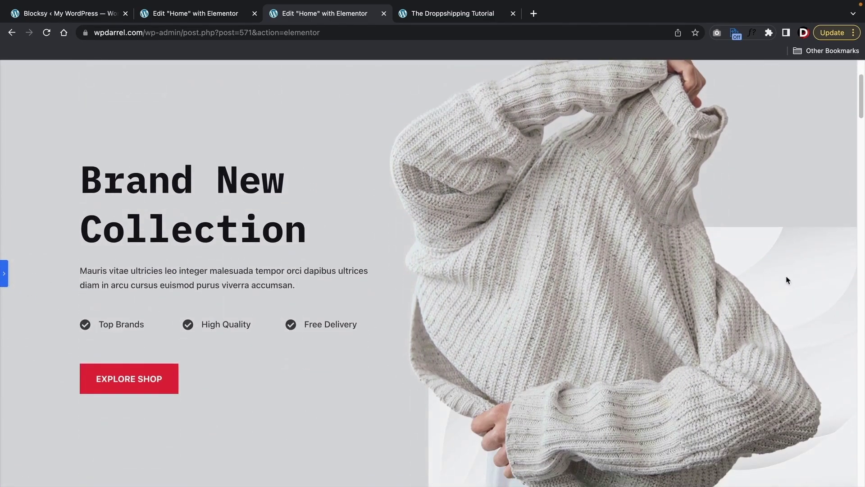
click(4, 274)
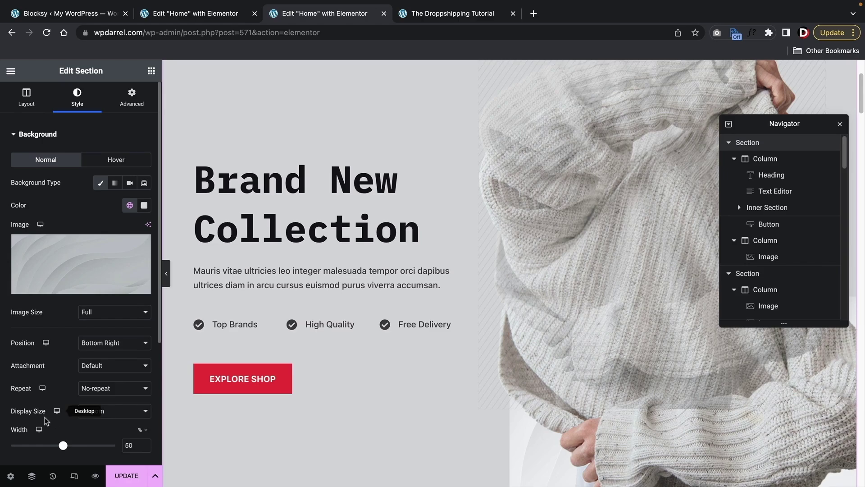
- Set the hero background image's Display Size to Cover
click(95, 416)
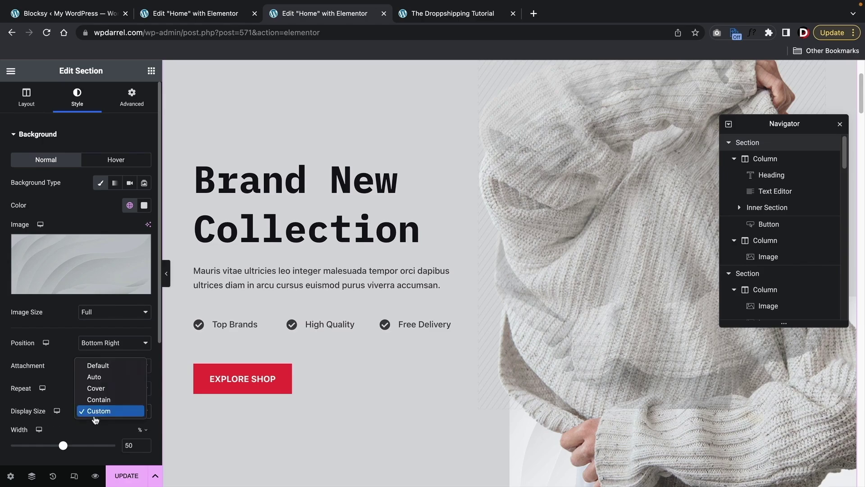
click(103, 391)
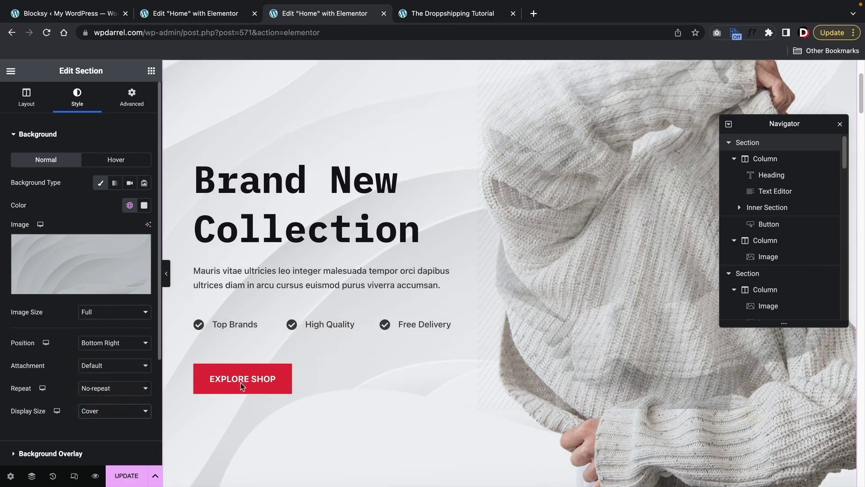
scroll(309, 380, up, 2)
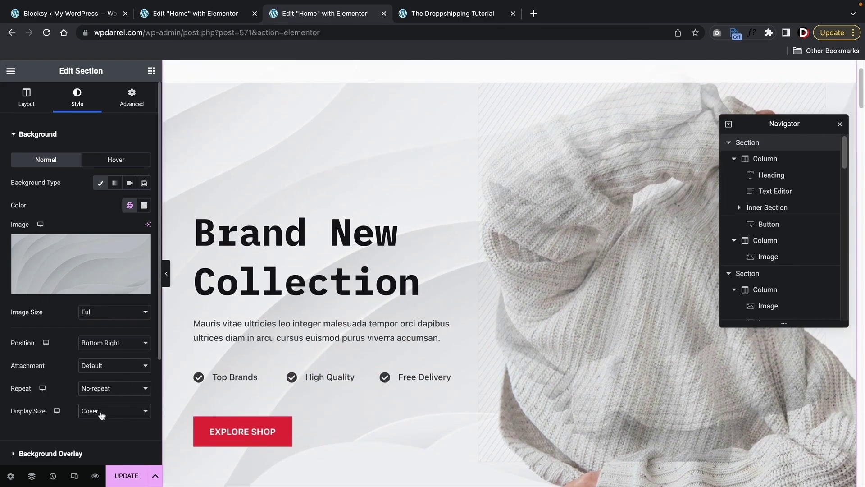
scroll(356, 319, up, 2)
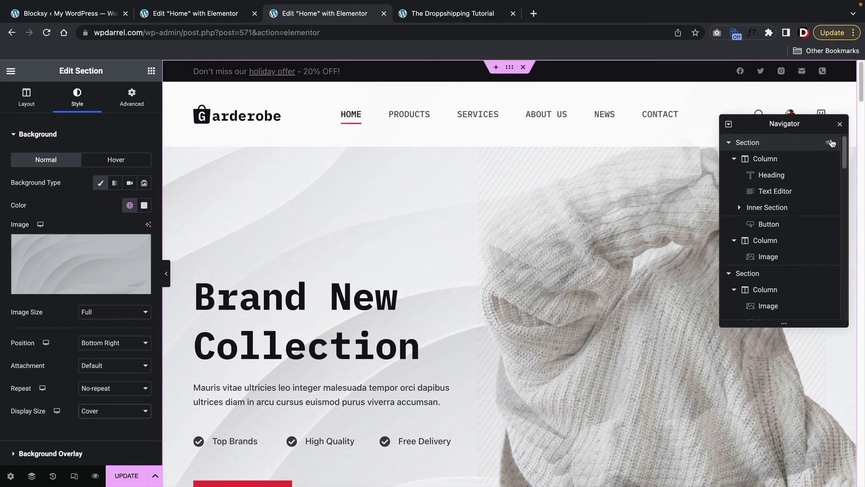
- Dock the Navigator on the right side, then close it
drag(822, 125, 853, 68)
scroll(498, 273, down, 3)
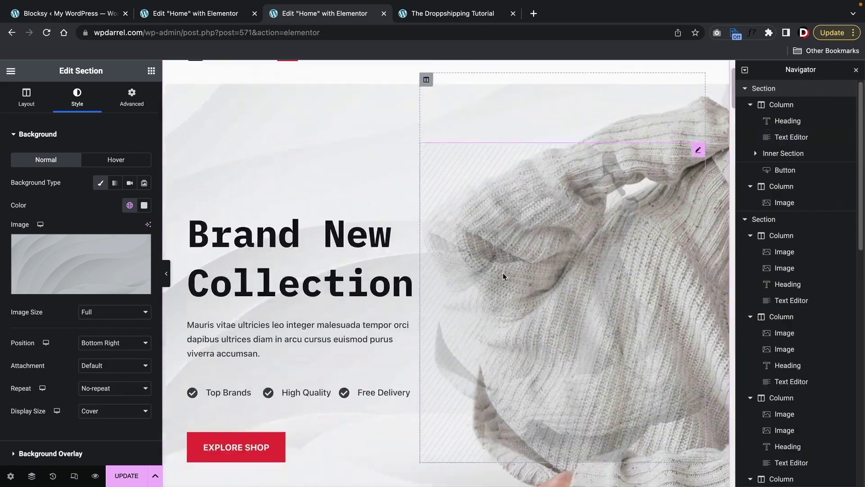
scroll(247, 435, down, 2)
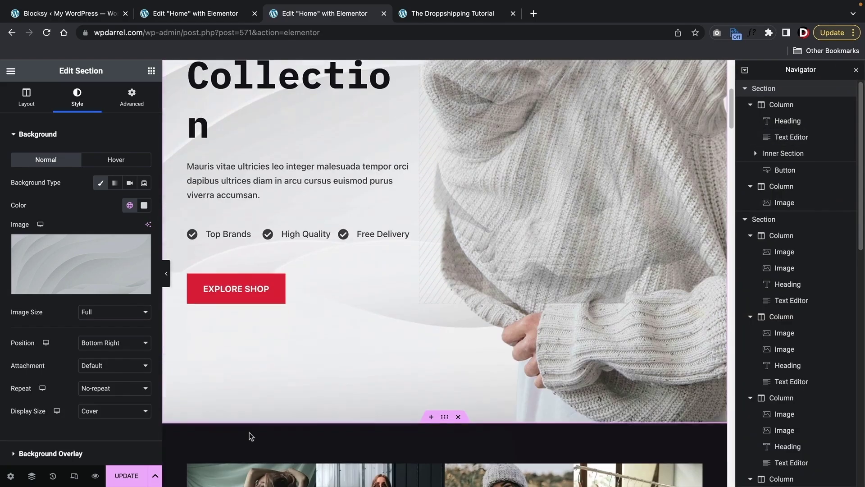
scroll(255, 422, up, 4)
scroll(255, 422, up, 3)
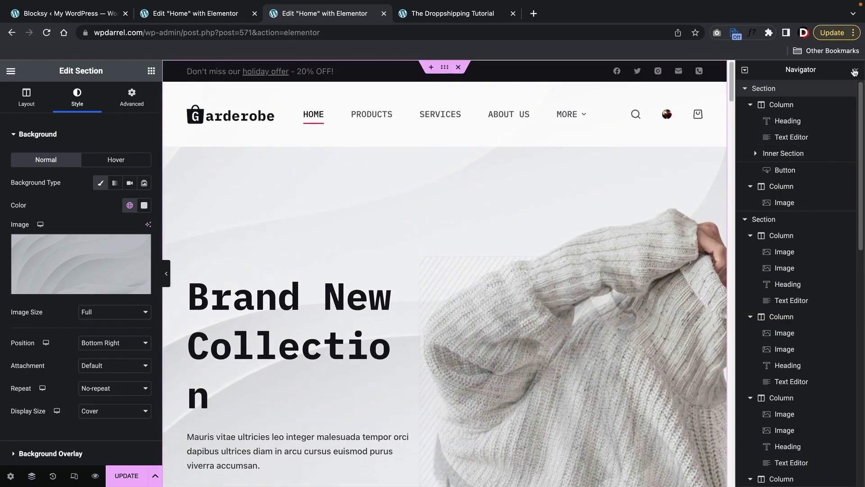
click(855, 70)
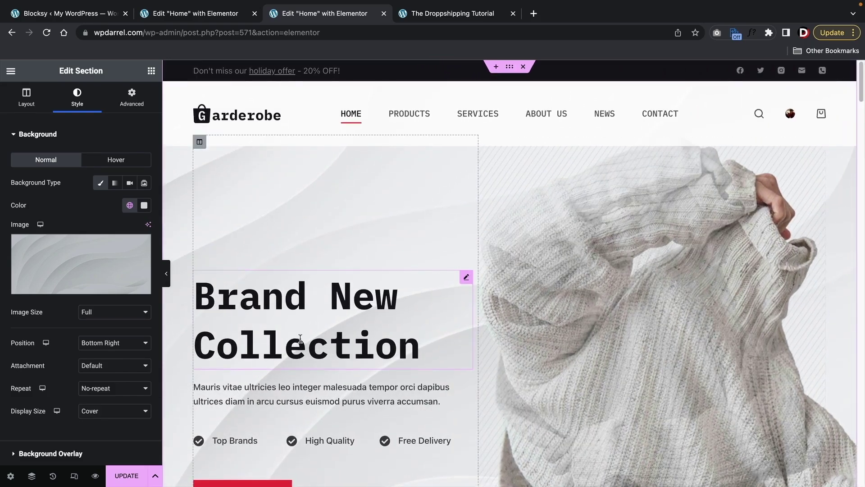
scroll(464, 275, down, 1)
- Compare Contain against Cover for display size, settle on Cover and preview full width
click(103, 412)
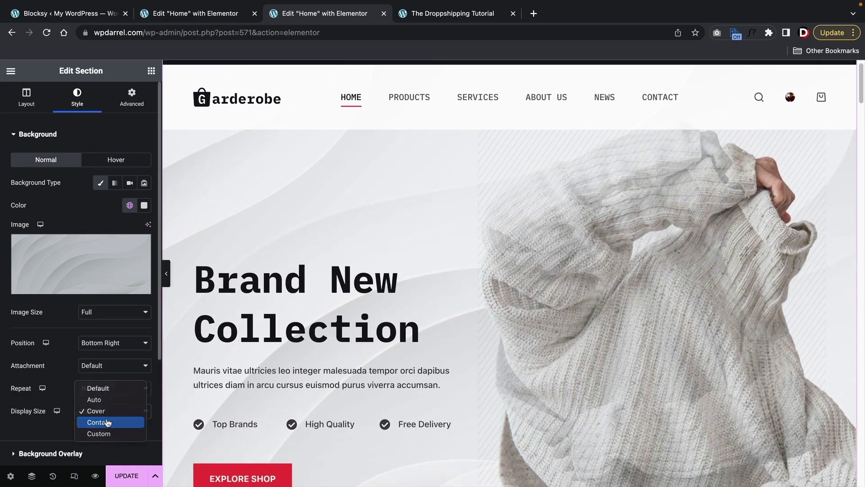
click(107, 422)
scroll(381, 363, down, 4)
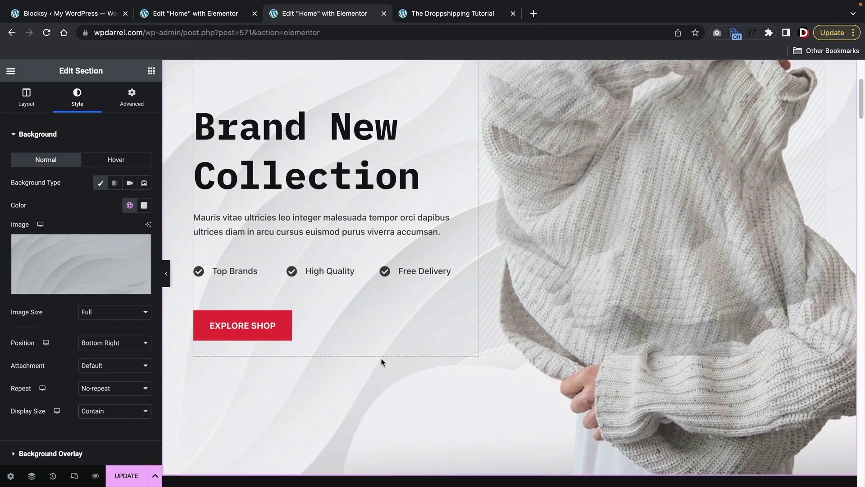
scroll(381, 362, down, 2)
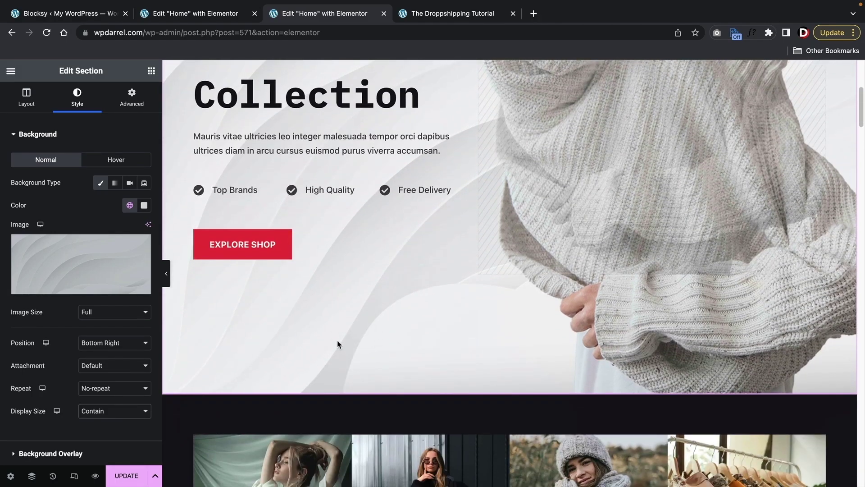
click(125, 419)
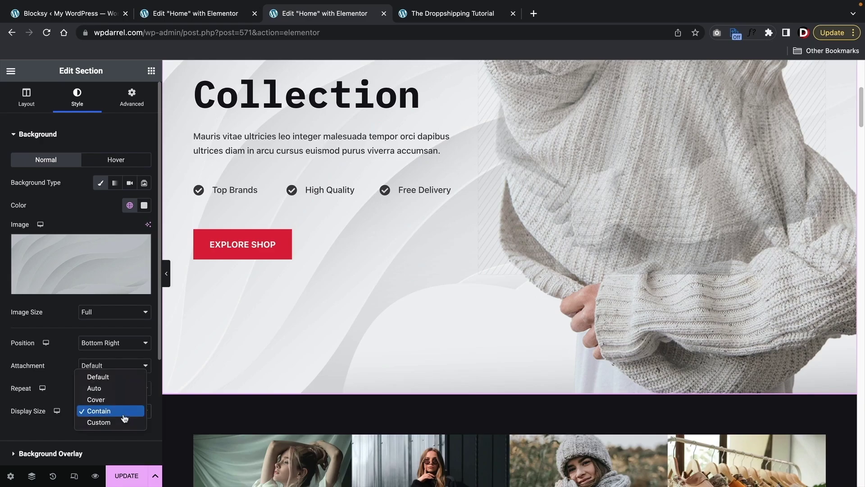
click(125, 399)
scroll(287, 345, up, 4)
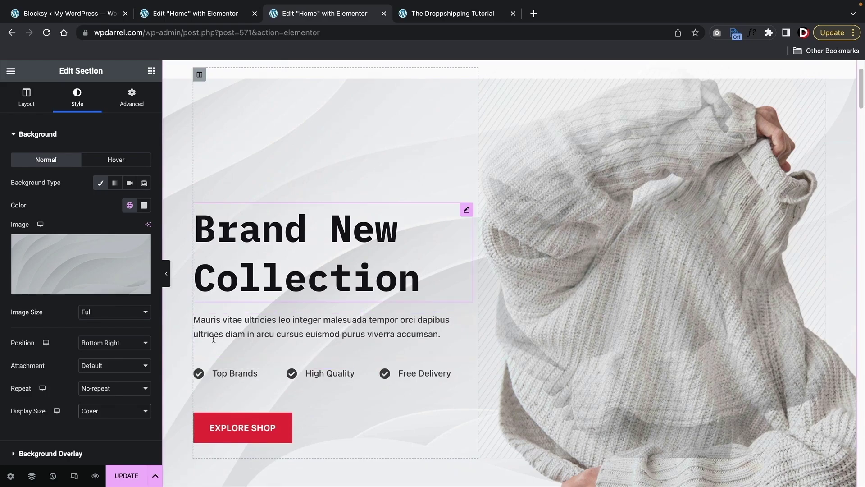
scroll(471, 204, up, 2)
click(167, 273)
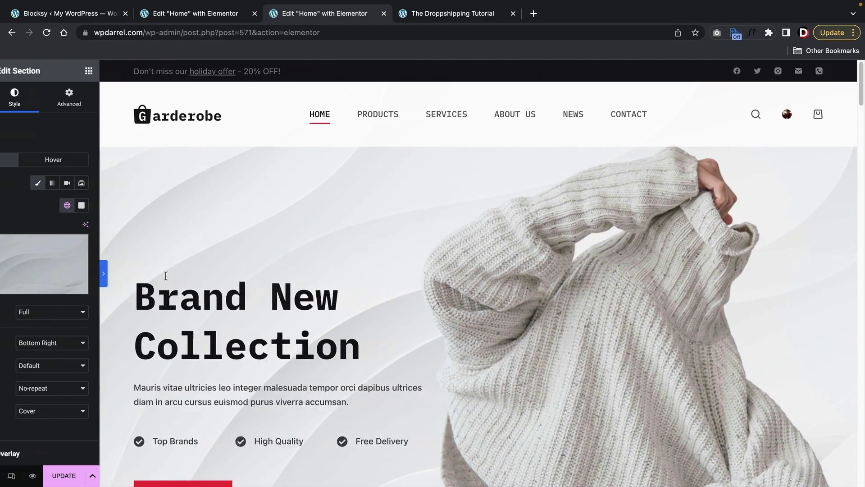
scroll(135, 286, down, 3)
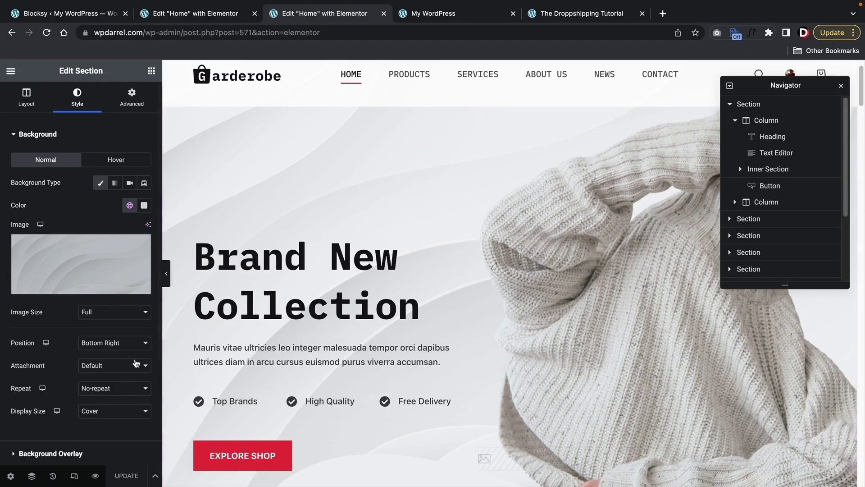
scroll(93, 333, down, 3)
- Delete the sweater photo from the hero's Background Overlay image
click(72, 311)
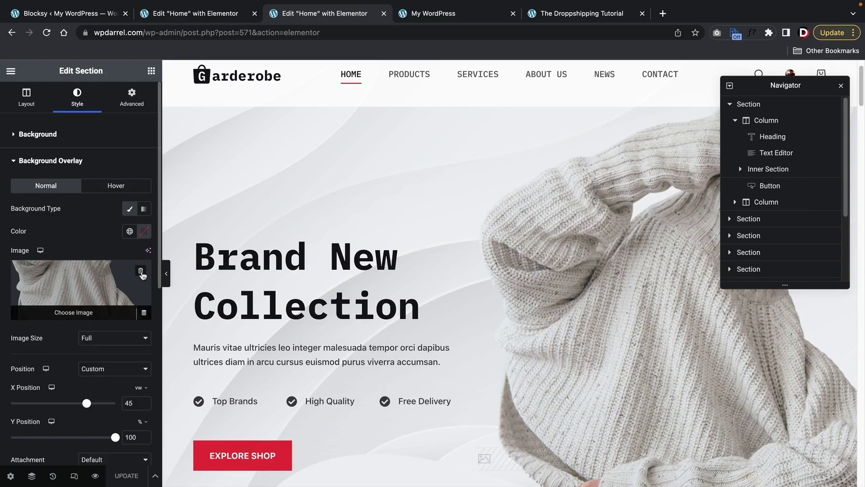
click(841, 87)
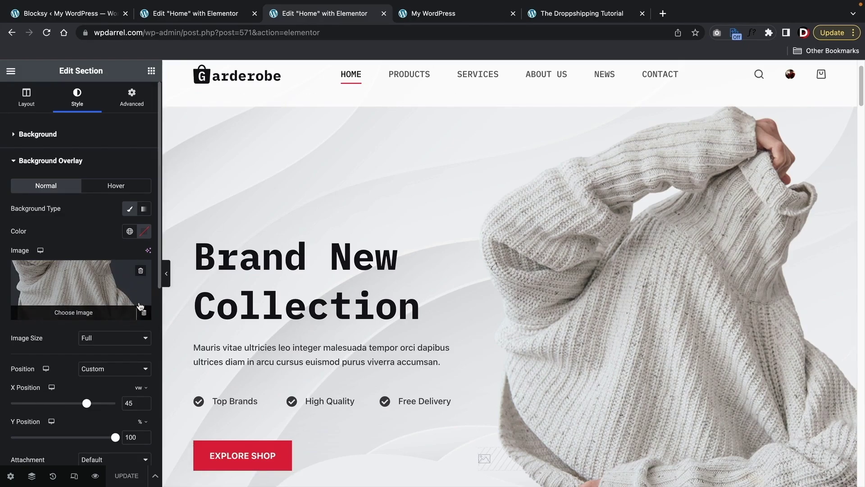
click(141, 272)
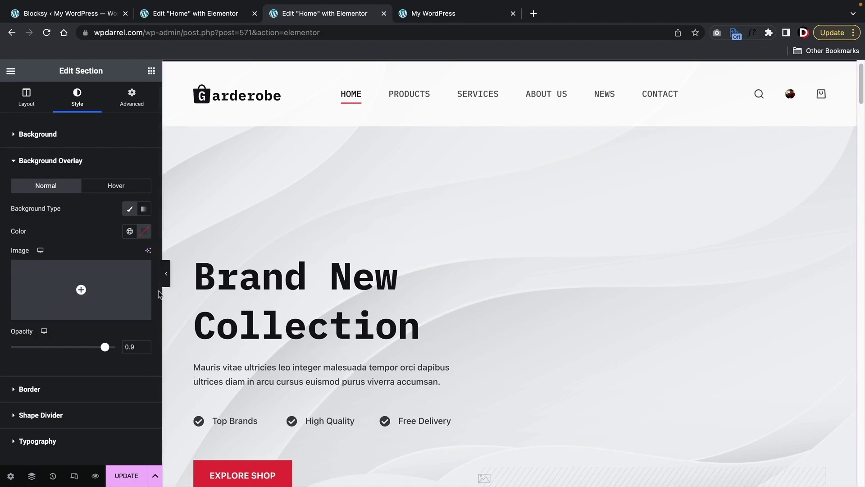
- Set mens-bag.png as the hero's background overlay image
click(81, 288)
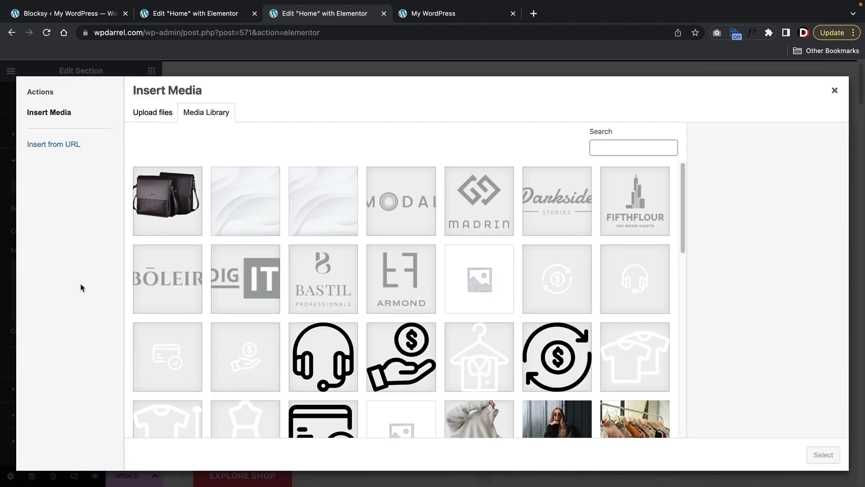
click(163, 212)
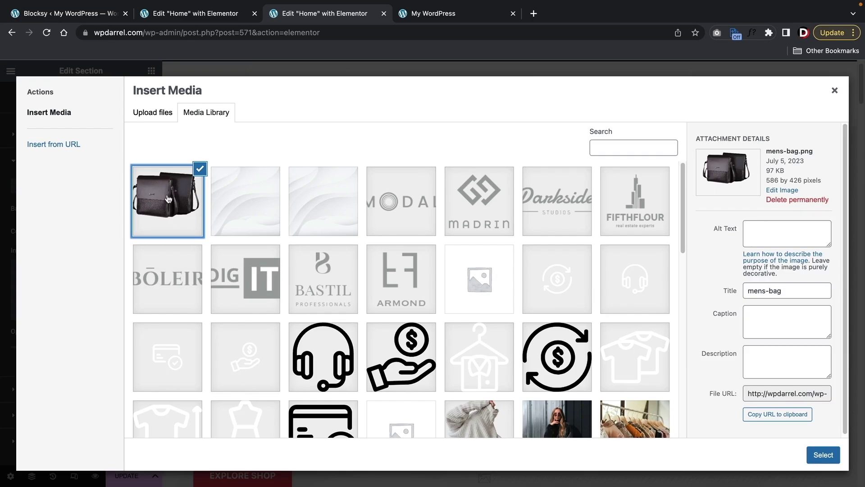
click(824, 456)
scroll(498, 333, down, 3)
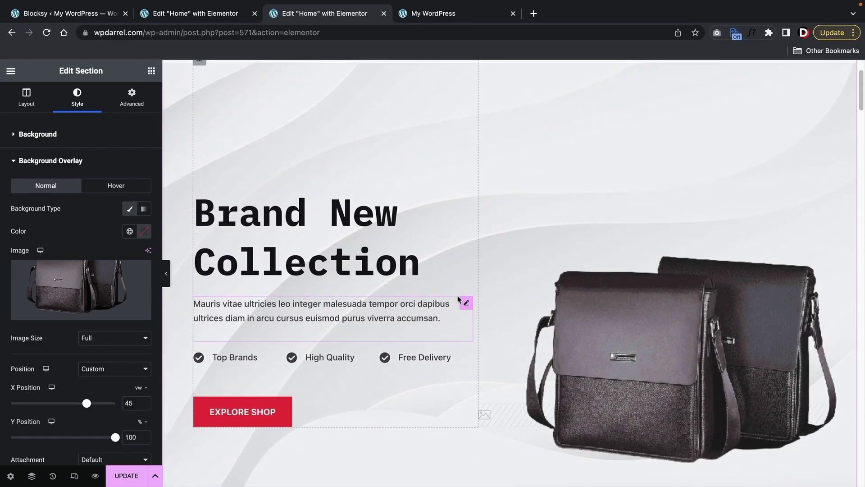
scroll(459, 300, up, 3)
scroll(421, 289, down, 2)
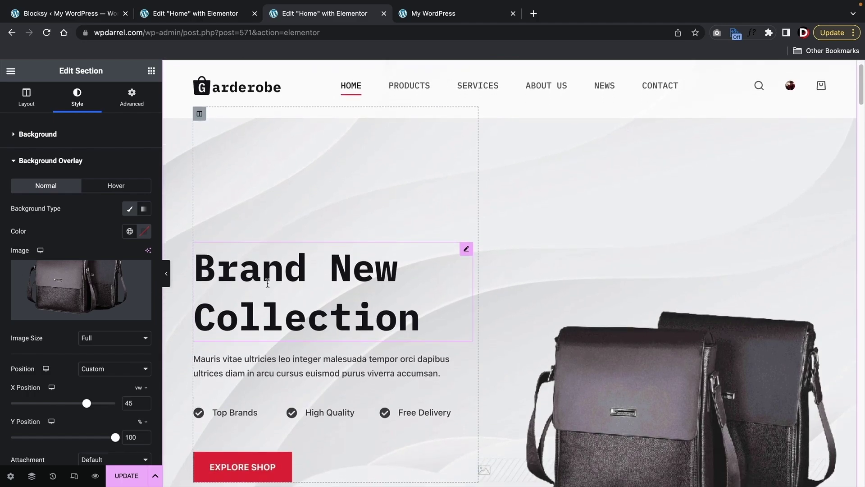
- Position the overlay bag image at Center Right and preview the page full width
click(111, 368)
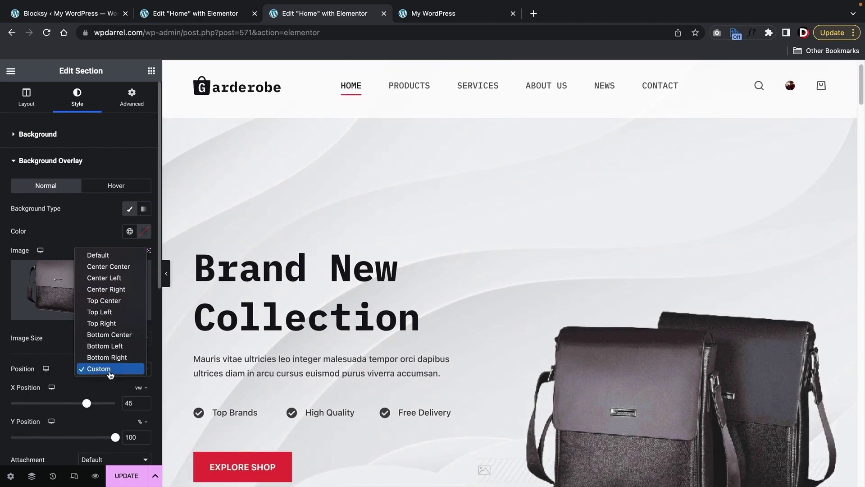
click(114, 269)
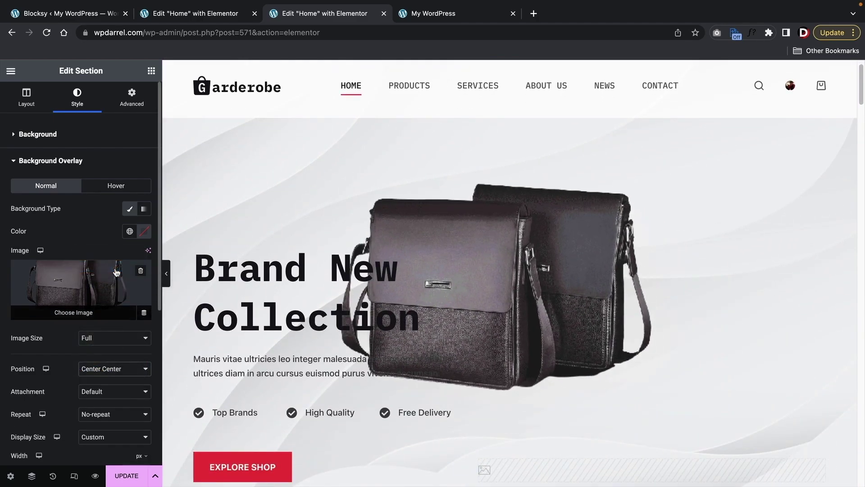
click(112, 368)
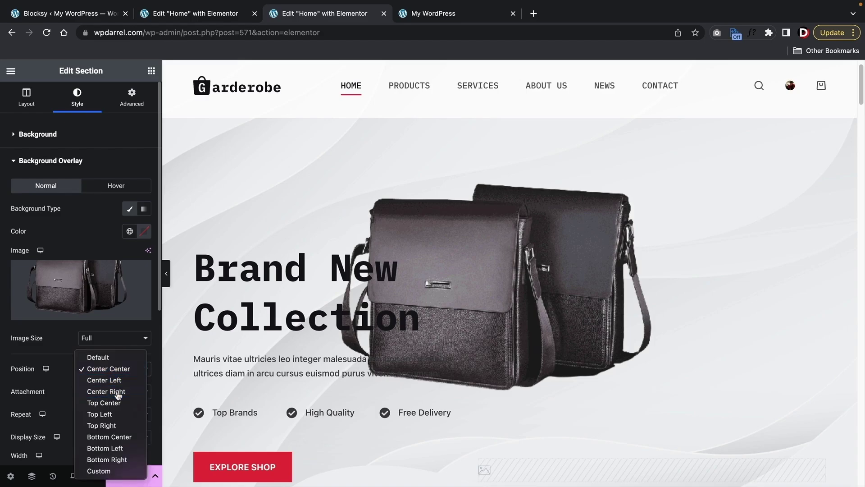
click(115, 391)
click(166, 273)
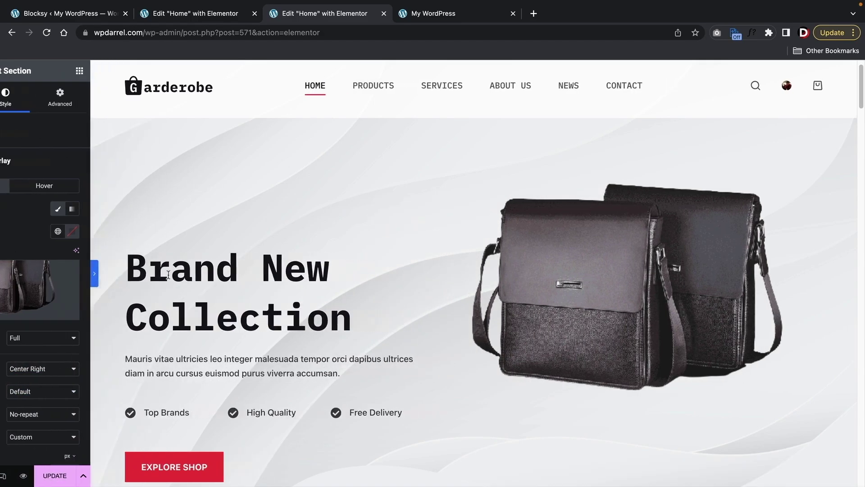
scroll(90, 273, down, 3)
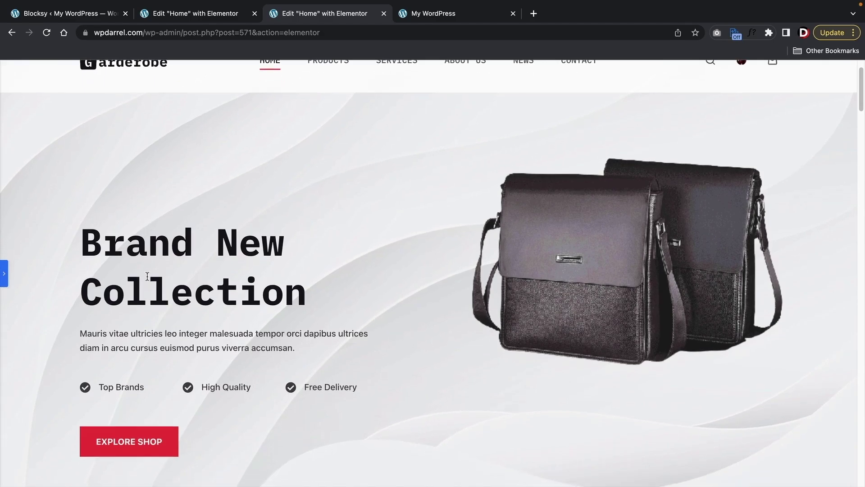
scroll(391, 288, up, 2)
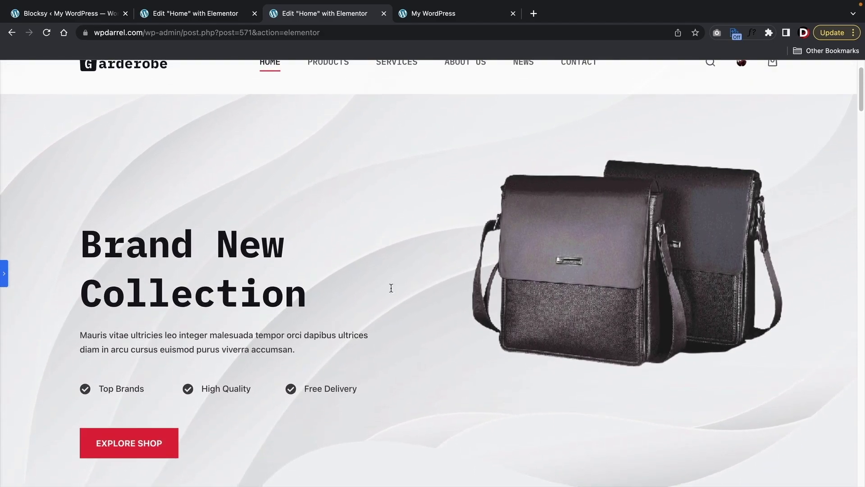
scroll(419, 338, up, 1)
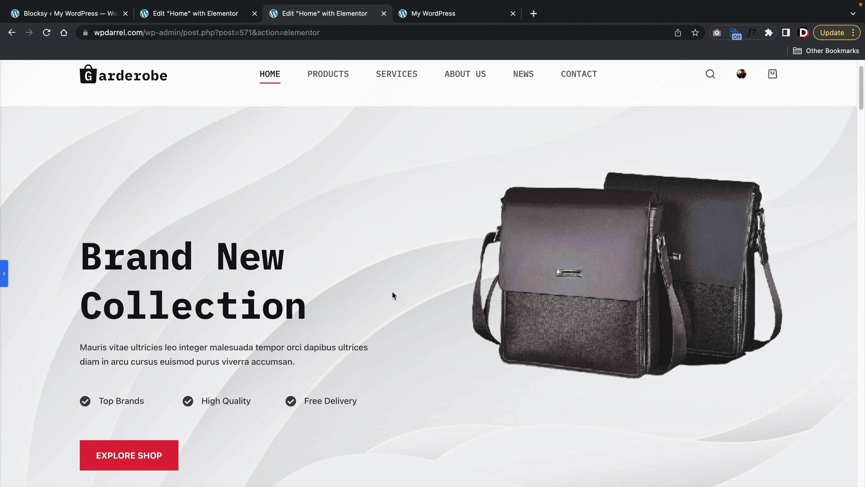
click(3, 274)
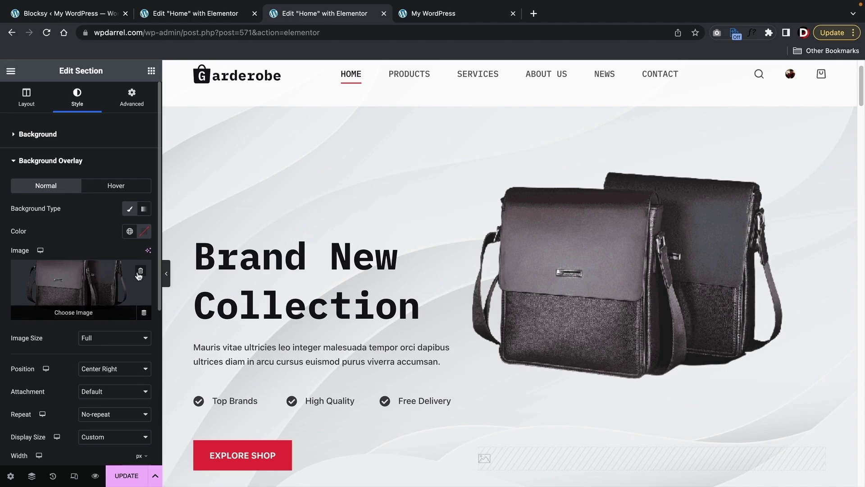
- Remove the bag overlay and add an Image widget showing mens-bag in the hero's right column
click(140, 273)
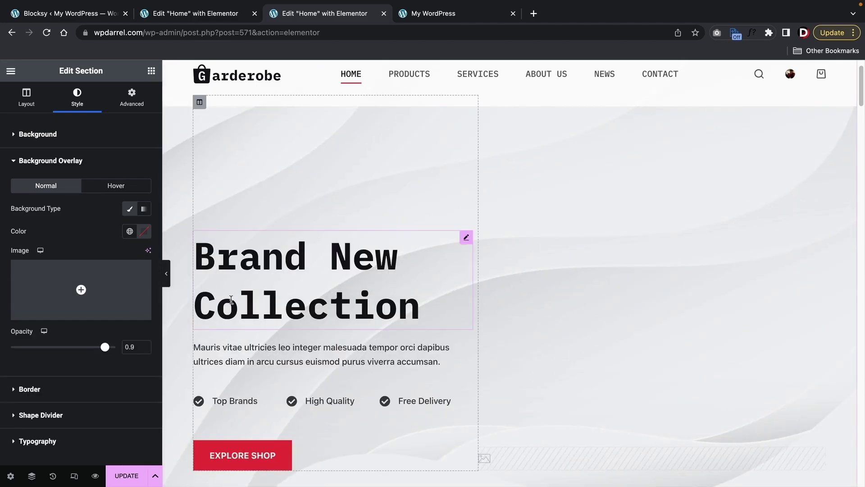
scroll(258, 306, down, 1)
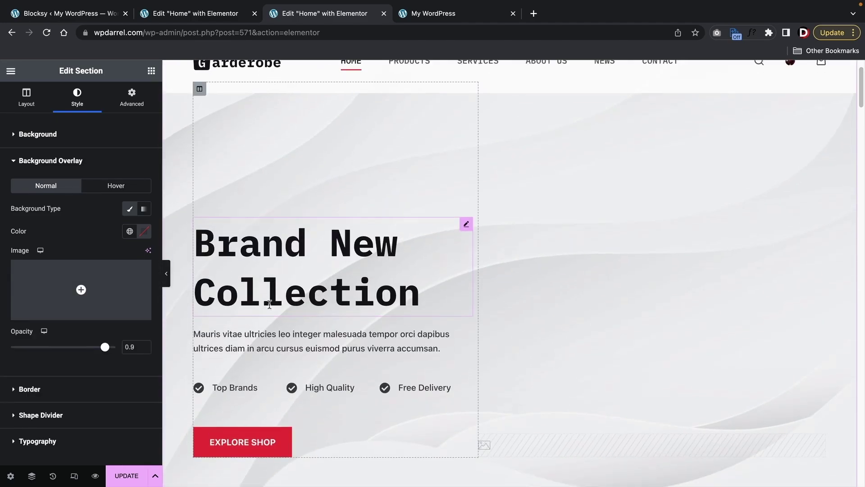
click(151, 71)
drag(43, 291, 595, 442)
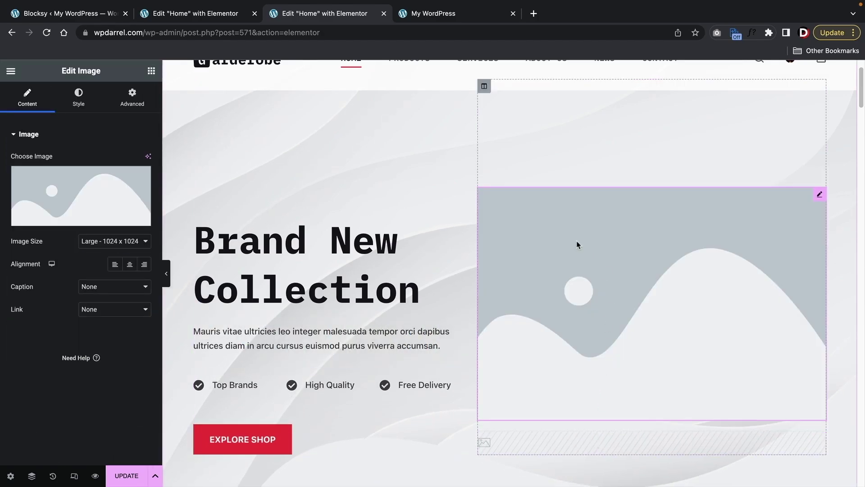
click(98, 197)
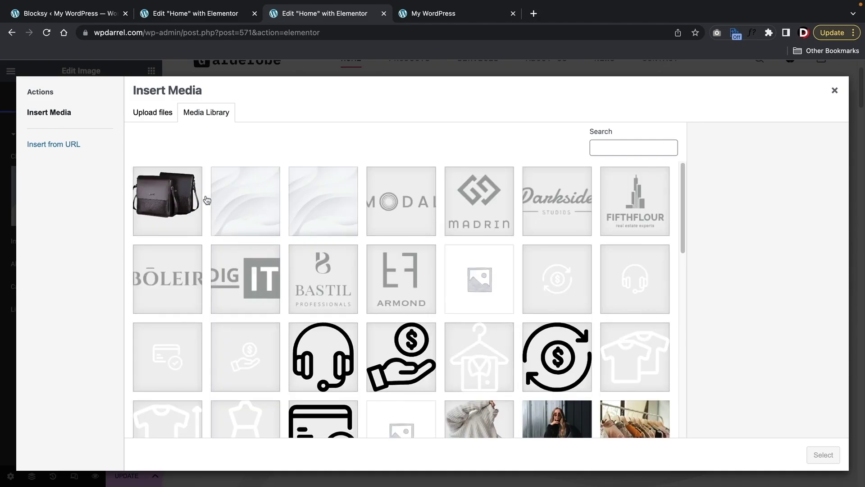
click(191, 197)
click(819, 455)
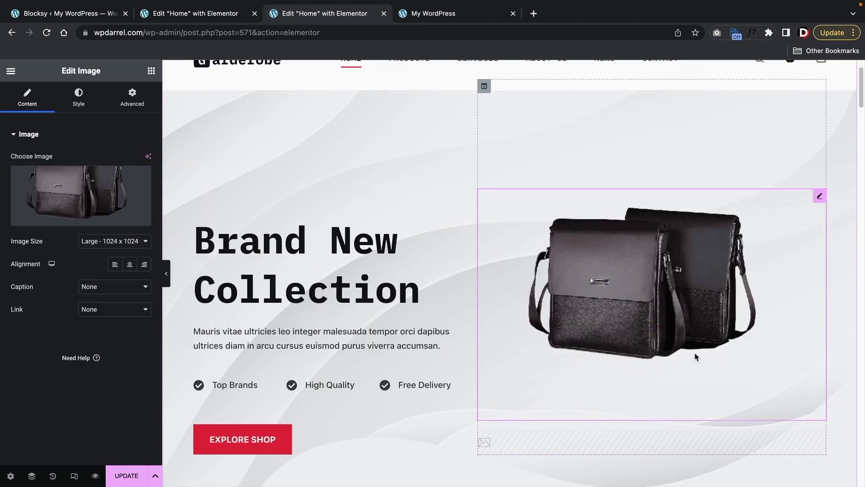
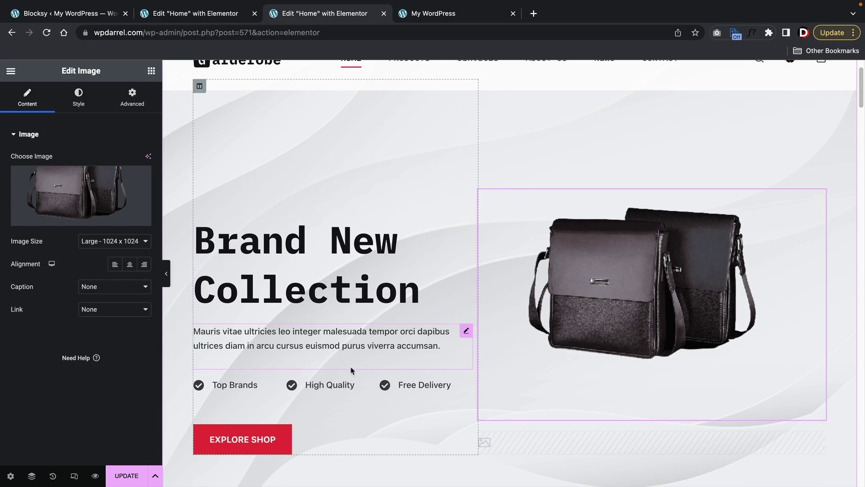
- Duplicate the Free Delivery icon box and move the copy above the Brand New Collection heading
right_click(467, 389)
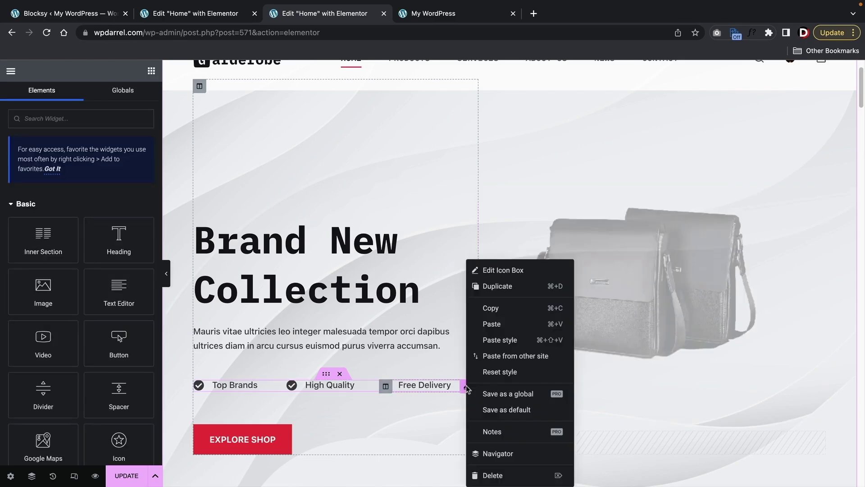
click(512, 292)
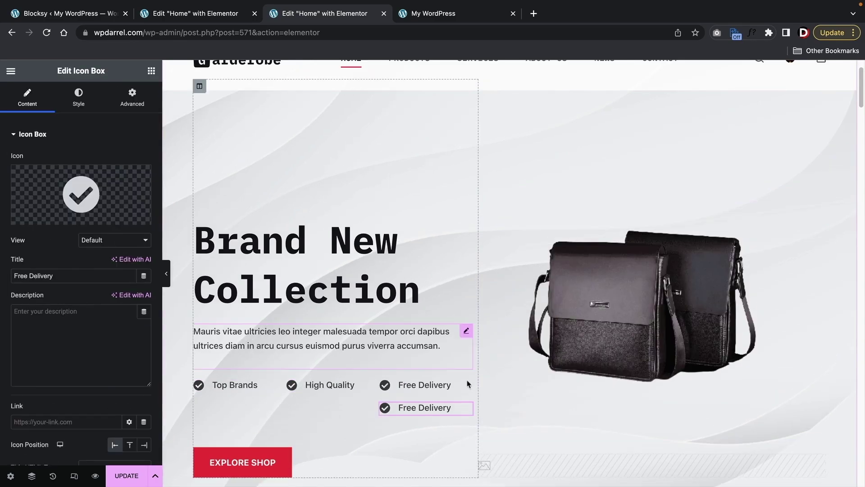
drag(469, 408, 203, 250)
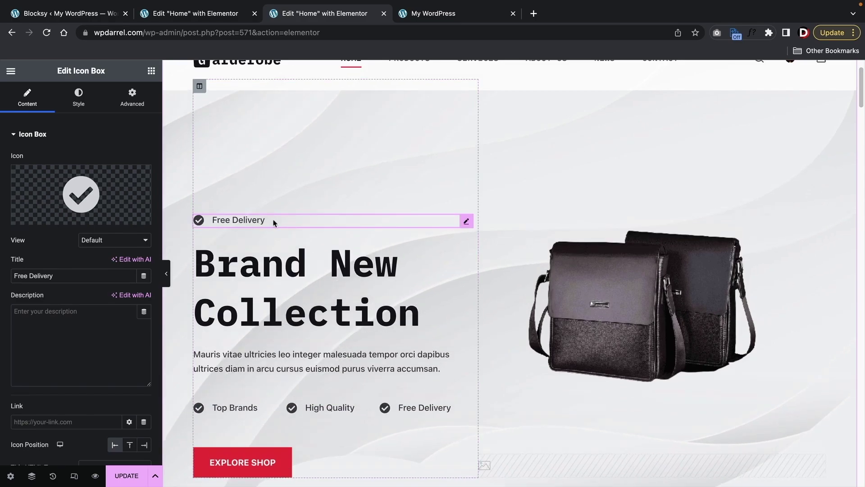
click(166, 274)
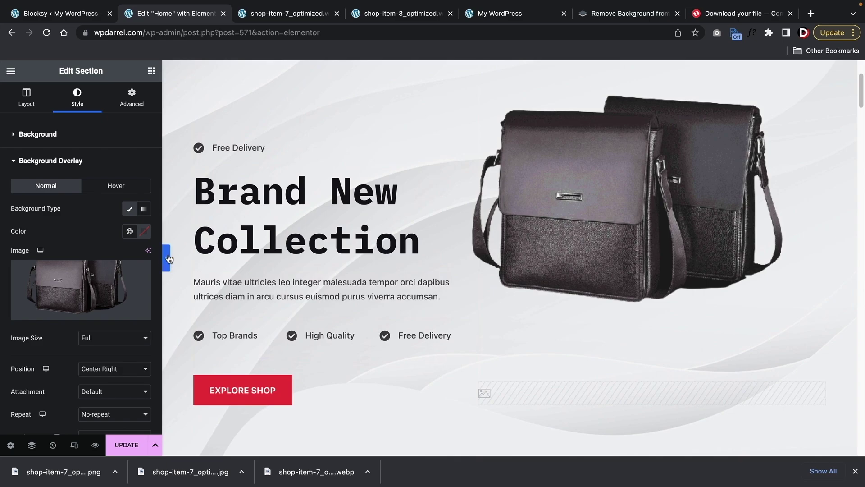
- Enlarge the bag overlay image to 831 px and set its Custom X position to 50 vw
click(170, 257)
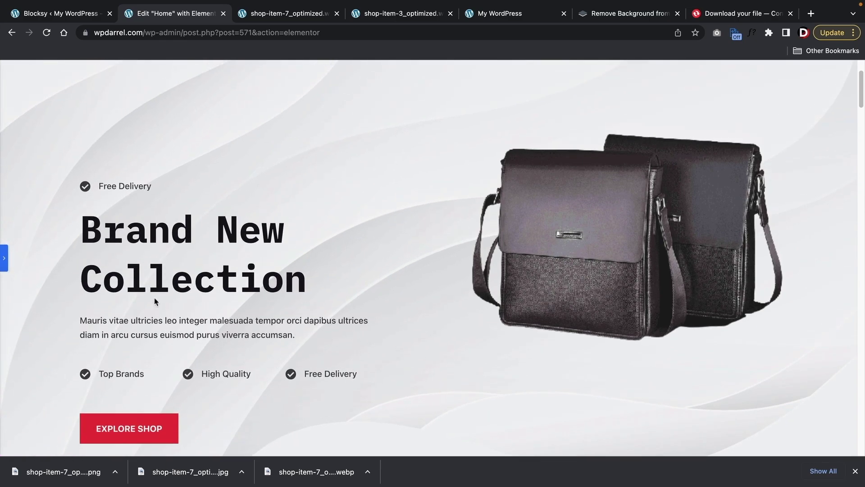
click(4, 258)
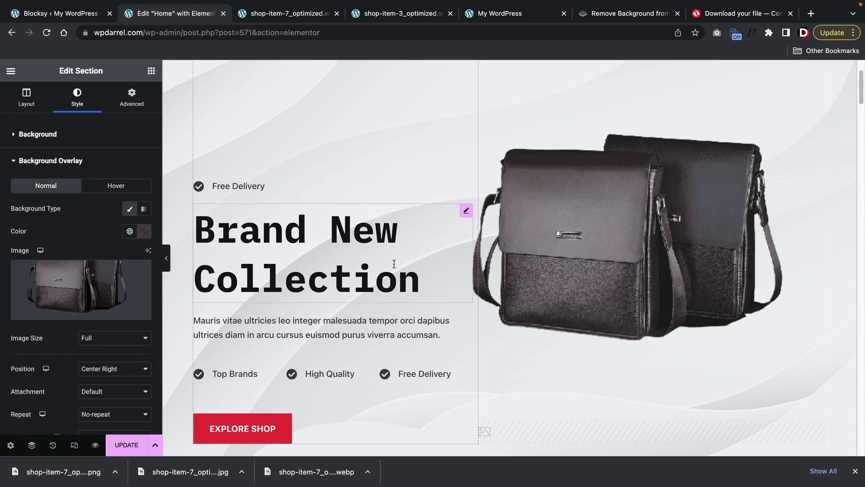
scroll(113, 243, down, 2)
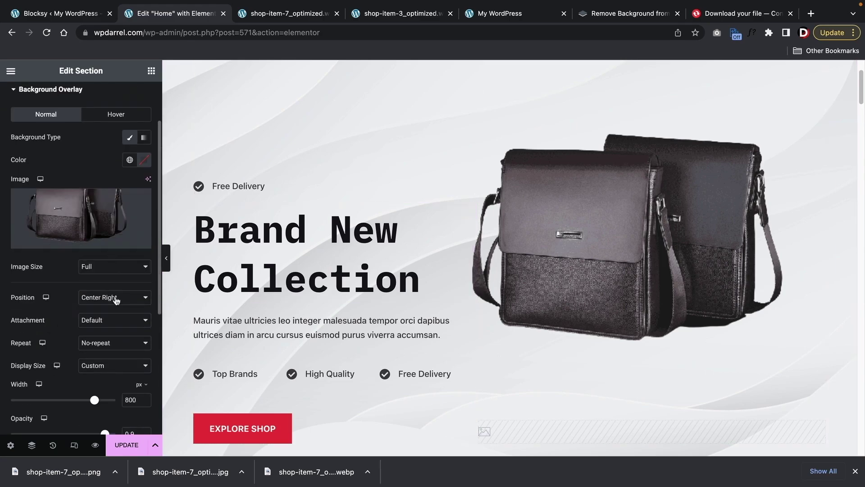
scroll(103, 378, down, 3)
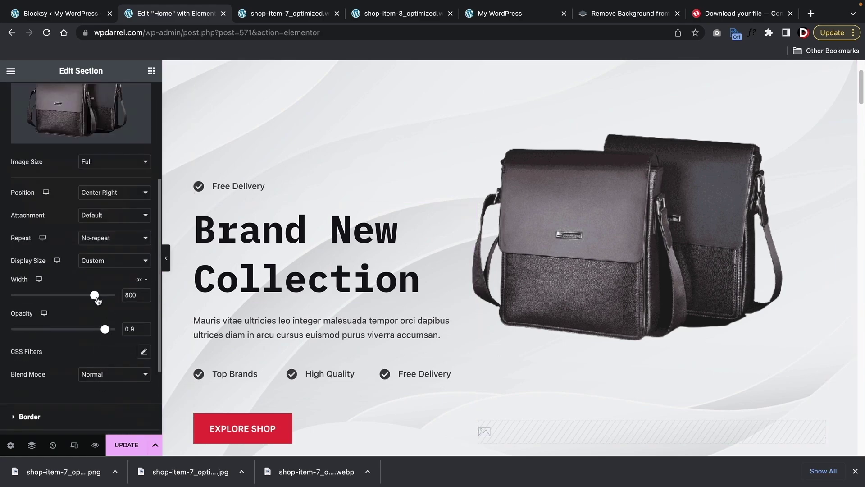
drag(98, 301, 101, 301)
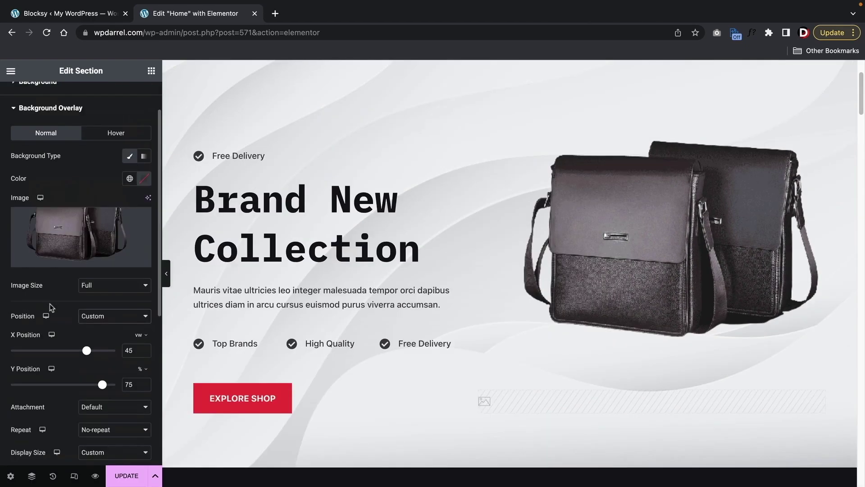
click(113, 318)
click(112, 317)
drag(87, 352, 84, 354)
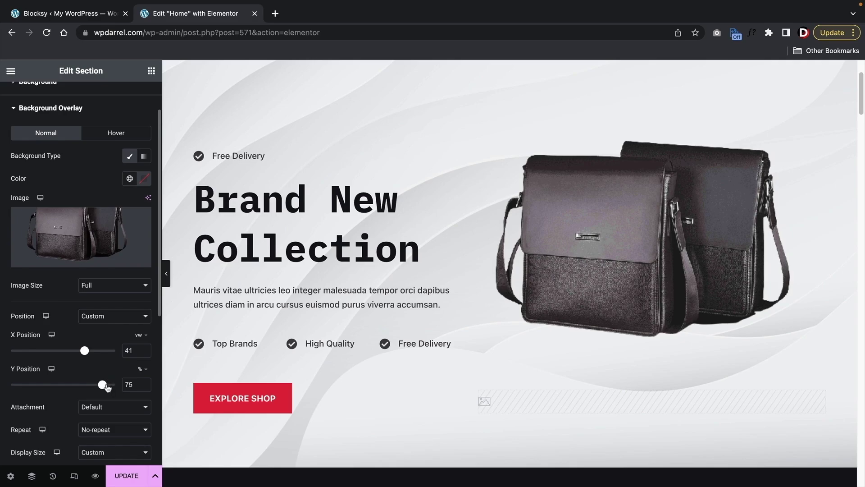
- Preview the hero, then nudge the bag image further right
click(166, 273)
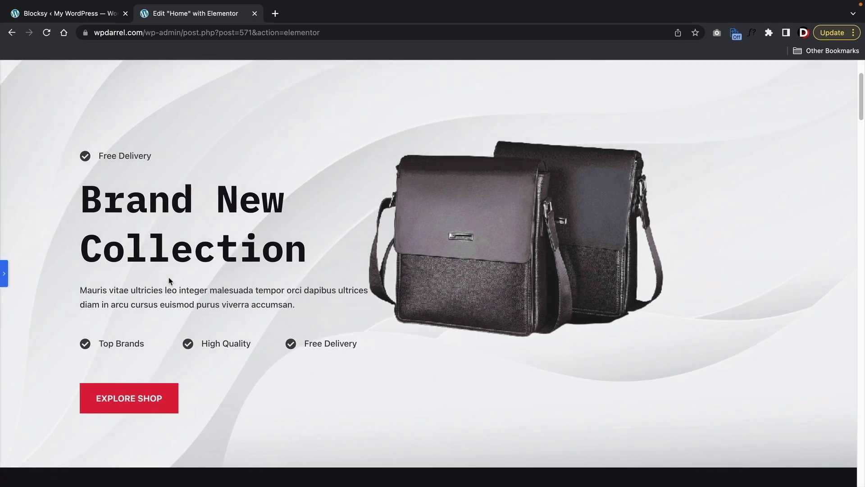
scroll(169, 280, up, 2)
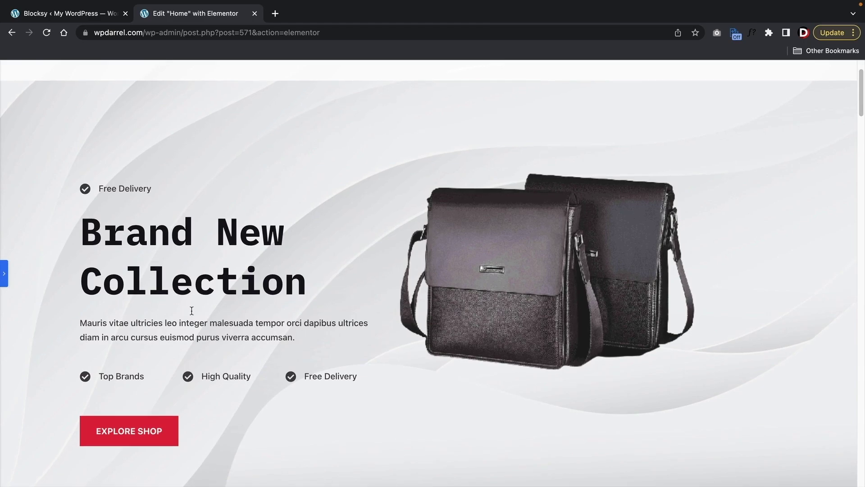
click(4, 274)
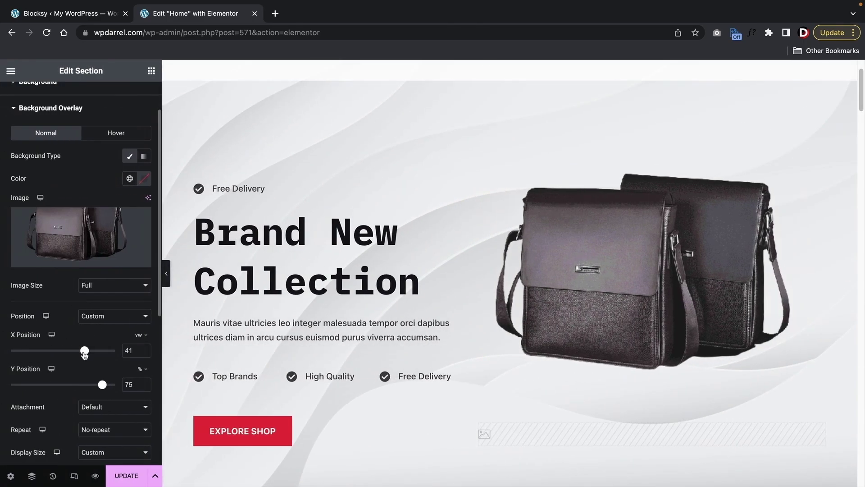
drag(84, 351, 90, 357)
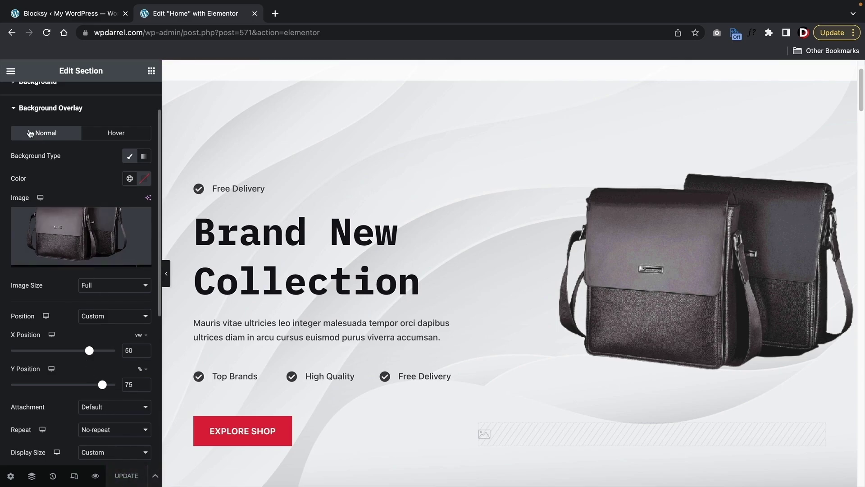
click(11, 72)
click(63, 255)
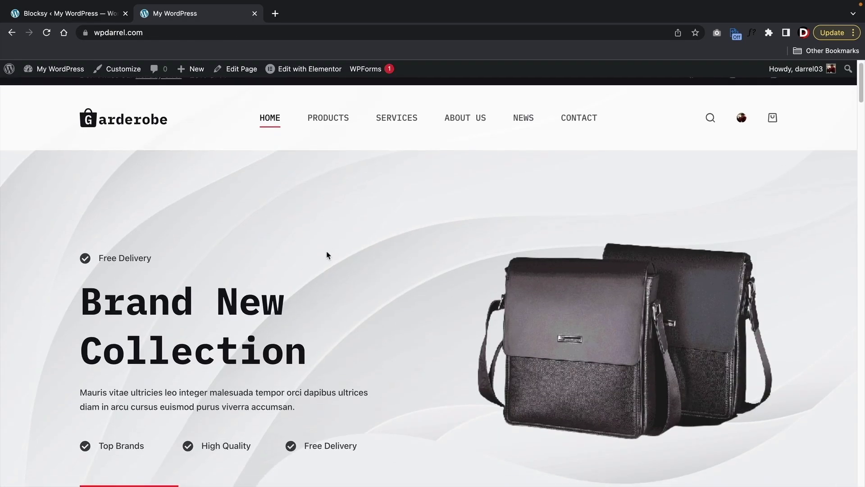
scroll(328, 255, down, 2)
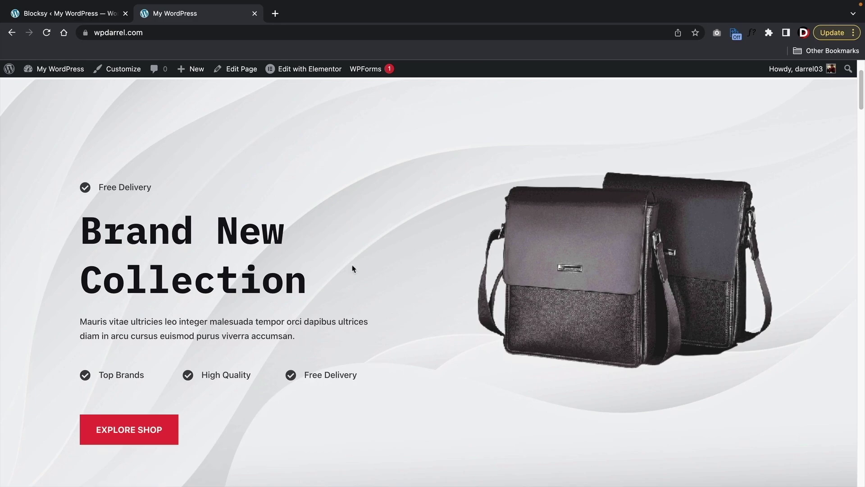
scroll(595, 297, down, 7)
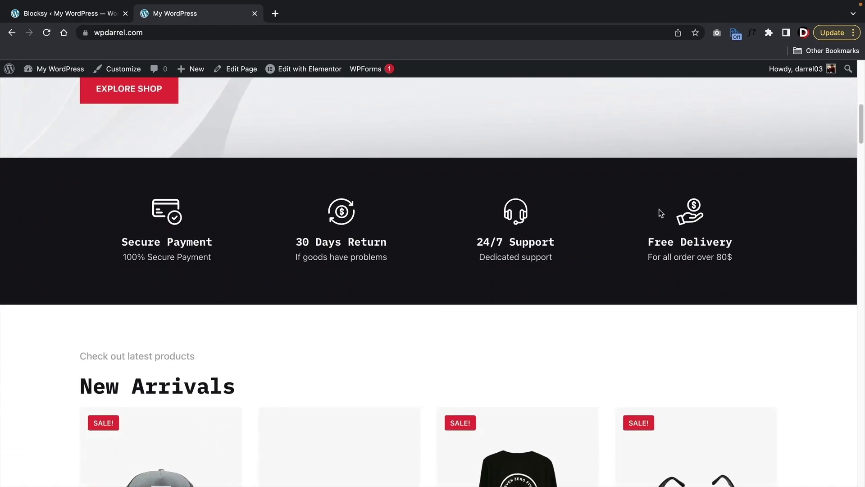
scroll(320, 252, down, 12)
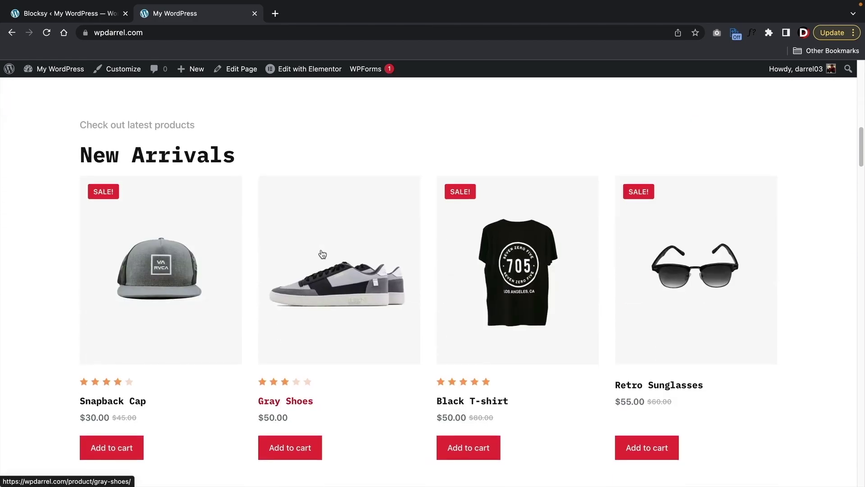
scroll(323, 251, down, 4)
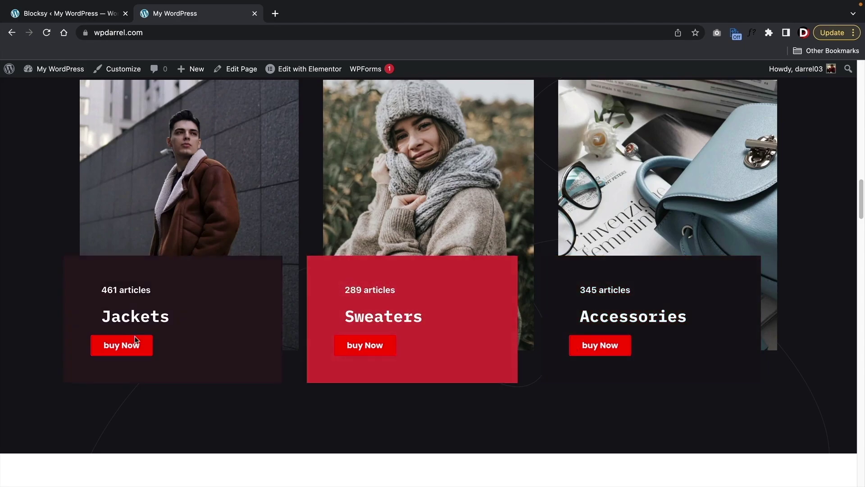
scroll(154, 336, down, 9)
scroll(219, 316, down, 20)
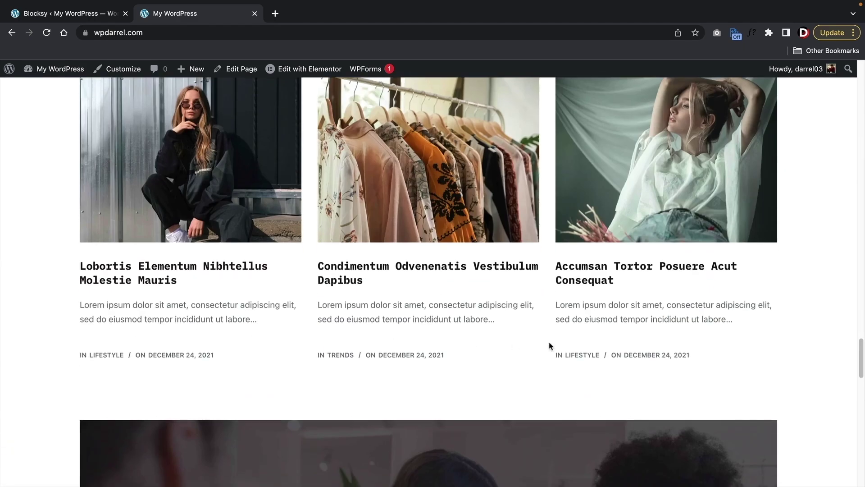
drag(860, 358, 853, 396)
scroll(853, 396, up, 20)
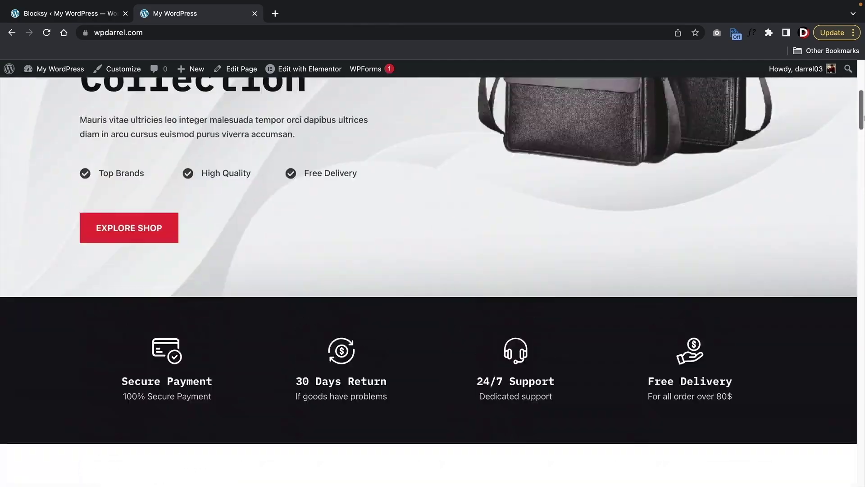
scroll(757, 224, down, 2)
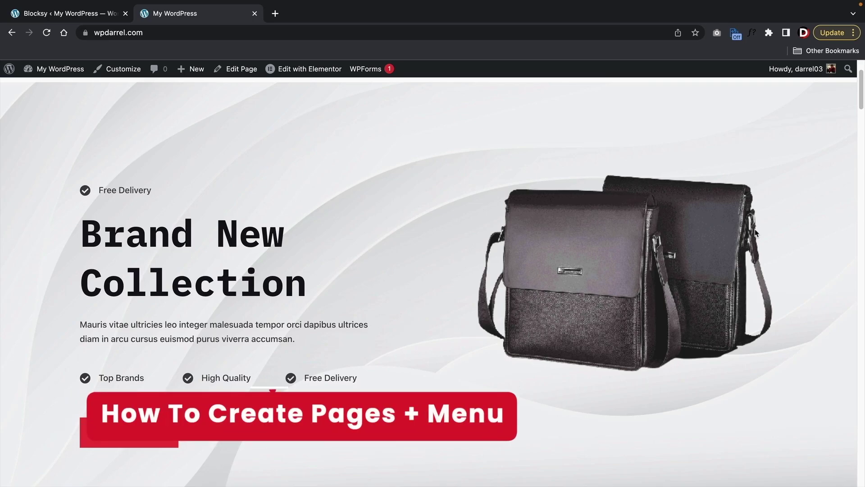
scroll(670, 229, up, 2)
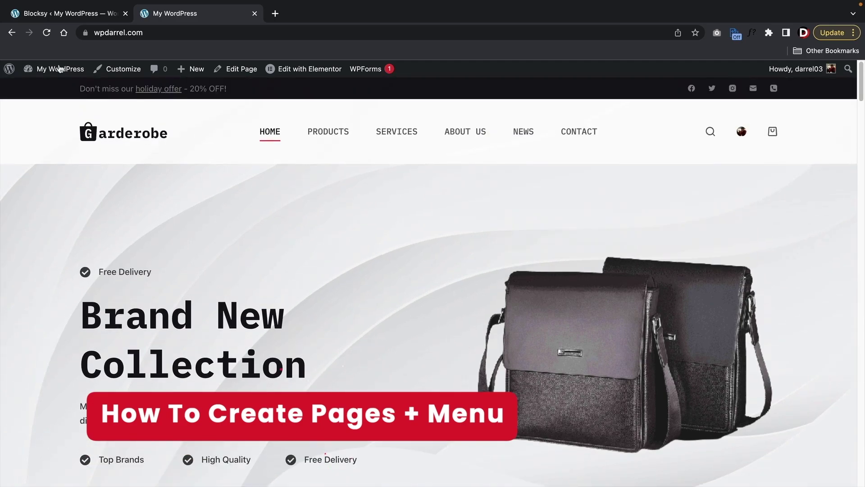
- Start a new page from the WordPress admin dashboard
mouse_move(51, 70)
click(50, 88)
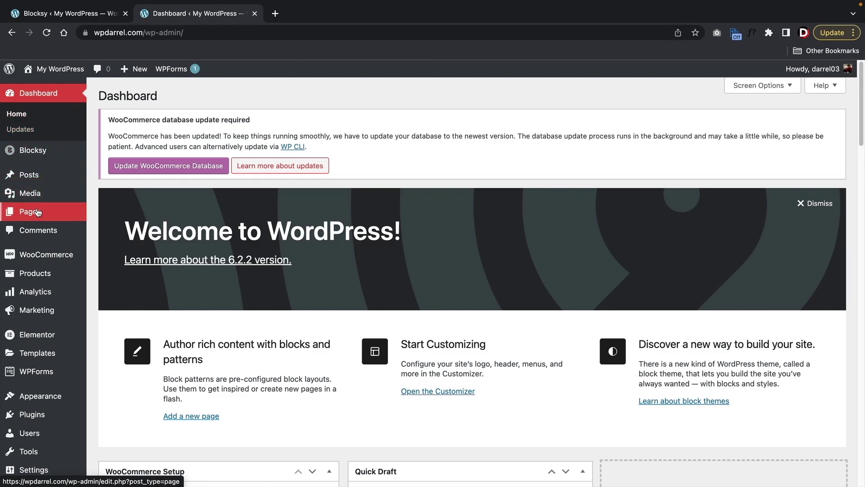
mouse_move(37, 216)
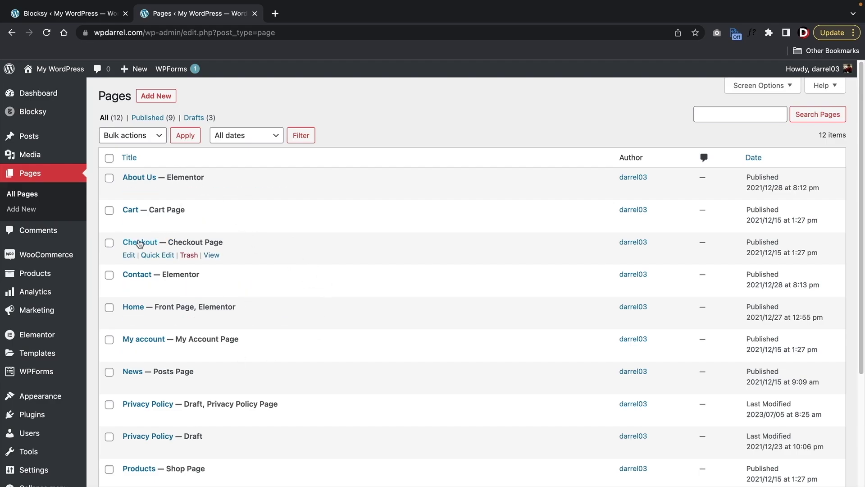
scroll(194, 271, down, 2)
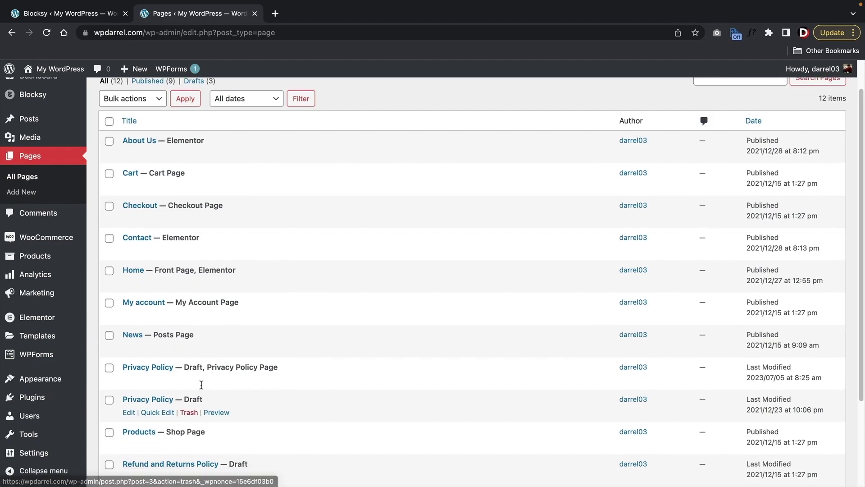
scroll(193, 315, down, 2)
scroll(189, 243, up, 5)
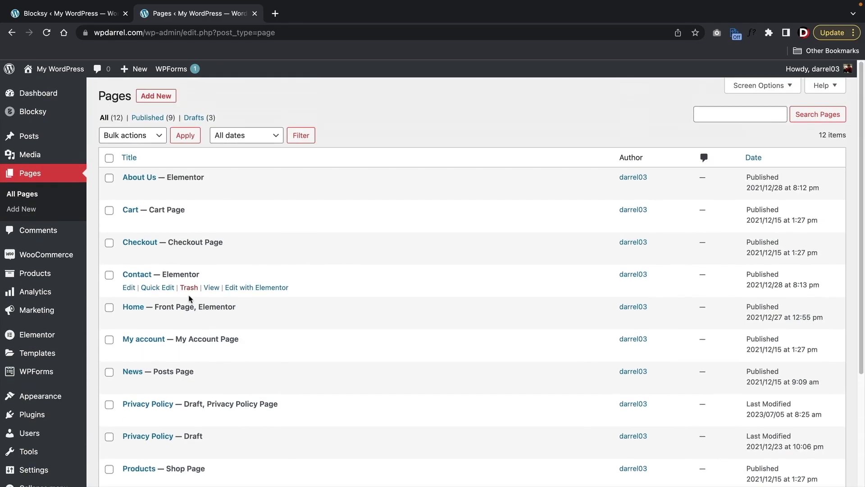
click(156, 96)
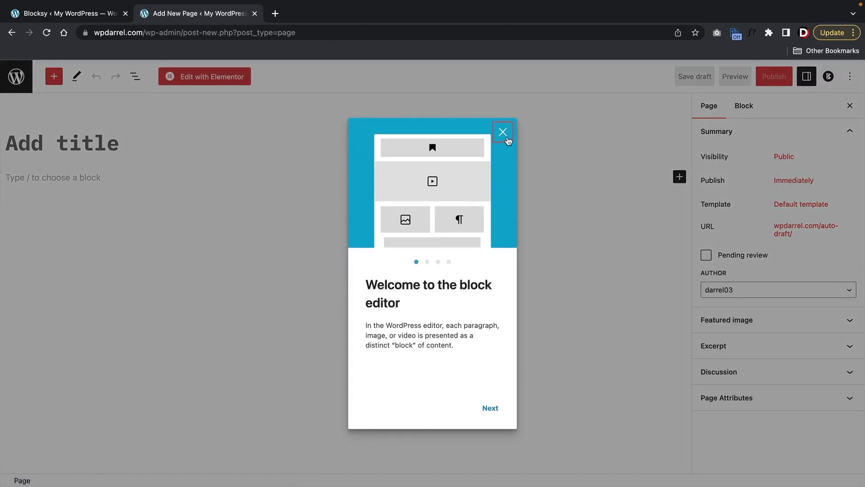
click(503, 132)
- Title the page 'Our Team', publish it, and open it in Elementor
text(Our Team)
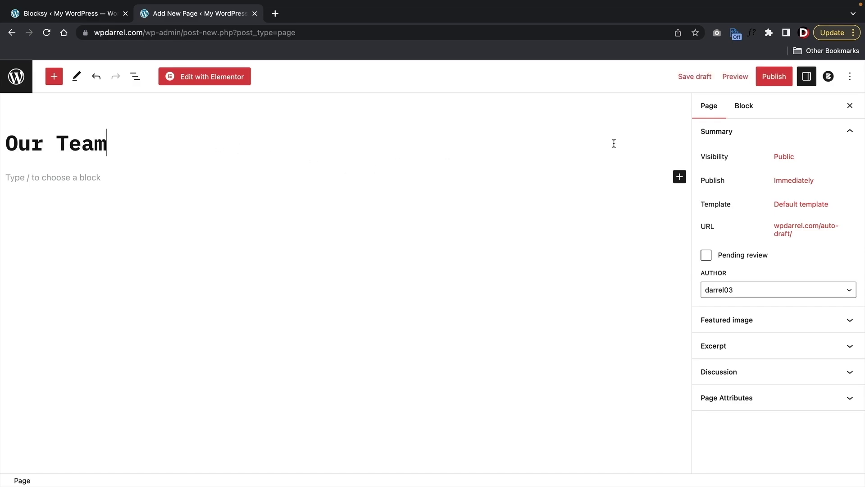
click(772, 76)
click(750, 79)
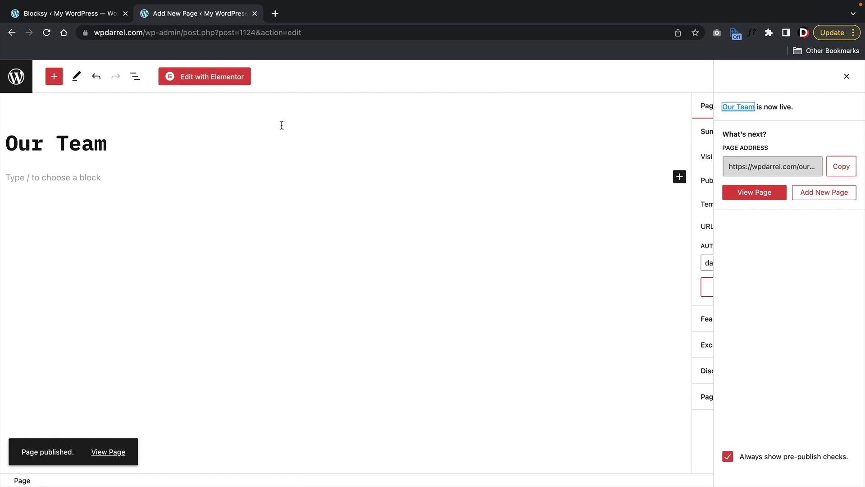
click(207, 81)
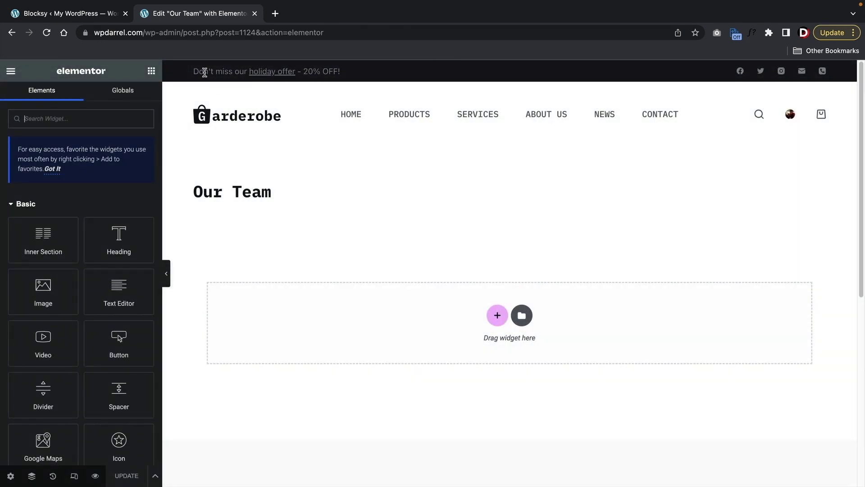
- Insert the Out Team block from the template library's Team category
click(523, 317)
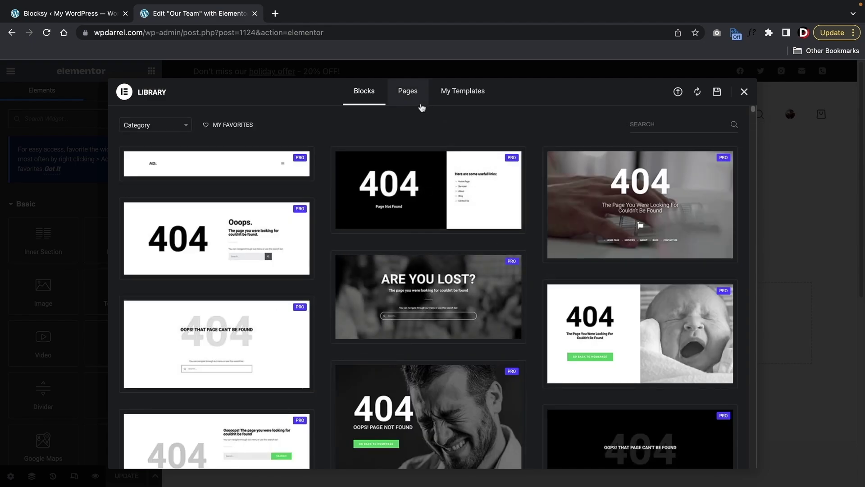
click(170, 130)
text(team)
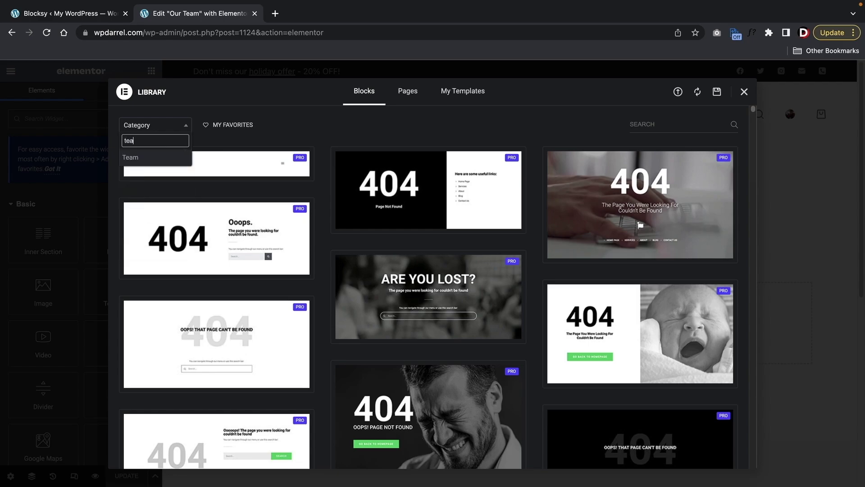
click(130, 157)
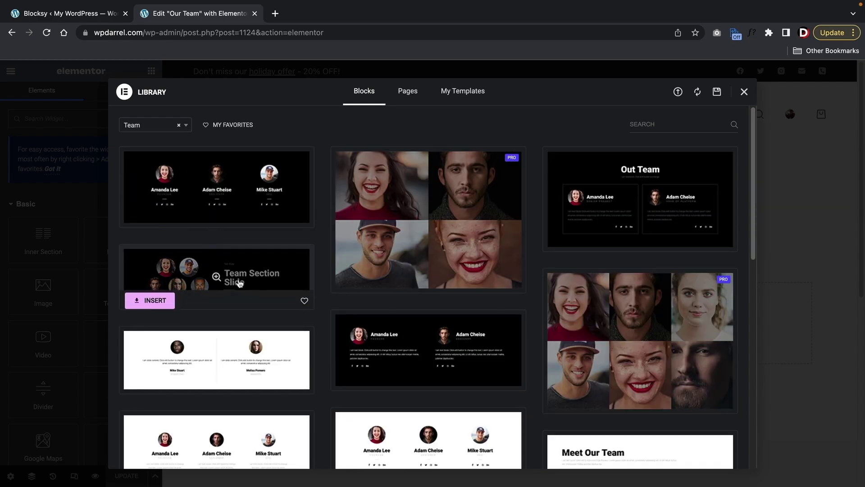
scroll(265, 299, down, 4)
scroll(321, 303, down, 3)
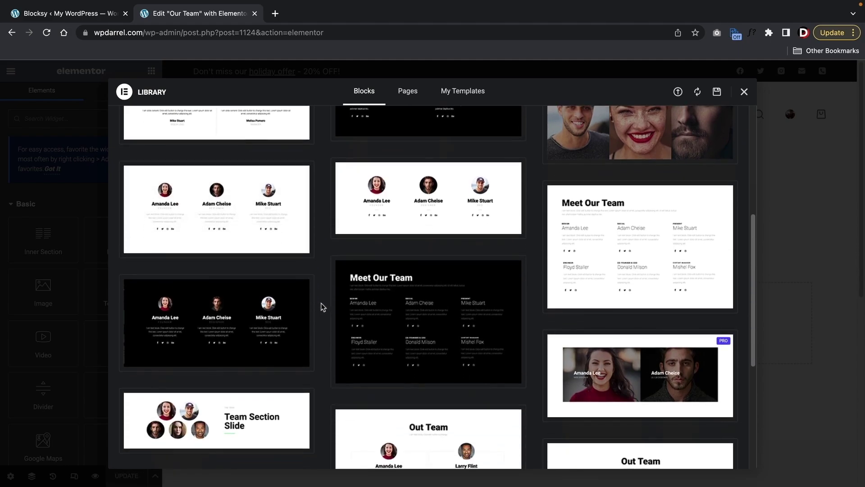
scroll(344, 314, down, 2)
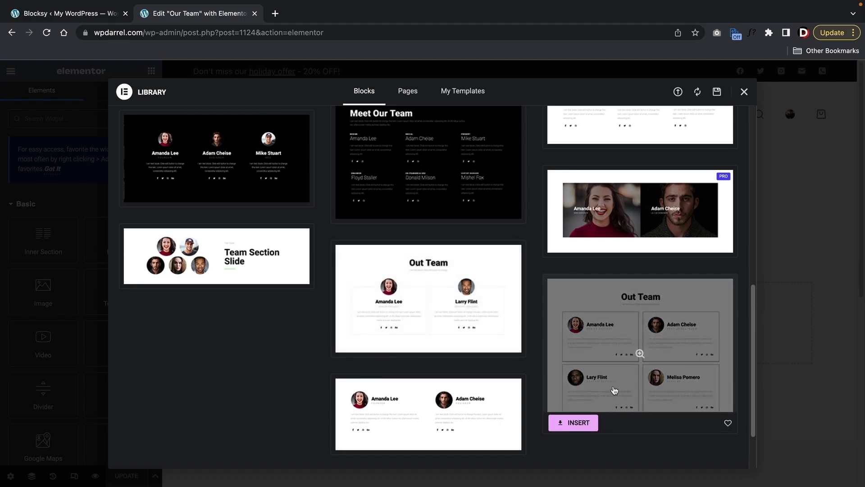
click(363, 348)
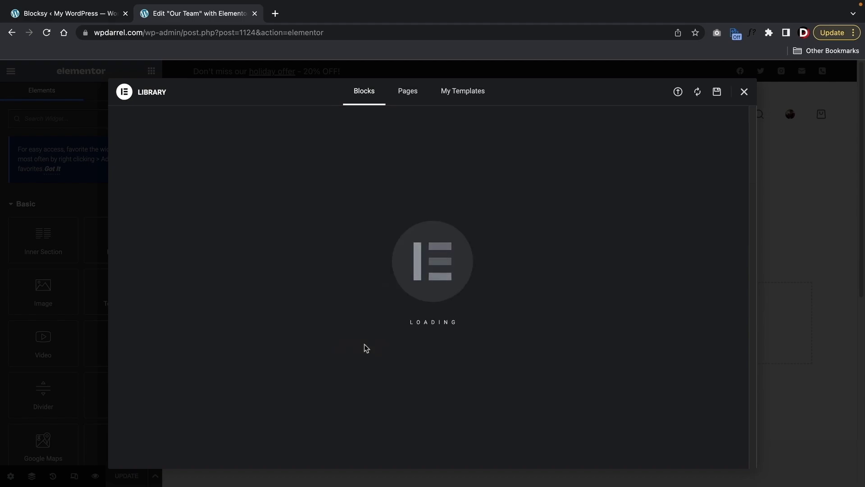
scroll(379, 321, down, 6)
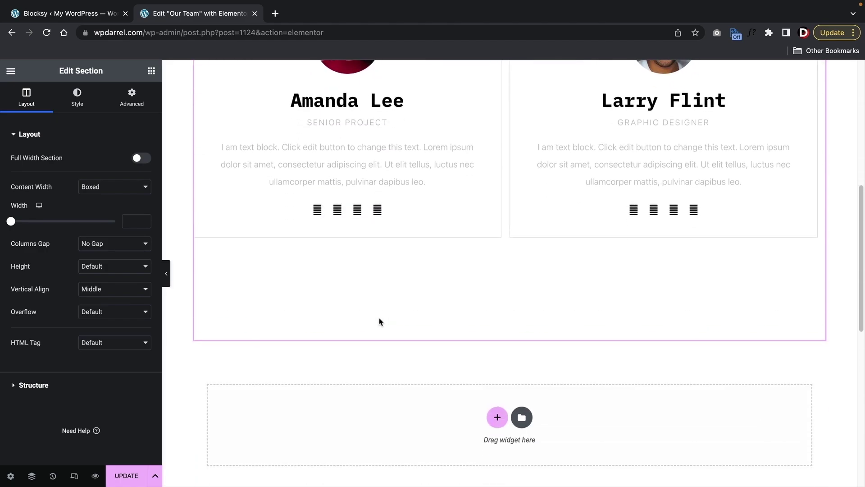
- Inspect the first member's social icons, photo box and description widgets
scroll(379, 321, up, 2)
scroll(379, 321, up, 4)
scroll(377, 288, down, 3)
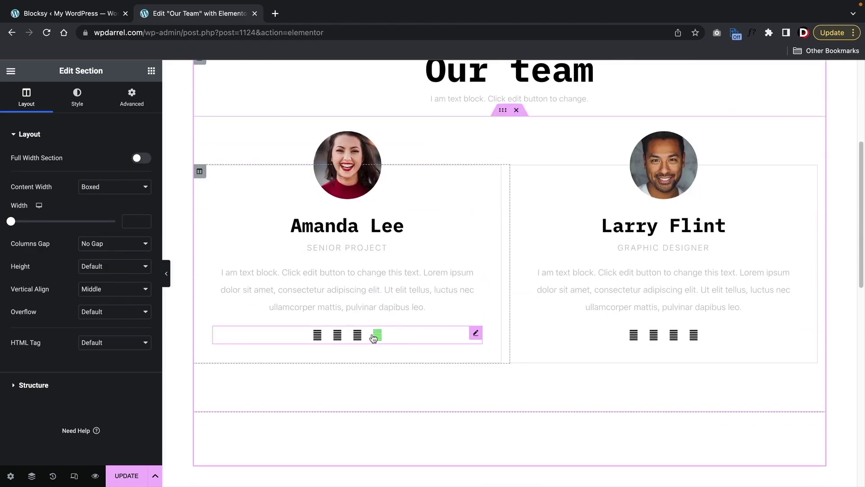
click(374, 337)
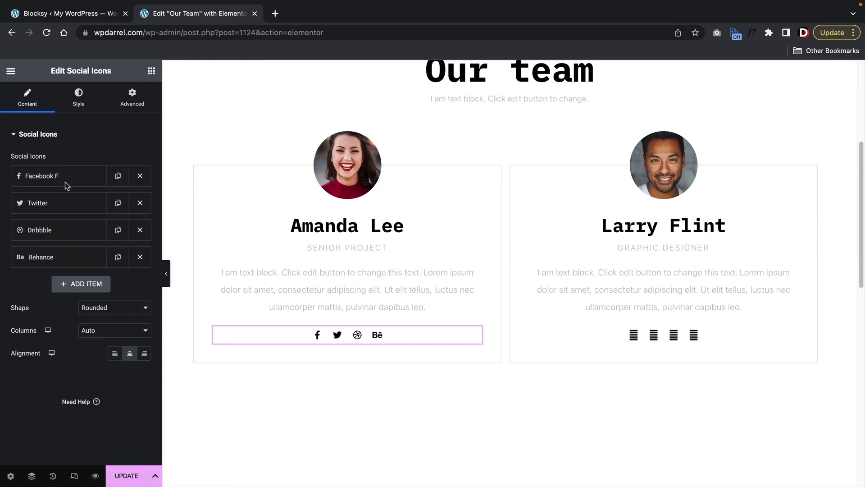
click(347, 150)
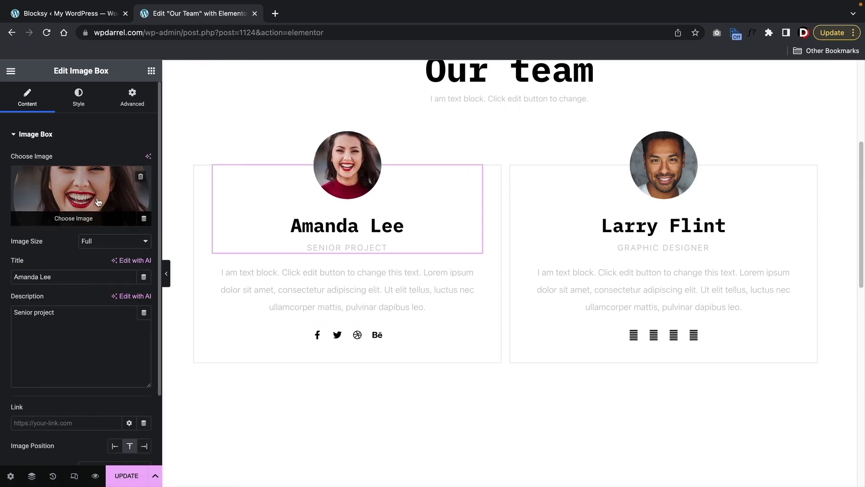
click(326, 271)
- Replace the 'Our team' heading text with 'Our amazing team!'
scroll(385, 323, up, 5)
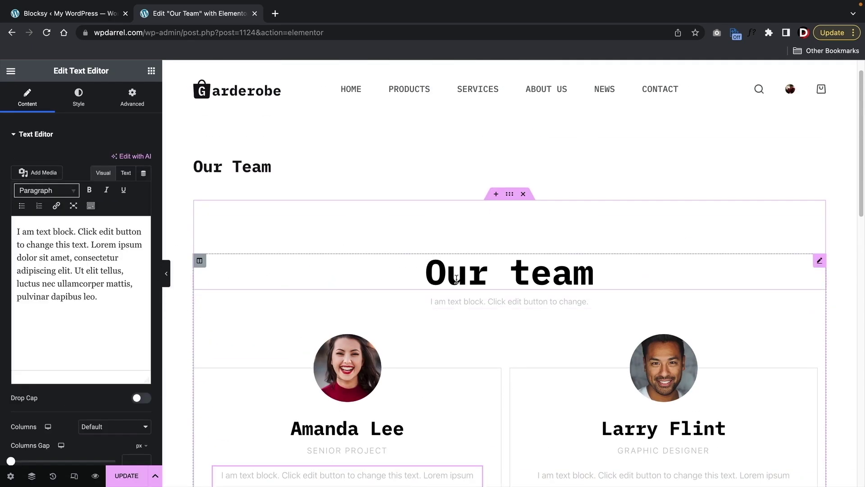
click(480, 270)
triple_click(467, 270)
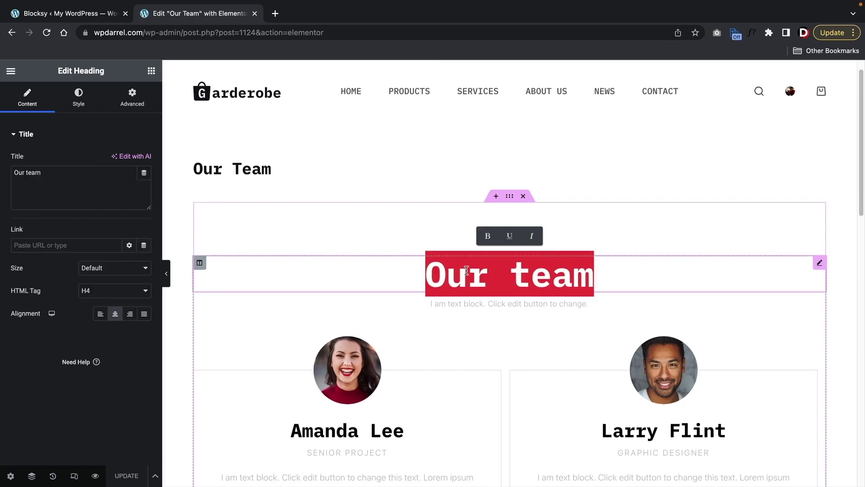
text(Our amazing )
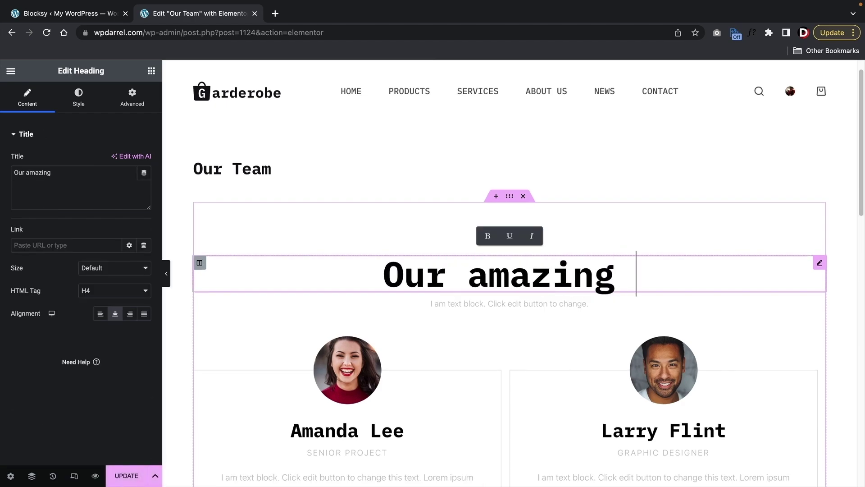
text(team!)
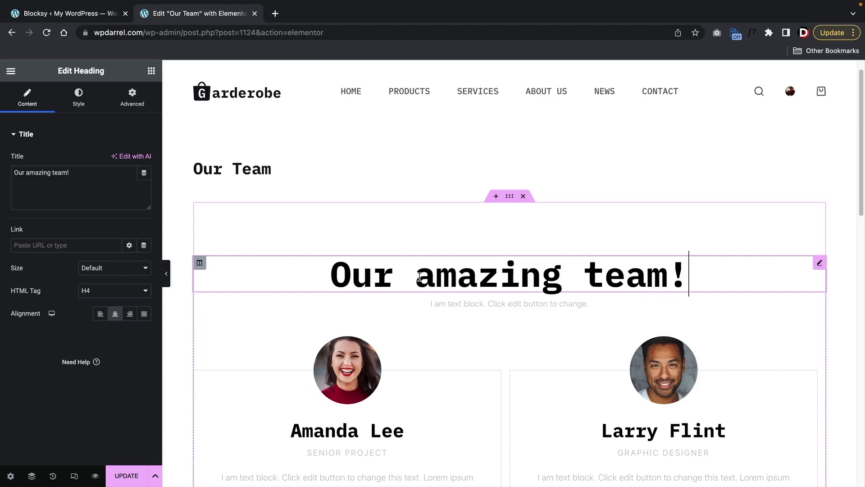
- Set the heading's typography font family to Poppins
click(78, 97)
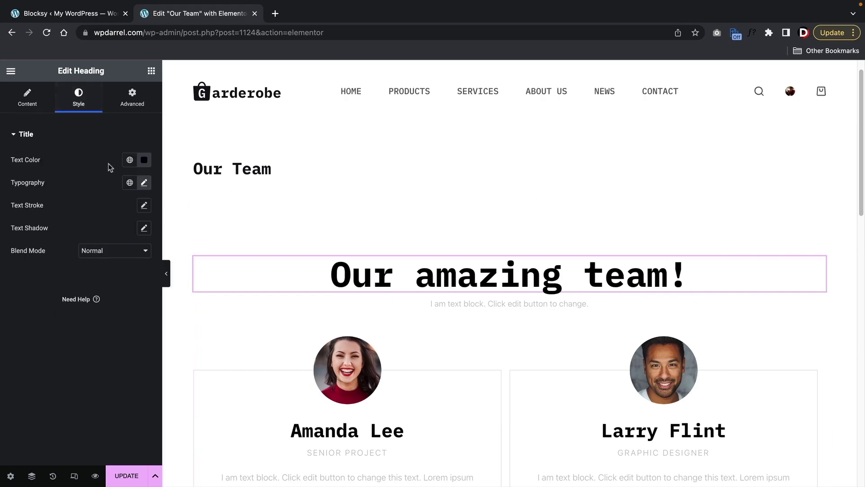
click(145, 183)
click(127, 235)
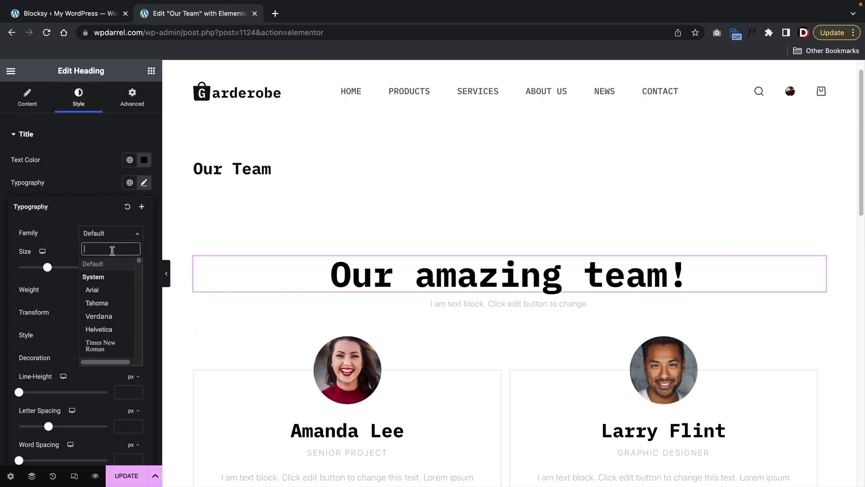
text(poppins)
click(97, 282)
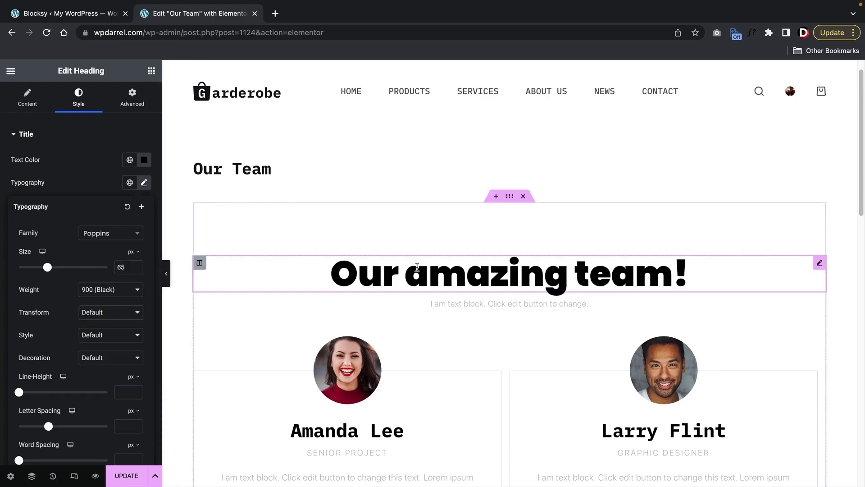
scroll(416, 266, down, 9)
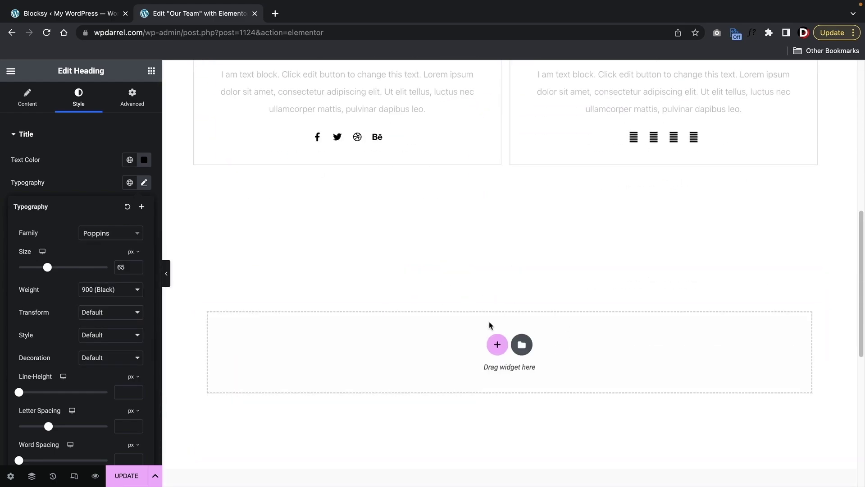
- Delete an accidentally added Heading widget, save the page, and return to the live page
click(151, 72)
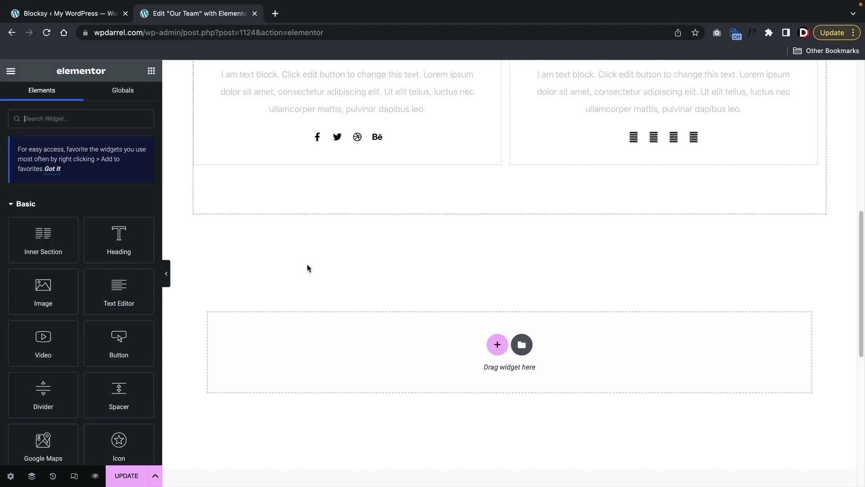
scroll(307, 267, up, 5)
drag(119, 243, 297, 257)
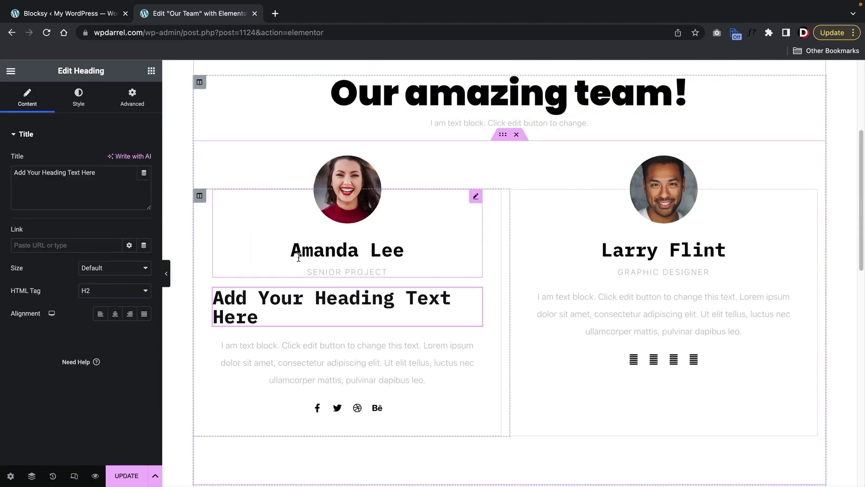
right_click(283, 299)
click(309, 475)
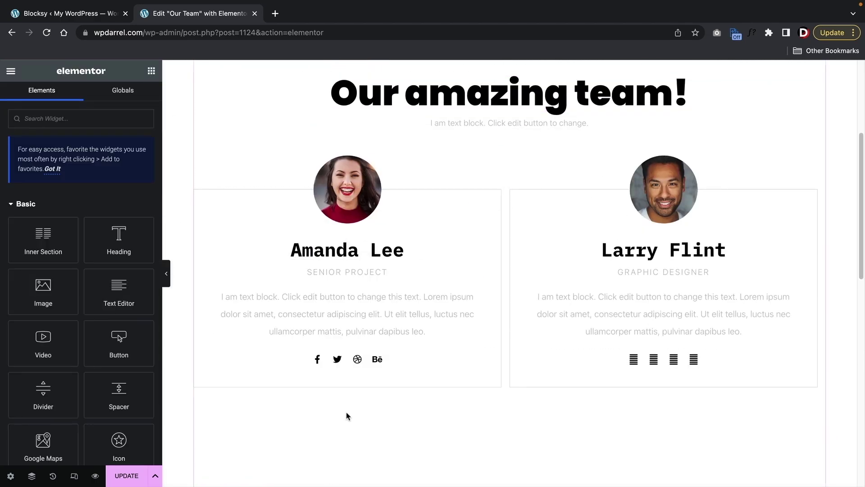
scroll(354, 399, up, 4)
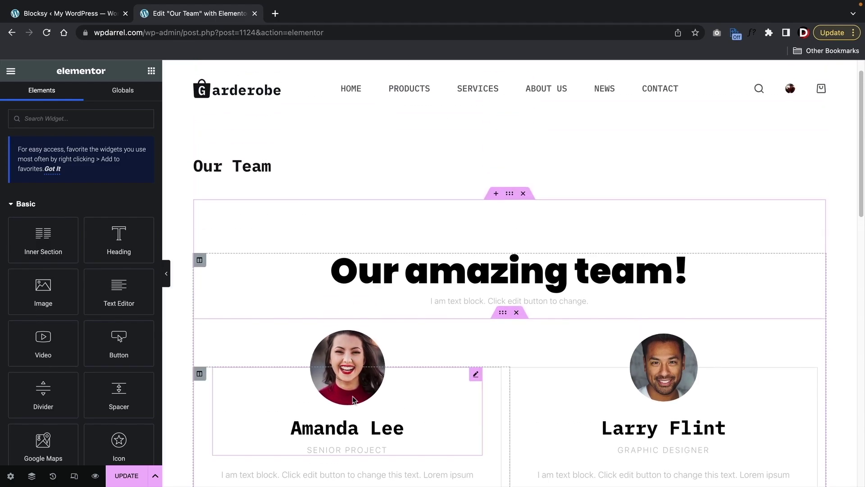
click(135, 476)
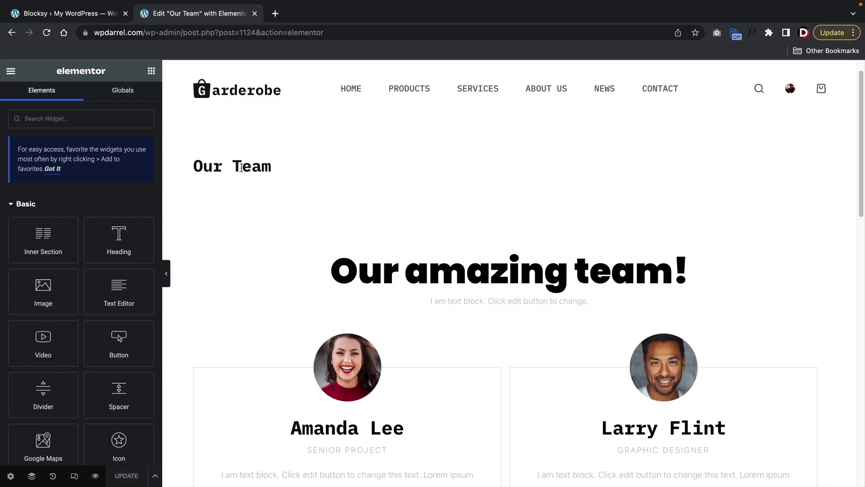
key(super+bracketleft)
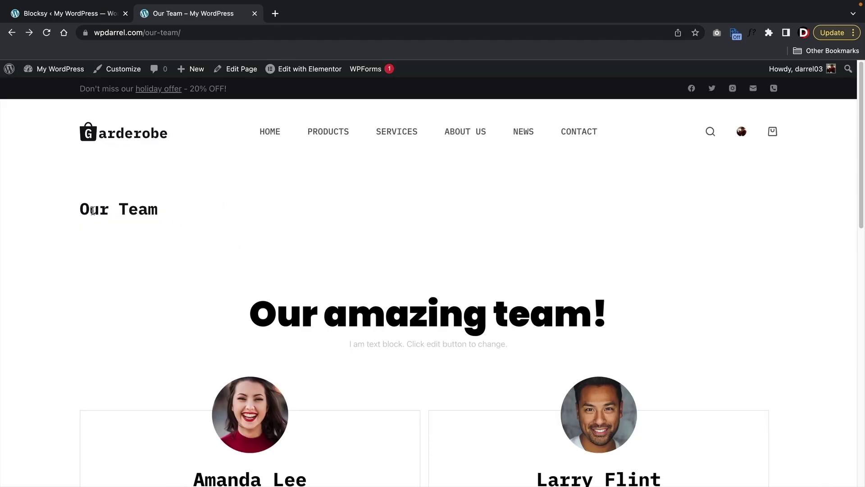
- Select the Our Team page title and reopen the page in Elementor
triple_click(93, 210)
click(112, 229)
drag(166, 215, 16, 218)
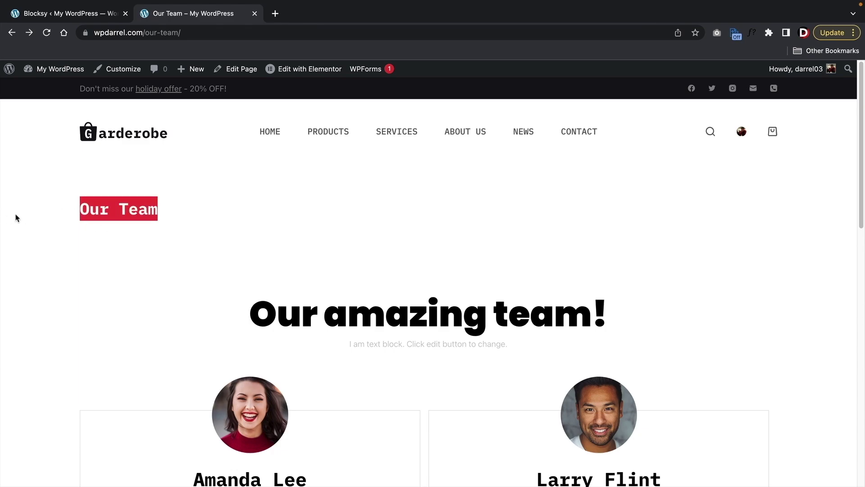
click(292, 74)
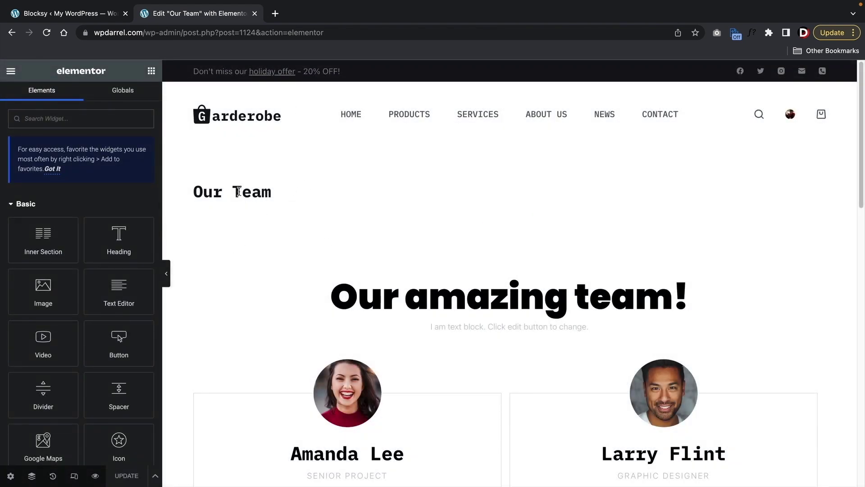
- Switch the page layout to Elementor Full Width and save the update
click(11, 476)
scroll(47, 412, down, 2)
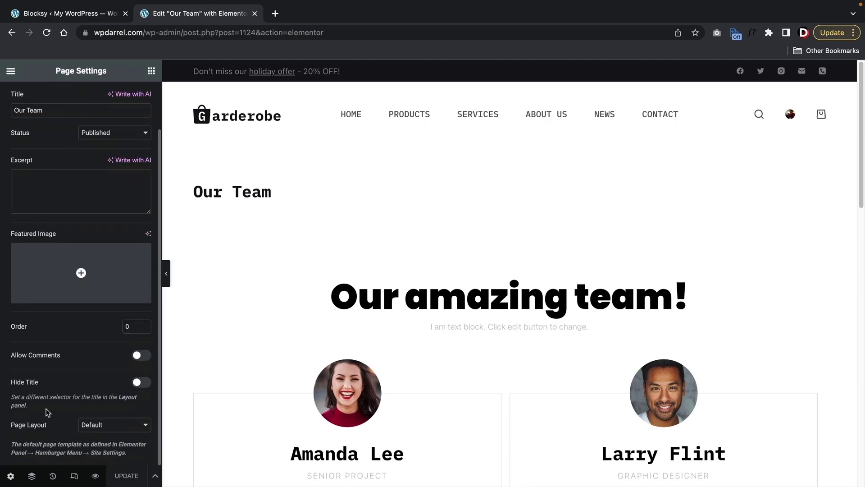
click(111, 425)
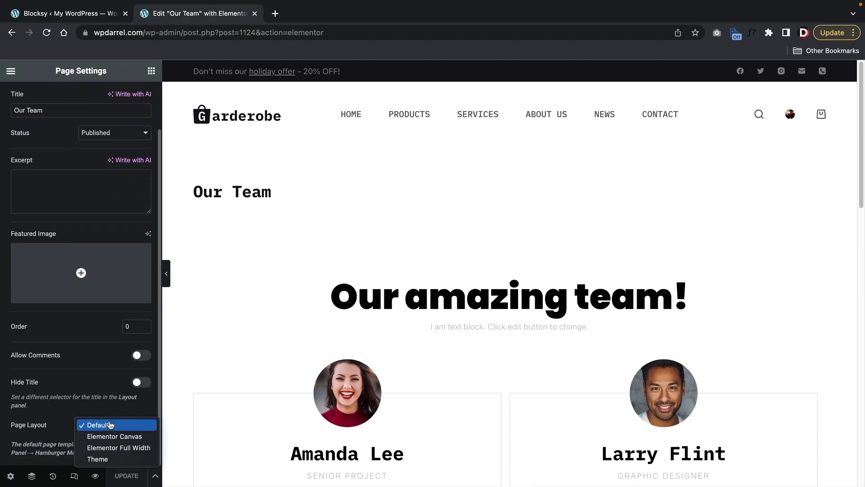
click(114, 448)
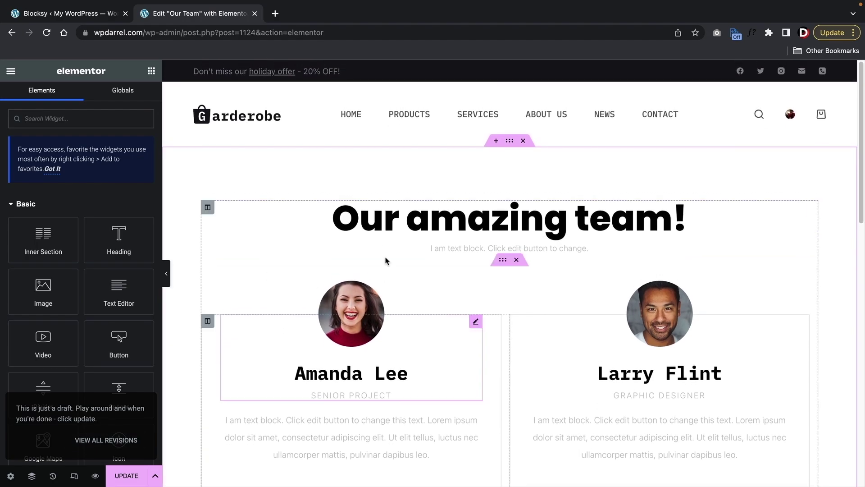
click(126, 475)
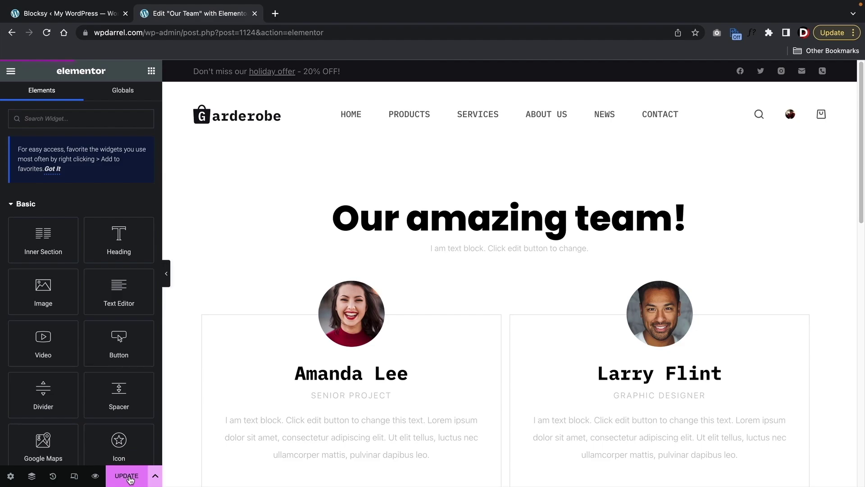
click(12, 71)
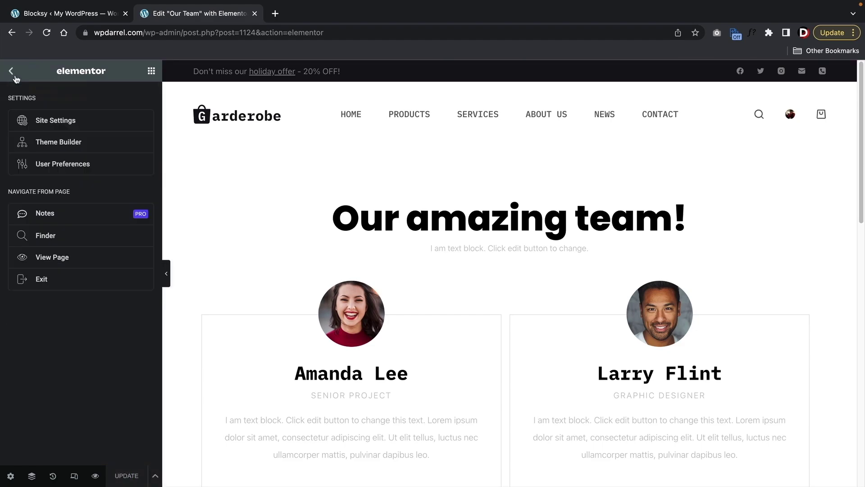
- Check the live Our Team page, then scroll through the Services page
click(54, 257)
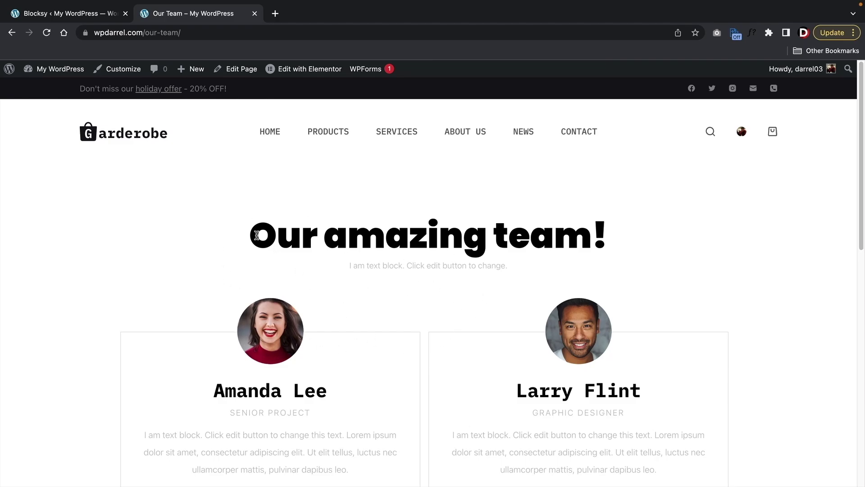
click(397, 140)
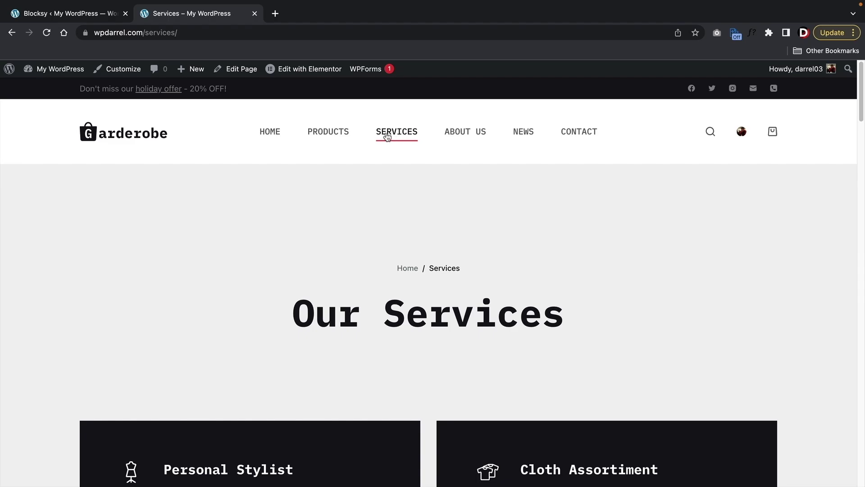
mouse_move(313, 73)
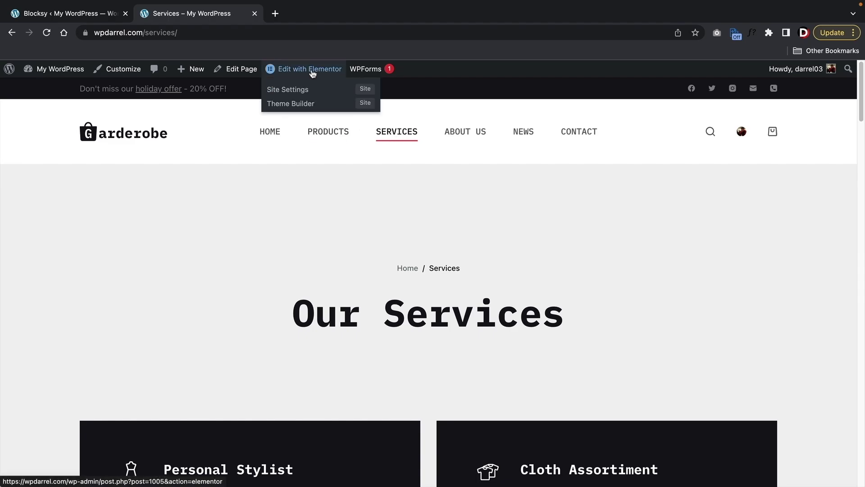
scroll(381, 195, down, 9)
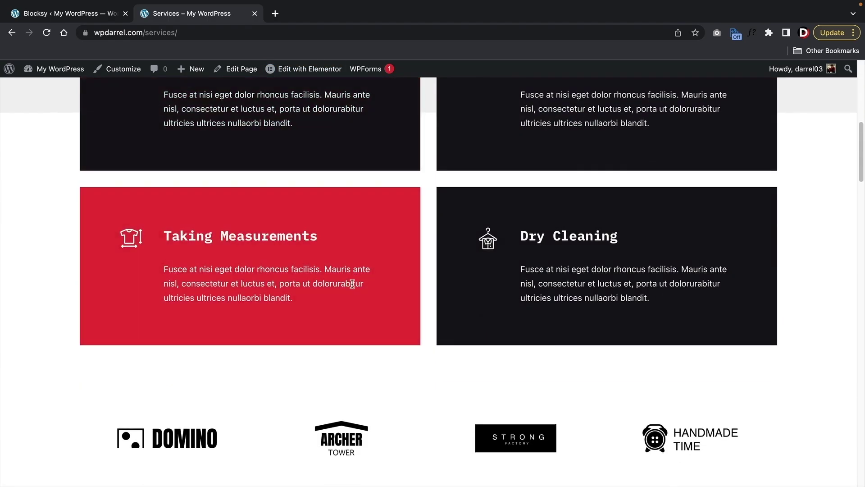
scroll(353, 284, down, 16)
scroll(496, 407, up, 9)
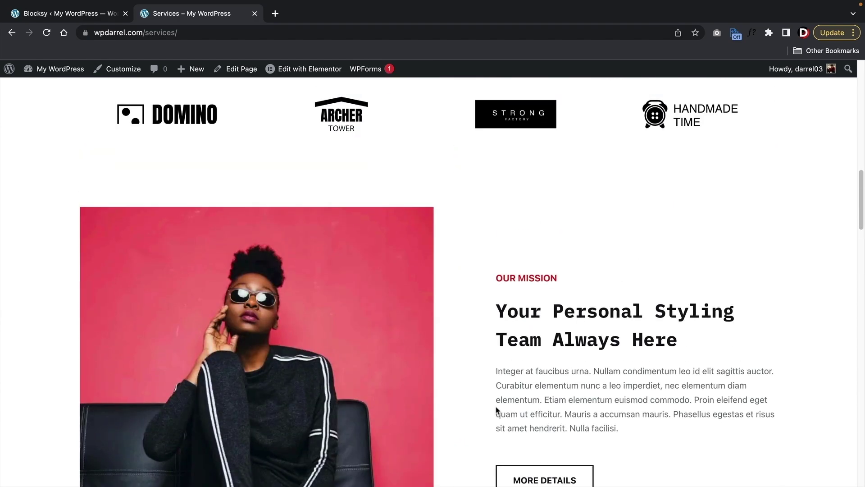
scroll(496, 408, up, 15)
- Return to the homepage and go to the admin Dashboard
click(271, 135)
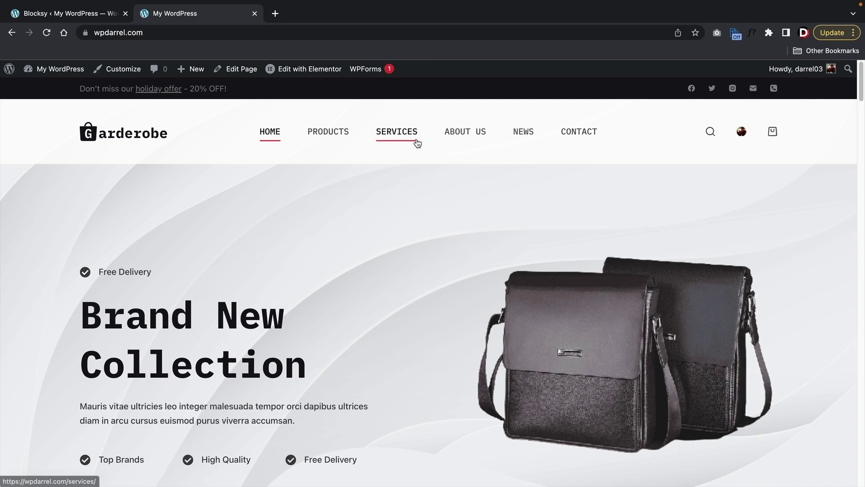
mouse_move(35, 69)
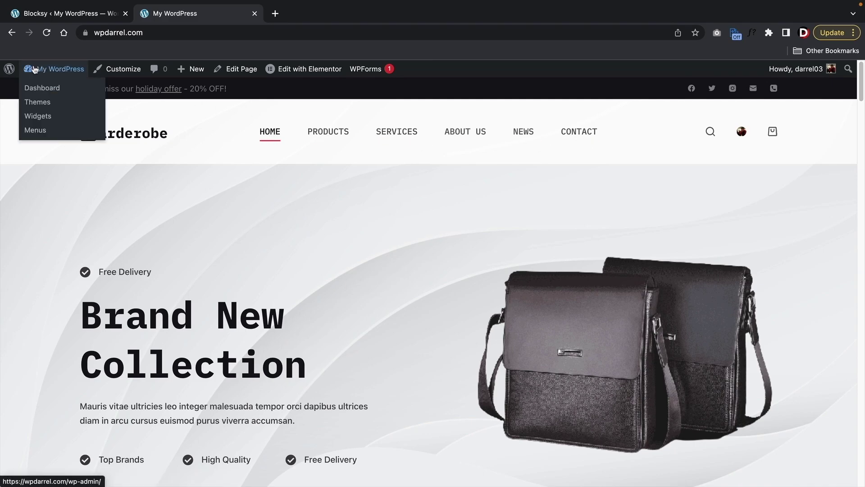
click(39, 88)
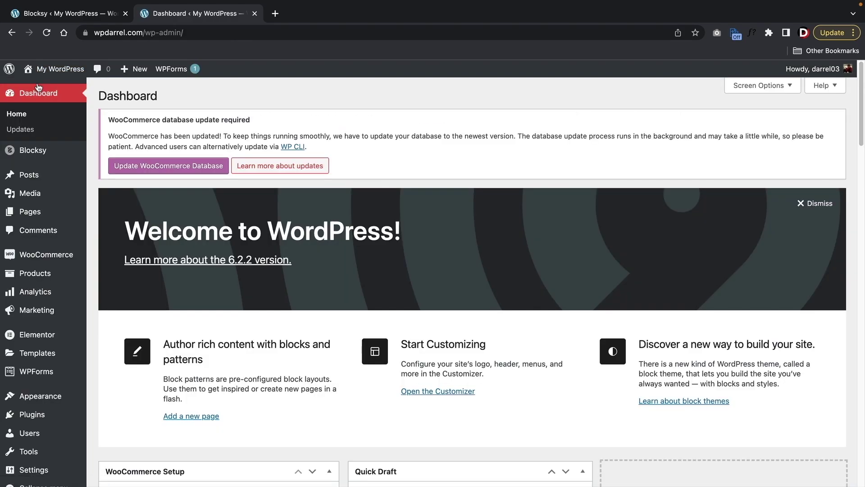
- Add the Our Team page to the Main Menu from the full pages list
mouse_move(43, 398)
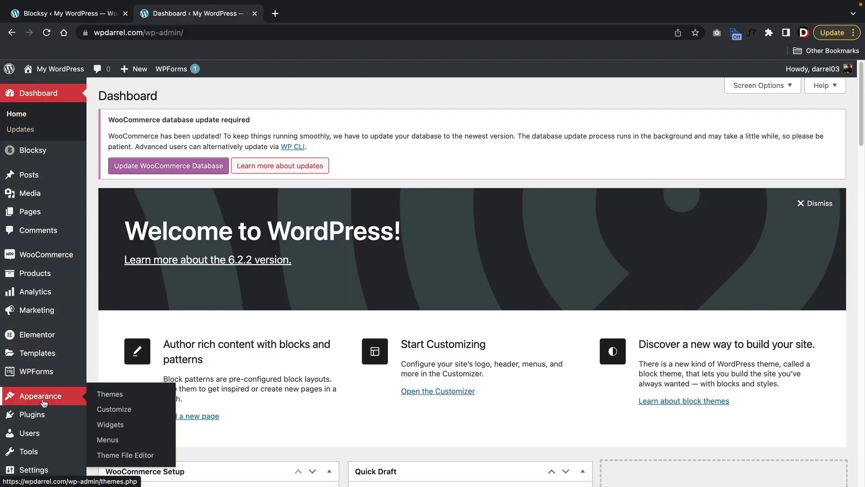
click(108, 440)
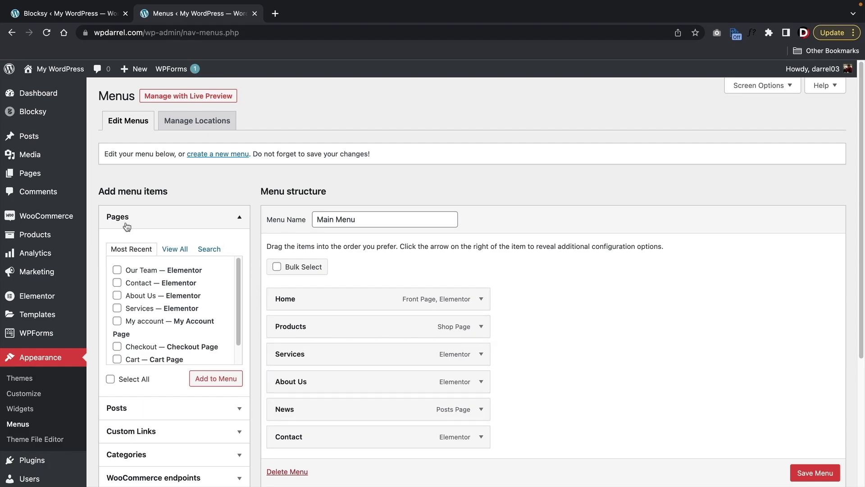
click(180, 251)
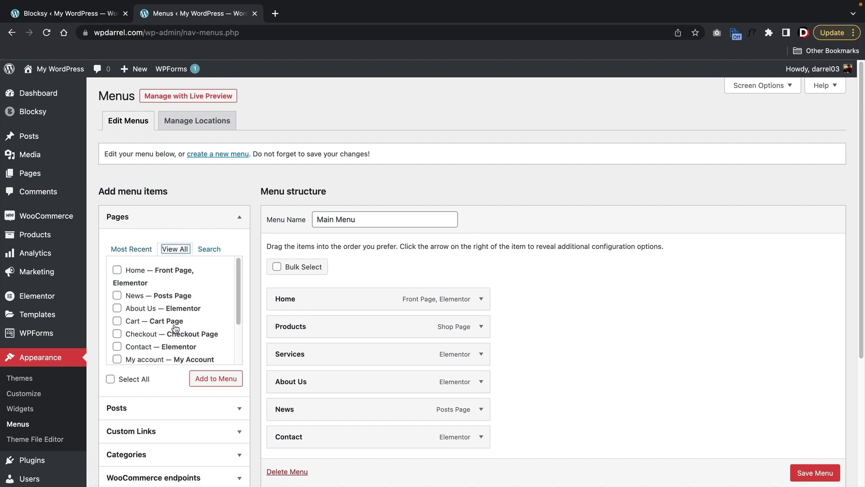
scroll(175, 327, down, 3)
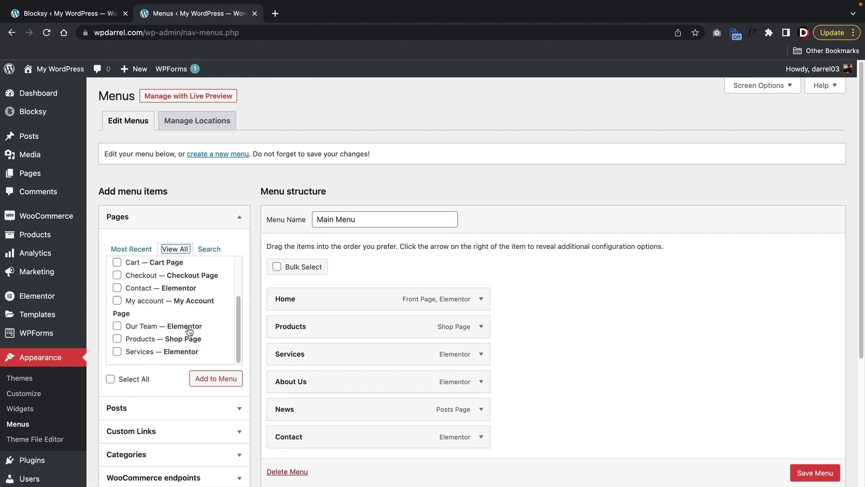
click(116, 326)
click(232, 383)
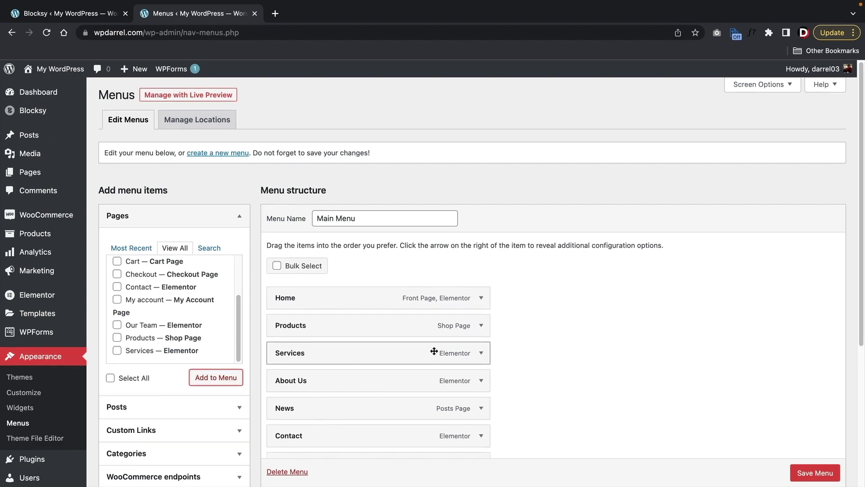
- Move Our Team directly below Services and save the menu
scroll(544, 350, down, 2)
drag(361, 408, 363, 324)
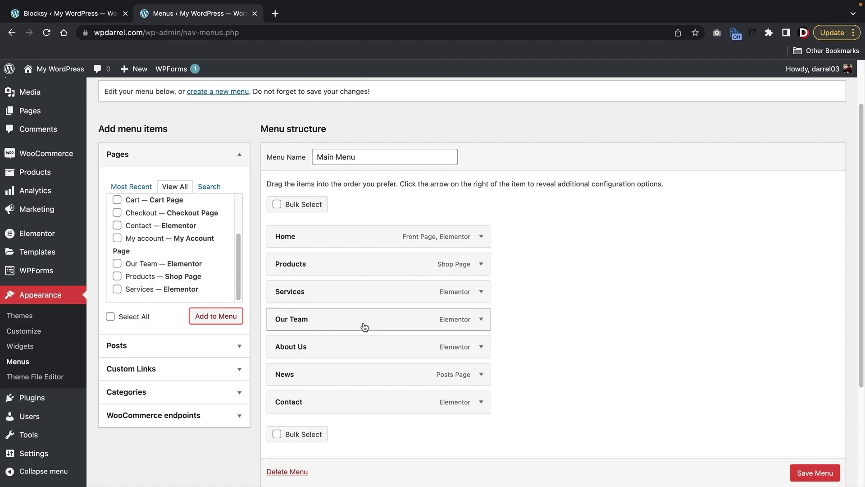
scroll(528, 332, down, 1)
scroll(528, 332, down, 3)
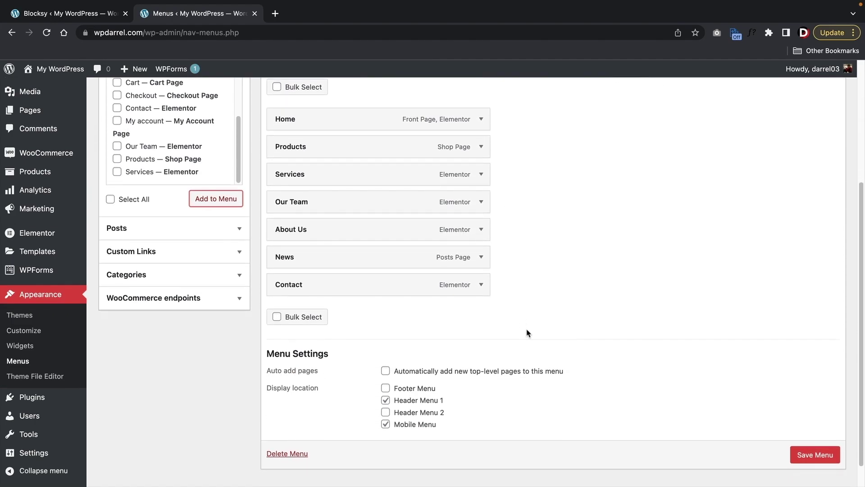
click(811, 451)
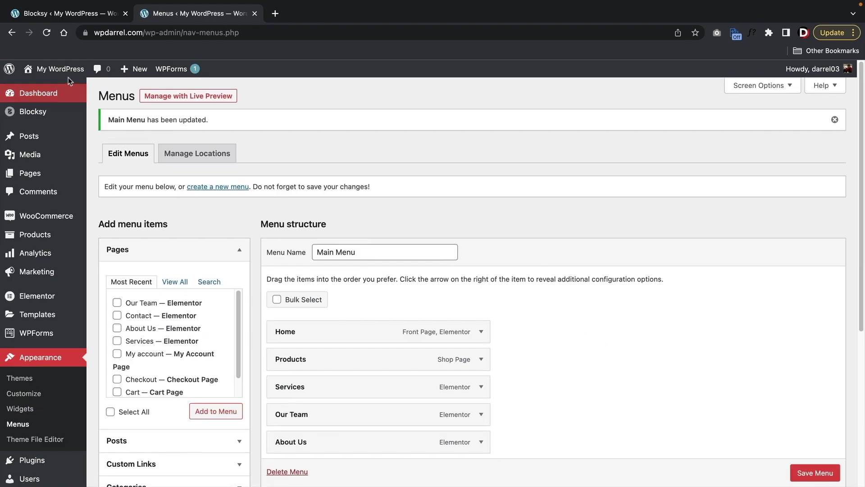
- On the live site, open Our Team from the header menu, then return to the homepage
click(65, 90)
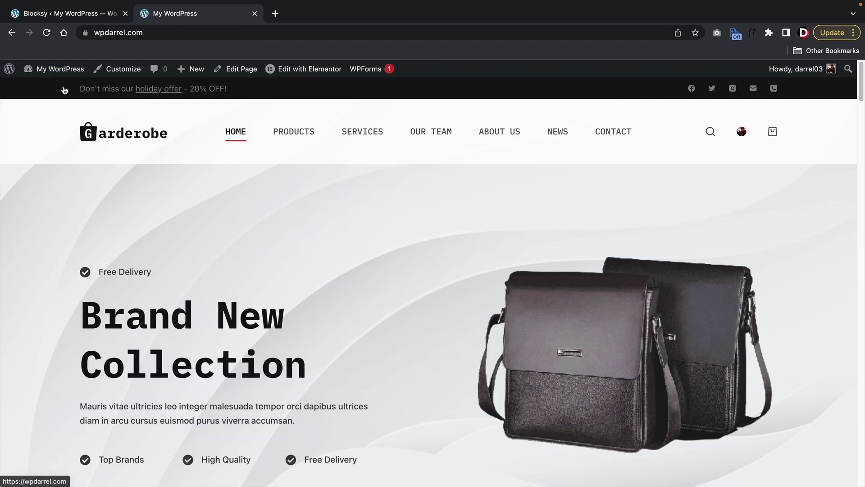
click(429, 138)
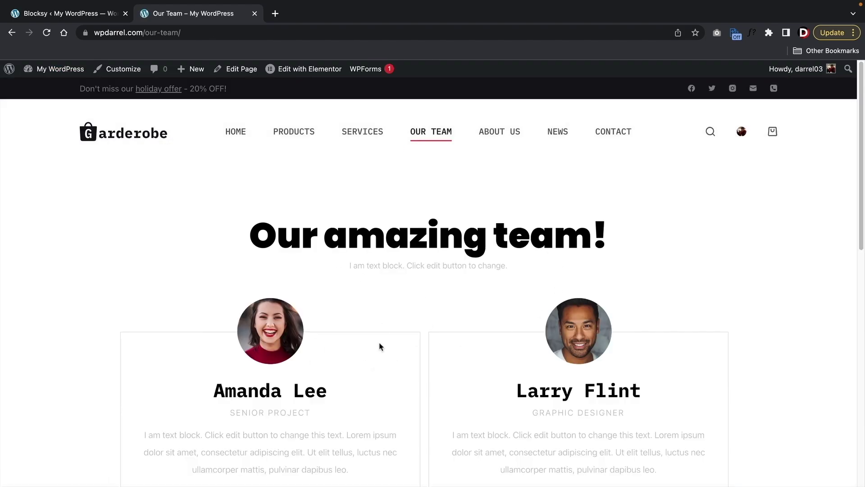
scroll(382, 335, down, 3)
scroll(317, 303, down, 8)
scroll(316, 299, up, 10)
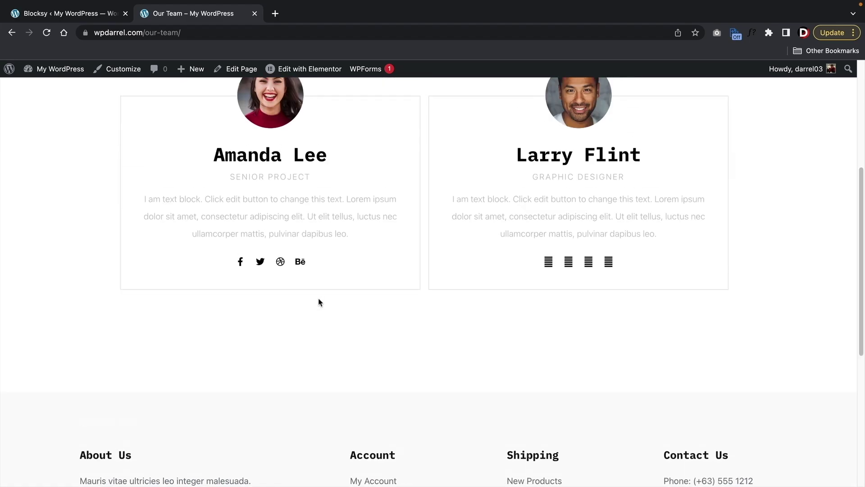
click(243, 132)
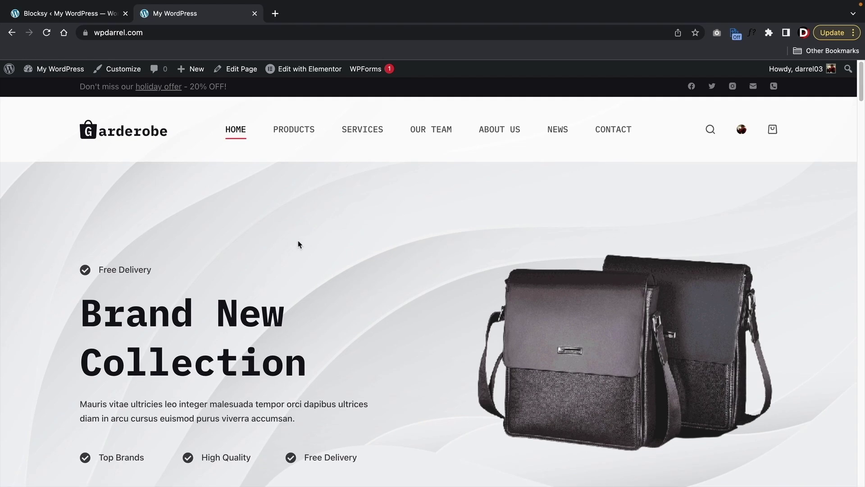
scroll(297, 245, down, 1)
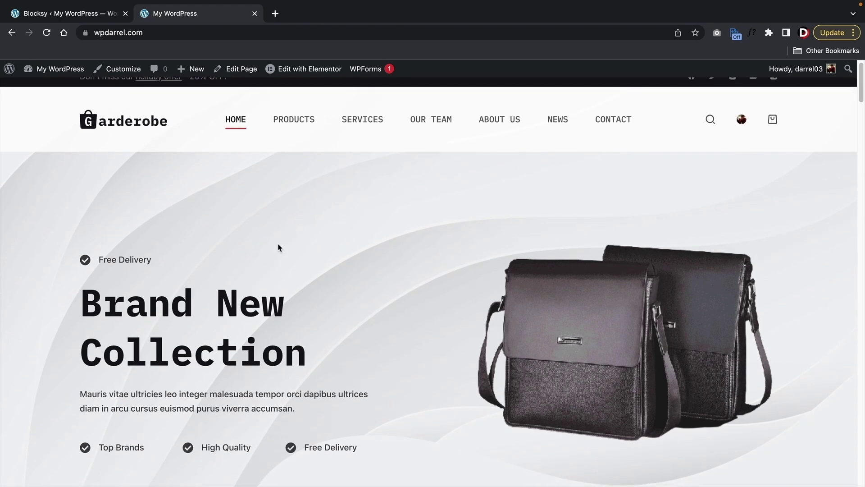
- Go from the admin dashboard to the All Products list
mouse_move(64, 69)
click(70, 90)
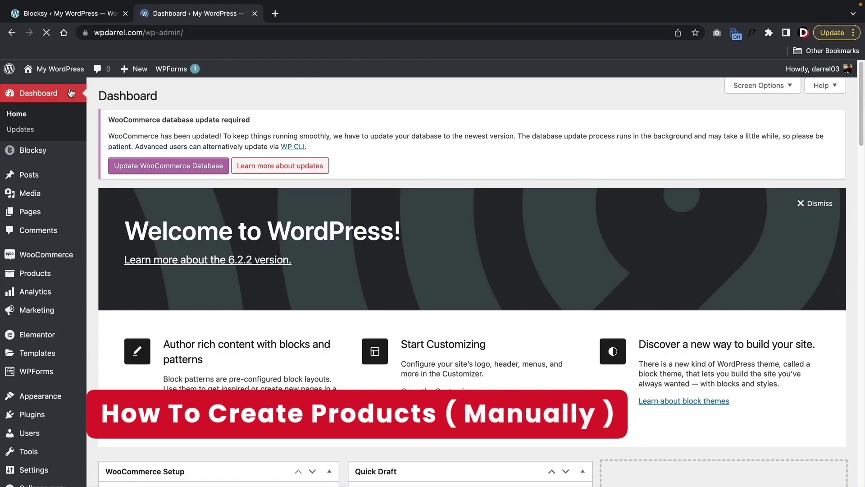
mouse_move(43, 279)
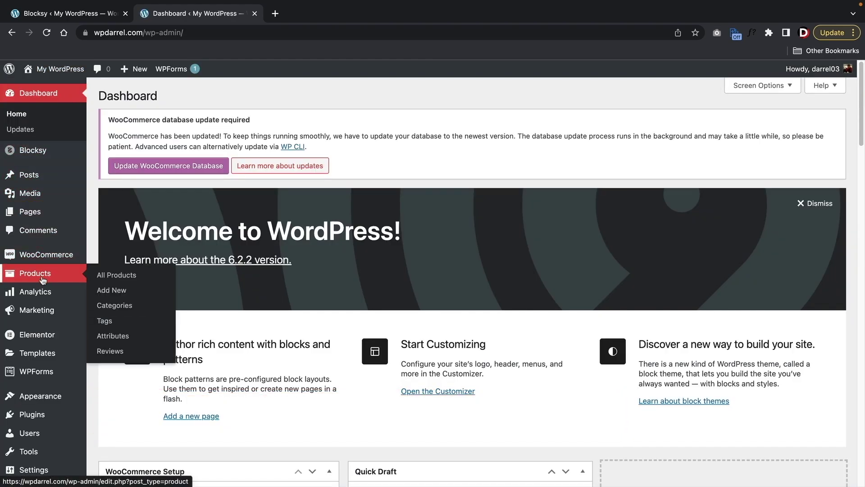
click(107, 279)
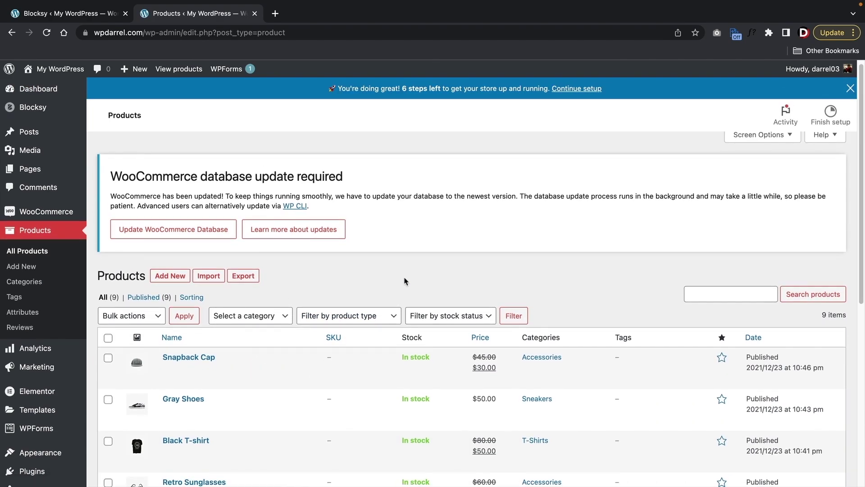
scroll(216, 266, down, 7)
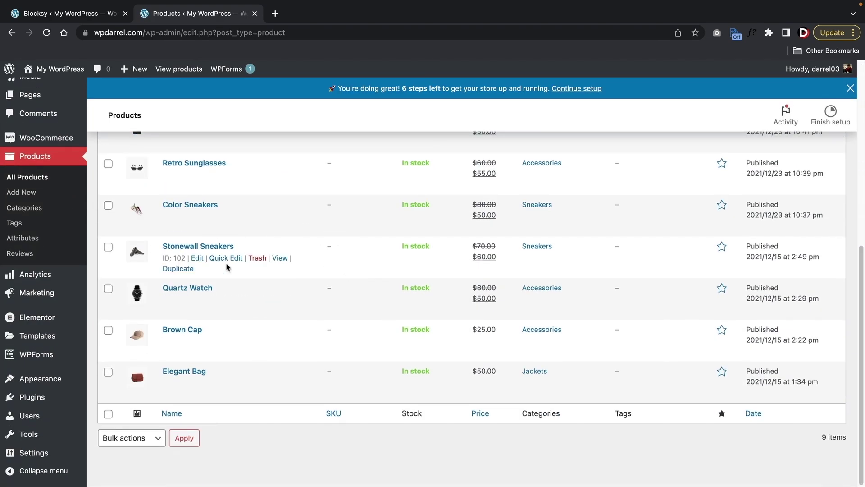
scroll(352, 300, up, 5)
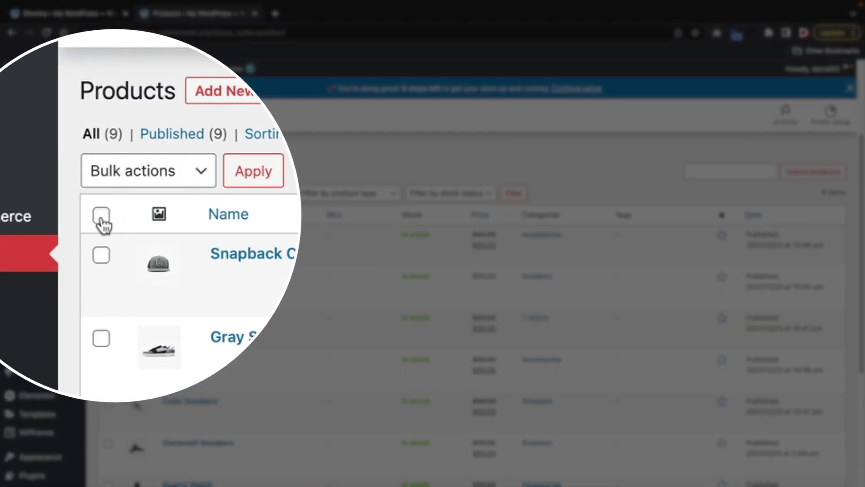
- Trash all nine products in bulk and start the WooCommerce database update
click(108, 215)
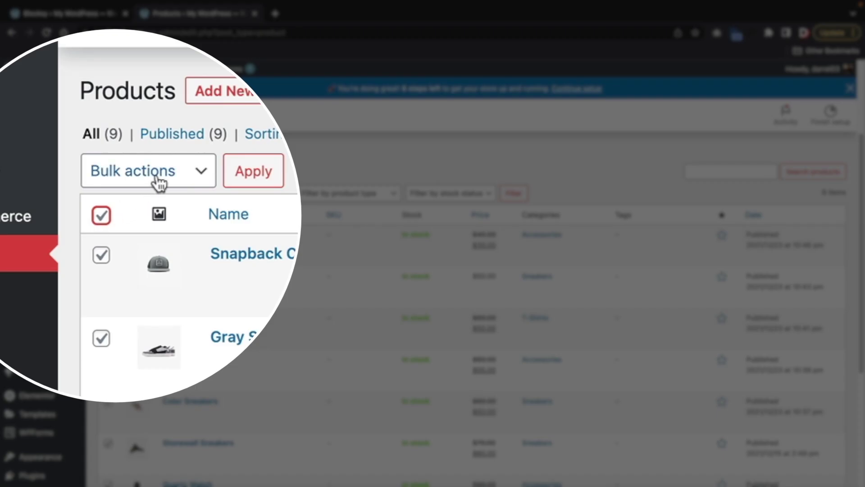
click(158, 176)
click(154, 221)
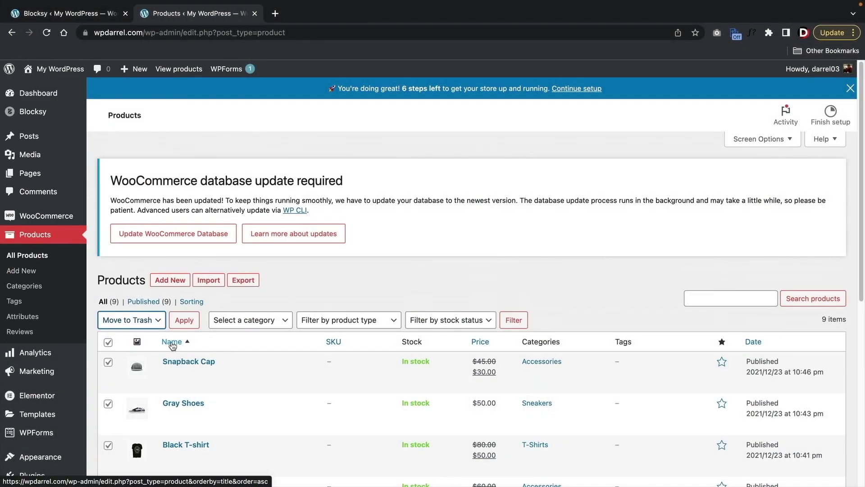
scroll(191, 237, down, 3)
scroll(194, 270, up, 1)
scroll(197, 288, up, 1)
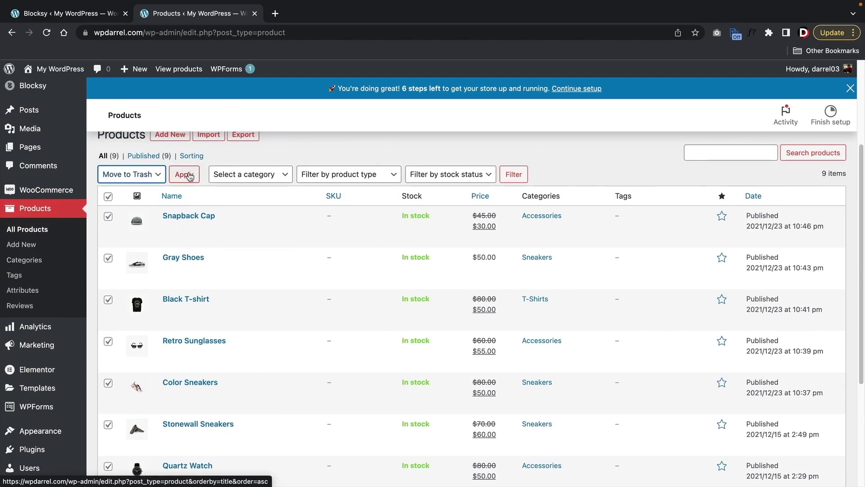
click(188, 177)
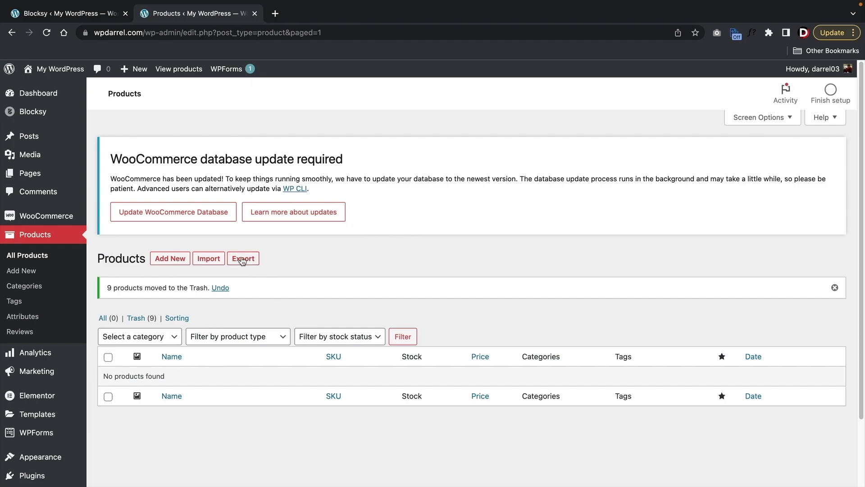
click(188, 212)
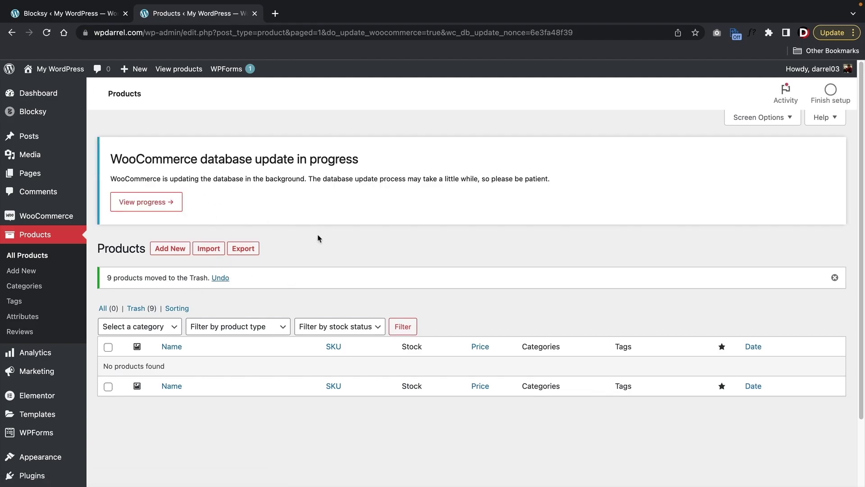
scroll(331, 261, down, 3)
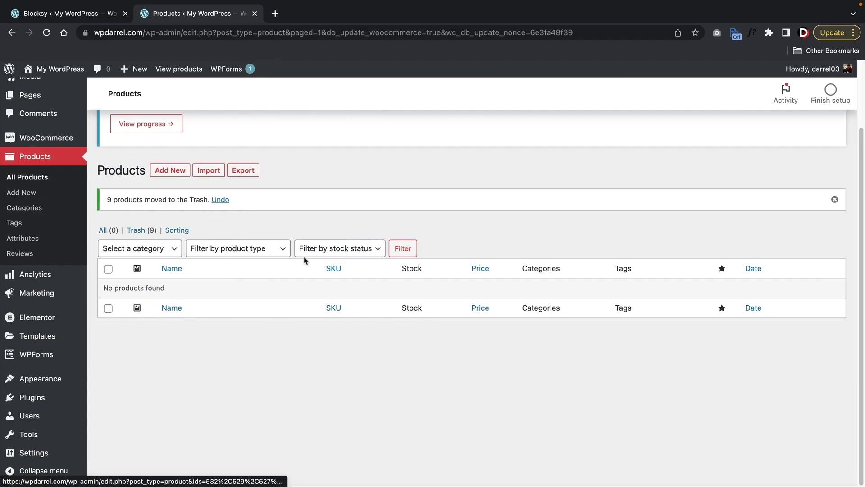
- Start a new product named 'Baseball Cap' and place the cursor in its description
click(171, 170)
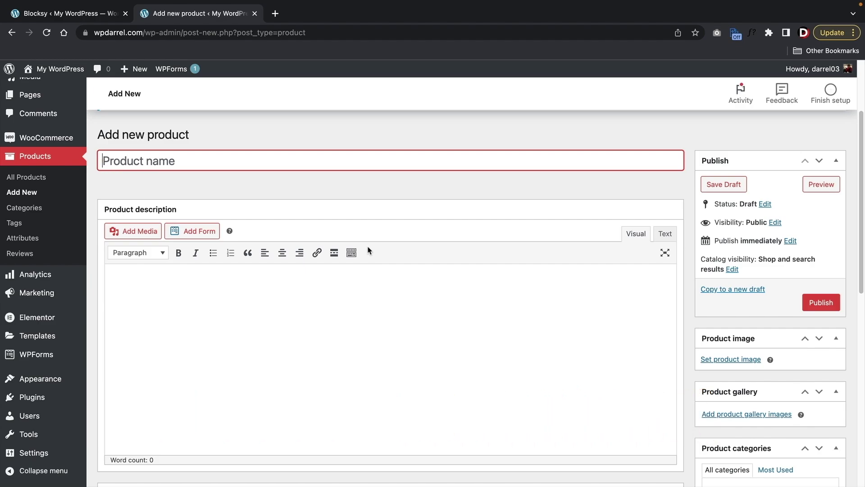
text(Basball Ca)
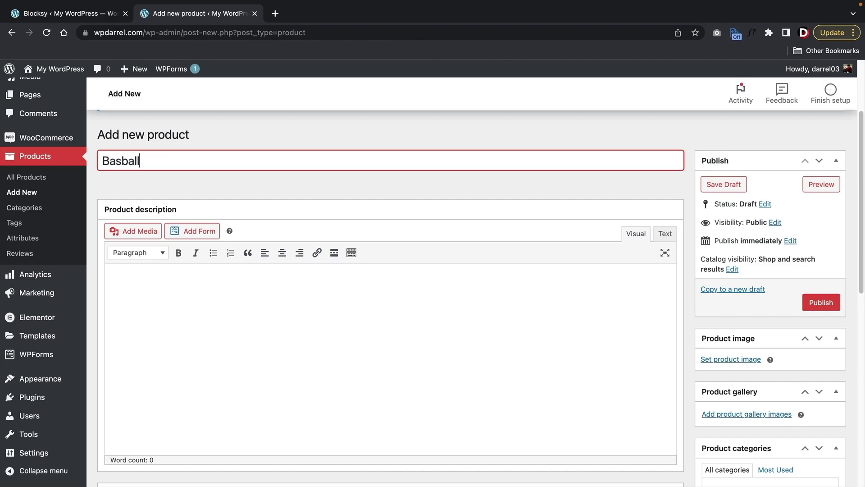
key(BackSpace)
key(BackSpace)
key(BackSpace)
key(BackSpace)
key(BackSpace)
key(BackSpace)
text(Cap)
click(396, 405)
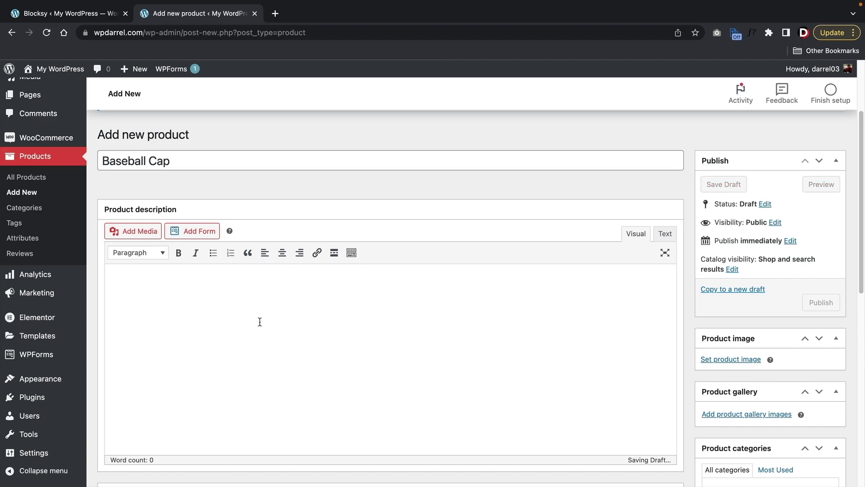
scroll(174, 263, down, 1)
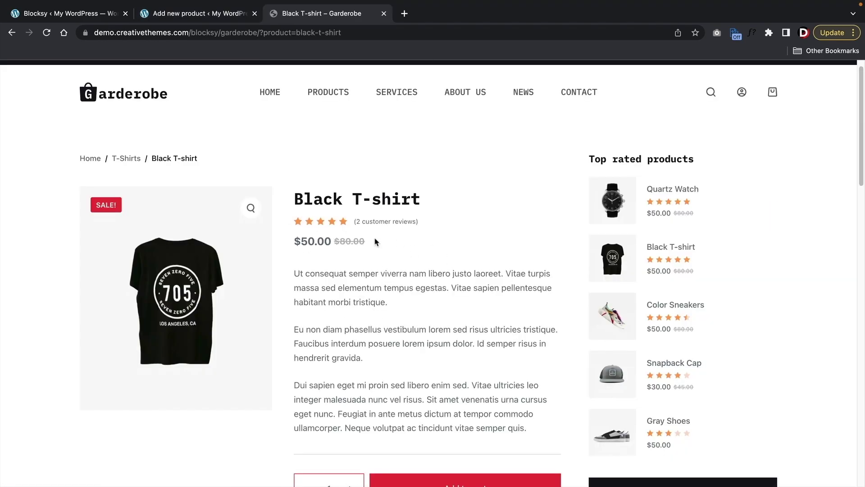
- Copy the Black T-shirt's three demo description paragraphs into the Baseball Cap description
scroll(393, 316, down, 7)
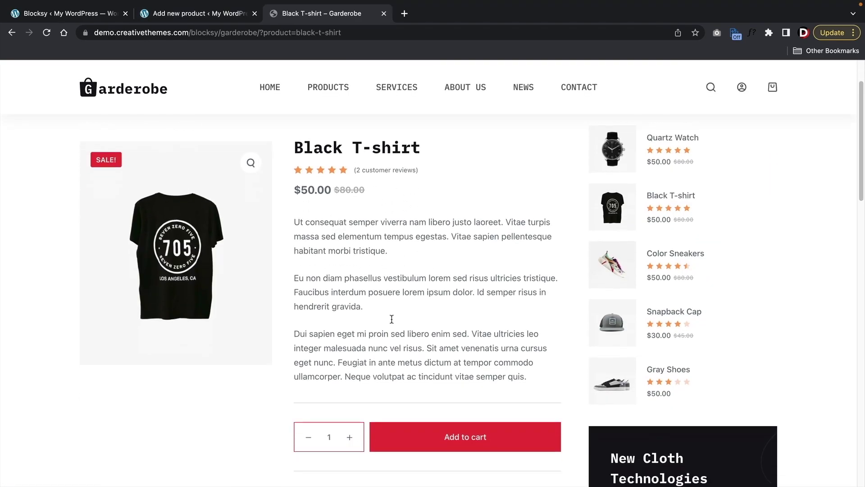
scroll(391, 322, down, 2)
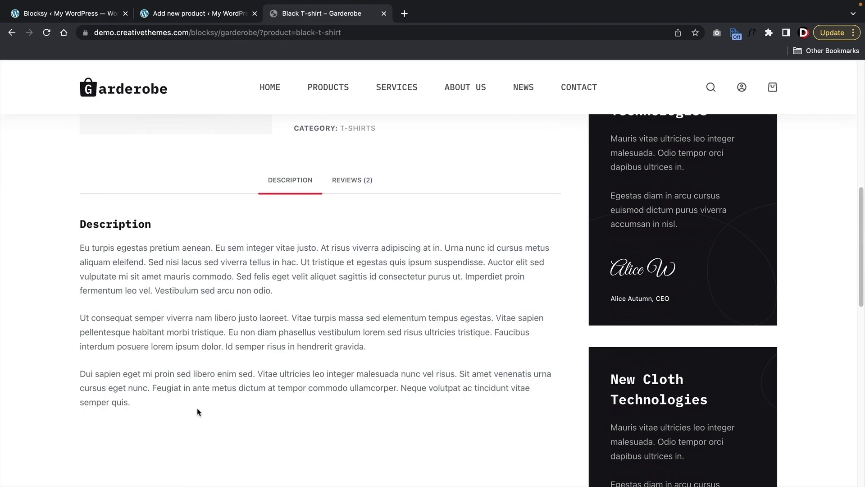
drag(198, 412, 81, 253)
right_click(128, 260)
click(163, 283)
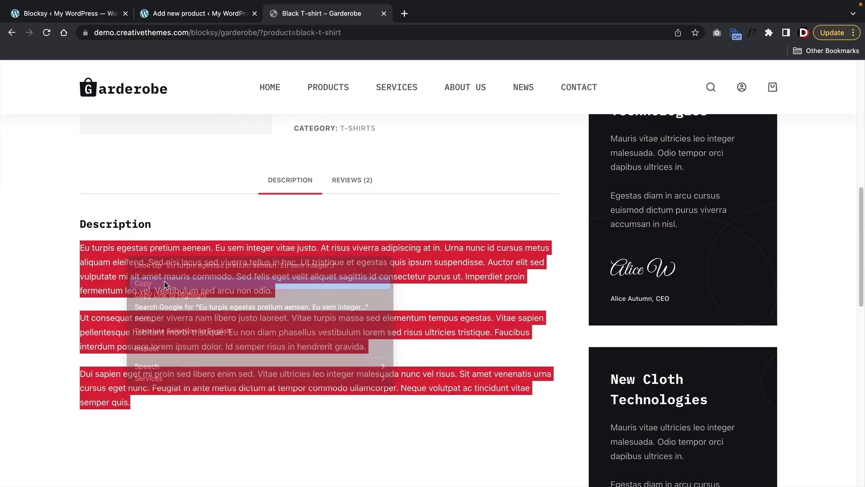
click(196, 18)
right_click(127, 279)
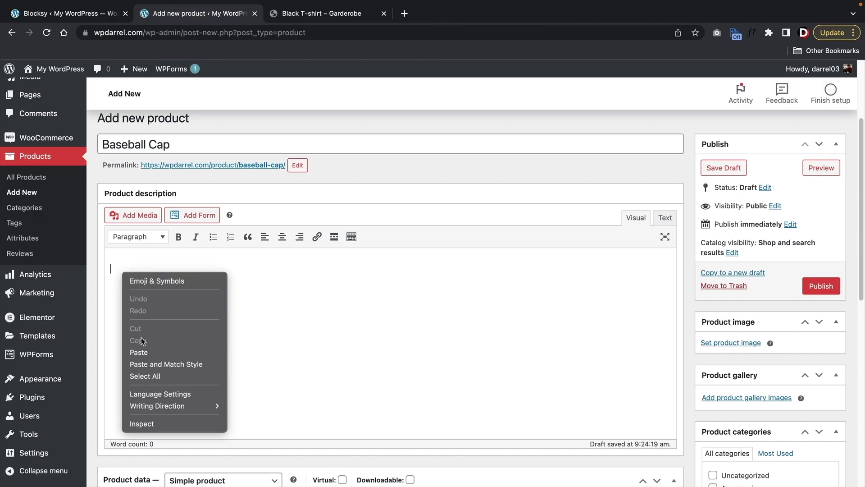
click(147, 353)
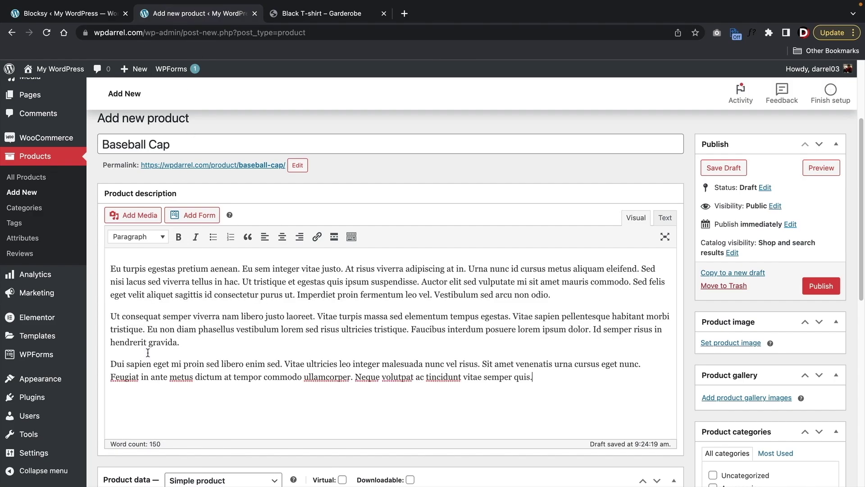
- Check the product type options, then go back to the demo Black T-shirt page
scroll(155, 351, down, 1)
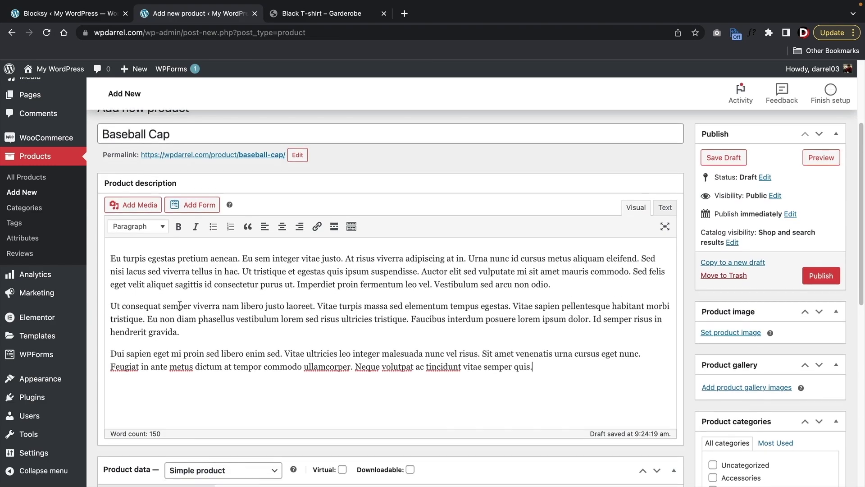
scroll(260, 315, down, 5)
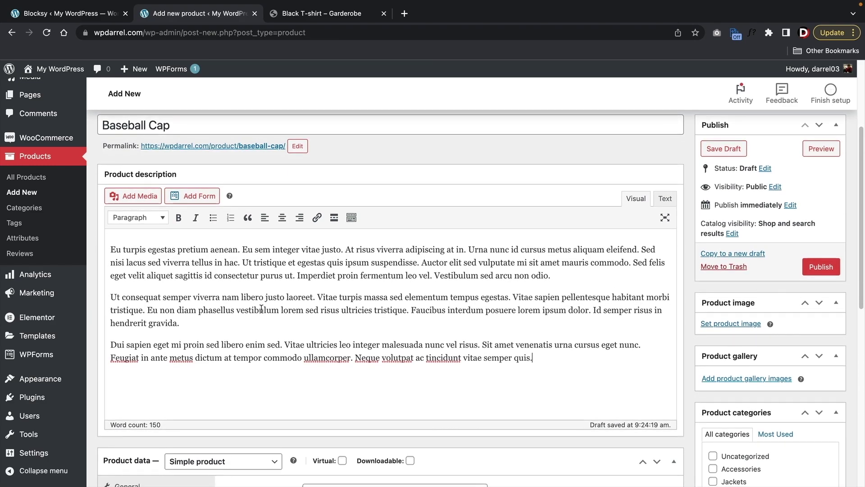
scroll(259, 321, down, 2)
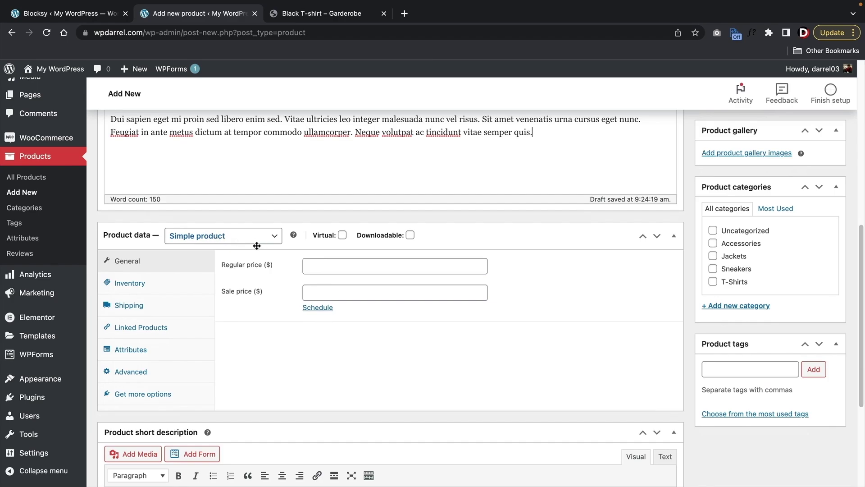
click(230, 243)
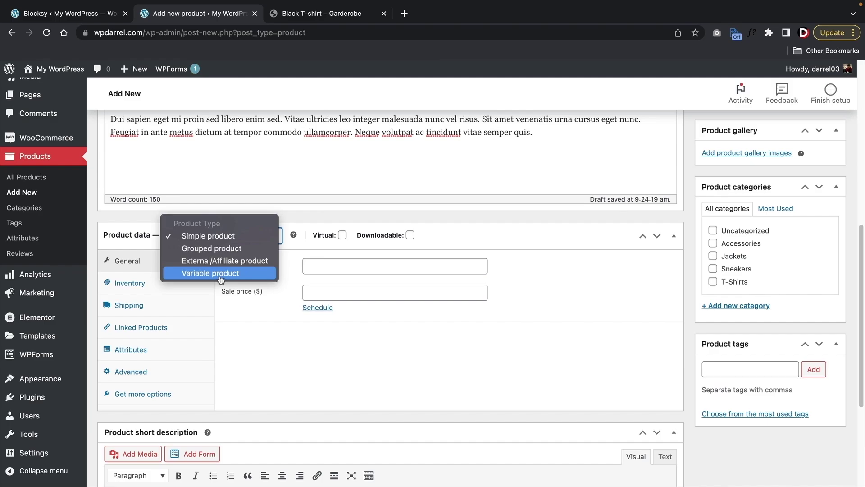
key(ctrl+Tab)
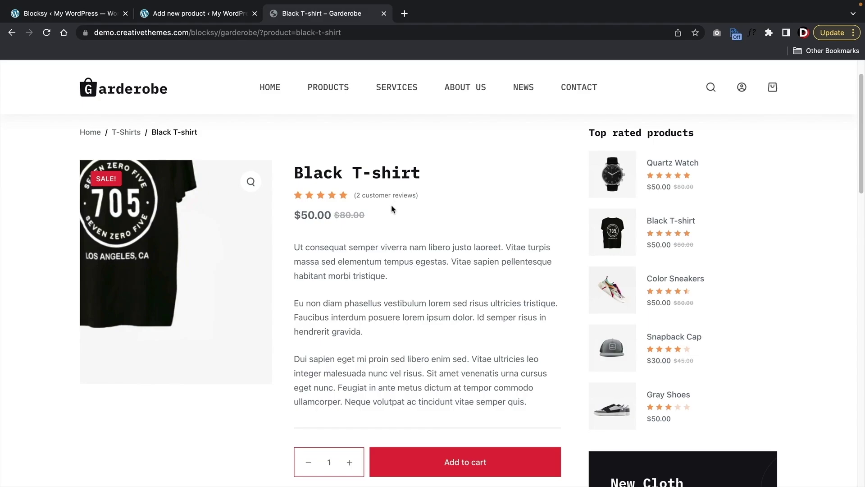
- Set regular price 100 and sale price 50, scheduled 2023-07-01 to 2023-07-31
click(192, 15)
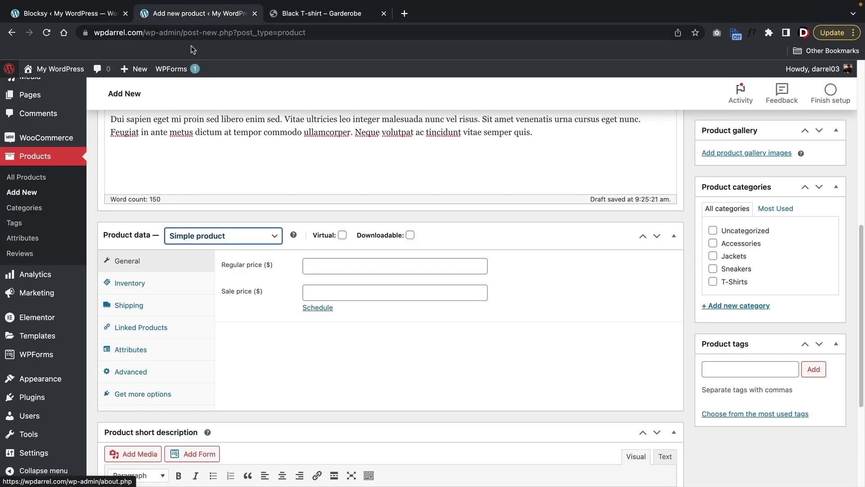
click(334, 270)
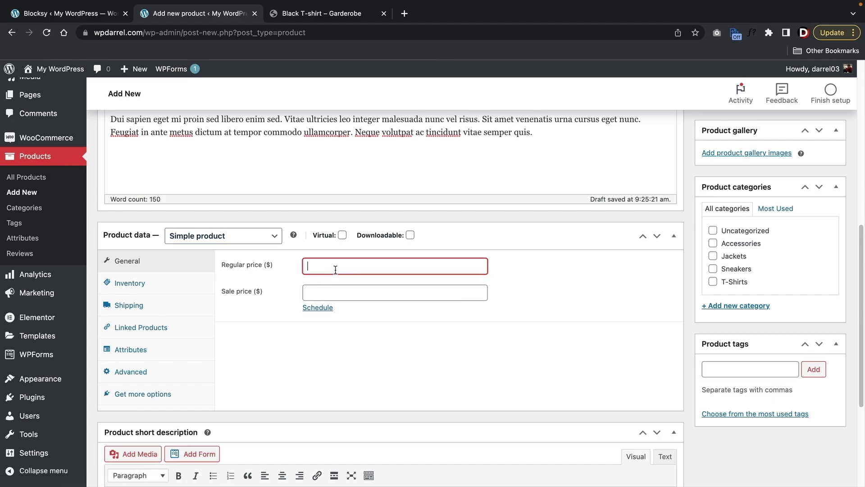
key(Tab)
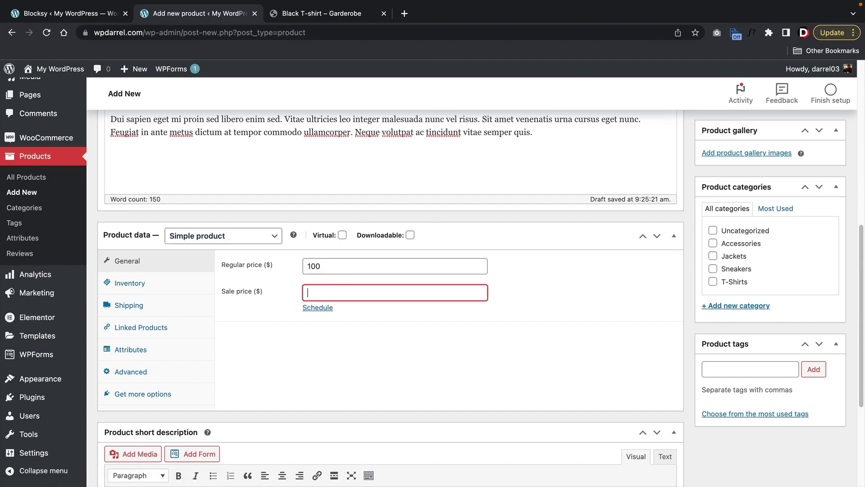
click(321, 308)
click(327, 315)
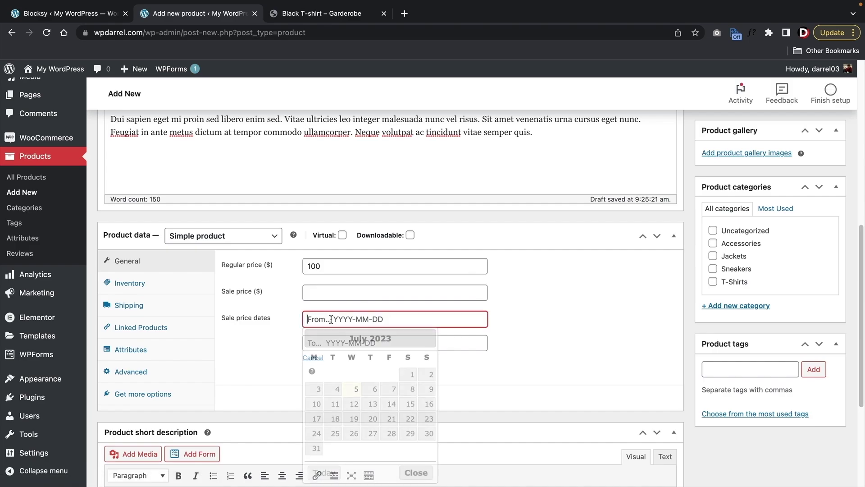
click(397, 388)
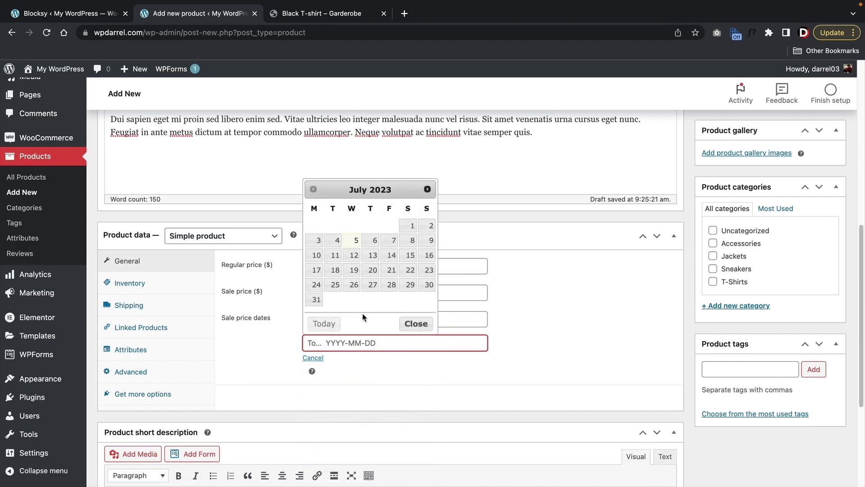
click(316, 299)
click(347, 294)
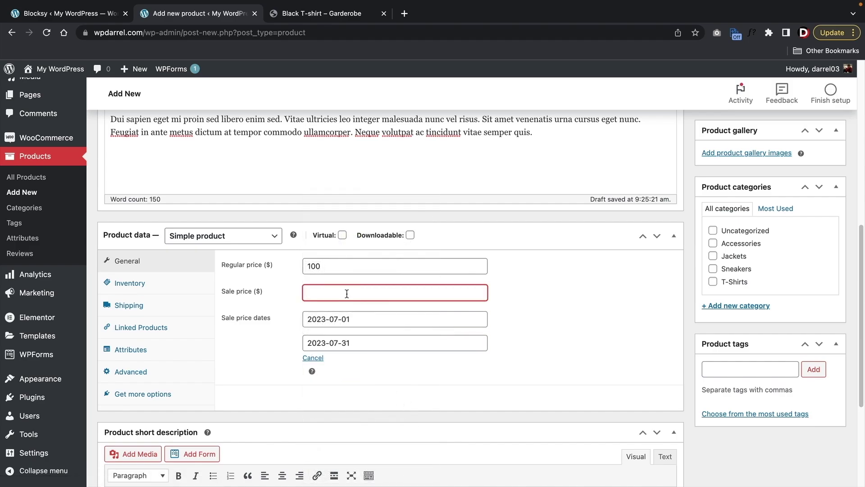
scroll(350, 293, down, 4)
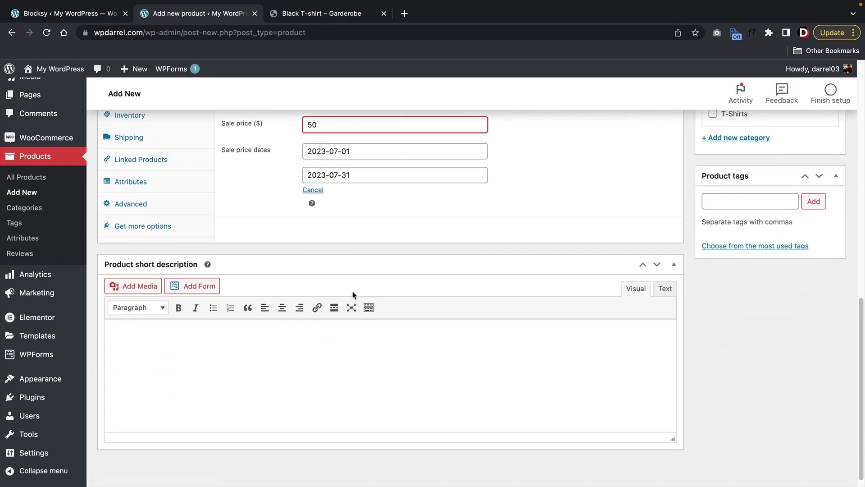
- Paste the two copied demo paragraphs into the product short description
click(321, 13)
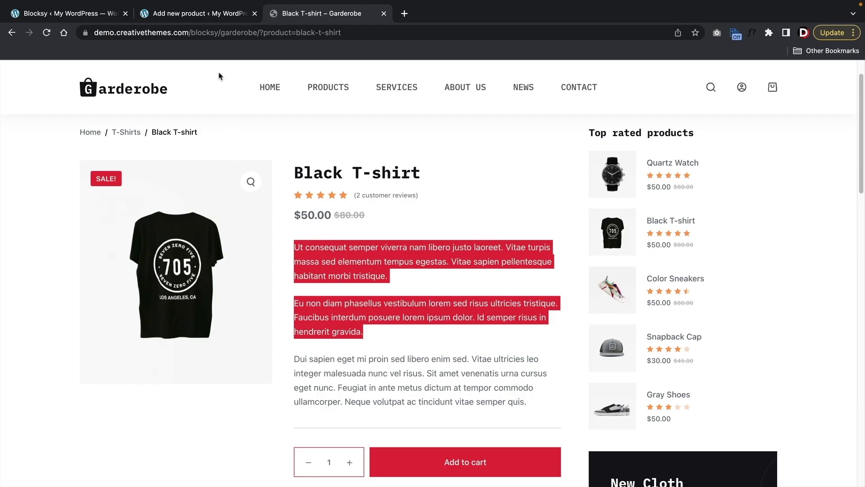
click(217, 14)
right_click(124, 329)
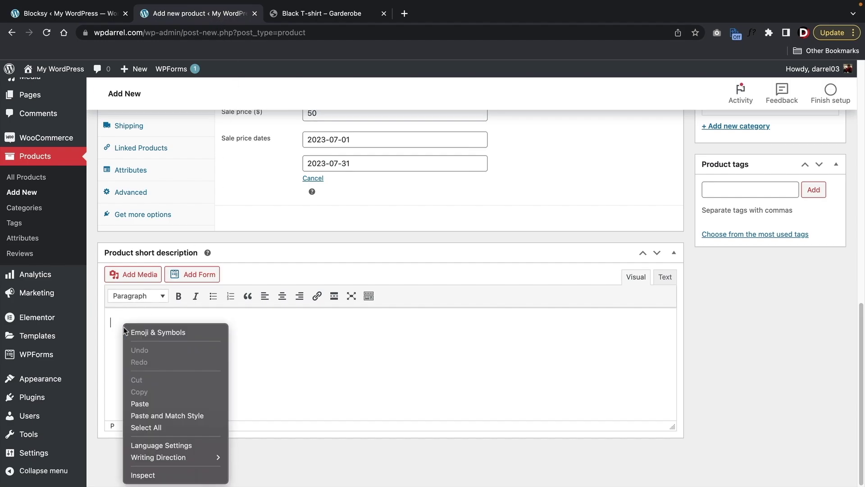
click(148, 403)
scroll(777, 385, up, 7)
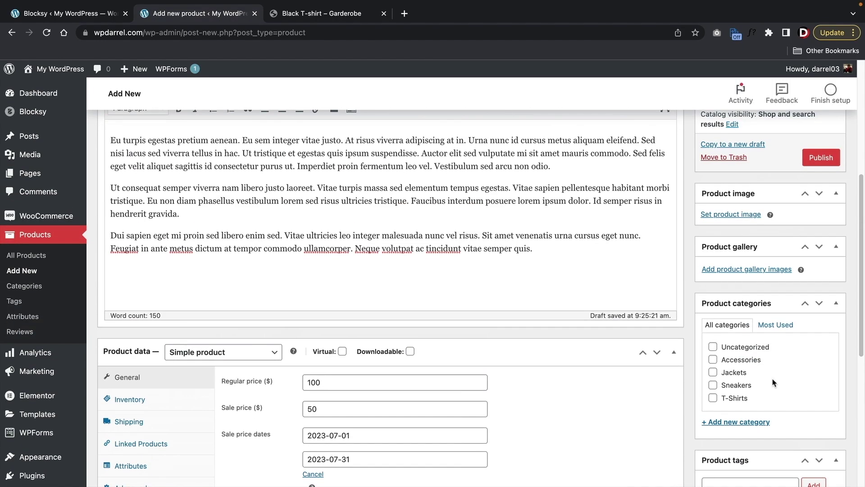
- Set the grey cap photo as the Baseball Cap's product image
click(731, 214)
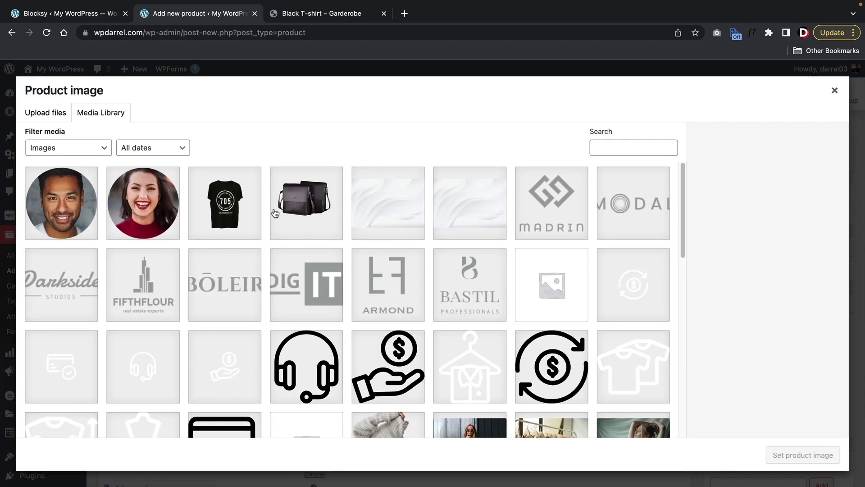
scroll(318, 239, down, 5)
scroll(319, 243, down, 2)
click(61, 227)
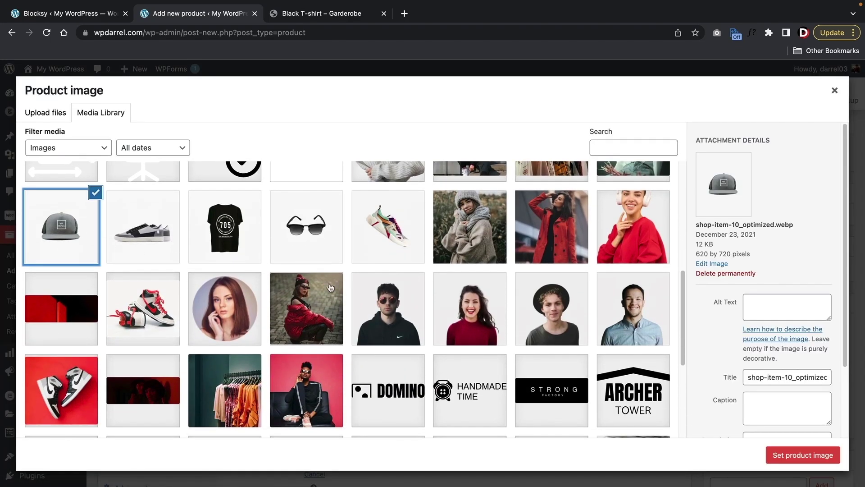
click(797, 454)
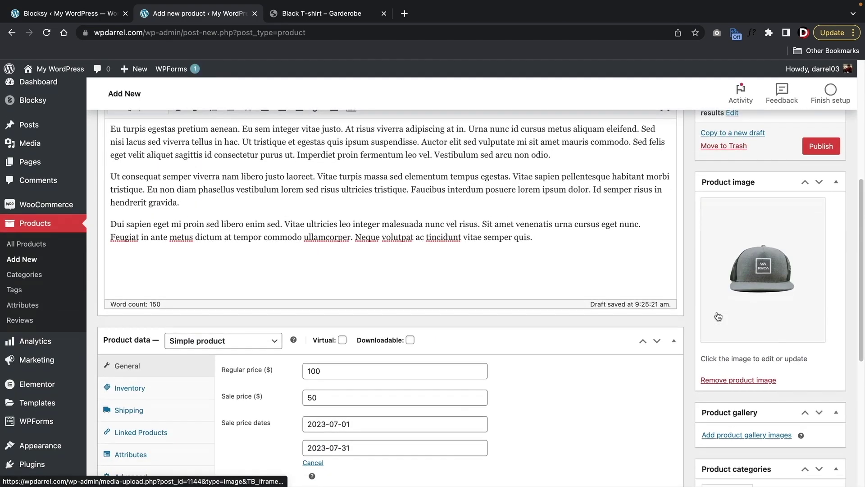
- Add the beige cap photo to the product gallery, then return to the demo page
scroll(730, 303, down, 4)
click(737, 285)
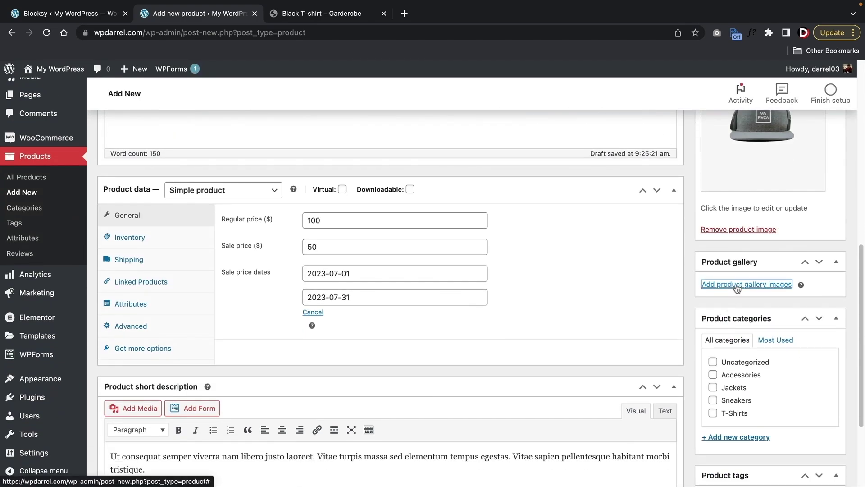
scroll(597, 279, down, 2)
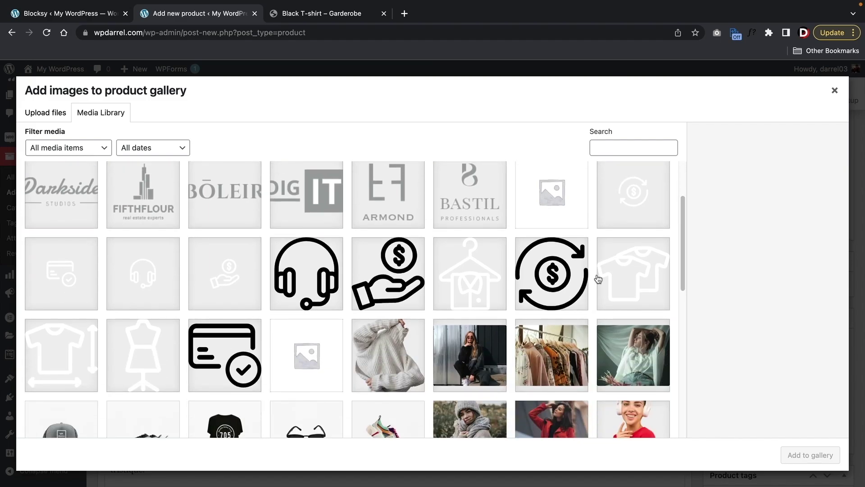
scroll(598, 278, down, 7)
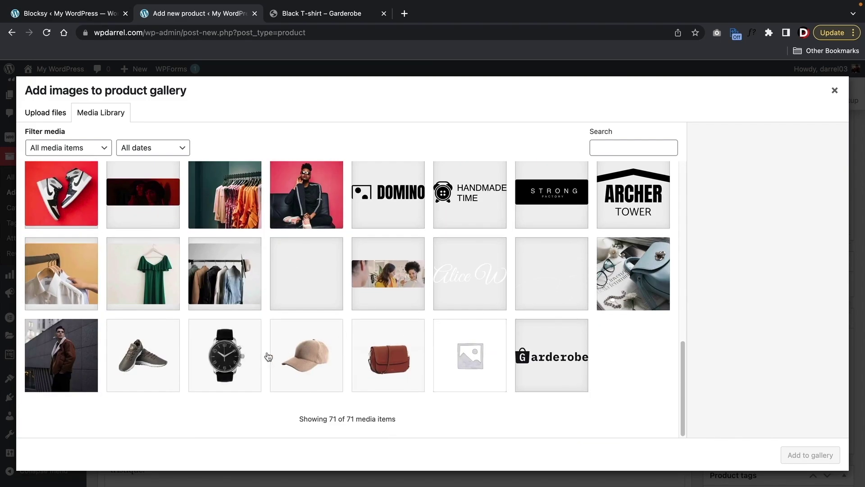
click(271, 357)
click(787, 451)
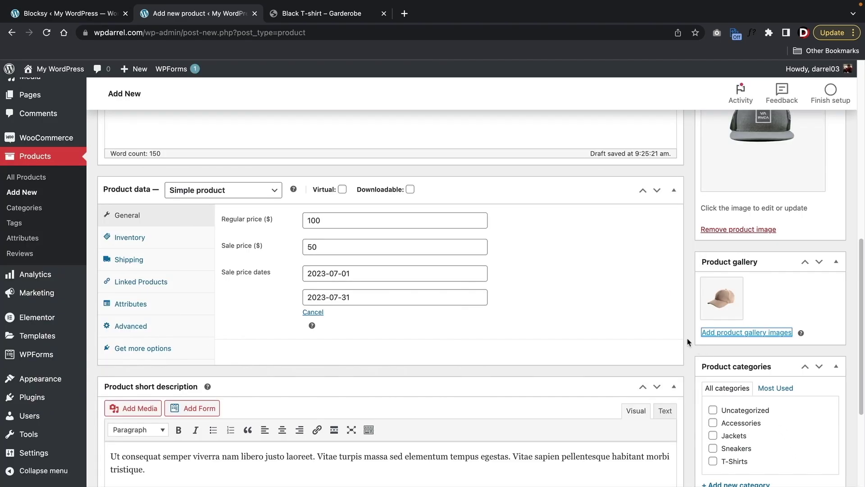
scroll(688, 341, down, 2)
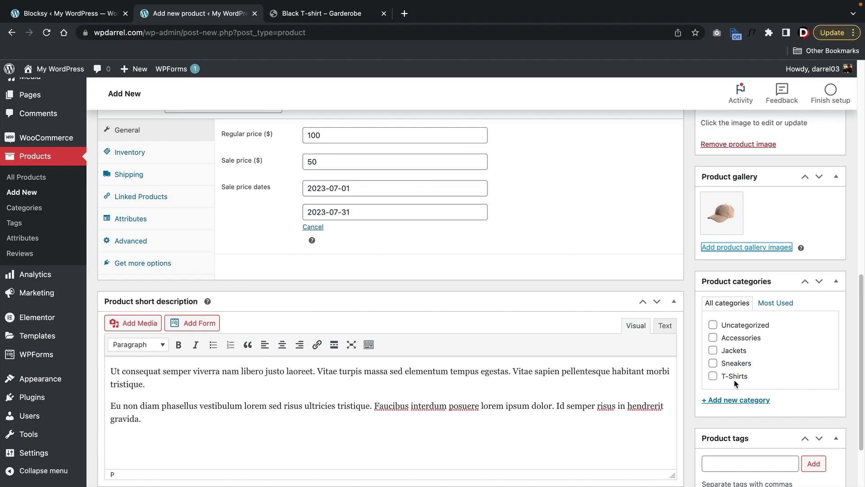
click(366, 16)
click(434, 285)
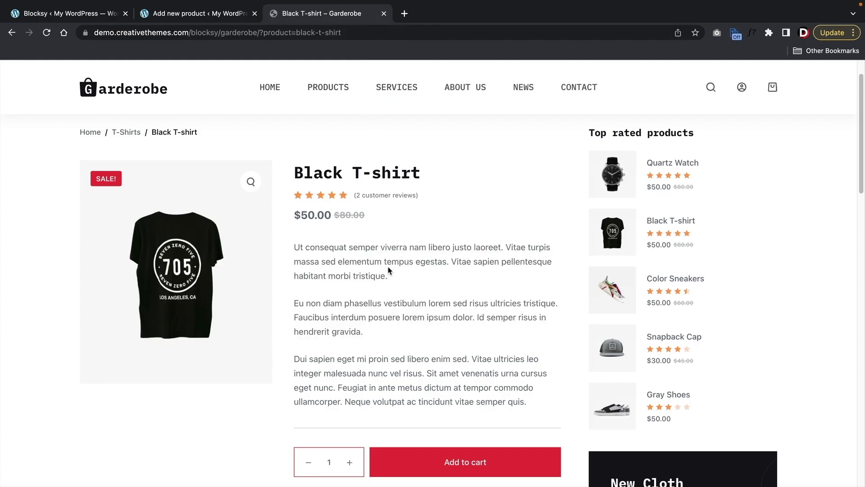
- Browse the demo's T-Shirts category and full product listing, opening the Snapback Cap
click(126, 132)
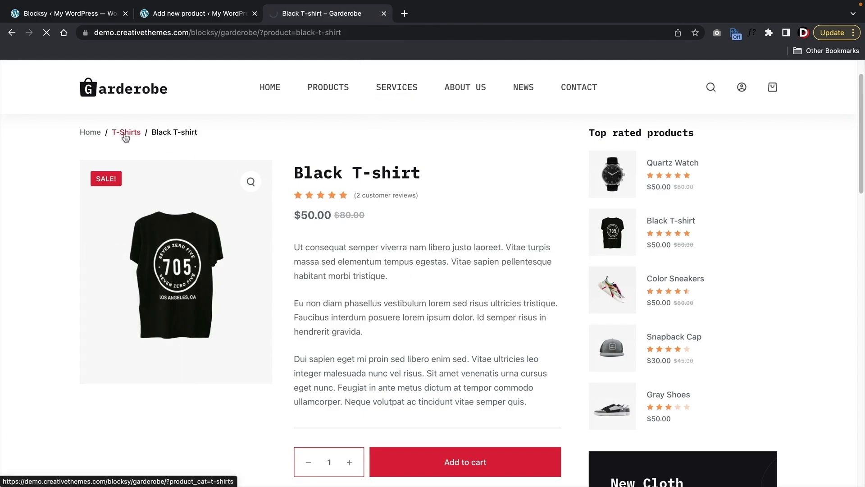
scroll(218, 243, down, 3)
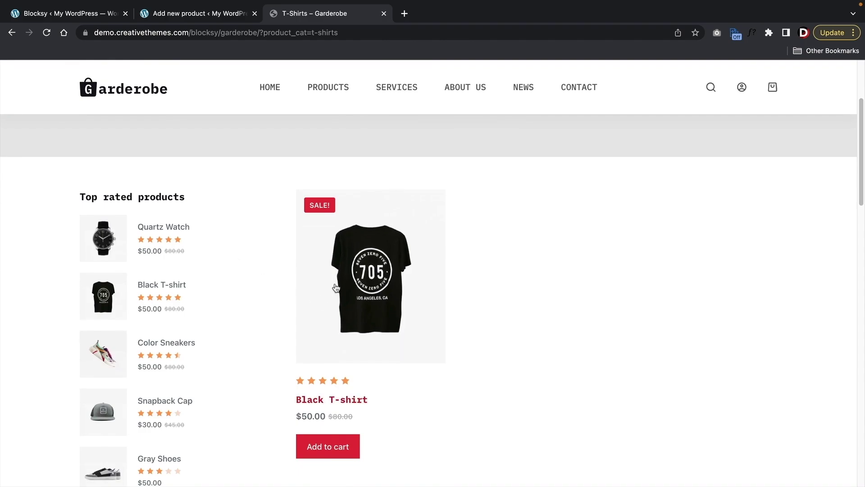
scroll(415, 334, up, 1)
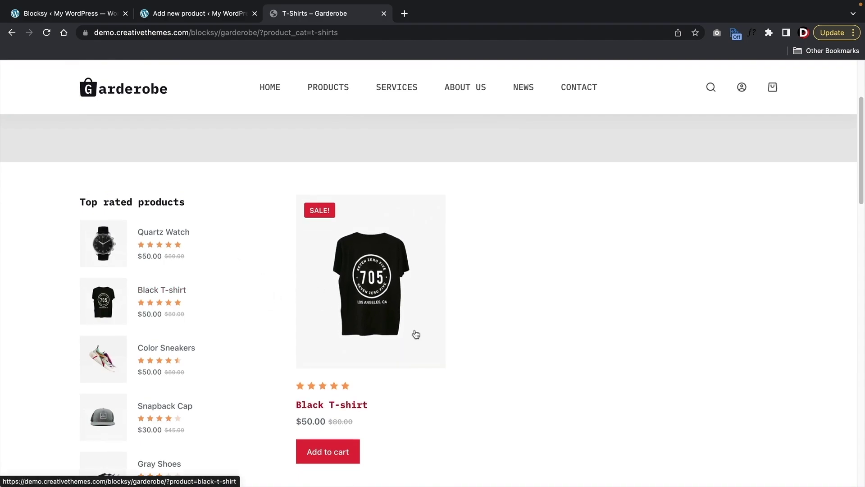
scroll(416, 334, up, 3)
click(323, 104)
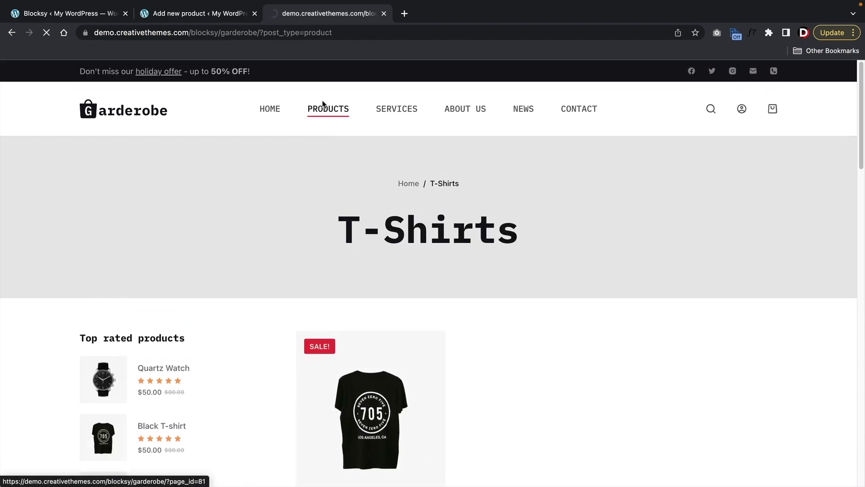
scroll(352, 180, down, 6)
scroll(353, 191, down, 10)
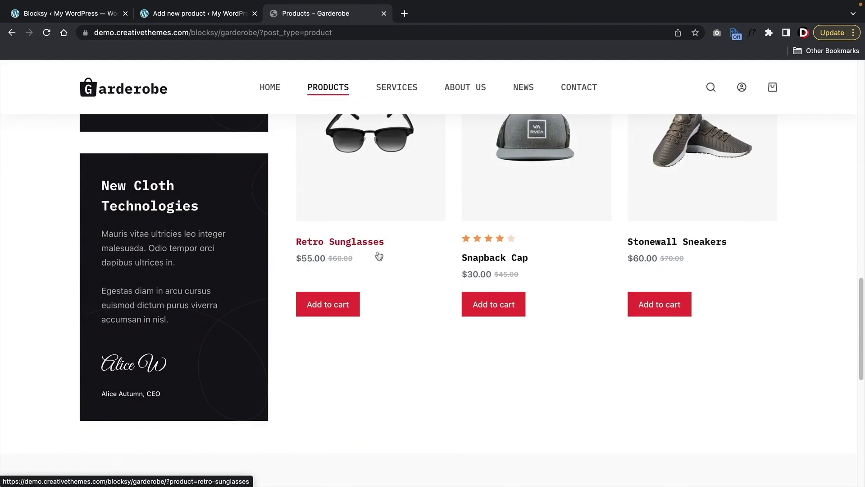
click(501, 250)
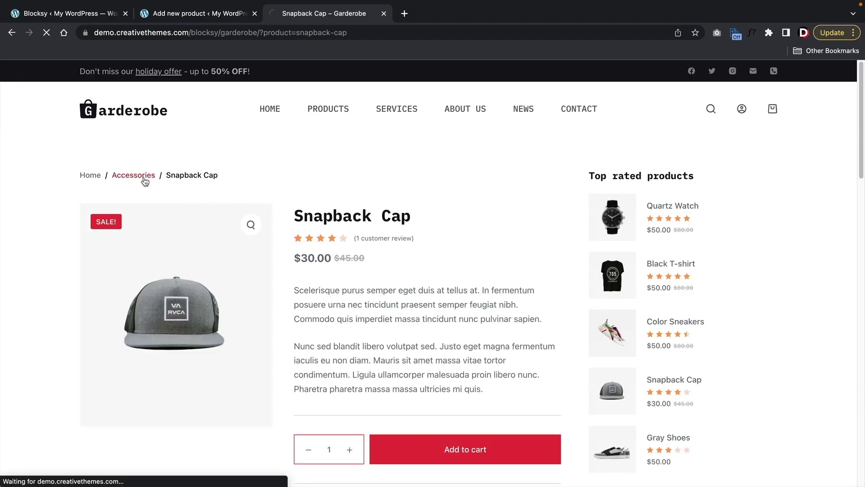
- Look through the demo Accessories category of caps, then return to the product editor
click(145, 180)
scroll(315, 239, down, 4)
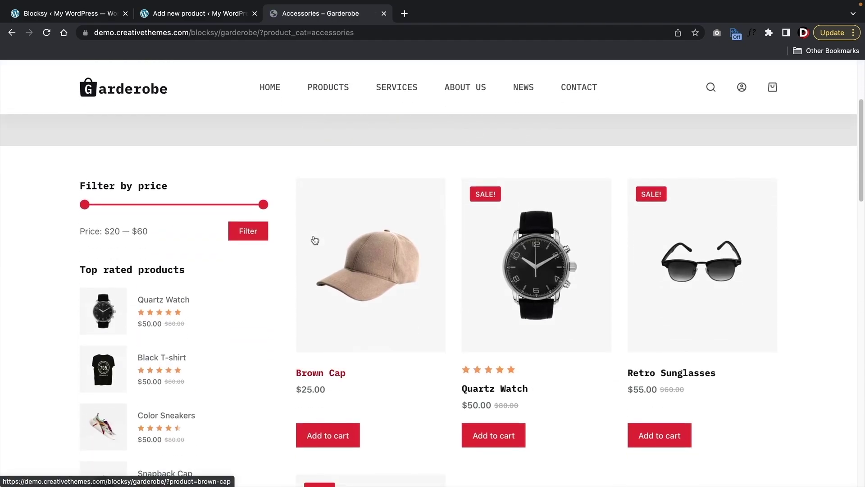
scroll(318, 235, down, 4)
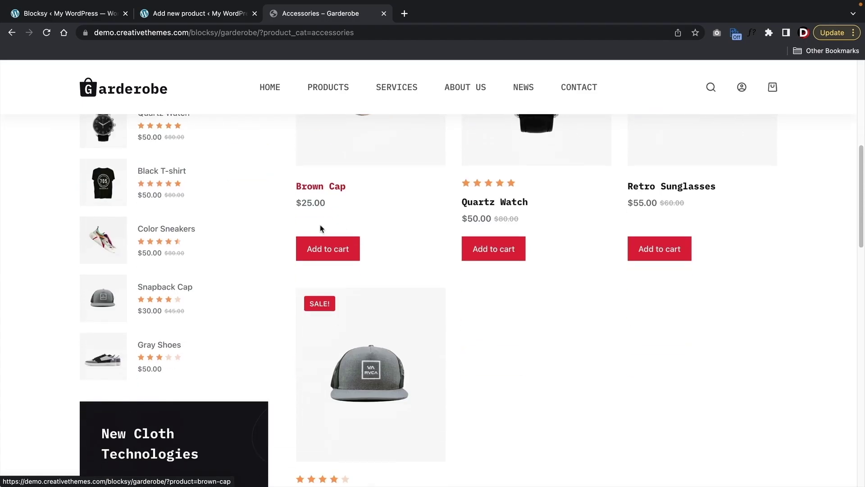
scroll(320, 228, down, 1)
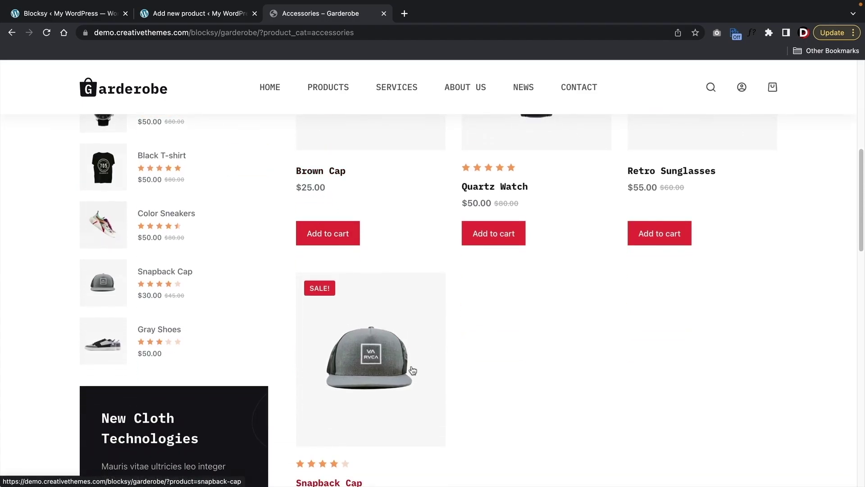
scroll(412, 370, up, 4)
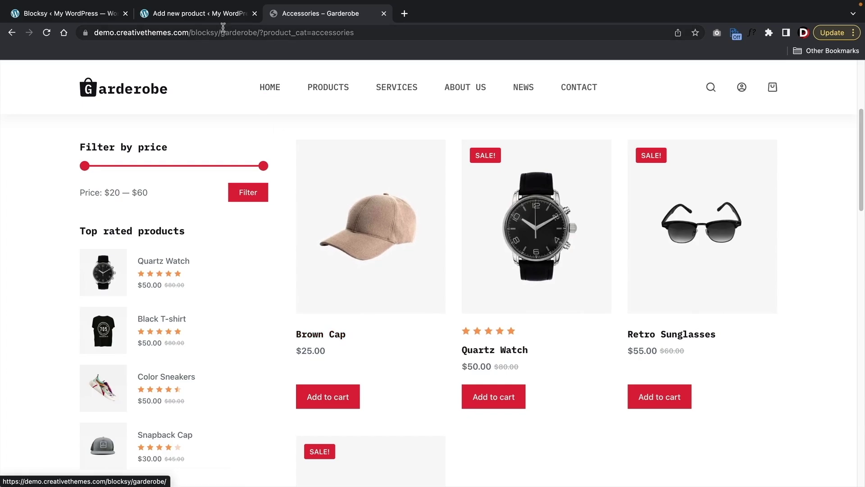
click(203, 14)
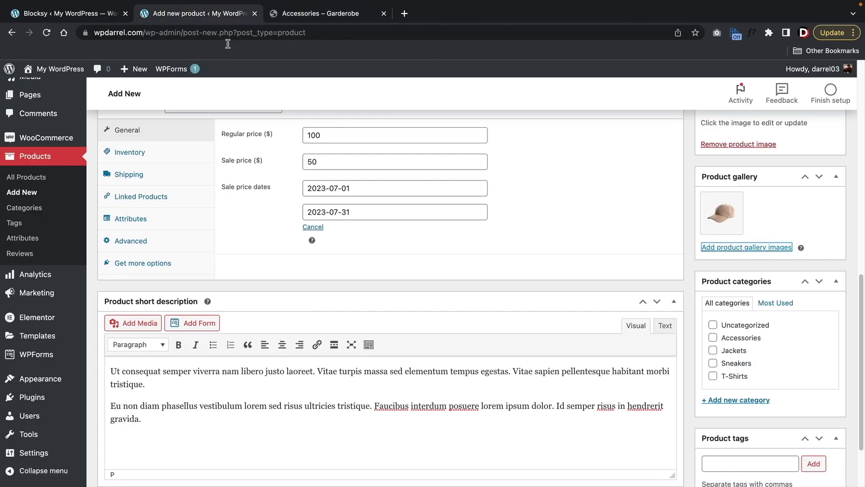
- Tick the Accessories category for Baseball Cap and publish the product
click(712, 337)
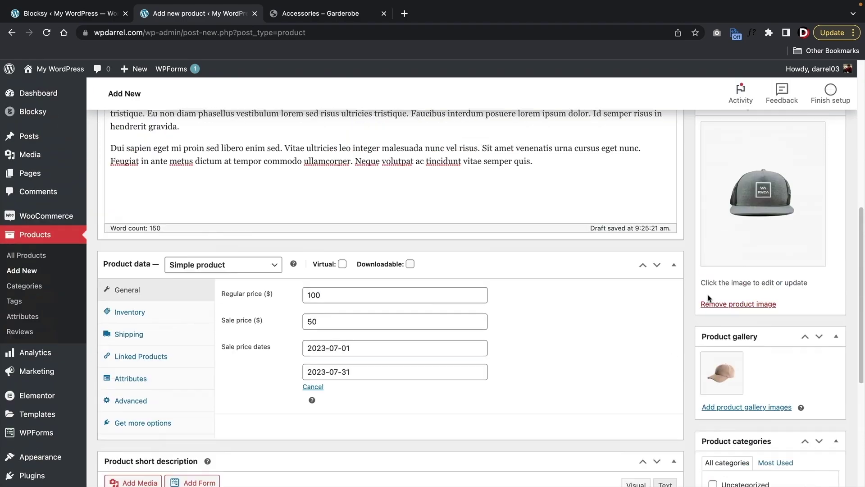
scroll(711, 299, up, 7)
scroll(708, 295, up, 4)
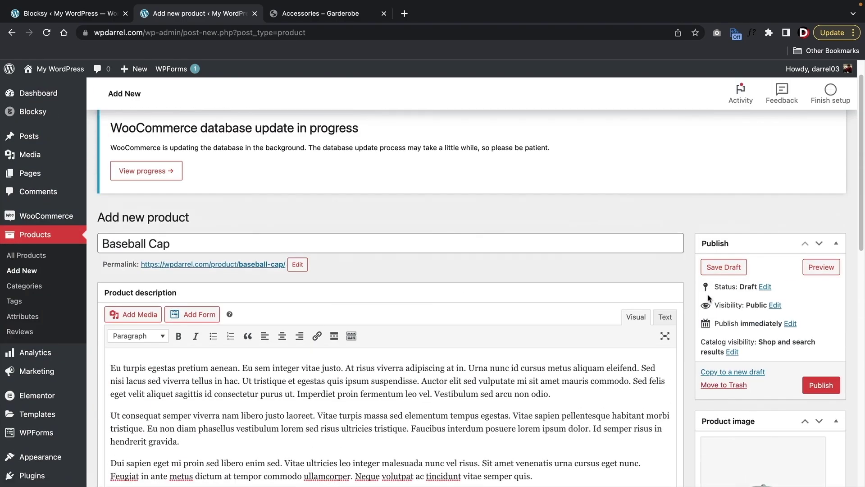
scroll(708, 297, down, 2)
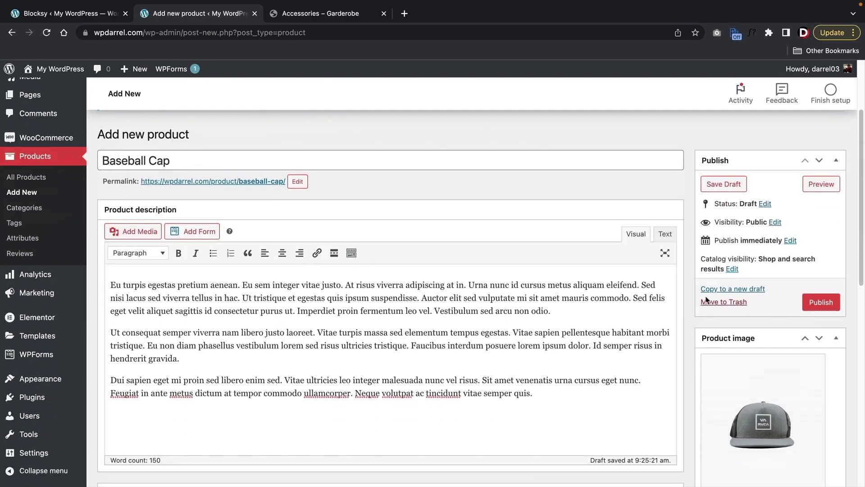
click(824, 298)
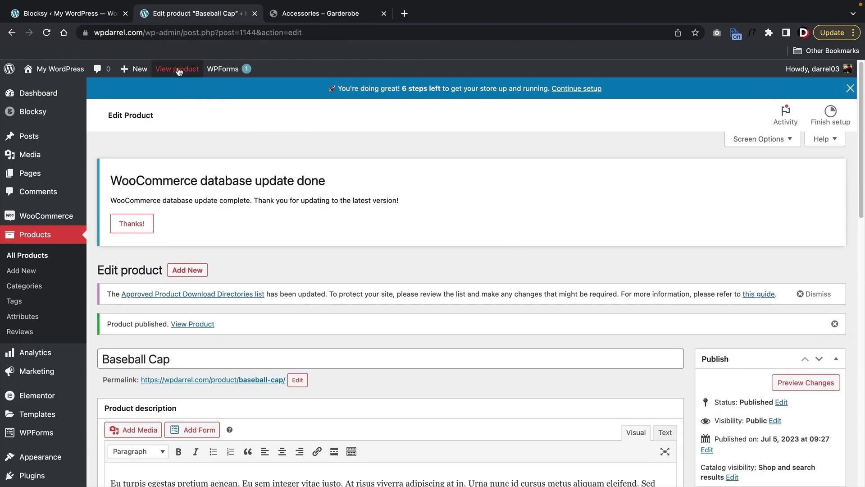
- Check the live Baseball Cap page's title, $50 sale price, short description and beige gallery image
click(158, 68)
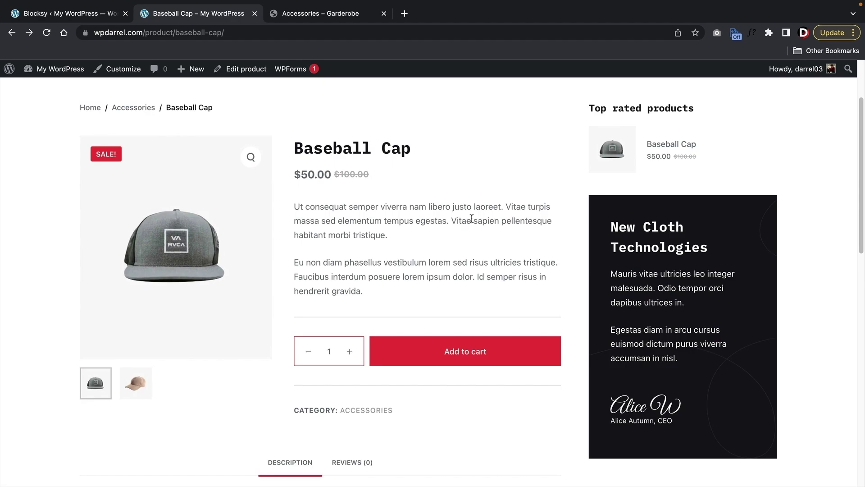
drag(416, 148, 296, 143)
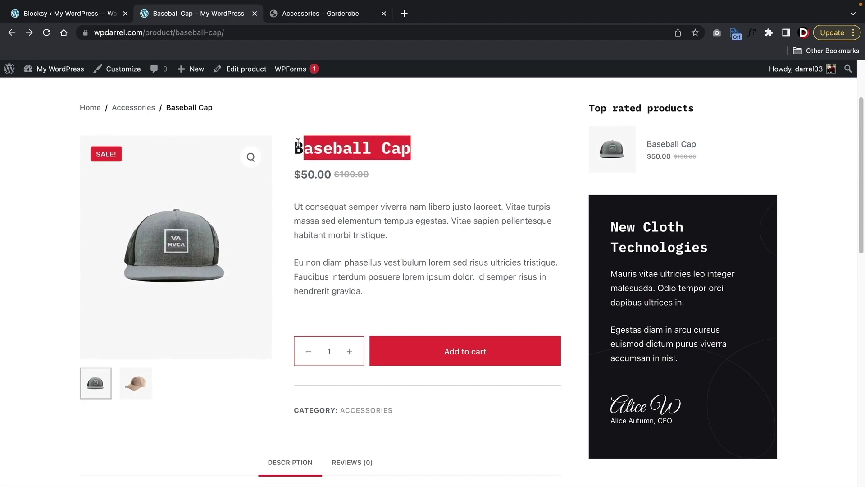
click(378, 177)
drag(379, 177, 343, 172)
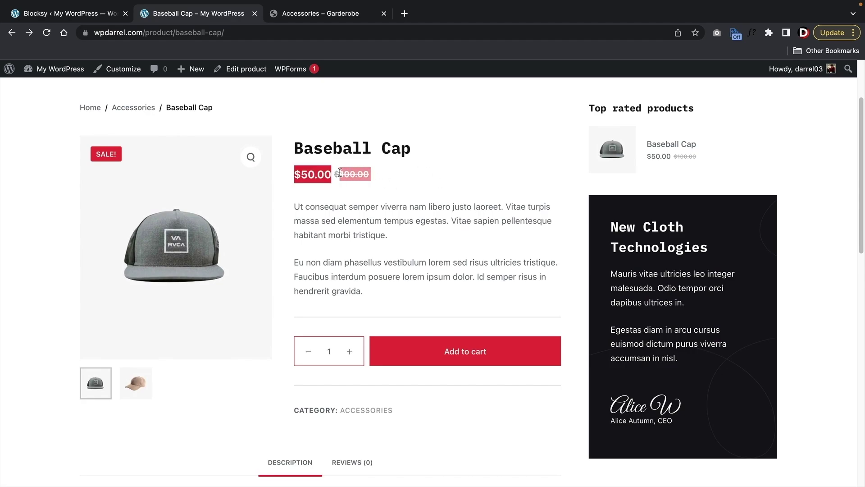
click(384, 193)
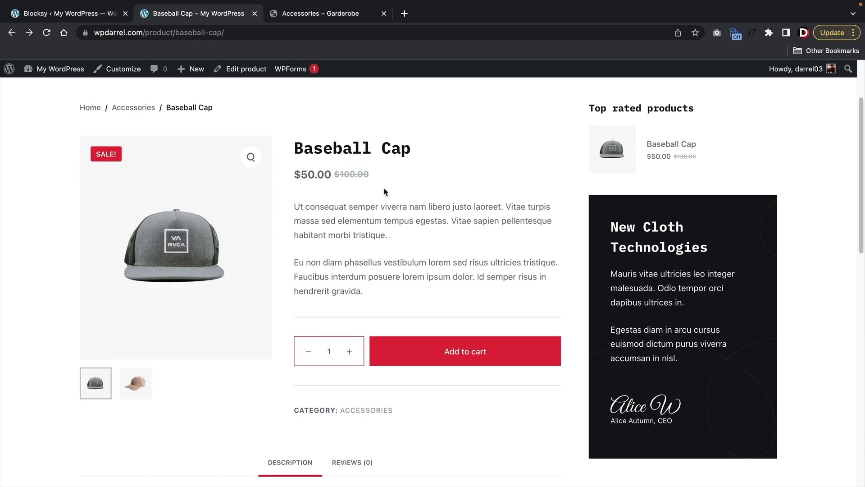
drag(404, 295, 293, 208)
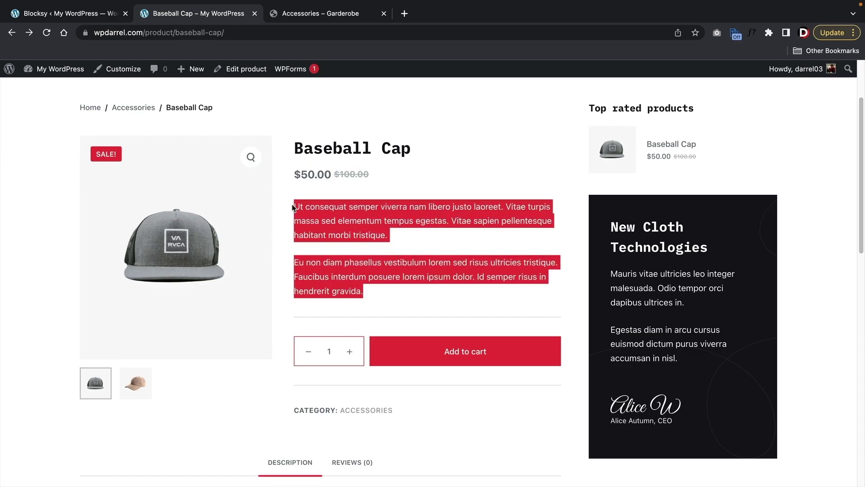
click(293, 208)
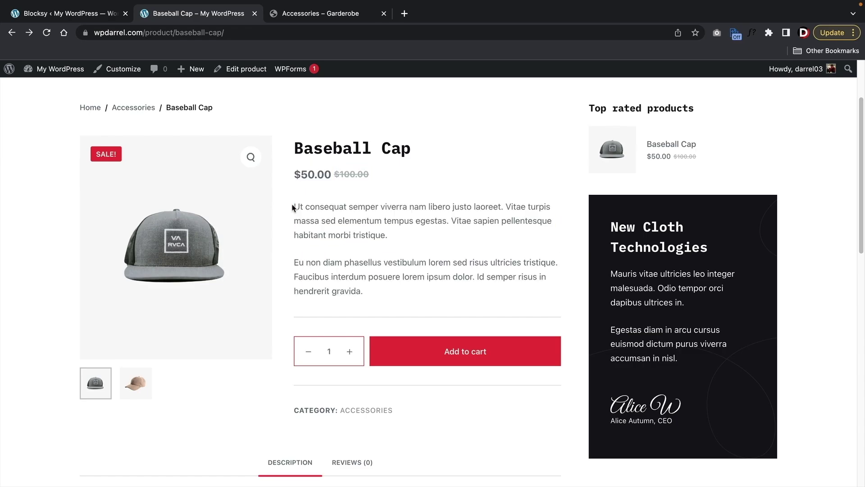
click(136, 383)
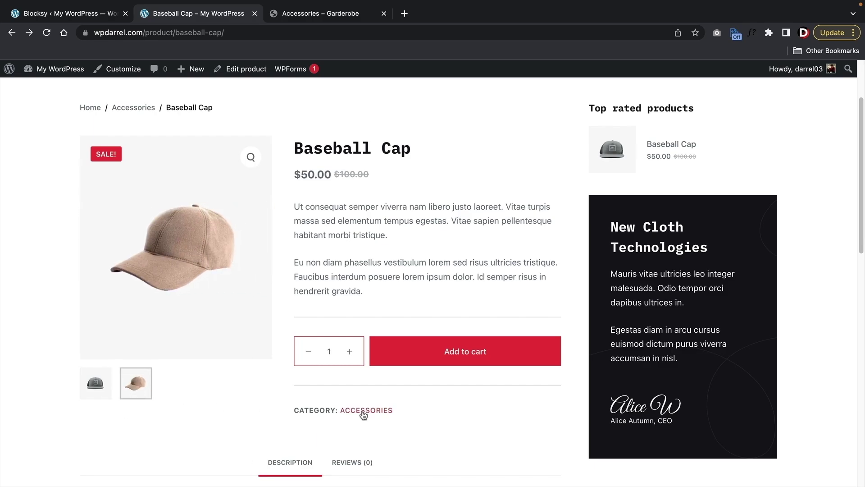
- Visit the Accessories category, come back, and review the end of the full description
scroll(361, 409, down, 2)
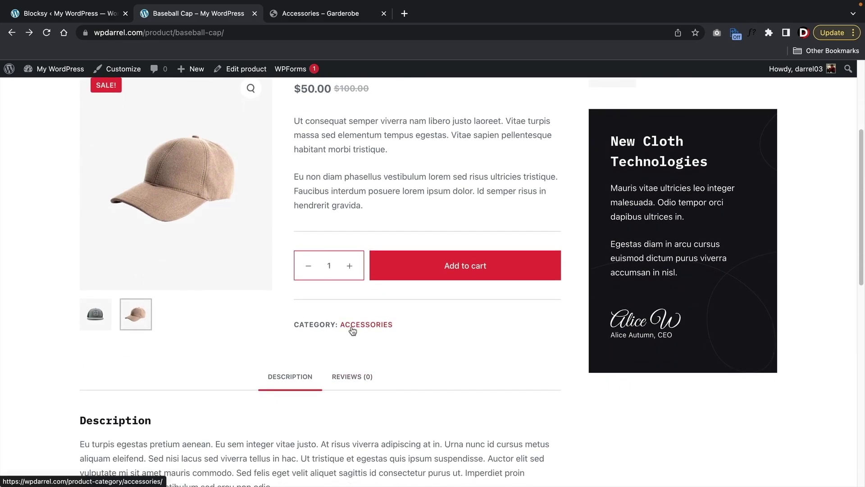
click(353, 325)
scroll(351, 330, down, 4)
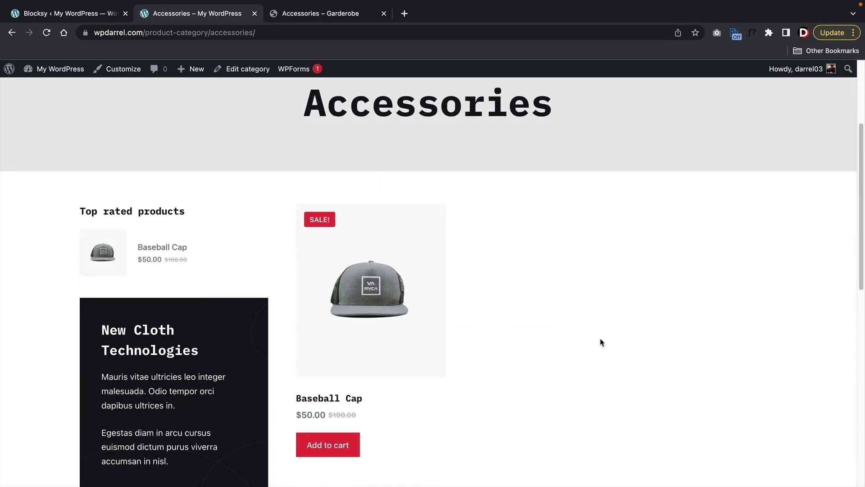
click(11, 33)
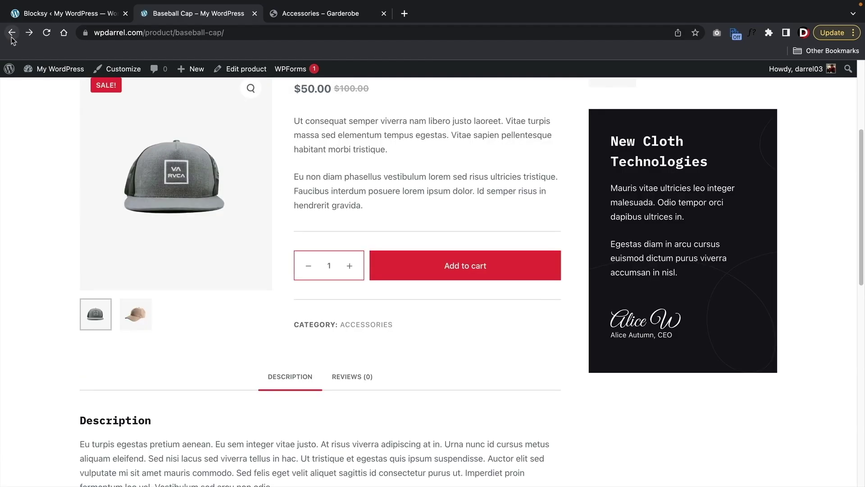
scroll(371, 178, down, 4)
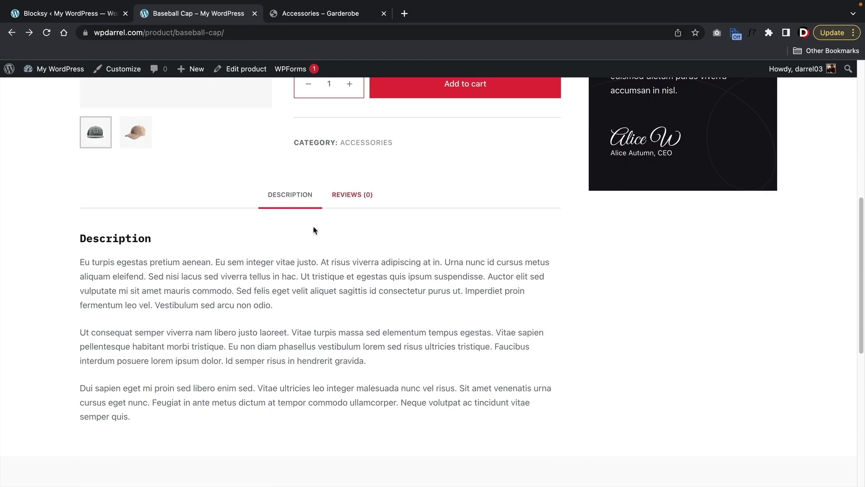
drag(177, 407, 161, 403)
scroll(288, 390, up, 7)
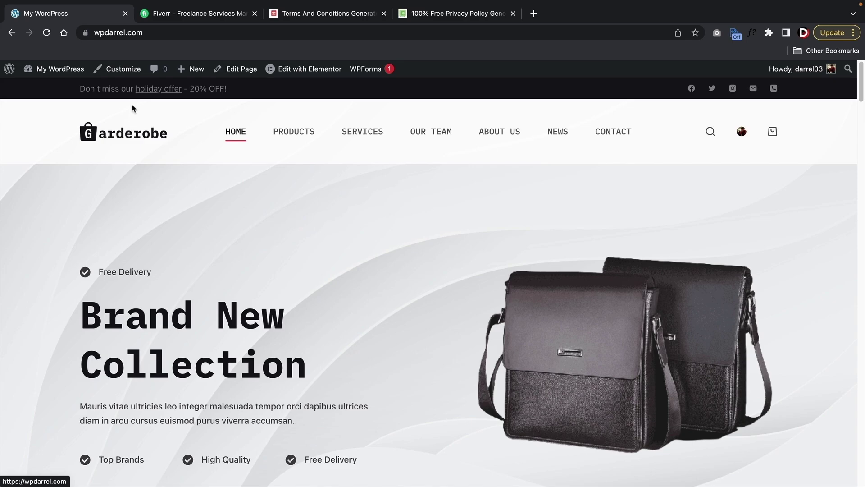
- Open the Customizer and look over the WooCommerce Single Product layout options
click(123, 76)
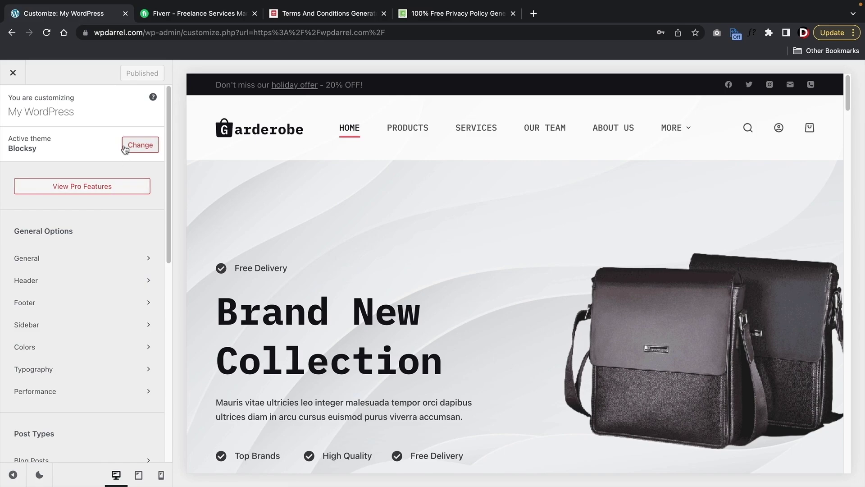
scroll(108, 180, down, 2)
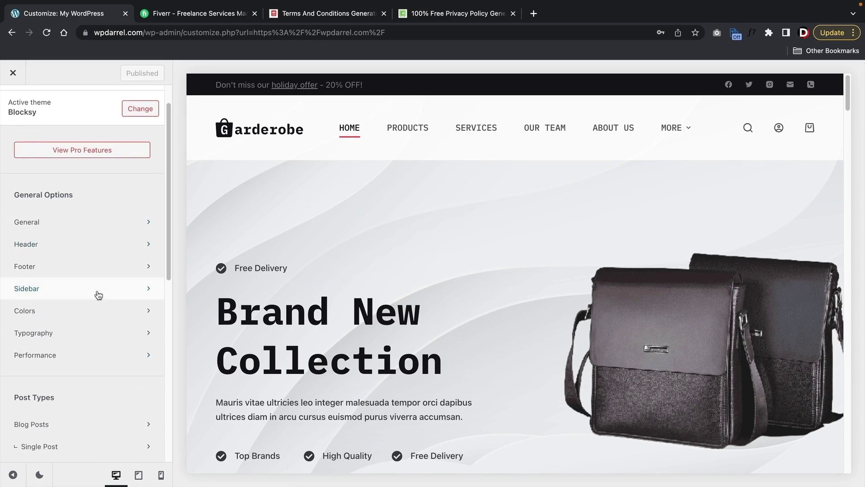
scroll(98, 293, down, 1)
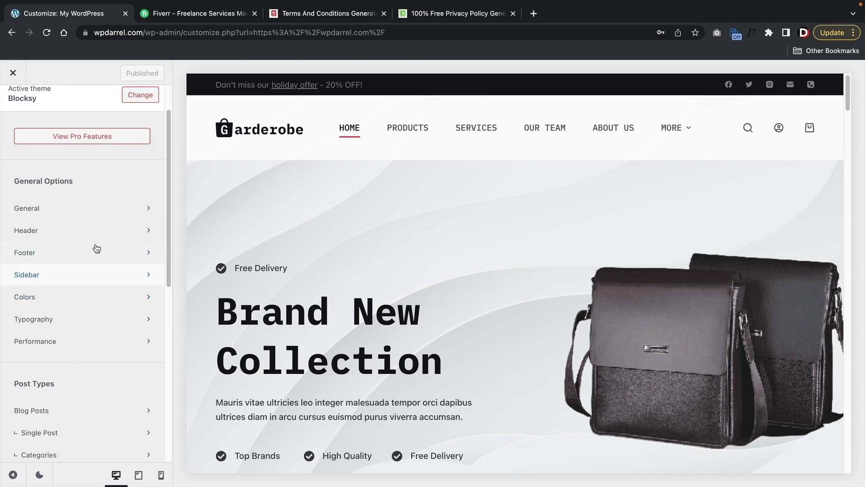
scroll(66, 268, down, 5)
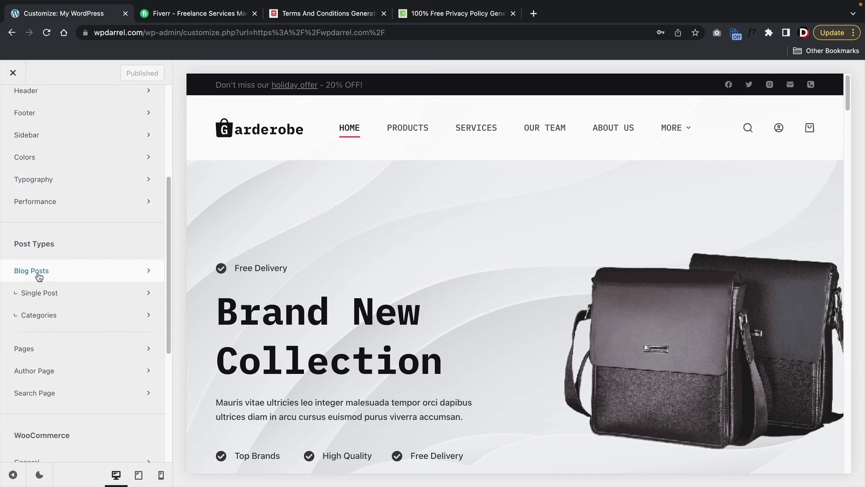
scroll(59, 292, down, 4)
scroll(58, 292, down, 2)
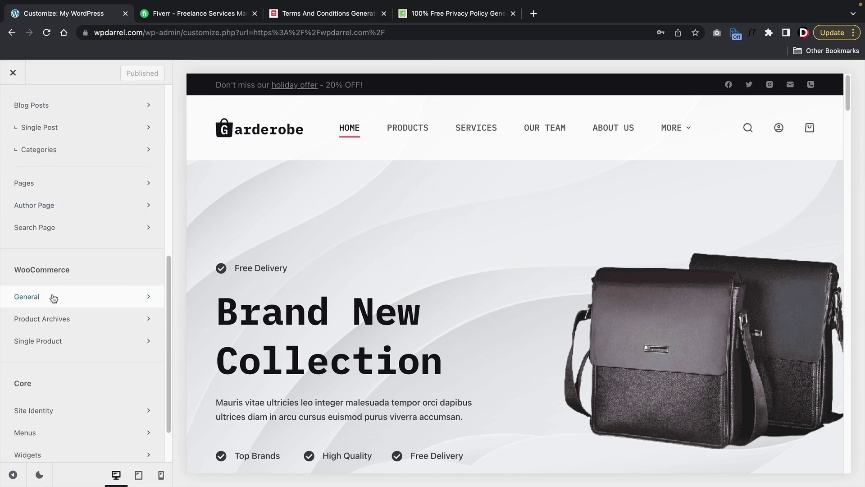
click(62, 340)
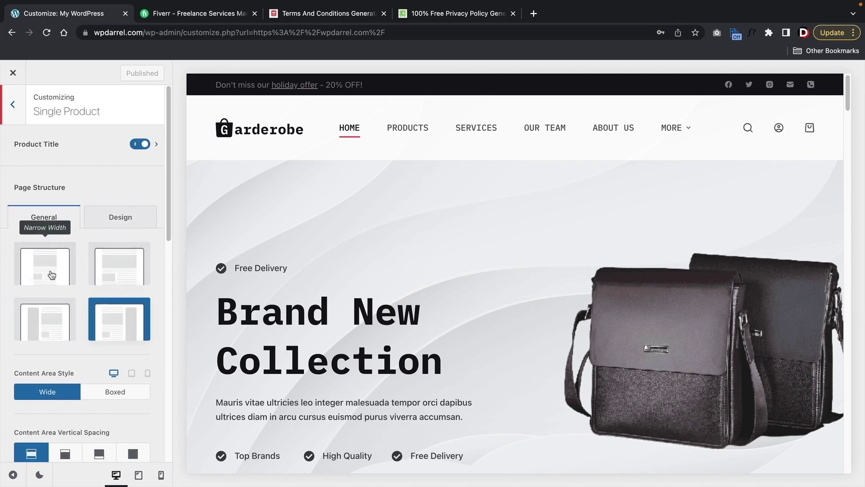
click(15, 104)
scroll(85, 311, down, 2)
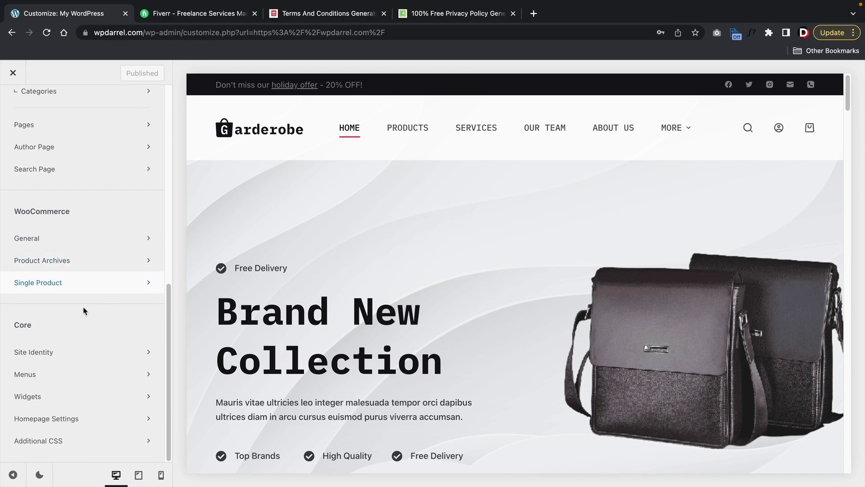
scroll(90, 317, up, 5)
scroll(92, 324, up, 5)
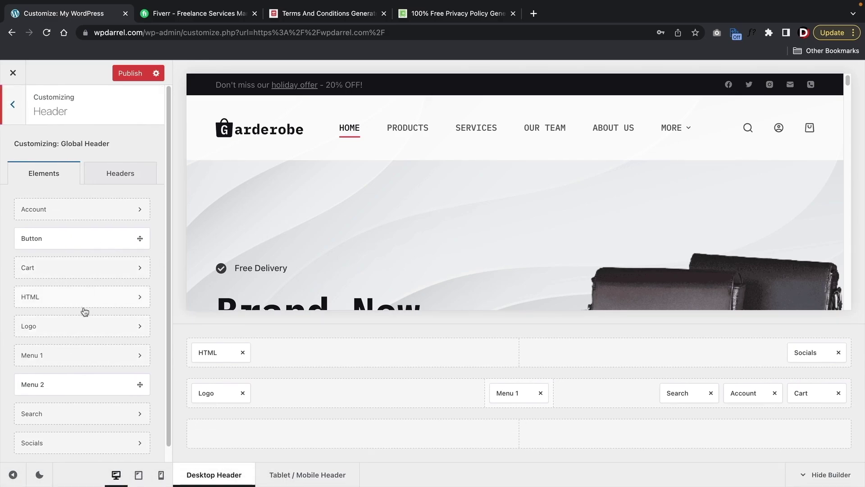
- Test a header Button in the main, top and bottom rows, remove it, and open Logo settings
drag(71, 238, 286, 334)
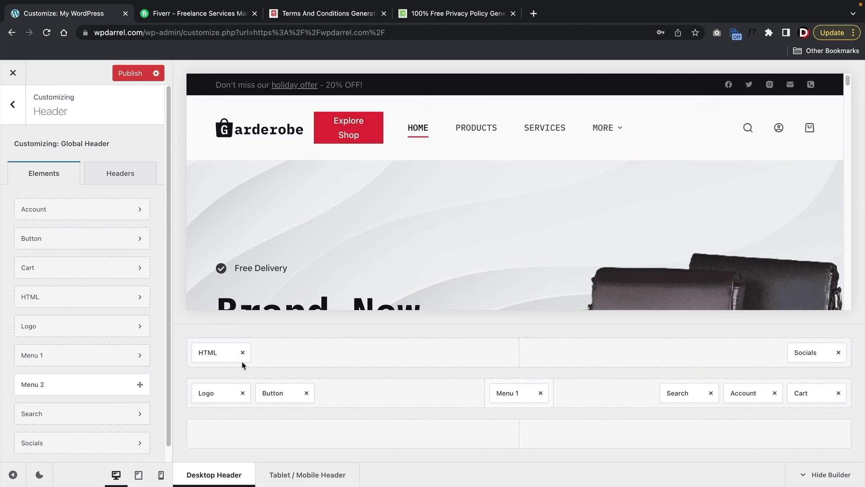
drag(282, 396, 318, 355)
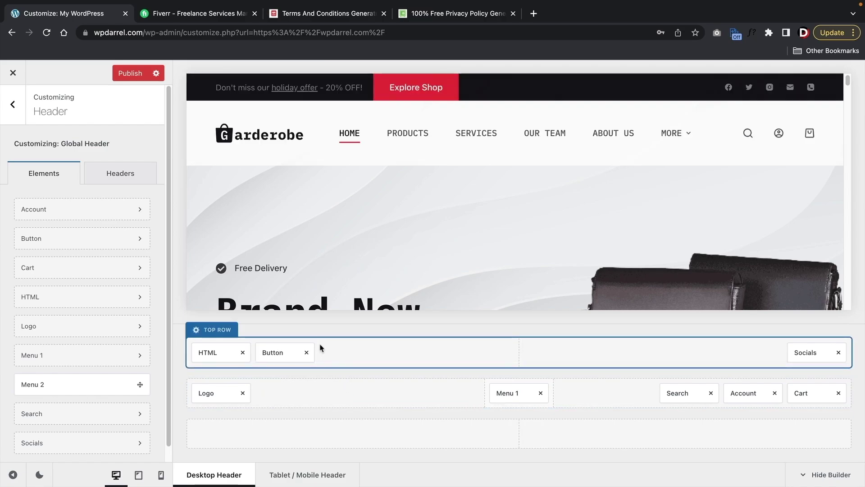
drag(297, 353, 289, 433)
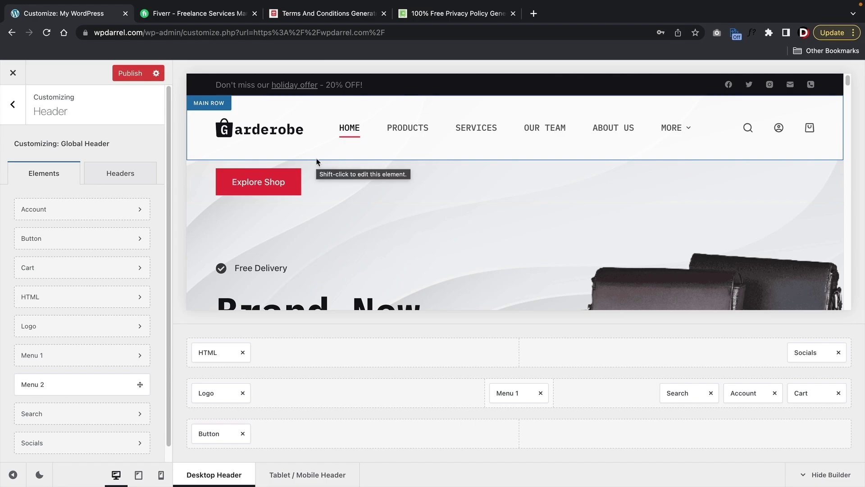
click(244, 433)
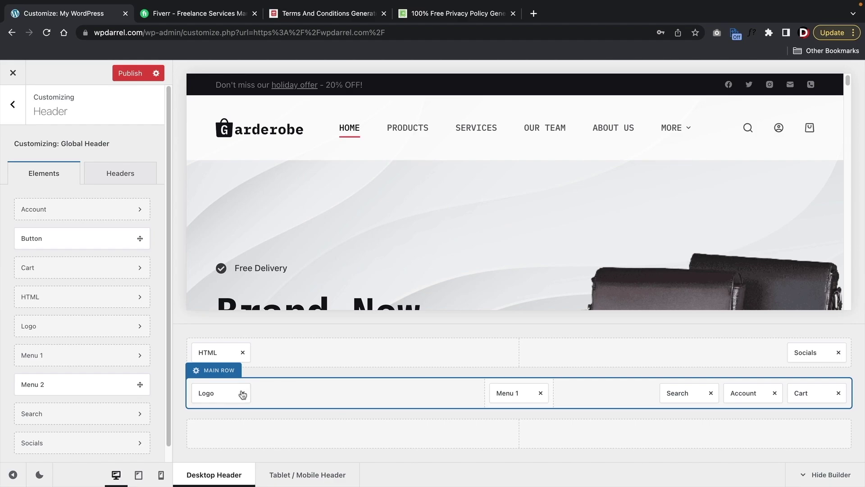
click(218, 394)
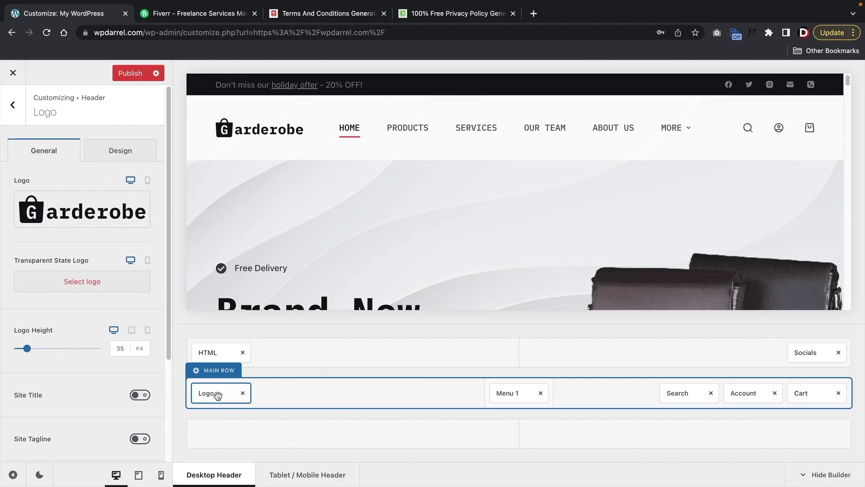
mouse_move(68, 220)
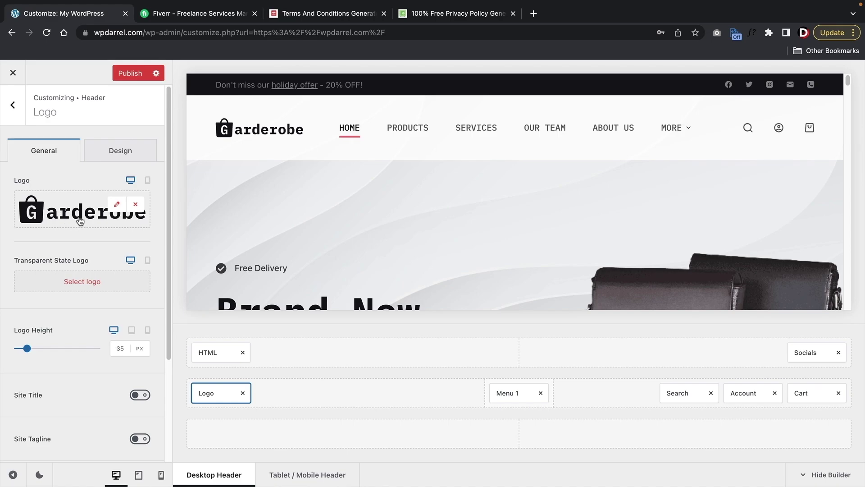
- Search Fiverr for 'logo' services and browse the results
click(187, 15)
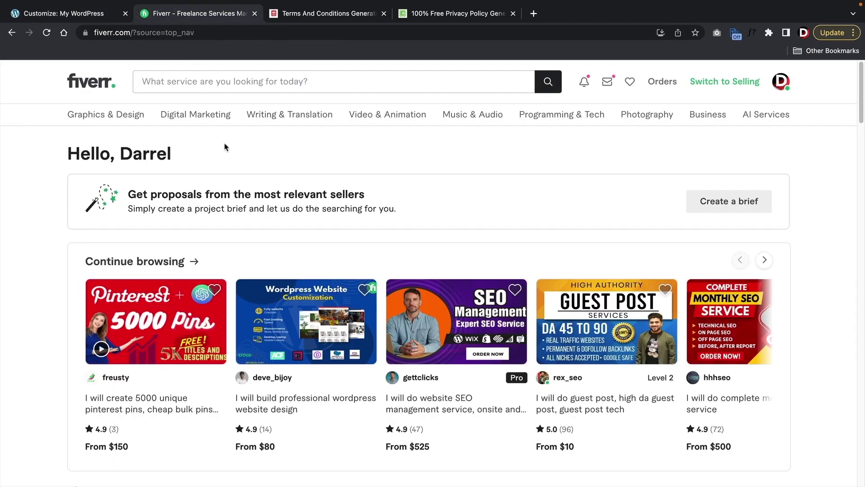
click(220, 86)
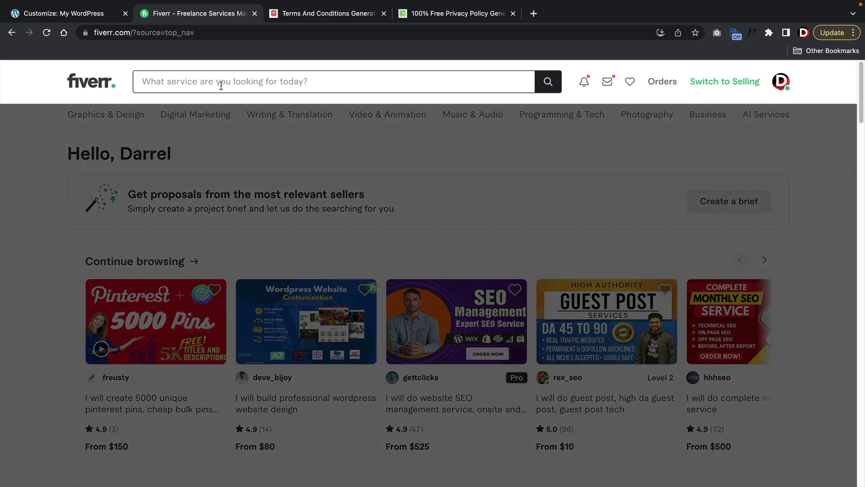
text(logo)
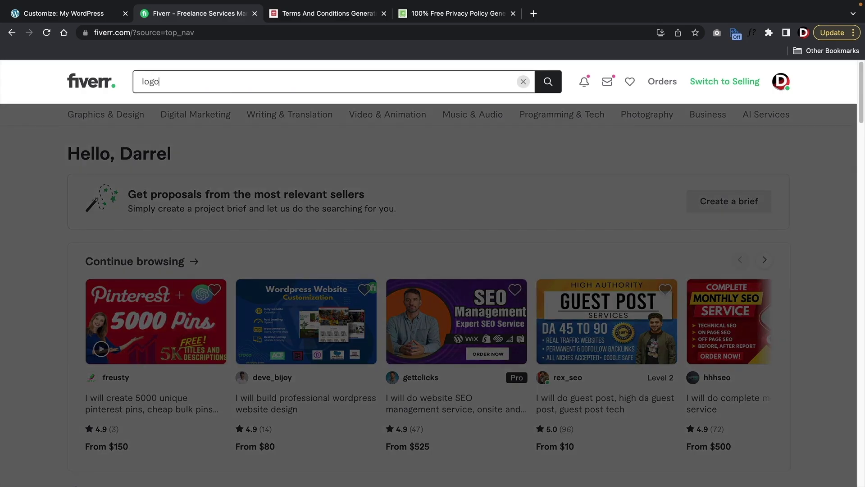
key(Return)
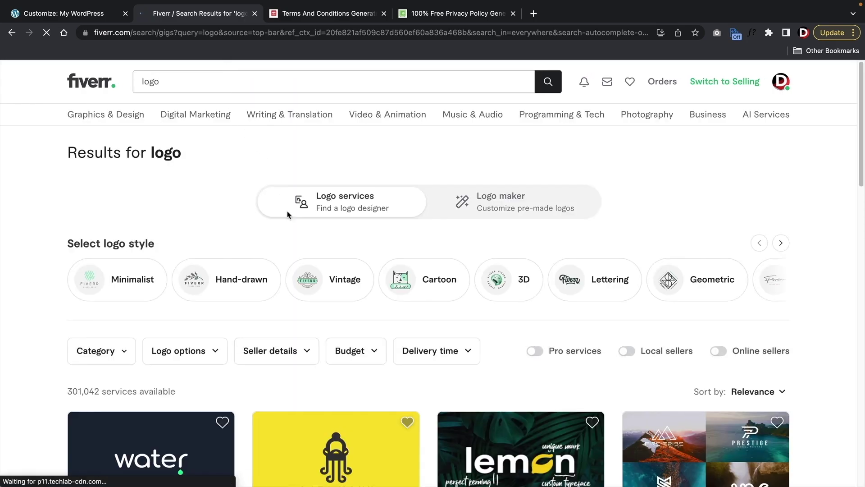
scroll(290, 214, down, 6)
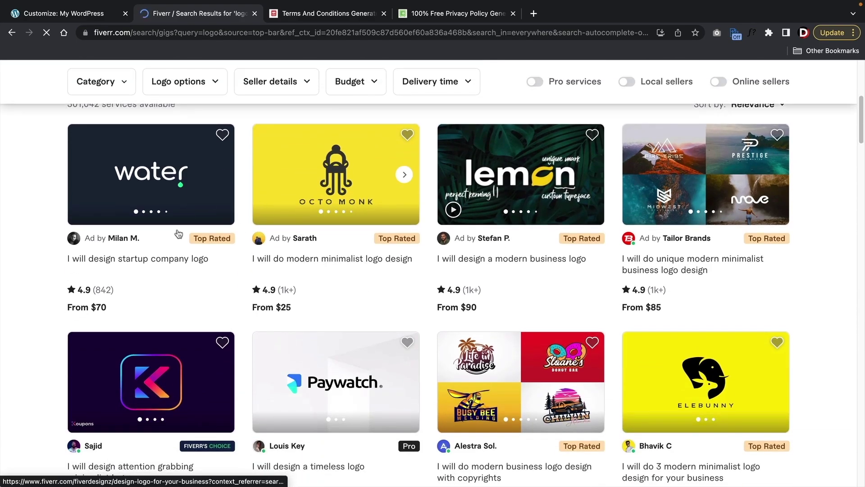
scroll(301, 298, down, 2)
scroll(302, 298, down, 2)
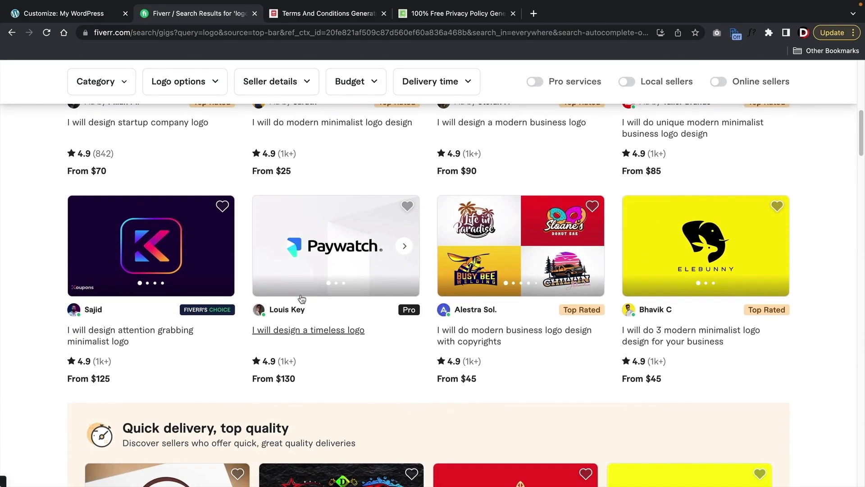
scroll(300, 288, up, 10)
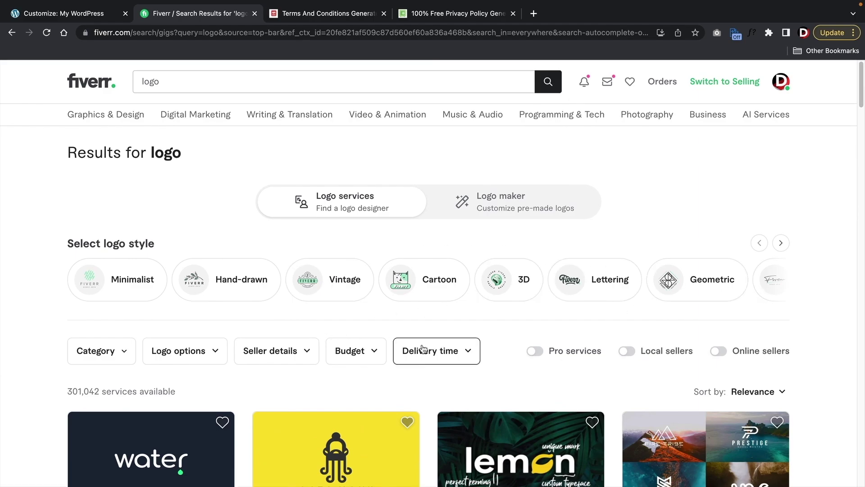
- Filter the logo results with a custom budget capped at a $20 maximum
click(363, 356)
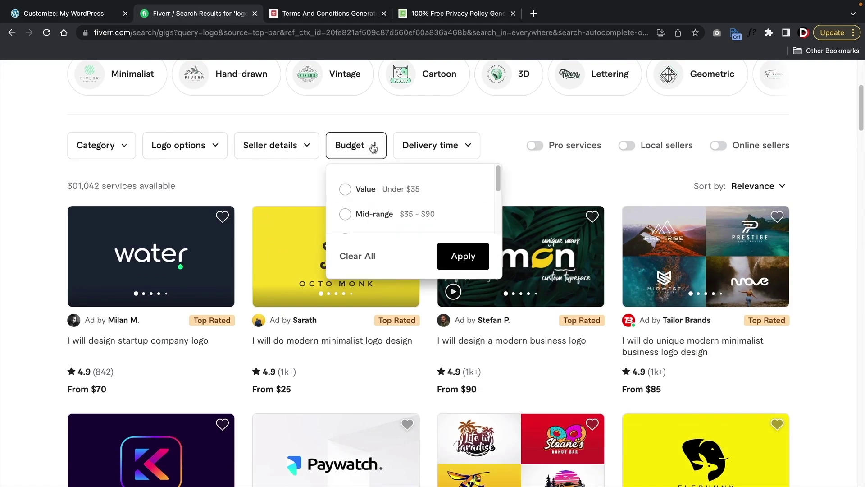
click(352, 196)
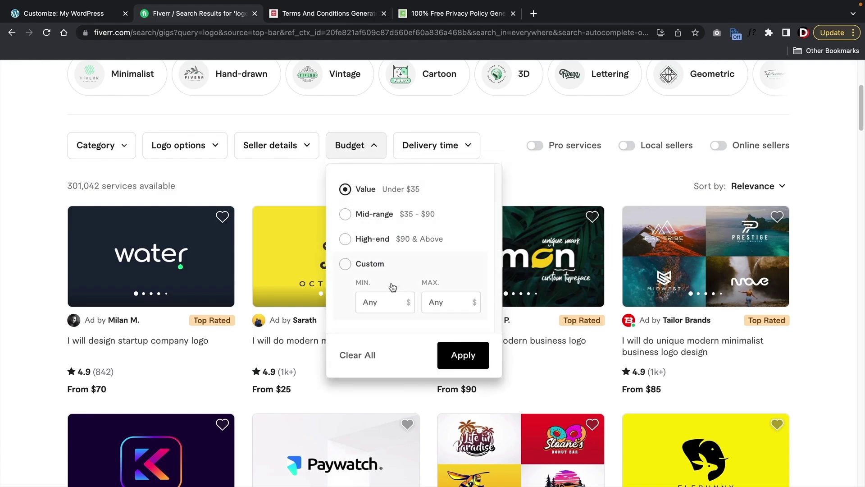
click(388, 301)
click(428, 303)
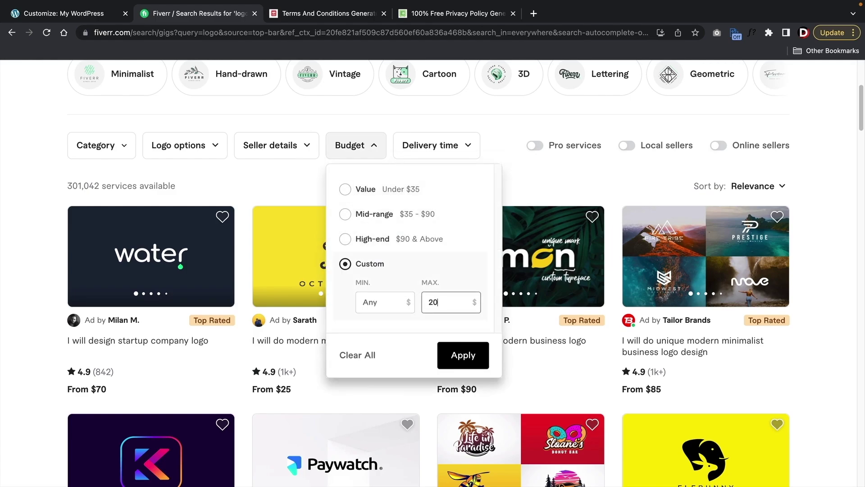
click(464, 357)
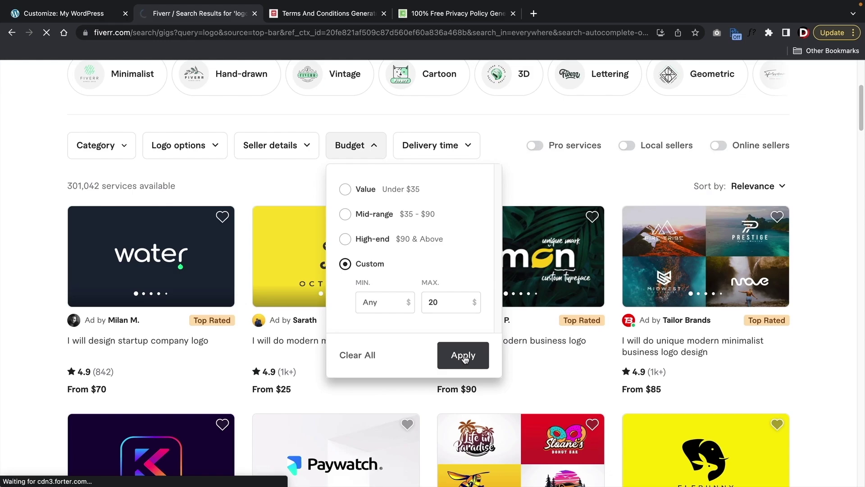
- Open the $5 vector-tracing logo redraw gig and highlight its Basic package description
scroll(382, 309, down, 5)
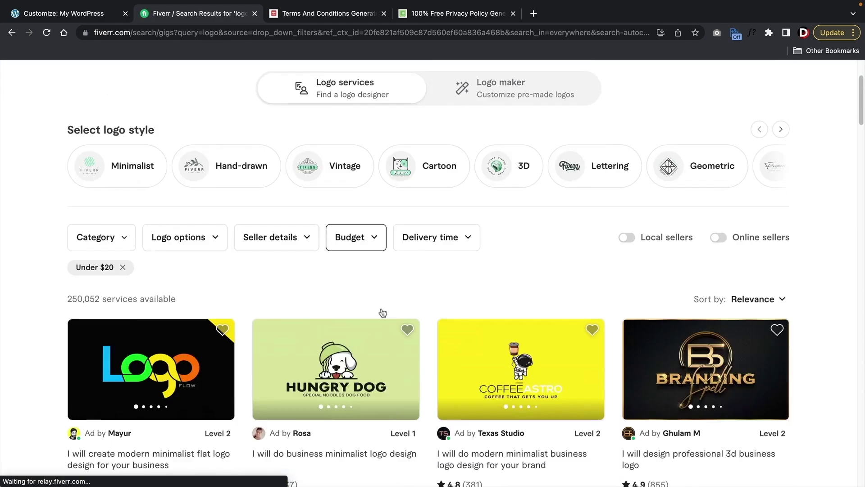
scroll(359, 290, down, 1)
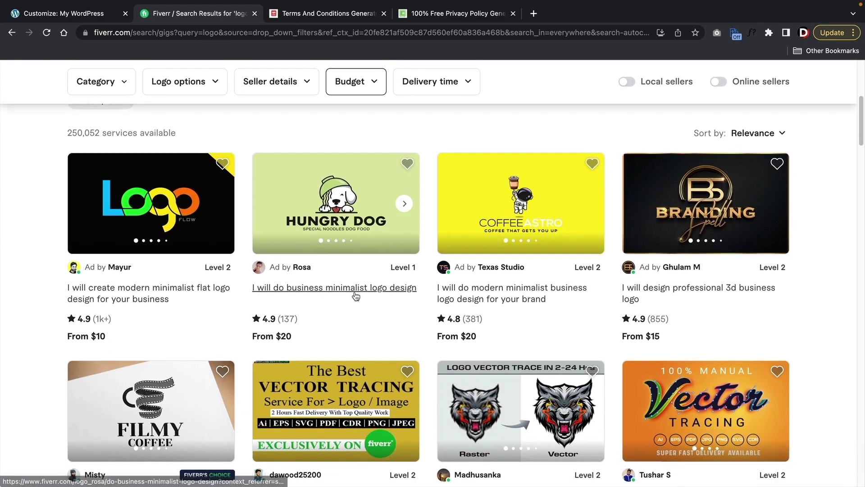
scroll(354, 290, down, 1)
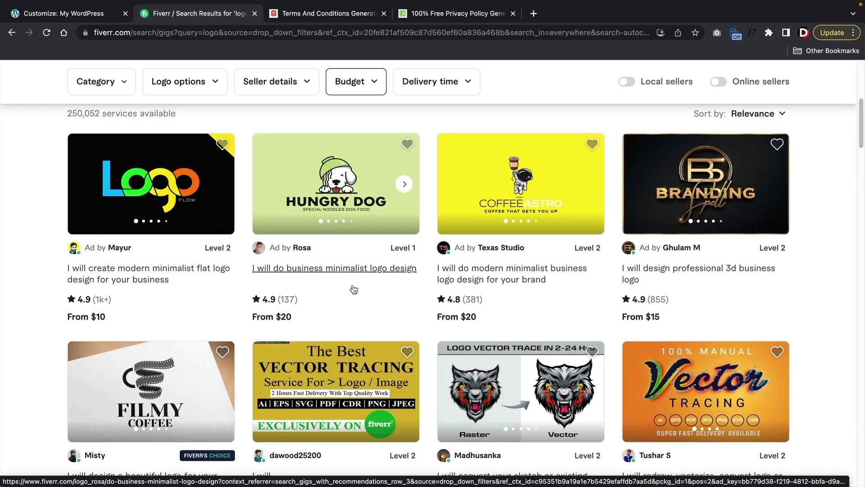
scroll(353, 289, down, 2)
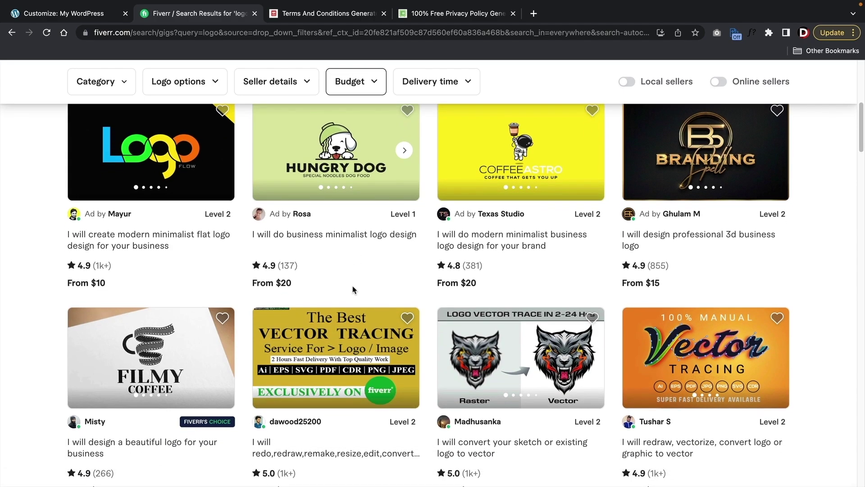
scroll(352, 290, down, 1)
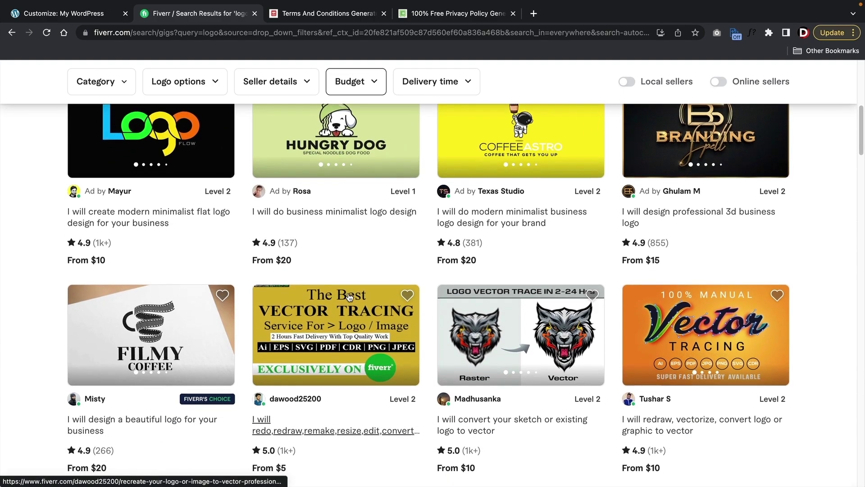
scroll(350, 297, down, 3)
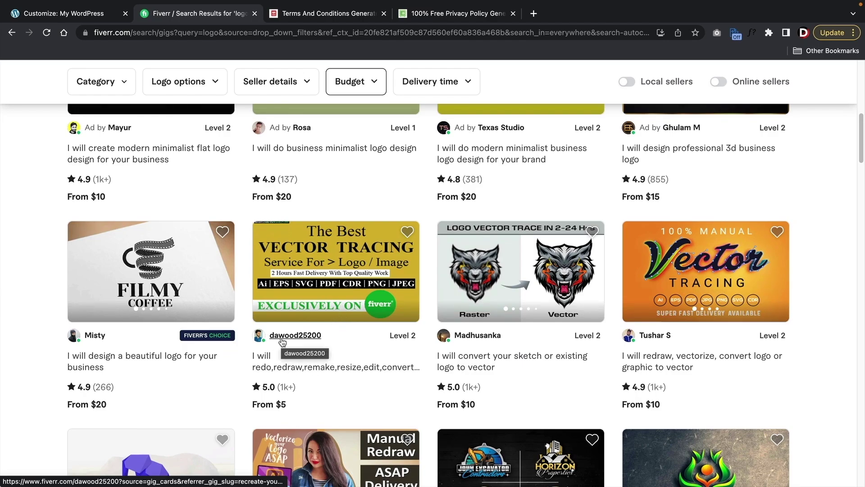
click(264, 364)
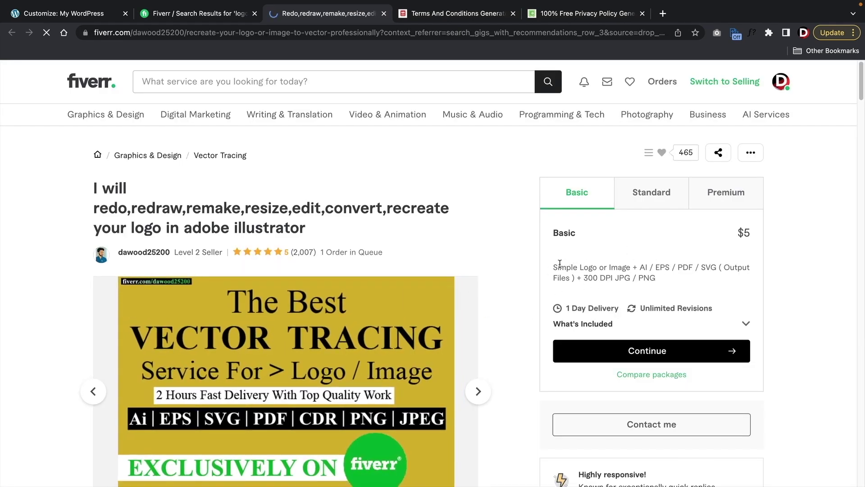
drag(560, 264, 665, 265)
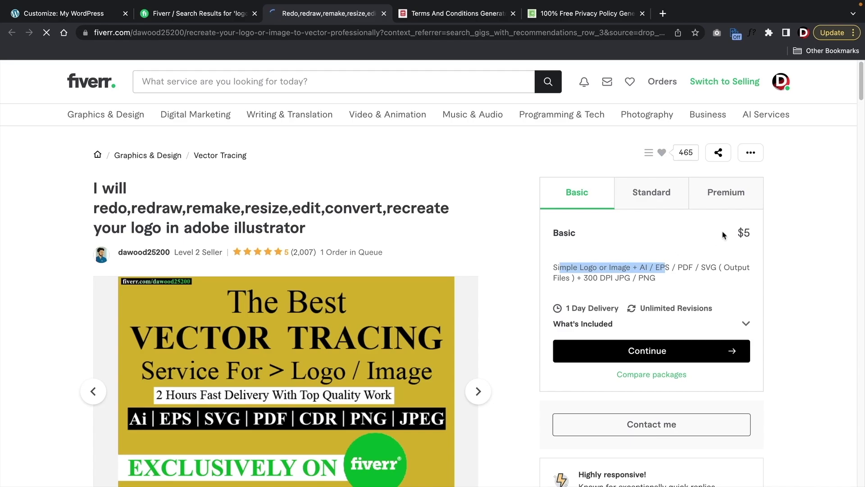
- Swap the header logo for the ARCHER TOWER image from the Media Library
click(88, 14)
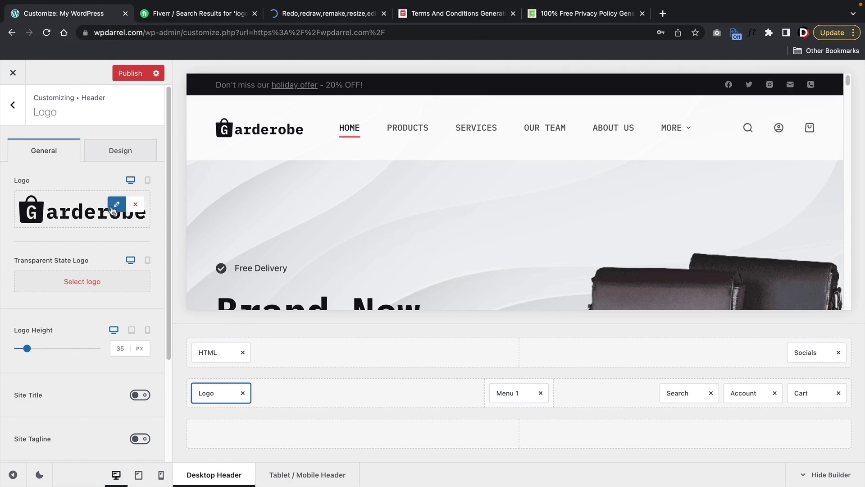
click(116, 206)
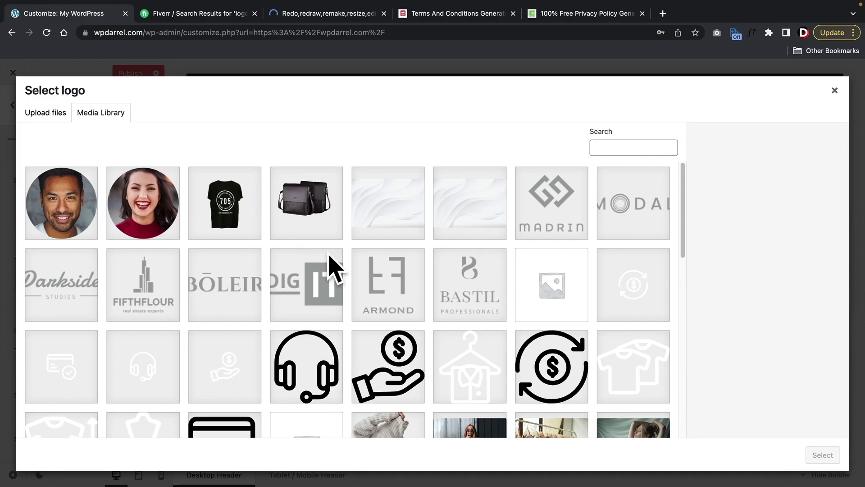
scroll(332, 266, down, 4)
scroll(244, 253, up, 4)
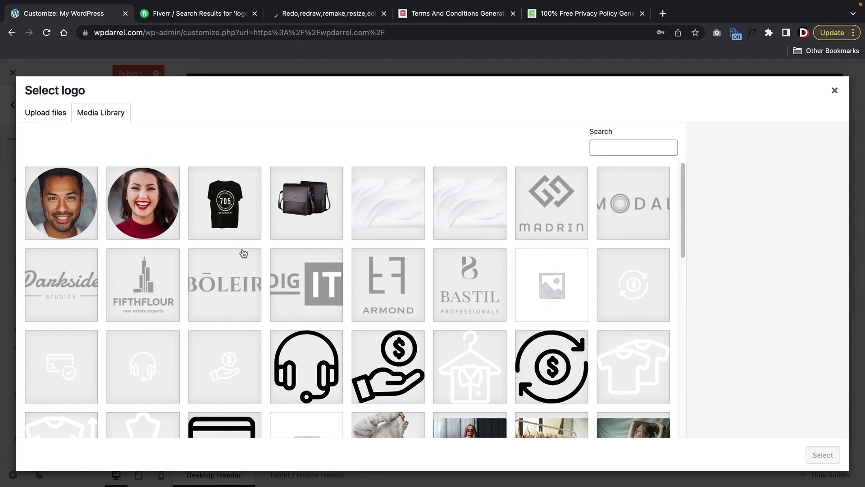
click(148, 286)
click(311, 285)
click(391, 285)
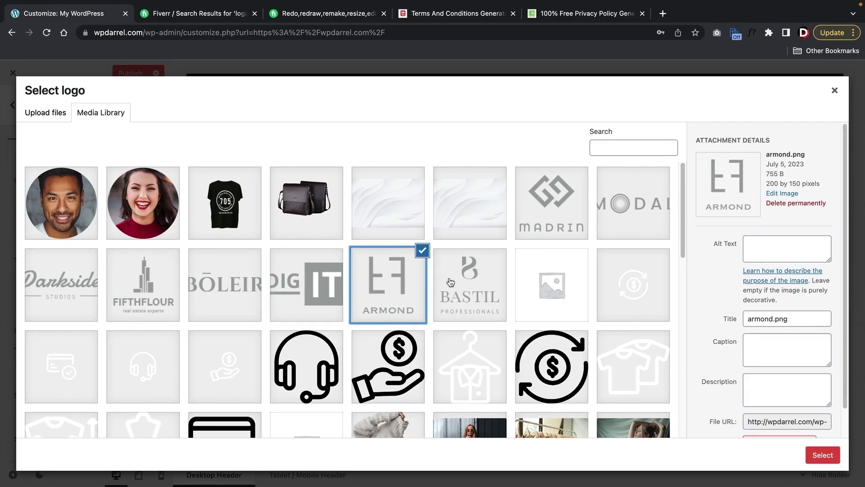
click(473, 284)
scroll(522, 288, down, 10)
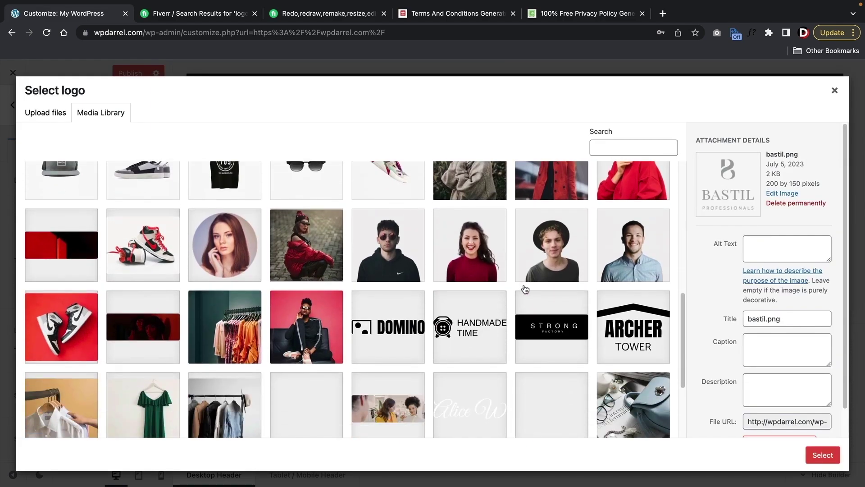
scroll(525, 288, down, 1)
click(639, 321)
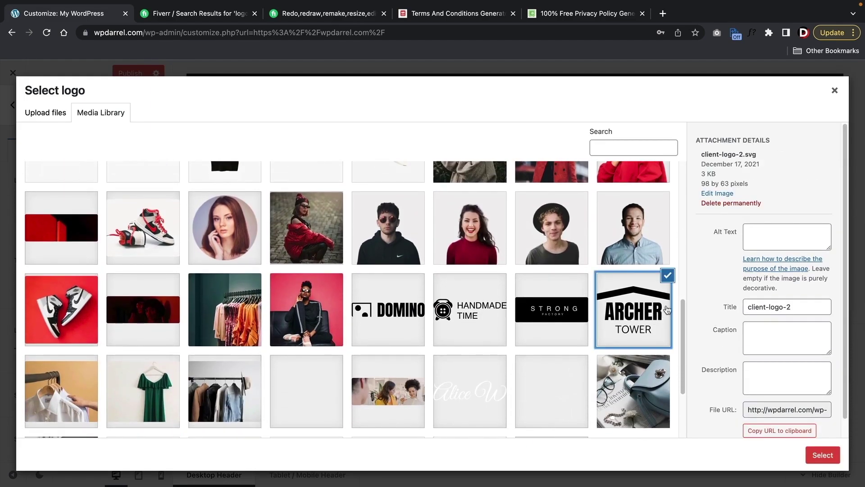
click(822, 455)
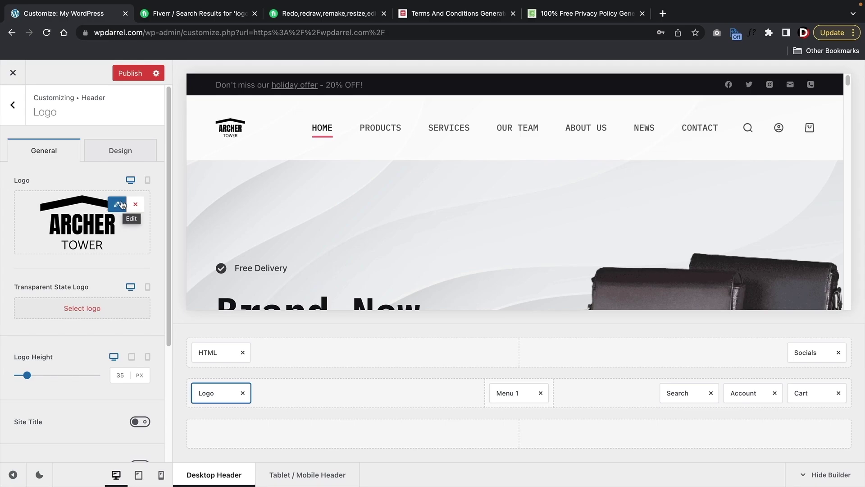
- Glance at the Fiverr results, then return to the Customizer's Header elements list
click(147, 19)
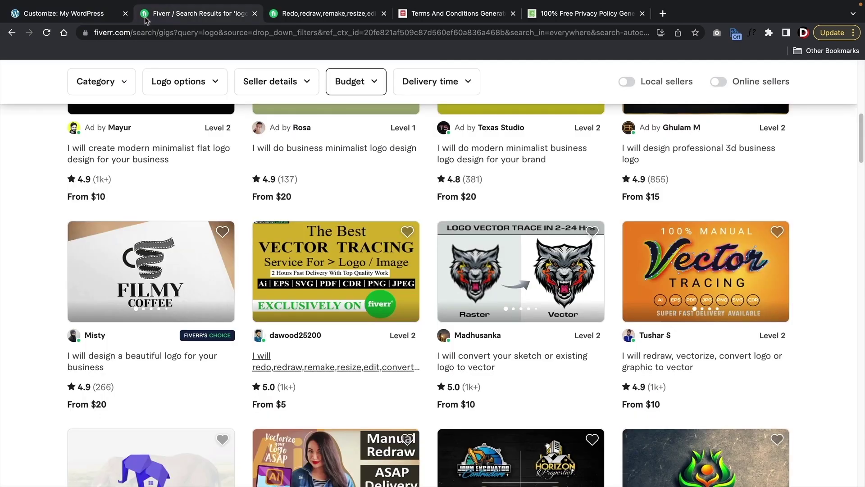
click(83, 15)
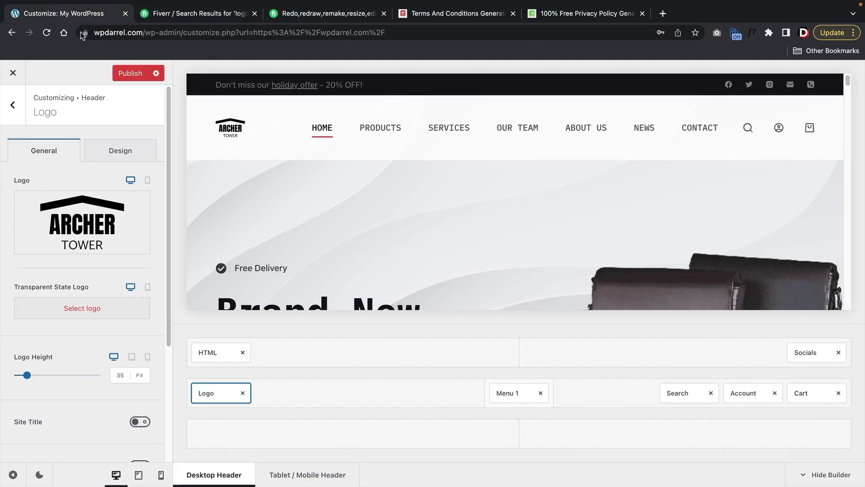
click(18, 117)
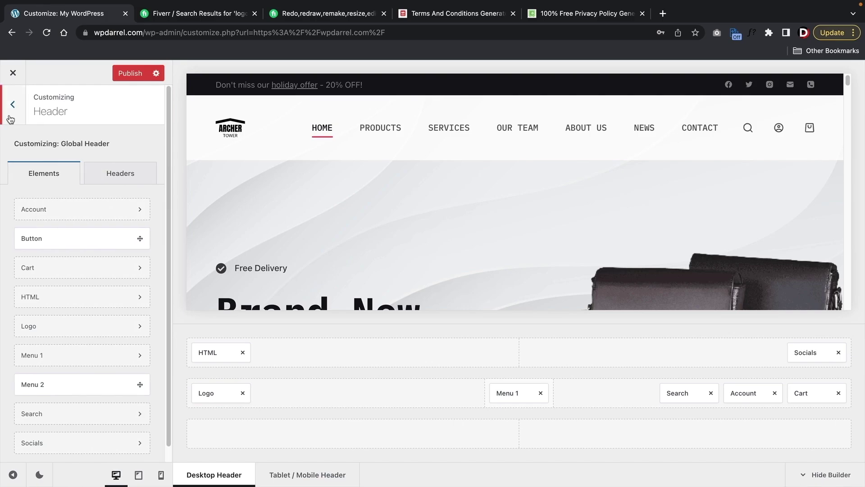
- In Site Identity, try the t-shirt image as site icon, then cancel its crop
click(10, 111)
scroll(104, 235, down, 10)
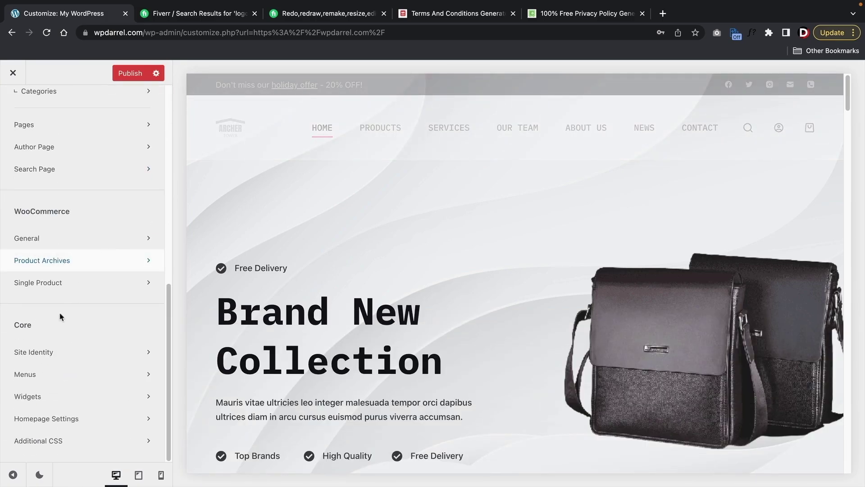
click(27, 351)
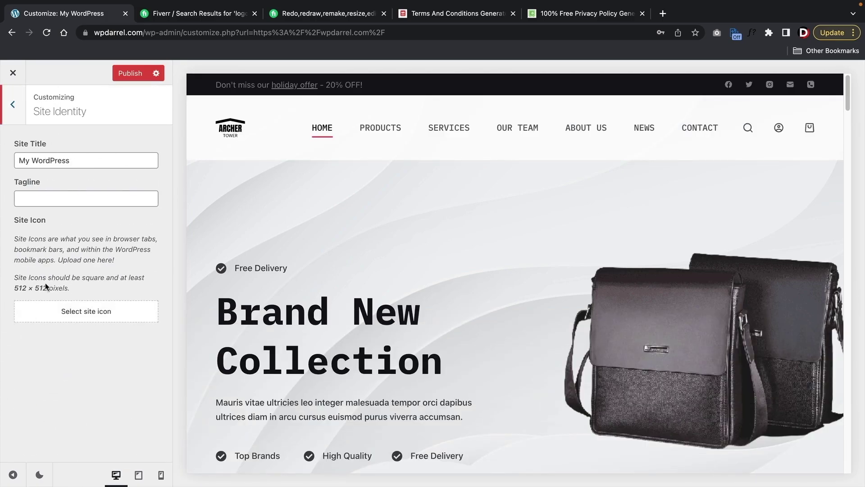
click(63, 317)
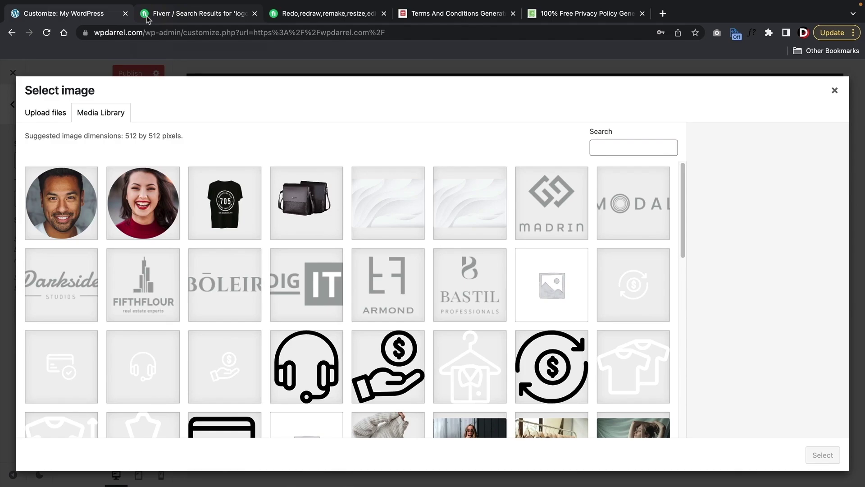
scroll(311, 223, down, 10)
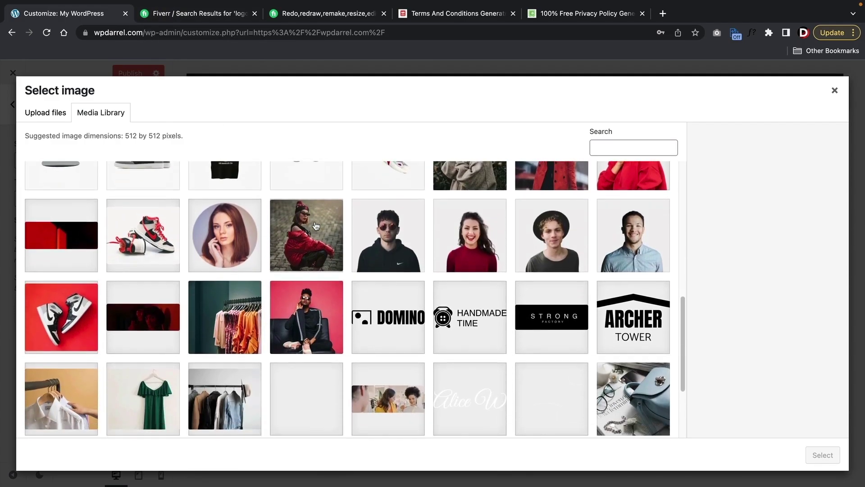
scroll(316, 226, down, 3)
scroll(318, 228, up, 5)
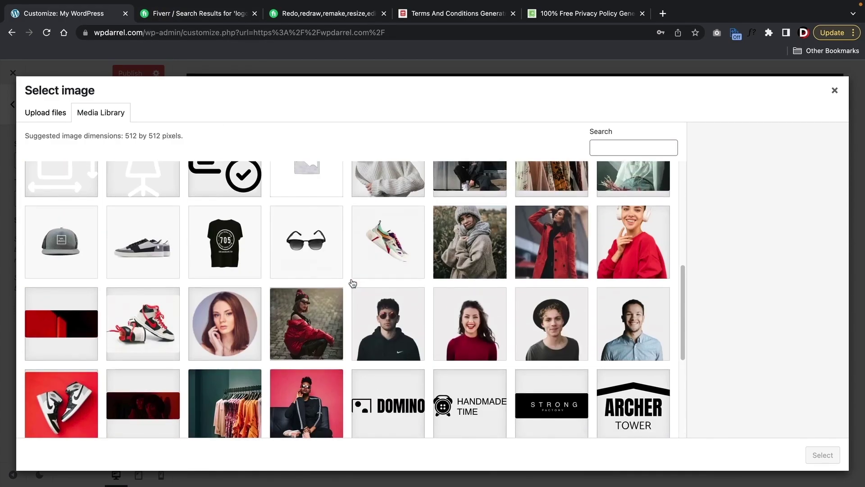
scroll(353, 283, up, 4)
click(564, 260)
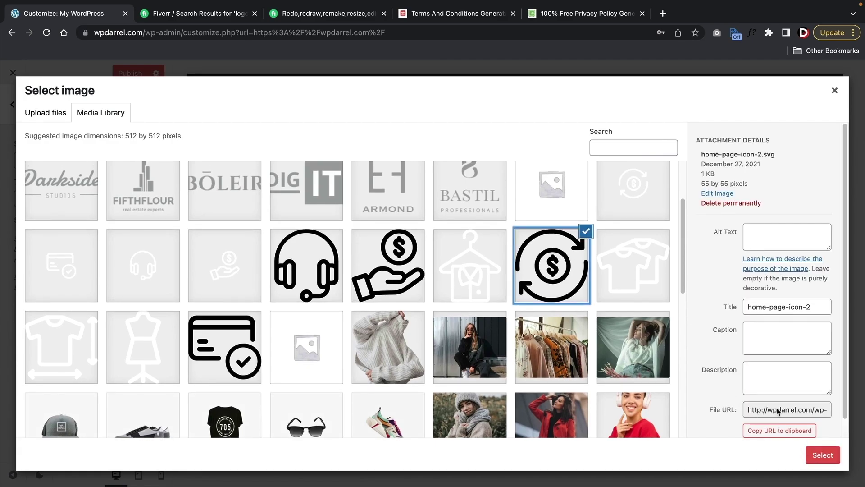
click(633, 267)
click(823, 454)
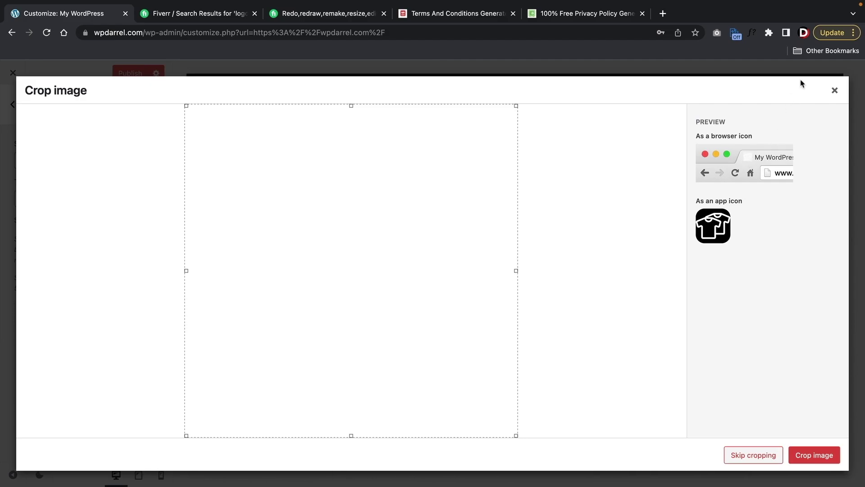
click(834, 91)
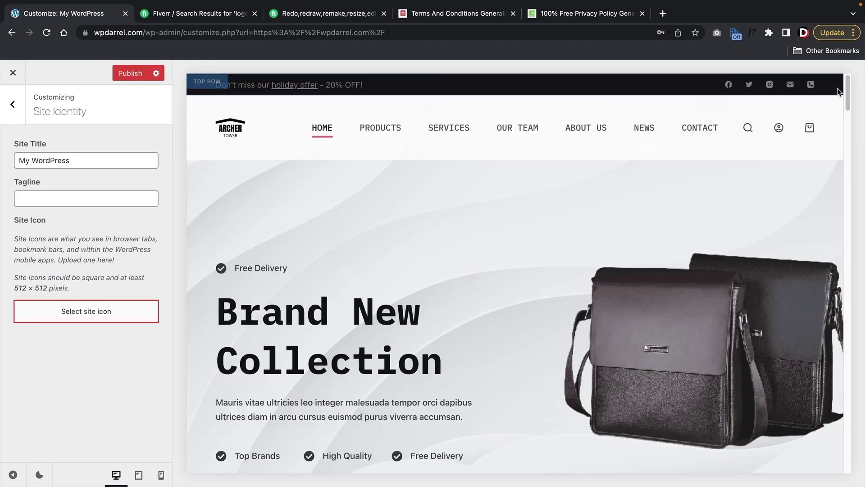
- Choose the red sneaker photo as site icon, crop it square, and publish
click(85, 311)
scroll(431, 325, down, 9)
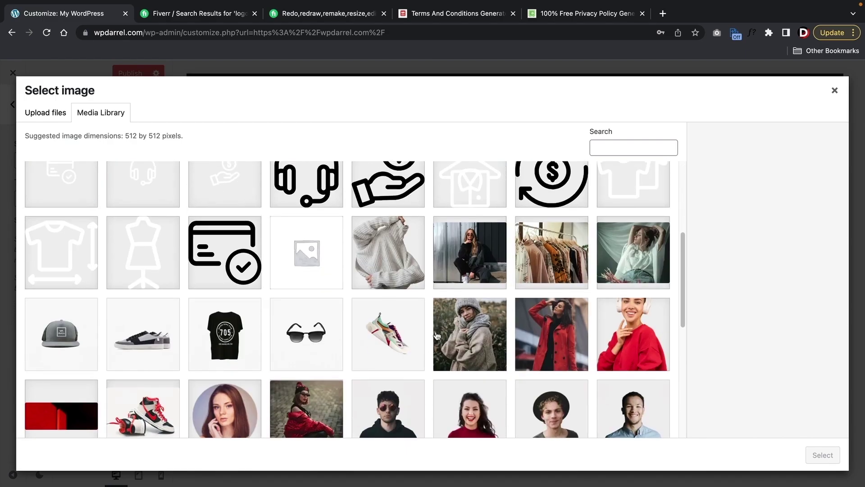
scroll(432, 331, down, 3)
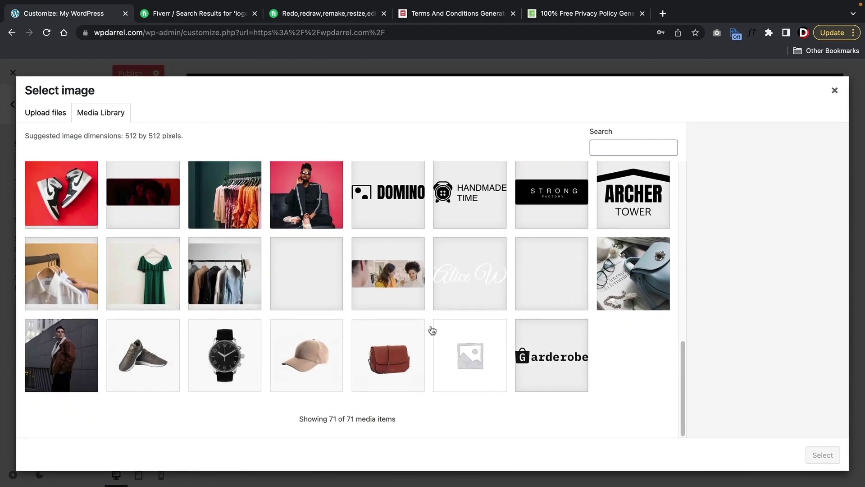
click(52, 198)
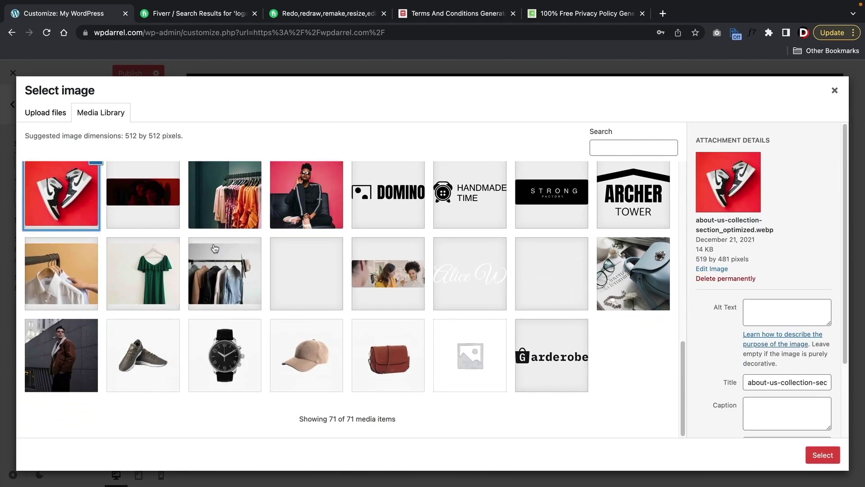
click(822, 455)
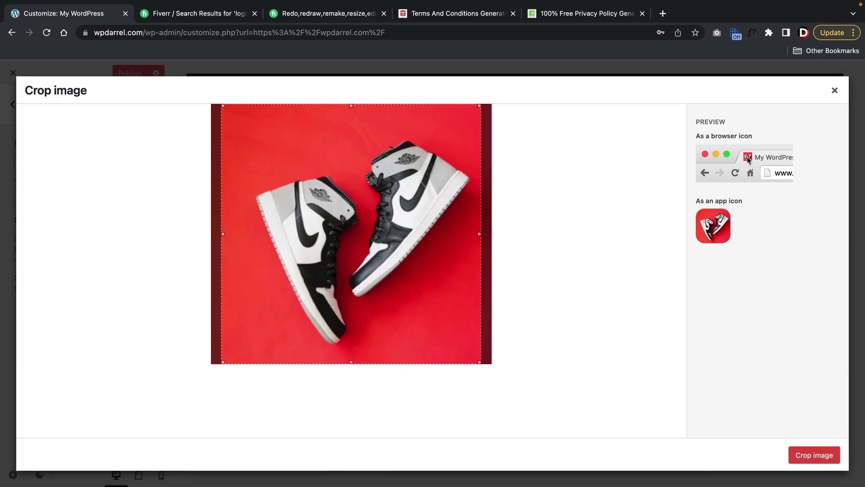
click(817, 456)
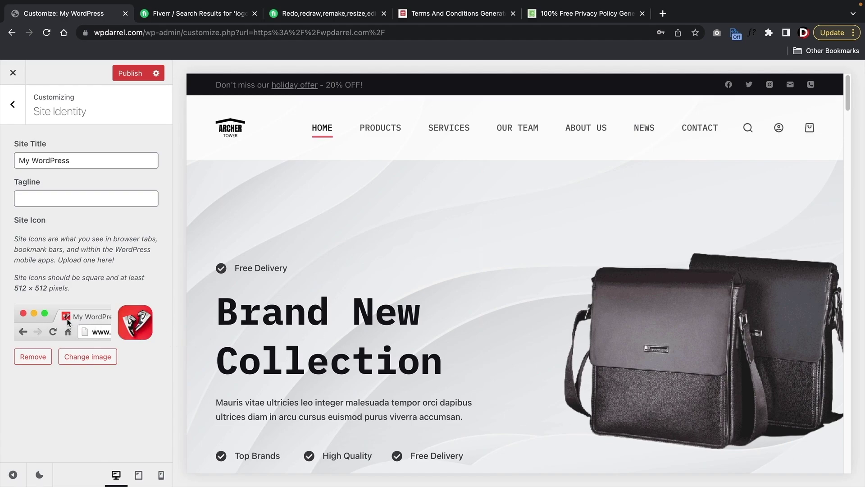
click(130, 74)
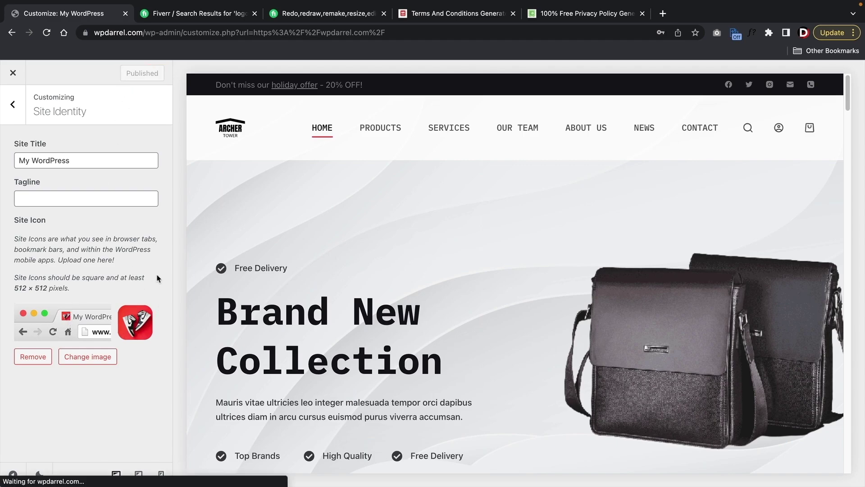
- Open the WooCommerce General > Checkout Page settings in the Customizer
click(13, 106)
scroll(64, 231, up, 8)
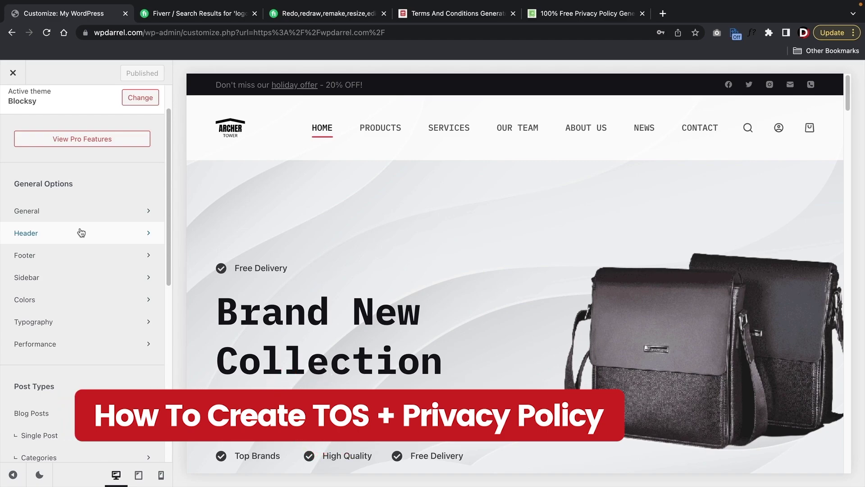
scroll(81, 233, down, 8)
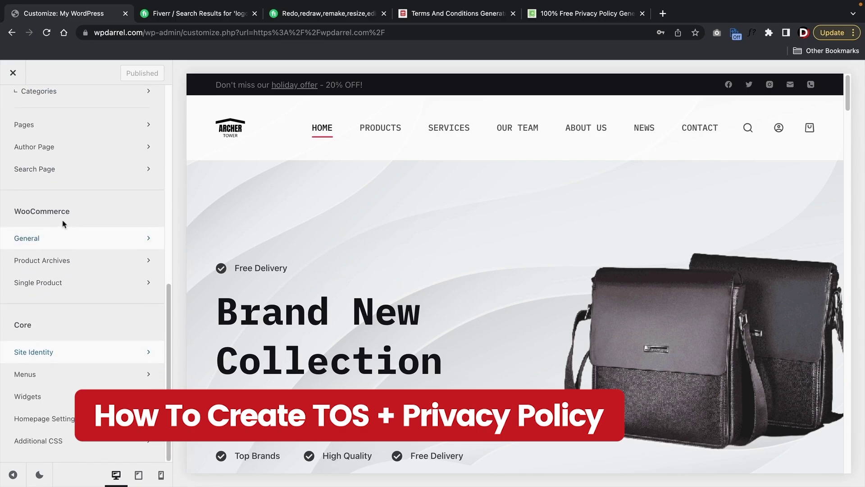
click(52, 238)
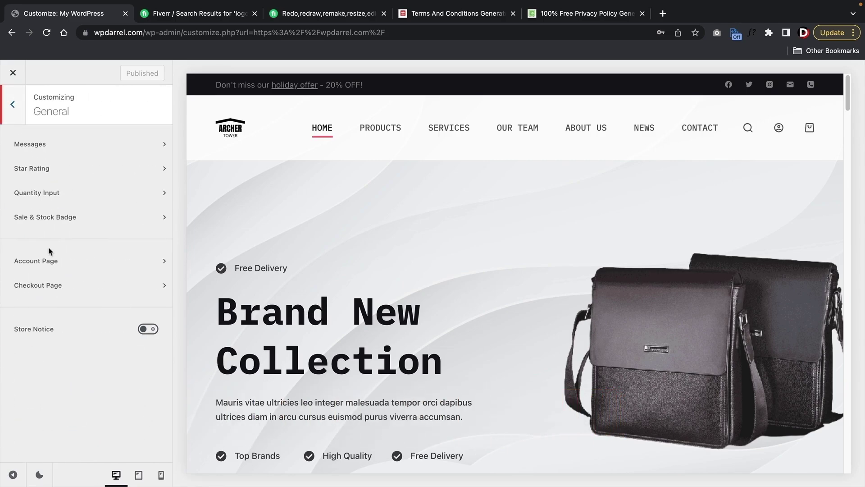
click(51, 289)
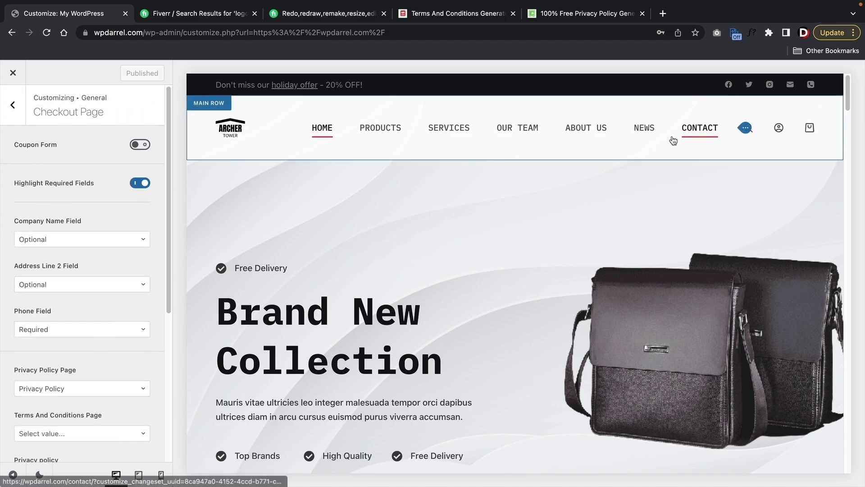
- Add the Baseball Cap to the cart from the preview's Products page
click(381, 127)
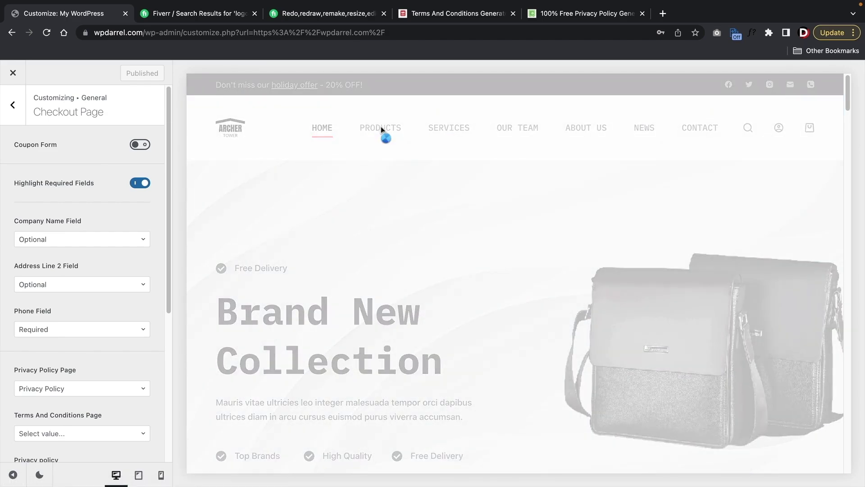
scroll(474, 374, down, 2)
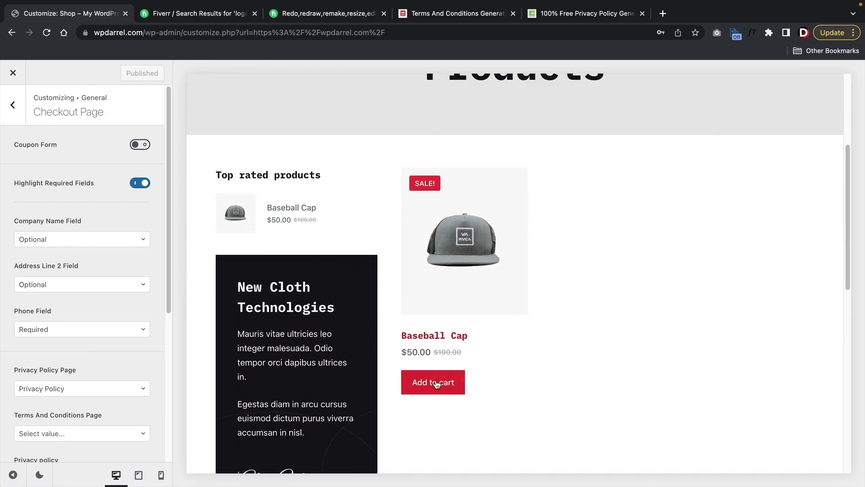
click(434, 380)
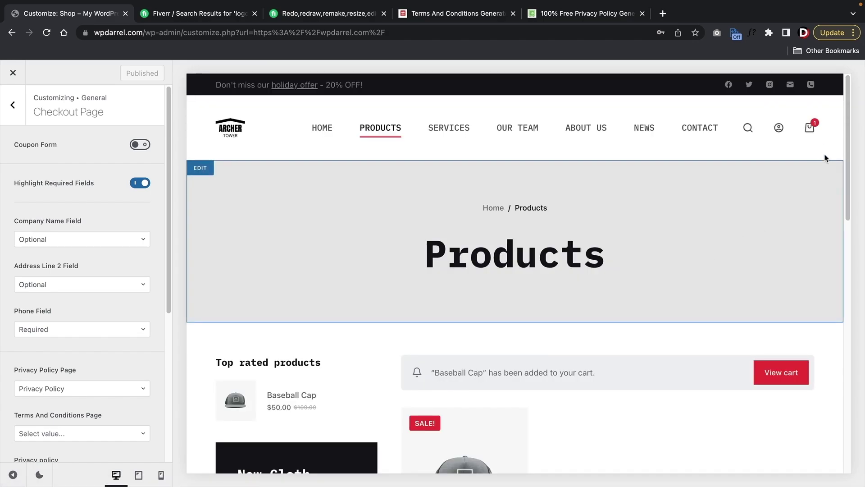
- Go to checkout in the preview and review the Privacy Policy and Terms pages settings
mouse_move(810, 128)
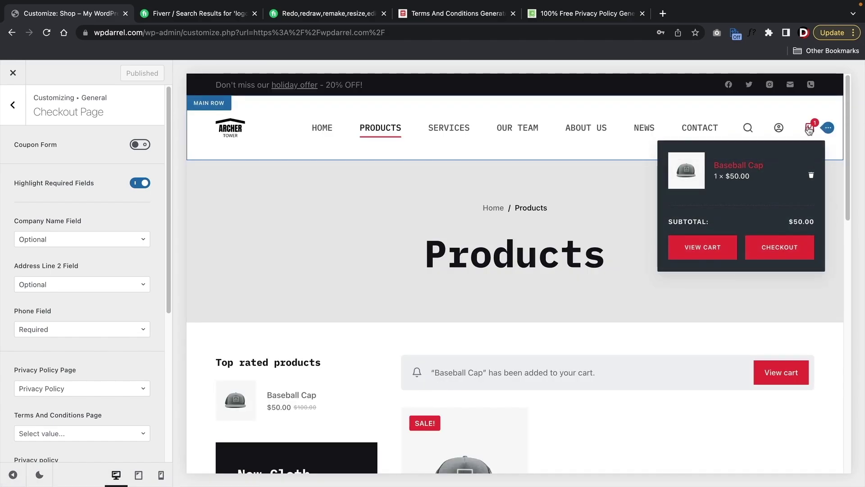
click(777, 247)
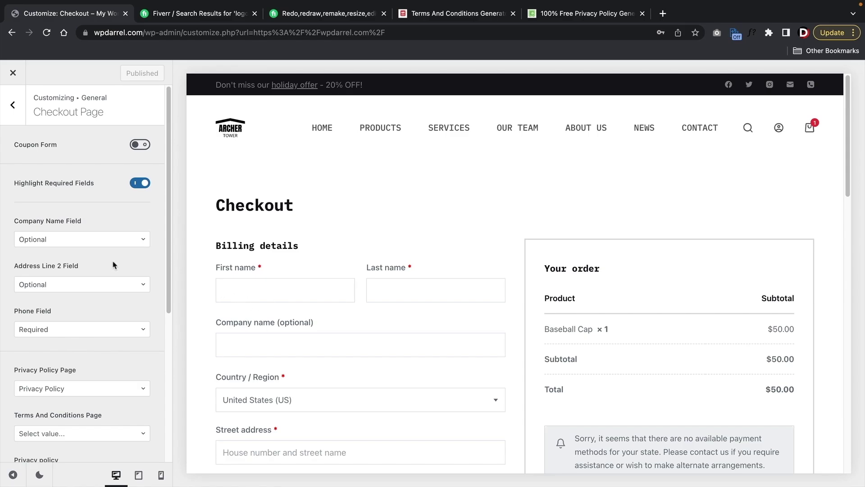
scroll(101, 253, down, 3)
scroll(102, 258, down, 1)
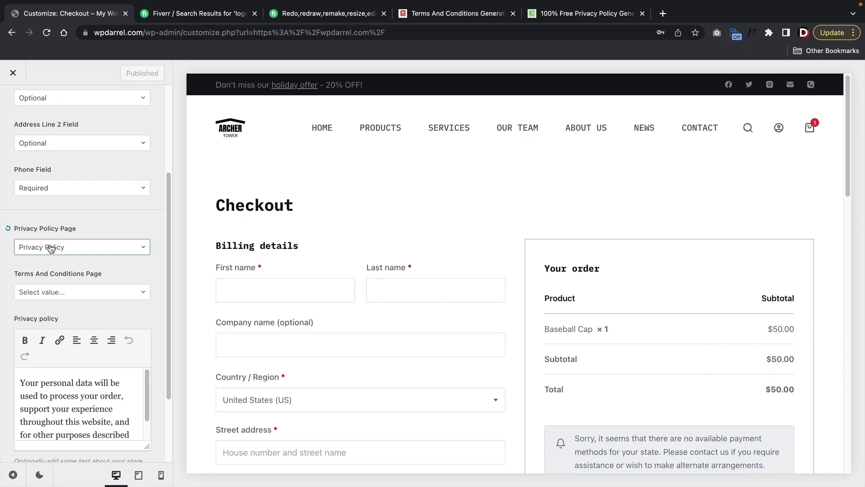
scroll(592, 336, down, 6)
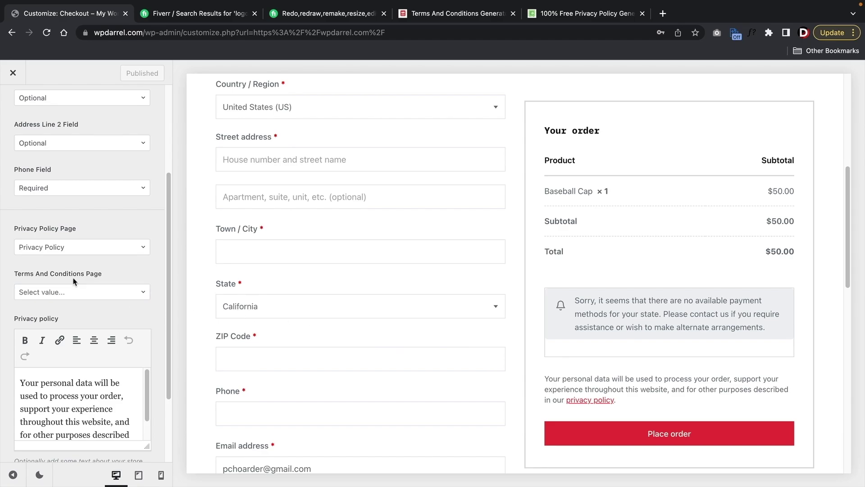
scroll(90, 241, up, 3)
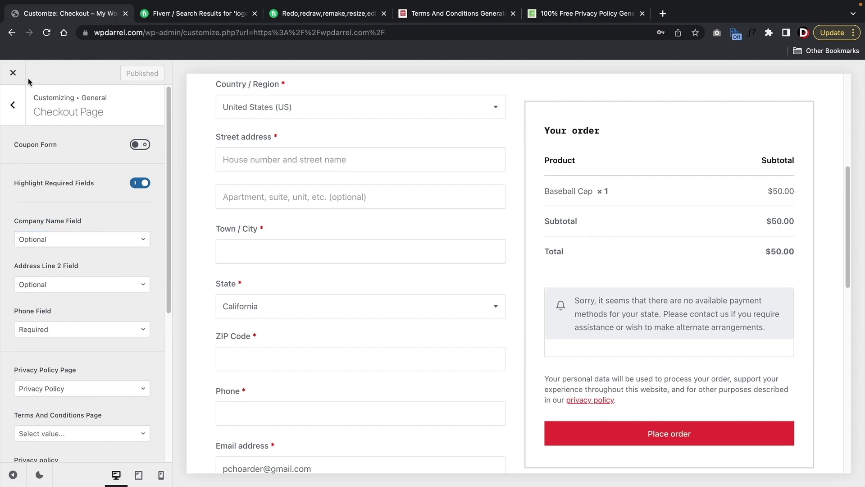
- Close the Customizer and create a new page from the admin bar's New menu
click(14, 74)
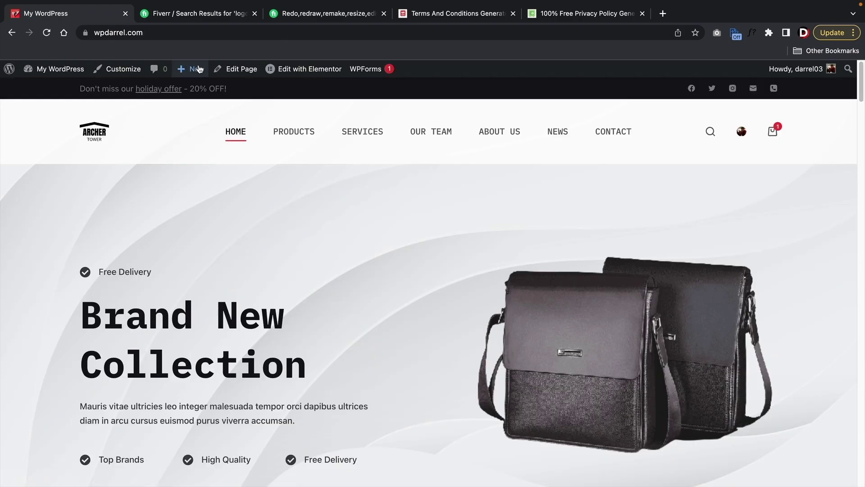
mouse_move(198, 71)
click(193, 117)
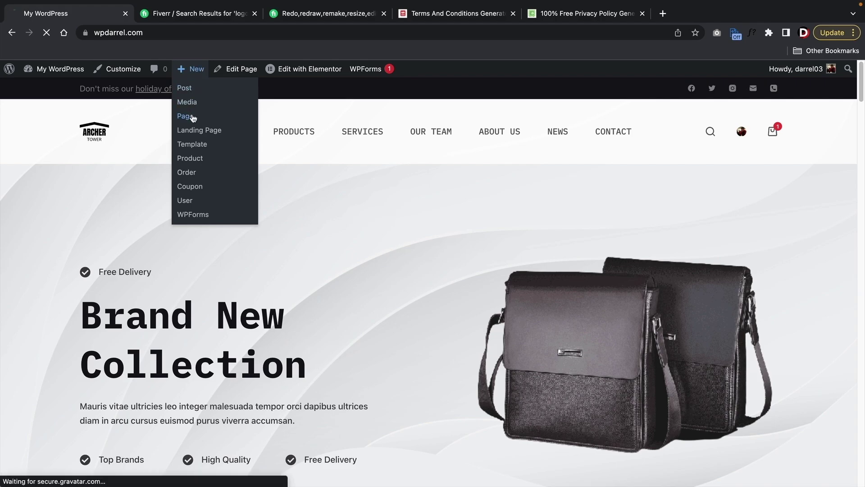
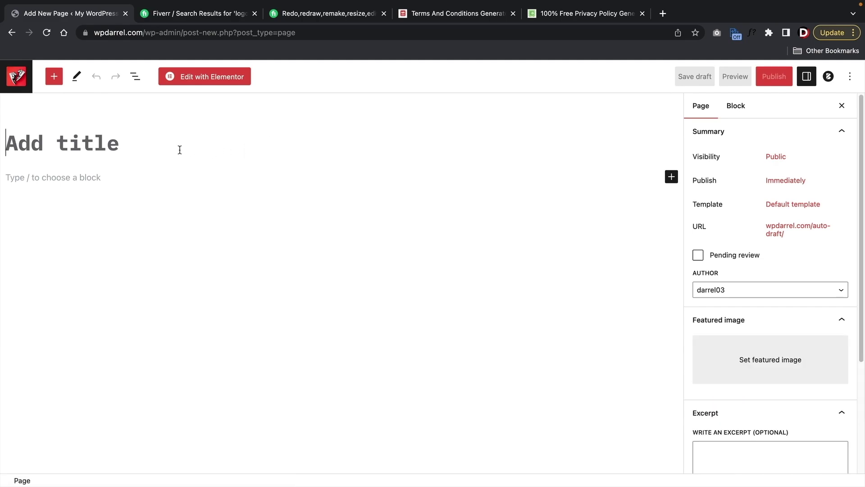
- Title the new page 'Terms And Conditions' and bring up the Terms and Conditions Generator tab
text(Terms An)
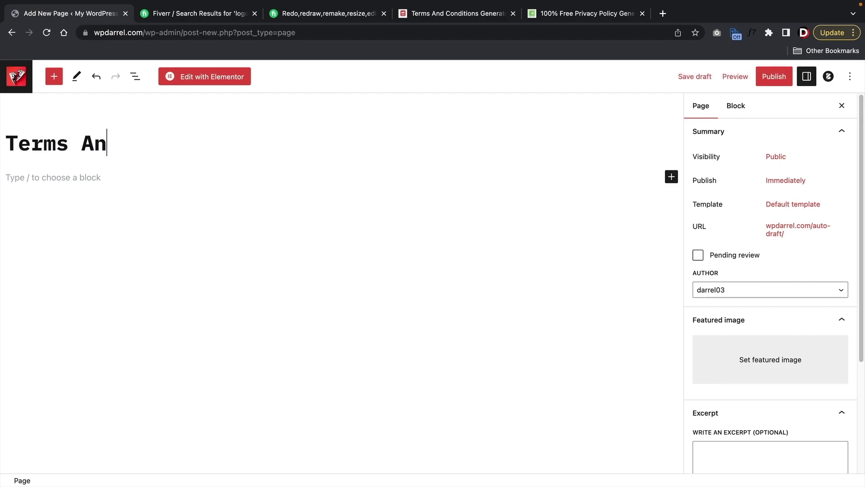
text(d Cond)
key(BackSpace)
text(nditions)
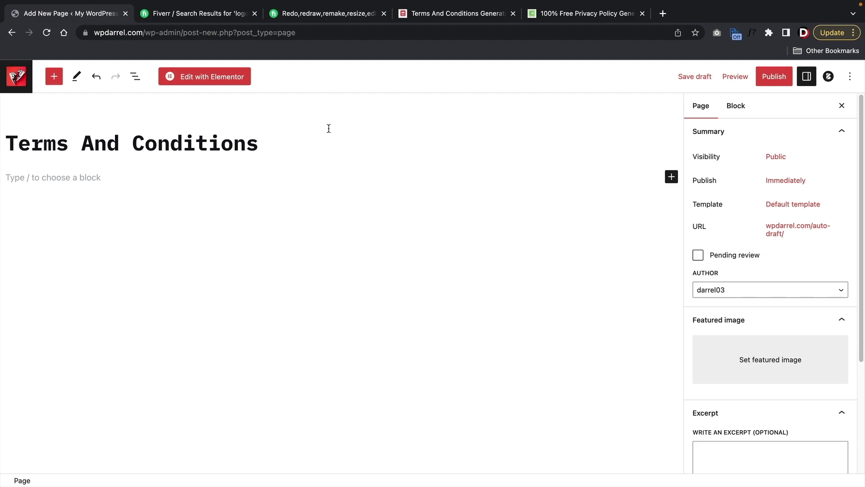
click(423, 14)
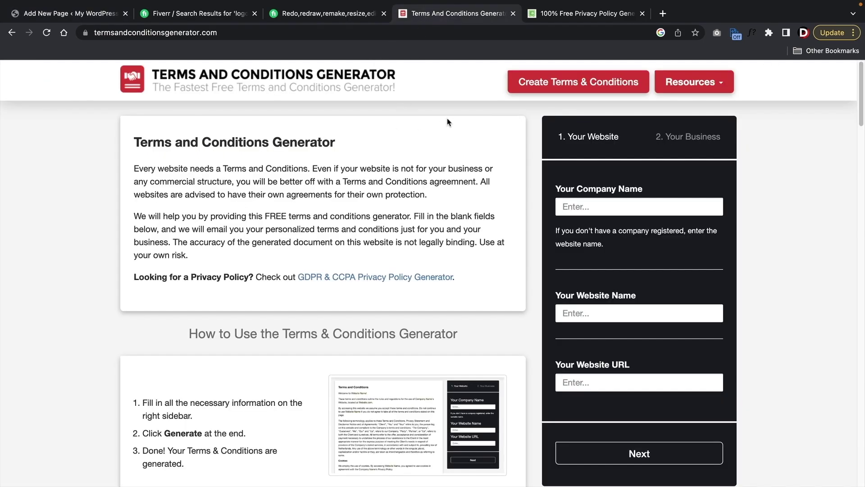
- Enter the company name, website name and website URL in the generator form
click(565, 17)
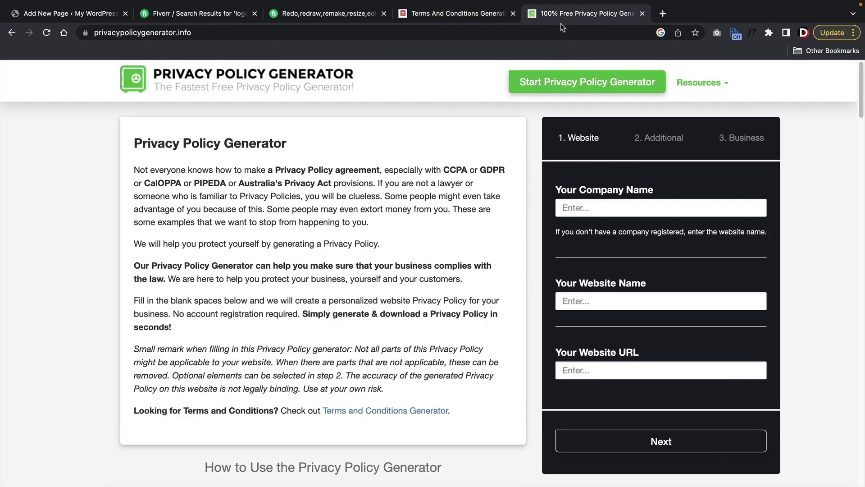
click(464, 12)
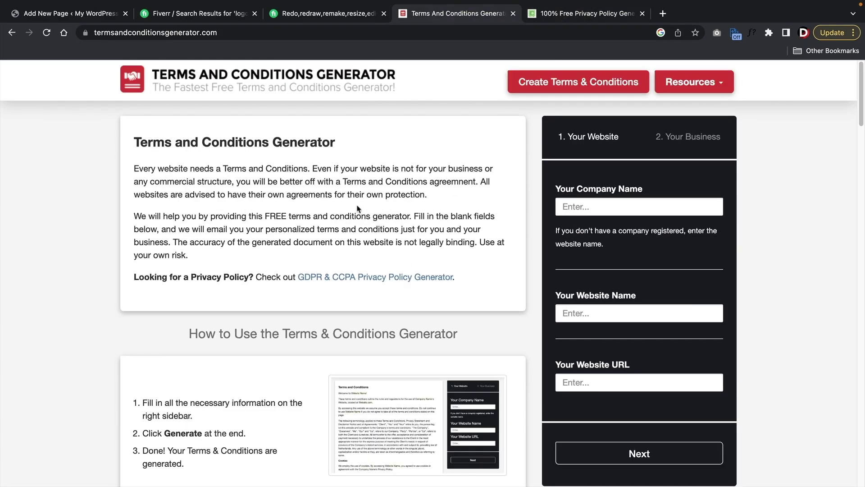
click(594, 206)
text(darrelwilson)
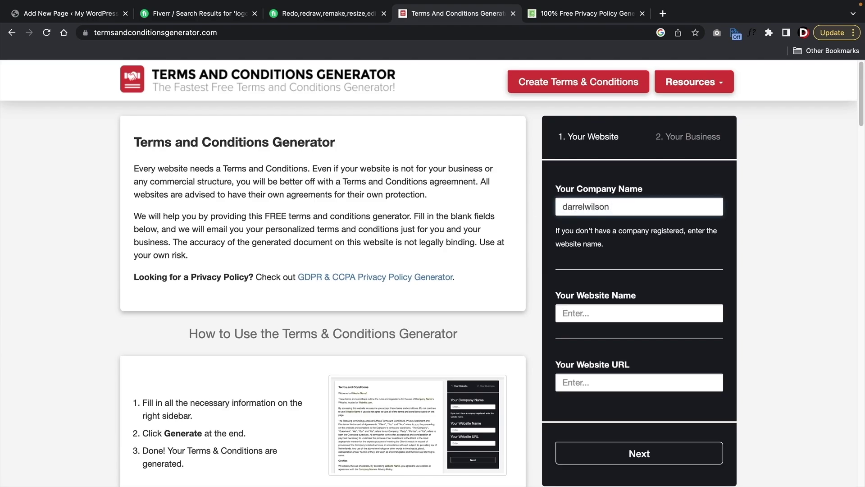
key(Tab)
text(darrelwilson.com)
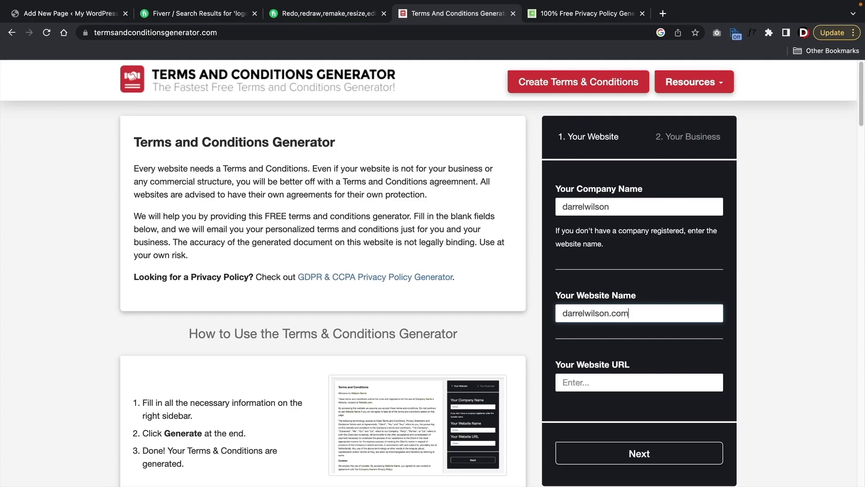
key(Tab)
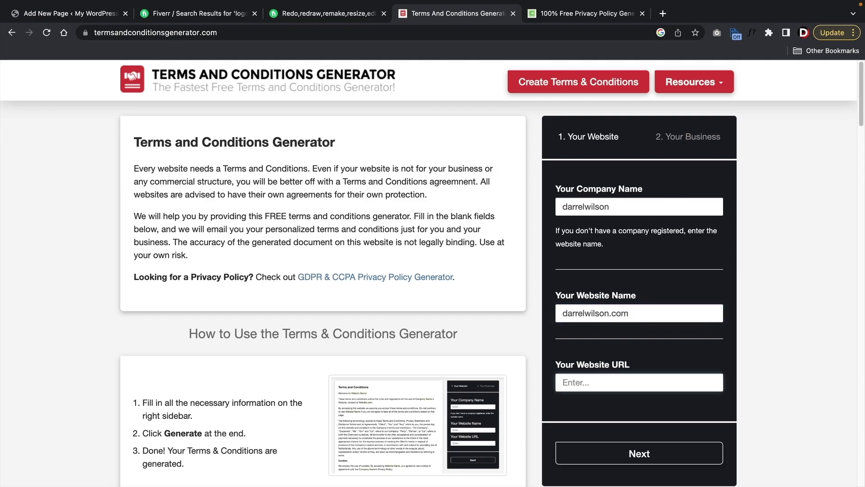
text(https://www.darrelwilson.com)
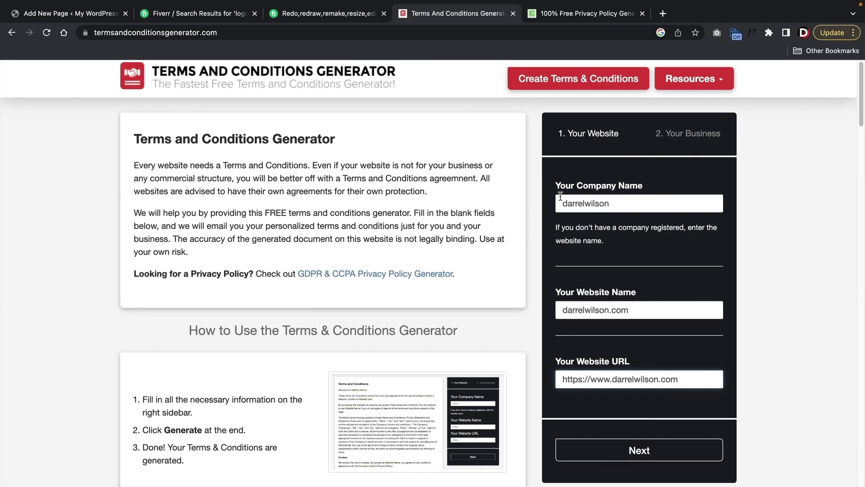
- Continue to business details and set the location to United States, Nevada
scroll(637, 348, down, 3)
click(637, 348)
scroll(653, 252, up, 1)
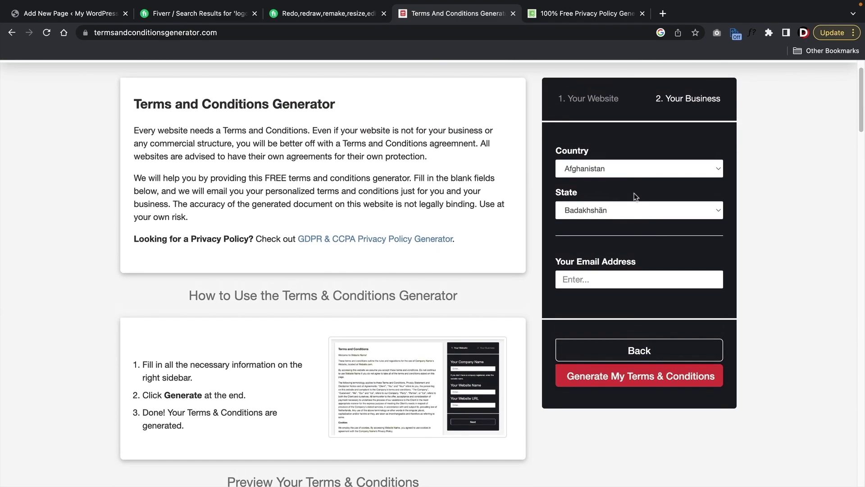
click(642, 166)
scroll(622, 423, down, 10)
scroll(630, 432, down, 20)
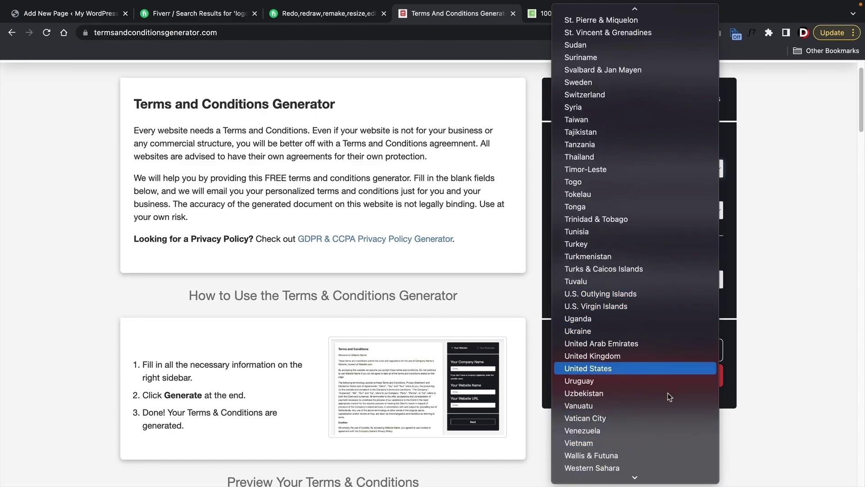
click(645, 368)
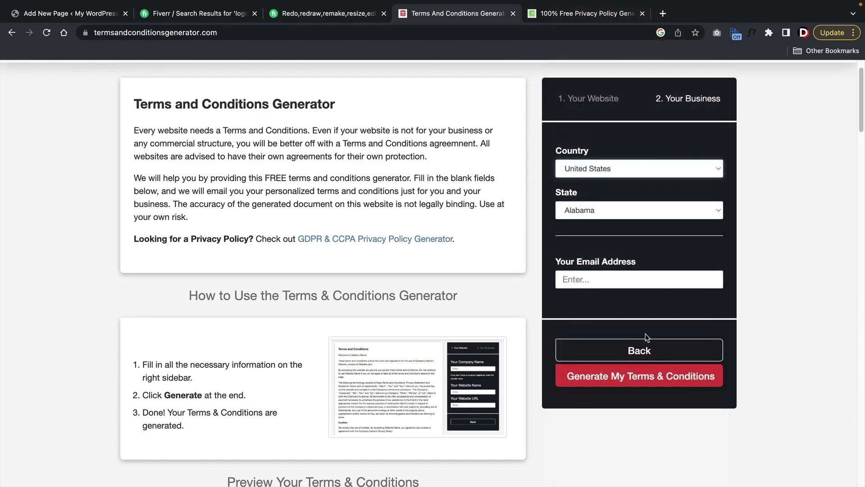
click(639, 215)
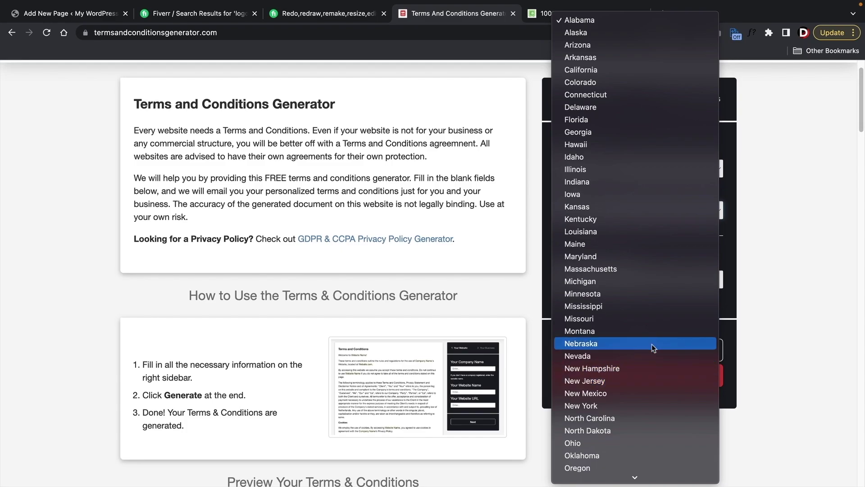
scroll(652, 347, down, 5)
click(656, 199)
- Enter the contact email address and generate the Terms and Conditions
click(640, 280)
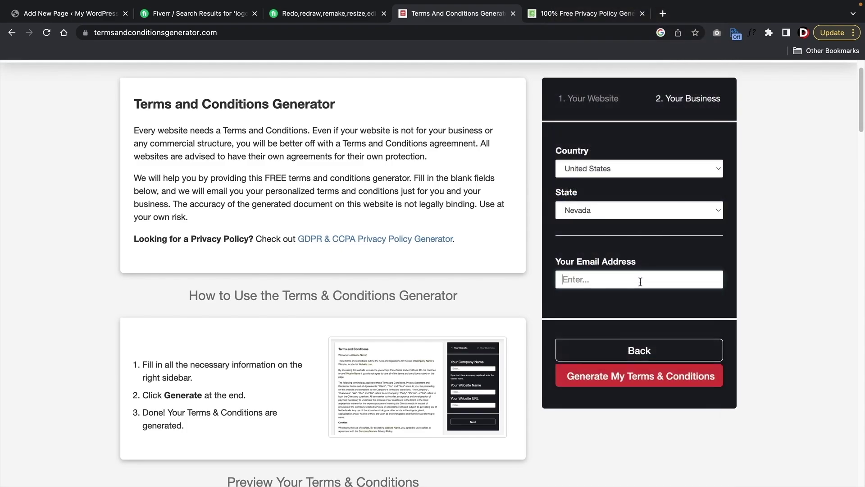
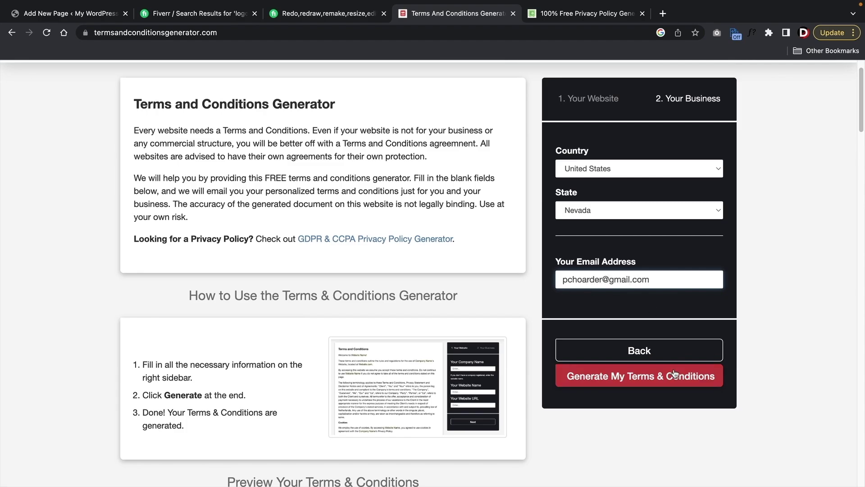
click(675, 374)
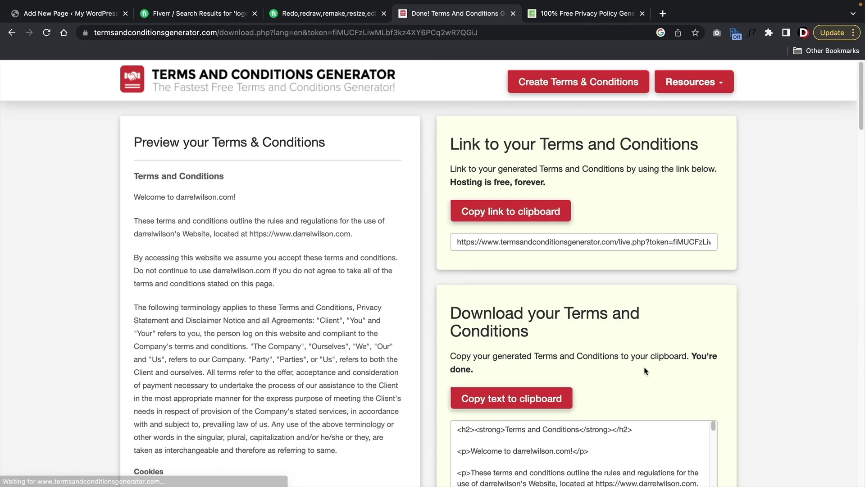
- Copy the whole generated terms preview text and go back to the page's empty paragraph block
drag(131, 173, 330, 419)
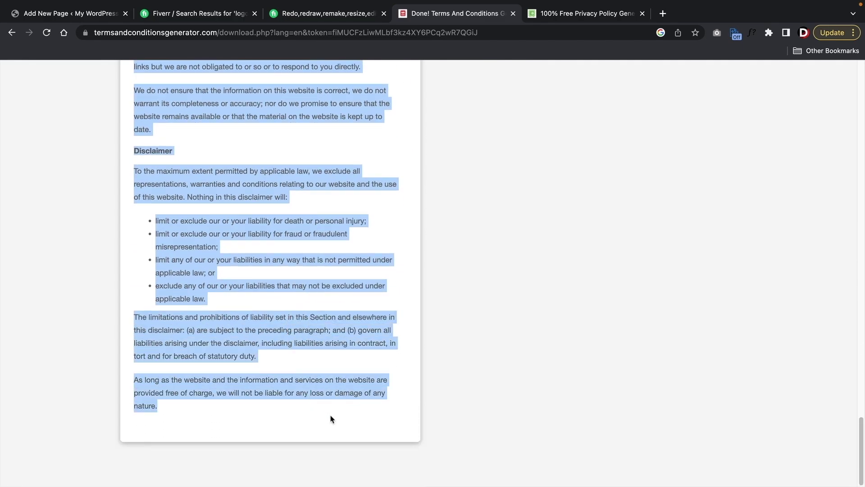
right_click(190, 242)
click(207, 265)
click(74, 18)
click(36, 177)
- Paste the copied terms into the paragraph block and review the Cookies, License and Hyperlinking sections
right_click(36, 177)
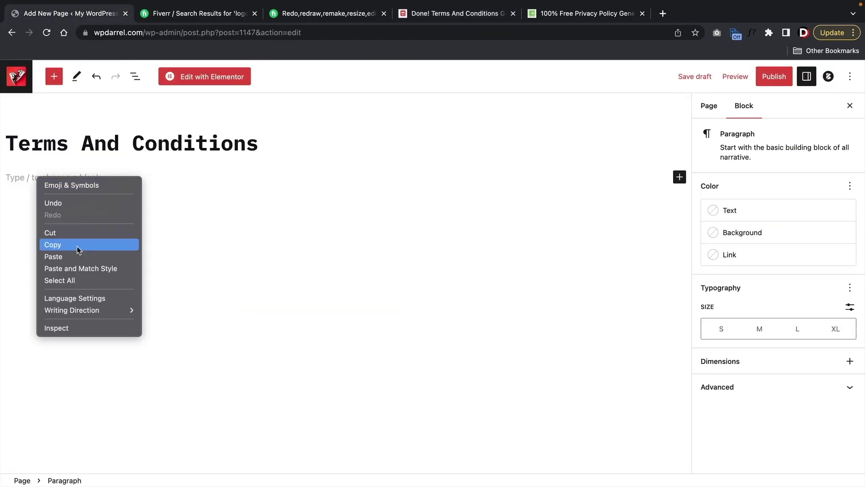
click(80, 256)
scroll(356, 298, up, 15)
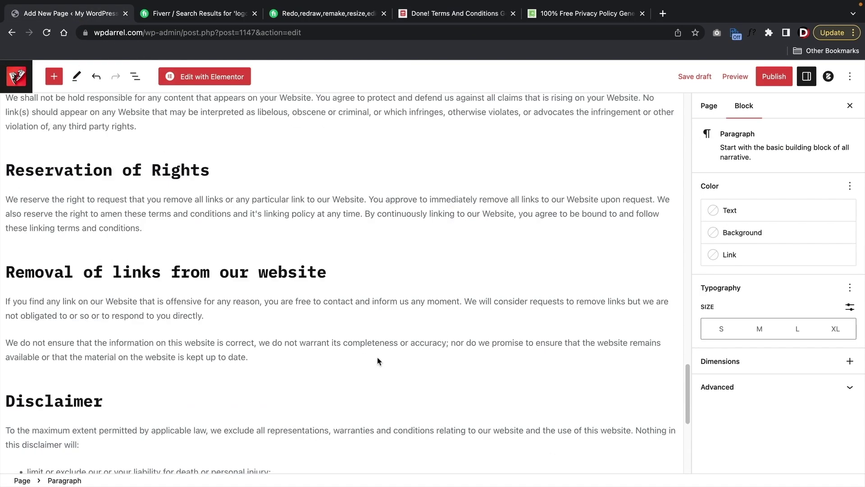
scroll(243, 300, up, 12)
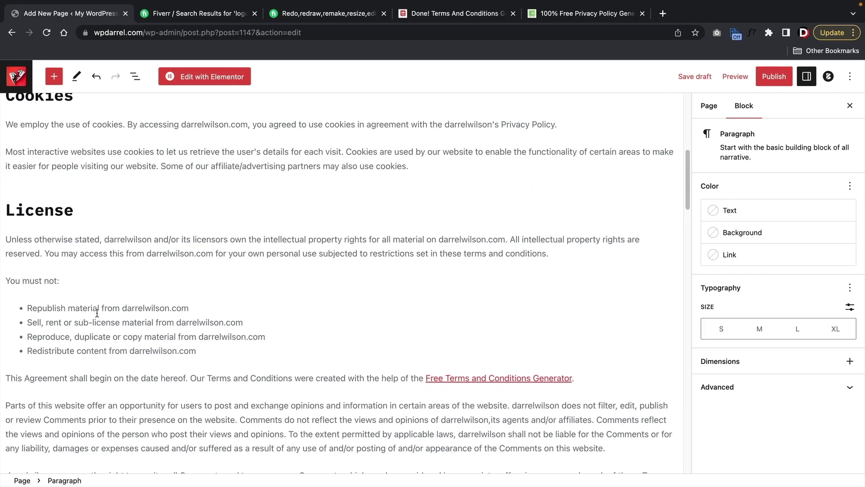
scroll(185, 300, down, 6)
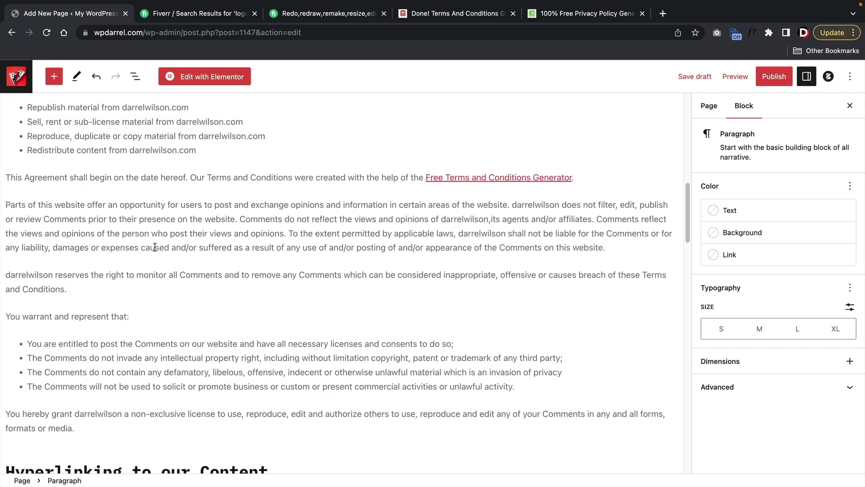
scroll(154, 250, down, 2)
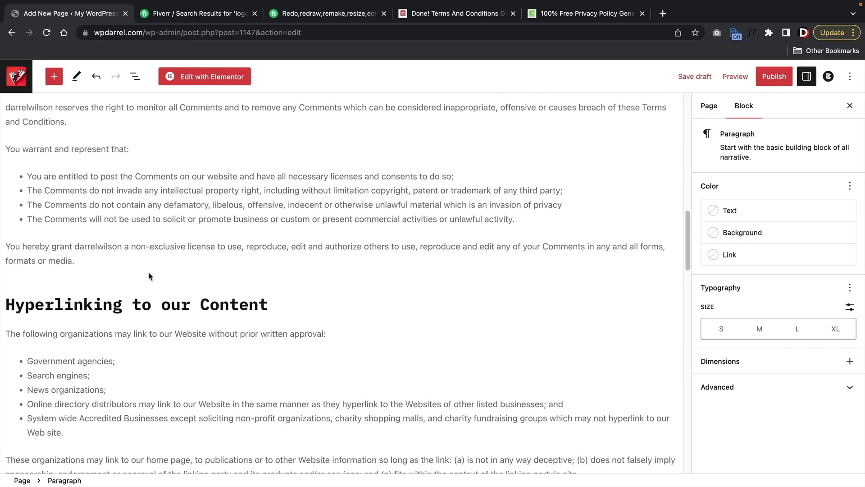
mouse_move(152, 271)
scroll(276, 328, up, 15)
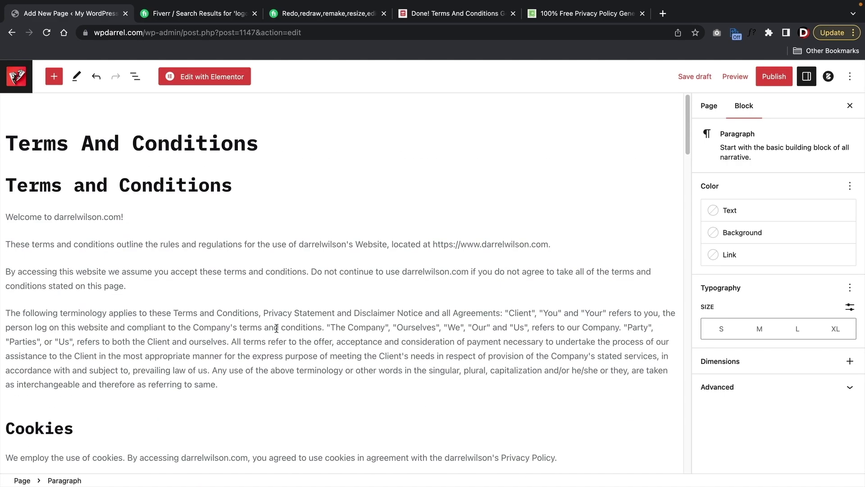
- Publish the Terms And Conditions page, confirming in the pre-publish panel
click(768, 76)
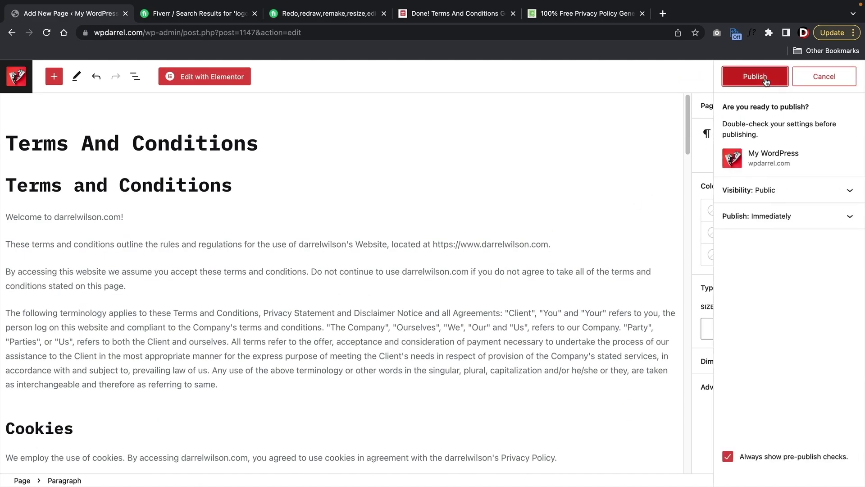
click(765, 78)
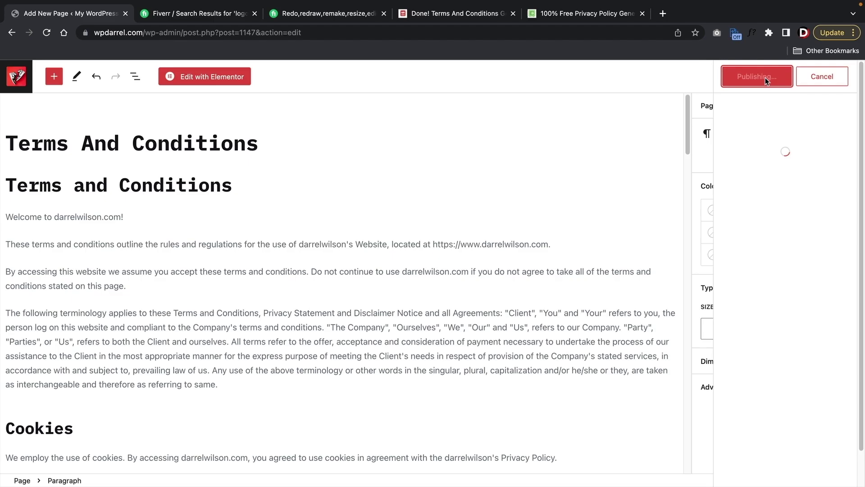
click(578, 18)
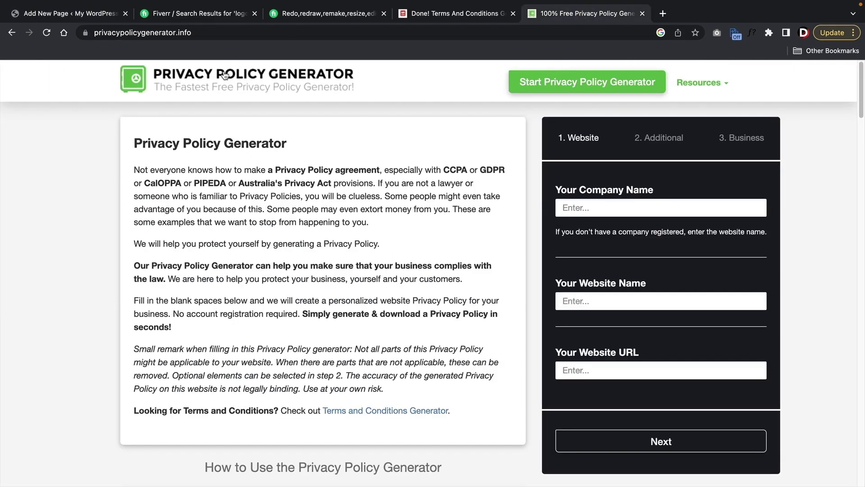
click(609, 206)
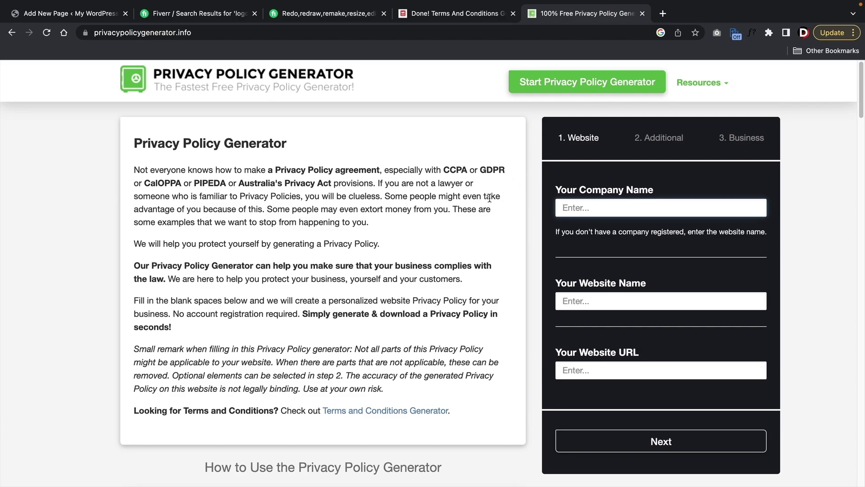
- Close the page-is-live summary and return to the All Pages list
click(79, 15)
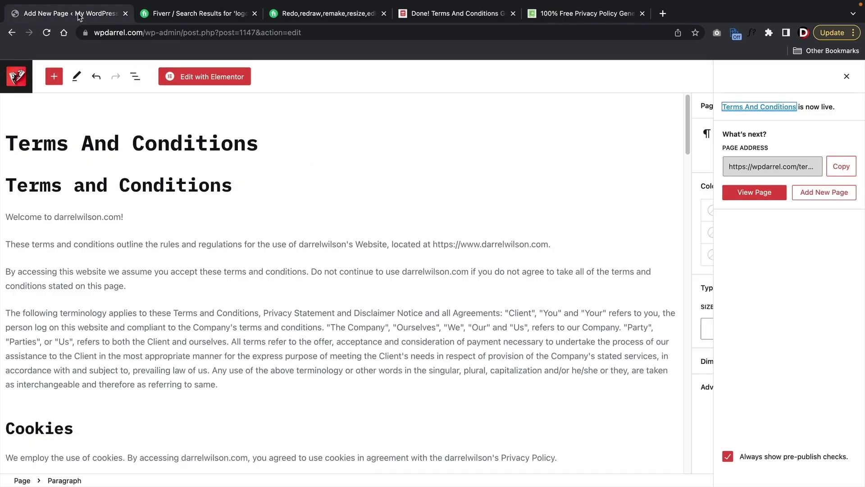
click(842, 79)
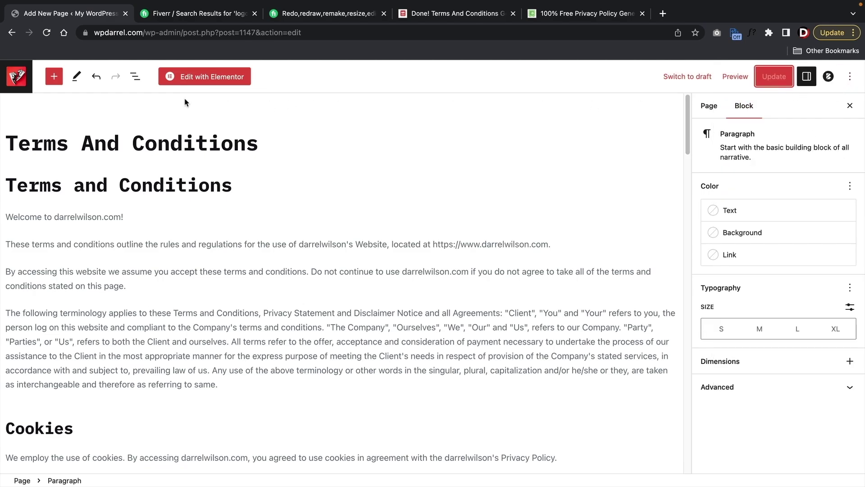
click(15, 81)
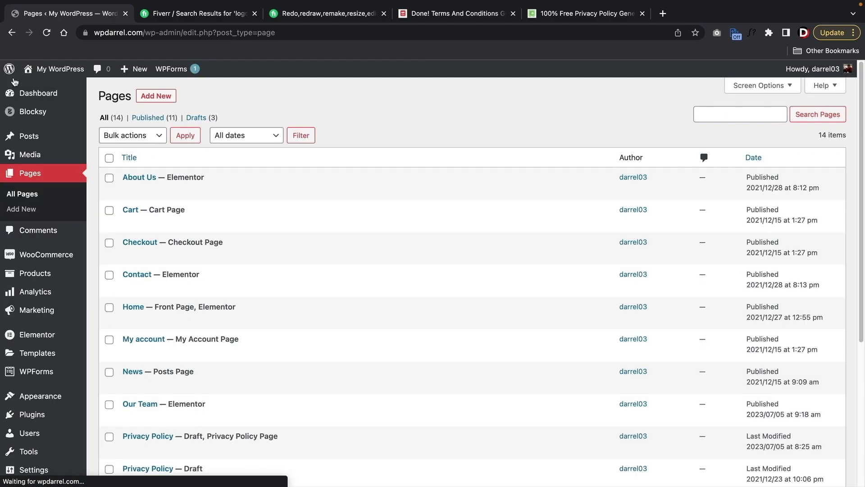
- In Customizer WooCommerce > General > Checkout Page, set Terms And Conditions Page to 'Terms And Conditions'
mouse_move(38, 70)
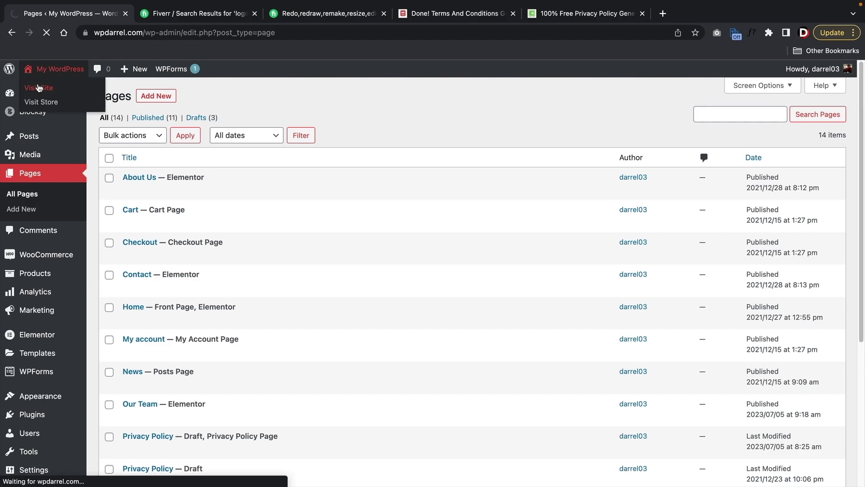
click(39, 88)
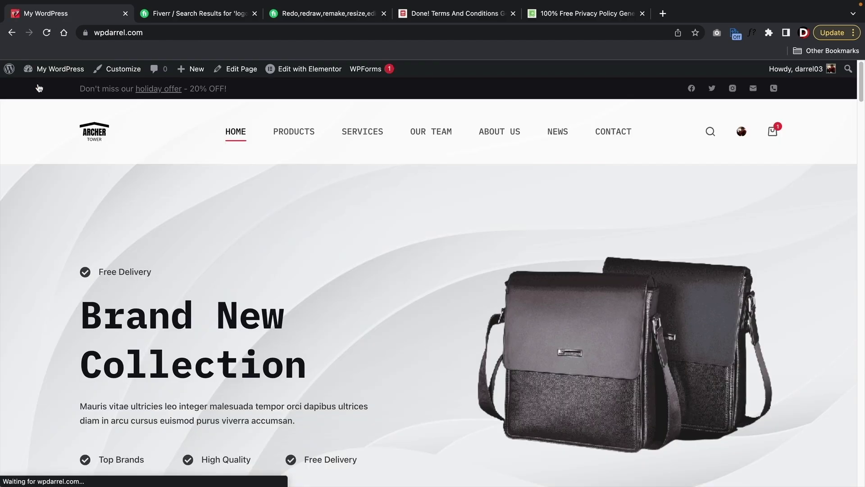
click(123, 69)
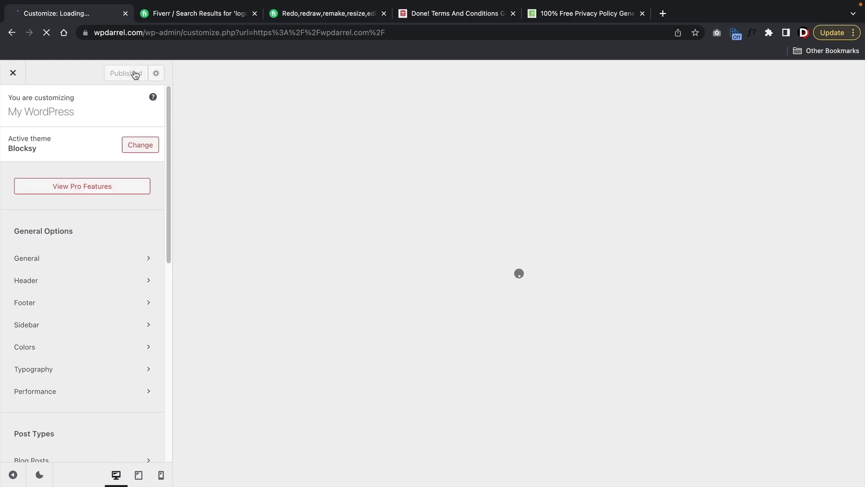
scroll(115, 203, down, 9)
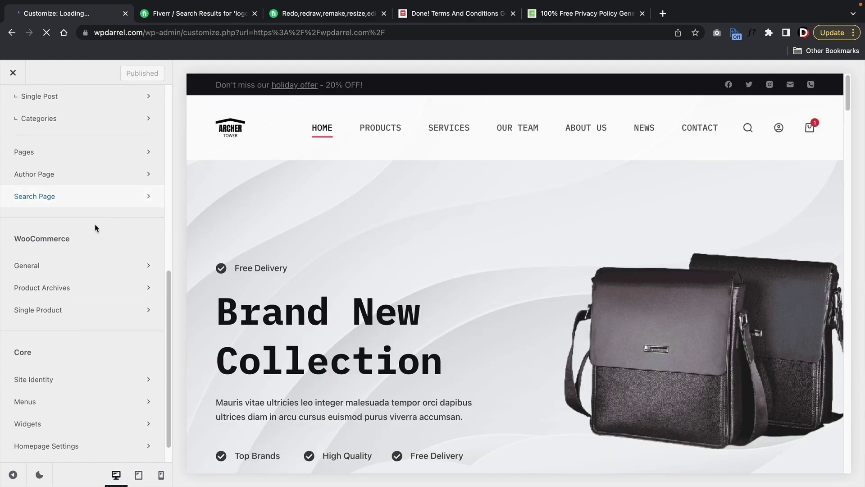
click(62, 266)
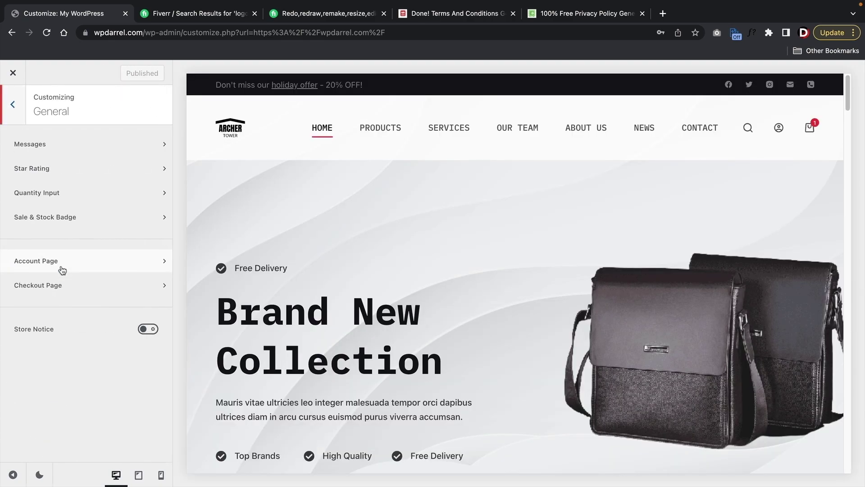
click(58, 285)
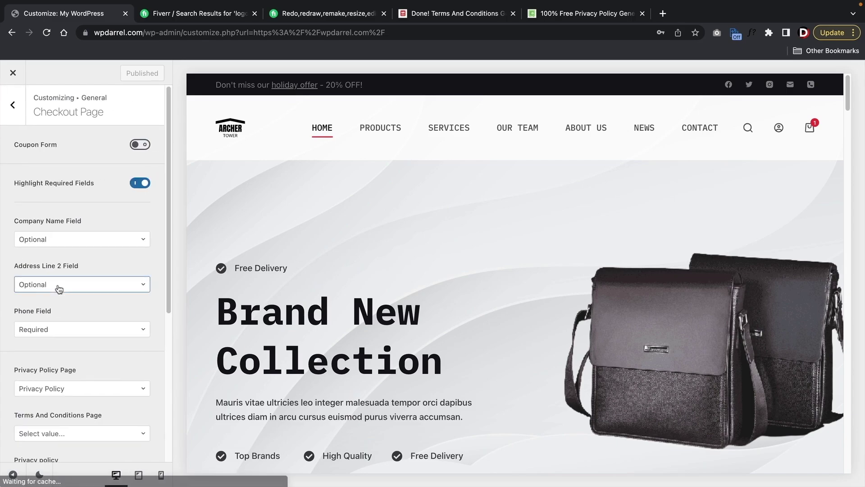
scroll(63, 291, down, 5)
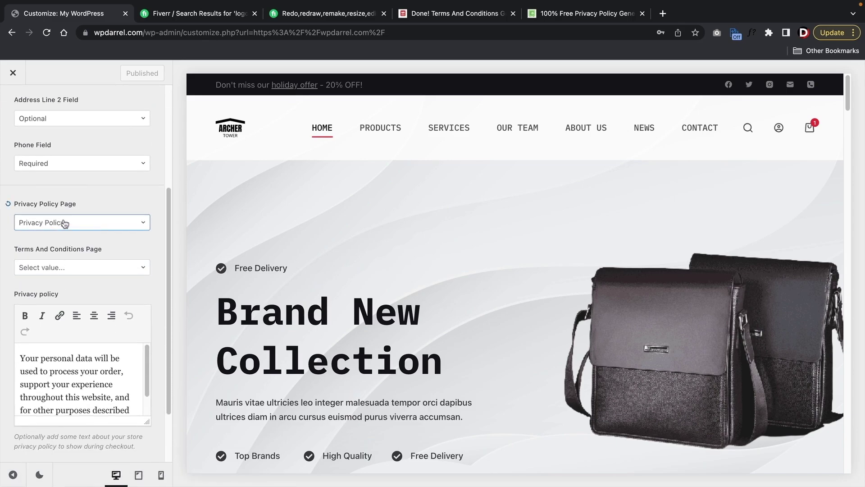
click(54, 267)
scroll(76, 326, down, 3)
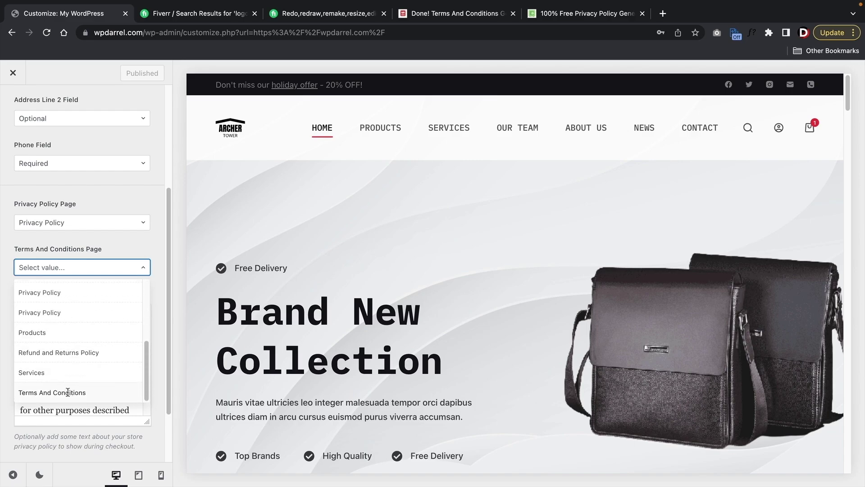
click(67, 392)
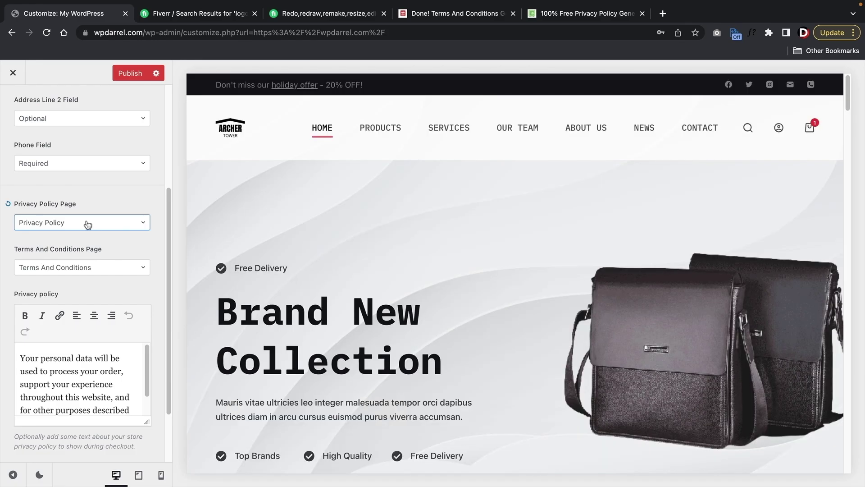
scroll(88, 225, up, 3)
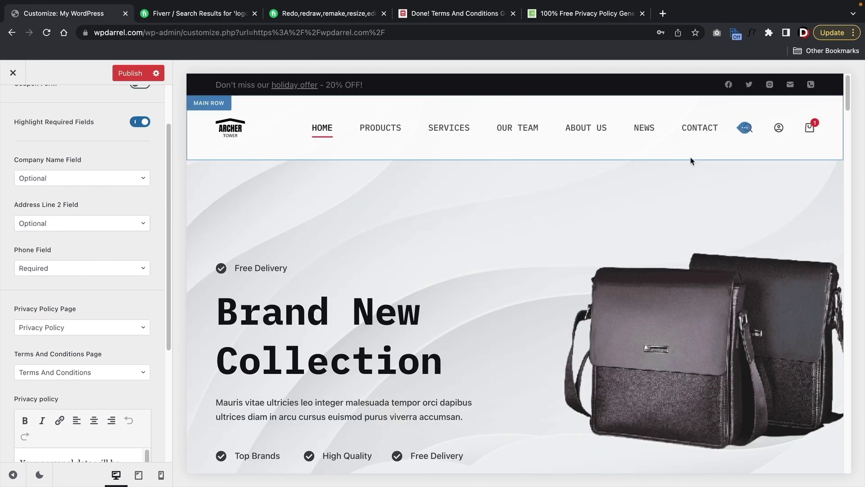
- Load checkout in the preview, switch on the Coupon Form, and scroll to the terms checkbox
mouse_move(811, 129)
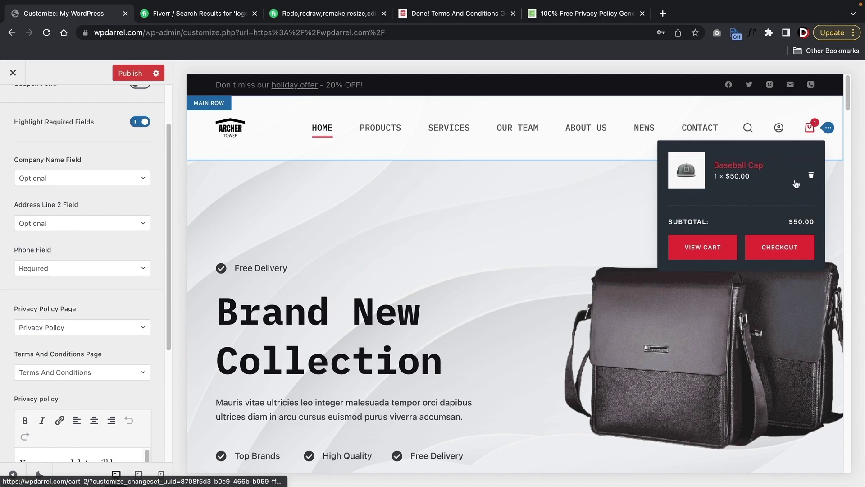
click(779, 250)
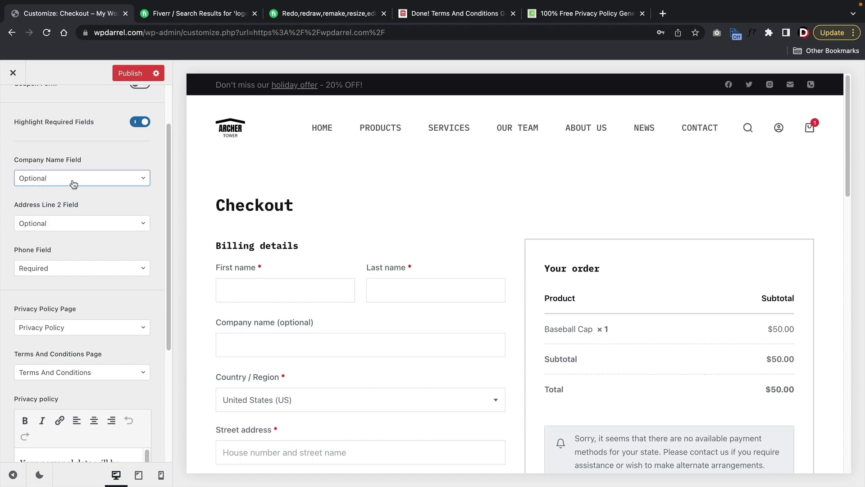
scroll(75, 185, up, 2)
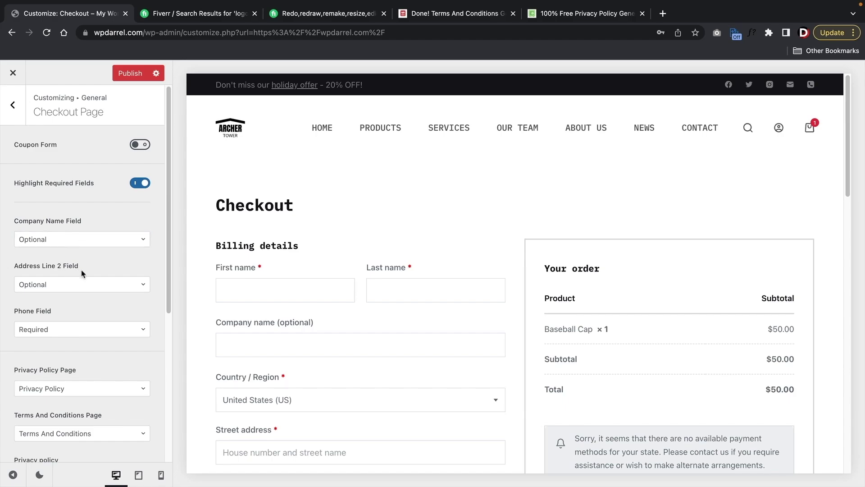
click(140, 145)
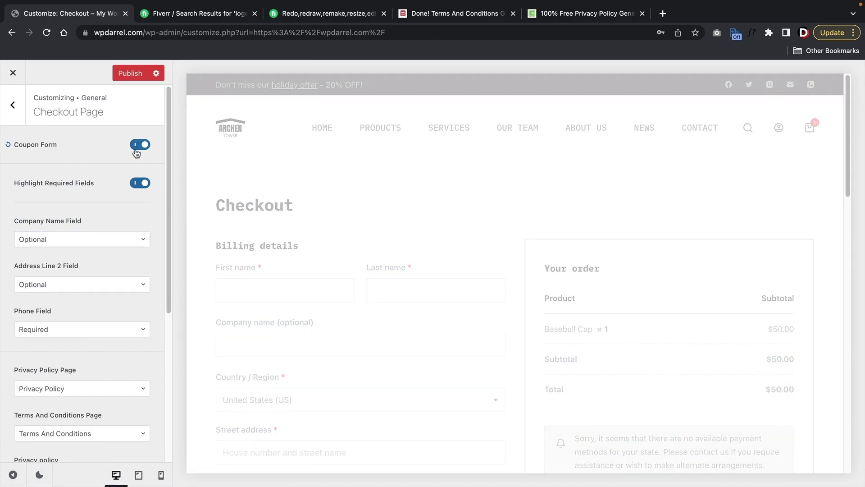
scroll(386, 274, down, 4)
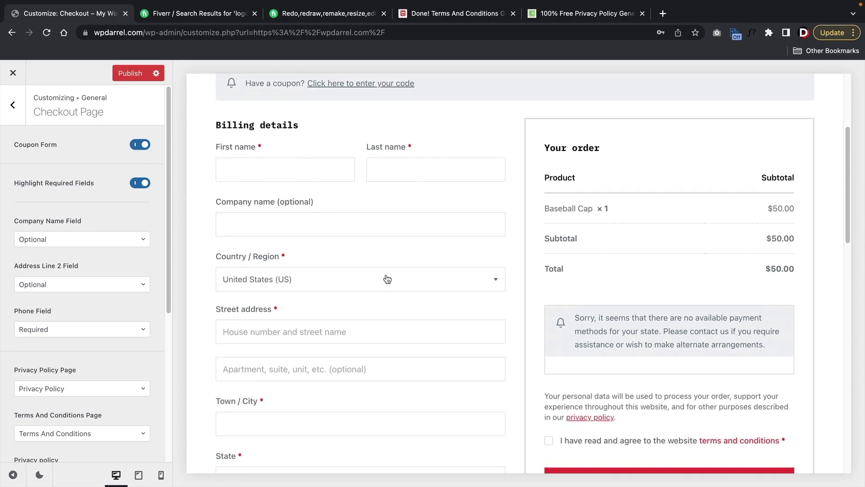
scroll(199, 189, up, 4)
click(140, 145)
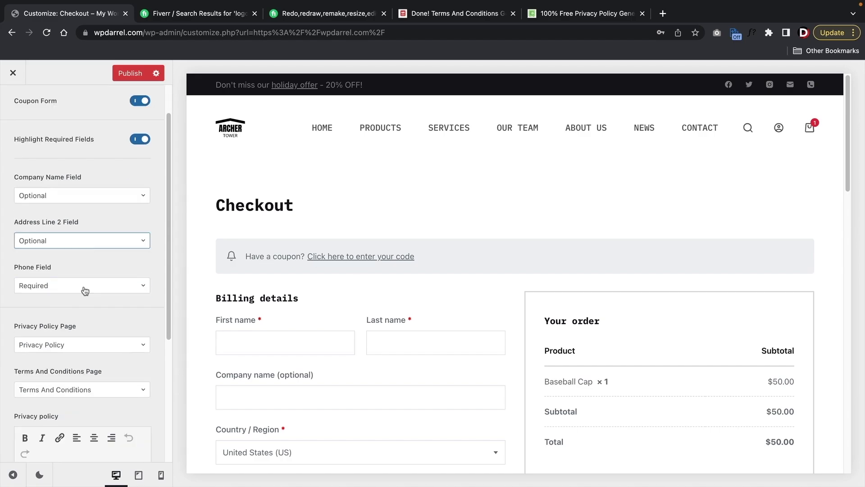
scroll(86, 288, down, 5)
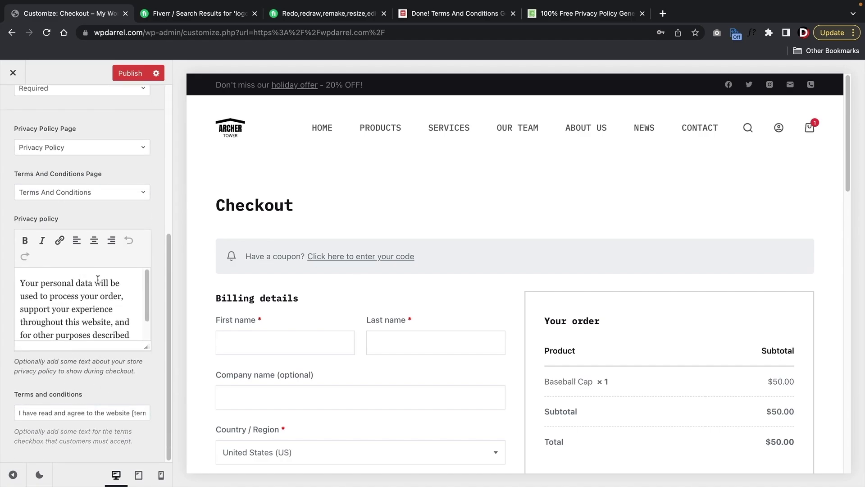
scroll(361, 306, down, 6)
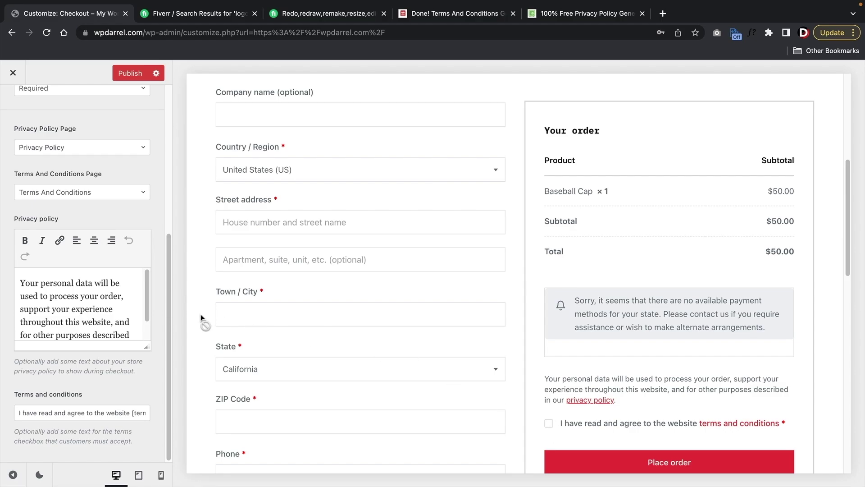
- Publish the checkout settings, then look over the sale/stock badge and quantity input settings
scroll(155, 247, up, 6)
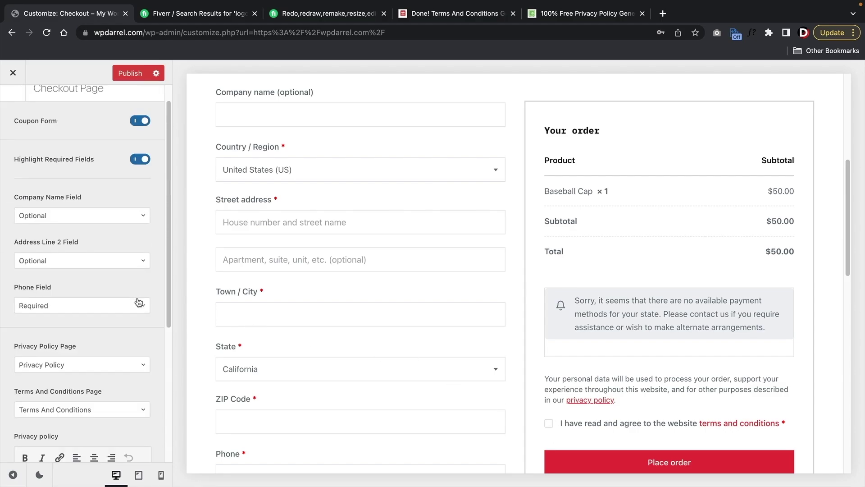
click(133, 74)
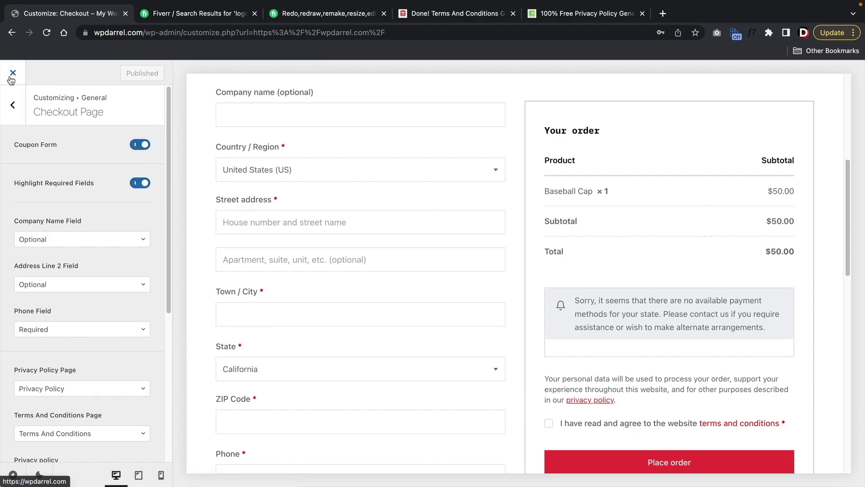
click(24, 112)
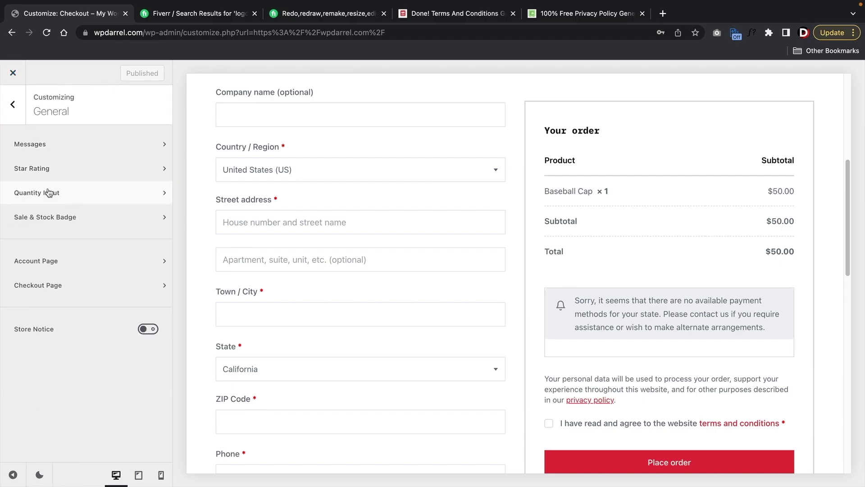
click(67, 217)
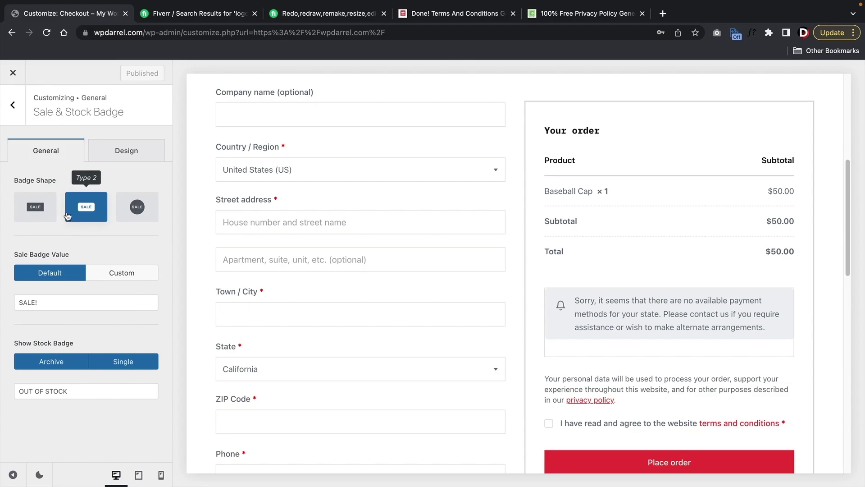
click(19, 113)
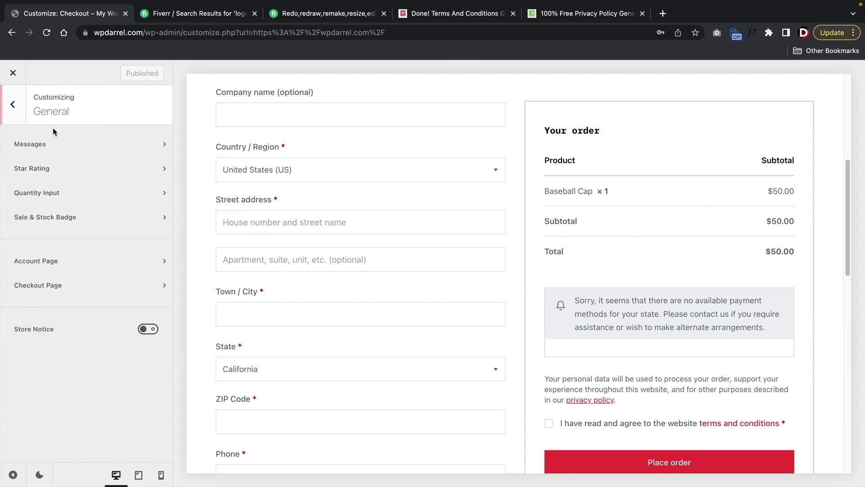
click(67, 192)
- Back out to the top-level sections and close the Customizer to the homepage
click(18, 106)
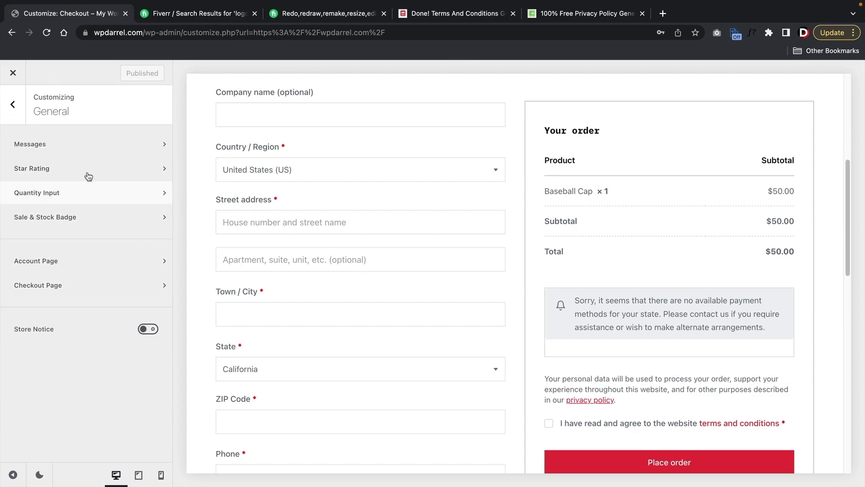
click(16, 106)
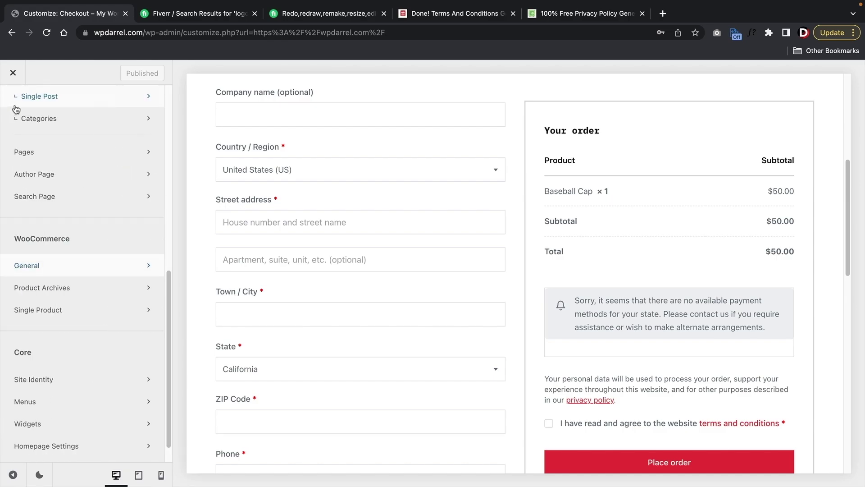
scroll(88, 254, up, 9)
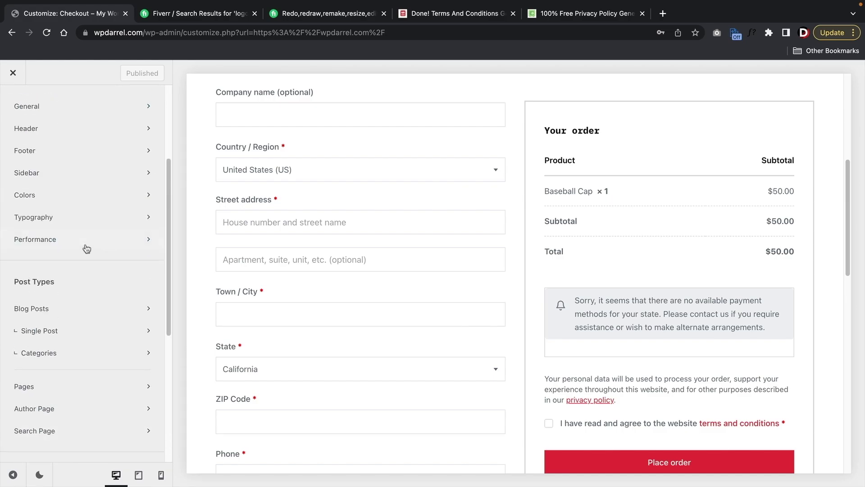
click(13, 73)
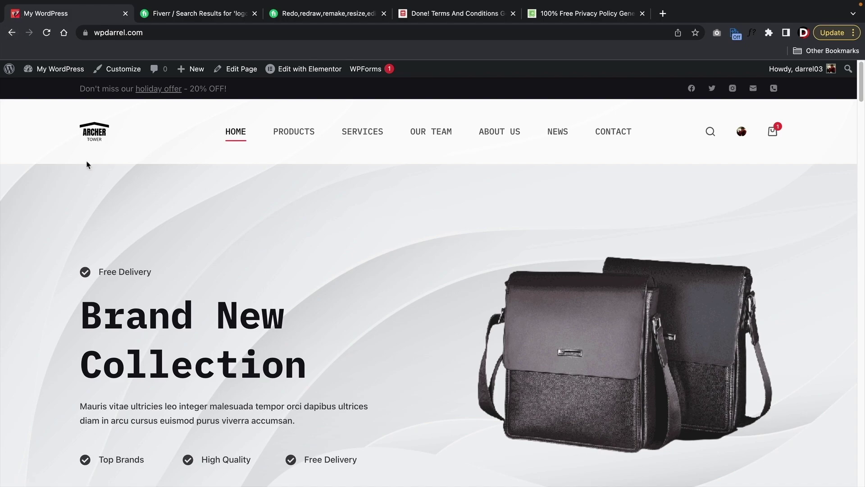
- Flip through the Fiverr, terms generator and privacy policy tabs back to the WordPress site
click(239, 15)
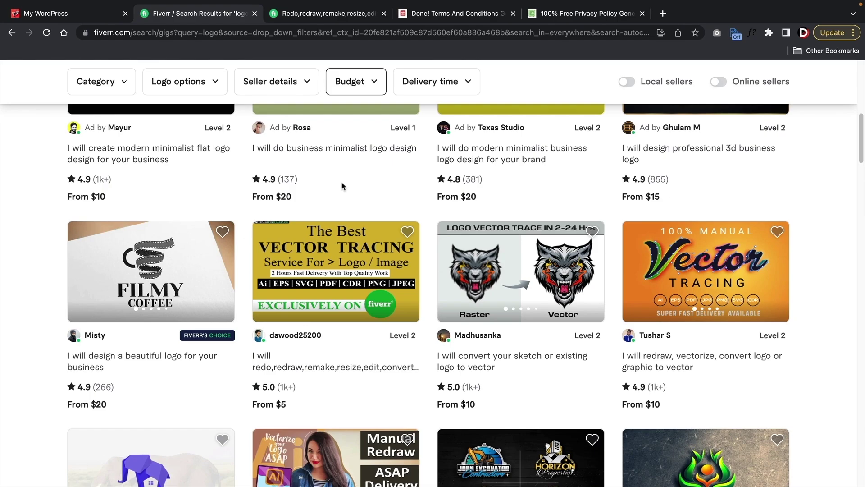
click(442, 15)
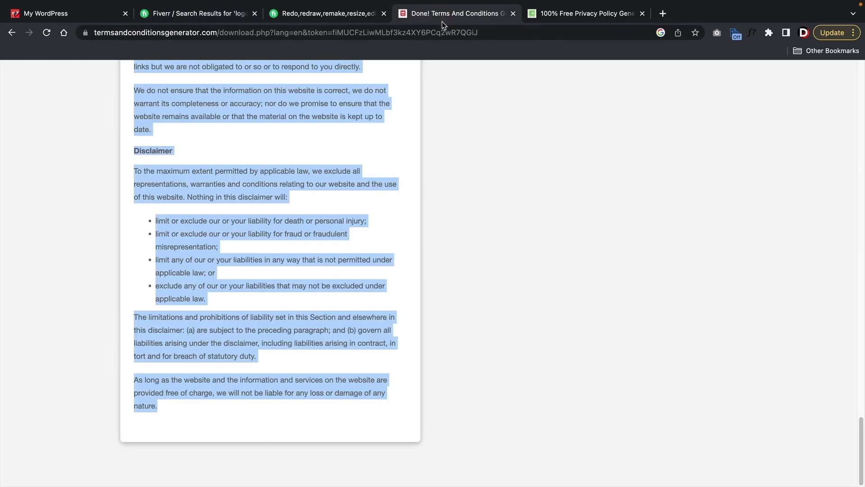
scroll(337, 285, up, 15)
scroll(337, 285, up, 10)
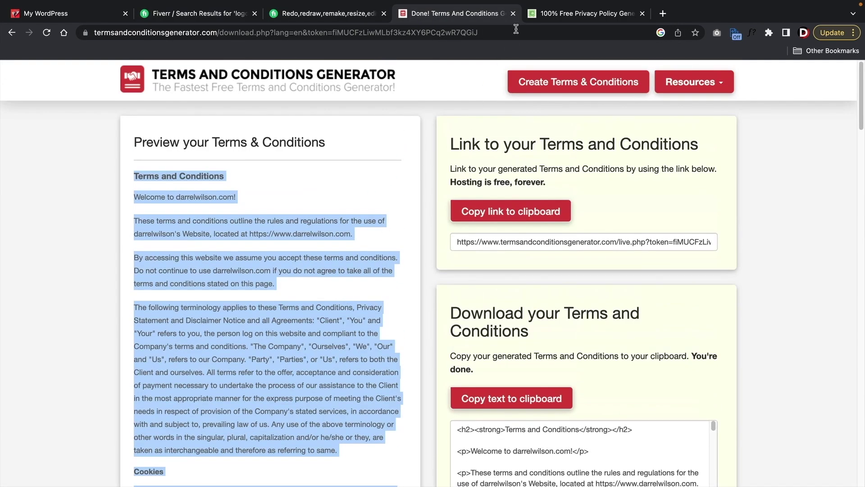
click(555, 14)
click(68, 14)
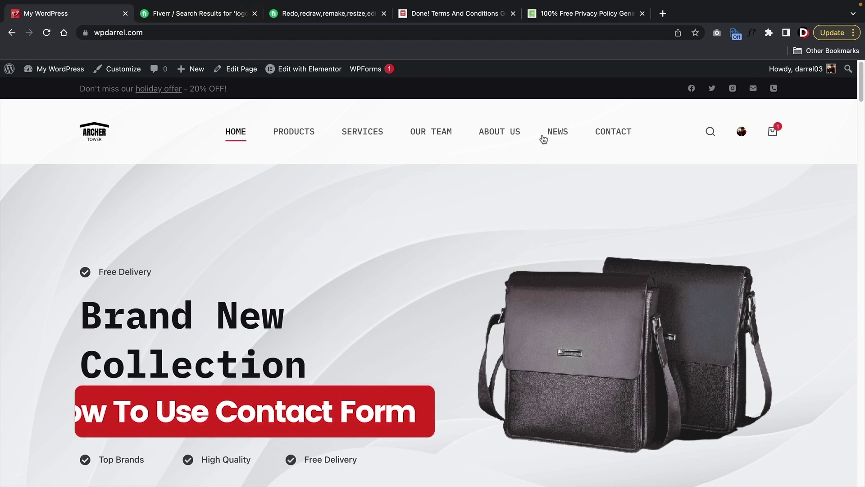
- View the contact form on the CONTACT page, then go to the WordPress Dashboard
click(614, 132)
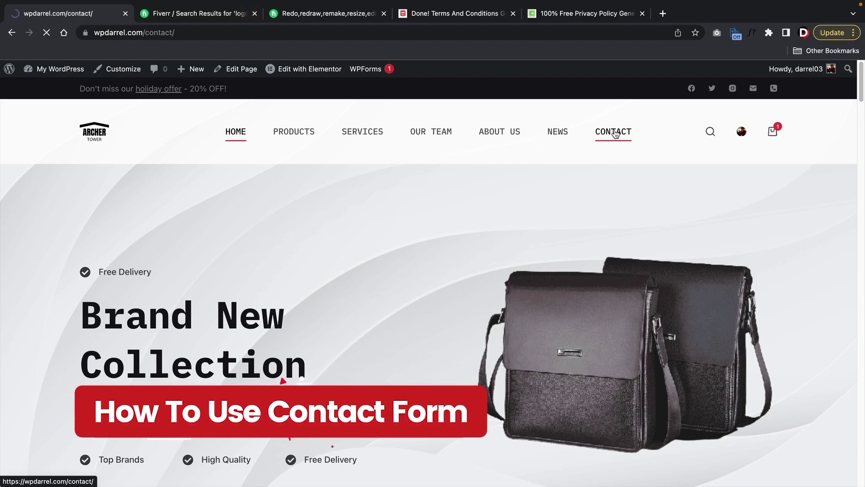
scroll(413, 300, down, 2)
scroll(414, 300, down, 10)
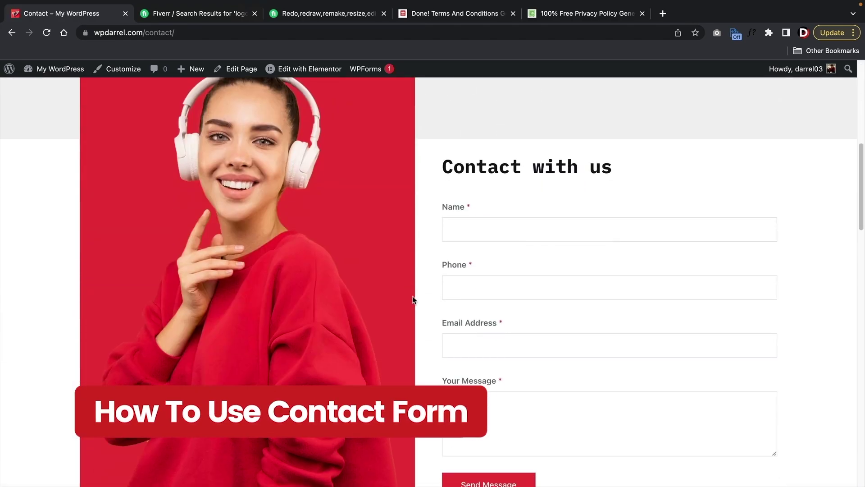
scroll(413, 299, up, 1)
click(498, 158)
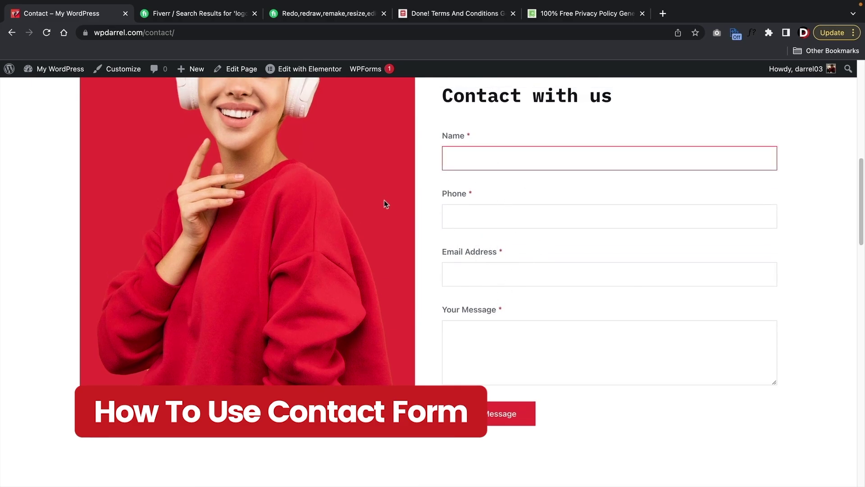
mouse_move(54, 69)
click(75, 91)
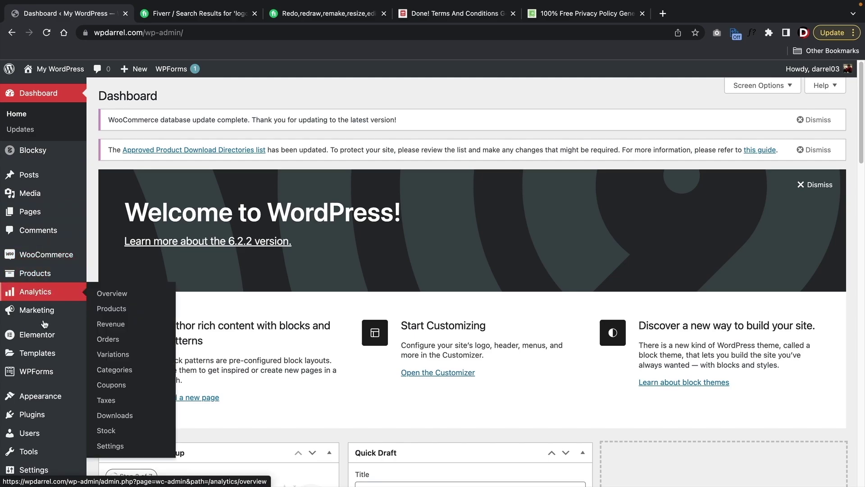
- Open the Simple Contact Form from WPForms > All Forms in the form builder
mouse_move(25, 374)
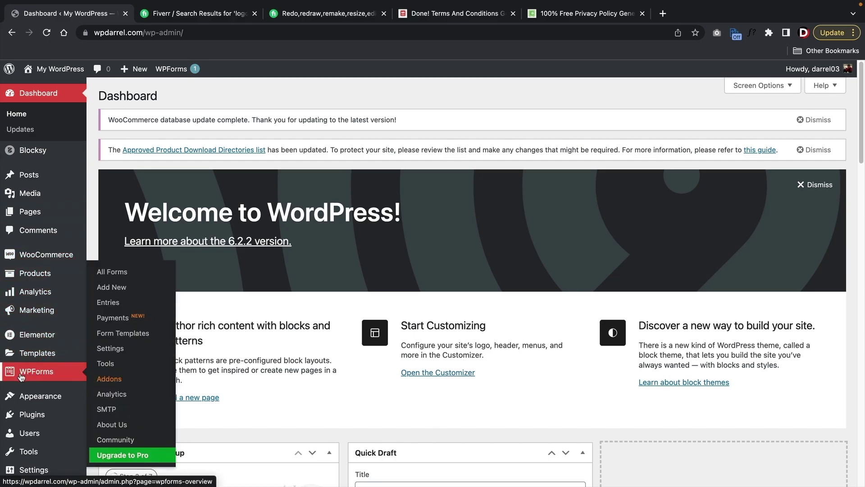
click(114, 275)
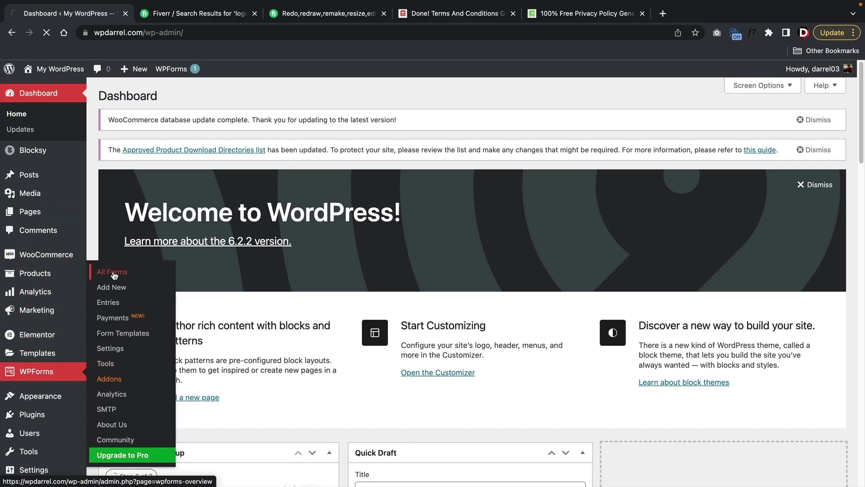
scroll(236, 273, down, 4)
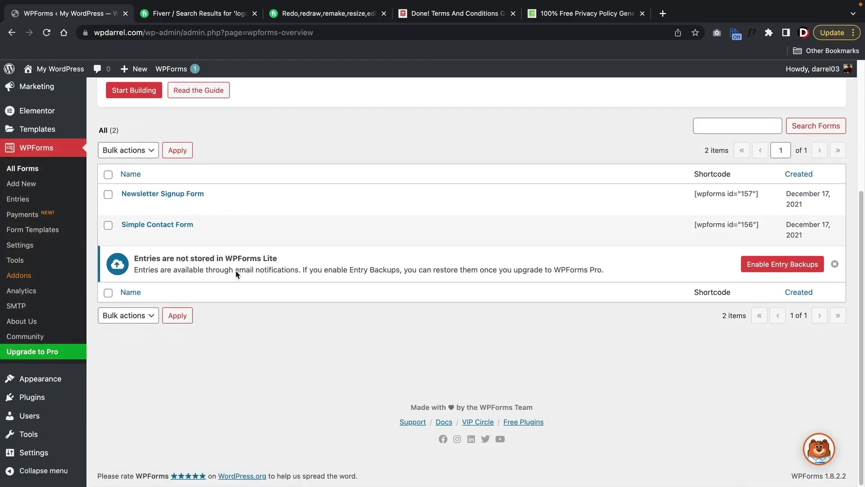
mouse_move(180, 212)
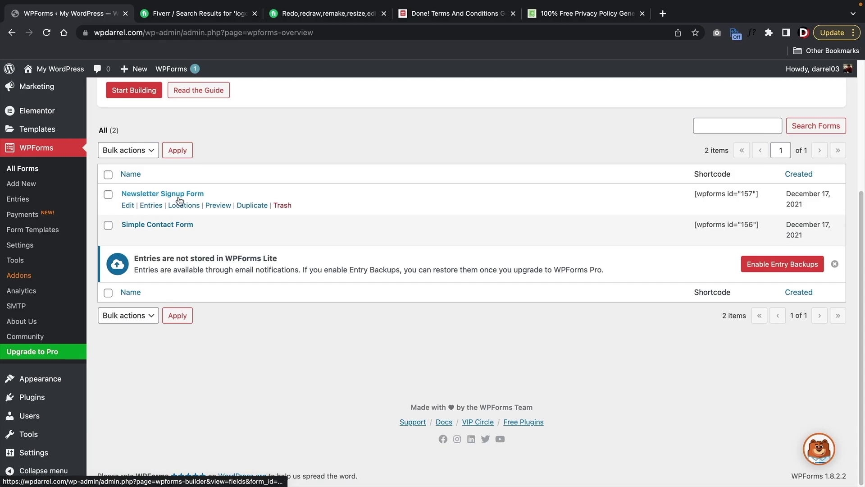
click(172, 226)
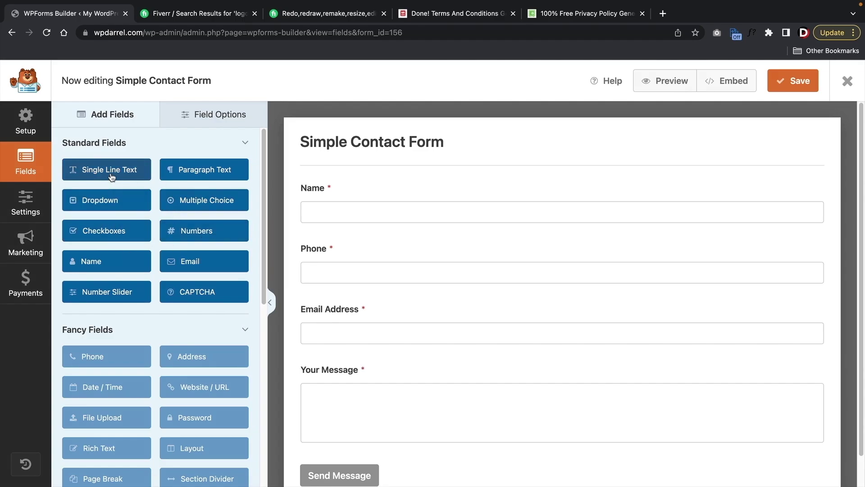
- Add a Checkboxes field between Name and Phone, then delete it and save the form
drag(111, 176, 153, 232)
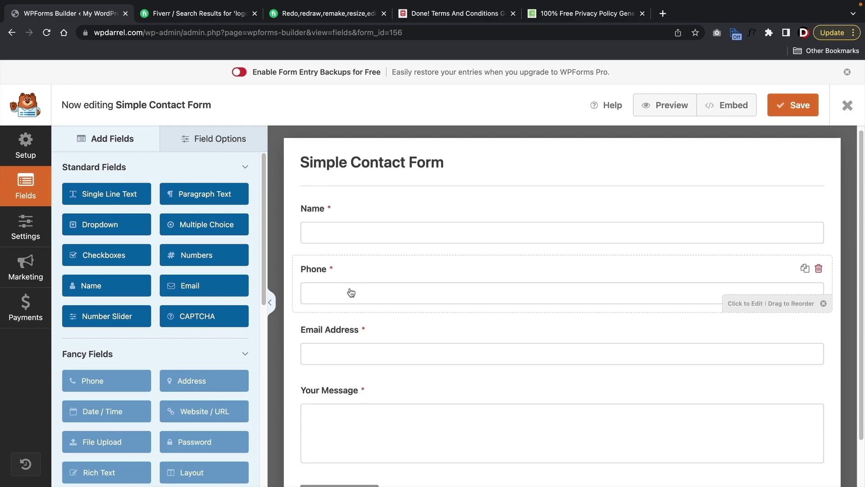
scroll(324, 271, down, 1)
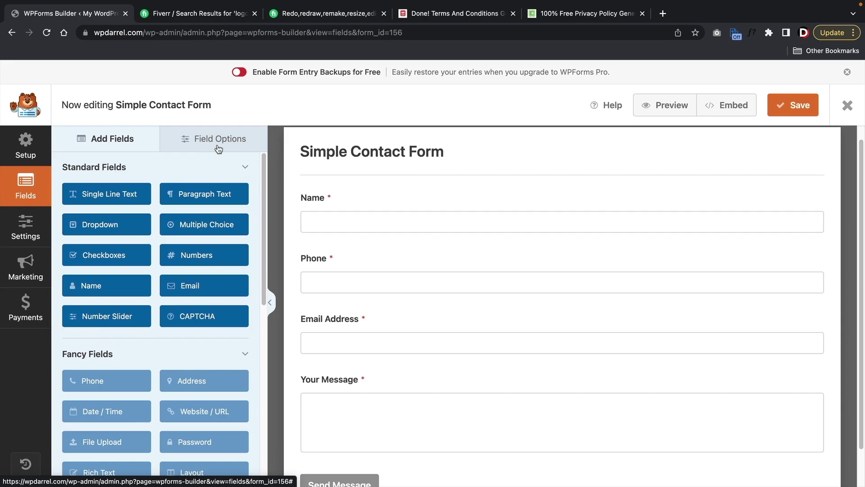
drag(141, 257, 338, 257)
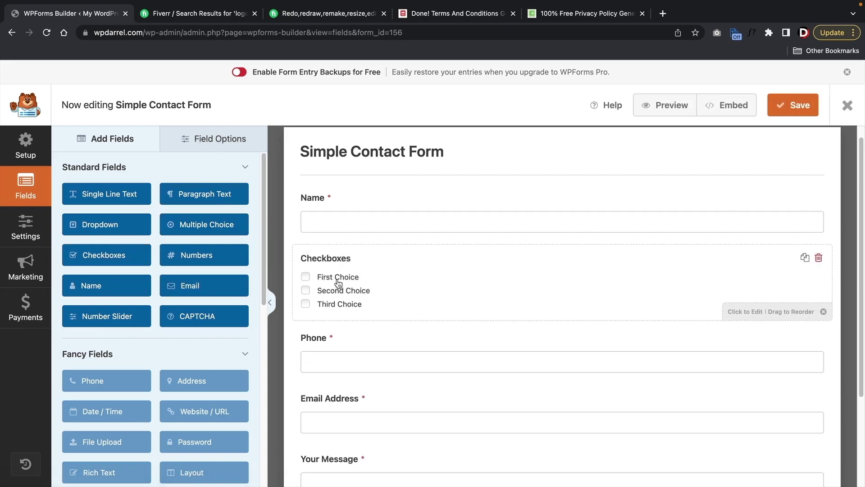
click(340, 277)
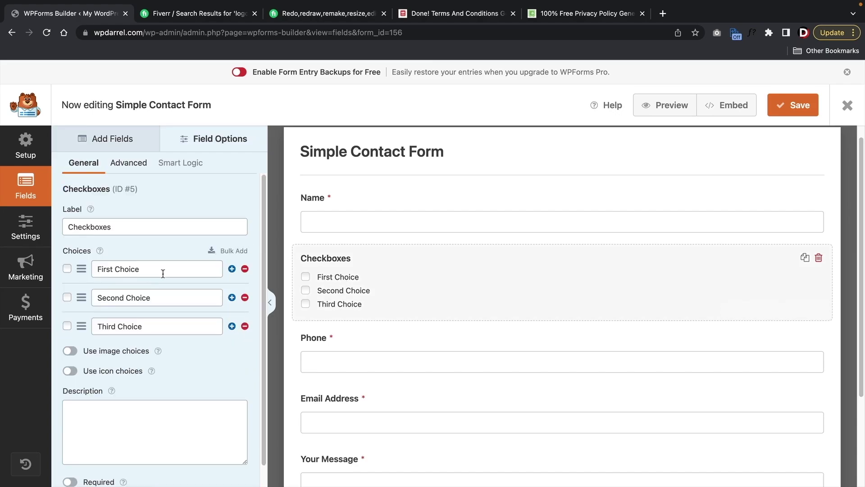
click(121, 268)
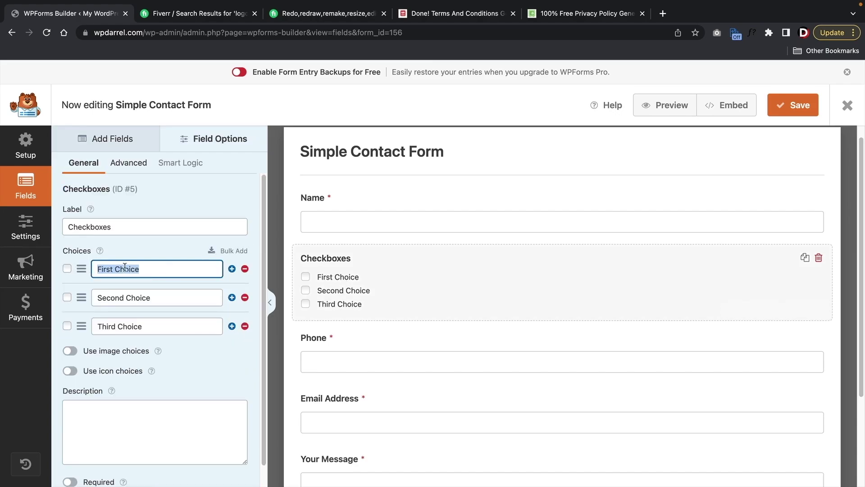
click(819, 257)
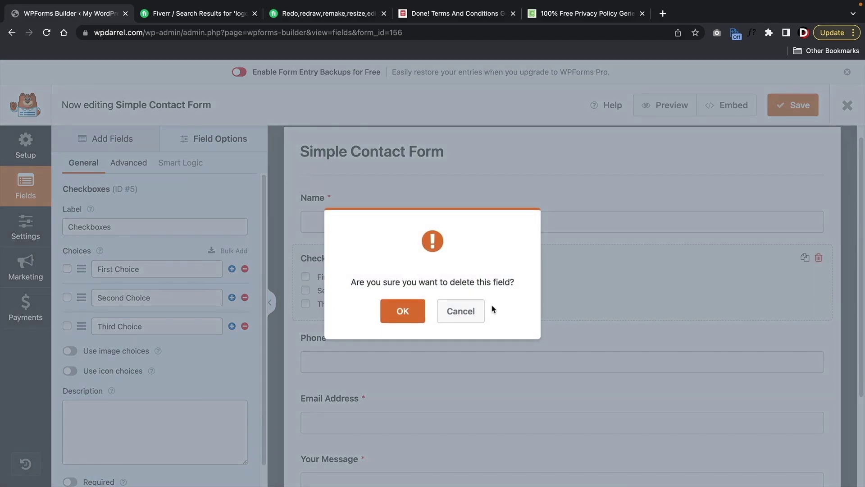
click(411, 311)
click(790, 108)
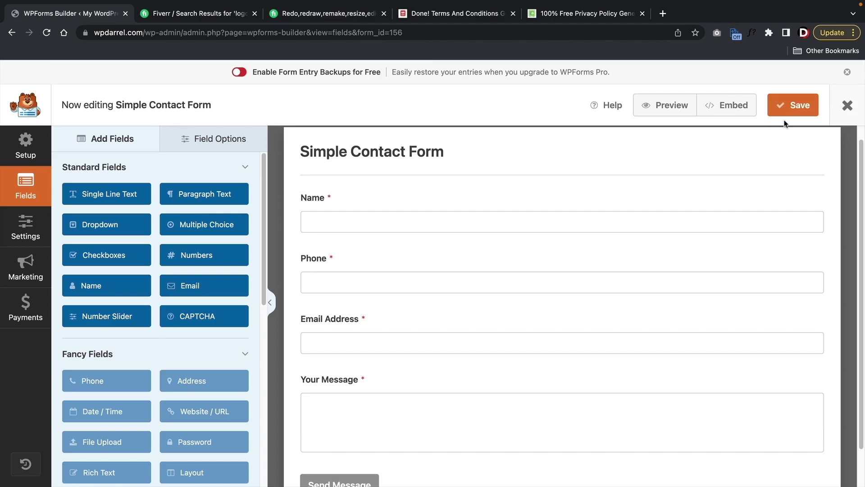
- Enable Simple Contact Form email notifications to {admin_email}, save, and exit the form builder
click(20, 229)
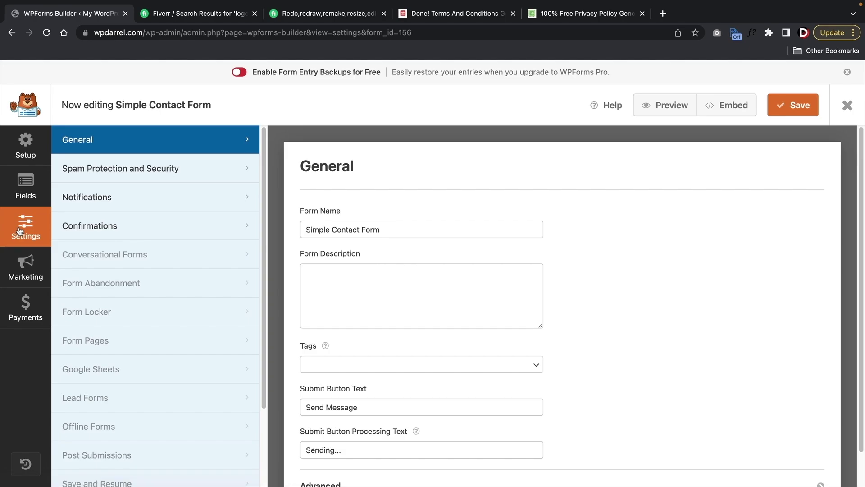
click(125, 202)
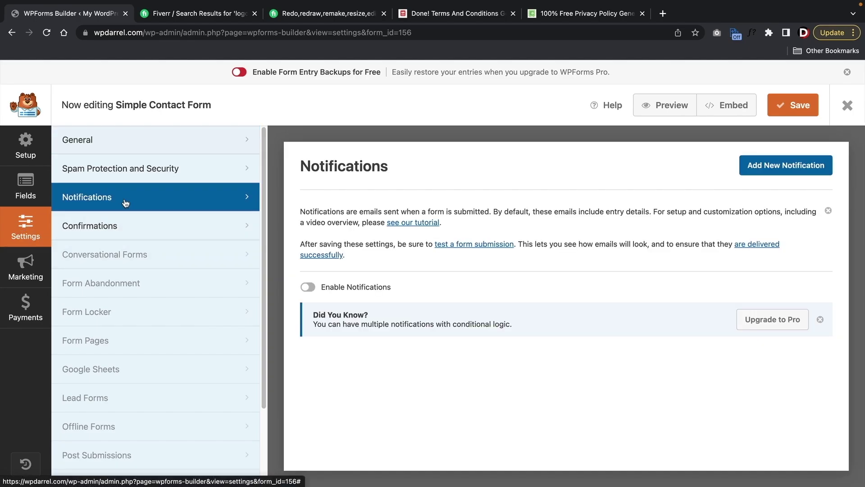
click(310, 289)
scroll(365, 278, down, 2)
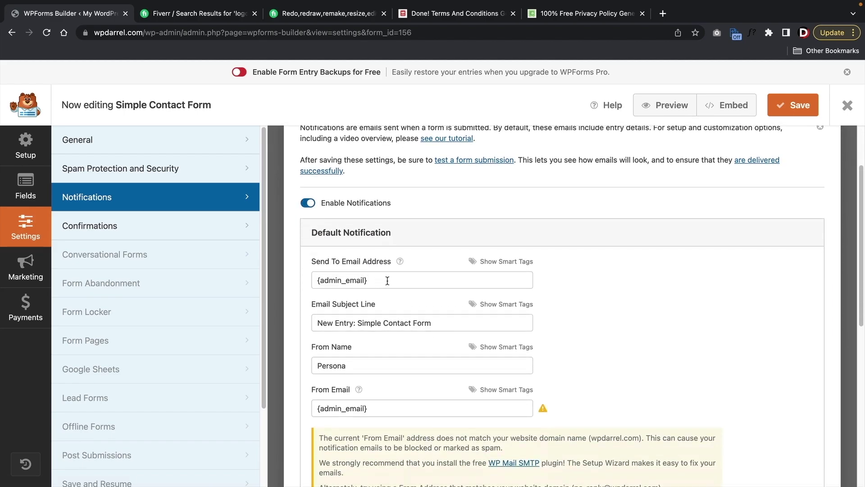
drag(387, 280, 306, 281)
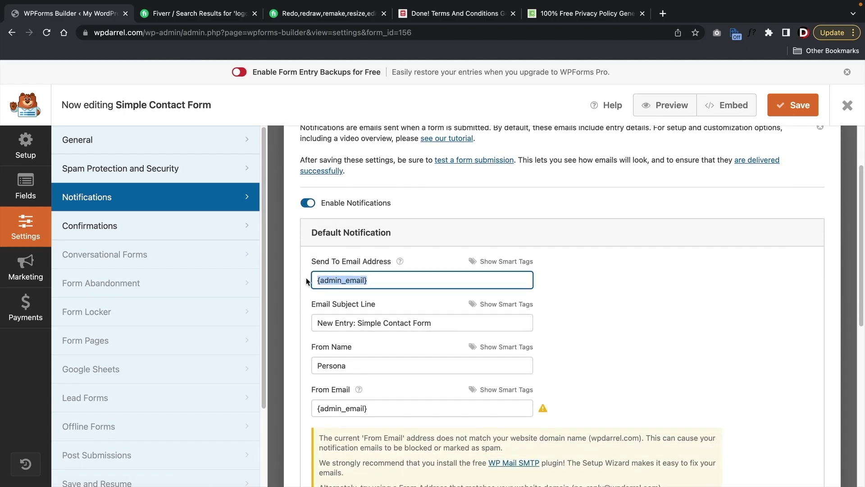
scroll(398, 297, down, 3)
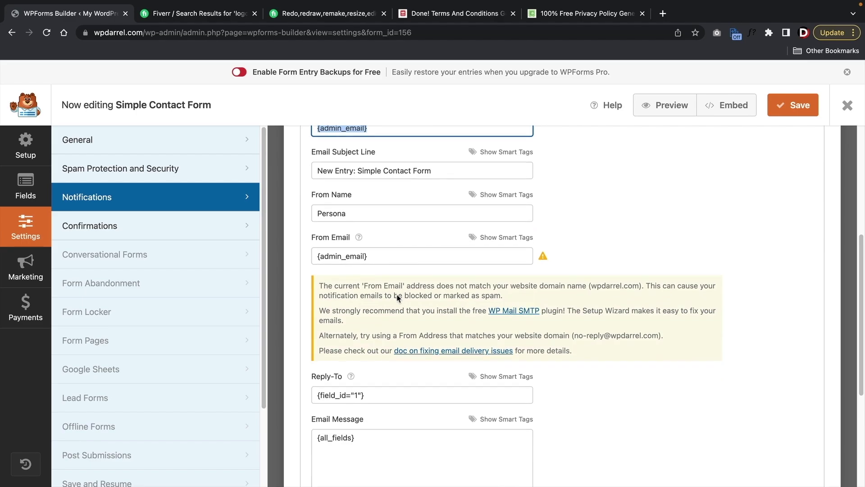
scroll(398, 297, up, 1)
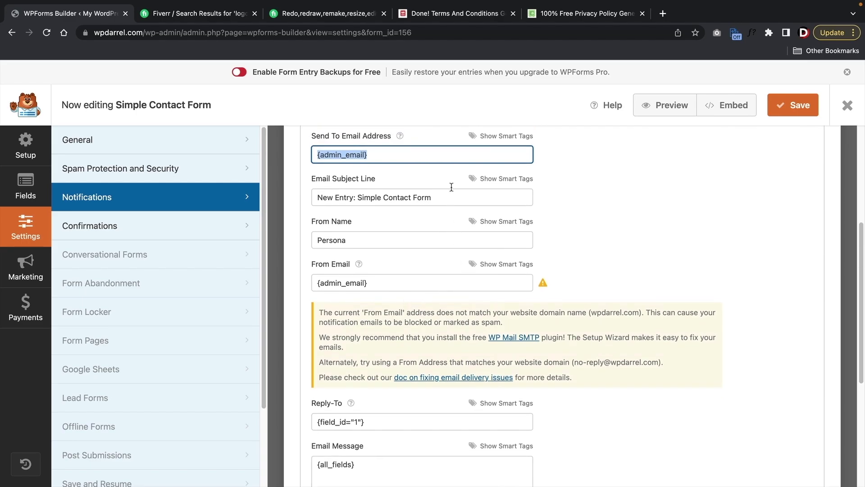
click(380, 154)
drag(367, 154, 298, 159)
click(791, 105)
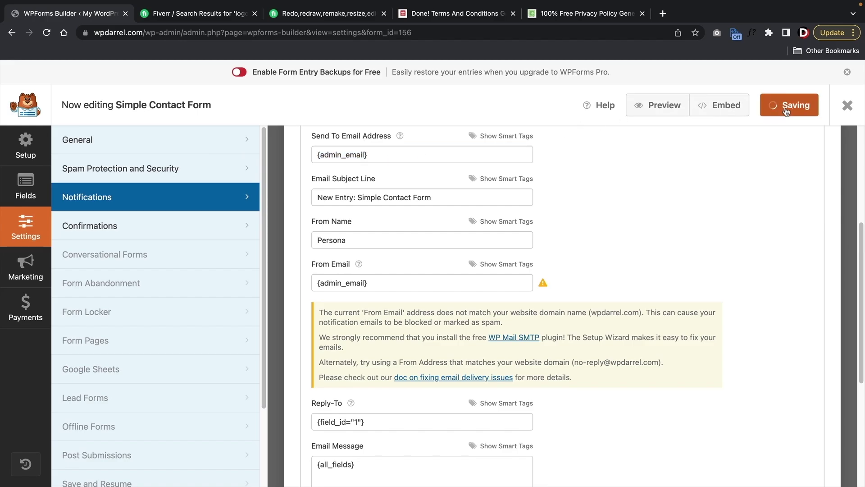
click(847, 107)
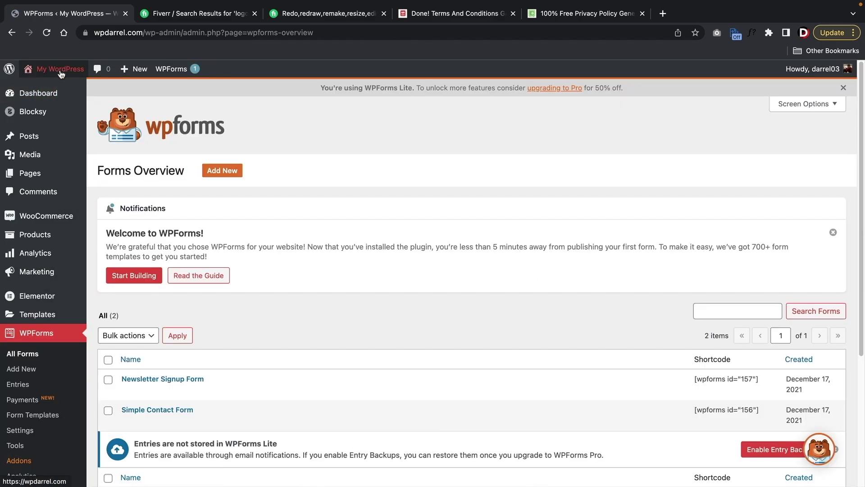
- Go to the live site's Contact page and scroll down to the contact form
click(63, 87)
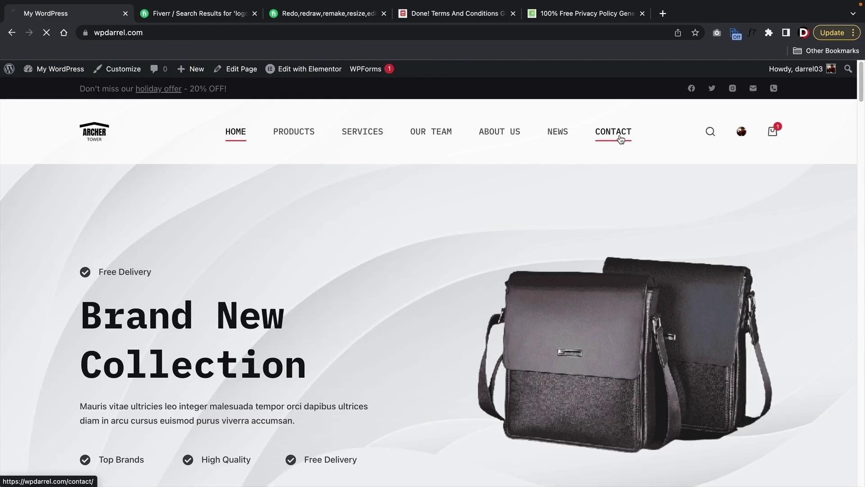
click(621, 139)
scroll(587, 201, down, 7)
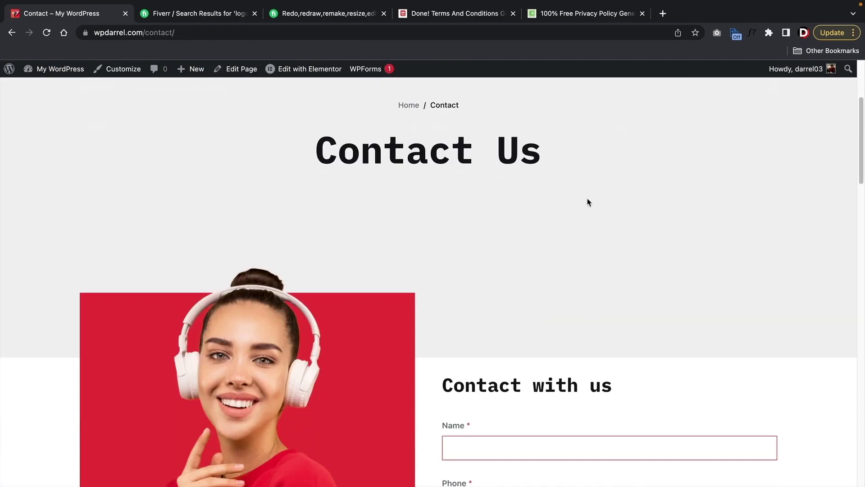
scroll(587, 203, down, 3)
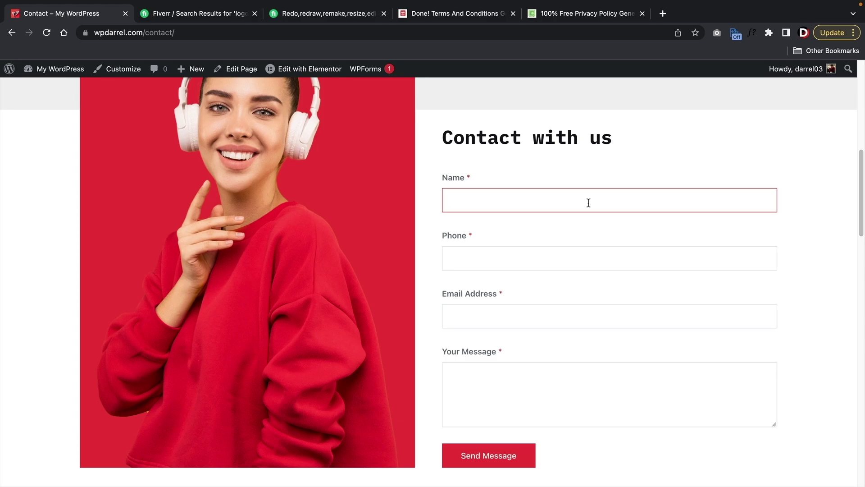
- Fill the form with a test name, phone number, email address and message 'howd'
text(darrel wilson)
key(Tab)
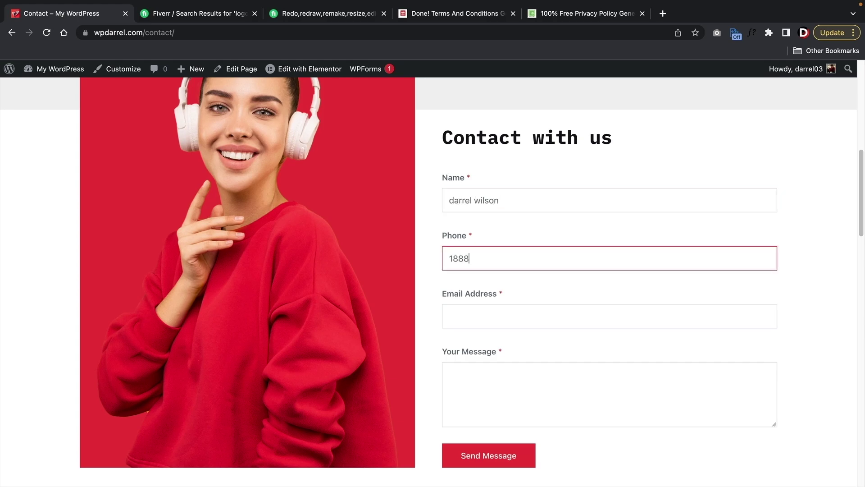
key(Tab)
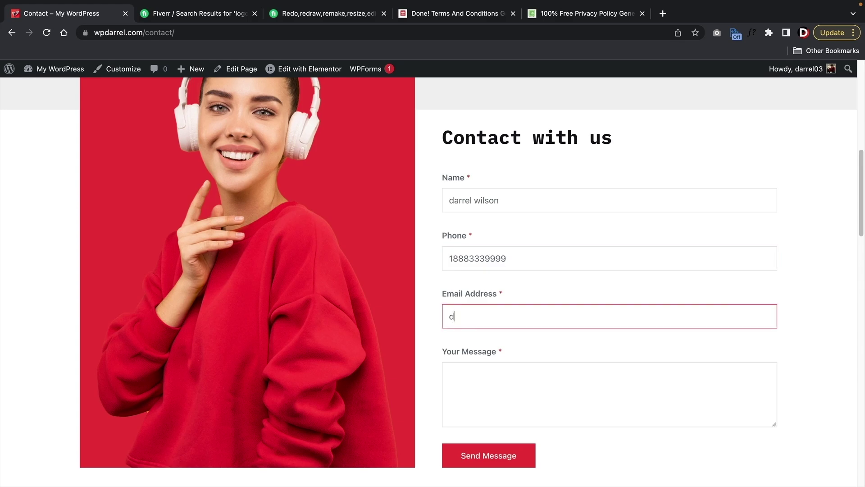
key(Tab)
text(howd)
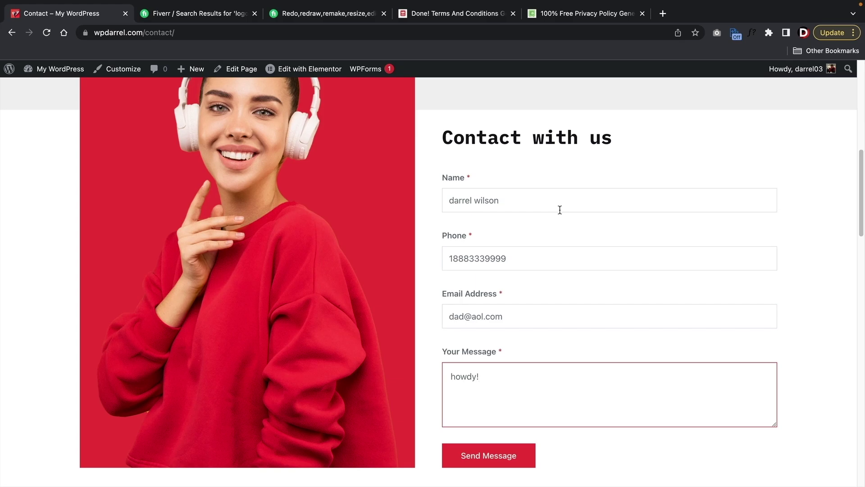
- Send the test message, check the thanks-for-contacting confirmation, and scroll back to the top
click(501, 457)
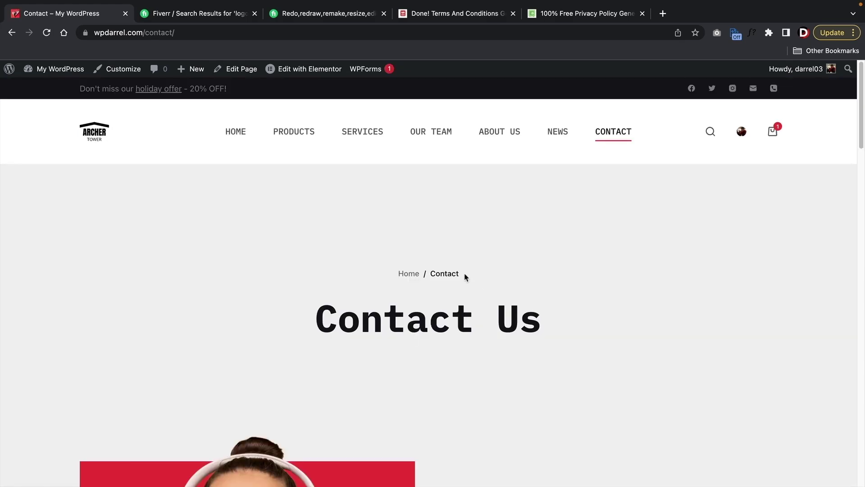
scroll(464, 277, down, 10)
scroll(451, 283, up, 4)
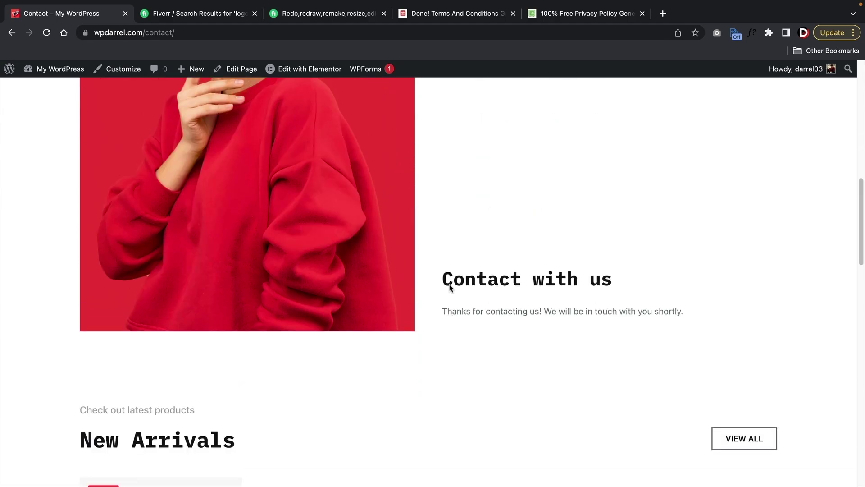
scroll(449, 284, up, 1)
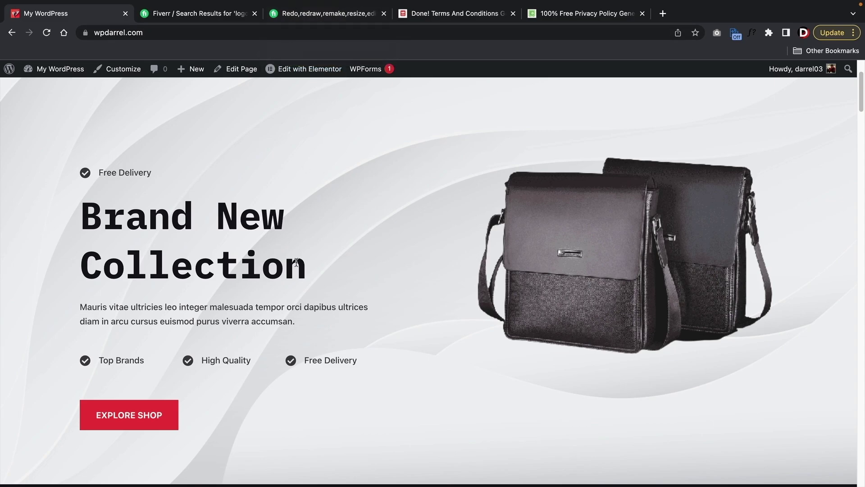
scroll(401, 234, up, 3)
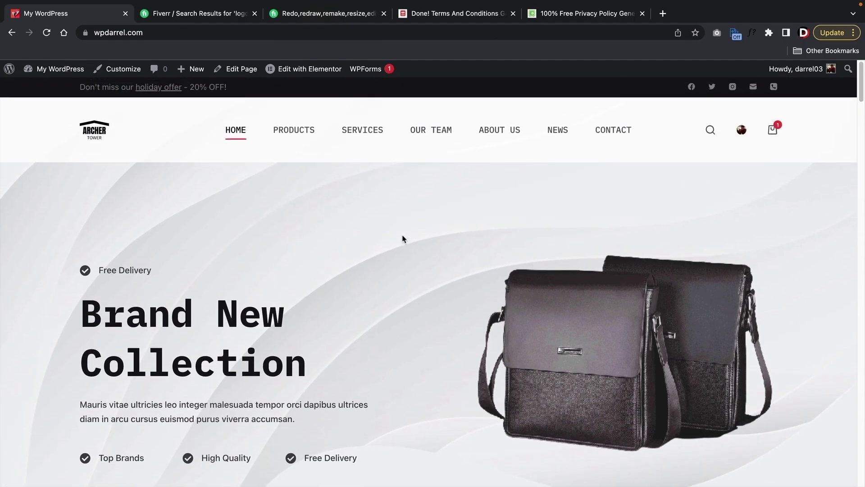
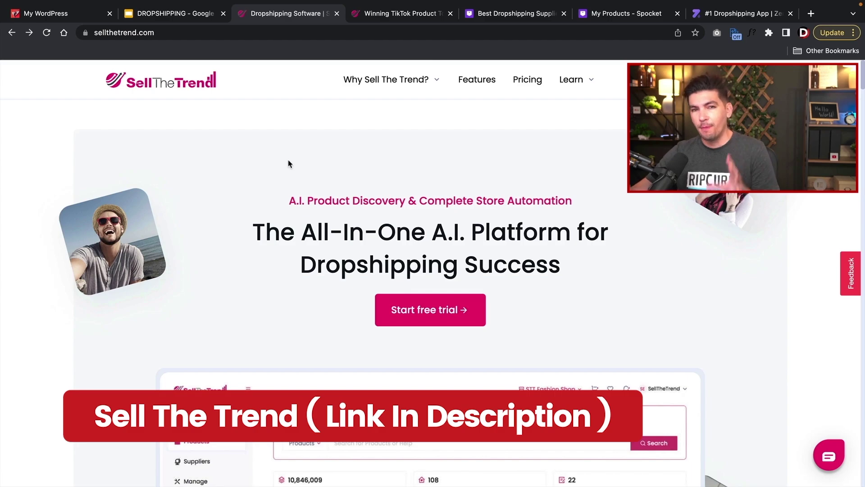
- Scroll to the homepage's dashboard preview, then switch to the dashboard showing the Winning TikTok product
scroll(289, 163, down, 5)
scroll(289, 163, down, 1)
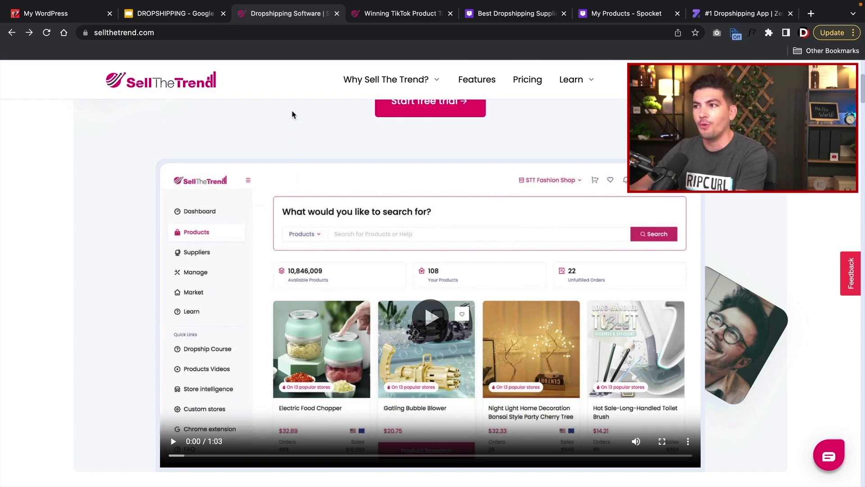
click(398, 15)
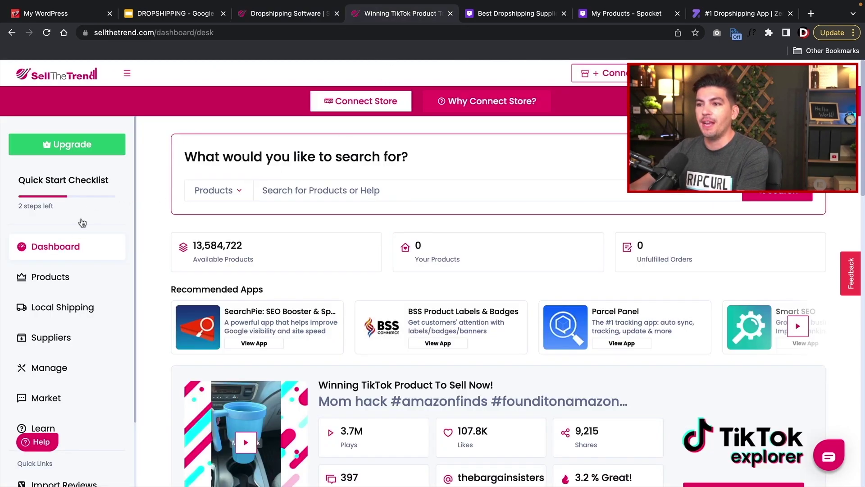
- Go from Dashboard to Products and choose Hot from The NEXUS dropdown
click(72, 247)
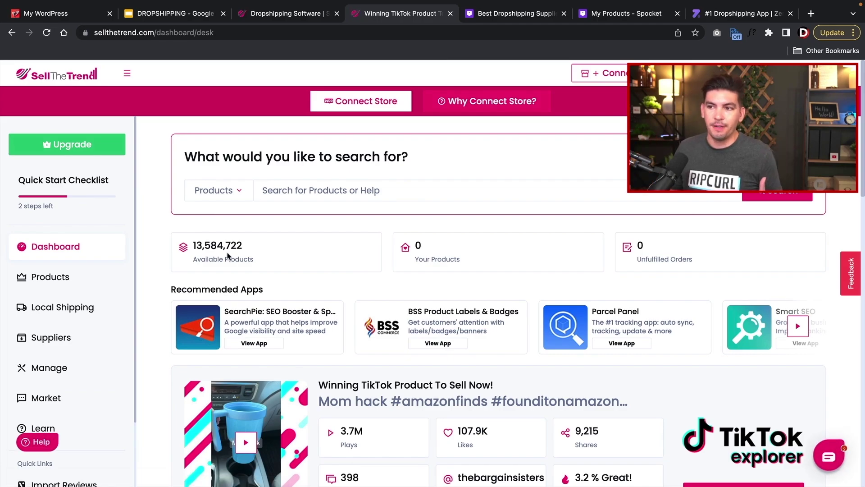
click(80, 285)
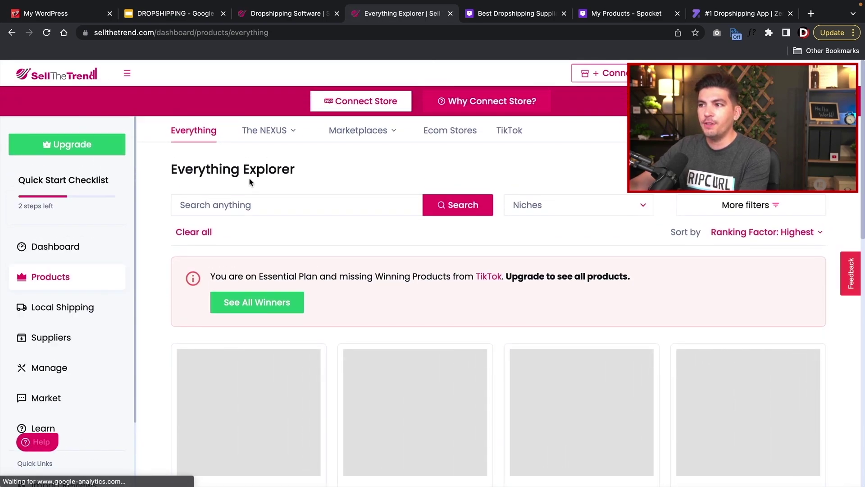
click(287, 141)
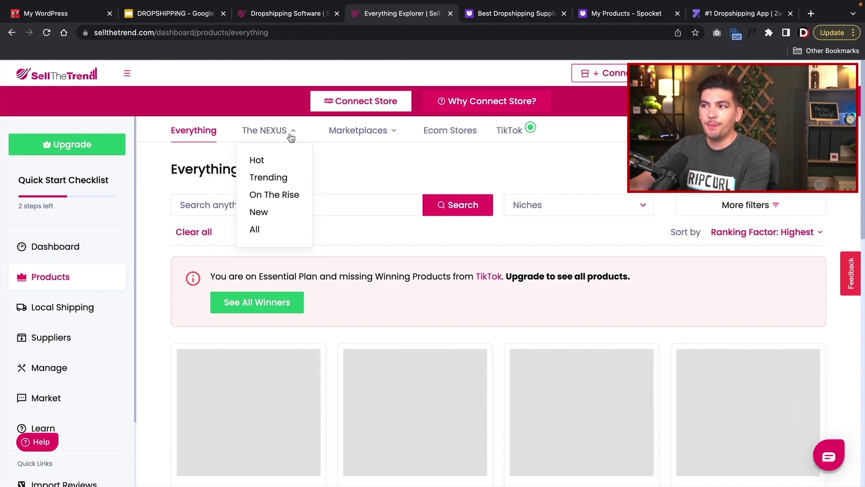
mouse_move(384, 130)
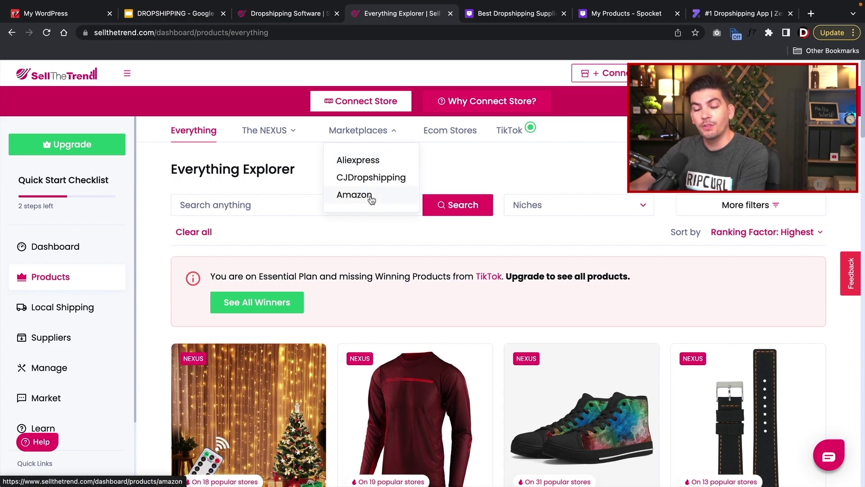
mouse_move(280, 136)
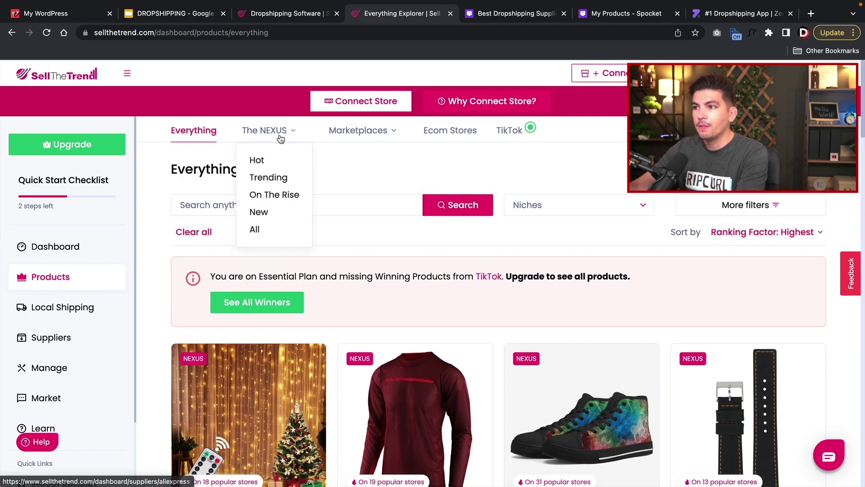
click(261, 160)
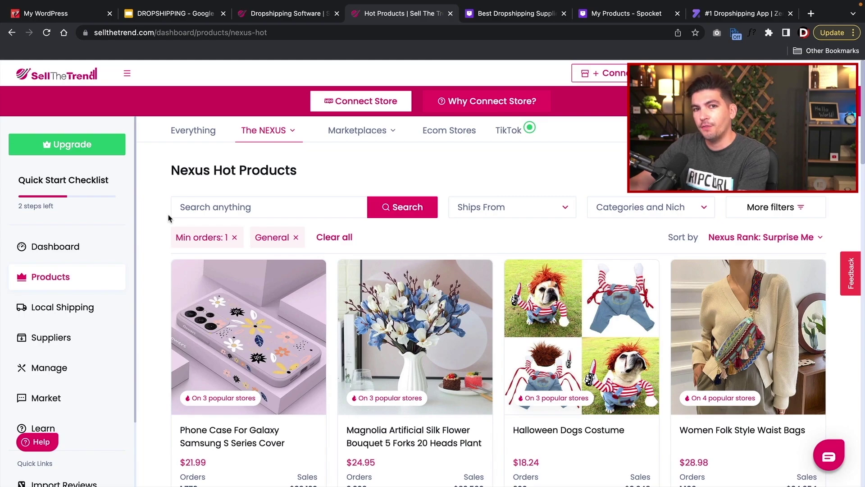
scroll(169, 218, down, 1)
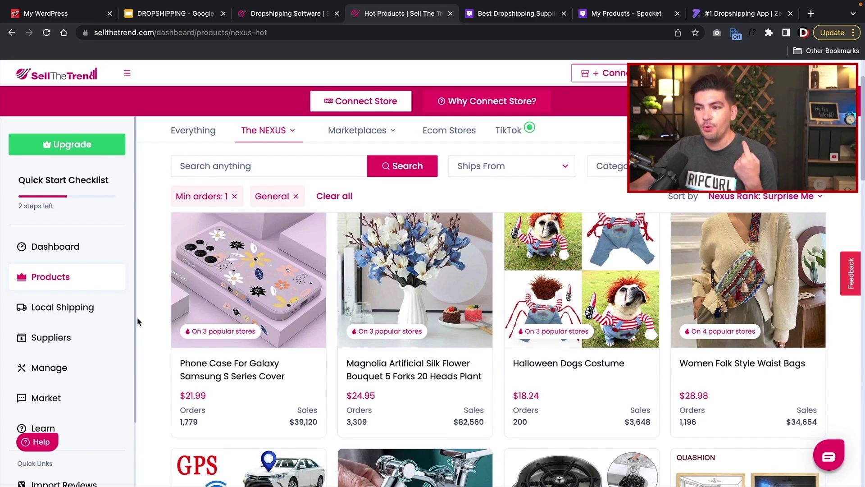
mouse_move(242, 279)
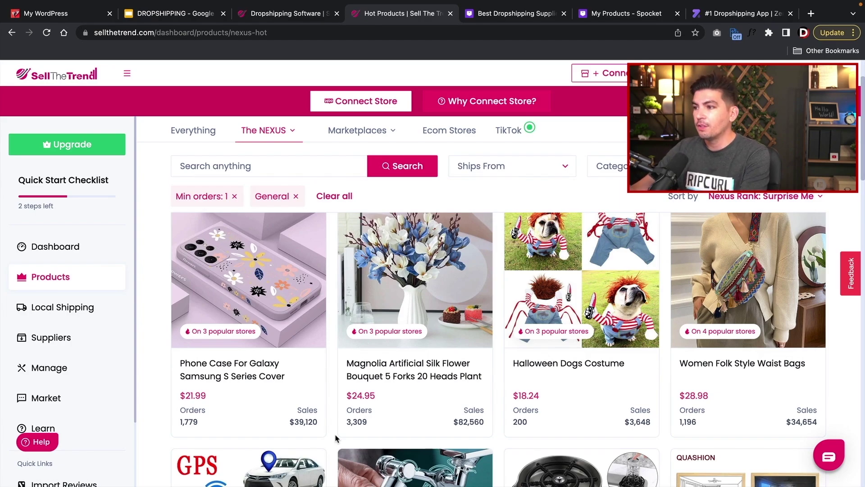
mouse_move(572, 356)
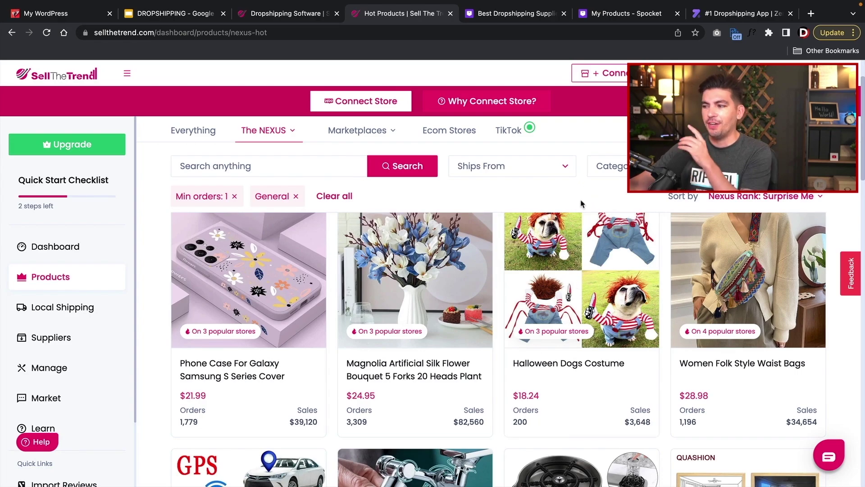
scroll(580, 225, down, 2)
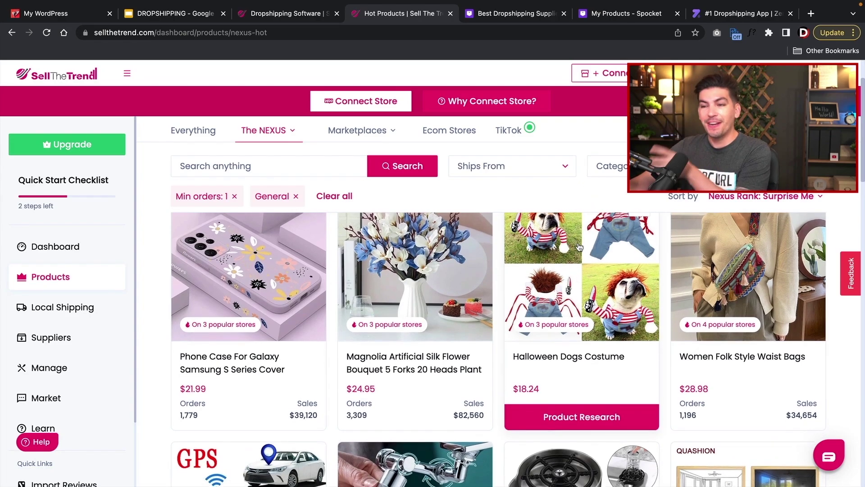
scroll(578, 243, down, 3)
scroll(576, 250, down, 2)
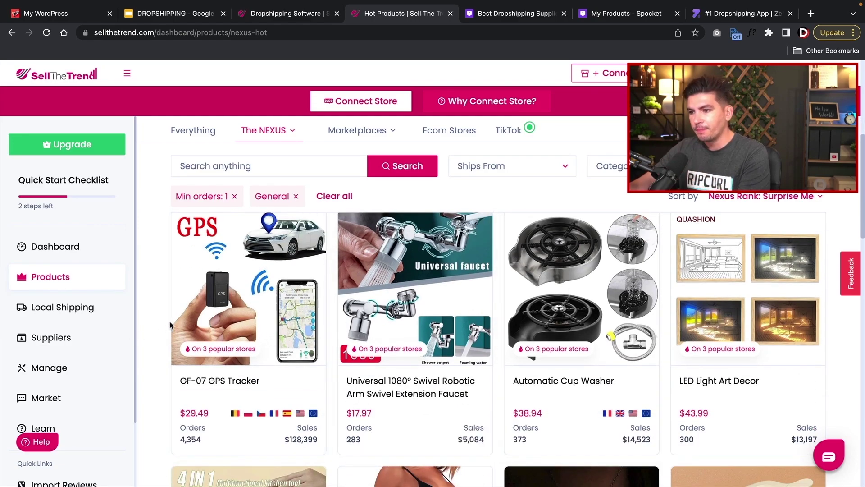
scroll(150, 312, up, 5)
scroll(151, 310, up, 2)
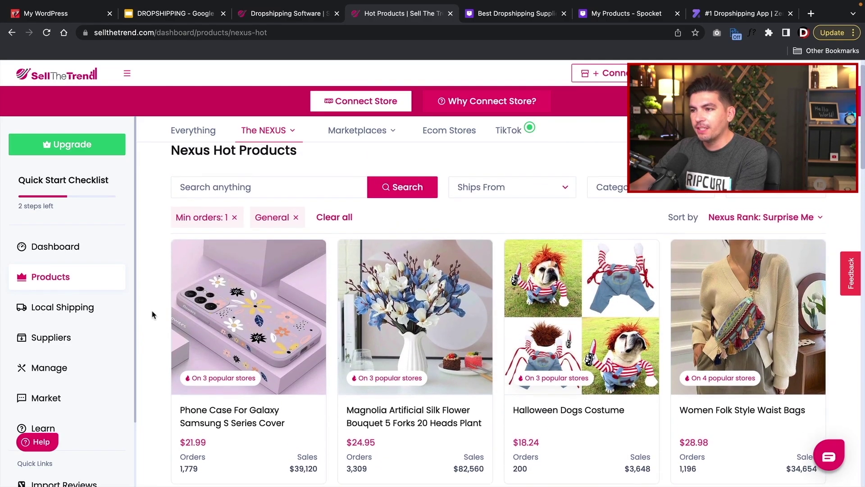
- Check the Galaxy phone case's research data, Suppliers and Selling Stores, then visit the first store
click(239, 311)
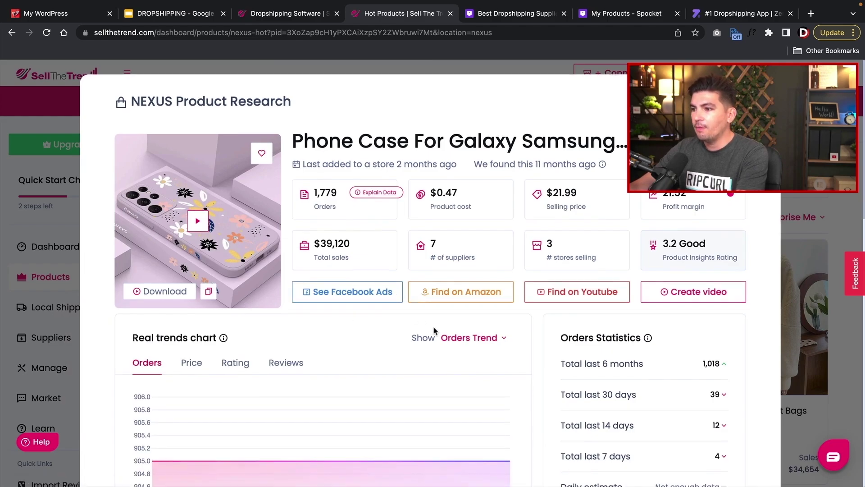
scroll(423, 326, down, 3)
scroll(435, 327, down, 6)
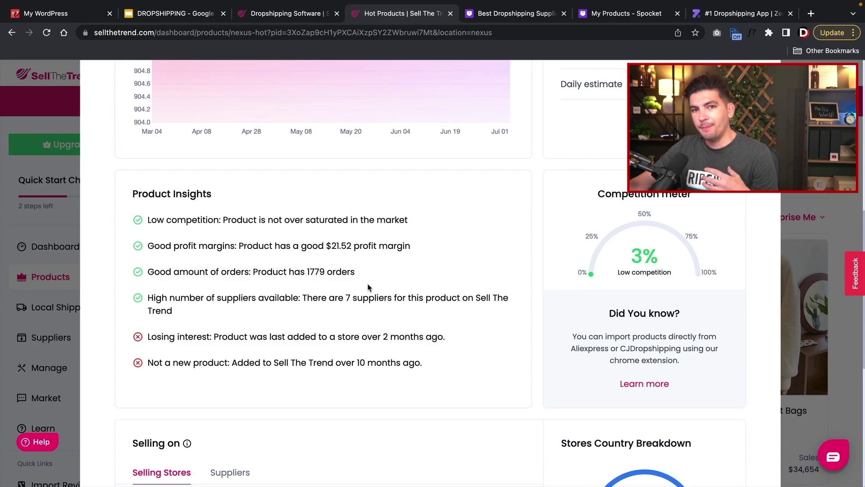
scroll(368, 287, down, 6)
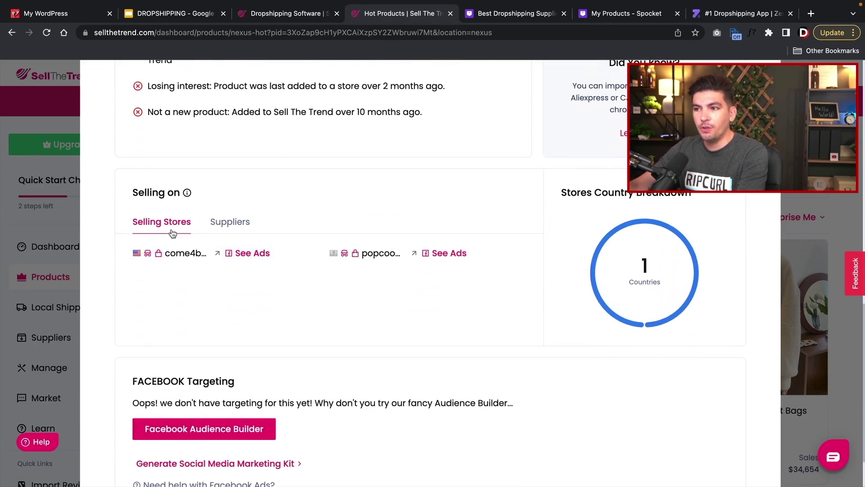
click(221, 232)
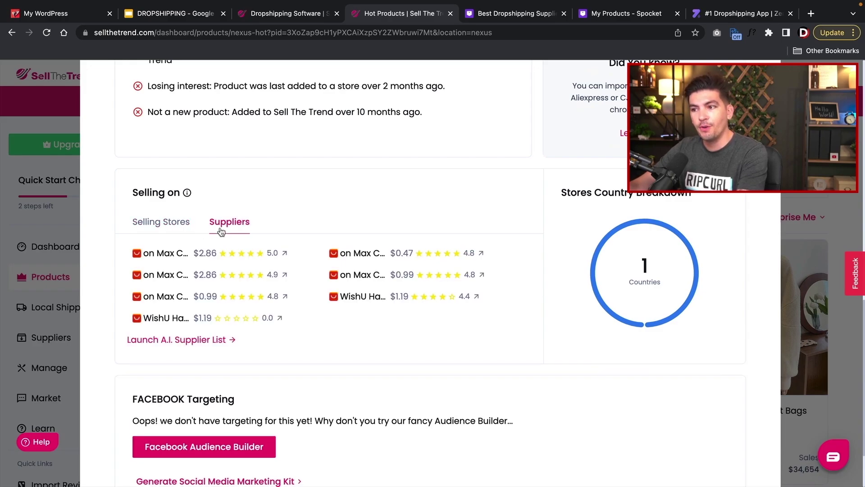
click(177, 230)
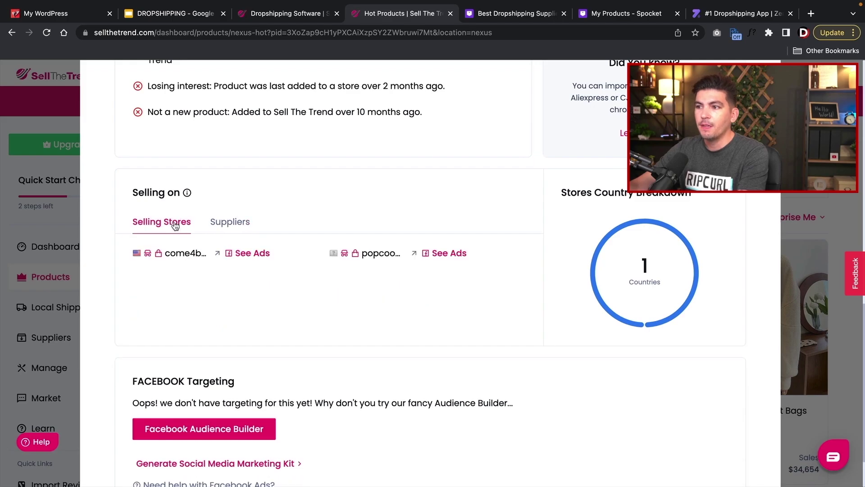
click(167, 253)
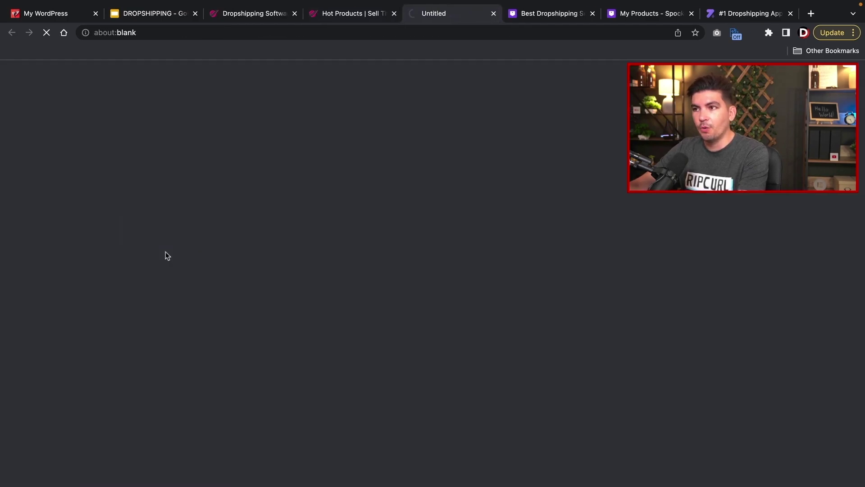
- Browse the first selling store's Galaxy case page, dismissing its notification request
scroll(475, 296, down, 1)
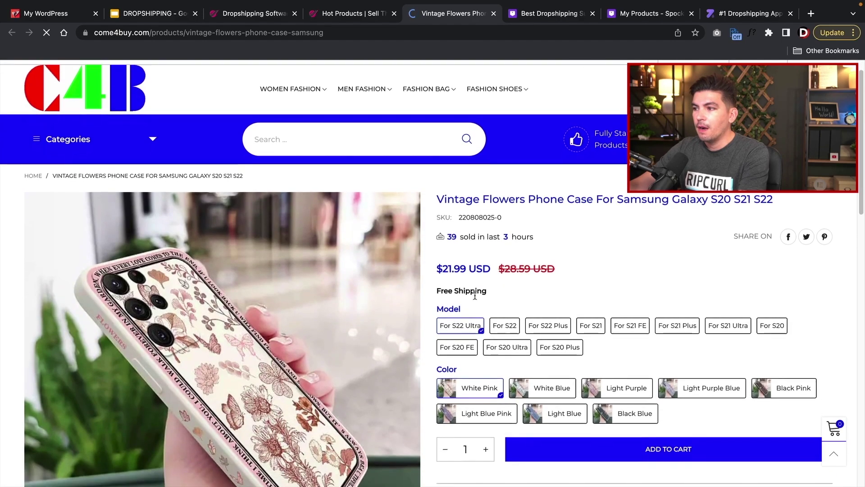
scroll(268, 111, down, 1)
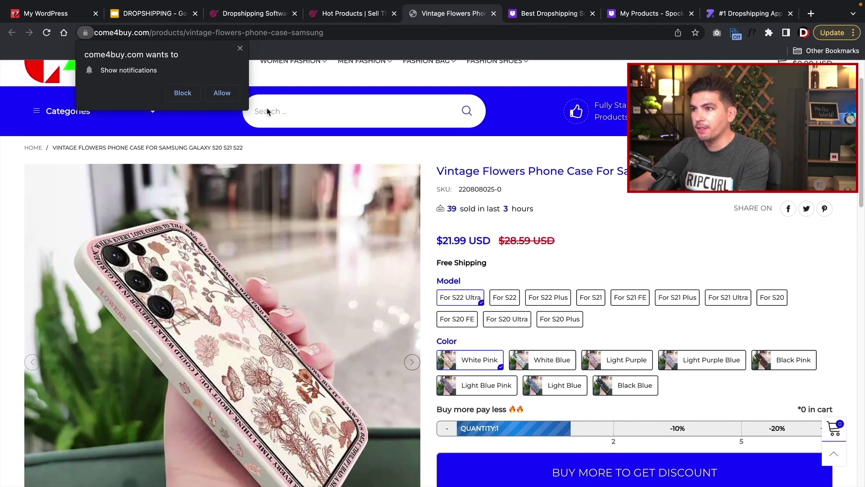
click(268, 111)
scroll(473, 246, up, 2)
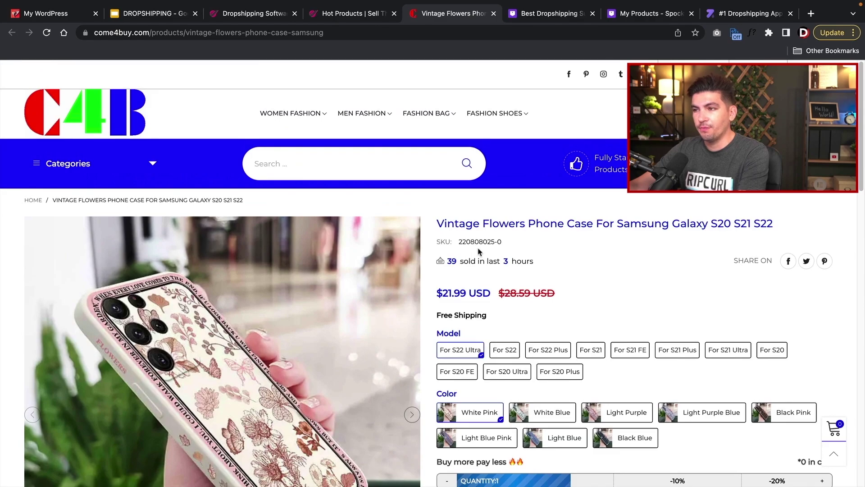
scroll(479, 251, down, 3)
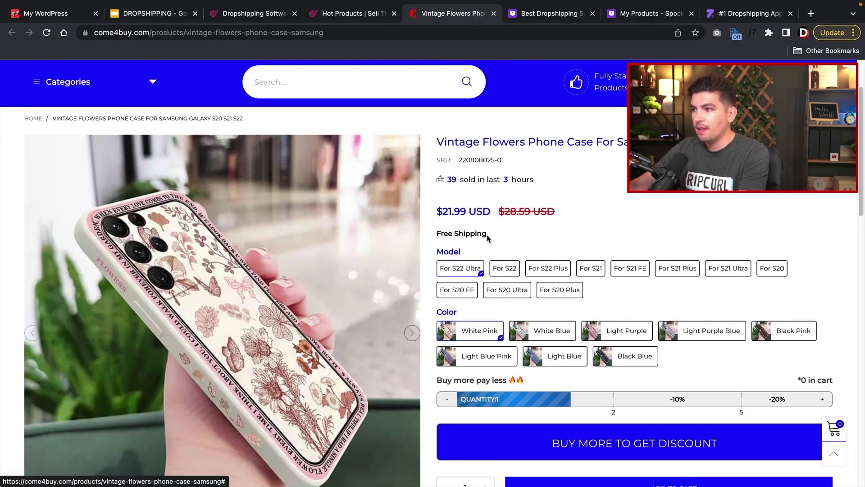
- Open popcoom.com's Cute Pattern Liquid Silicone Case page in a tab and return to the research details
click(352, 13)
click(373, 254)
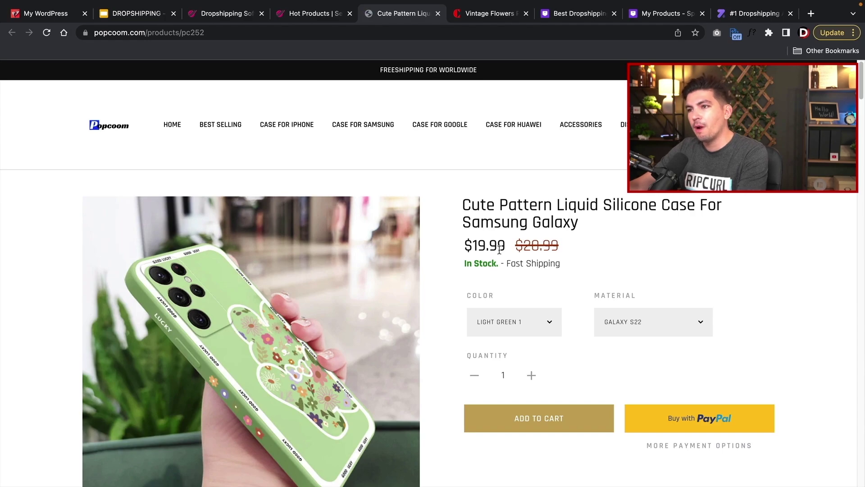
click(317, 16)
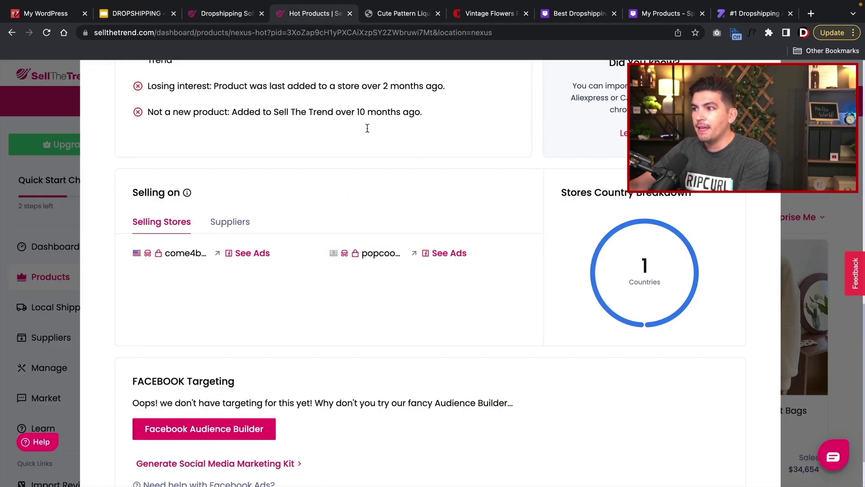
- List the phone case's suppliers and open Max Case Store's $2.74 AliExpress listing
click(234, 223)
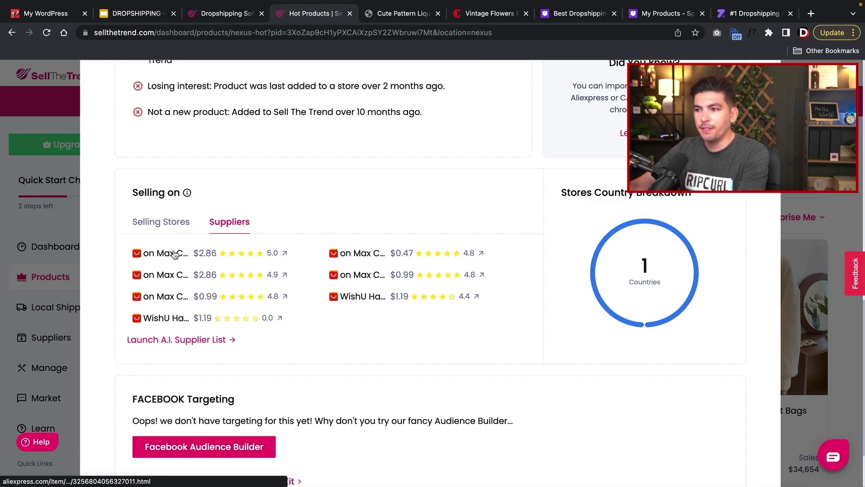
click(167, 299)
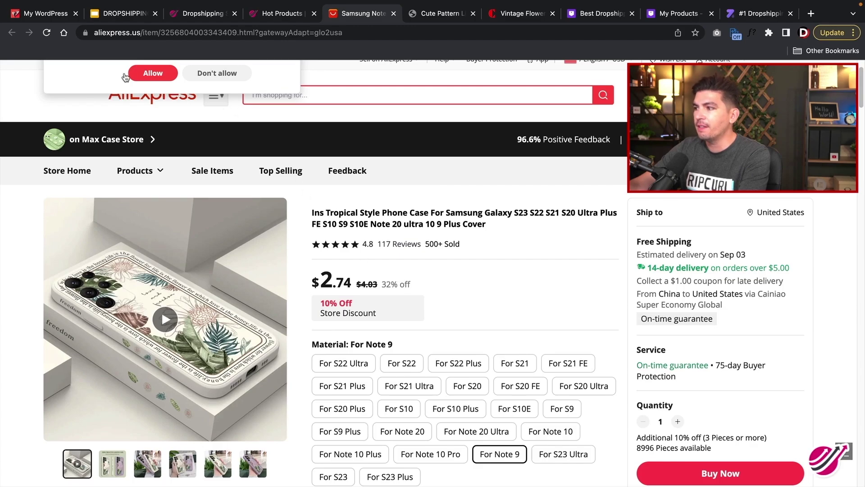
- Point out the AliExpress listing URL, then pull up popcoom.com's Facebook ads via See Ads
drag(152, 32, 144, 32)
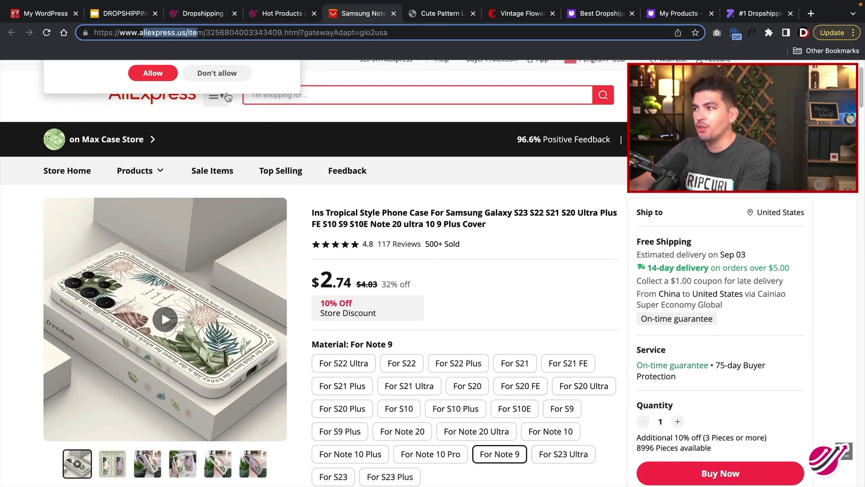
click(512, 201)
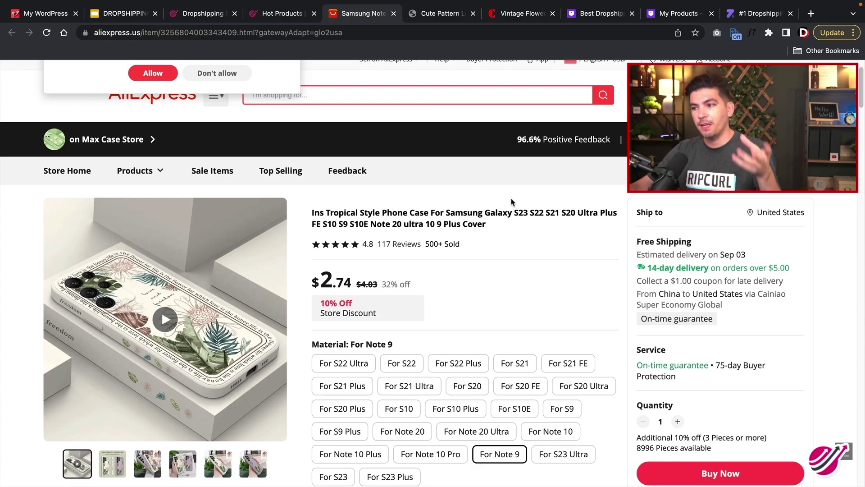
click(289, 15)
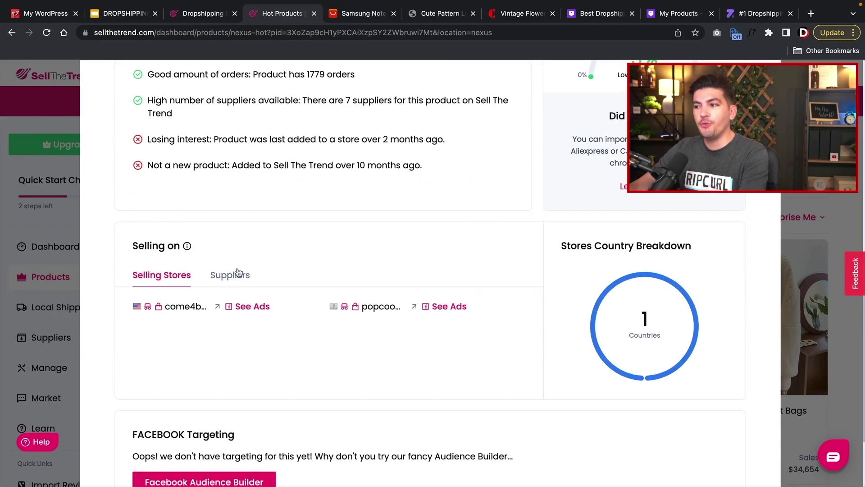
click(446, 307)
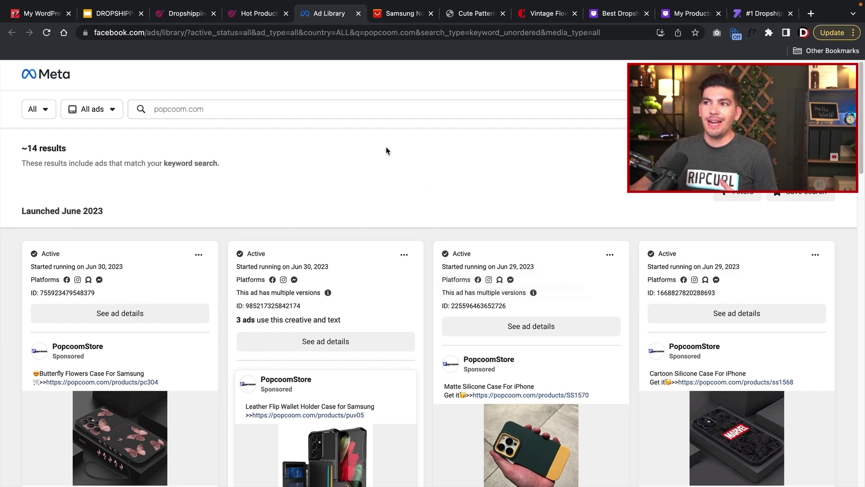
- Scroll through popcoom.com's Ad Library ads from June back to March 2023, then return to Sell The Trend
scroll(387, 150, down, 2)
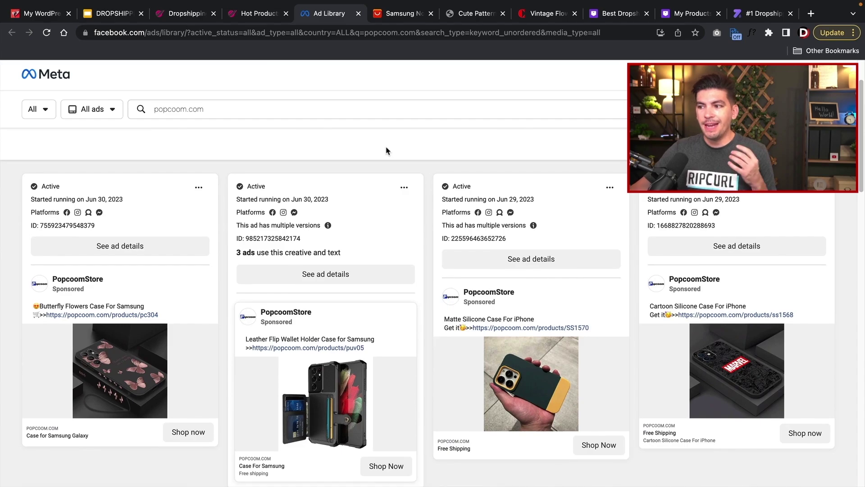
scroll(386, 151, down, 1)
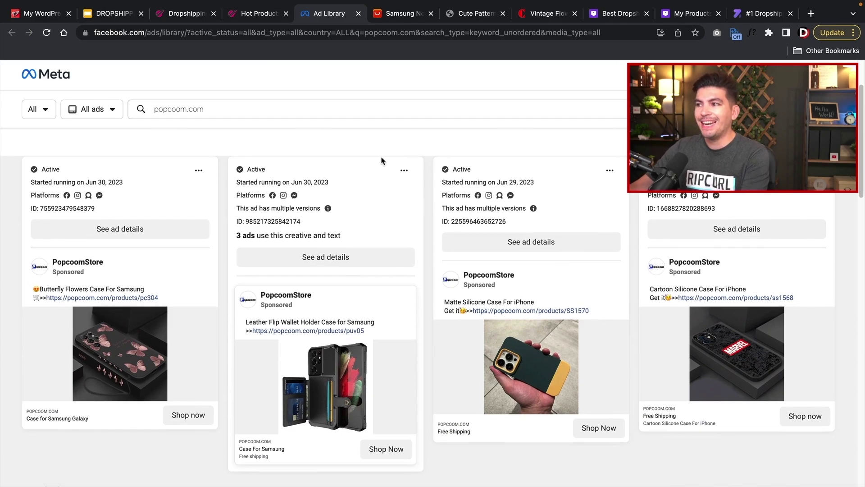
scroll(381, 161, up, 1)
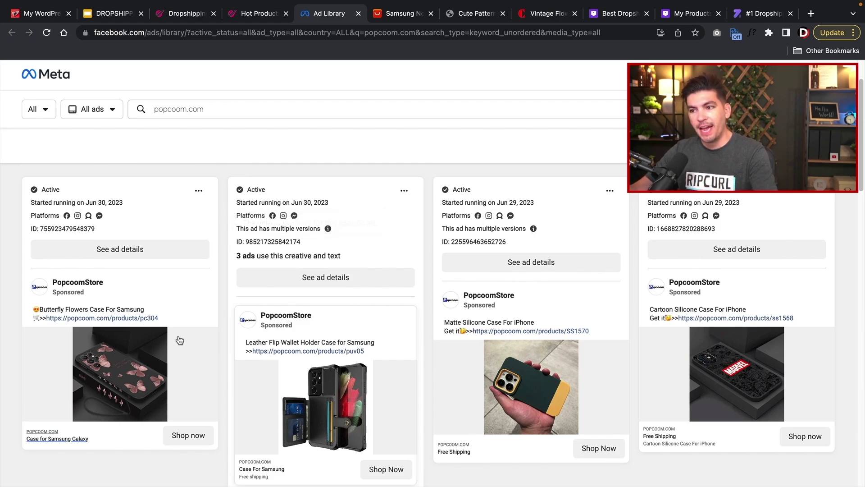
scroll(180, 331, down, 1)
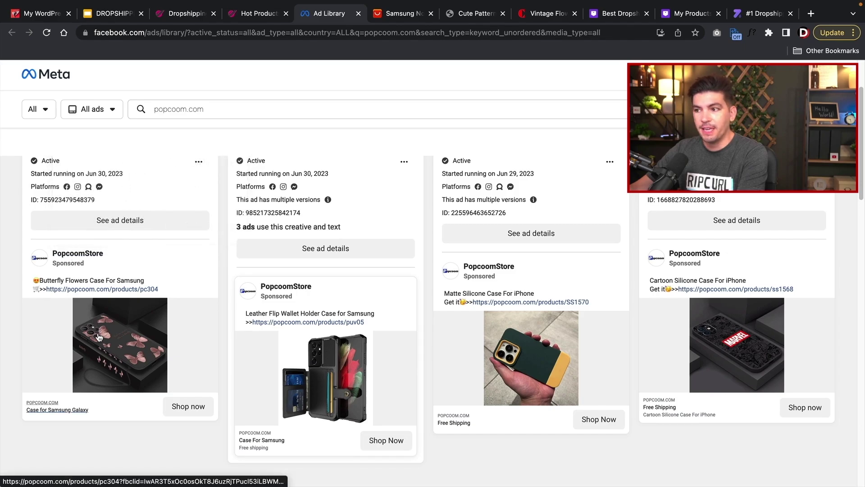
scroll(48, 171, up, 2)
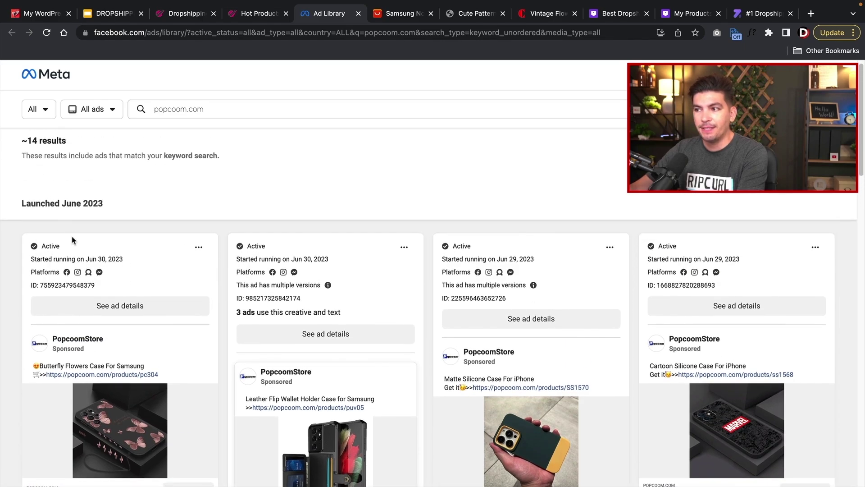
scroll(71, 260, down, 2)
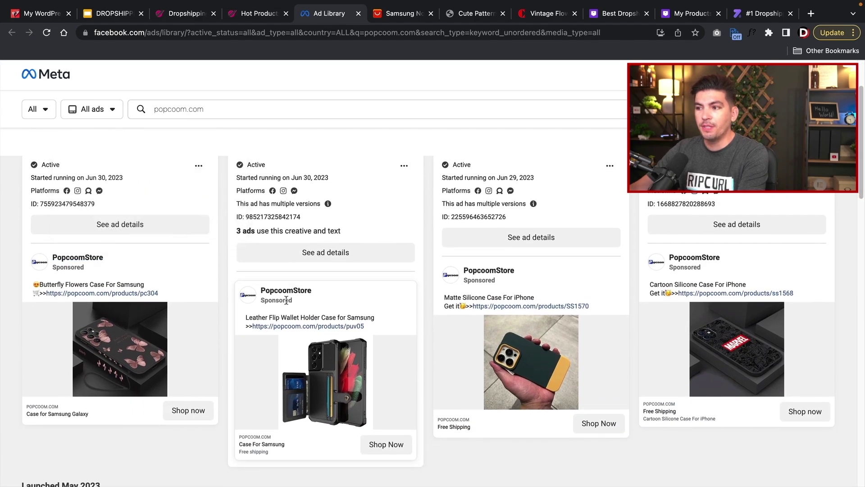
scroll(295, 320, down, 8)
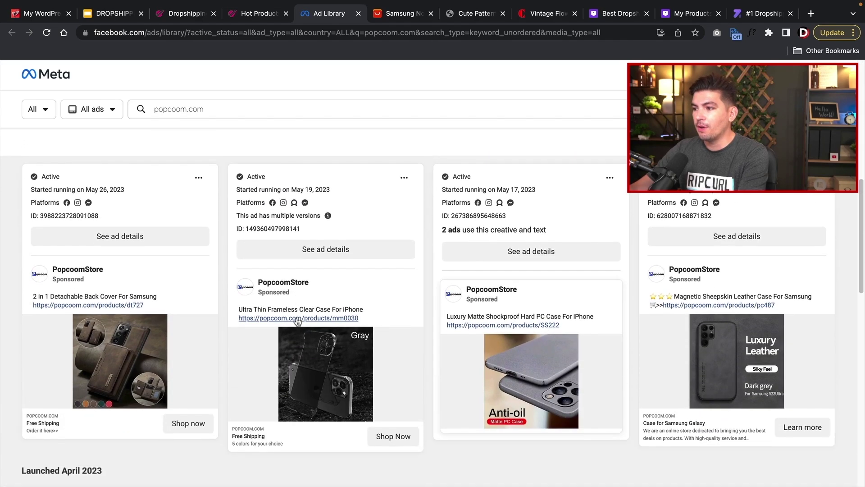
mouse_move(283, 285)
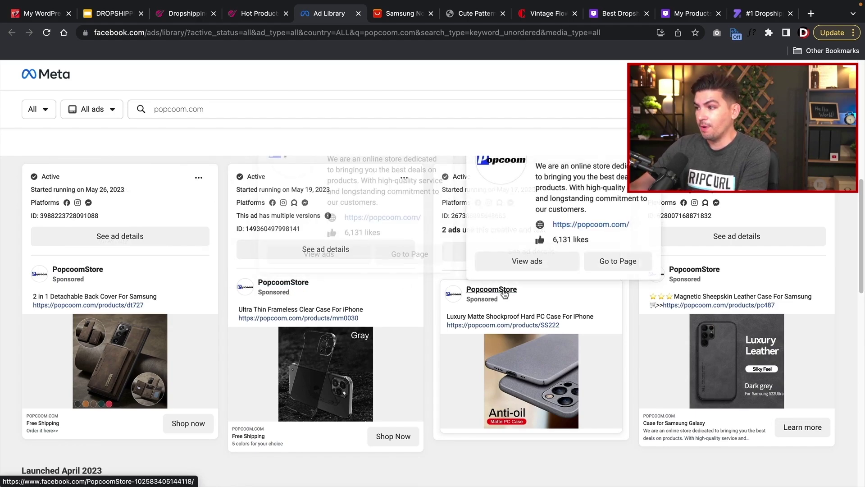
scroll(642, 306, down, 1)
scroll(642, 305, down, 5)
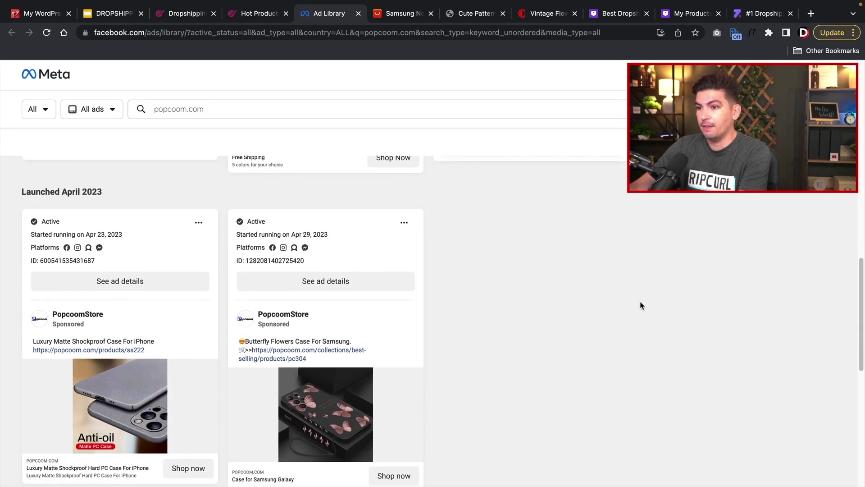
scroll(642, 306, down, 2)
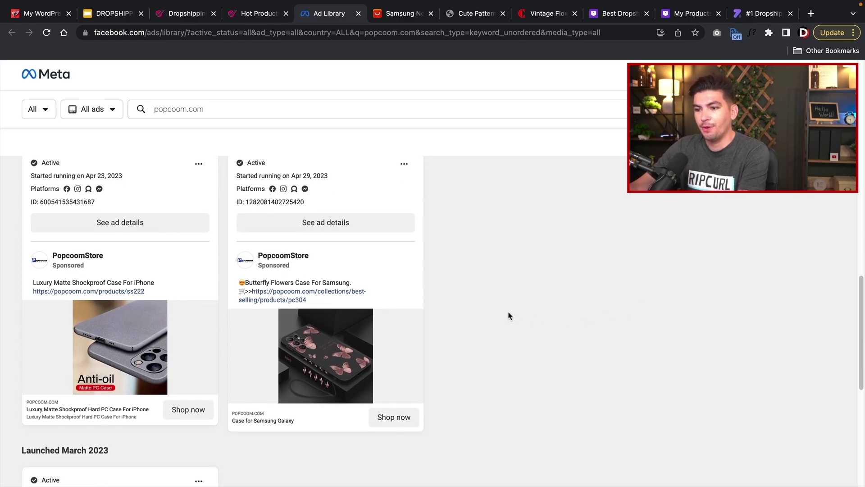
scroll(510, 316, down, 4)
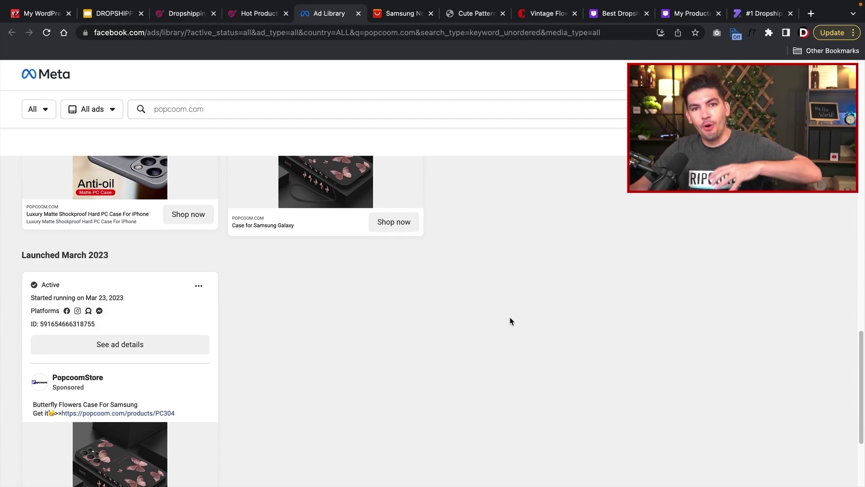
scroll(510, 320, up, 10)
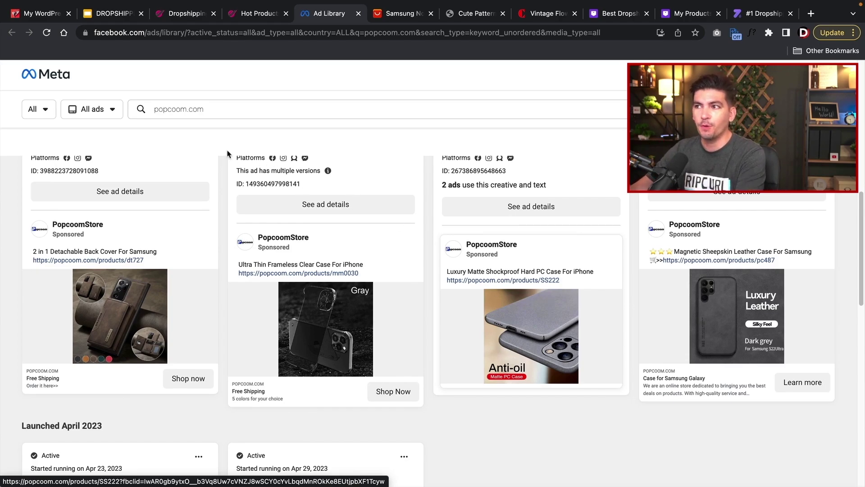
click(195, 17)
- Return to the Hot Products tab, scroll to the modal's top and close it with Esc
click(259, 13)
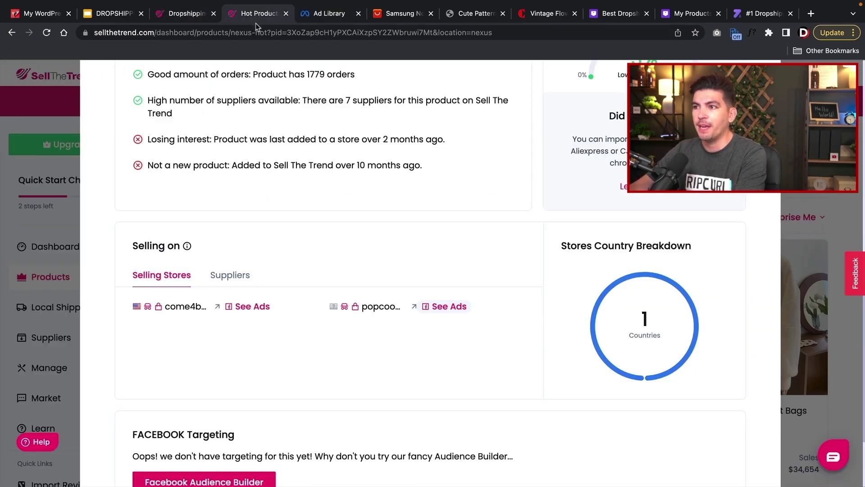
scroll(221, 293, up, 10)
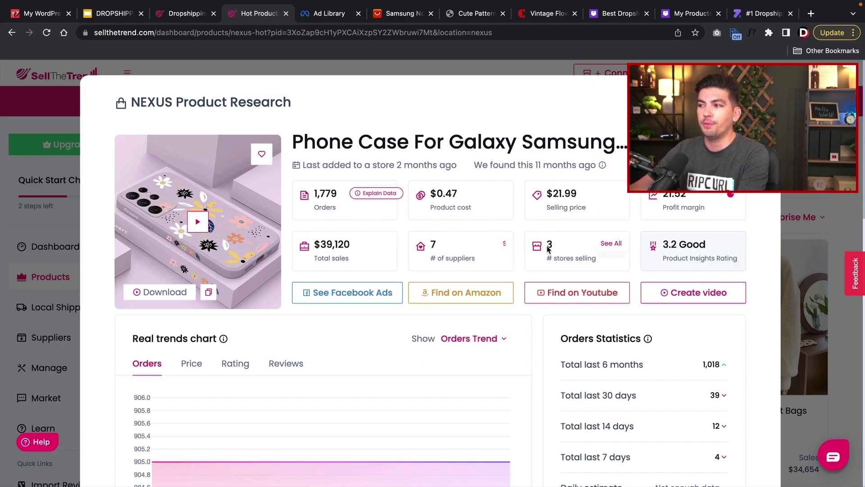
key(Escape)
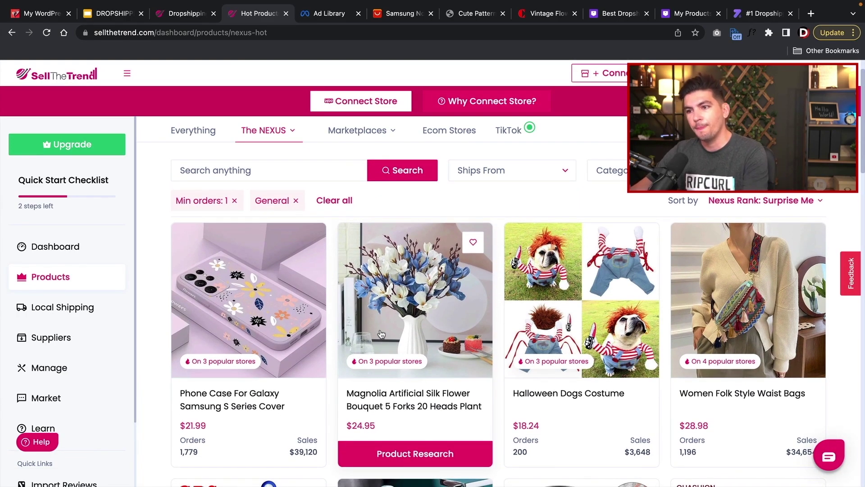
- Open Local Shipping and pick United States to show products with fast USPS shipping
click(64, 310)
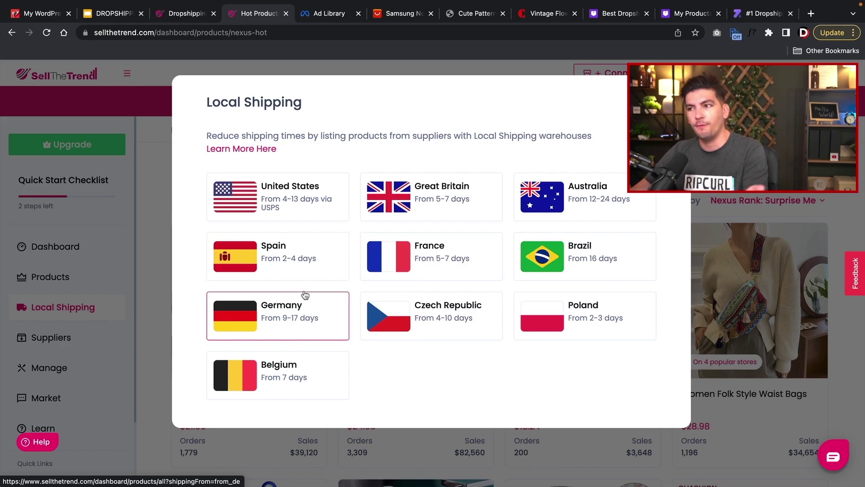
click(295, 196)
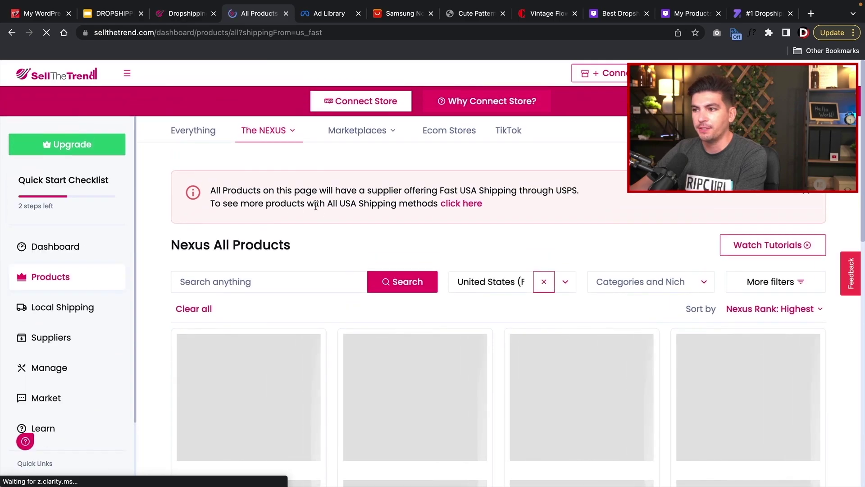
- Browse the US fast-shipping Nexus product results, then open the AliExpress supplier explorer
scroll(217, 302, down, 1)
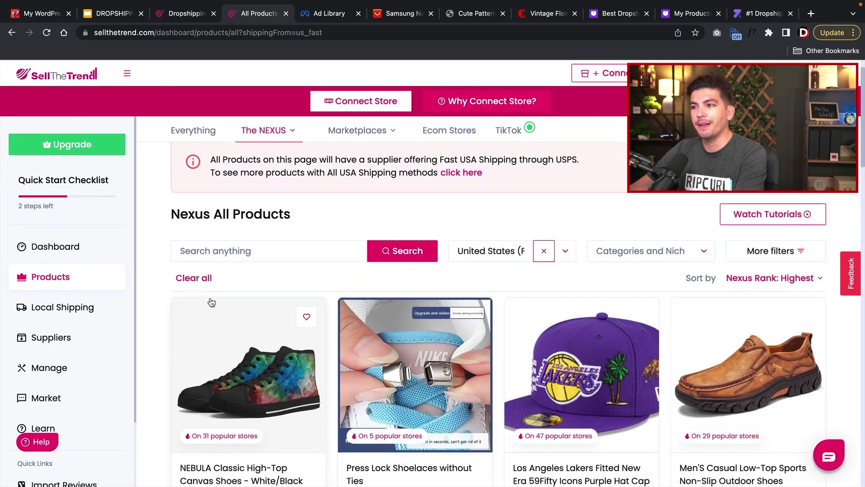
scroll(211, 302, down, 2)
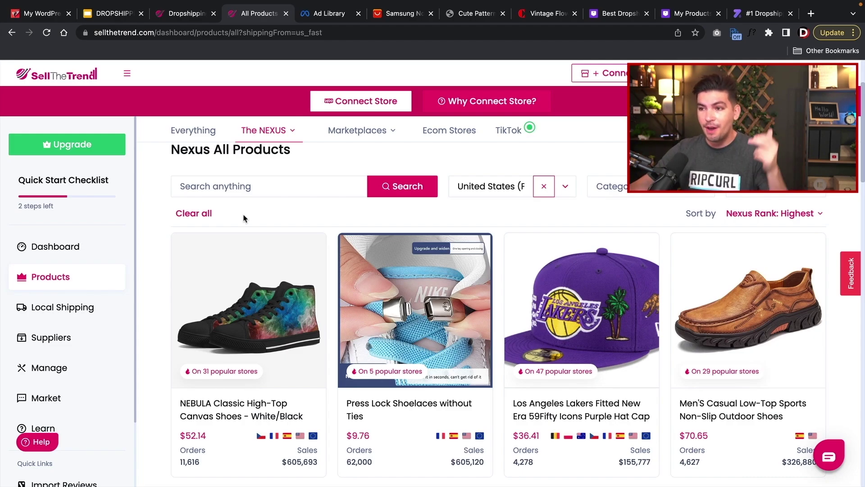
scroll(252, 293, down, 3)
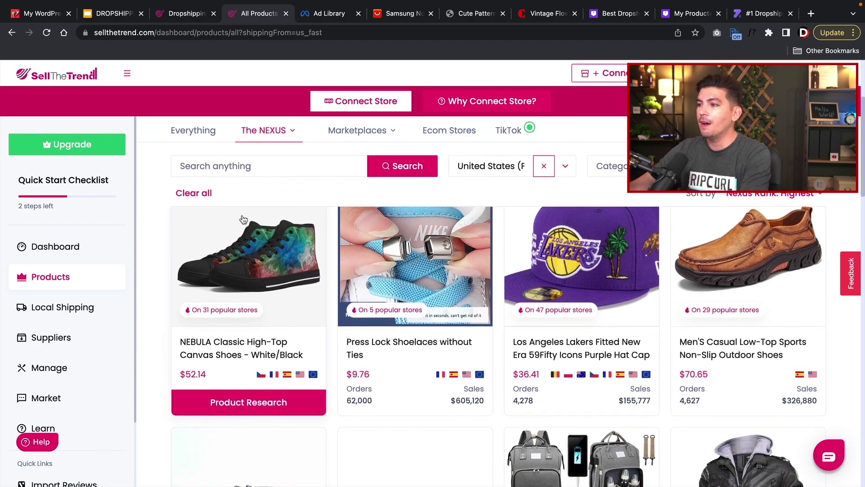
scroll(588, 356, down, 2)
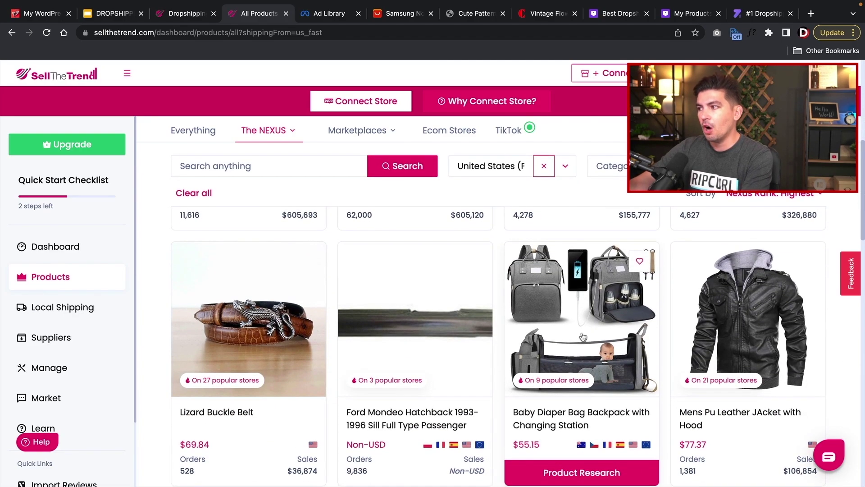
scroll(539, 325, down, 1)
scroll(539, 324, down, 1)
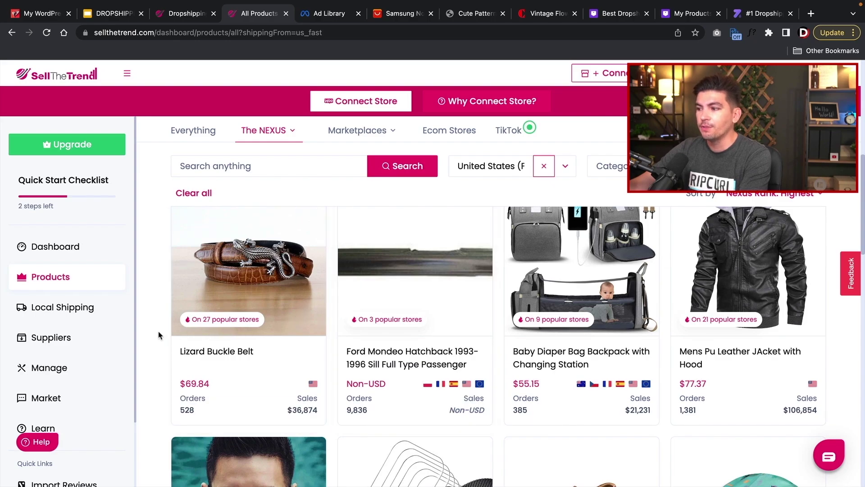
scroll(158, 338, down, 5)
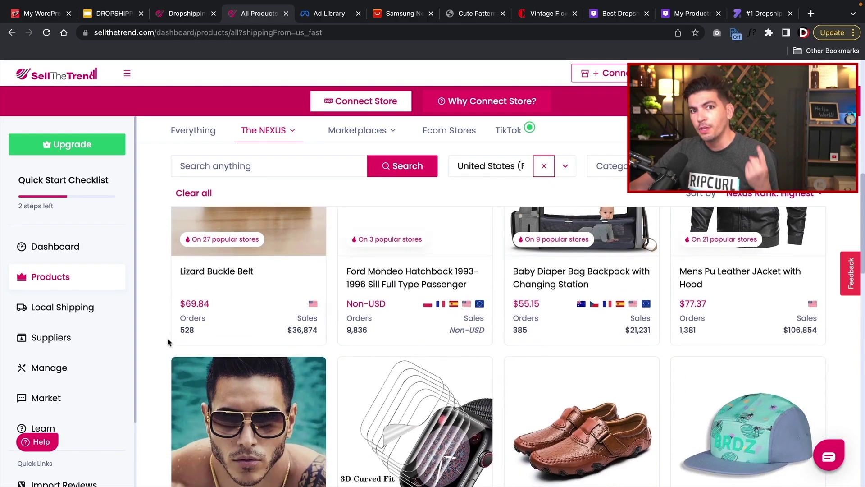
scroll(173, 338, down, 1)
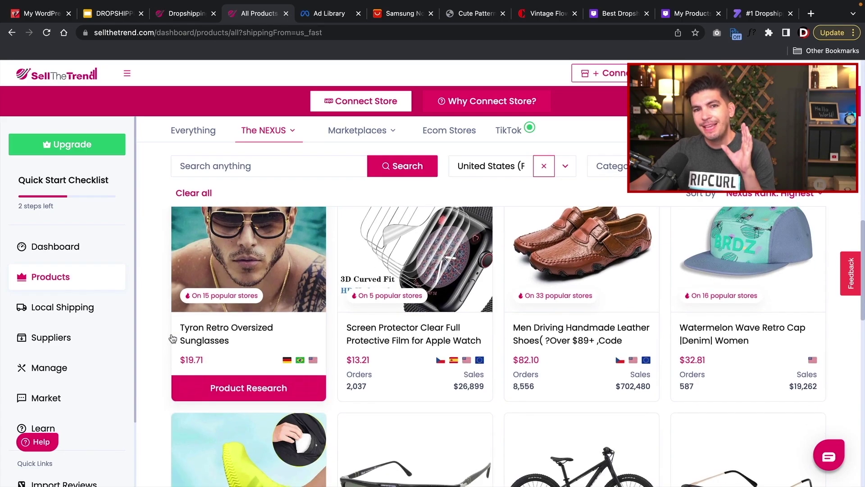
scroll(174, 338, down, 3)
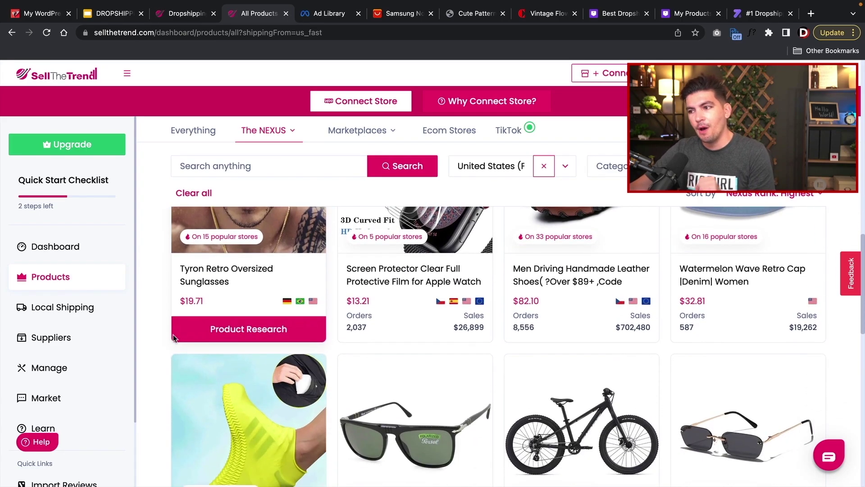
scroll(174, 338, down, 4)
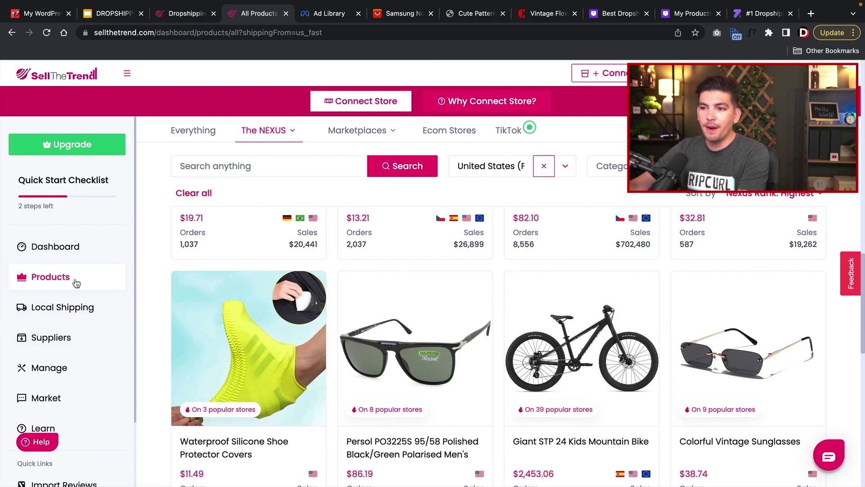
click(64, 338)
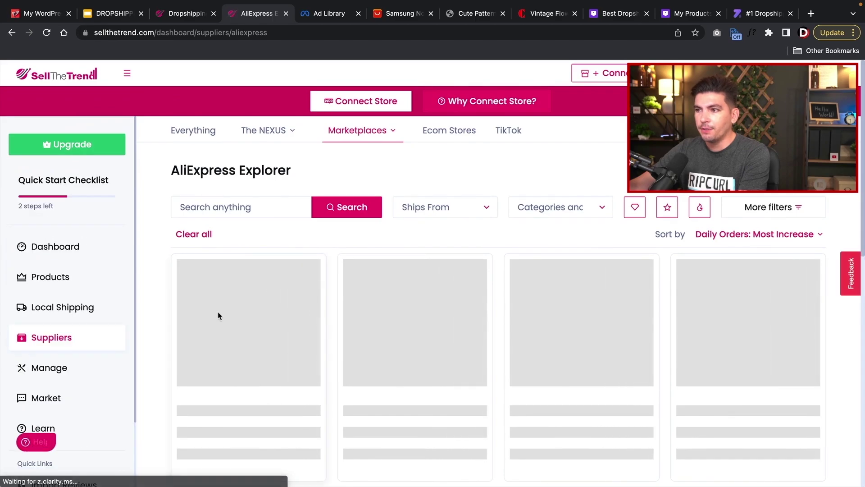
- Filter supplier products to those shipping from the United States (All Methods) and browse the results
click(459, 206)
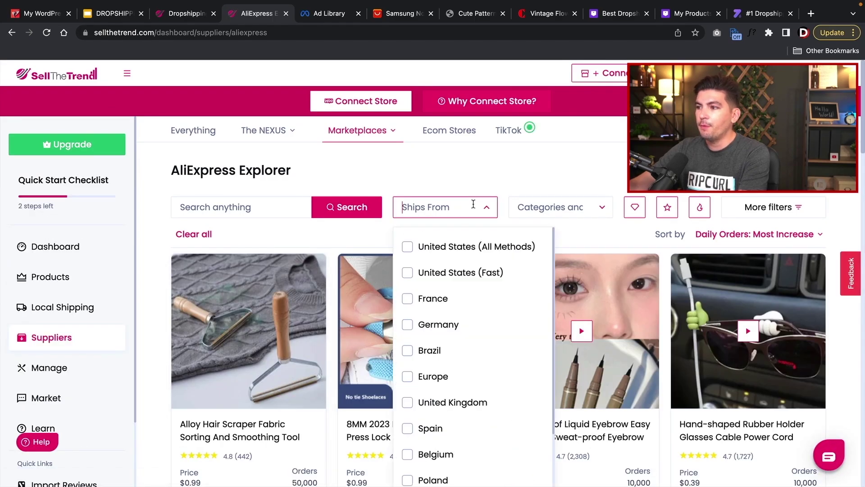
click(409, 250)
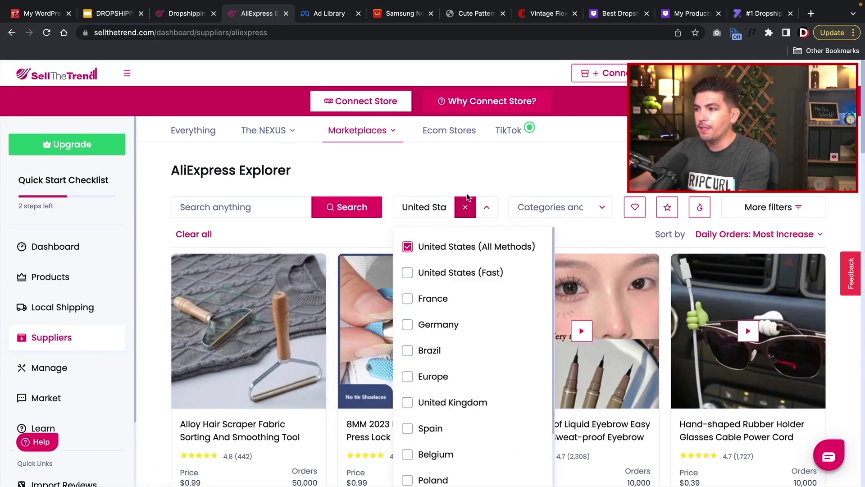
click(508, 175)
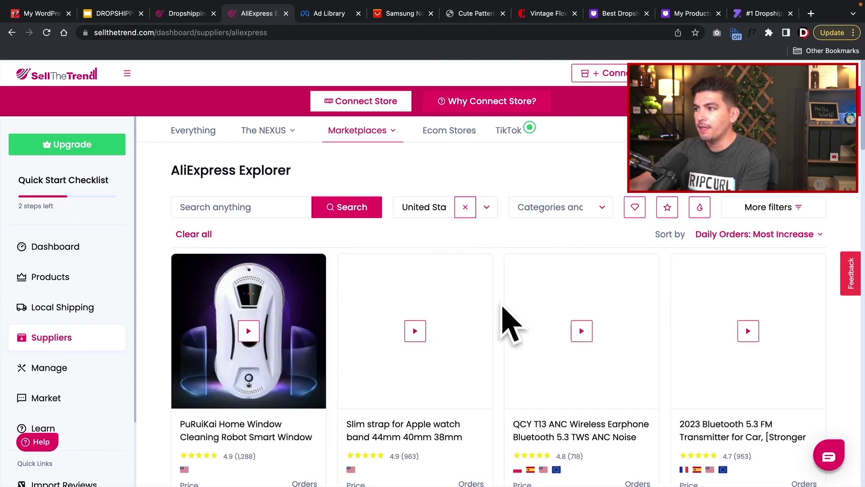
scroll(489, 306, down, 4)
scroll(485, 305, down, 10)
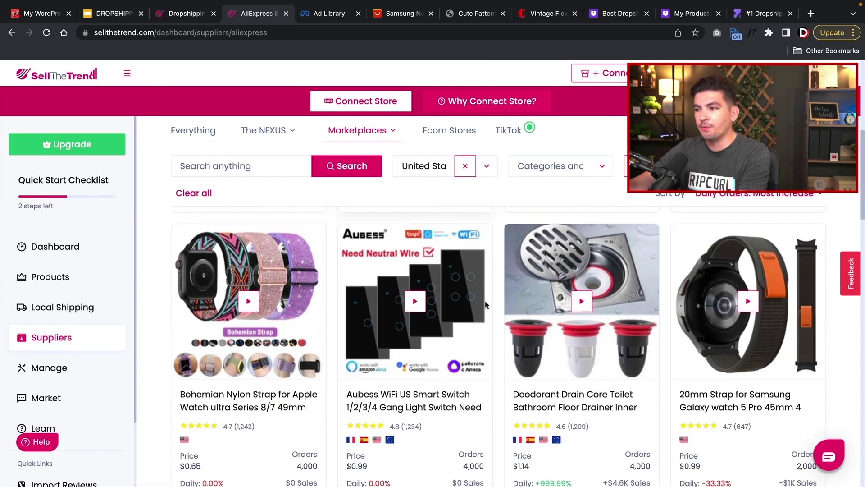
scroll(485, 305, down, 10)
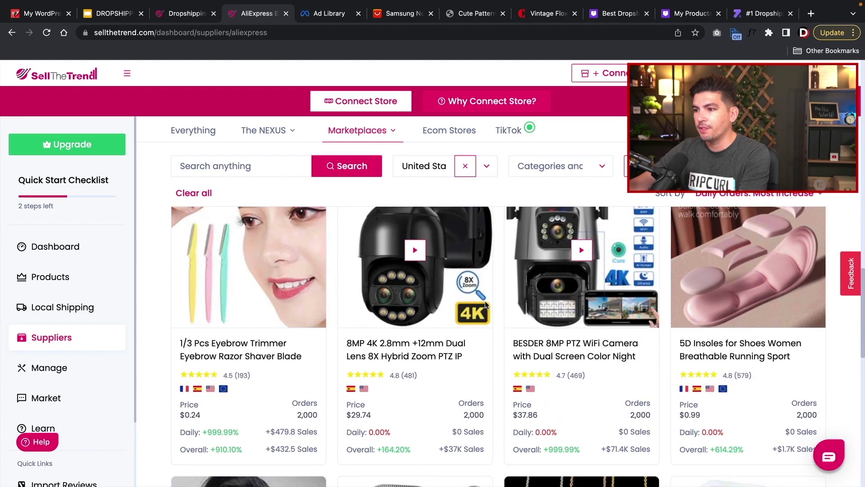
scroll(485, 306, down, 6)
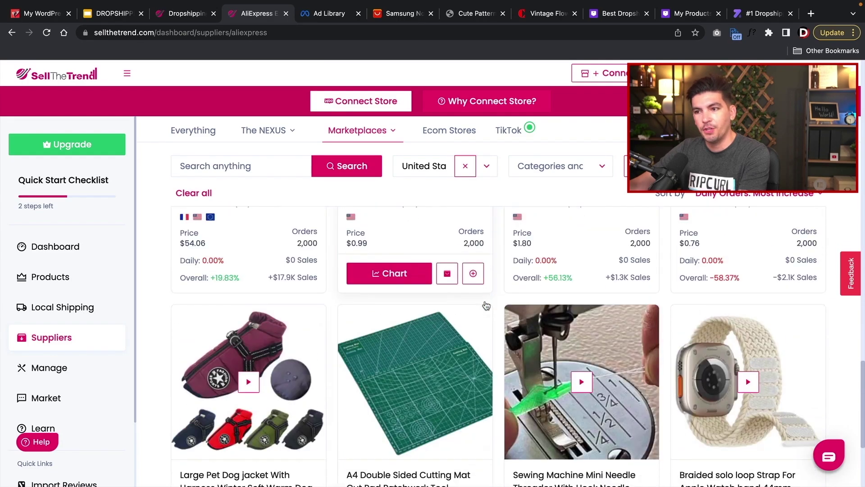
- Open the store's managed products list, which has no results
scroll(486, 306, up, 6)
click(76, 369)
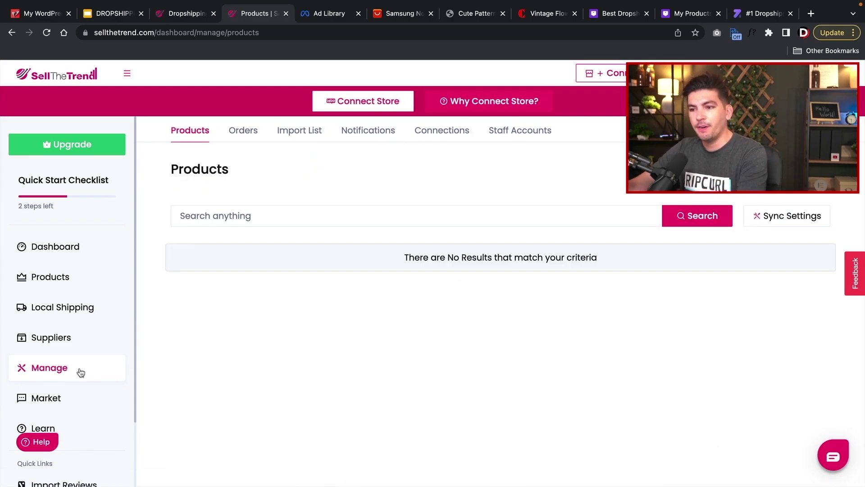
scroll(74, 355, down, 3)
click(56, 291)
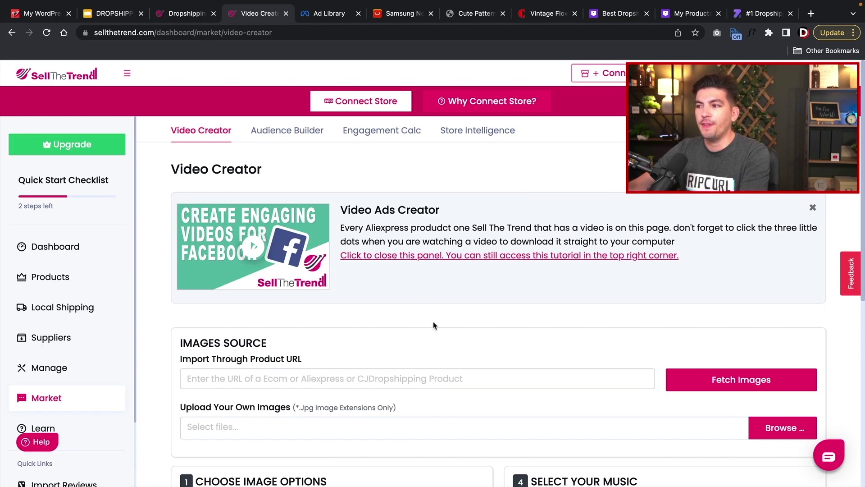
scroll(434, 325, down, 3)
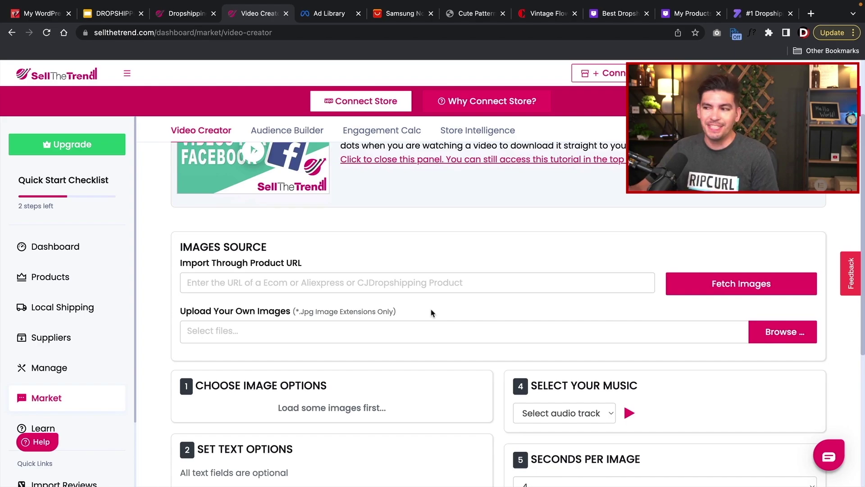
click(343, 291)
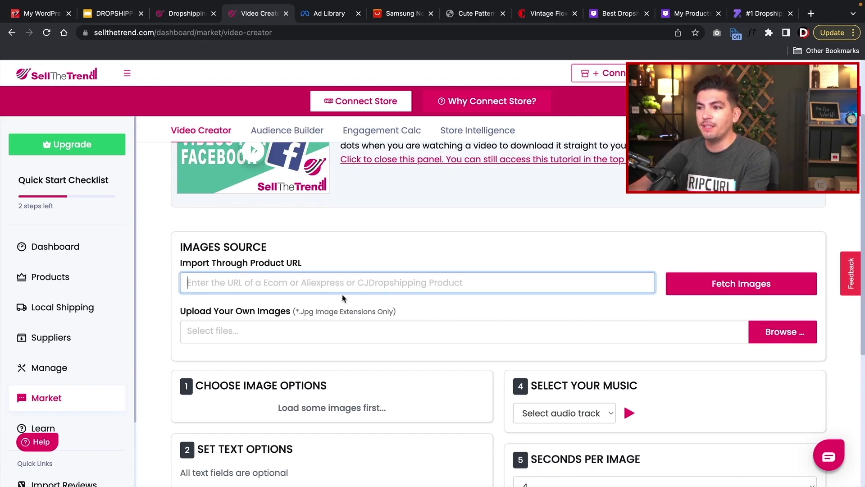
scroll(362, 288, down, 4)
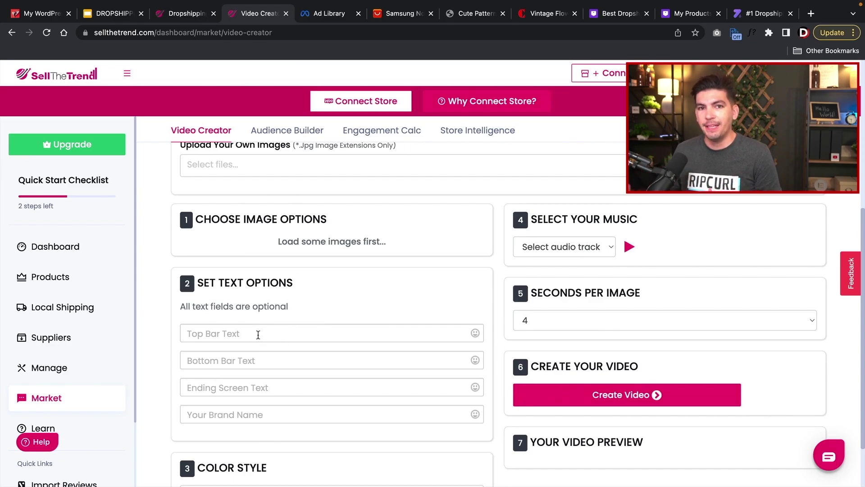
scroll(106, 352, down, 3)
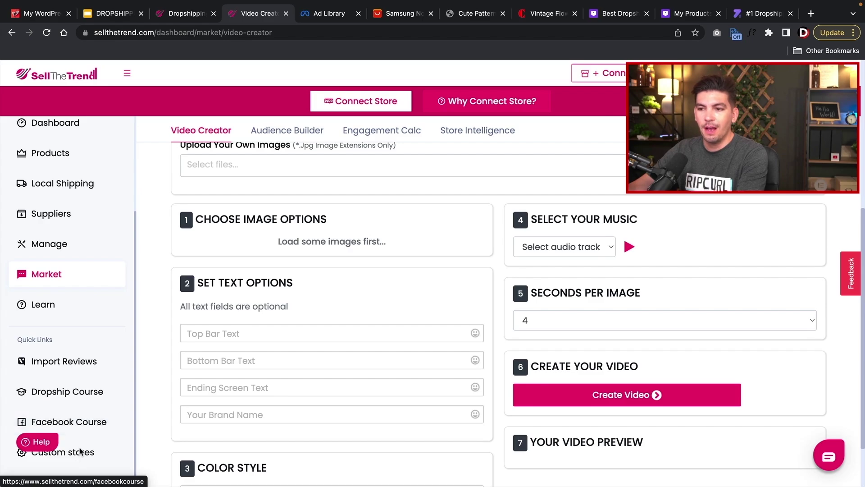
scroll(83, 448, down, 2)
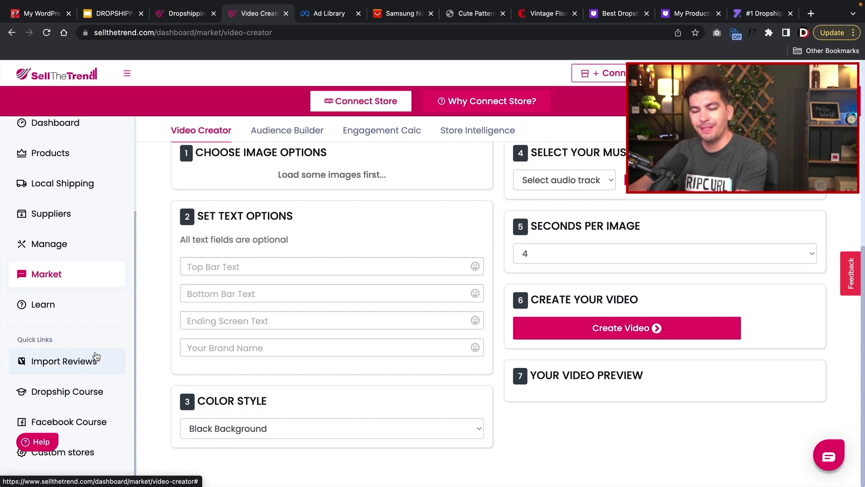
scroll(95, 355, up, 2)
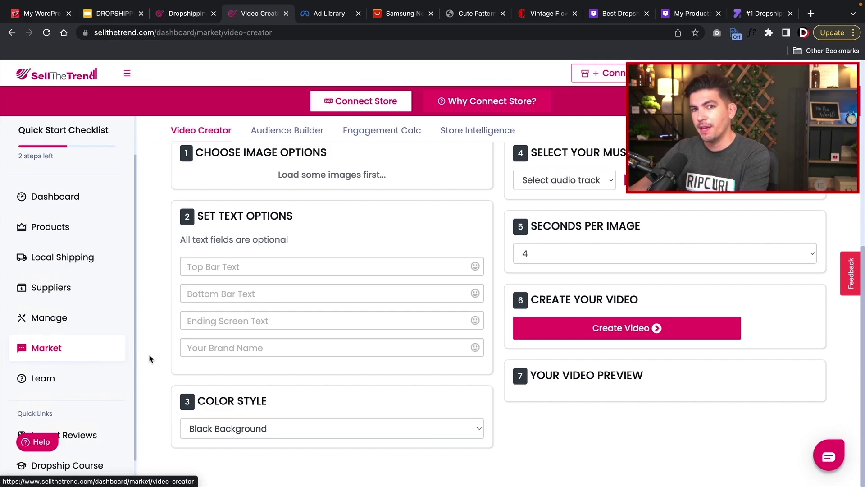
scroll(115, 367, up, 3)
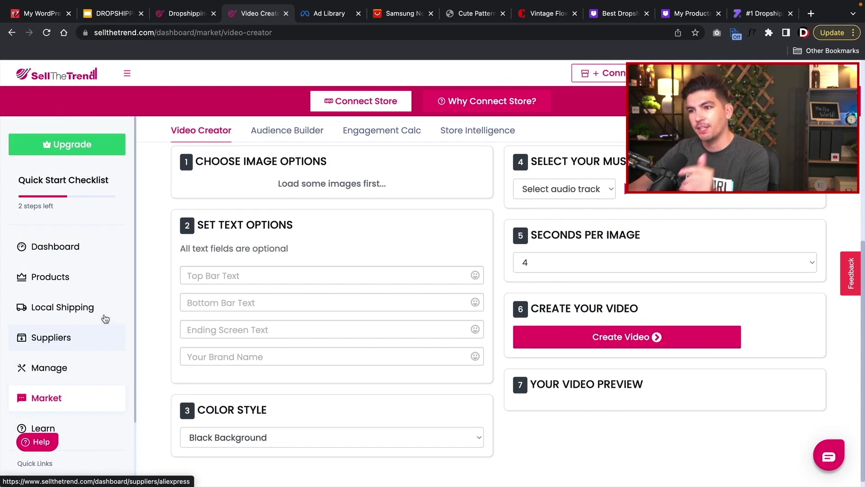
- Return to the Sell The Trend dashboard, then show the DROPSHIPPING deck on slide 5, Two Types Of Dropshipping
click(92, 247)
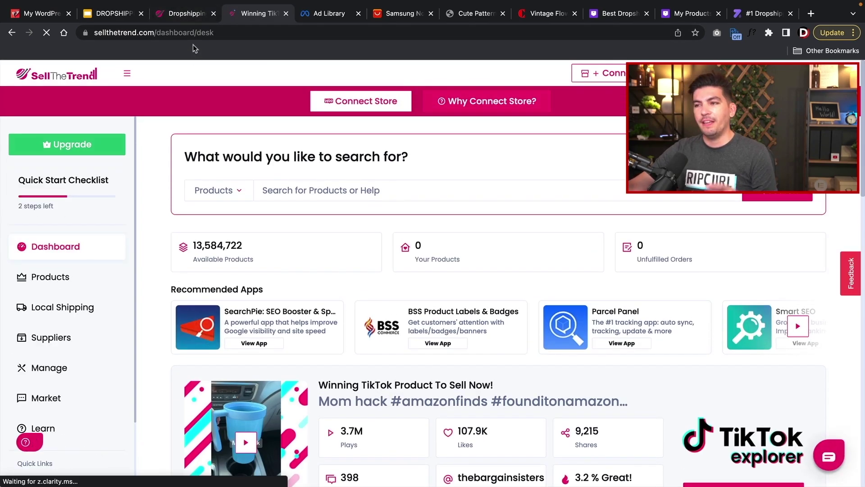
click(115, 14)
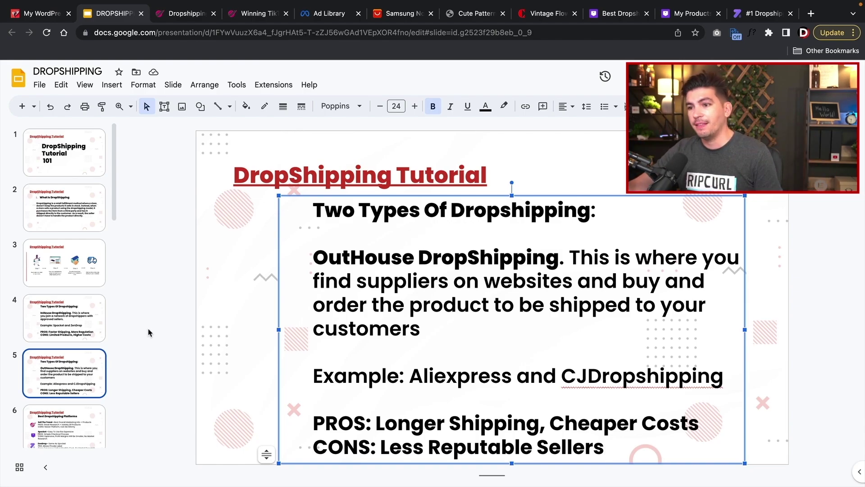
- Advance the DROPSHIPPING deck to slide 6, Best Dropshipping Platforms
key(Escape)
key(Escape)
key(Page_Down)
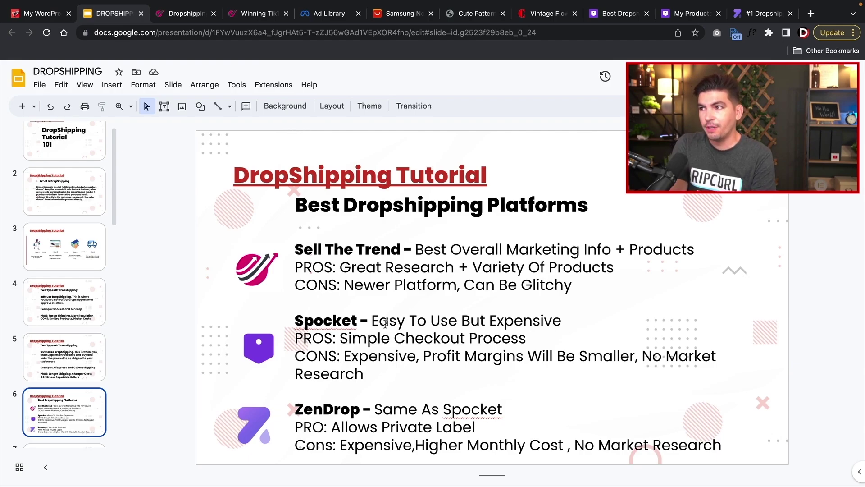
- Browse Spocket's saved products and US/EU Products listings, then go back to the Best Dropshipping Platforms slide
click(685, 13)
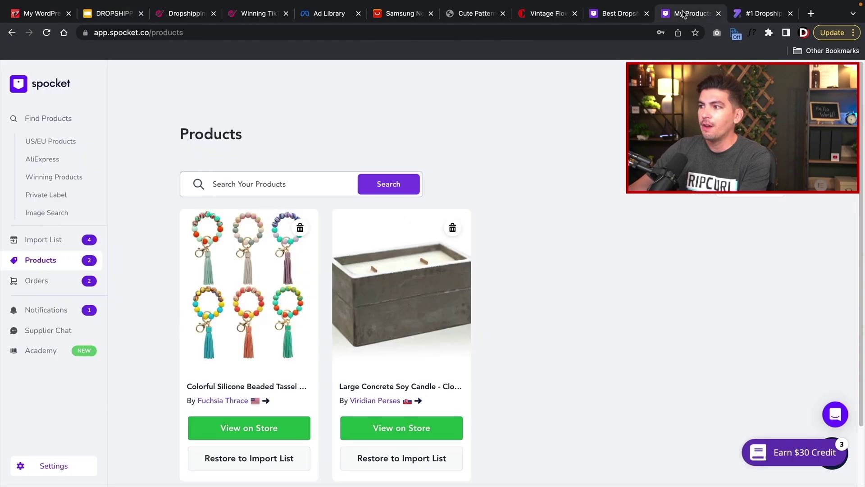
scroll(356, 302, down, 3)
scroll(342, 293, up, 3)
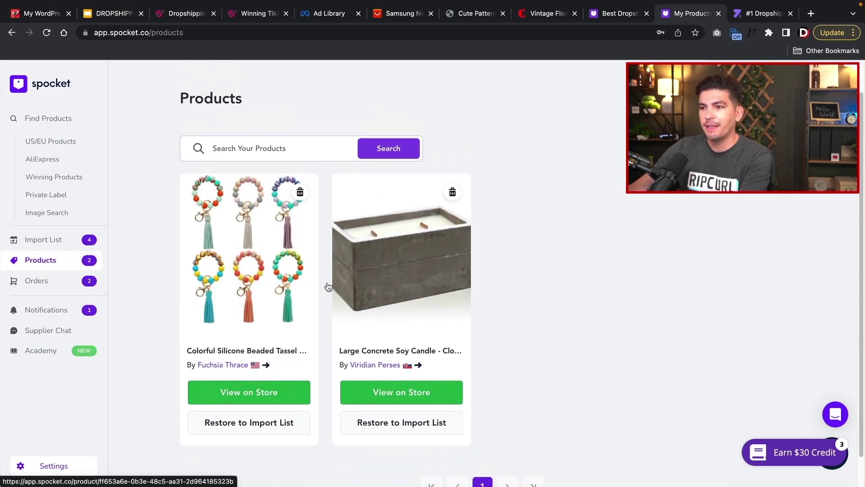
click(42, 138)
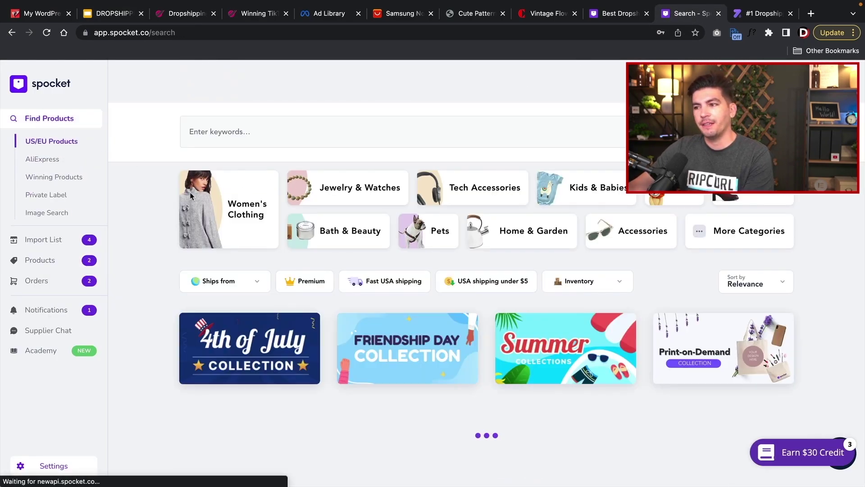
scroll(349, 369, down, 5)
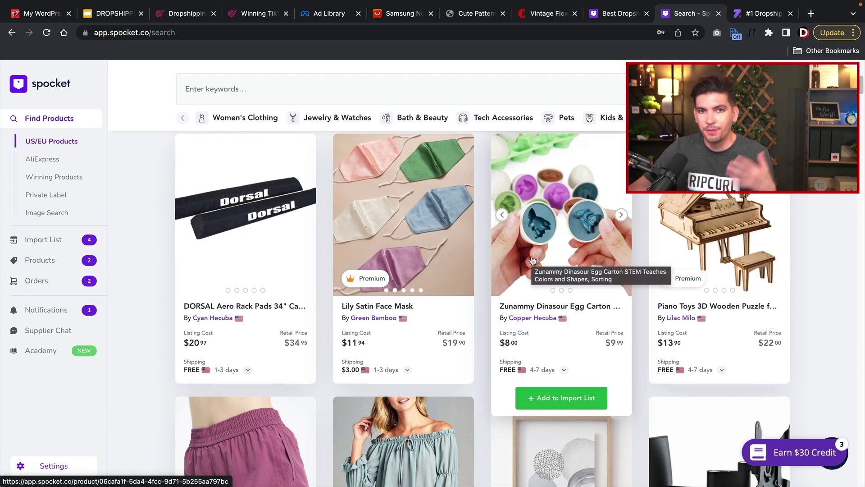
click(112, 13)
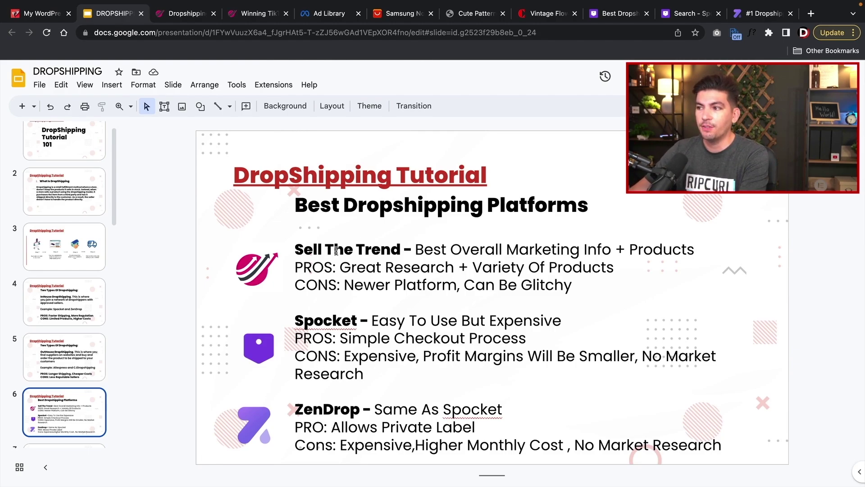
- Highlight 'The Trend' on slide 6, then move to slide 7, Best Dropshipping Products
drag(322, 250, 396, 251)
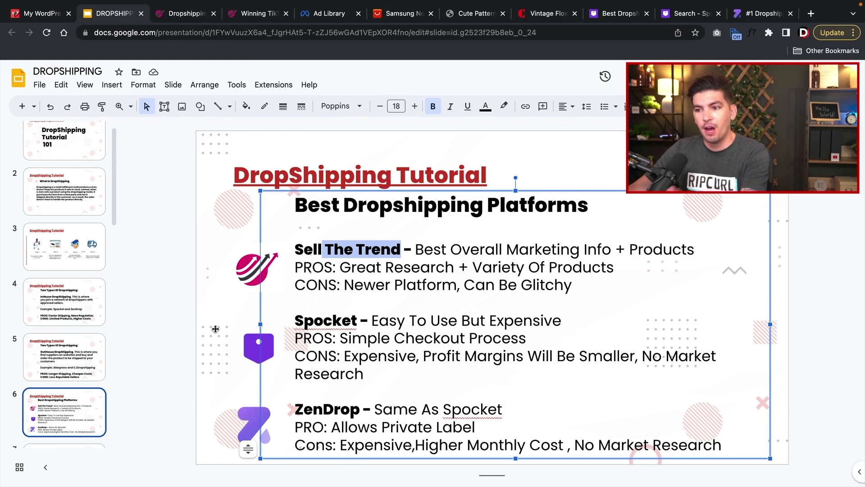
scroll(97, 351, down, 2)
key(Down)
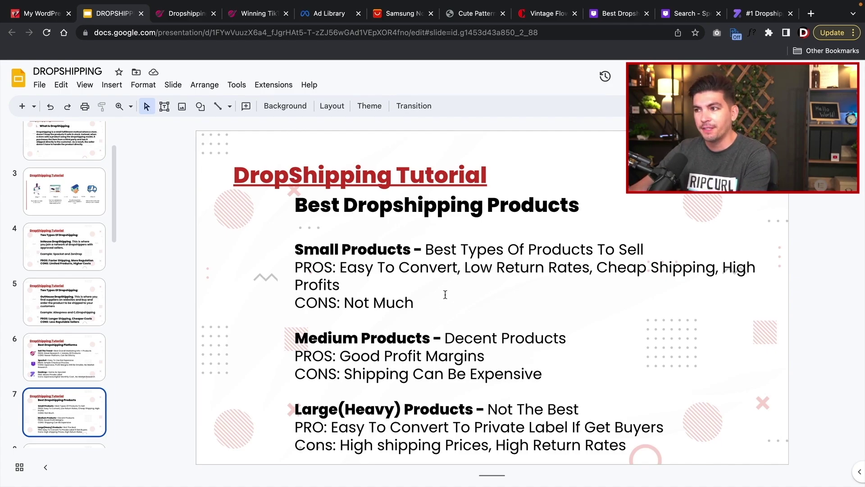
- Highlight the Small Products paragraph, then scroll on to slide 8, Best Dropshipping Resources
triple_click(377, 253)
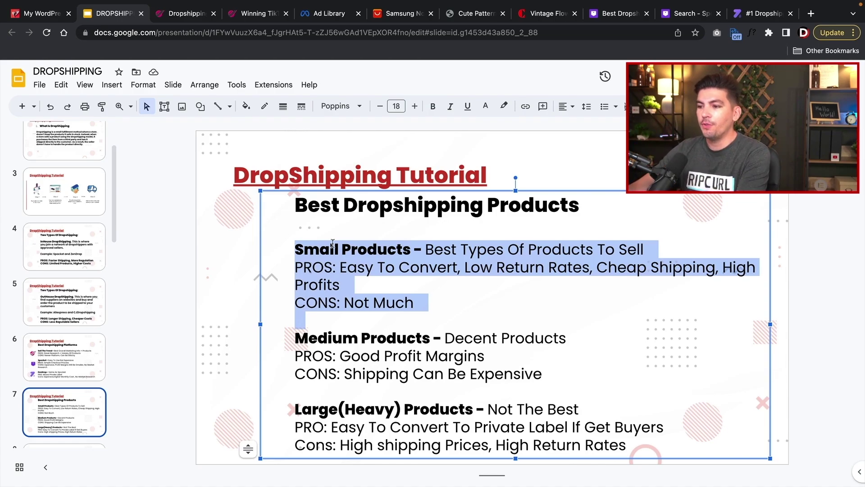
click(354, 445)
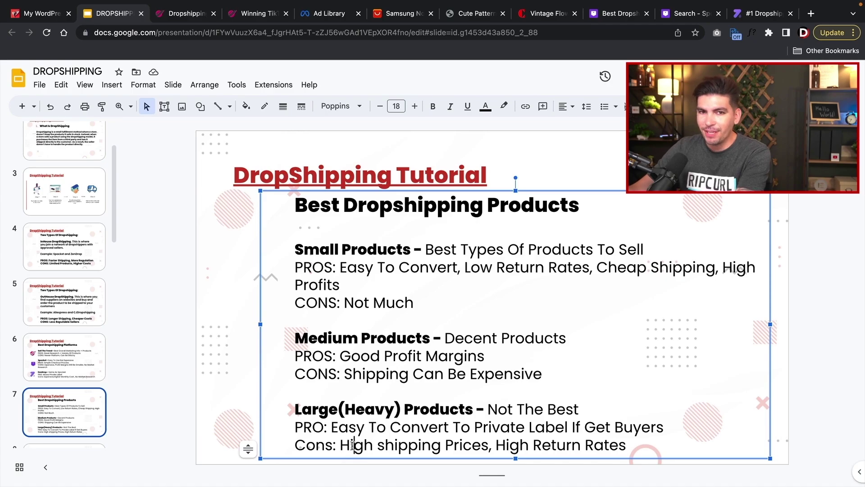
scroll(179, 402, down, 1)
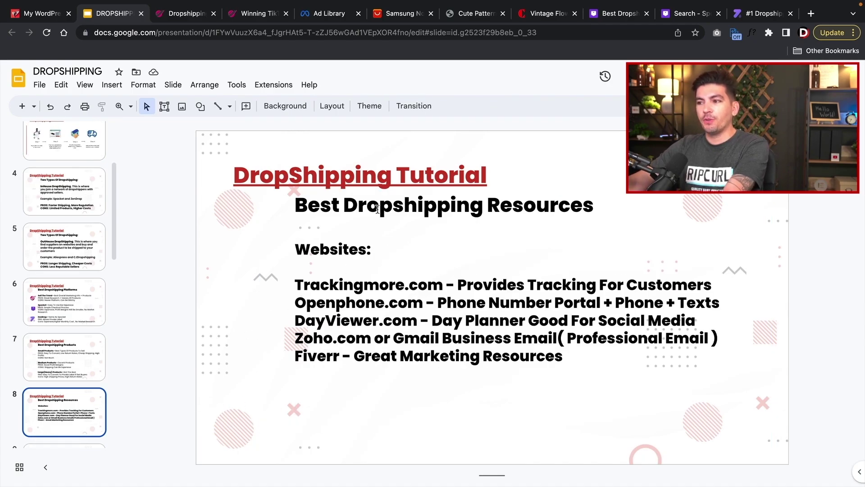
- Highlight Trackingmore.com, then open the Openphone.com link from slide 8 in a new tab
drag(446, 284, 296, 283)
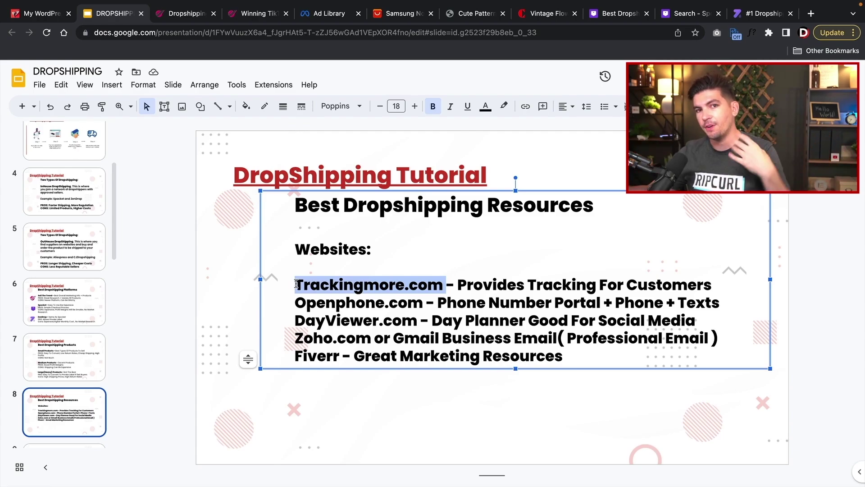
double_click(319, 298)
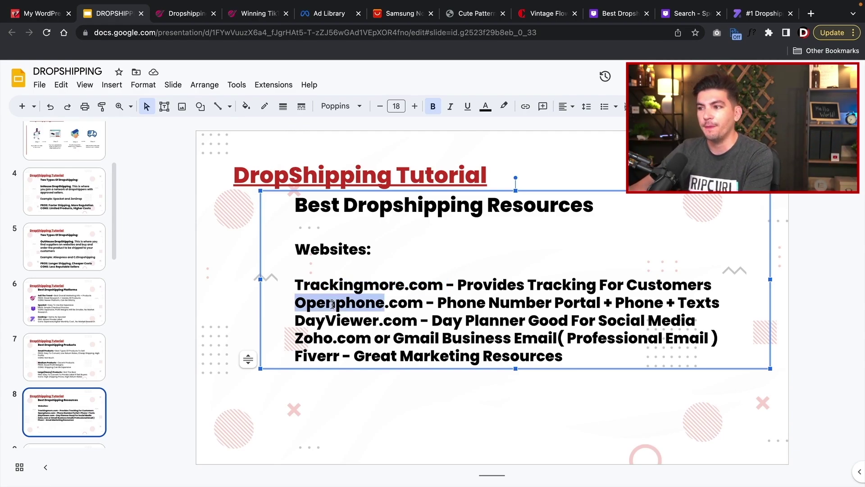
click(319, 299)
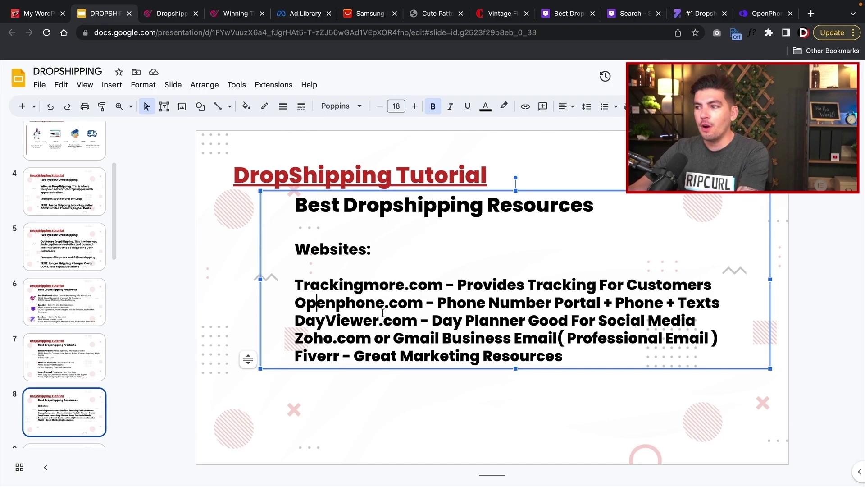
click(763, 14)
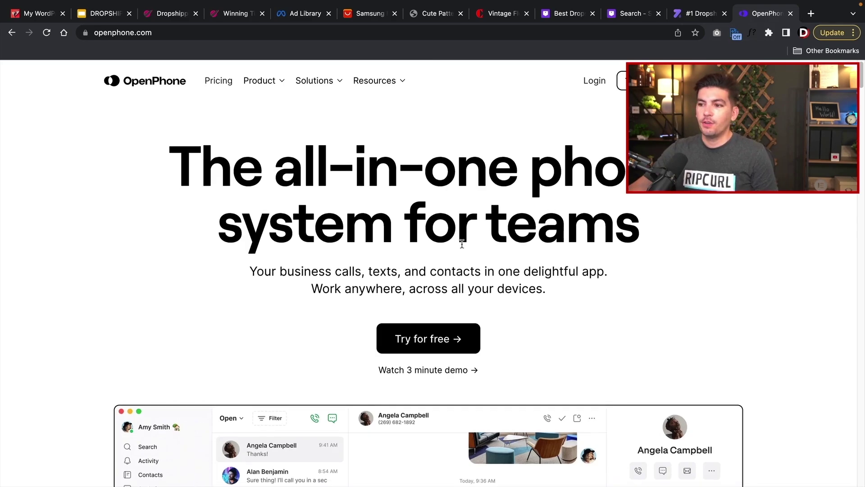
scroll(462, 243, down, 5)
scroll(455, 256, down, 1)
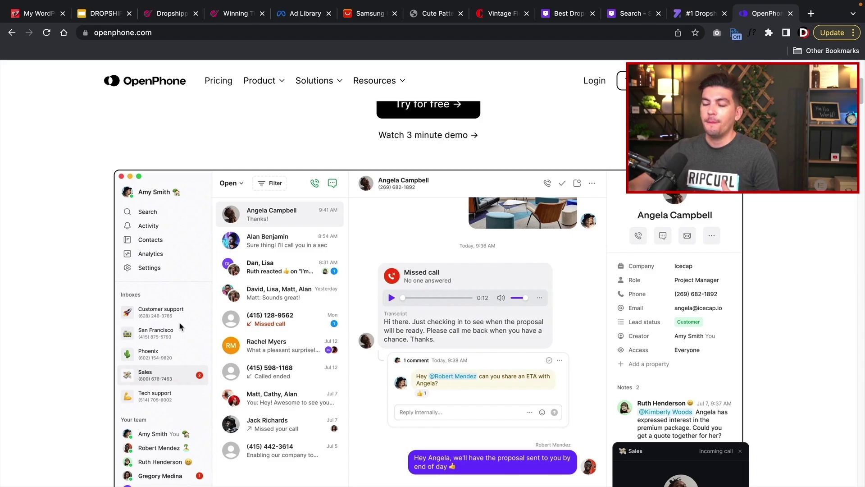
scroll(234, 304, down, 1)
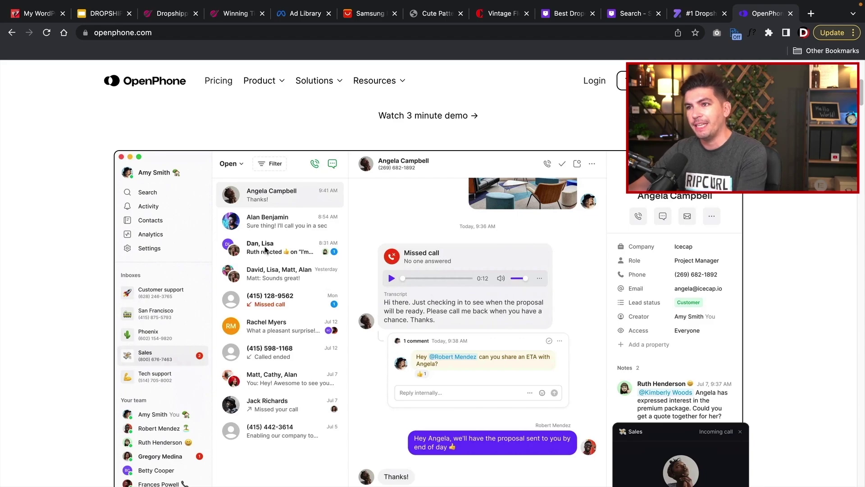
click(97, 14)
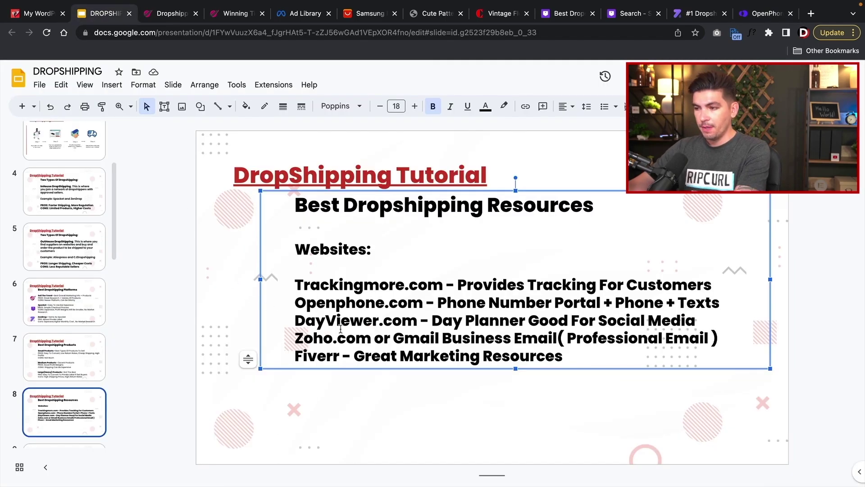
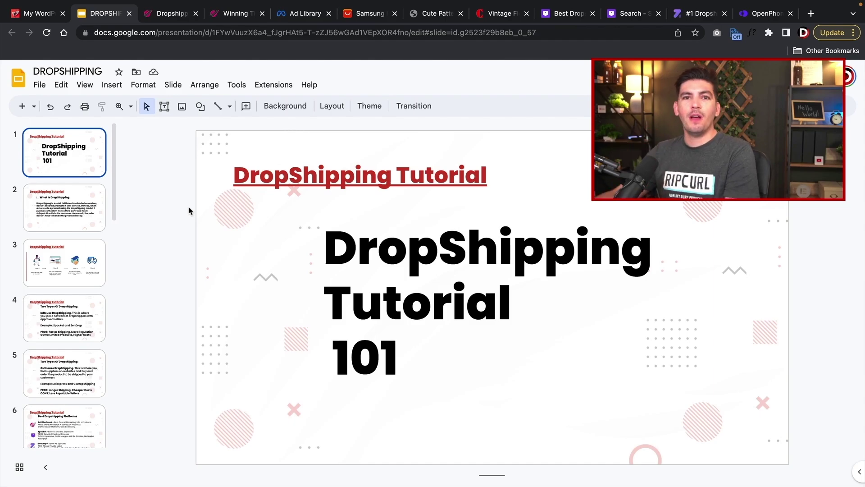
- Switch from the Google Slides tutorial deck to the Sell The Trend homepage tab
click(172, 13)
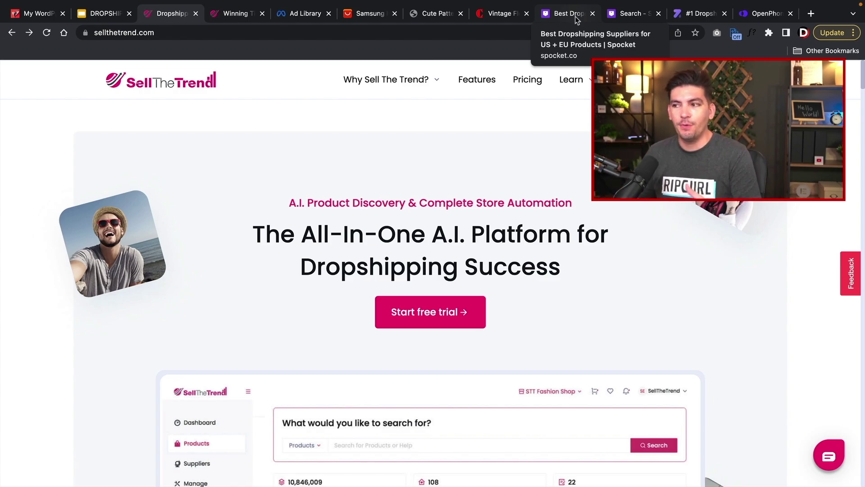
- Start the free trial to reach the dashboard and bring up the Upgrade pricing plans
click(446, 316)
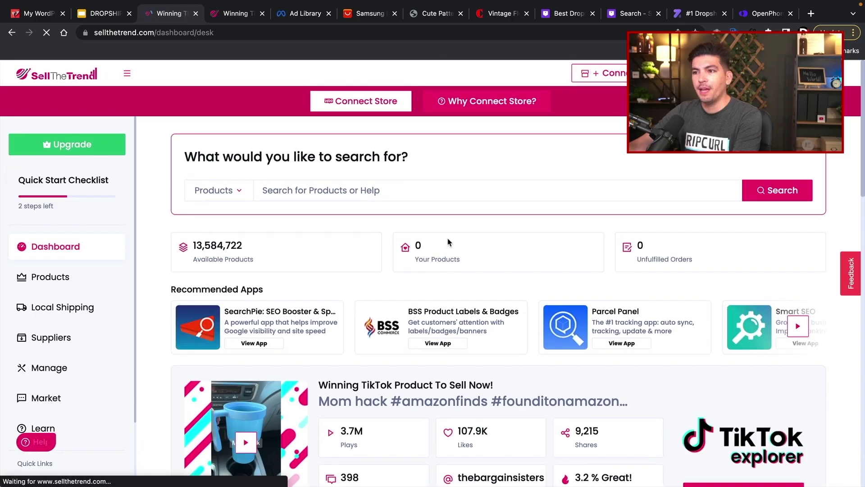
click(106, 145)
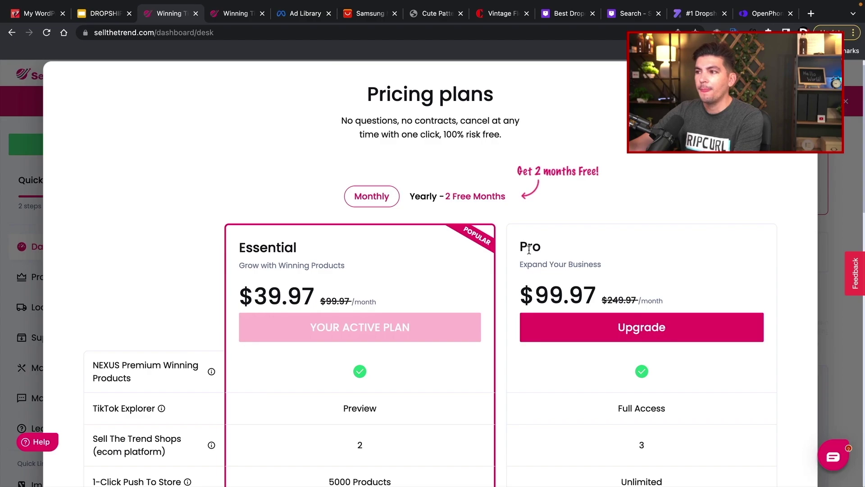
scroll(542, 252, down, 3)
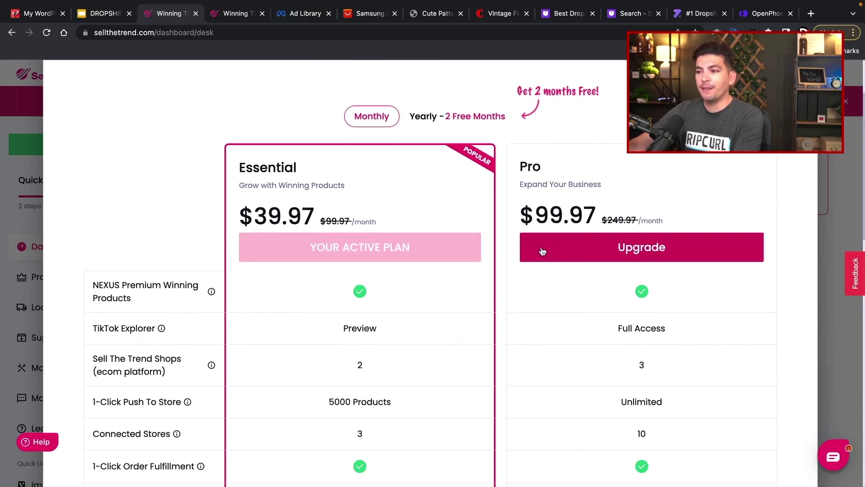
- Compare Essential at $39.97/month with Pro at $99.97/month, highlighting Pro's Full Access entry
scroll(542, 252, down, 1)
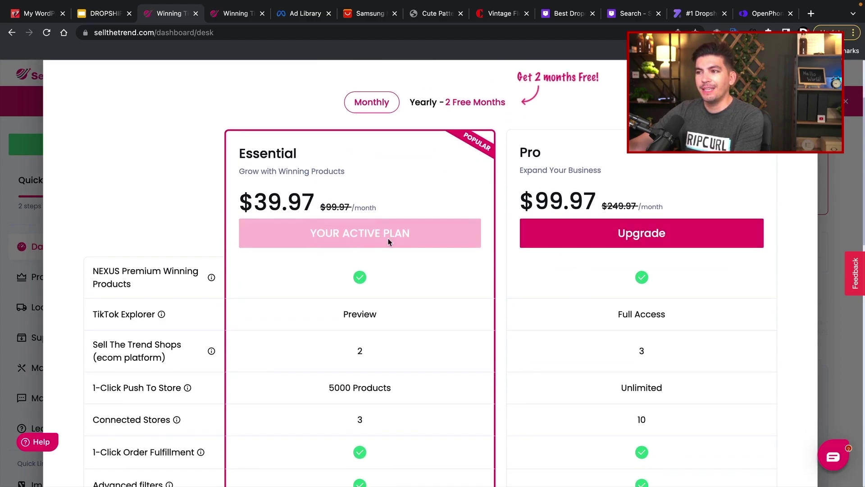
scroll(357, 295, down, 15)
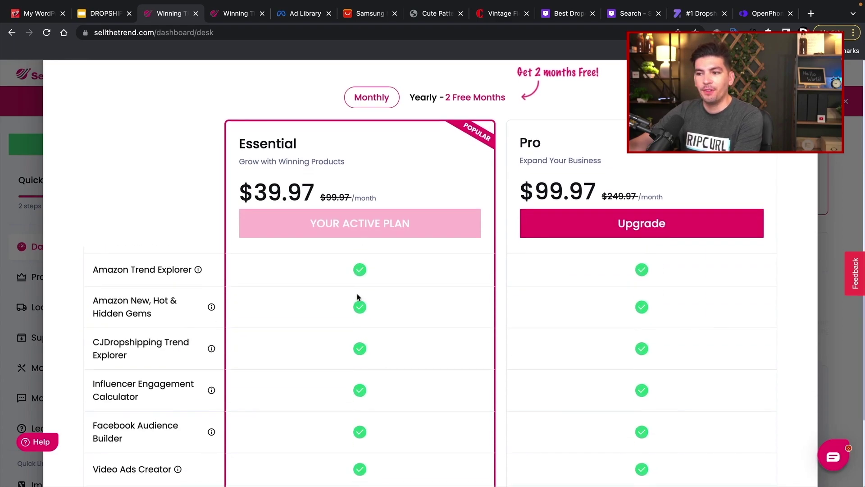
scroll(358, 296, down, 5)
scroll(359, 309, up, 20)
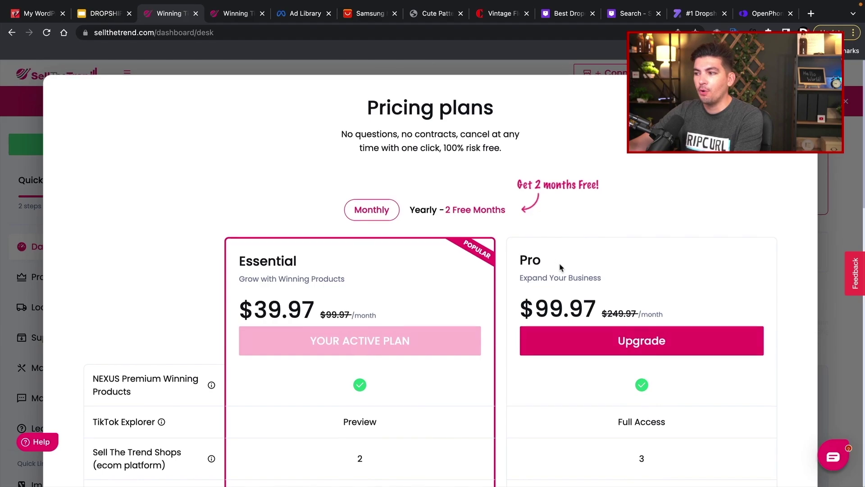
scroll(560, 267, down, 4)
scroll(562, 270, up, 2)
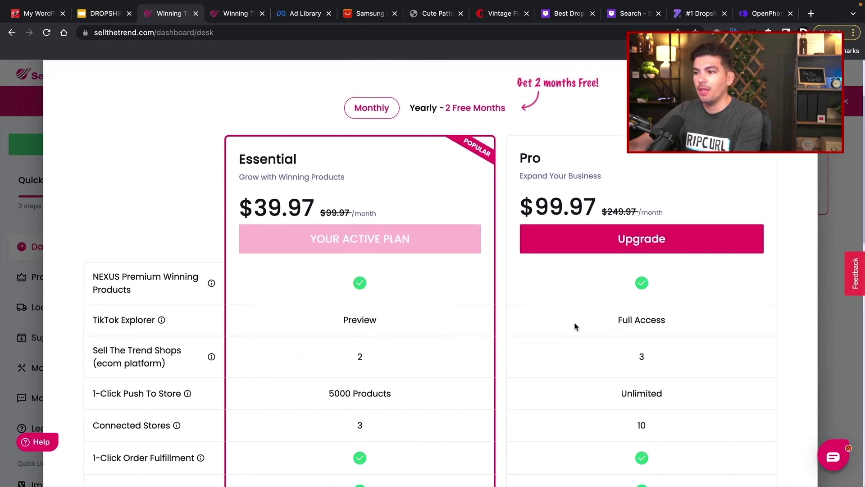
drag(574, 325, 692, 325)
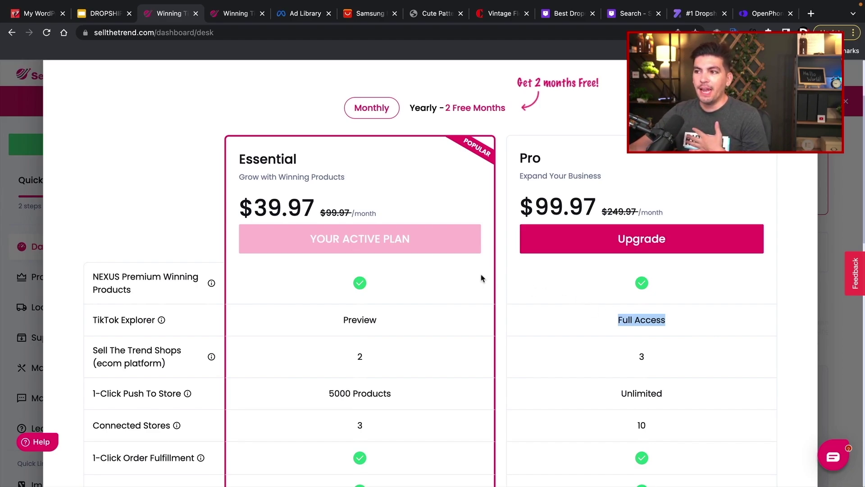
- Scroll the pricing table, then close it to return to the dashboard showing 13,584,722 products
scroll(405, 243, down, 10)
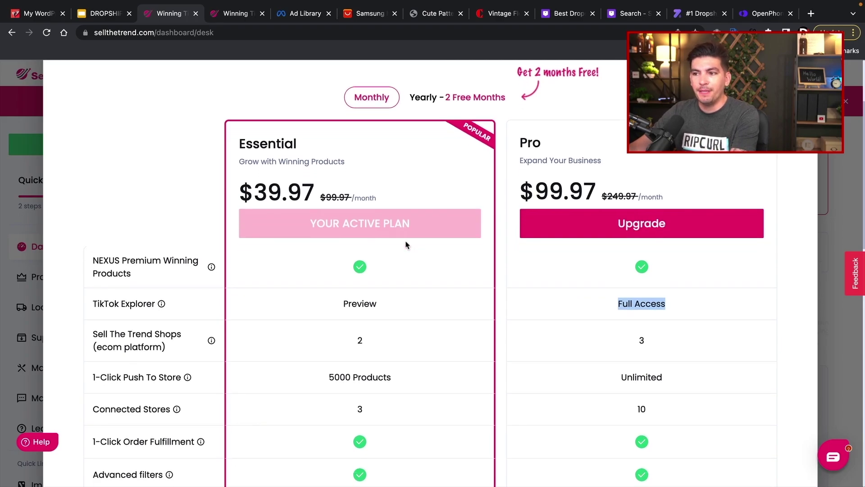
scroll(404, 247, down, 10)
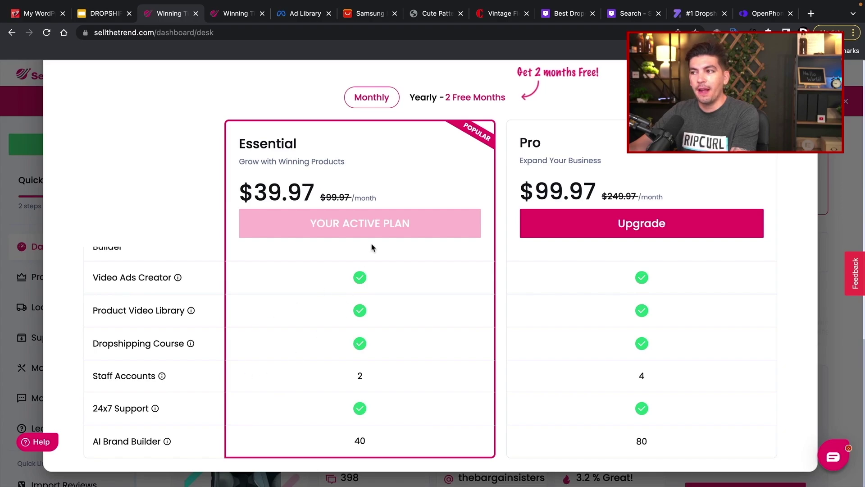
scroll(432, 290, up, 15)
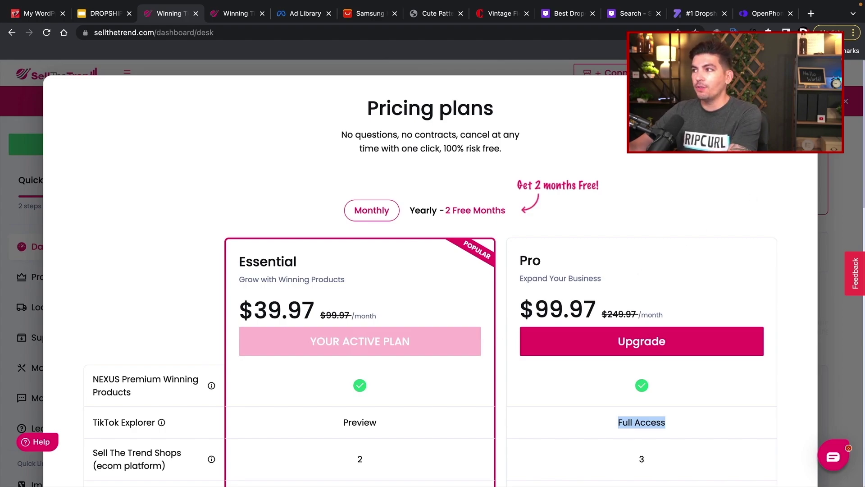
key(Escape)
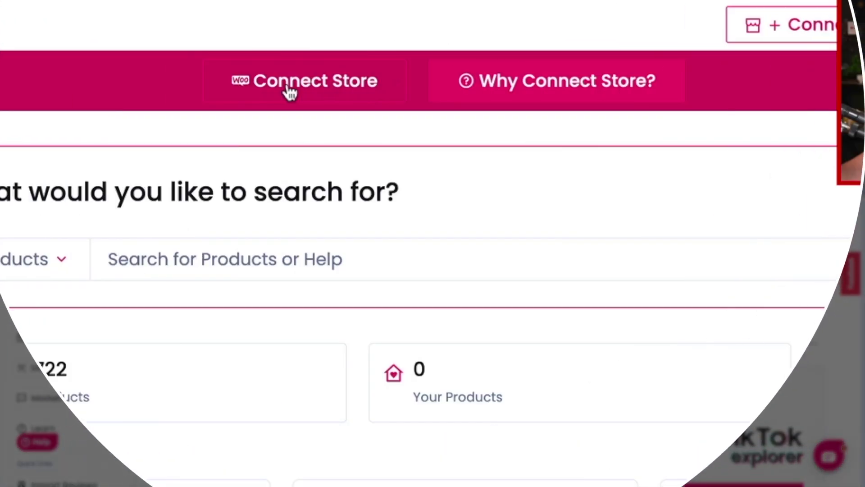
- Start a WooCommerce store connection and enter the store name
click(831, 29)
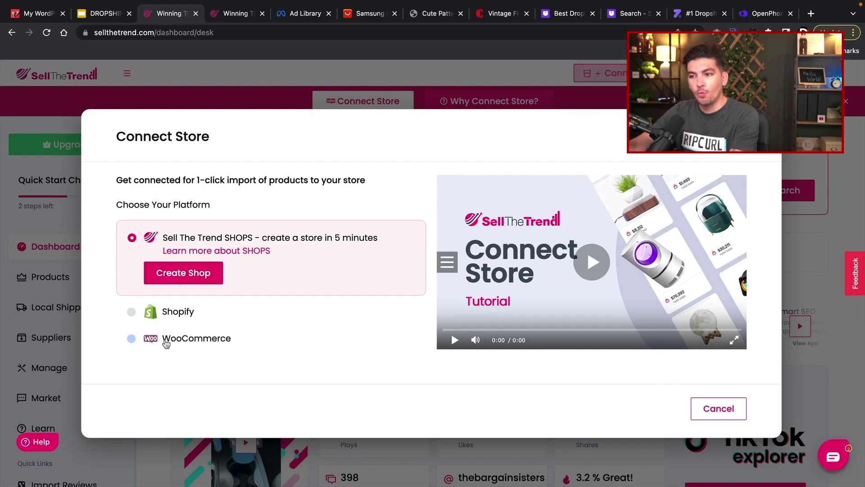
click(163, 339)
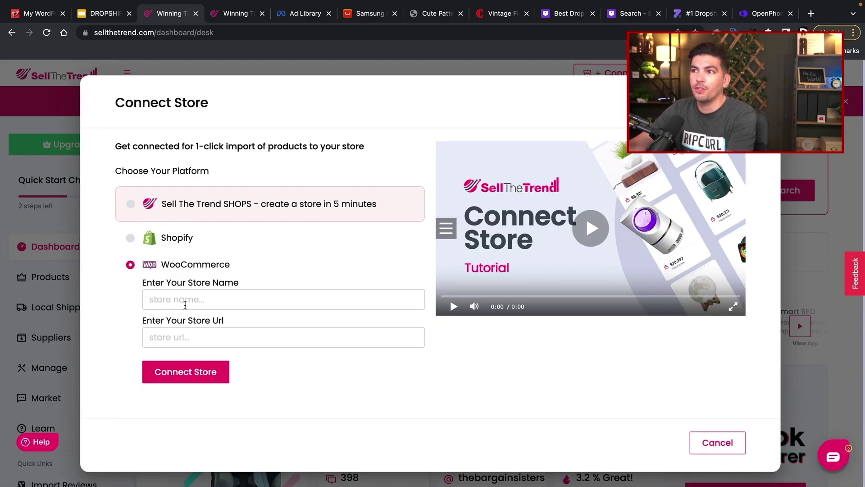
click(305, 303)
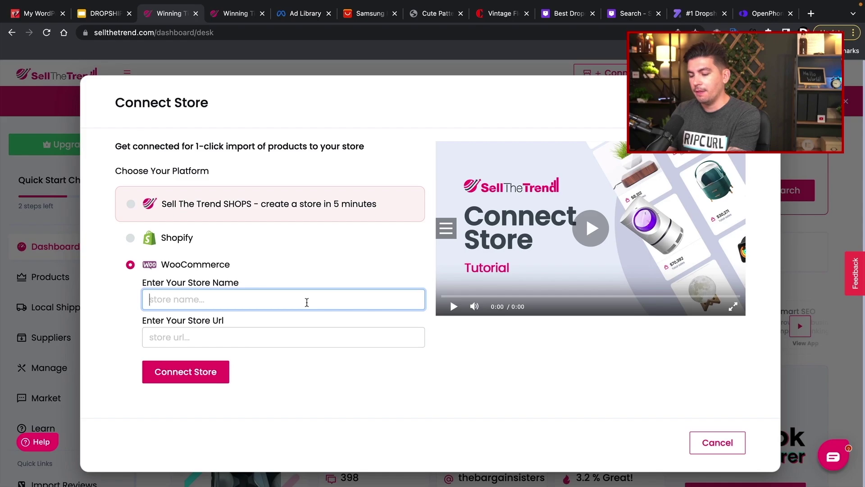
text(Main Store)
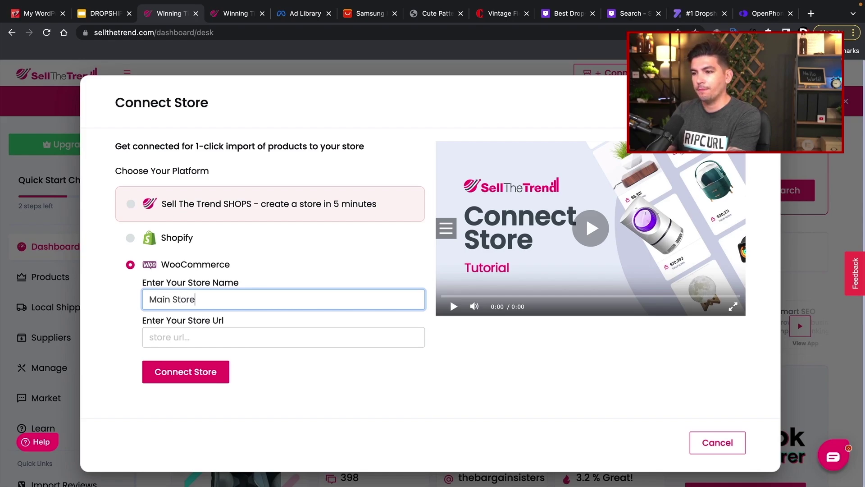
text( Darrel)
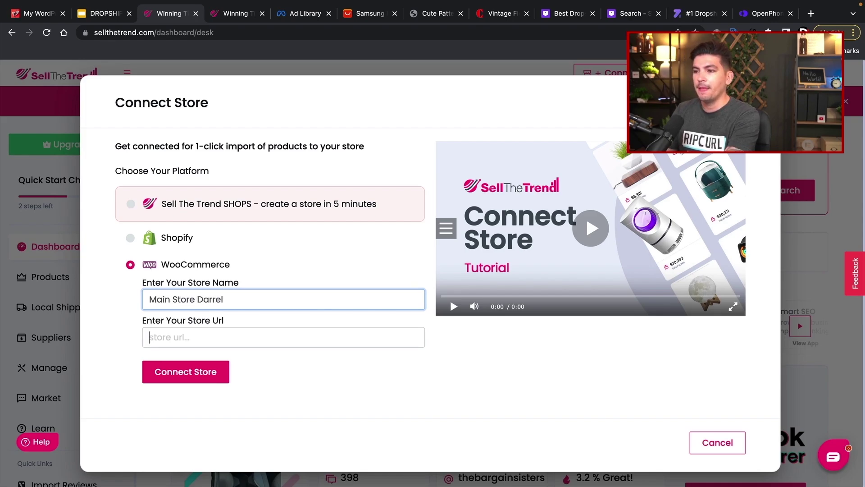
- Copy the WordPress site address into the store URL field and submit the connection
click(42, 17)
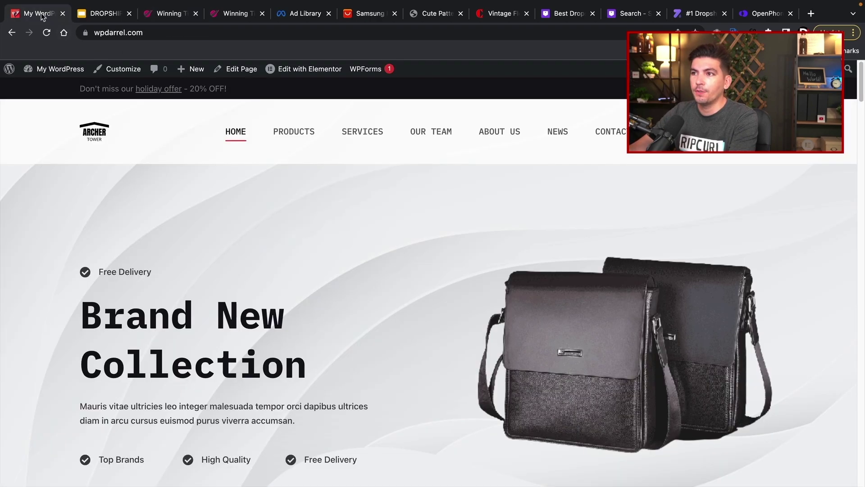
click(125, 33)
right_click(128, 32)
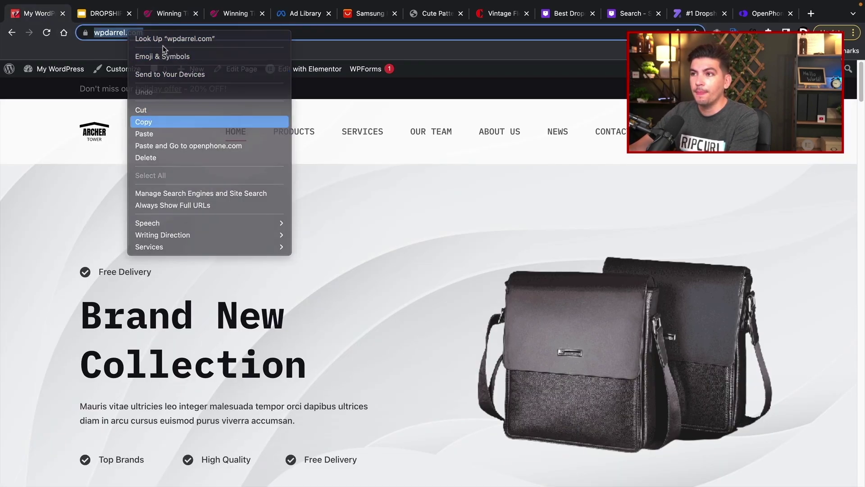
click(144, 121)
click(170, 13)
right_click(171, 353)
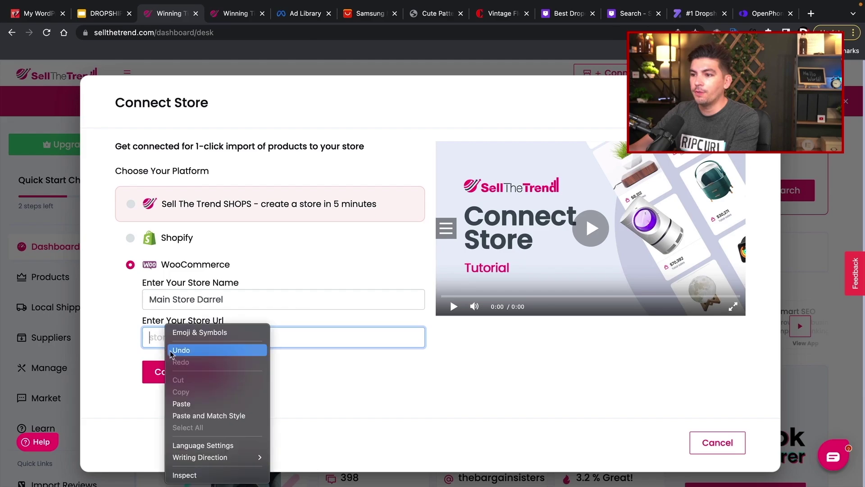
click(182, 403)
click(209, 373)
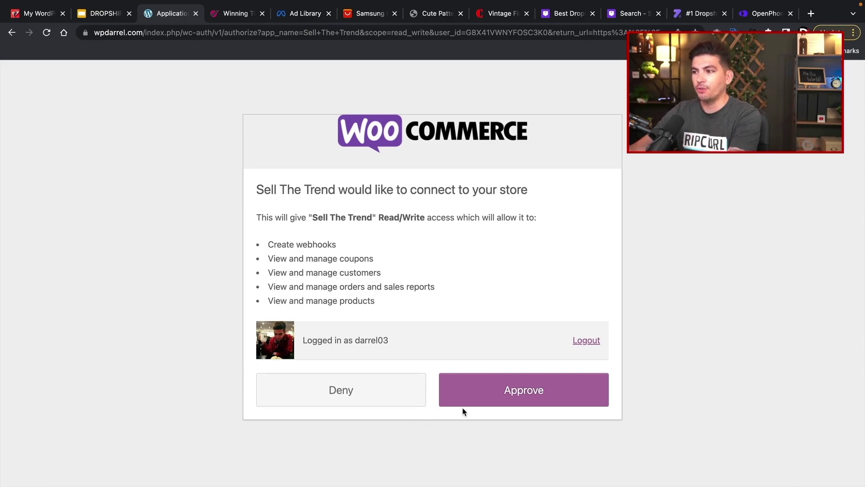
- Approve Sell The Trend's WooCommerce access and go to the Nexus Hot Products page
click(495, 395)
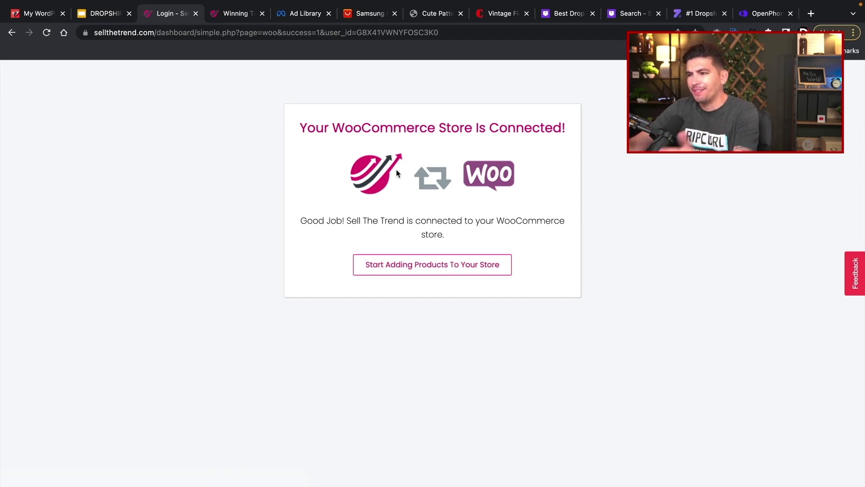
click(390, 269)
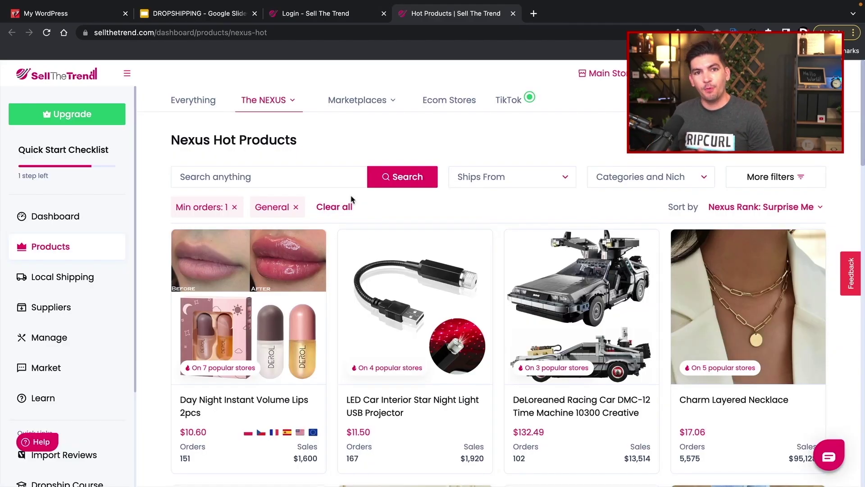
- Show the Everything explorer, then browse the AliExpress product explorer
click(187, 110)
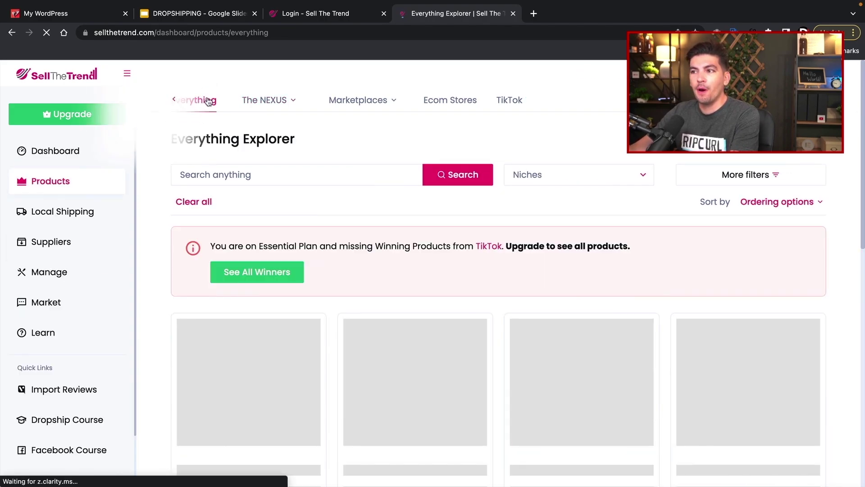
click(269, 104)
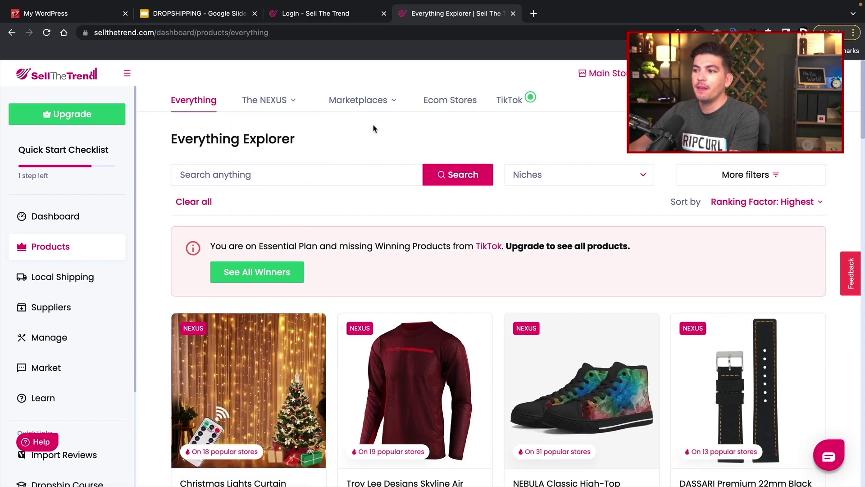
mouse_move(374, 102)
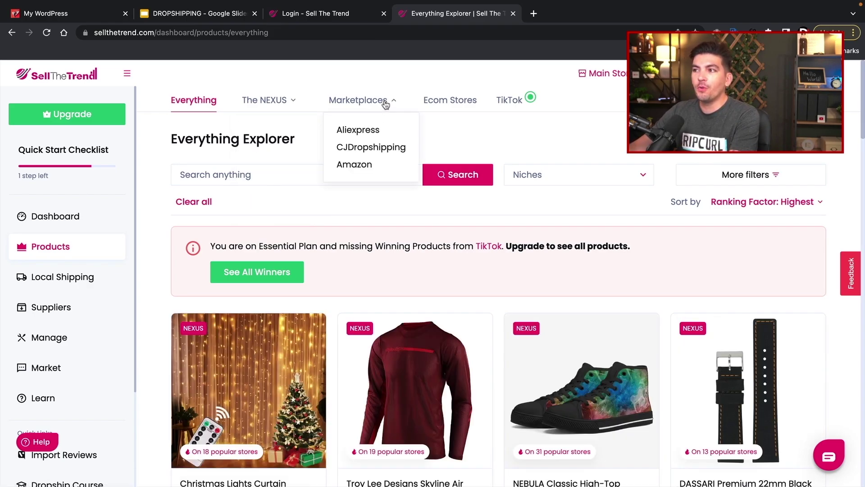
click(376, 137)
mouse_move(376, 131)
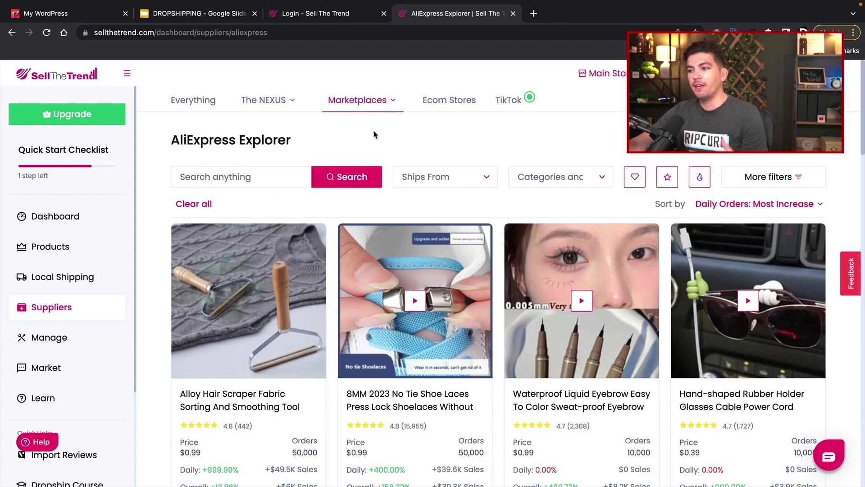
scroll(373, 135, down, 1)
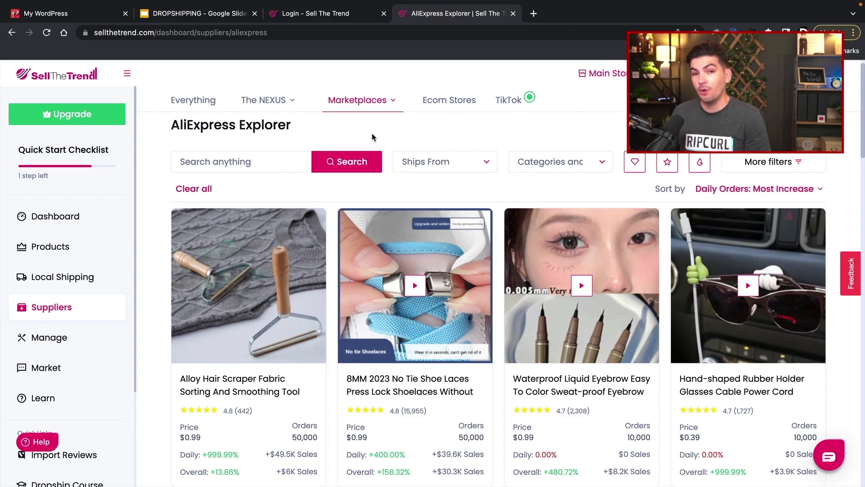
- Switch Marketplaces to the CJDropshipping Explorer and scroll through its product cards
click(357, 101)
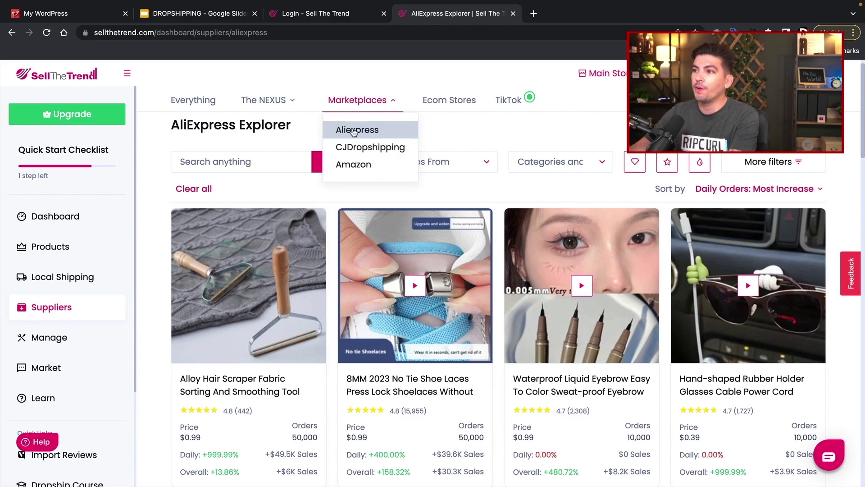
click(356, 151)
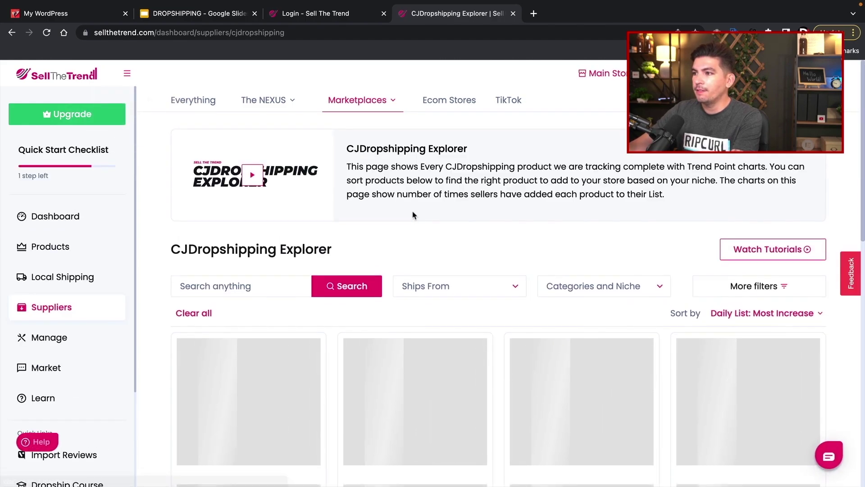
scroll(410, 214, down, 3)
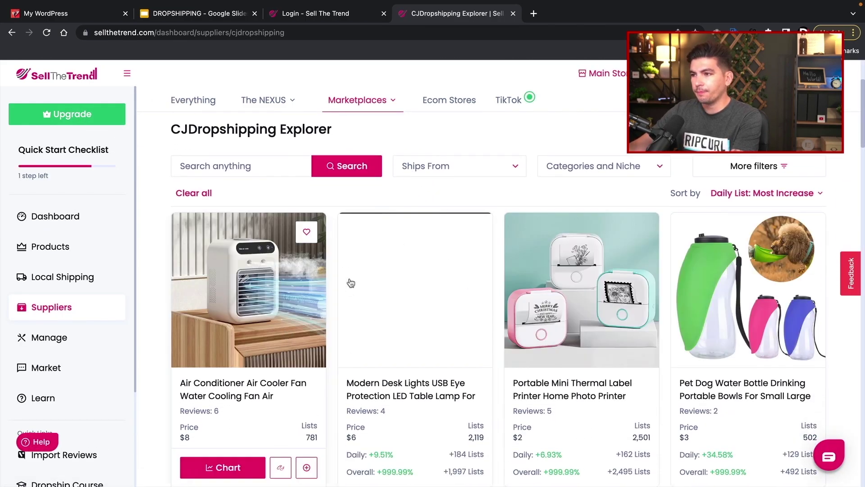
scroll(620, 318, down, 4)
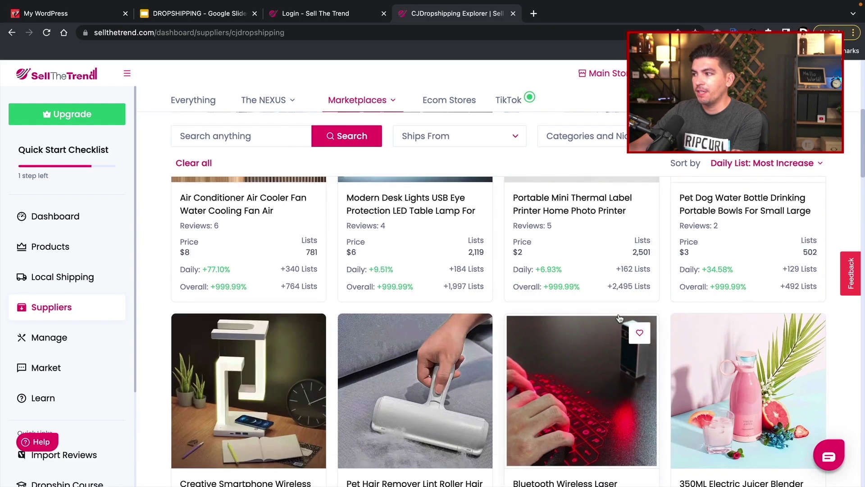
scroll(544, 183, up, 7)
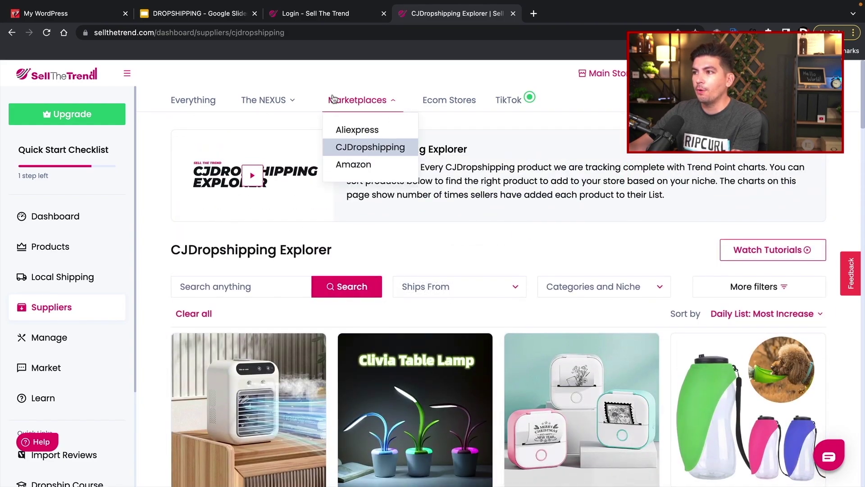
- Browse the Amazon Explorer's ranked products, then bring up the 'What is dropshipping?' article
click(354, 164)
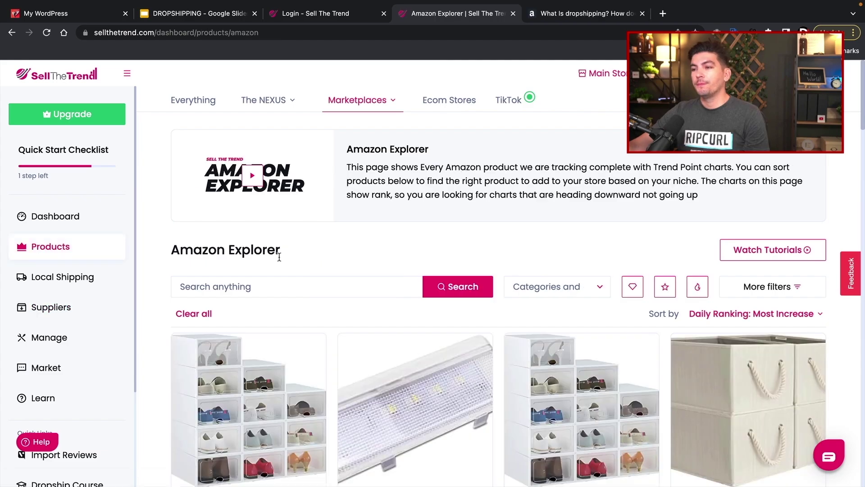
scroll(342, 289, down, 3)
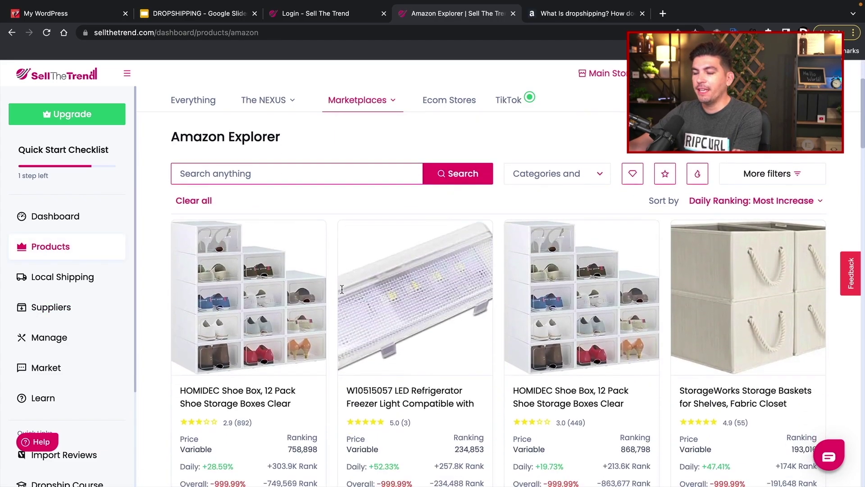
scroll(672, 288, down, 5)
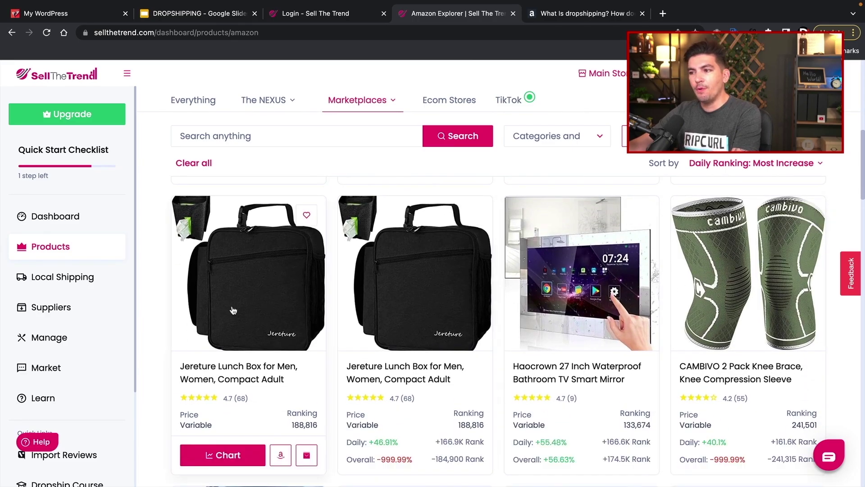
scroll(234, 302, down, 4)
scroll(233, 303, down, 4)
scroll(243, 302, up, 18)
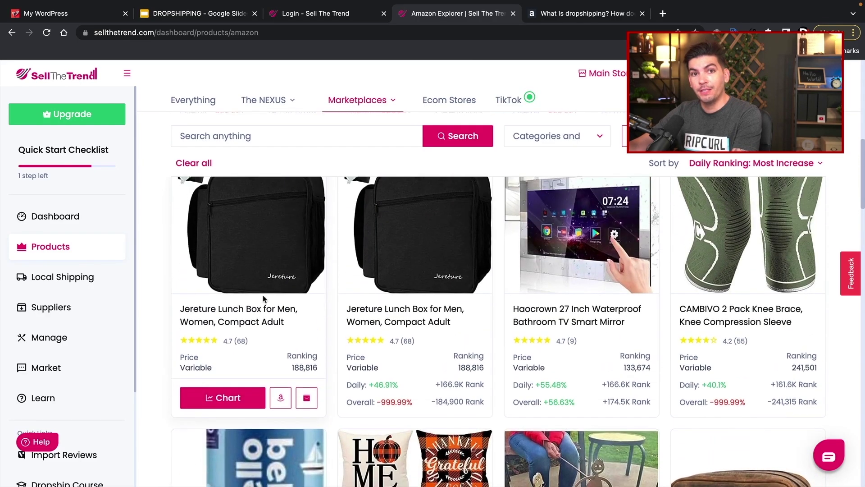
click(550, 15)
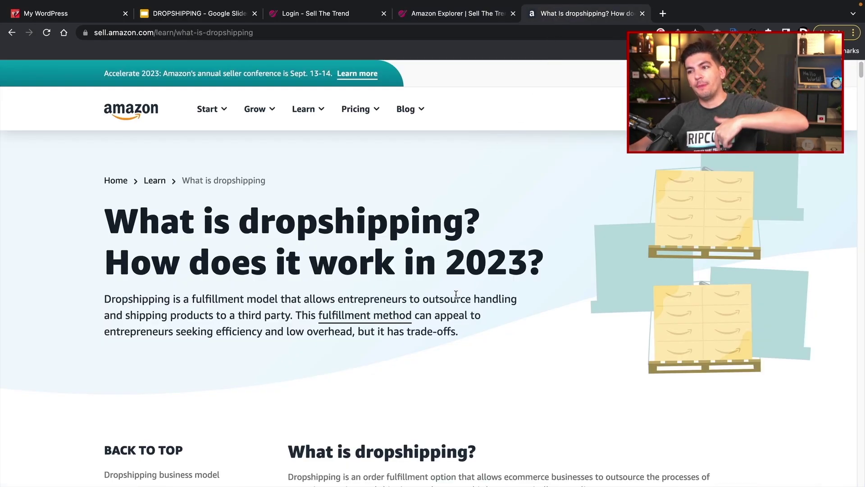
scroll(456, 288, down, 5)
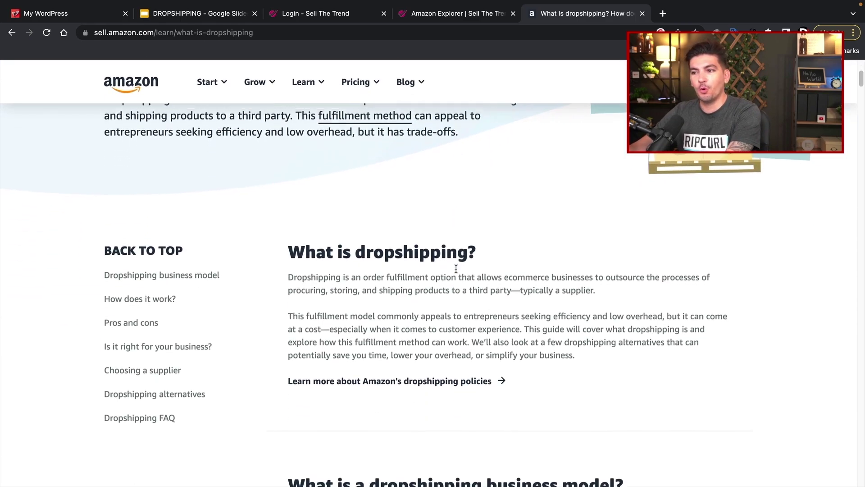
scroll(456, 269, down, 10)
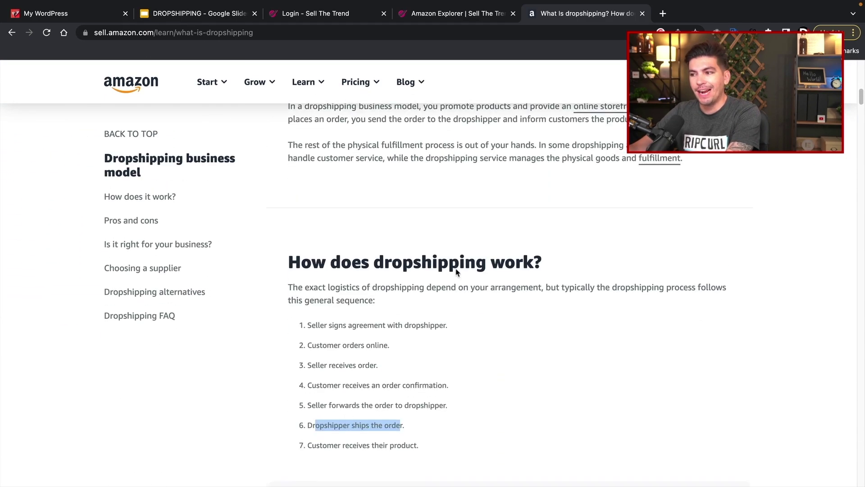
drag(321, 326, 457, 331)
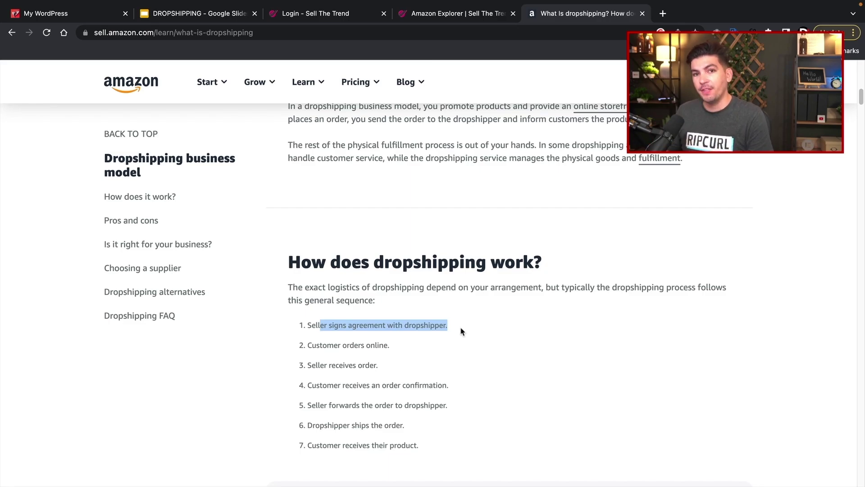
scroll(379, 302, down, 7)
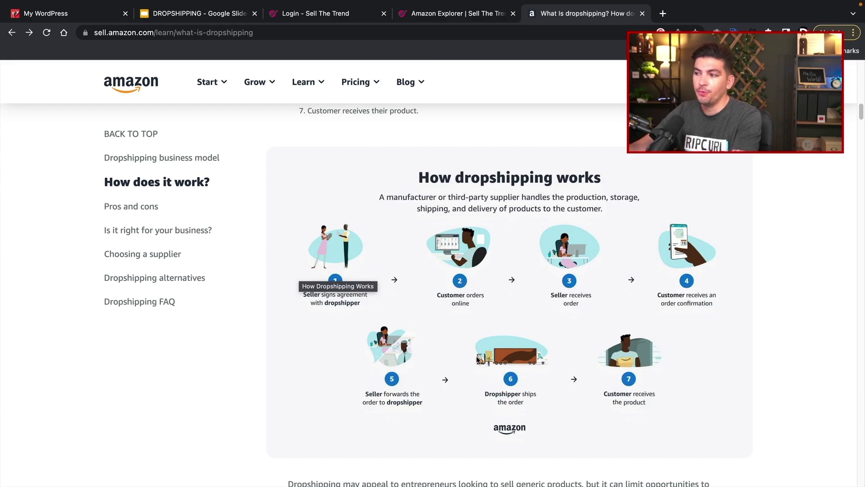
scroll(488, 174, up, 15)
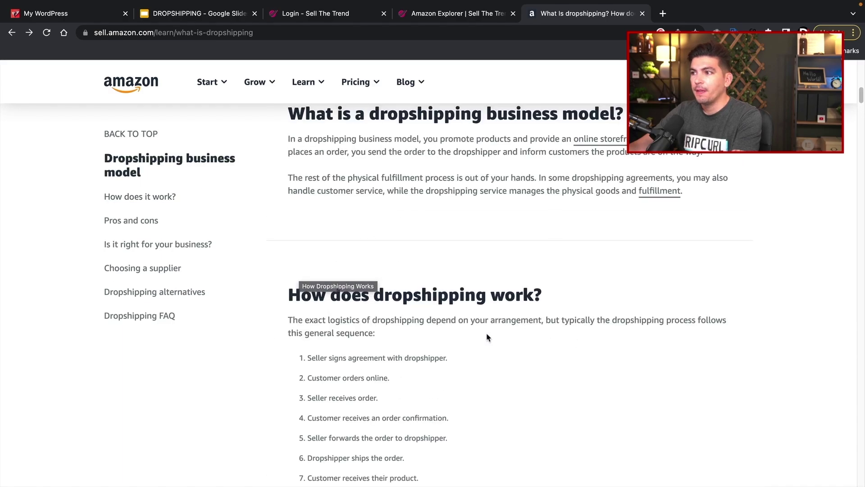
- Read Amazon's dropshipping policy, highlight the identify-yourself-as-seller rule, and return to Sell The Trend
click(425, 333)
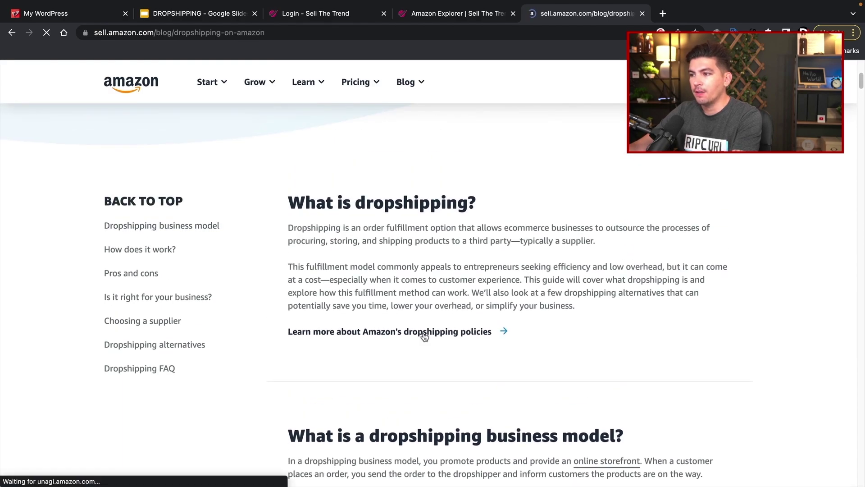
scroll(425, 336, down, 15)
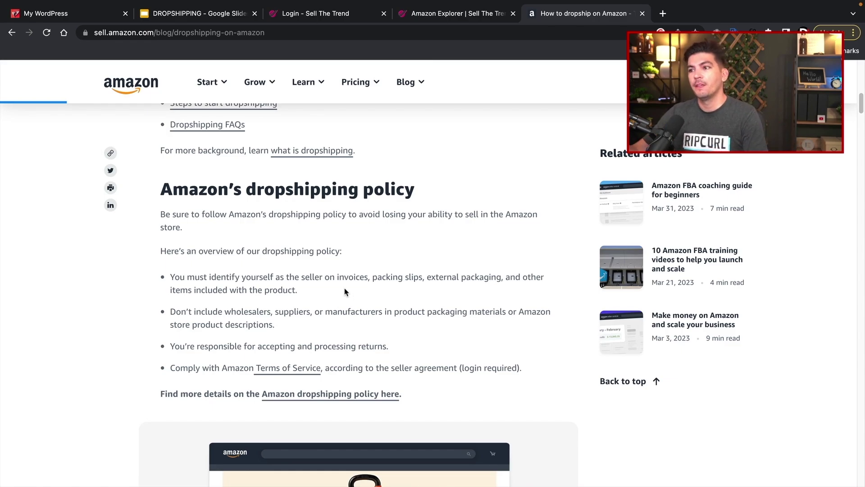
drag(297, 291, 162, 282)
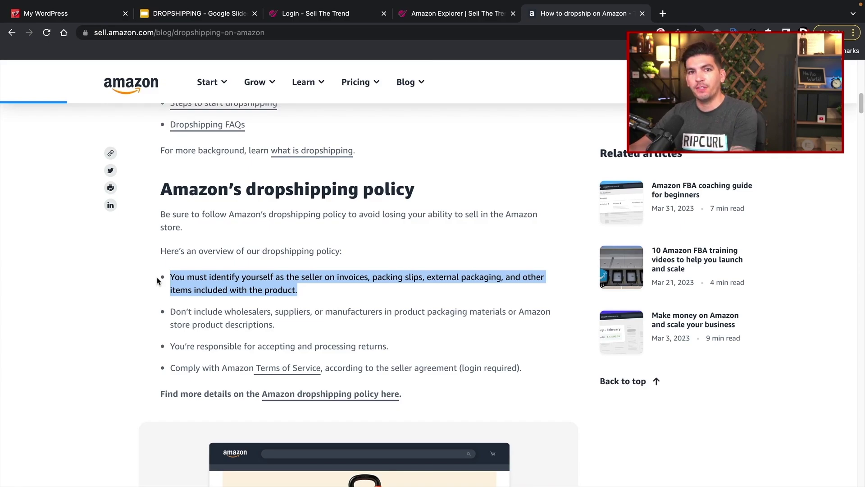
click(426, 14)
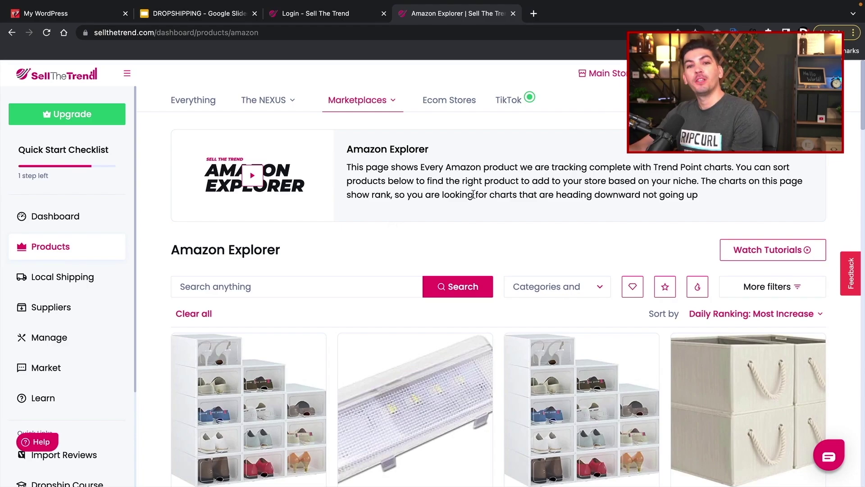
- Revisit The NEXUS Hot products list, then switch to Nexus Trending Products
mouse_move(386, 104)
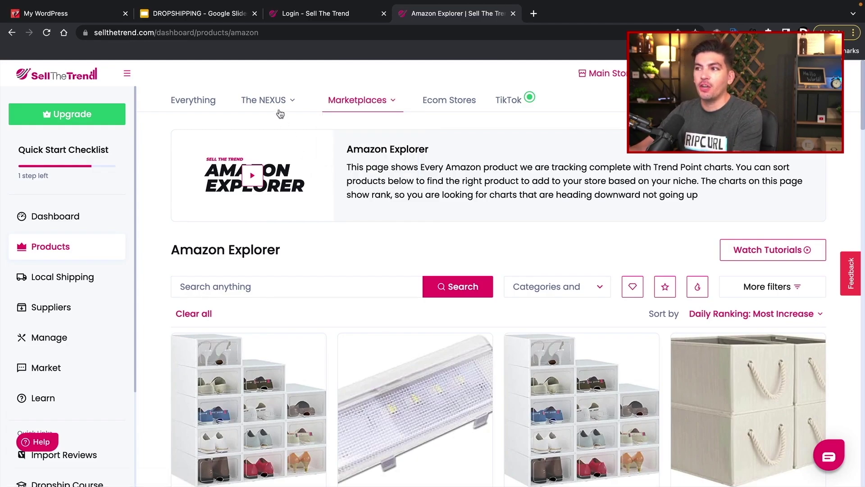
mouse_move(277, 110)
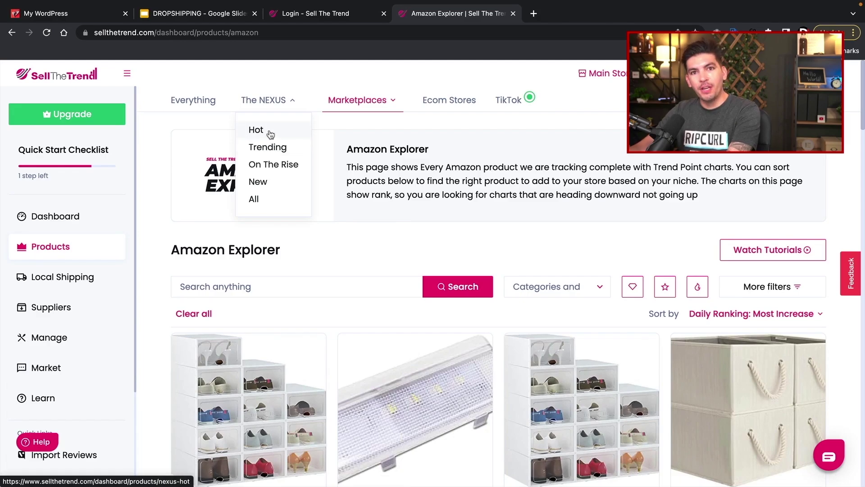
click(275, 130)
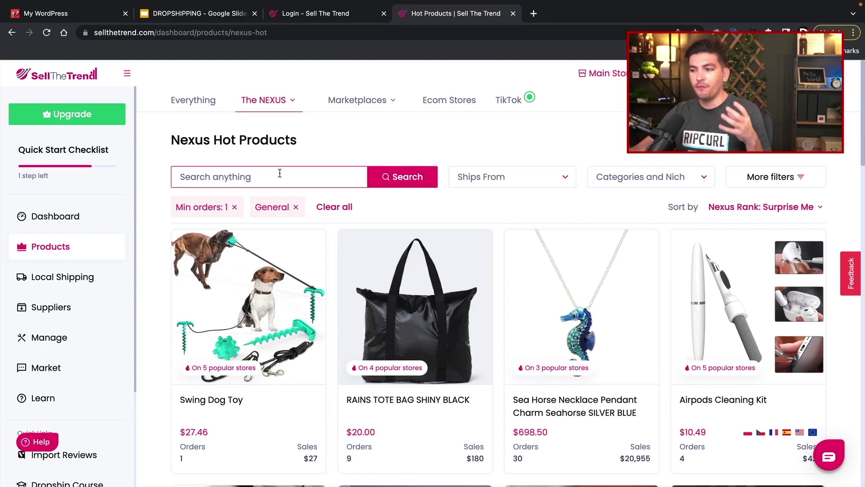
click(269, 102)
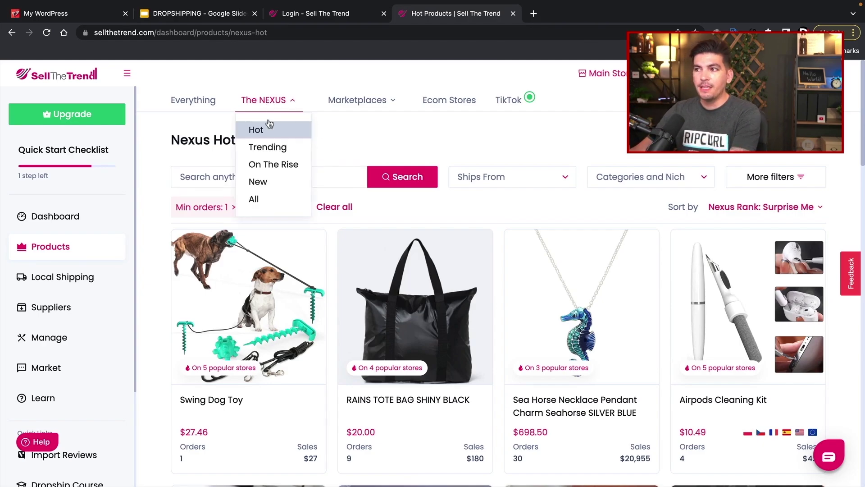
click(269, 154)
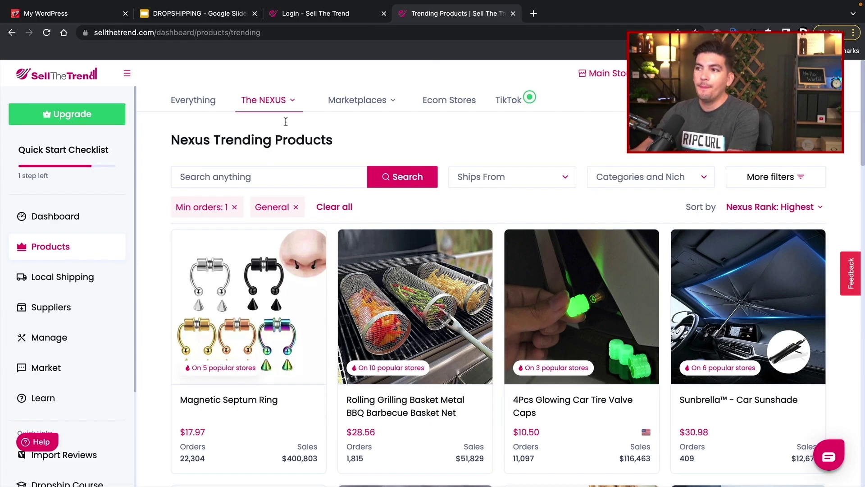
- Search the trending products for 'bag' and scroll through the matching bags
click(208, 172)
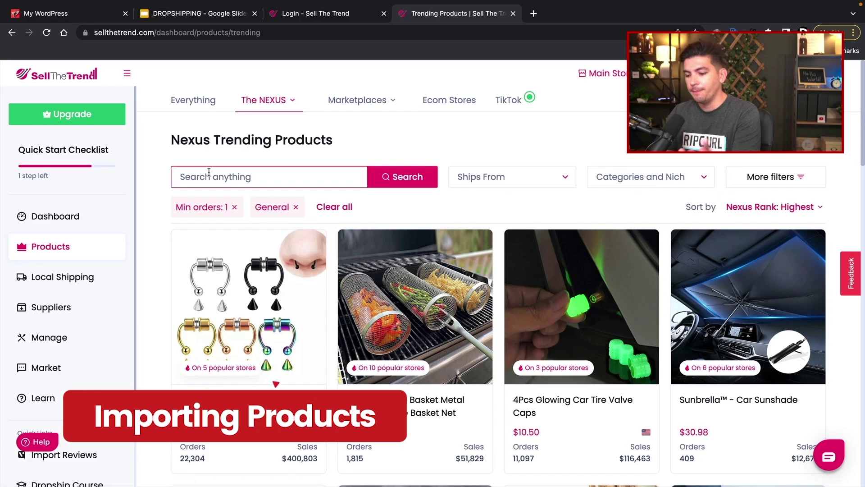
text(bag)
key(Return)
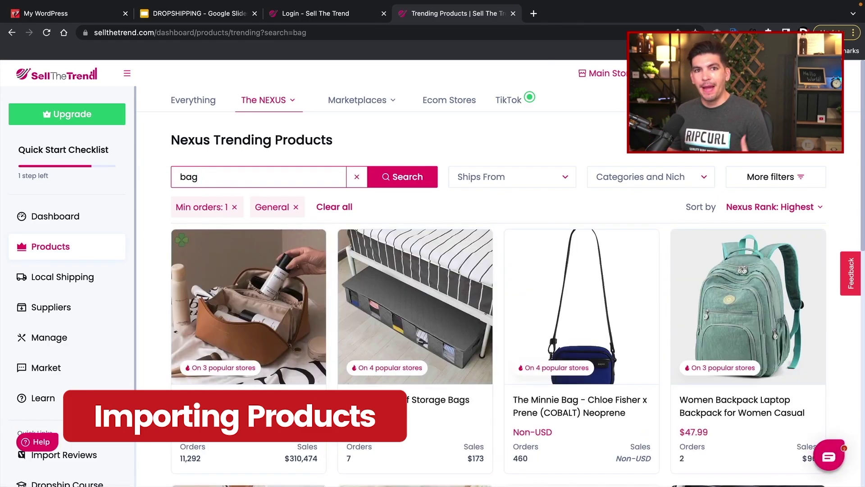
scroll(442, 260, down, 5)
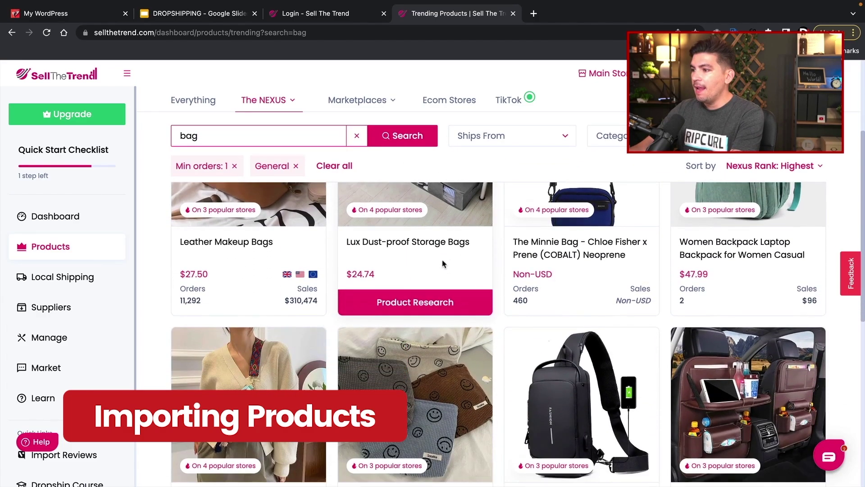
scroll(442, 260, down, 6)
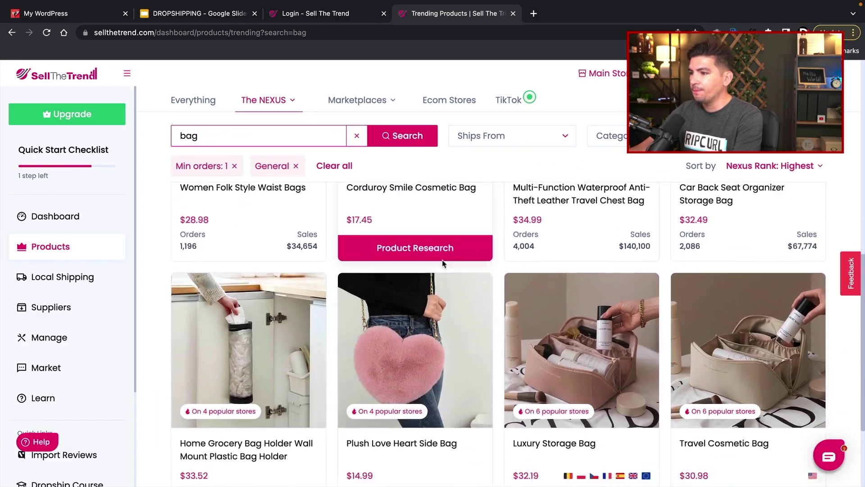
scroll(443, 265, down, 5)
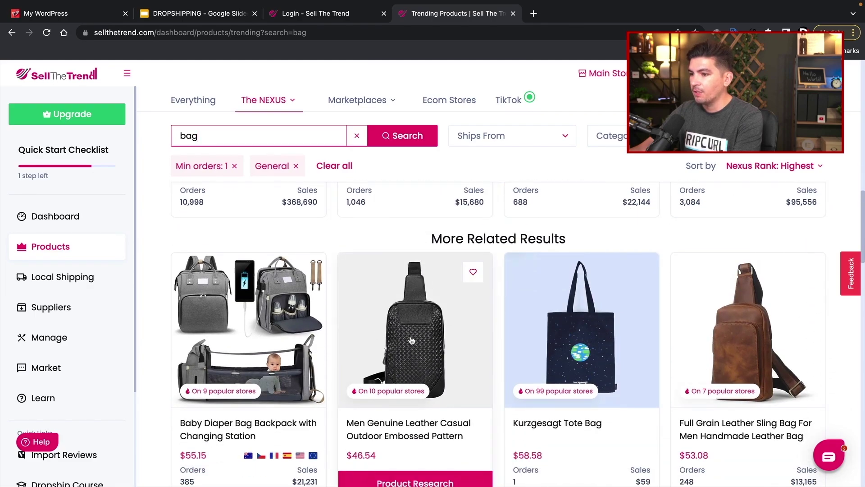
scroll(412, 340, up, 4)
scroll(438, 344, down, 7)
scroll(569, 278, up, 2)
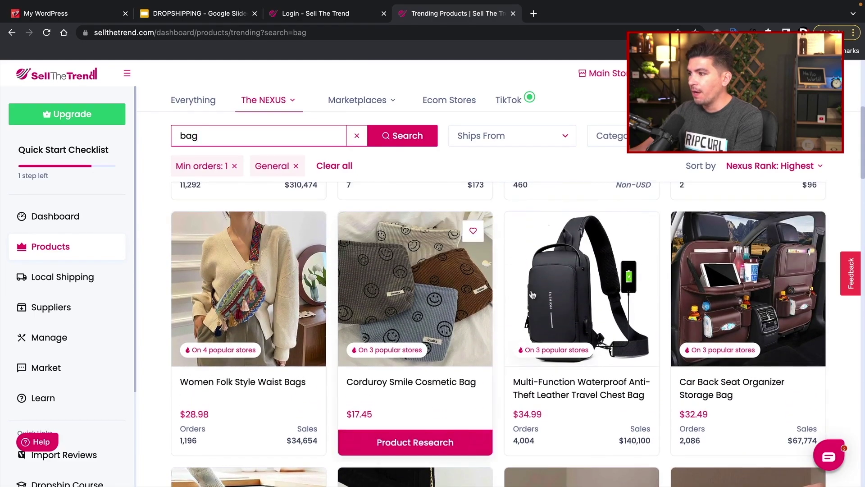
- Open the chest bag's product research, note its $34.99 price, and compare the price, rating, reviews and orders charts
click(564, 288)
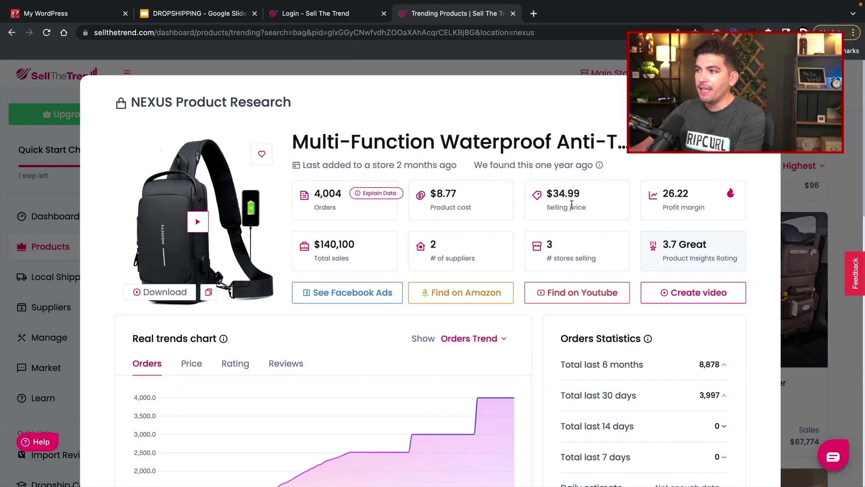
drag(593, 210, 546, 197)
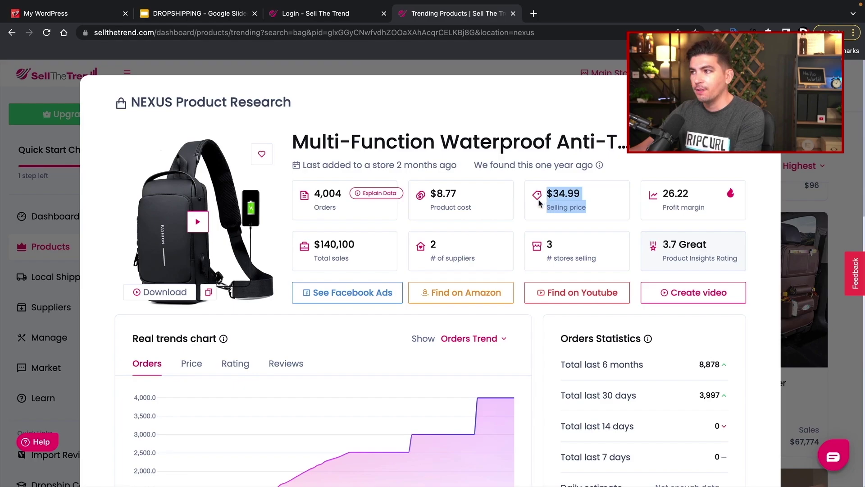
scroll(468, 235, down, 4)
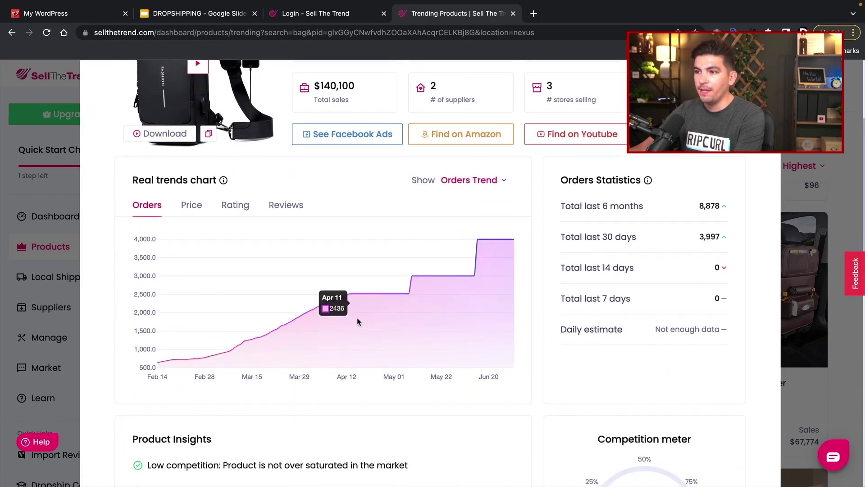
click(191, 205)
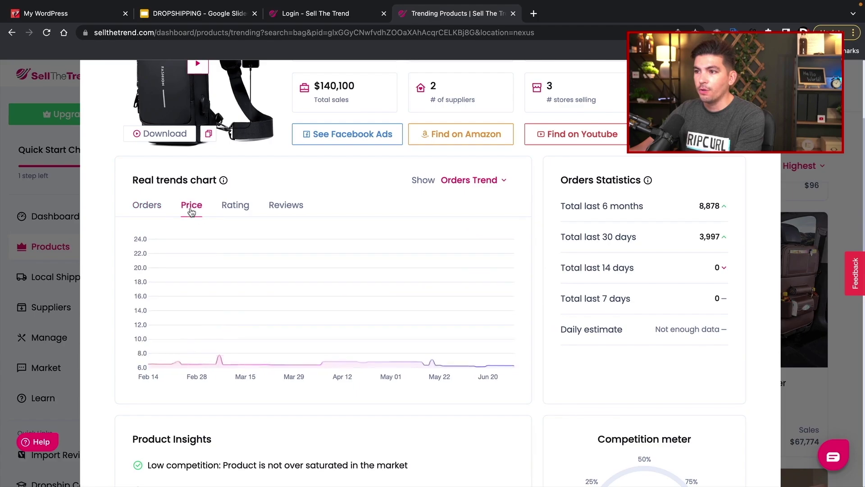
click(241, 206)
click(276, 206)
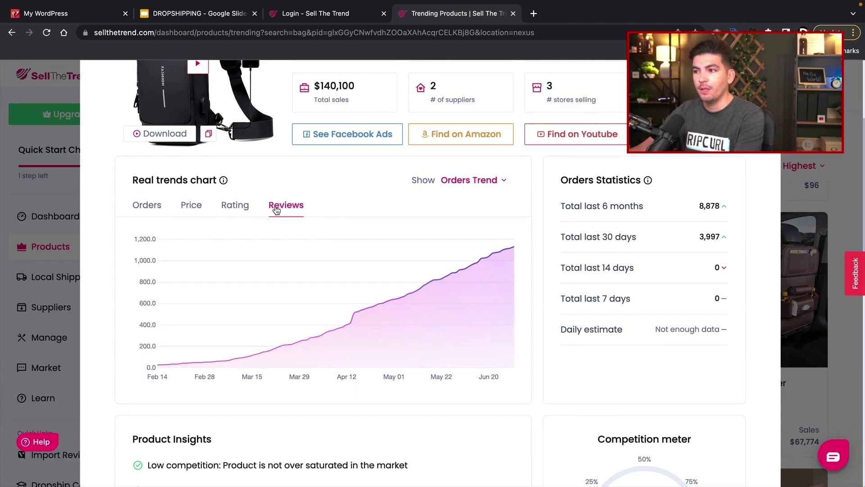
click(145, 204)
- Scroll to the Selling on list and open the sonoha.nl store's product page
scroll(299, 289, down, 5)
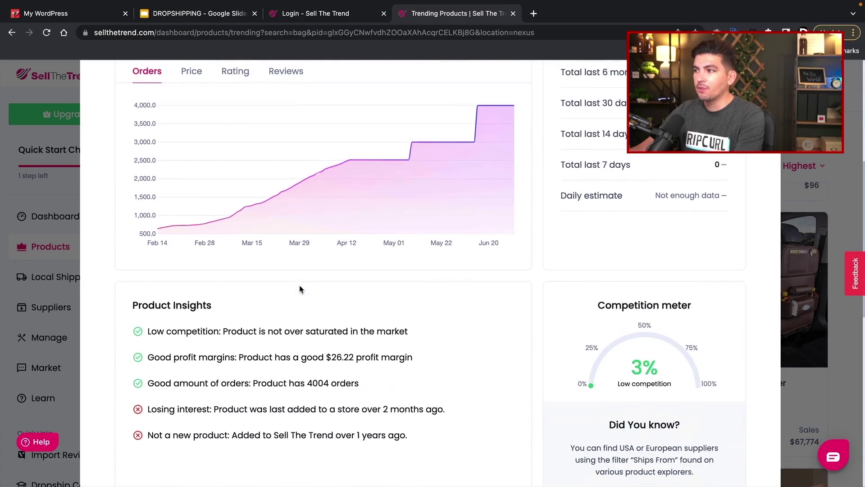
scroll(300, 289, down, 2)
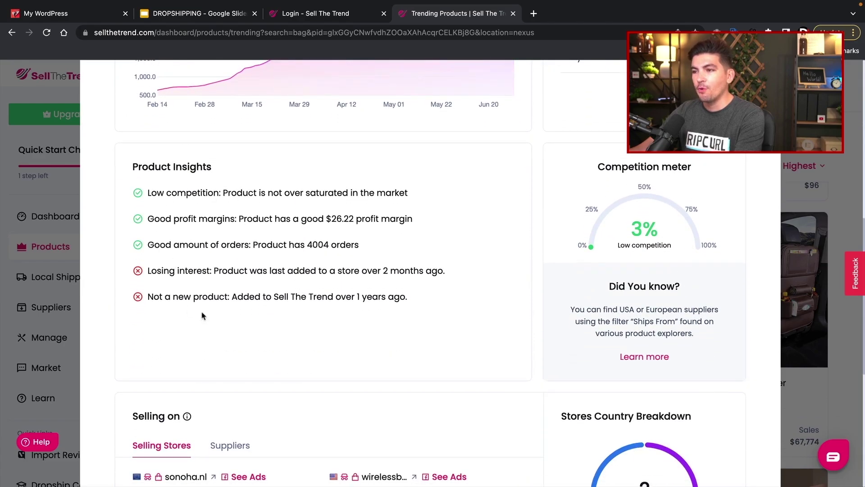
scroll(249, 245, down, 1)
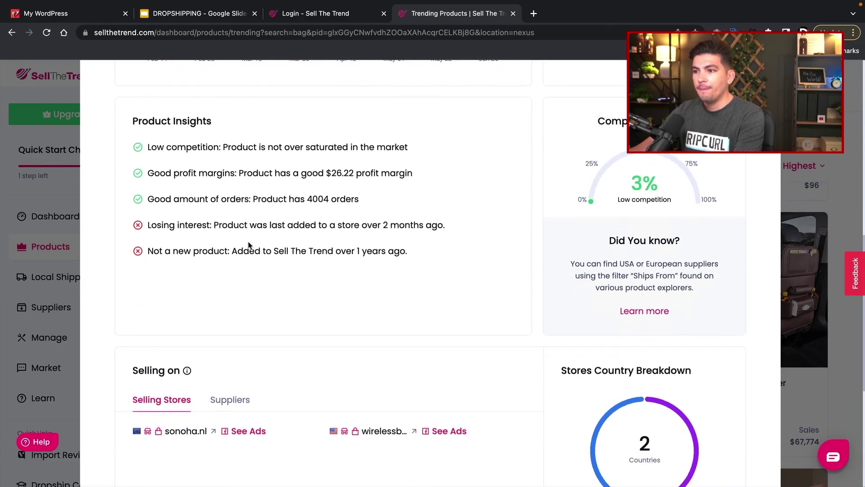
scroll(240, 245, down, 3)
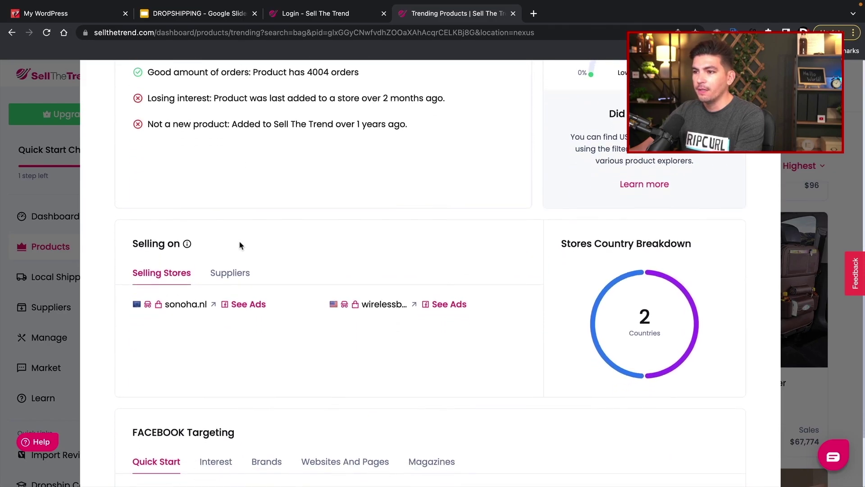
scroll(240, 244, down, 1)
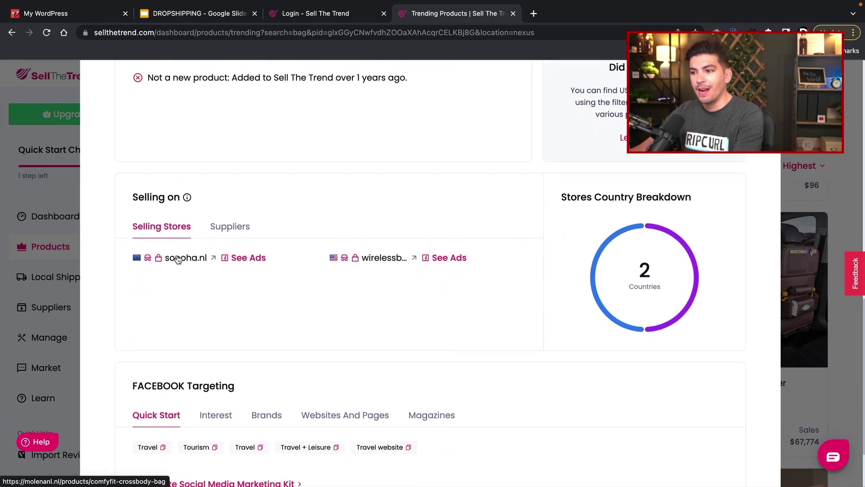
click(178, 259)
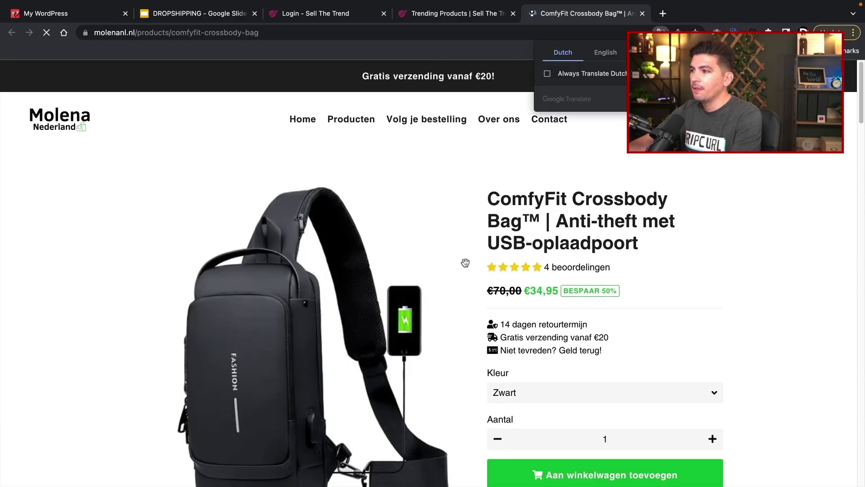
- Translate the ComfyFit page into English, view Wireless Bliss's $34.99 chest bag page, then return to Sell The Trend
click(604, 53)
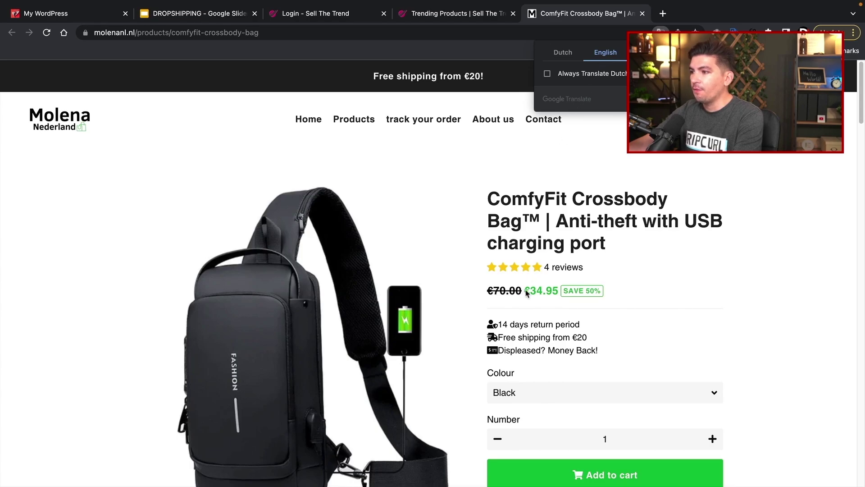
click(450, 20)
click(365, 261)
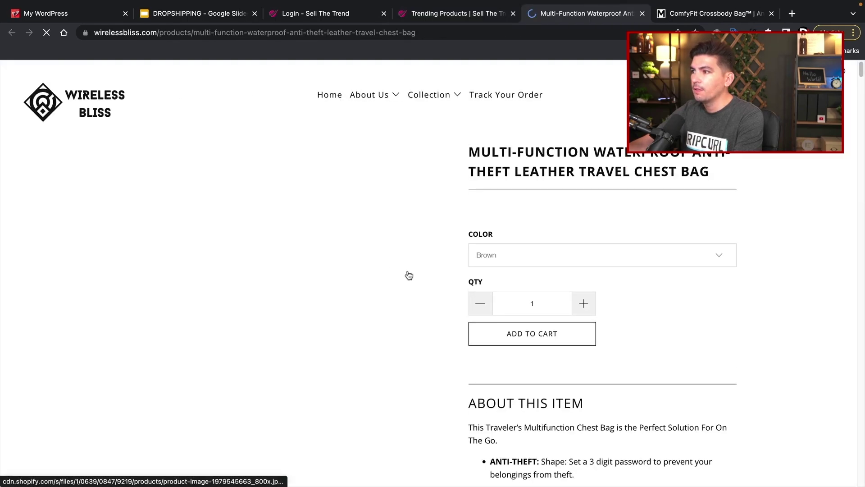
scroll(286, 319, down, 1)
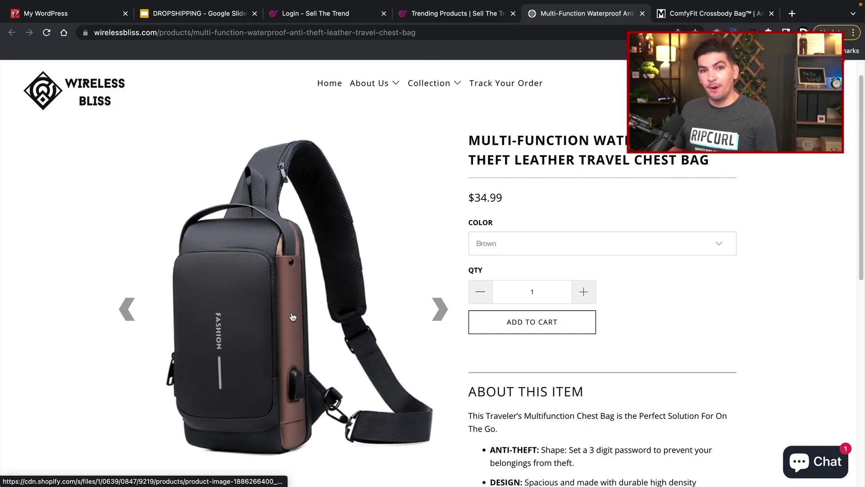
click(464, 13)
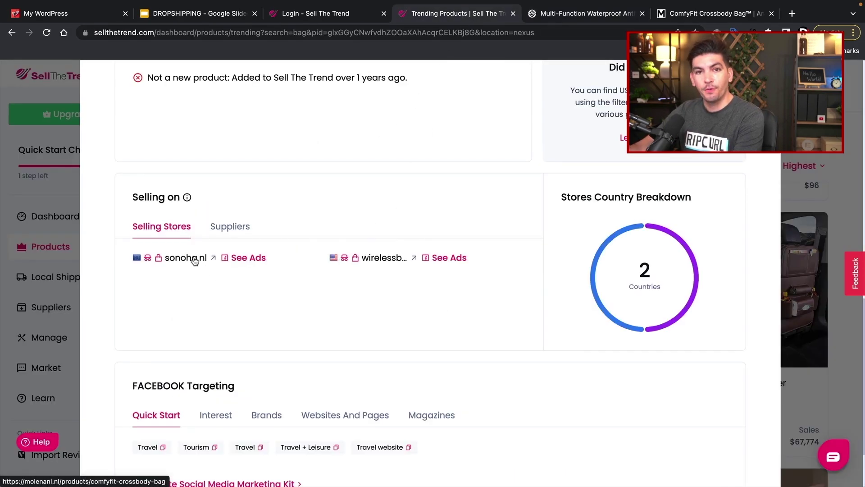
- List the bag's suppliers and review rilibegan's $13.49 Waterproof Casual Chest Bag listing on AliExpress
click(227, 235)
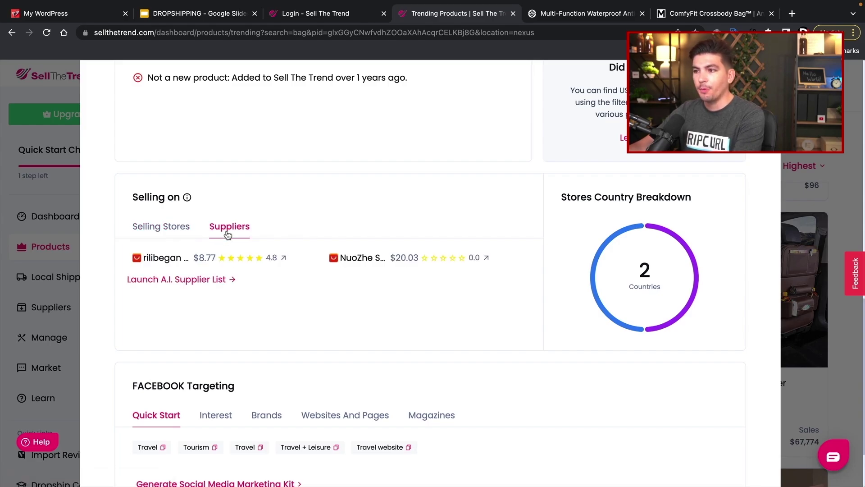
click(154, 261)
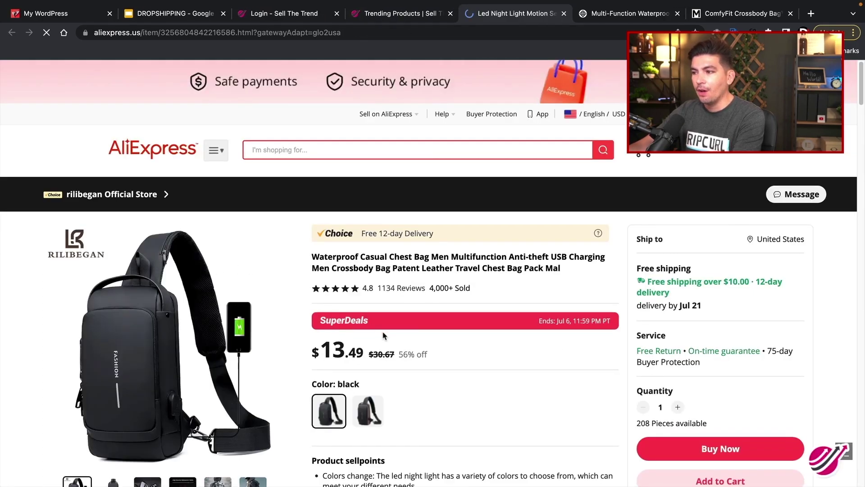
scroll(397, 340, down, 1)
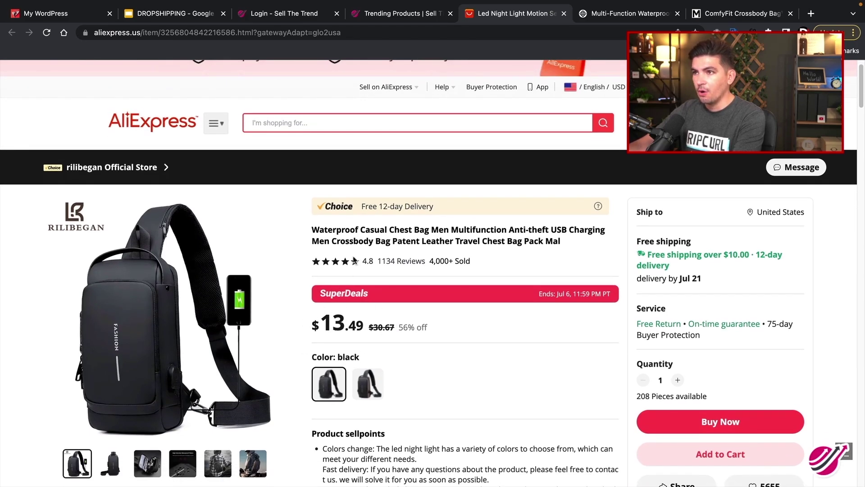
scroll(417, 318, down, 5)
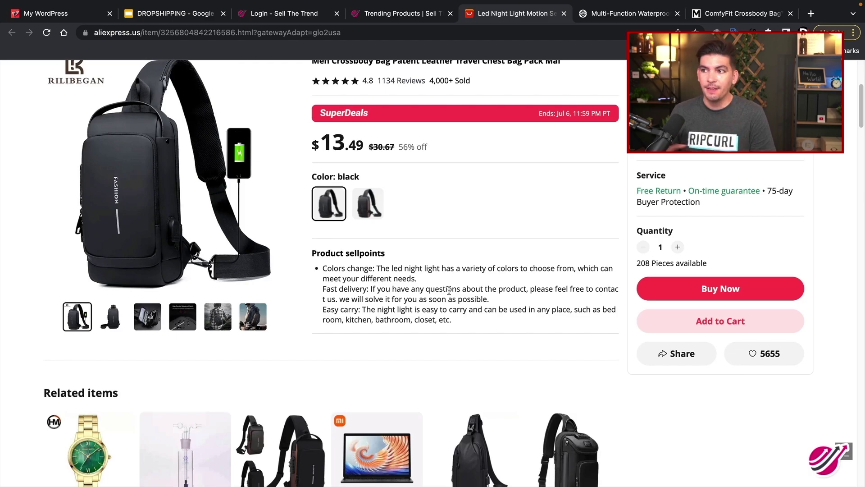
scroll(449, 291, up, 5)
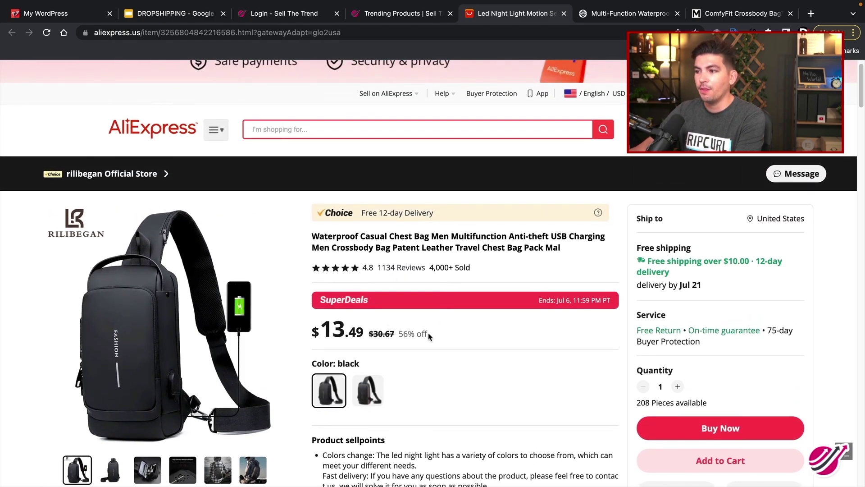
- Back in Sell The Trend, load the bag's product details from wirelessbliss.com
click(391, 14)
scroll(450, 299, up, 10)
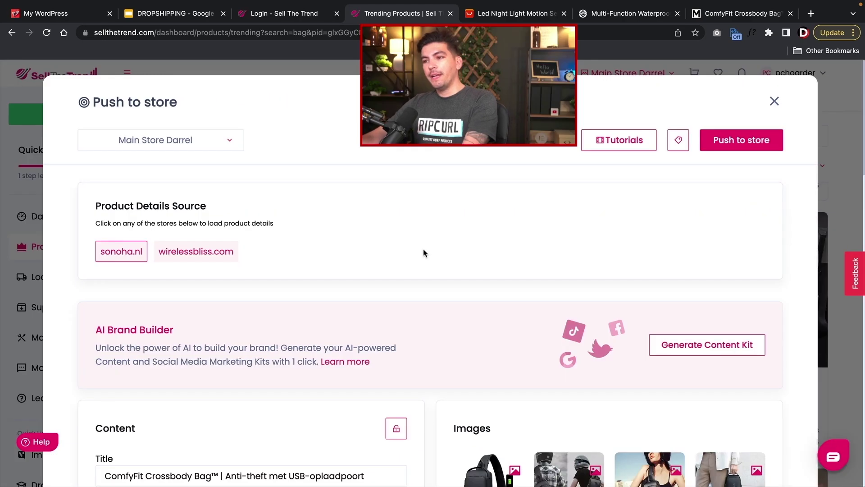
scroll(365, 232, down, 5)
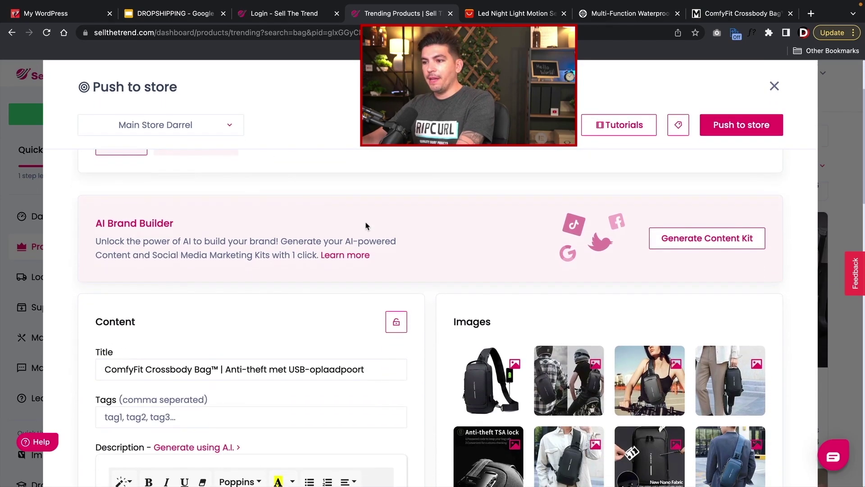
scroll(365, 239, up, 5)
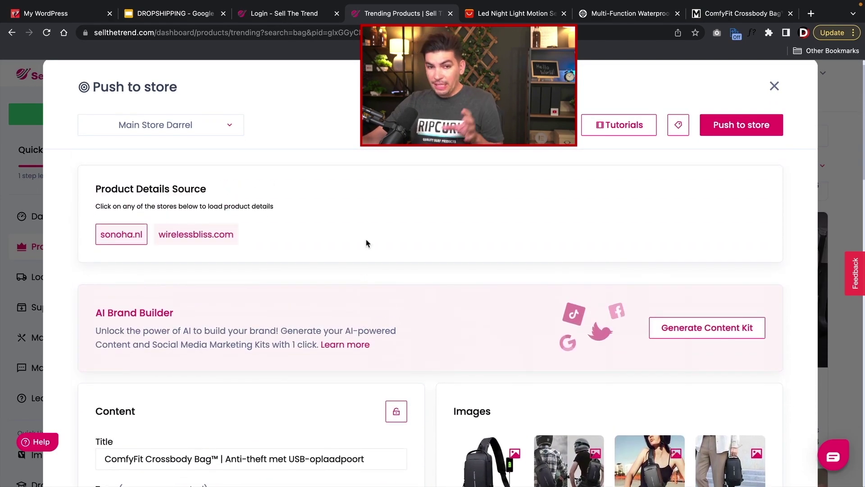
scroll(289, 239, down, 1)
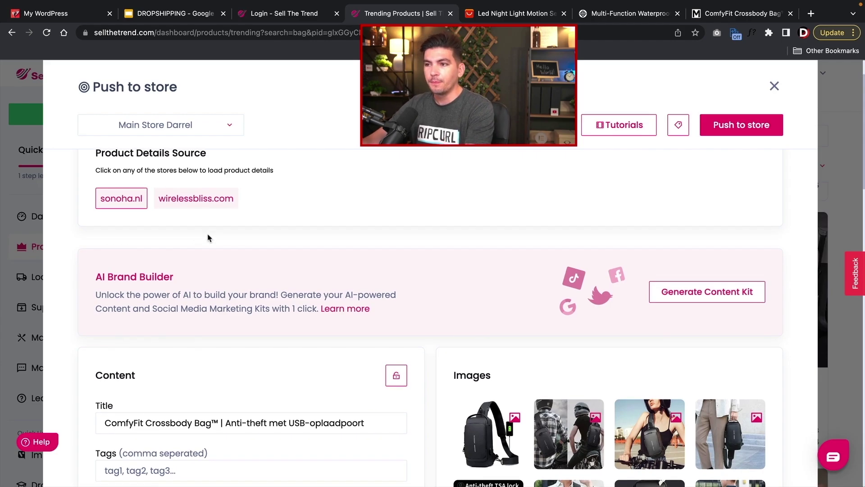
scroll(198, 226, down, 1)
scroll(155, 192, up, 1)
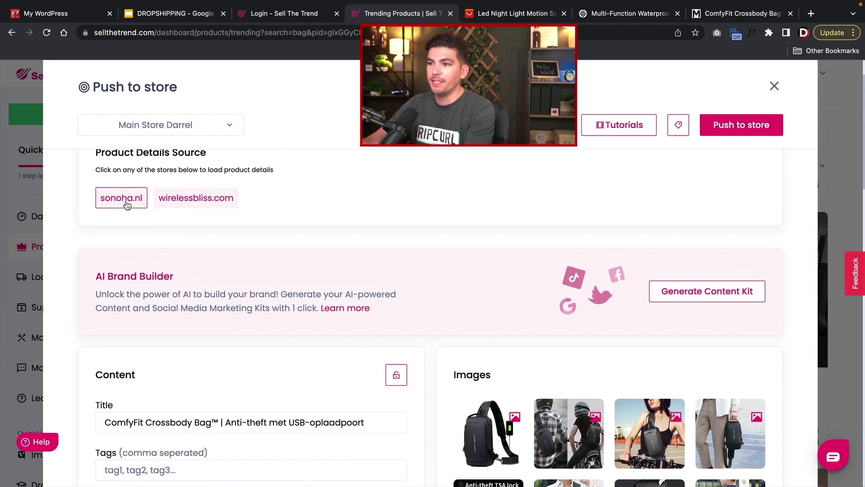
click(191, 198)
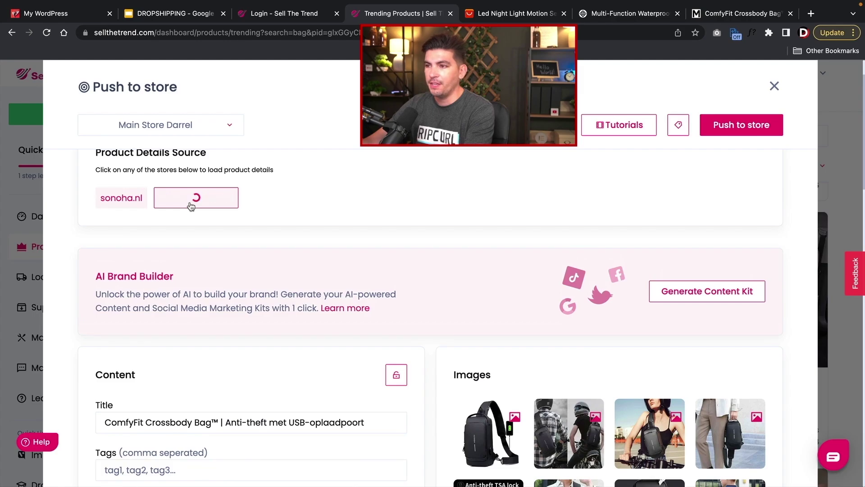
- Review the $69.99 compare-at price and profit margin, then turn on Use Pricing Rules
scroll(338, 235, down, 5)
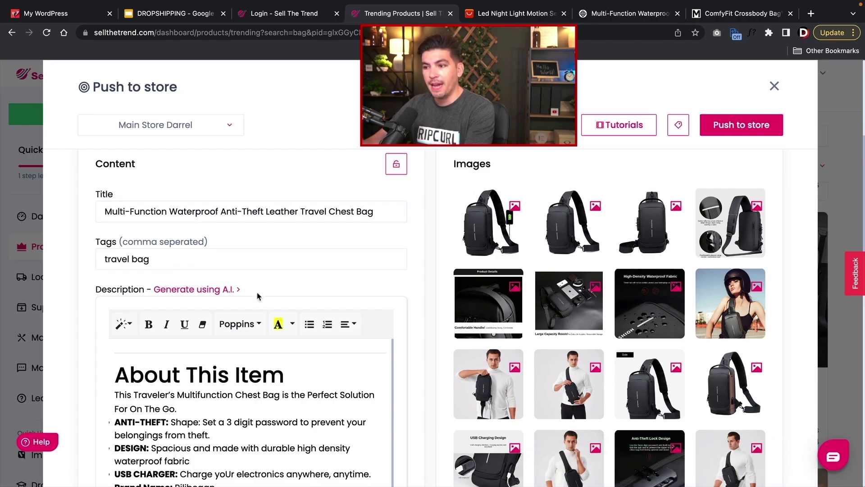
scroll(198, 271, down, 5)
scroll(454, 336, up, 5)
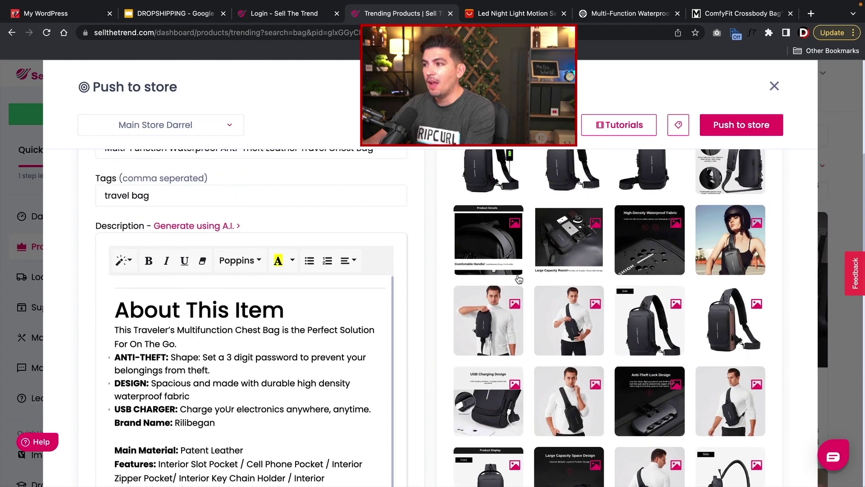
scroll(397, 281, down, 15)
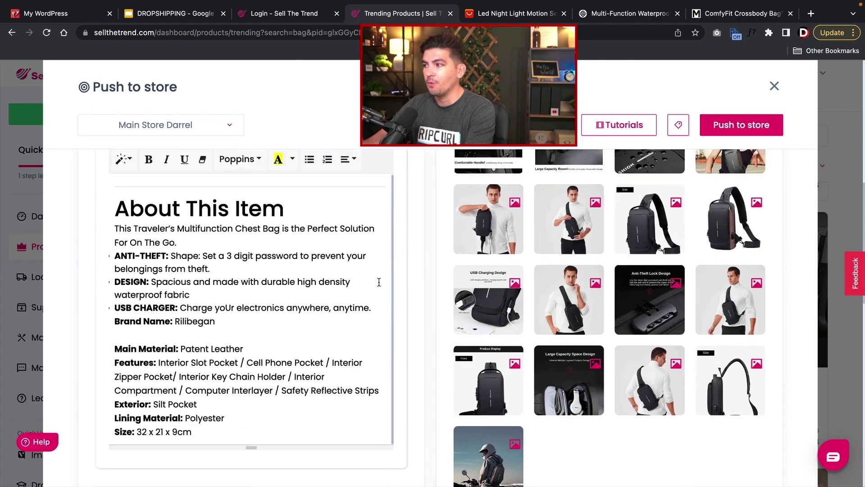
scroll(397, 282, up, 2)
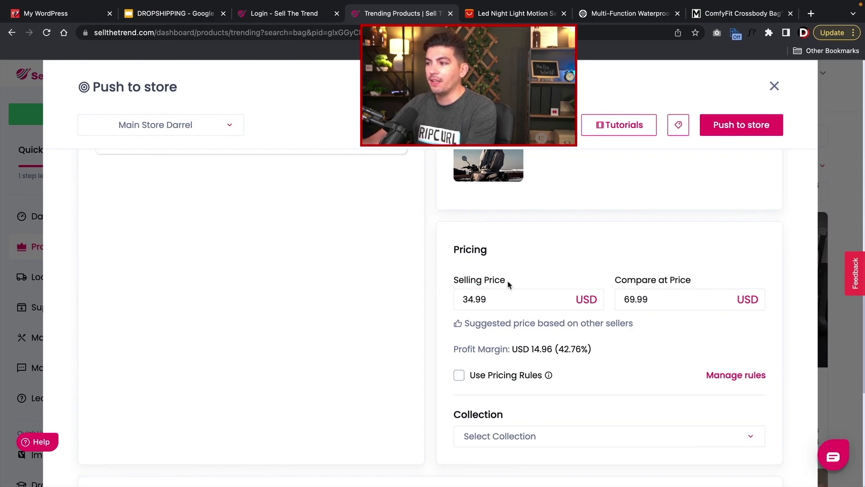
drag(669, 297, 616, 293)
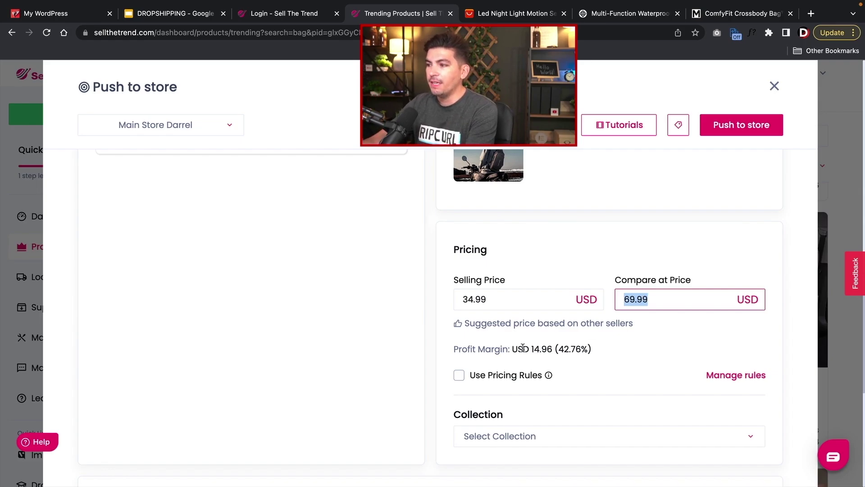
drag(520, 348, 608, 355)
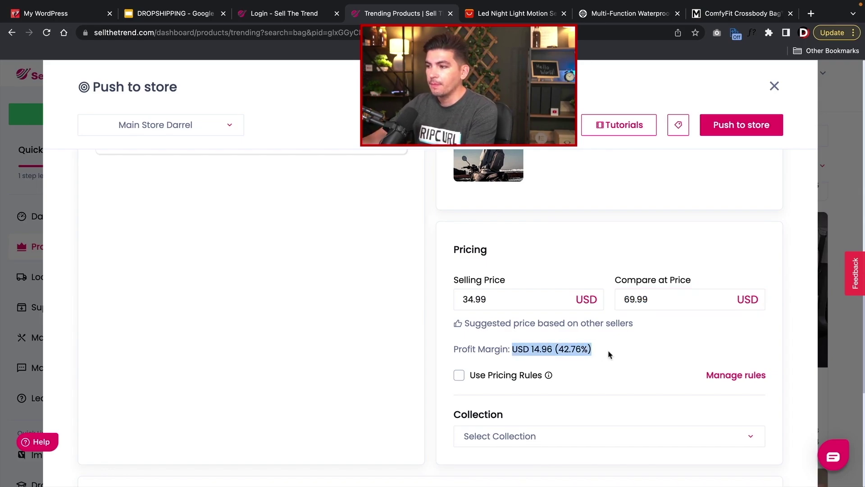
scroll(609, 354, down, 1)
click(459, 358)
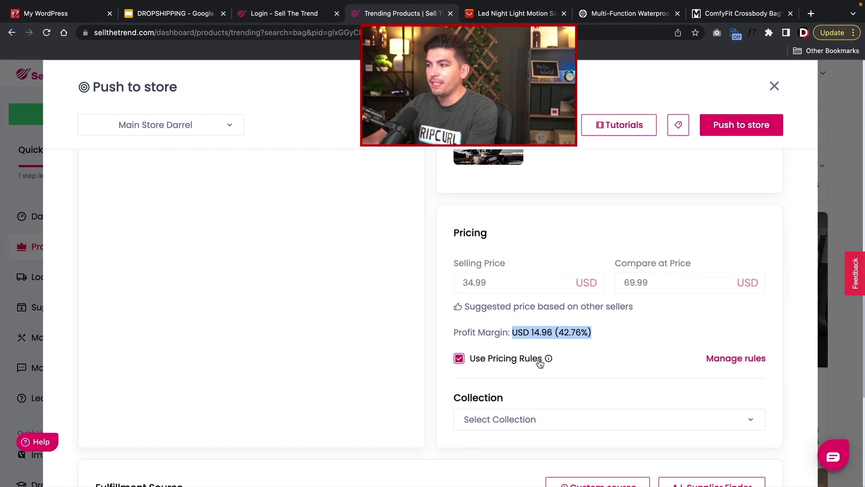
- Check the pricing rules, keeping the product price markup as Multiplier (×3 price, ×6 compare-at)
click(728, 361)
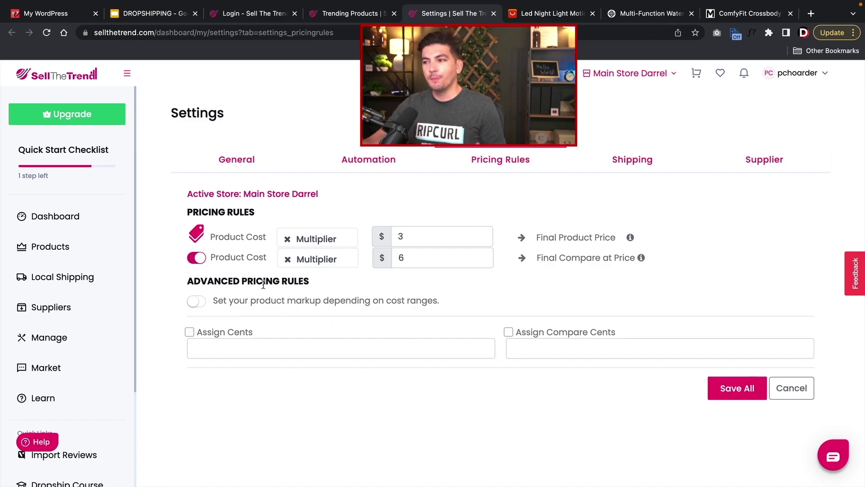
click(294, 239)
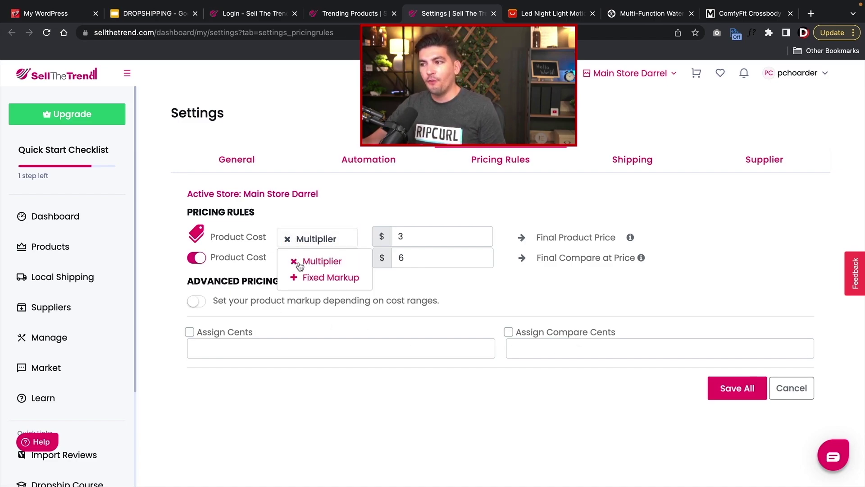
click(310, 243)
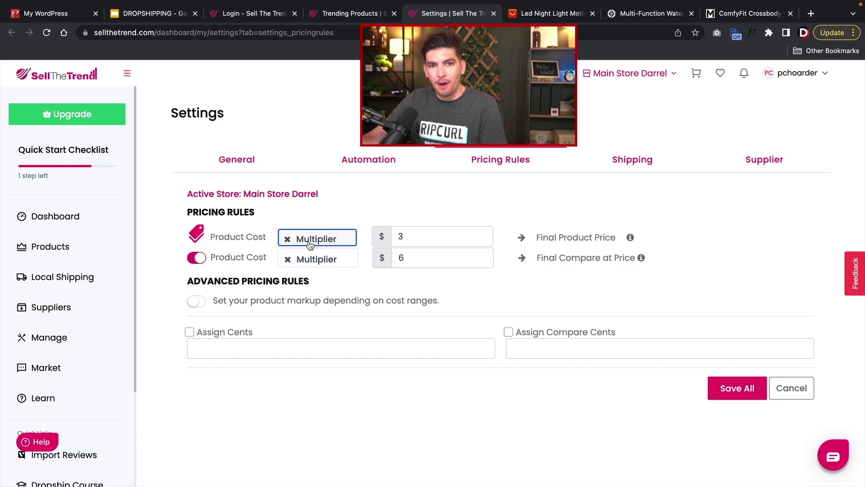
click(342, 13)
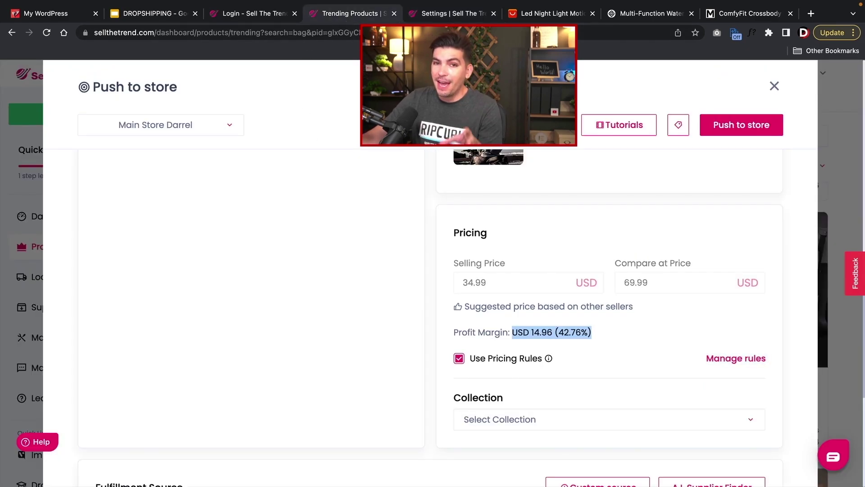
- Turn off pricing rules for the bag and select its selling price value
click(459, 358)
click(477, 284)
double_click(476, 284)
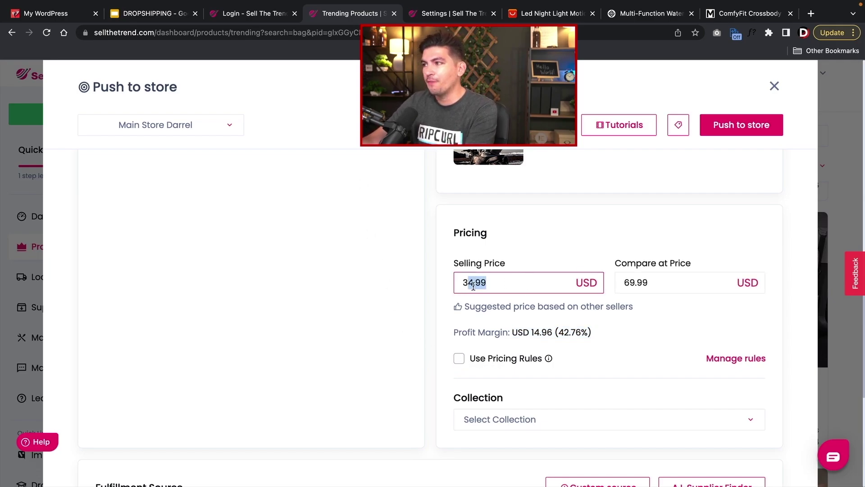
scroll(495, 284, down, 3)
- Put the bag in the Accessories collection
click(522, 287)
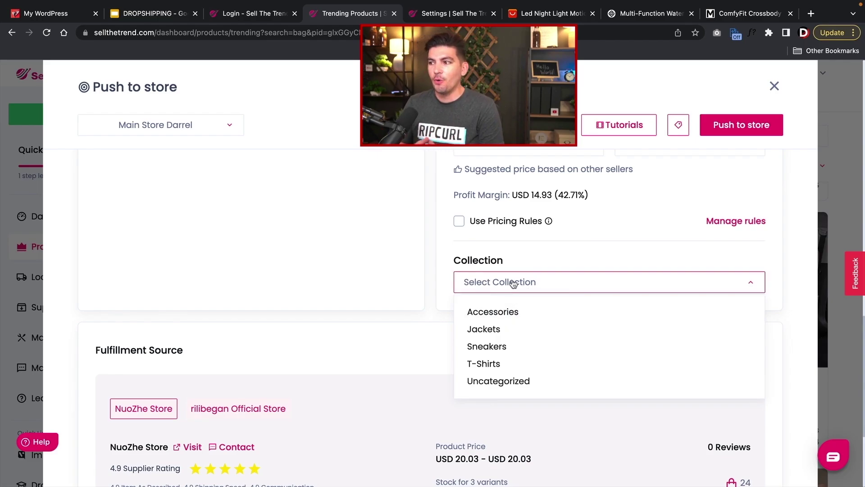
click(506, 313)
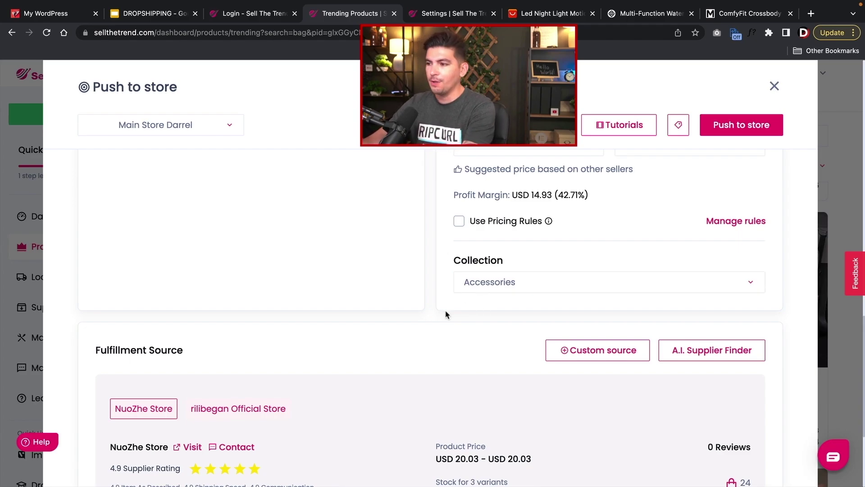
scroll(446, 314, down, 2)
scroll(457, 285, down, 2)
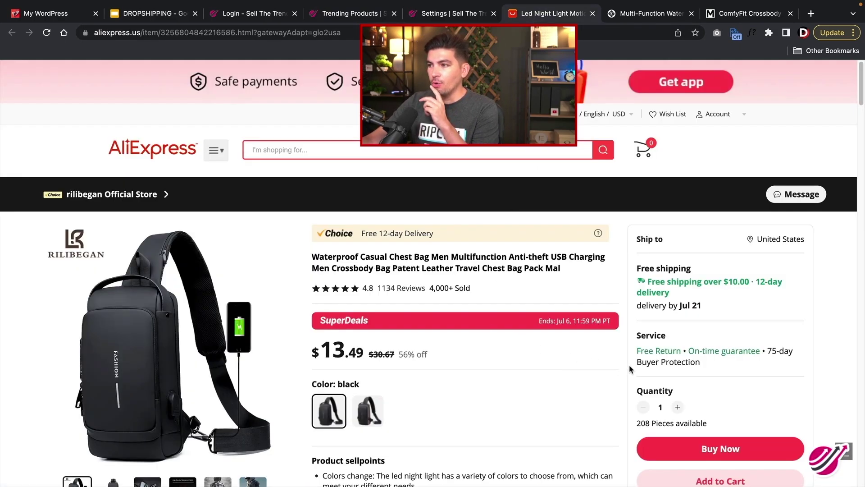
- View the rilibegan Official Store info card: based in China, open since Dec 4, 2022
mouse_move(88, 200)
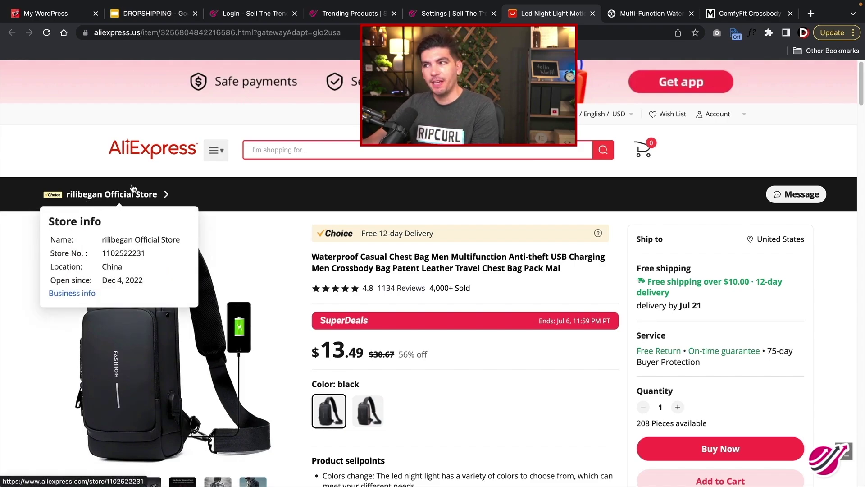
- Choose rilibegan Official Store as supplier and set both black and brown variant prices to 50
click(367, 17)
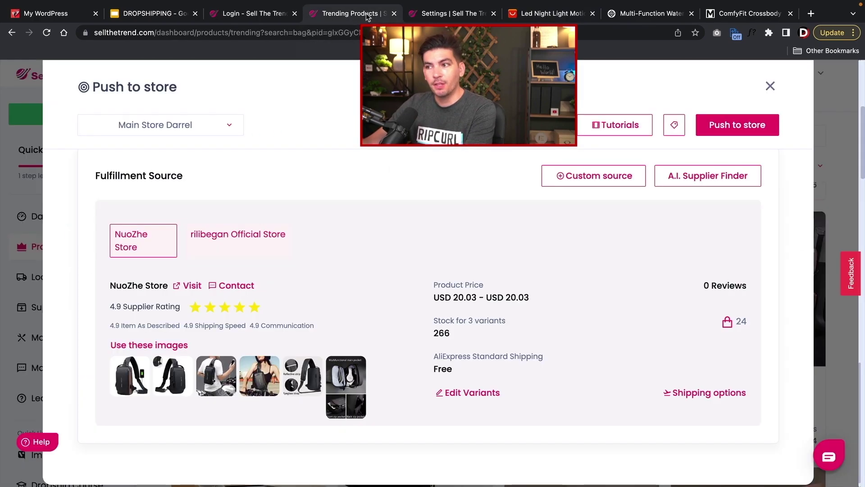
click(218, 242)
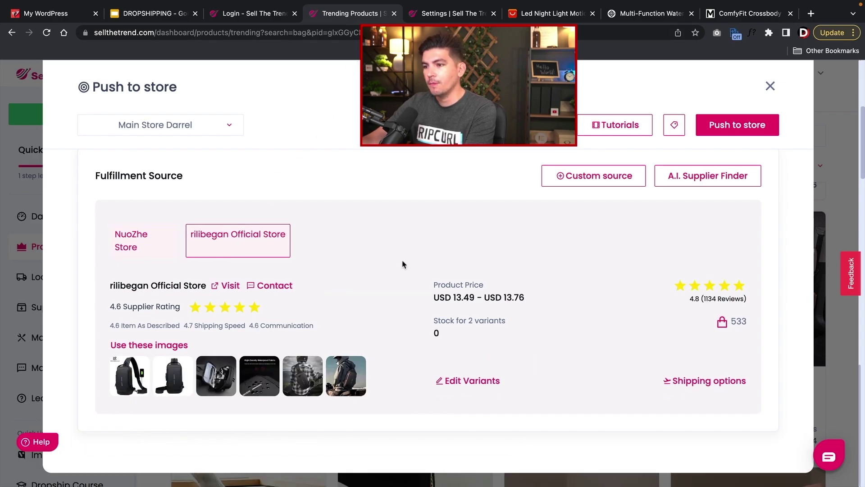
click(472, 382)
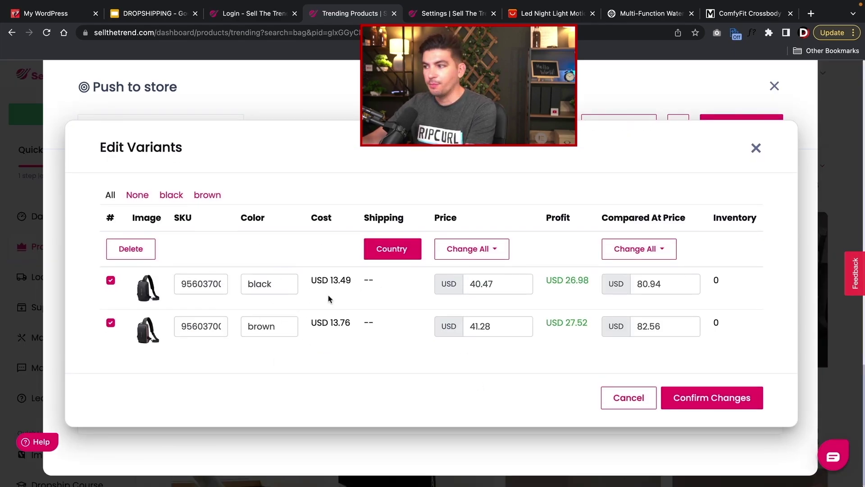
drag(493, 283, 447, 285)
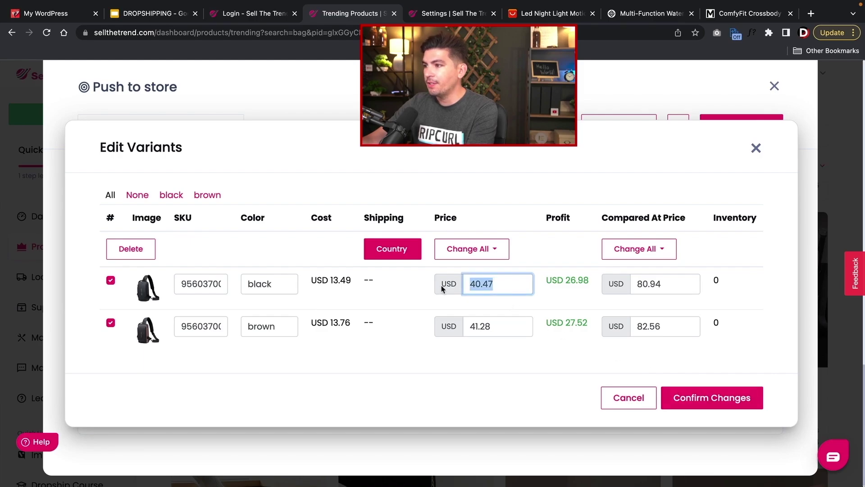
text(50)
key(Tab)
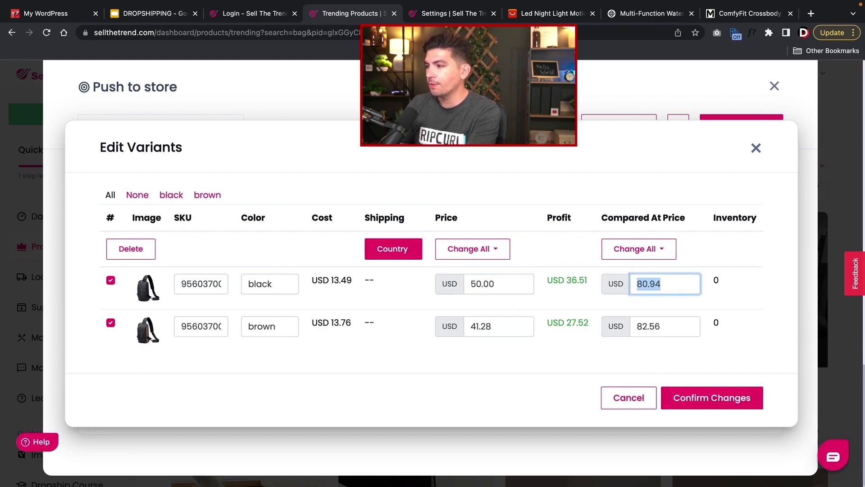
click(485, 323)
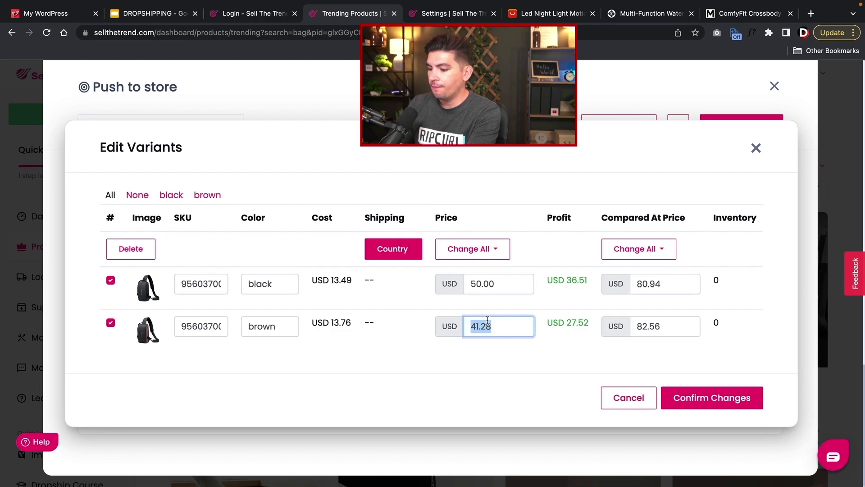
text(60)
key(BackSpace)
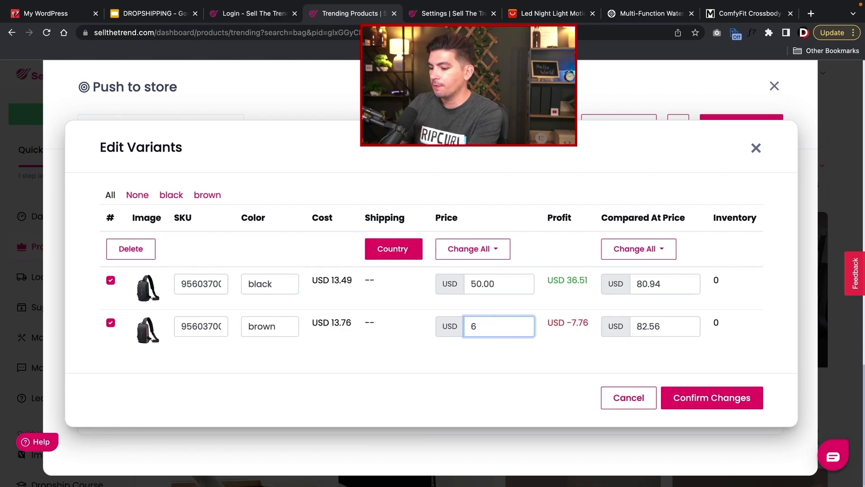
text(50)
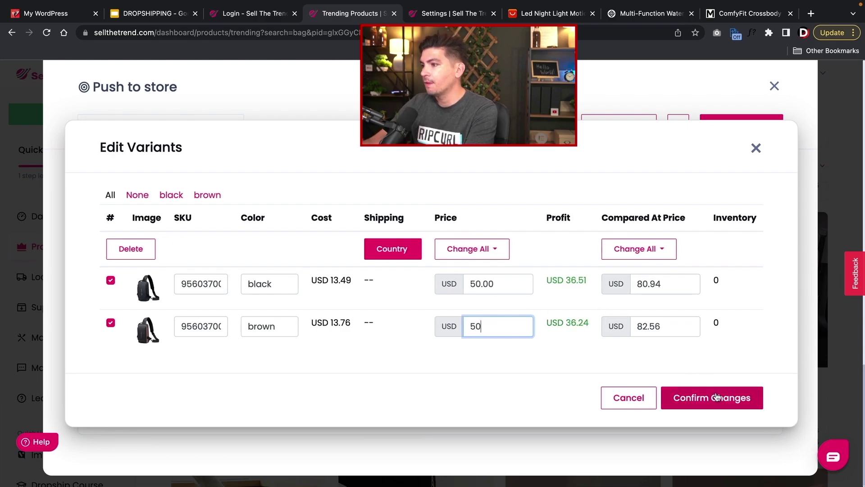
click(715, 397)
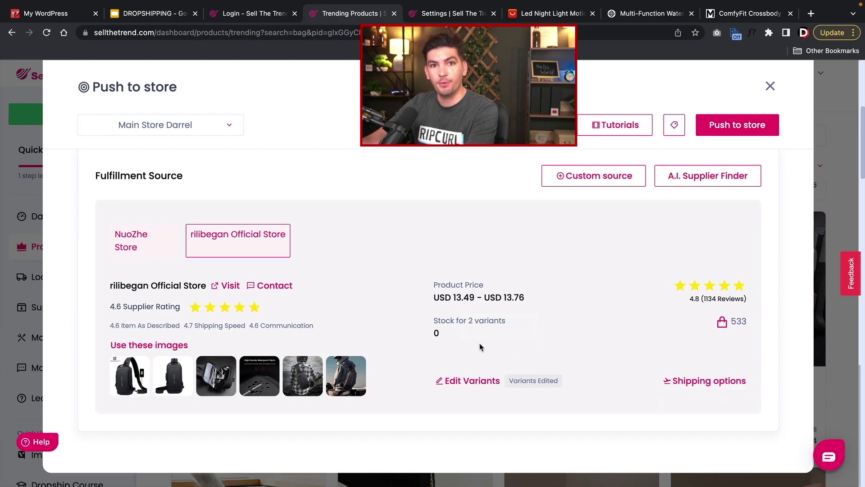
- Select the first four bag photos and push the chest bag to the connected store
click(725, 134)
scroll(562, 297, down, 10)
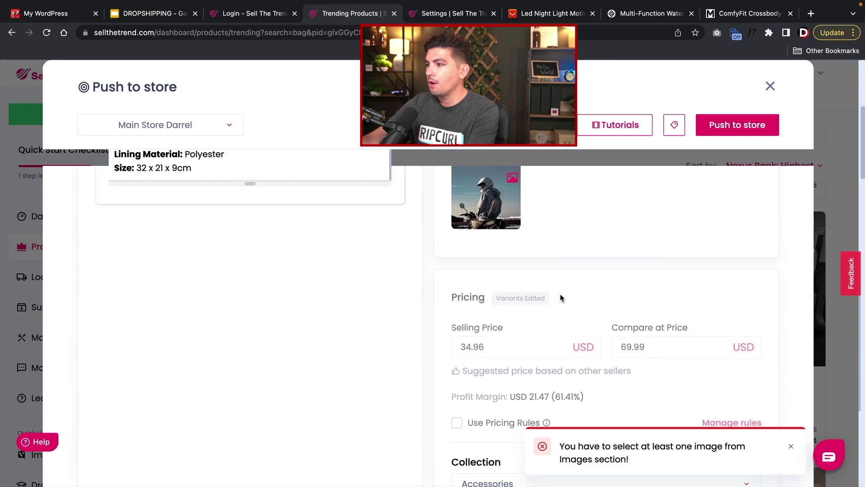
scroll(561, 298, up, 10)
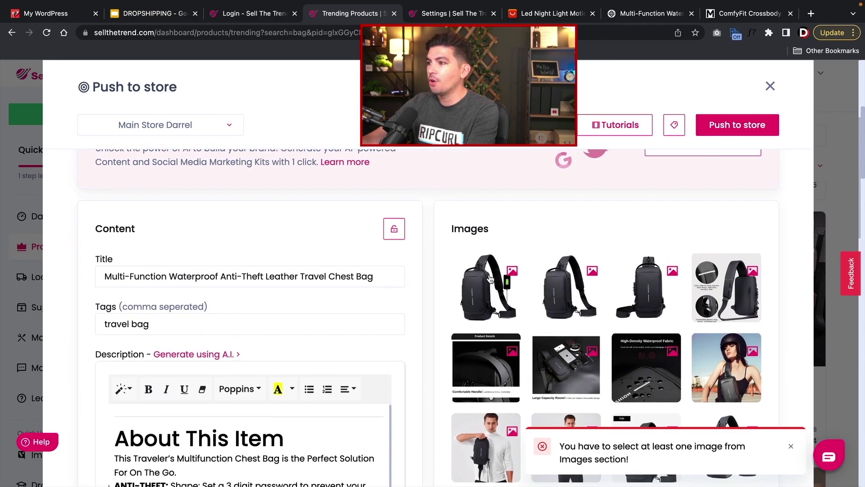
click(485, 284)
click(558, 288)
click(671, 287)
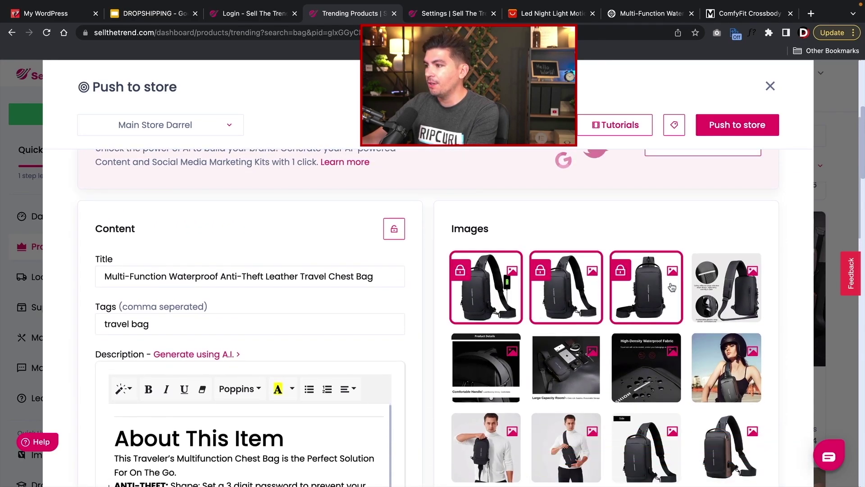
click(721, 286)
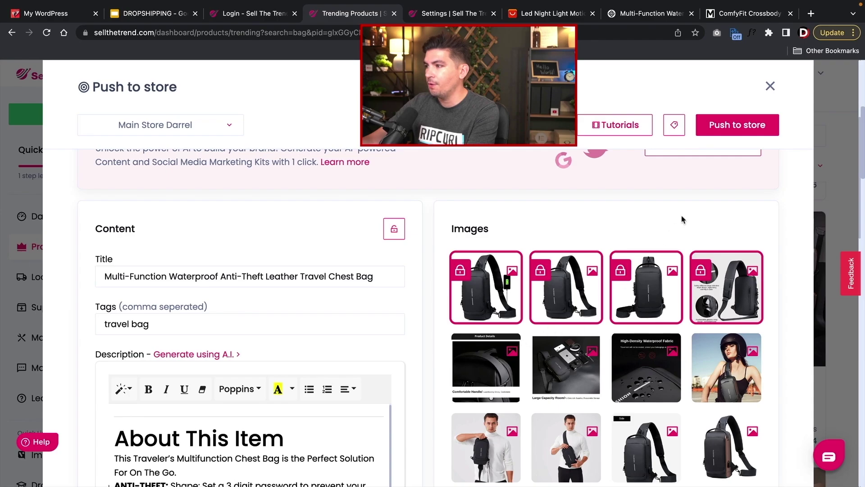
scroll(420, 350, up, 2)
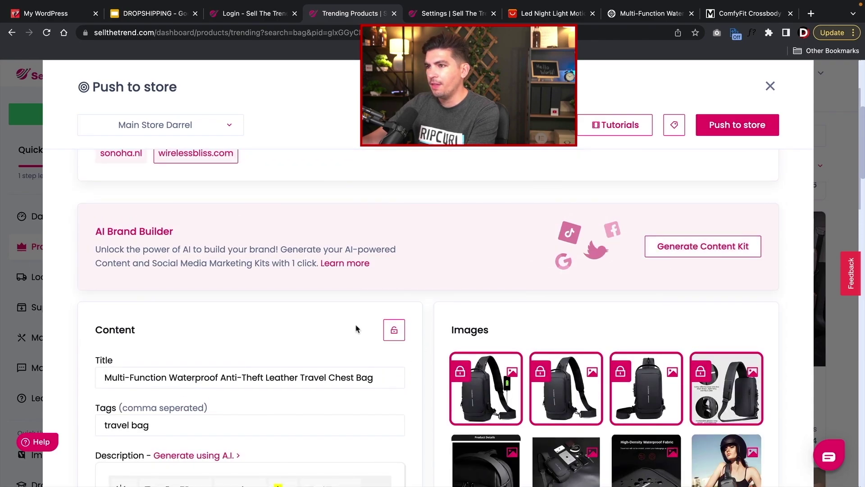
scroll(360, 326, up, 3)
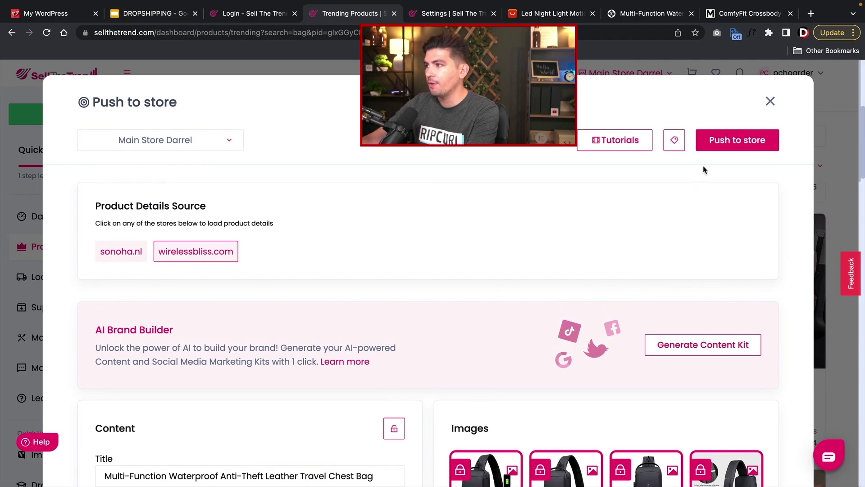
click(729, 145)
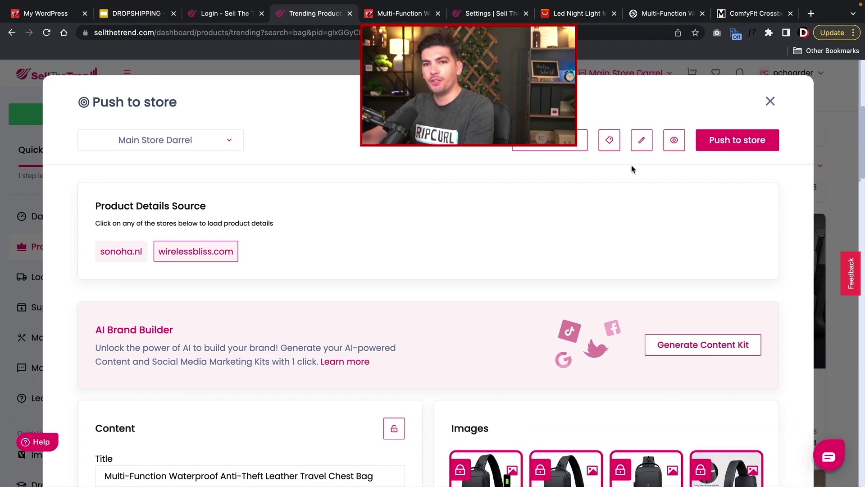
- Open the newly imported chest bag's live product page, priced $50.00 in Accessories
click(675, 141)
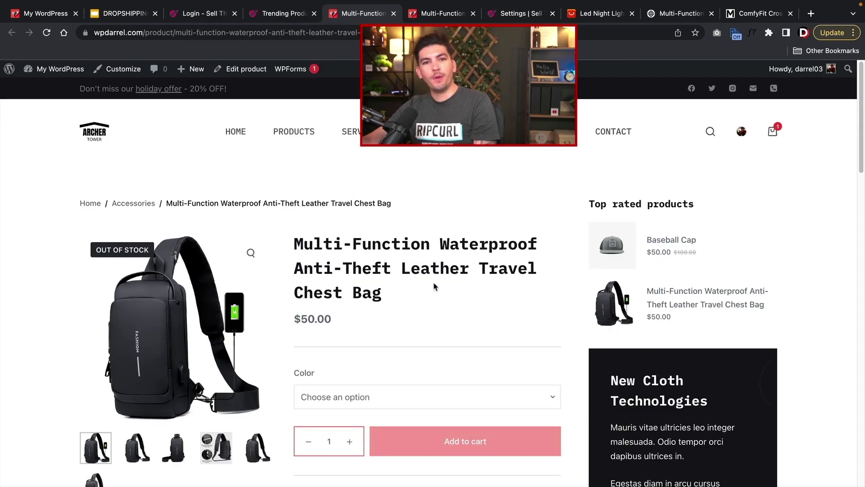
mouse_move(255, 248)
scroll(255, 247, down, 1)
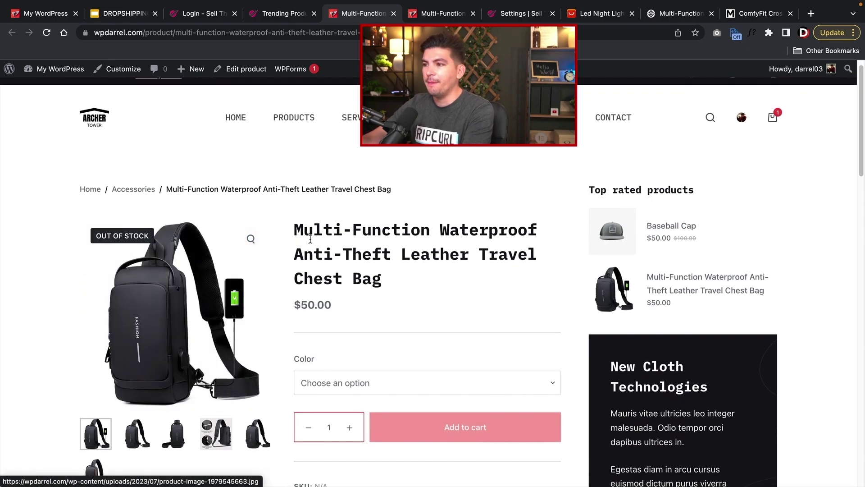
drag(382, 277, 317, 241)
scroll(317, 241, down, 10)
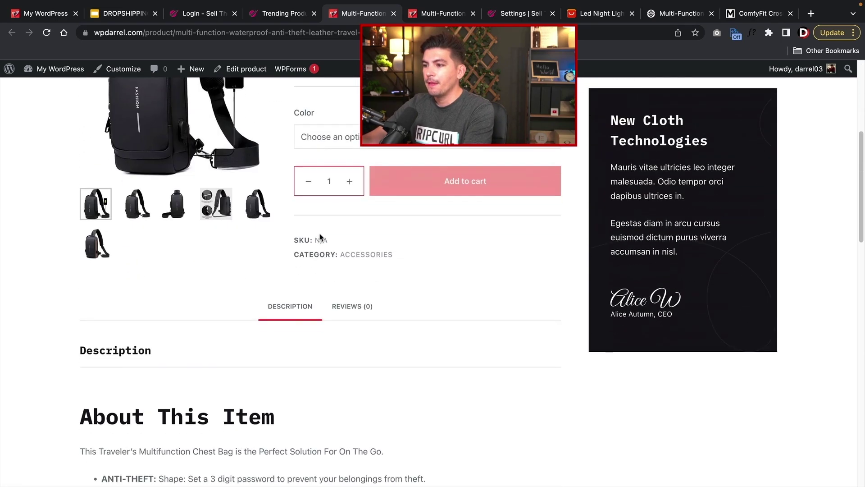
scroll(270, 225, down, 1)
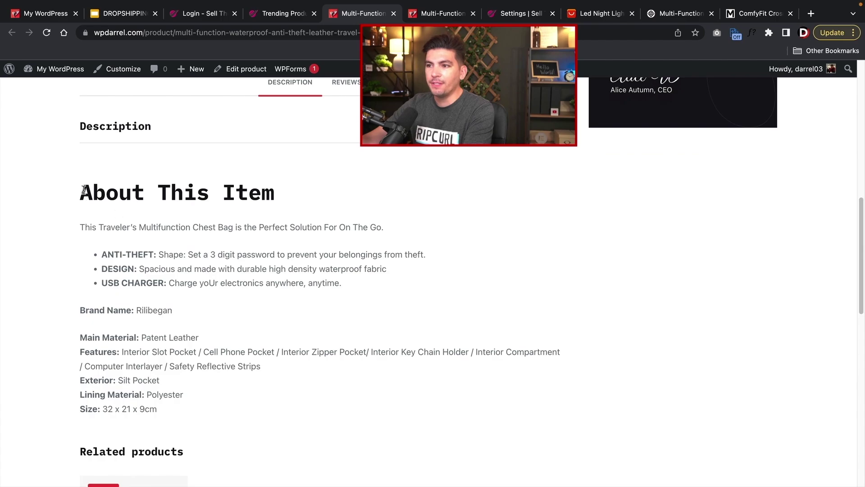
- Copy the description's intro sentence and three feature bullets, then return to the page top
drag(84, 189, 186, 359)
click(197, 394)
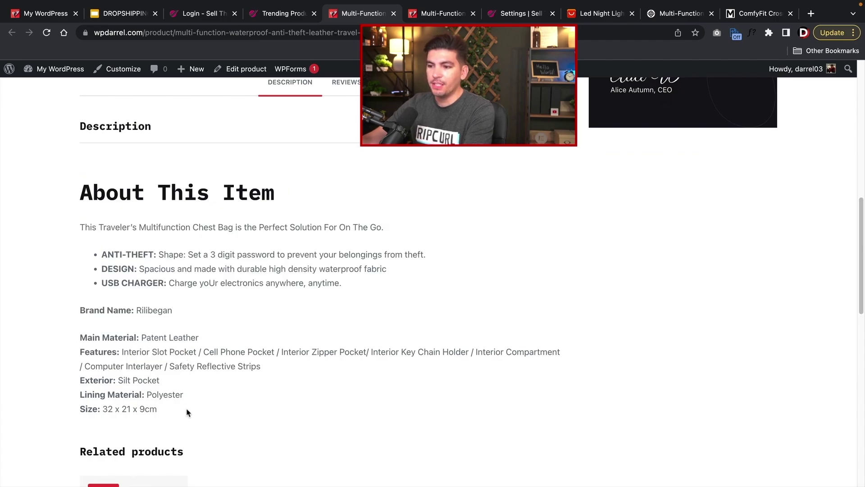
drag(188, 413, 135, 282)
click(136, 282)
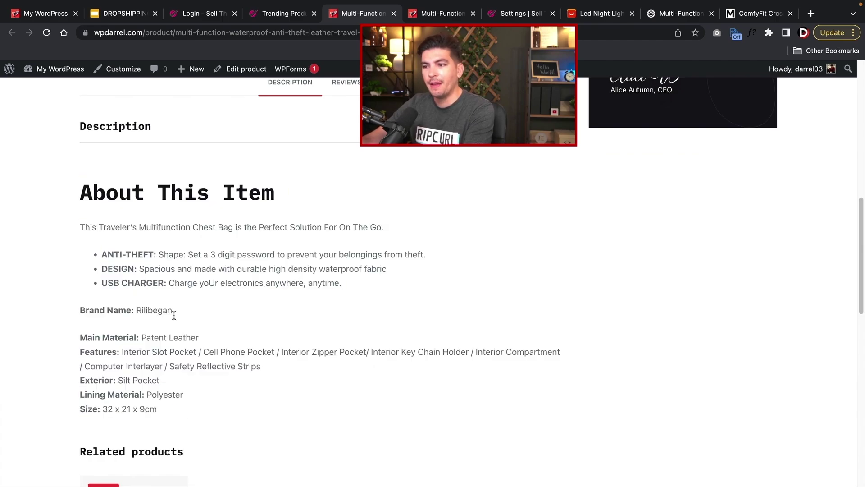
drag(346, 287, 75, 216)
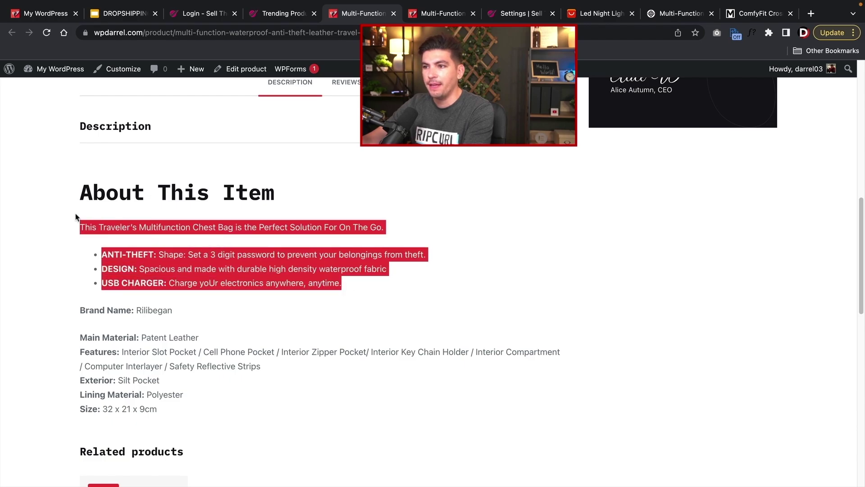
right_click(100, 228)
click(116, 251)
scroll(263, 217, up, 5)
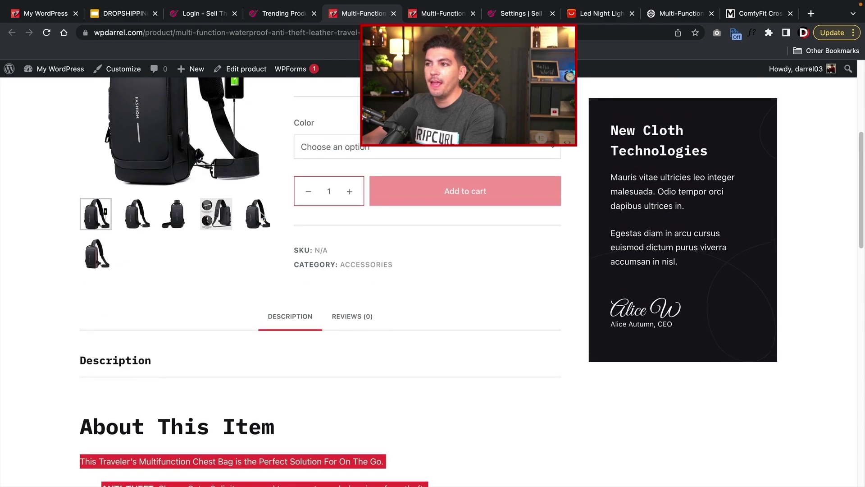
scroll(263, 216, up, 5)
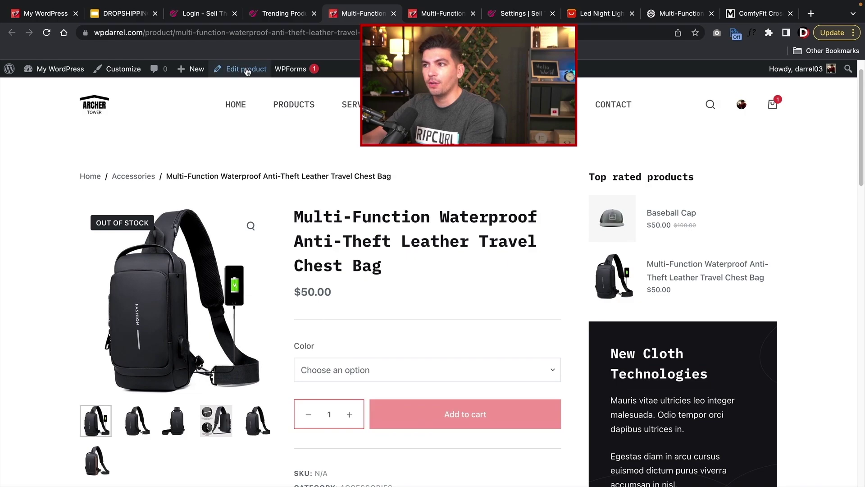
- Paste the intro and feature bullets into the chest bag's product short description
click(247, 71)
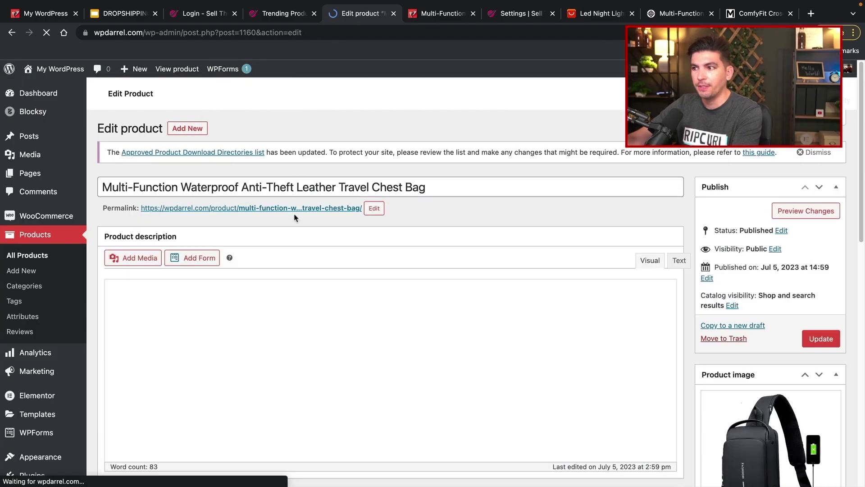
scroll(288, 297, down, 2)
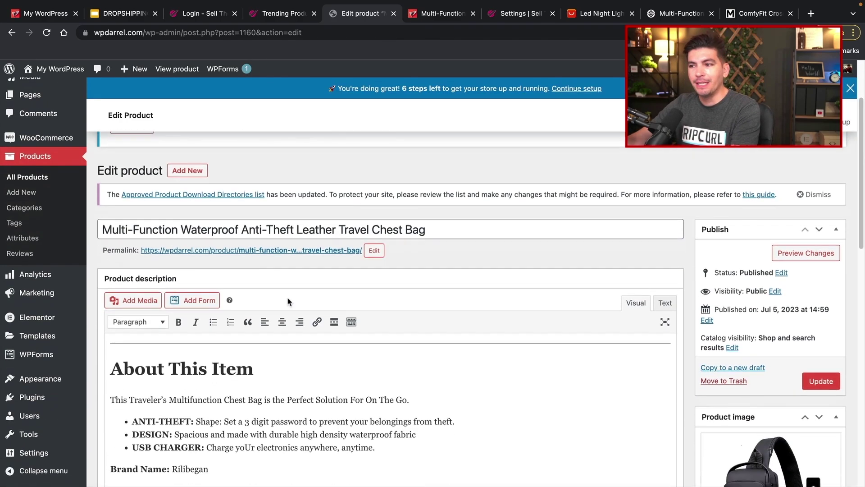
scroll(288, 301, down, 15)
right_click(158, 267)
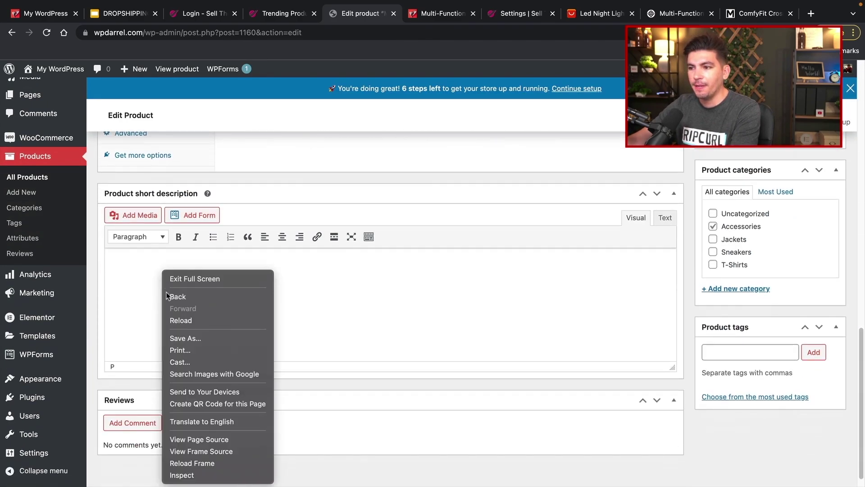
click(131, 277)
right_click(116, 264)
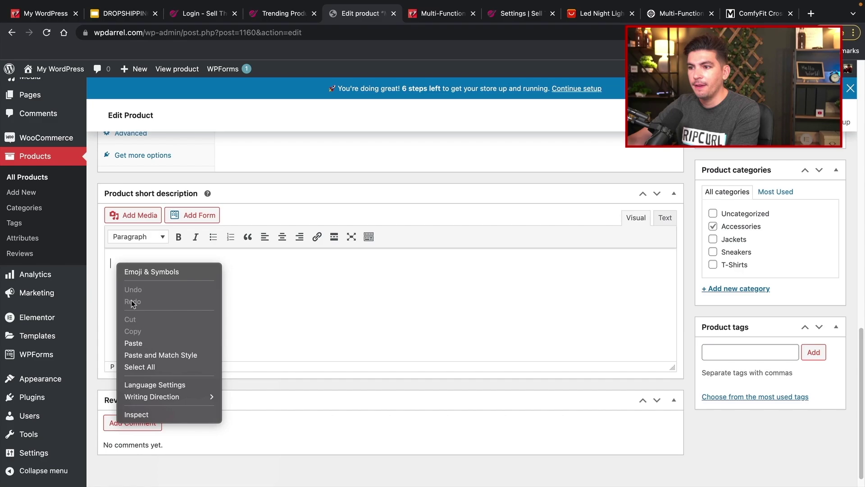
click(133, 343)
- Set the stock quantity to 20 for the black and brown colour variations
scroll(256, 289, up, 1)
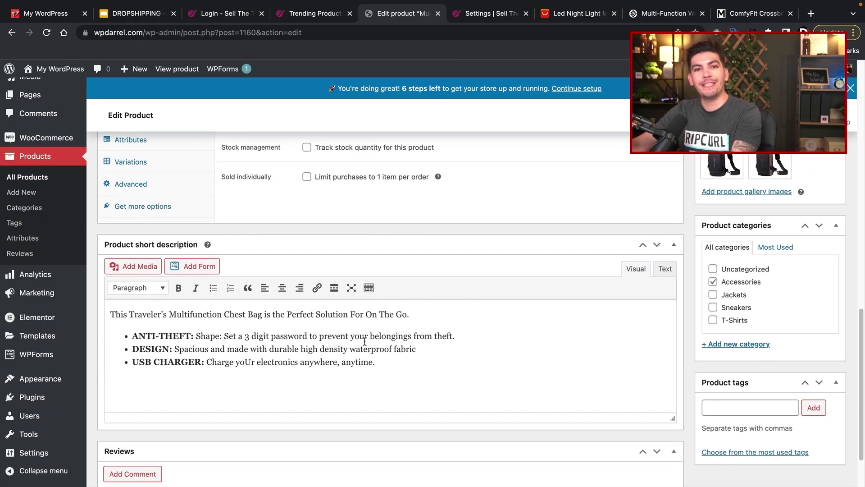
scroll(368, 359, up, 2)
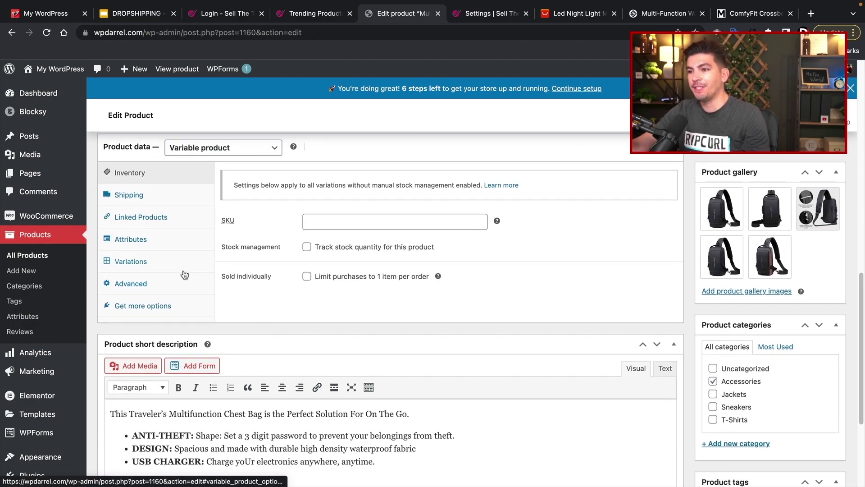
click(154, 244)
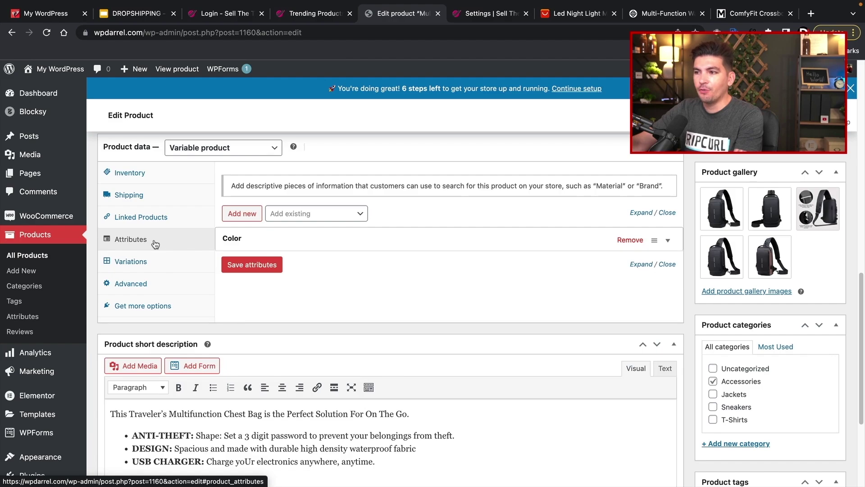
click(132, 264)
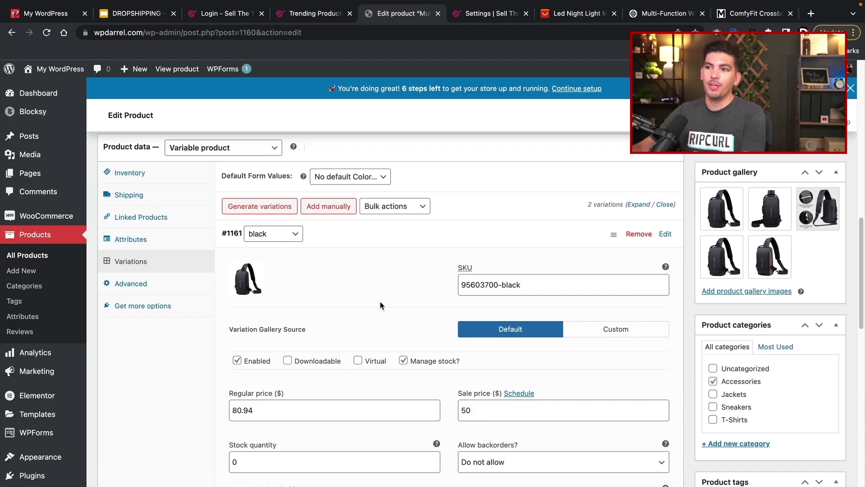
scroll(141, 270, down, 2)
key(Tab)
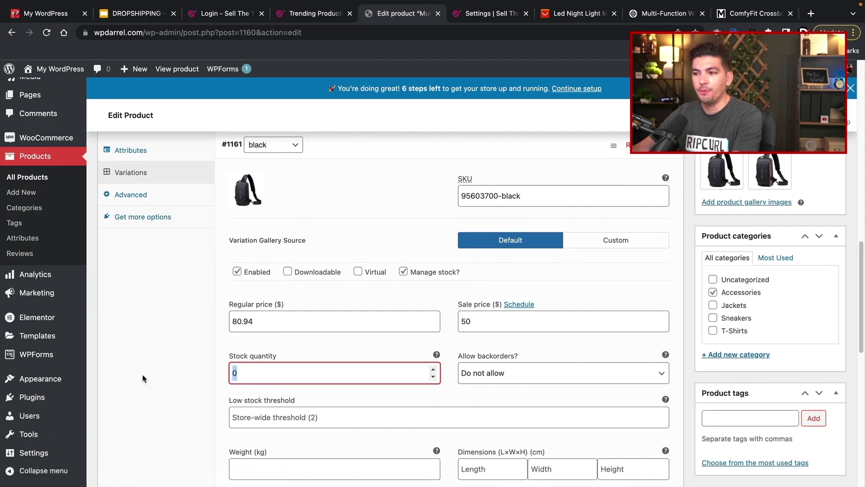
text(20)
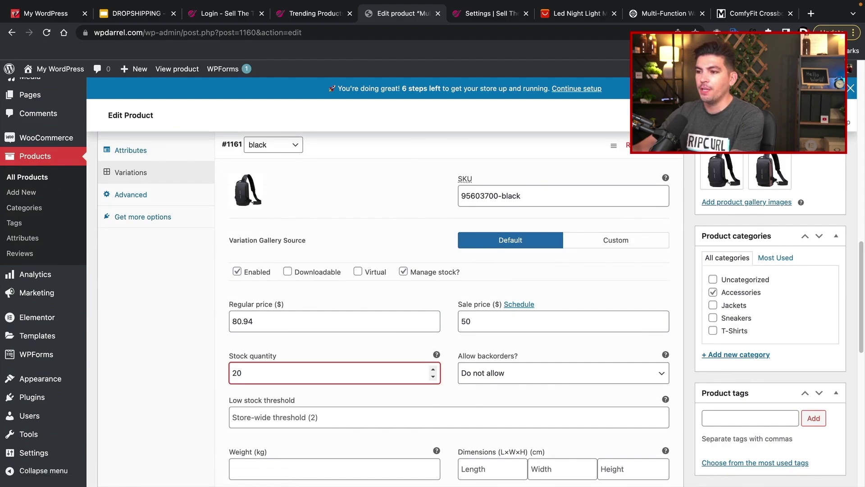
scroll(396, 301, down, 7)
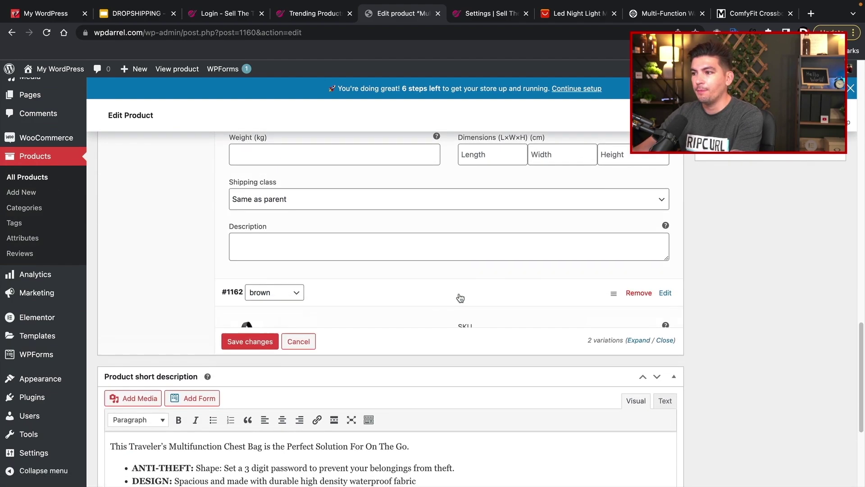
scroll(460, 298, down, 6)
double_click(253, 310)
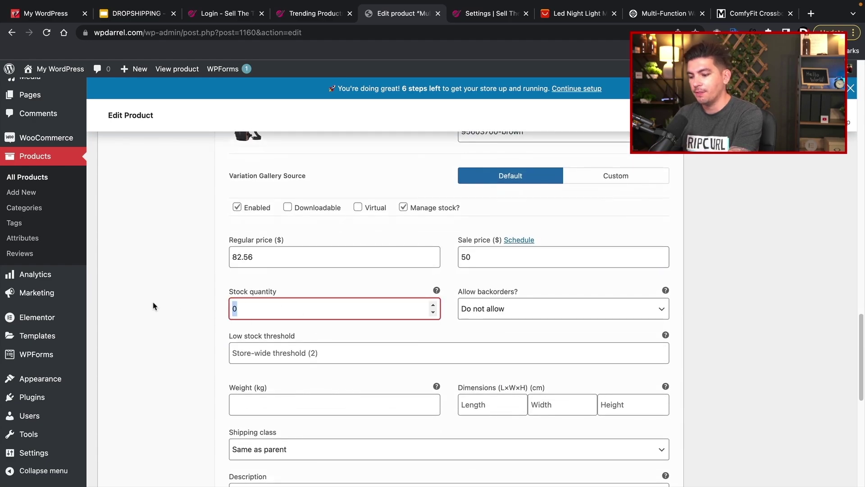
text(20)
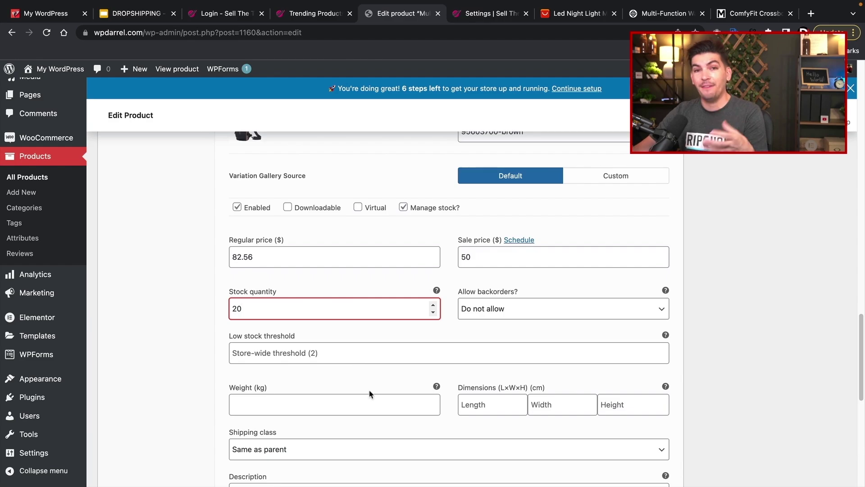
- Update the chest bag product and open its live product page
scroll(685, 402, up, 10)
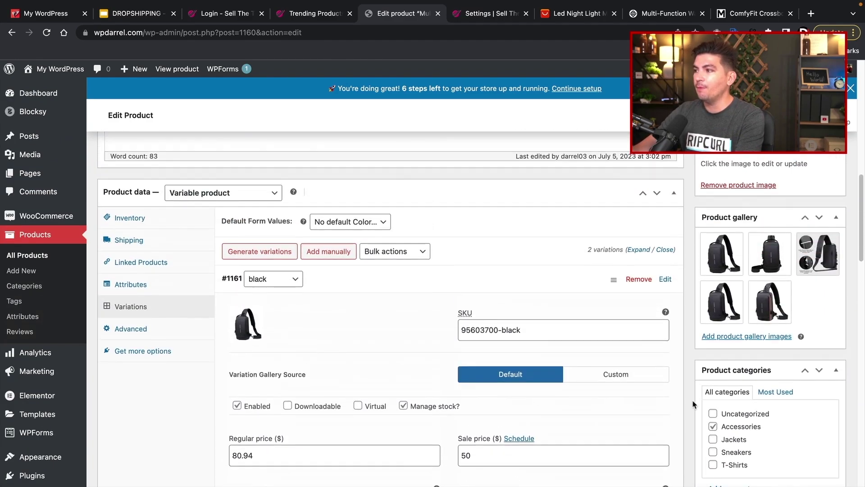
click(821, 162)
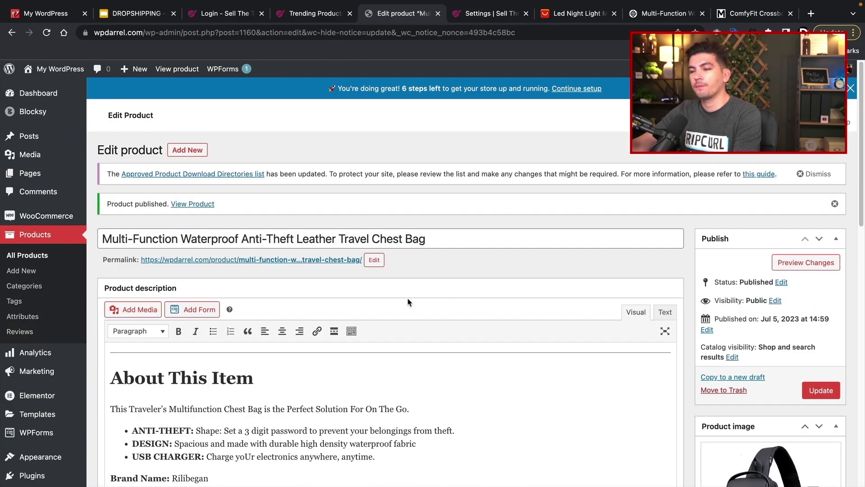
click(170, 70)
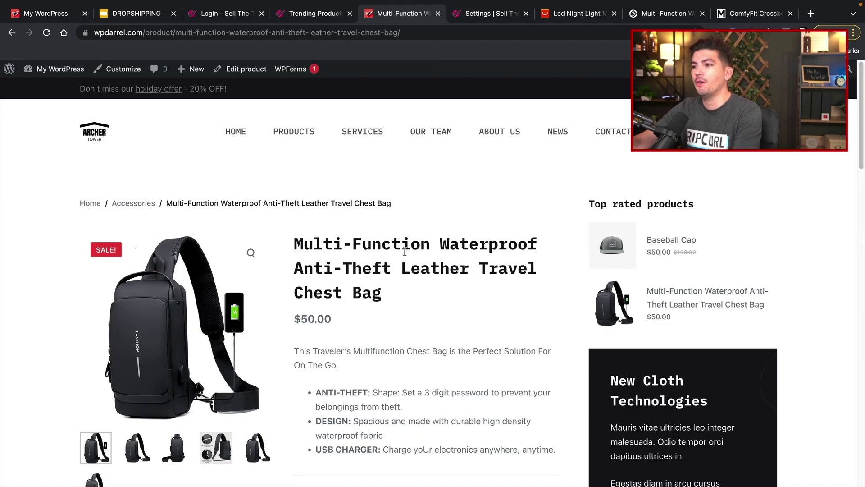
- Scroll the live chest bag page and switch the Color between black, brown and black
scroll(405, 251, down, 3)
drag(404, 248, 301, 207)
scroll(298, 253, down, 1)
drag(296, 278, 375, 351)
scroll(377, 346, down, 3)
click(363, 383)
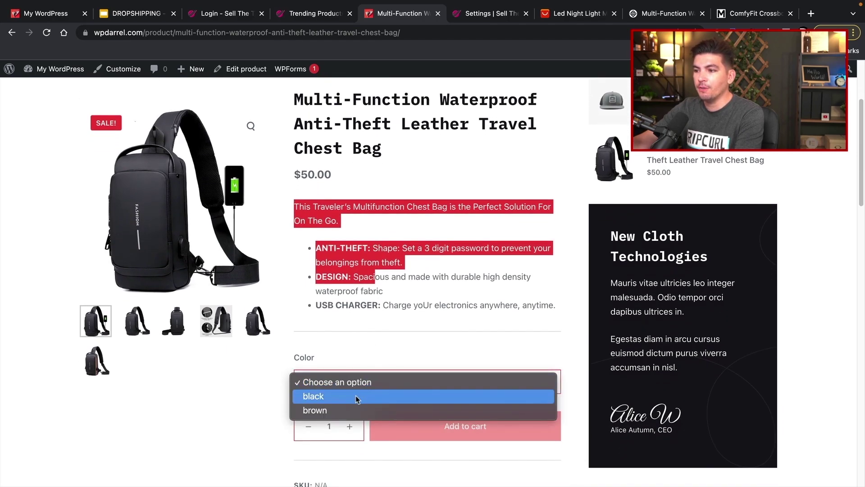
click(358, 393)
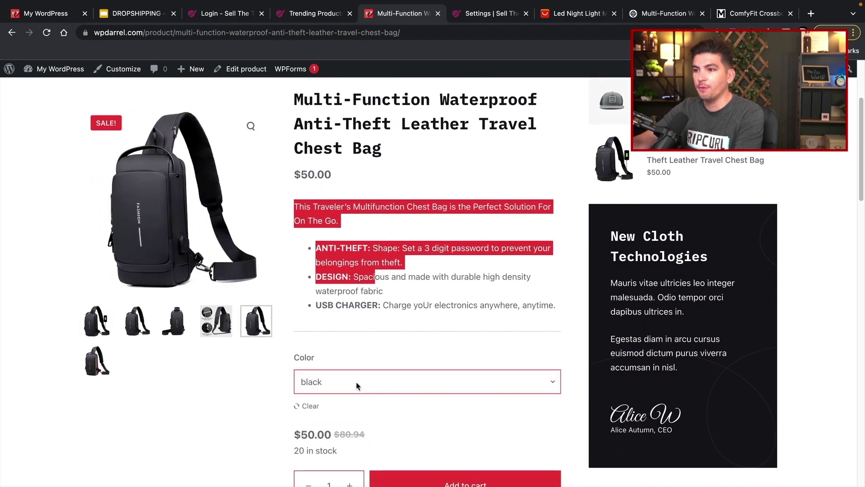
click(357, 385)
click(357, 397)
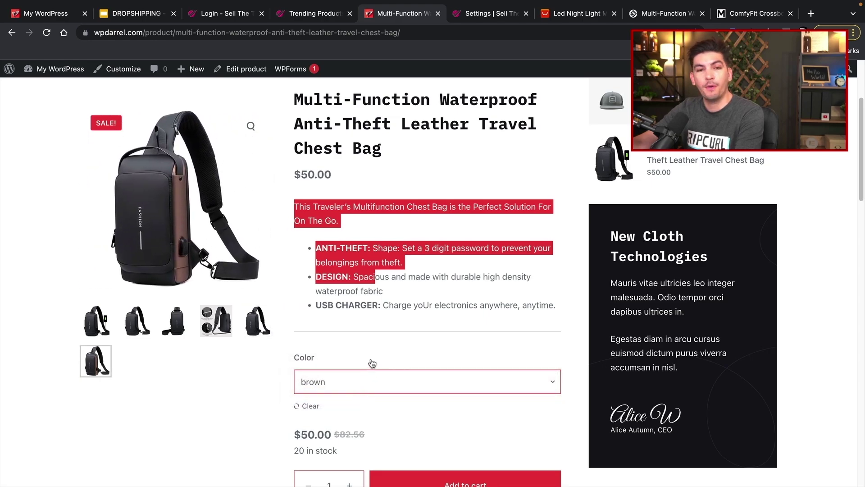
click(359, 371)
click(359, 369)
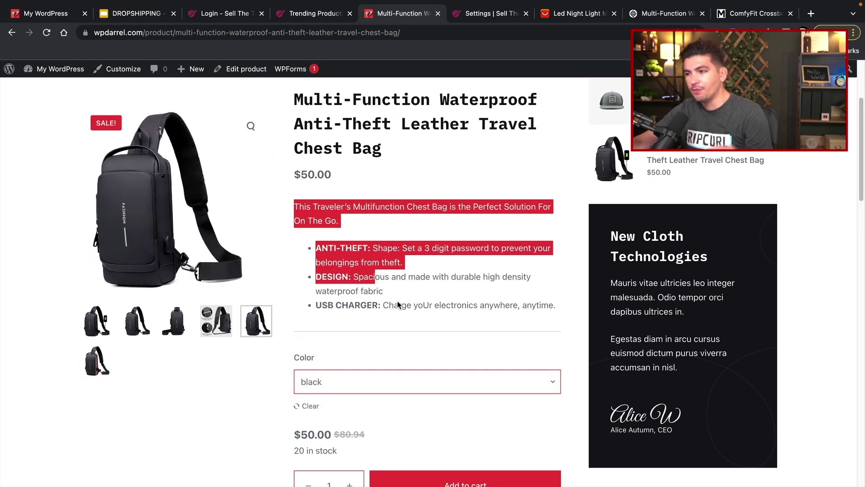
- Check the product's reviews tab, then return to the description
scroll(398, 301, up, 3)
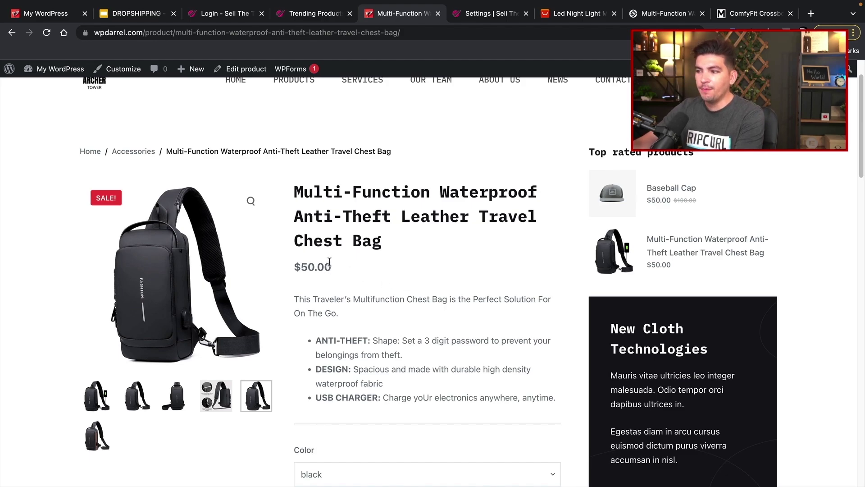
scroll(330, 263, down, 10)
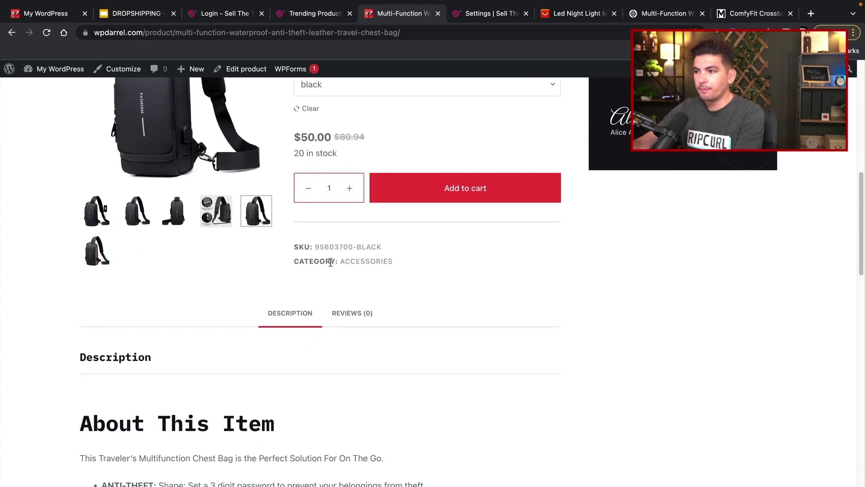
scroll(331, 262, down, 2)
drag(269, 283, 210, 369)
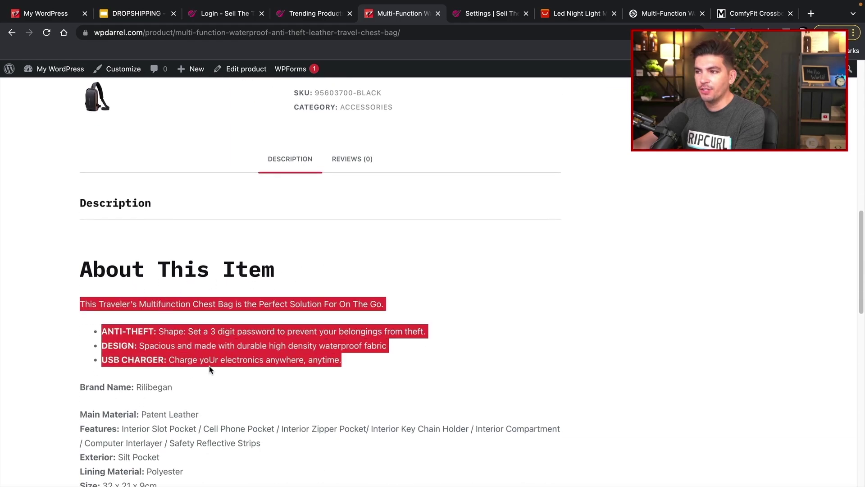
click(340, 171)
click(289, 160)
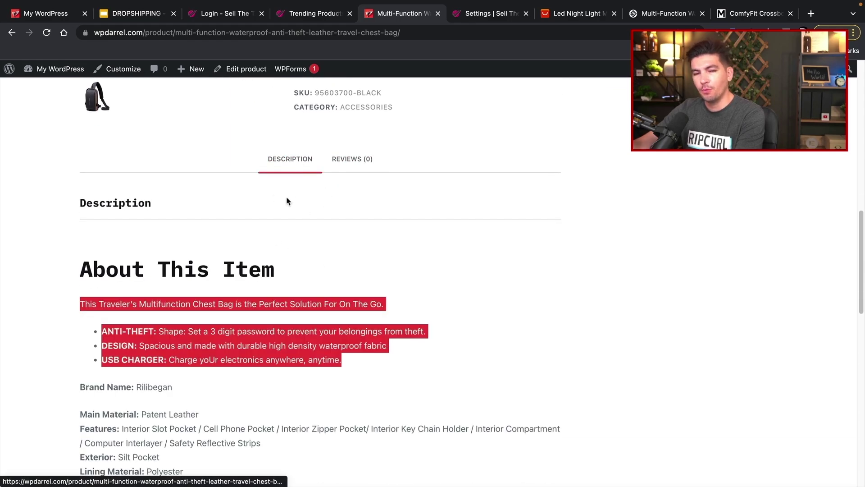
scroll(348, 299, down, 8)
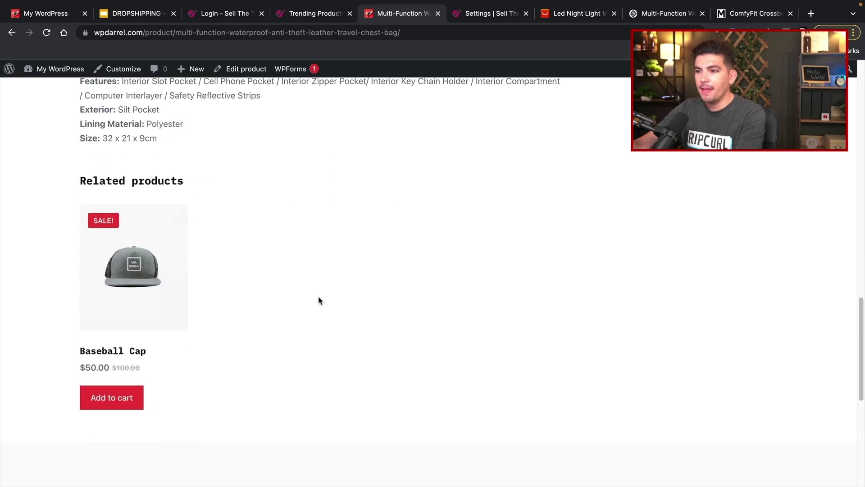
scroll(318, 382, up, 13)
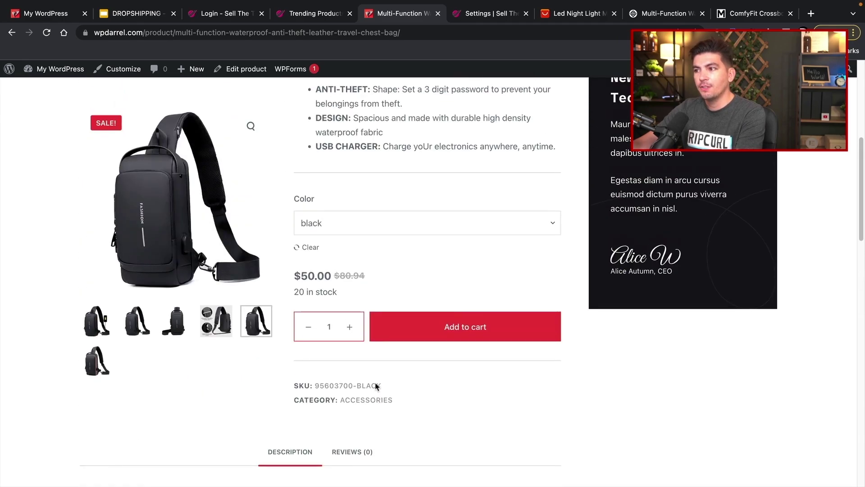
- Select the chest bag's product title text, then clear the selection
scroll(377, 386, up, 7)
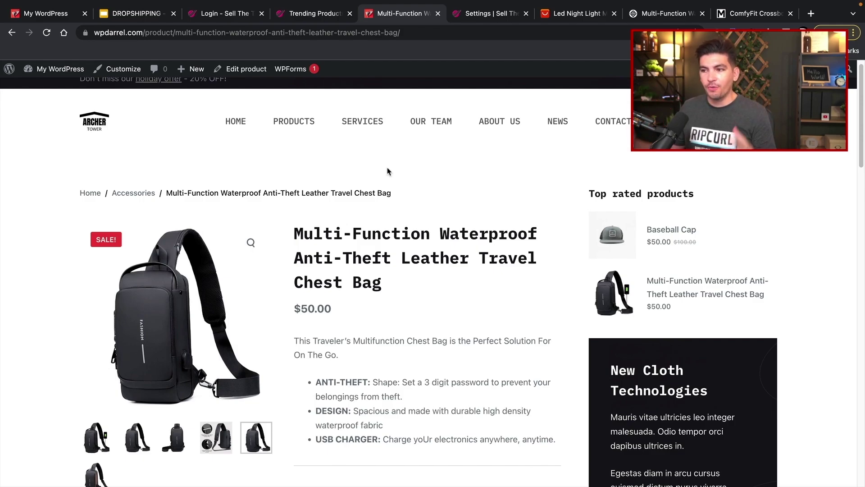
scroll(390, 213, down, 3)
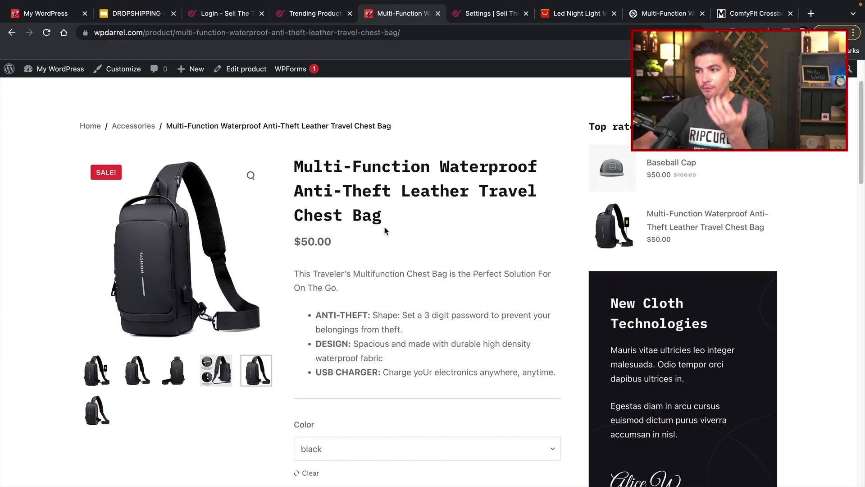
scroll(397, 238, down, 1)
drag(388, 209, 291, 165)
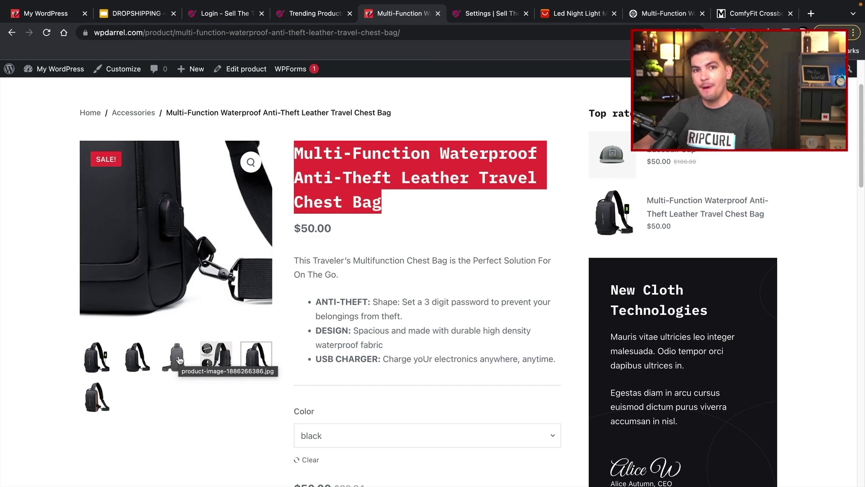
scroll(179, 359, up, 2)
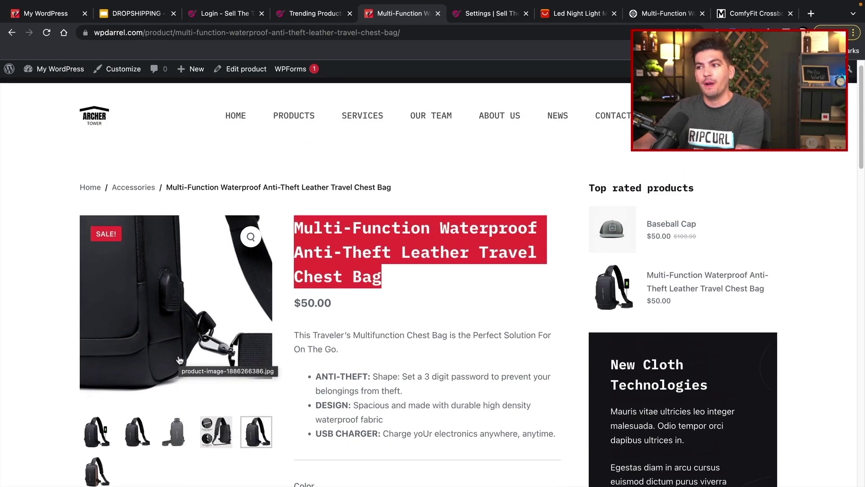
click(369, 306)
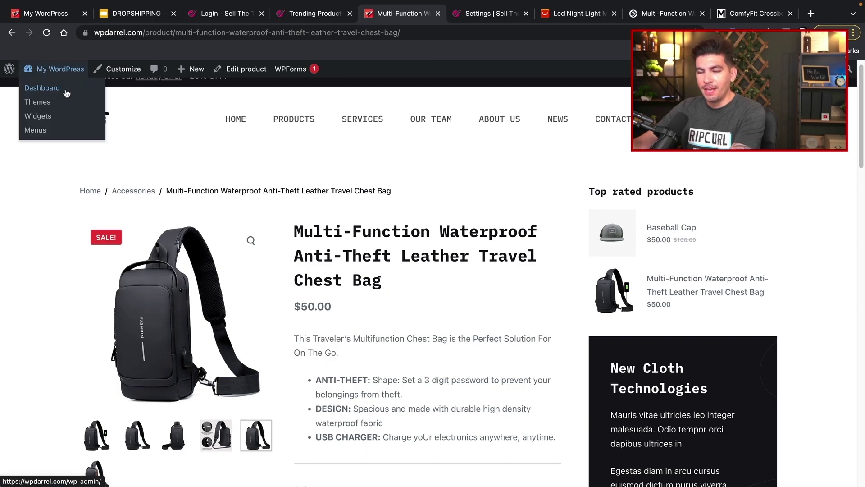
- Quick-edit the Accessories category to name and slug 'bags' and save it
click(66, 93)
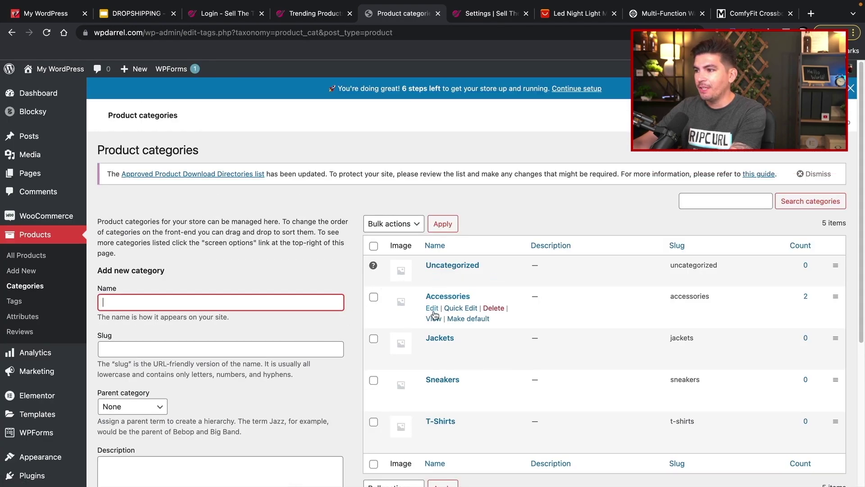
click(460, 308)
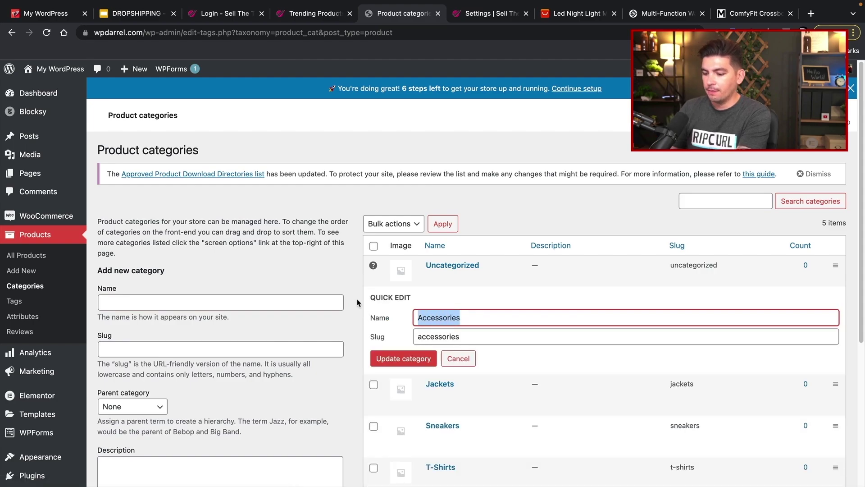
text(bags)
key(Tab)
text(ba)
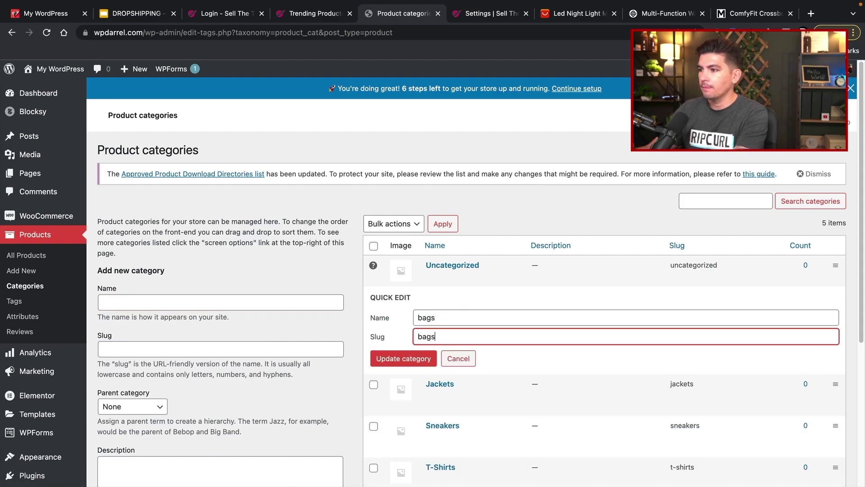
click(396, 358)
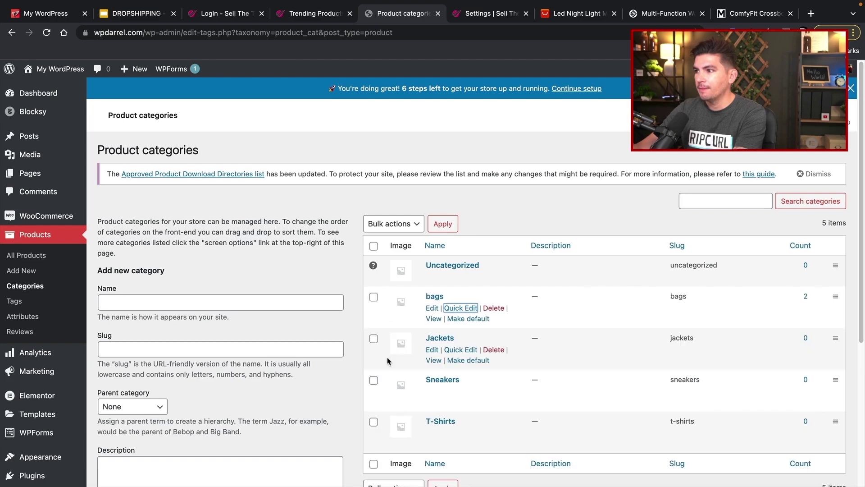
- Move the Baseball Cap product to the Trash from All Products
scroll(387, 360, down, 5)
scroll(136, 435, up, 5)
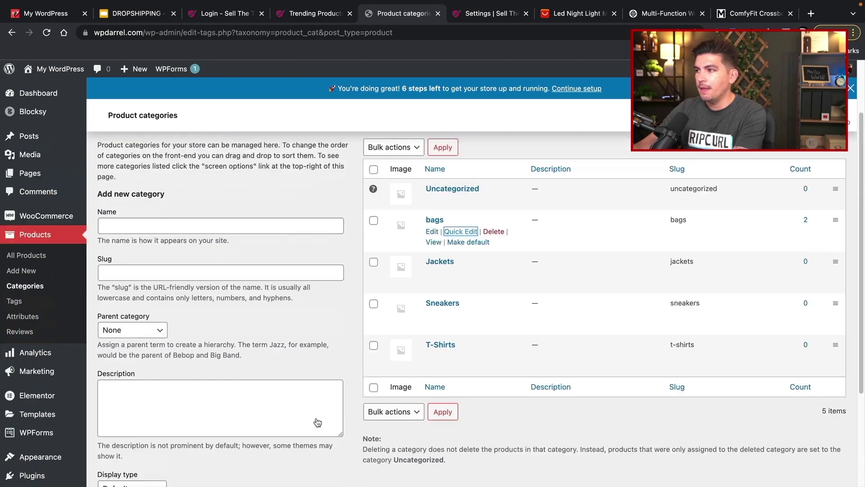
mouse_move(57, 74)
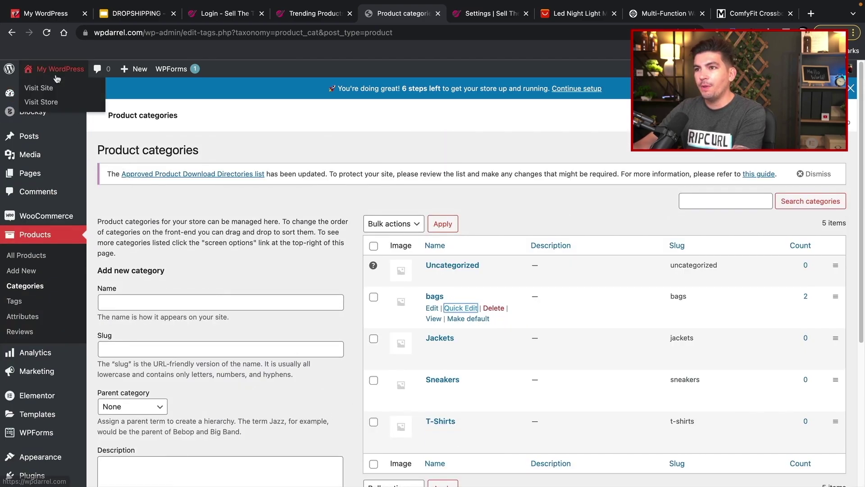
click(34, 255)
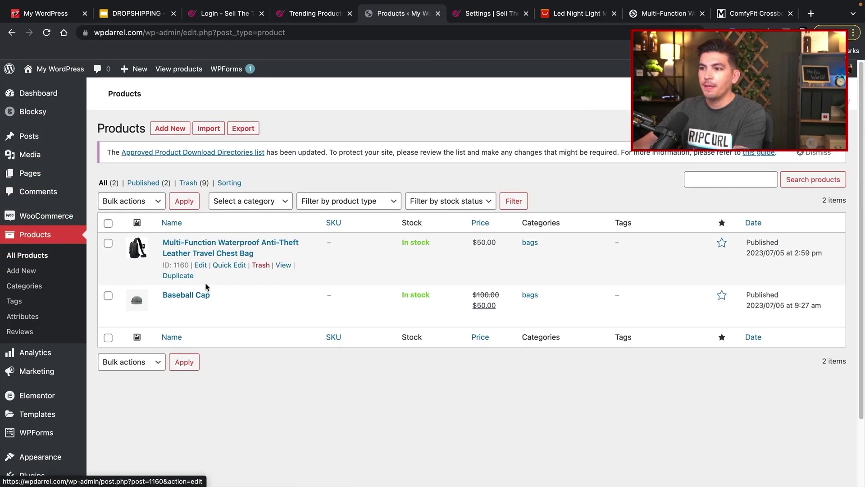
click(261, 329)
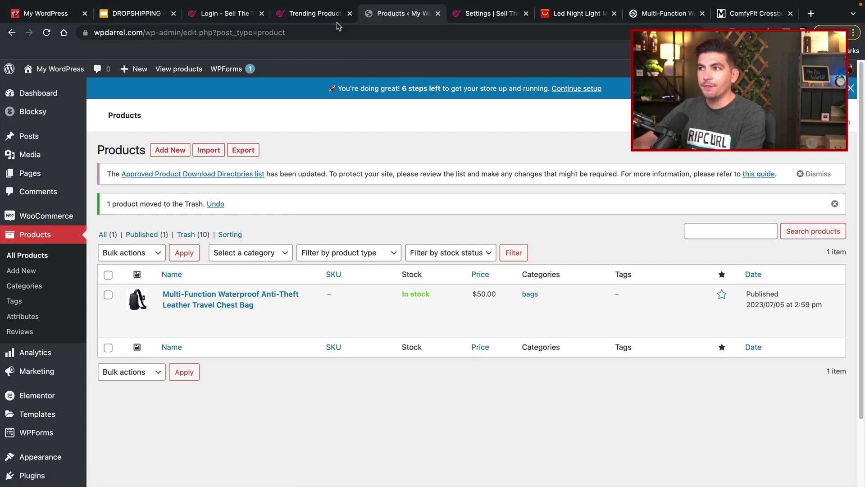
- Return to the Nexus 'bag' trending results and scroll to the Women Folk Style Waist Bags card
click(302, 17)
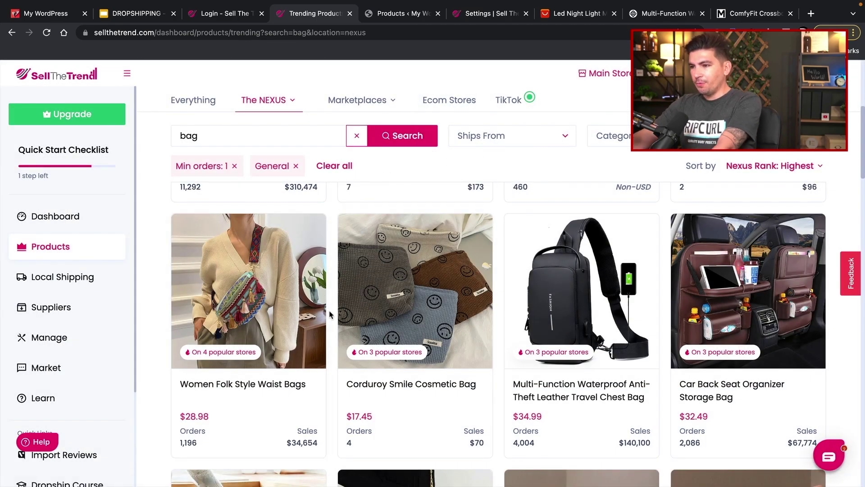
scroll(331, 336, down, 2)
scroll(331, 336, up, 3)
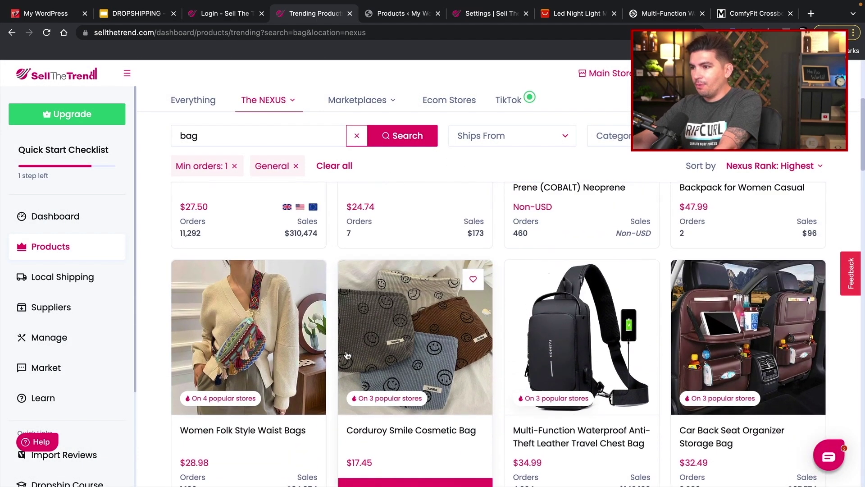
scroll(246, 349, down, 1)
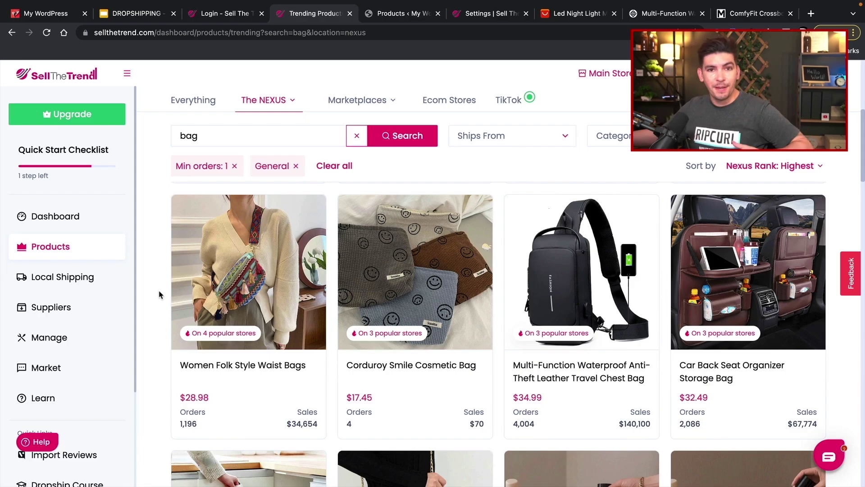
- Open the Women Folk Style Waist Bags research and check the zagiz.com store listing
mouse_move(261, 321)
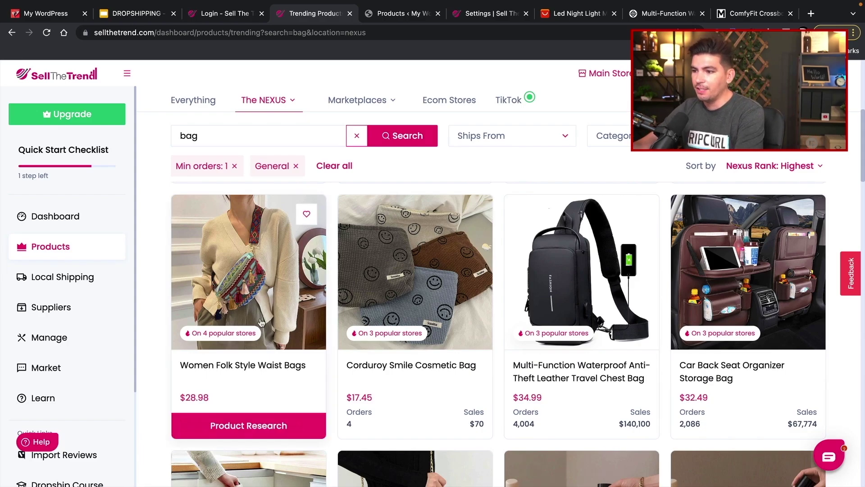
click(243, 273)
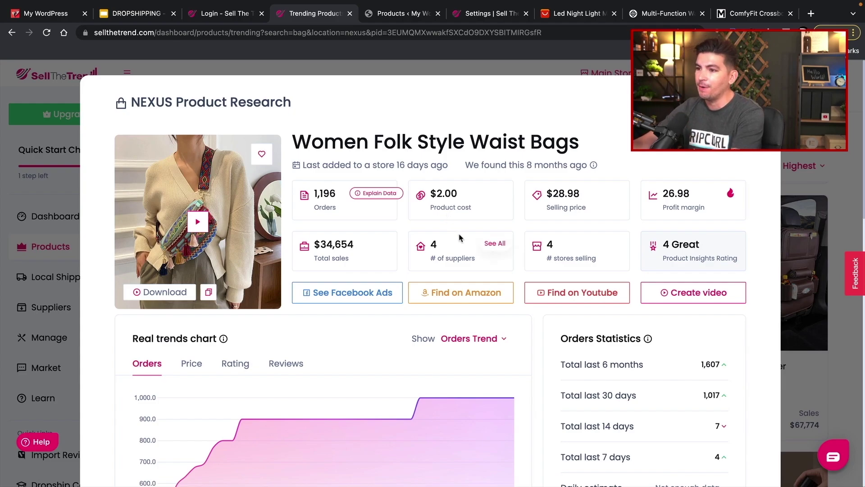
scroll(455, 220, down, 3)
scroll(457, 223, down, 10)
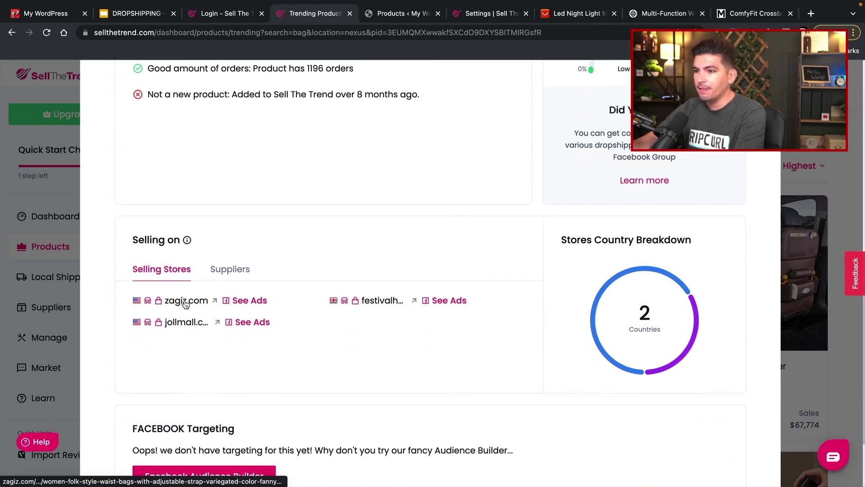
click(190, 301)
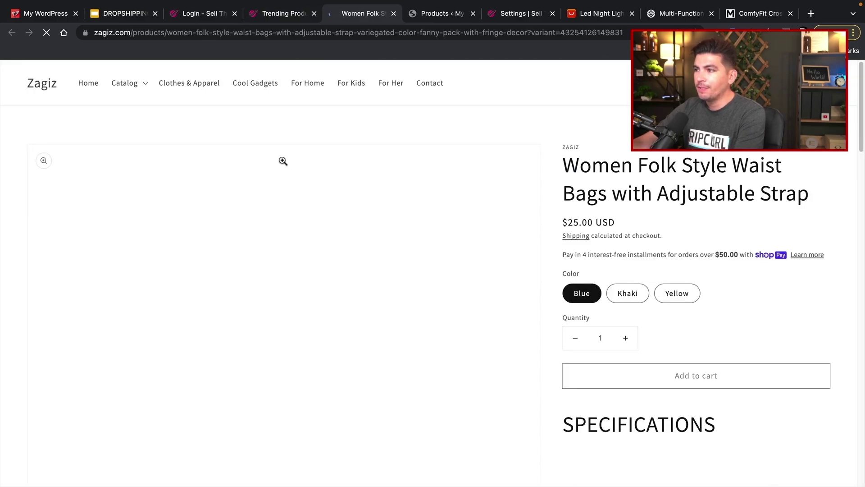
scroll(282, 160, down, 2)
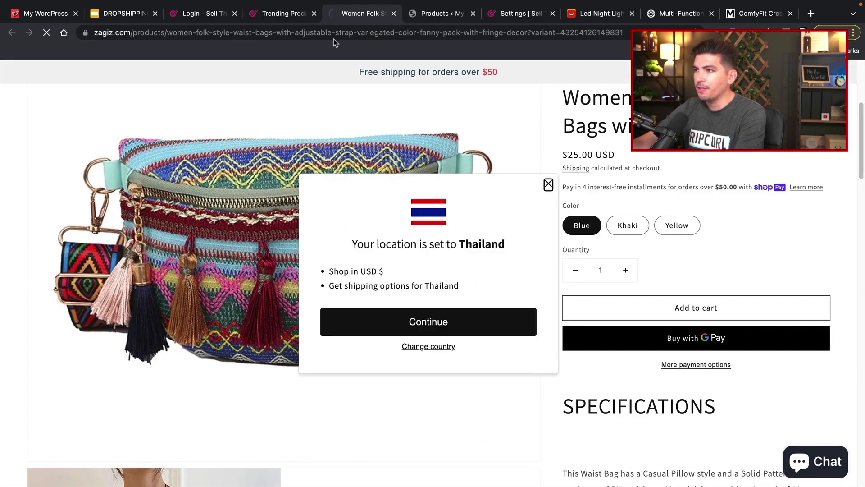
click(284, 13)
- Check the jollmall store's waist bag listing and come back to the research
scroll(367, 331, up, 10)
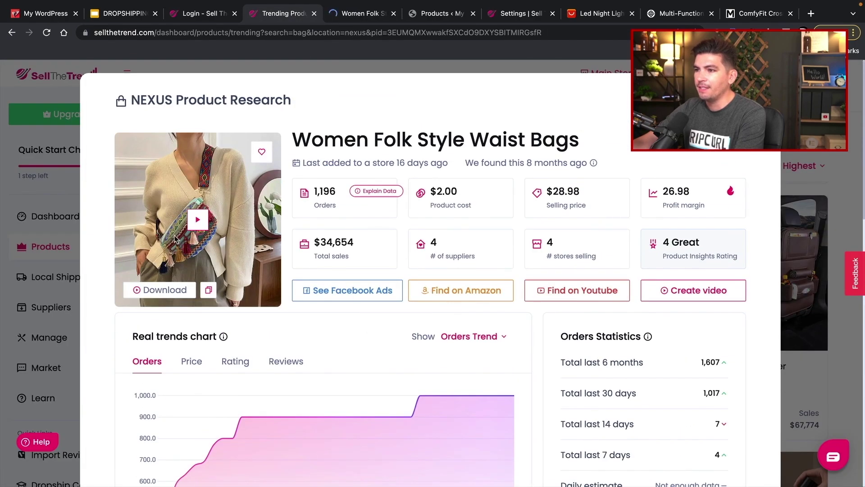
scroll(297, 269, down, 12)
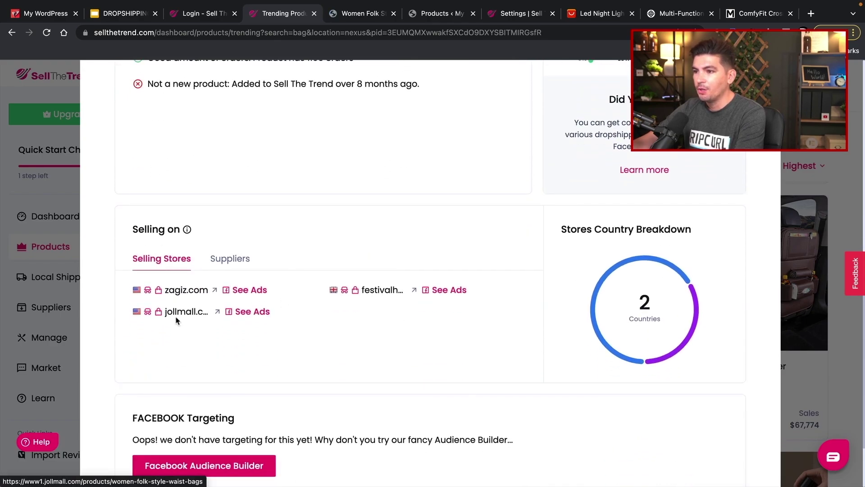
click(180, 312)
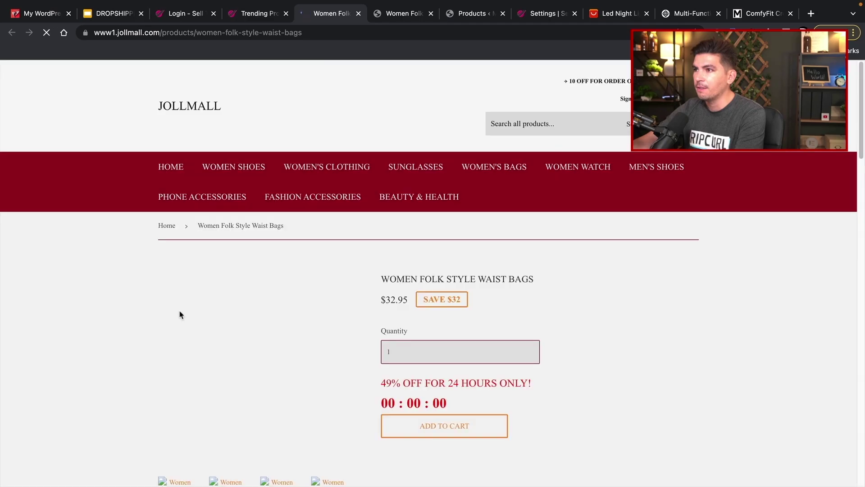
scroll(99, 309, down, 4)
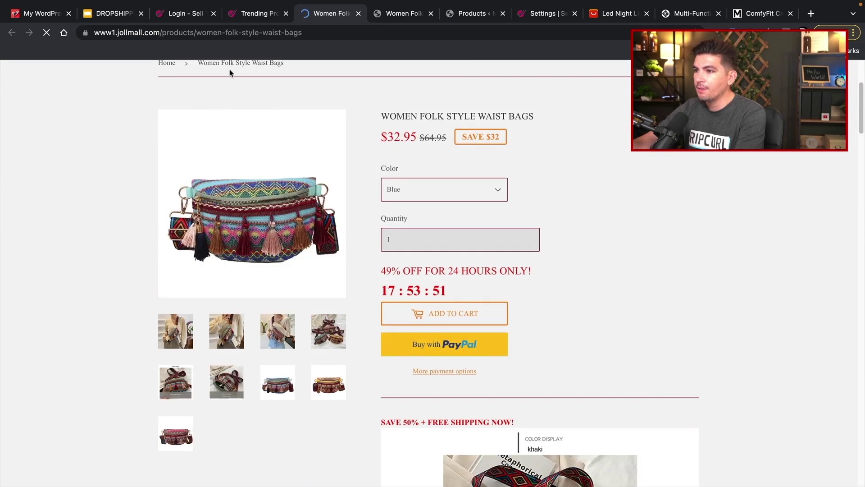
click(242, 14)
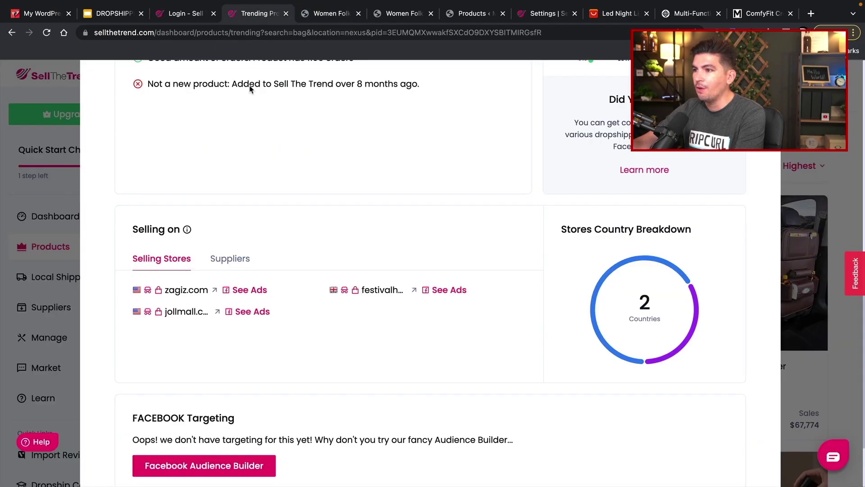
- Show the waist bag's four suppliers, priced $2 to $4.99
scroll(381, 379, up, 5)
scroll(381, 378, up, 2)
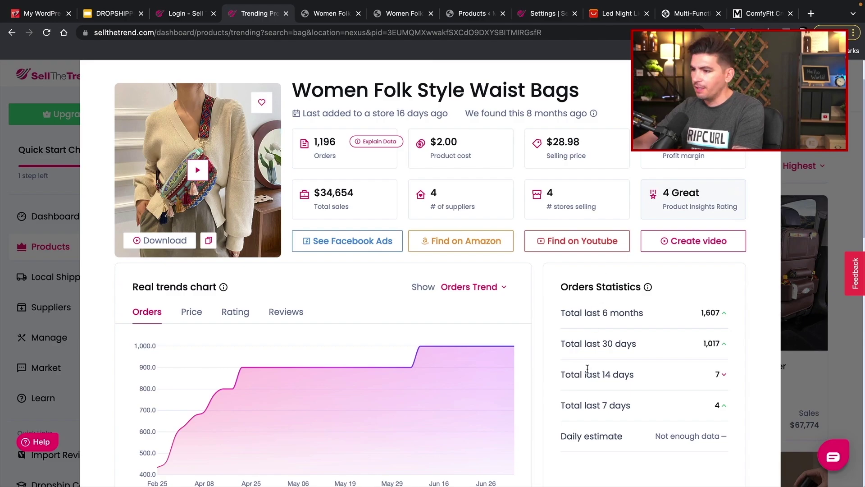
scroll(587, 369, down, 15)
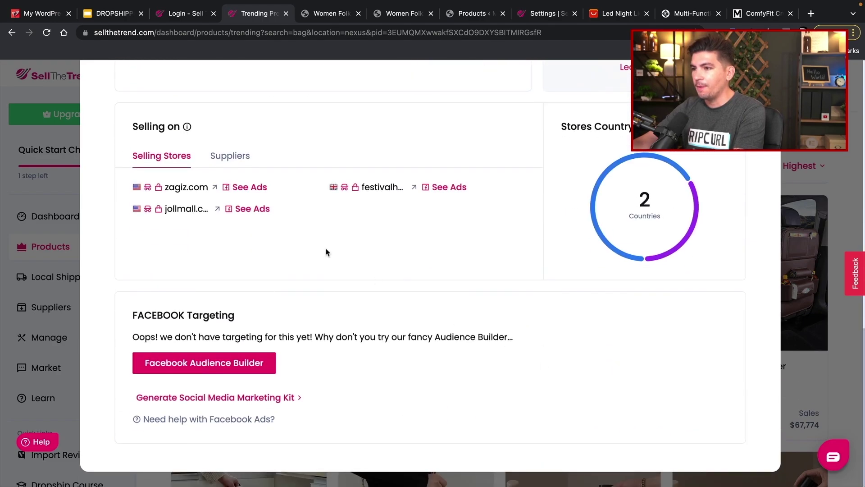
click(227, 158)
scroll(309, 322, up, 2)
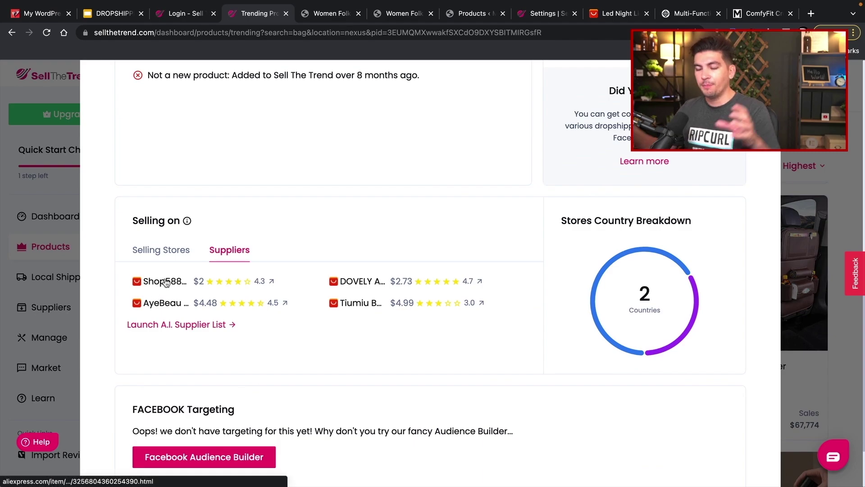
- Open DOVELY ALI Store's $3.90 waist bag listing on AliExpress and select its page address
click(365, 281)
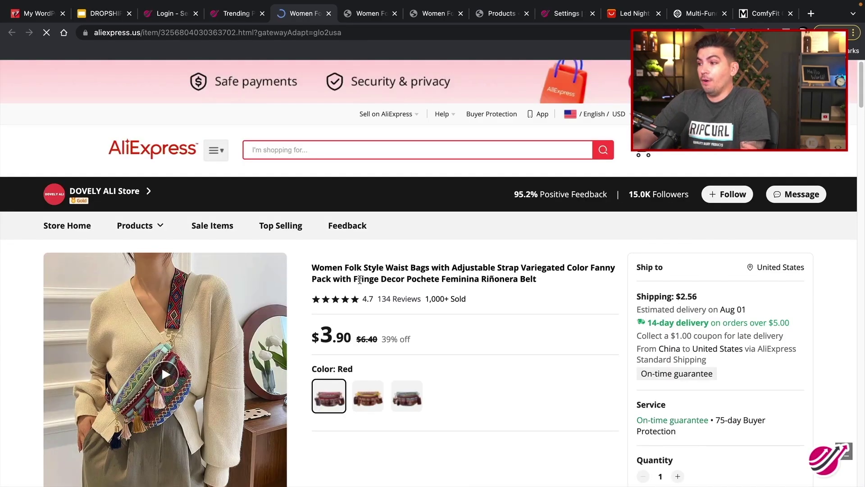
scroll(354, 279, down, 2)
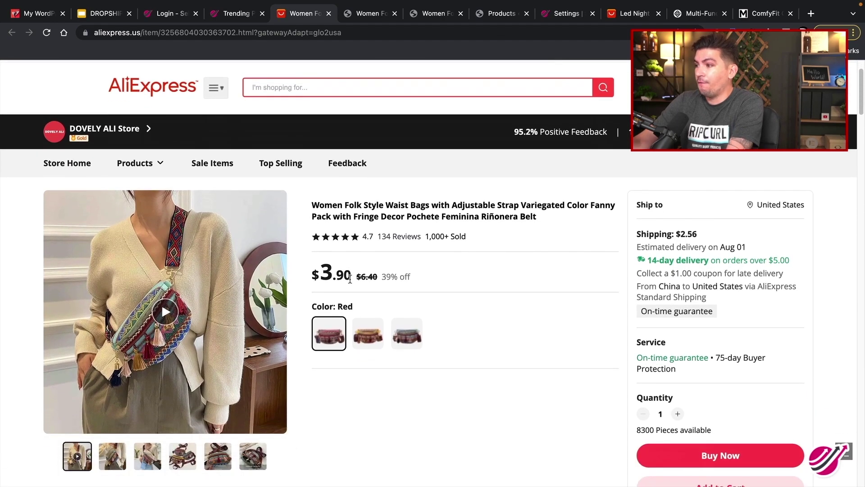
click(236, 13)
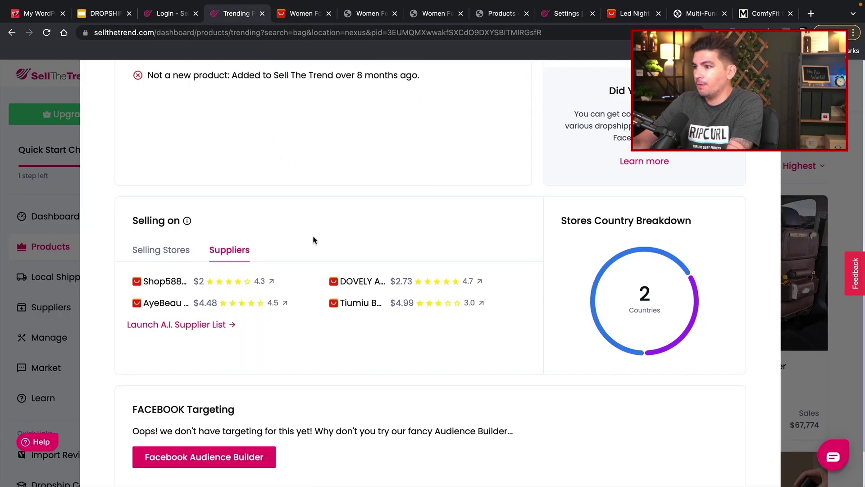
scroll(358, 288, down, 1)
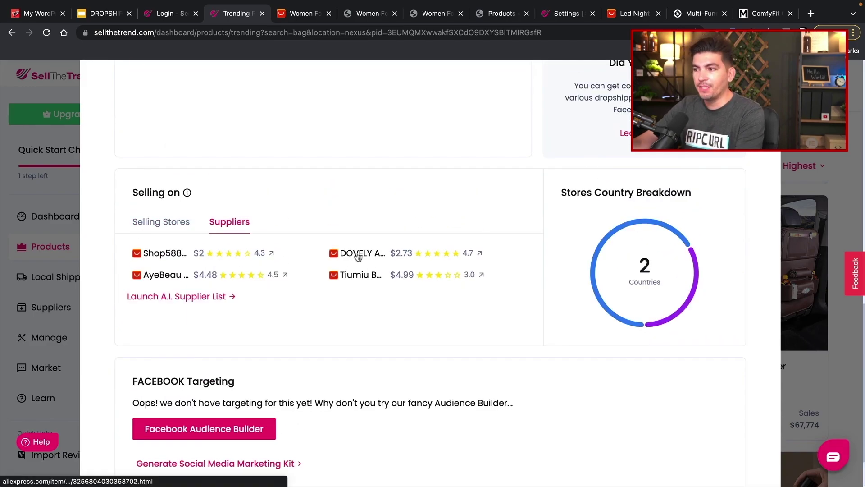
click(358, 254)
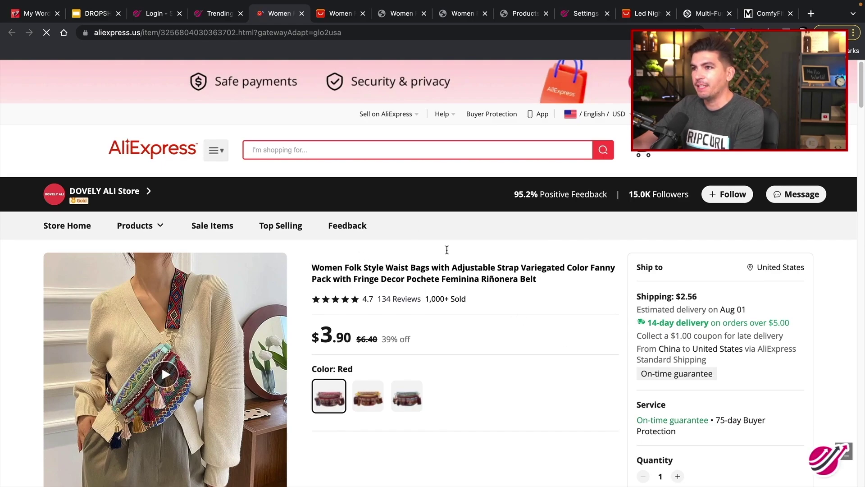
drag(131, 33, 94, 51)
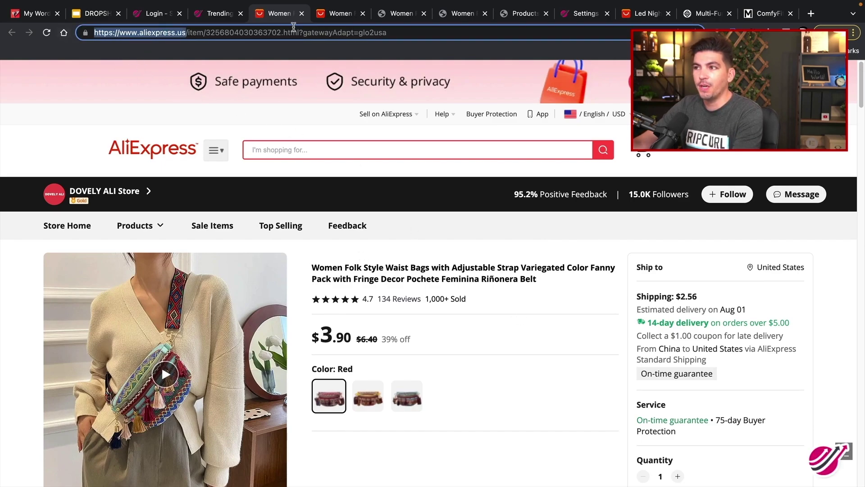
- Close the research details and load the push-to-store details from zagiz.com instead of festivalheaven.com
click(220, 13)
scroll(496, 306, up, 10)
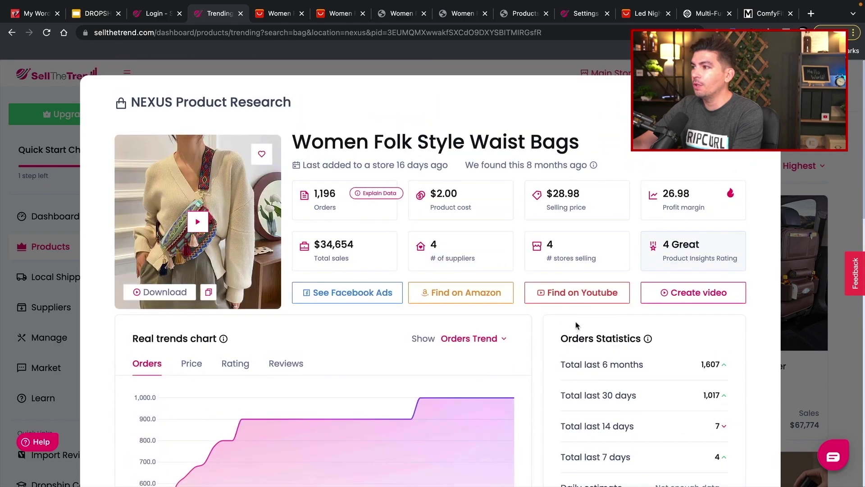
key(Escape)
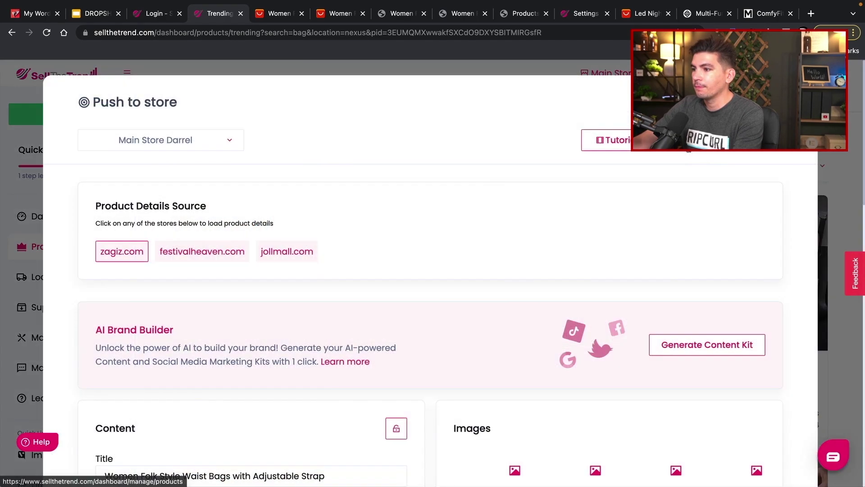
scroll(465, 265, down, 2)
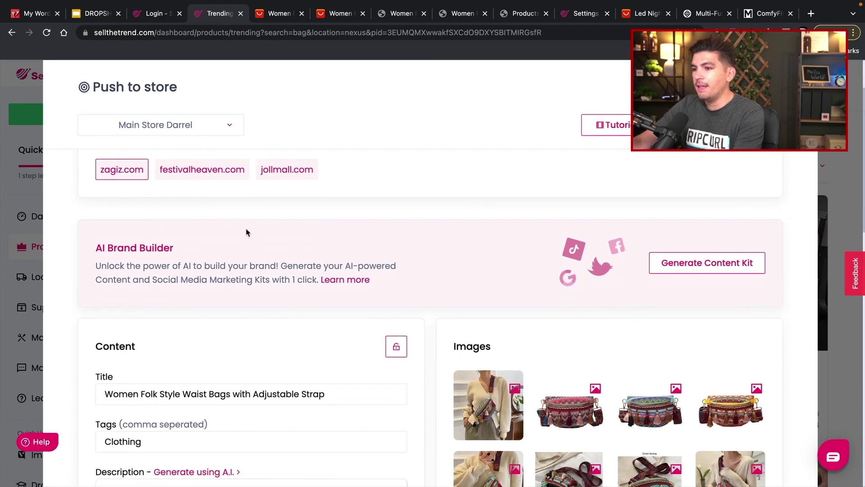
click(194, 167)
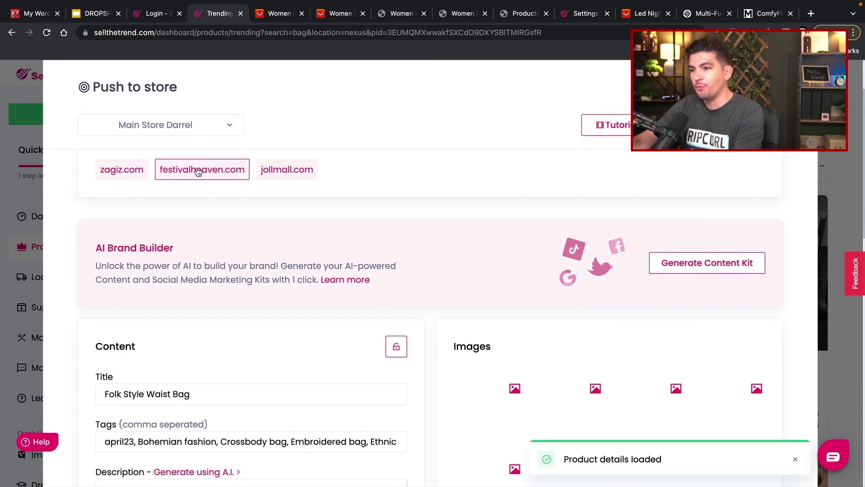
click(133, 171)
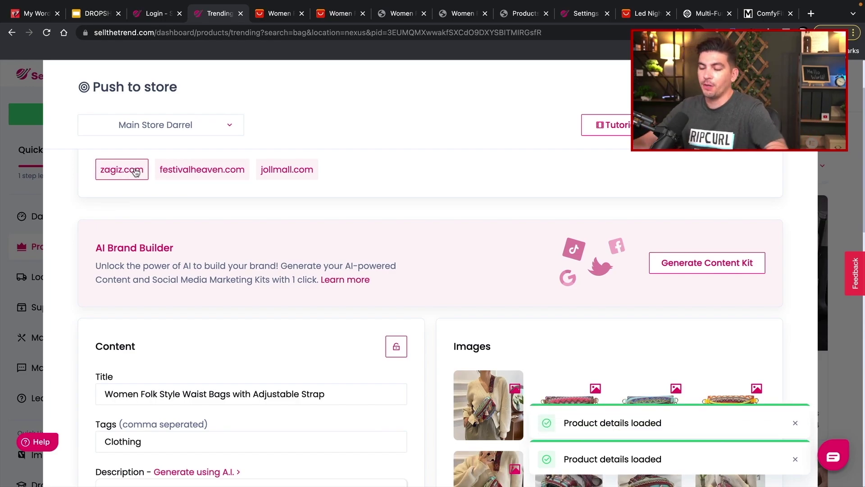
- Include the second, third and fourth product images alongside the first
scroll(322, 253, down, 2)
scroll(337, 255, down, 1)
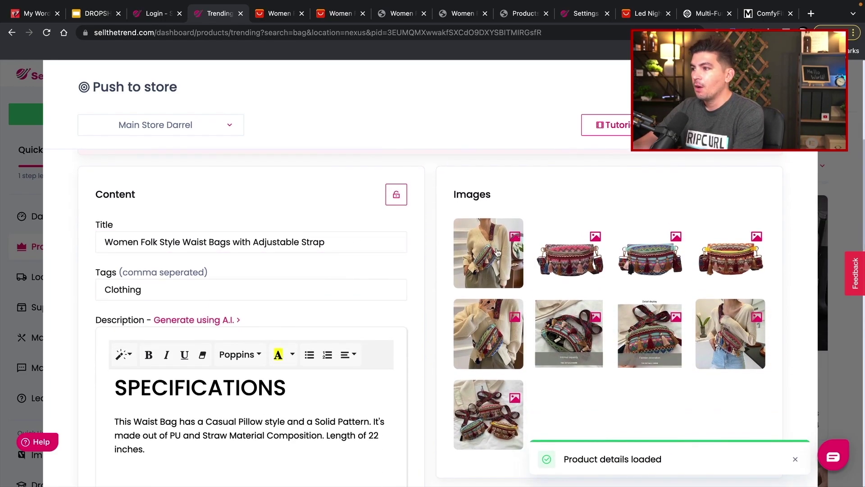
click(556, 266)
click(653, 262)
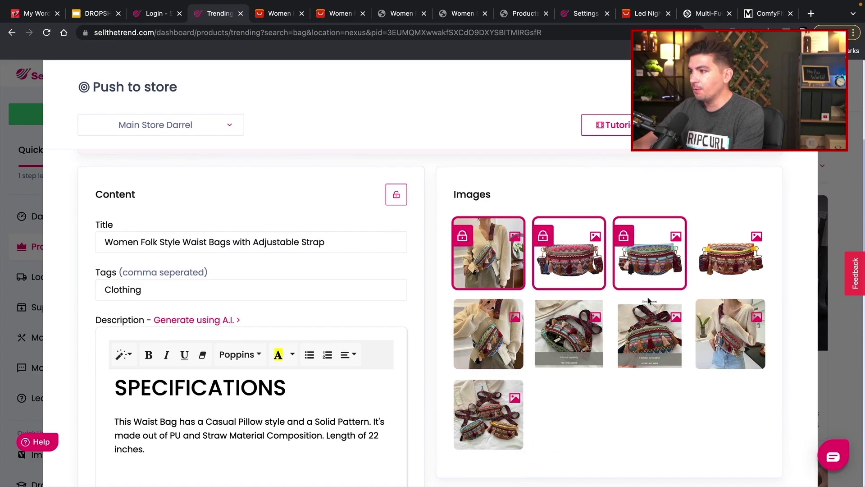
click(741, 256)
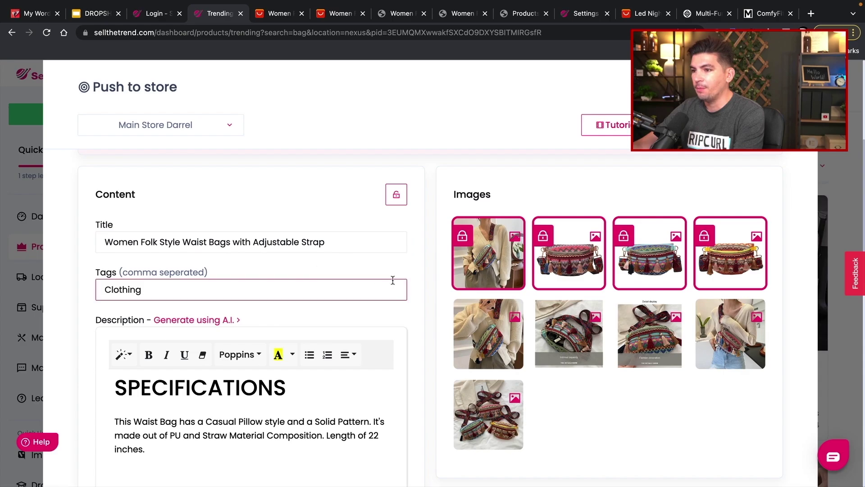
scroll(333, 279, down, 2)
scroll(325, 294, up, 2)
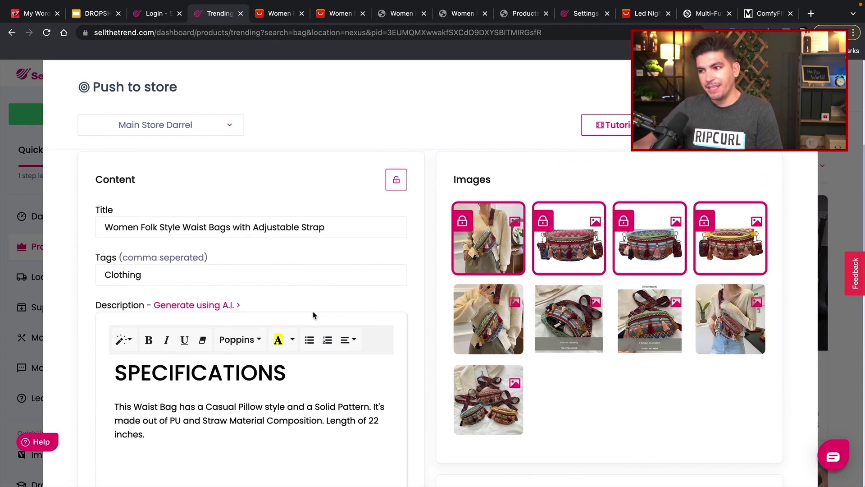
- In the AI description generator, enter the keywords and words to avoid
click(194, 306)
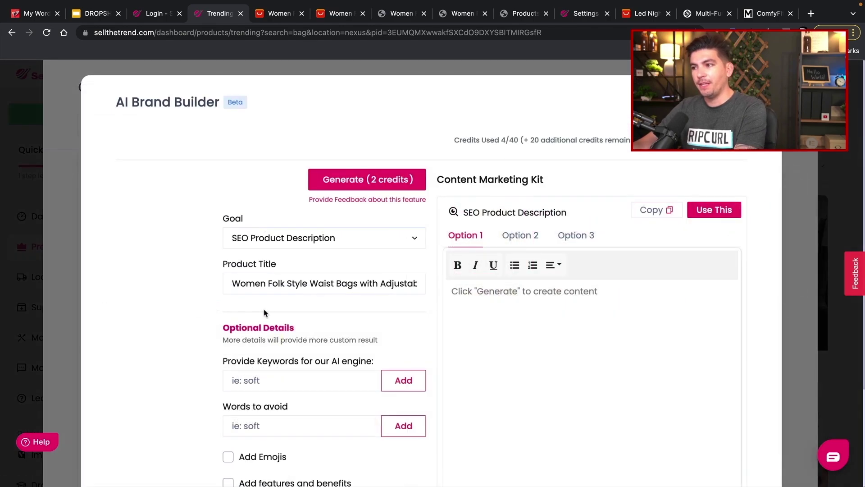
click(297, 287)
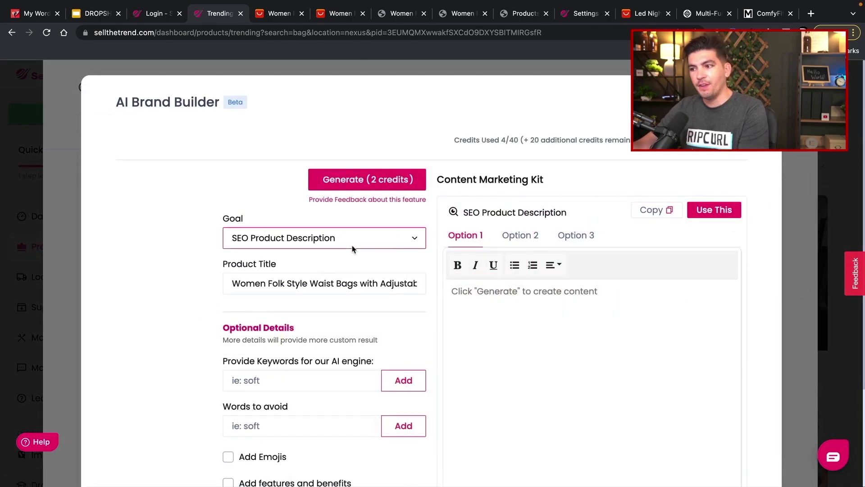
scroll(353, 248, down, 4)
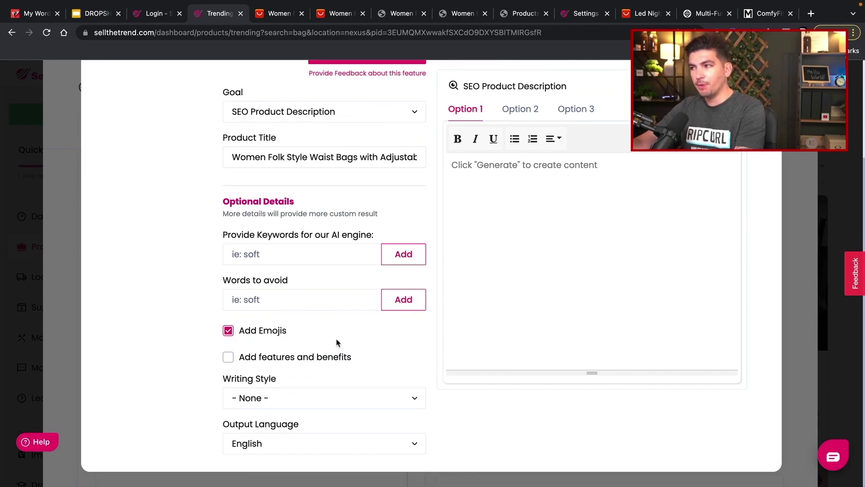
scroll(342, 343, up, 4)
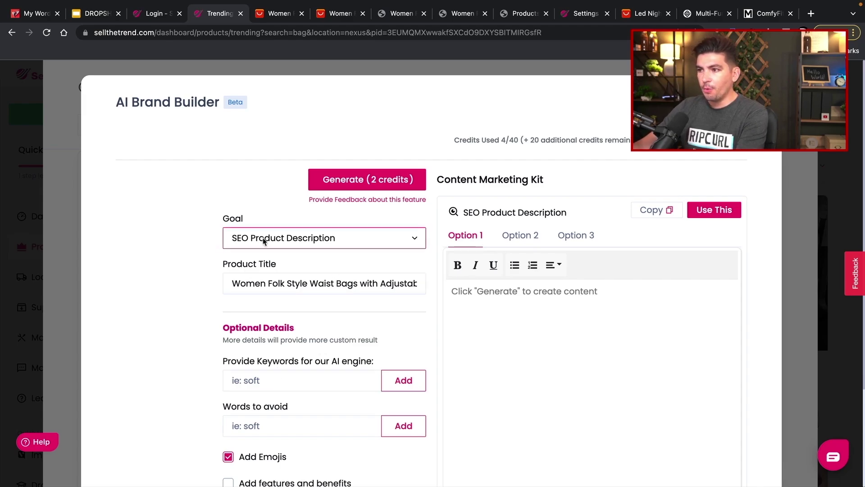
scroll(325, 345, down, 1)
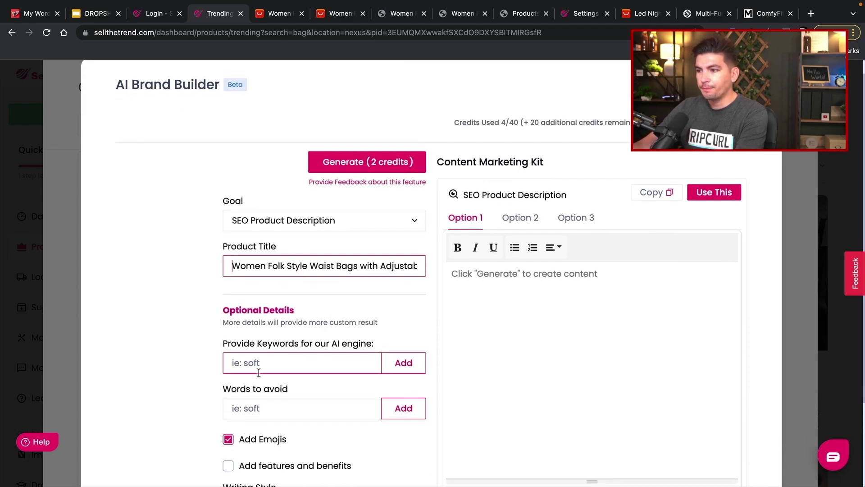
click(268, 370)
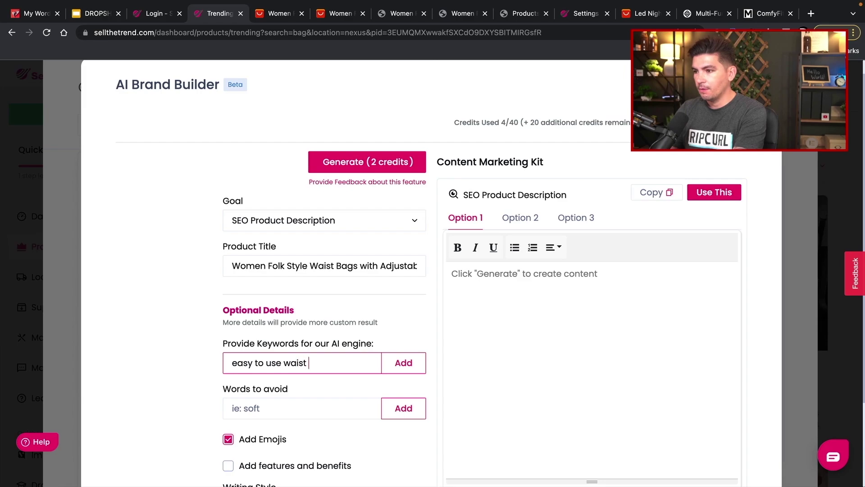
click(352, 410)
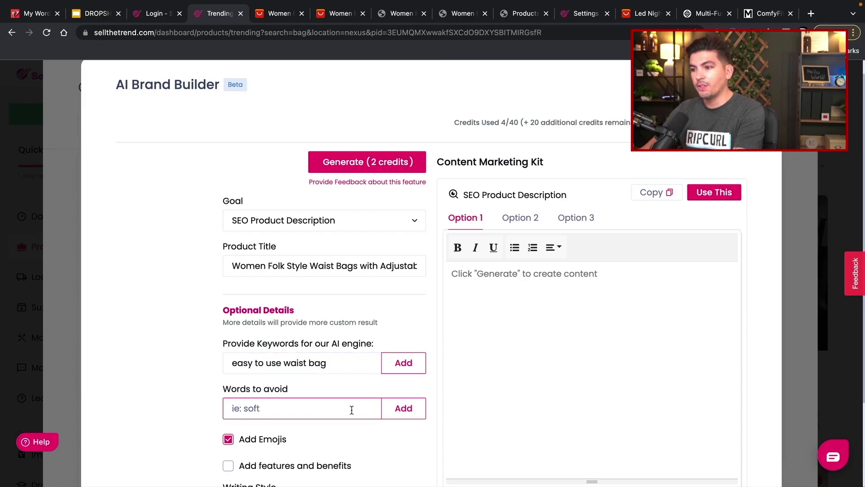
text(tough and free)
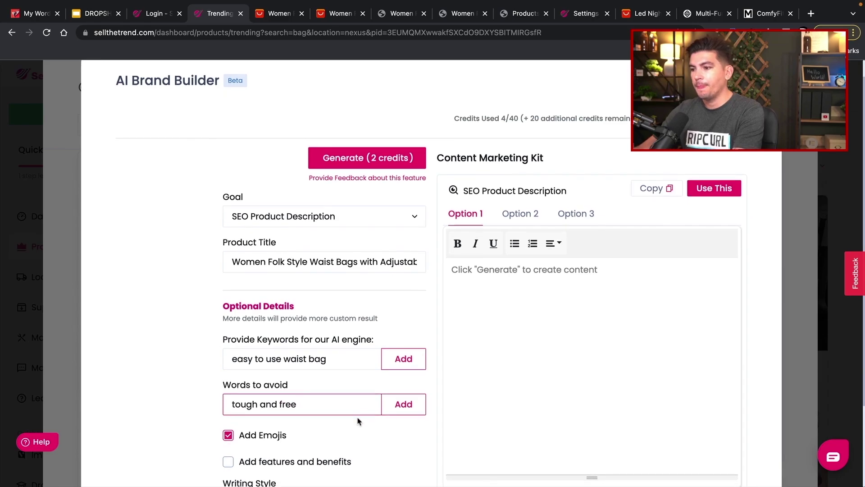
scroll(228, 380, down, 2)
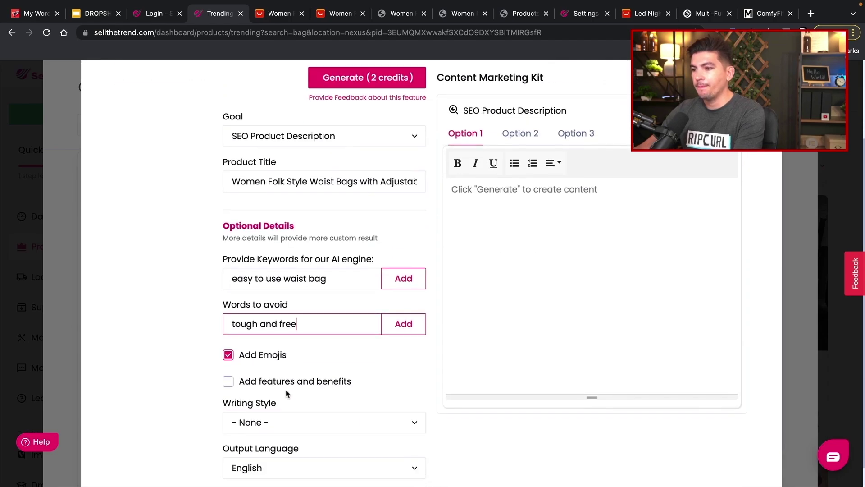
- Include features and benefits, choose the Persuasive writing style, and generate descriptions
click(229, 381)
scroll(270, 384, down, 1)
click(303, 398)
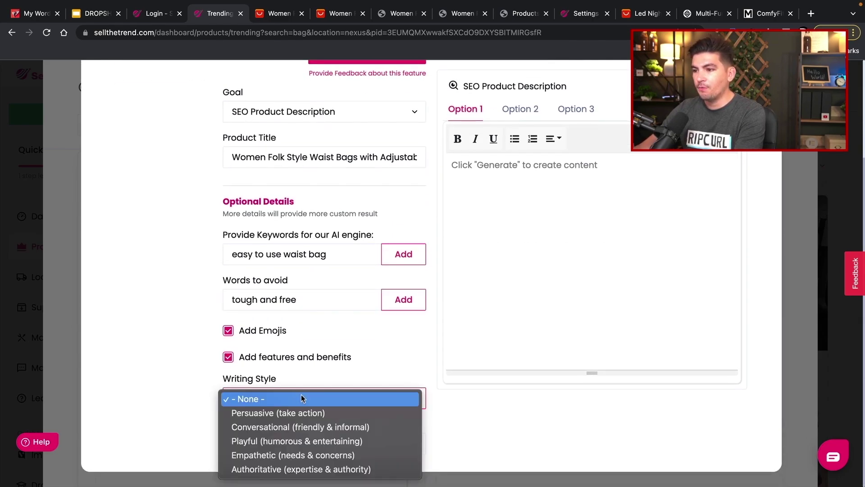
click(306, 412)
scroll(411, 413, up, 3)
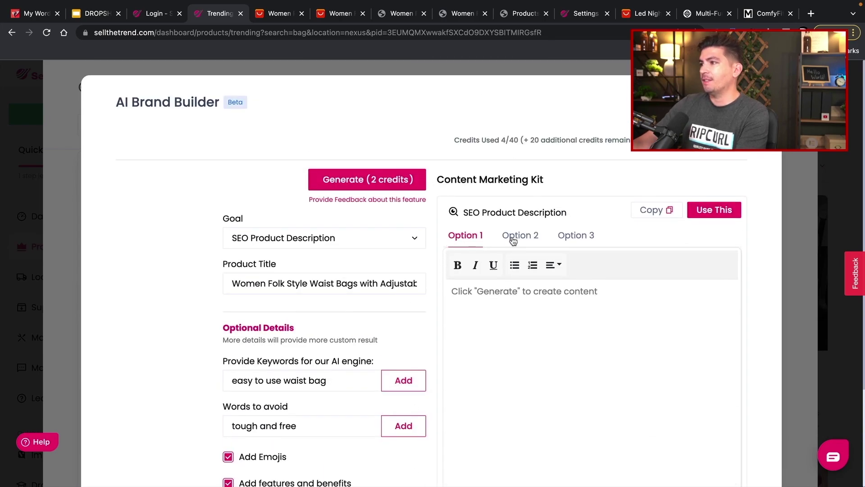
click(389, 183)
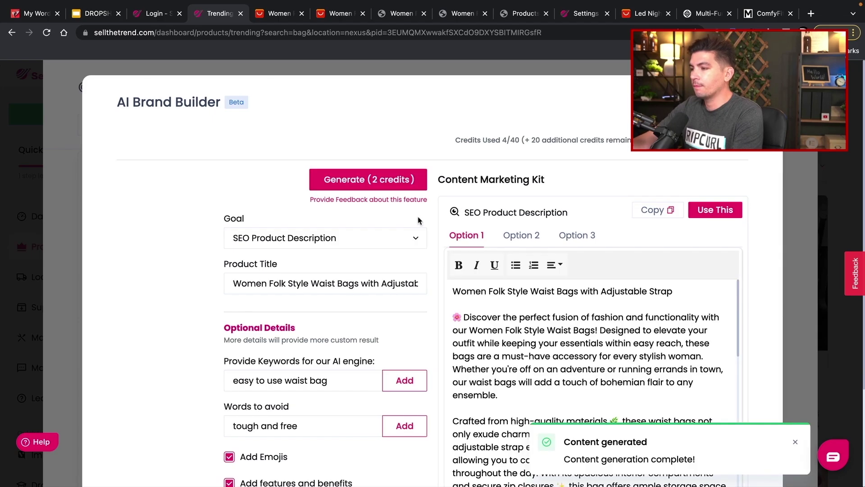
- Copy the Features list from the first generated description
scroll(437, 233, down, 2)
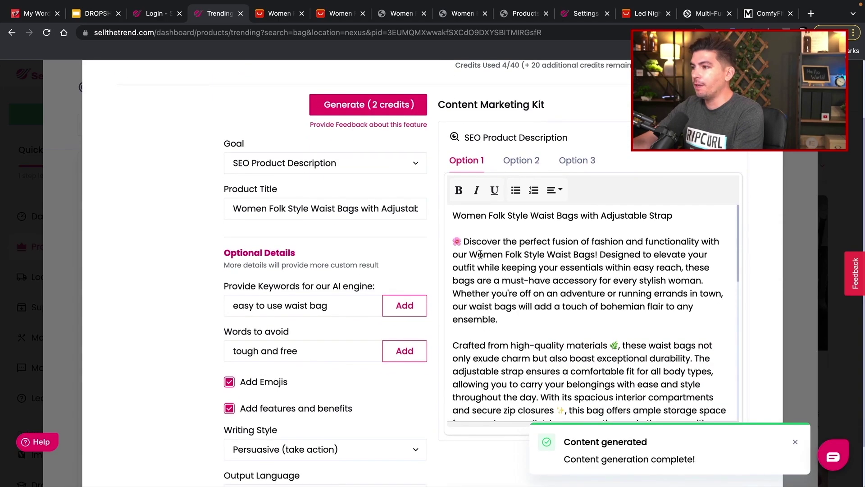
scroll(485, 255, down, 5)
scroll(486, 255, down, 4)
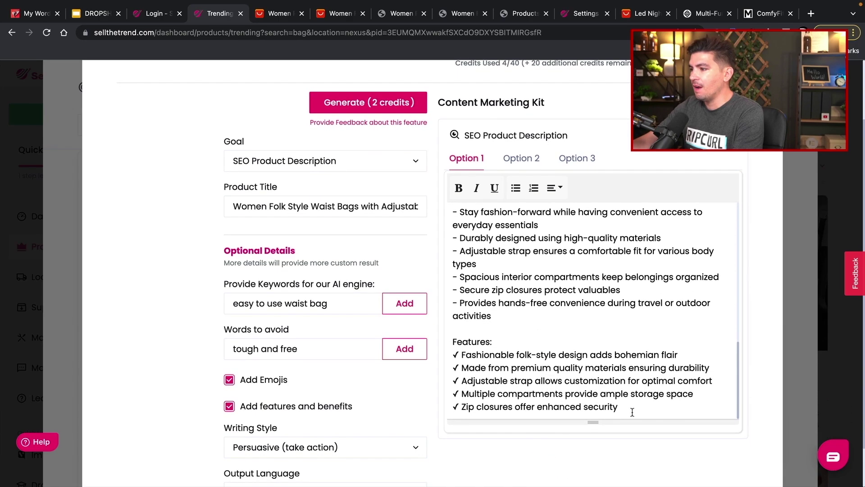
drag(631, 409, 450, 343)
right_click(465, 345)
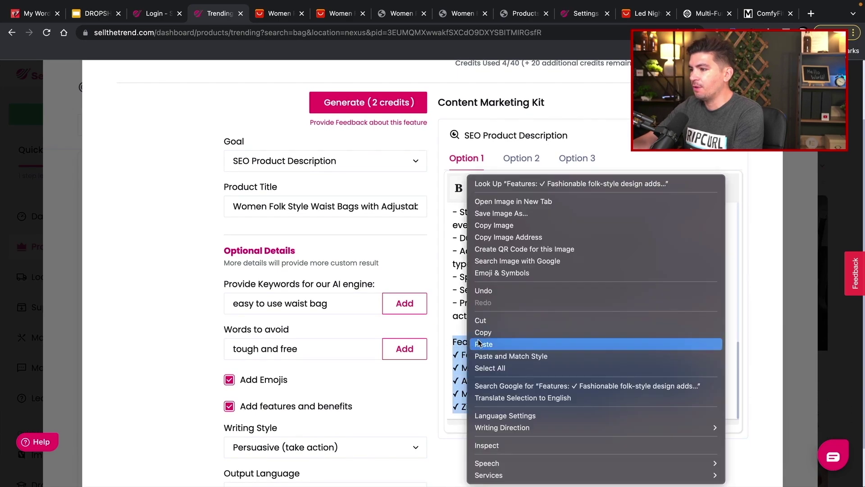
click(501, 330)
scroll(518, 293, up, 10)
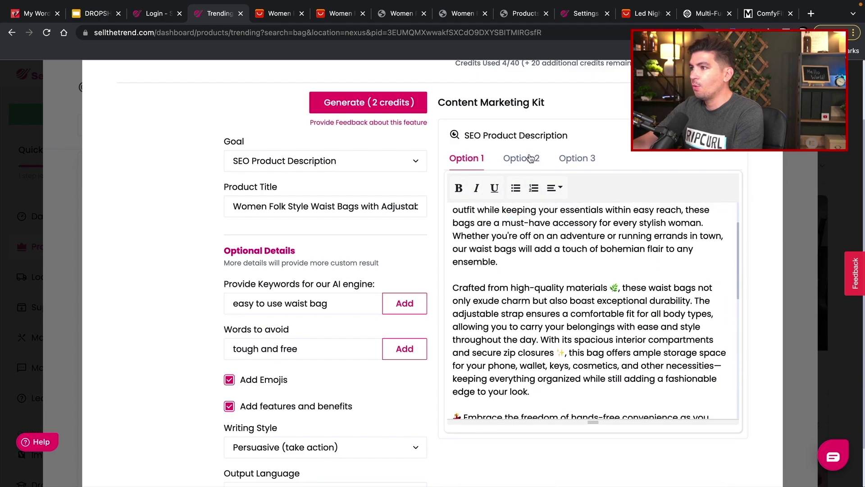
- Copy Option 3's Benefits and Features lists, apply Option 3, and close the builder
click(530, 159)
click(576, 161)
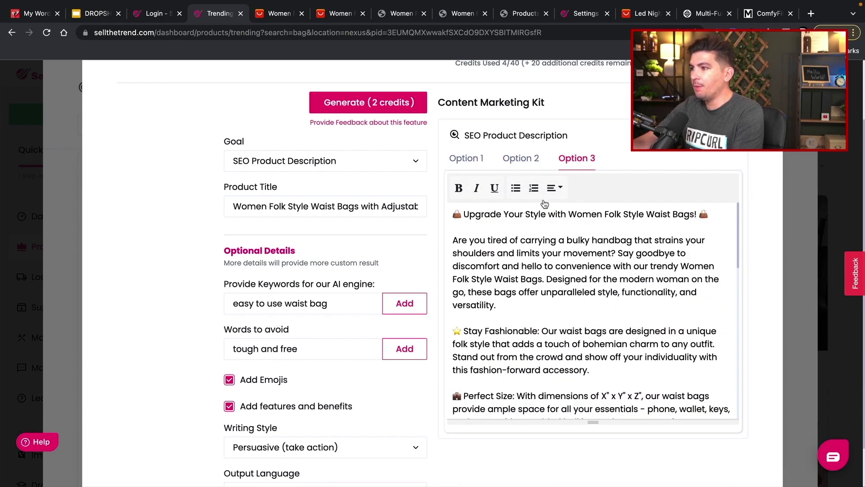
scroll(523, 277, down, 10)
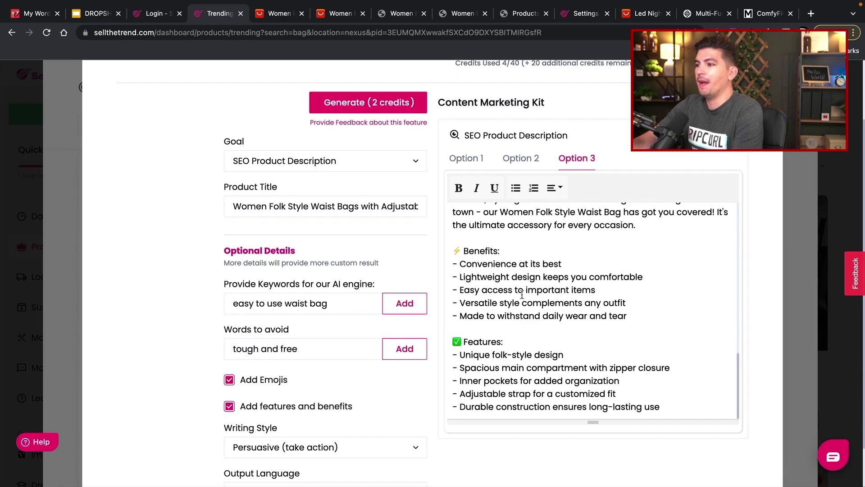
drag(662, 397, 451, 250)
right_click(480, 265)
click(496, 332)
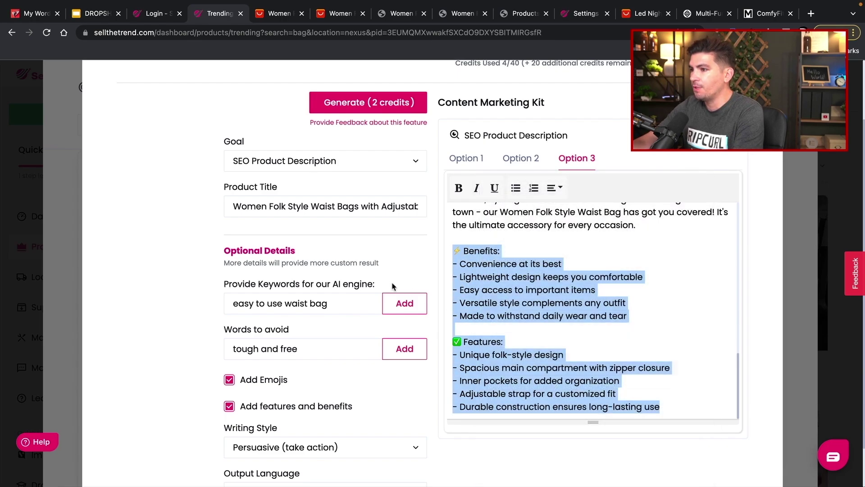
scroll(397, 286, up, 3)
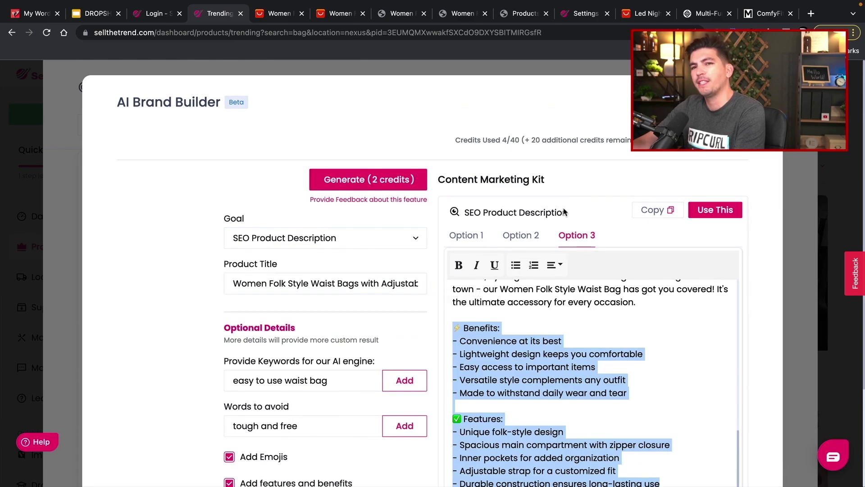
click(720, 217)
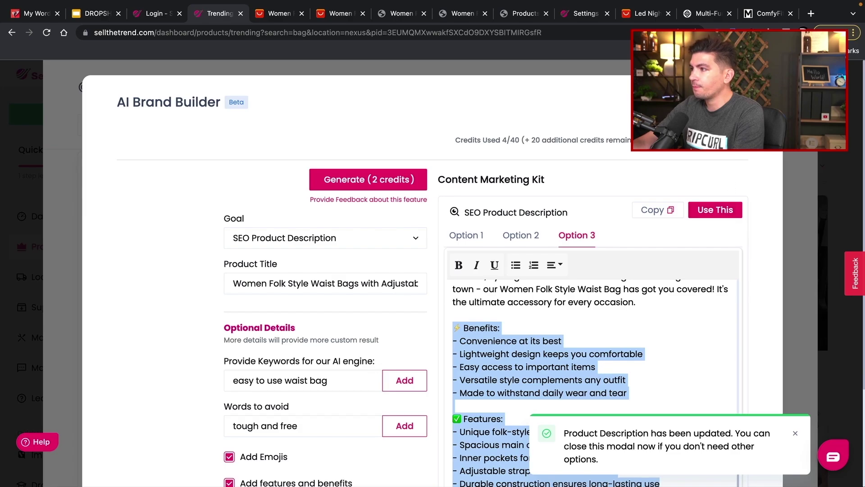
key(Escape)
- Confirm the 28.99 selling and 57.99 compare-at prices, then choose the Accessories collection
scroll(481, 280, down, 5)
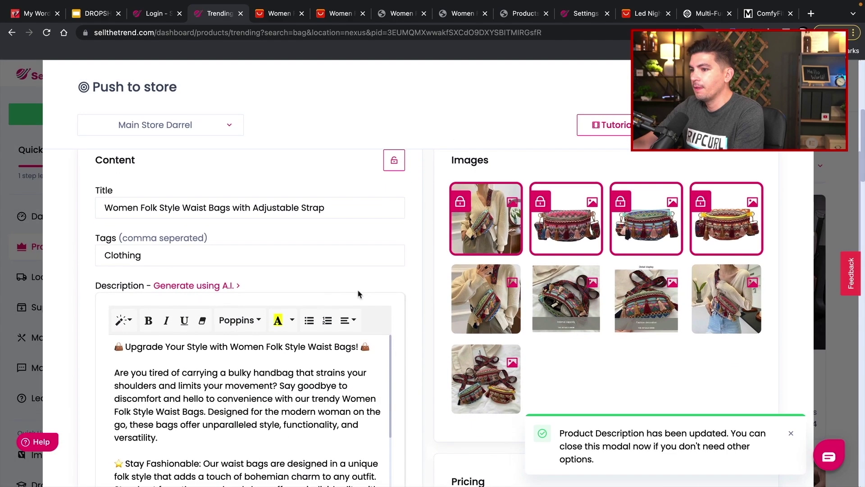
scroll(295, 302, down, 3)
scroll(293, 302, down, 5)
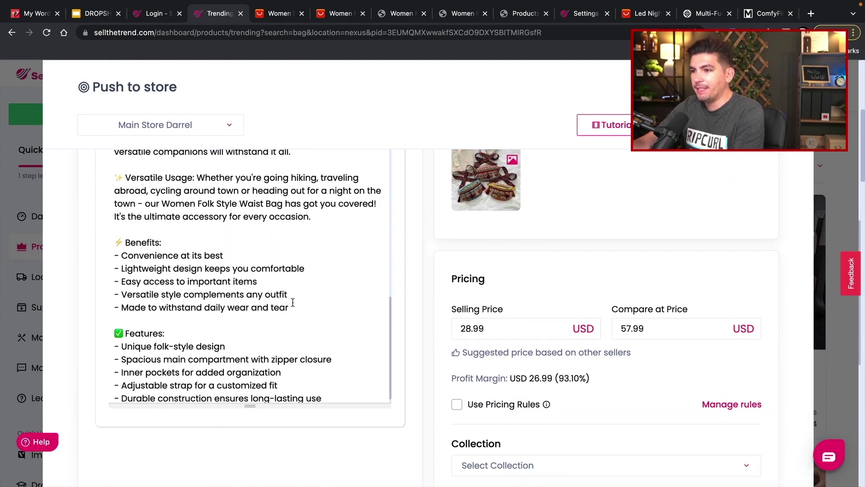
drag(113, 231, 330, 391)
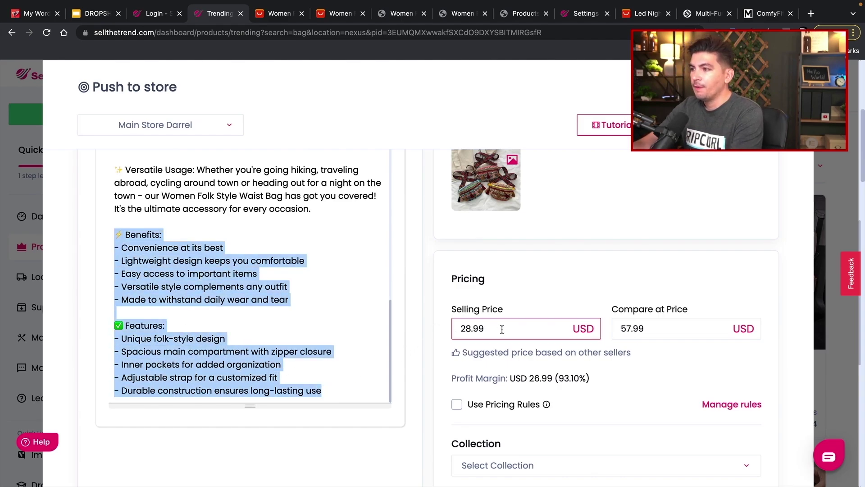
drag(501, 329, 449, 333)
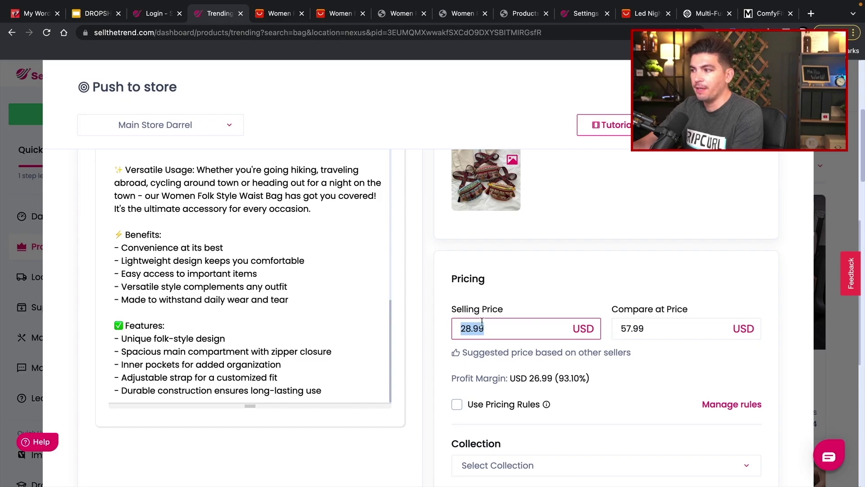
drag(649, 331, 617, 333)
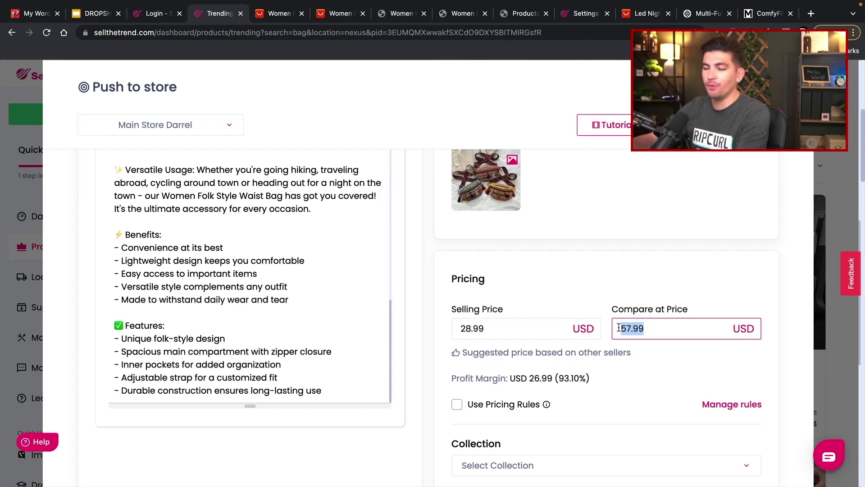
scroll(454, 317, down, 4)
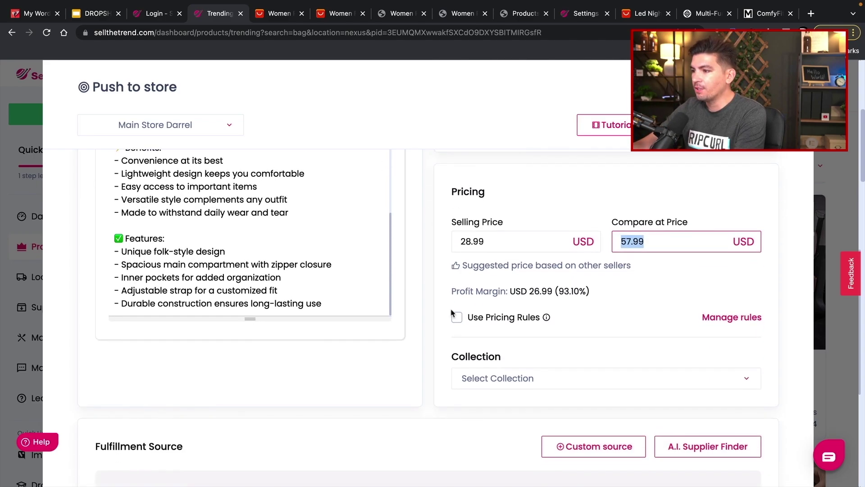
click(487, 310)
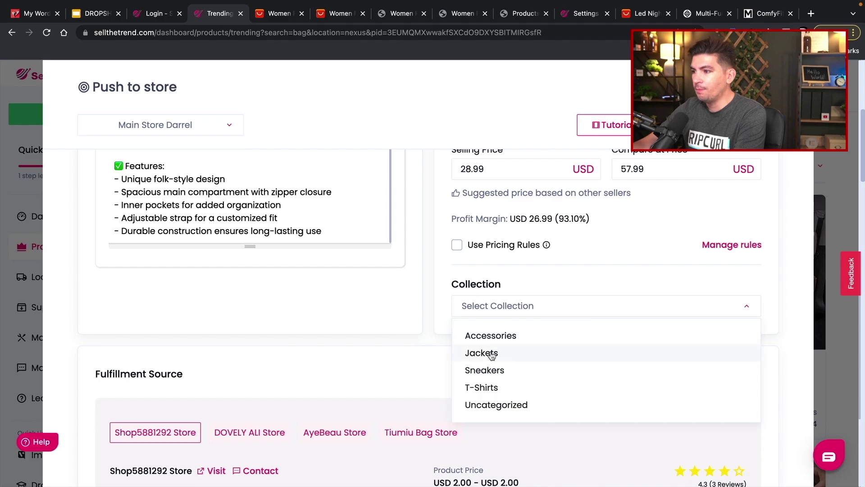
scroll(494, 356, down, 1)
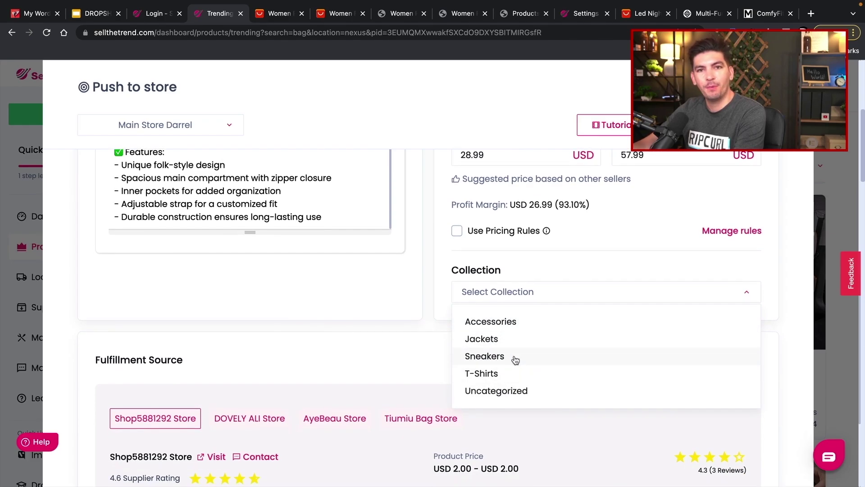
click(523, 326)
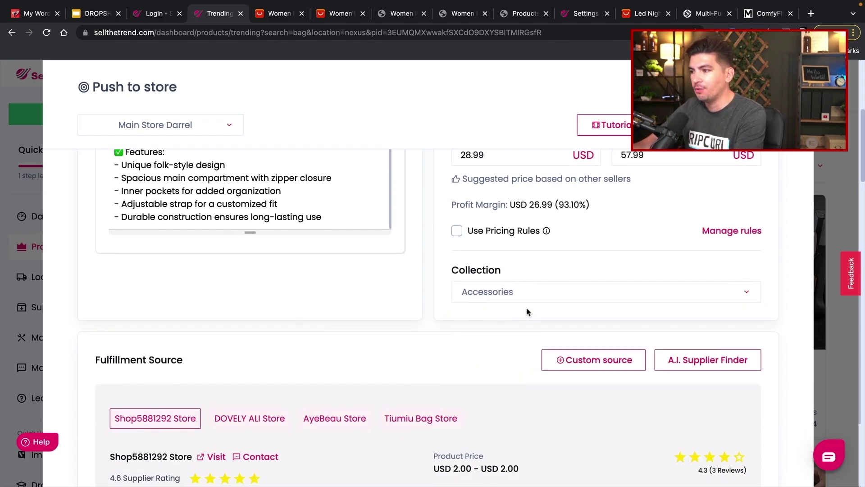
scroll(498, 333, down, 5)
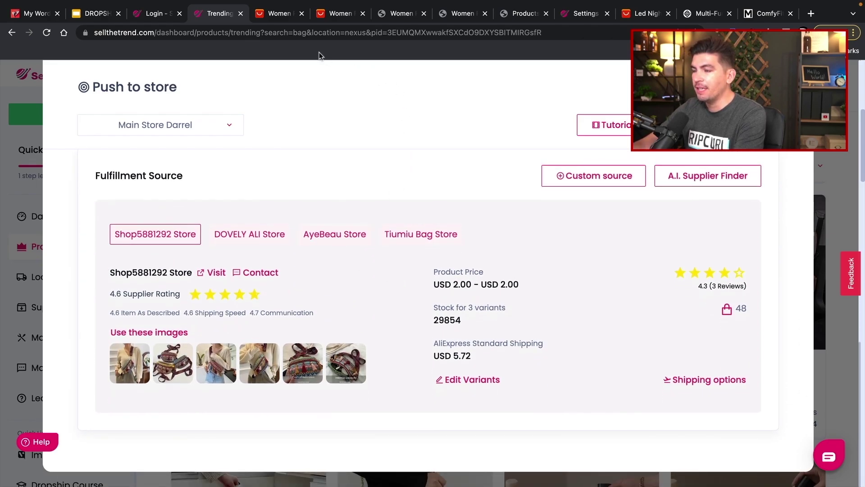
- Compare the AliExpress supplier pages and choose DOVELY ALI Store as the fulfillment source
click(326, 15)
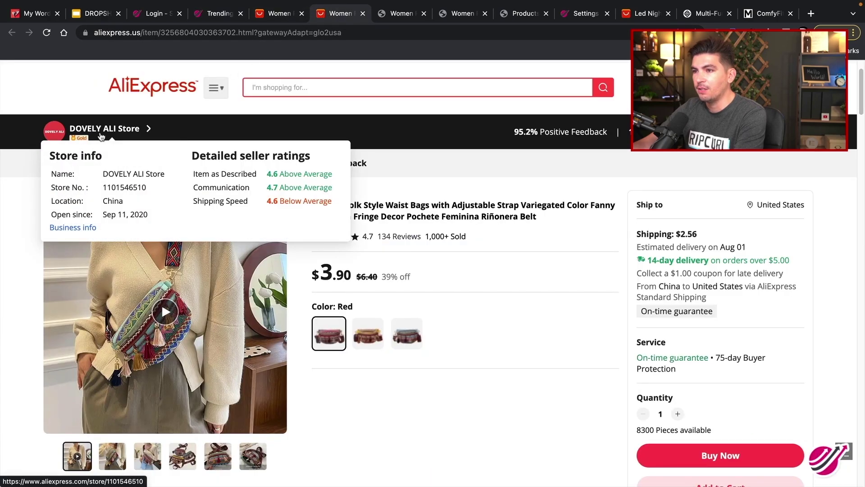
click(215, 13)
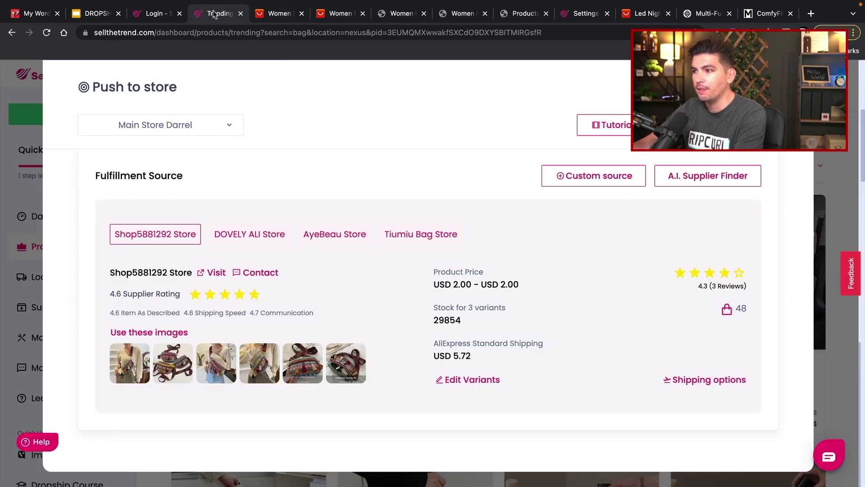
click(243, 234)
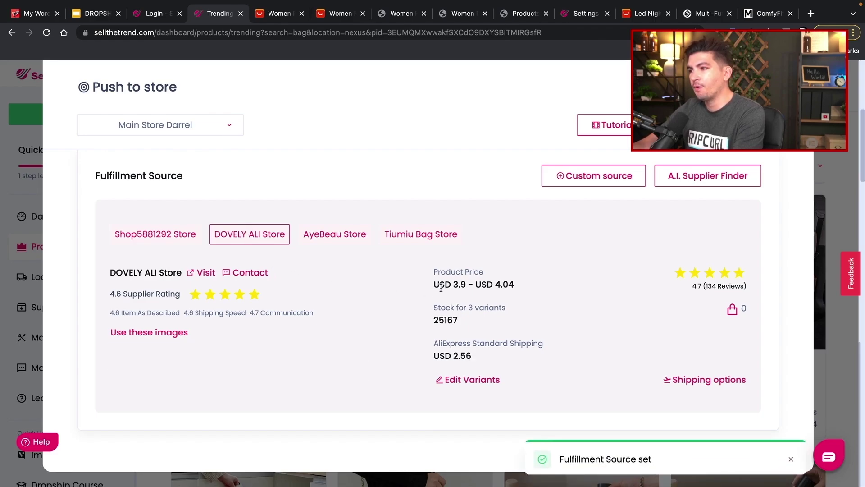
click(276, 14)
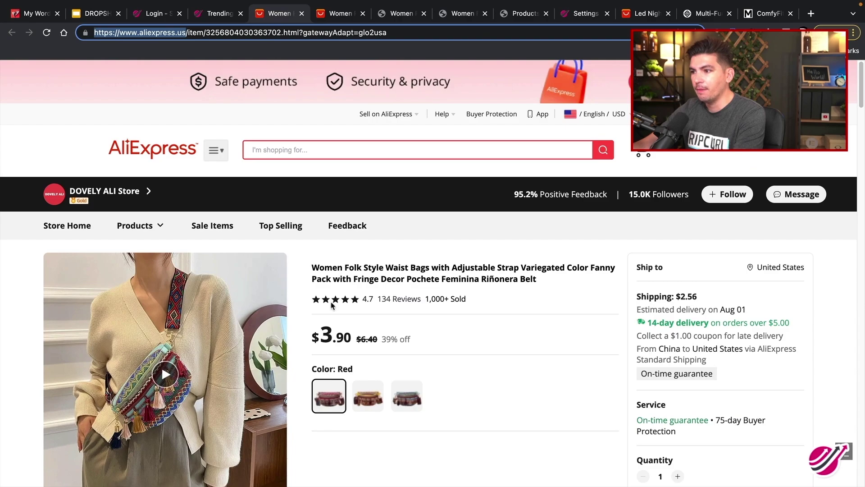
click(225, 17)
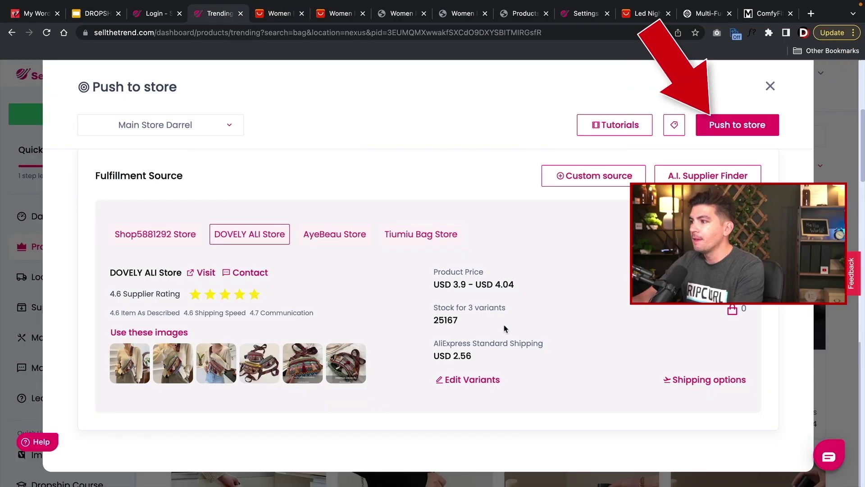
- Open the pushed waist bag's WordPress edit page
scroll(505, 329, up, 10)
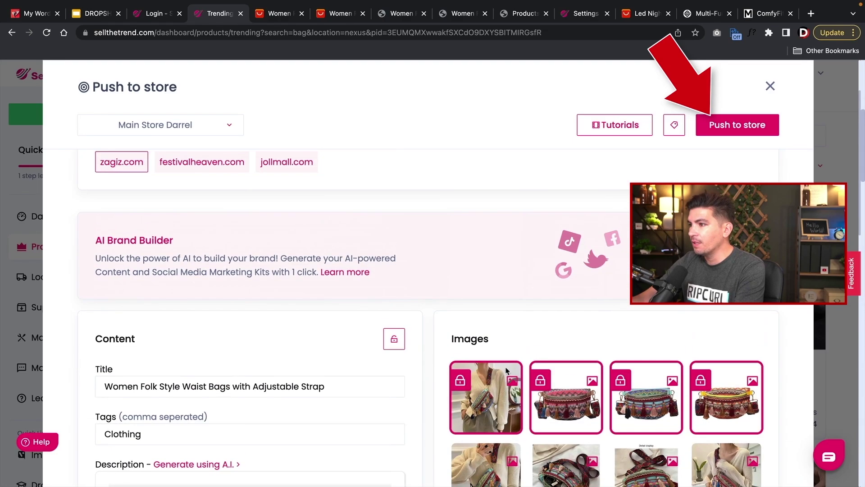
scroll(478, 204, up, 1)
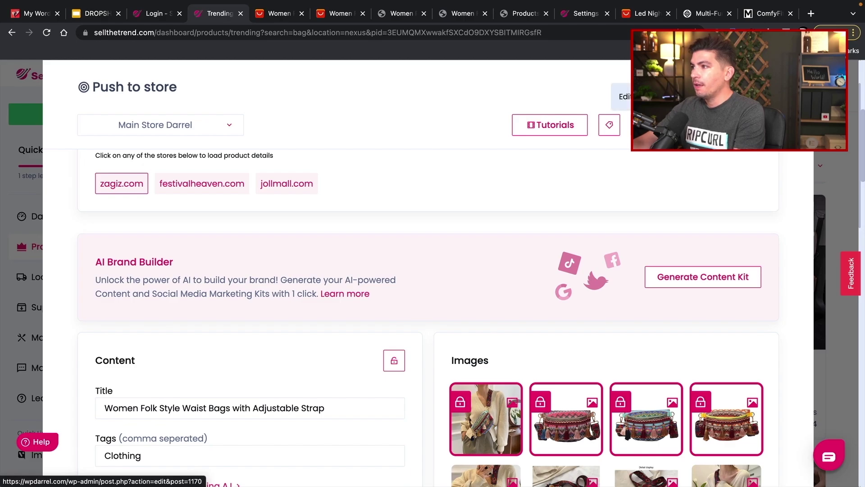
click(626, 96)
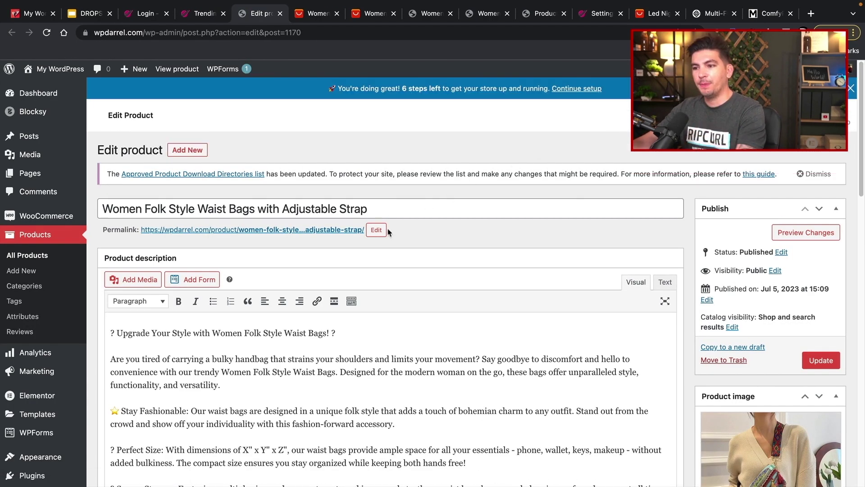
- Delete the opening headline line from the product description
scroll(366, 343, down, 2)
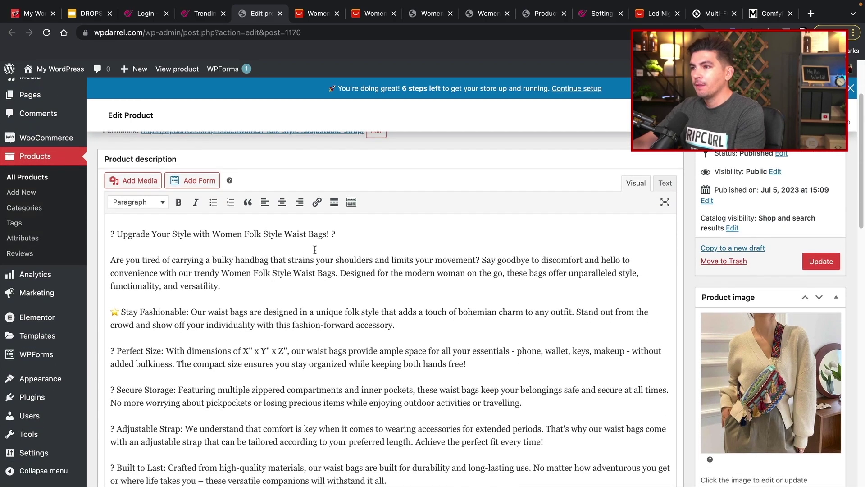
drag(373, 235, 87, 233)
key(BackSpace)
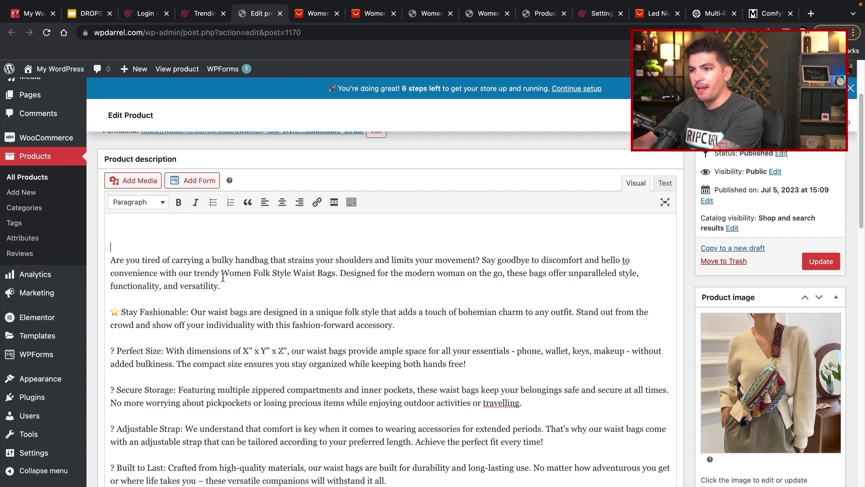
- Paste the copied Benefits and Features bullets into the product short description
scroll(223, 277, down, 15)
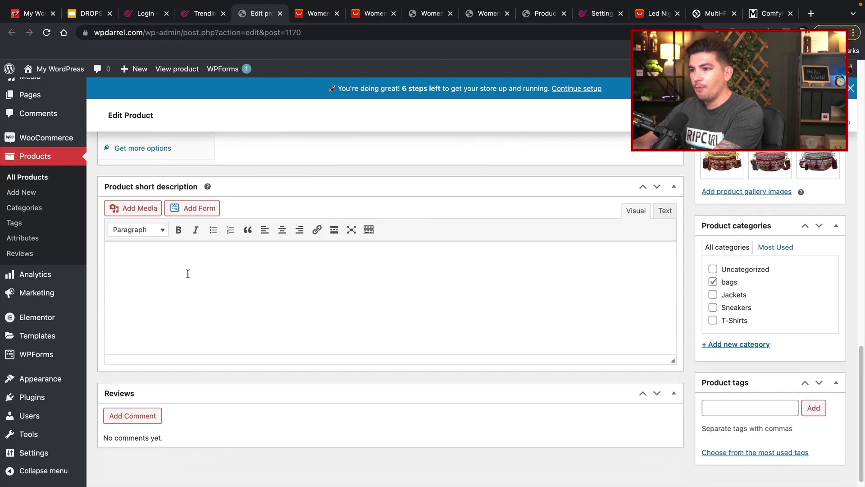
right_click(131, 263)
click(119, 262)
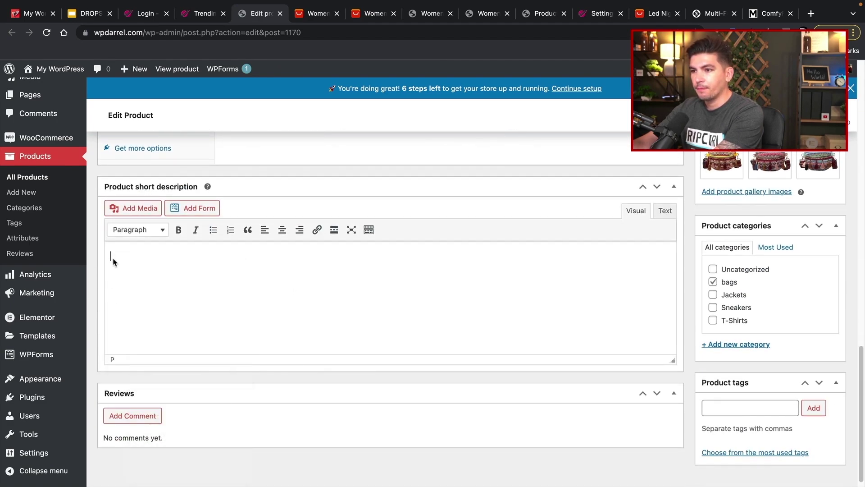
right_click(113, 262)
click(148, 334)
scroll(267, 311, up, 5)
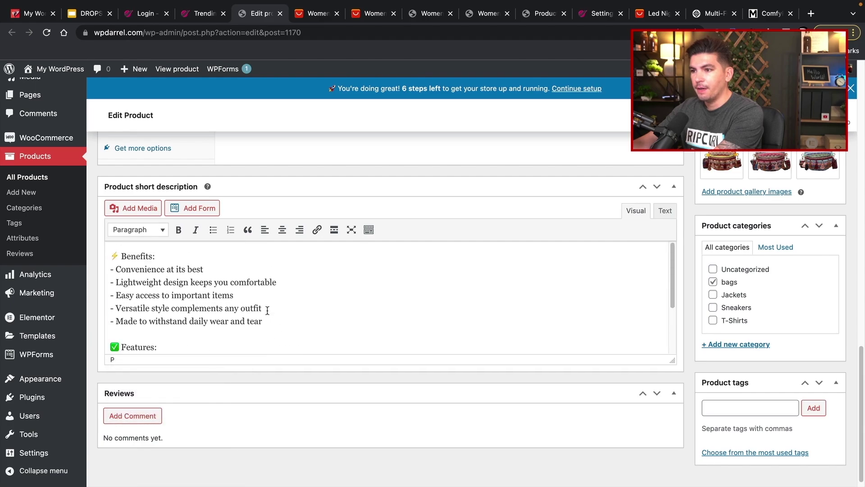
scroll(380, 330, up, 5)
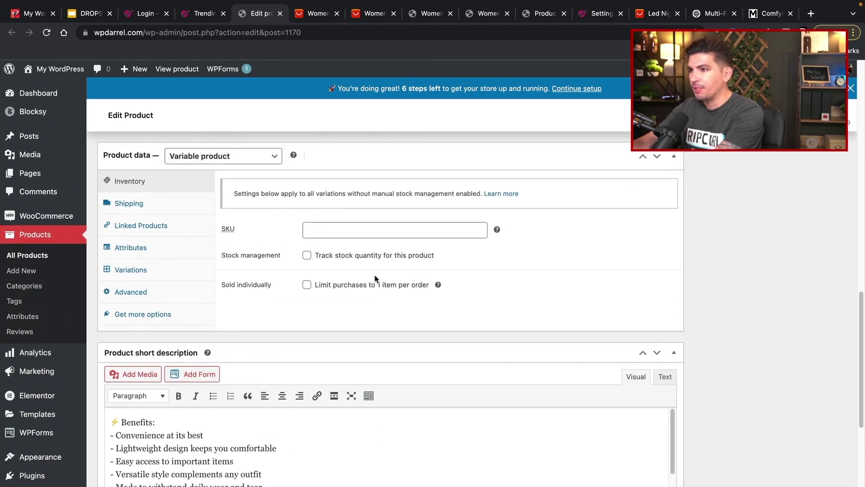
scroll(374, 278, up, 1)
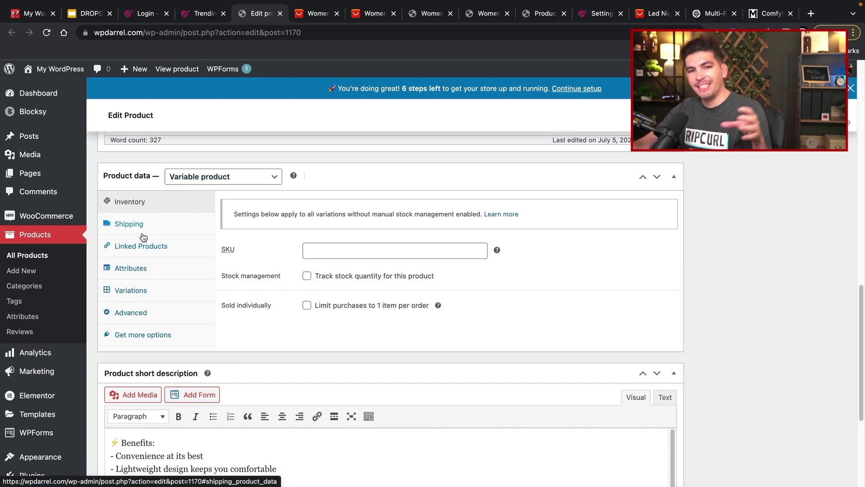
- Show the variations and replace the Yellow variation's 8675 stock quantity
click(130, 271)
click(131, 290)
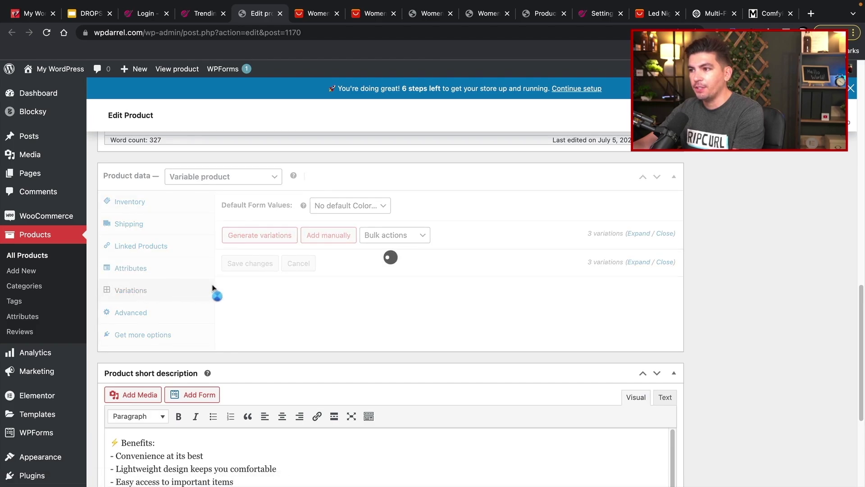
click(459, 269)
scroll(387, 288, down, 2)
double_click(303, 350)
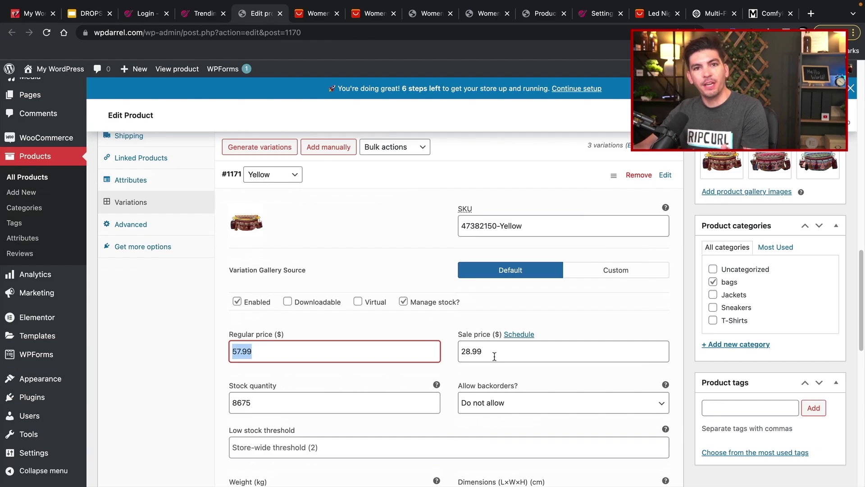
scroll(493, 353, down, 2)
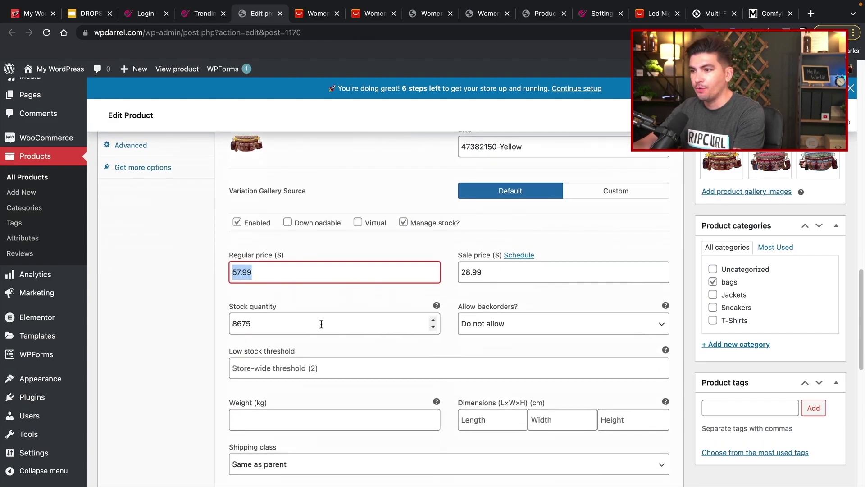
click(240, 328)
double_click(240, 328)
text(100)
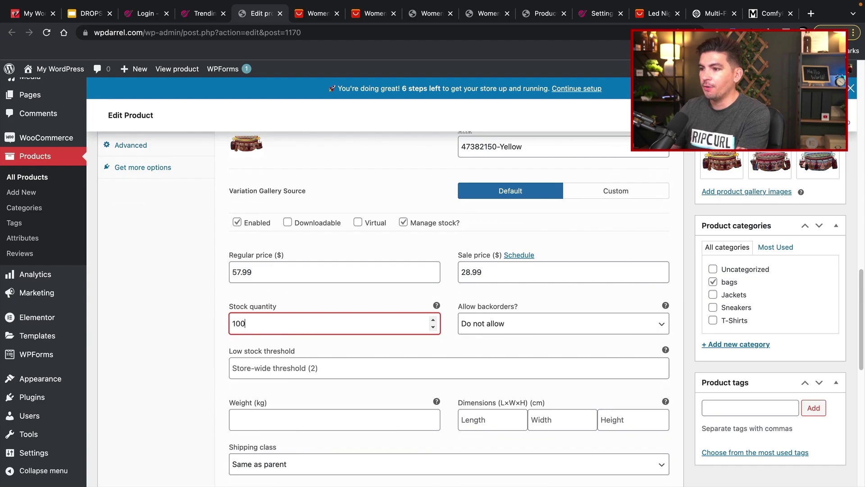
click(206, 380)
- Set the Red variation's stock quantity from 8300 to 100
scroll(241, 385, down, 6)
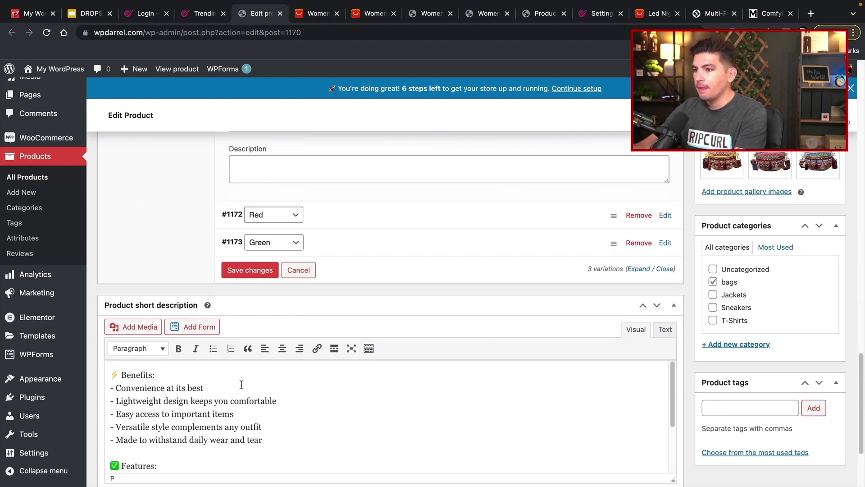
click(395, 219)
scroll(261, 428, down, 2)
click(253, 345)
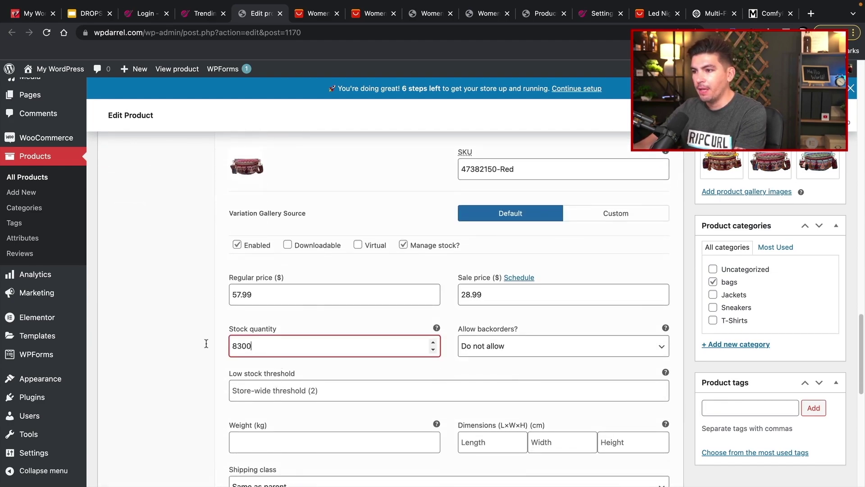
key(ctrl+a)
text(100)
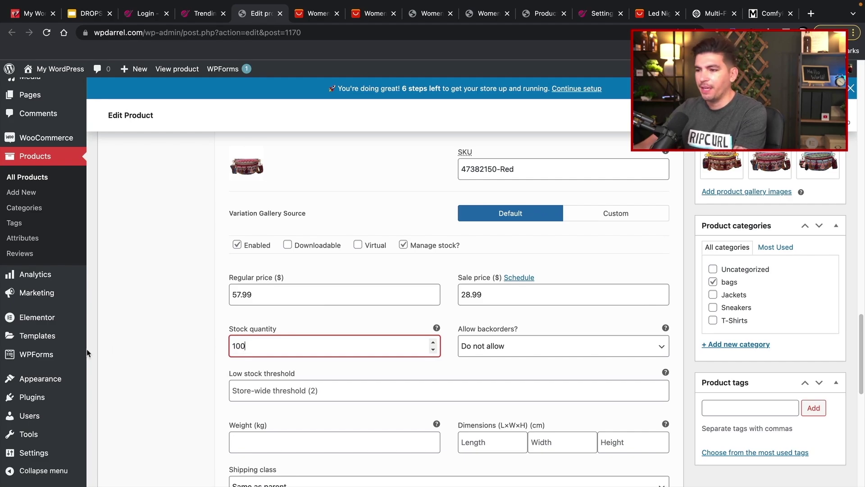
mouse_move(88, 353)
click(122, 332)
click(391, 188)
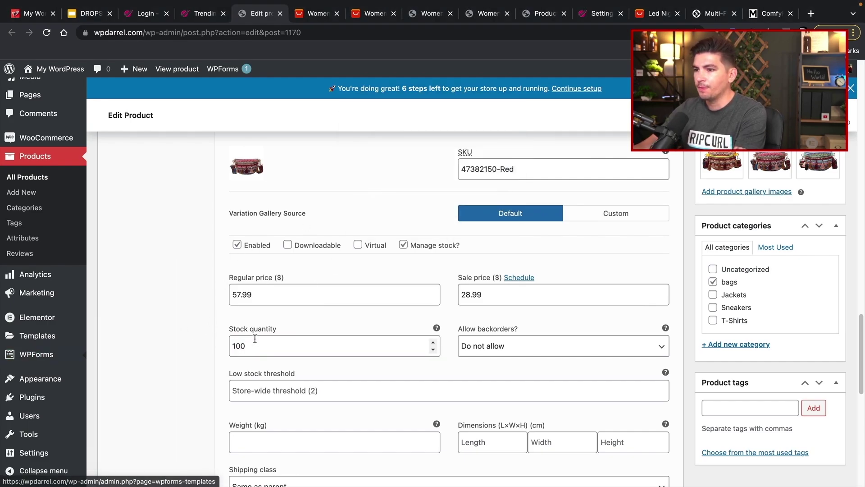
- Set the Green variation's stock quantity to 100
scroll(359, 310, down, 6)
scroll(358, 310, down, 4)
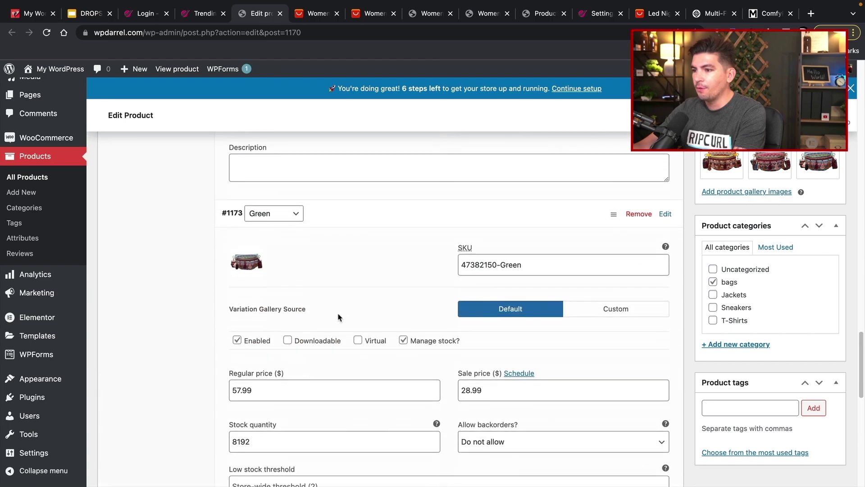
drag(290, 344, 186, 345)
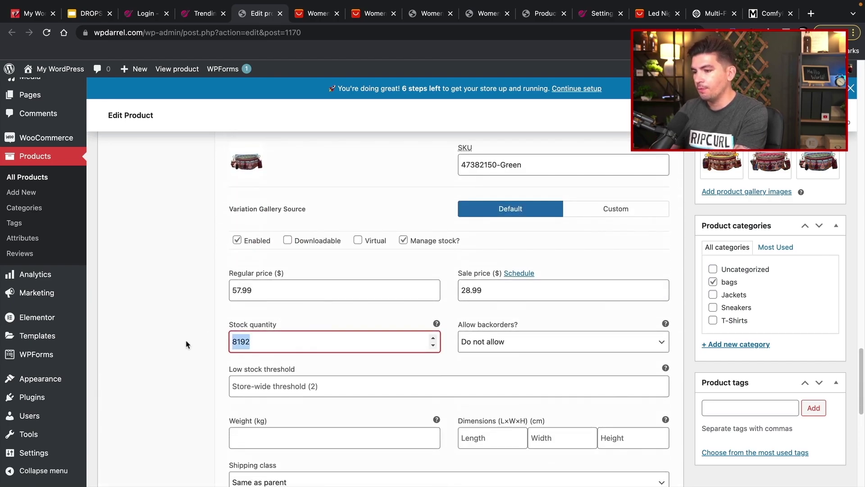
text(100)
click(187, 344)
- Update the product and view its live product page
scroll(352, 373, down, 2)
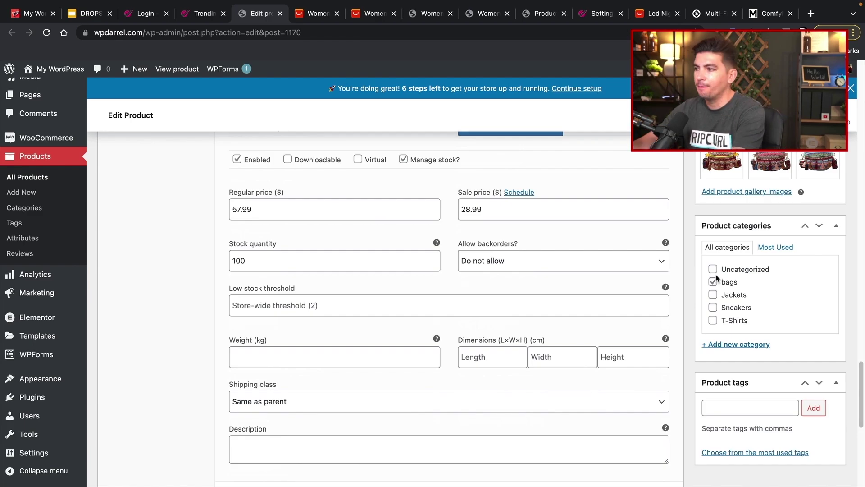
scroll(672, 297, down, 10)
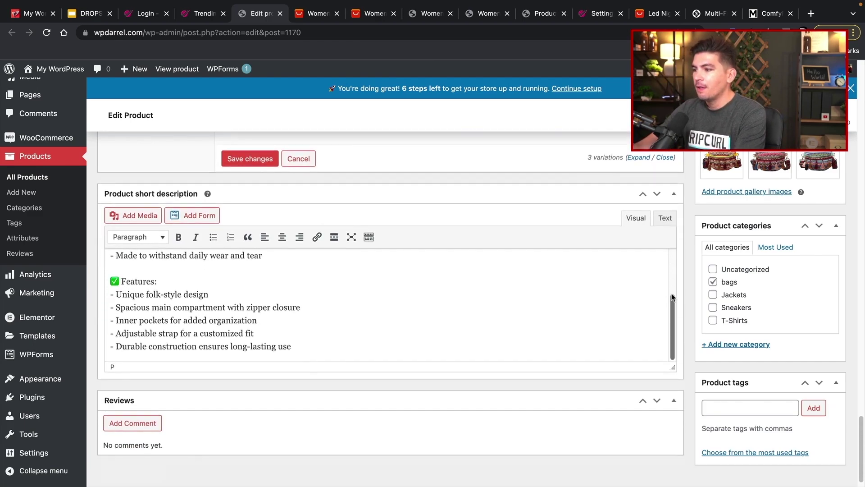
scroll(691, 395, up, 15)
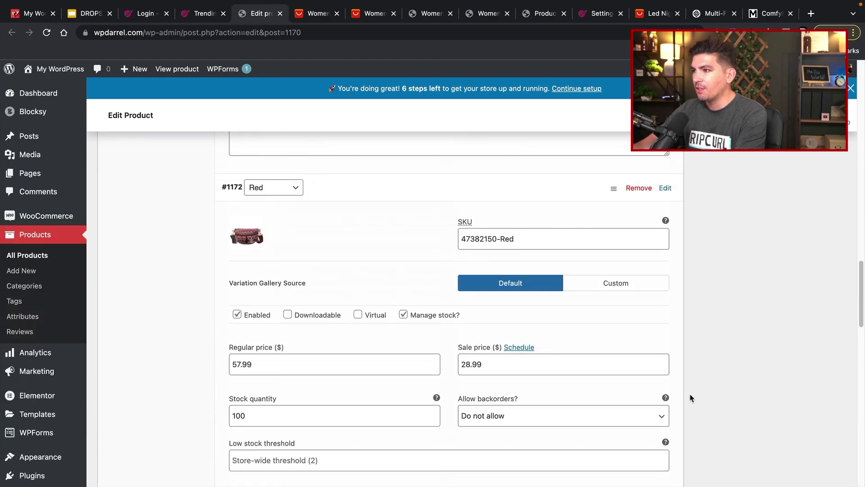
scroll(691, 398, up, 10)
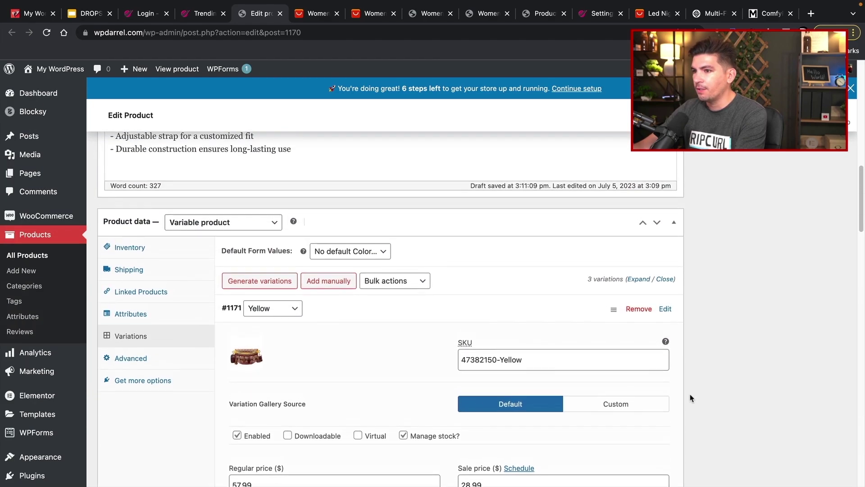
scroll(690, 398, up, 3)
scroll(691, 398, up, 10)
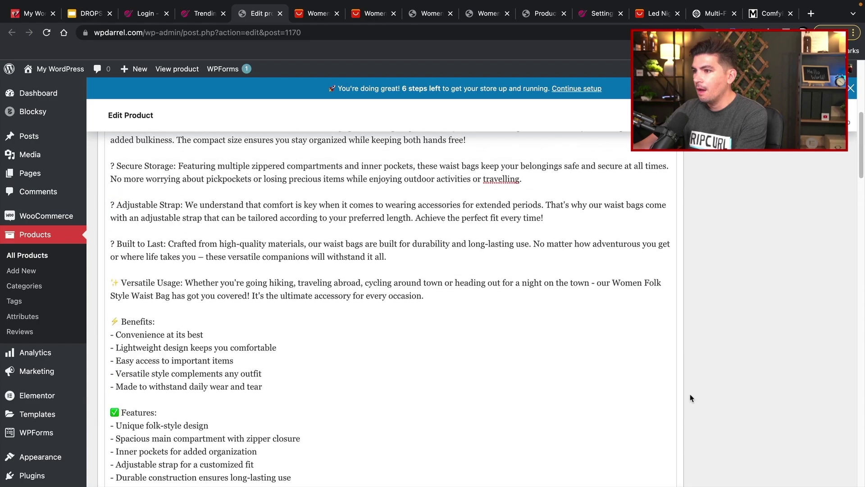
scroll(687, 389, down, 3)
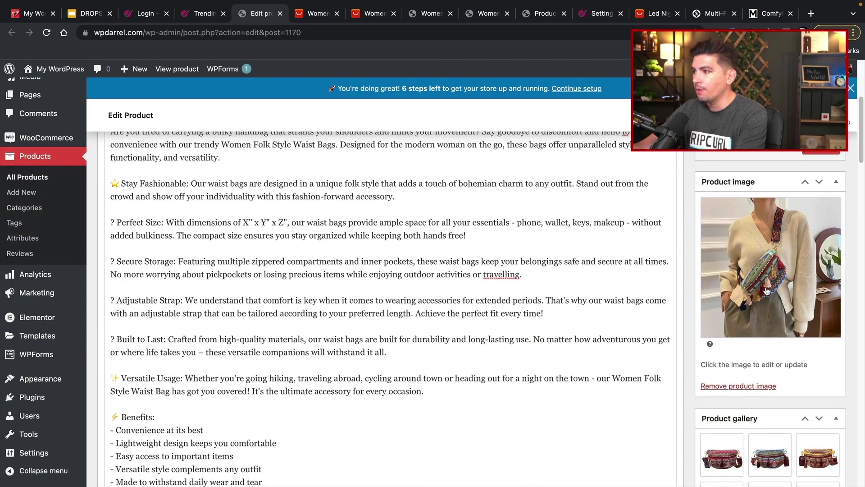
scroll(664, 275, up, 5)
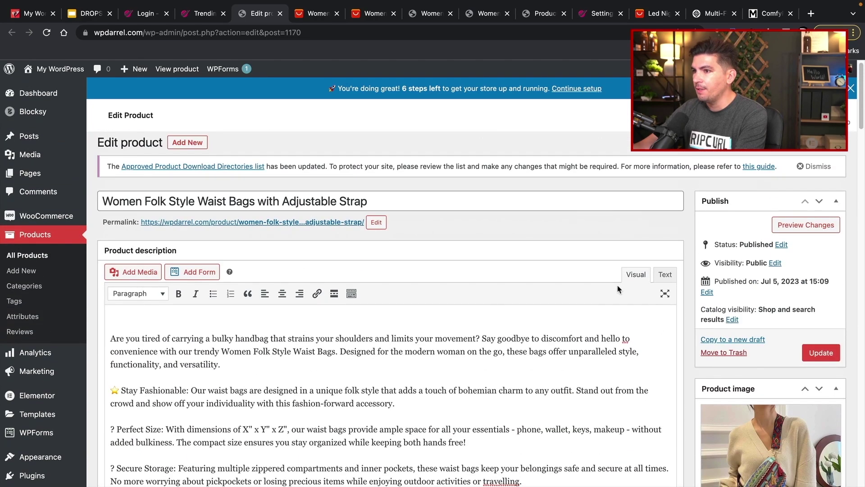
click(819, 354)
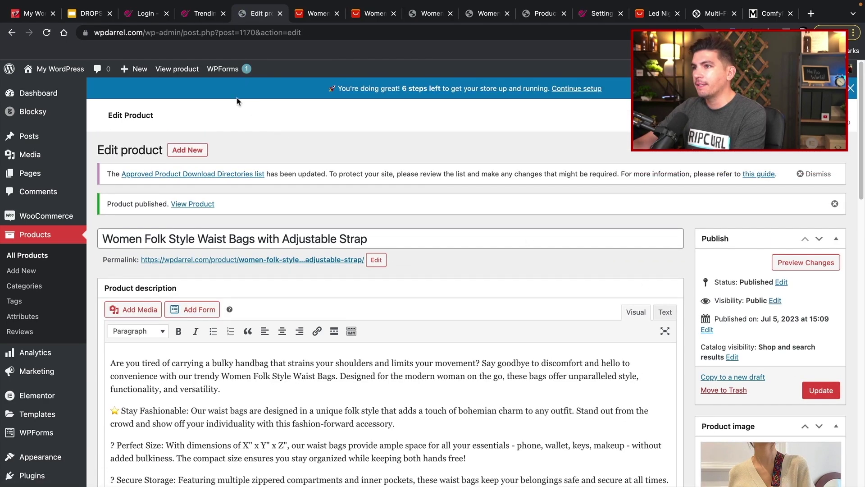
click(192, 72)
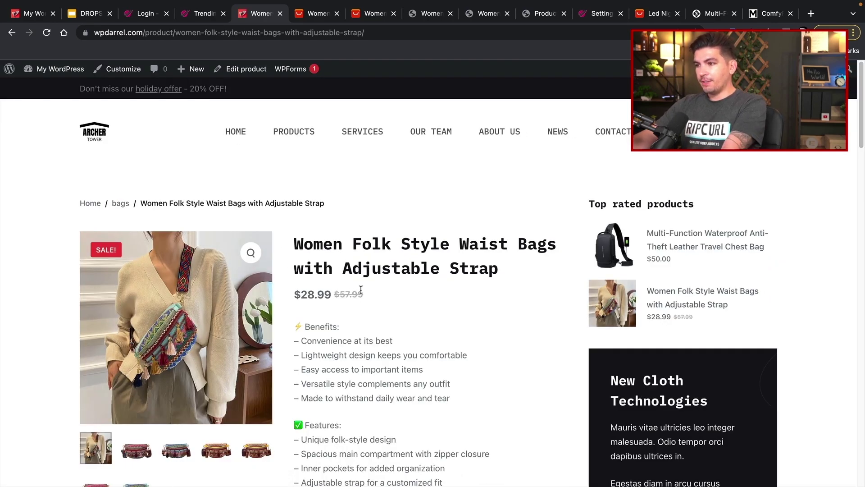
- Select the Yellow colour variant and add the waist bag to the cart
scroll(380, 259, down, 3)
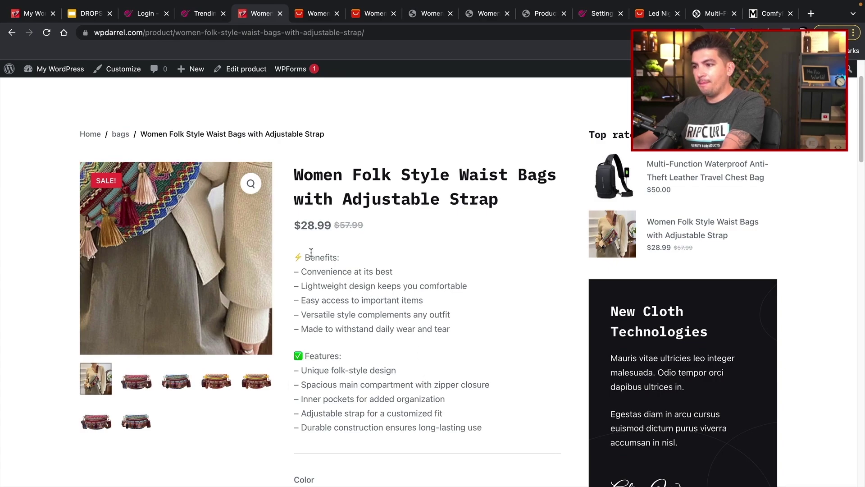
scroll(356, 340, down, 5)
click(355, 267)
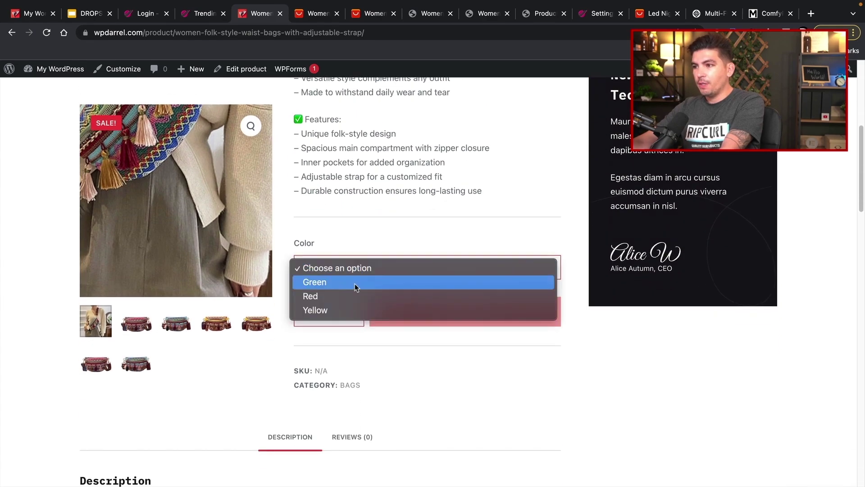
click(354, 288)
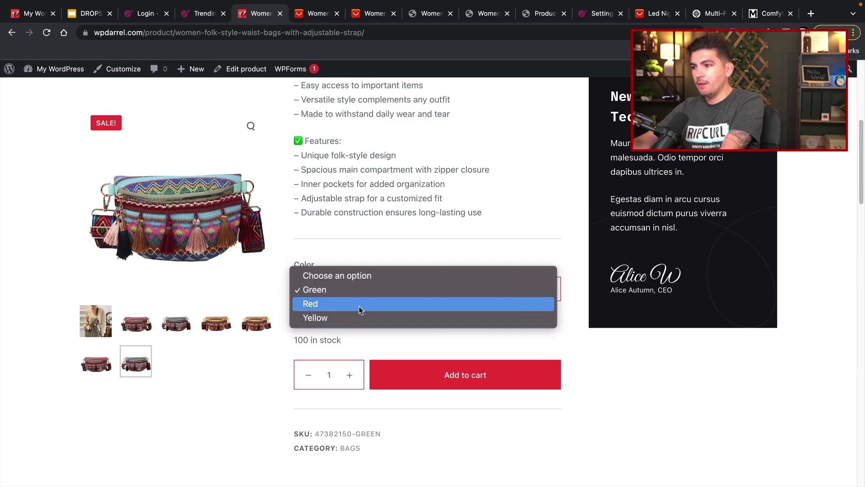
click(359, 307)
click(363, 293)
click(365, 303)
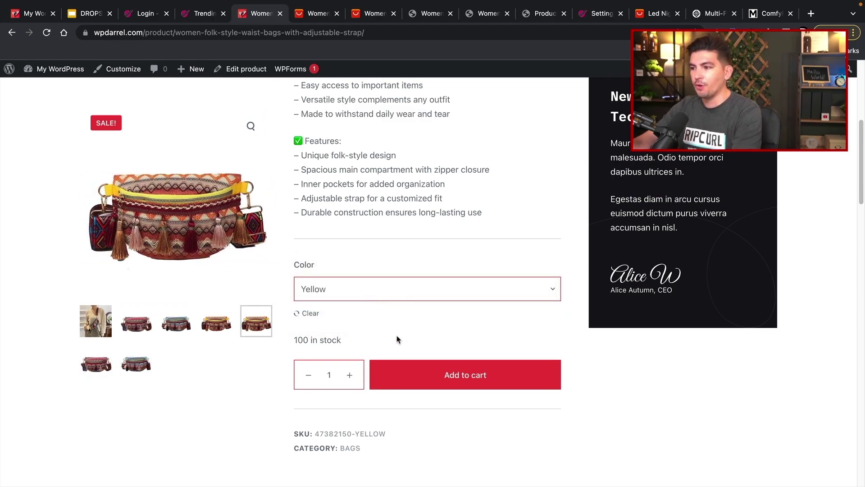
click(430, 384)
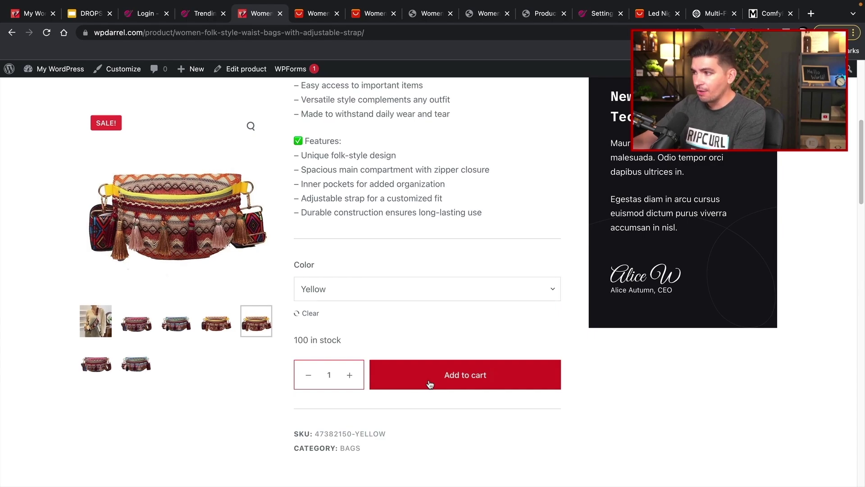
- Review the product description, inspecting the broken character before 'Perfect Size'
scroll(375, 315, up, 6)
scroll(450, 383, down, 6)
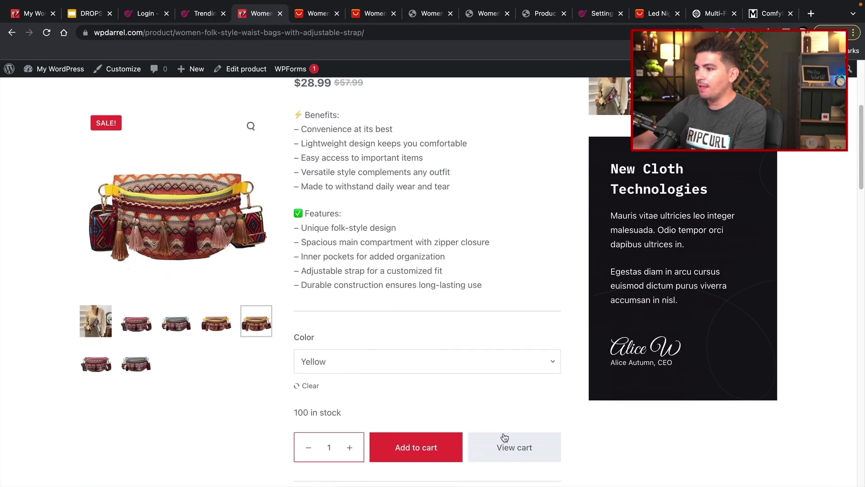
scroll(496, 433, down, 6)
scroll(468, 413, down, 7)
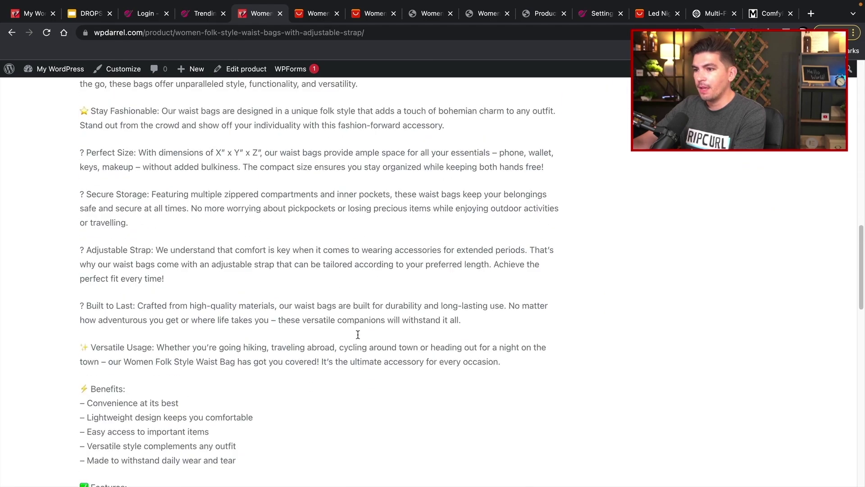
drag(126, 158, 225, 359)
click(227, 356)
scroll(230, 344, down, 2)
scroll(140, 316, up, 2)
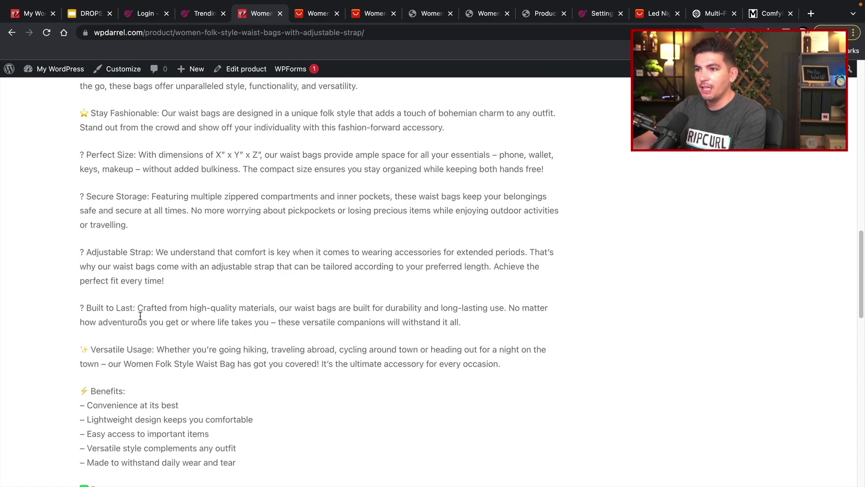
scroll(82, 310, up, 1)
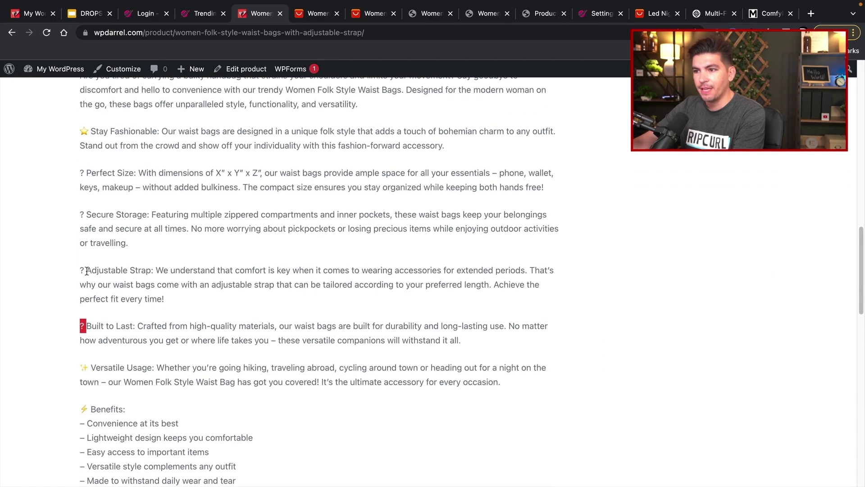
scroll(113, 302, up, 3)
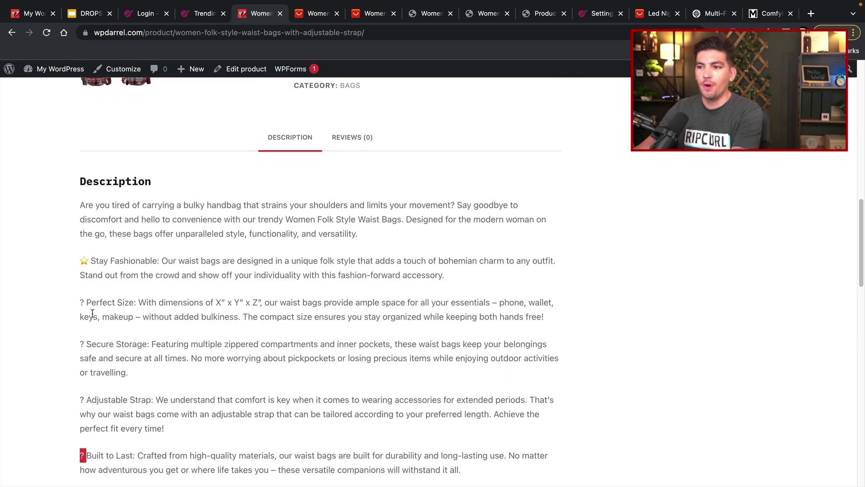
double_click(83, 302)
scroll(104, 314, down, 8)
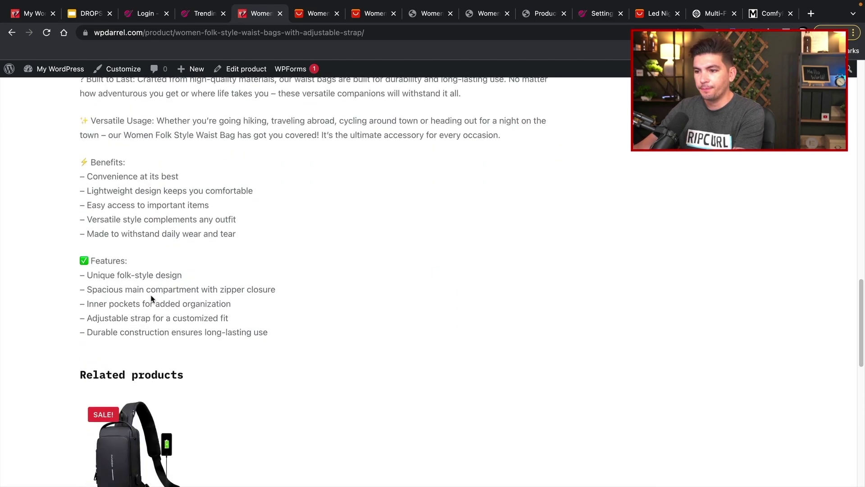
scroll(153, 299, down, 5)
scroll(299, 290, up, 7)
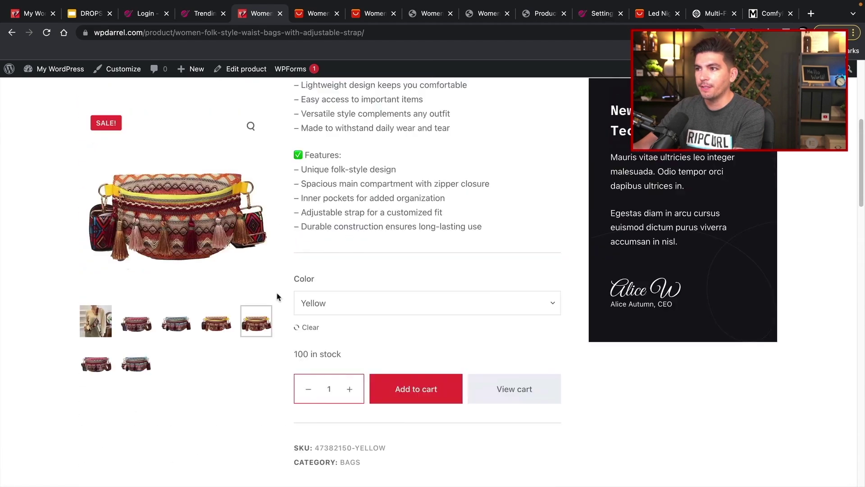
scroll(277, 296, up, 6)
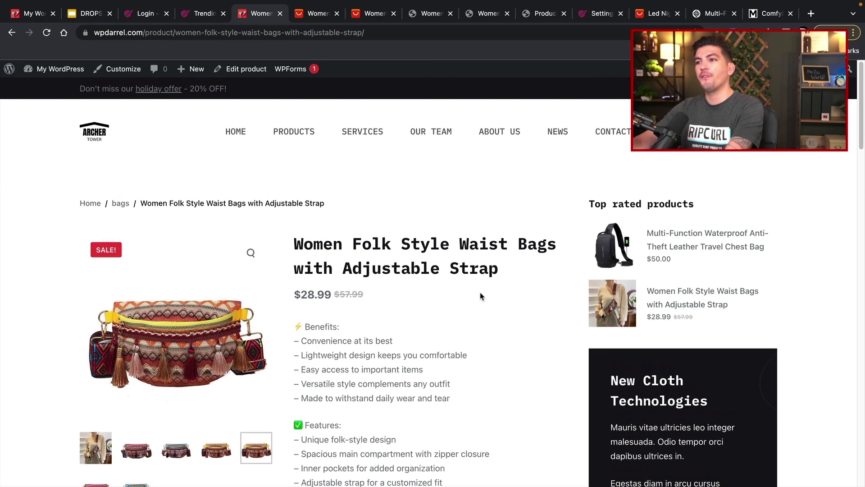
- Close the waist bag's Push to store panel in Sell The Trend to show the 'bag' results
click(197, 20)
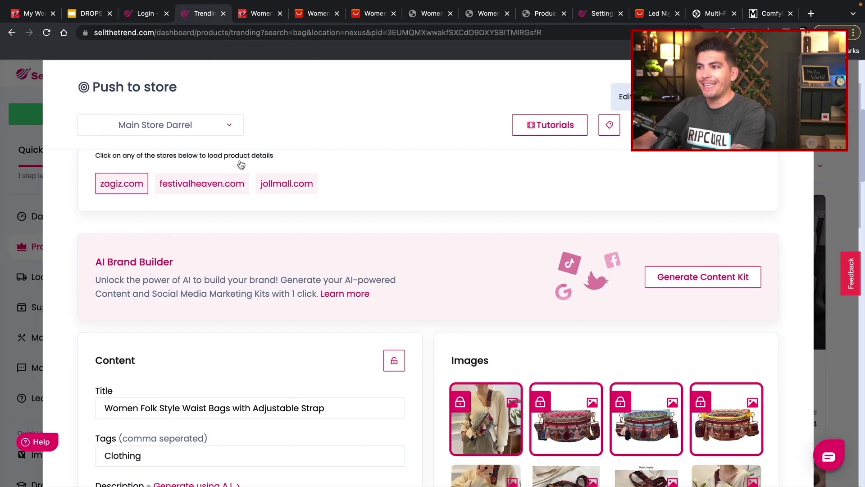
key(Escape)
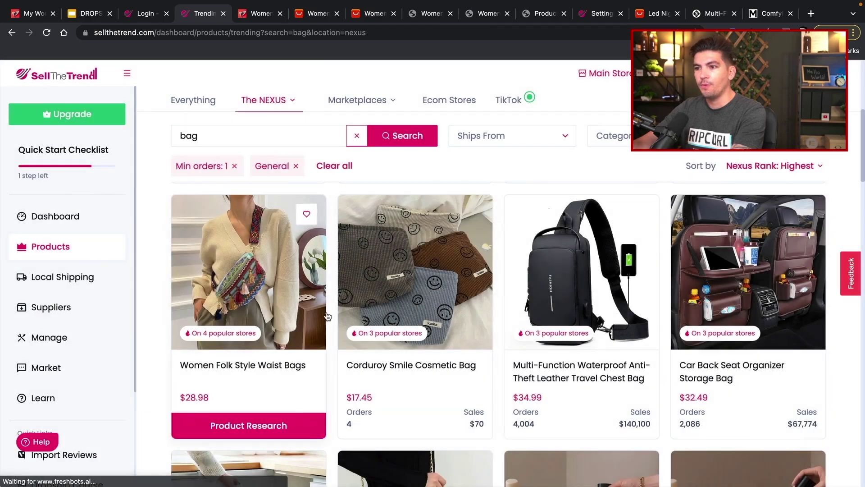
scroll(387, 321, up, 2)
scroll(387, 321, up, 1)
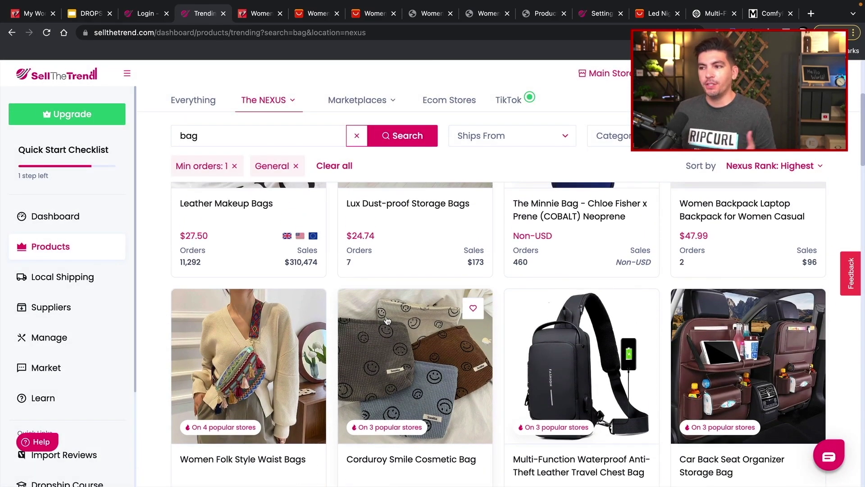
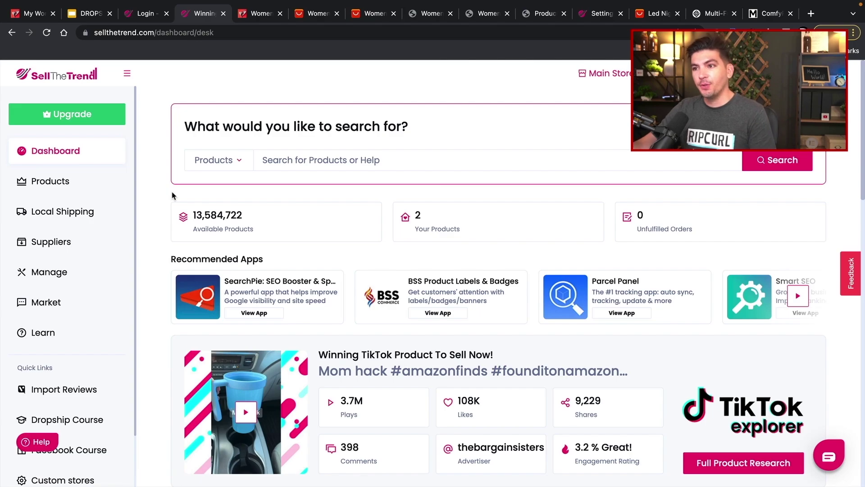
- Glance at store orders, then open the chest bag's AliExpress fulfillment source from managed products
click(59, 279)
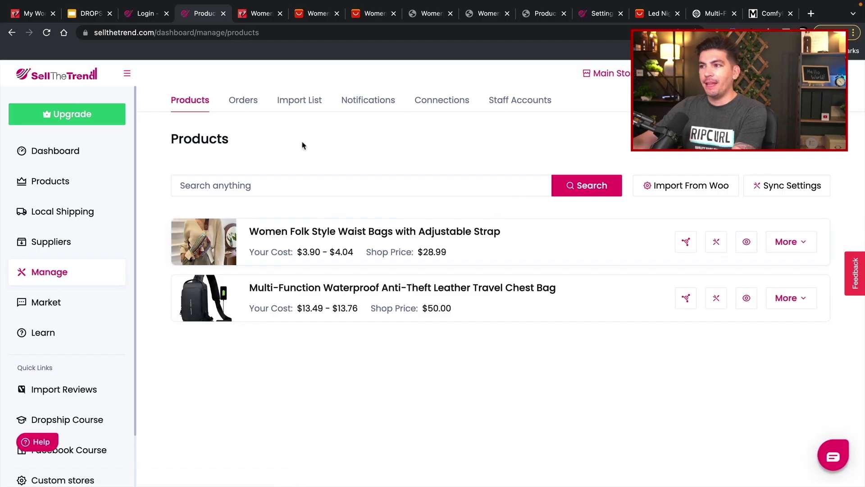
click(249, 103)
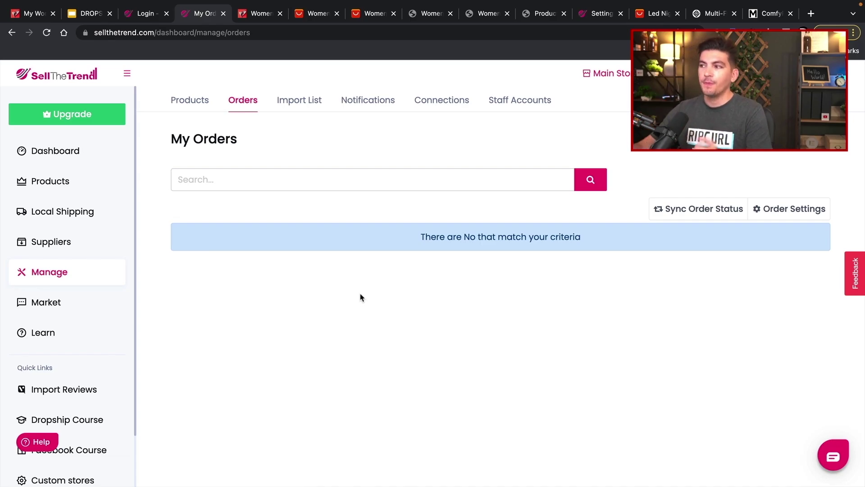
click(190, 101)
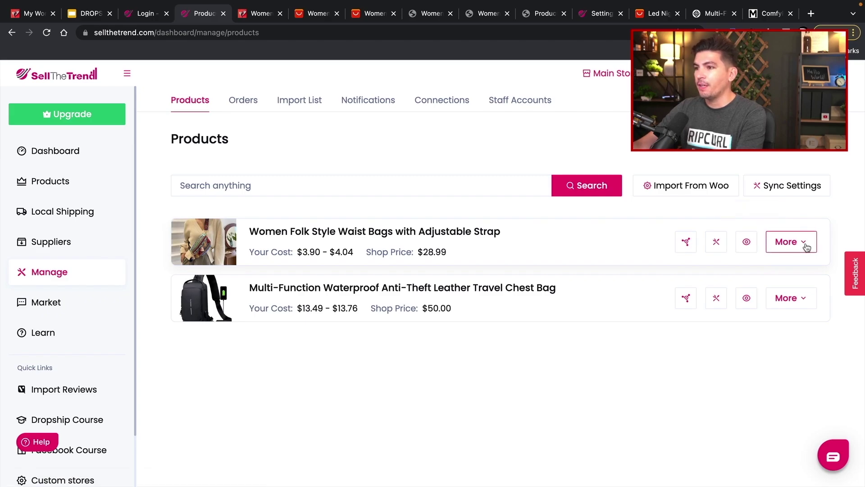
click(811, 300)
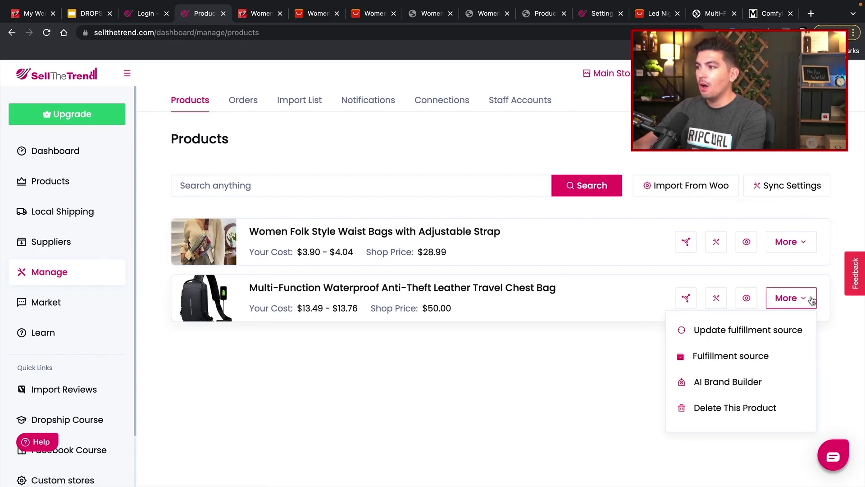
click(711, 358)
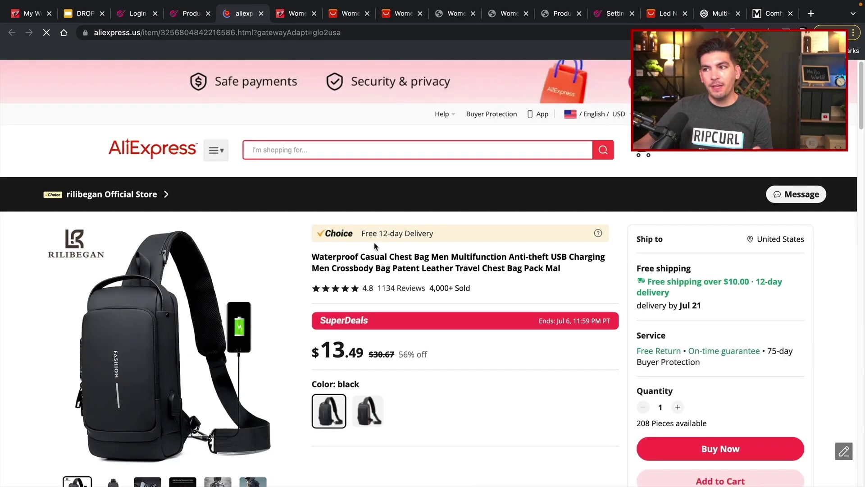
- Buy one black waterproof chest bag, signing in with Google and paying the $14.62 total
scroll(440, 354, down, 2)
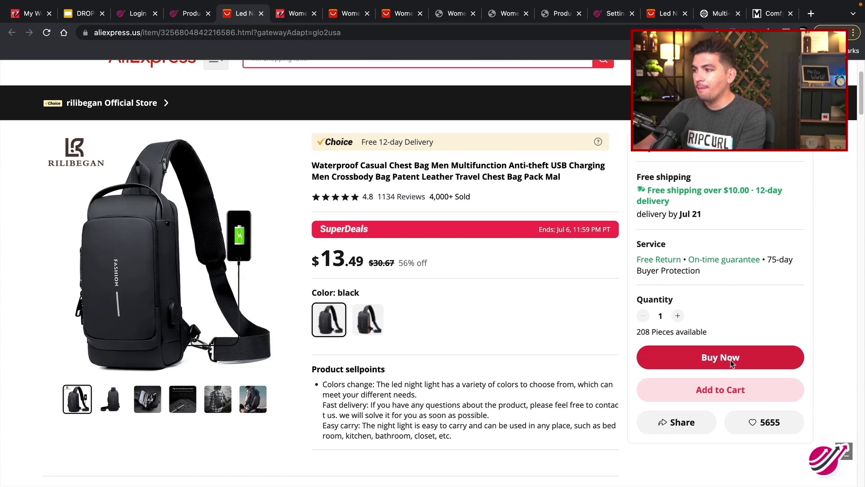
click(731, 359)
click(499, 110)
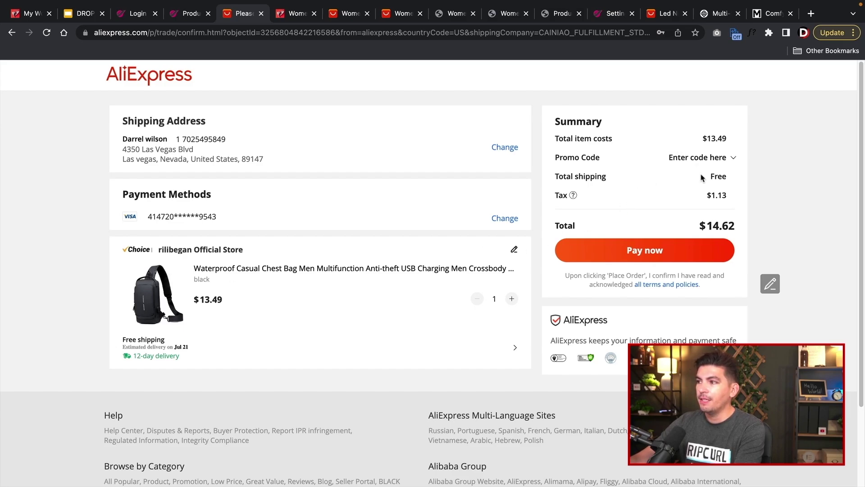
click(637, 251)
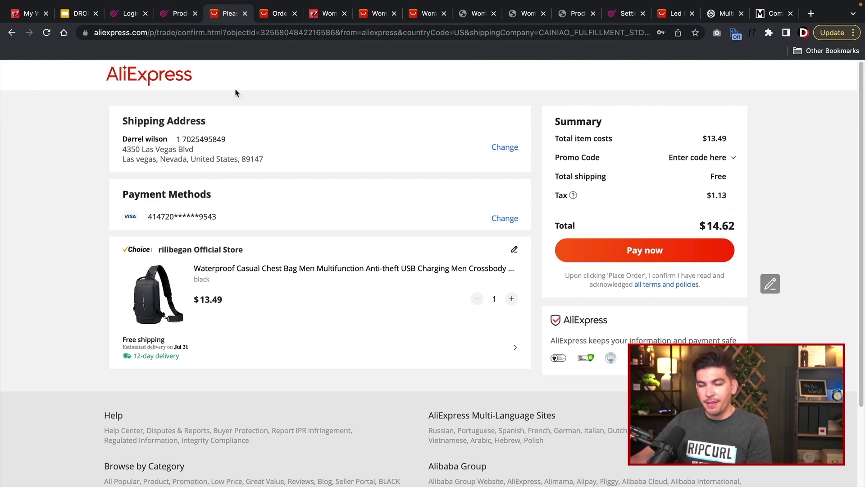
- Review the AliExpress orders list and highlight the $8.08 item price
click(273, 13)
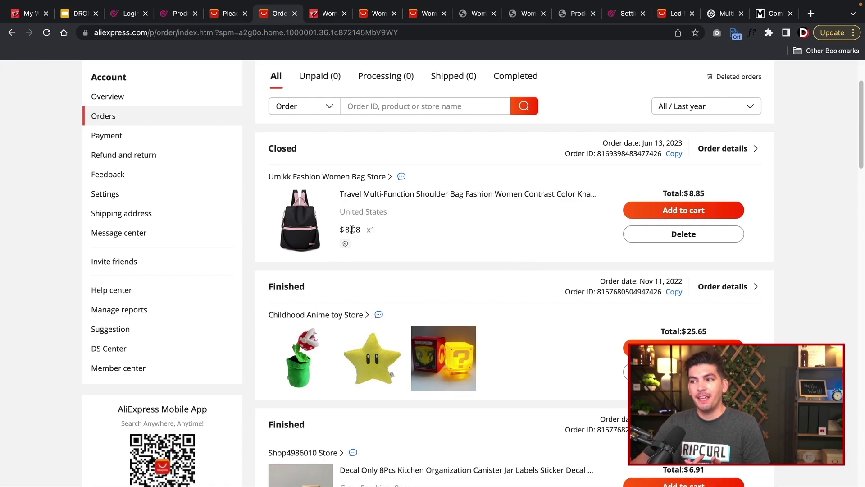
drag(352, 230, 347, 229)
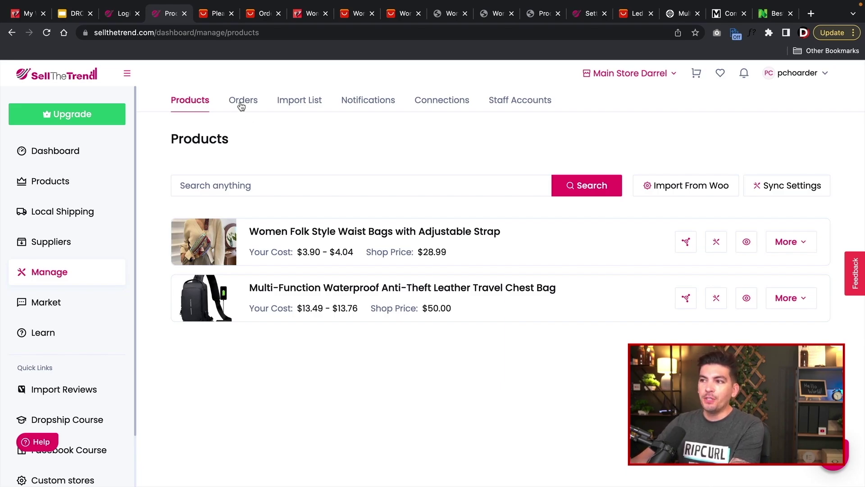
- Browse the Connections, Staff Accounts and Import List tabs, then go to Video Creator
click(423, 103)
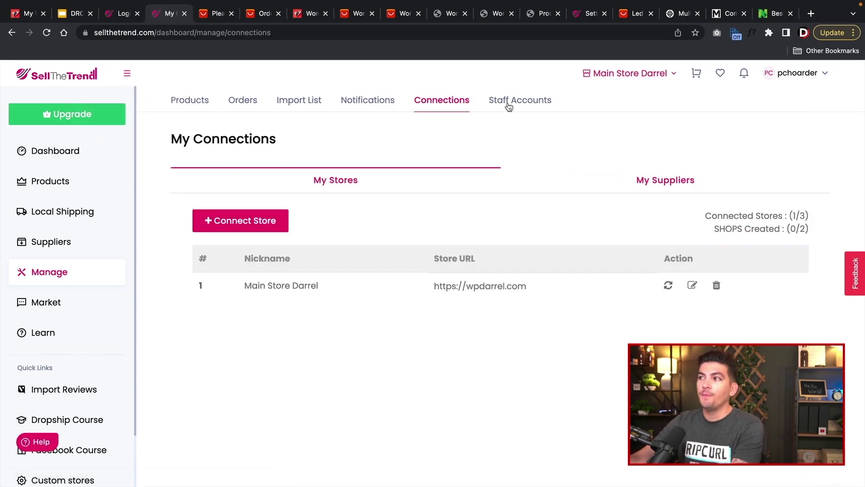
click(508, 103)
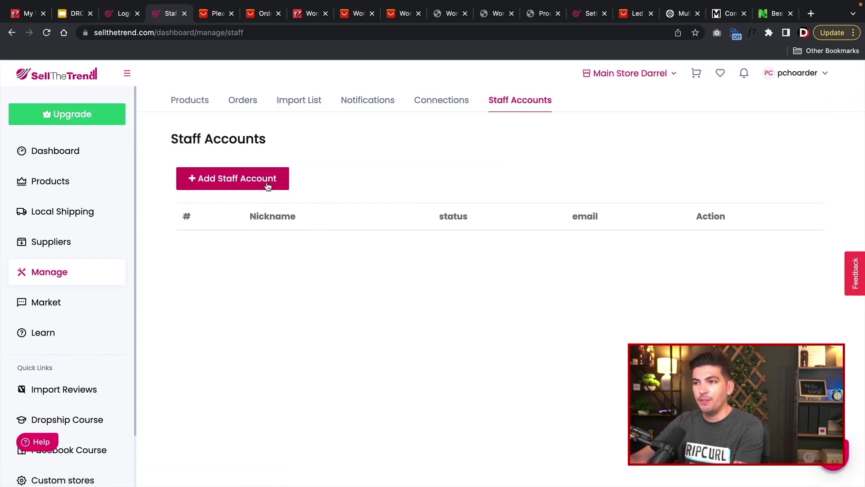
click(314, 103)
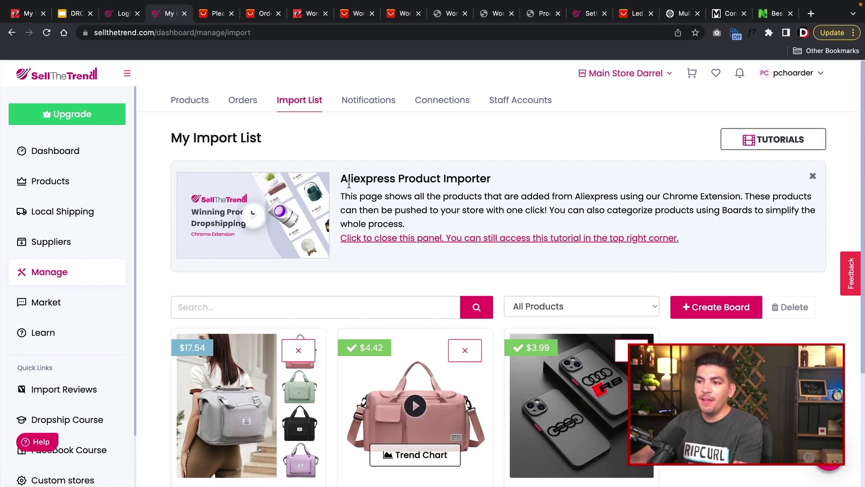
scroll(348, 182, down, 3)
scroll(340, 202, down, 2)
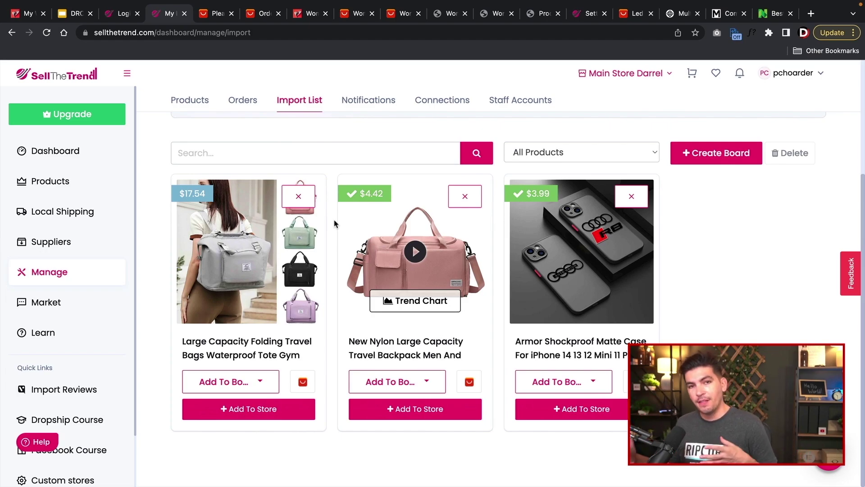
scroll(338, 189, up, 5)
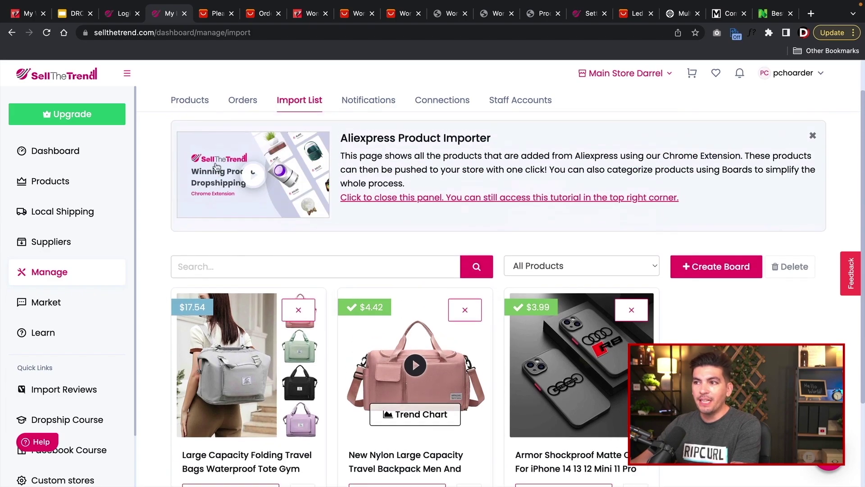
click(235, 106)
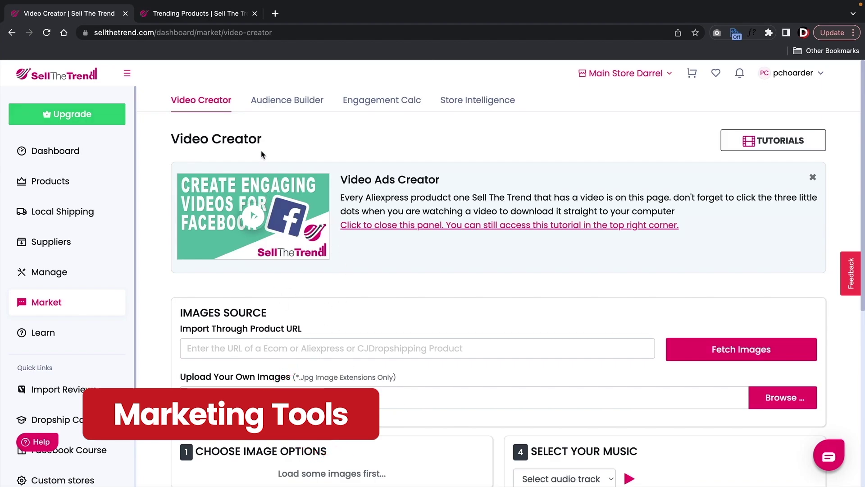
- Look over Audience Builder and Engagement Calc, revisit Video Creator, then show Nexus Trending Products
click(263, 104)
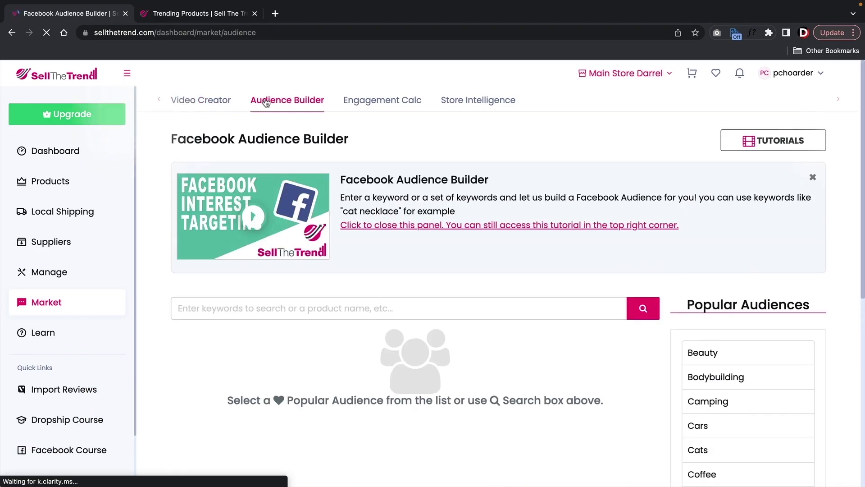
click(375, 108)
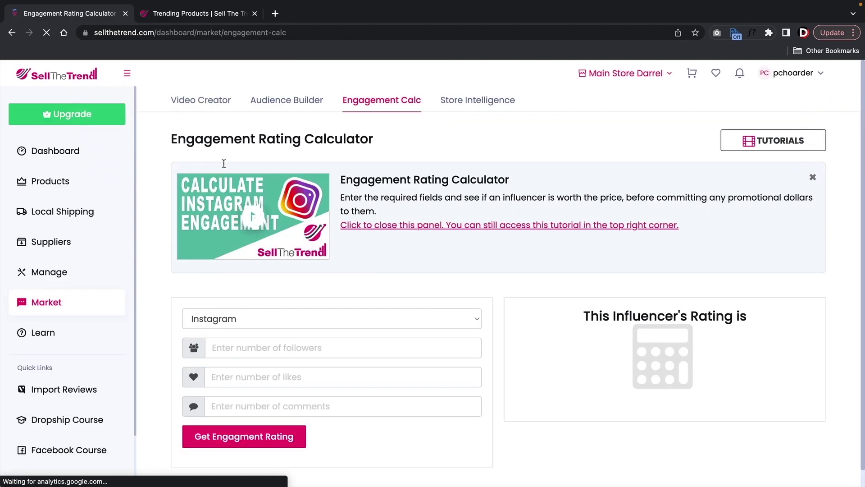
click(207, 104)
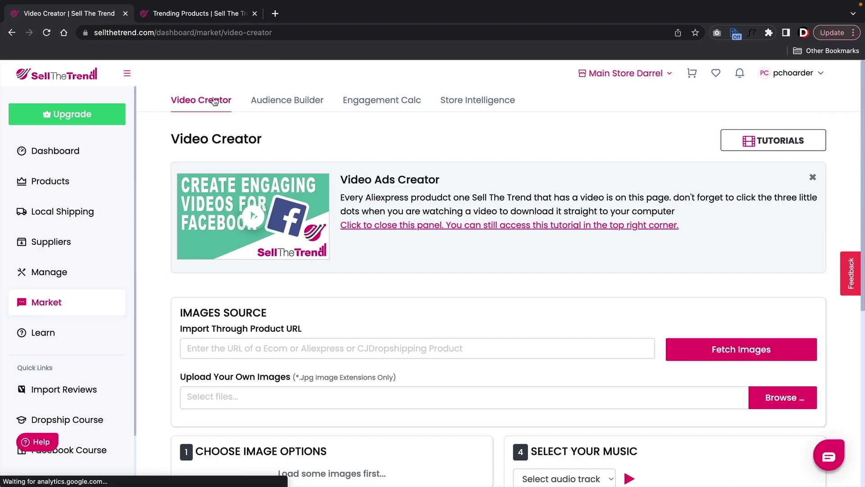
click(212, 16)
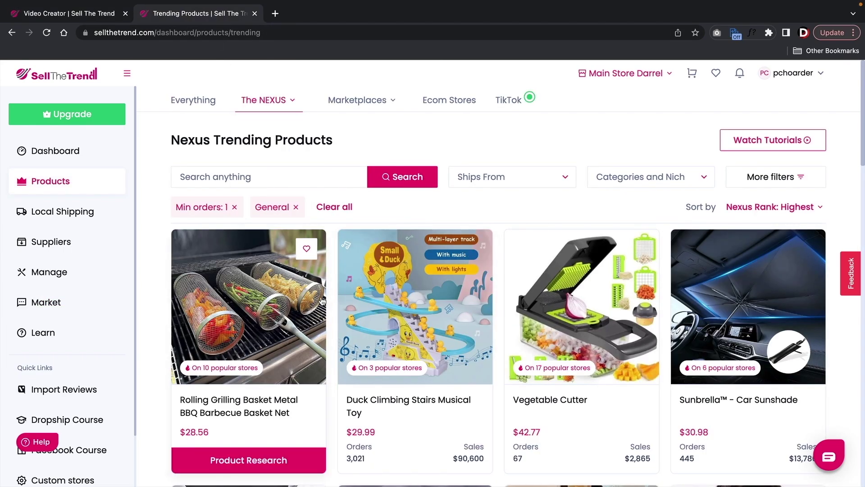
- Open the Rolling Grilling Basket's research details, play its product video and download it
scroll(290, 293, down, 1)
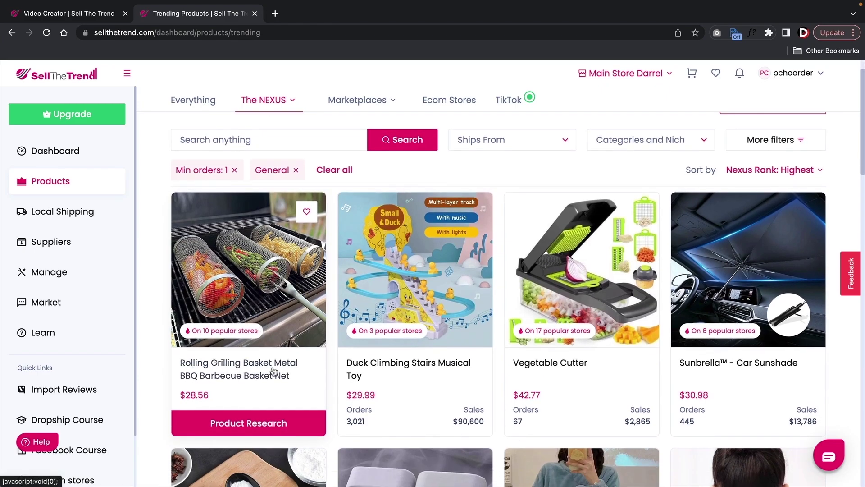
click(262, 244)
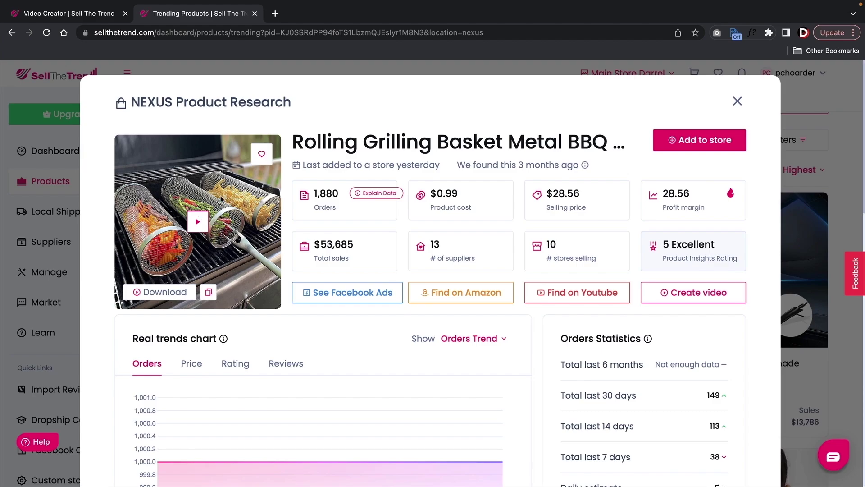
click(198, 221)
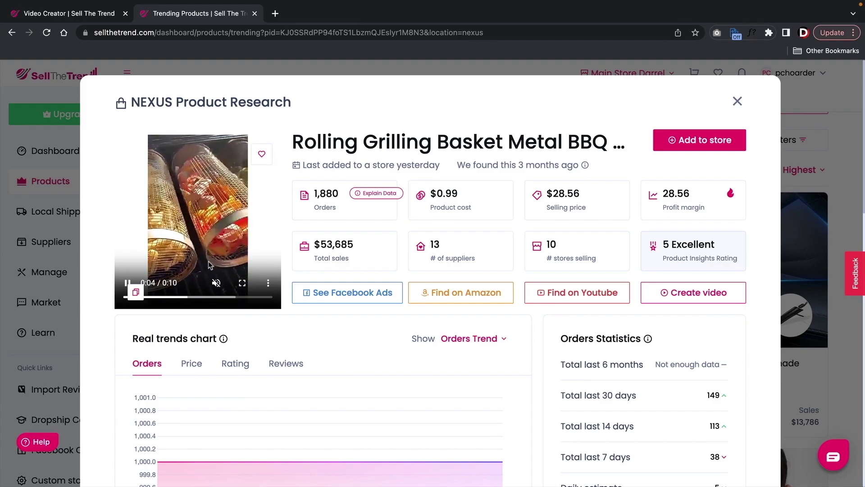
click(260, 282)
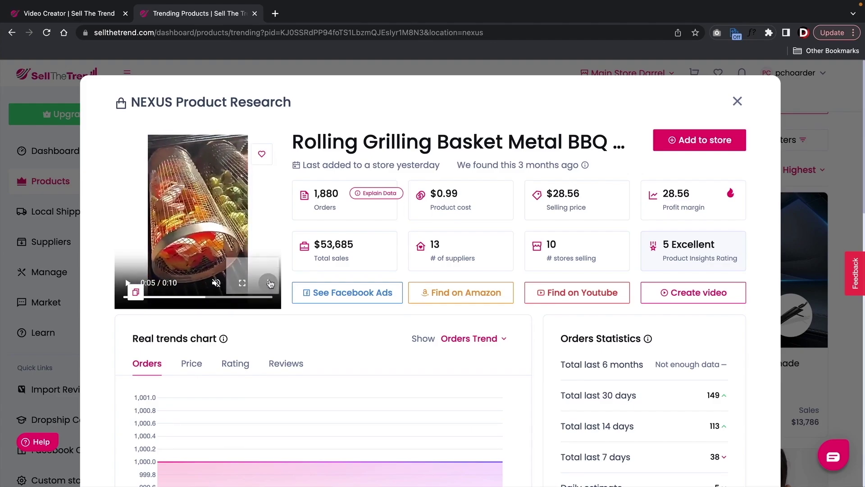
click(267, 282)
click(255, 234)
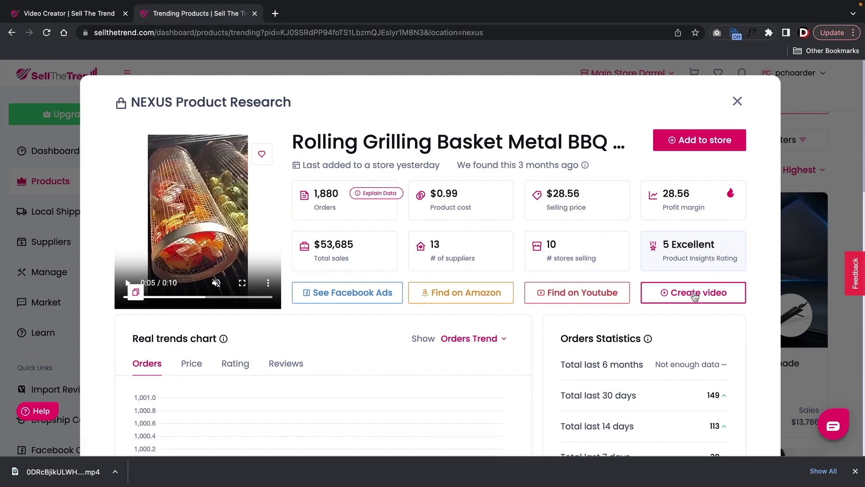
- Start a promo video for the grill basket using its four product images
click(695, 295)
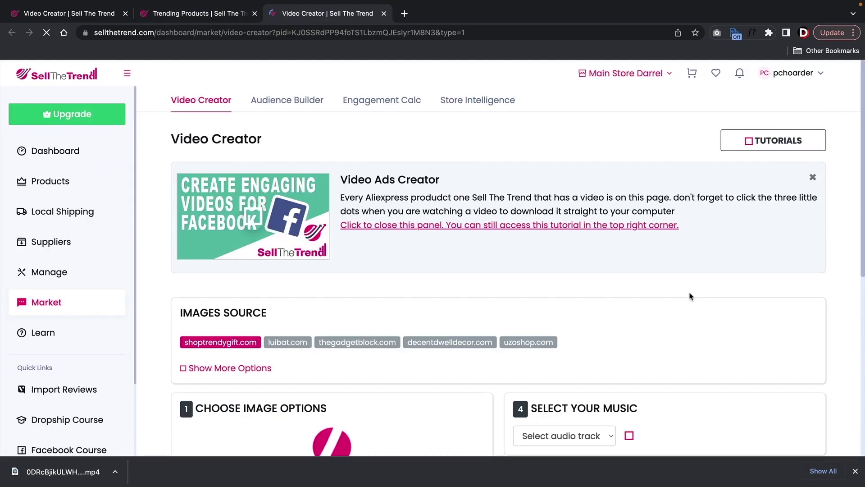
scroll(645, 287, down, 3)
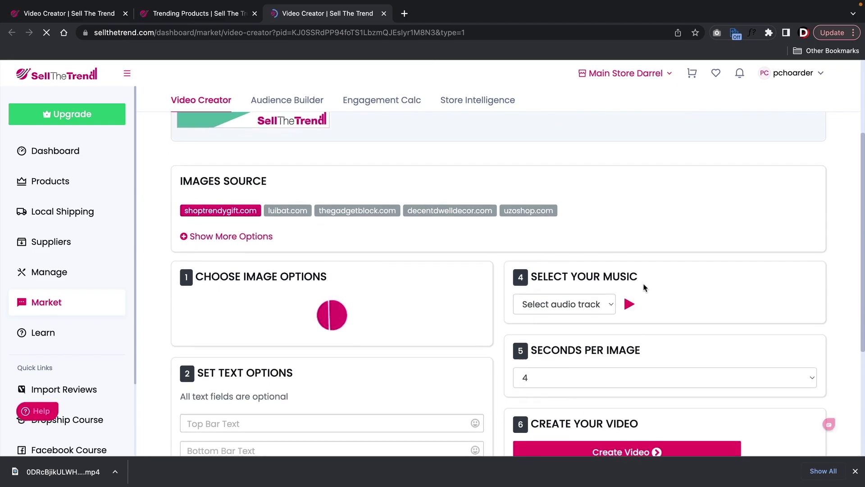
scroll(645, 288, down, 2)
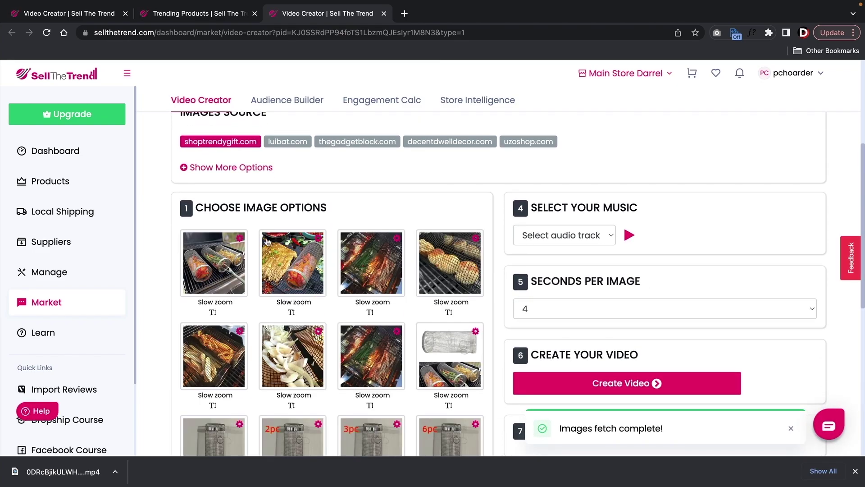
click(219, 260)
click(290, 268)
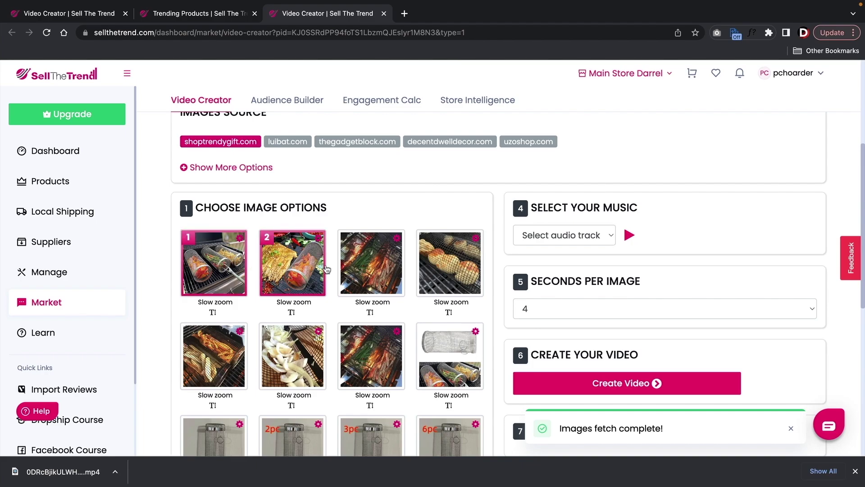
click(363, 267)
click(448, 267)
scroll(454, 309, down, 2)
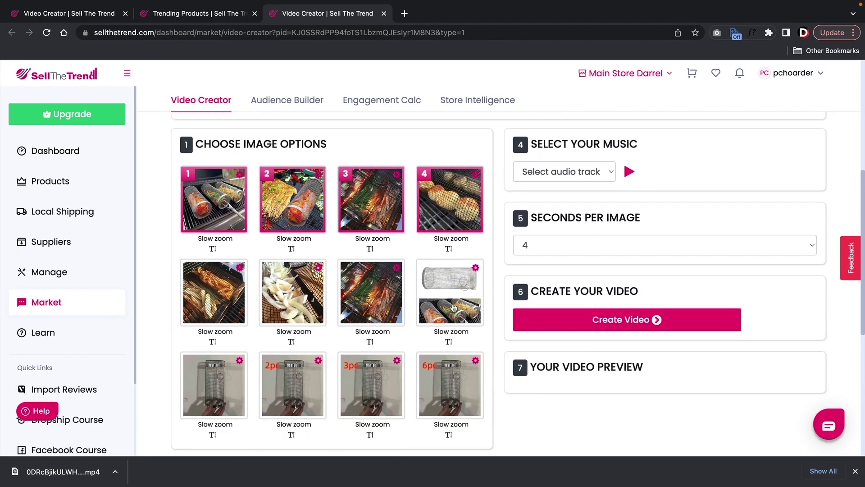
scroll(453, 308, down, 5)
- Set the top bar caption to 'You Must See This!' with a smiley emoji
click(307, 295)
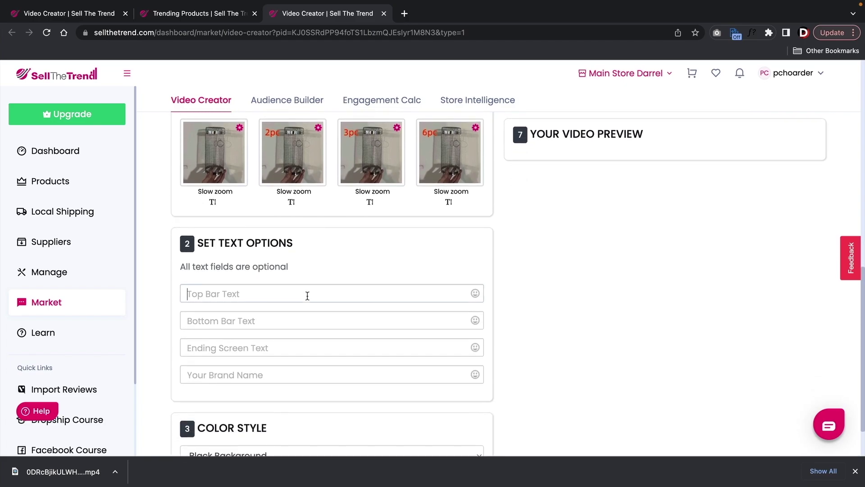
click(261, 322)
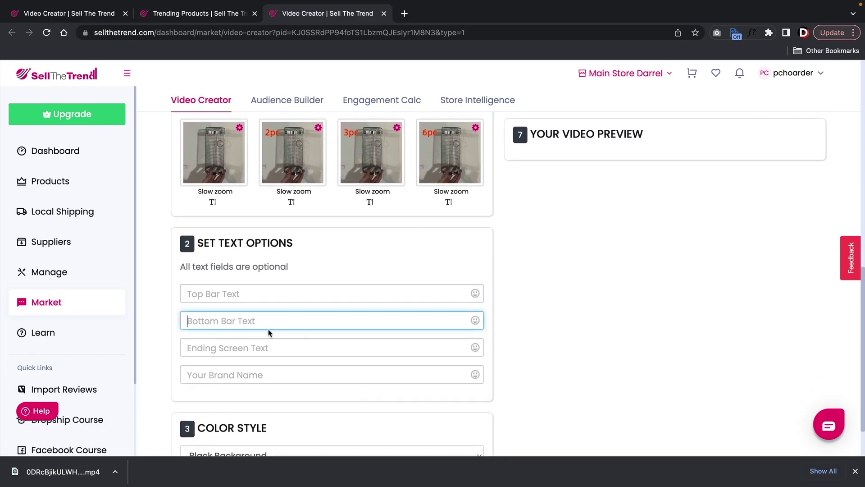
click(255, 348)
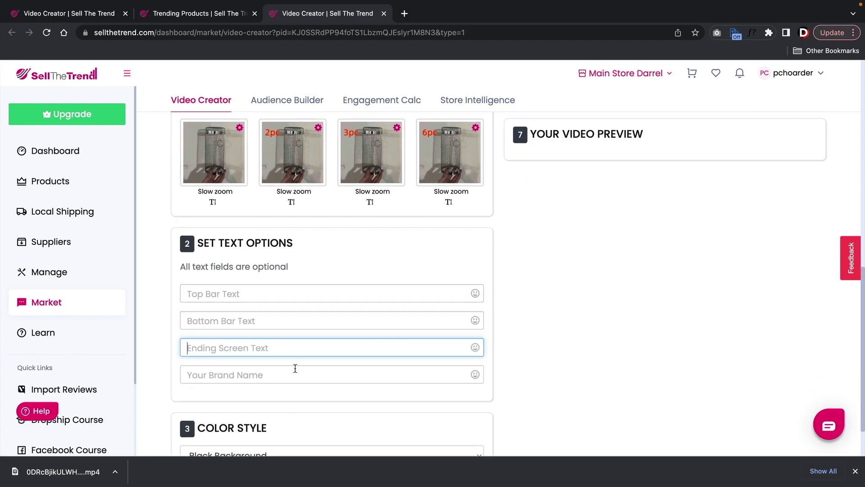
click(255, 372)
click(250, 293)
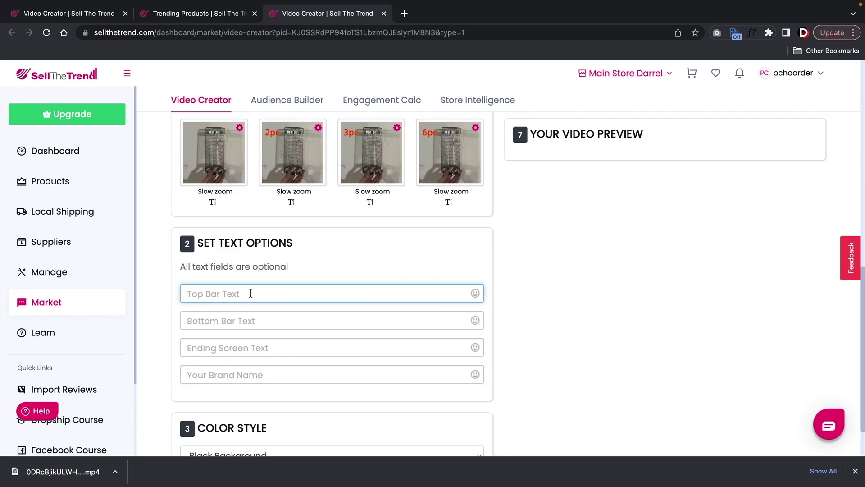
text(You Must See This!C)
click(475, 294)
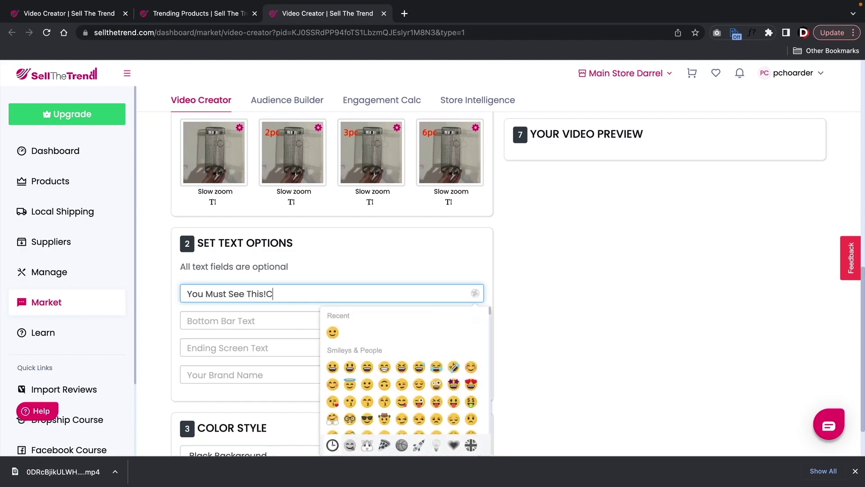
key(BackSpace)
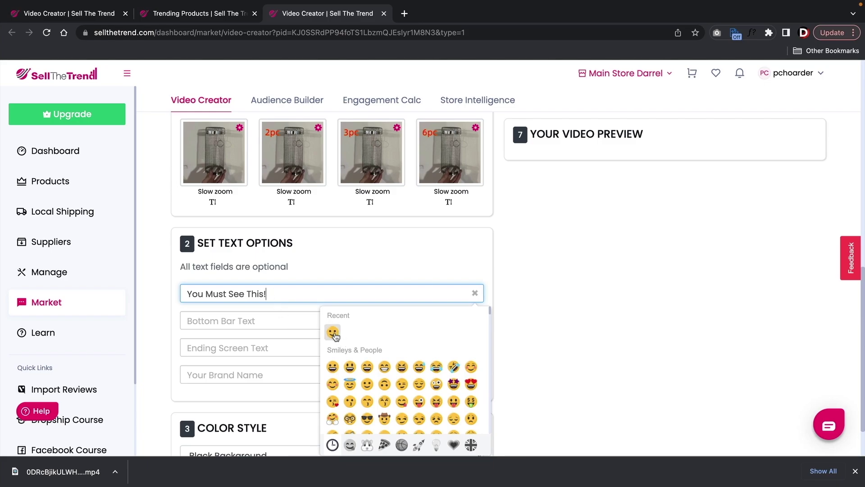
click(332, 332)
- Set the bottom bar caption to 'Cooking made Easy' with a heart-eyes emoji
click(256, 318)
text(Cooking made Easy)
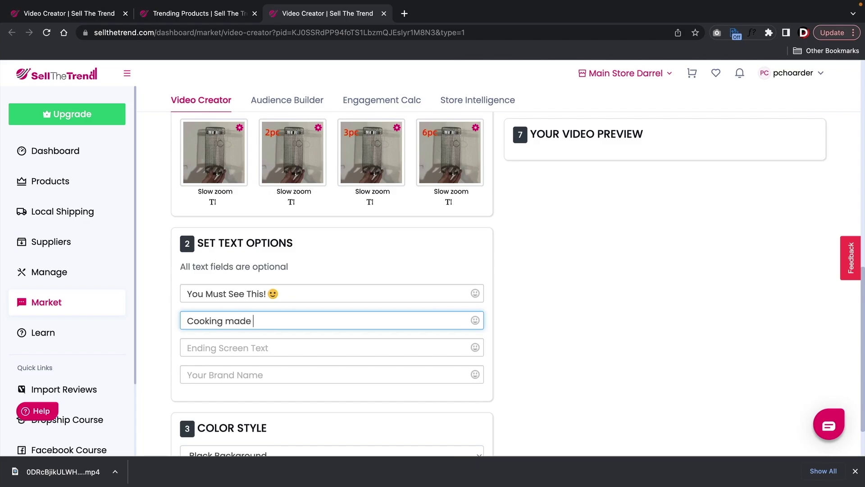
click(475, 320)
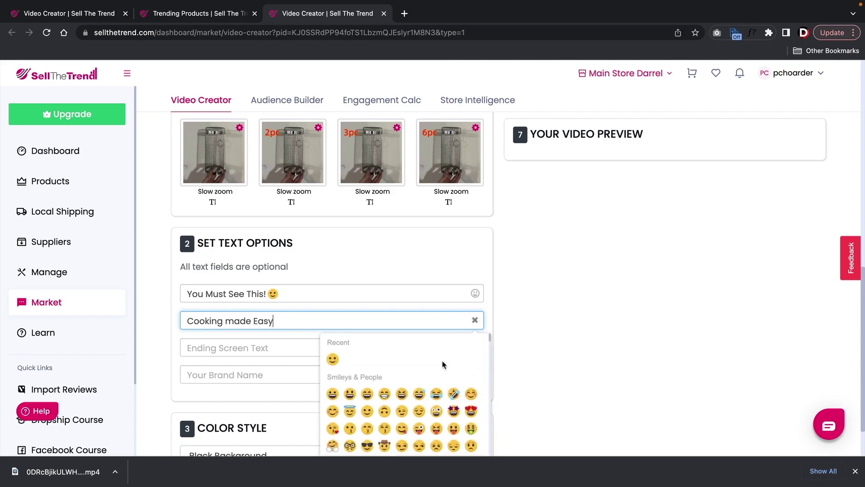
click(471, 411)
- Set the ending caption to 'Link In Description' and enter the brand website
click(300, 344)
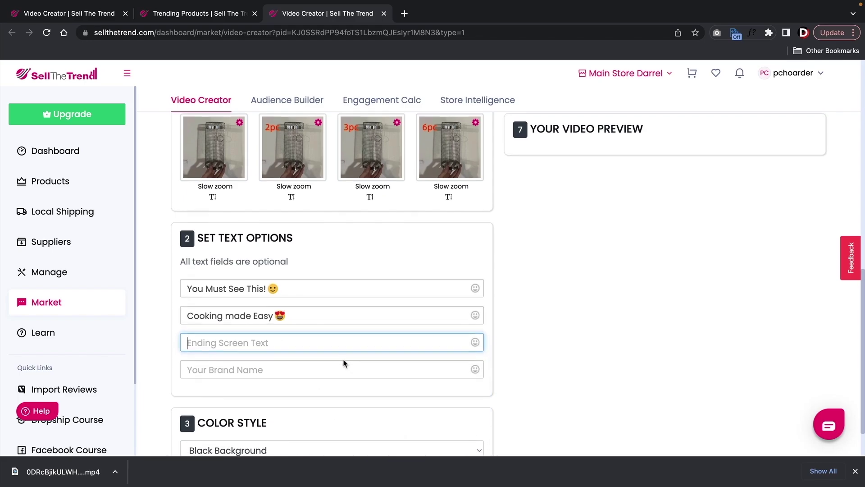
scroll(346, 358, down, 2)
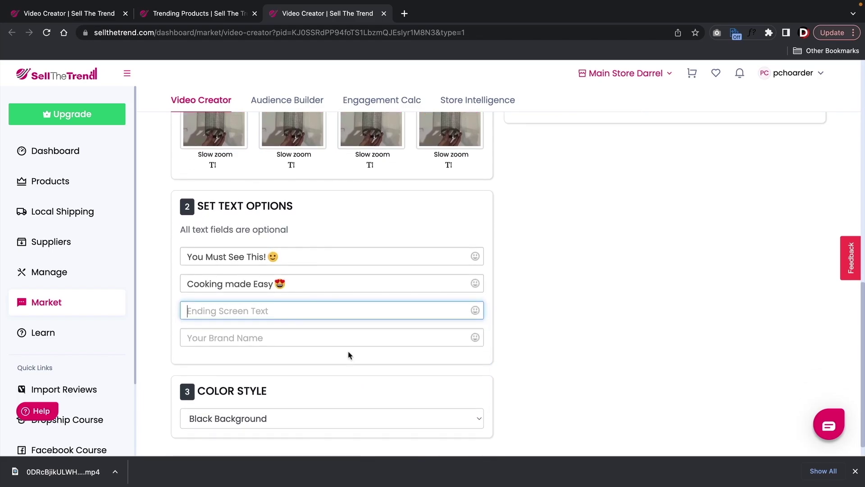
text(Link In Description)
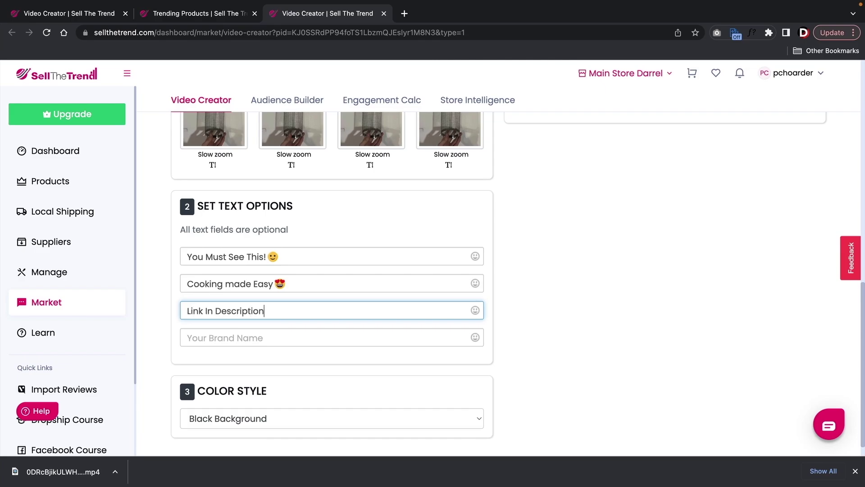
click(475, 310)
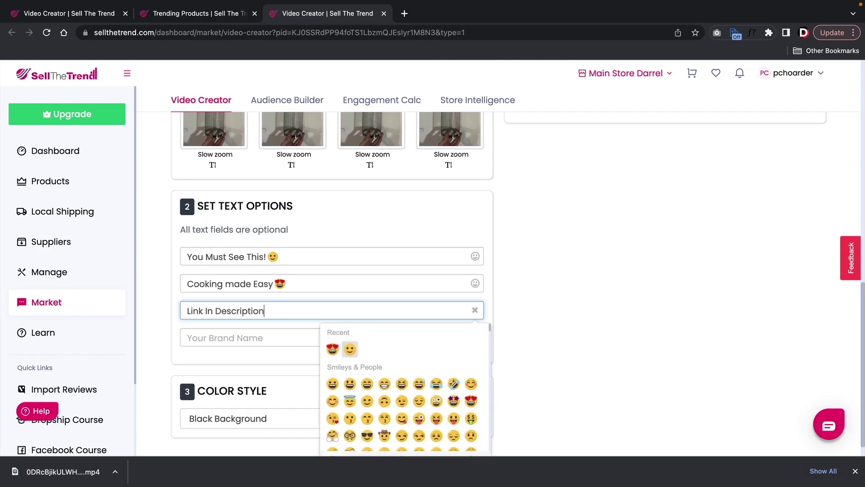
click(285, 336)
text(DarrelWilson.com)
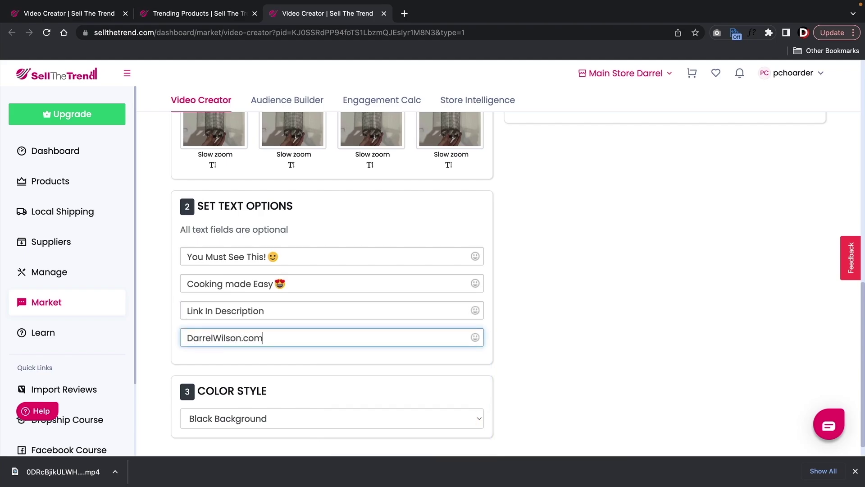
- Choose the Summer track as background music and leave Seconds Per Image at 4
scroll(515, 308, up, 9)
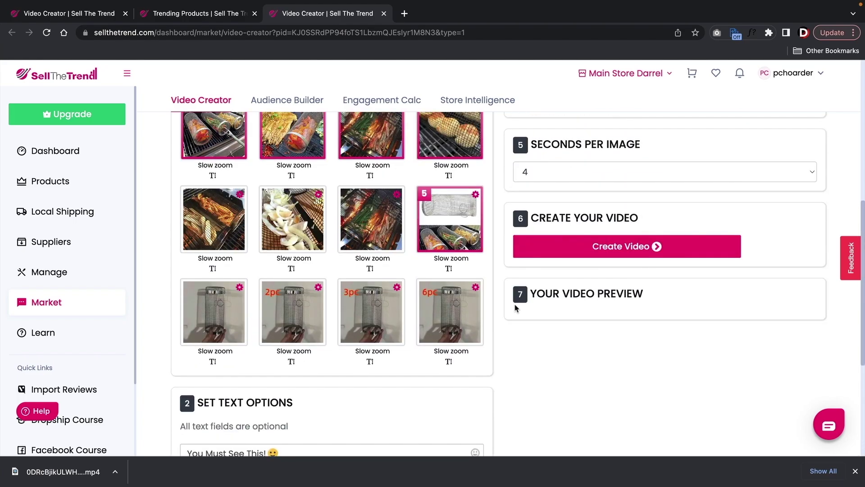
scroll(516, 309, down, 4)
scroll(569, 141, up, 2)
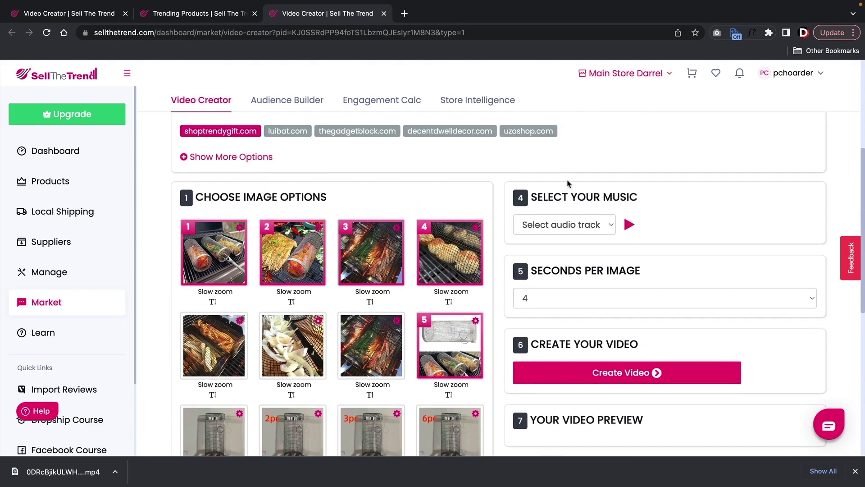
click(560, 225)
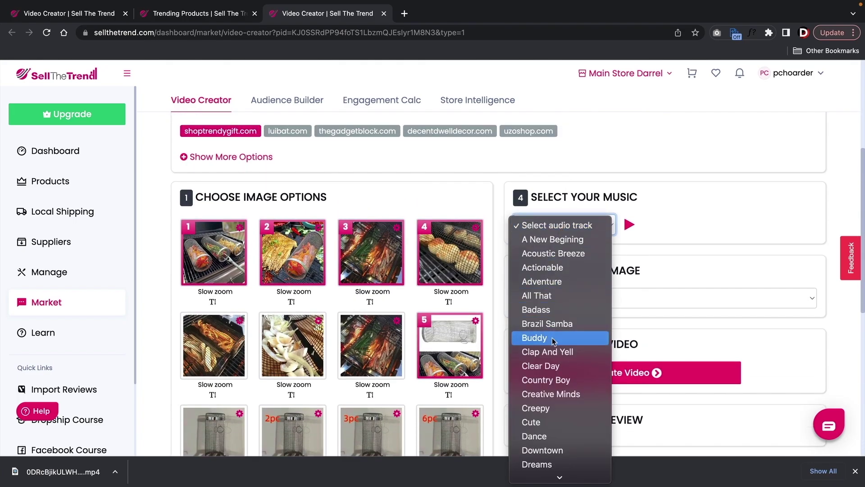
scroll(555, 341, down, 1)
scroll(554, 342, down, 10)
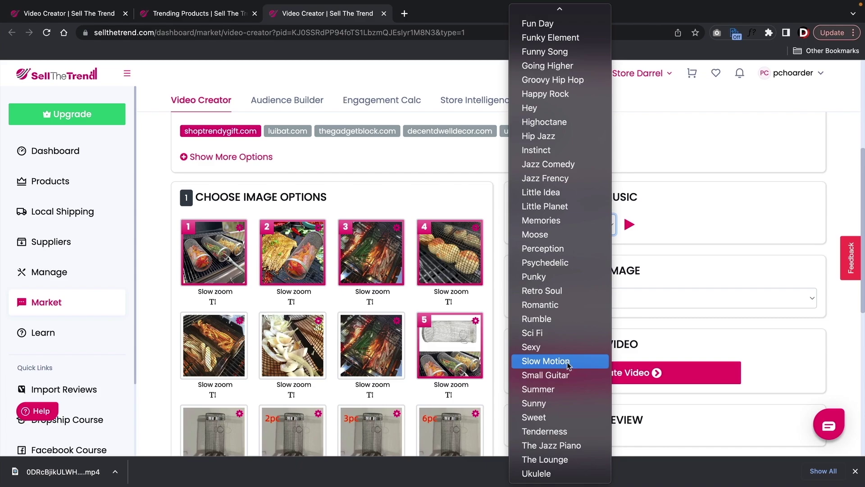
click(563, 390)
scroll(555, 301, down, 1)
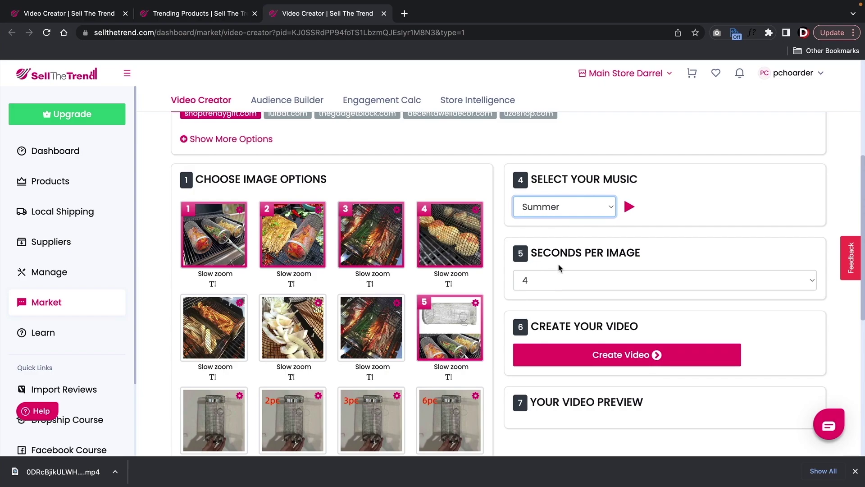
click(603, 281)
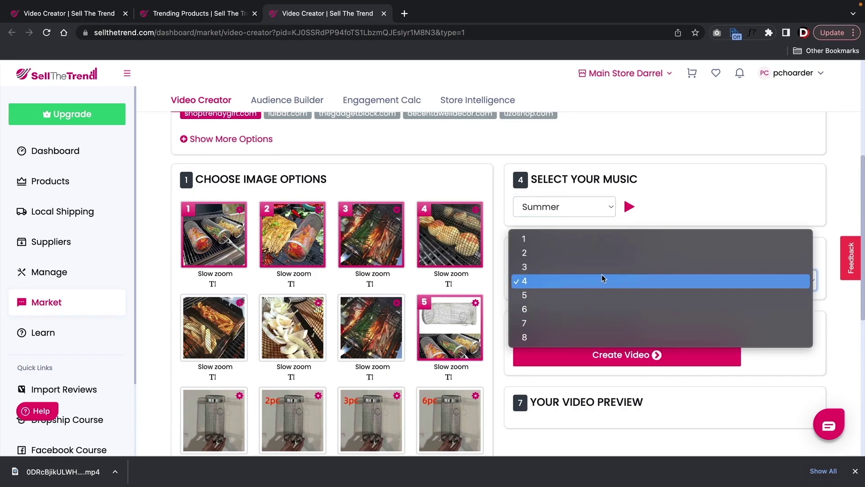
click(602, 280)
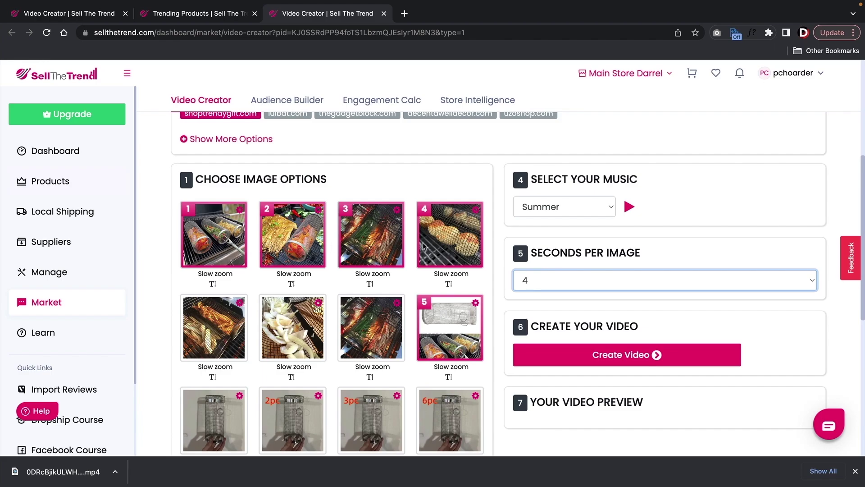
scroll(545, 253, down, 3)
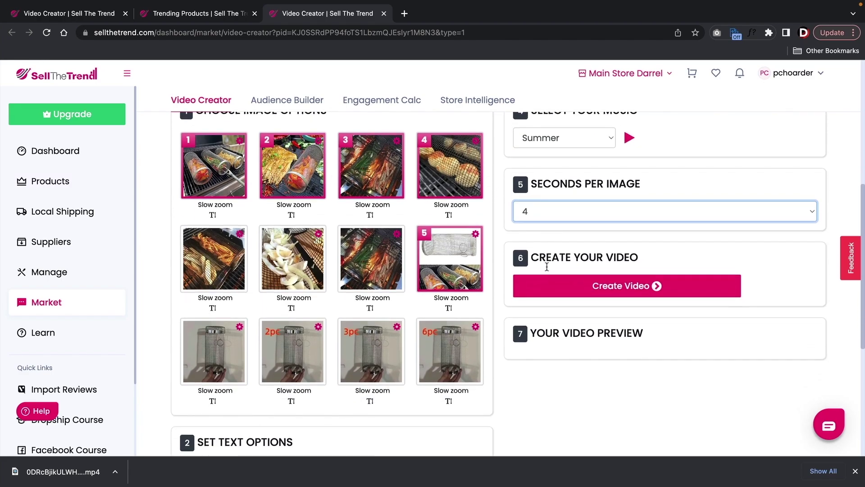
- Create the 23-second grill basket video, mute the preview, and save output_video.mp4
click(588, 293)
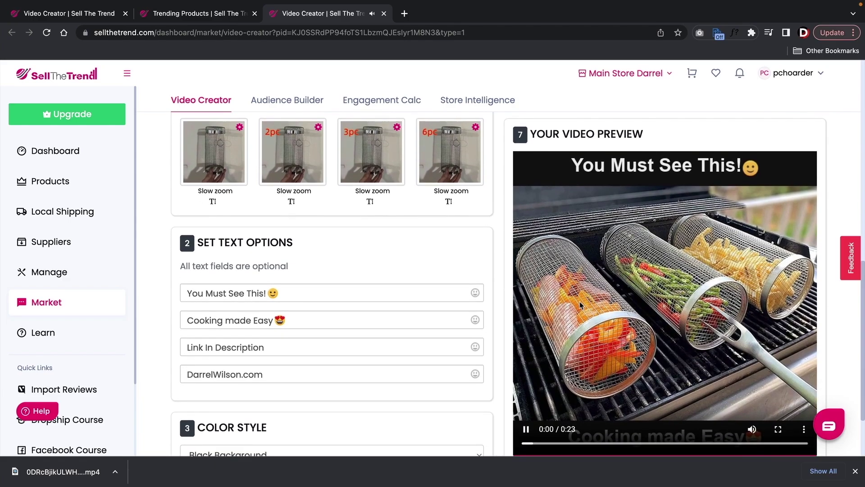
scroll(579, 301, down, 2)
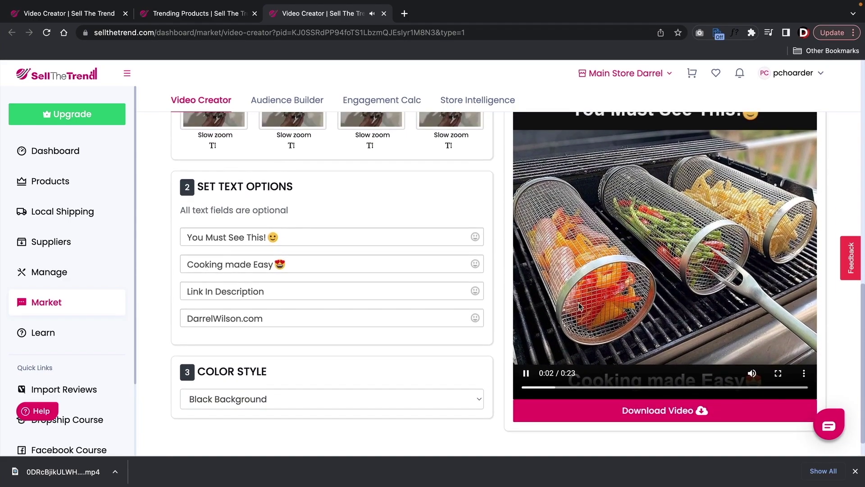
drag(739, 373, 718, 376)
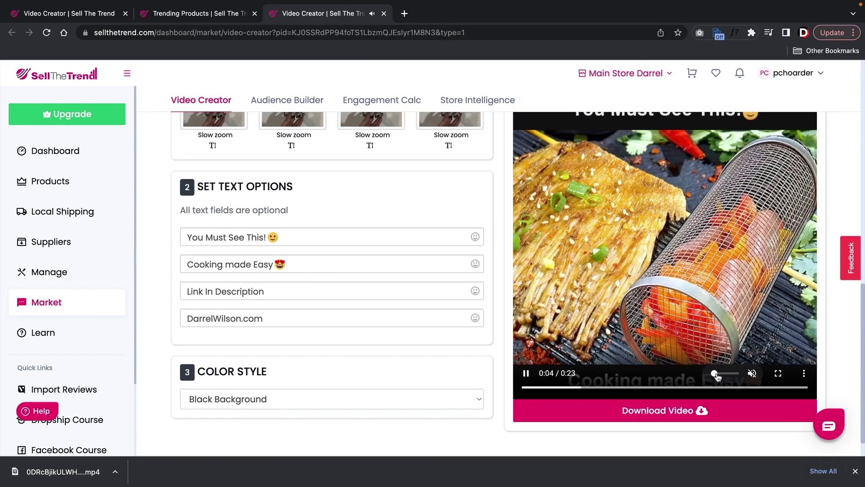
scroll(662, 164, up, 1)
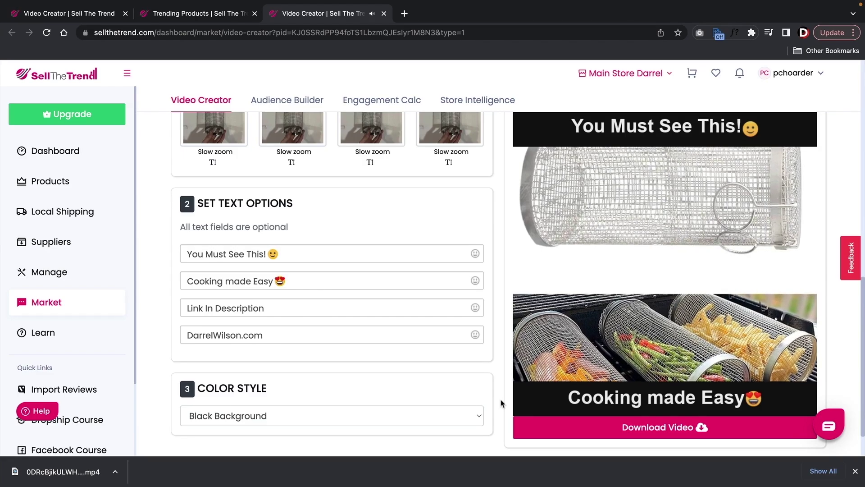
mouse_move(538, 401)
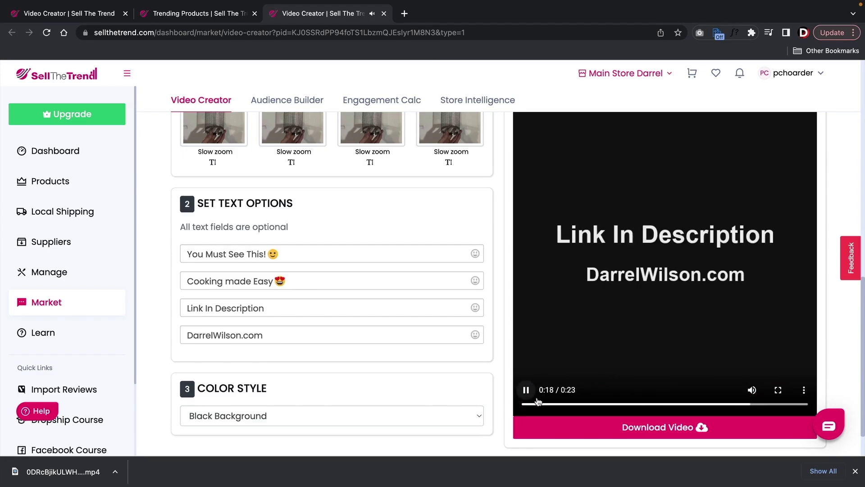
click(667, 433)
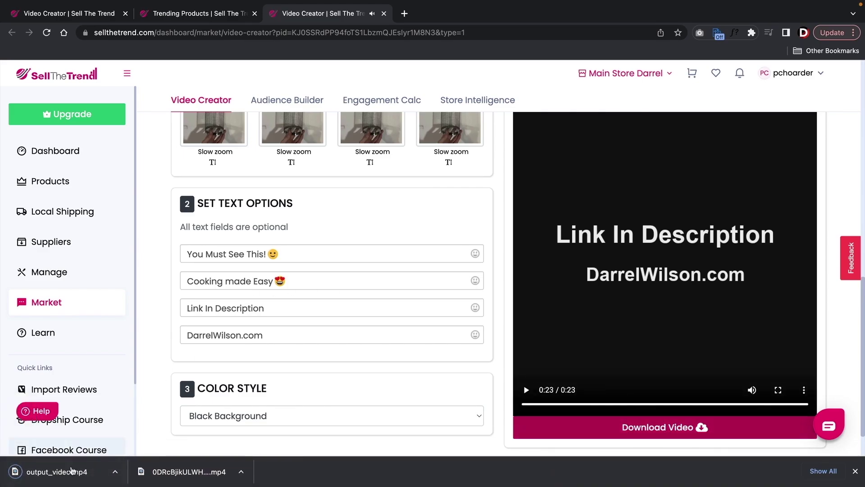
- Fetch grill images from luibat.com as the image source, then return to Trending Products
scroll(471, 353, up, 7)
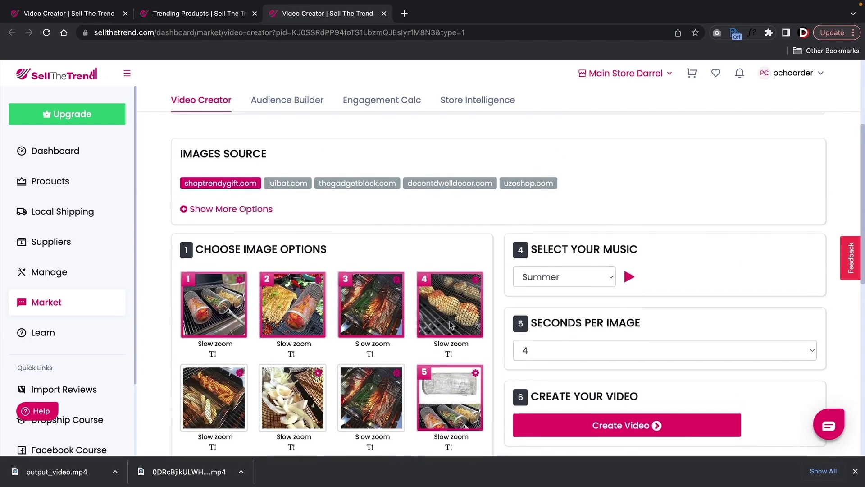
click(290, 184)
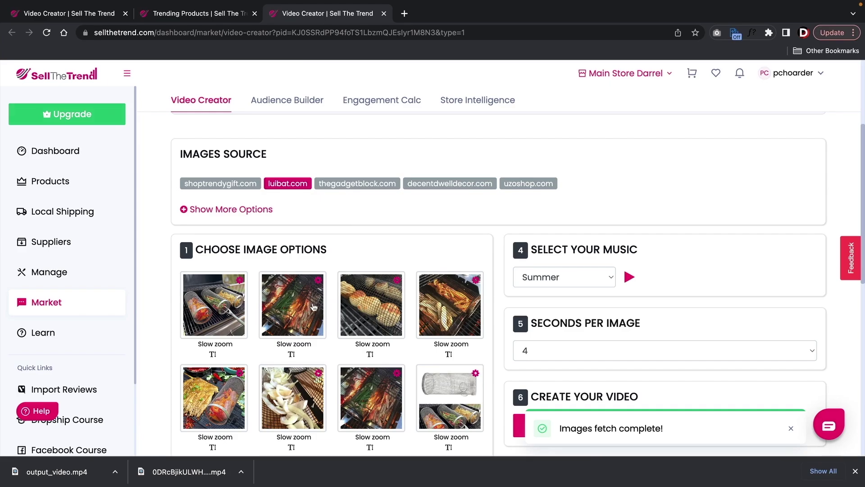
scroll(314, 306, up, 4)
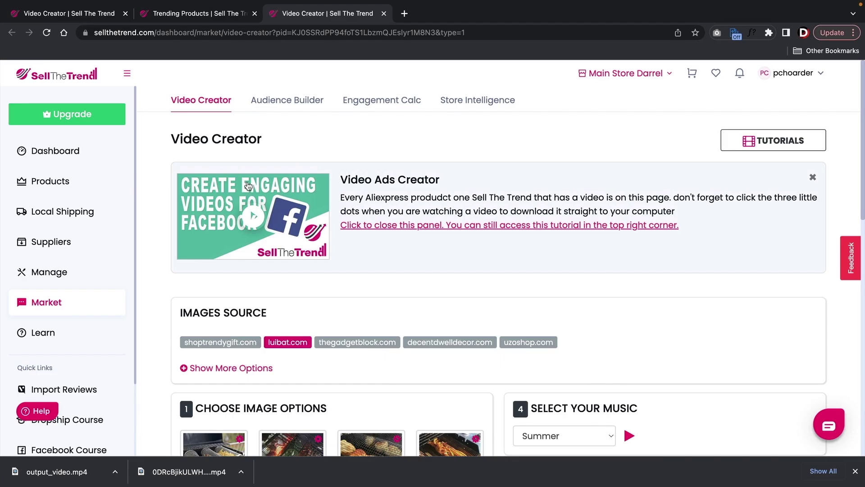
click(200, 18)
- Close the research popup, glance at the Vegetable Cutter, then open the RGB night light's research
click(313, 73)
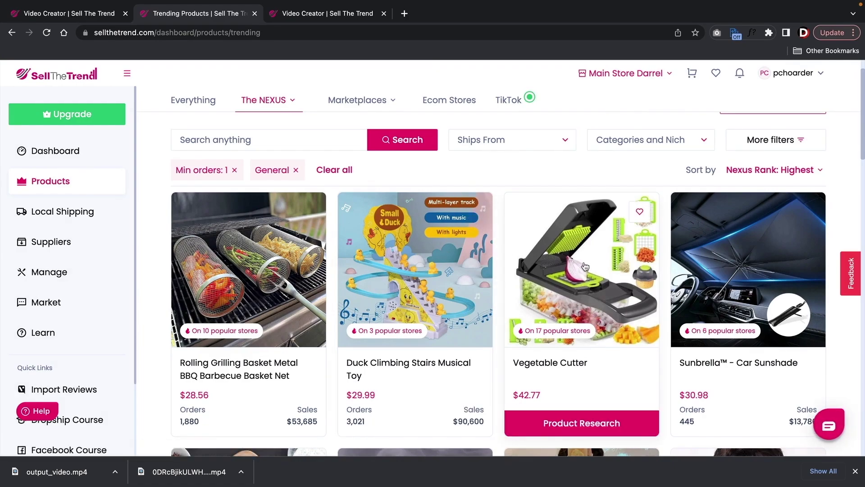
click(584, 266)
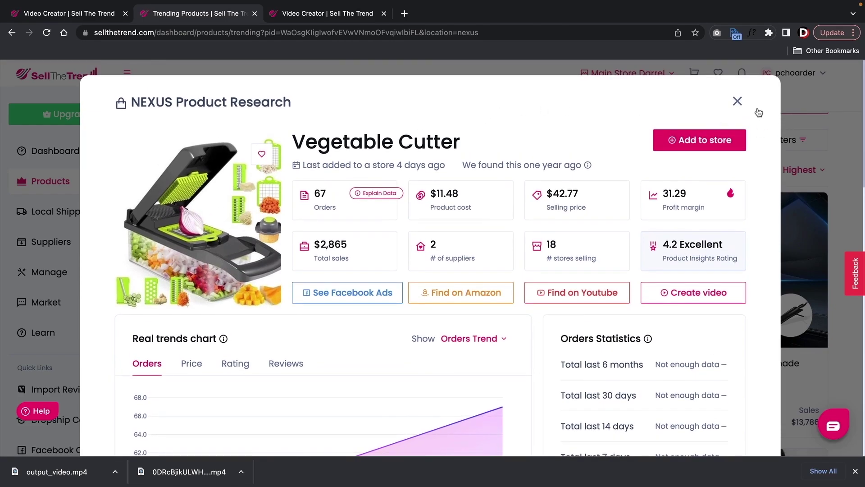
click(737, 102)
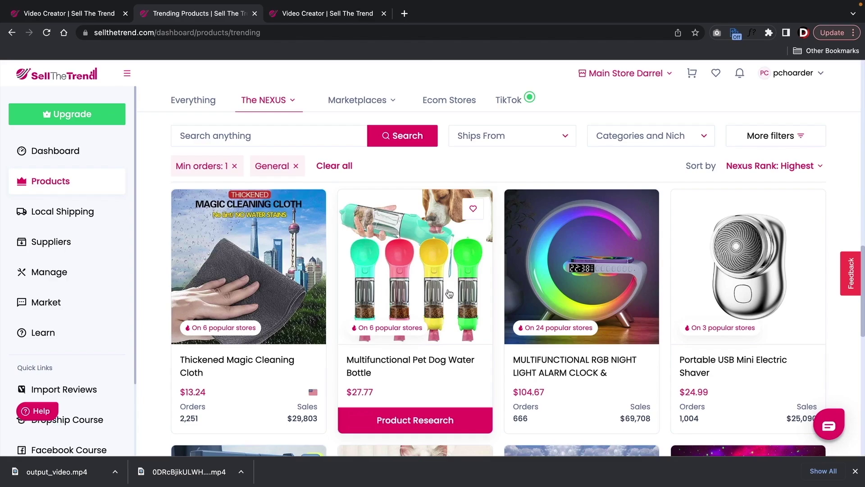
click(607, 274)
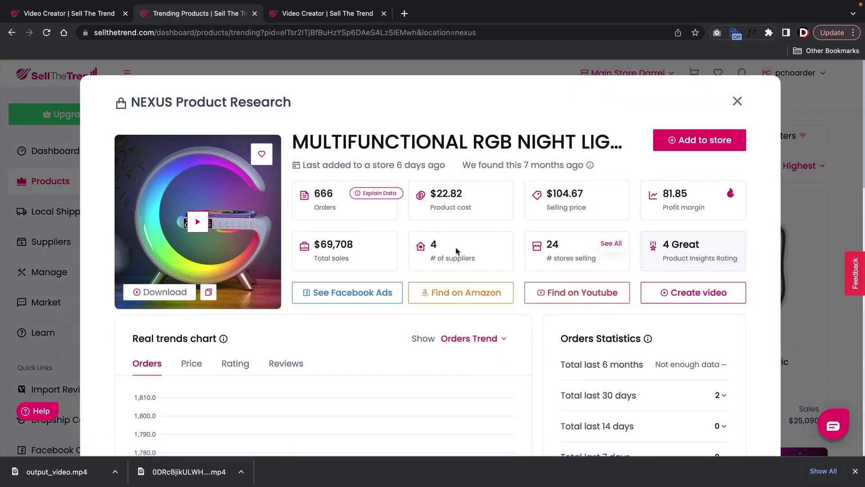
- Play the RGB night light's product video, download it from the player's options, then pause it
click(198, 222)
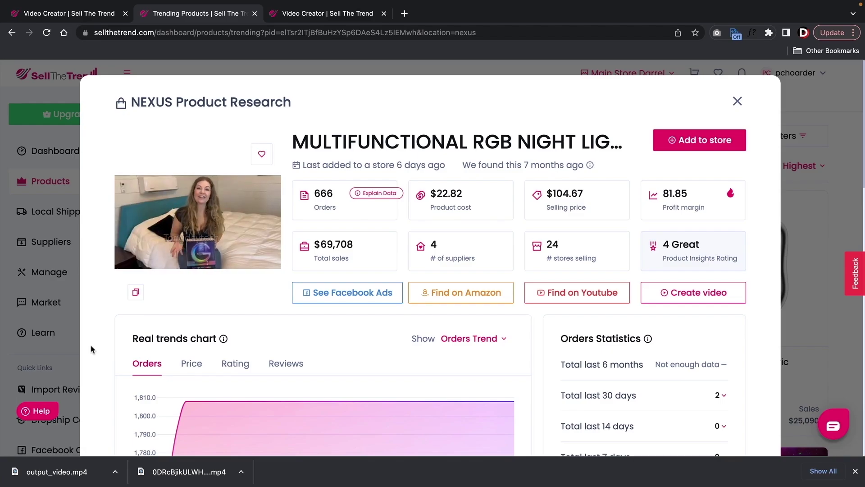
mouse_move(231, 217)
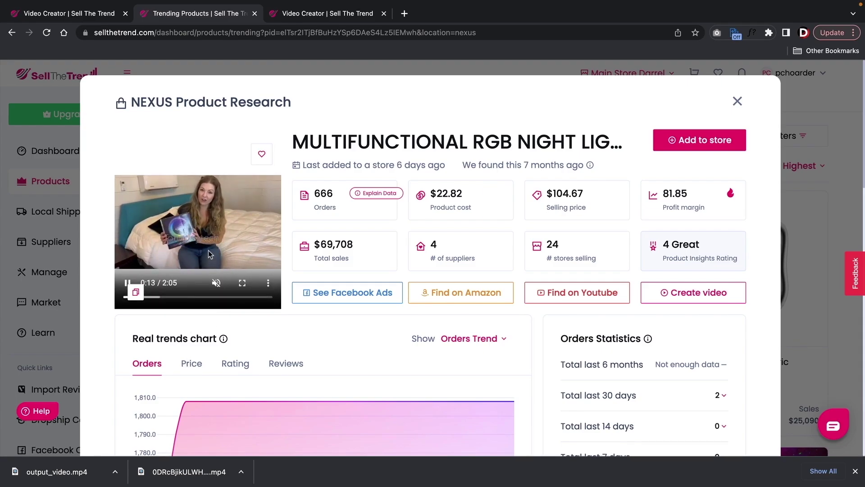
click(268, 282)
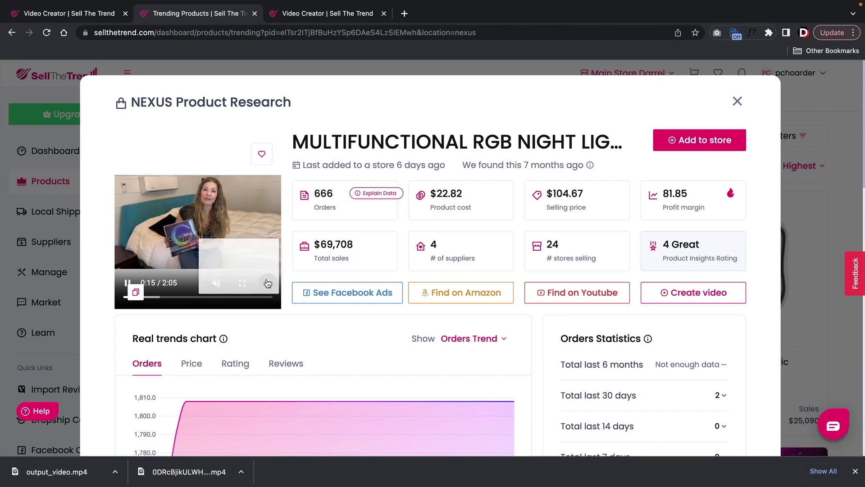
click(239, 231)
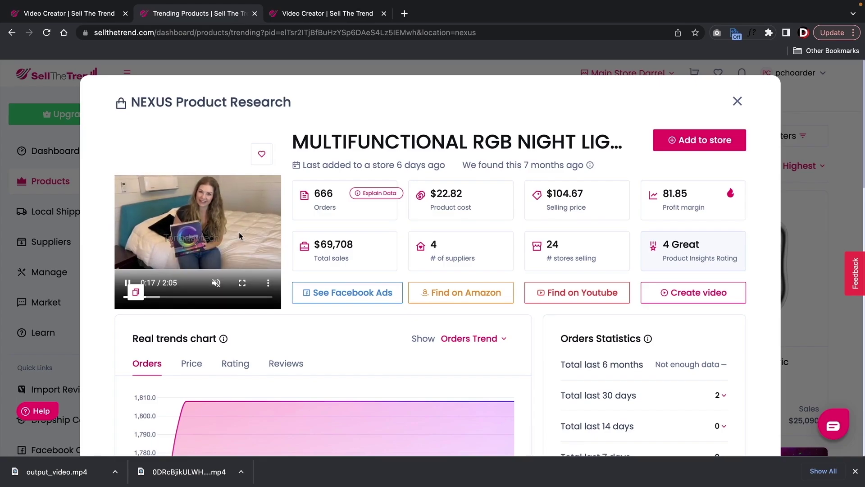
click(128, 283)
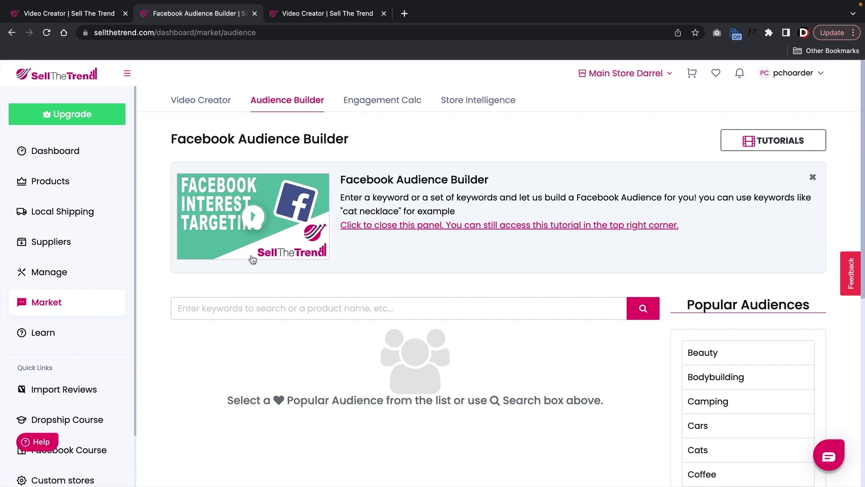
- Search the Audience Builder for 'travel bag' and review its Quick Start suggestions
click(260, 307)
text(travel bag)
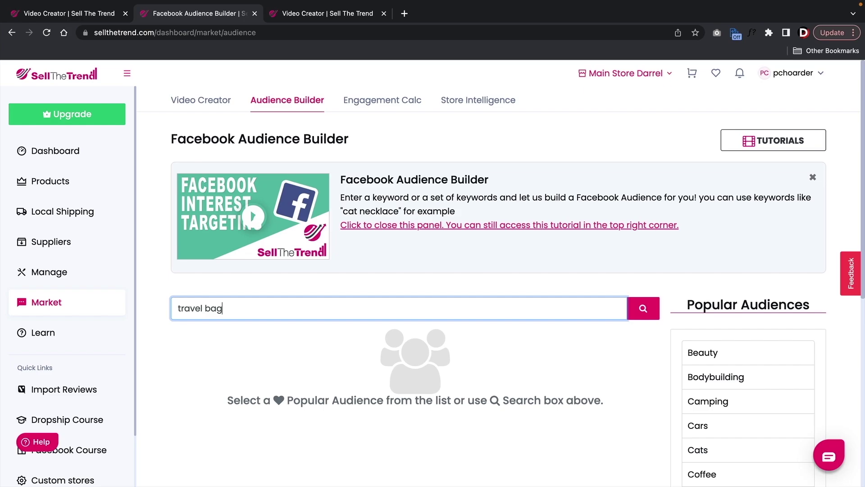
key(Return)
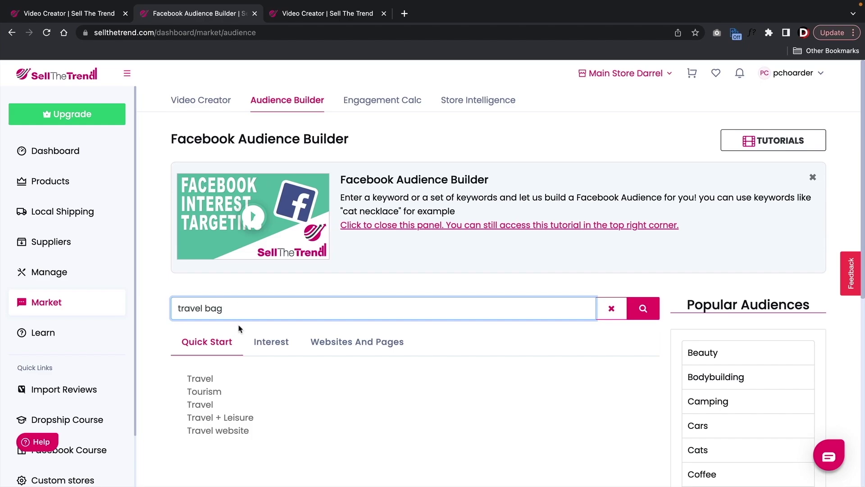
scroll(239, 328, down, 2)
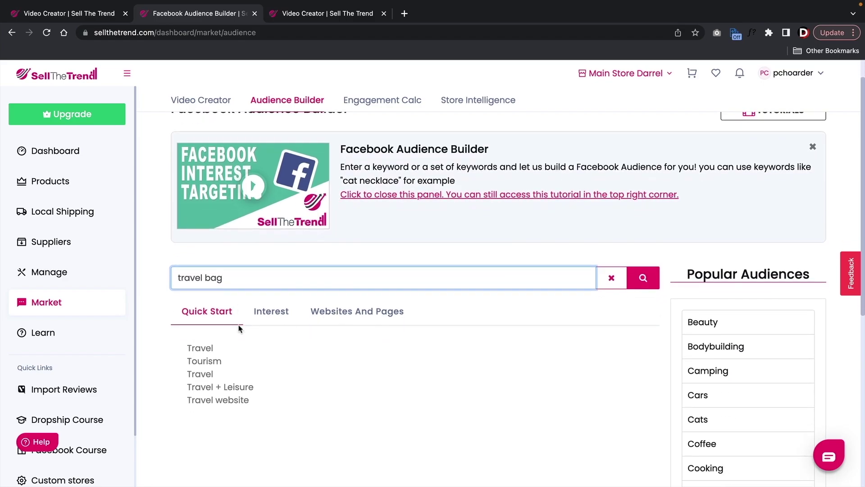
scroll(239, 328, down, 1)
drag(187, 334, 219, 338)
triple_click(230, 264)
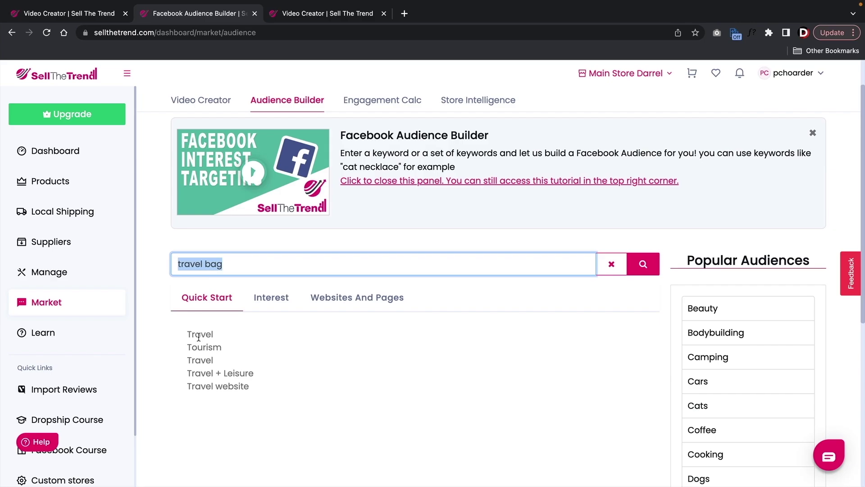
drag(215, 373, 239, 387)
- Browse travel bag's Interest suggestions (Vacations, Tourism, Adventure travel) and its Websites And Pages targets
click(276, 296)
scroll(307, 343, down, 1)
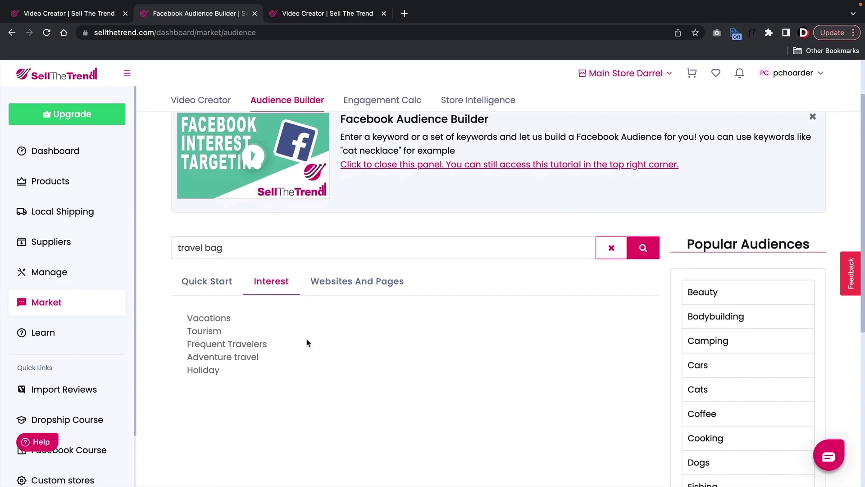
drag(199, 317, 269, 348)
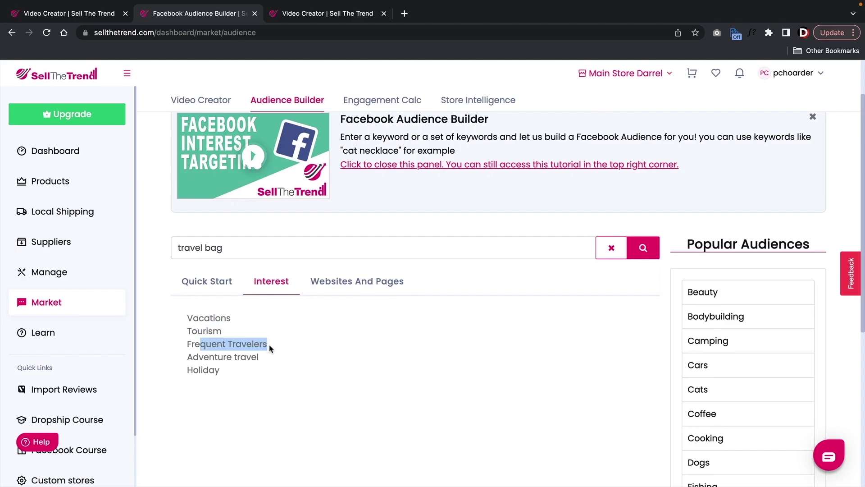
drag(203, 359, 267, 359)
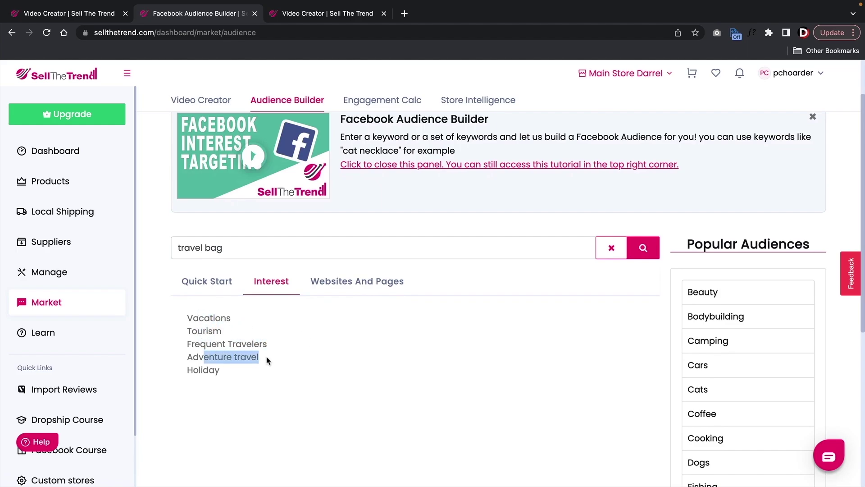
click(340, 283)
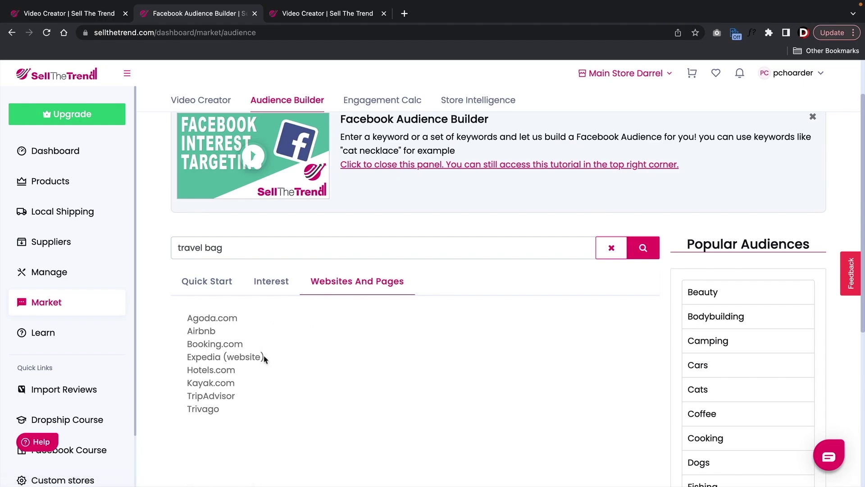
drag(221, 411, 193, 324)
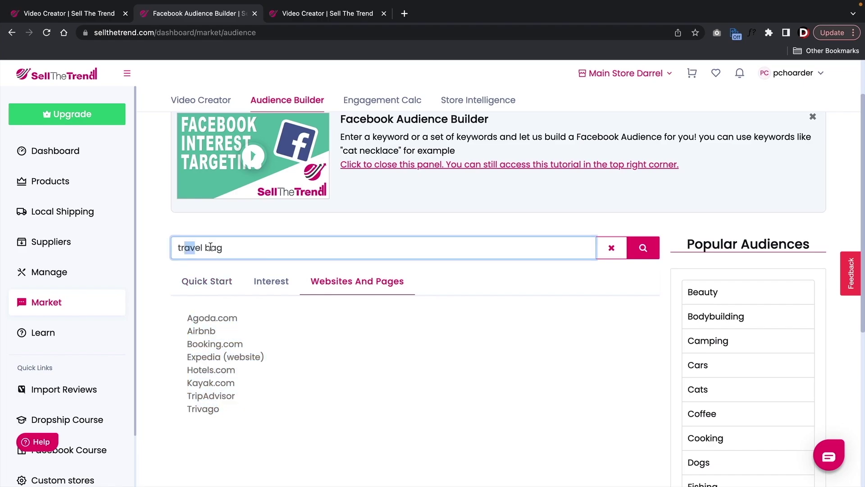
- Replace the search with 'cooking pan' and review results such as the Gordan Ramsay suggestion
drag(189, 248, 241, 249)
triple_click(241, 249)
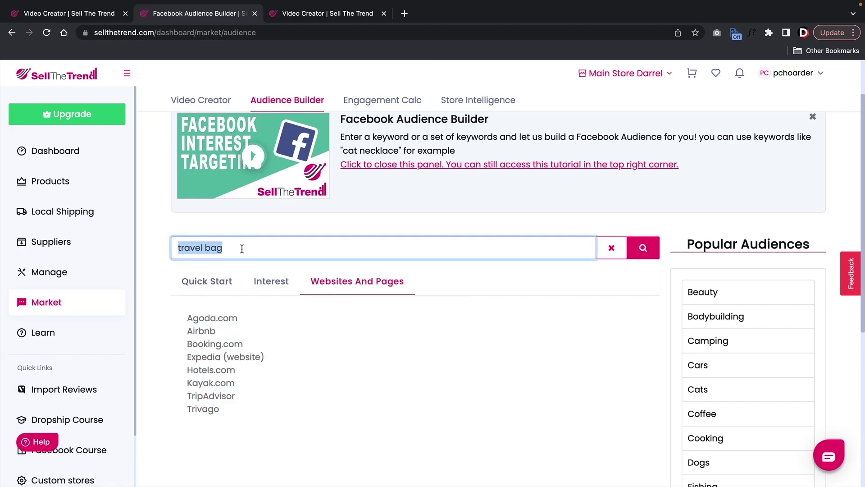
text(cooking pan)
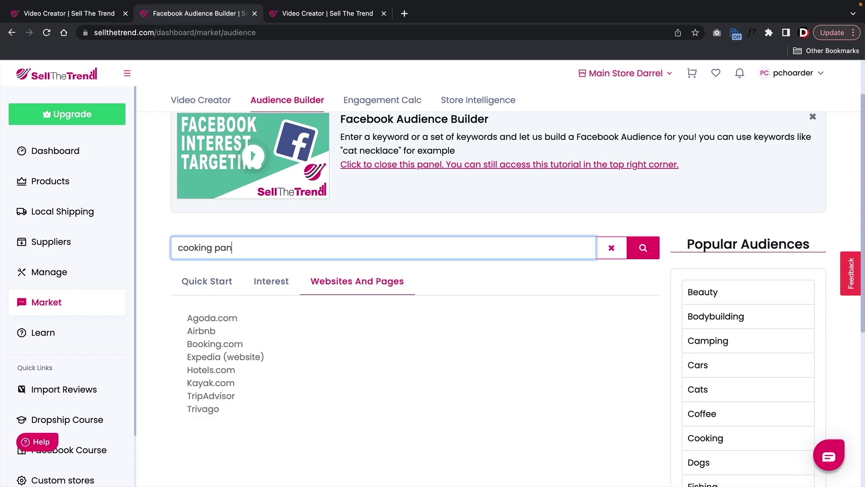
key(Return)
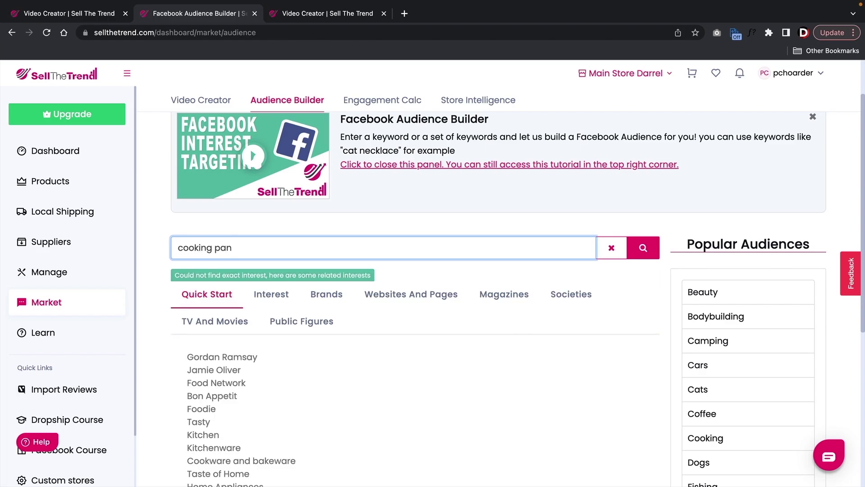
scroll(356, 330, down, 3)
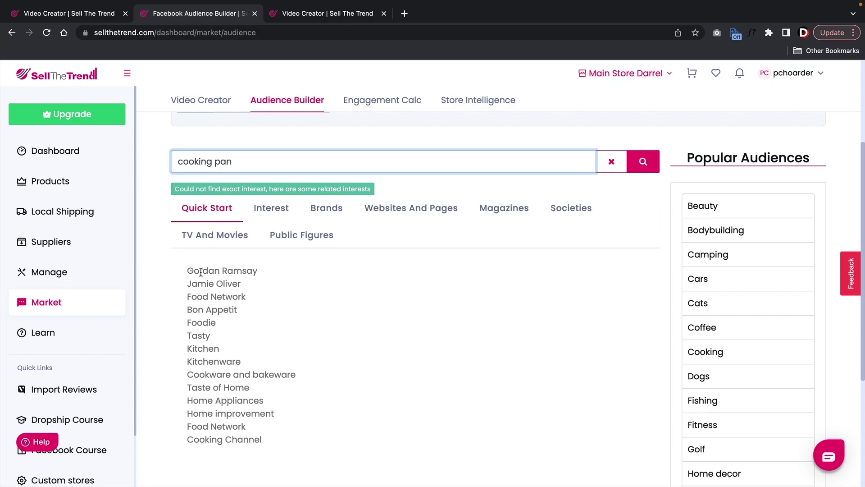
drag(201, 272, 262, 273)
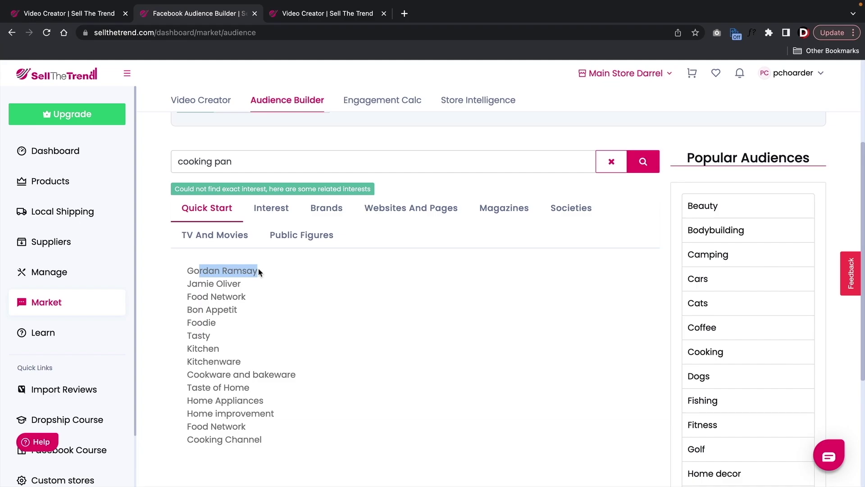
click(211, 272)
drag(199, 271, 247, 271)
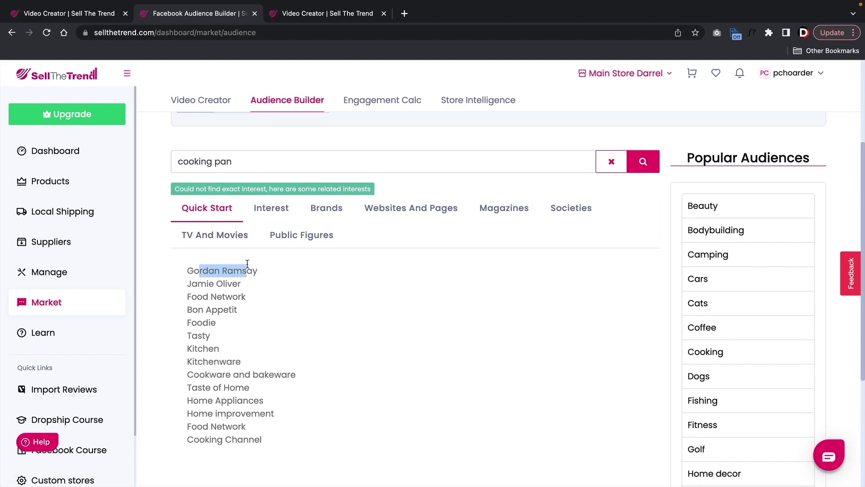
- Go through cooking pan's Interest, Brands, Websites, Magazines, Society, TV/movie and public figure tabs
click(278, 213)
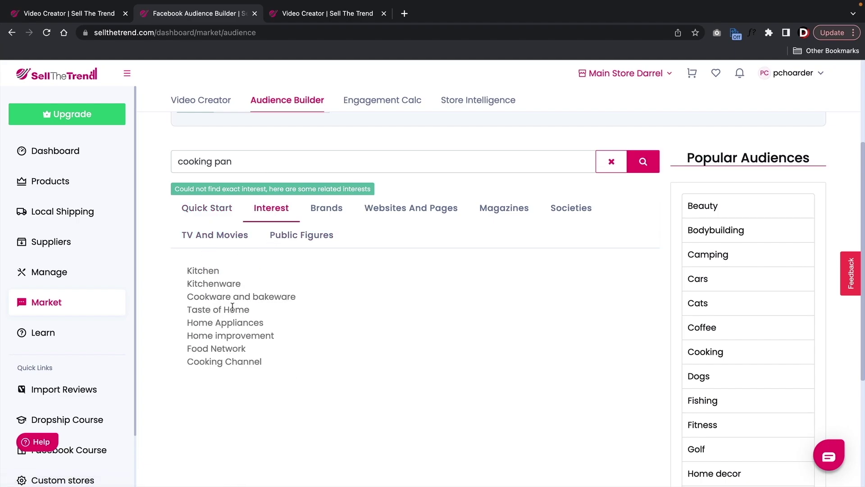
click(333, 215)
click(386, 214)
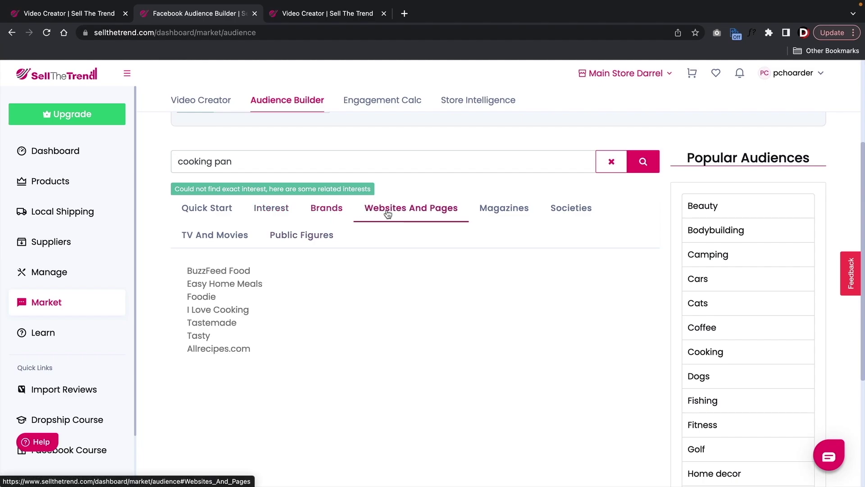
click(501, 210)
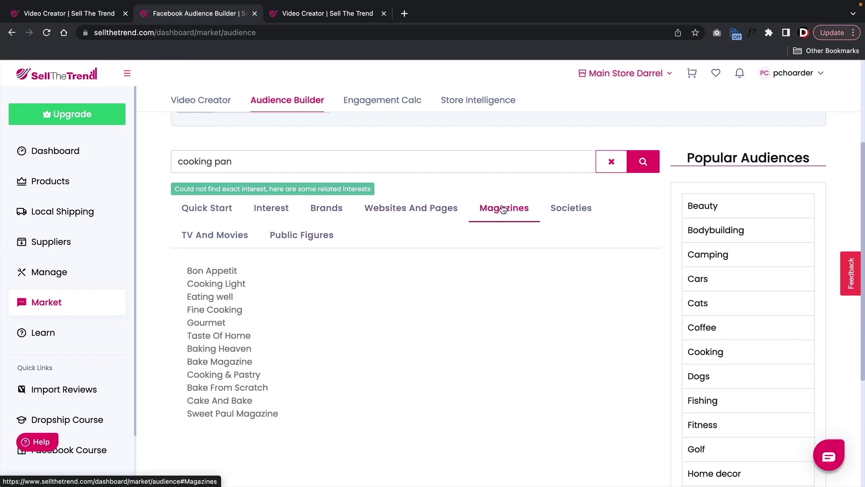
click(561, 210)
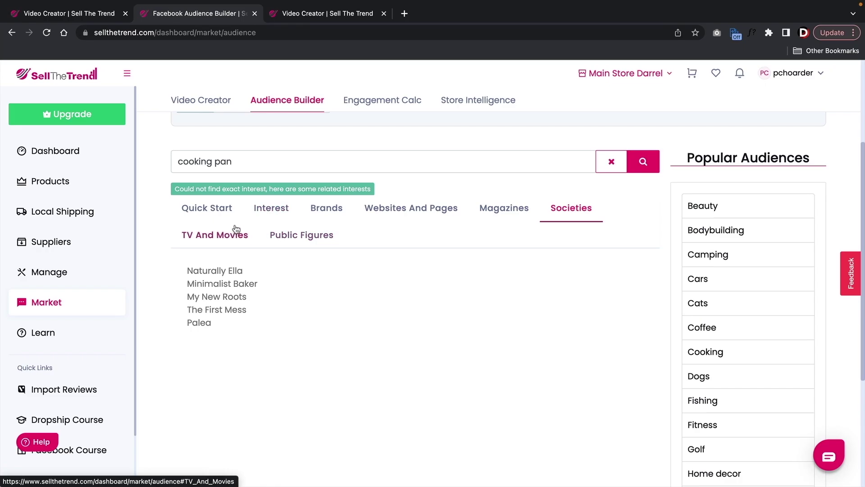
click(227, 238)
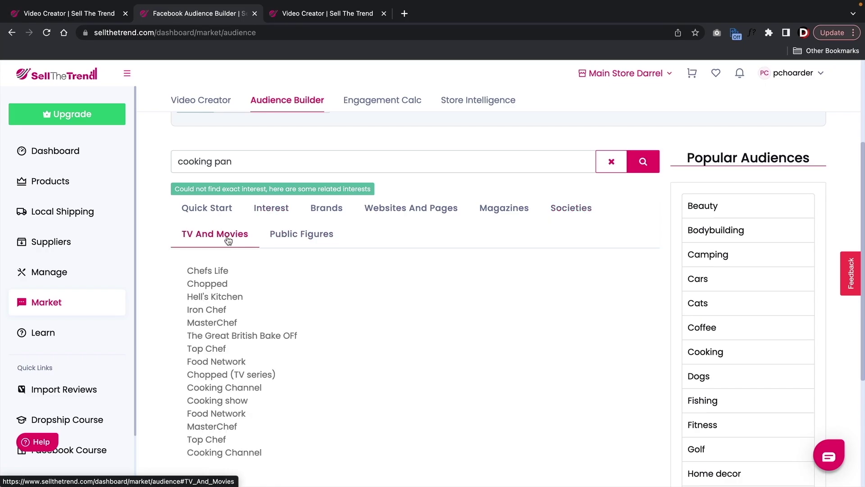
click(304, 235)
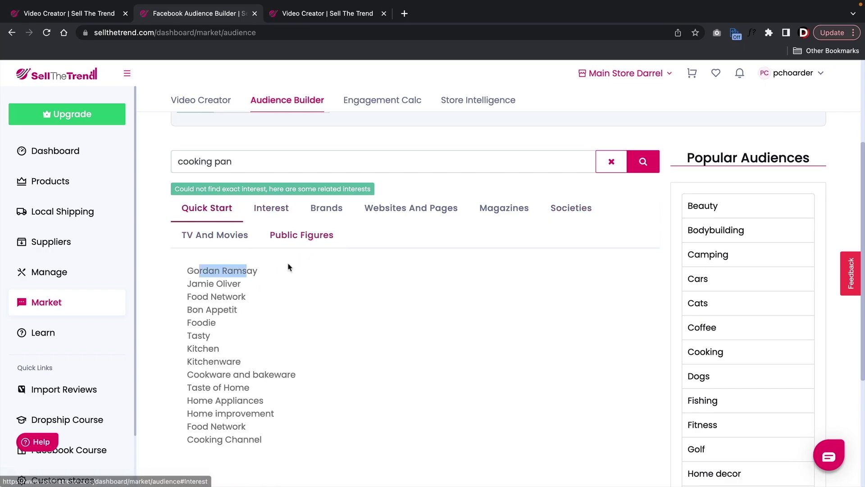
scroll(344, 303, up, 3)
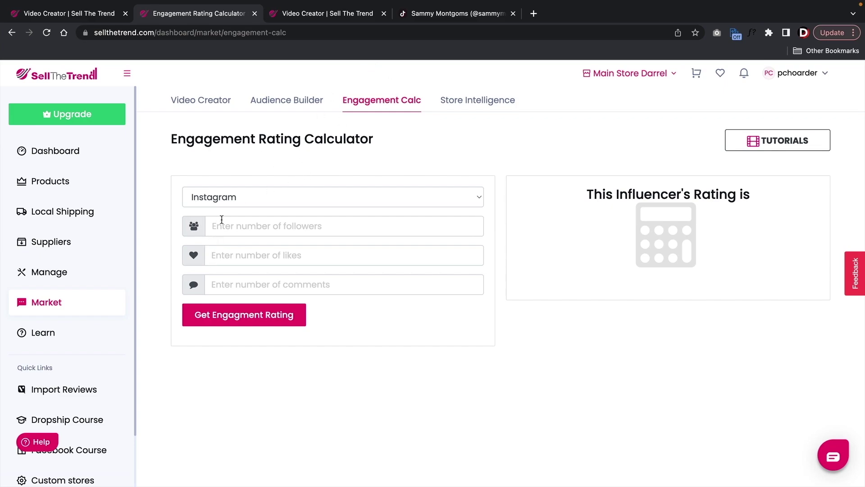
- Check the Steak Caesar Salad video's stats (20.1K views, 988 likes), muted and paused, then return to Sell The Trend
click(441, 13)
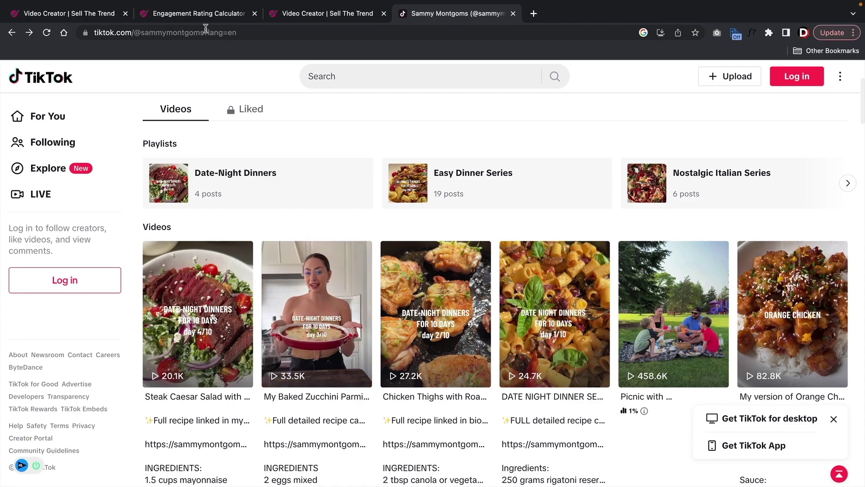
drag(205, 32, 140, 32)
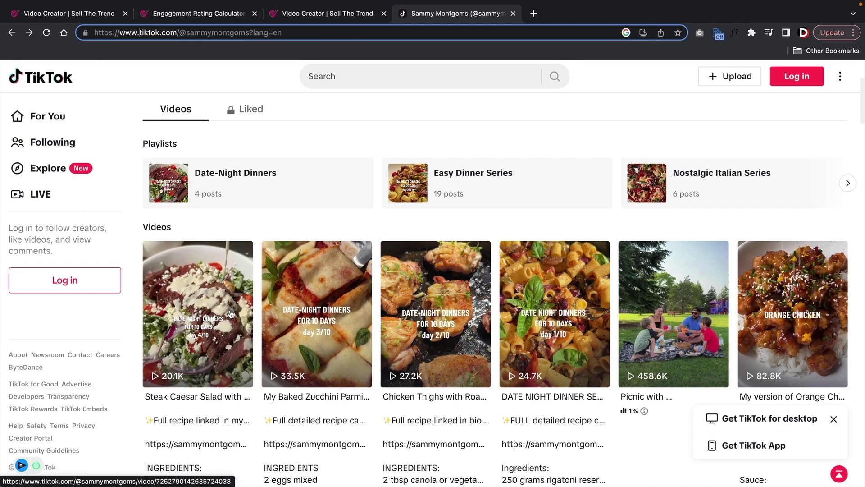
click(207, 292)
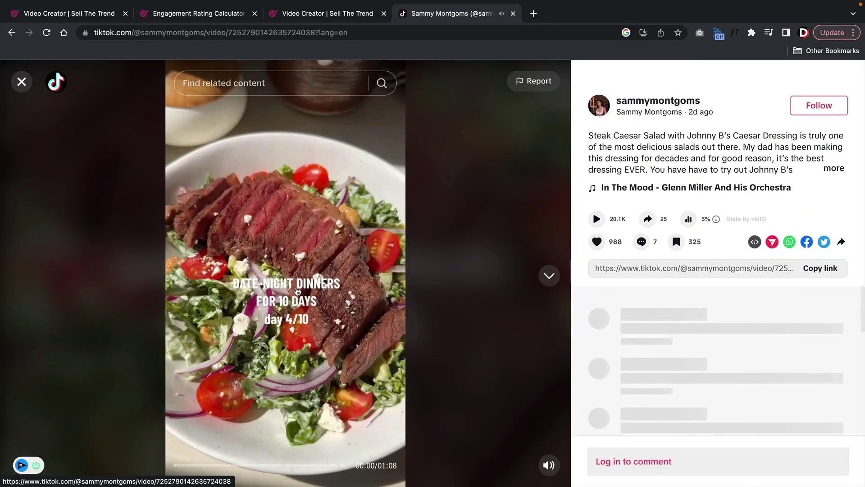
click(551, 464)
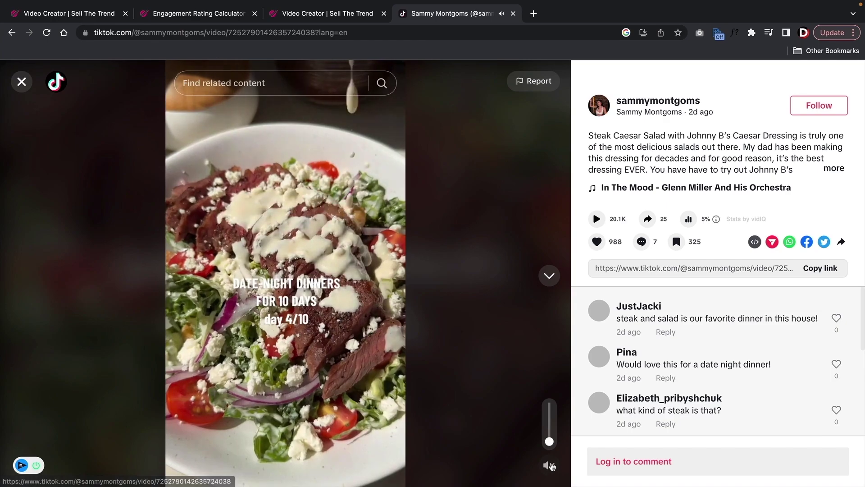
click(264, 407)
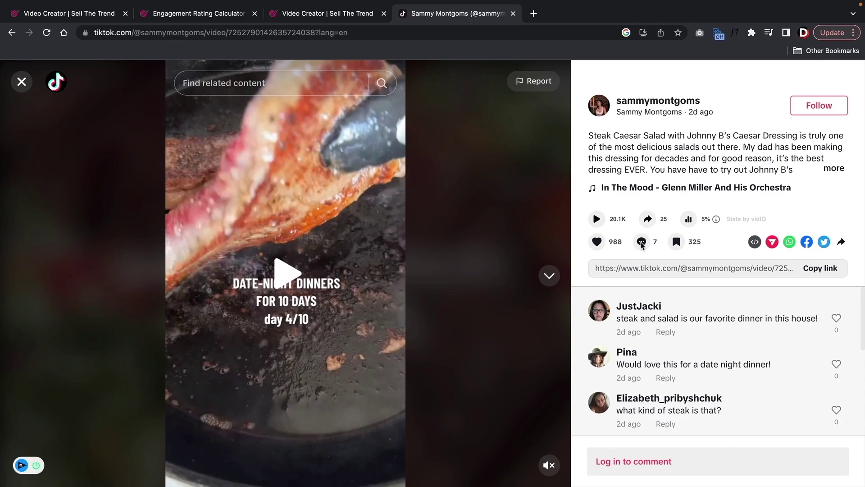
click(315, 20)
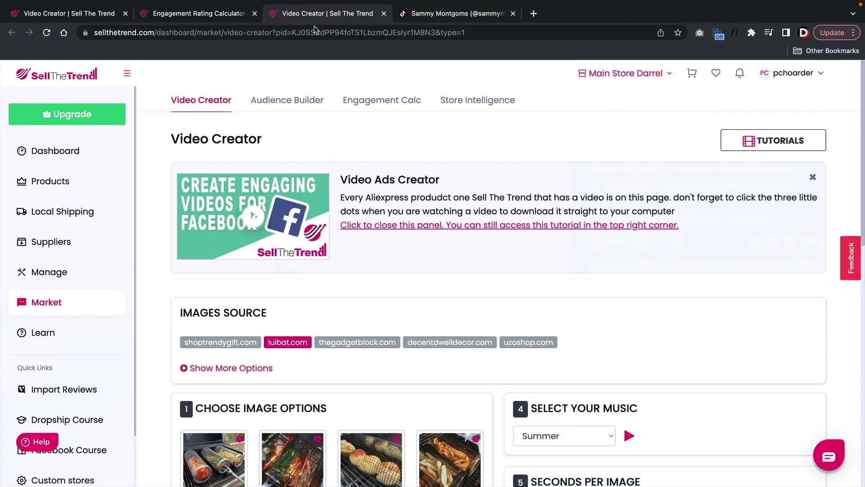
- Select TikTok as the platform in the Engagement Calc and enter 20000 views
click(239, 17)
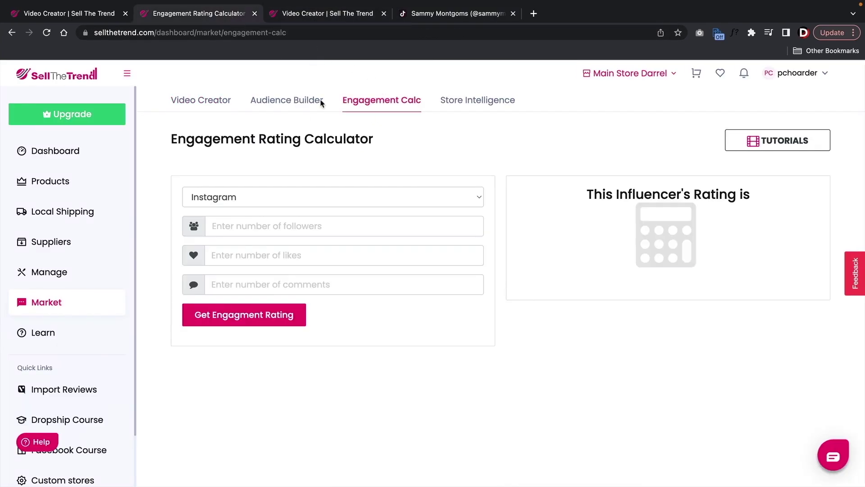
click(329, 199)
click(322, 225)
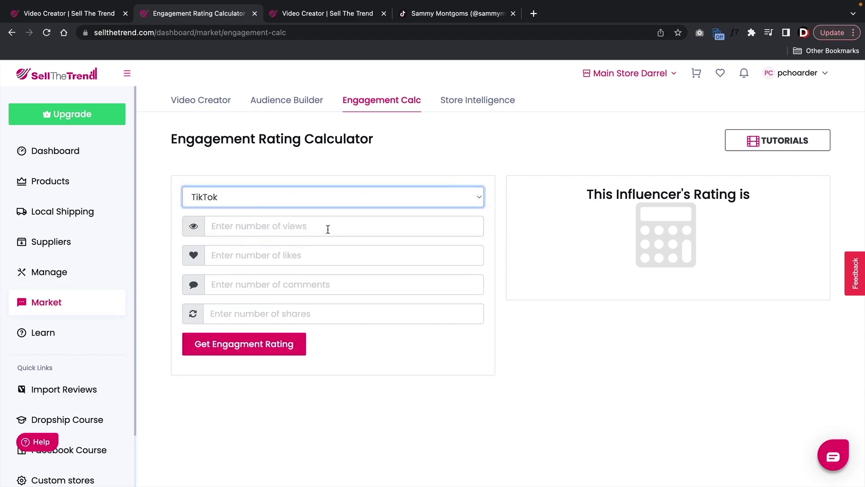
click(372, 225)
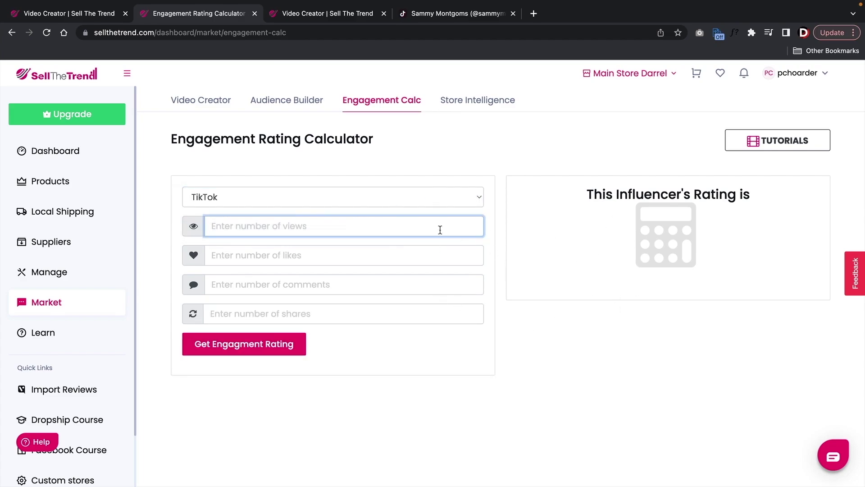
text(20000)
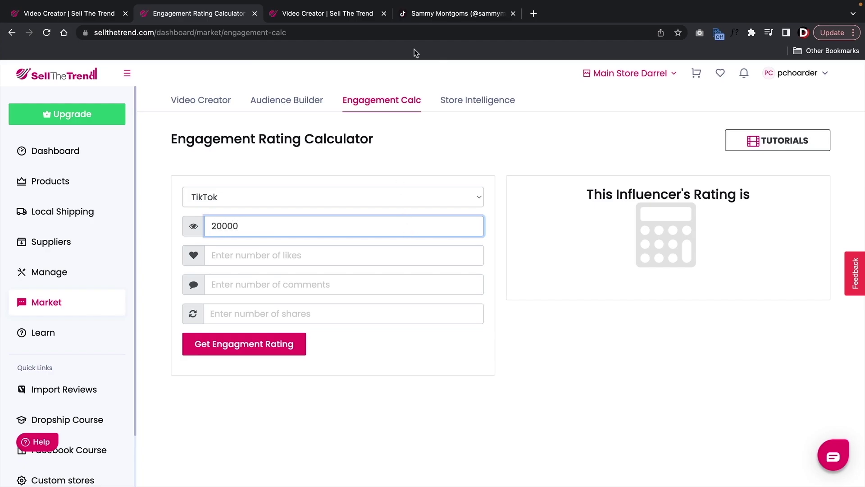
drag(444, 13, 327, 13)
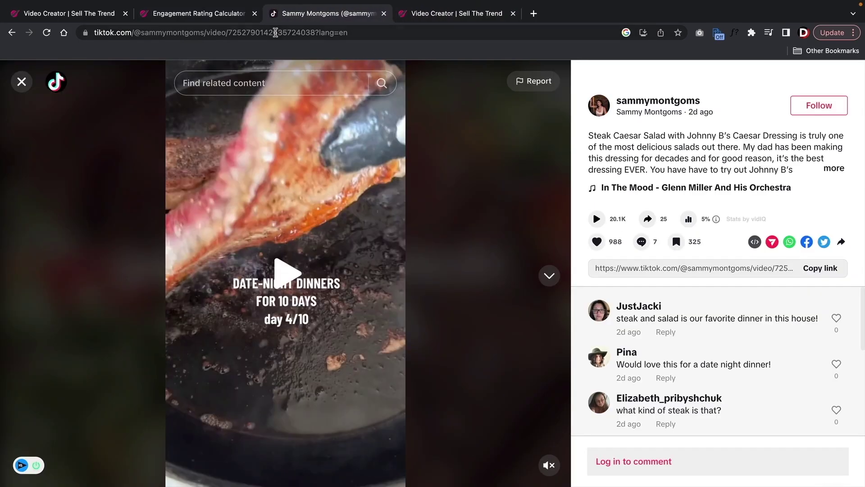
click(239, 13)
- Enter 988 likes and 7 comments, checking the TikTok video's counts between entries
click(292, 261)
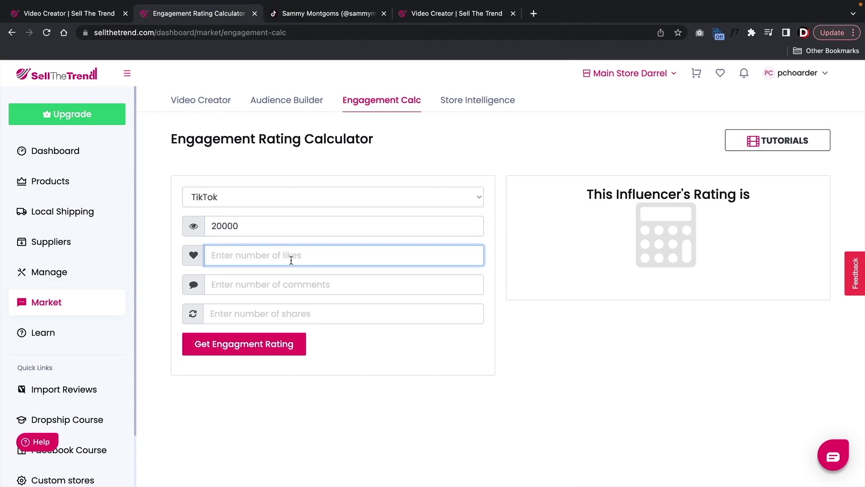
text(988)
click(347, 10)
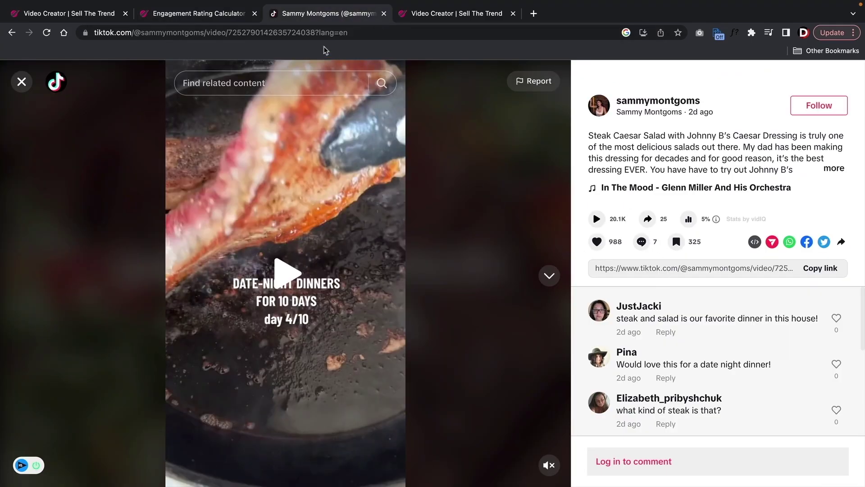
click(200, 14)
click(273, 287)
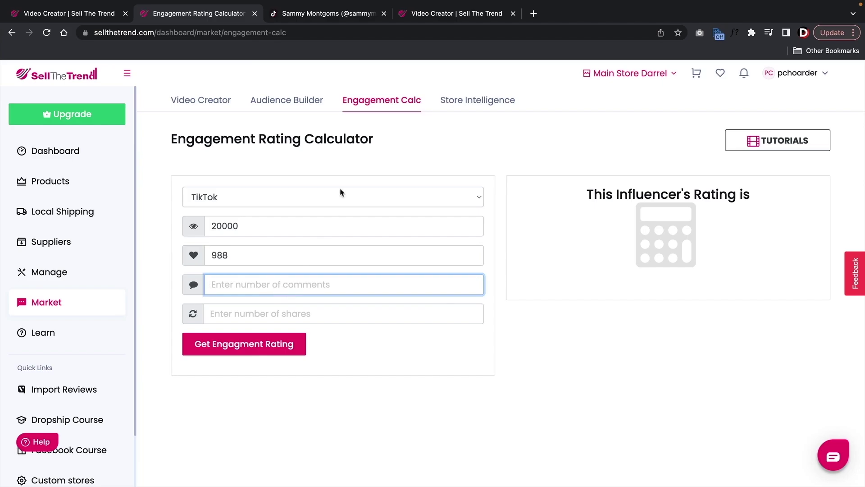
text(7)
click(335, 13)
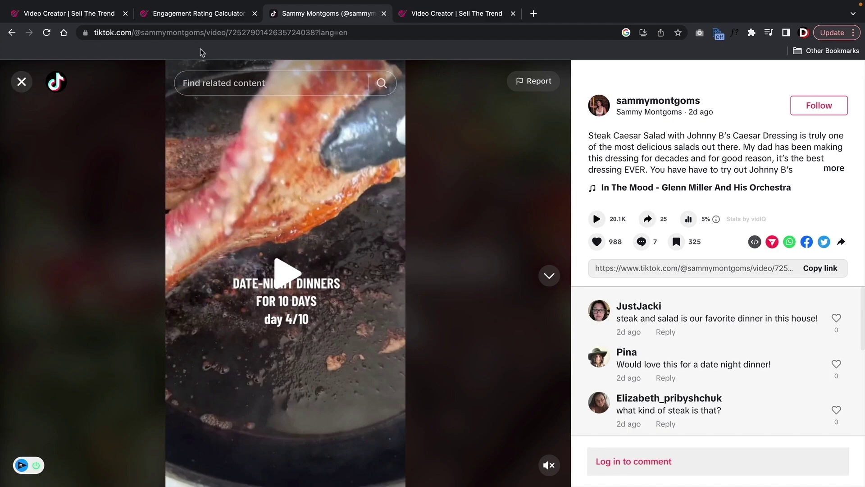
click(193, 20)
- Enter 25 shares and calculate the engagement rating, scoring 95 Amazing
click(303, 311)
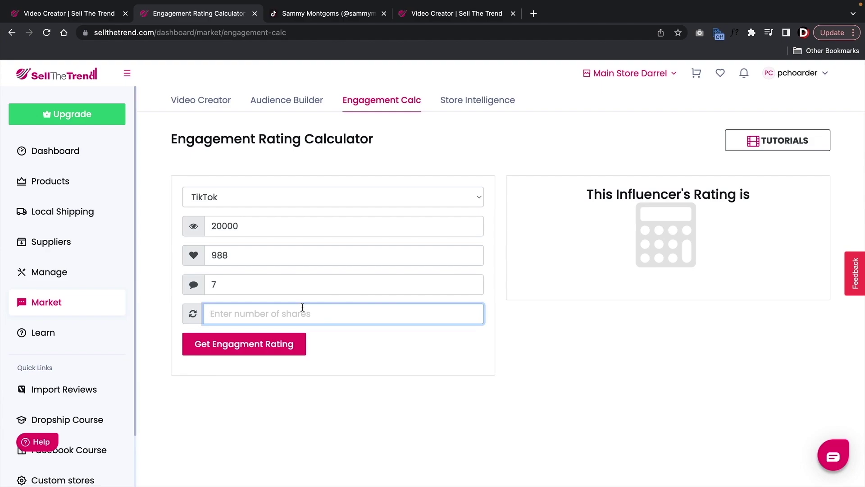
text(25)
click(282, 350)
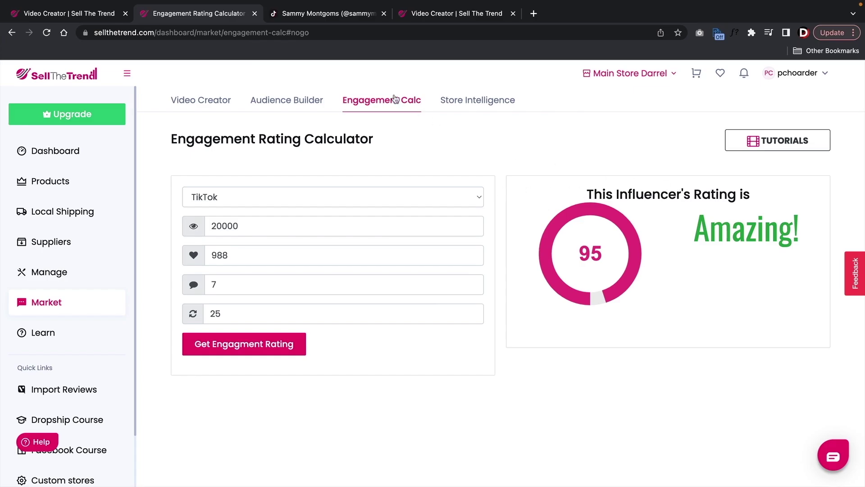
click(342, 17)
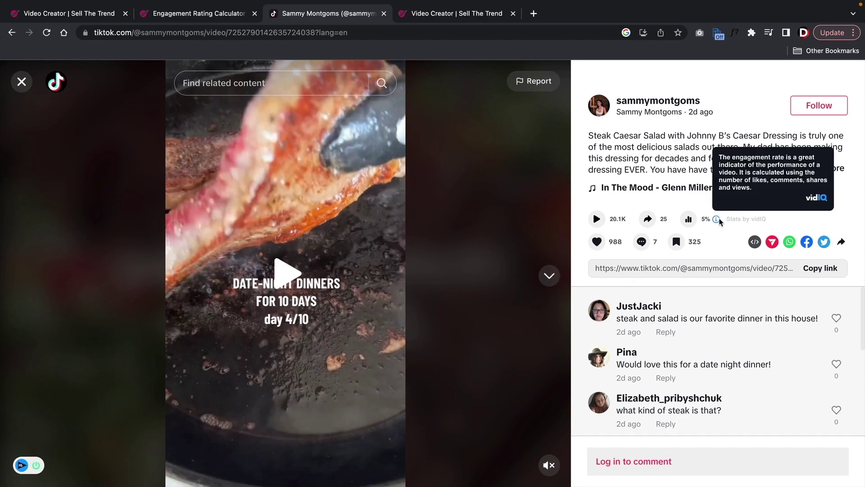
- Expand the steak salad video's full caption, then go back to the Sell The Trend tab
drag(728, 218, 769, 221)
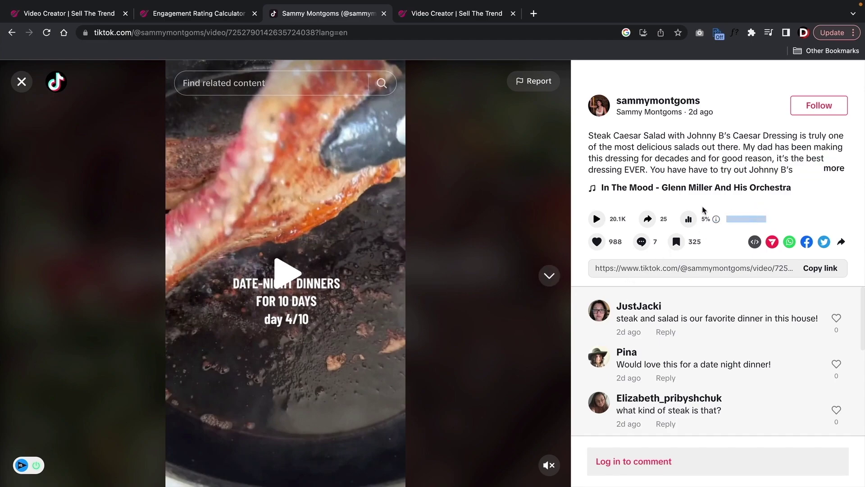
click(831, 168)
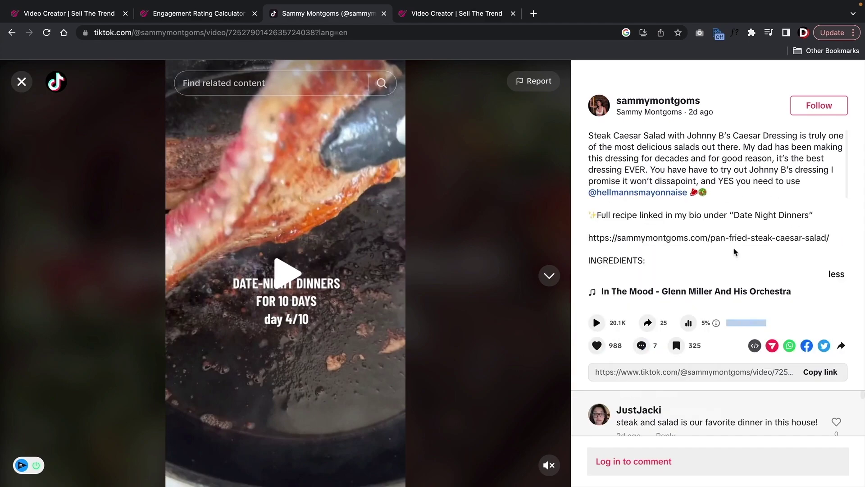
click(219, 14)
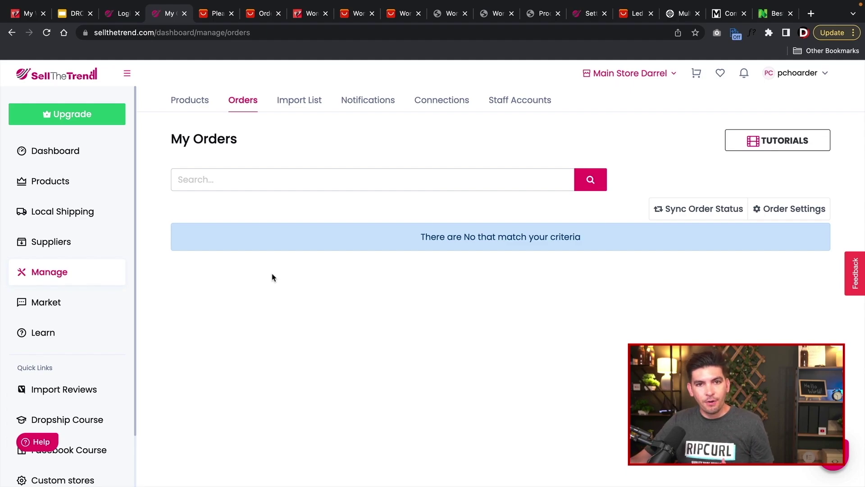
- Switch to NerdWallet, close the Google sign-in prompt and scroll down the cash-back cards page
click(773, 13)
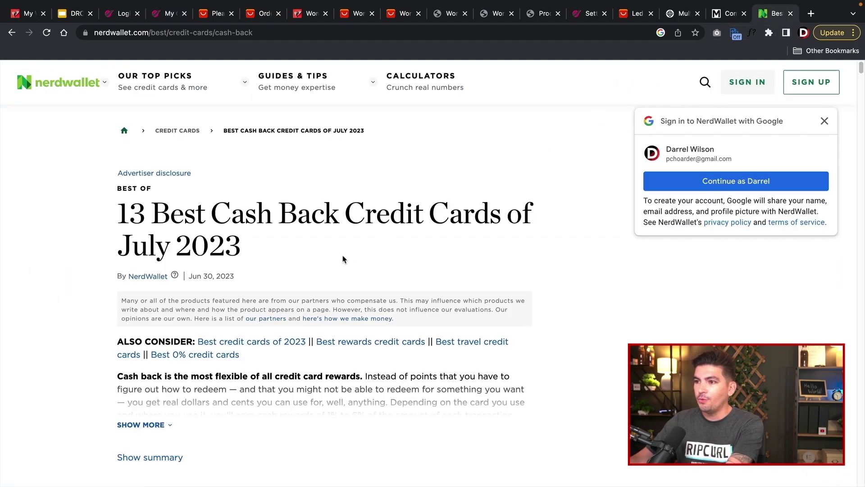
click(824, 120)
scroll(347, 284, down, 6)
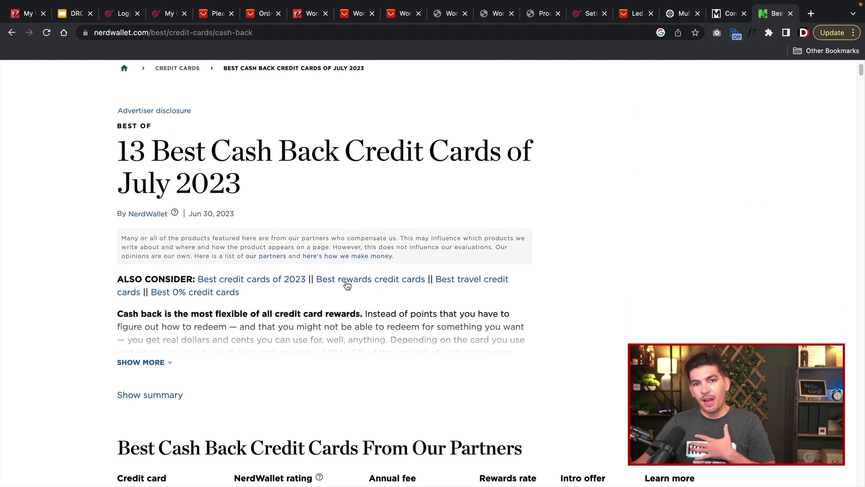
scroll(75, 291, down, 2)
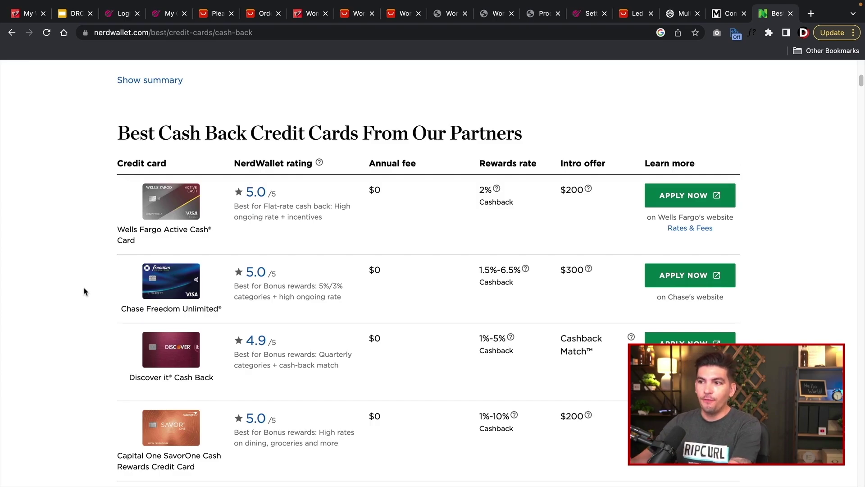
scroll(86, 290, down, 3)
scroll(87, 289, up, 1)
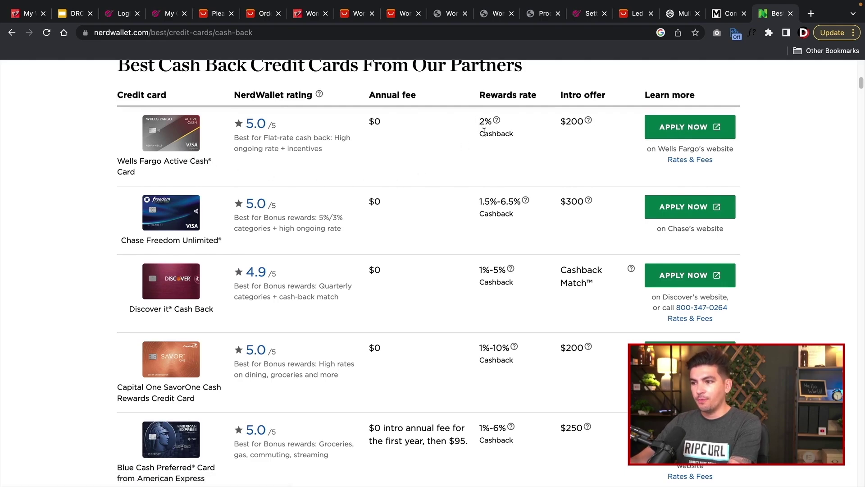
scroll(483, 165, down, 1)
- Bring the partners' cash-back card table into view, comparing Wells Fargo Active Cash, Chase Freedom Unlimited and Discover it
drag(479, 249, 487, 278)
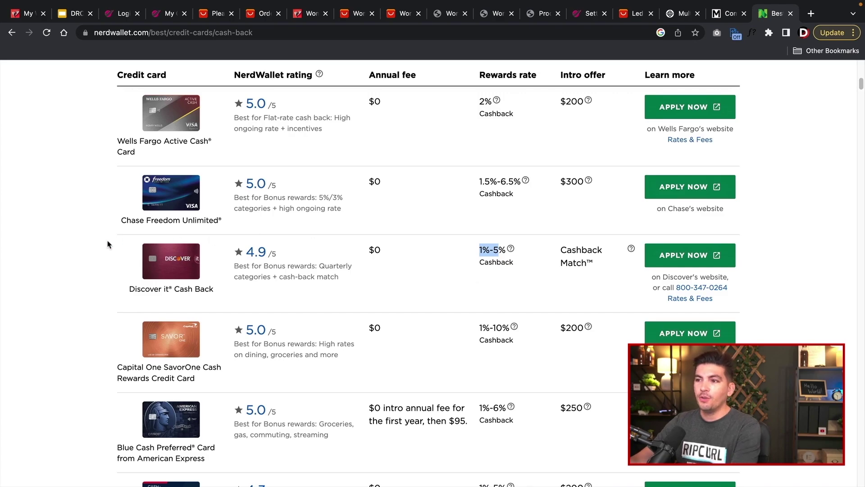
click(18, 260)
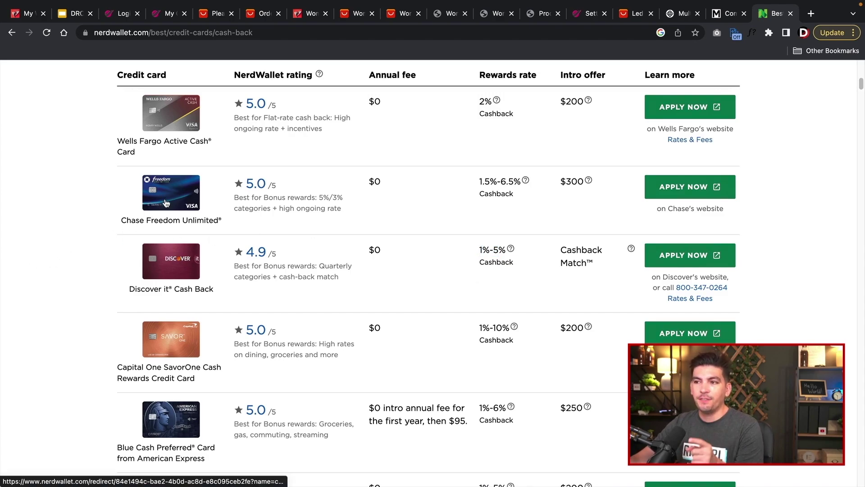
scroll(166, 205, down, 10)
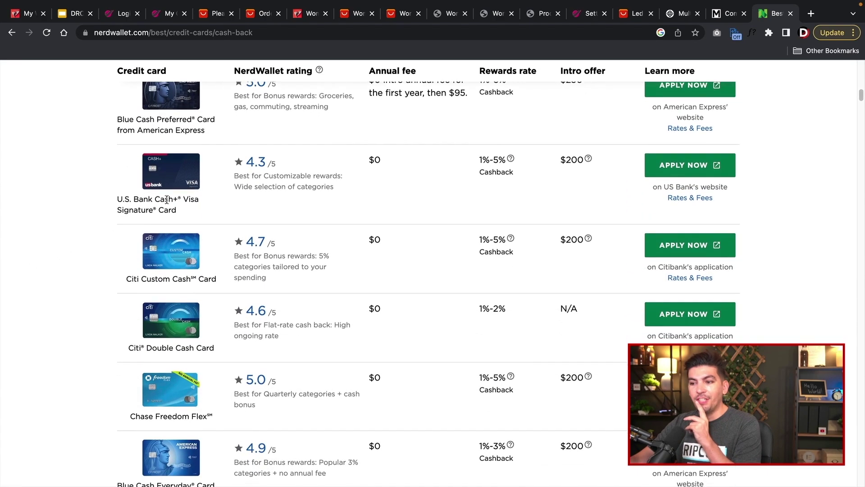
scroll(168, 209, down, 6)
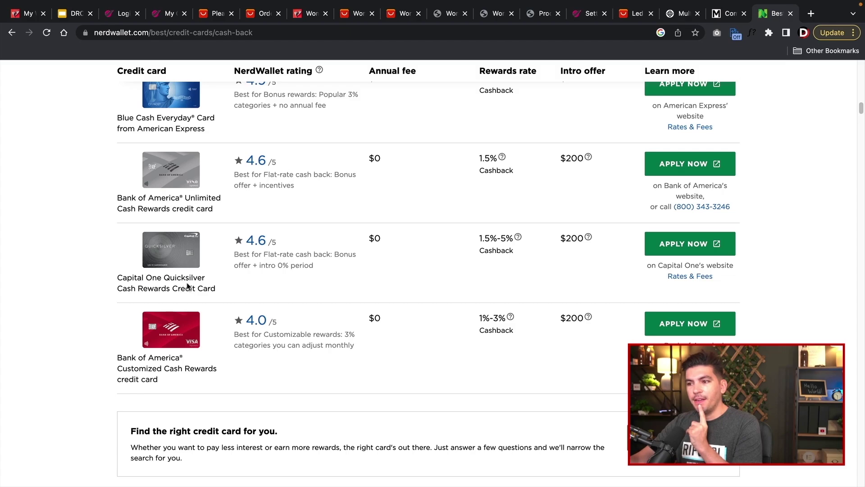
scroll(199, 284, up, 7)
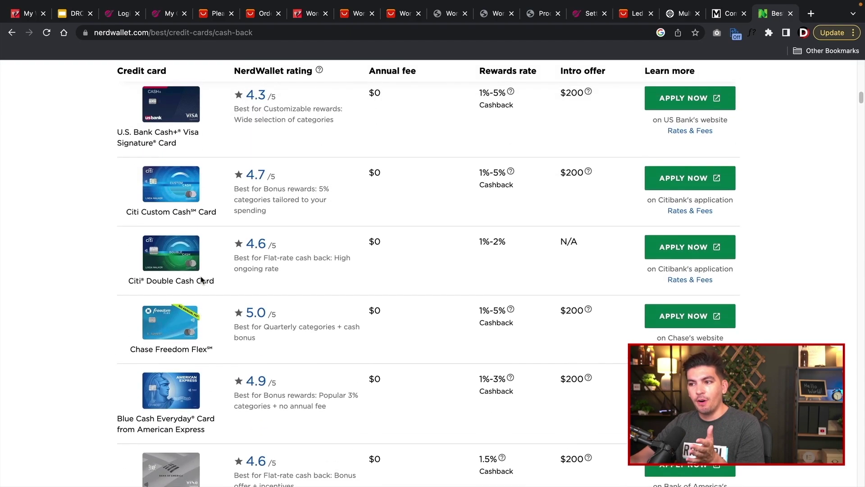
scroll(201, 280, up, 4)
scroll(201, 286, up, 2)
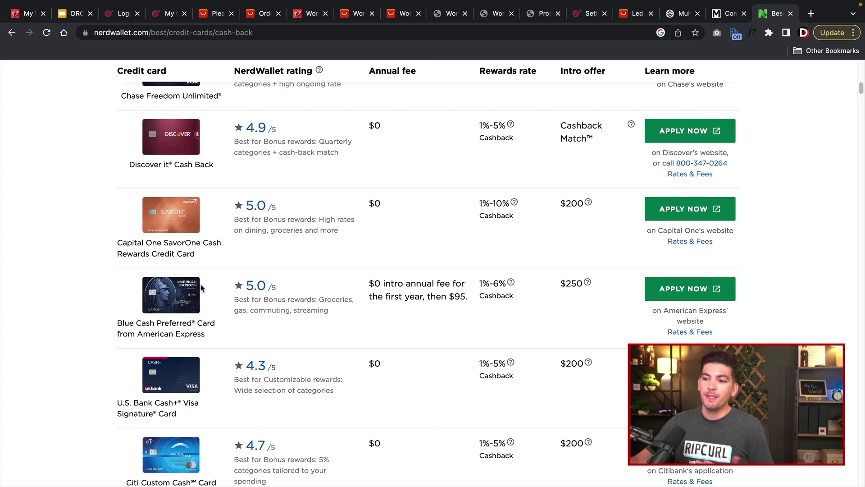
scroll(201, 287, up, 5)
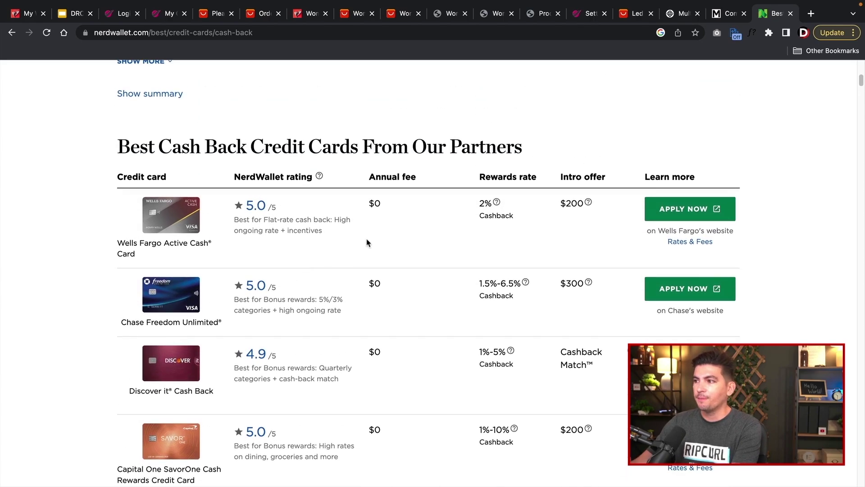
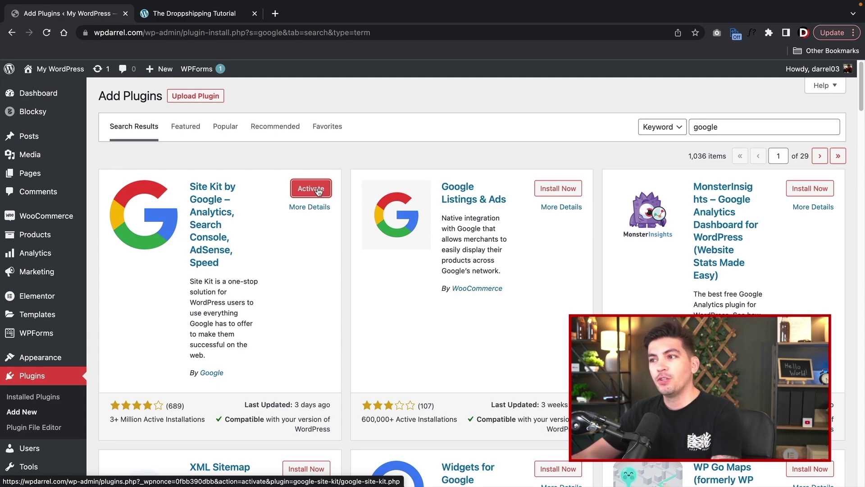
- Activate Site Kit, start its setup with Google Analytics included, and sign in with Google
click(311, 188)
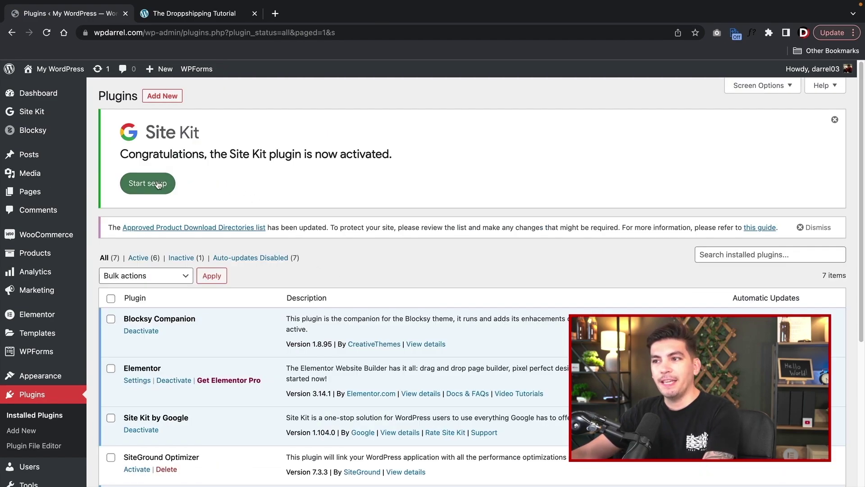
click(144, 189)
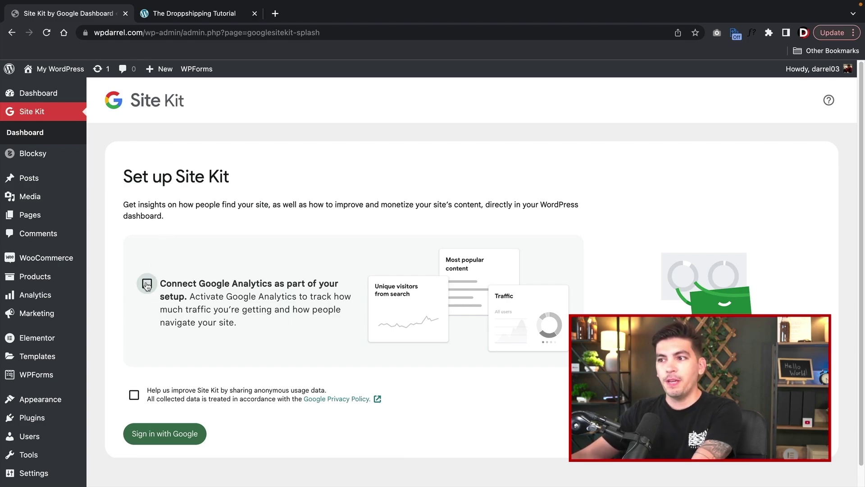
click(147, 284)
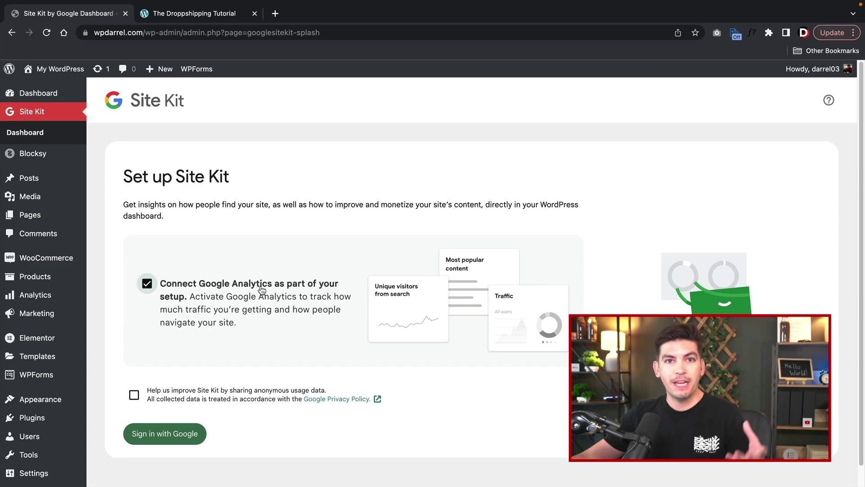
click(163, 440)
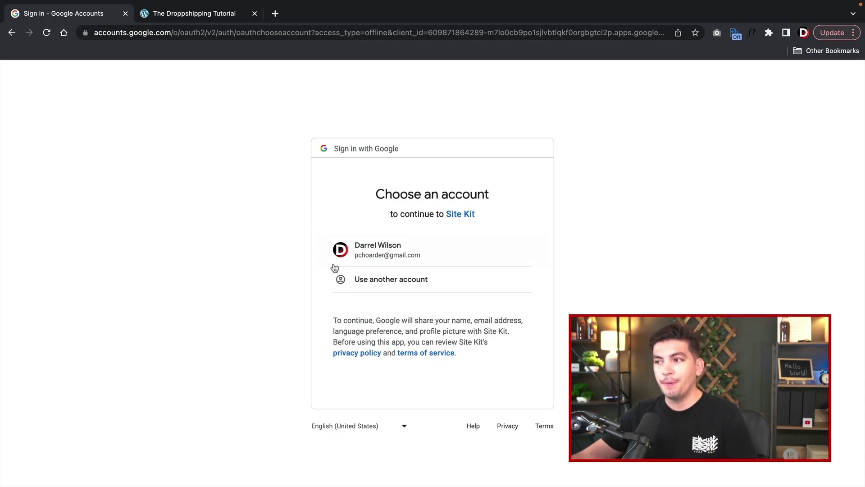
- Choose the Google account, grant access, verify the site, allow metrics and set up Search Console
click(376, 256)
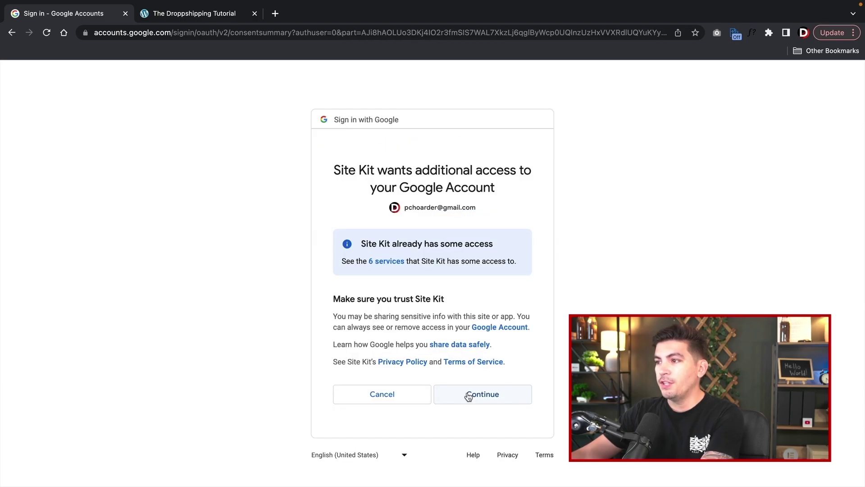
click(468, 395)
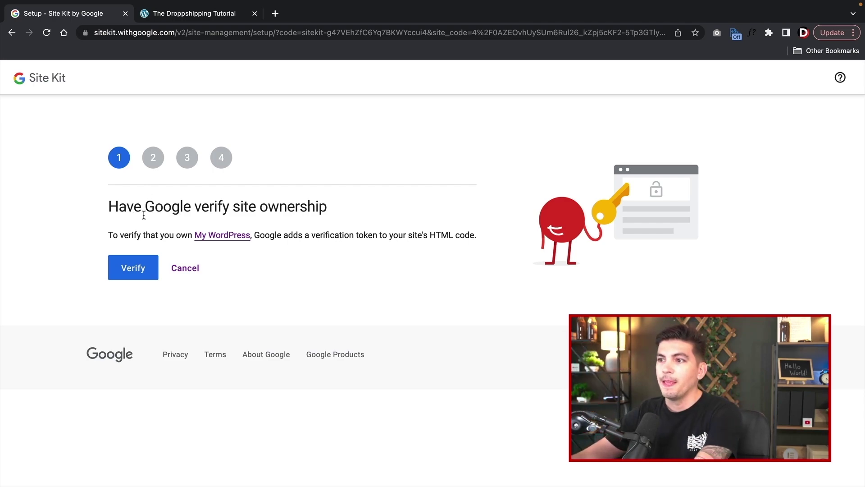
click(140, 271)
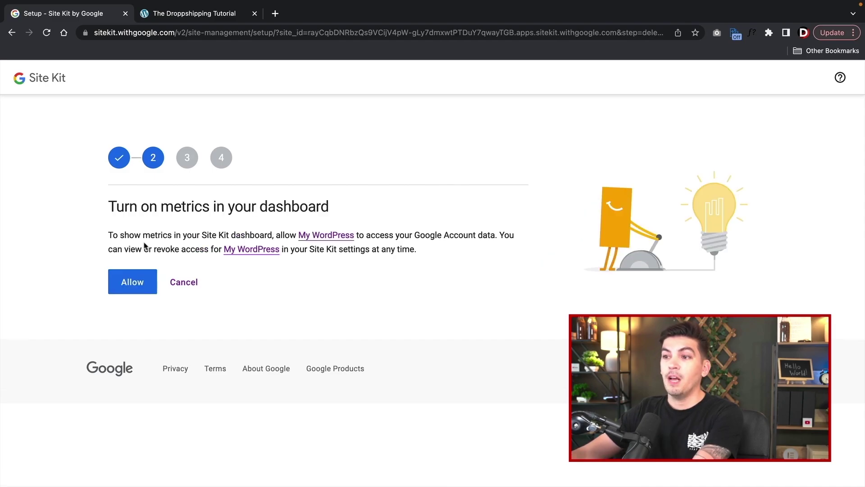
click(133, 283)
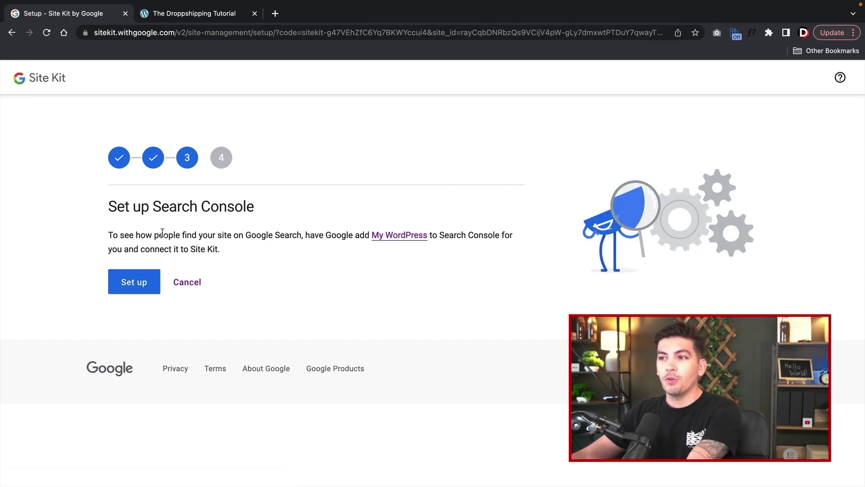
click(134, 282)
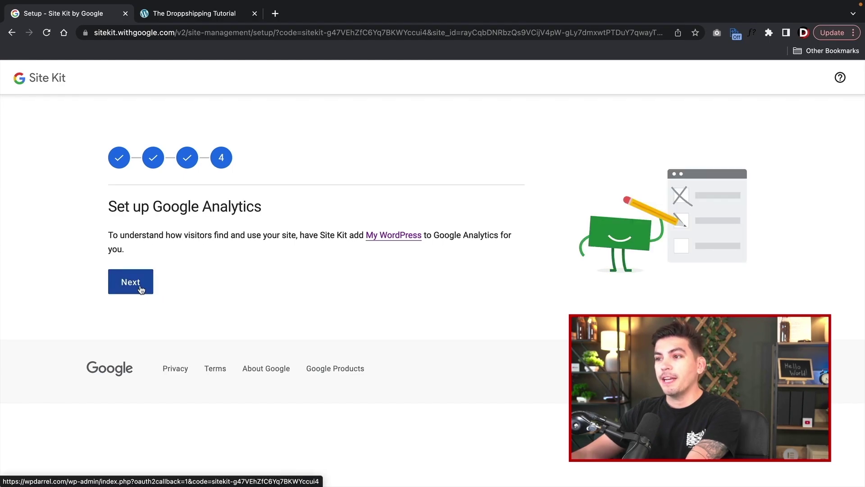
click(140, 287)
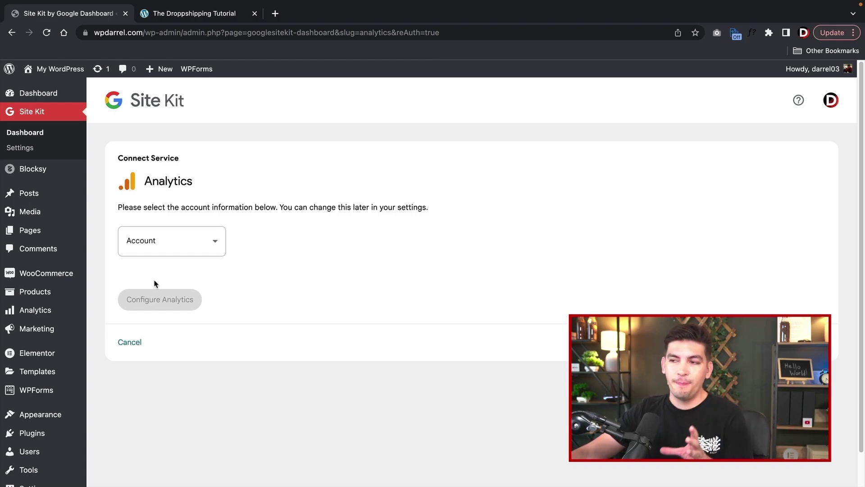
- Create a new Analytics account named 'DropShipping Website' and submit it for creation
click(176, 255)
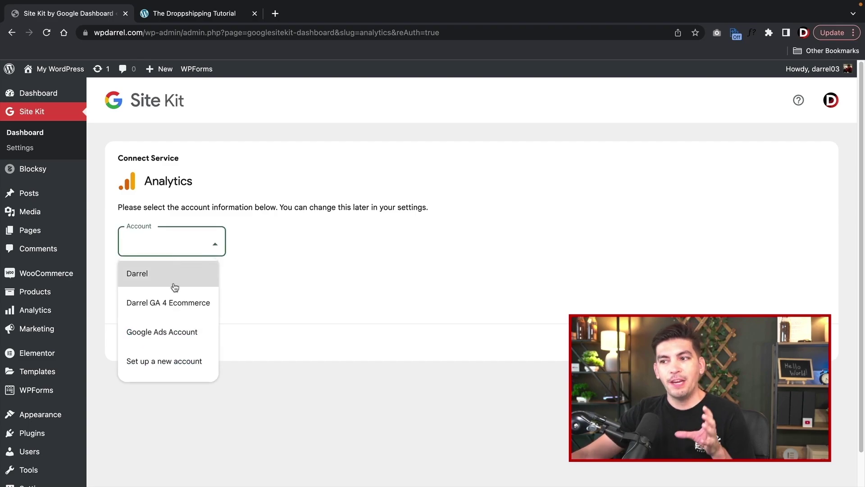
click(180, 368)
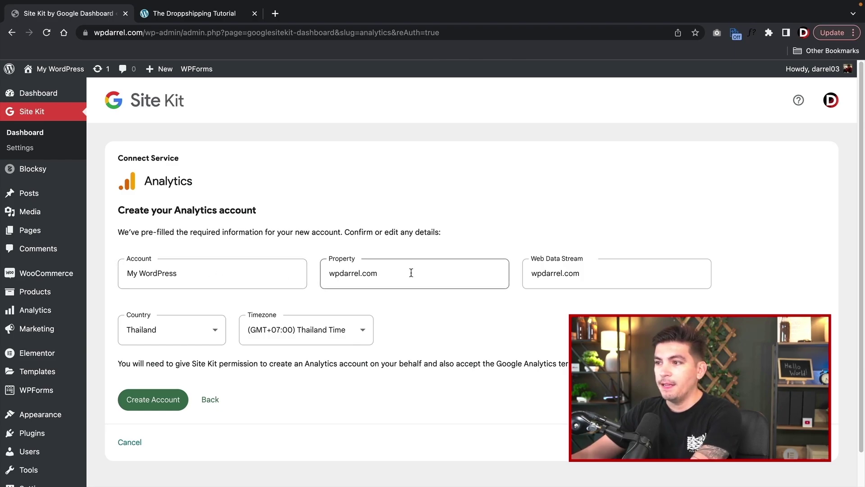
drag(409, 274, 324, 274)
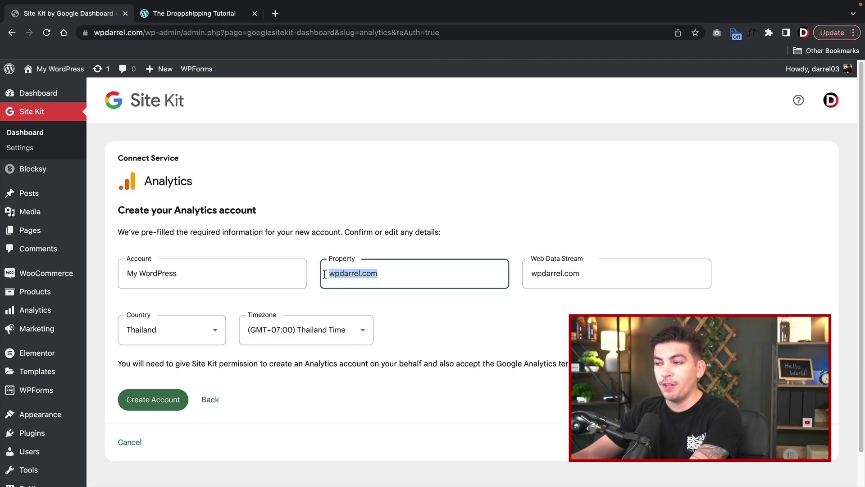
triple_click(201, 274)
text(D)
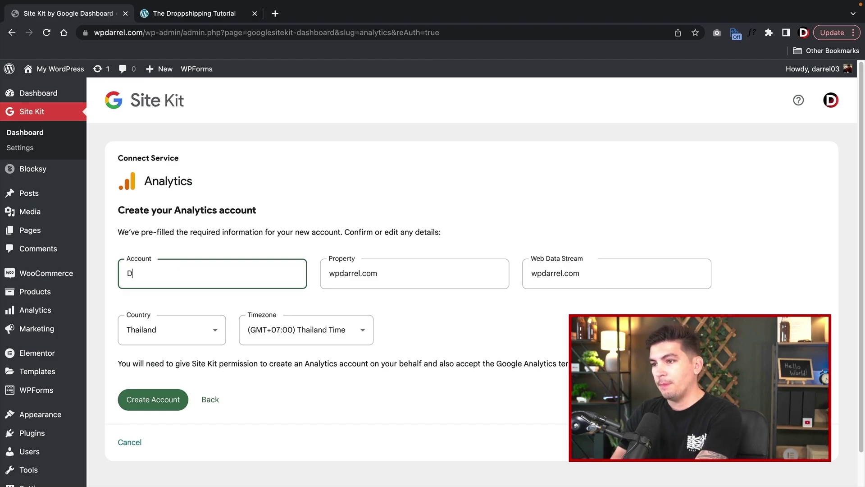
text(ropShipping Website)
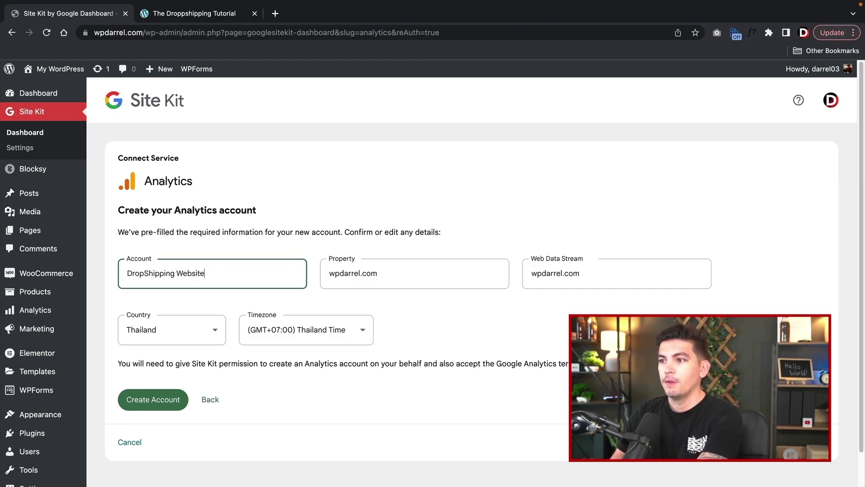
key(Tab)
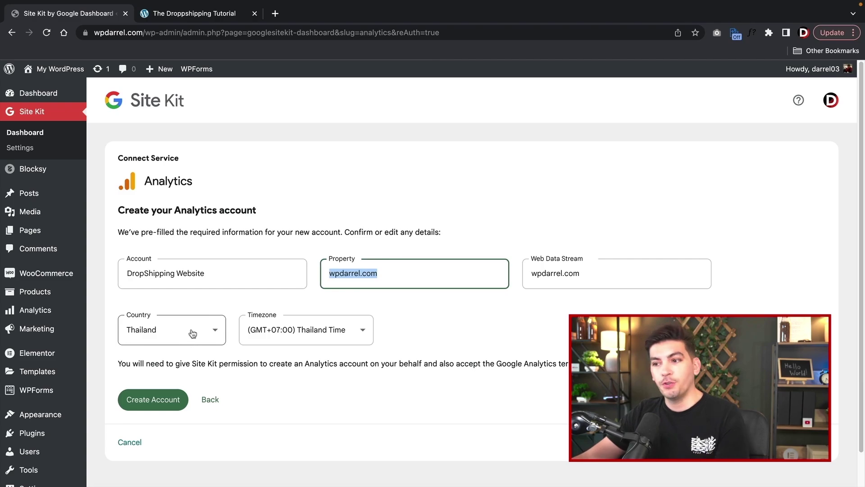
click(142, 404)
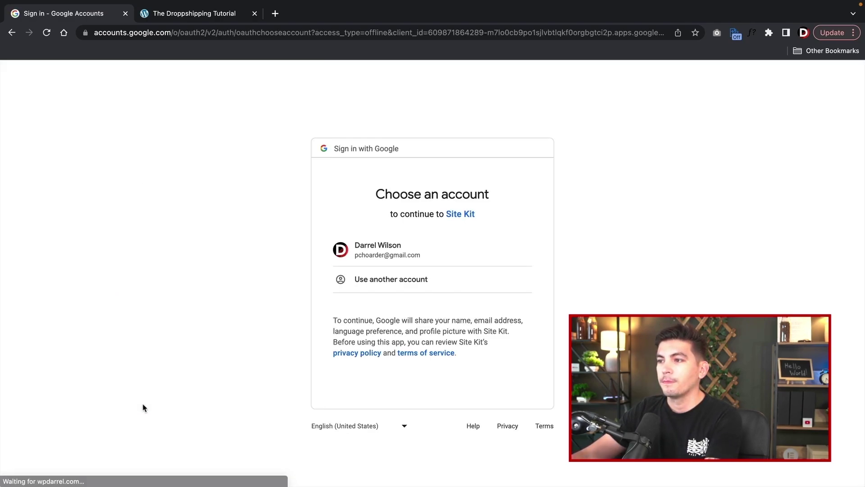
- Pick the Google account, grant access, and accept the GDPR data processing and Analytics service terms
click(390, 254)
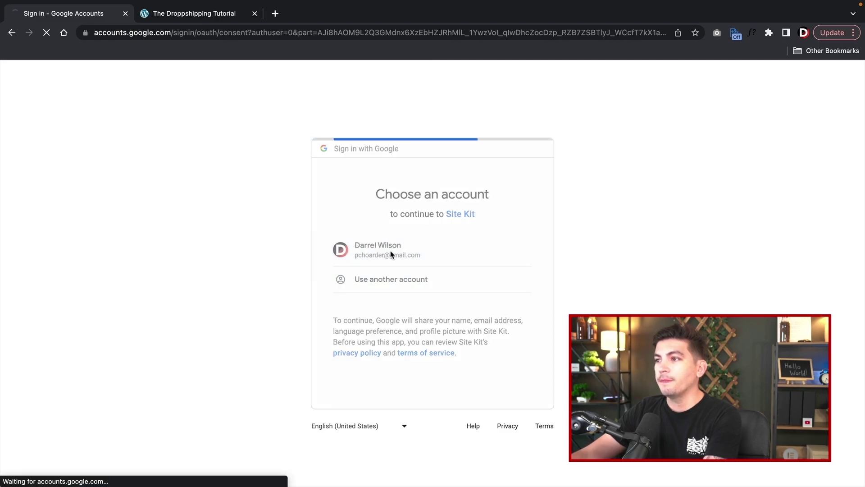
click(460, 448)
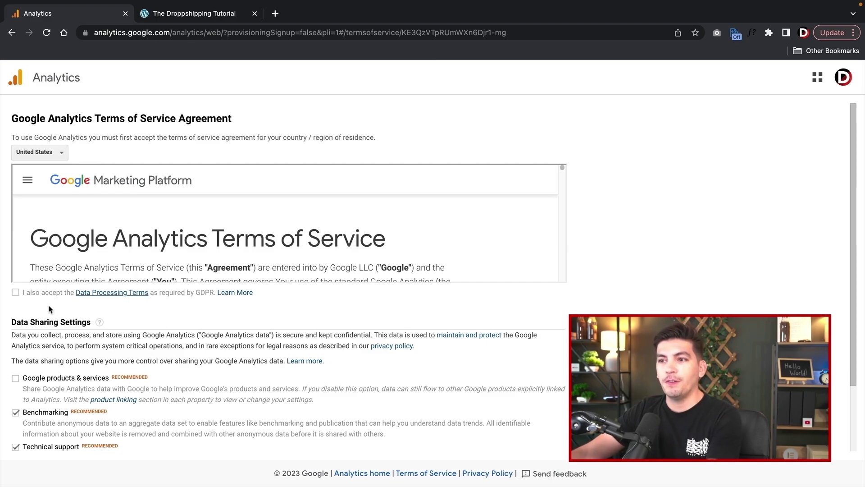
click(15, 292)
scroll(18, 295, down, 2)
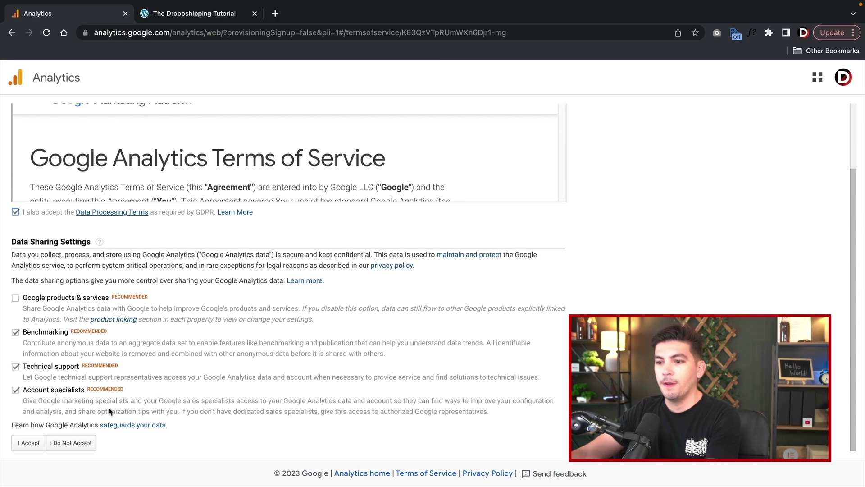
click(37, 444)
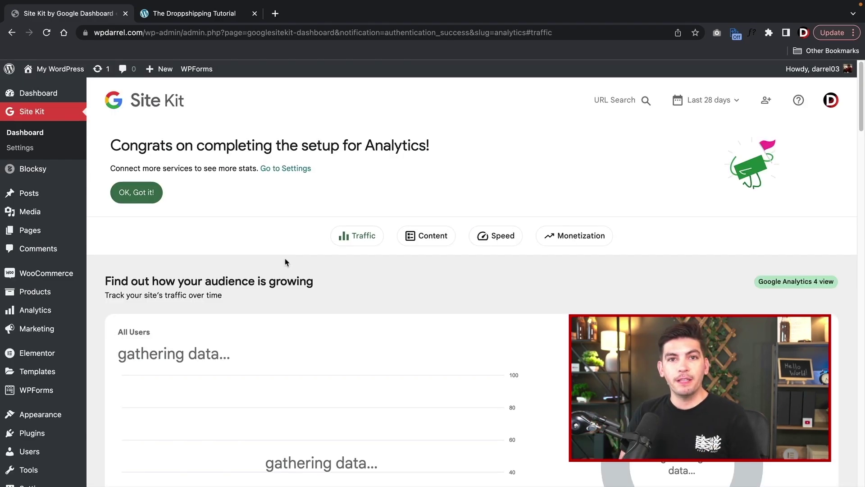
- Dismiss the 72-hour data-gathering notice and browse the Content, Speed and Monetization dashboard sections
drag(201, 169, 348, 169)
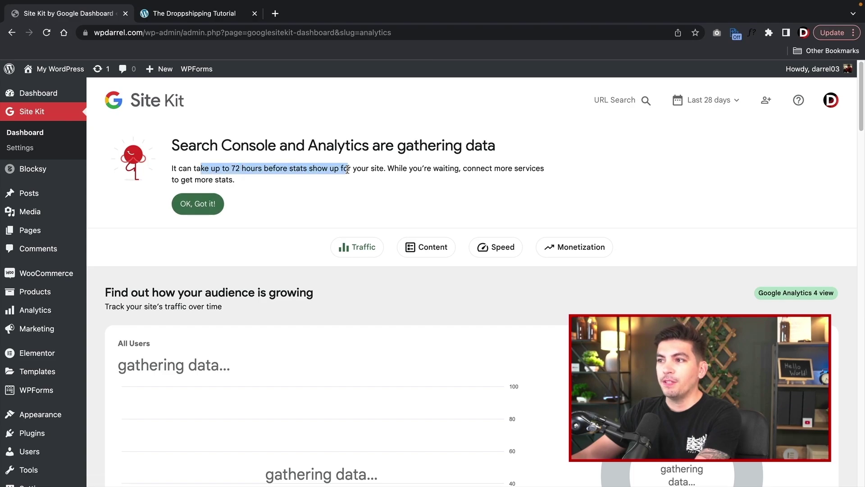
click(213, 201)
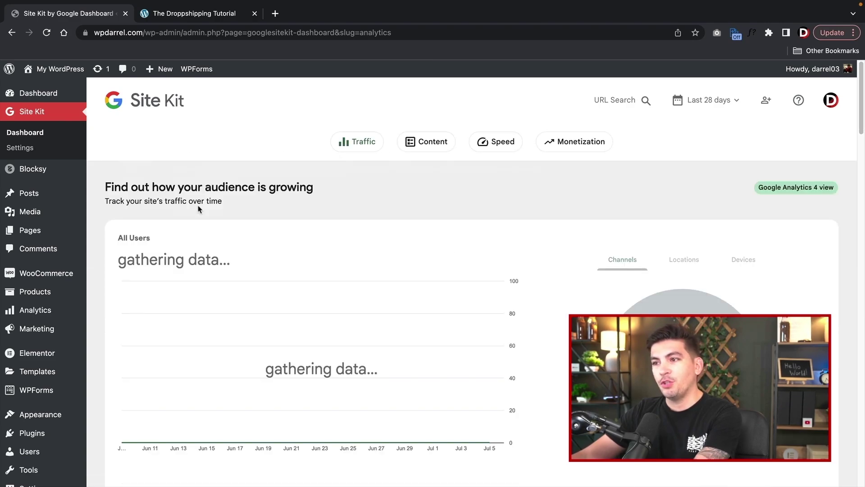
click(40, 116)
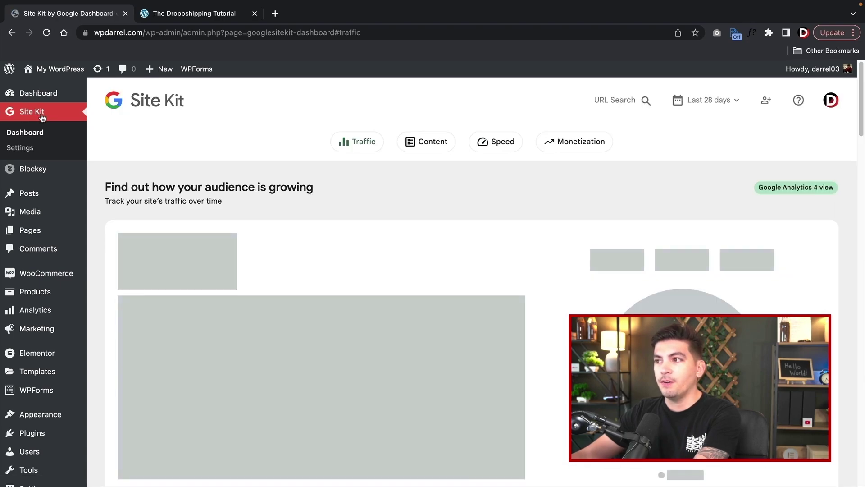
click(430, 142)
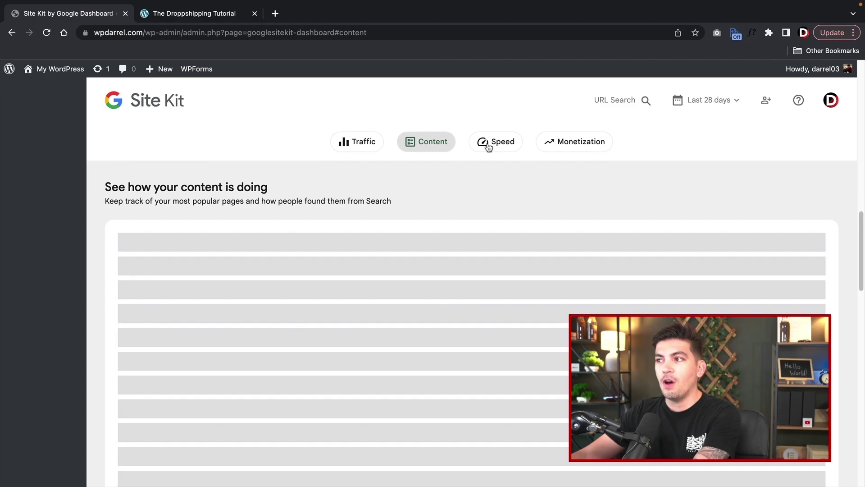
click(489, 144)
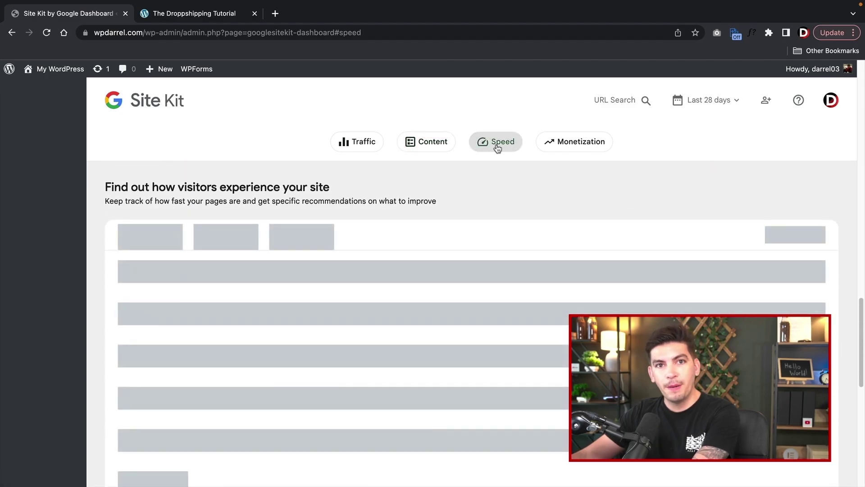
click(557, 147)
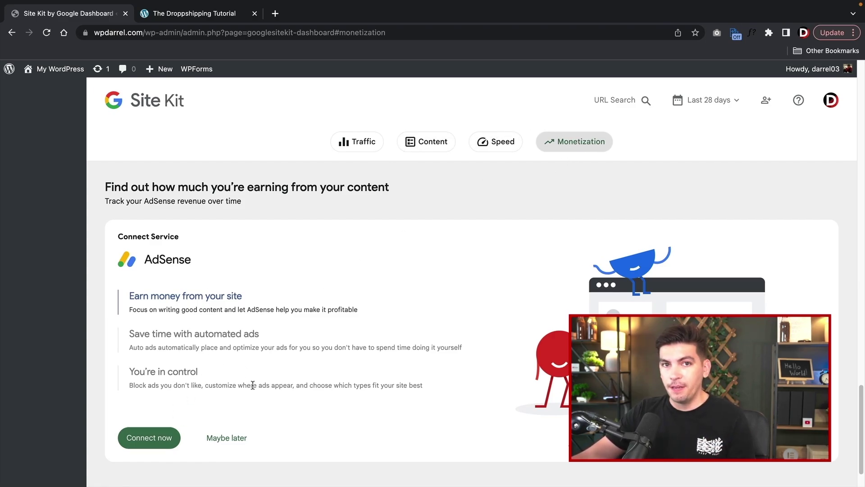
- Review Site Kit settings, checking available services and the connected Search Console and Analytics
scroll(253, 384, up, 20)
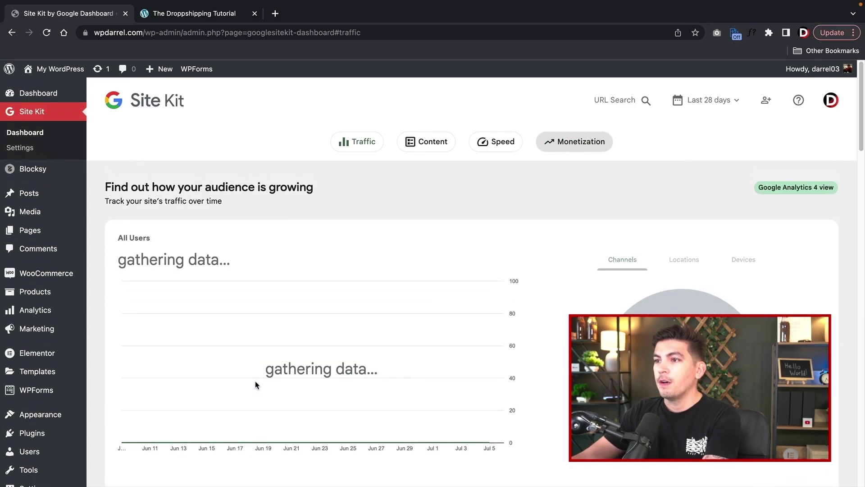
click(23, 143)
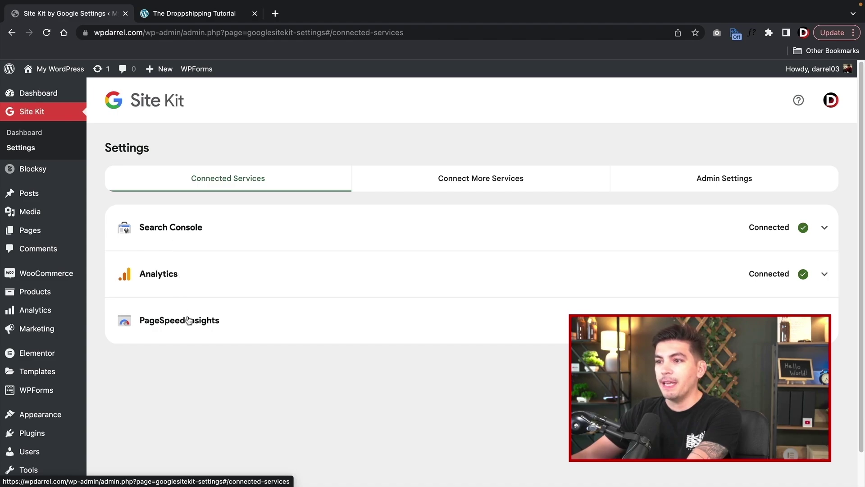
click(452, 178)
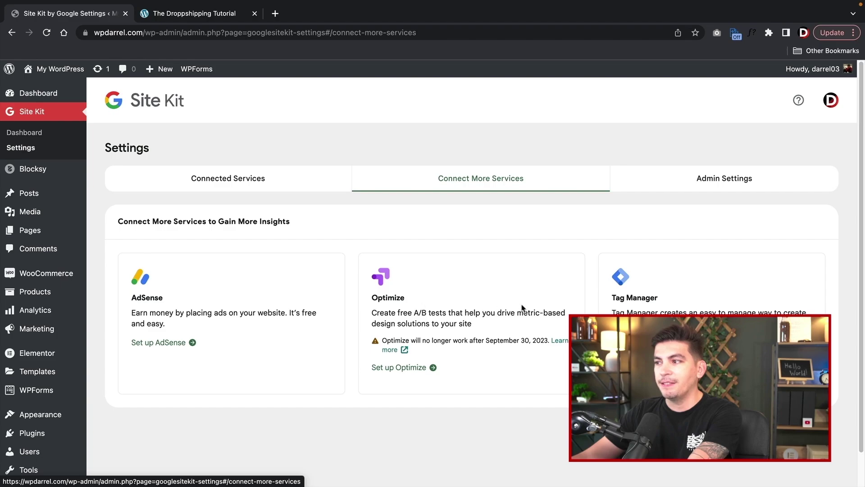
click(260, 181)
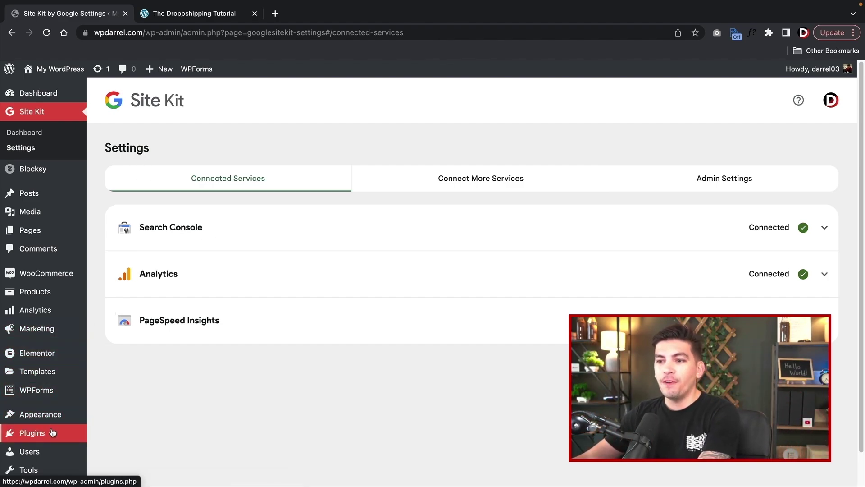
- Search the plugin directory for 'seo', then install and activate Rank Math SEO
mouse_move(54, 436)
click(112, 441)
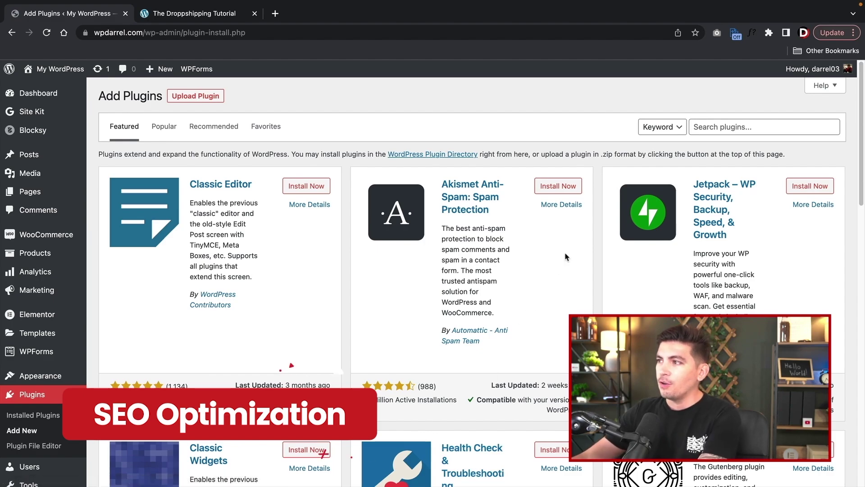
click(736, 129)
text(seo)
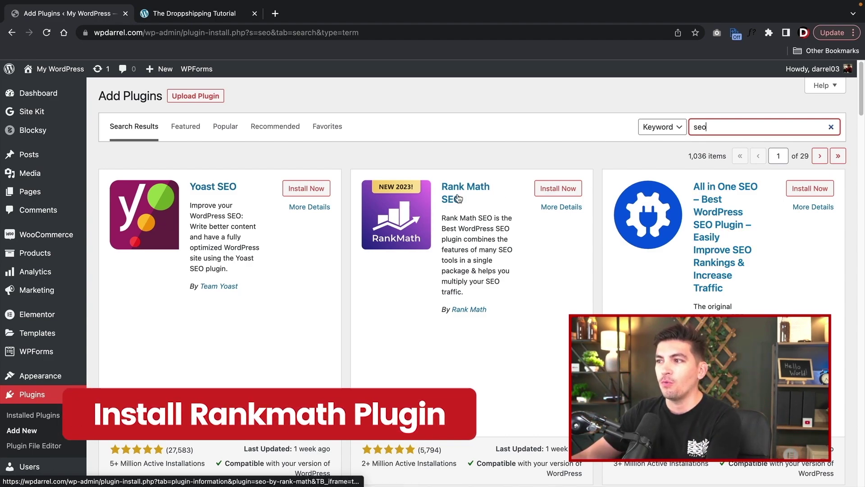
click(550, 194)
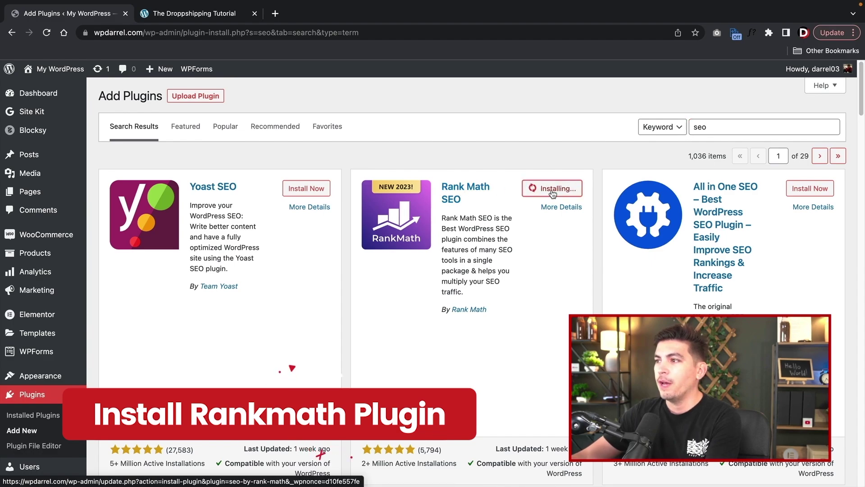
click(558, 193)
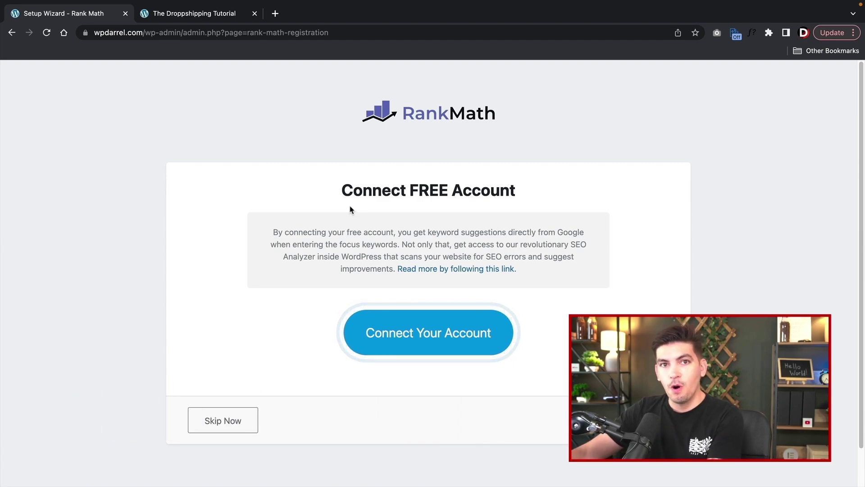
- Skip the Rank Math account connection and start the wizard in Easy mode
click(240, 427)
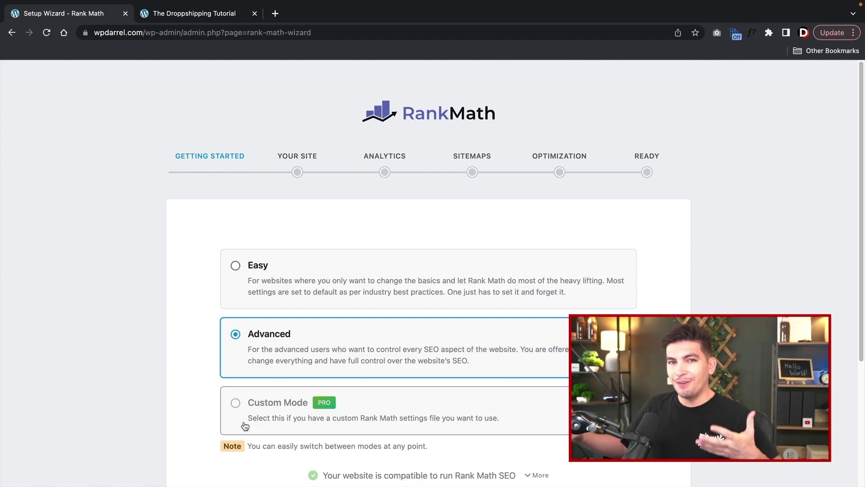
click(239, 271)
scroll(239, 270, down, 2)
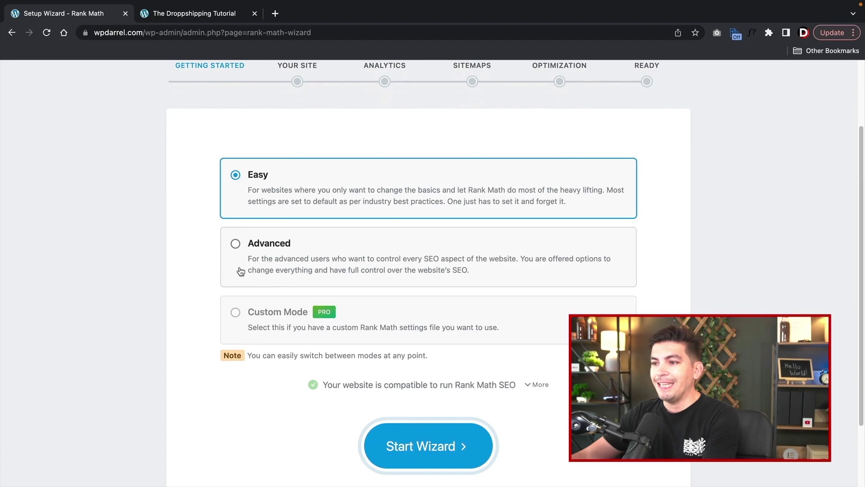
click(432, 450)
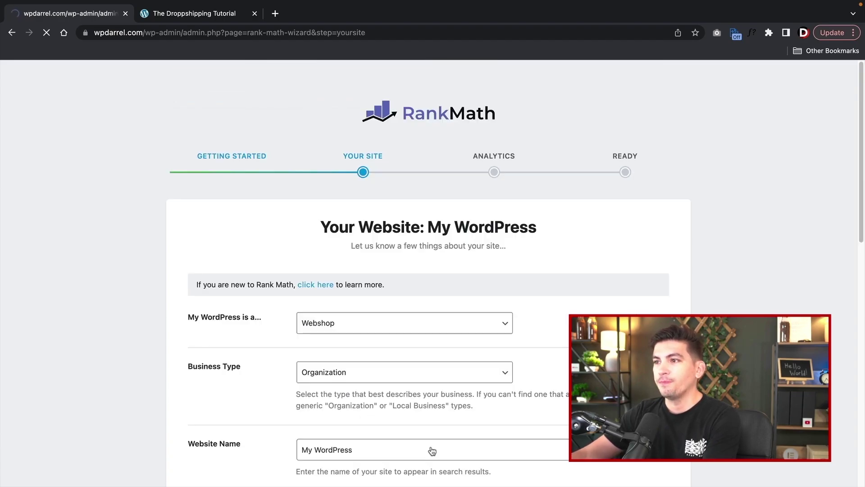
- Set the site type to Webshop and the business type to Organization
scroll(267, 237, down, 1)
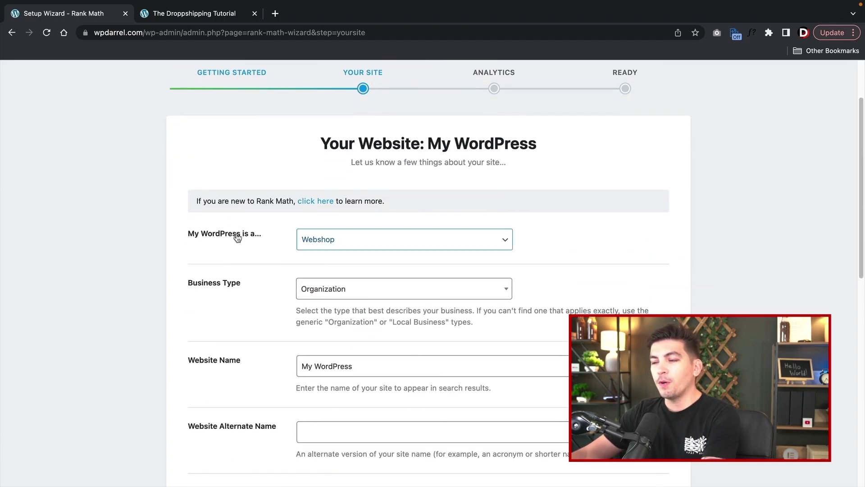
click(324, 241)
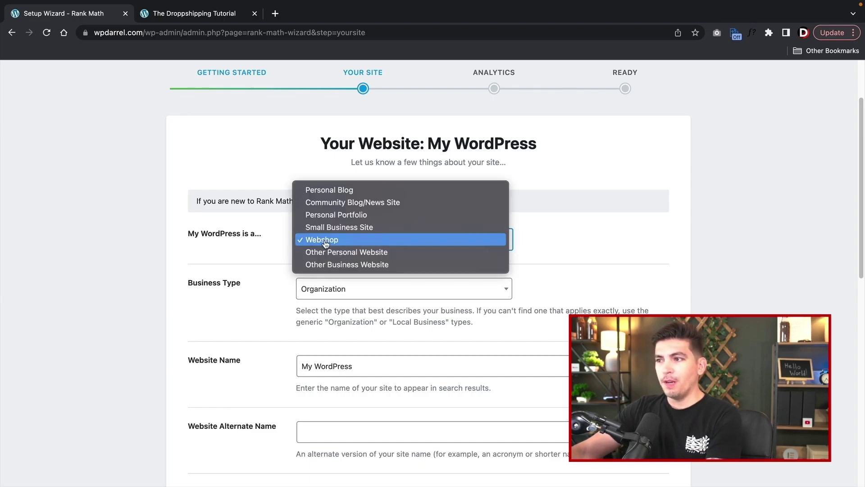
click(325, 243)
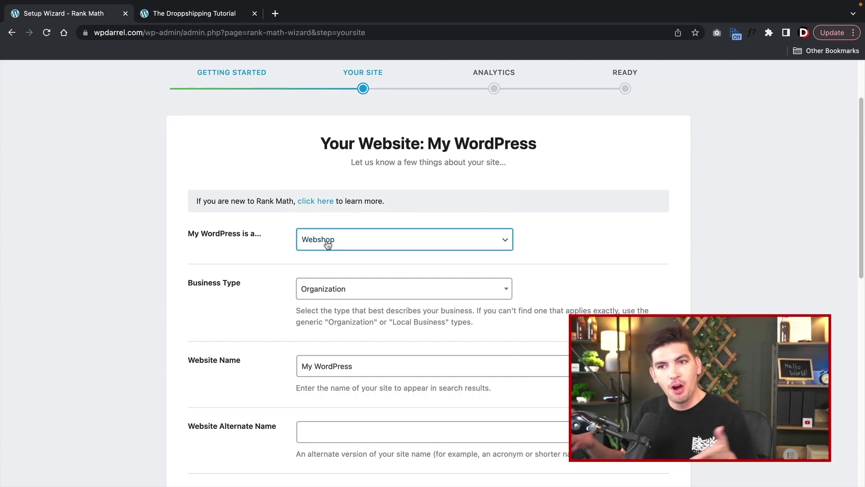
click(331, 290)
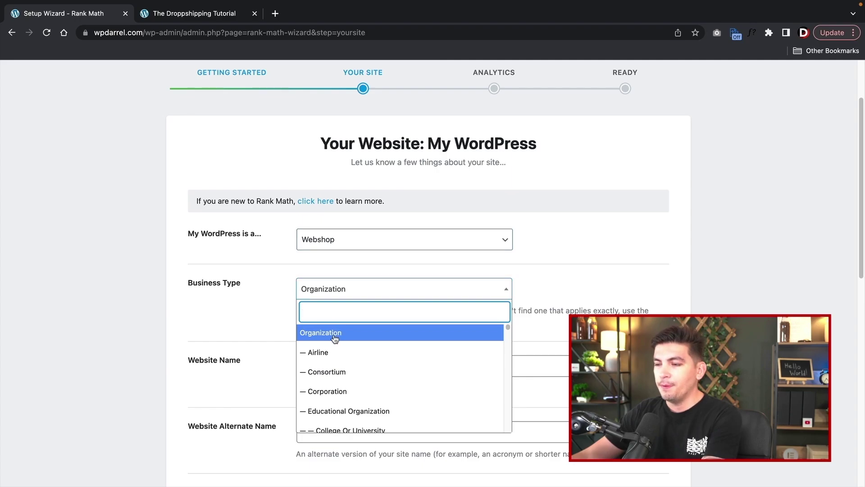
scroll(334, 338, down, 15)
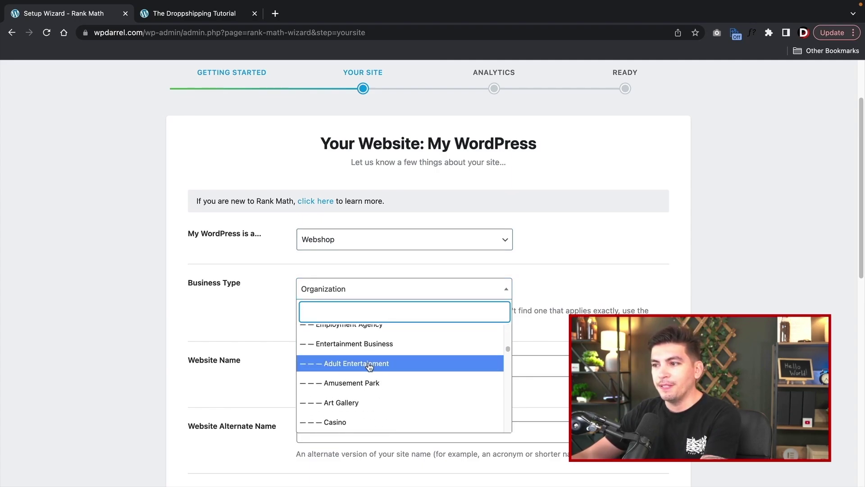
scroll(369, 366, down, 15)
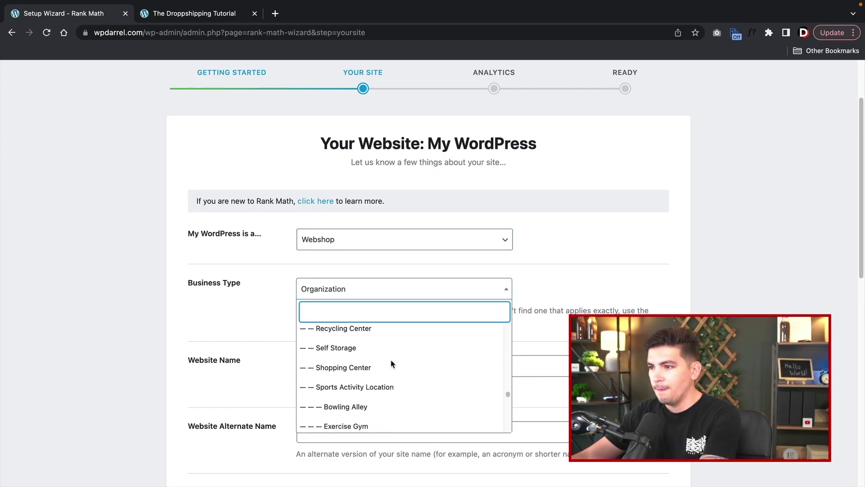
scroll(392, 363, down, 10)
scroll(392, 363, up, 5)
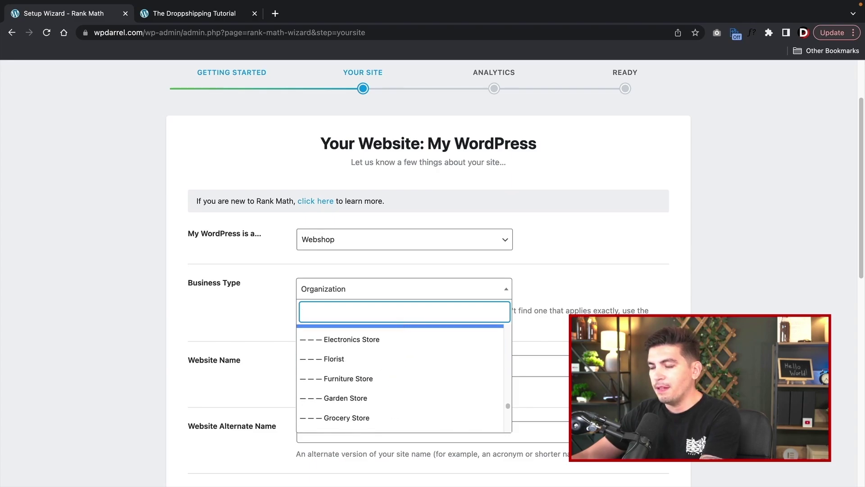
scroll(399, 378, up, 3)
scroll(378, 337, up, 15)
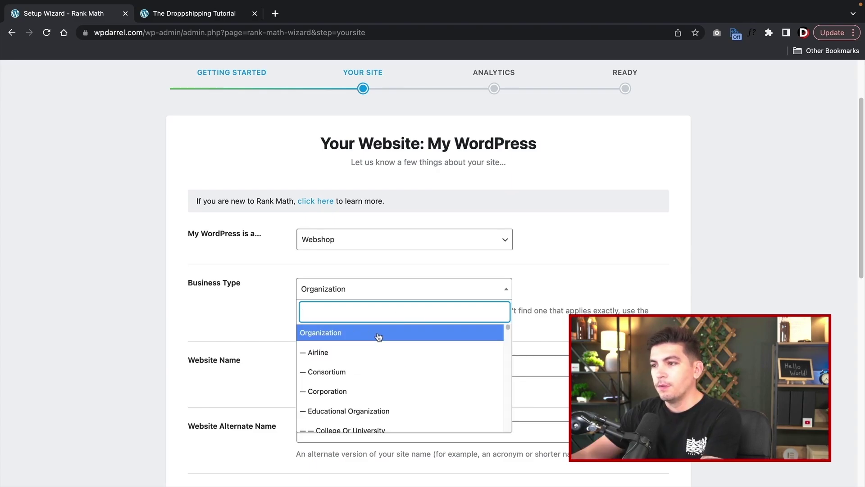
click(378, 337)
- Replace the Website Name field with a new site name
scroll(376, 337, down, 3)
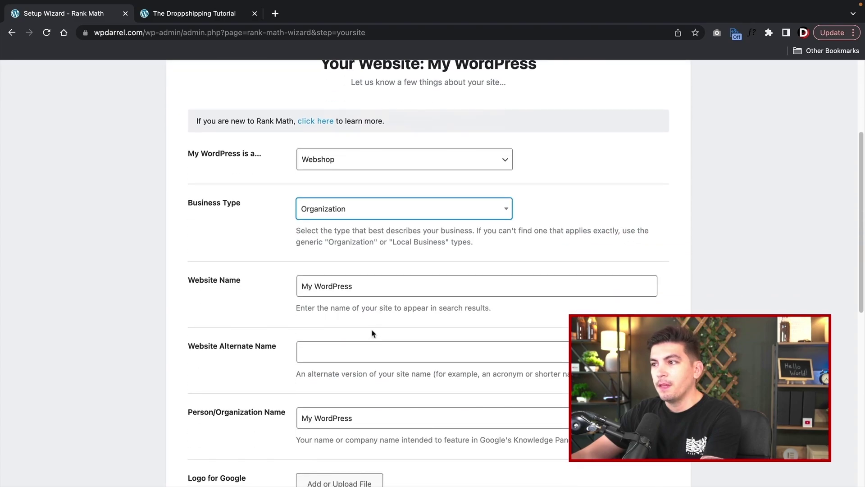
triple_click(357, 287)
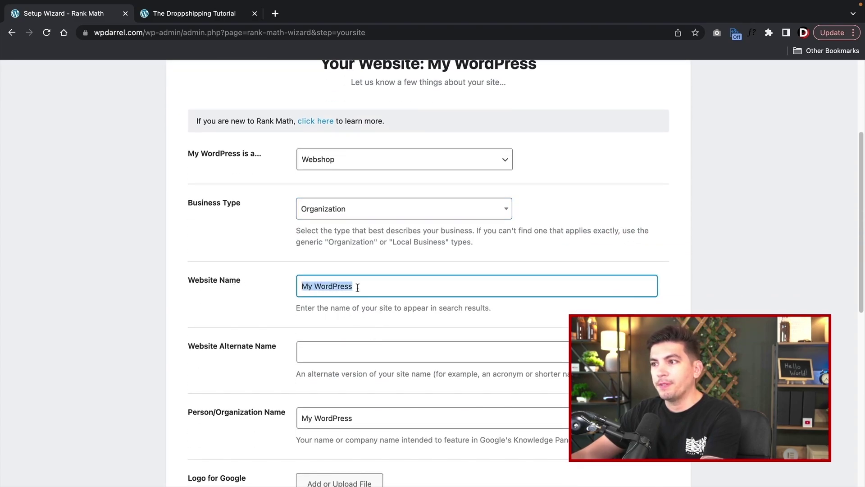
text(WpDarrel)
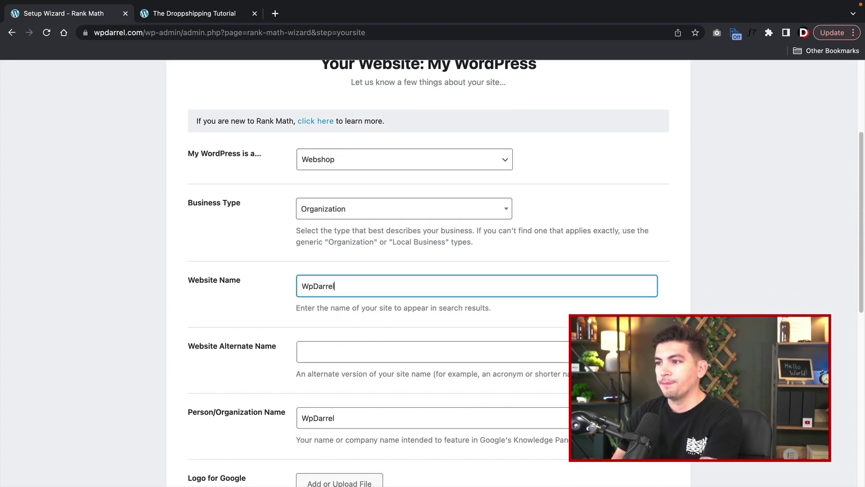
click(346, 343)
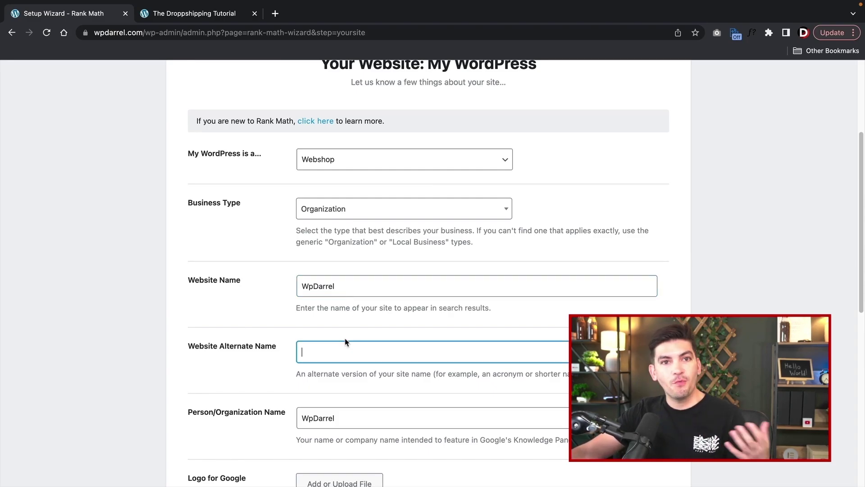
scroll(346, 342, down, 6)
scroll(346, 338, down, 2)
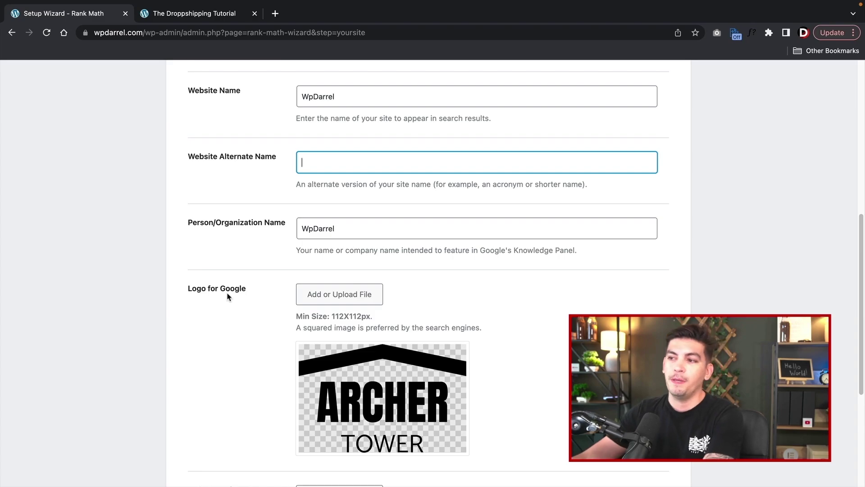
- Set the red sneaker photo as the Logo for Google
click(321, 296)
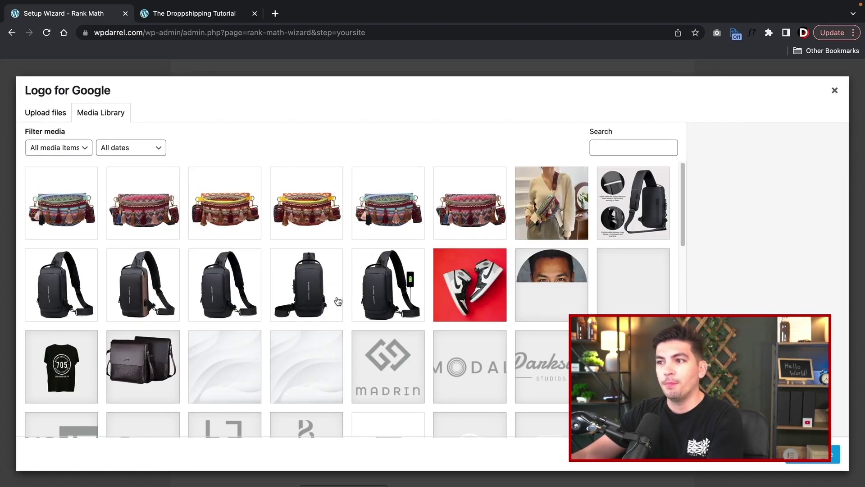
scroll(438, 294, down, 6)
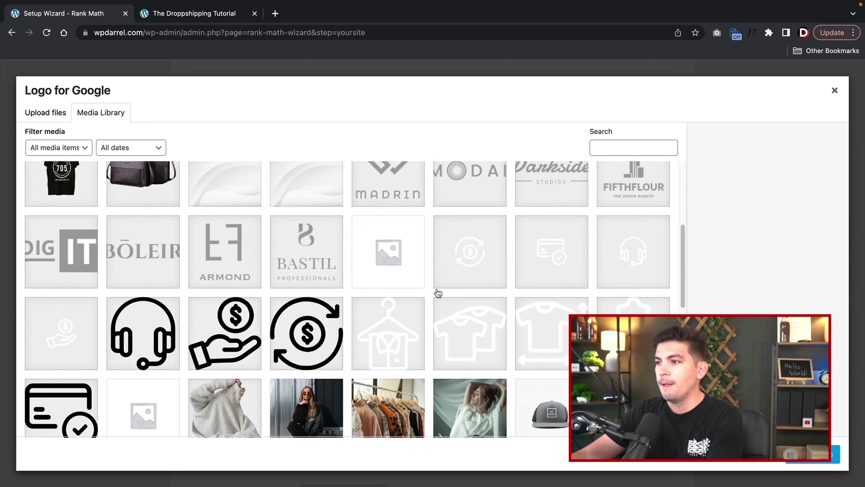
scroll(469, 315, down, 5)
click(469, 283)
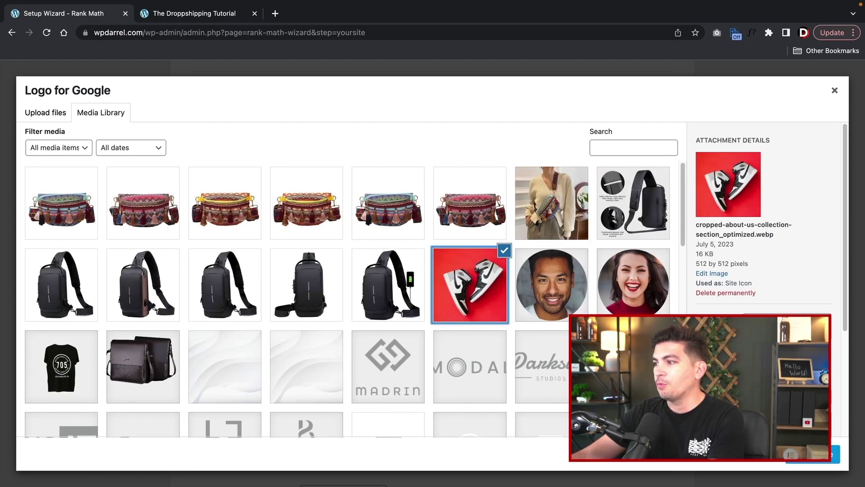
click(812, 454)
scroll(527, 358, down, 6)
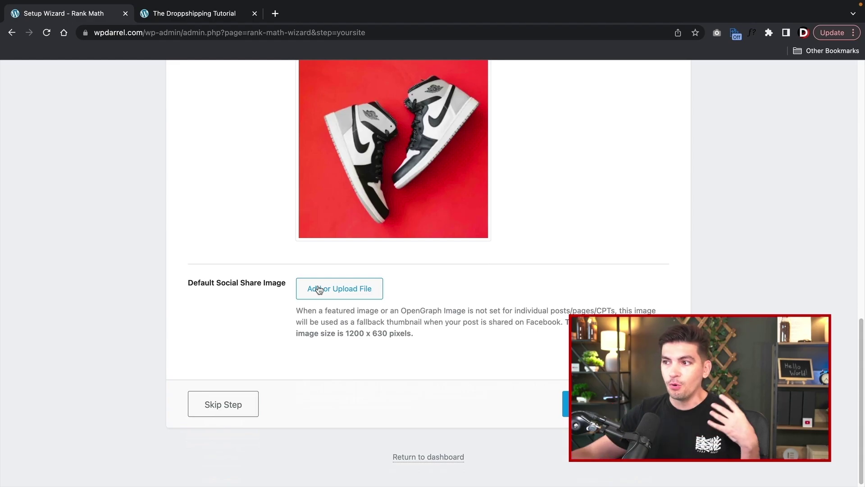
- Use the same sneaker photo as the default social share image and save the site details
click(352, 292)
click(487, 303)
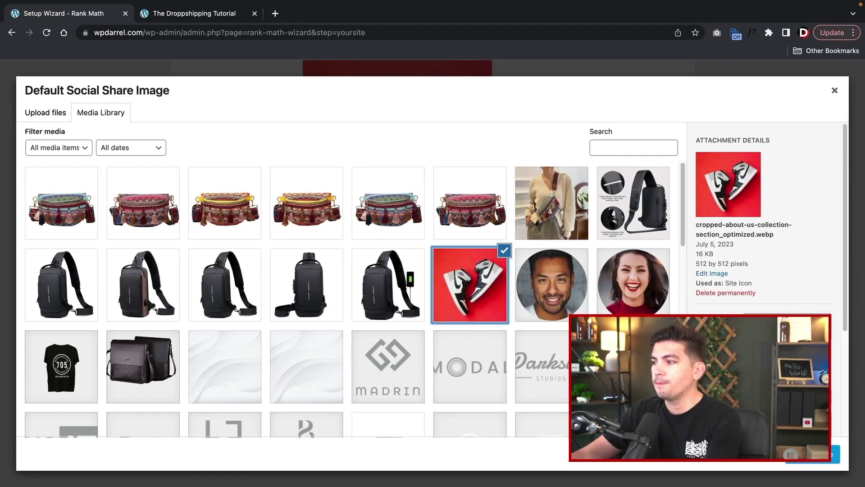
click(812, 453)
scroll(546, 299, down, 2)
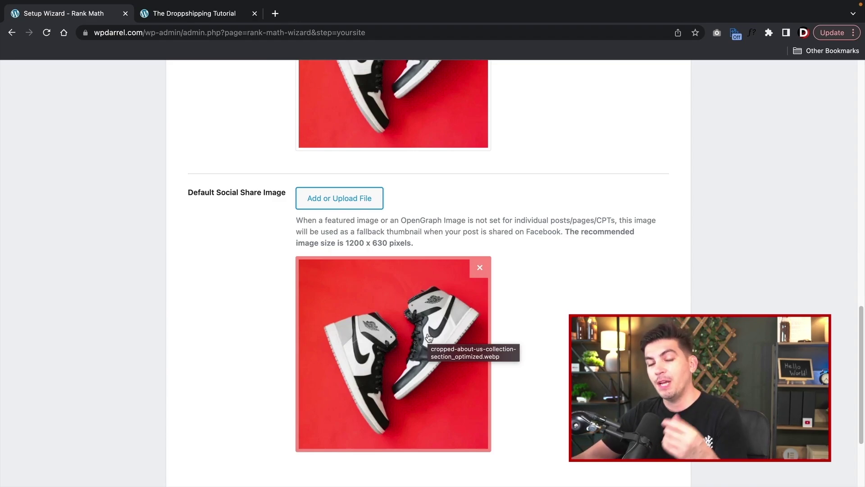
scroll(427, 341, down, 3)
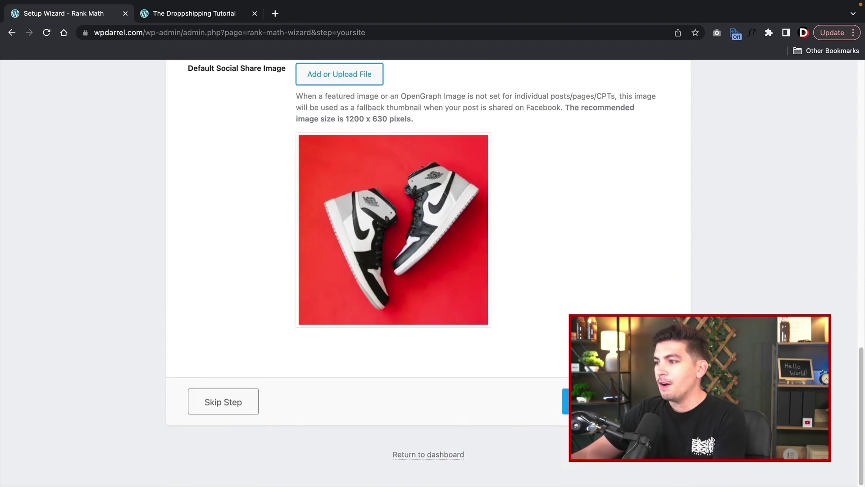
click(615, 401)
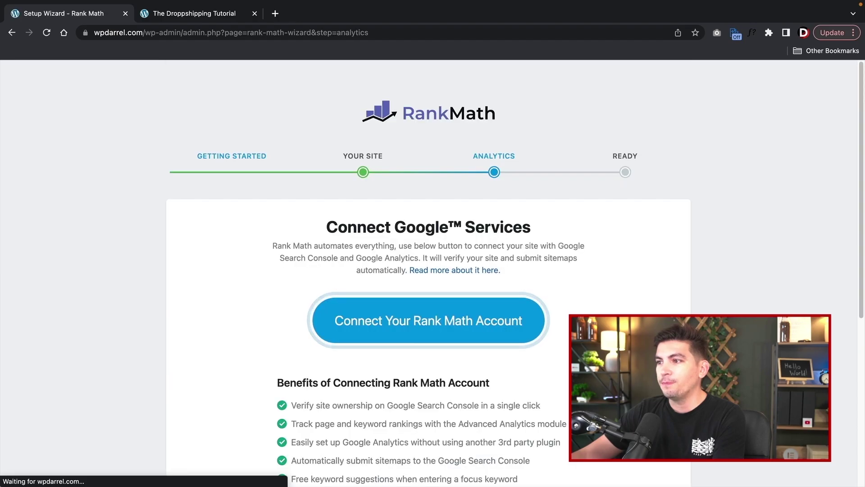
- Skip the Google services step and finish setup to reach Rank Math's Sitemap Settings
scroll(428, 271, down, 5)
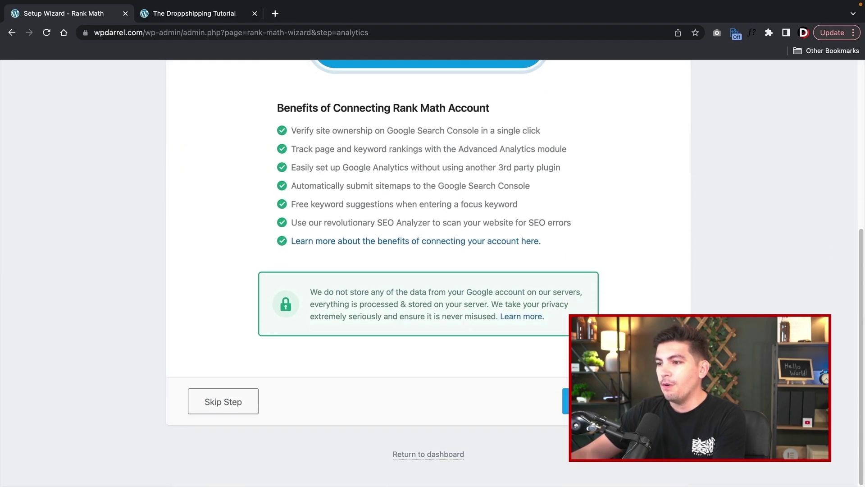
click(250, 404)
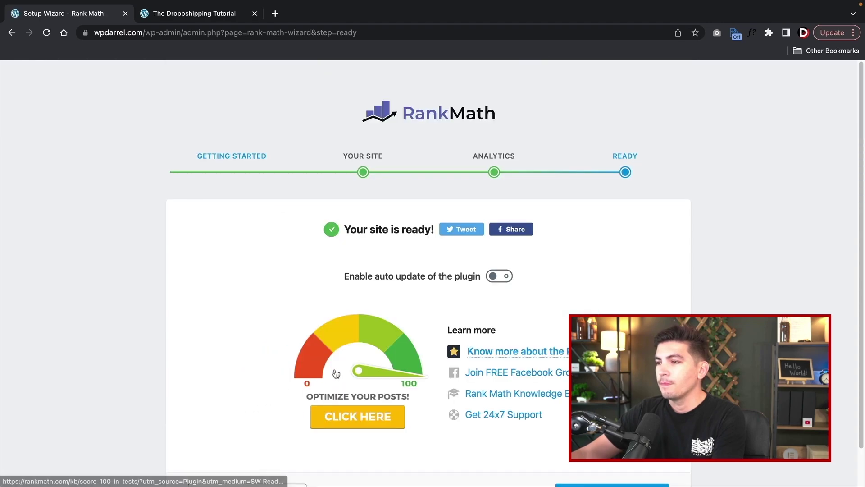
scroll(359, 367, down, 1)
click(585, 459)
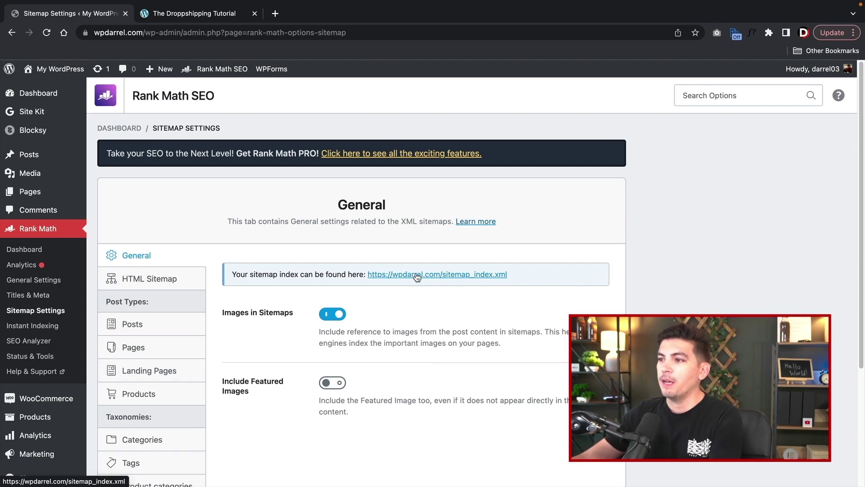
- View the XML sitemap index, copy its address, and start a new browser tab
click(417, 276)
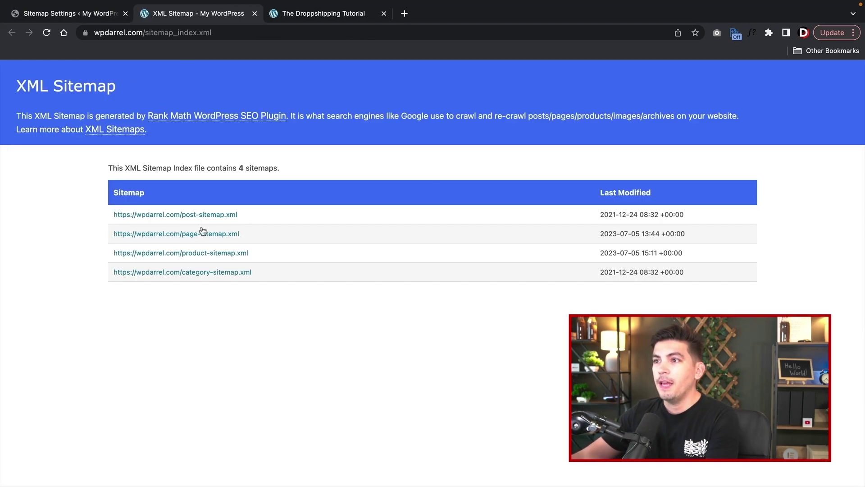
click(143, 34)
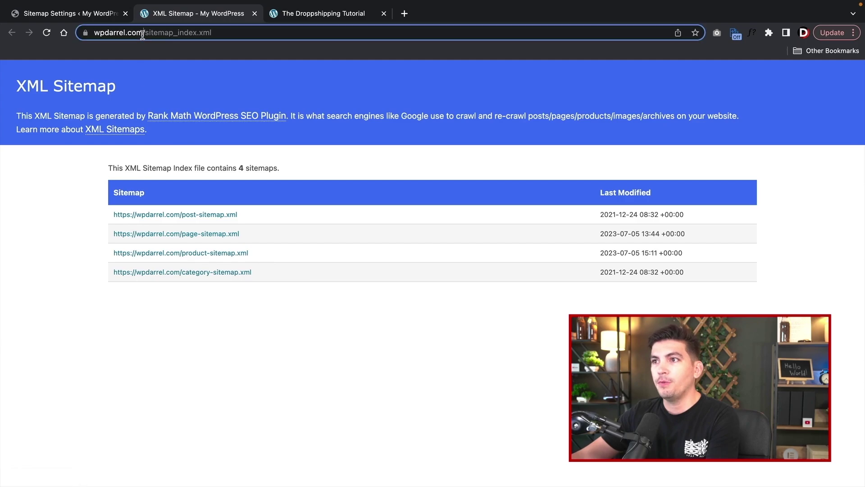
right_click(143, 35)
click(159, 125)
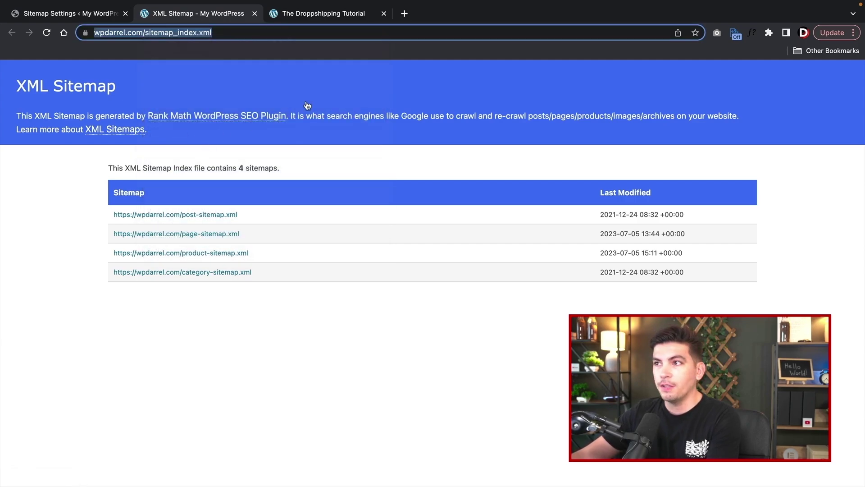
click(405, 14)
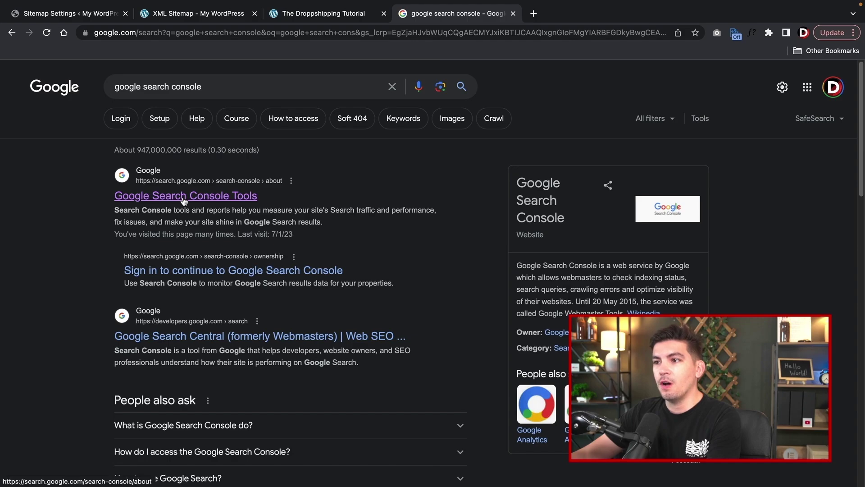
click(184, 197)
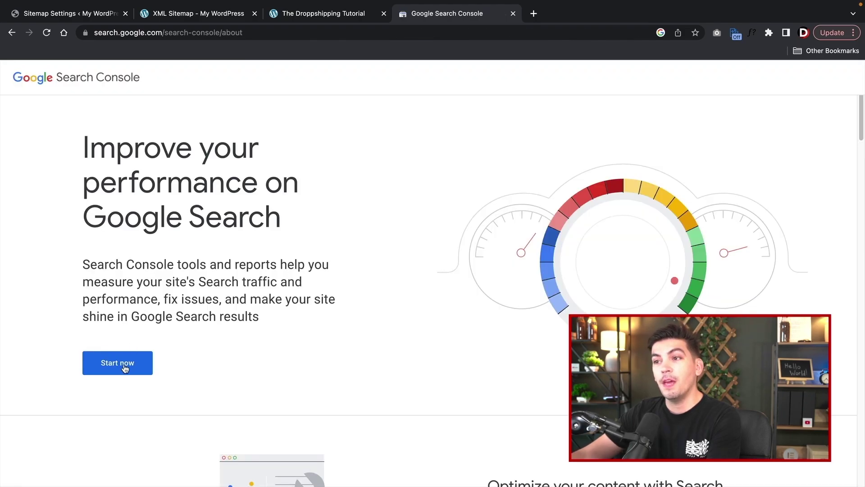
click(125, 368)
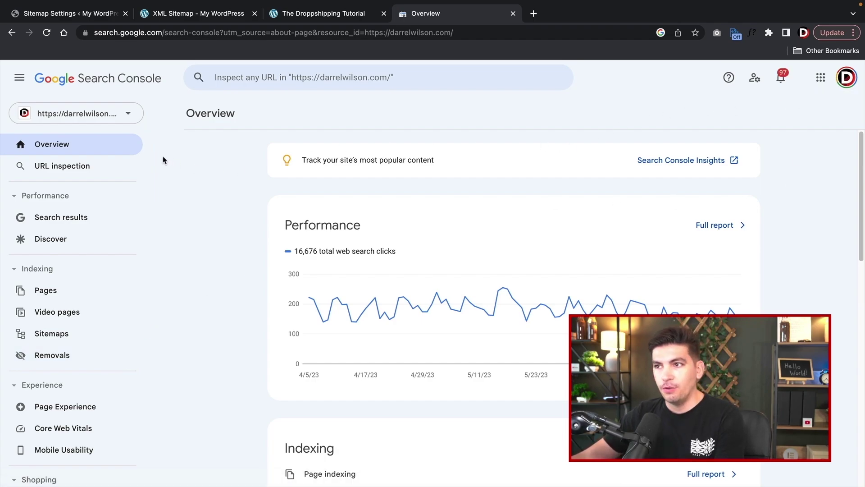
click(112, 116)
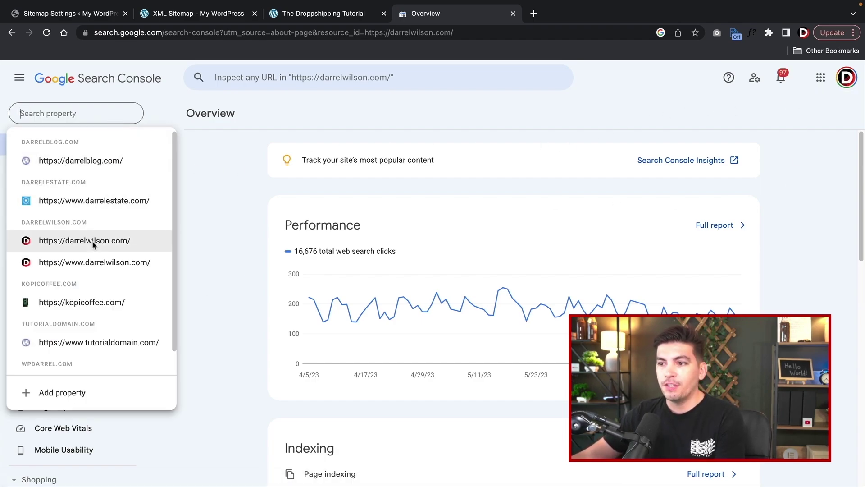
scroll(107, 250, down, 1)
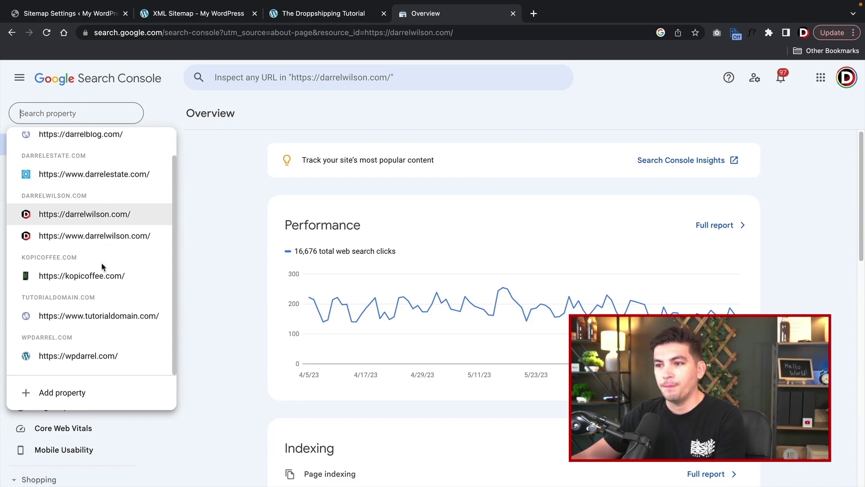
click(78, 356)
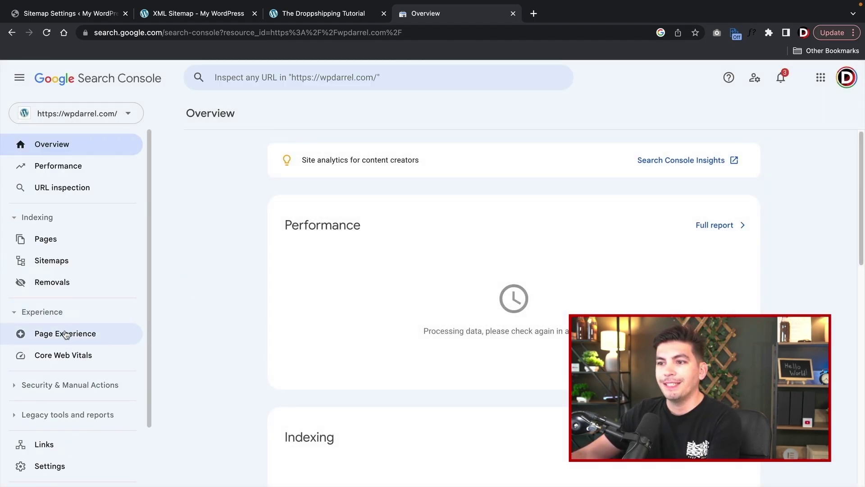
- In Sitemaps, enter sitemap_index.xml in Add a new sitemap, removing the duplicated domain prefix
click(70, 269)
click(390, 198)
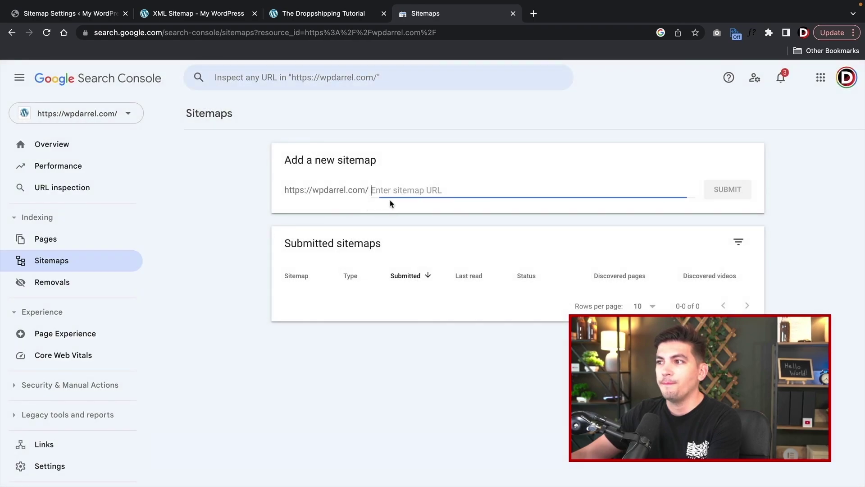
right_click(394, 189)
click(418, 268)
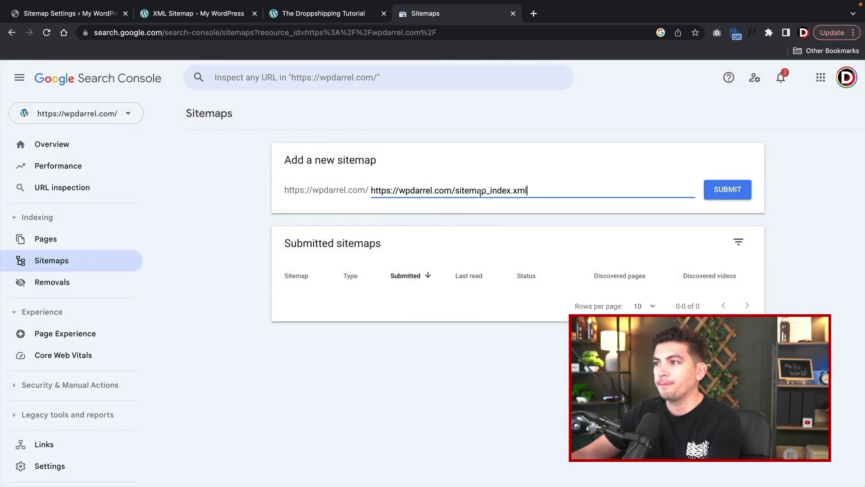
drag(457, 188, 328, 201)
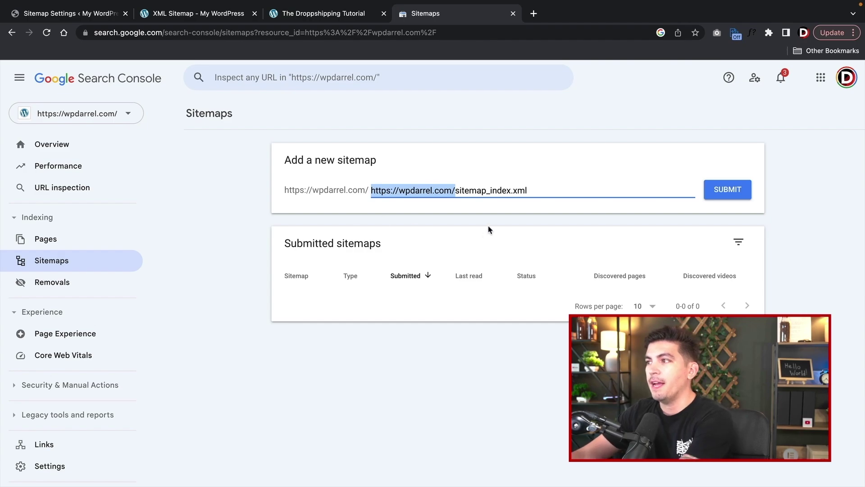
key(BackSpace)
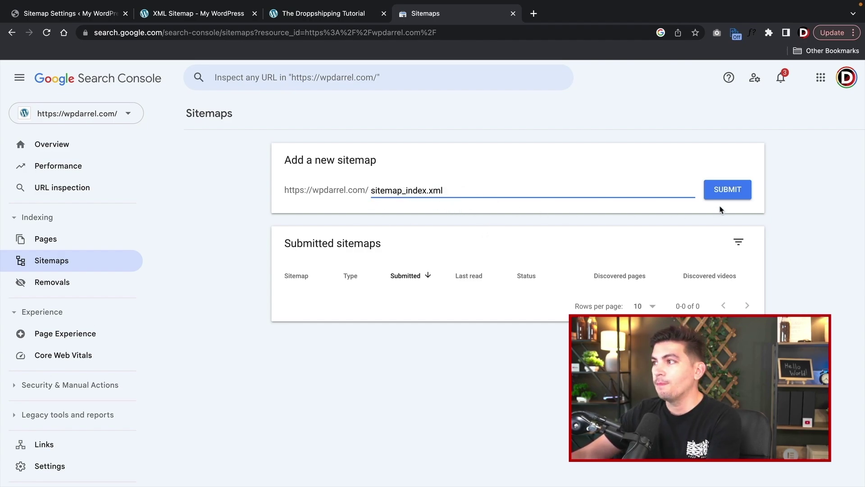
- Submit the sitemap, confirm its Success status, and return to the Rank Math sitemap settings tab
click(722, 191)
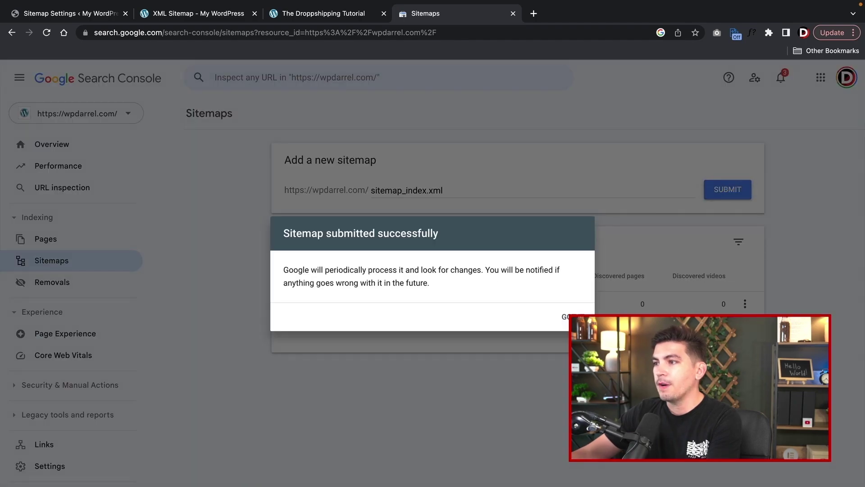
click(573, 316)
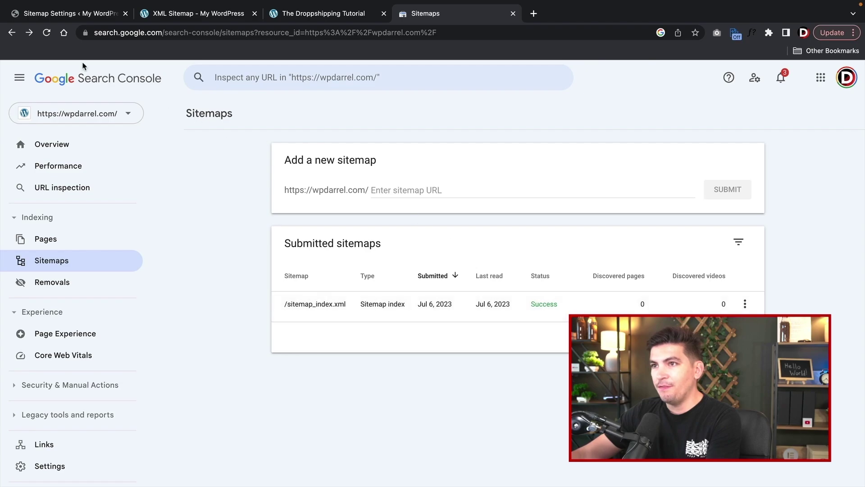
click(48, 34)
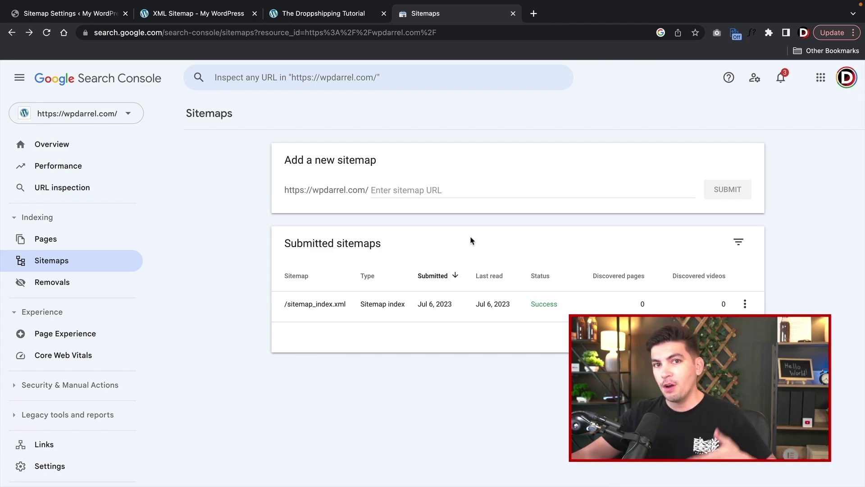
click(91, 17)
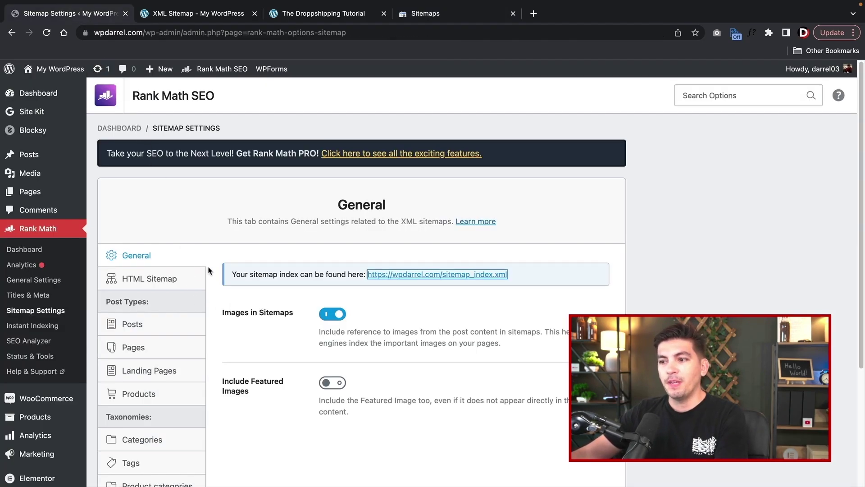
- Visit the site, edit the Home page, and show its 19/100 Rank Math SEO panel
click(177, 220)
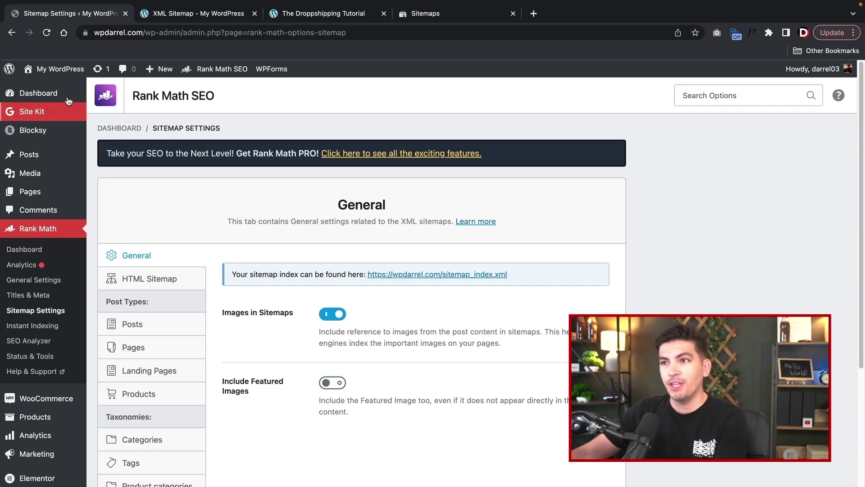
click(57, 90)
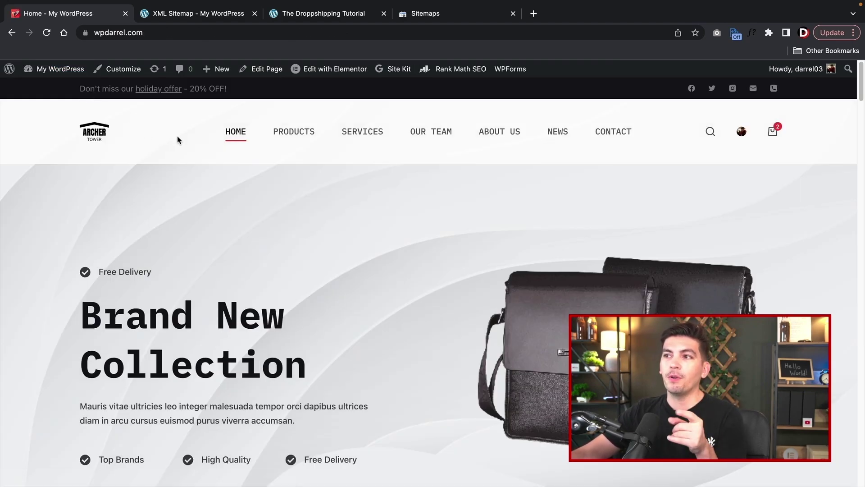
click(268, 73)
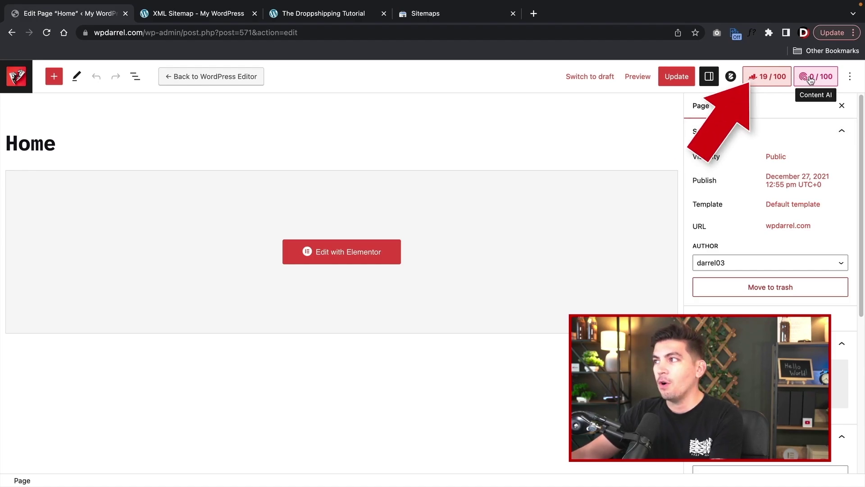
click(773, 80)
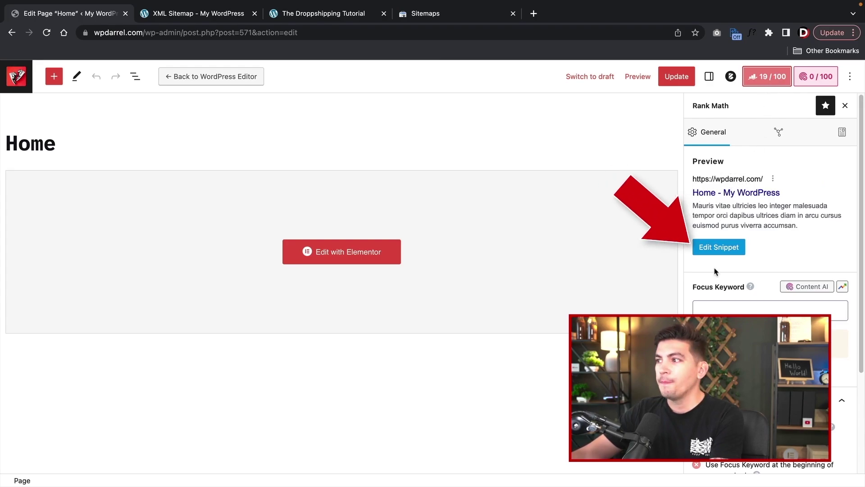
- In the snippet editor, set the SEO title to 'The Best Bag Store On Earth'
click(710, 247)
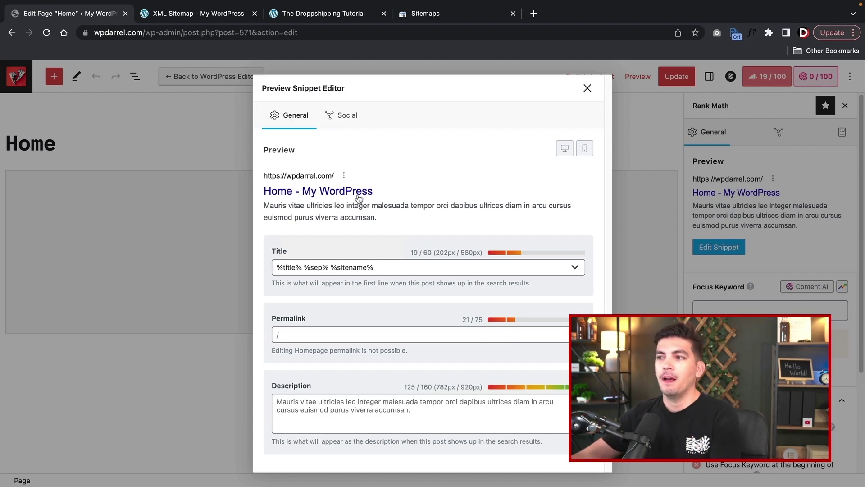
click(386, 266)
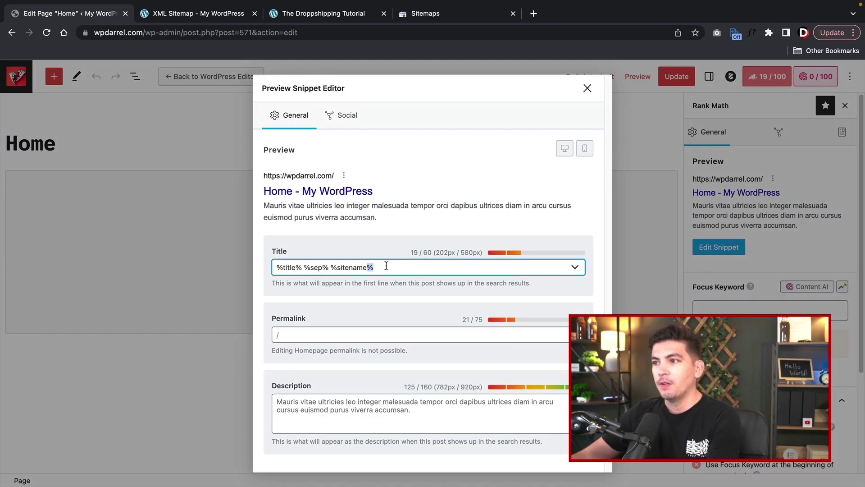
key(ctrl+a)
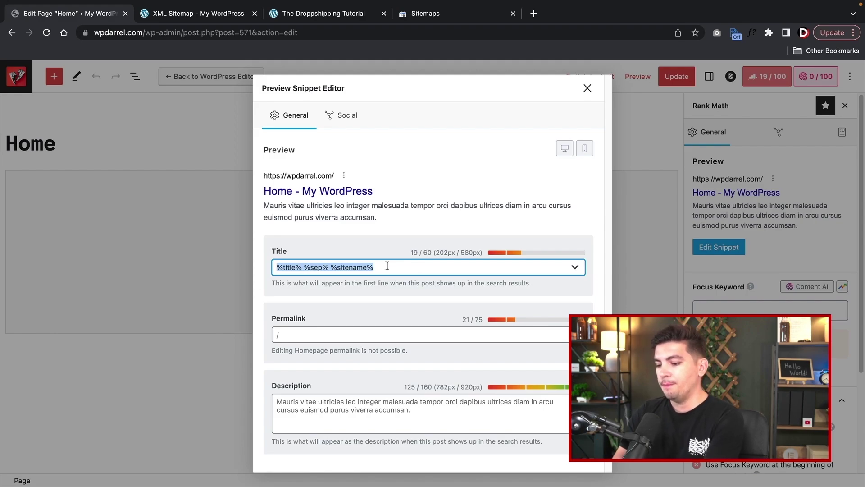
text(The Best D)
key(BackSpace)
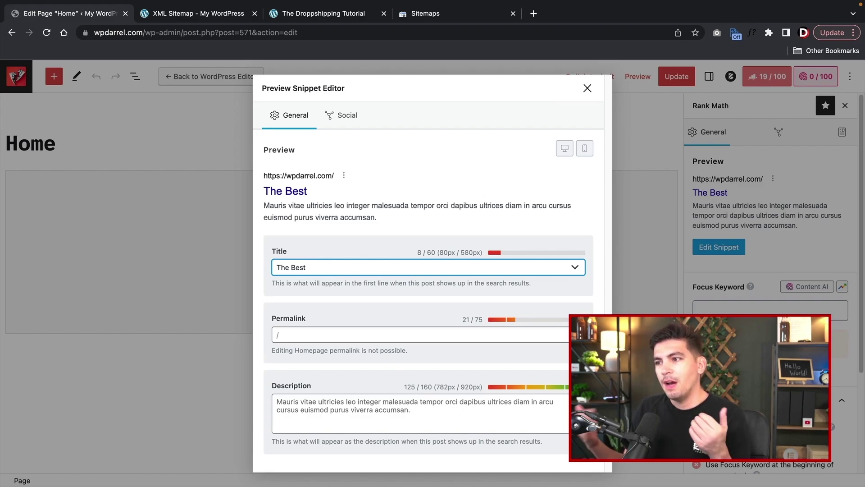
text(Bag)
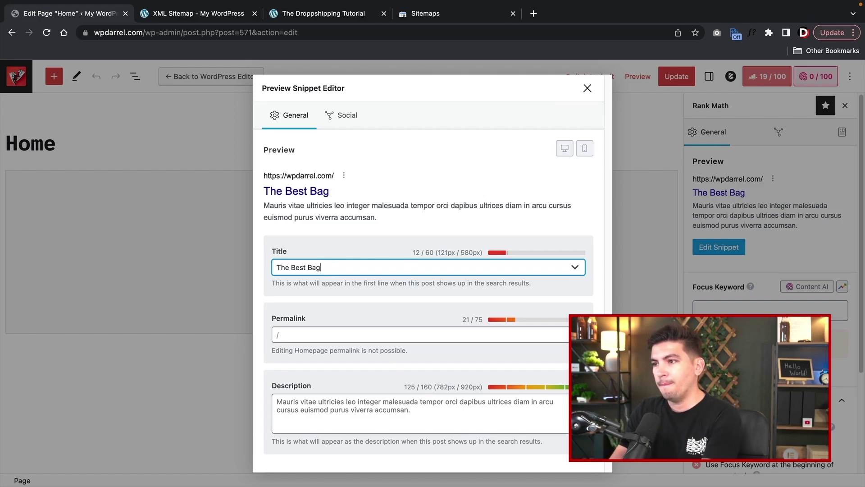
text( Store On Earth)
- Rewrite the description about bags for men and women, ending it with 'Best bags online'
click(386, 409)
key(ctrl+a)
text(G)
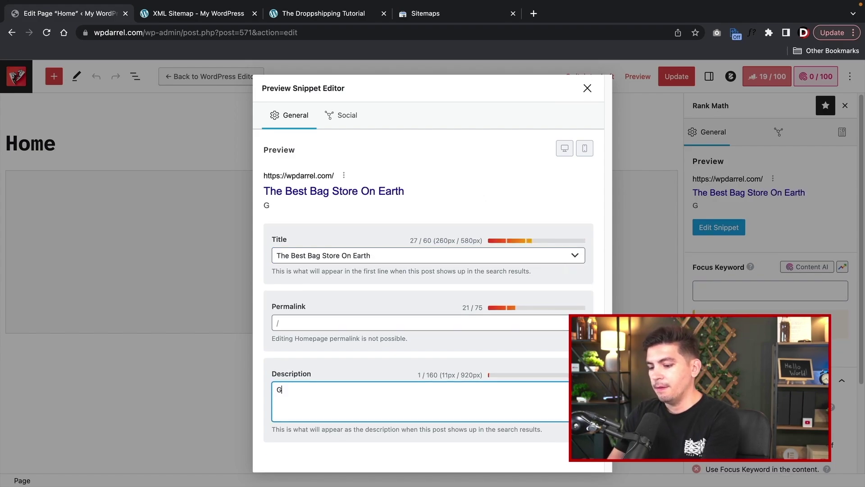
text(et the latest )
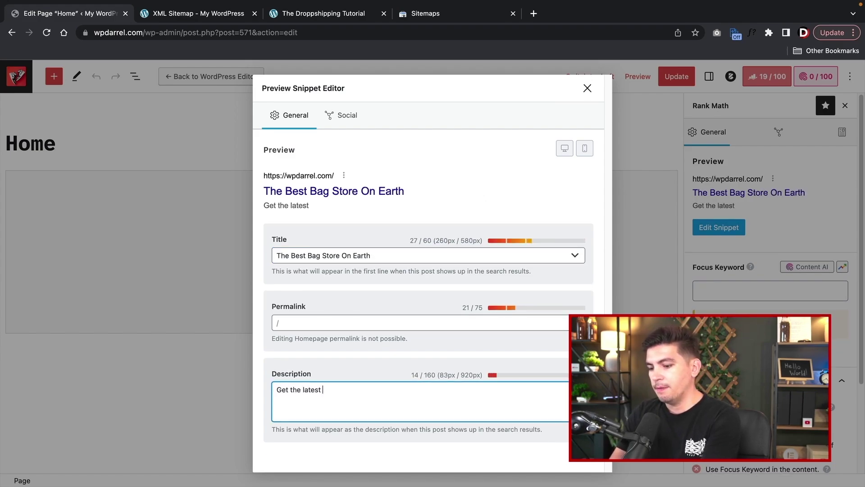
text(bags for men and )
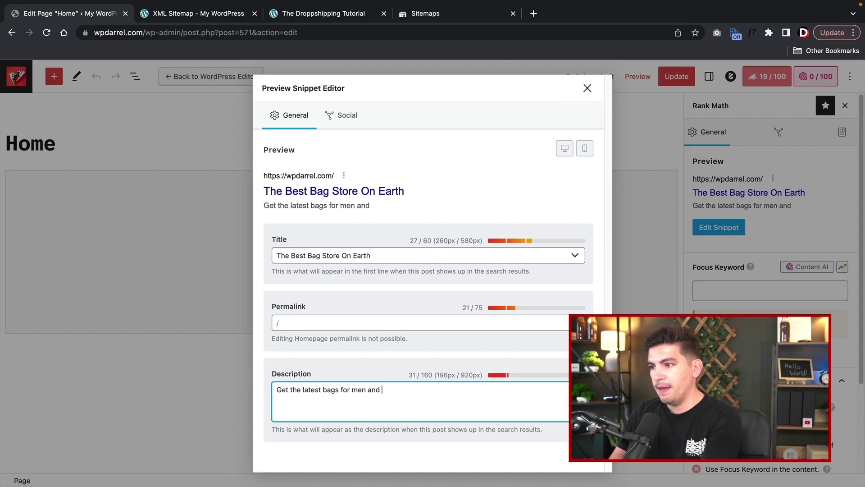
text(woman here. T)
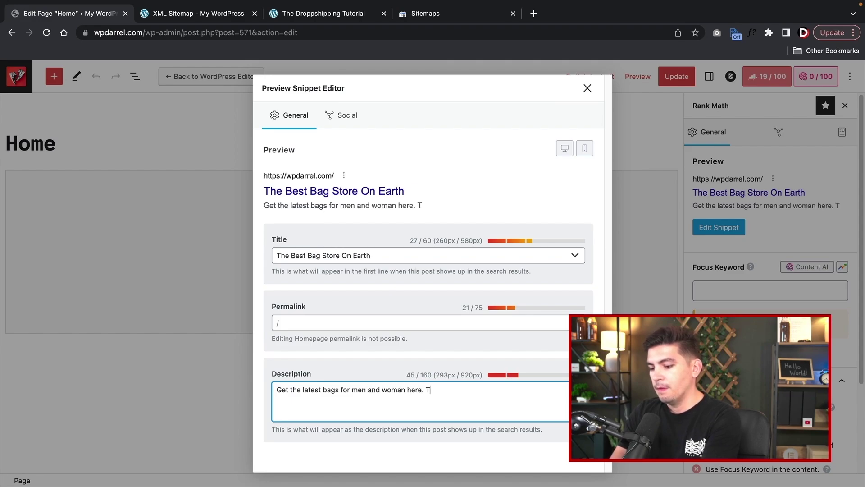
key(BackSpace)
text(Th)
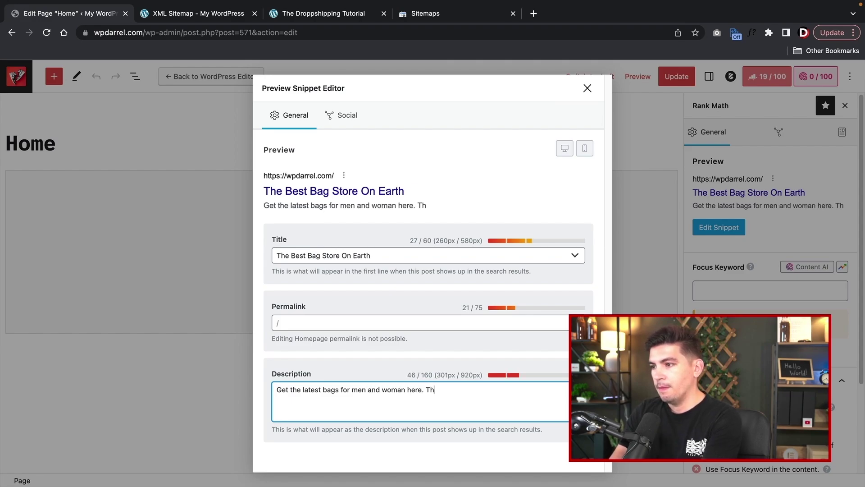
text(e Best gas)
key(BackSpace)
key(BackSpace)
key(BackSpace)
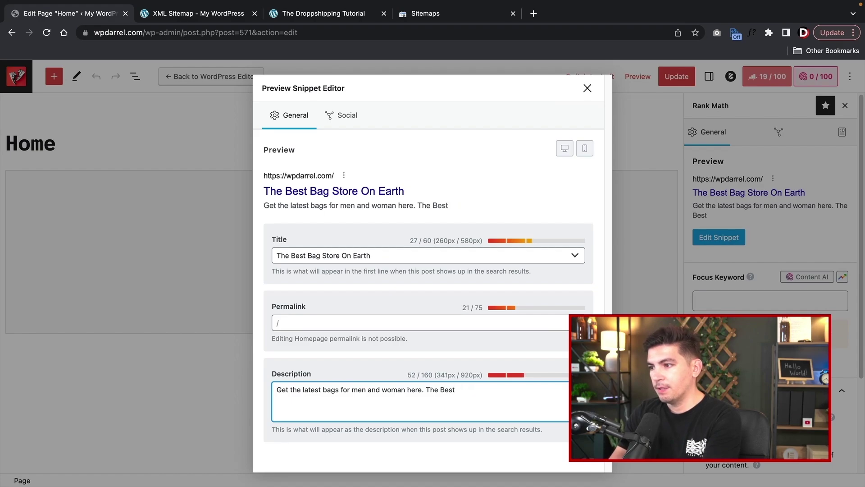
text(bags on earth are)
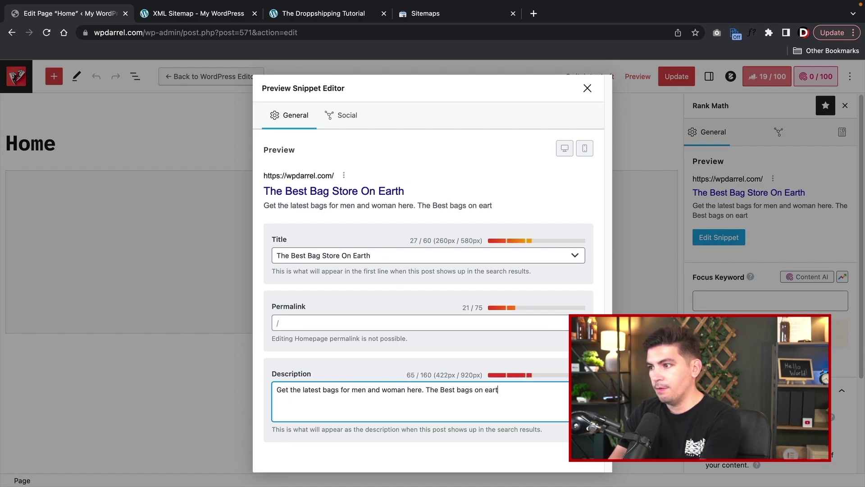
text( lo)
key(BackSpace)
text(located on our store. Bags For woman and men.)
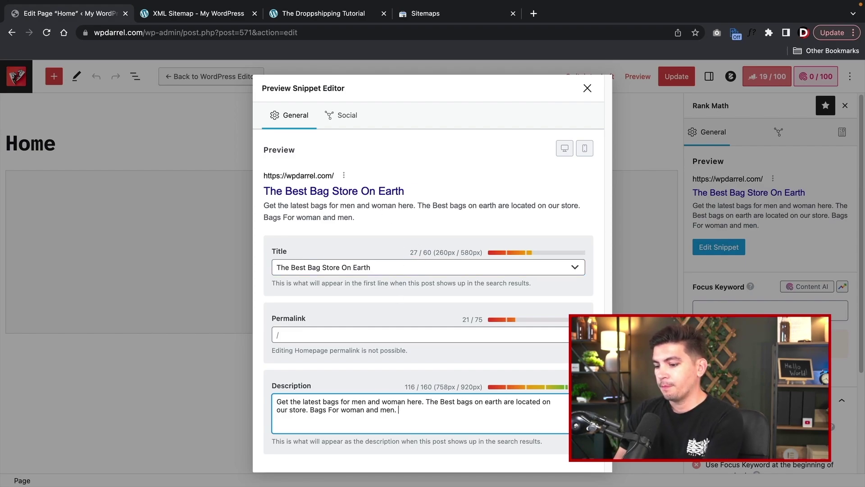
text(Best Gags)
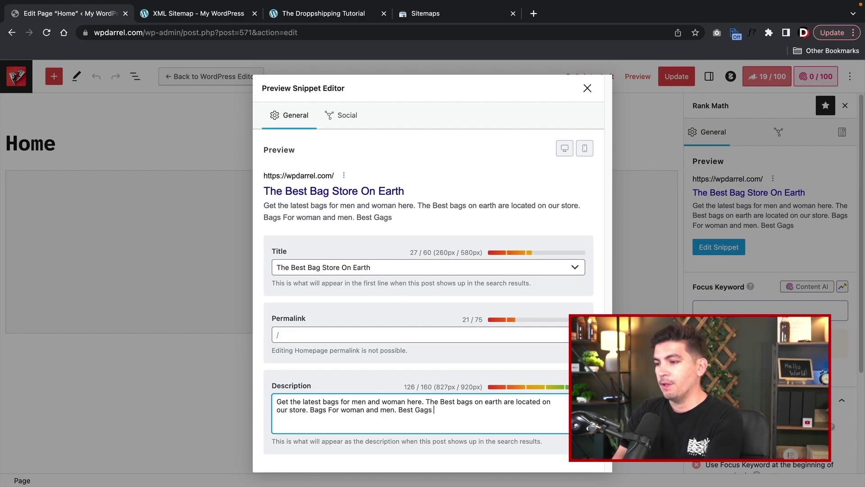
key(BackSpace)
key(BackSpace)
key(BackSpace)
key(BackSpace)
key(BackSpace)
text(bags on)
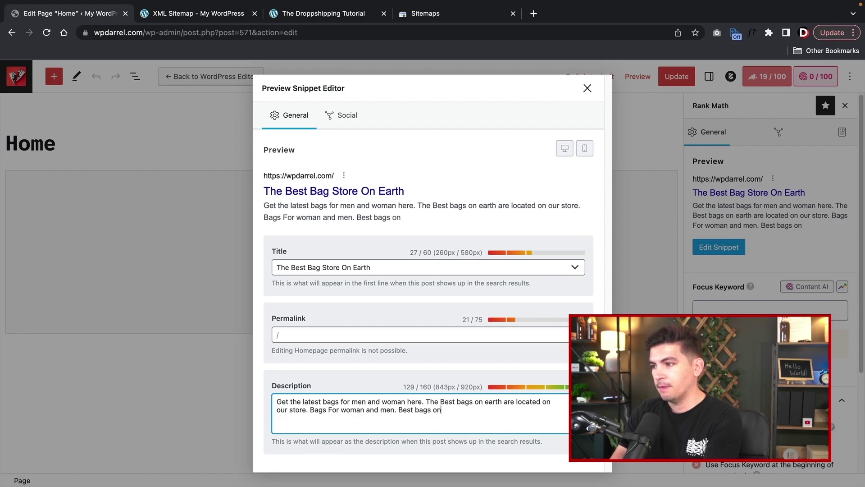
text(line)
click(400, 265)
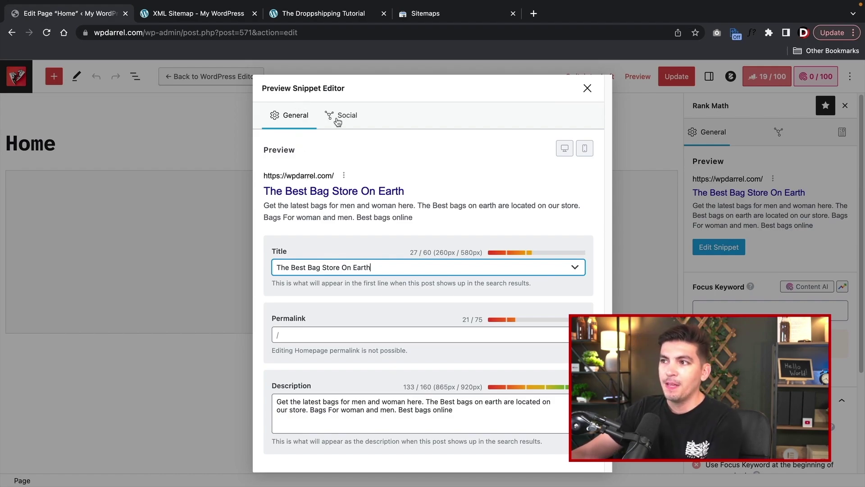
click(338, 119)
scroll(305, 314, down, 1)
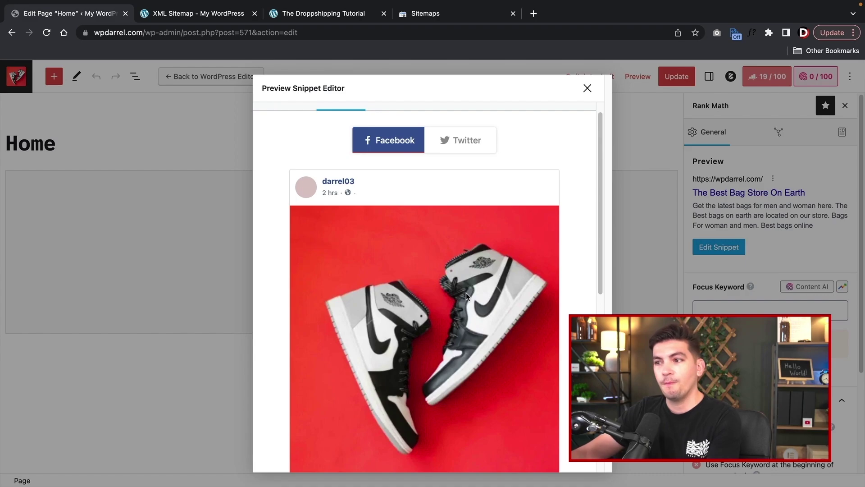
scroll(466, 293, down, 2)
scroll(441, 293, down, 1)
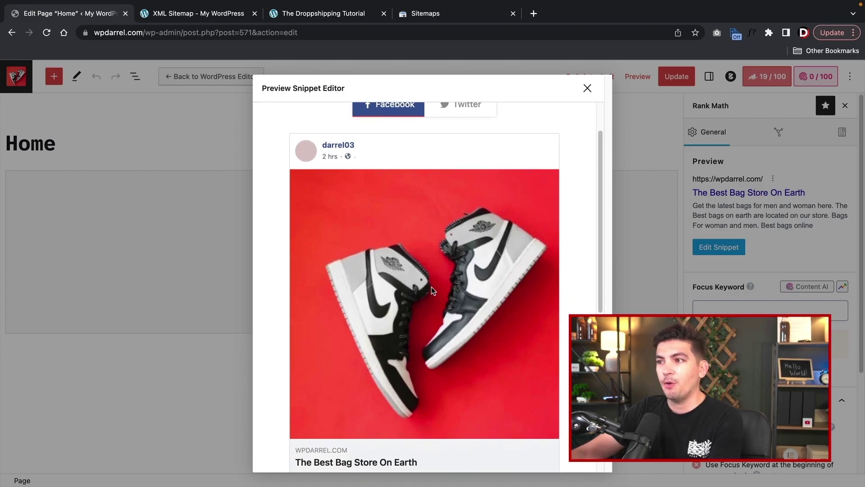
scroll(431, 287, down, 10)
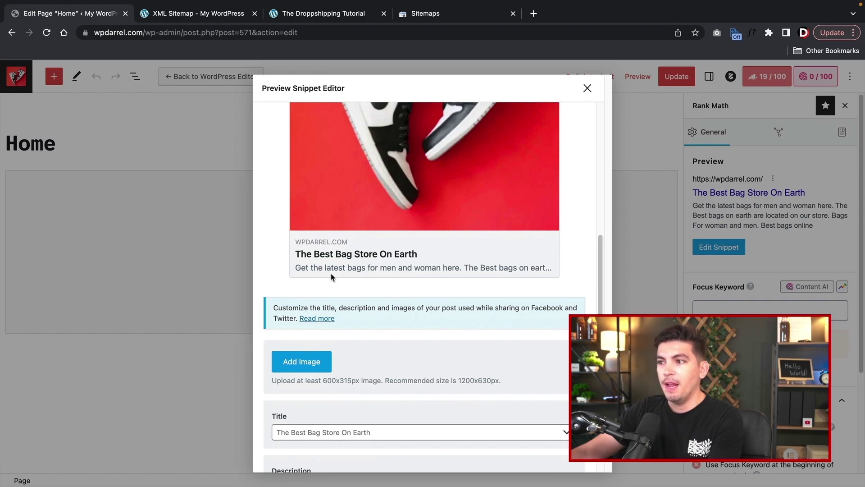
scroll(324, 270, down, 6)
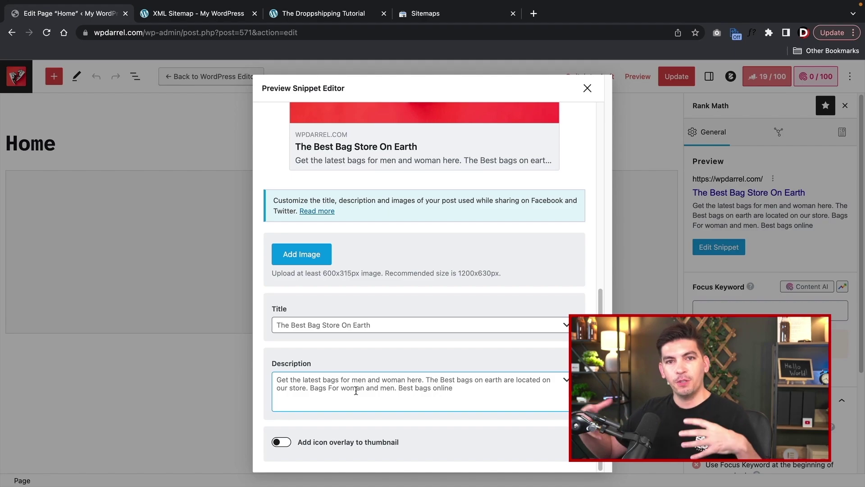
scroll(394, 189, up, 15)
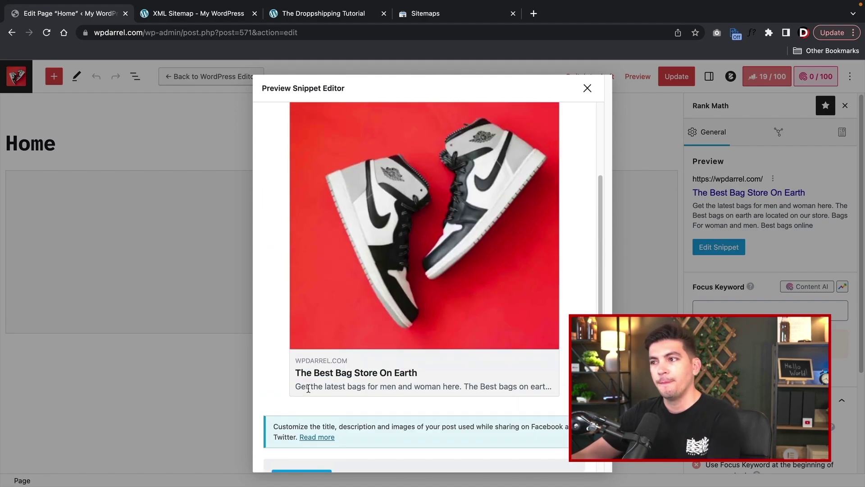
click(459, 162)
scroll(468, 216, down, 5)
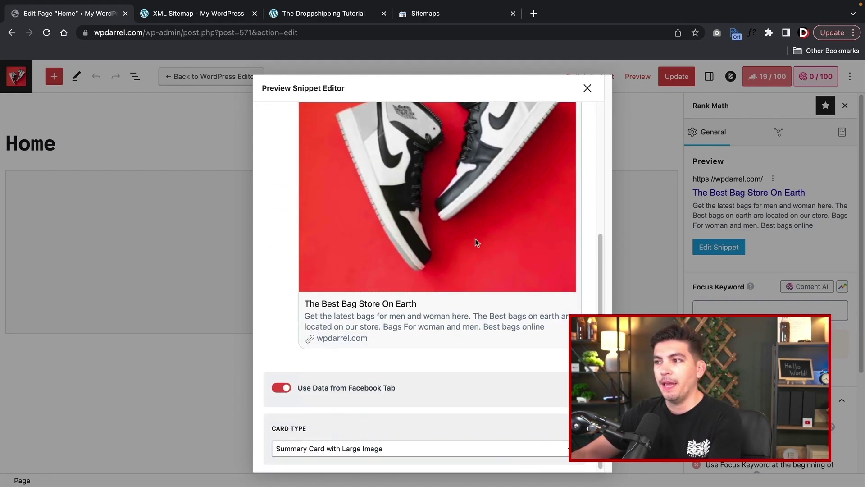
scroll(468, 299, up, 5)
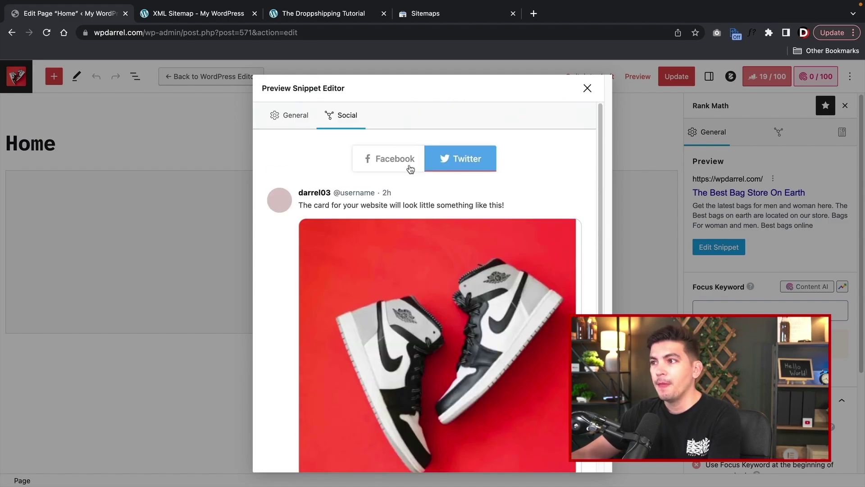
click(408, 165)
click(288, 117)
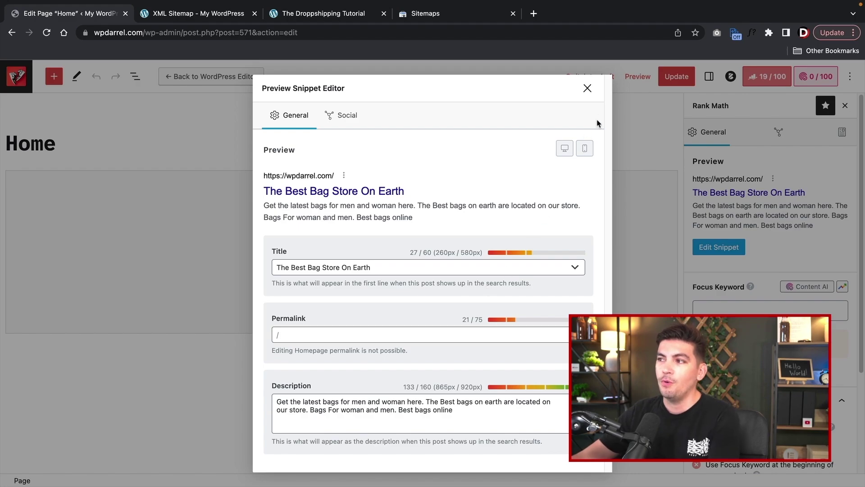
- Close the snippet editor, update the Home page, and open Rank Math Titles & Meta
click(587, 89)
click(679, 80)
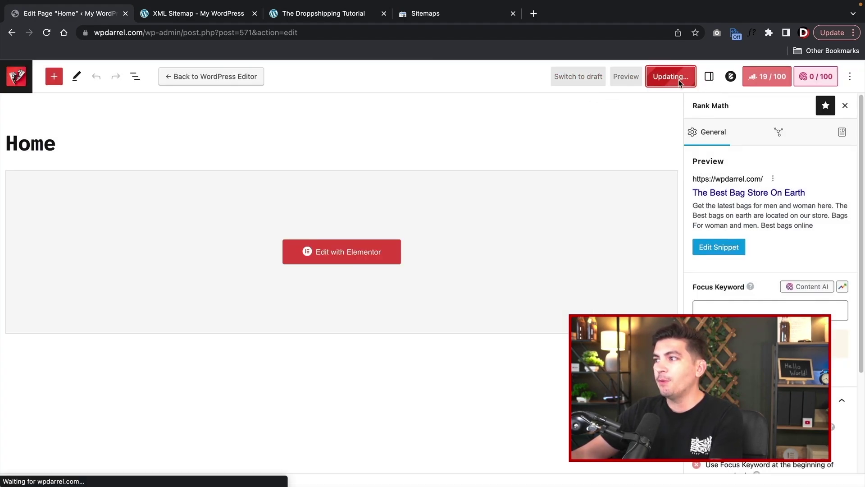
click(16, 76)
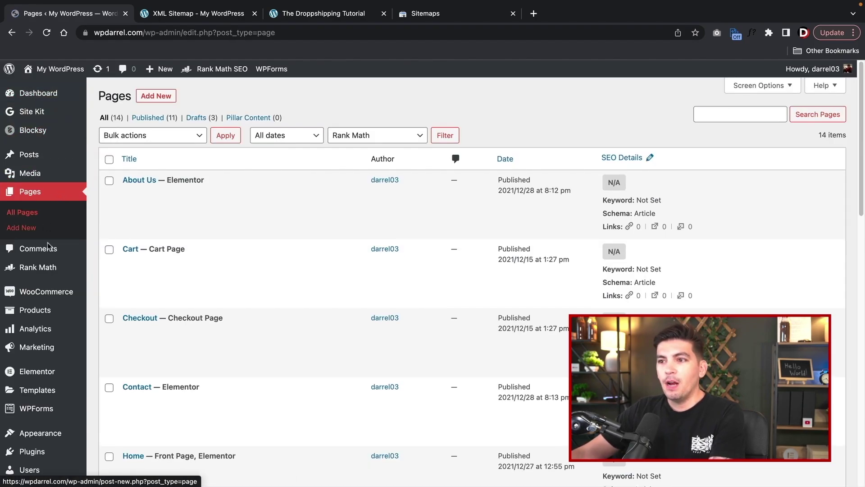
mouse_move(47, 268)
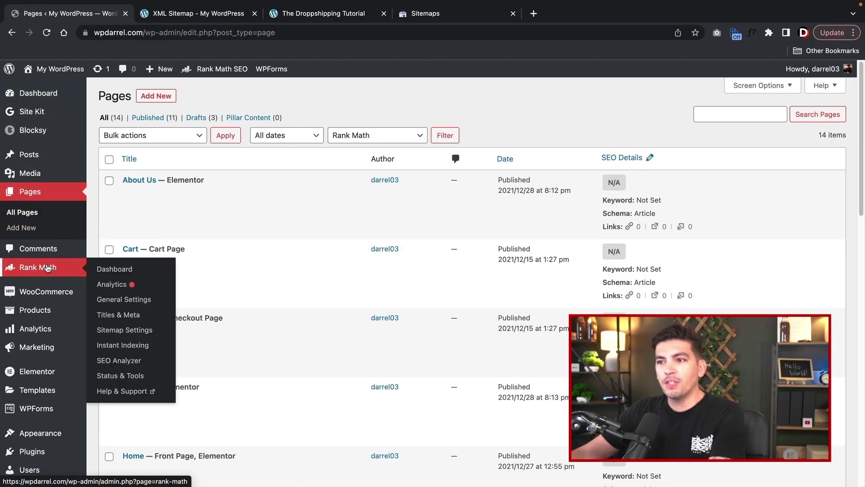
click(120, 300)
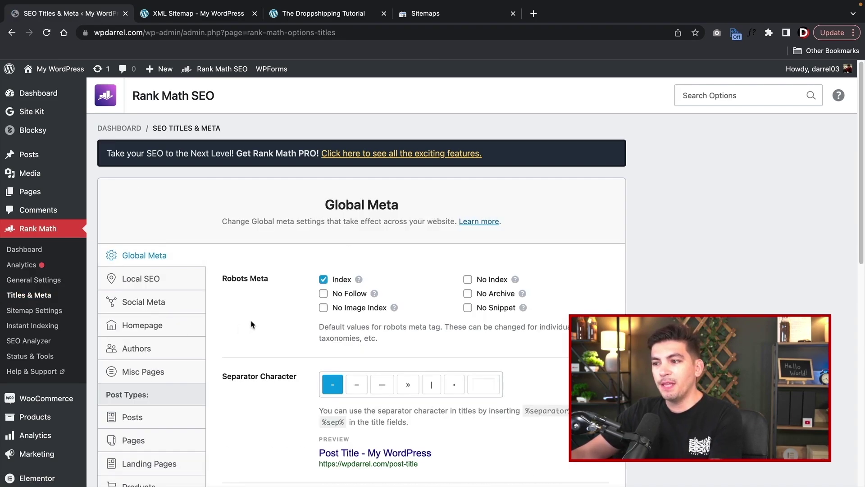
- Show the Pages title settings and look through the Single Page Title variable list
scroll(251, 324, down, 2)
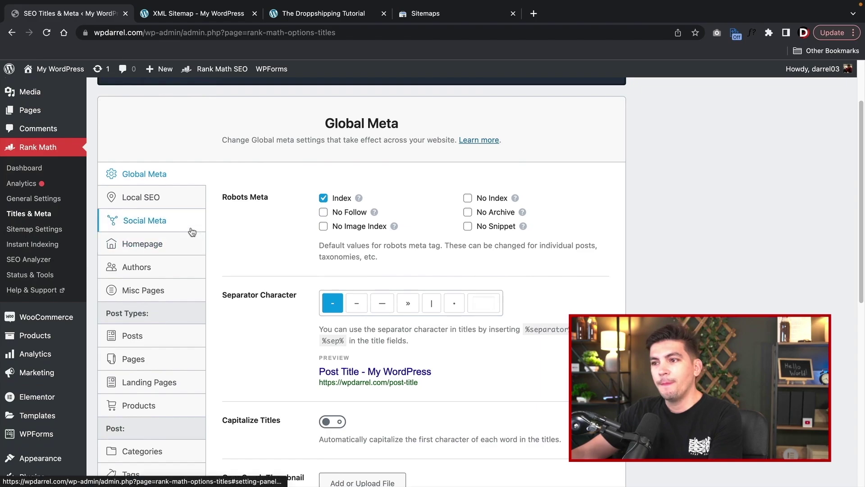
click(140, 358)
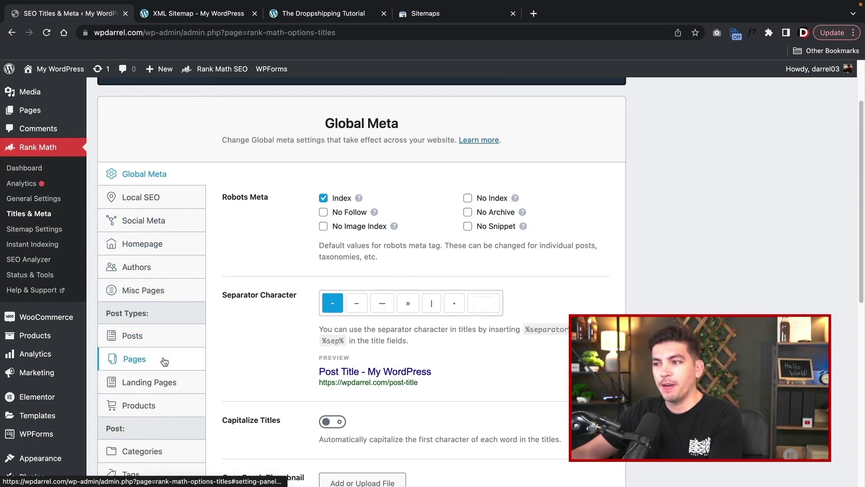
scroll(357, 268, down, 1)
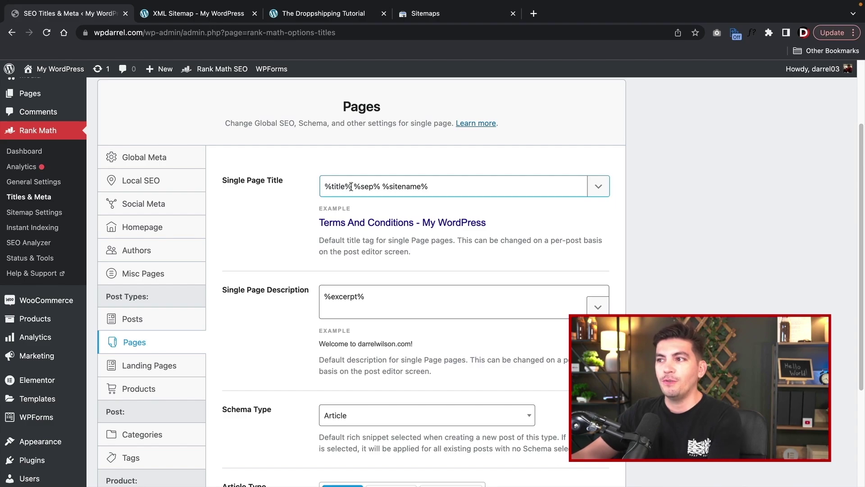
drag(351, 186, 502, 187)
click(597, 187)
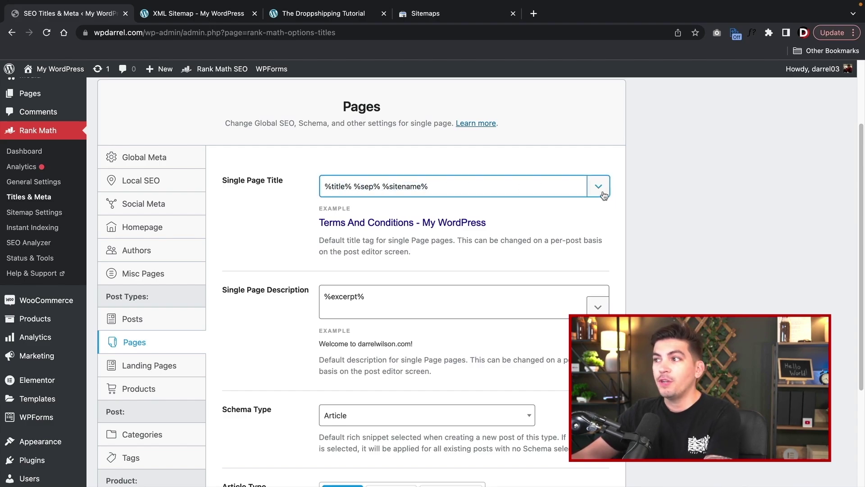
scroll(482, 267, down, 1)
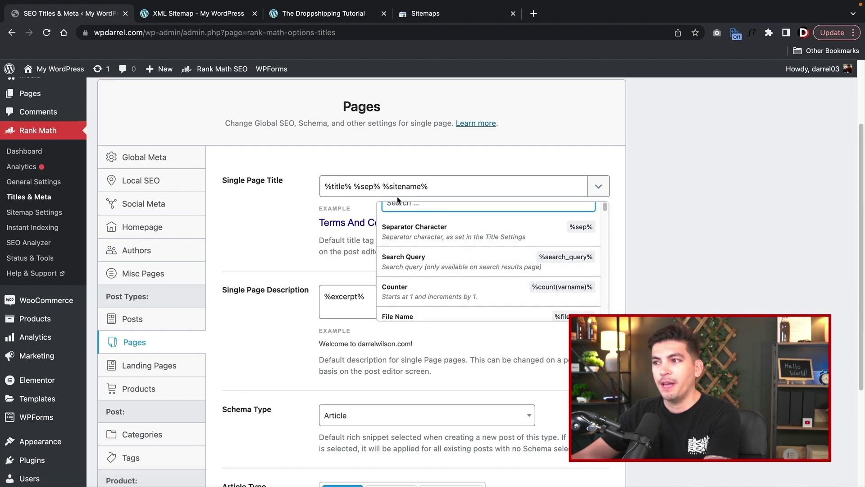
click(365, 187)
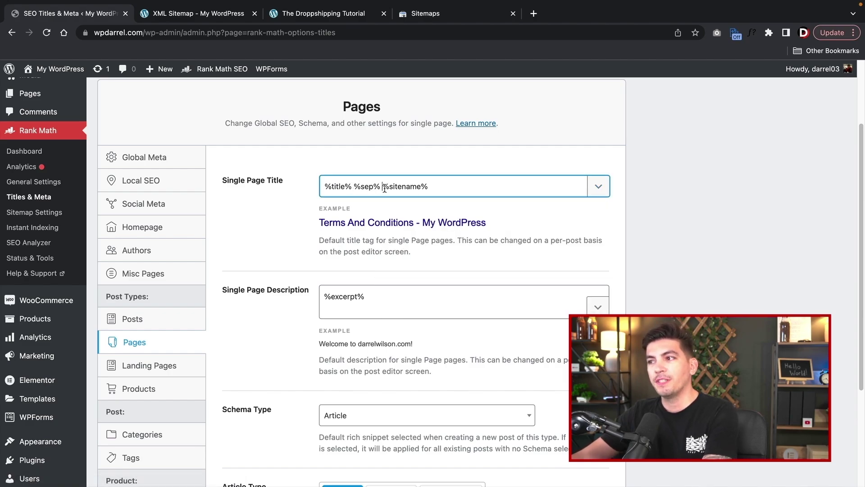
- Cut %sitename% and paste it back so Single Page Title reads %title% %sep%%sitename%
drag(383, 187, 429, 186)
right_click(402, 184)
click(434, 261)
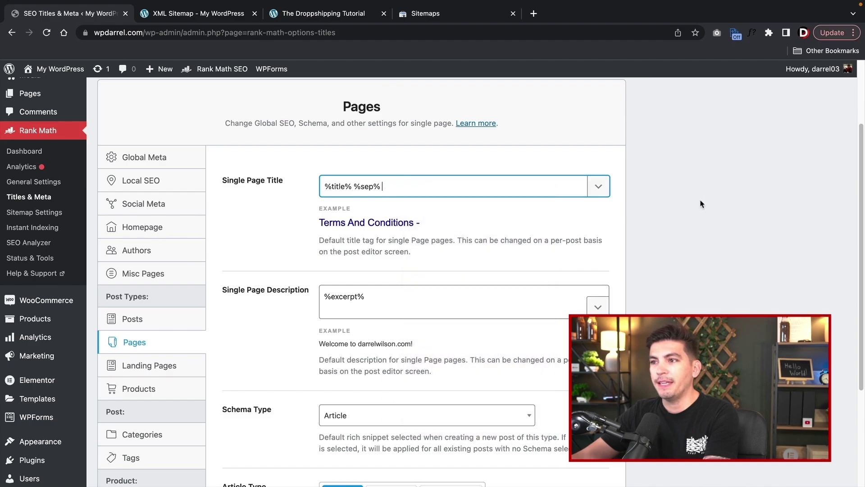
click(701, 203)
click(418, 190)
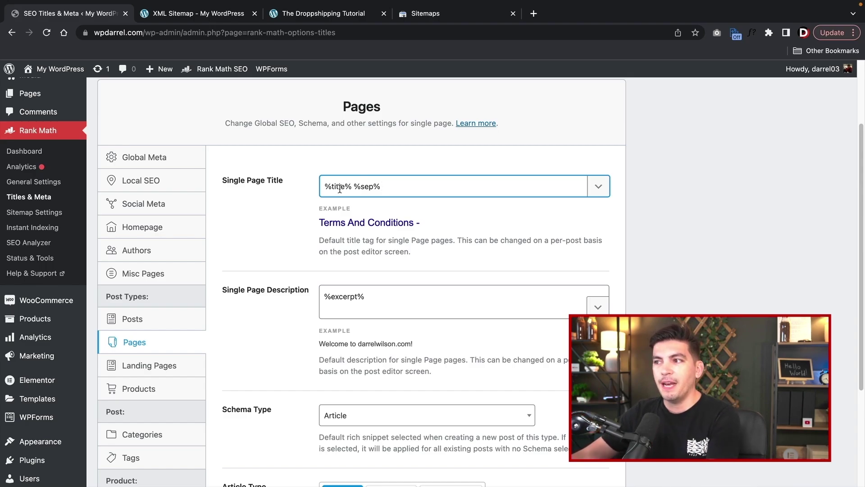
right_click(393, 186)
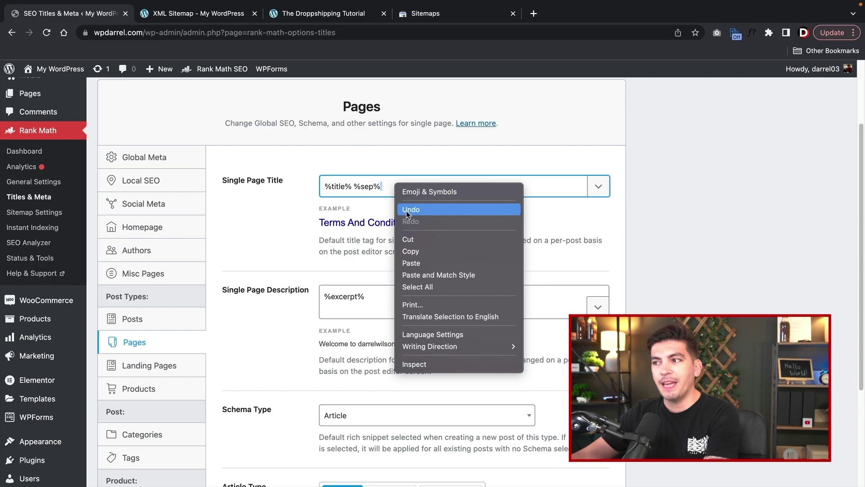
click(422, 263)
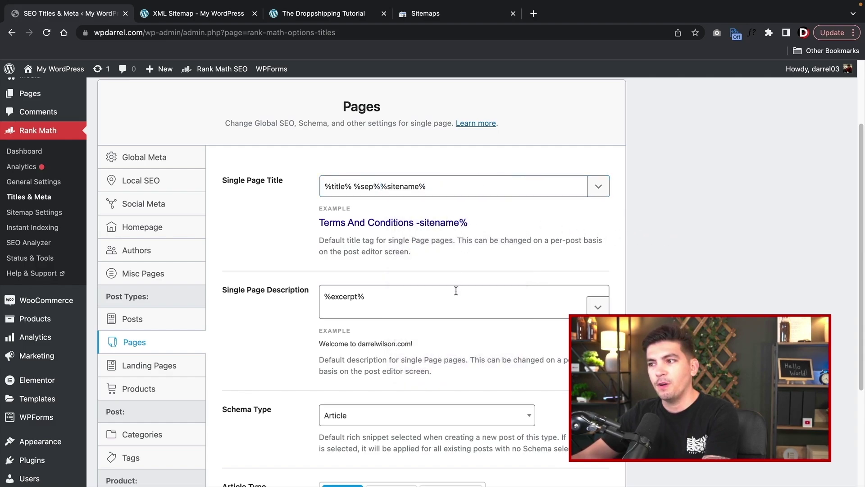
triple_click(389, 303)
scroll(389, 303, down, 1)
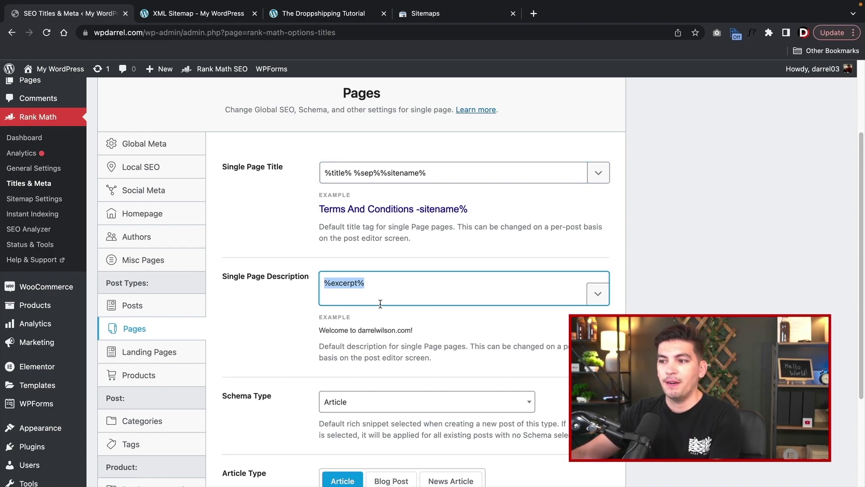
scroll(380, 304, down, 1)
- On the Posts tab, delete the separator and site name, leaving Single Post Title as %title%
click(150, 294)
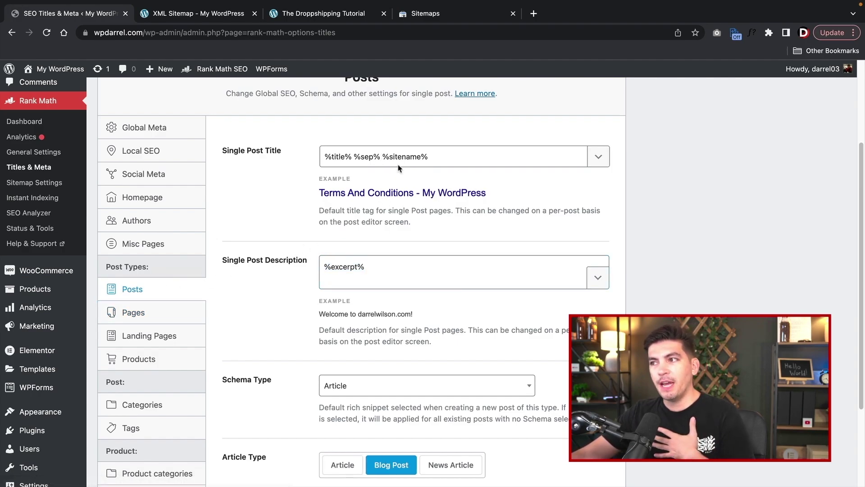
drag(355, 157, 564, 147)
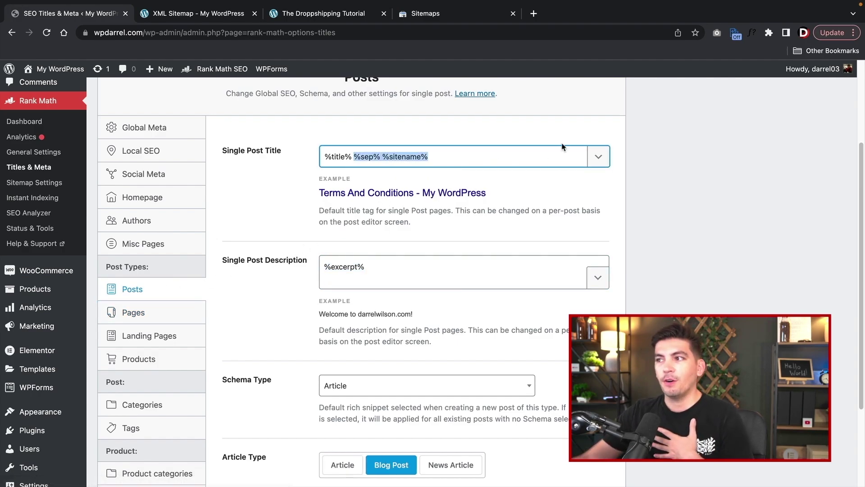
key(BackSpace)
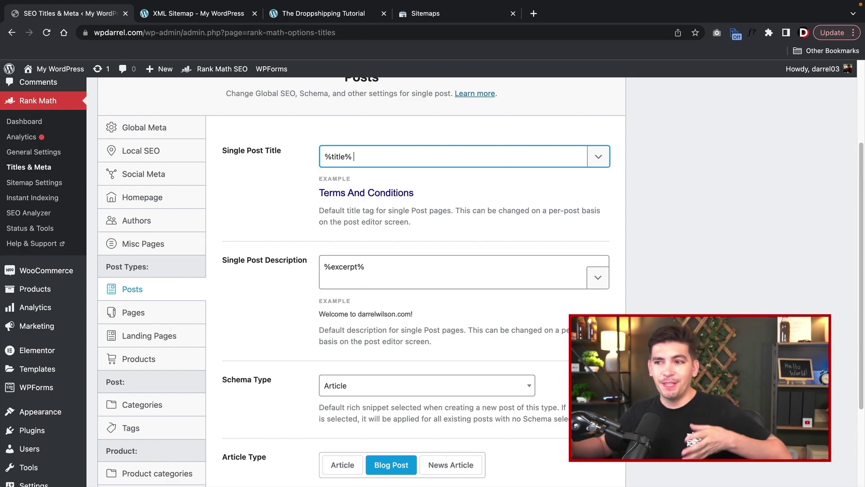
click(493, 157)
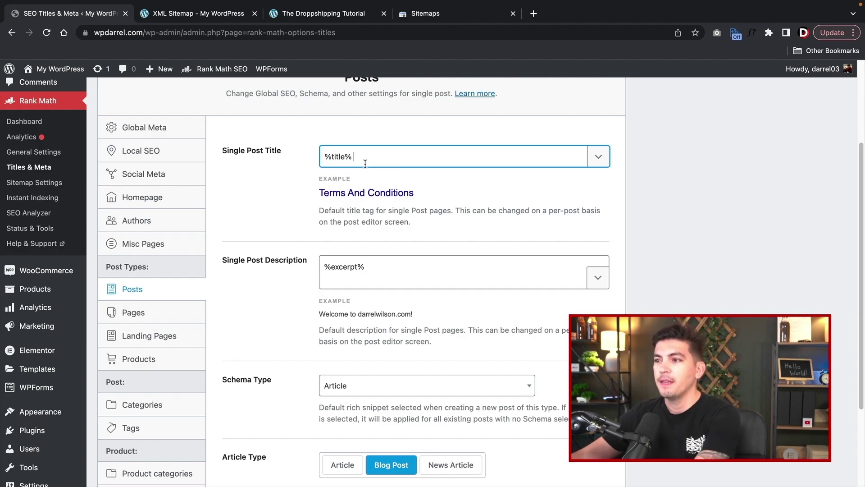
- Keep the post description as %excerpt% and save the Posts settings
scroll(393, 267, down, 1)
click(390, 274)
click(597, 276)
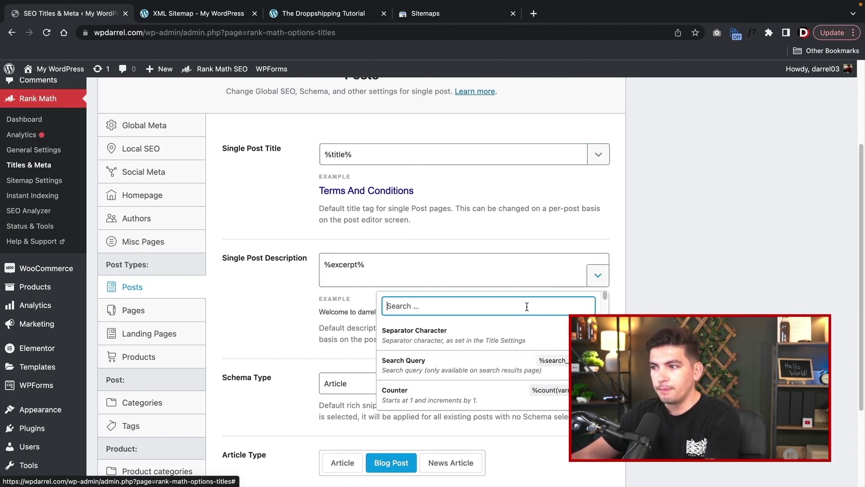
scroll(513, 339, down, 3)
scroll(513, 339, down, 5)
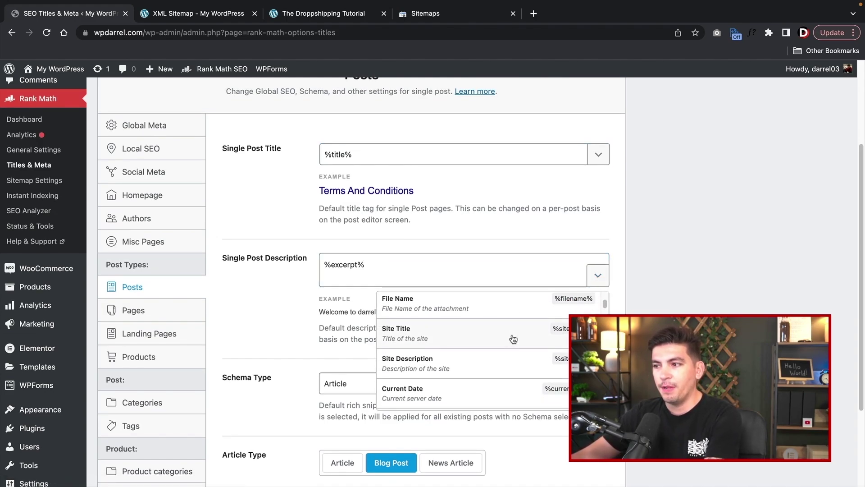
scroll(514, 339, down, 5)
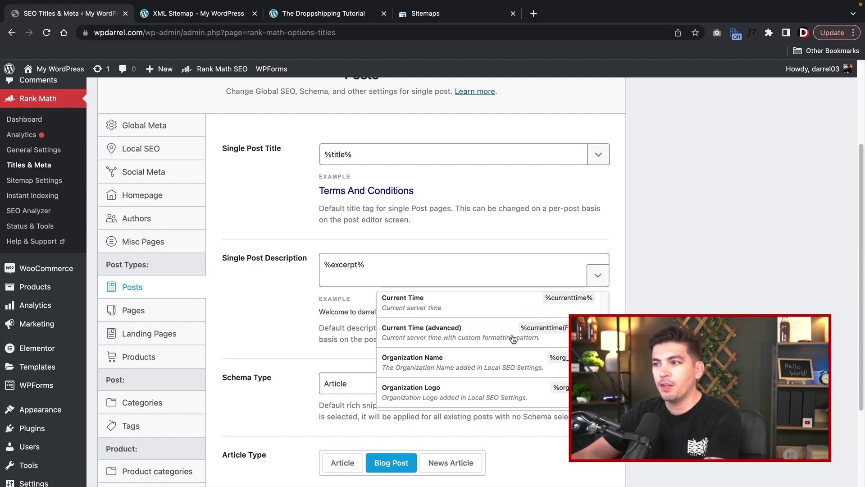
scroll(466, 348, down, 6)
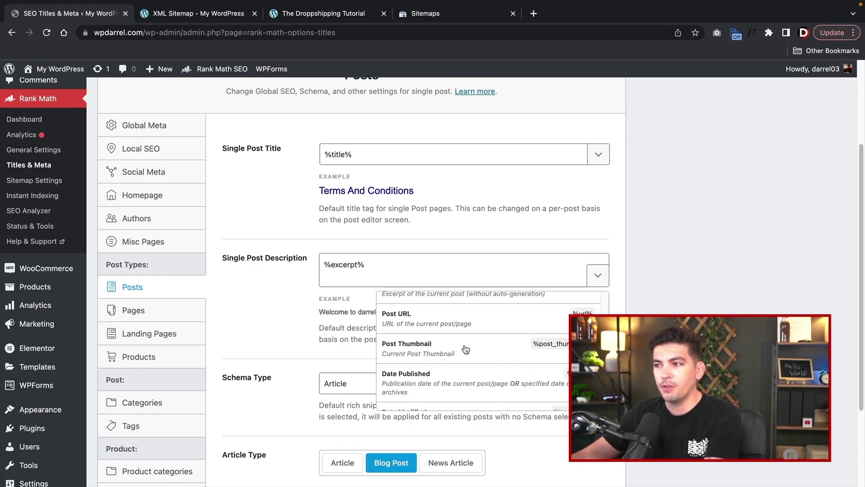
scroll(465, 348, down, 6)
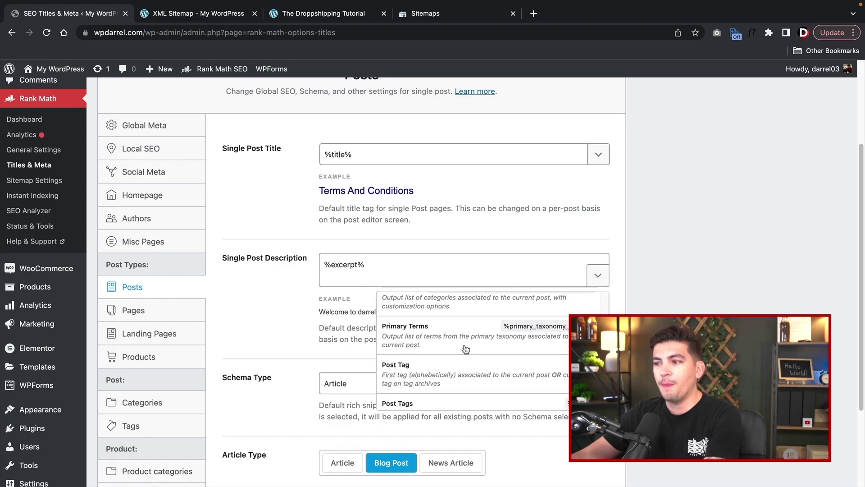
key(Escape)
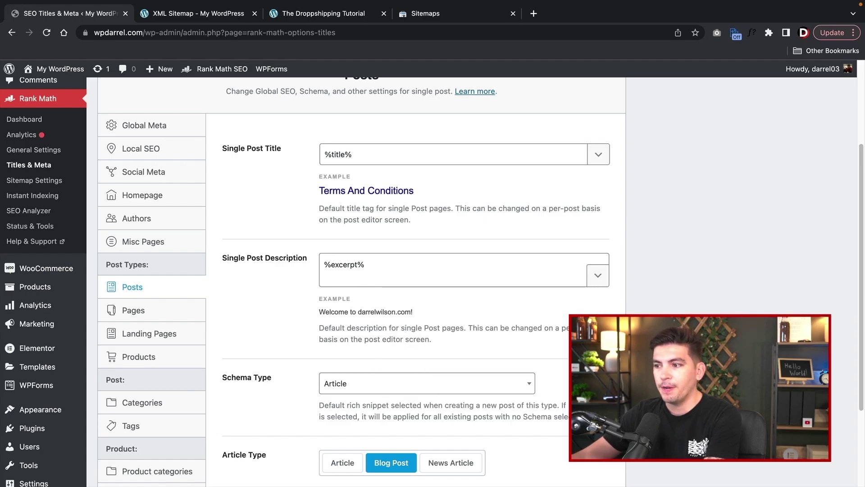
scroll(333, 383, down, 3)
click(553, 412)
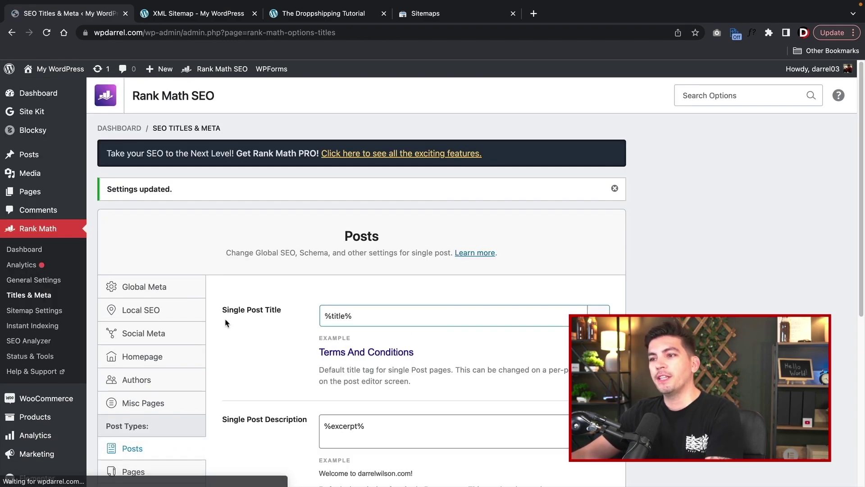
- Replace %excerpt% in Single Page Description with the Site Description variable
click(160, 386)
double_click(381, 344)
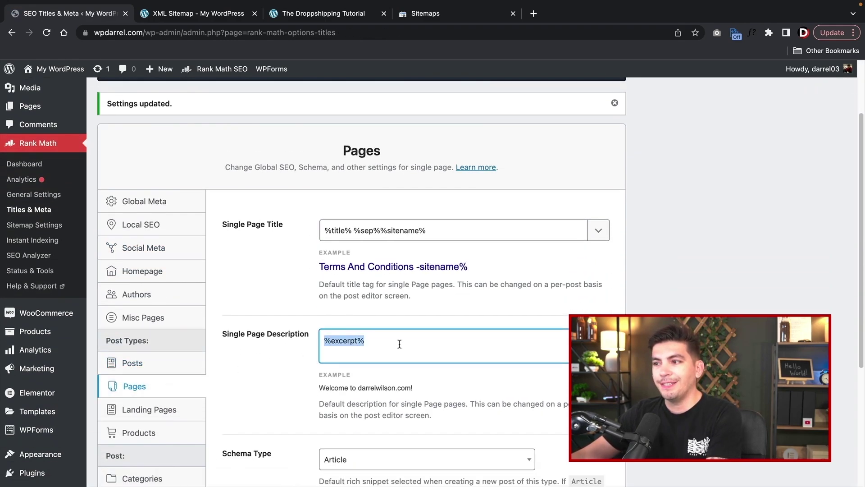
click(598, 344)
scroll(446, 451, down, 2)
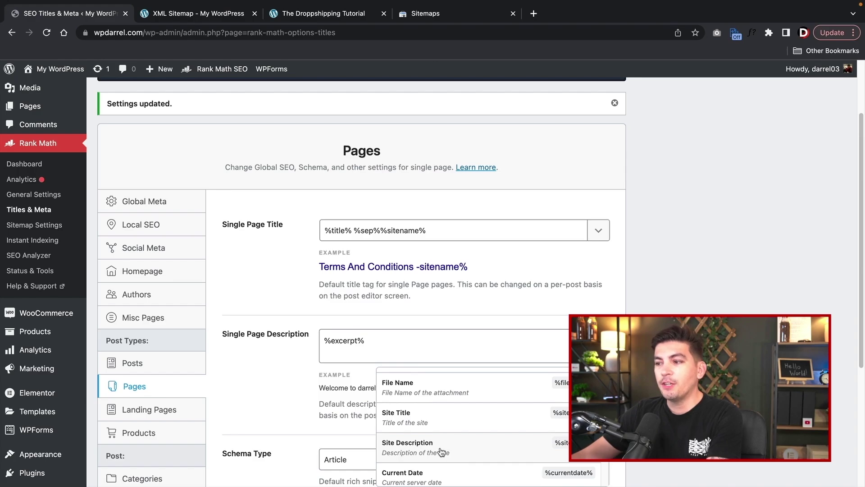
click(442, 451)
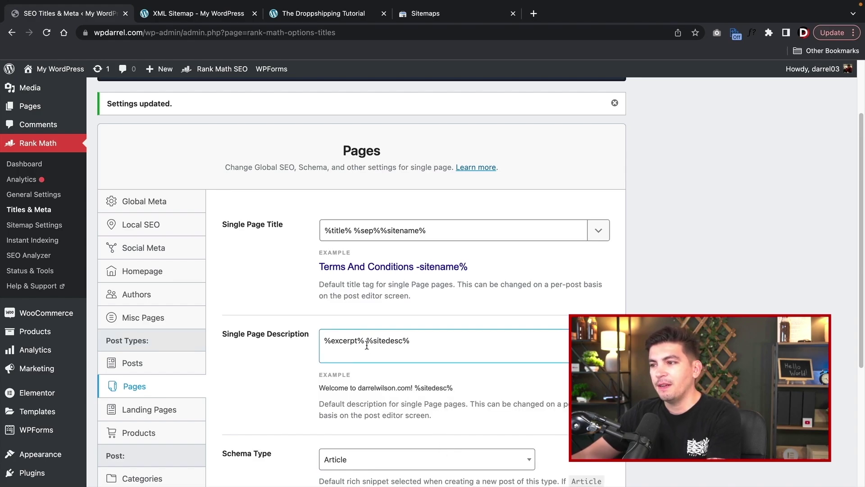
drag(367, 345, 323, 345)
key(BackSpace)
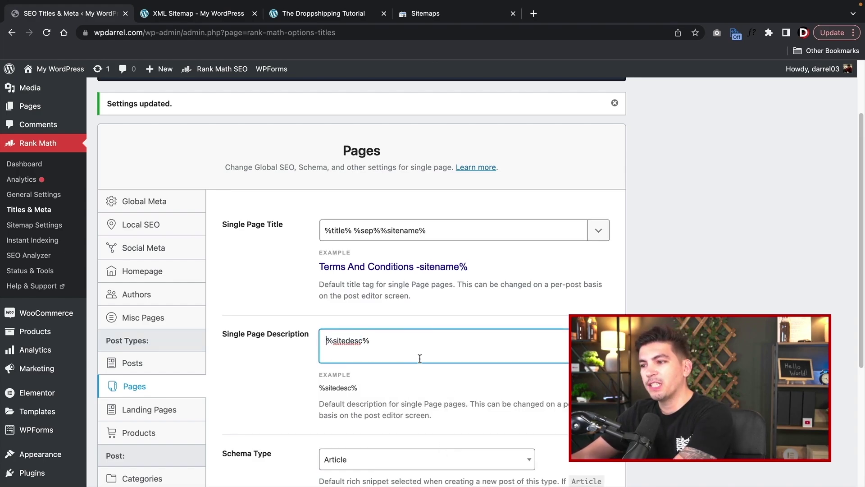
key(Delete)
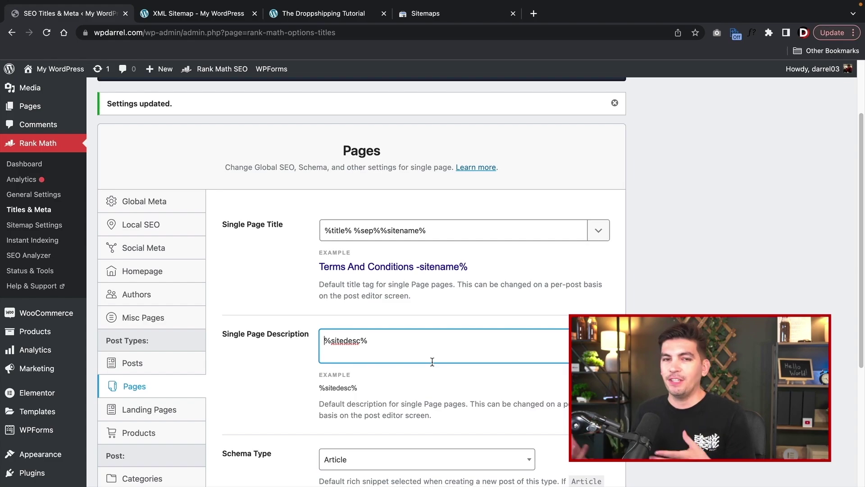
- Save the Pages SEO settings and move on to the Products tab
scroll(434, 353, down, 5)
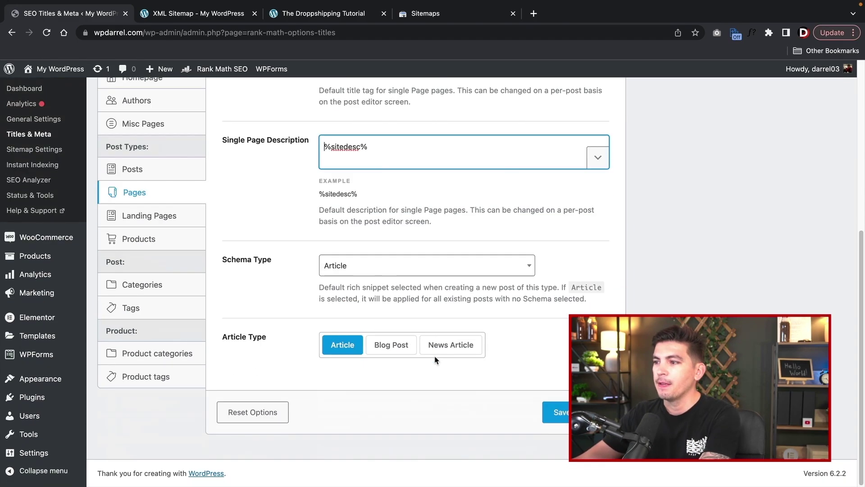
click(562, 419)
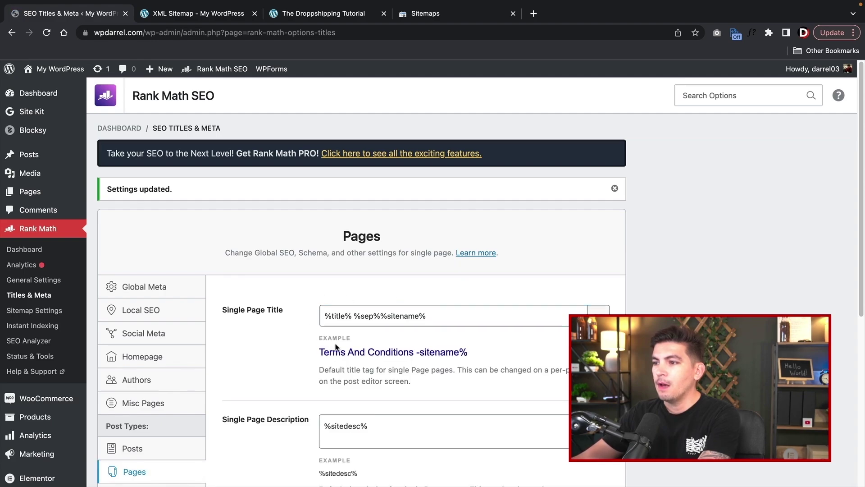
drag(387, 316, 470, 316)
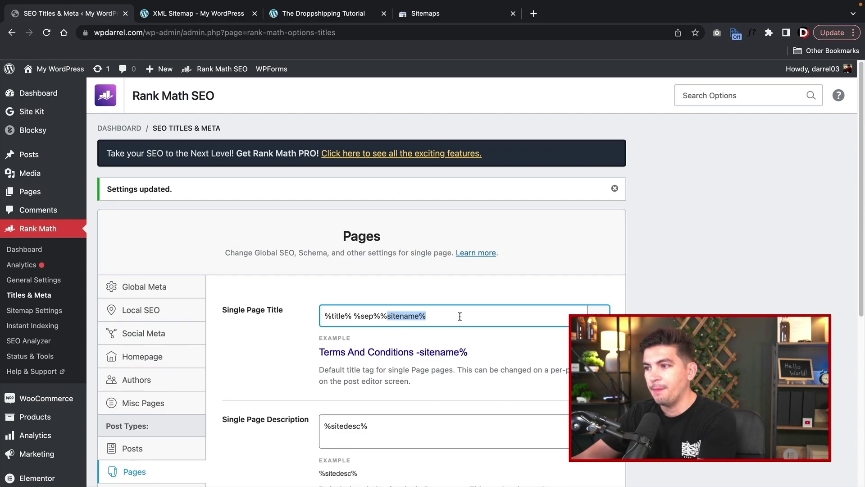
click(460, 315)
scroll(250, 325, down, 5)
click(158, 280)
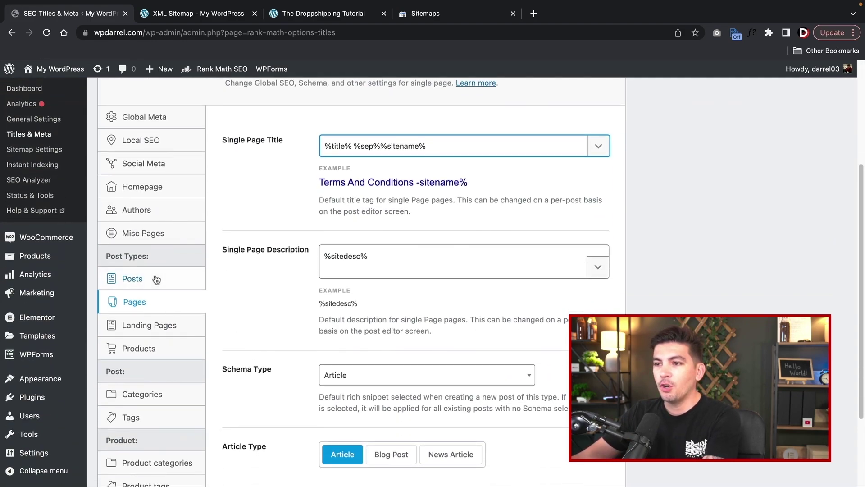
click(163, 301)
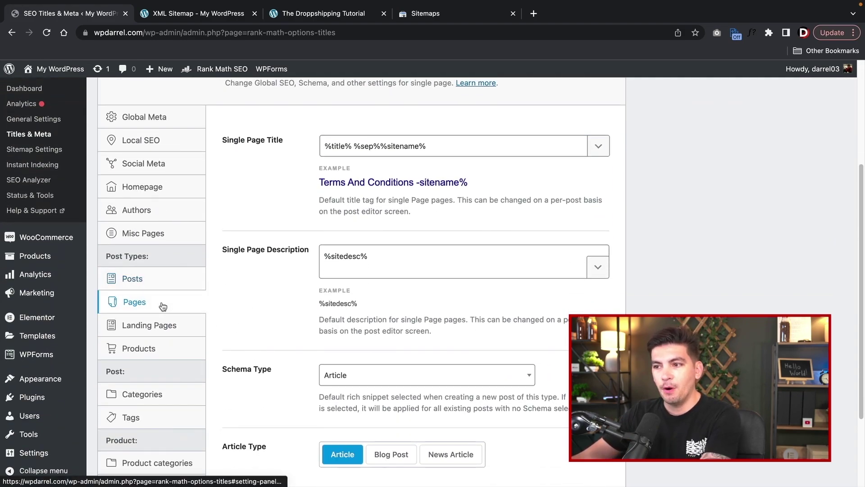
click(158, 350)
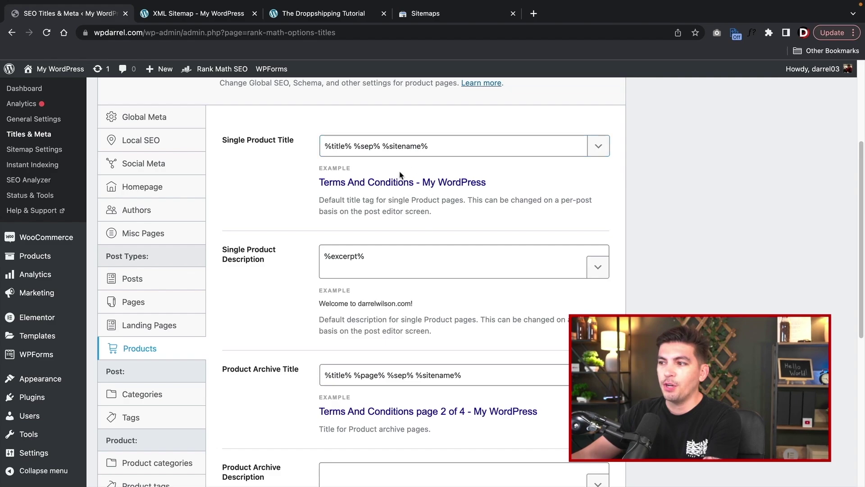
- Replace %excerpt% with Product's short description (%wc_shortdesc%) in Single Product Description
click(599, 273)
click(422, 277)
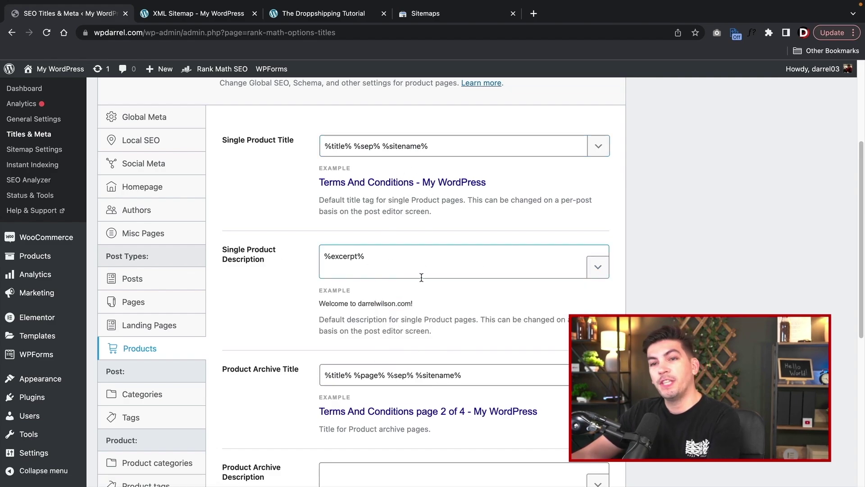
click(597, 270)
scroll(496, 375, down, 15)
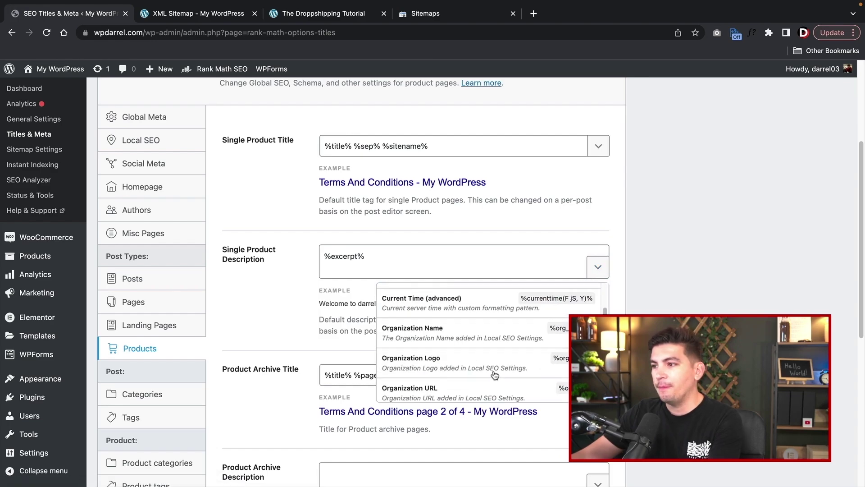
scroll(495, 375, down, 15)
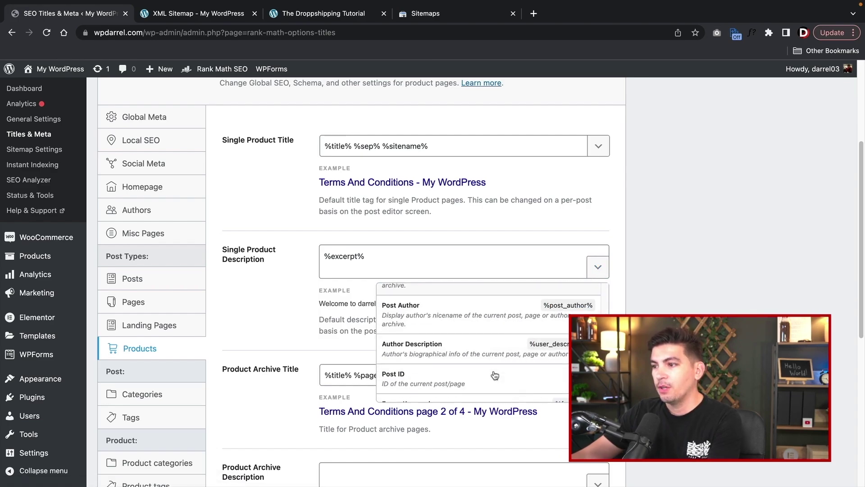
scroll(495, 375, down, 3)
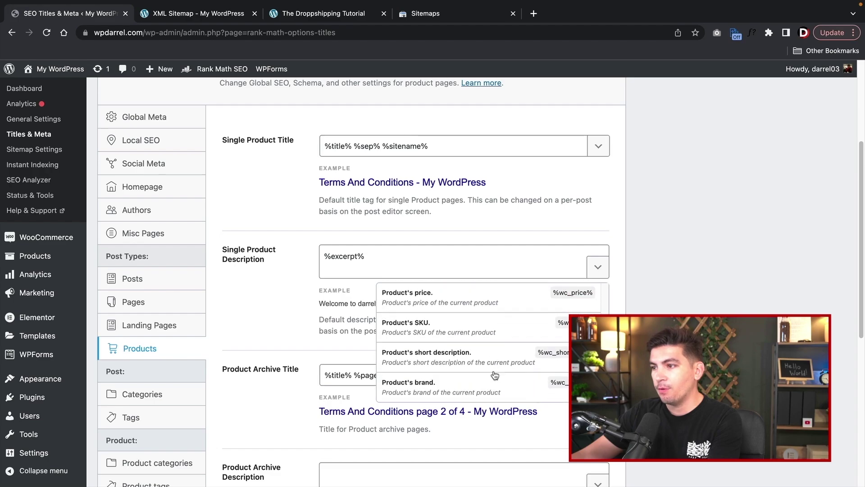
scroll(470, 381, down, 1)
click(433, 358)
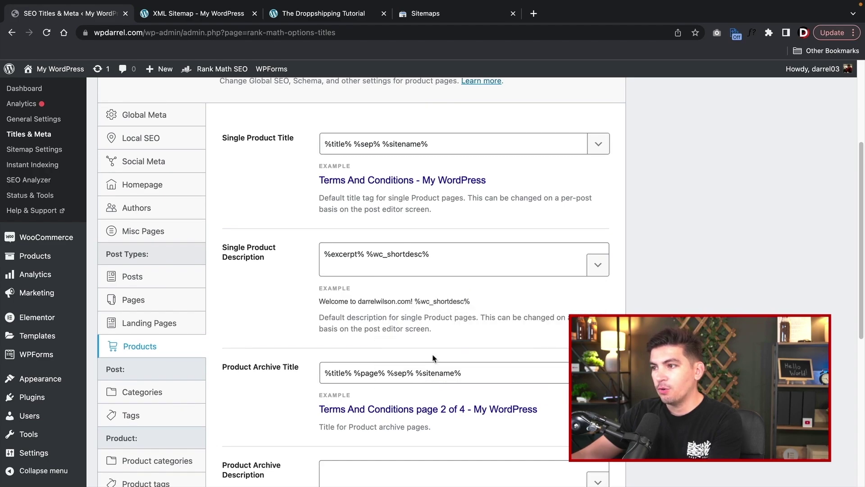
drag(366, 255, 232, 267)
key(BackSpace)
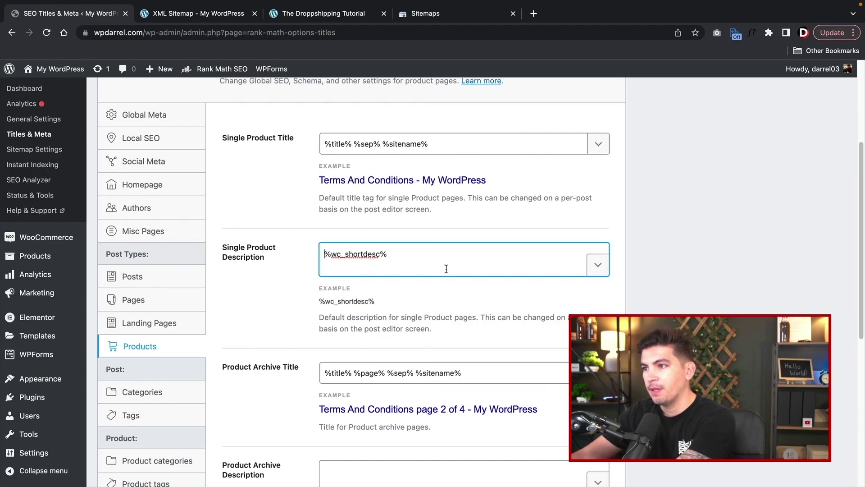
- Review the Product Archive Title setting and save the Products SEO settings
click(681, 239)
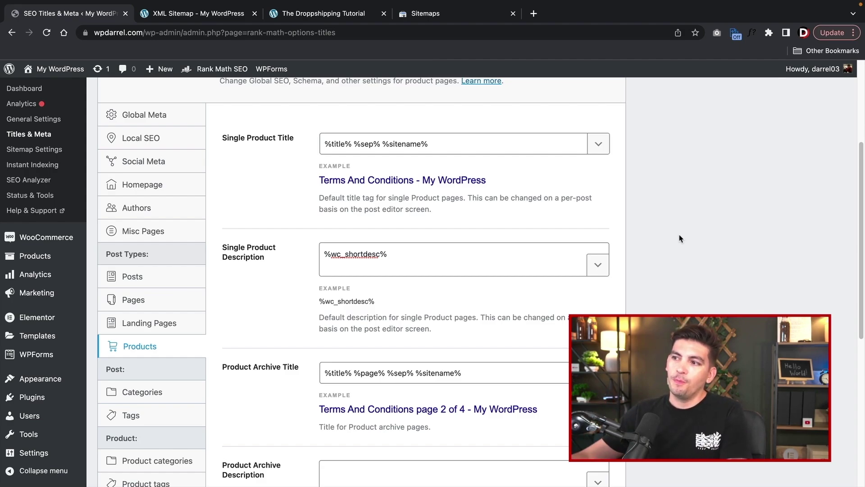
click(426, 257)
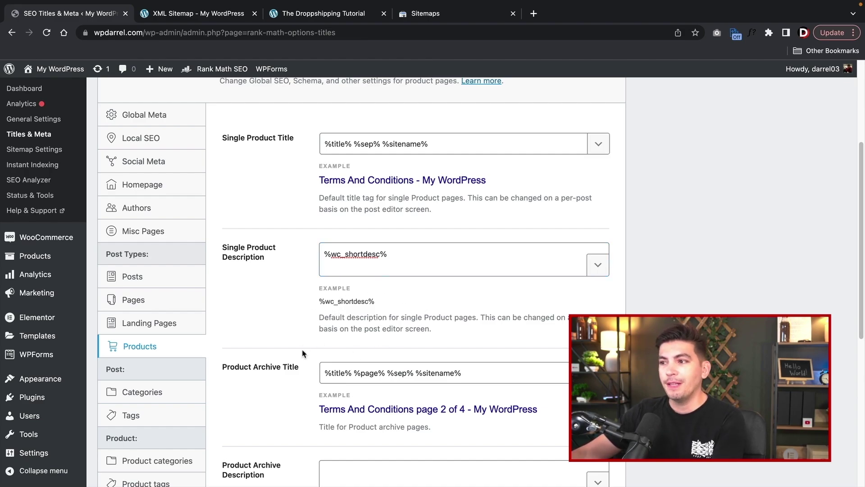
scroll(339, 337, down, 3)
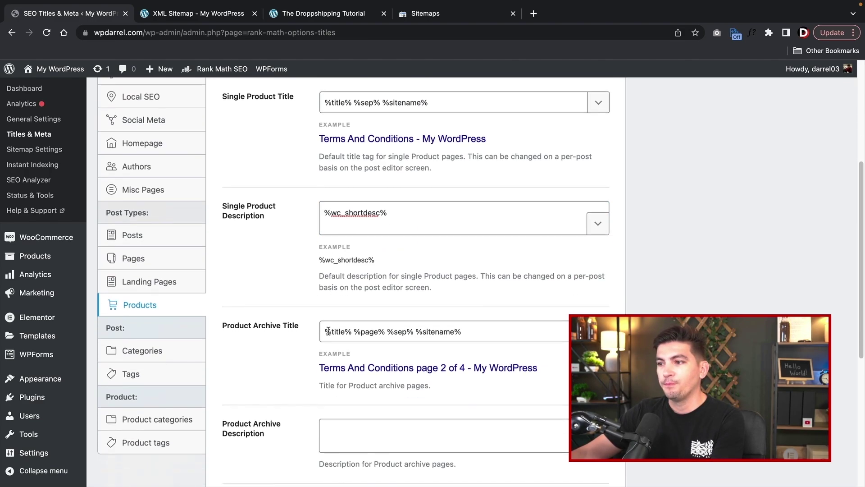
drag(260, 294, 318, 293)
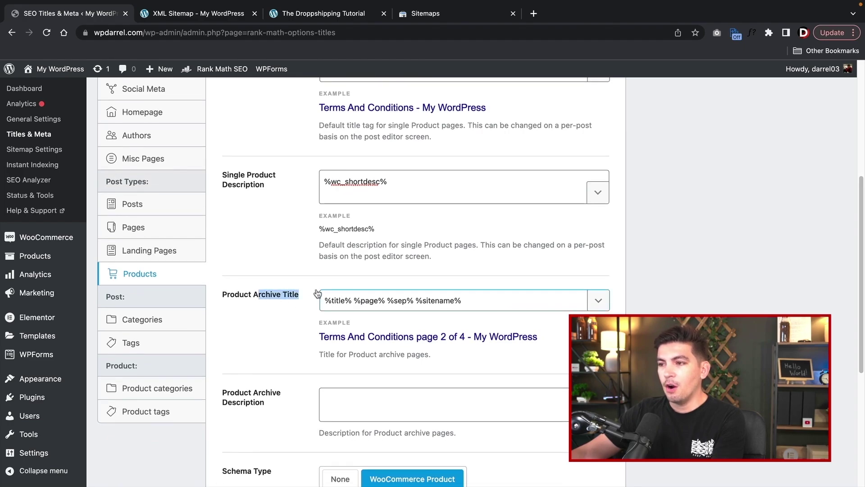
scroll(395, 433, down, 5)
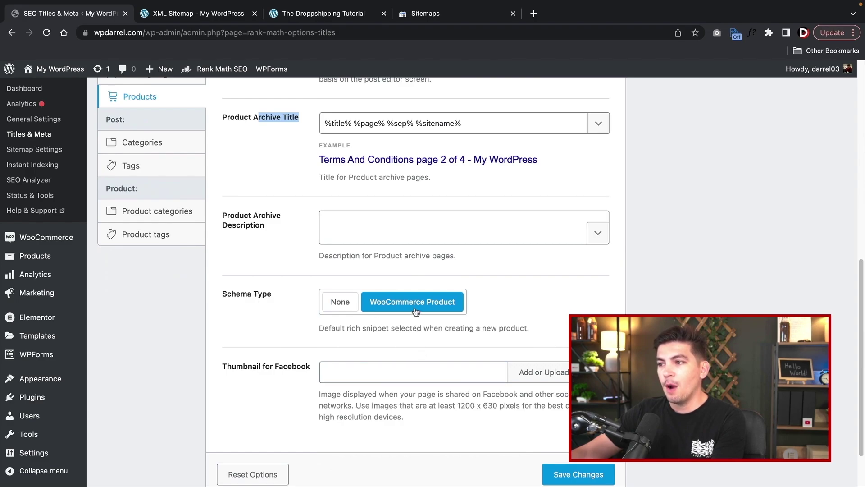
scroll(449, 374, down, 2)
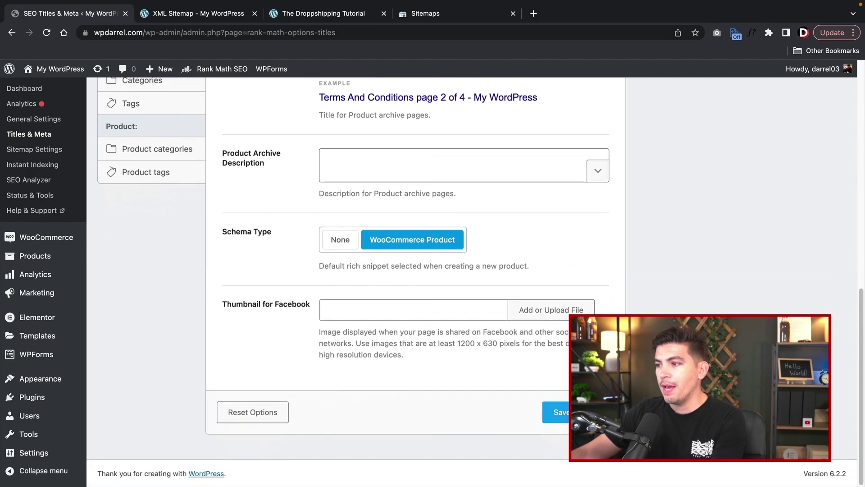
click(578, 412)
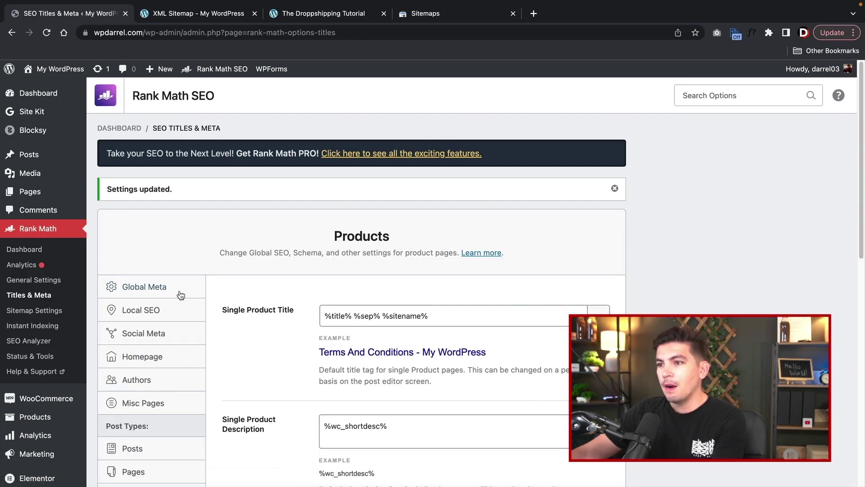
click(180, 294)
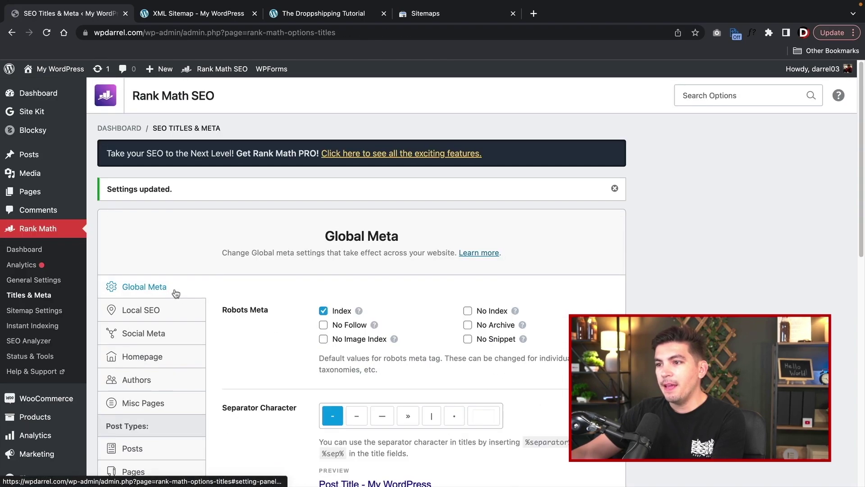
scroll(171, 270, down, 3)
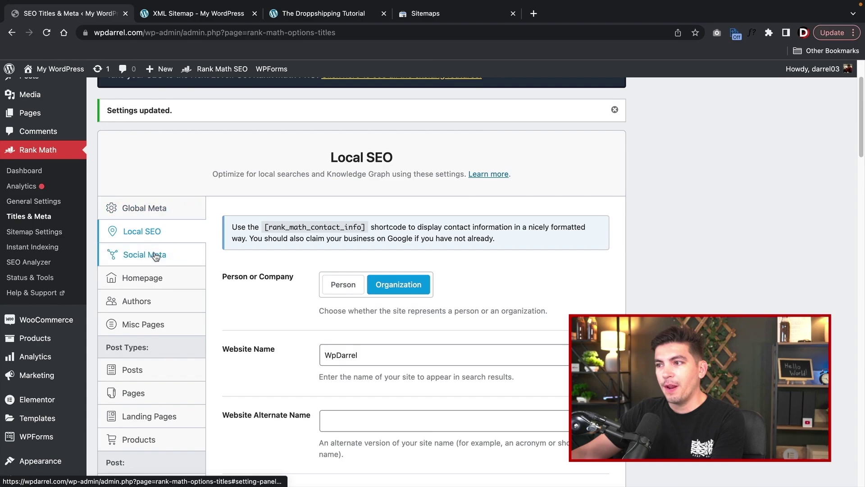
click(155, 255)
click(160, 234)
scroll(264, 303, down, 4)
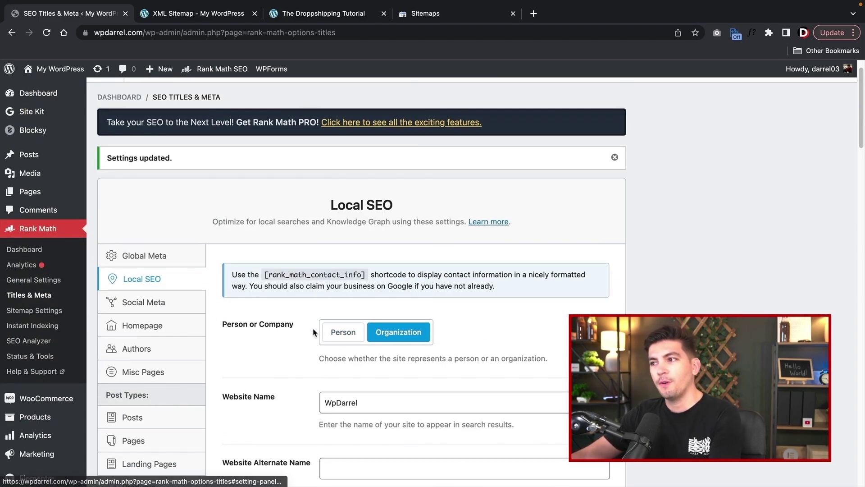
scroll(312, 326, down, 8)
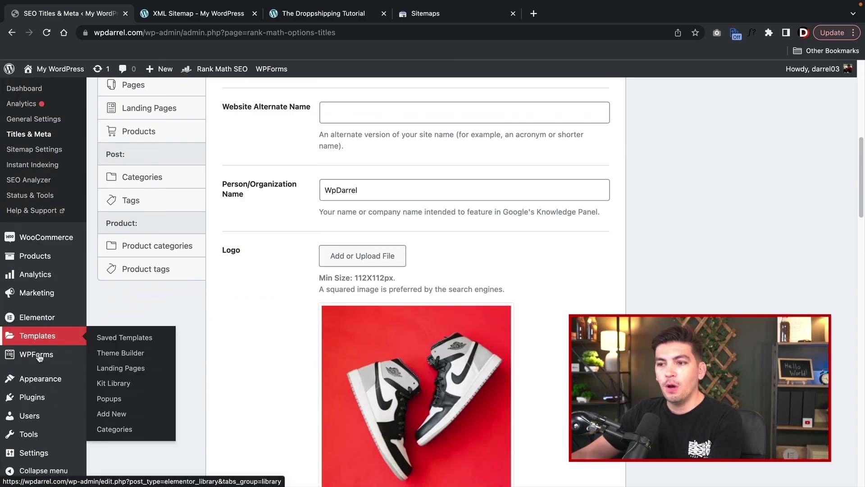
- In General Settings, change the Site Title to 'Best Dropshipping Website On Earth'
click(108, 362)
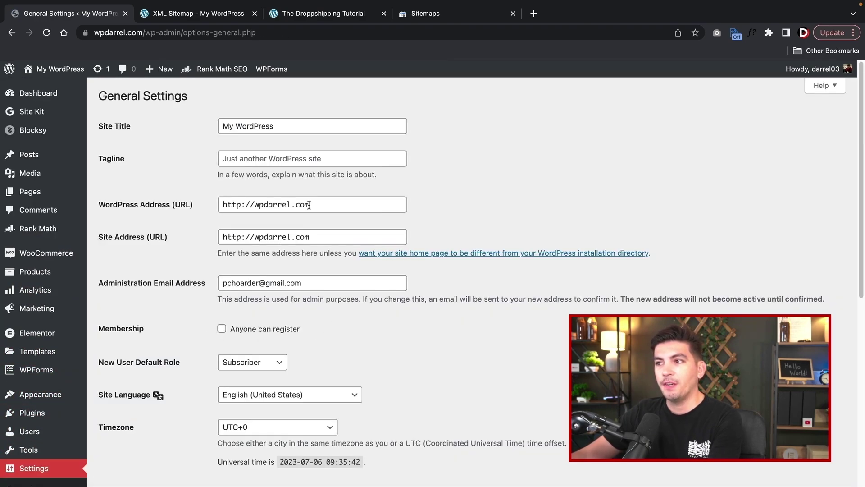
triple_click(296, 126)
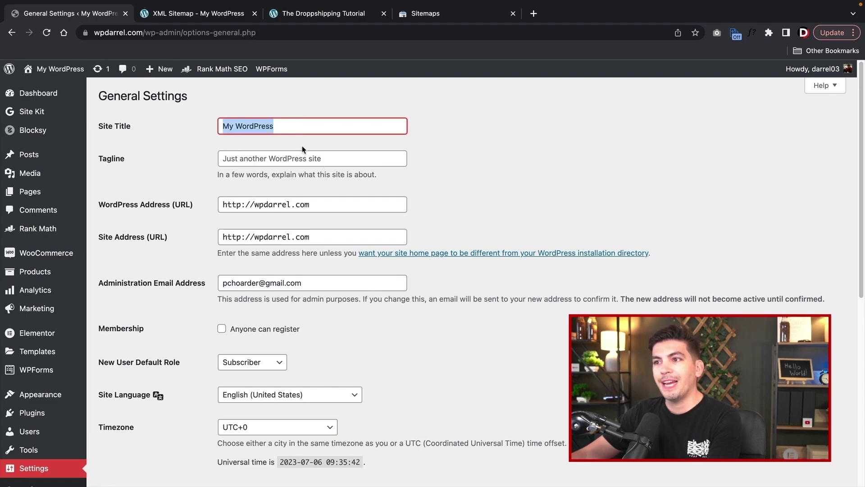
click(302, 152)
triple_click(302, 124)
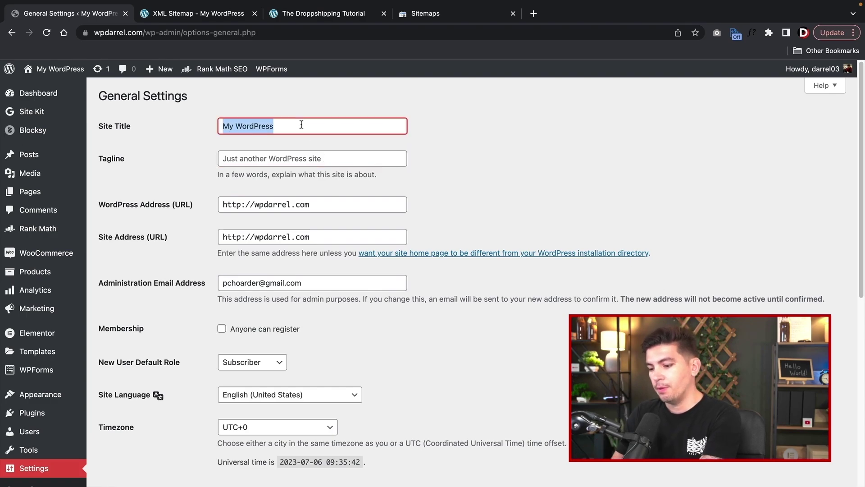
text(B)
key(BackSpace)
text(Best D)
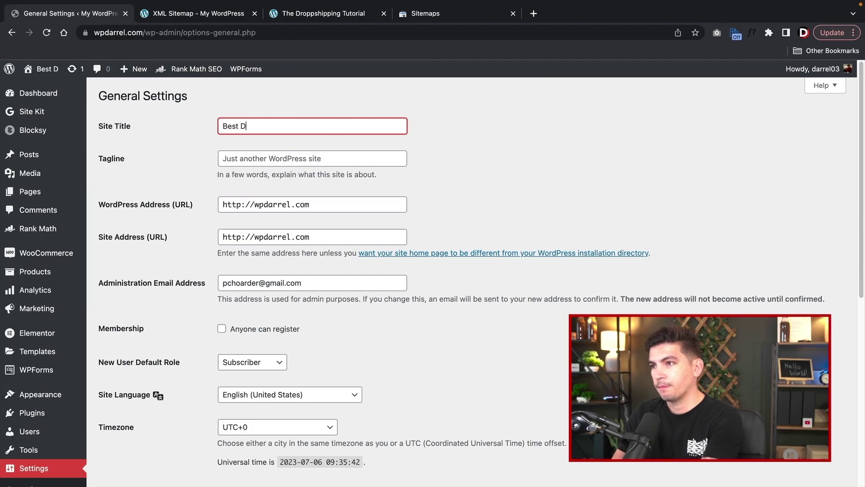
text(ropshipping Web)
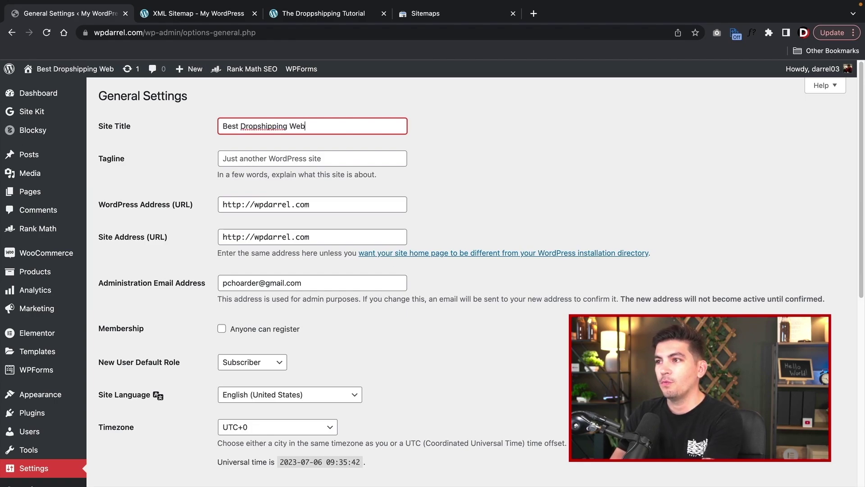
text(site On Earch)
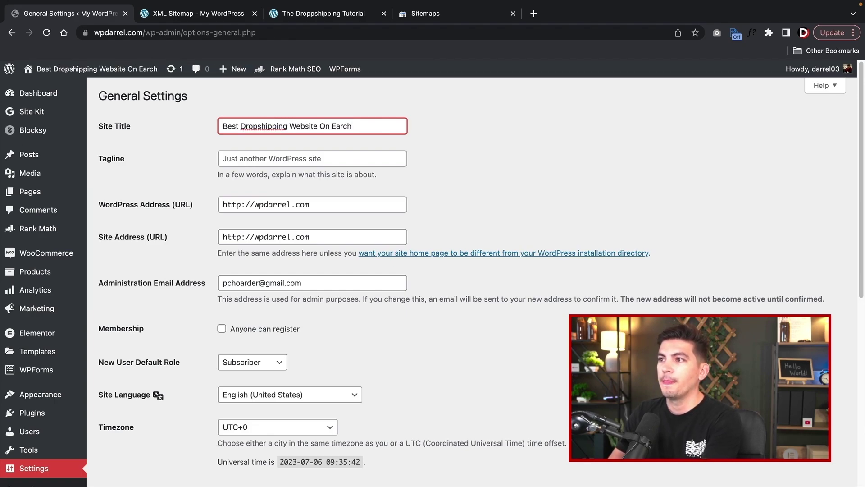
key(BackSpace)
key(BackSpace)
key(BackSpace)
text(r)
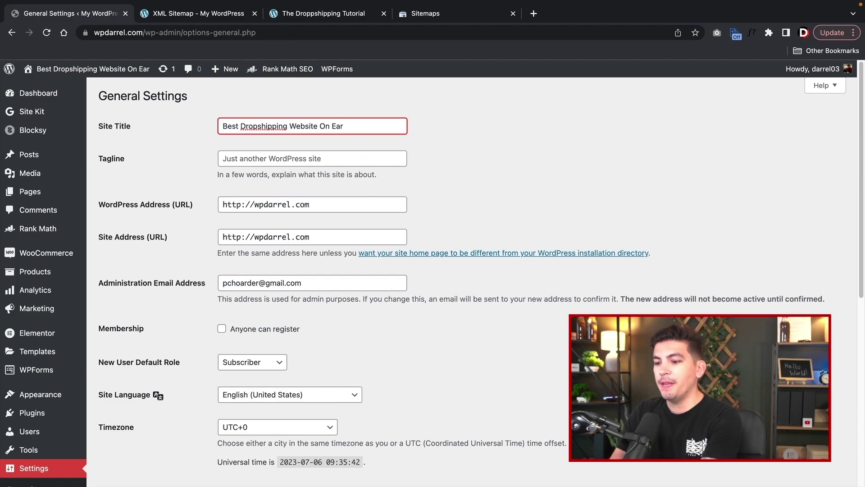
text(th)
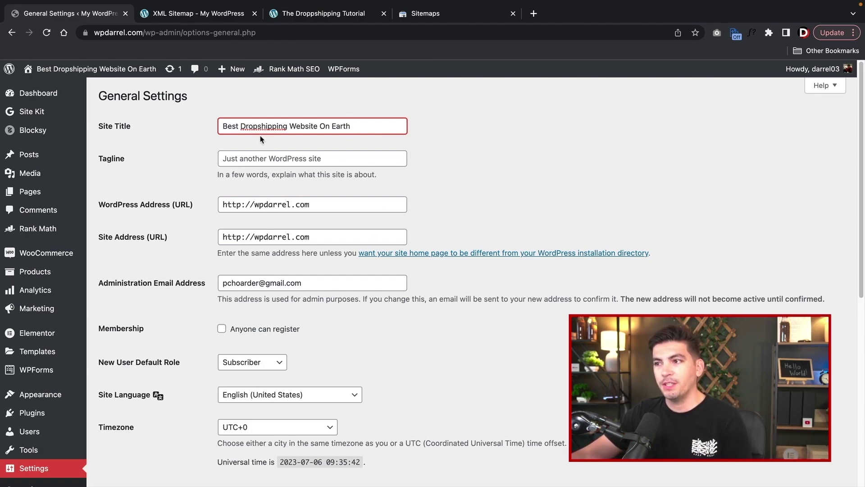
- Check the new site title and save the General Settings
click(443, 164)
click(274, 165)
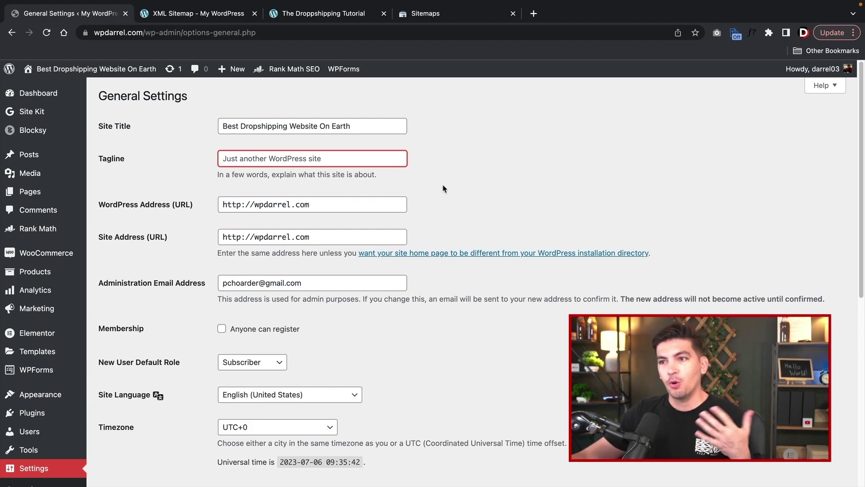
drag(359, 125, 187, 127)
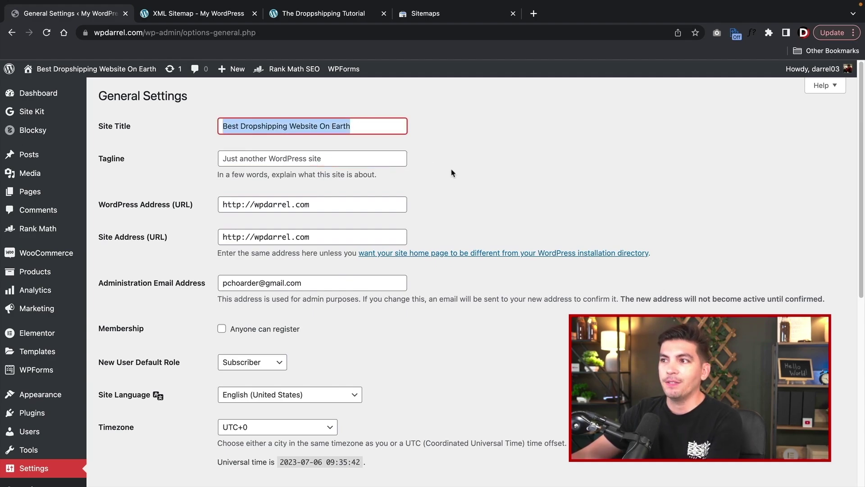
click(428, 215)
scroll(367, 283, down, 7)
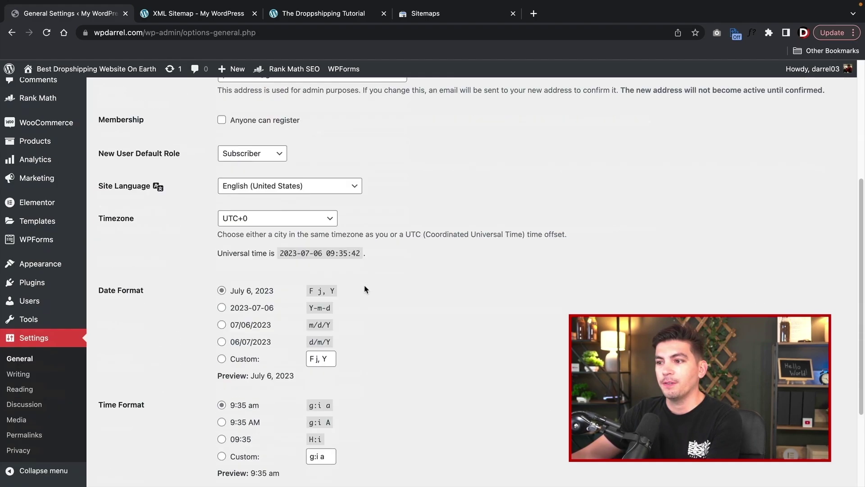
click(137, 434)
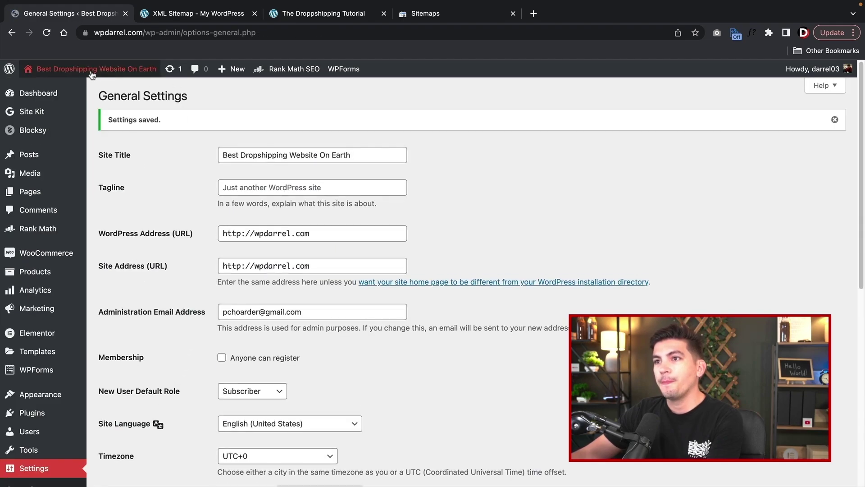
mouse_move(92, 76)
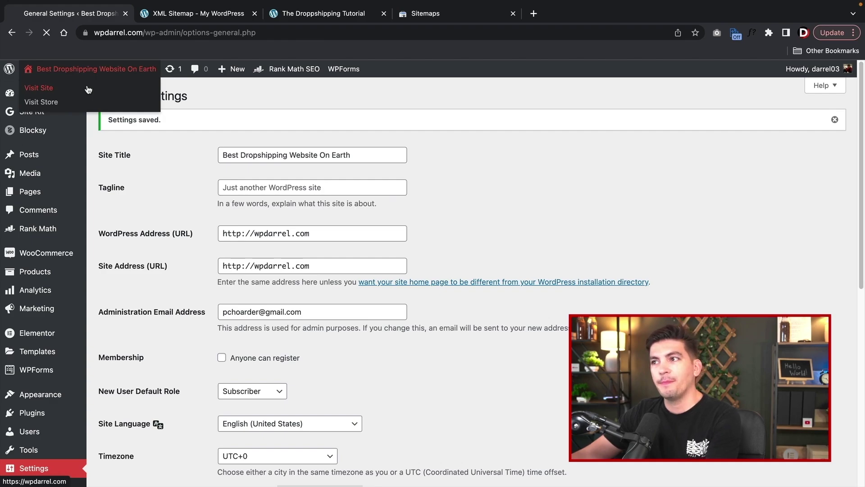
- Visit the live store's Products page and launch the Customizer for it
click(88, 89)
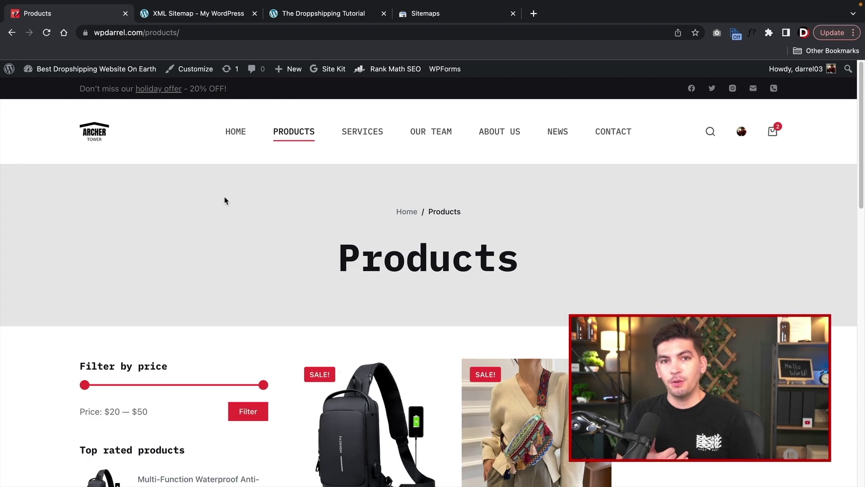
click(199, 73)
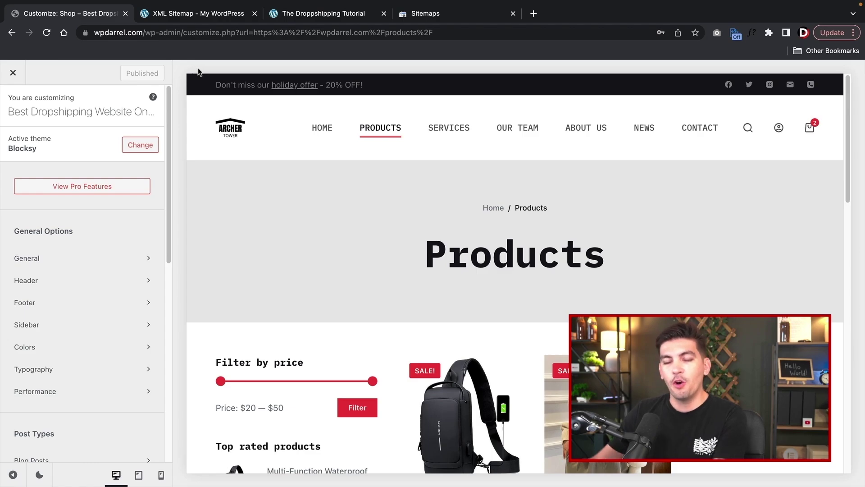
- In General options, turn Website Frame on to preview it, then switch it back off
scroll(80, 248, down, 1)
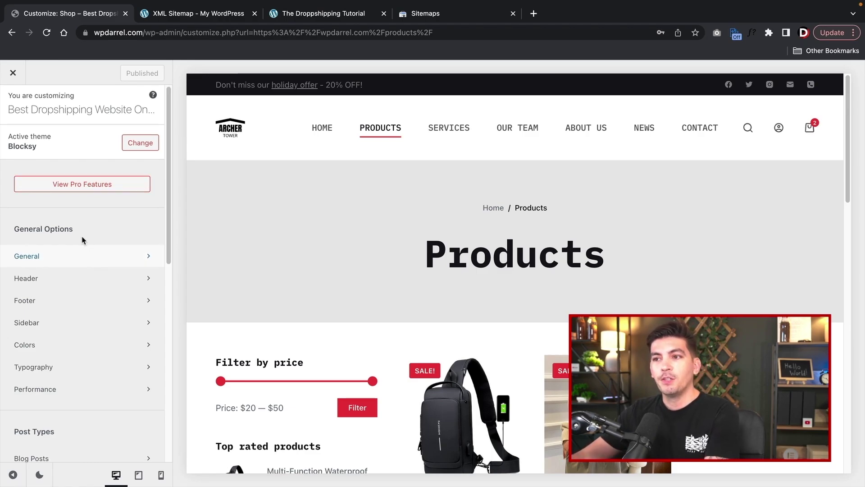
scroll(96, 297, down, 2)
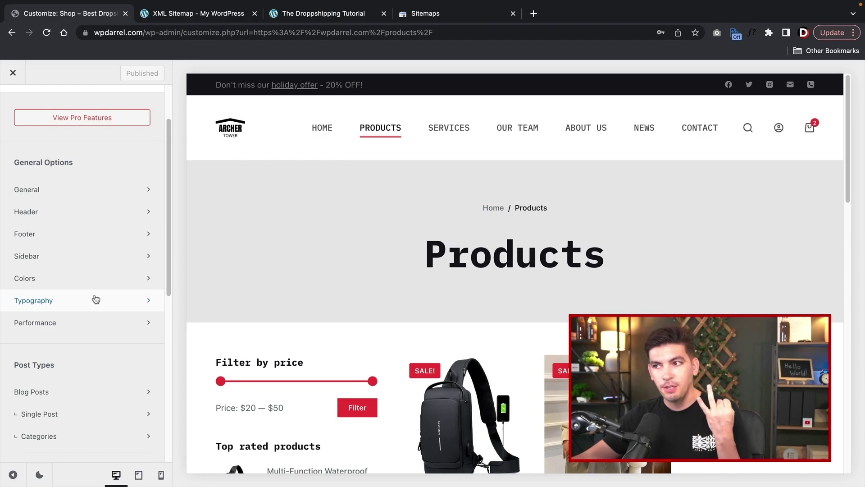
scroll(96, 299, down, 8)
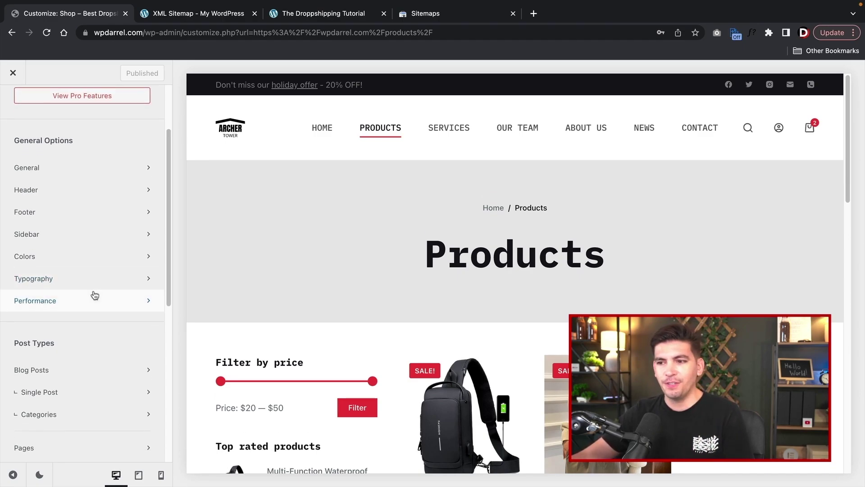
scroll(94, 297, up, 10)
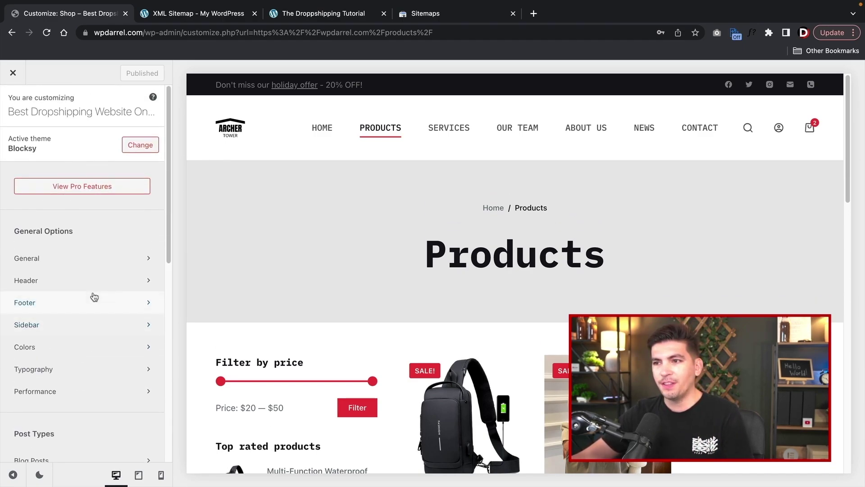
click(29, 255)
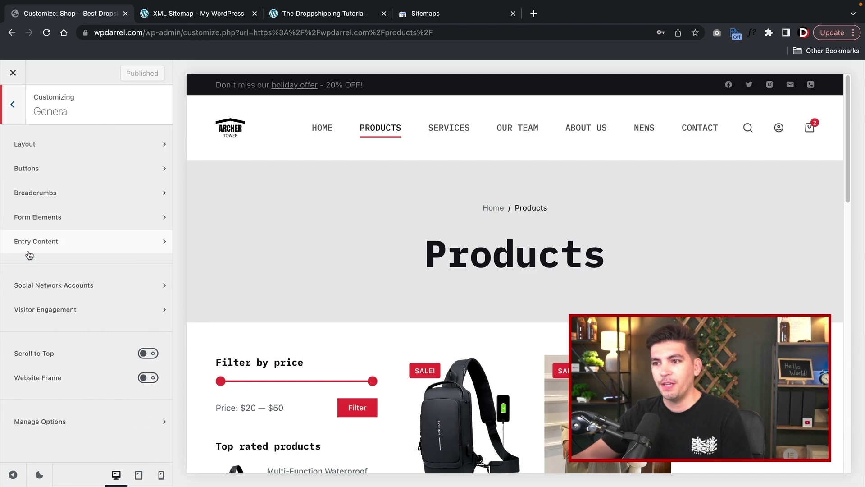
click(143, 378)
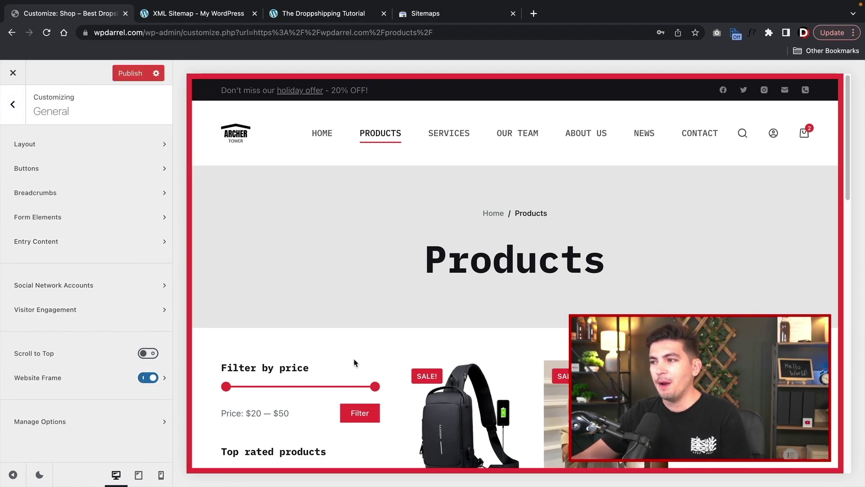
scroll(354, 366, down, 15)
scroll(356, 388, up, 15)
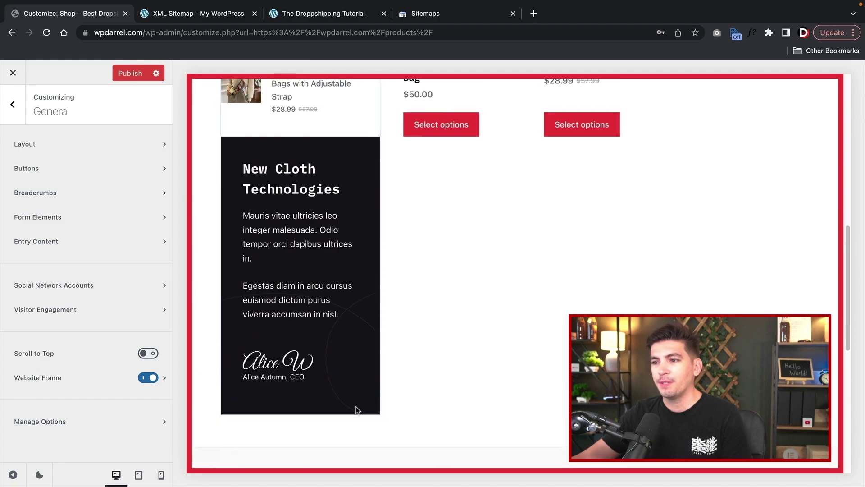
click(148, 377)
- Switch on the Scroll to Top button
click(148, 353)
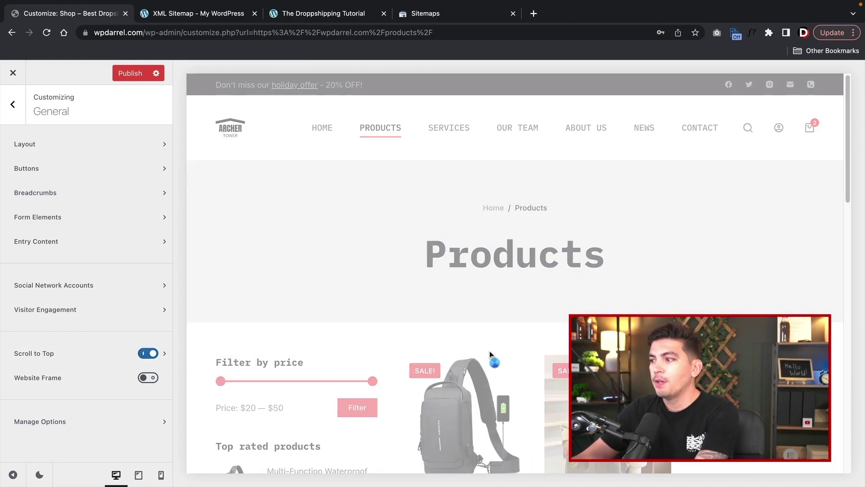
scroll(489, 350, down, 2)
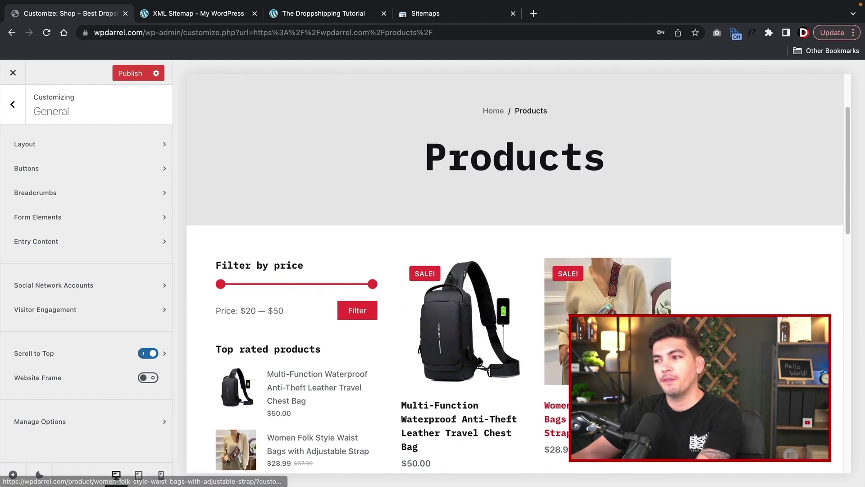
scroll(482, 363, down, 15)
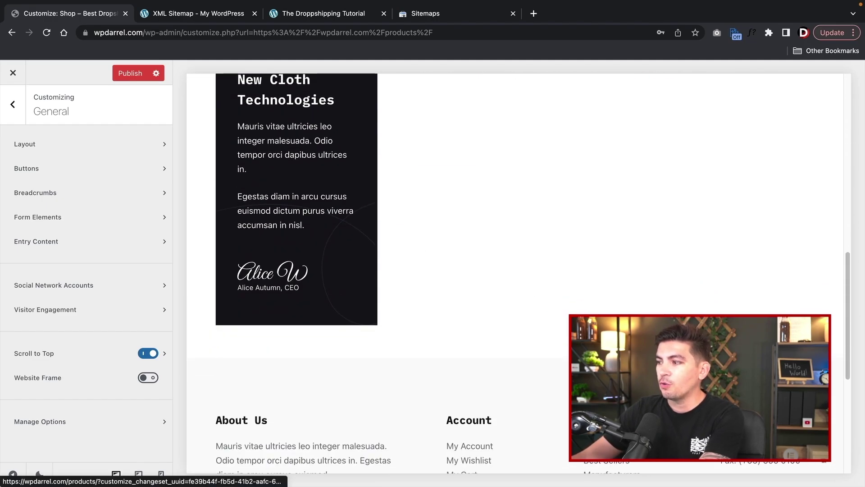
scroll(249, 402, up, 15)
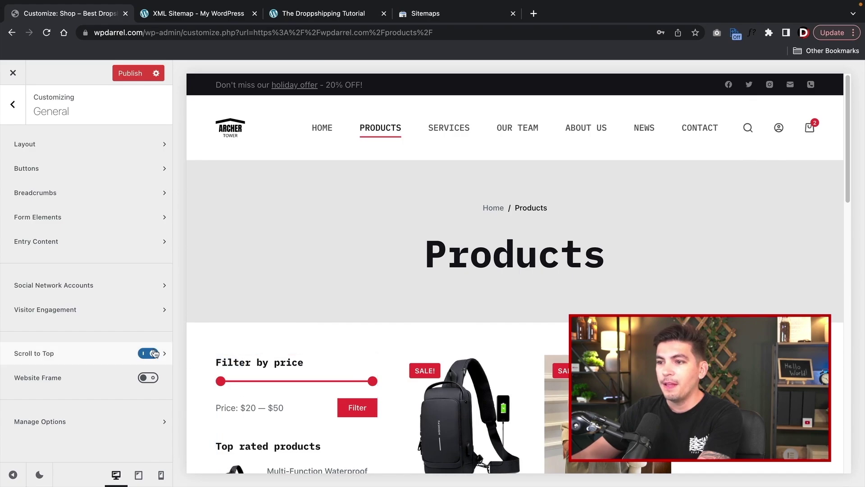
- Review the Scroll to Top button's design settings and return to General options
click(164, 356)
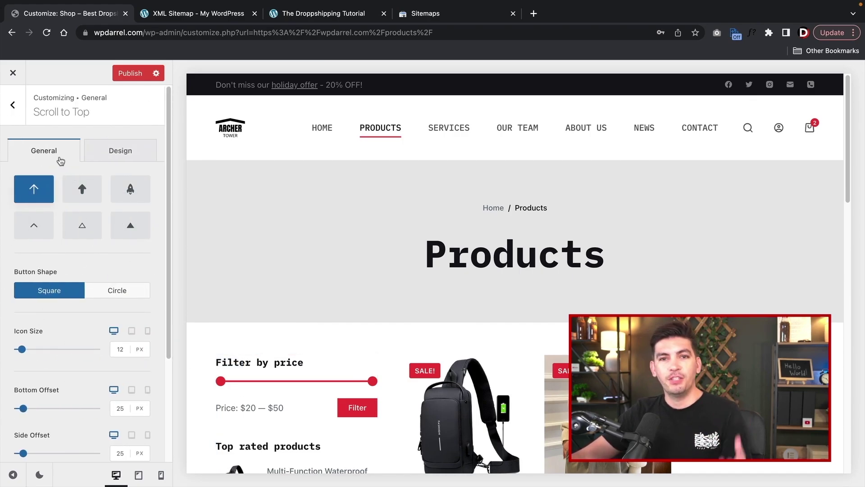
click(134, 158)
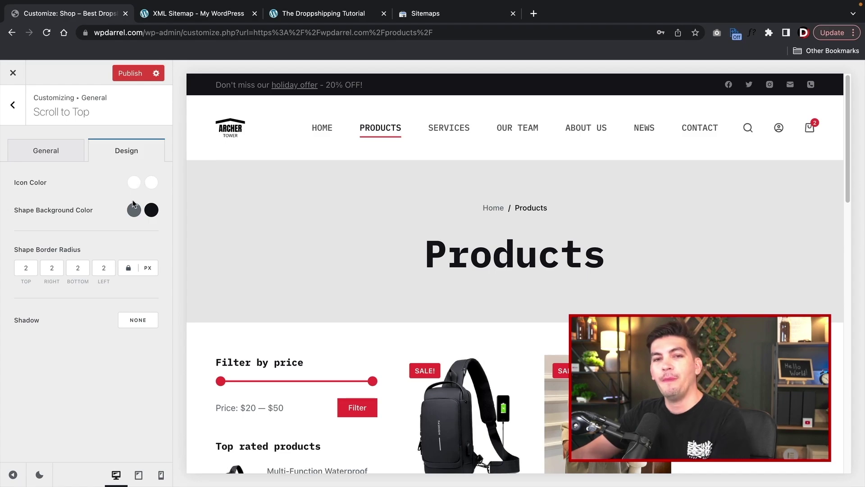
click(13, 104)
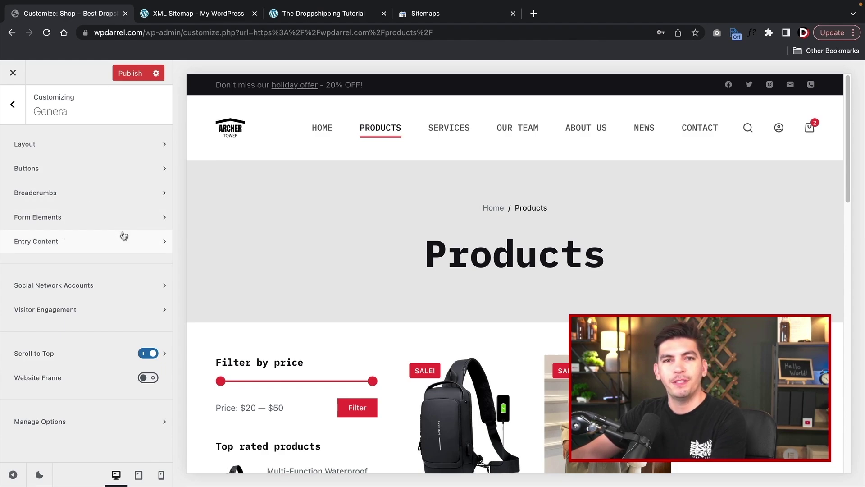
- In Buttons design, try a light lavender hover background colour
click(87, 170)
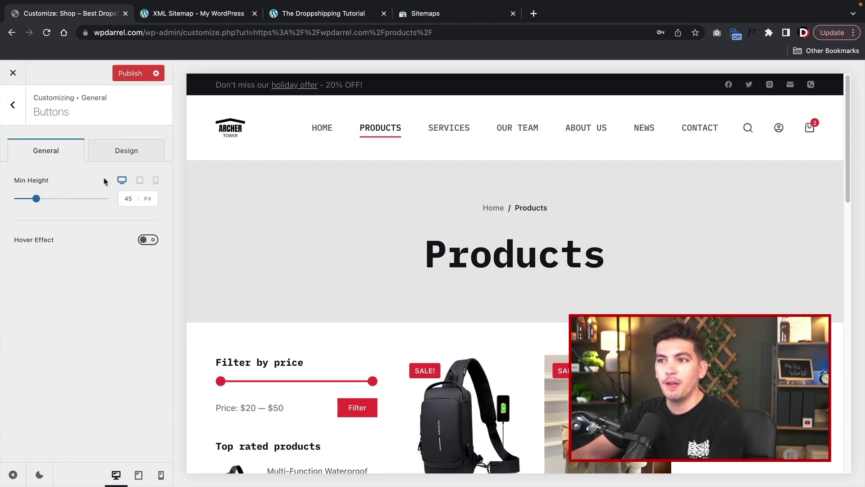
click(122, 155)
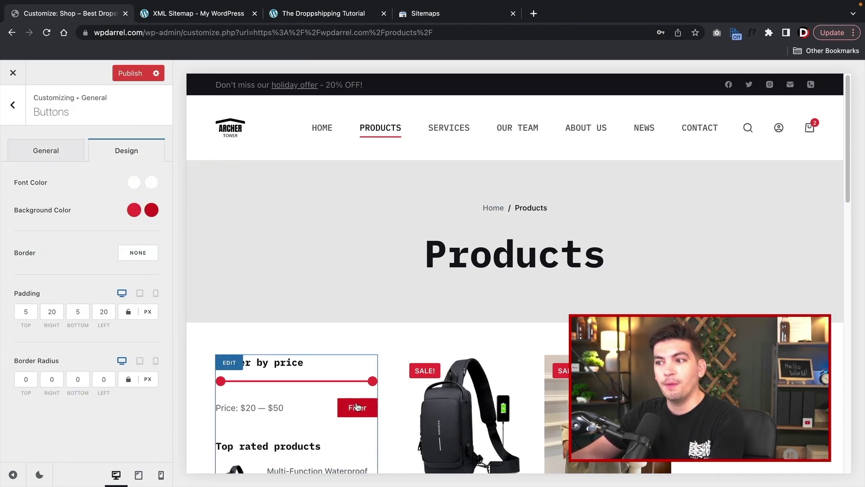
scroll(356, 405, down, 2)
scroll(352, 342, down, 5)
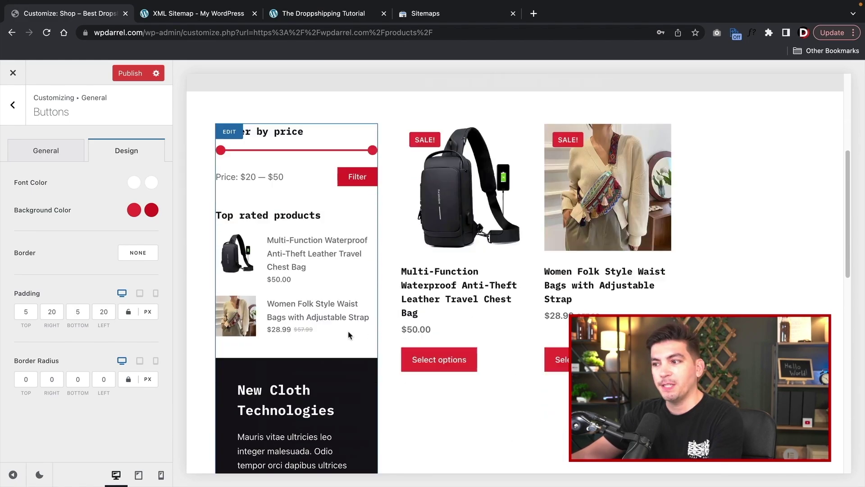
click(151, 210)
click(150, 240)
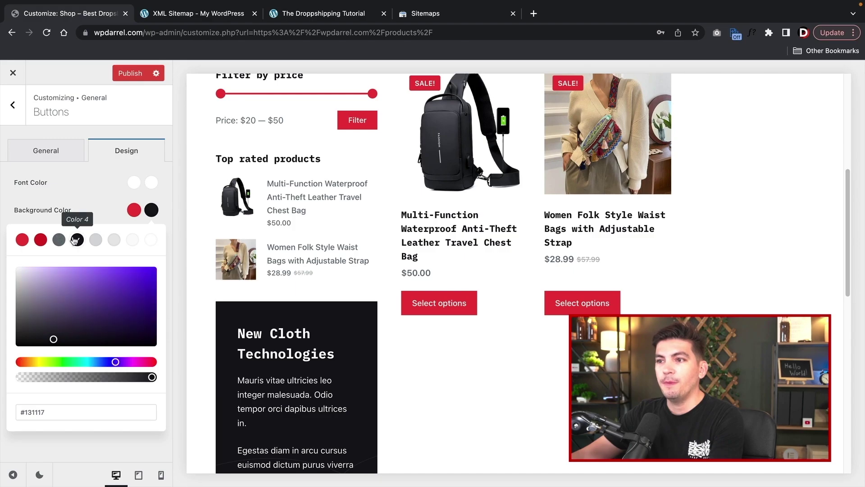
click(27, 269)
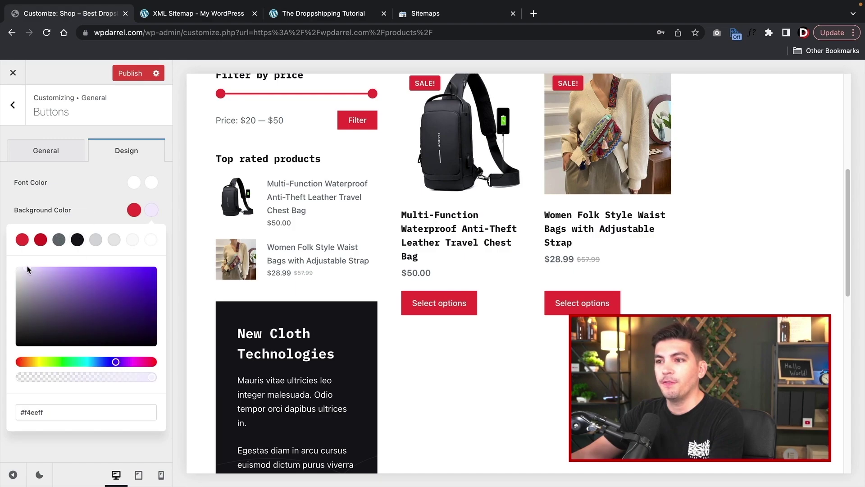
- Set the button background to black #131117 and the hover colour to dark red #d81c22
click(152, 209)
click(134, 209)
drag(80, 294, 30, 274)
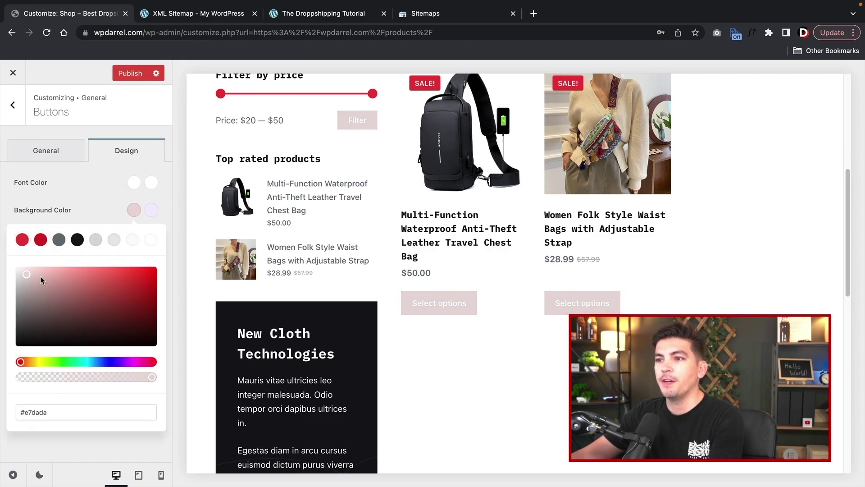
click(77, 239)
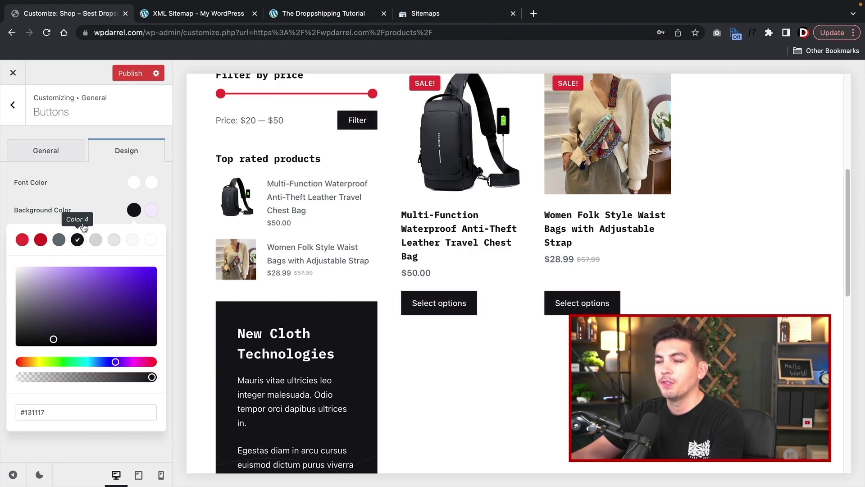
click(151, 211)
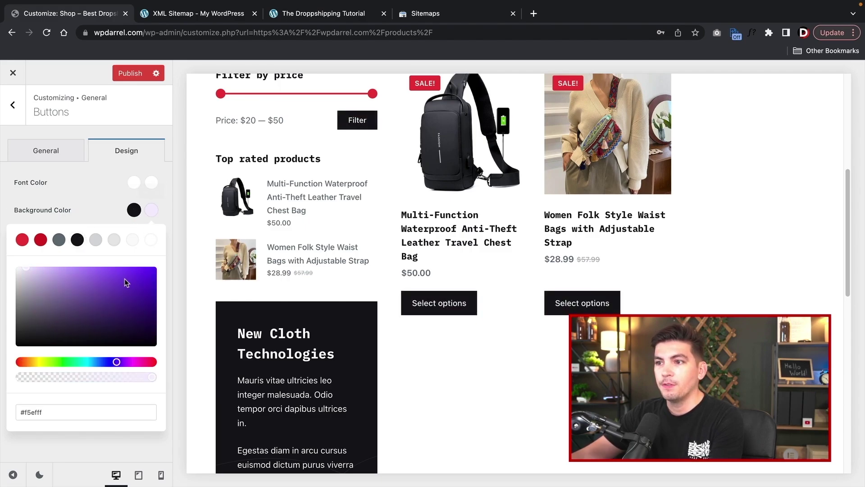
click(41, 246)
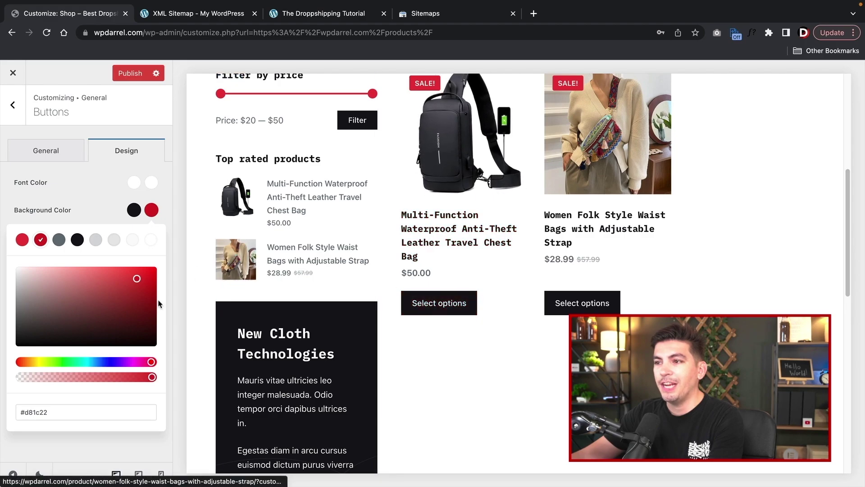
click(43, 151)
click(13, 104)
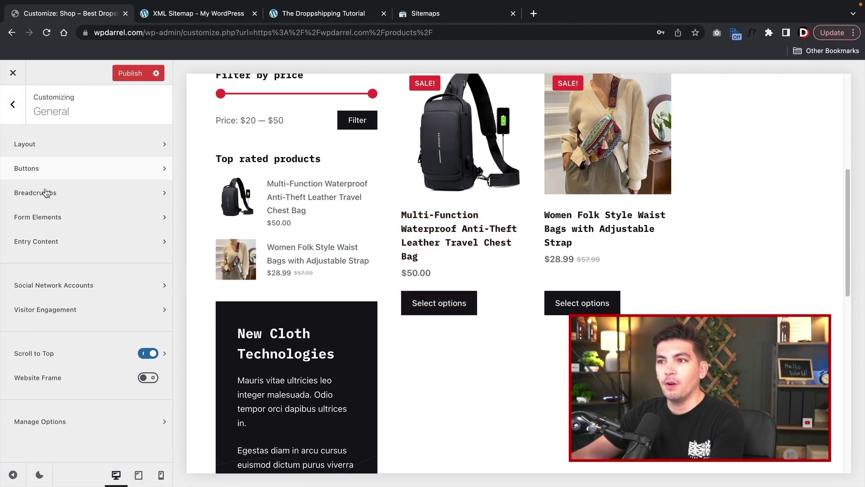
- In the header builder, add a Button element and move the logo into the main row
click(13, 105)
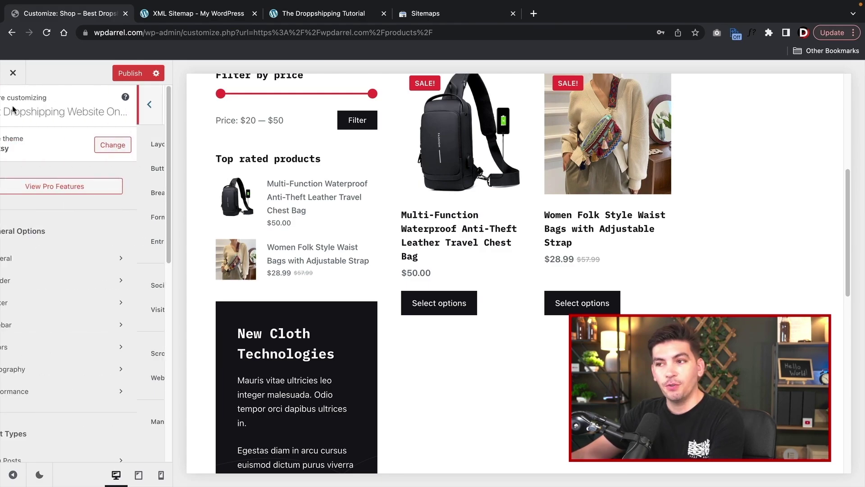
click(80, 272)
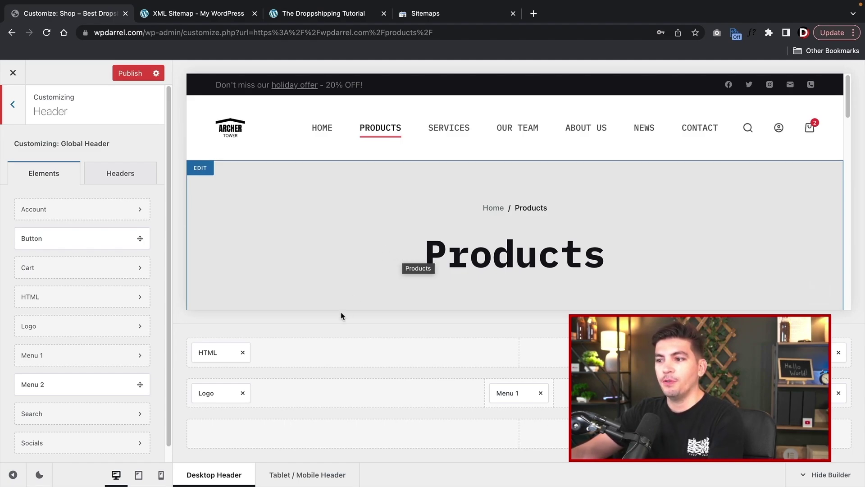
drag(215, 392, 297, 356)
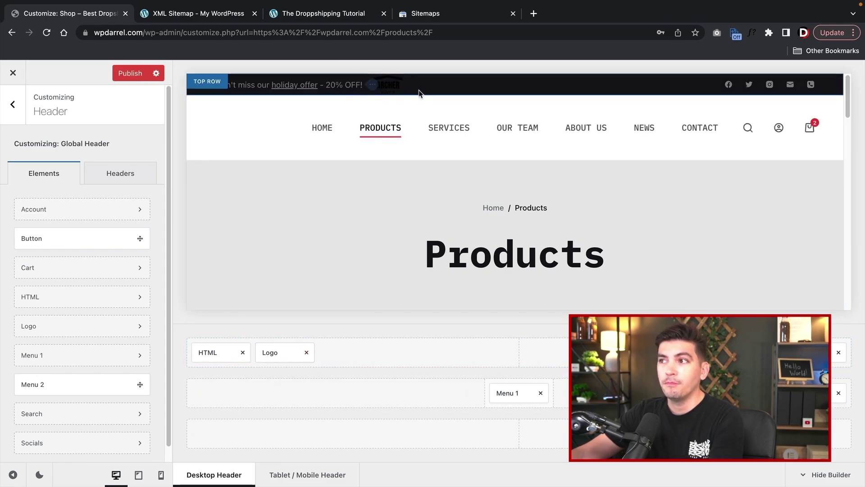
drag(286, 352, 253, 442)
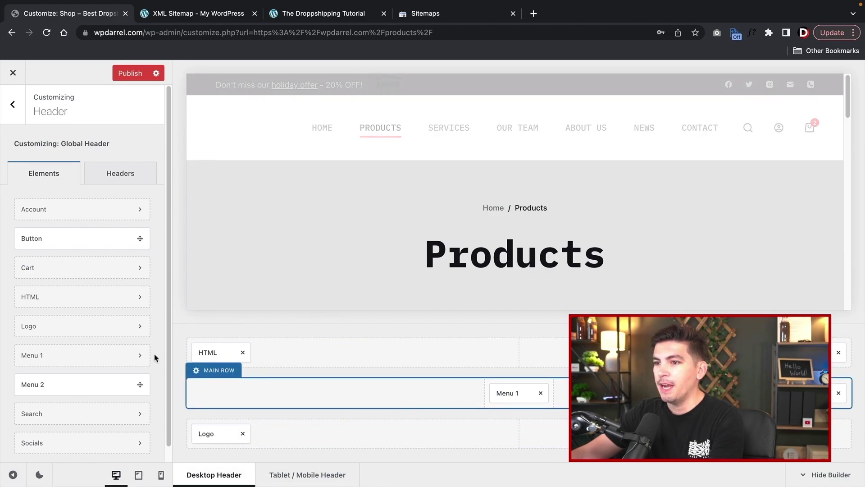
drag(93, 239, 288, 352)
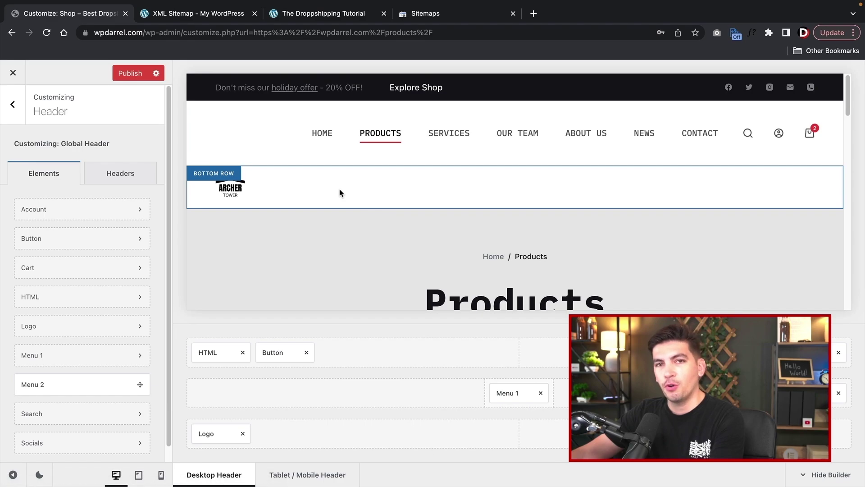
drag(241, 433, 229, 393)
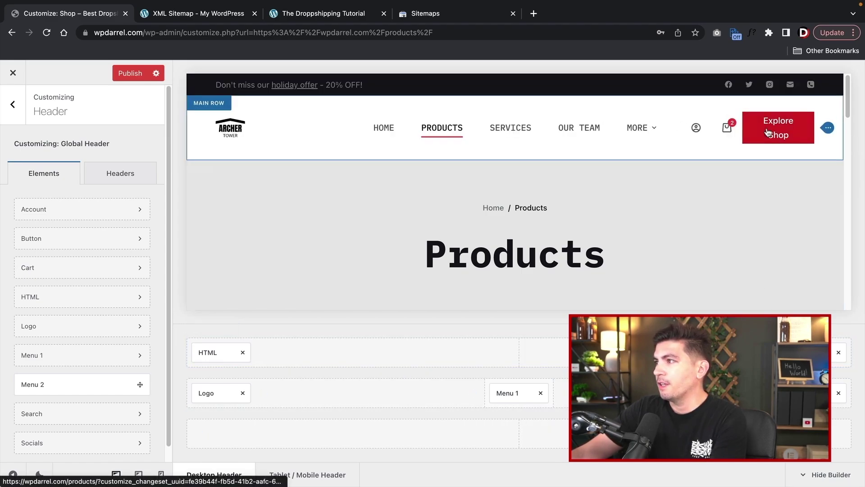
- Give the Explore Shop button a Ghost style with 50 px radius, then remove it from the header
click(807, 392)
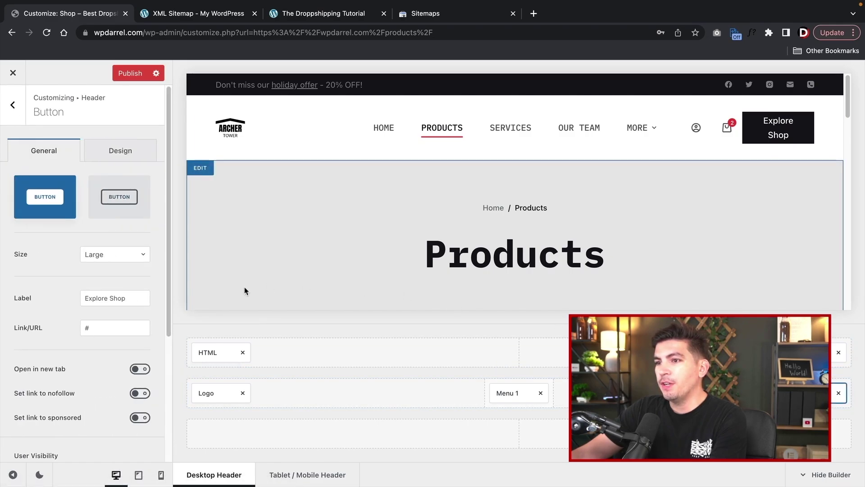
click(126, 199)
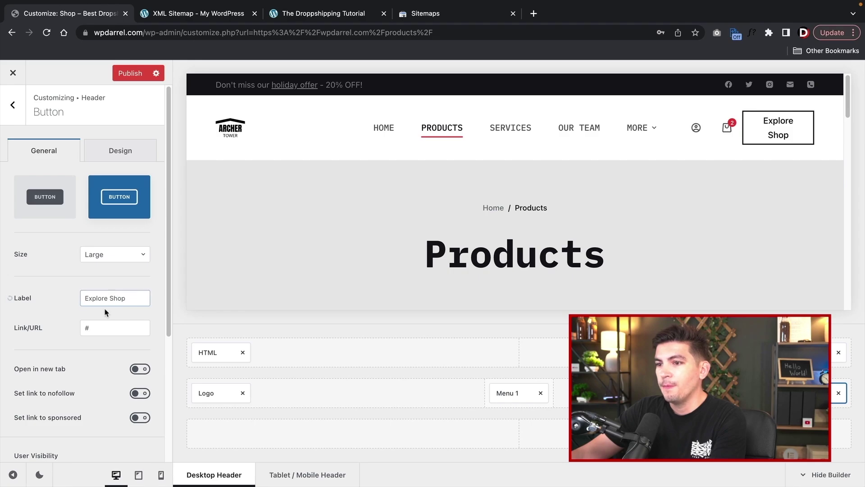
click(127, 159)
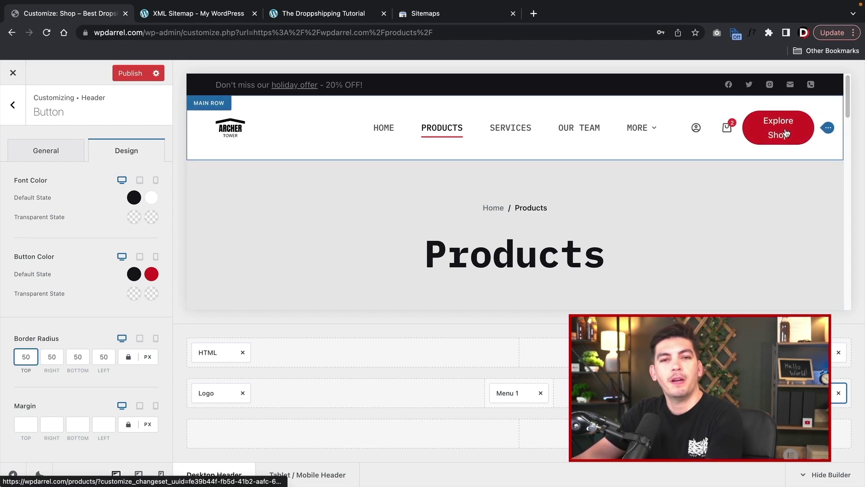
click(839, 394)
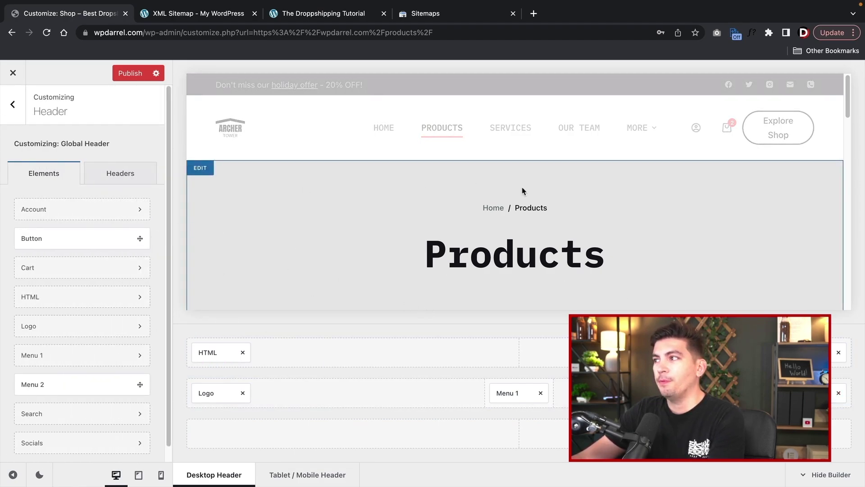
- In the footer builder, open Widget Area 3 with its Shipping links and dismiss the block widgets notice
click(18, 107)
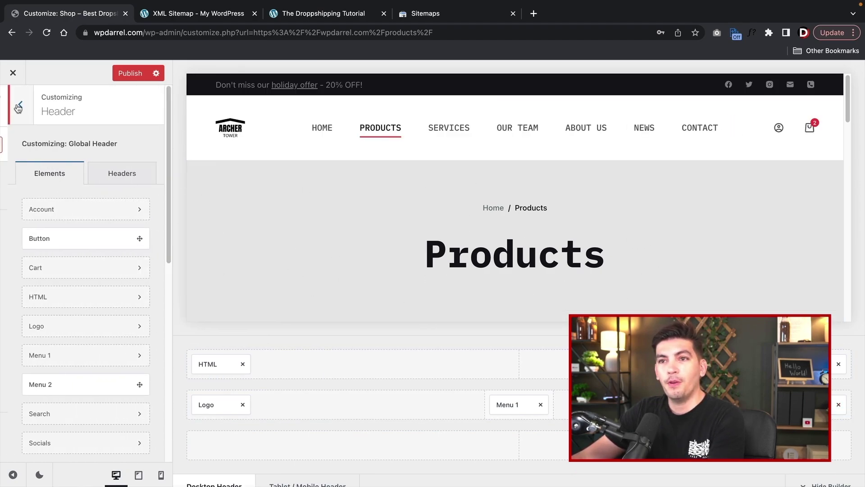
click(31, 302)
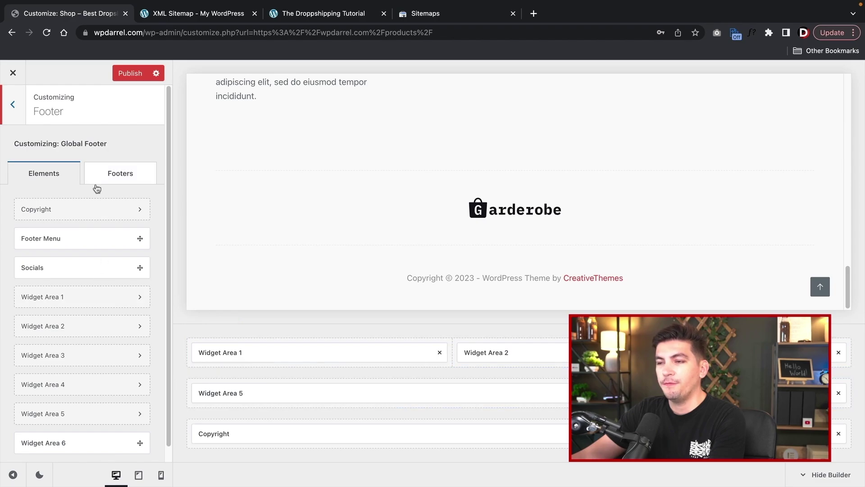
click(326, 352)
click(491, 353)
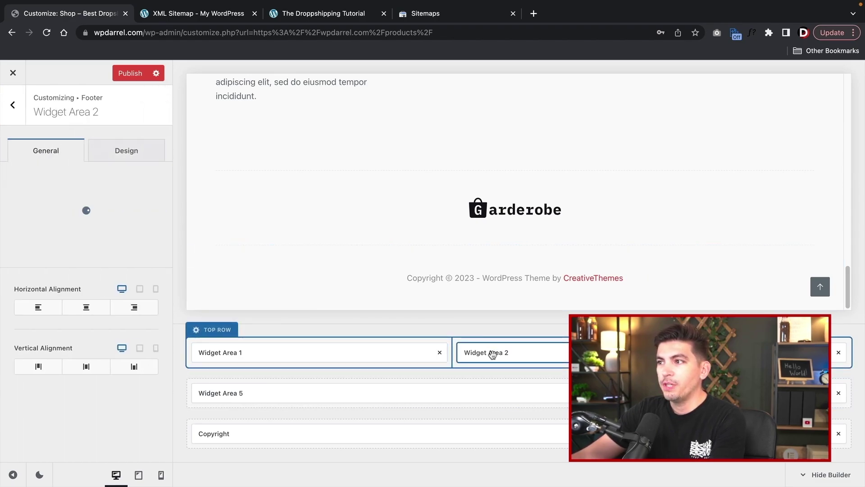
click(784, 352)
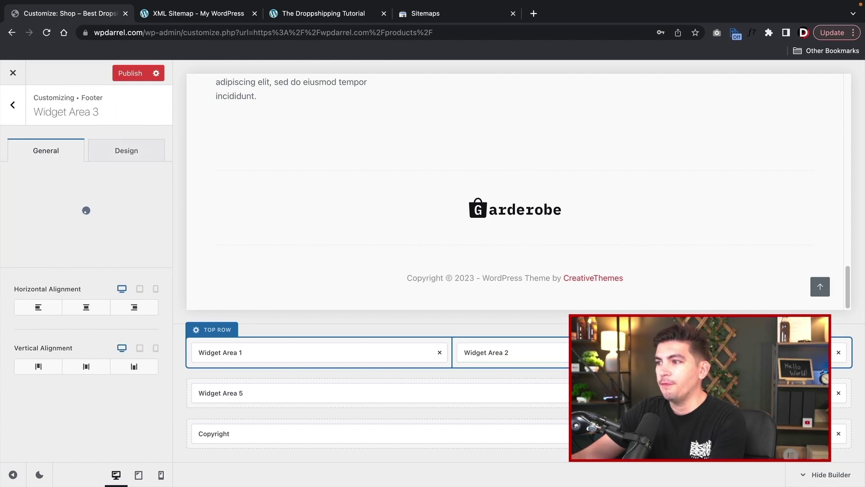
click(87, 403)
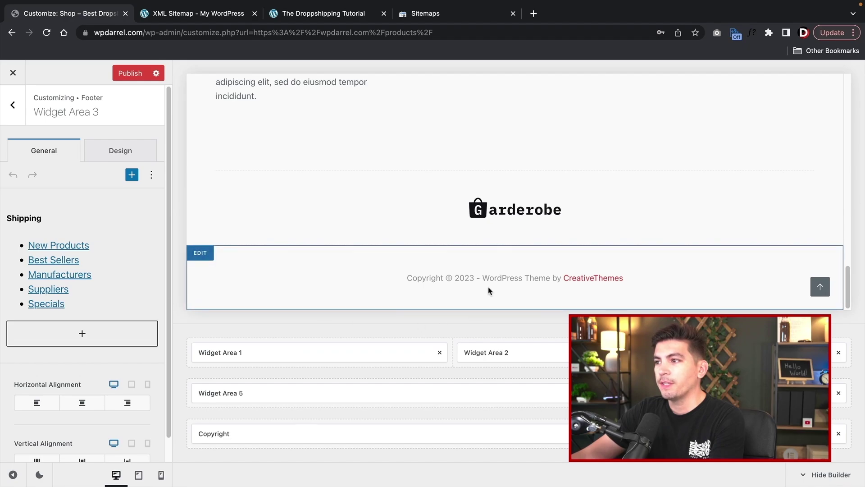
scroll(360, 253, up, 5)
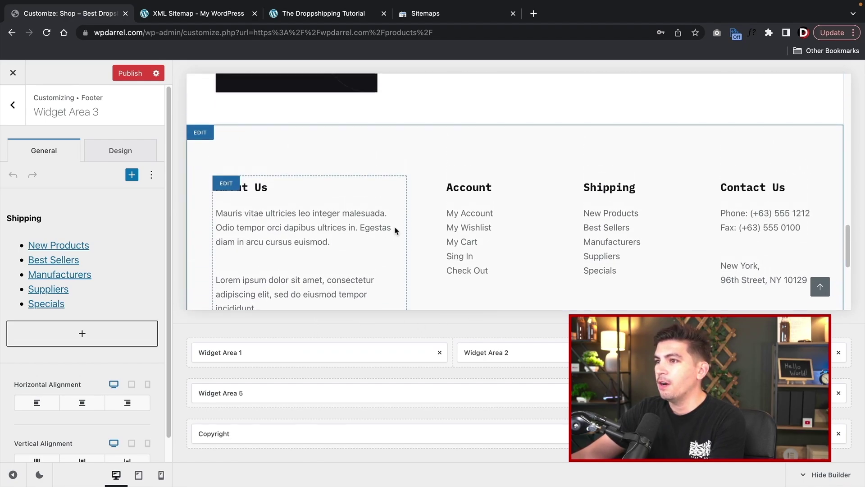
scroll(400, 238, down, 1)
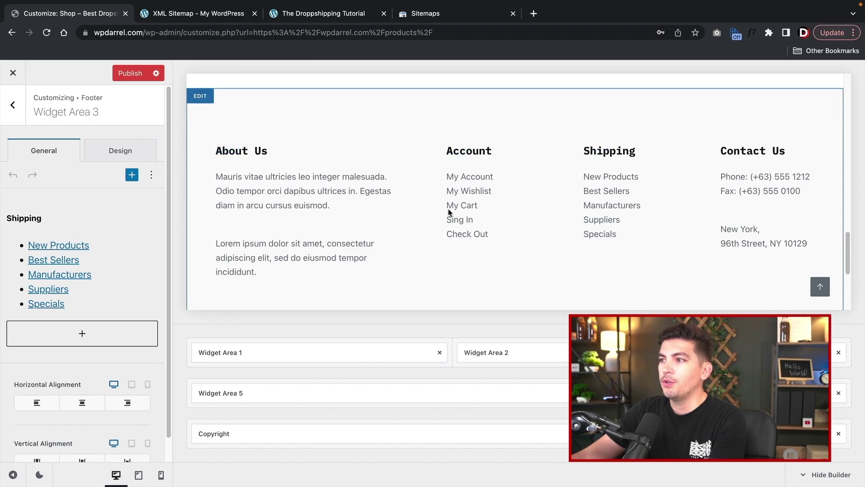
- Insert a Products list block showing 5 products into Widget Area 3, then return to Footer elements
click(84, 333)
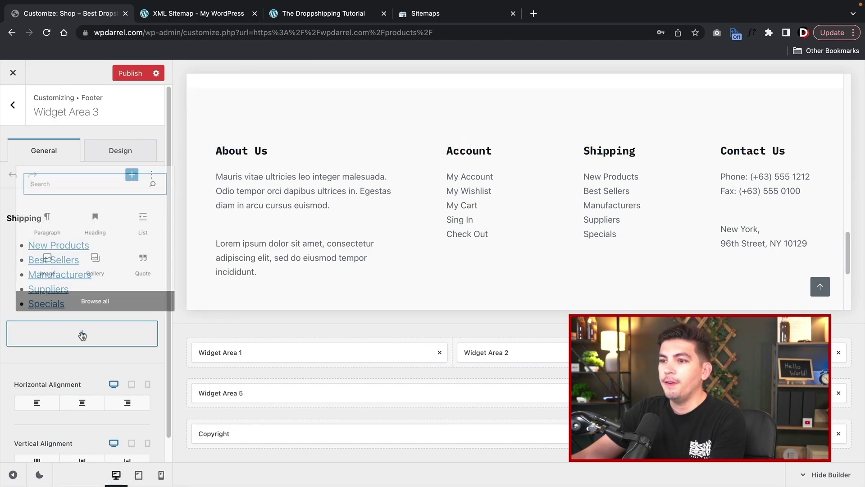
click(107, 299)
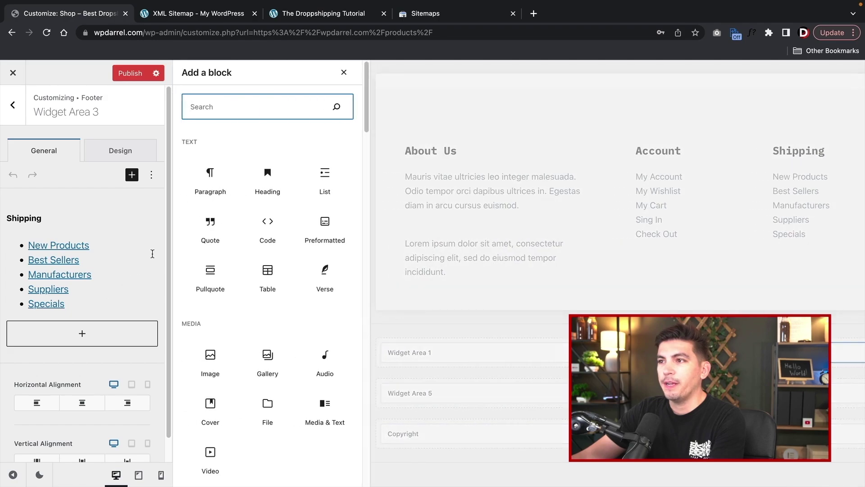
text(p)
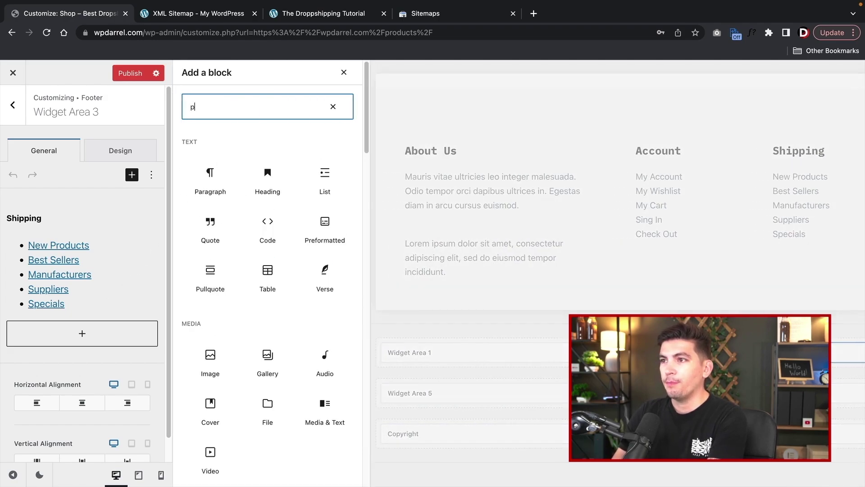
text(roducts)
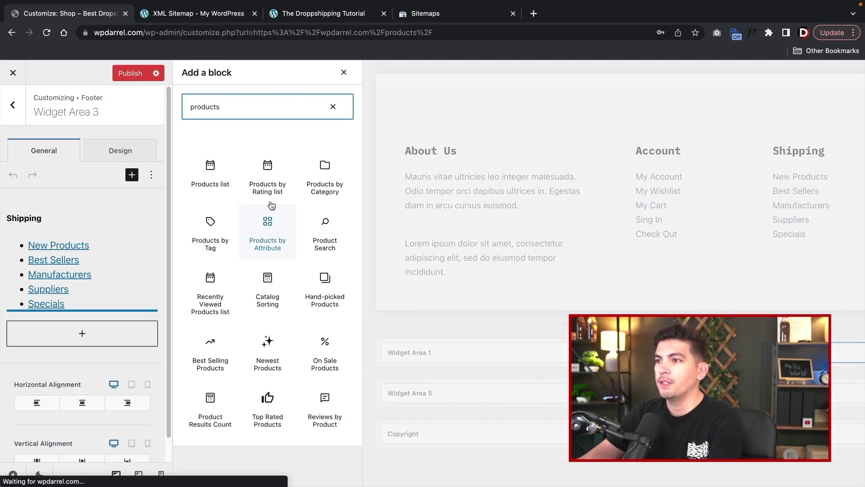
click(211, 171)
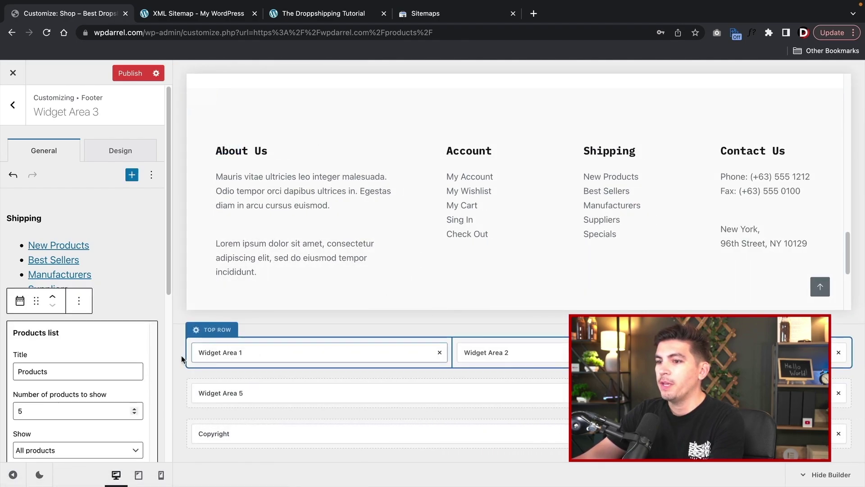
scroll(627, 278, down, 4)
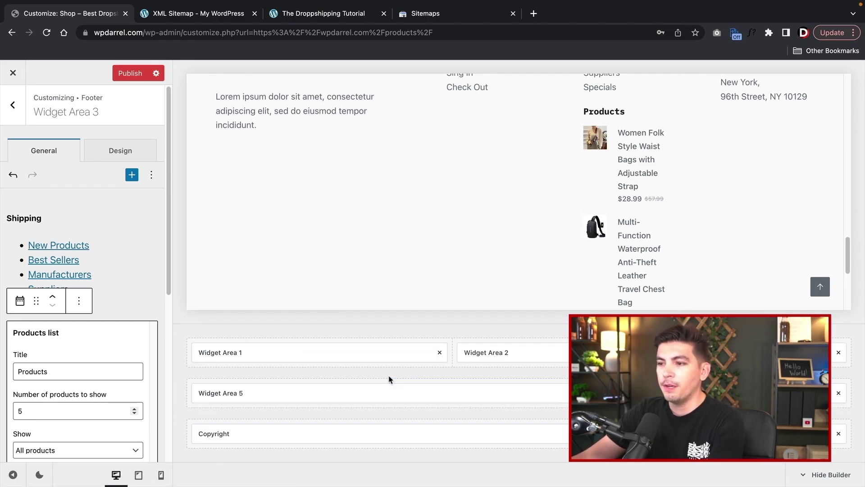
scroll(432, 283, up, 4)
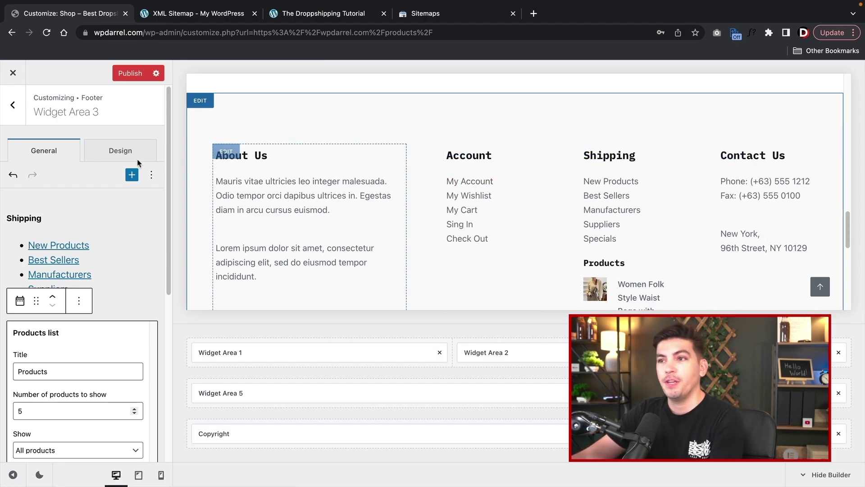
click(13, 104)
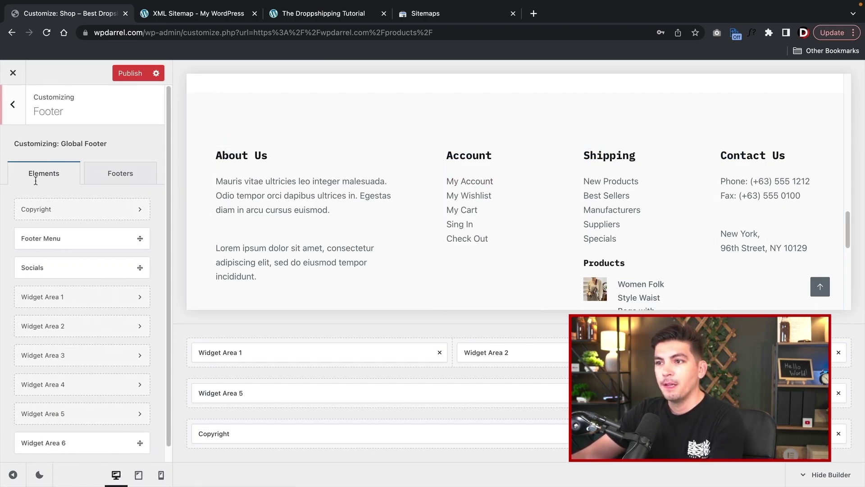
- Switch on the Store Notice toggle under WooCommerce > General
click(13, 104)
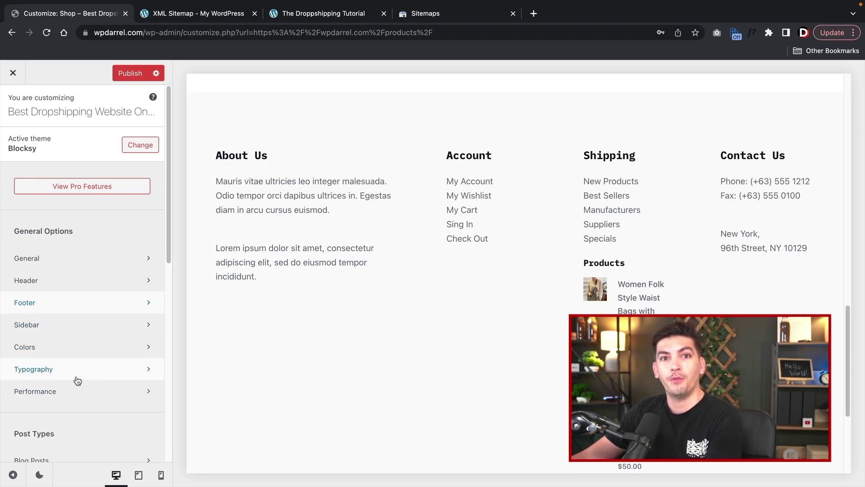
scroll(199, 378, up, 20)
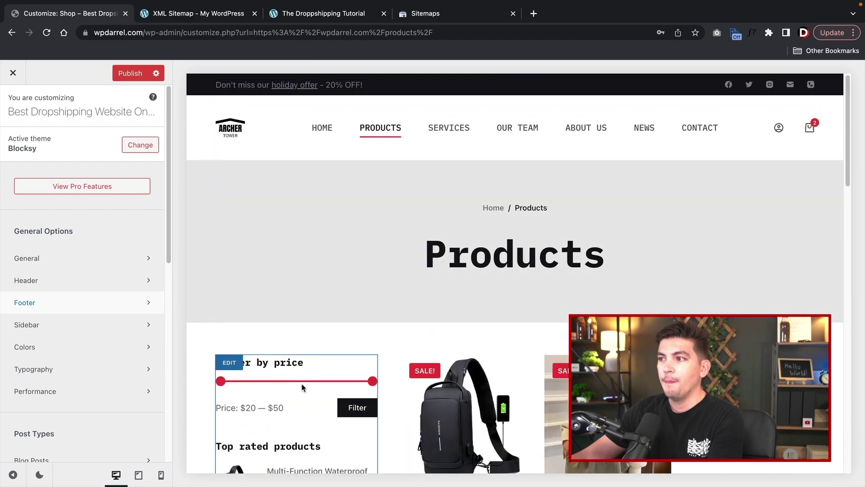
scroll(84, 382, down, 5)
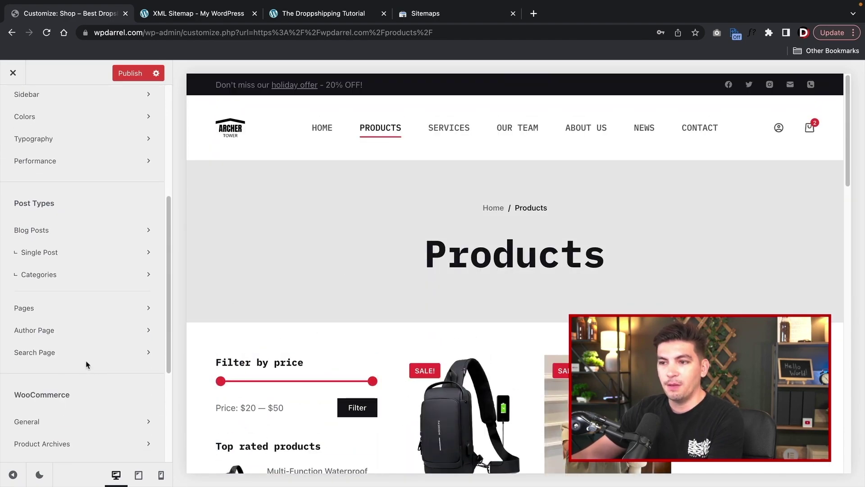
scroll(86, 276, down, 3)
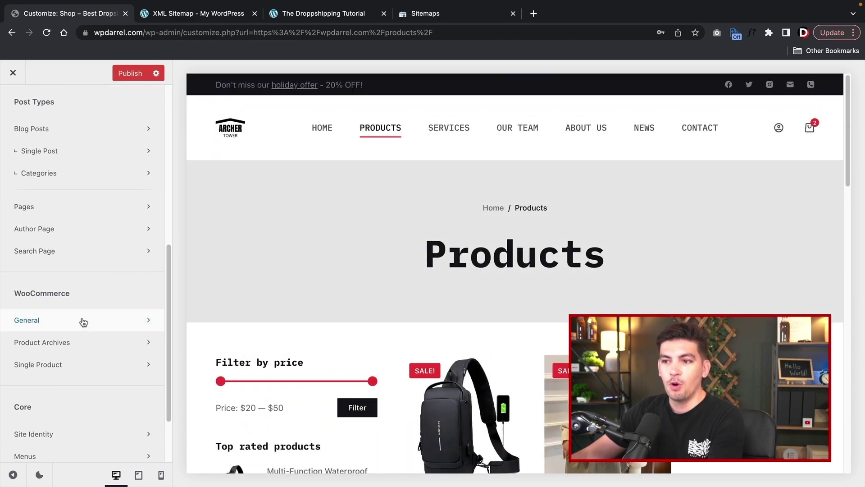
click(81, 322)
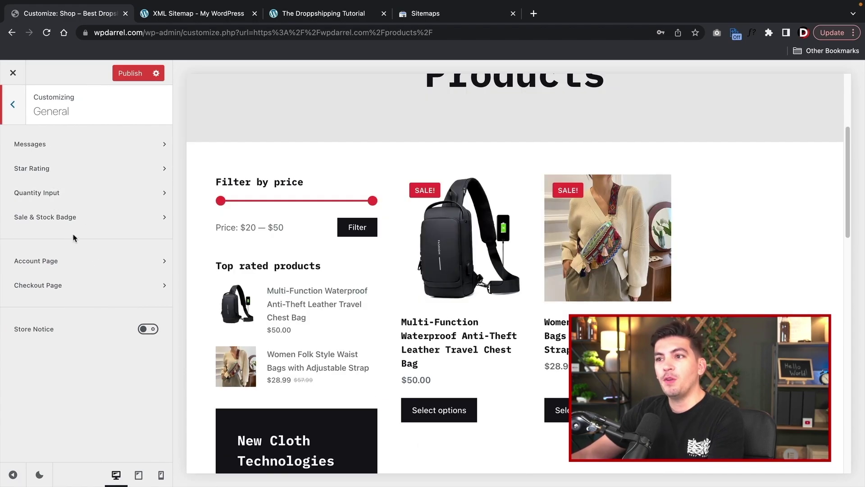
click(147, 331)
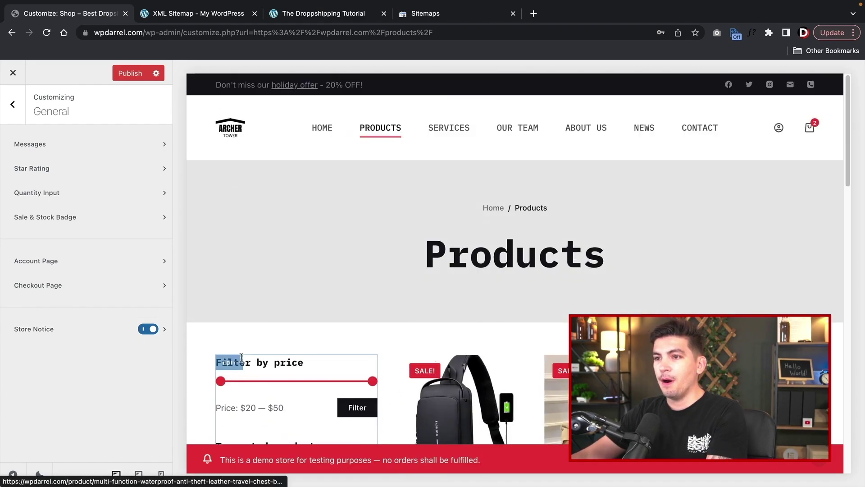
- Set the store notice position to Top and review its design colours
click(165, 330)
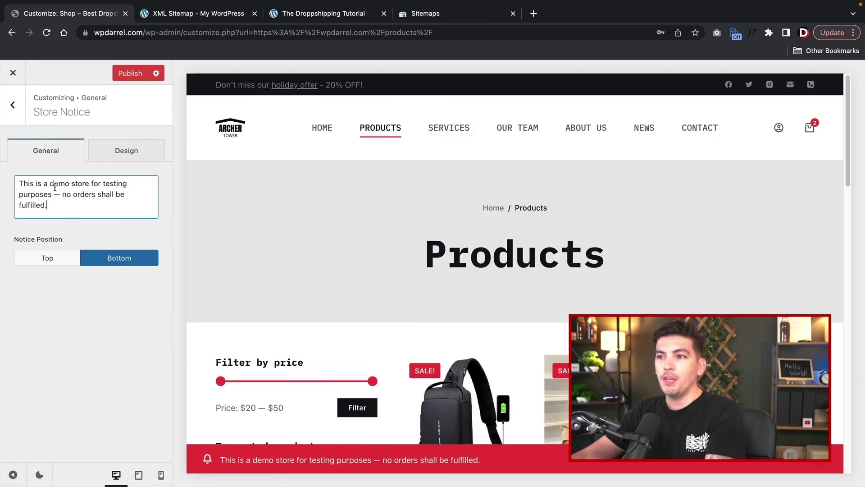
key(ctrl+a)
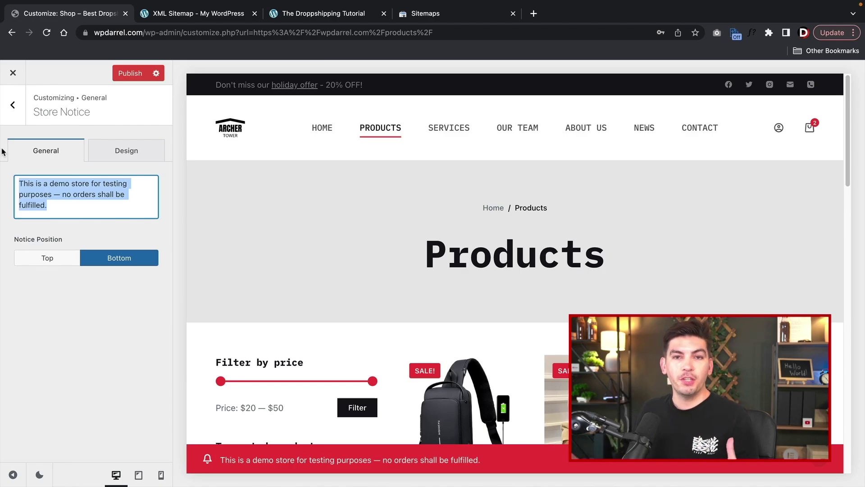
click(50, 262)
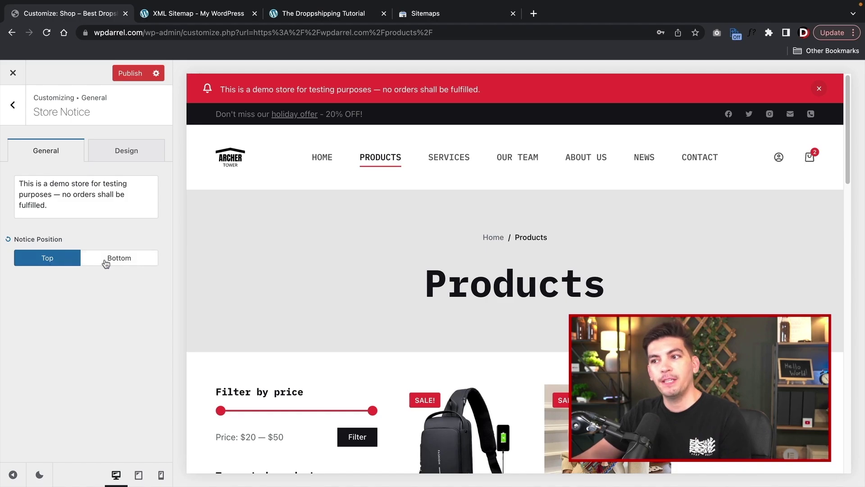
click(105, 263)
click(45, 258)
click(129, 263)
click(66, 263)
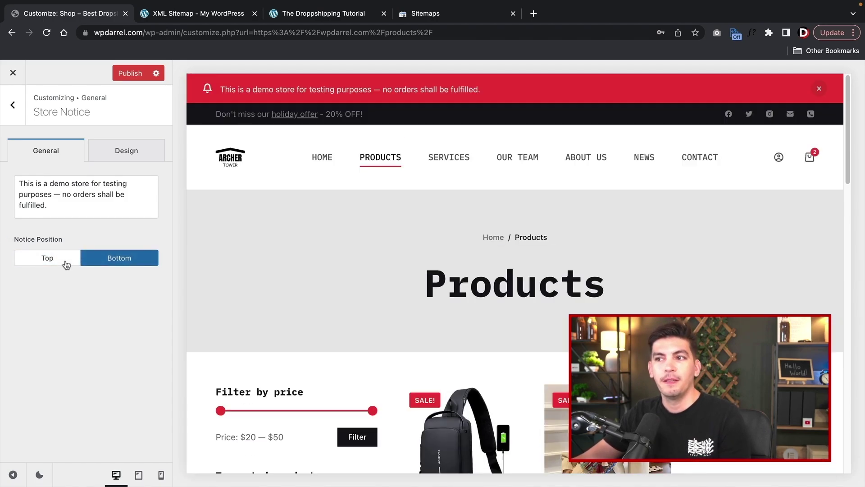
click(119, 155)
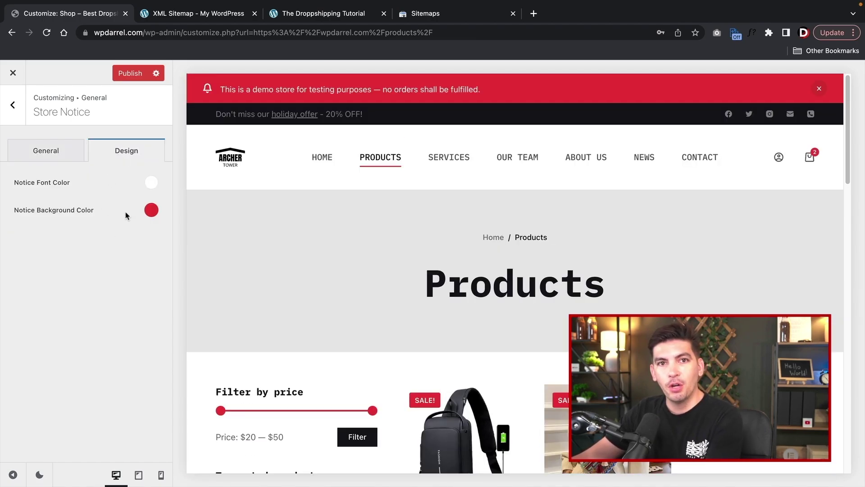
click(56, 147)
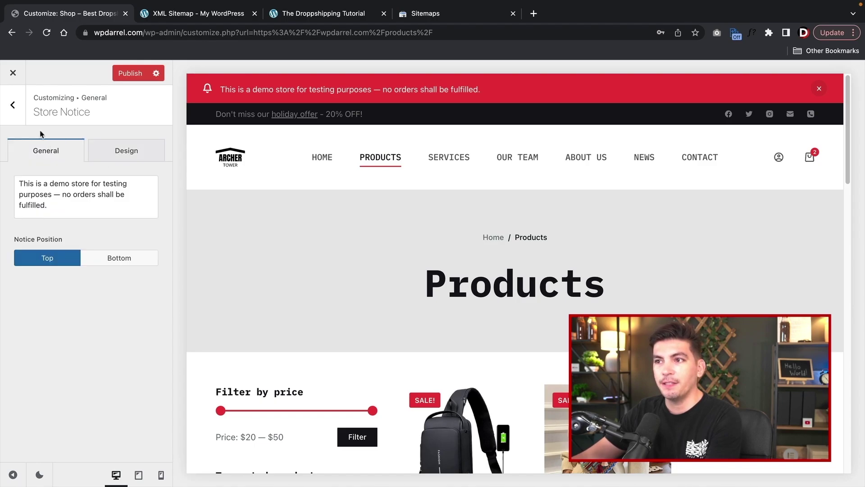
- Switch the store notice off and bring up the Star Rating colour settings
click(17, 118)
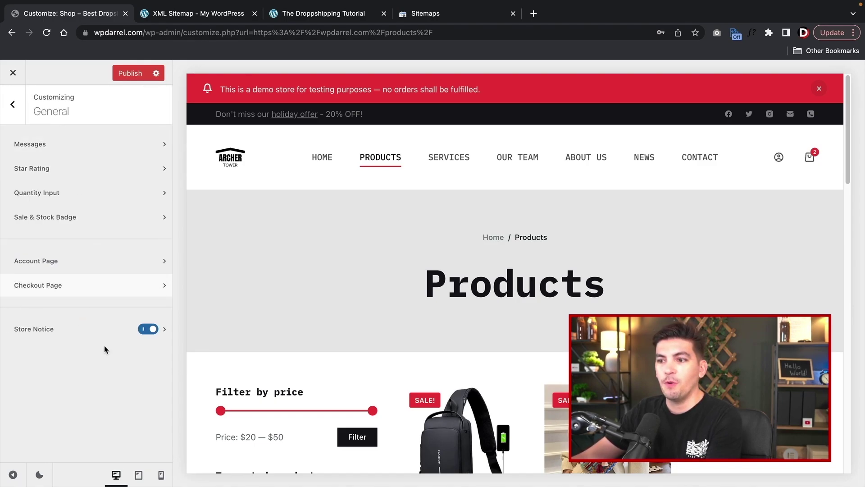
click(147, 328)
click(108, 172)
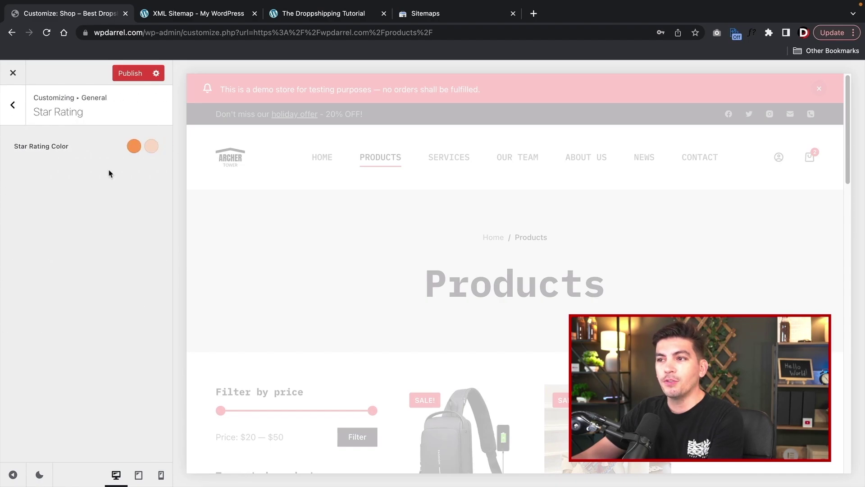
- In Sale & Stock Badge, compare badge shapes and settle on the square Type 2
scroll(293, 183, down, 3)
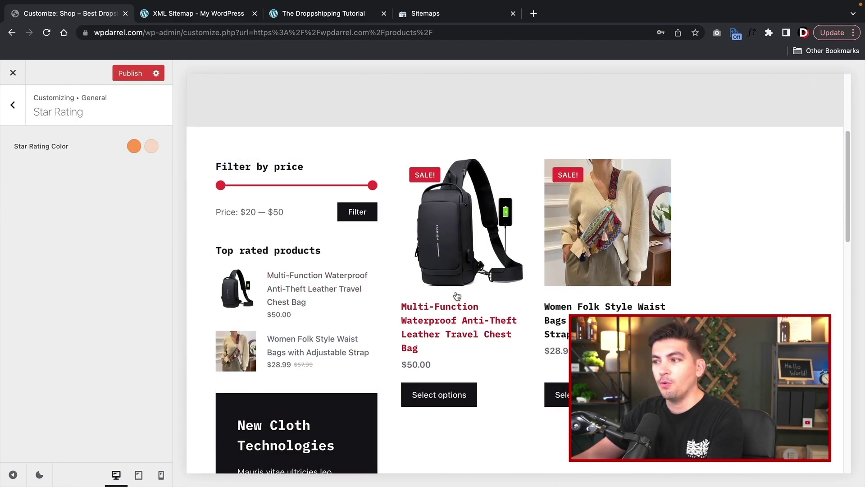
scroll(463, 241, up, 3)
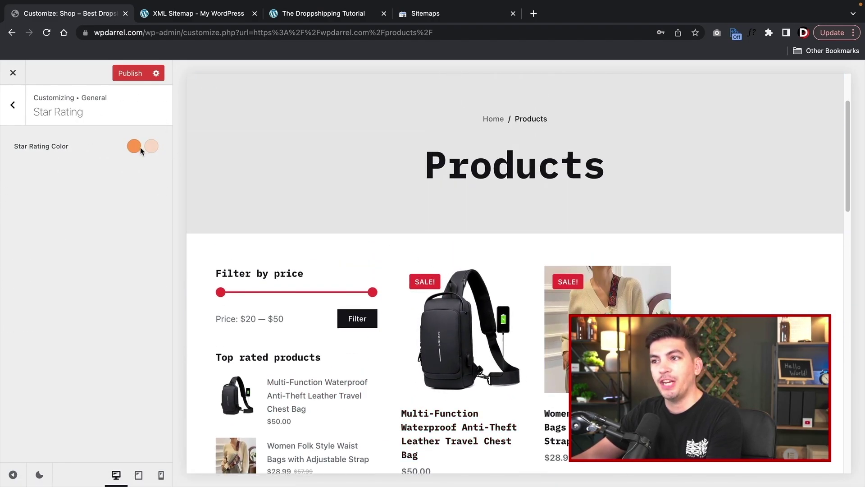
click(7, 108)
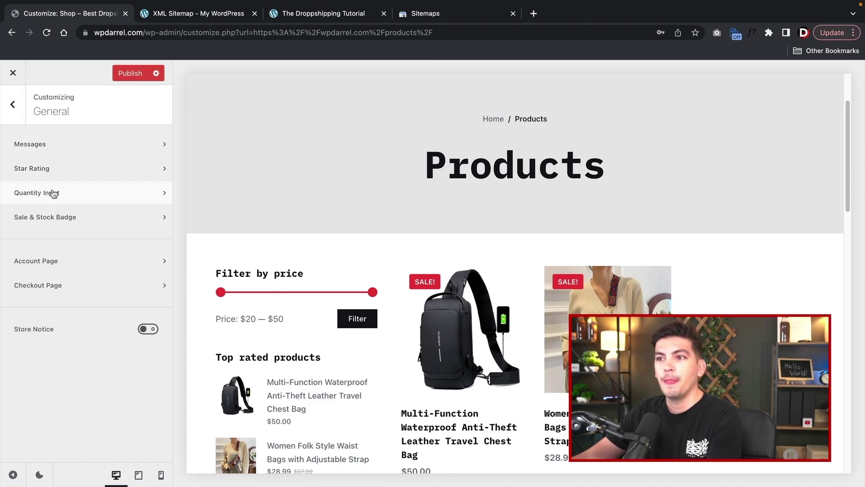
click(63, 217)
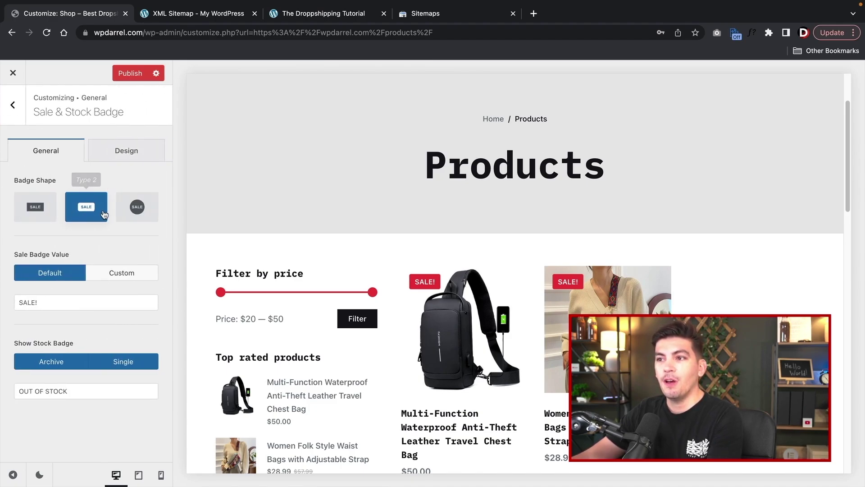
click(135, 210)
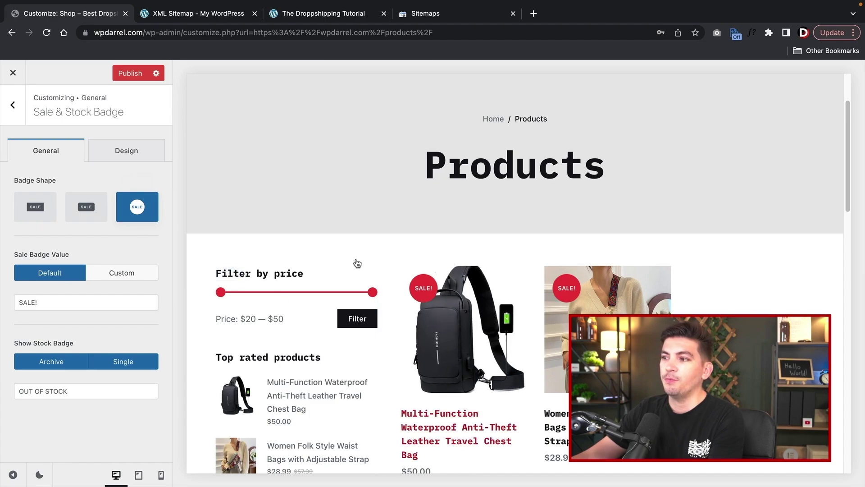
click(95, 208)
click(36, 207)
click(88, 209)
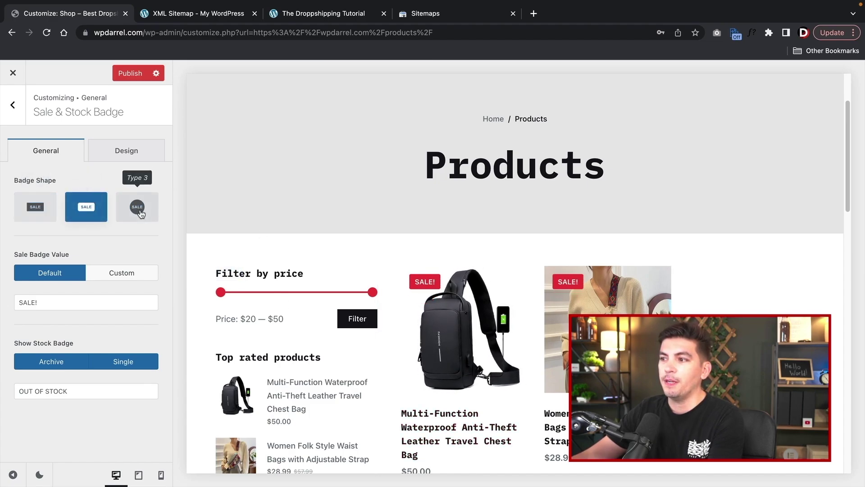
click(136, 205)
click(97, 208)
click(136, 206)
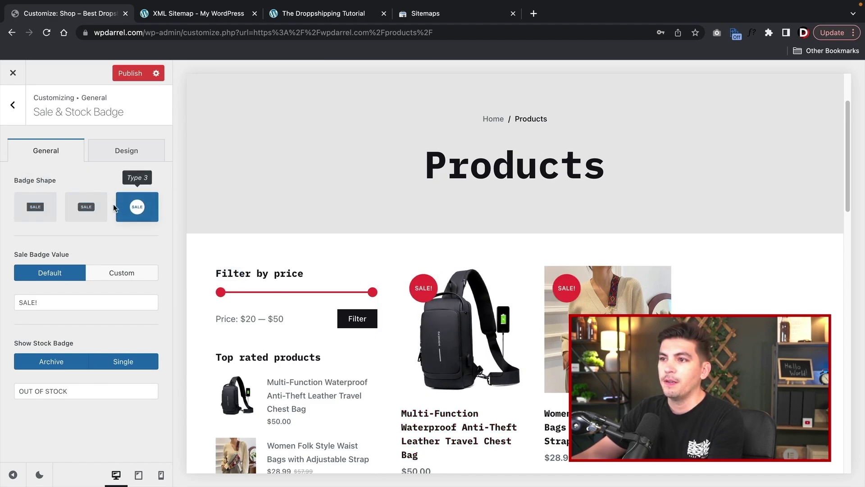
click(97, 208)
- Check the sale and out-of-stock badge colours and return to WooCommerce General options
click(126, 151)
click(47, 153)
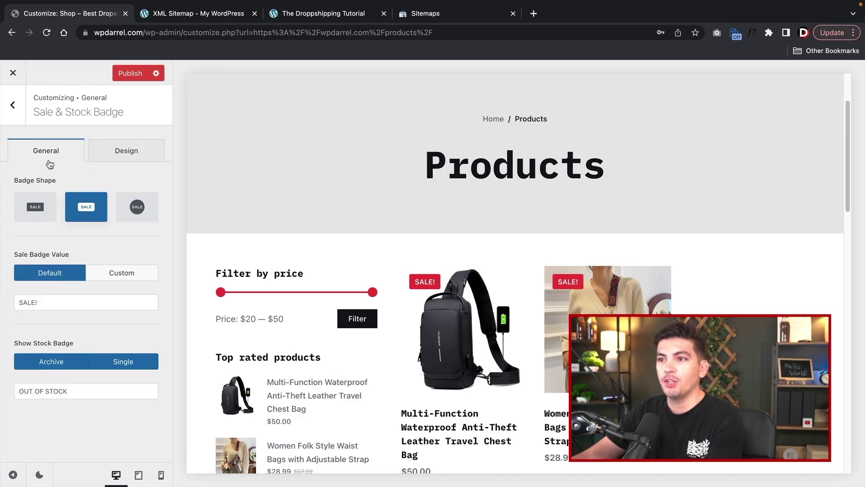
click(18, 113)
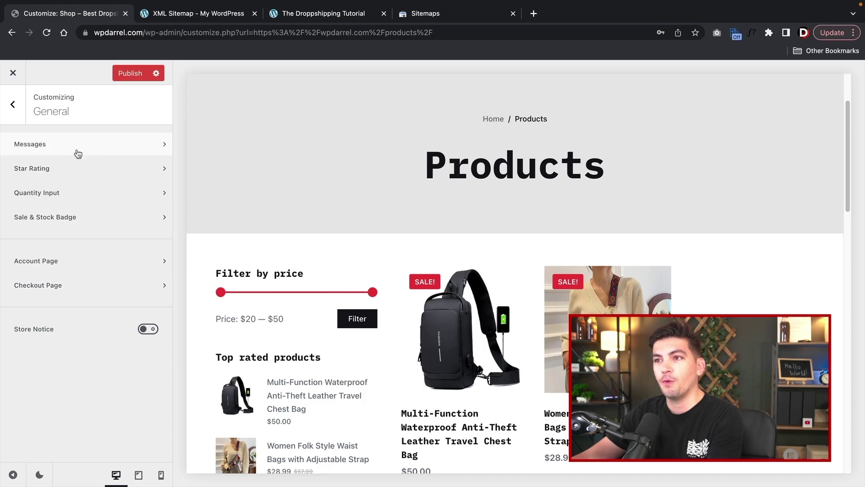
- In Product Archives, switch cards to the Type 2 layout and enable the shop sidebar
click(13, 104)
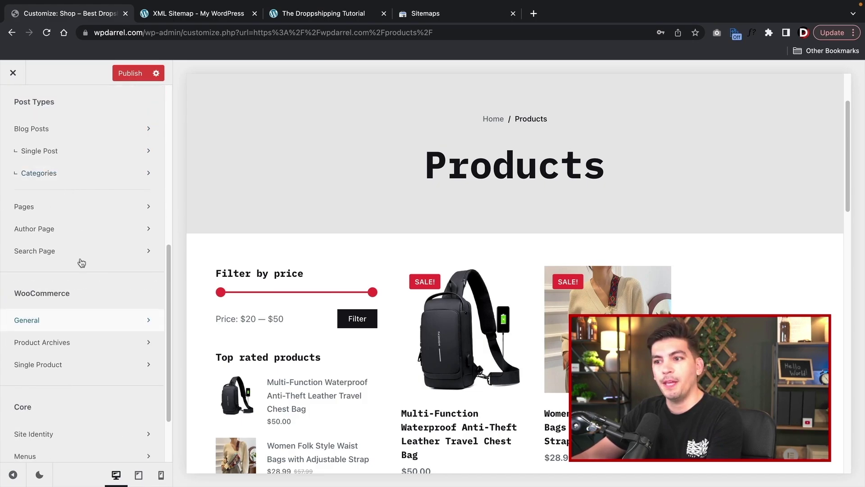
click(83, 346)
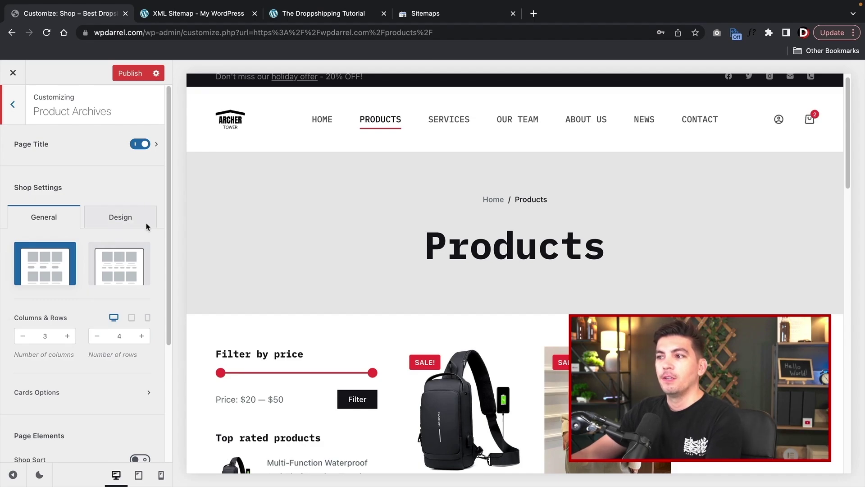
click(139, 145)
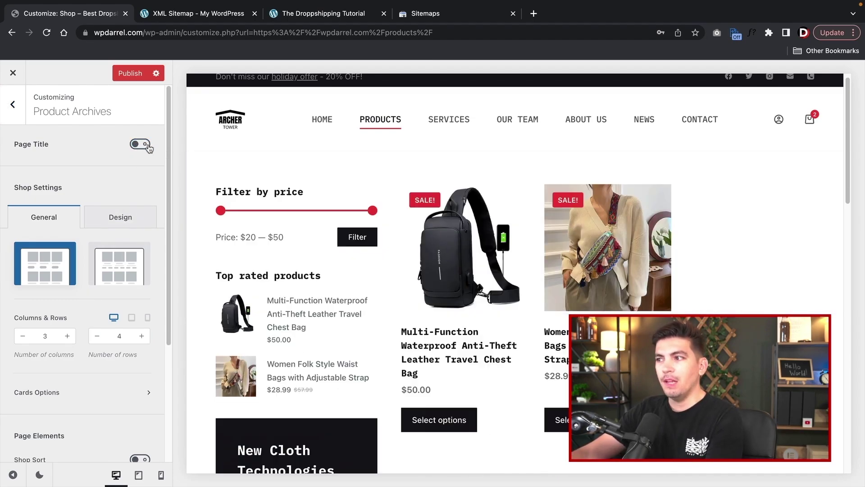
click(126, 270)
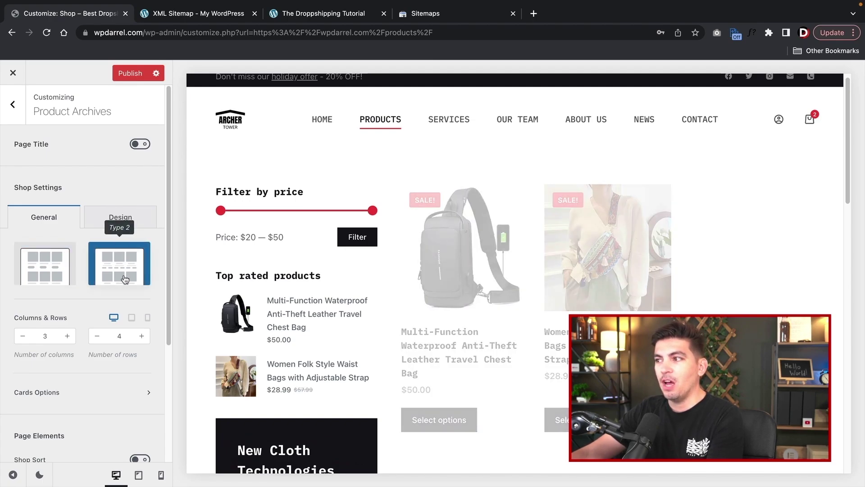
scroll(124, 275, down, 4)
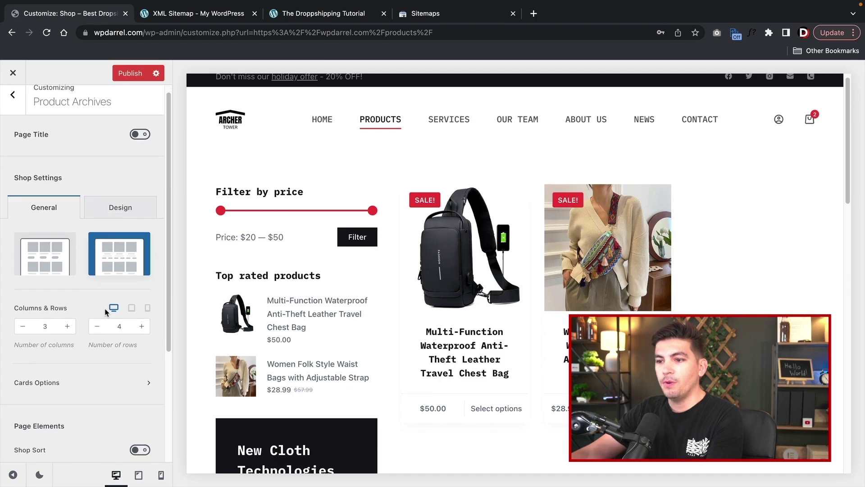
click(143, 343)
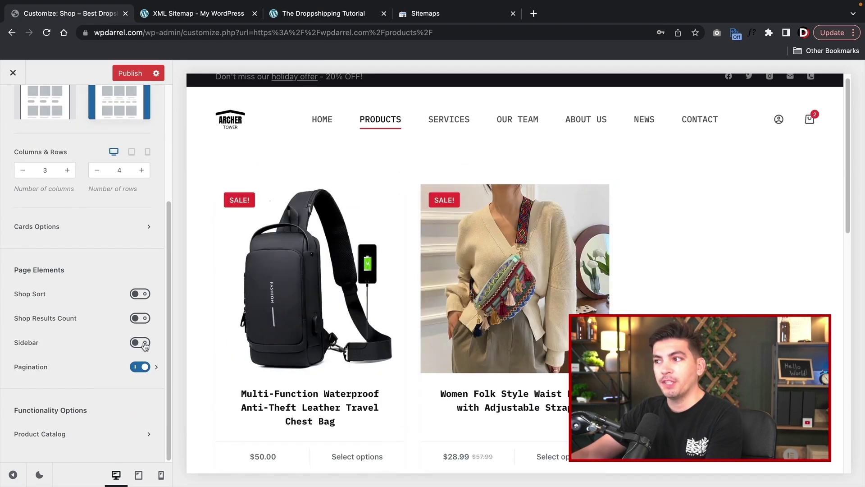
- Try card layout Type 1, go back to Type 2, and turn the Page Title on
scroll(133, 300, up, 5)
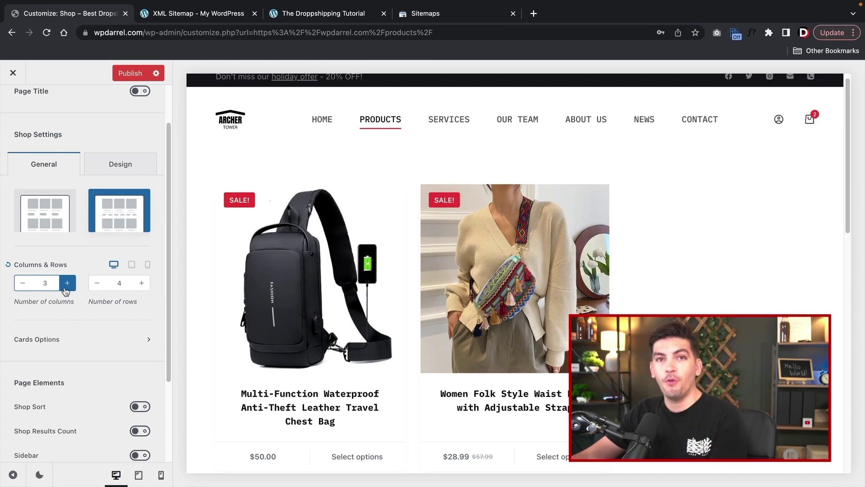
scroll(68, 324, down, 5)
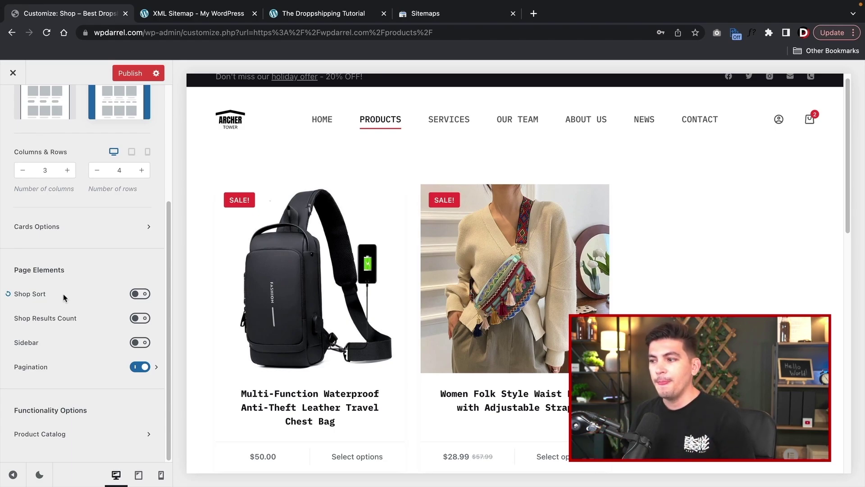
scroll(40, 288, up, 4)
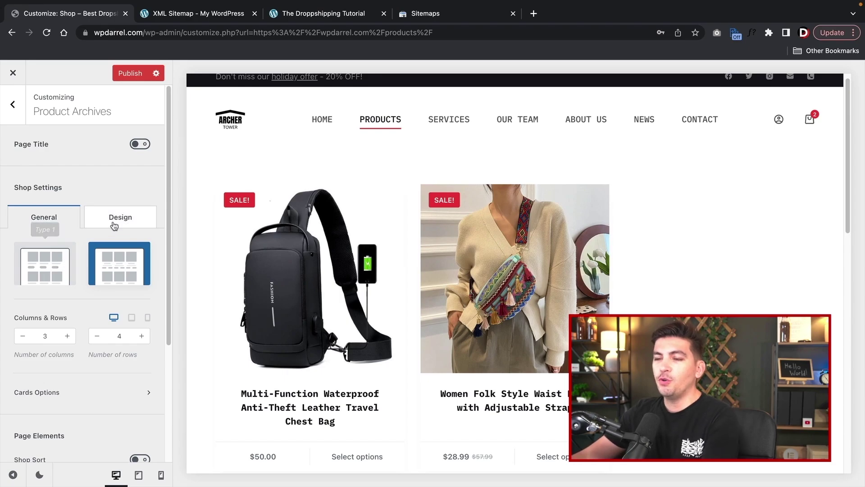
click(38, 266)
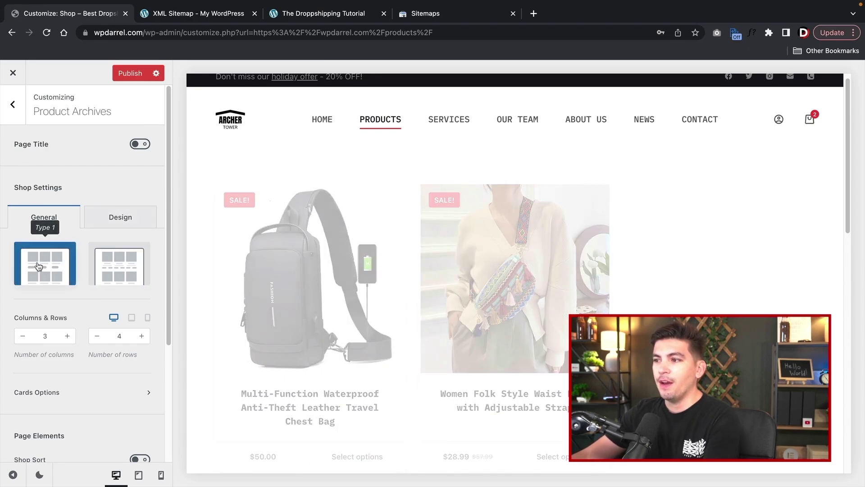
scroll(270, 338, down, 1)
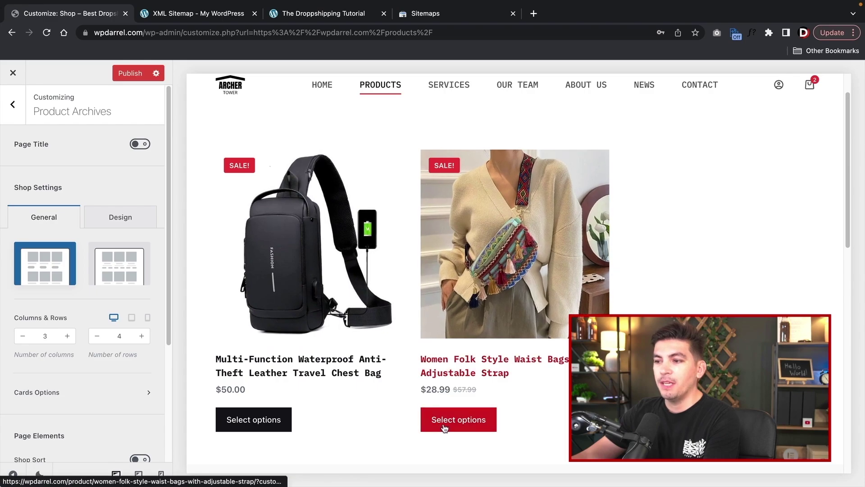
click(118, 278)
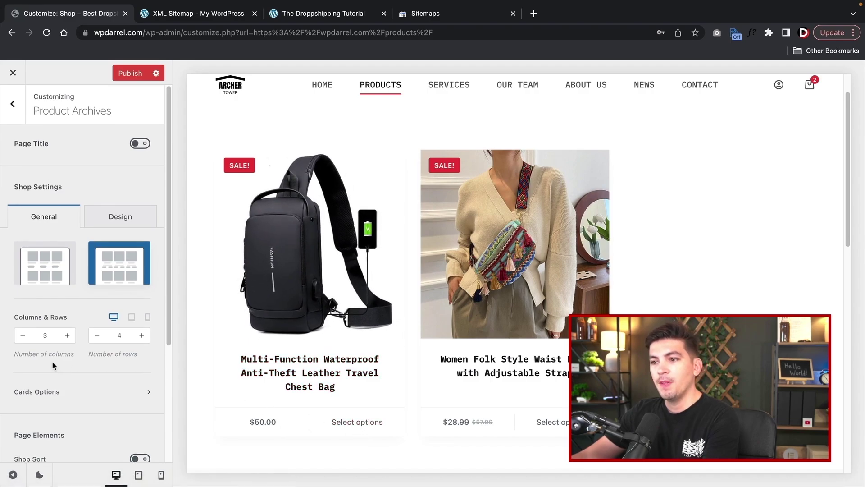
scroll(53, 364, down, 2)
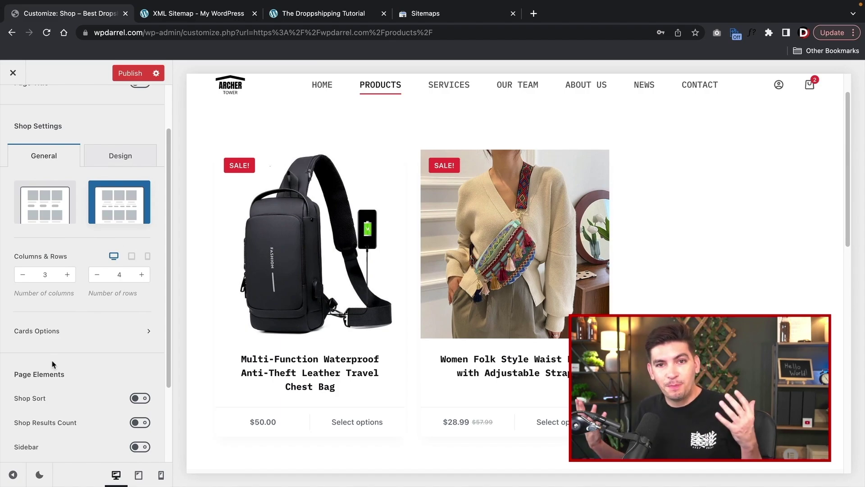
scroll(119, 343, down, 1)
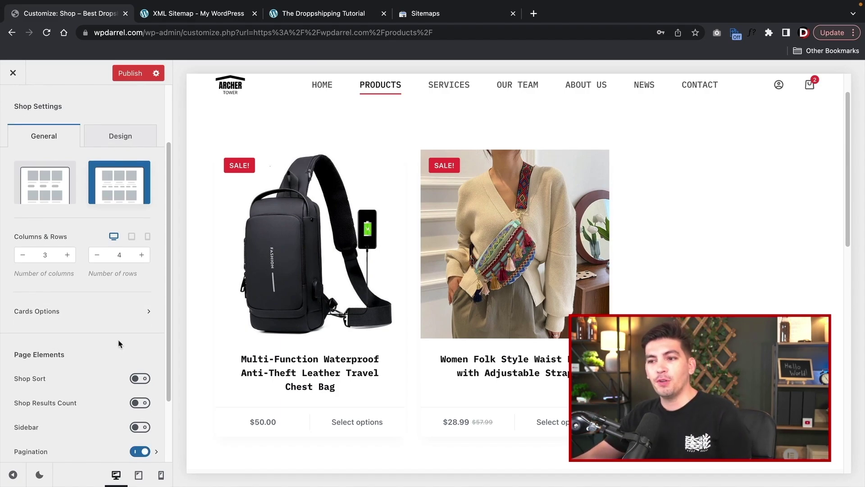
scroll(119, 344, down, 4)
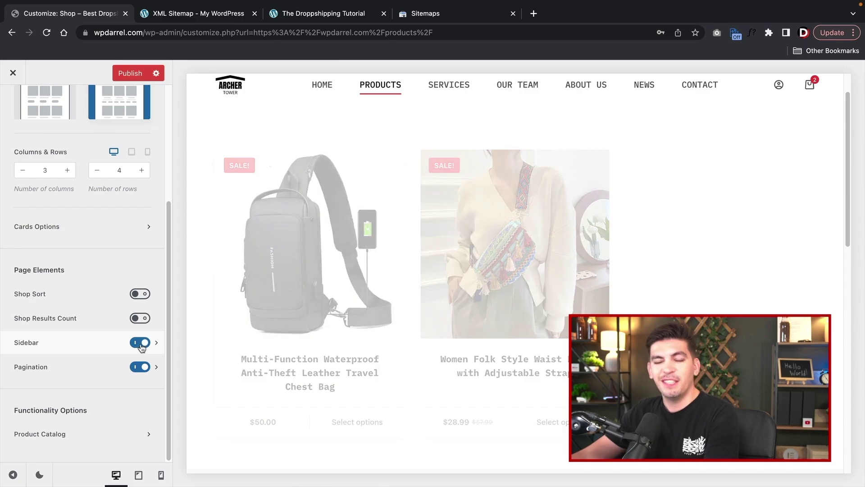
scroll(102, 311, up, 4)
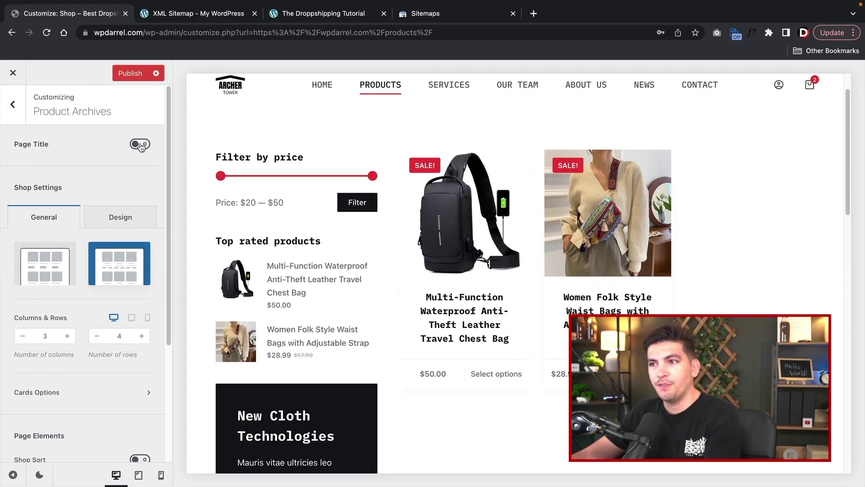
click(140, 144)
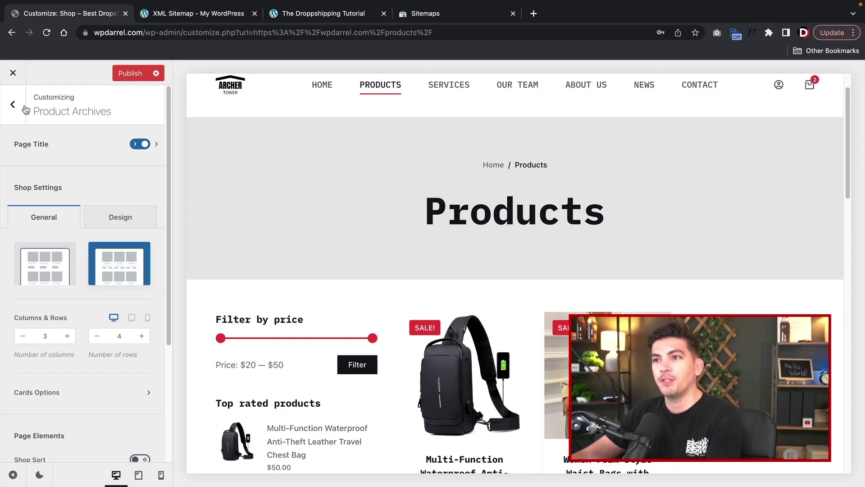
click(14, 105)
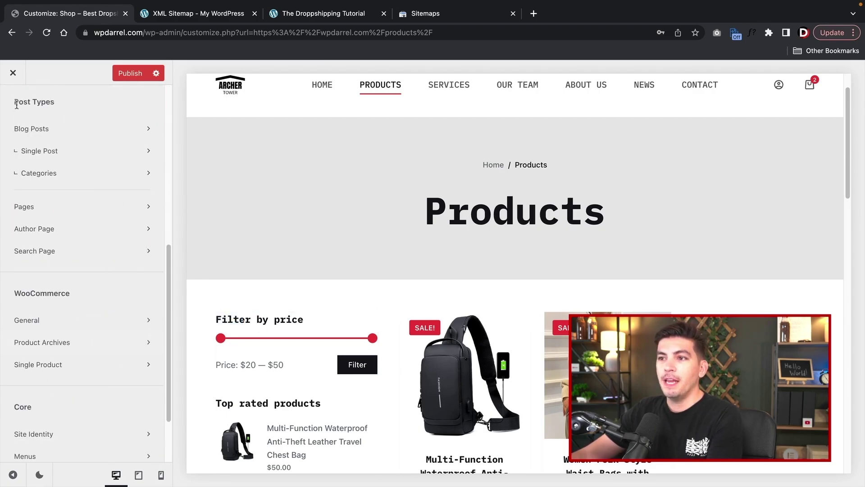
- Preview the chest bag product page and try the narrow single product layout
click(56, 368)
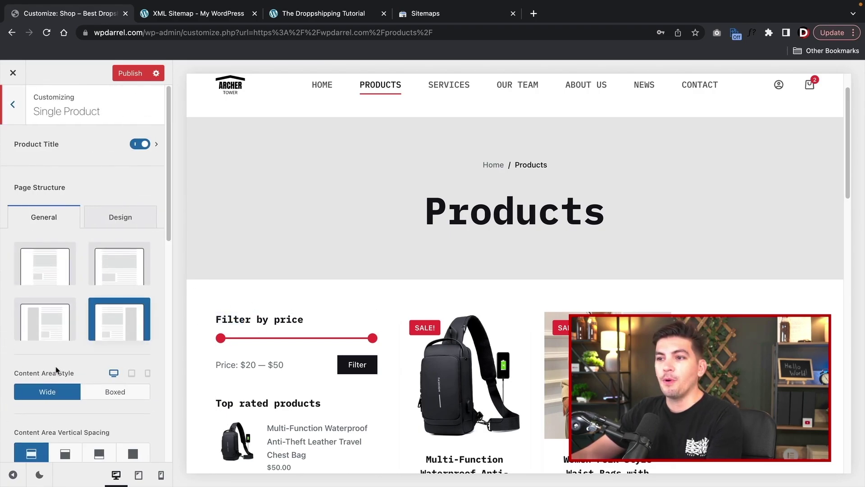
click(469, 385)
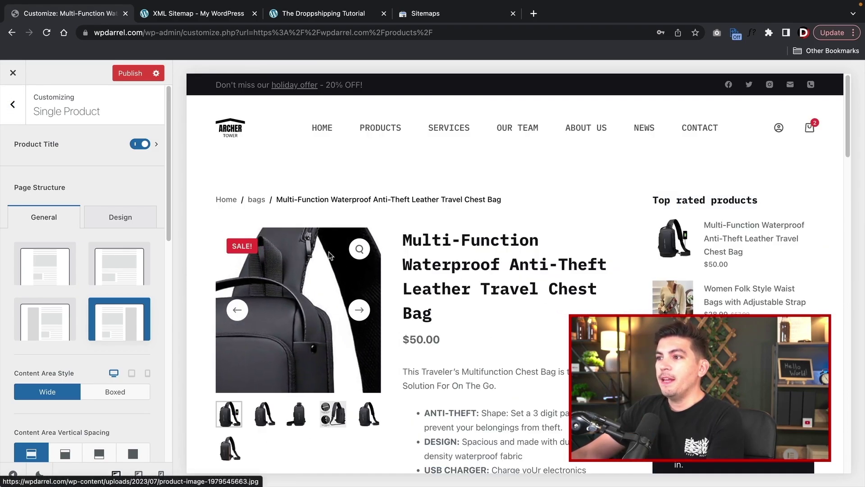
click(40, 268)
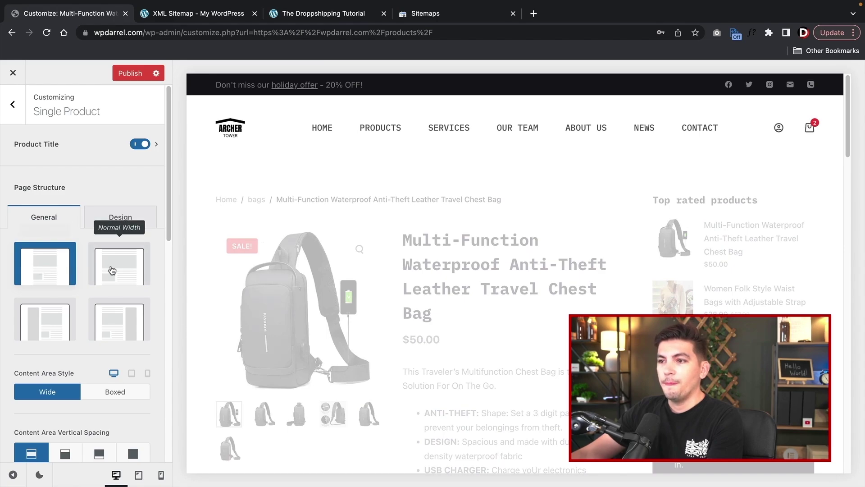
scroll(342, 272, down, 2)
scroll(352, 275, down, 4)
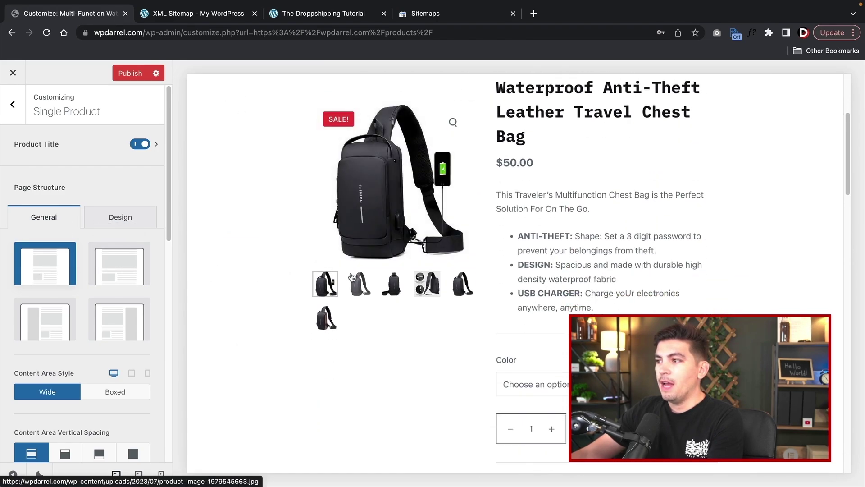
scroll(353, 276, up, 5)
scroll(351, 273, up, 2)
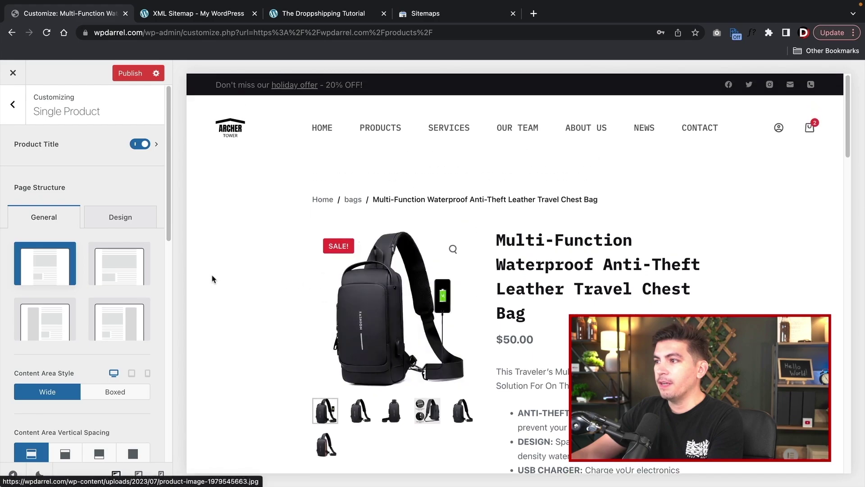
- Choose the Right Sidebar product layout and set the Product Title to Type 2
click(107, 271)
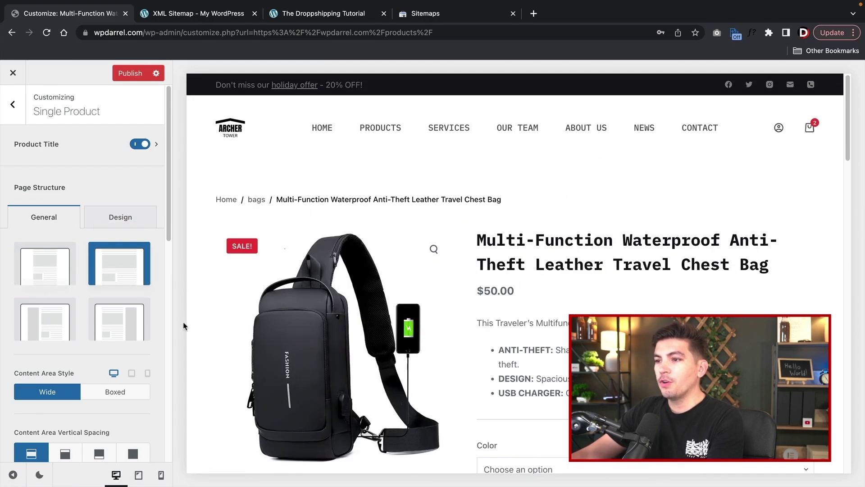
scroll(202, 325, down, 1)
scroll(202, 326, down, 1)
click(45, 323)
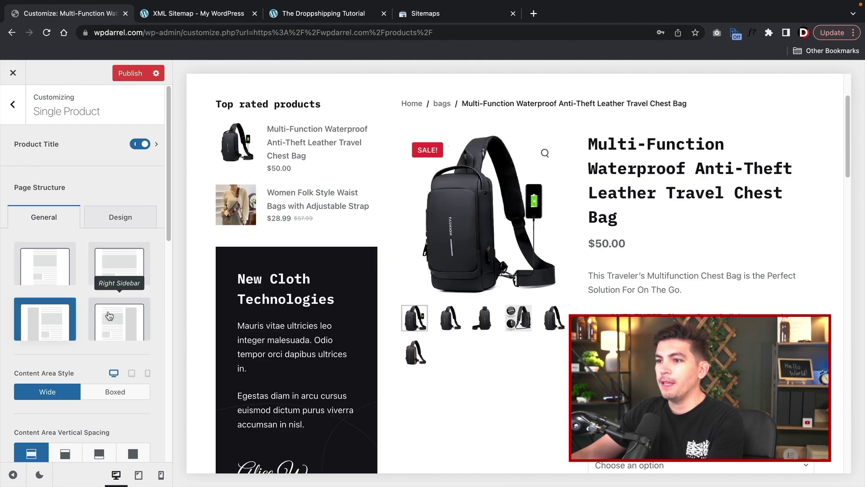
click(109, 316)
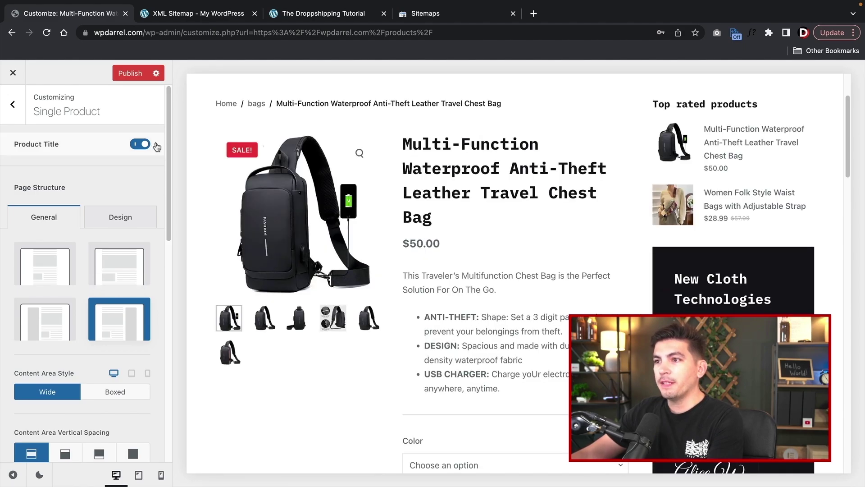
click(156, 144)
click(122, 206)
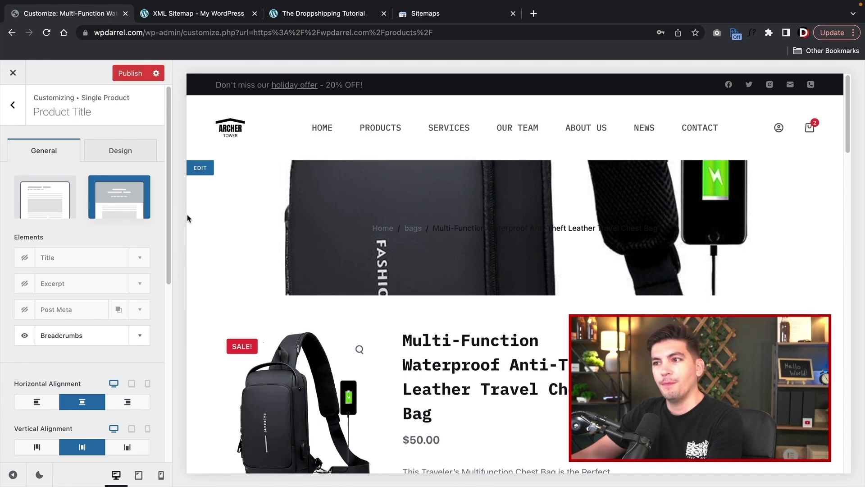
- Set the Product Title back to Type 1 and hide its title and breadcrumbs
click(55, 195)
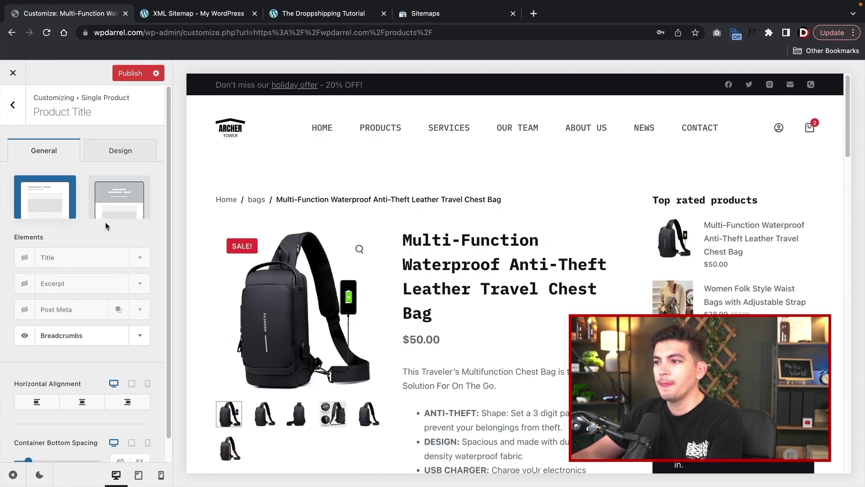
drag(36, 255, 28, 271)
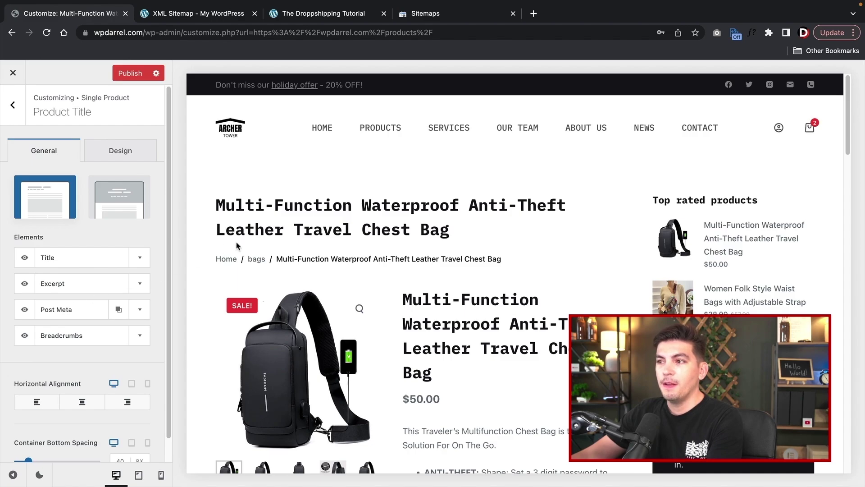
click(24, 257)
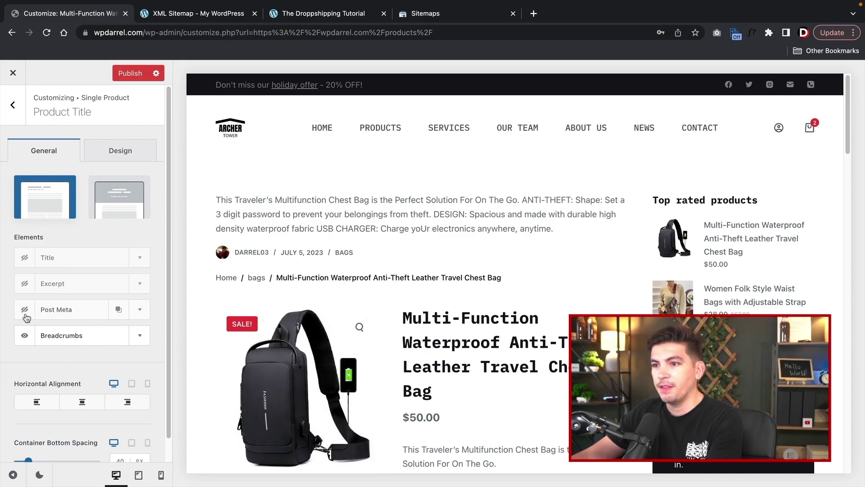
click(24, 334)
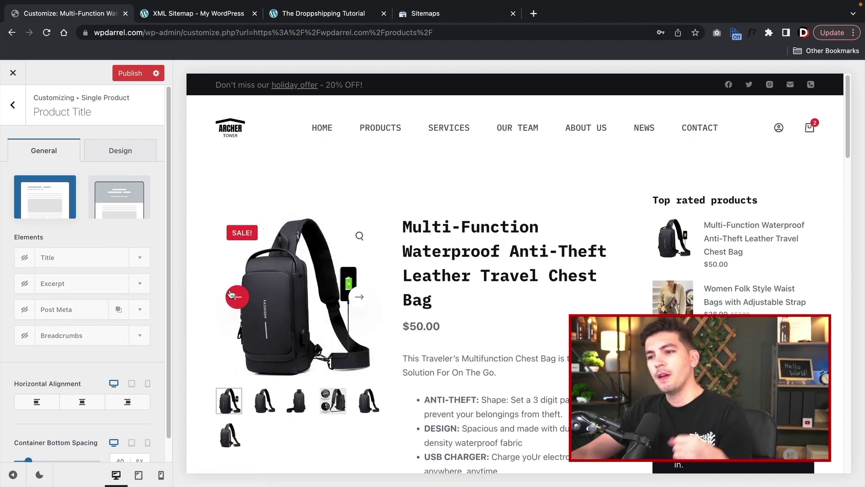
scroll(81, 276, down, 1)
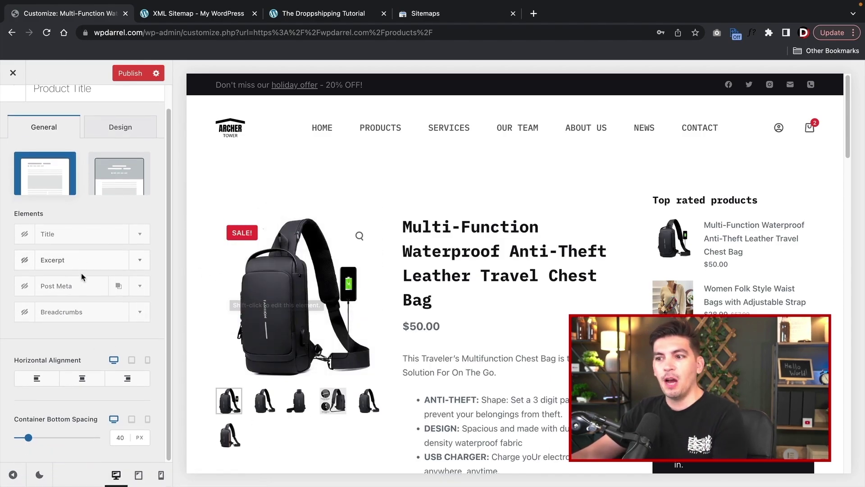
scroll(45, 270, up, 1)
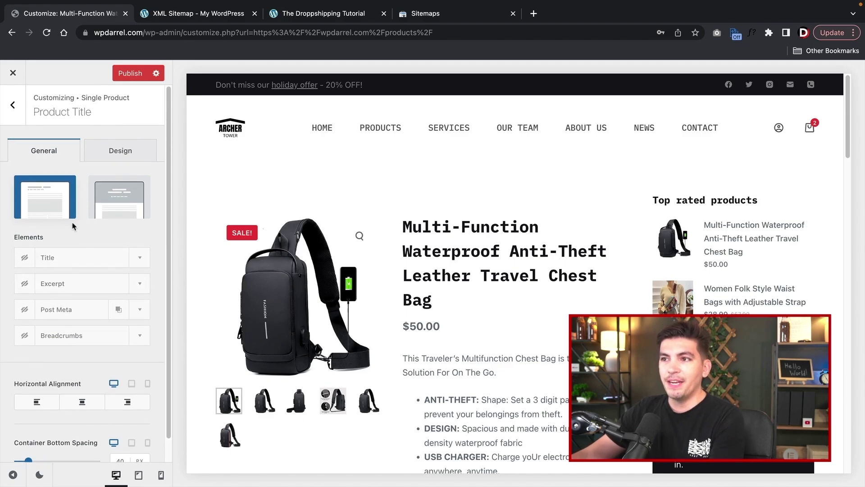
- Check the Product Title design options, then return to the Single Product settings
click(113, 151)
click(72, 150)
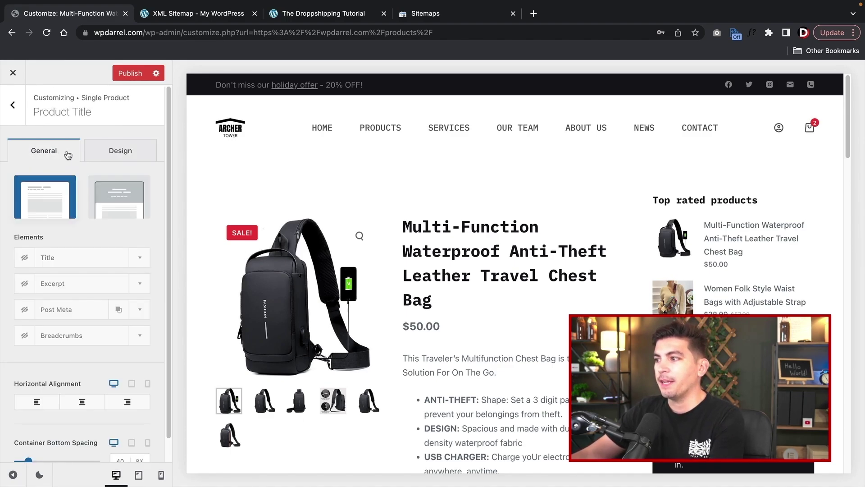
click(669, 202)
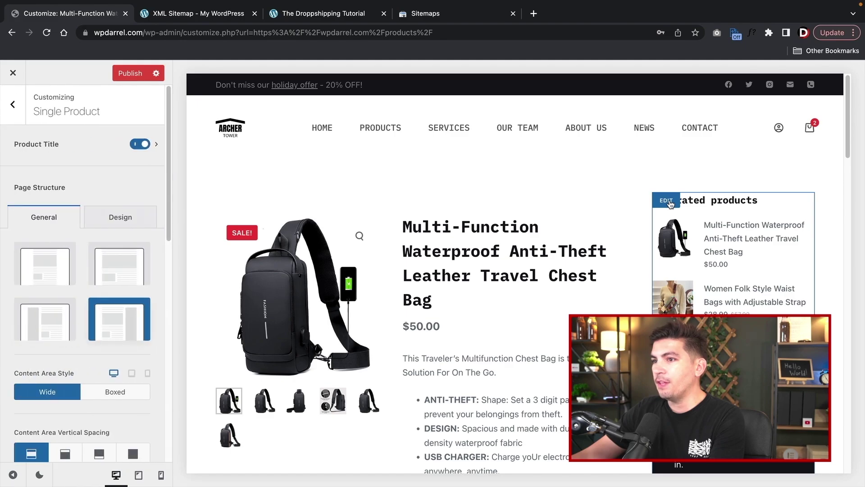
scroll(693, 230, down, 3)
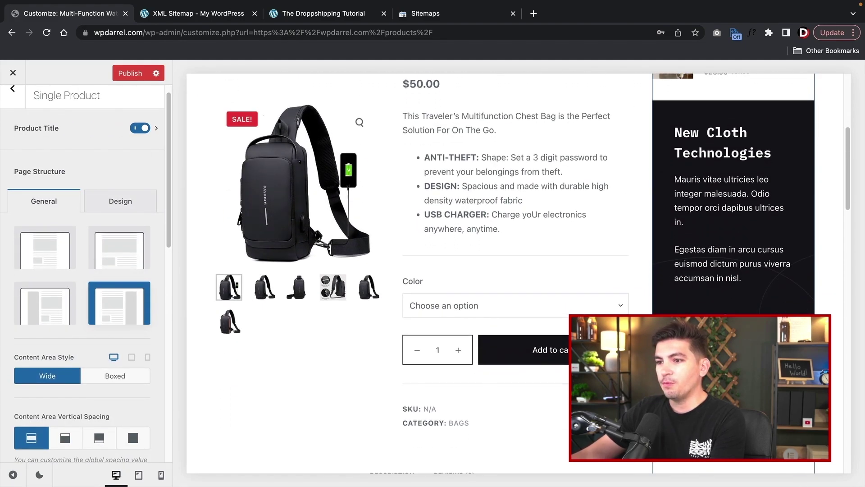
scroll(513, 270, down, 3)
scroll(514, 270, up, 8)
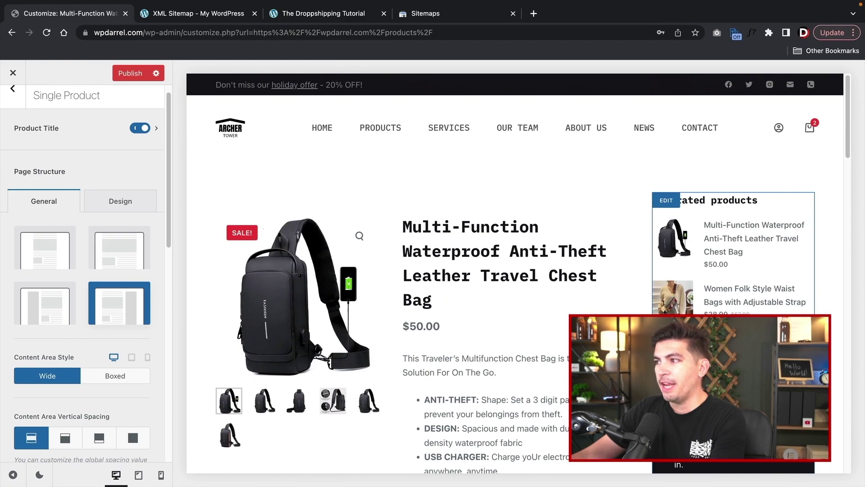
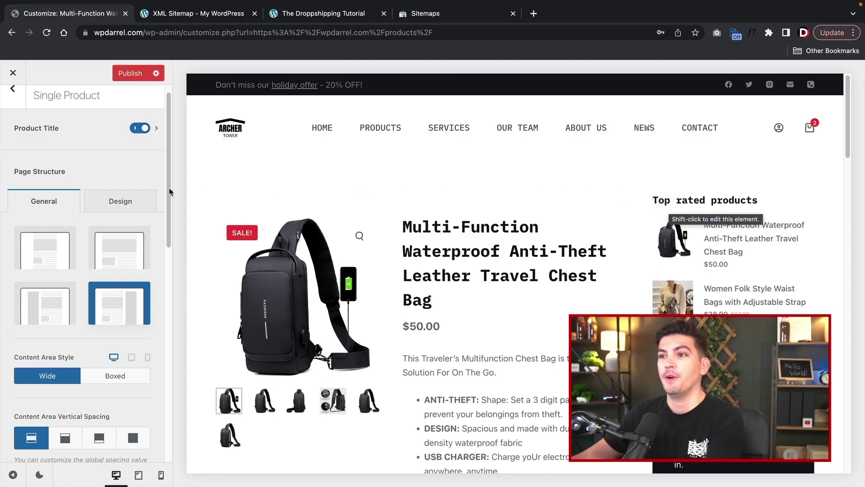
- Publish the Single Product layout settings, then go back and open the Widgets panel
scroll(57, 225, up, 1)
click(128, 74)
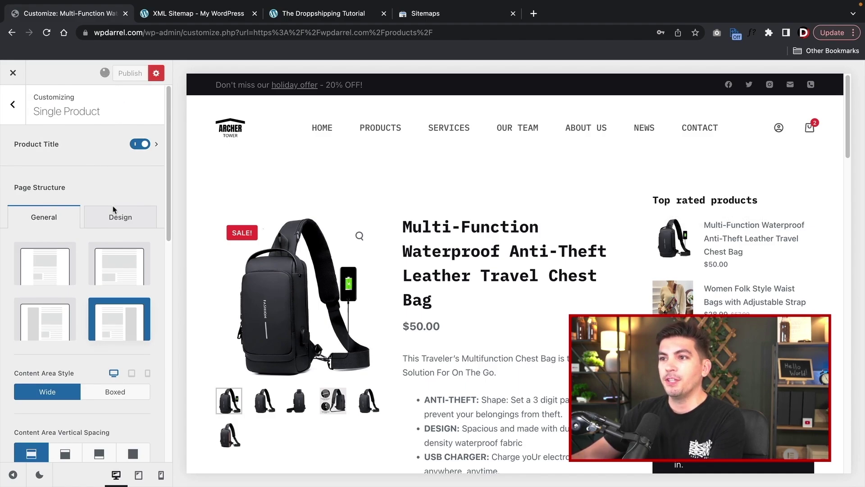
click(21, 108)
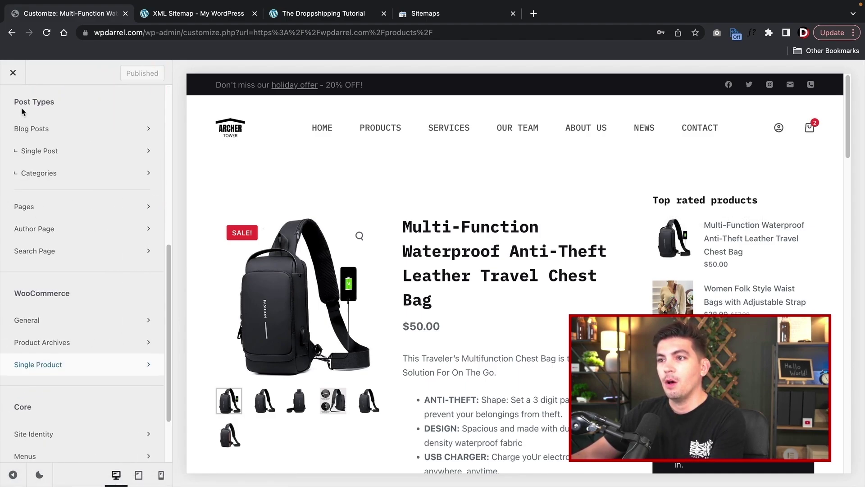
scroll(93, 318, down, 2)
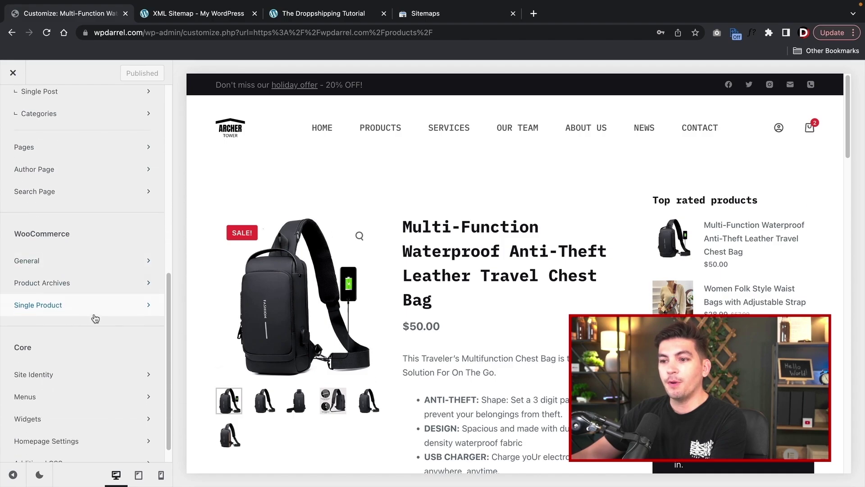
click(28, 399)
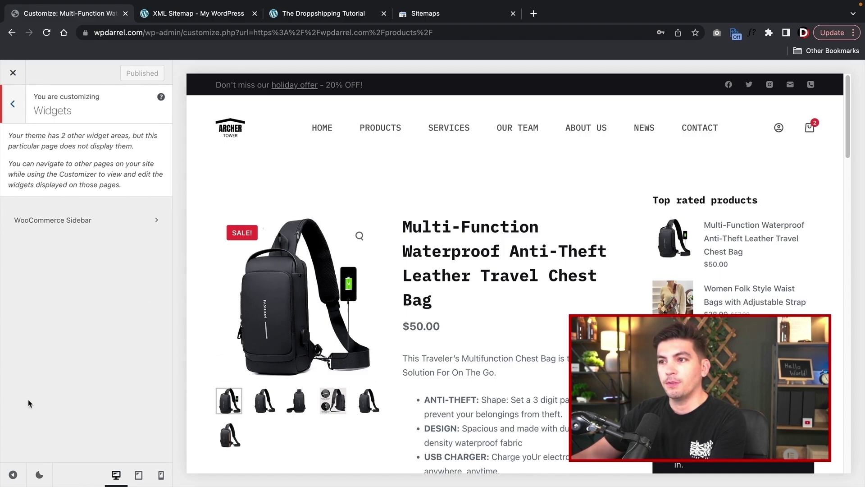
- Open the WooCommerce Sidebar and select the signature image at its end
click(54, 227)
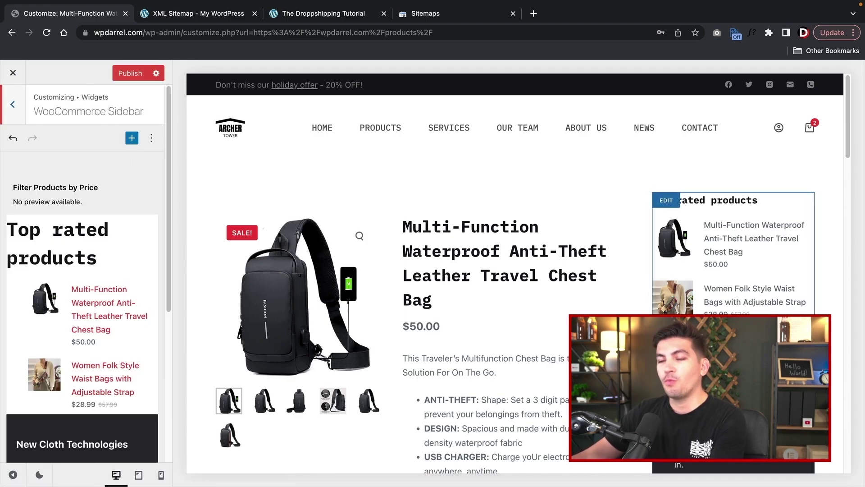
scroll(89, 289, down, 5)
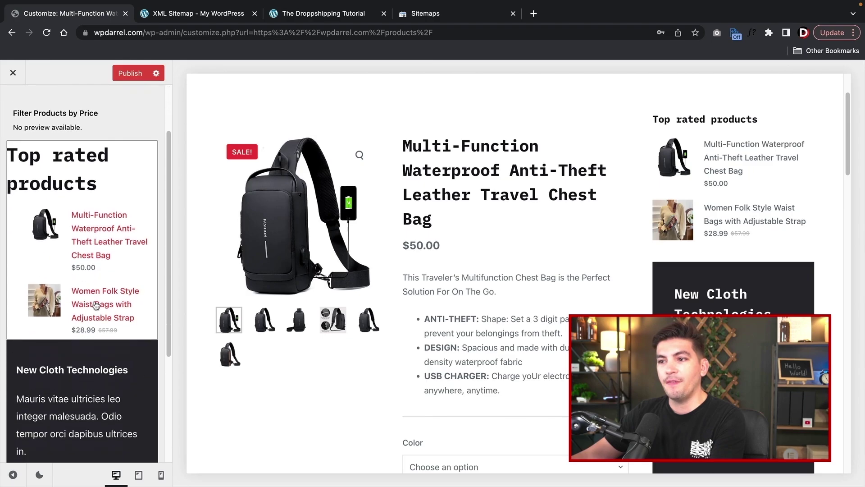
scroll(89, 288, down, 3)
click(90, 286)
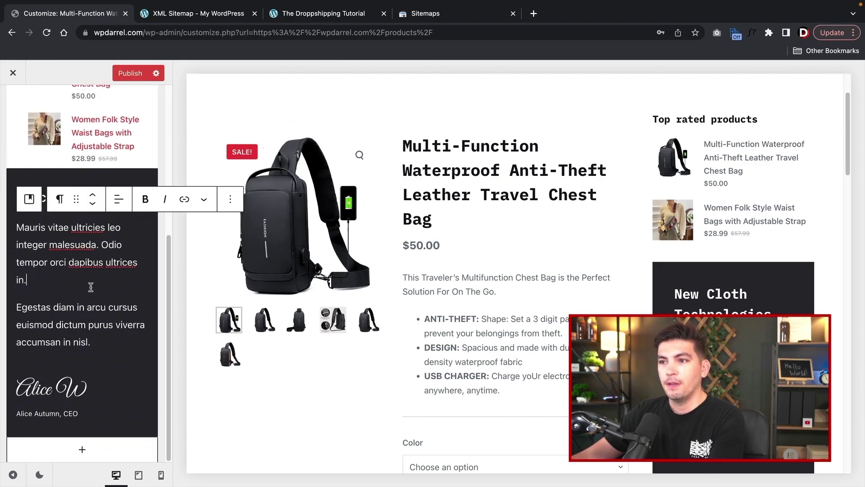
click(103, 385)
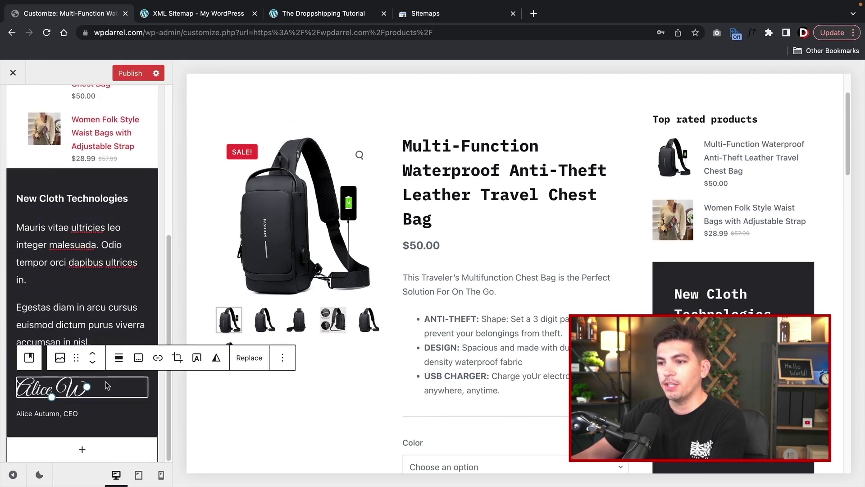
- Add a Video block below it that embeds the pasted YouTube link
click(83, 450)
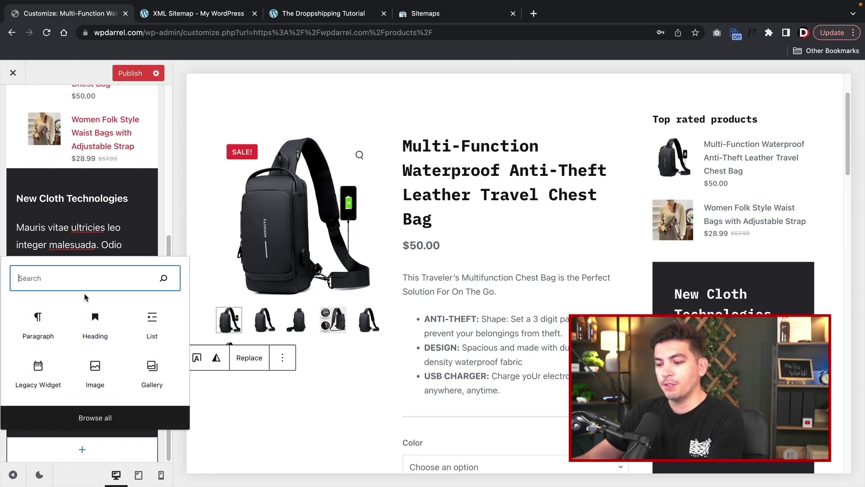
text(video)
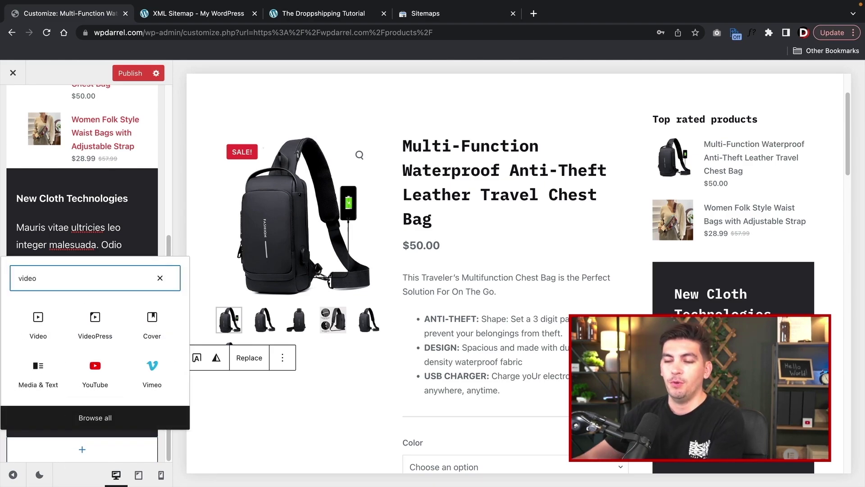
click(39, 317)
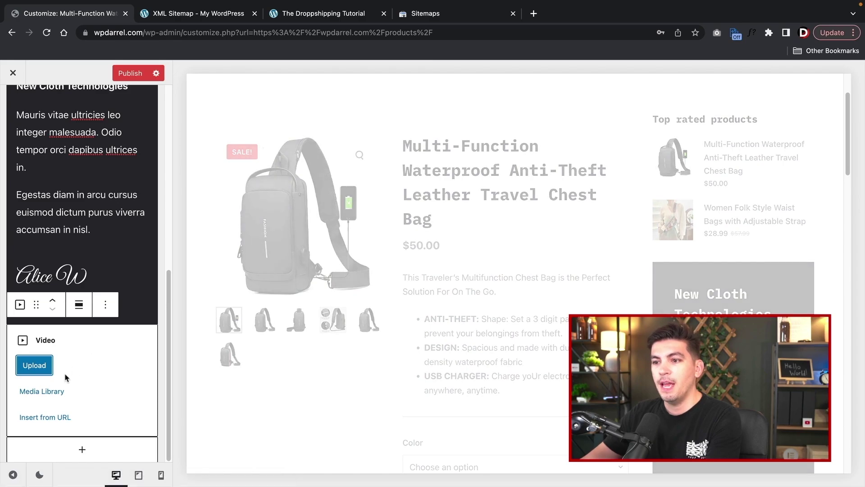
click(45, 418)
key(super+v)
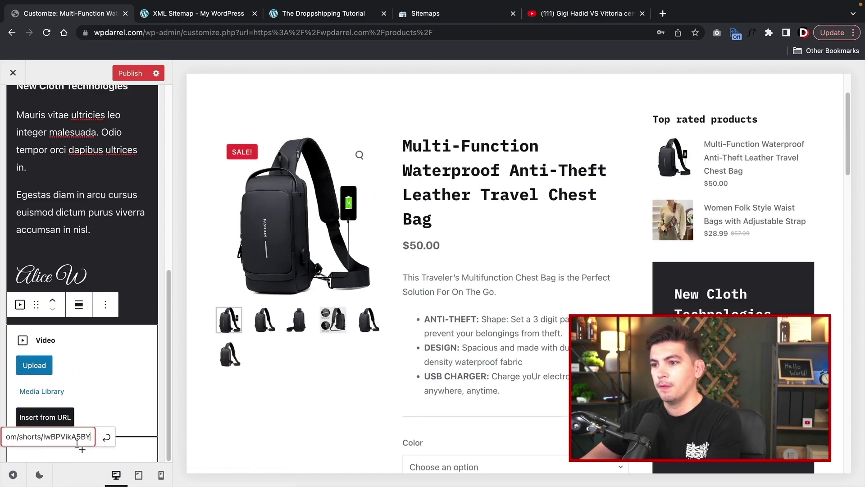
click(107, 437)
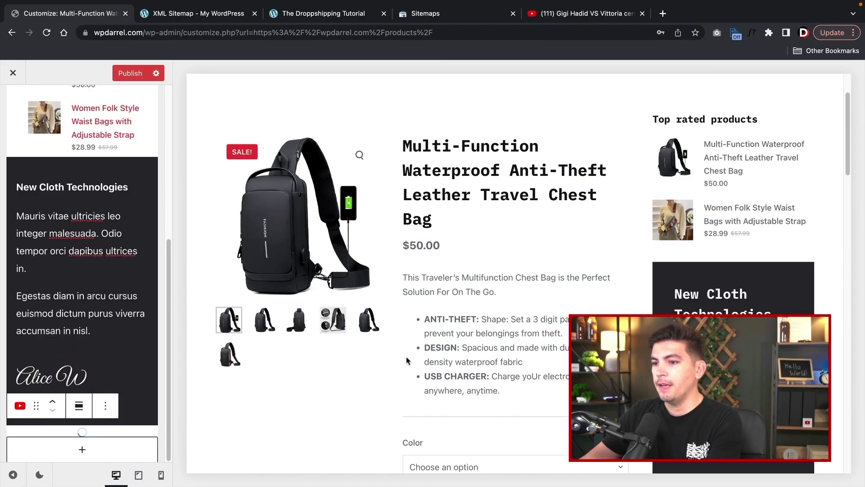
scroll(407, 360, down, 5)
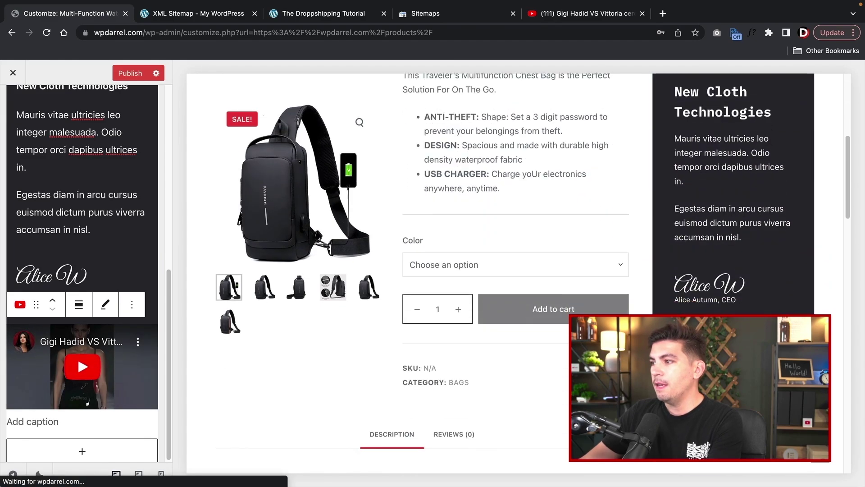
scroll(724, 271, down, 4)
click(732, 209)
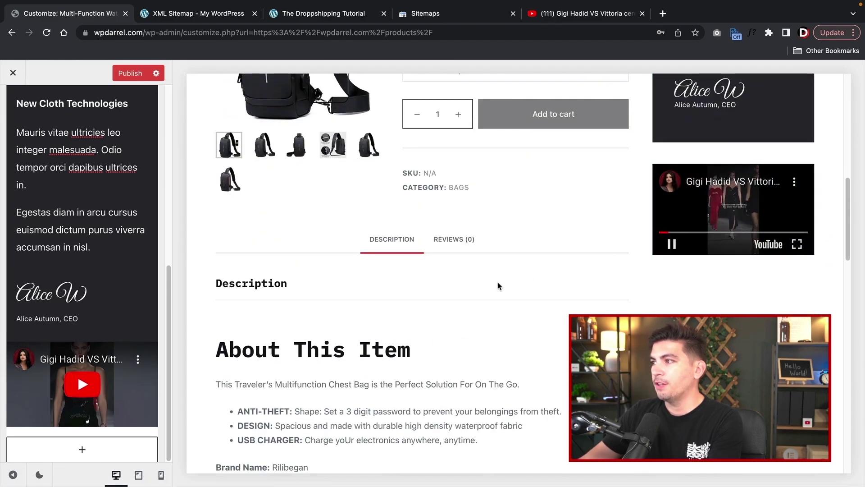
scroll(518, 293, up, 2)
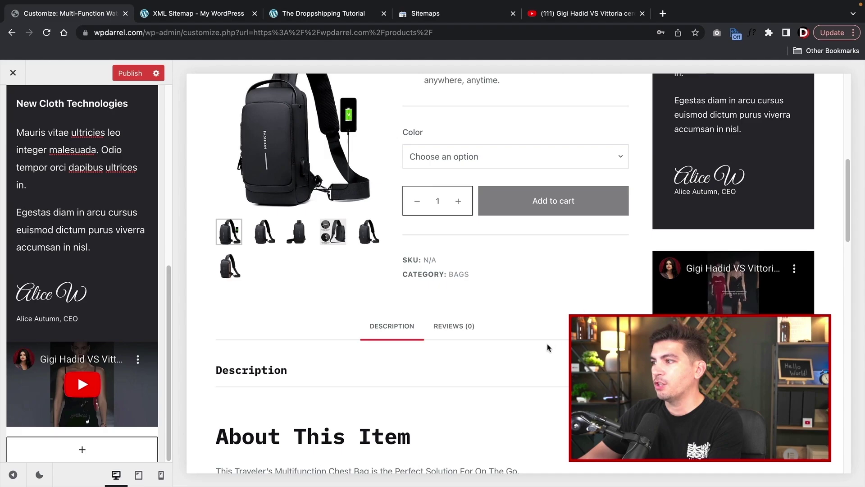
scroll(548, 347, up, 1)
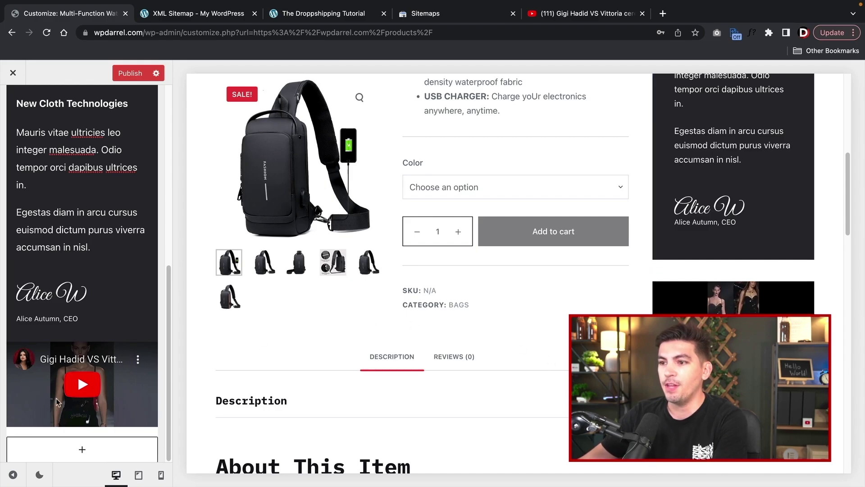
- Browse the full block library, then publish the WooCommerce Sidebar changes
click(76, 450)
click(106, 417)
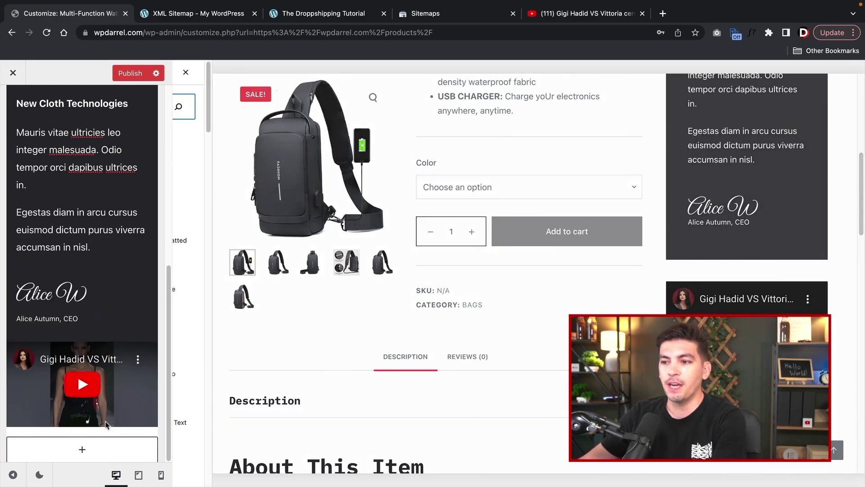
scroll(267, 293, down, 10)
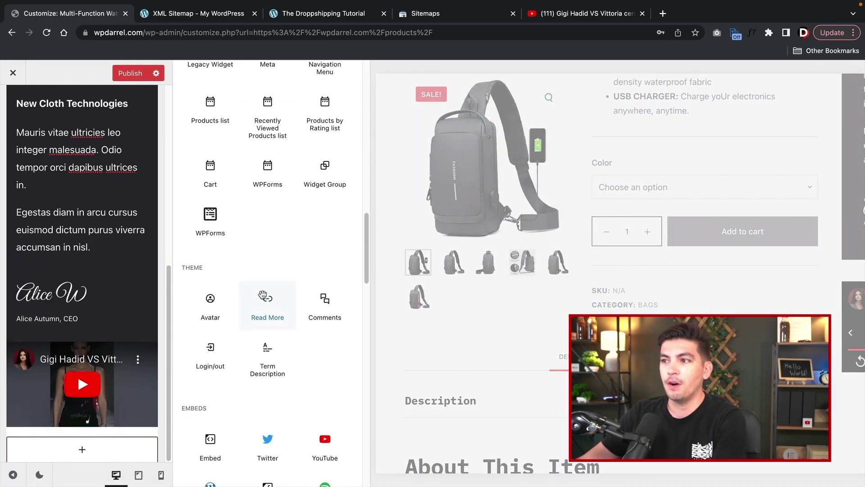
scroll(263, 296, down, 15)
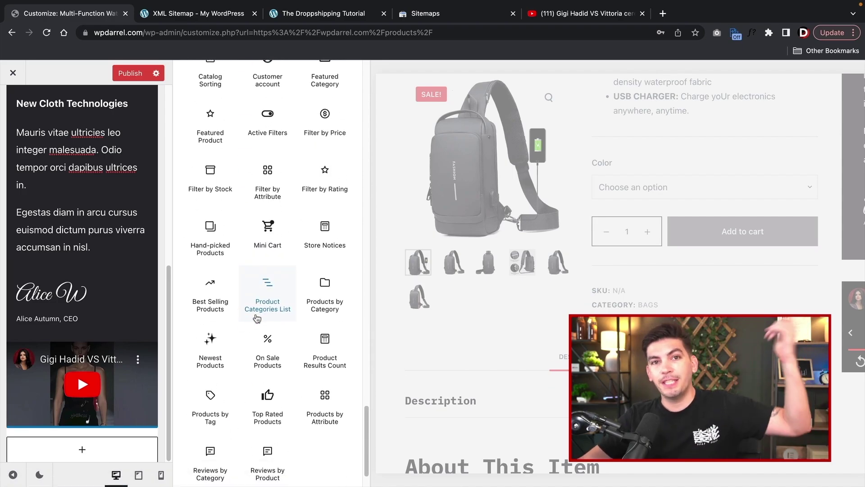
scroll(256, 318, down, 2)
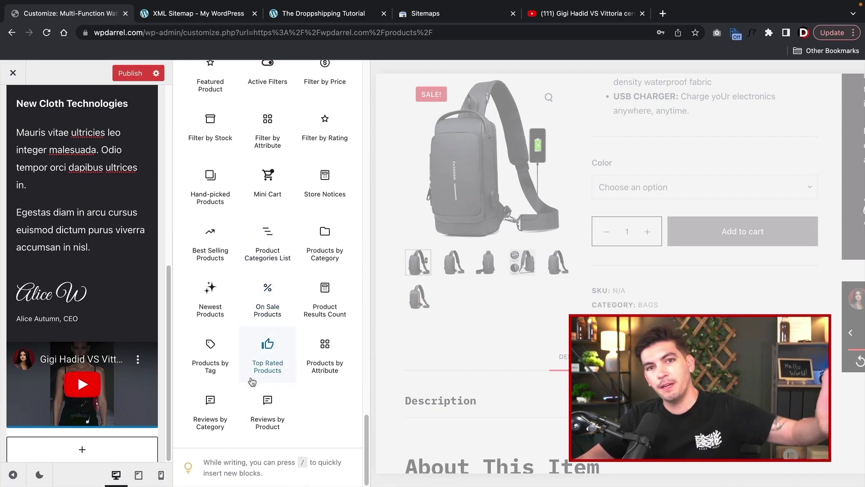
scroll(252, 381, up, 20)
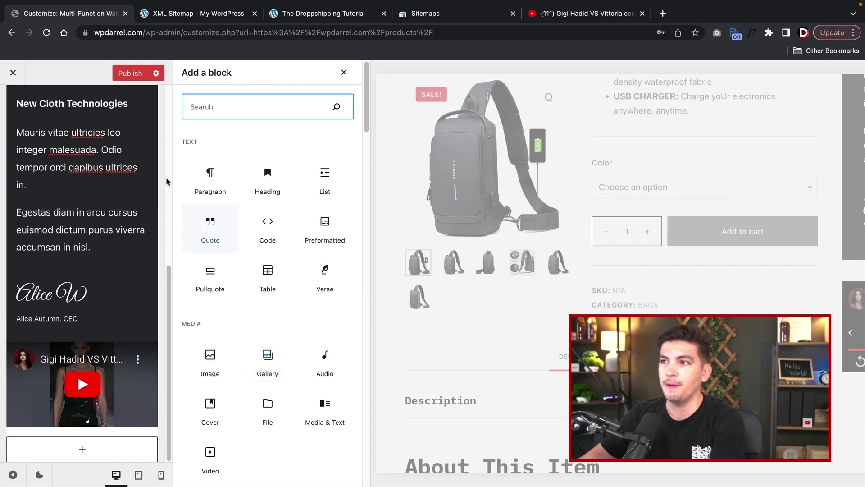
click(134, 77)
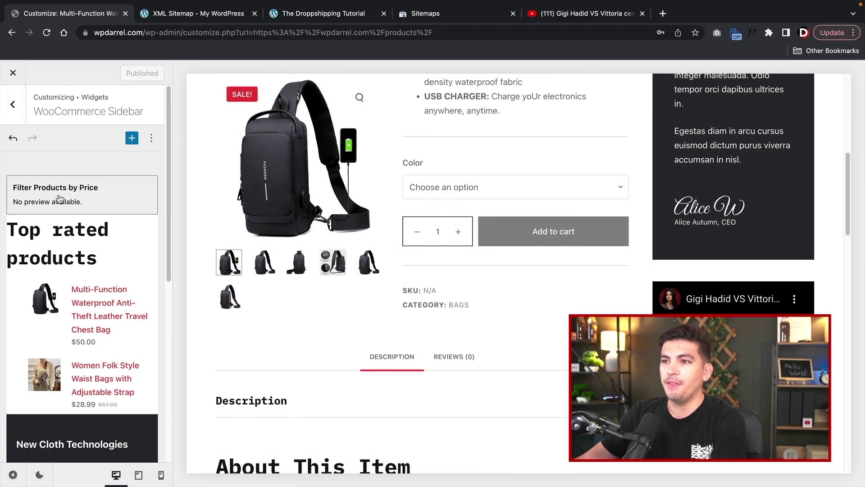
- Add a Filter by price block to the WooCommerce Sidebar
scroll(108, 270, down, 8)
click(81, 449)
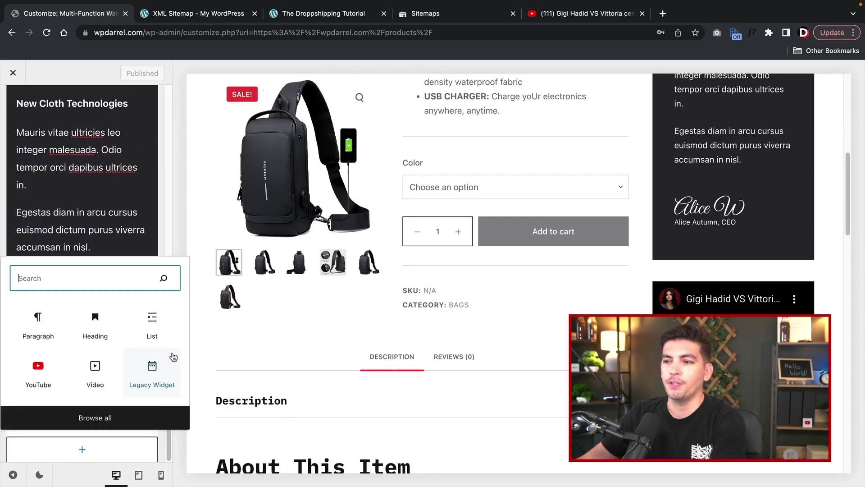
text(produc)
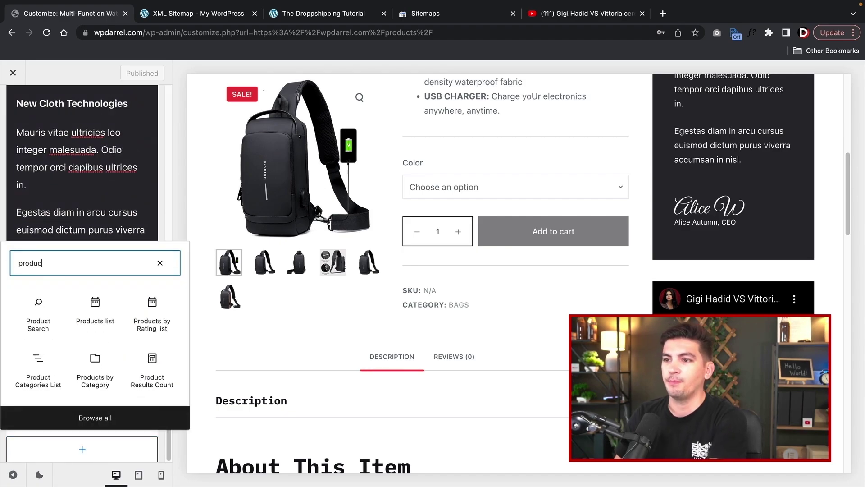
text(ts)
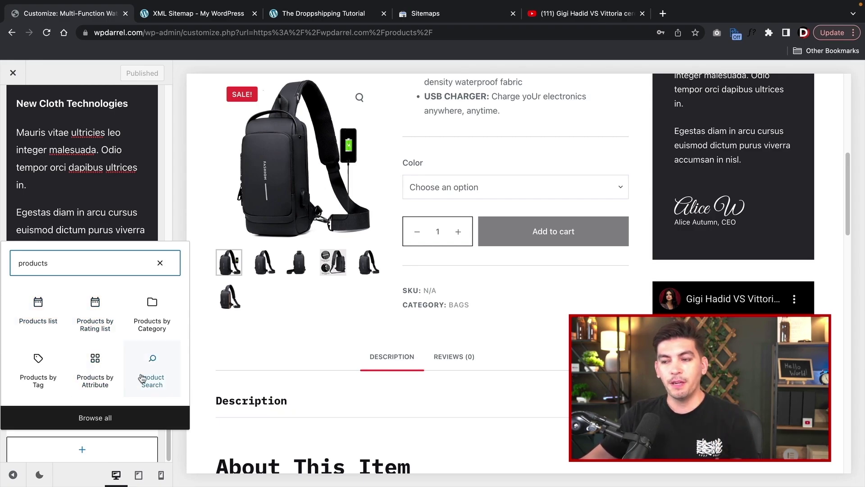
drag(49, 264, 4, 264)
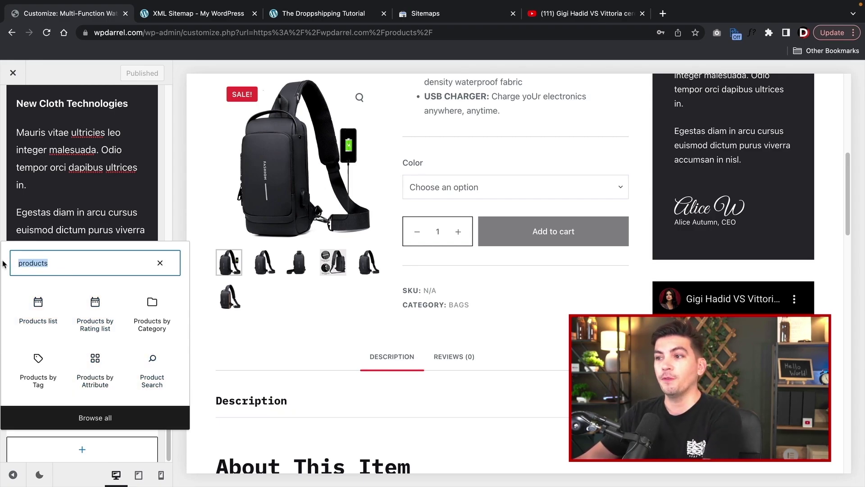
text(filter)
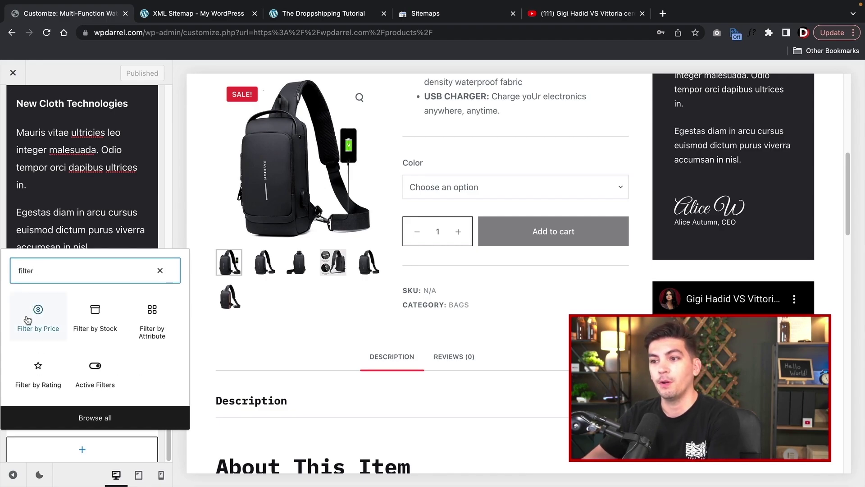
click(28, 320)
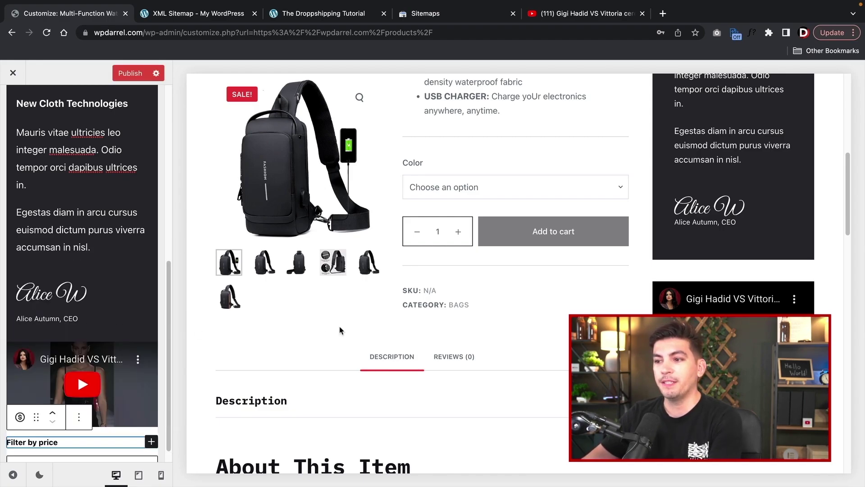
- Move Filter by price up three places to the top of the sidebar and publish
scroll(121, 408, down, 1)
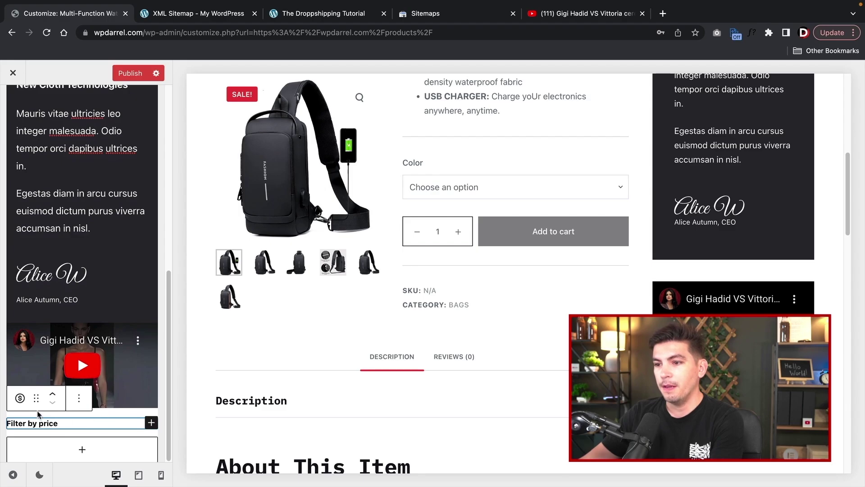
click(54, 397)
click(53, 398)
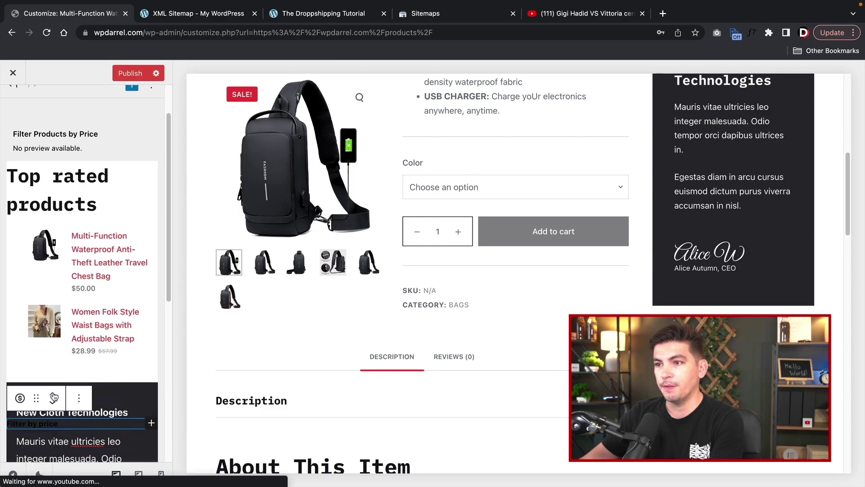
click(53, 397)
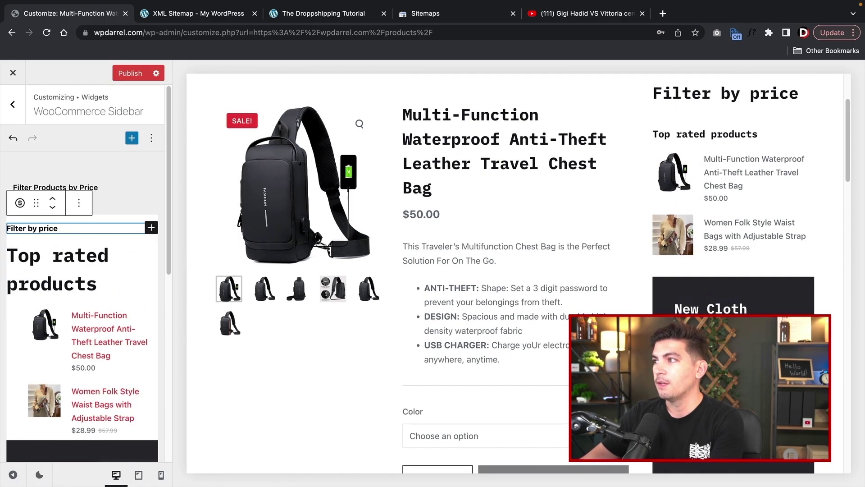
click(675, 154)
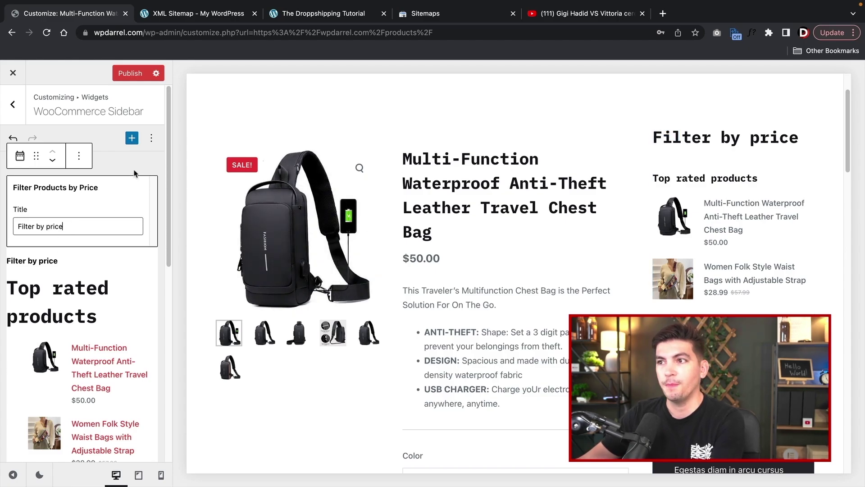
click(128, 79)
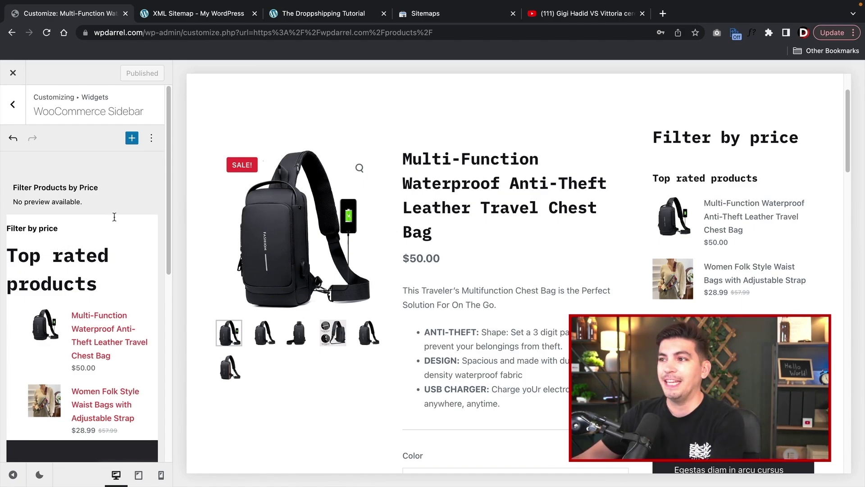
scroll(403, 292, up, 2)
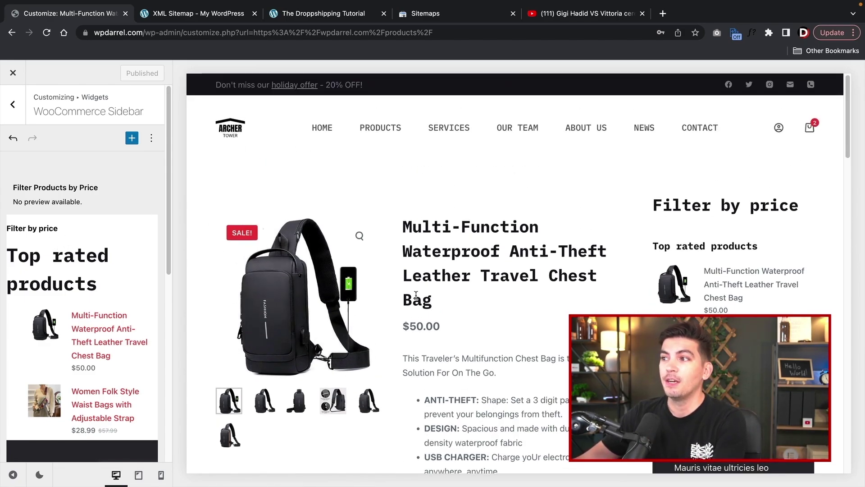
- Open Homepage Settings and keep Home as the homepage
click(16, 113)
click(16, 112)
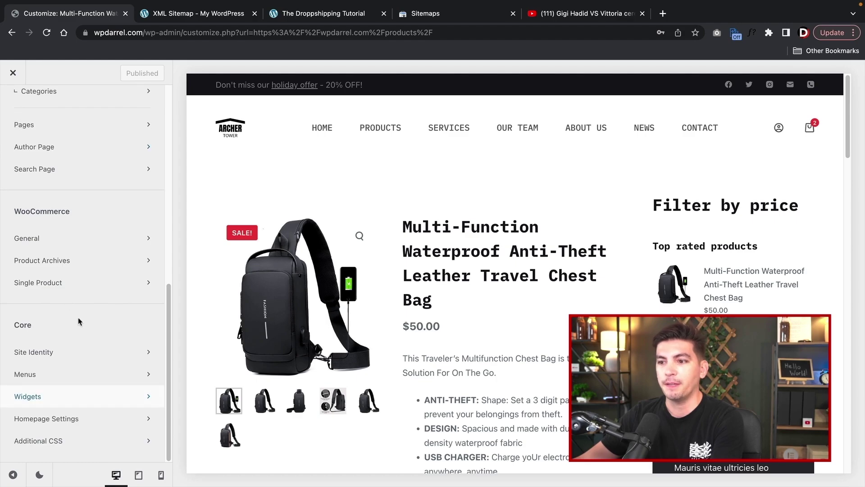
click(80, 426)
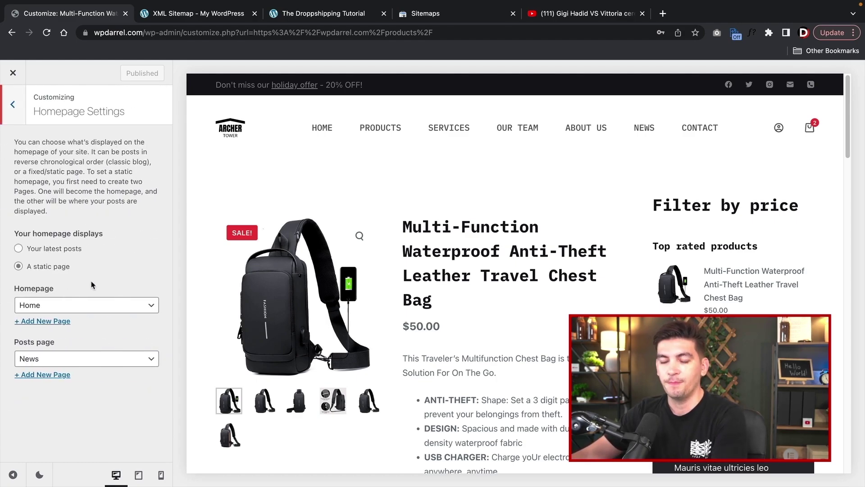
click(89, 304)
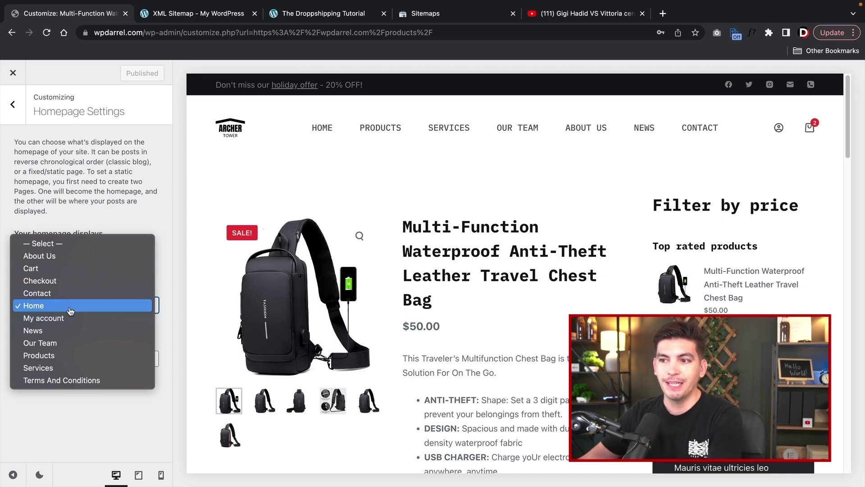
click(70, 311)
- Keep News as the posts page and return to the main section list
click(88, 359)
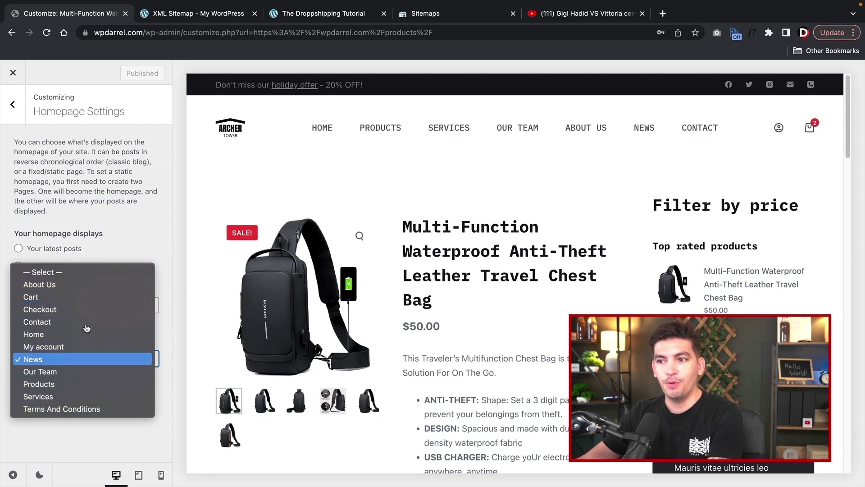
click(57, 359)
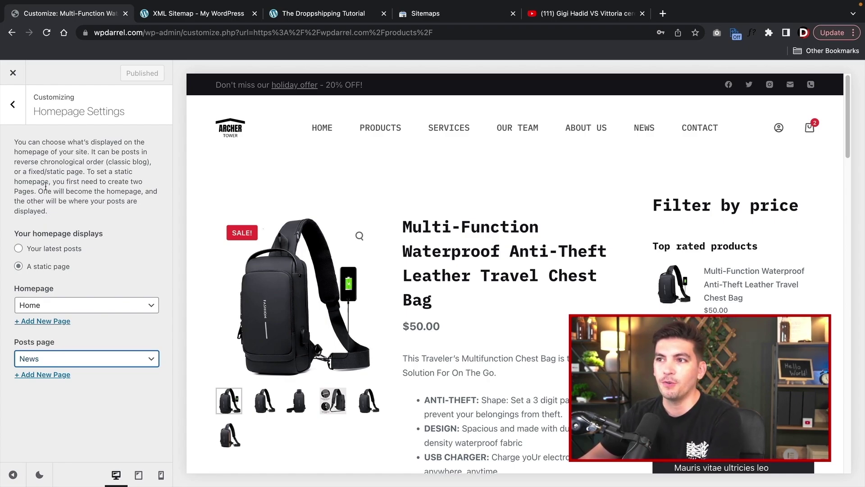
click(12, 104)
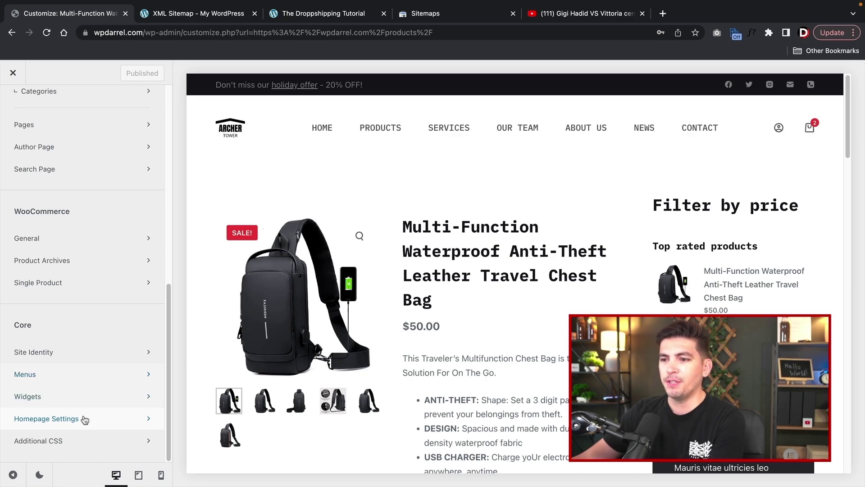
scroll(84, 420, up, 10)
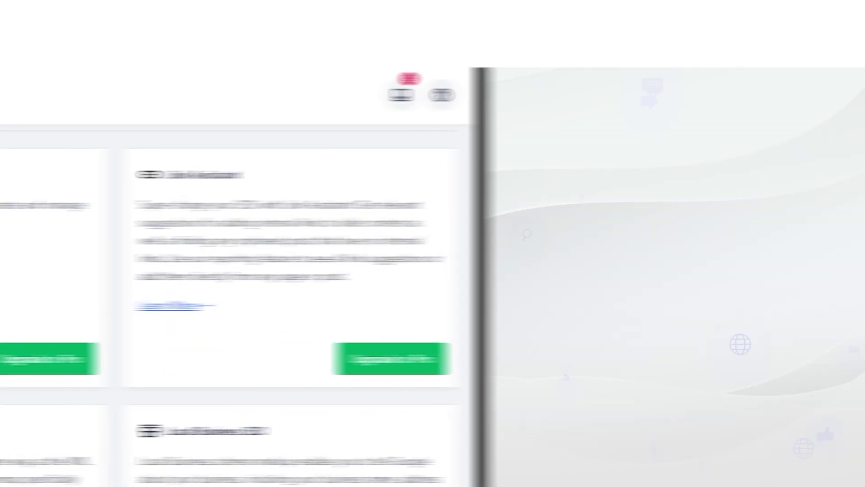
scroll(500, 298, down, 2)
scroll(500, 297, down, 2)
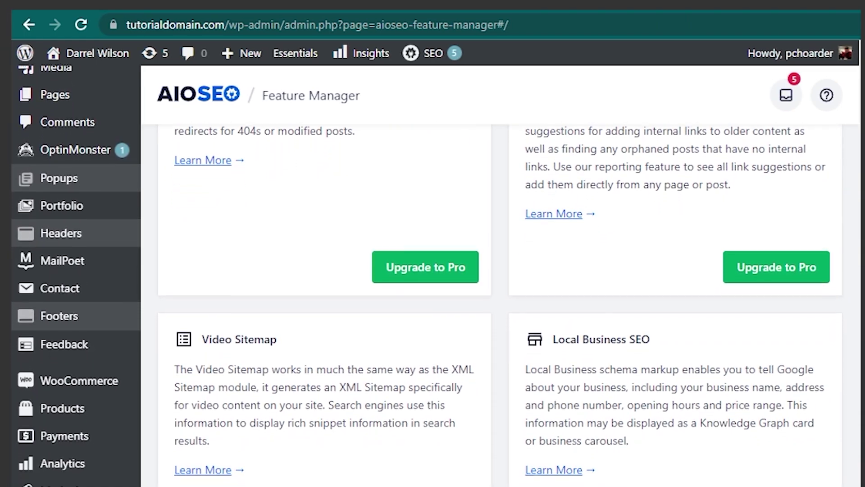
scroll(500, 297, down, 2)
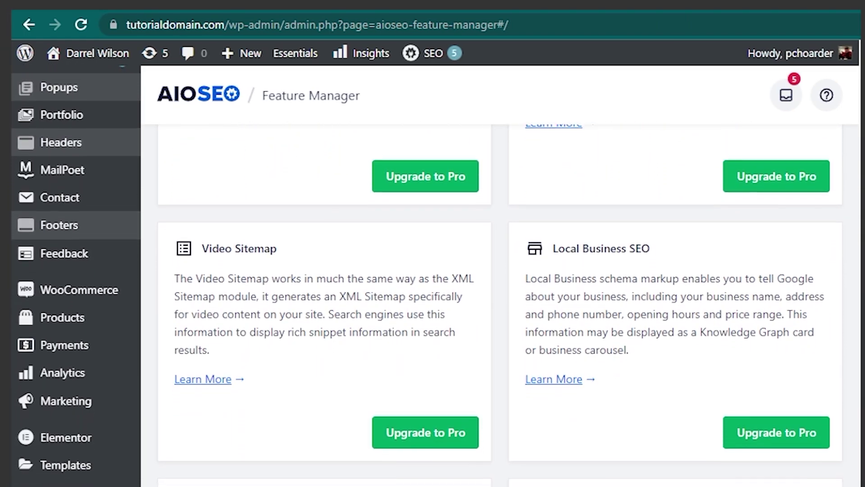
scroll(500, 297, down, 2)
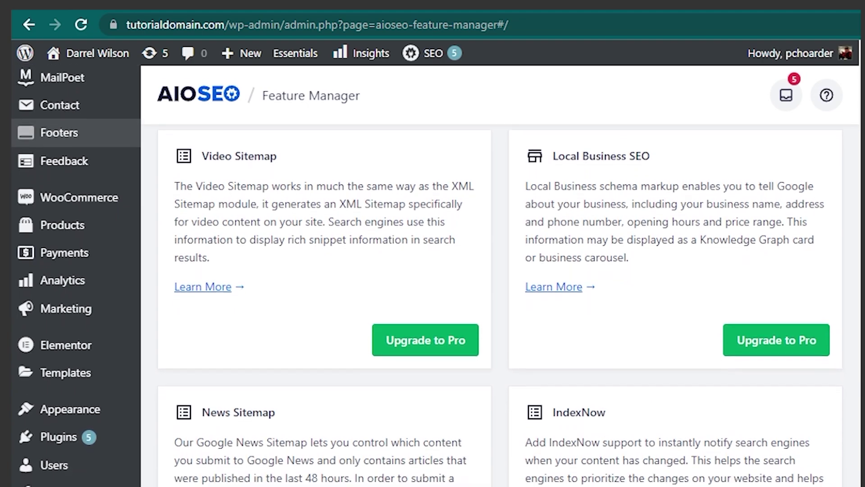
scroll(500, 298, down, 1)
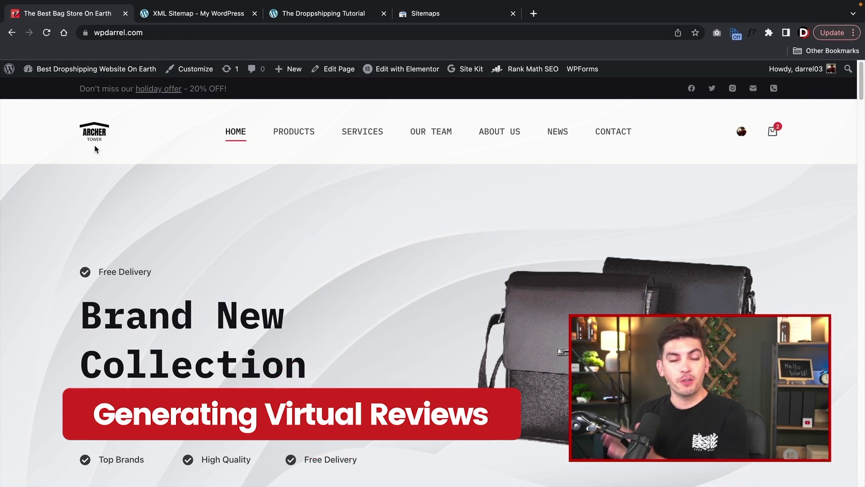
- Search the plugin directory for 'faview' from Plugins > Add New
mouse_move(72, 72)
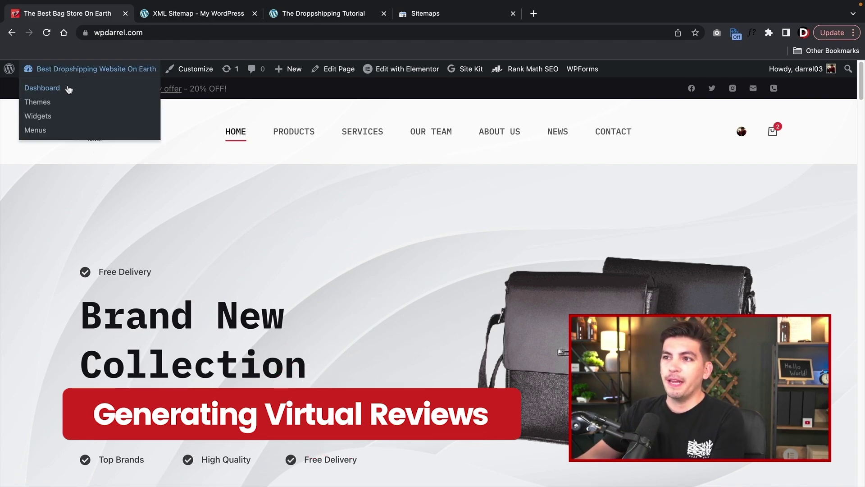
click(68, 89)
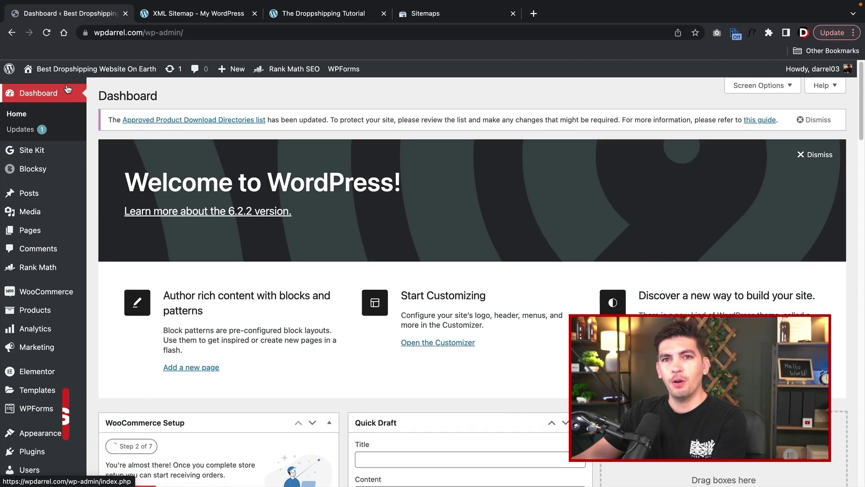
mouse_move(59, 460)
click(120, 440)
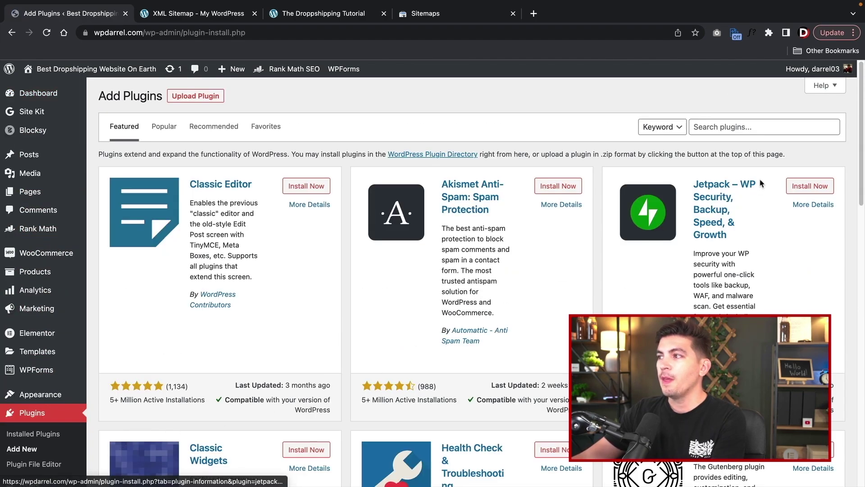
click(755, 132)
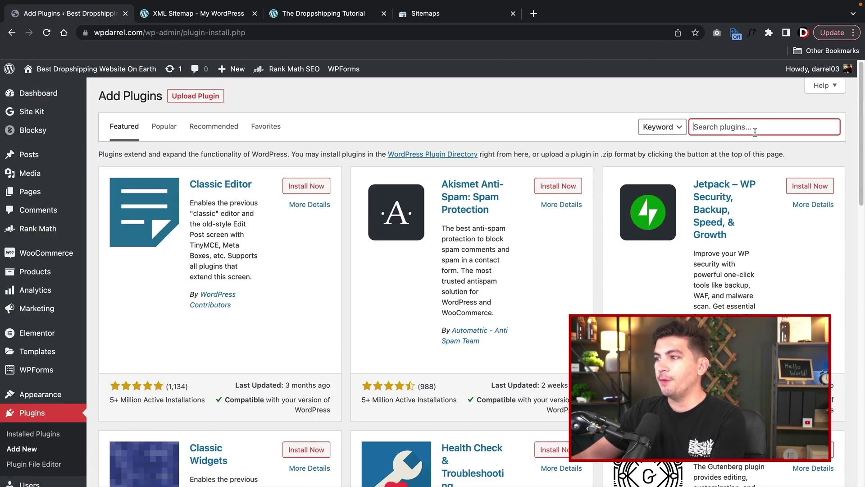
text(faview)
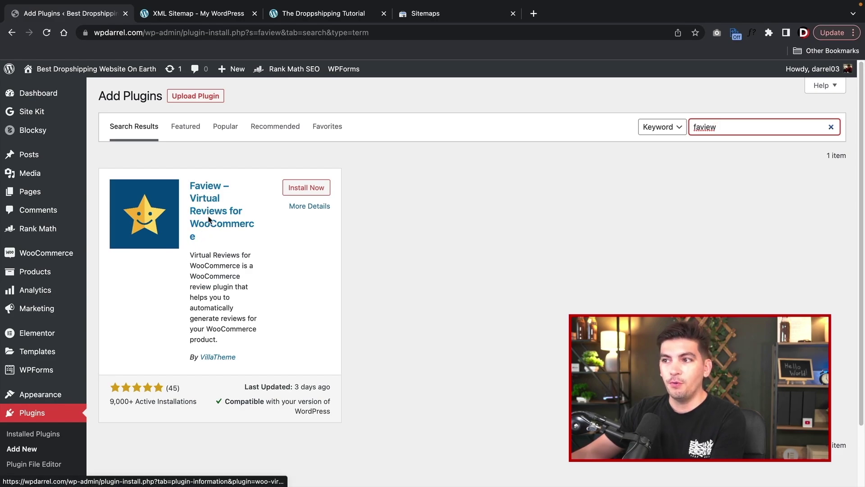
- Install and activate Faview – Virtual Reviews, then go to Virtual Reviews > Manual
click(307, 189)
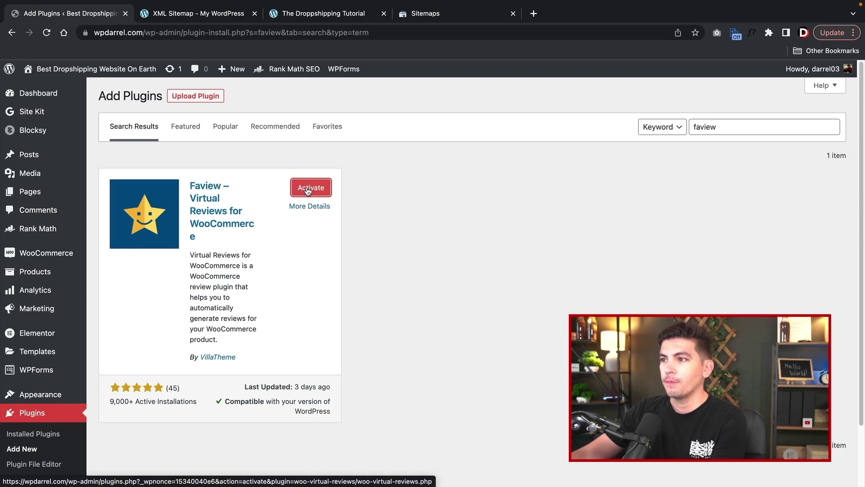
click(310, 188)
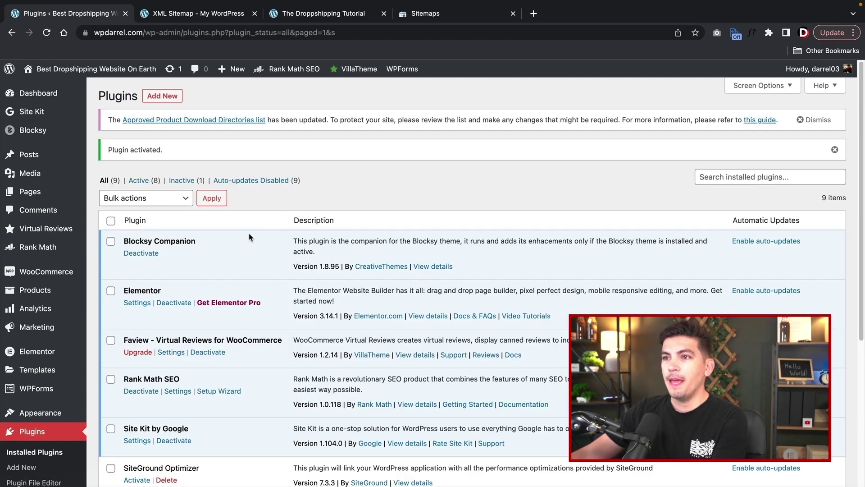
scroll(58, 288, down, 3)
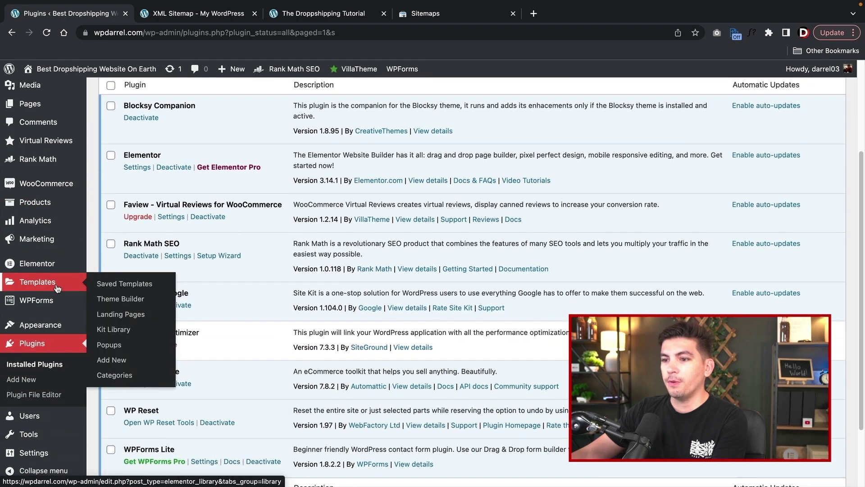
scroll(57, 289, down, 2)
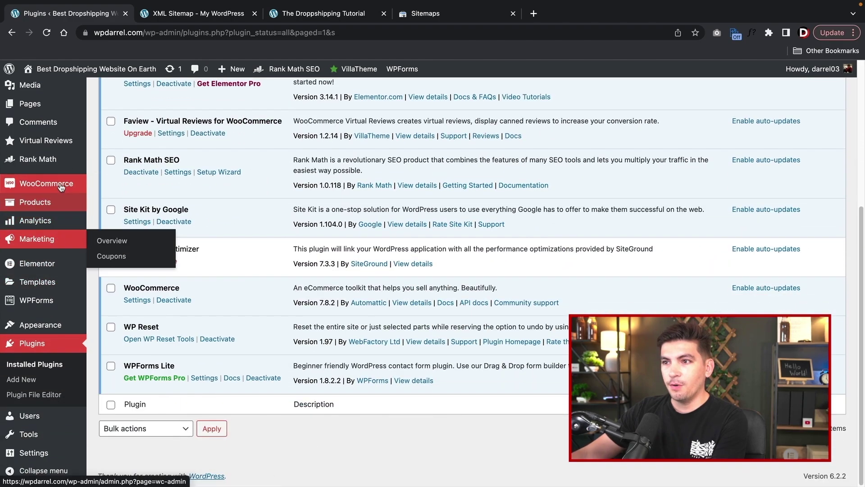
mouse_move(51, 138)
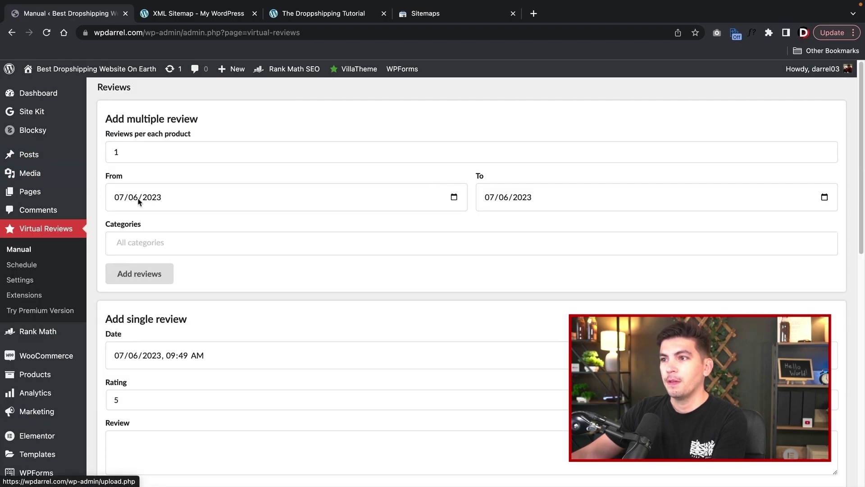
- Set 15 reviews per product with a From date of 10/06/2022 (6 October 2022)
double_click(108, 149)
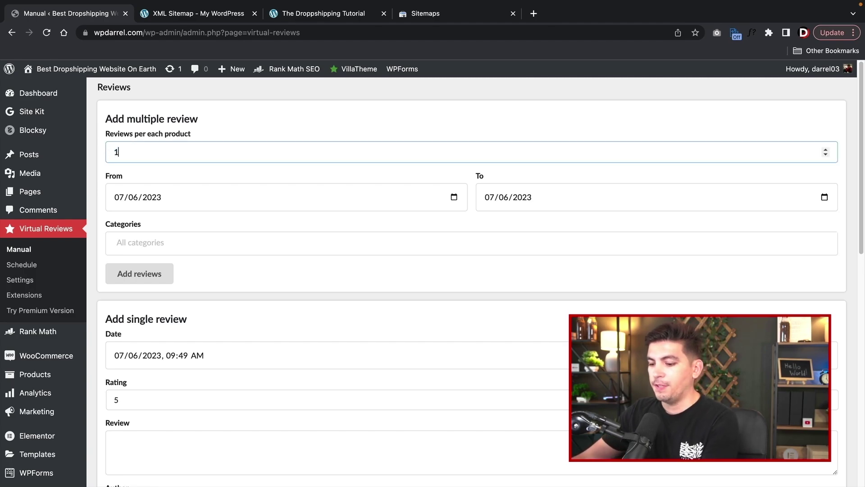
click(183, 199)
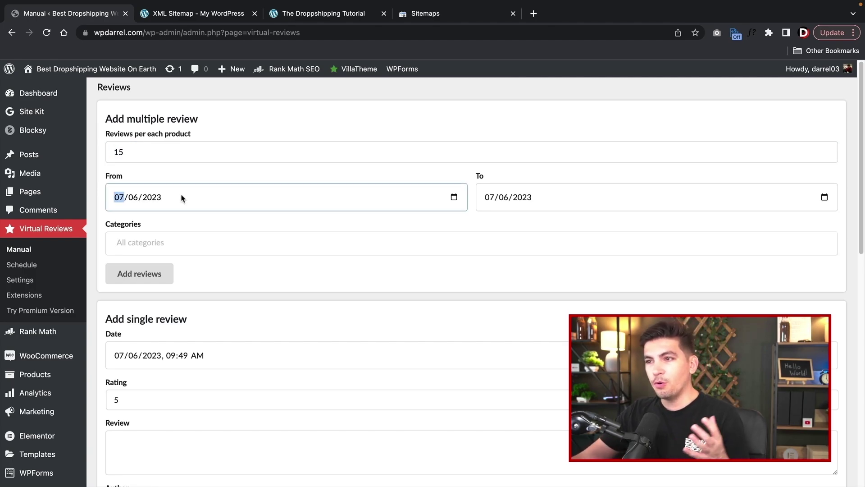
click(454, 199)
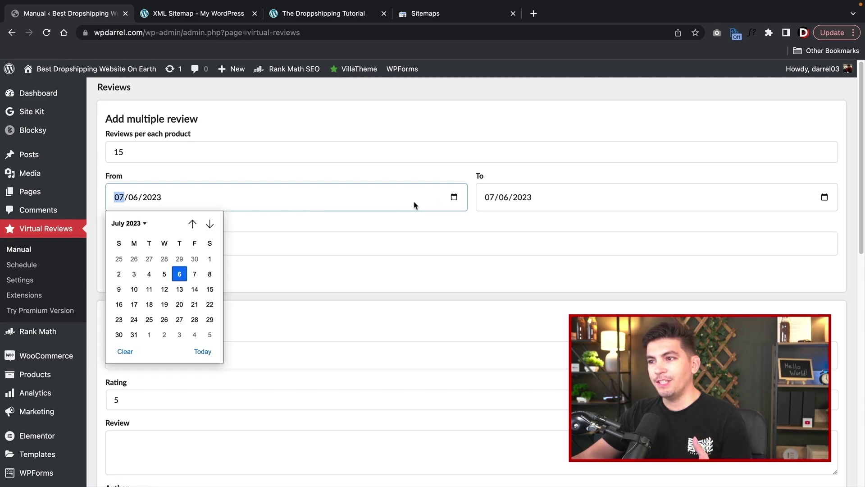
double_click(209, 224)
double_click(210, 224)
click(209, 224)
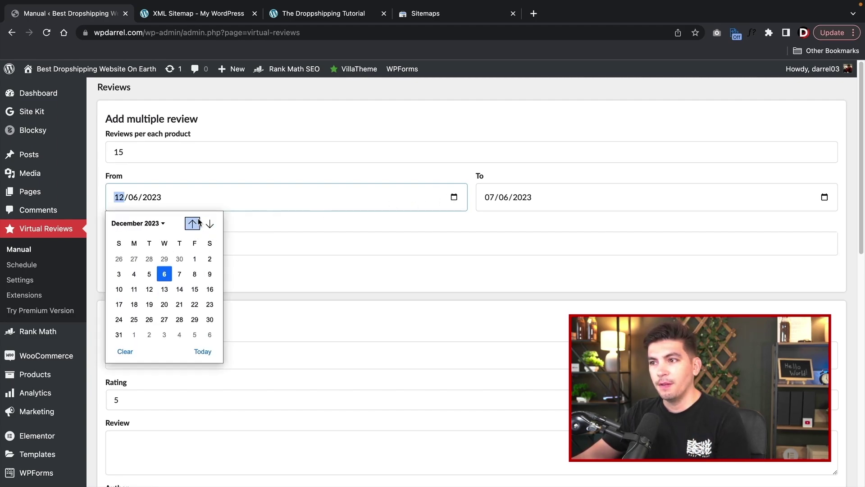
double_click(192, 223)
double_click(192, 223)
triple_click(198, 223)
click(197, 223)
triple_click(197, 223)
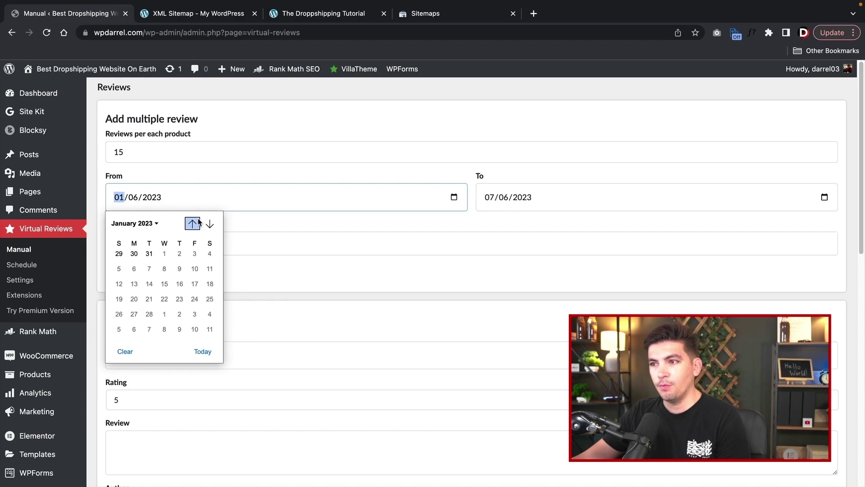
double_click(197, 223)
click(197, 223)
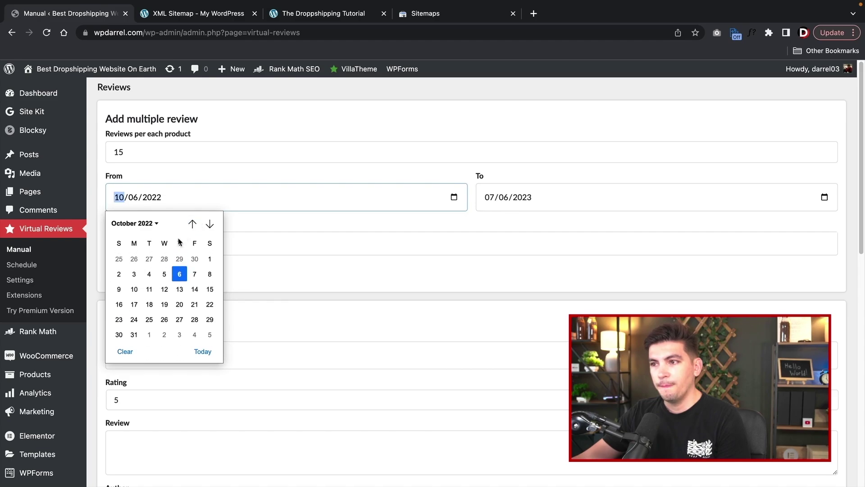
click(178, 274)
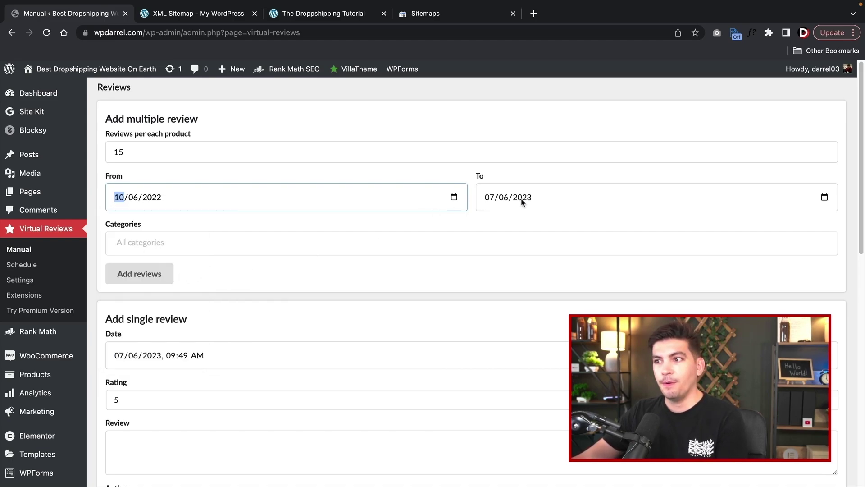
- Leave Categories empty so all categories apply, then add the reviews and confirm
click(171, 243)
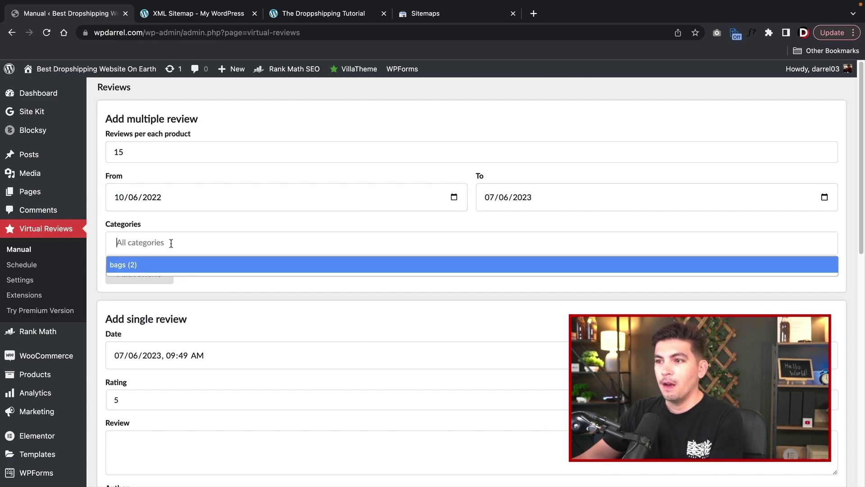
click(164, 265)
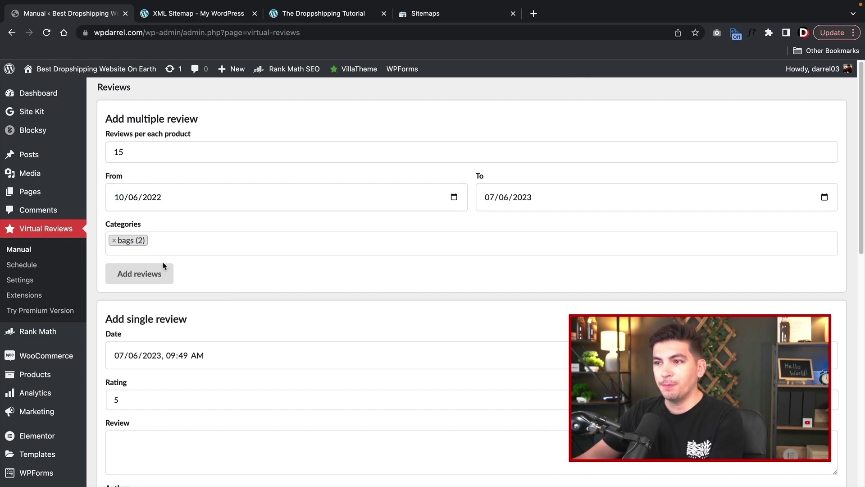
click(114, 241)
click(198, 225)
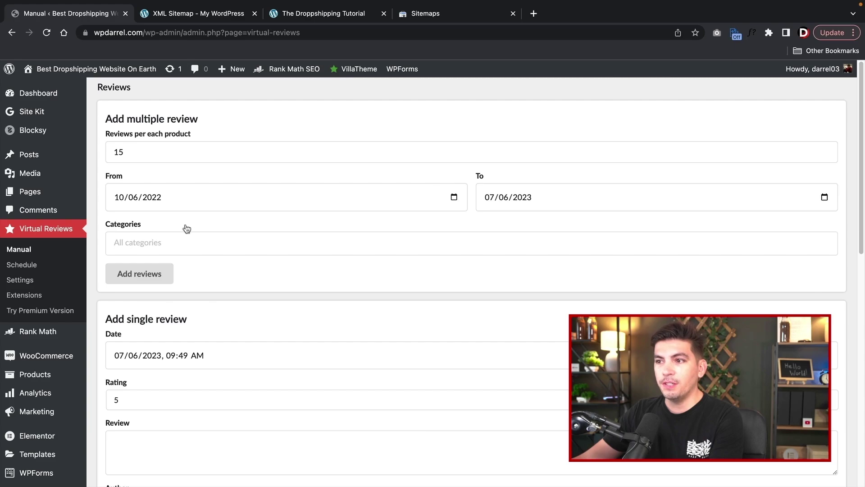
click(148, 280)
click(524, 93)
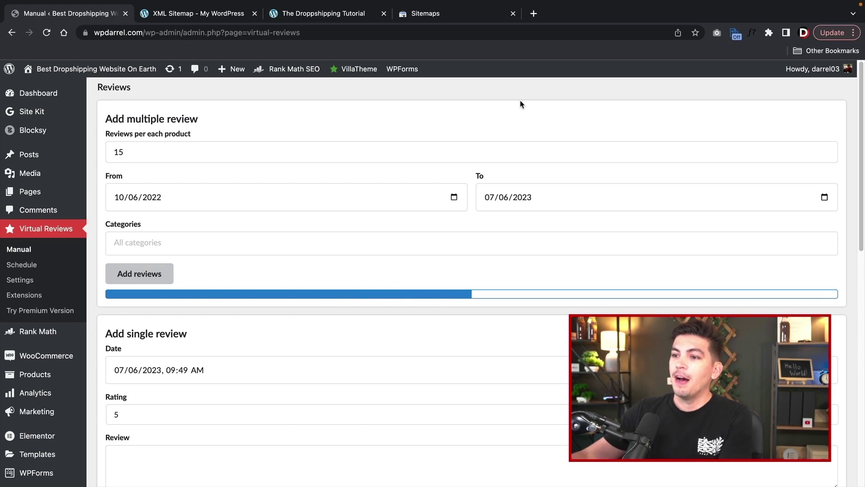
scroll(407, 311, down, 2)
scroll(414, 323, down, 5)
scroll(334, 299, up, 3)
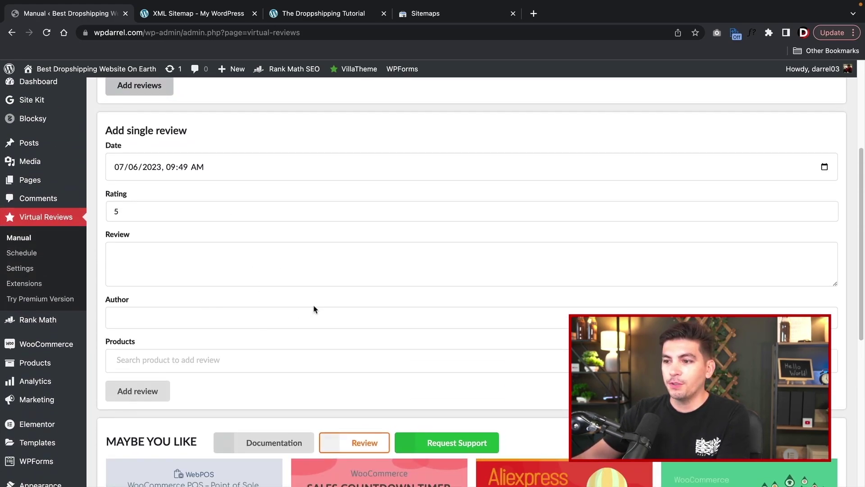
scroll(314, 309, down, 6)
scroll(430, 347, down, 1)
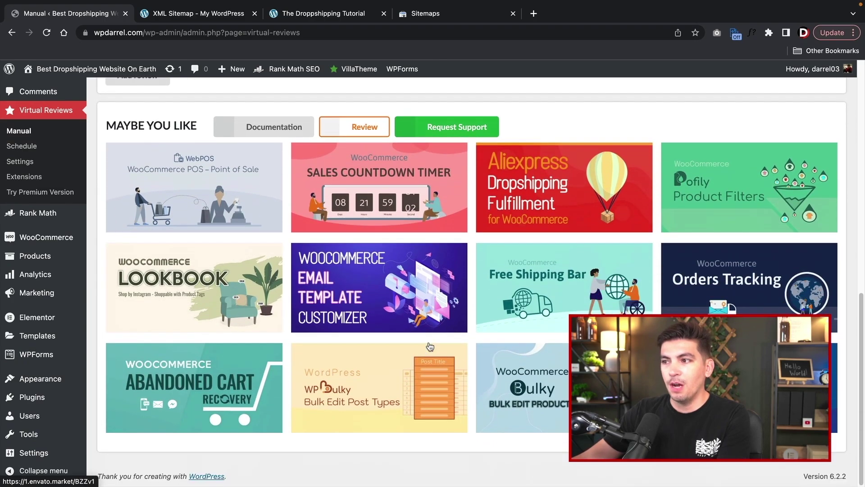
scroll(498, 332, up, 10)
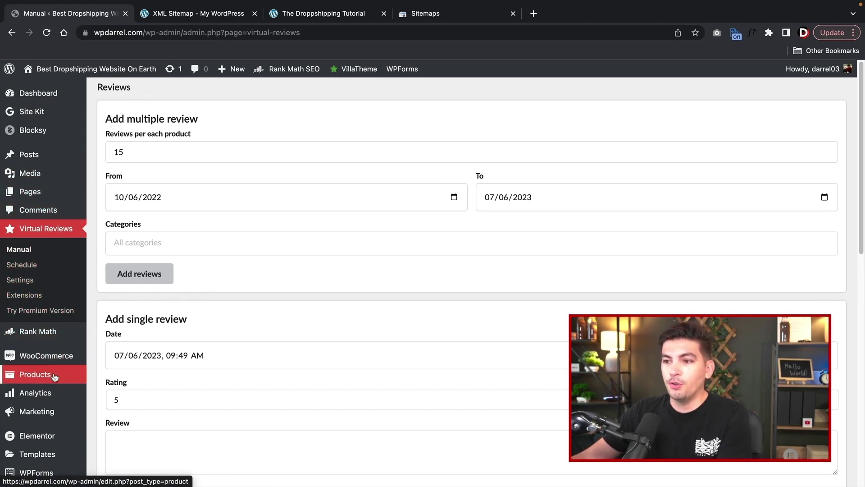
- View the waist bag and check its 15 customer reviews, first dated November 3, 2022
mouse_move(54, 376)
click(115, 378)
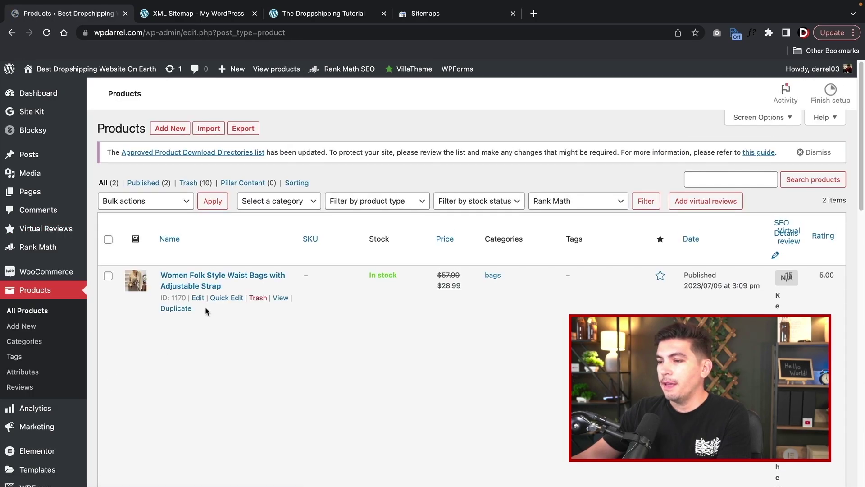
click(281, 319)
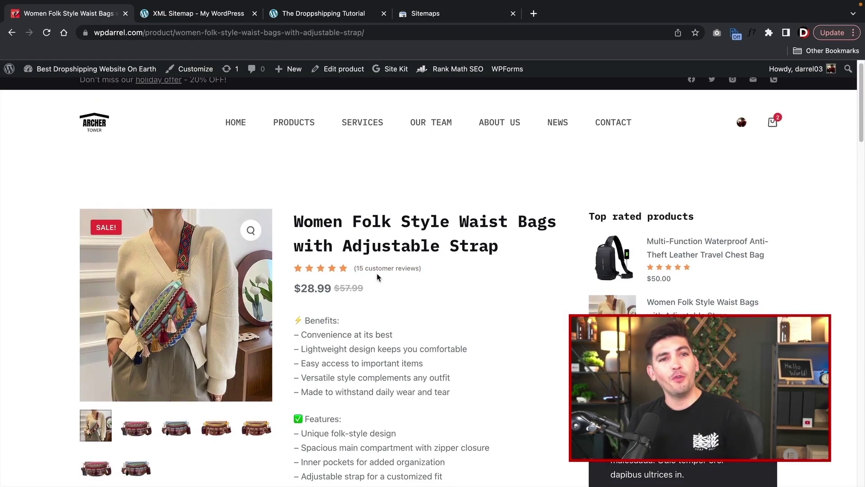
click(380, 270)
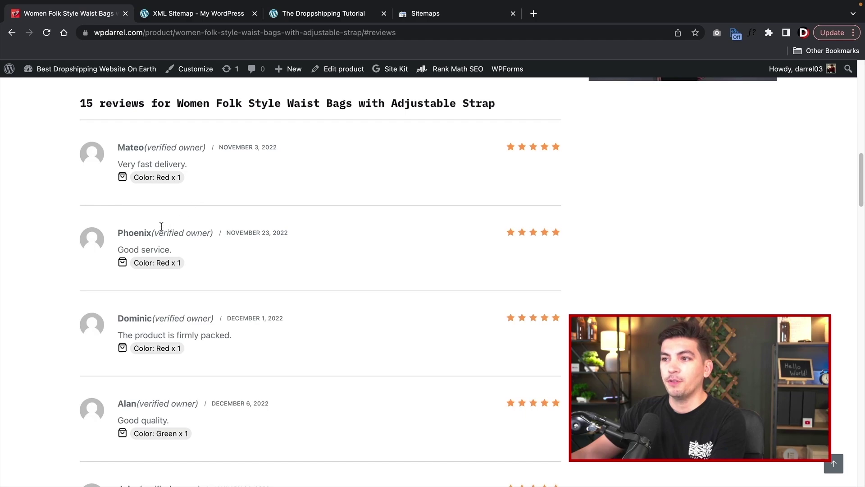
drag(125, 147, 280, 153)
click(251, 149)
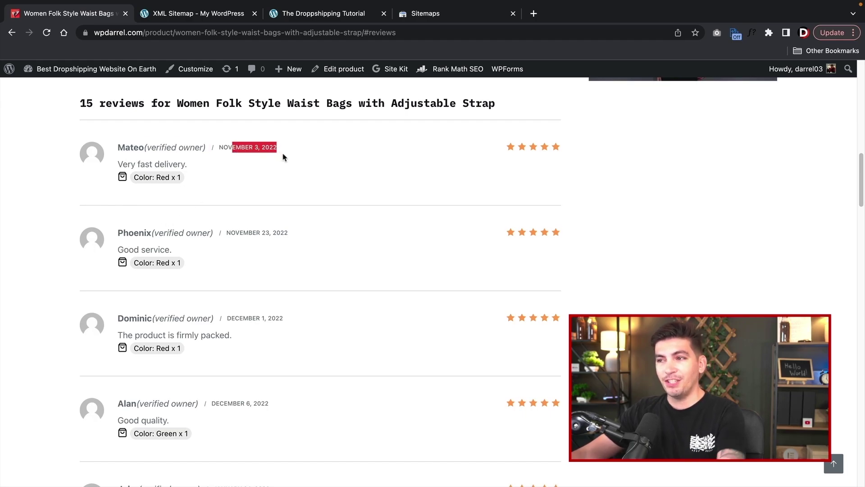
scroll(276, 162, down, 5)
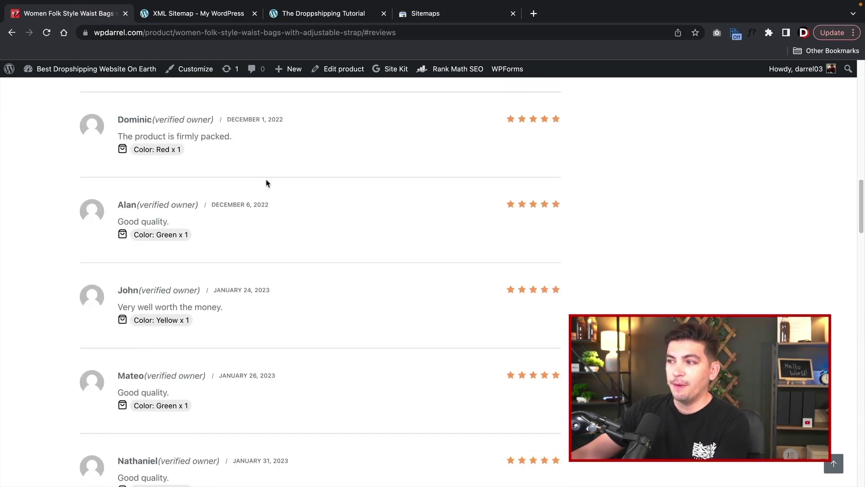
scroll(266, 183, down, 18)
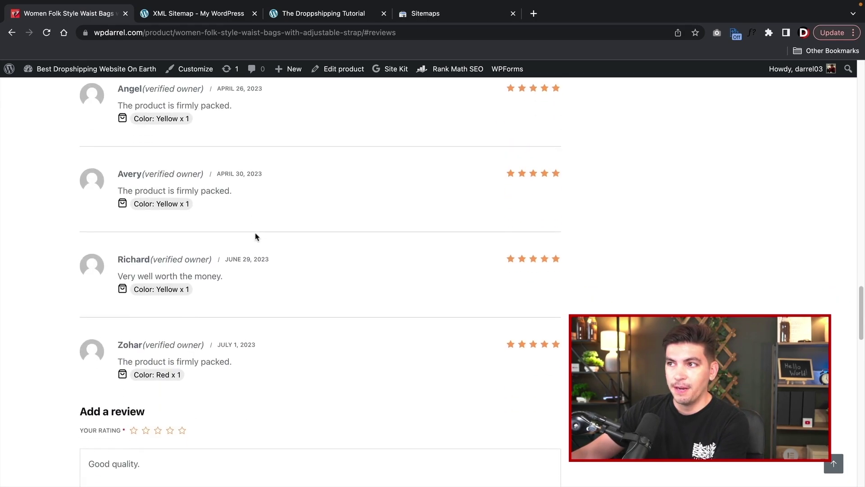
scroll(255, 236, down, 5)
scroll(256, 232, up, 20)
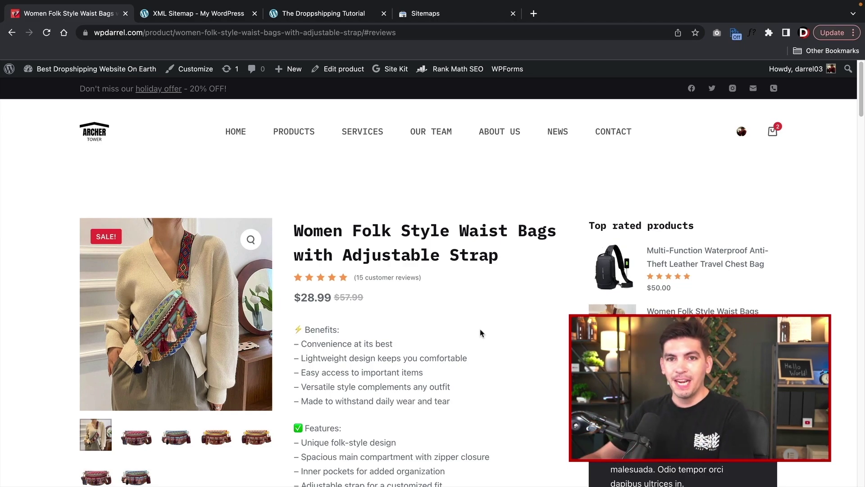
- Open the Multi-Function Waterproof Anti-Theft Leather Travel Chest Bag page from Top rated products
click(665, 262)
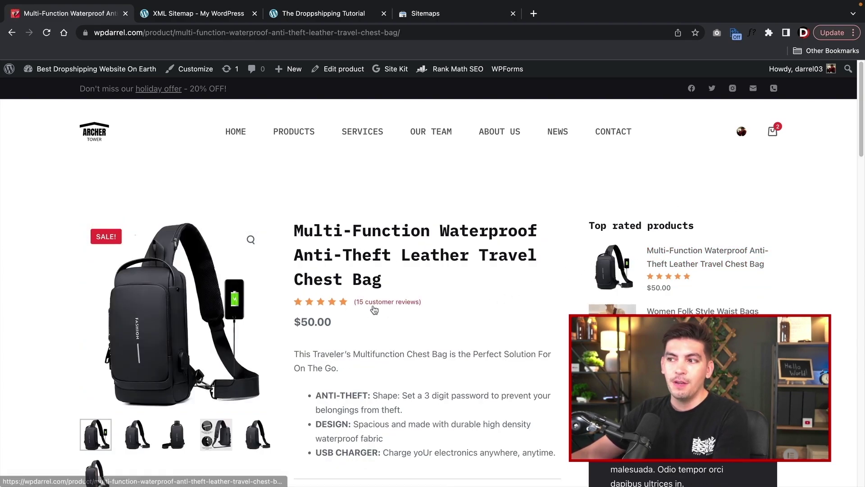
scroll(372, 302, down, 5)
scroll(367, 288, down, 20)
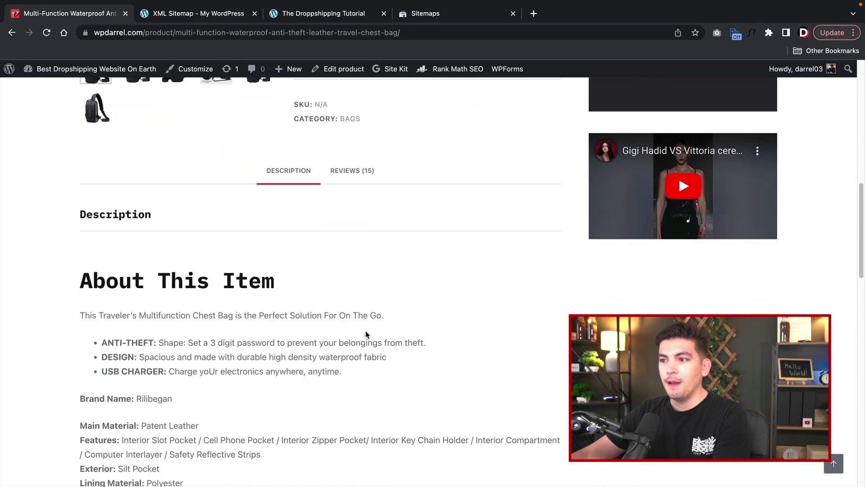
scroll(363, 355, up, 10)
scroll(362, 370, up, 15)
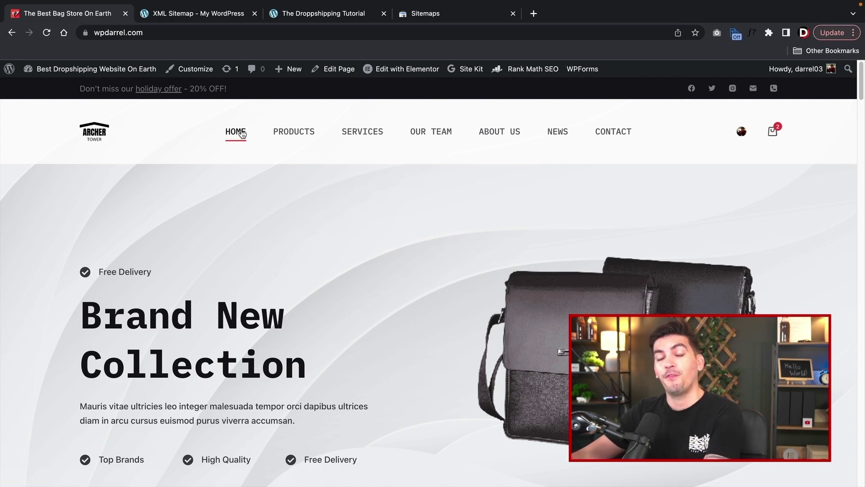
- Scroll through the store's HOME page hero, then head to the admin Dashboard
scroll(247, 154, down, 1)
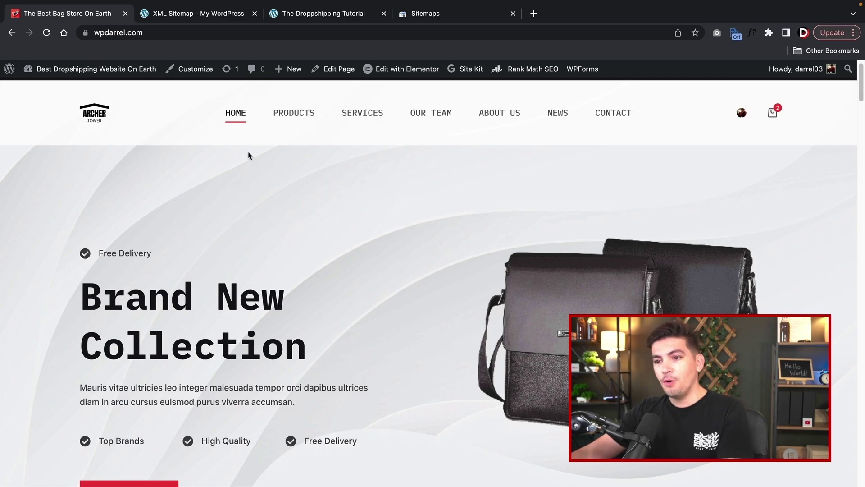
scroll(257, 218, down, 3)
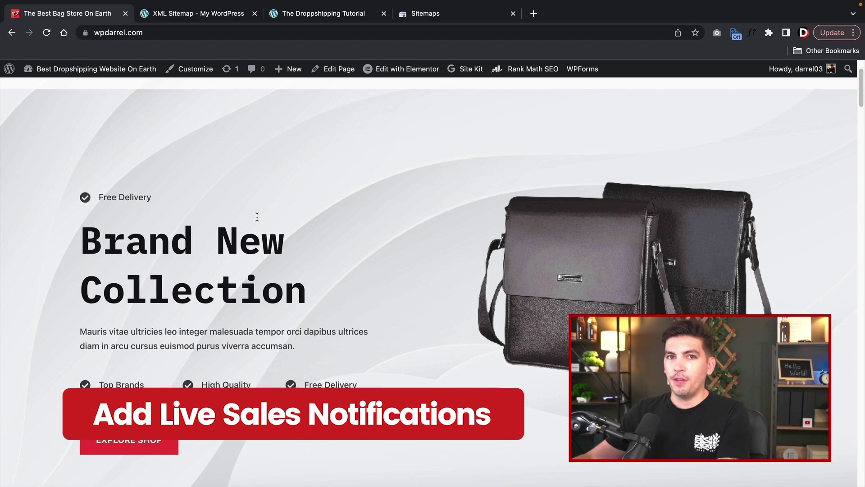
mouse_move(86, 70)
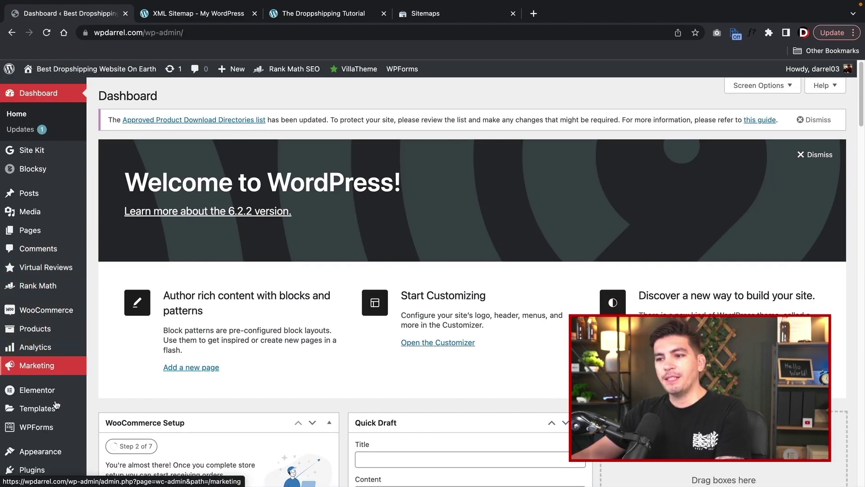
- Search Add New plugins for 'notificationx', then install and activate NotificationX
mouse_move(50, 471)
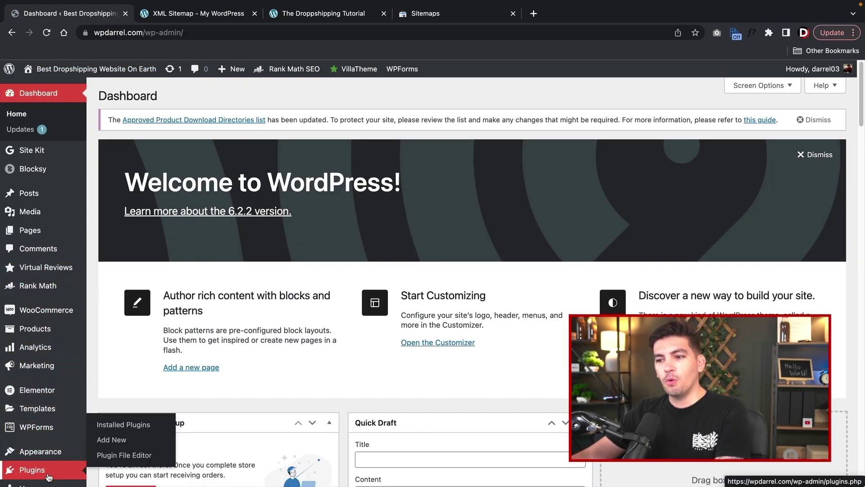
click(112, 439)
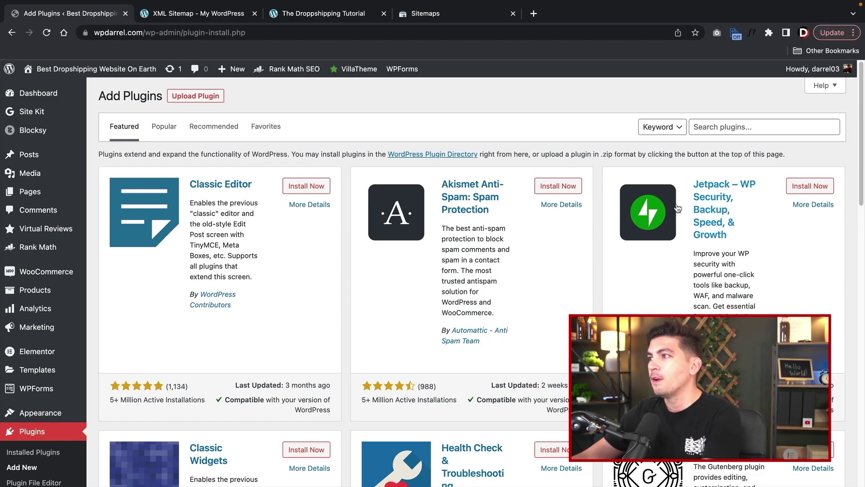
click(739, 127)
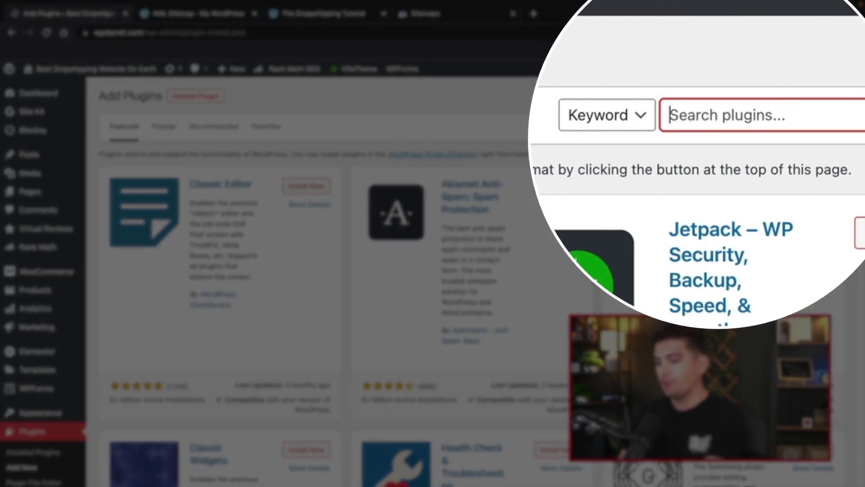
text(notificationx)
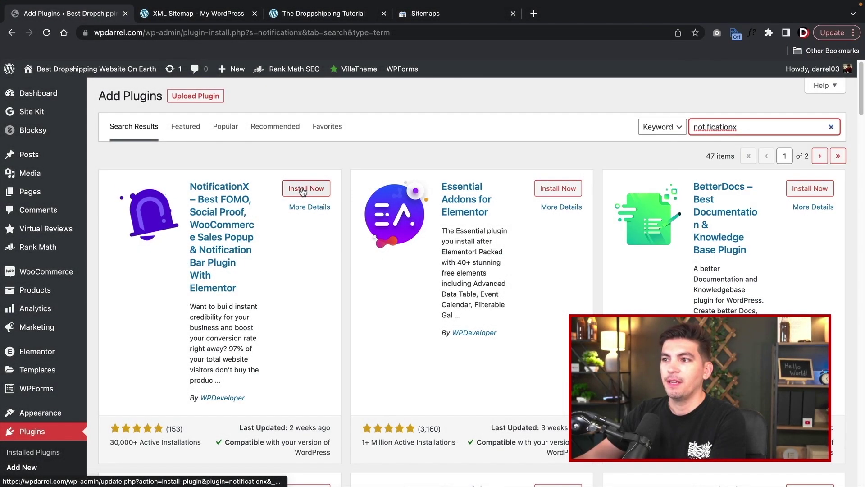
click(303, 189)
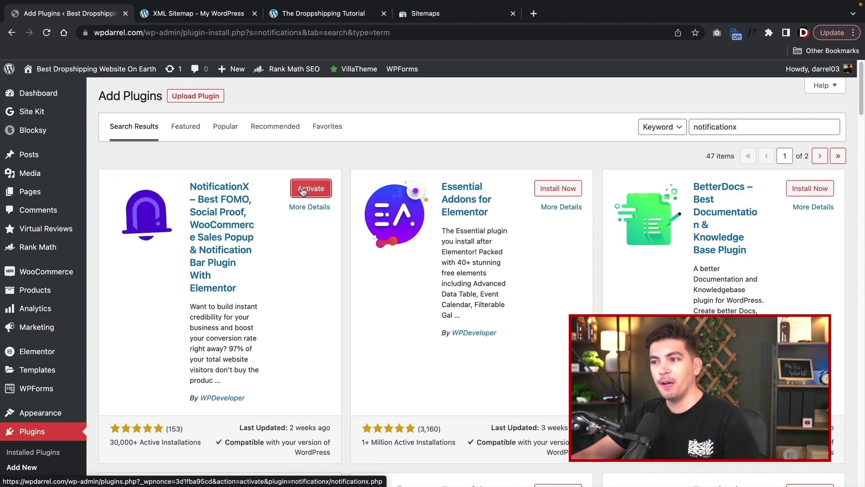
click(302, 189)
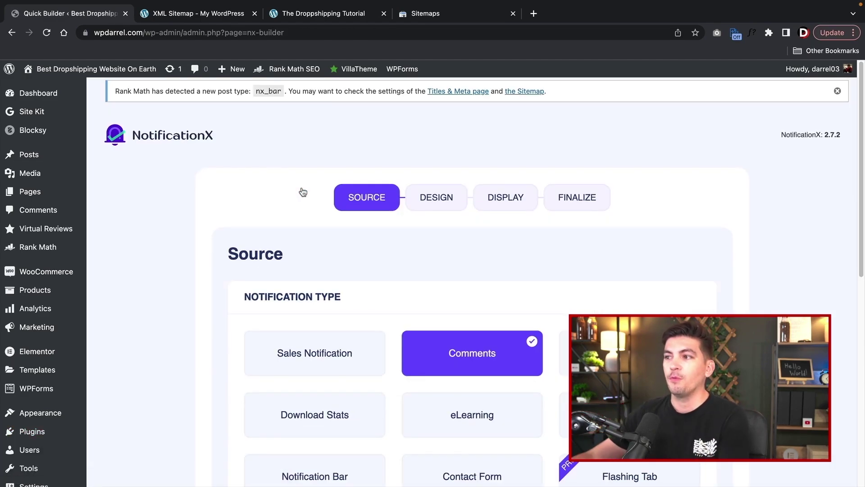
- Choose Sales Notification as the NotificationX type and review the design options
scroll(329, 252, down, 2)
click(326, 263)
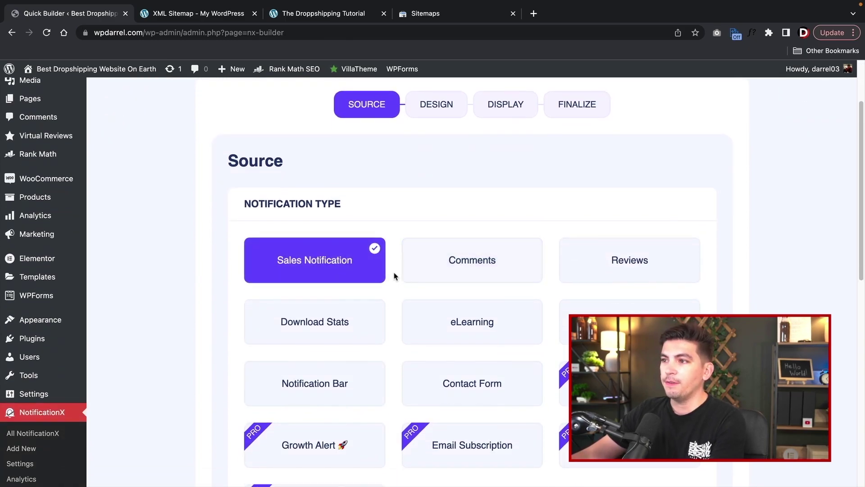
scroll(352, 269, down, 8)
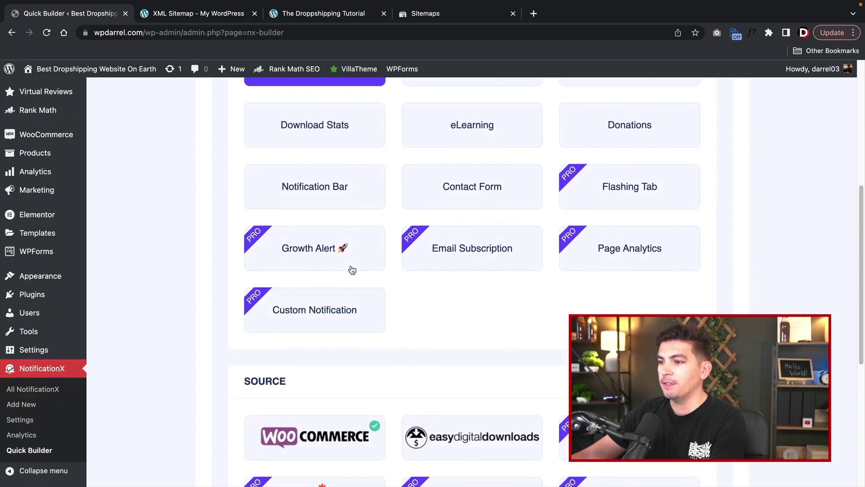
scroll(345, 282, down, 3)
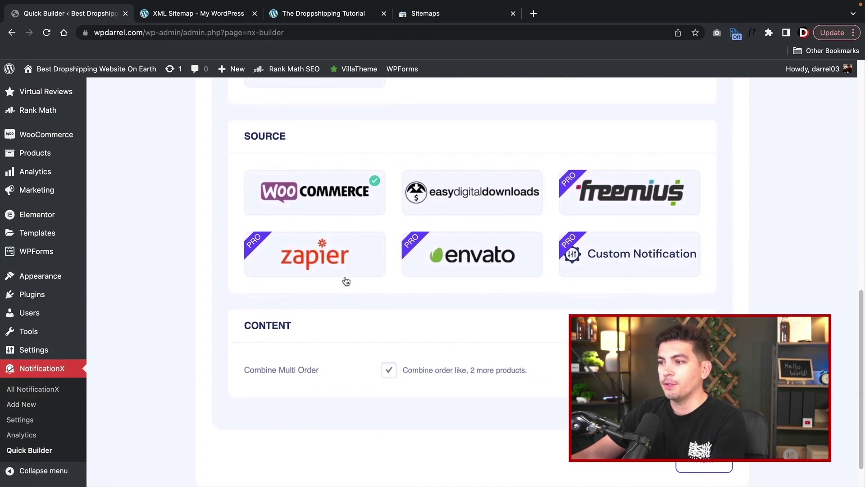
scroll(566, 367, up, 10)
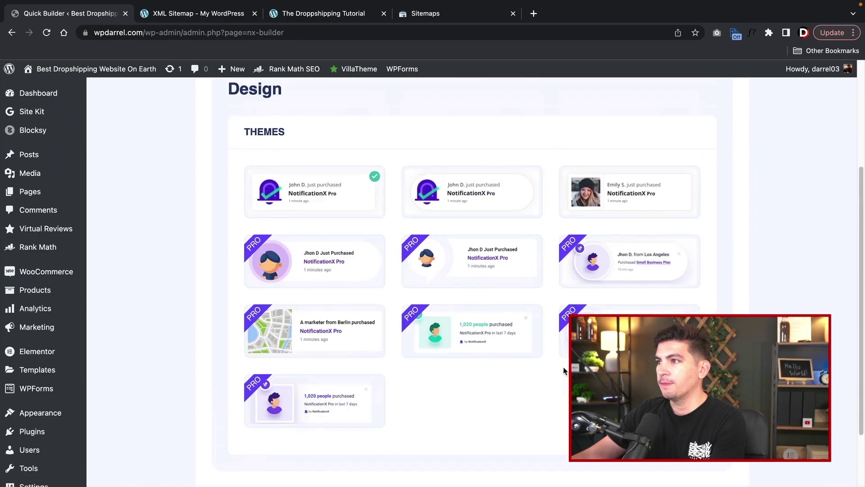
scroll(380, 294, down, 1)
scroll(380, 294, down, 2)
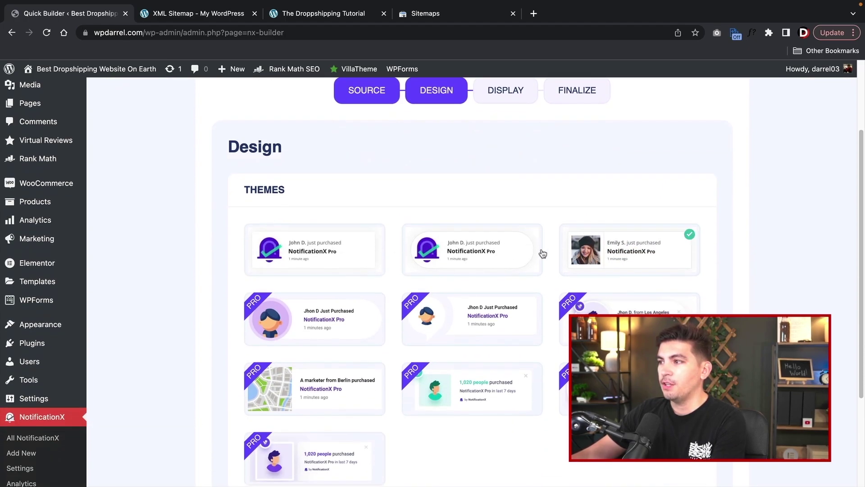
scroll(396, 258, down, 3)
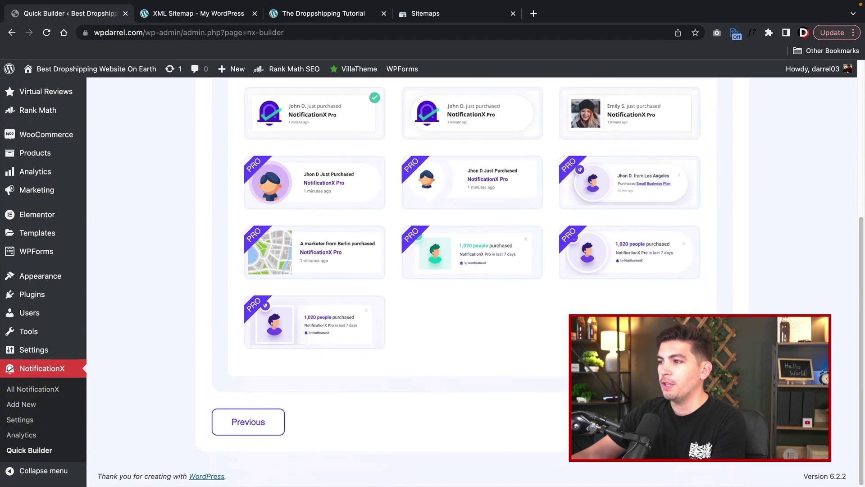
- Set the notification to show everywhere, for logged-out users only, then continue to Finalize
click(703, 421)
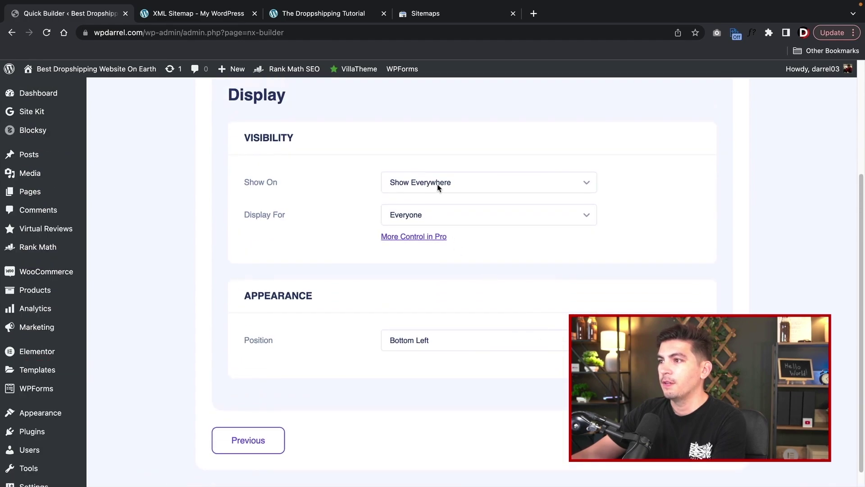
click(437, 185)
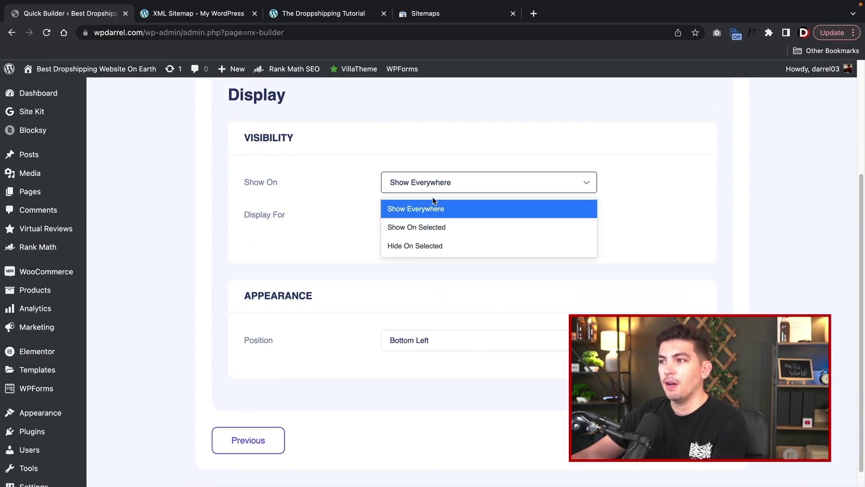
click(735, 207)
click(516, 219)
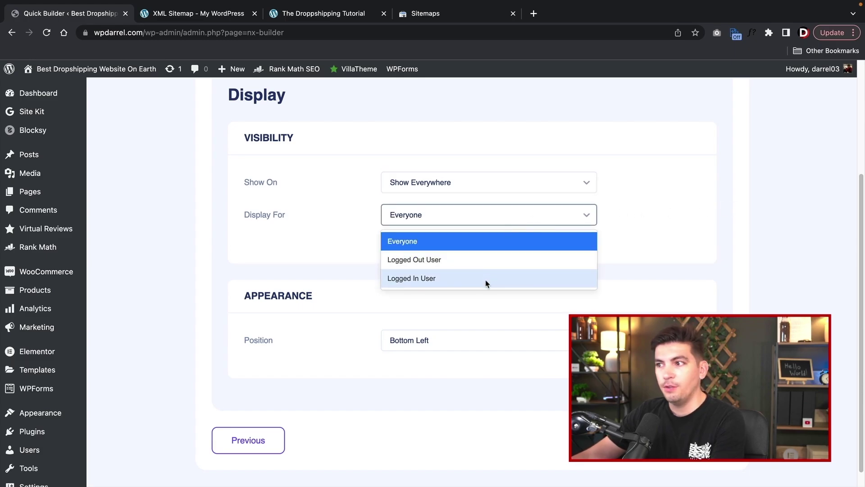
click(487, 260)
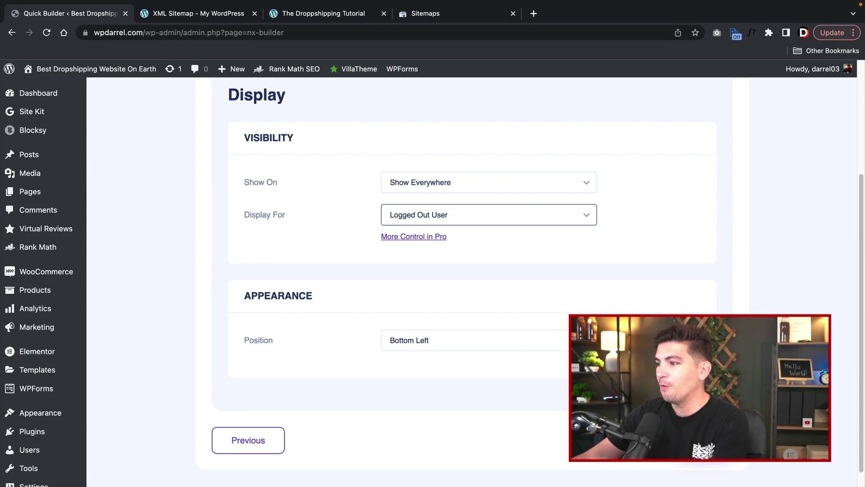
click(702, 440)
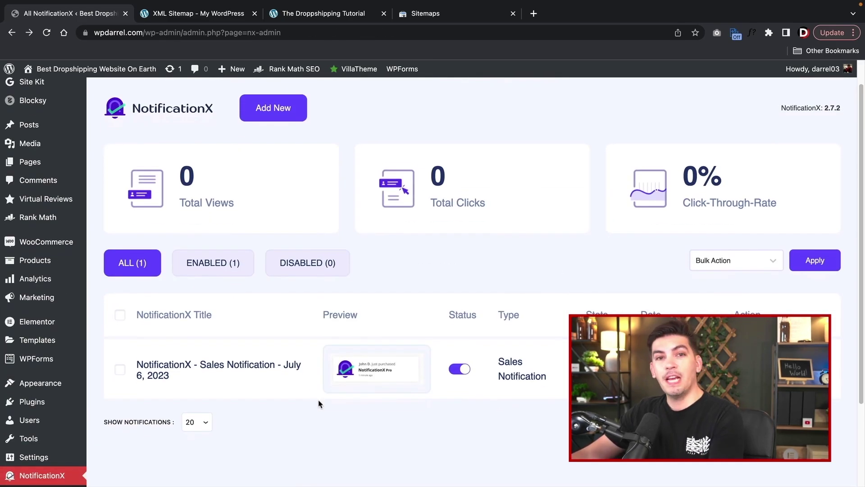
- Preview the sales notification popup on the storefront, then close the preview
click(237, 364)
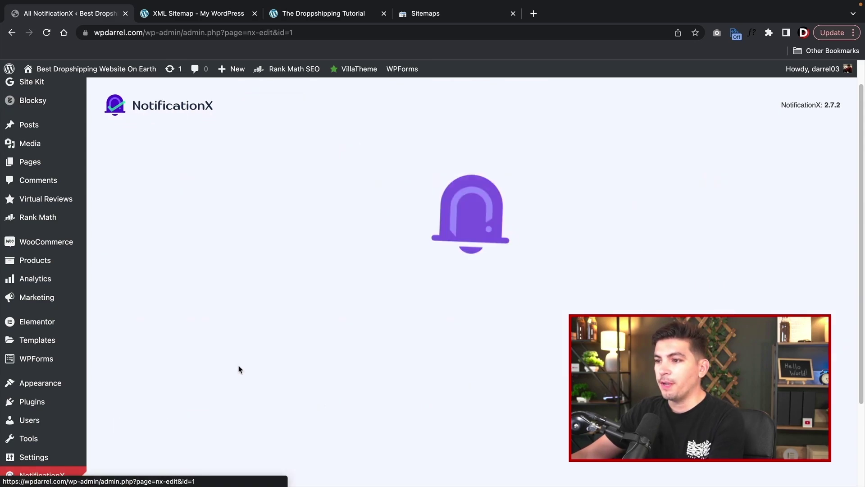
click(647, 202)
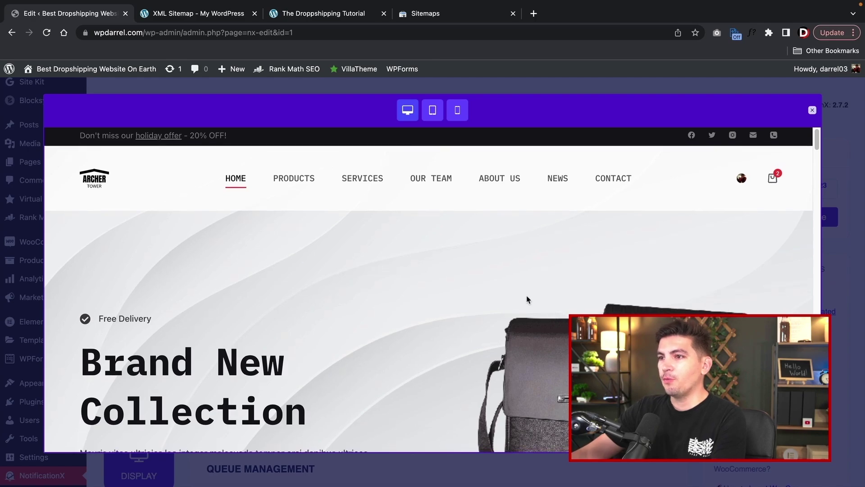
scroll(531, 300, down, 3)
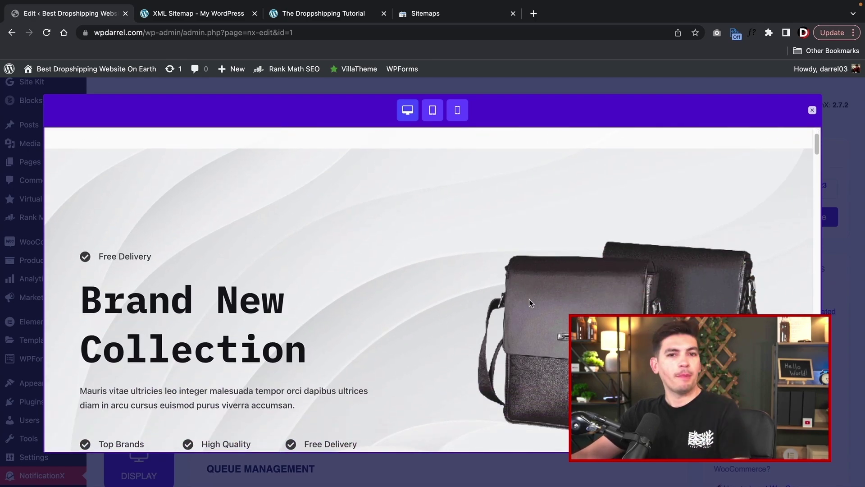
scroll(529, 298, down, 4)
scroll(513, 320, down, 9)
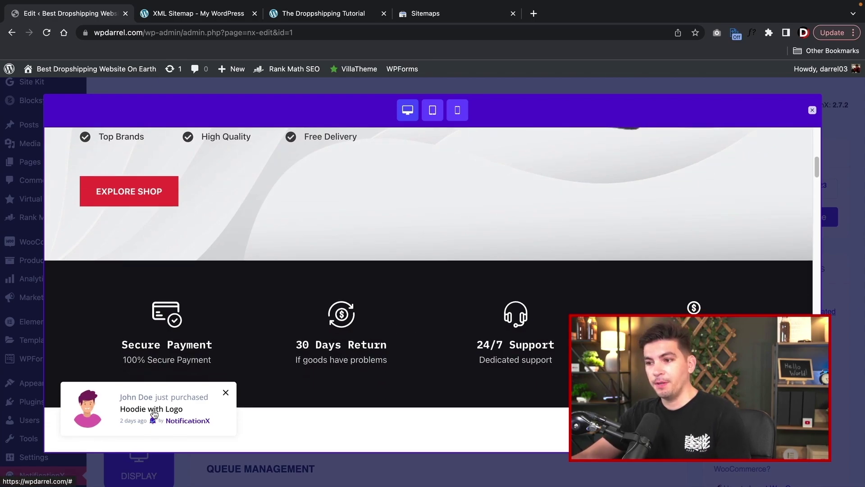
scroll(332, 355, down, 3)
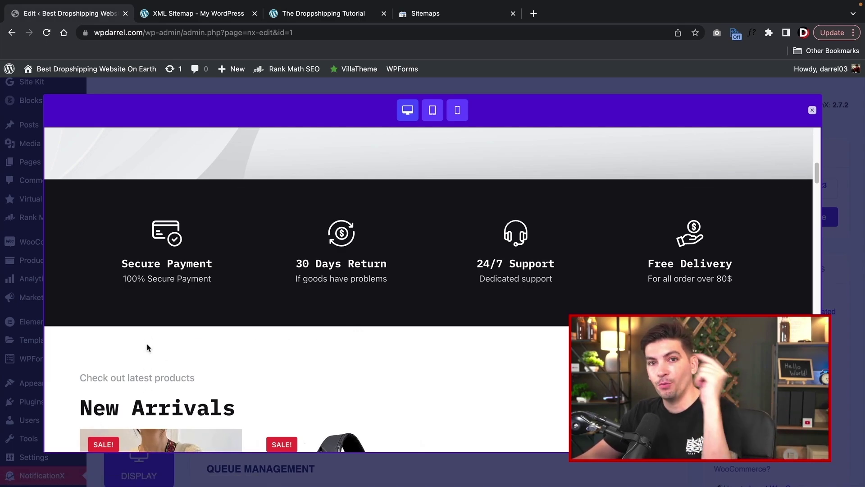
scroll(313, 325, down, 8)
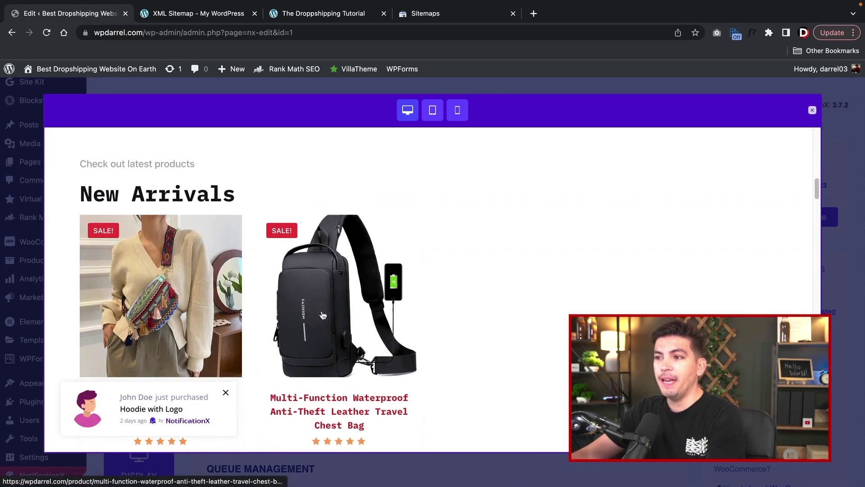
scroll(322, 315, down, 8)
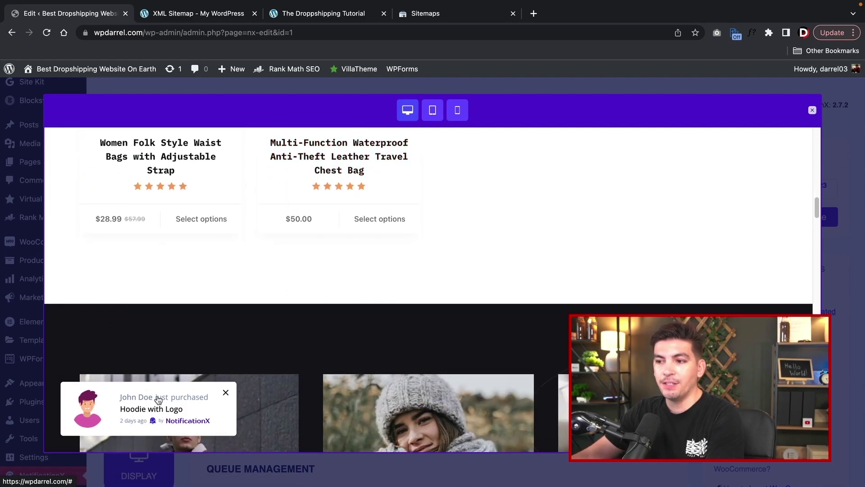
scroll(317, 334, down, 8)
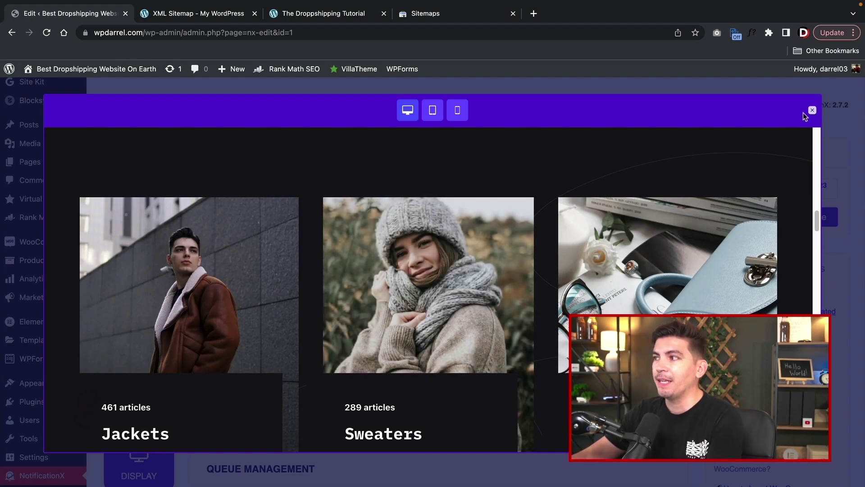
click(812, 110)
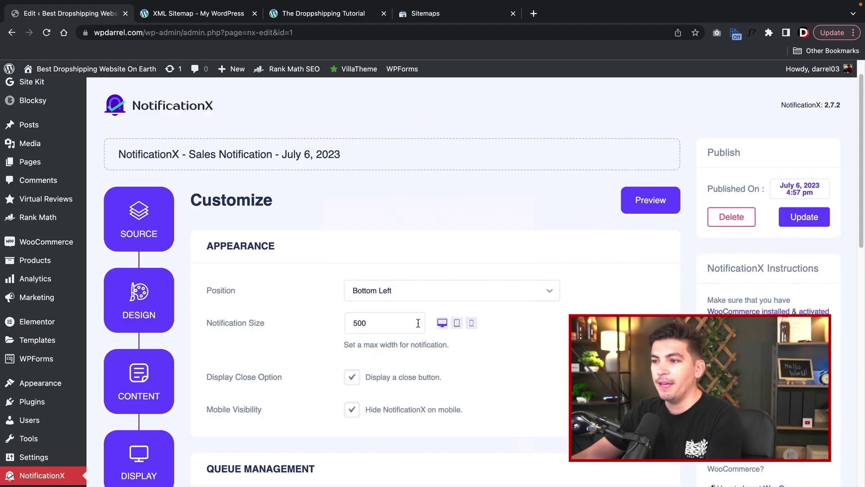
- Visit the live bag store site from the admin bar
scroll(418, 323, down, 4)
scroll(427, 356, up, 5)
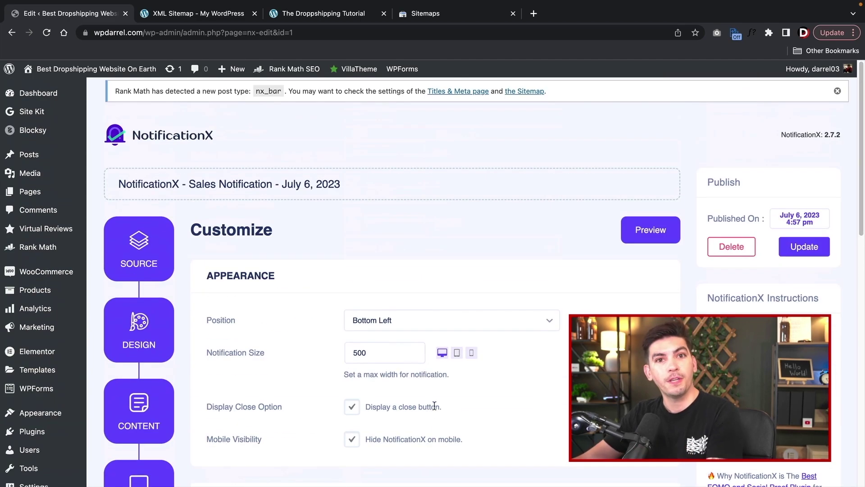
mouse_move(96, 70)
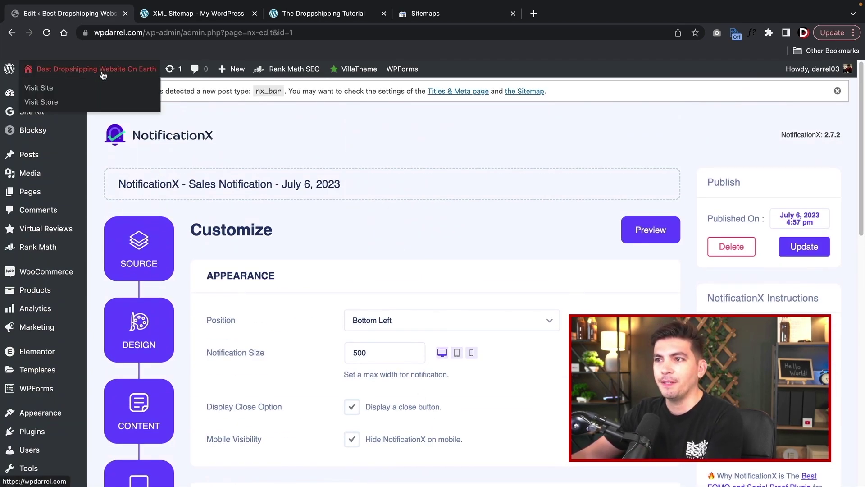
click(98, 88)
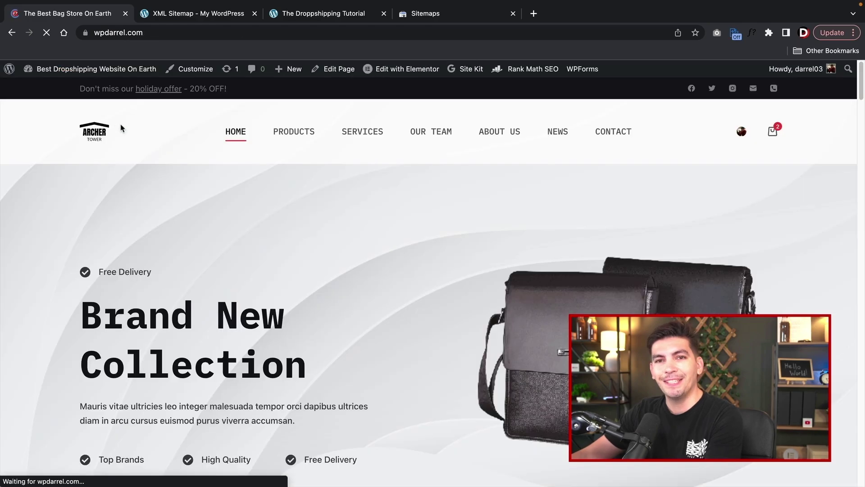
- Scroll the bag store homepage, then go back to the WordPress admin Dashboard
scroll(205, 253, down, 3)
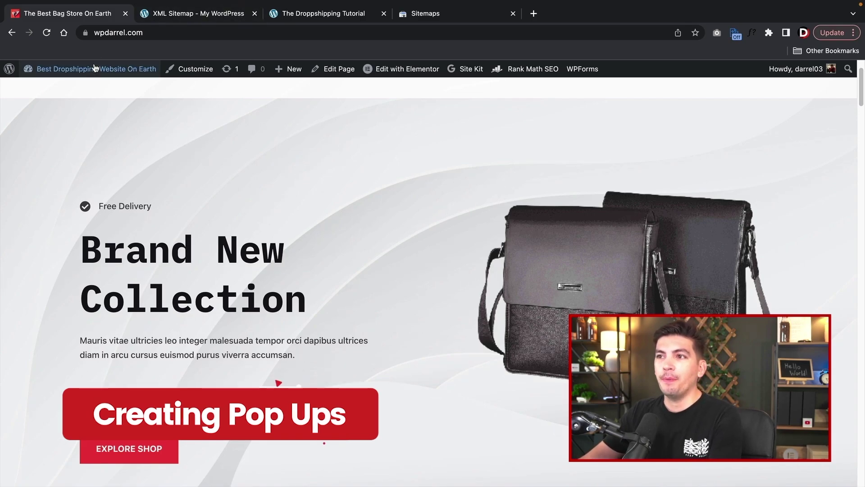
click(85, 79)
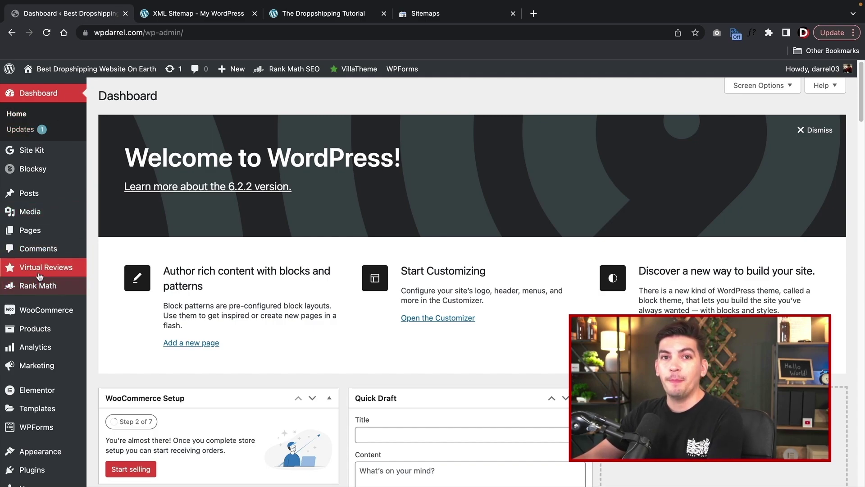
- Go to Add New Plugins and search for the Hustle plugin
scroll(45, 387, down, 2)
mouse_move(81, 395)
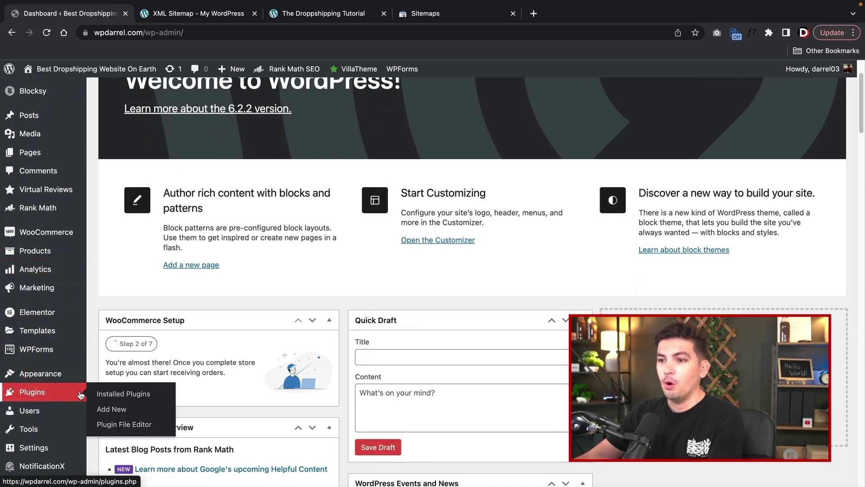
click(106, 412)
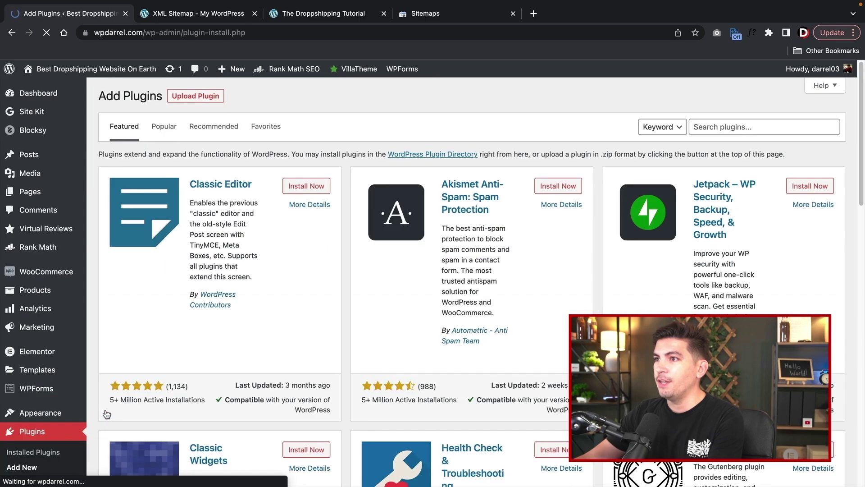
click(726, 128)
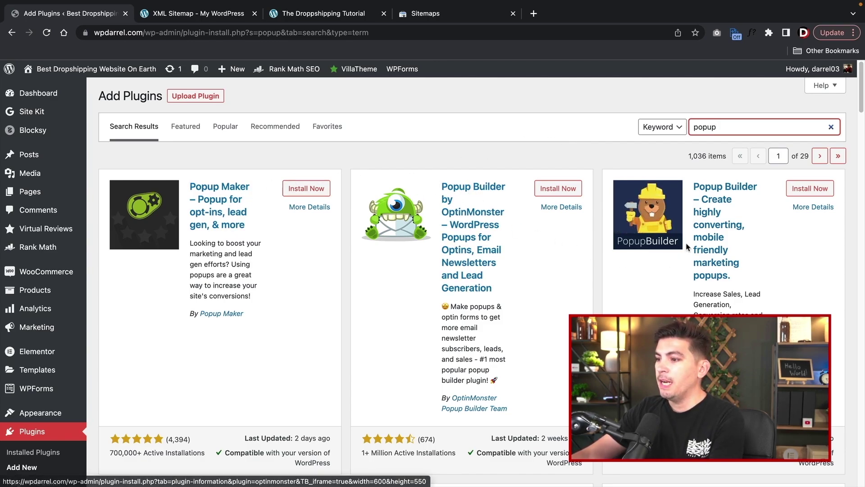
scroll(703, 205, down, 7)
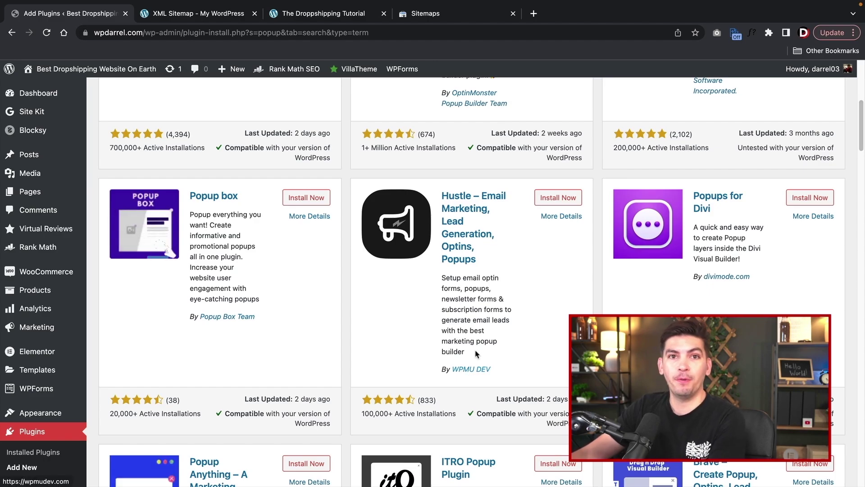
- Install and activate the Hustle pop-up plugin
click(559, 198)
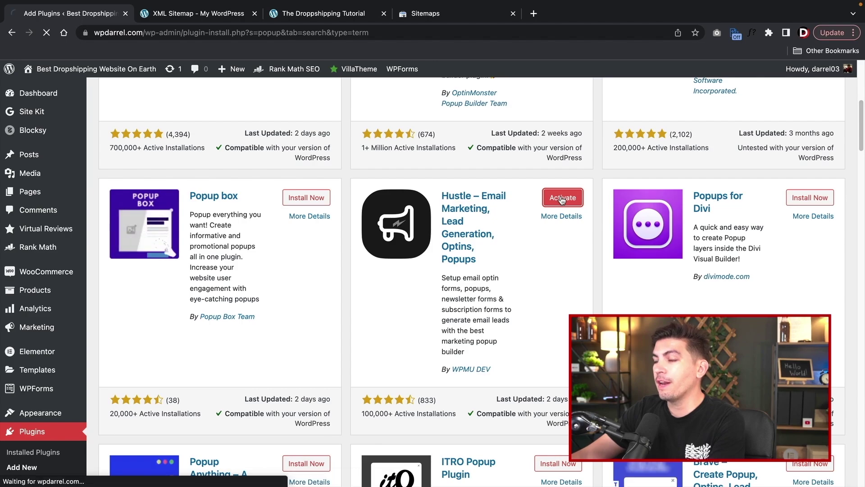
click(552, 197)
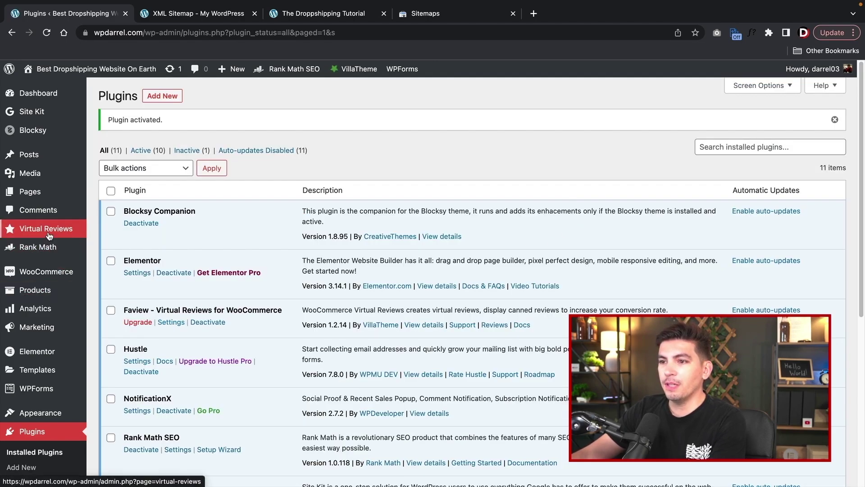
scroll(51, 325, down, 1)
scroll(51, 323, down, 5)
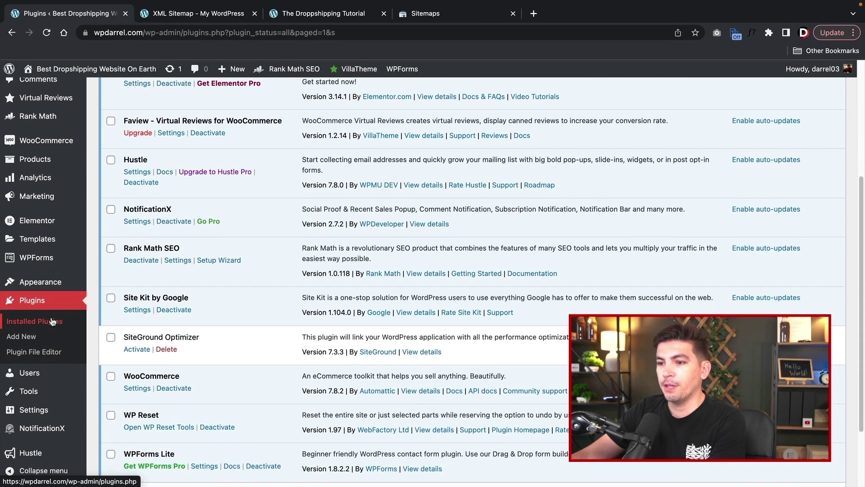
mouse_move(29, 458)
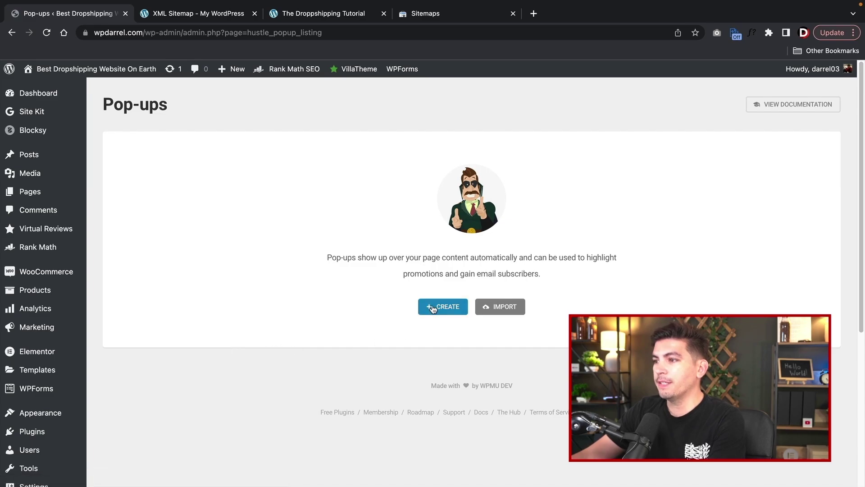
- Create an informational pop-up named 'Social Media' using the Give Away template
click(433, 308)
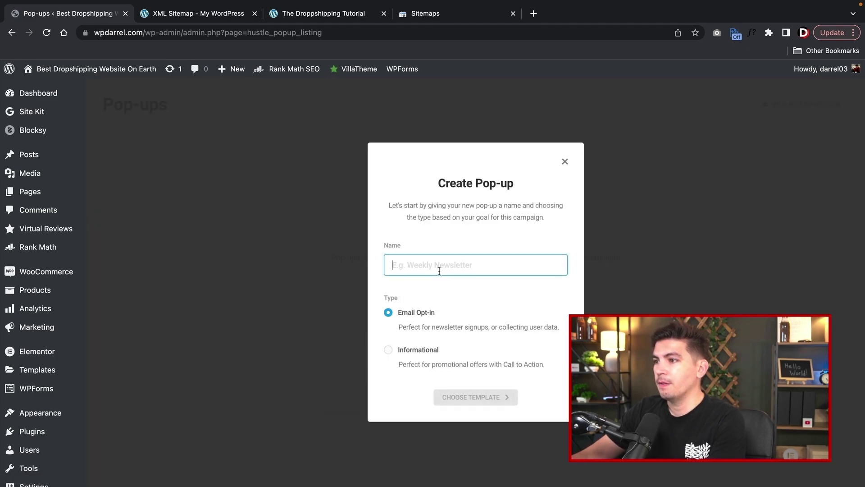
text(Social W)
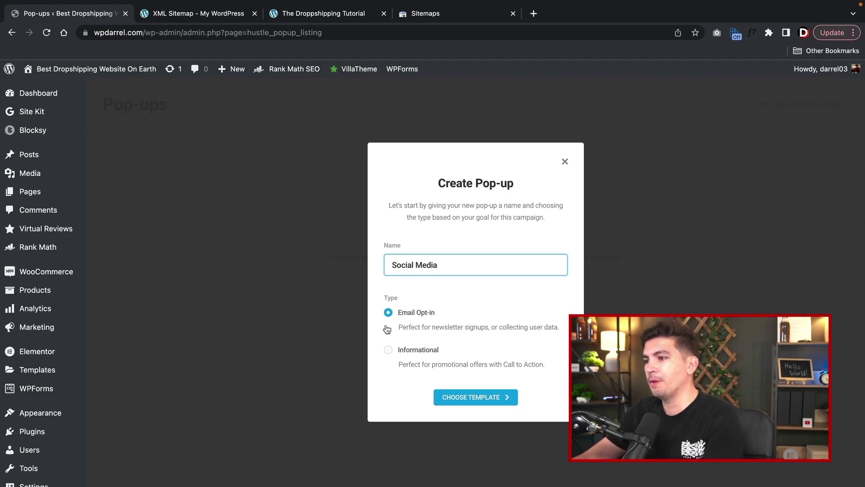
click(388, 350)
click(471, 397)
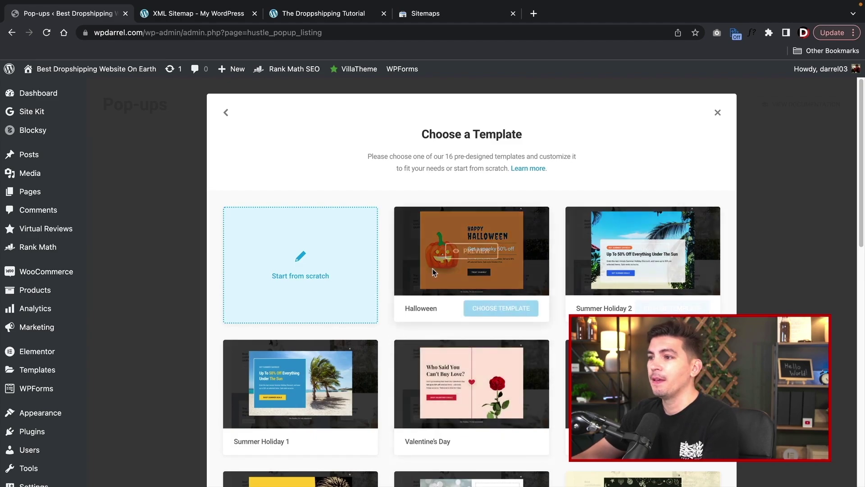
scroll(432, 270, down, 3)
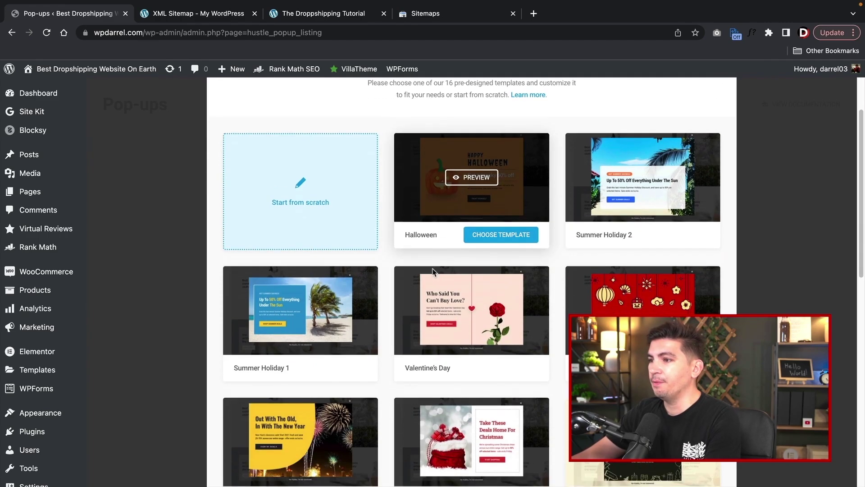
scroll(550, 246, down, 2)
scroll(551, 247, down, 5)
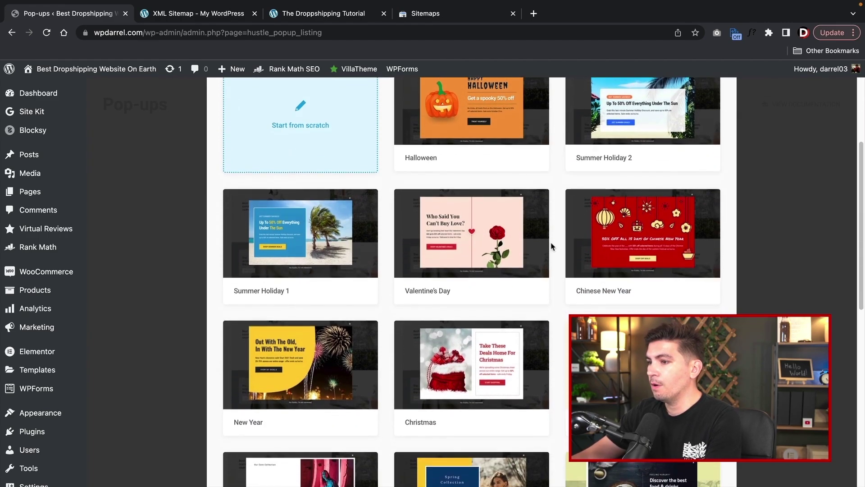
scroll(550, 247, down, 2)
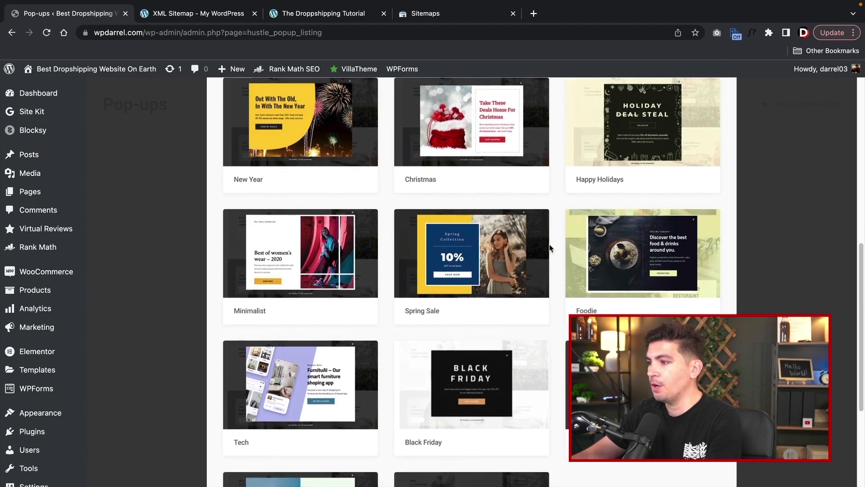
scroll(586, 289, down, 3)
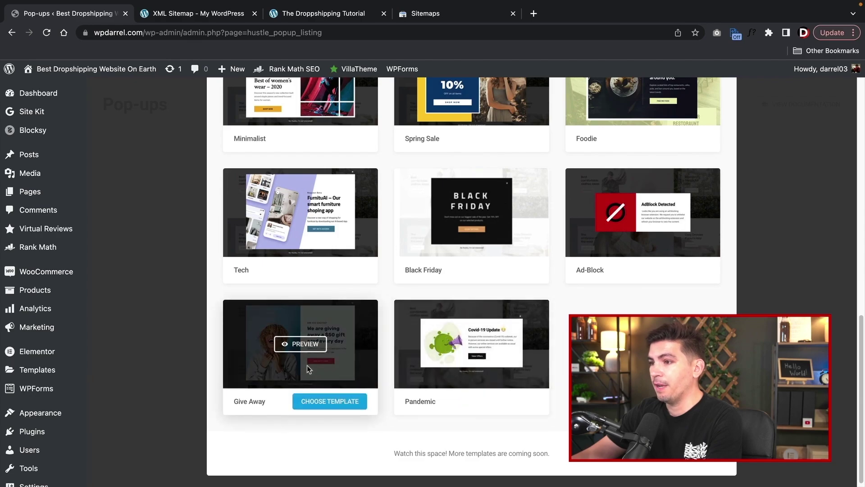
click(334, 403)
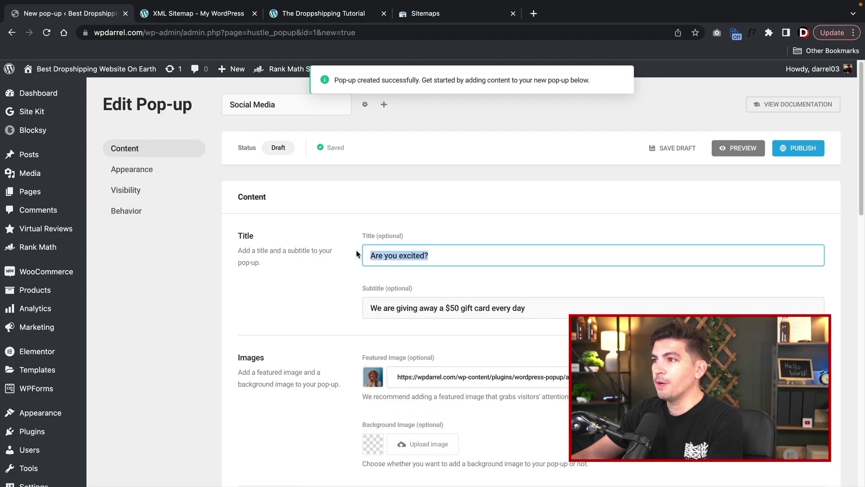
- Add 'Follow us for details!' to the end of the pop-up subtitle
drag(421, 308, 551, 309)
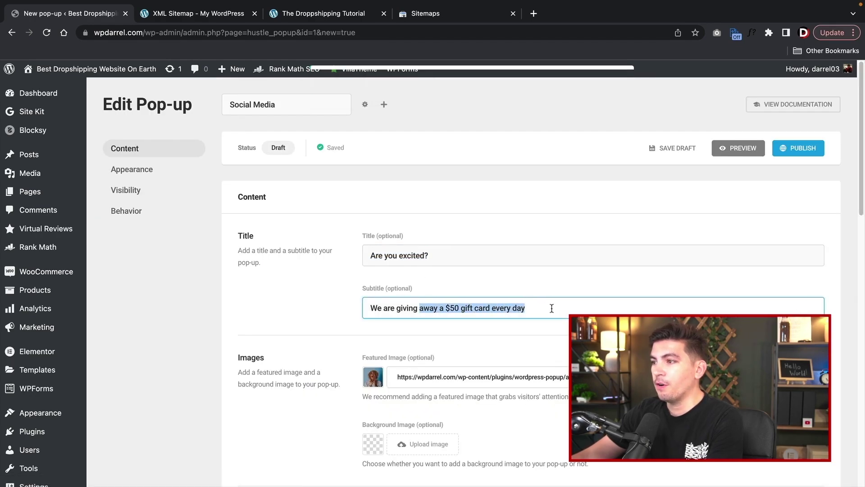
click(551, 308)
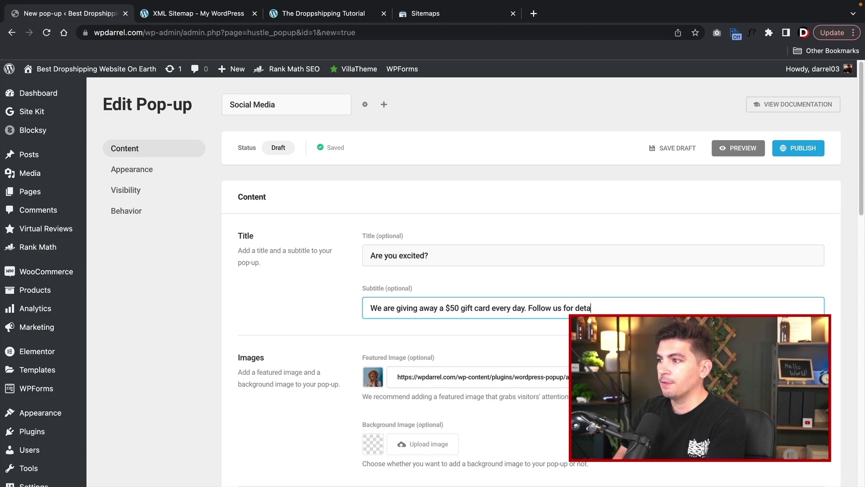
scroll(543, 314, down, 3)
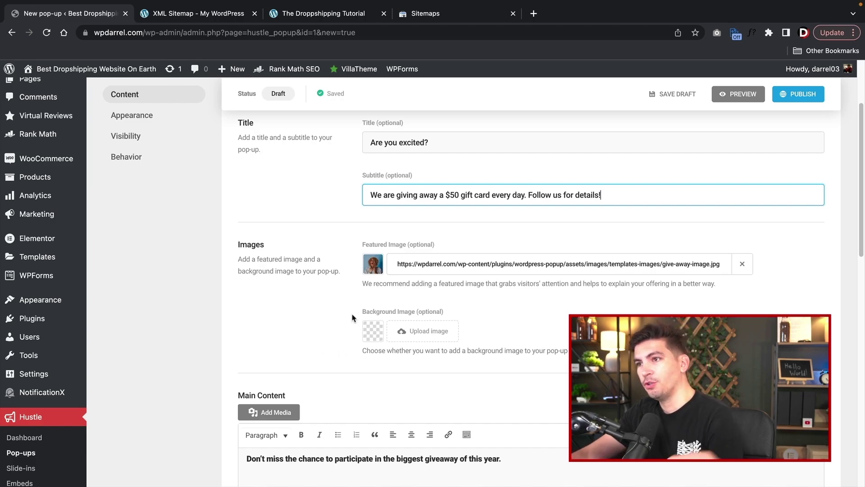
scroll(352, 317, down, 4)
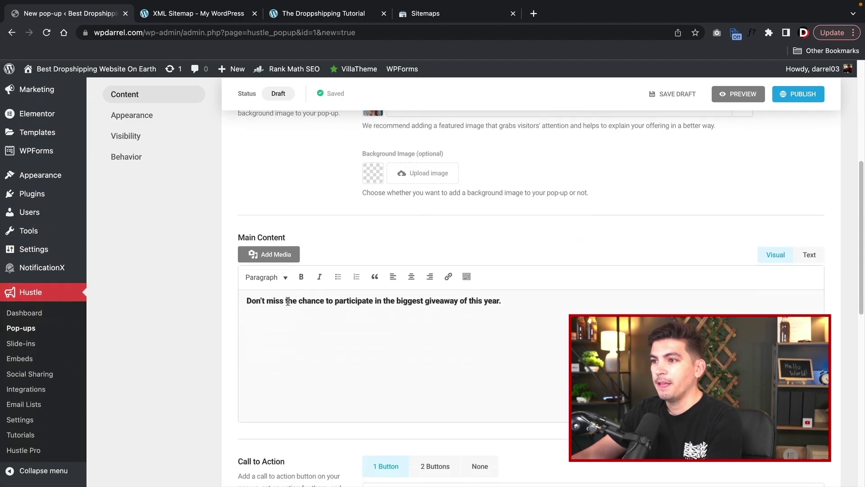
- Expand call-to-action Button 1 and open its redirect link setting
drag(271, 305, 490, 310)
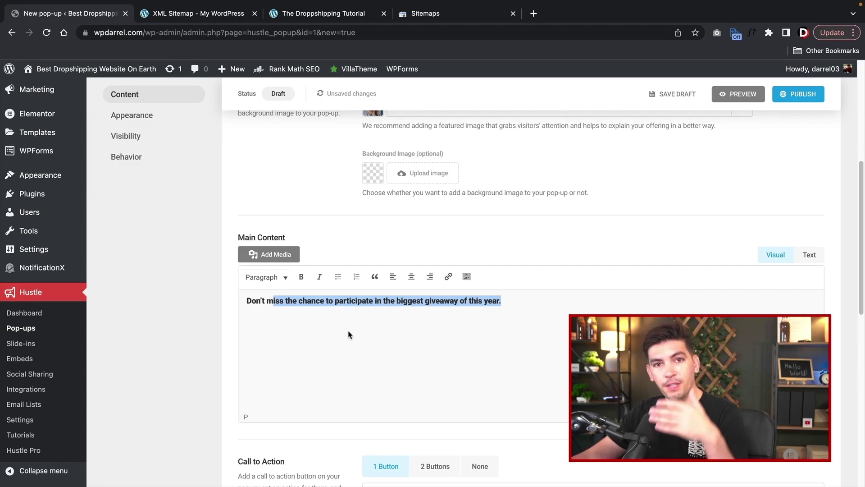
scroll(350, 334, down, 5)
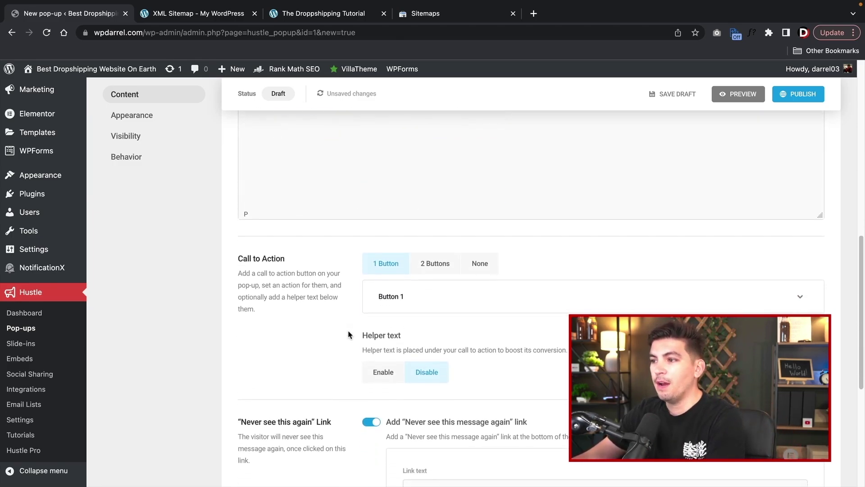
scroll(349, 334, down, 2)
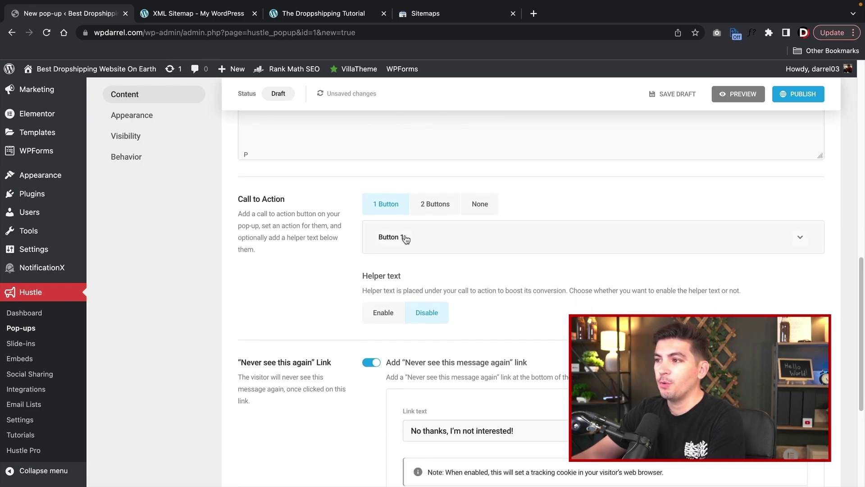
click(406, 239)
click(401, 351)
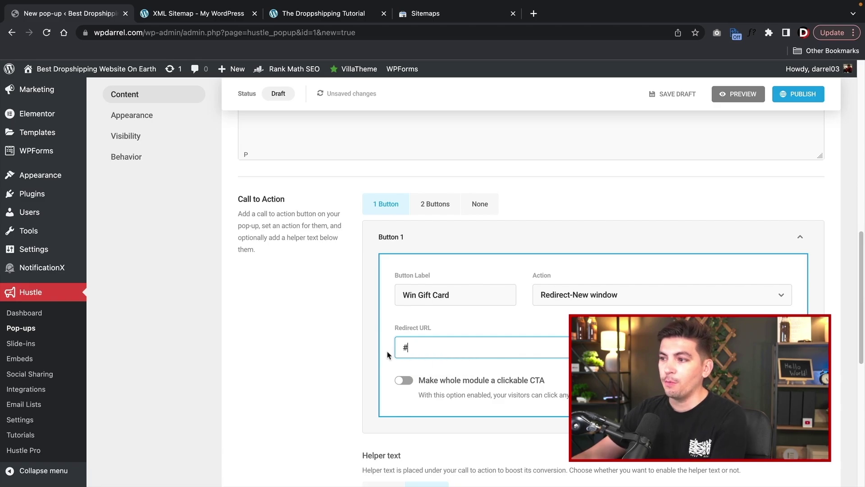
- Try two call-to-action buttons, setting Button 2's action to Redirect
click(444, 205)
click(422, 270)
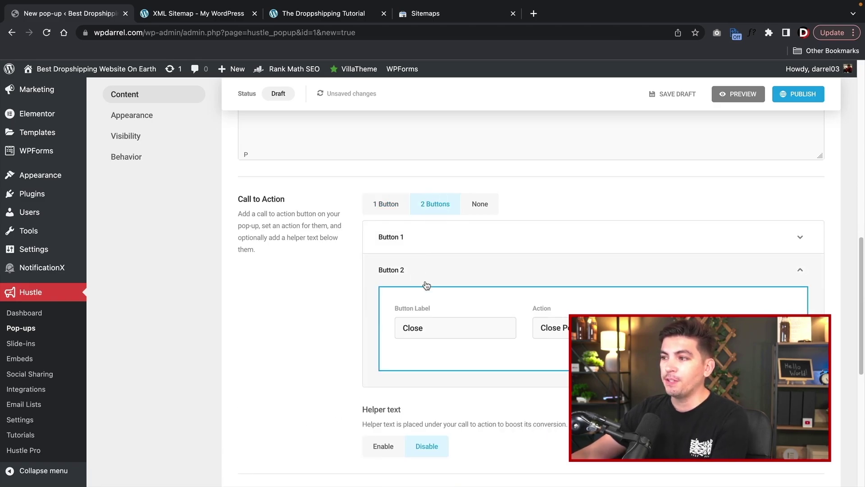
click(558, 330)
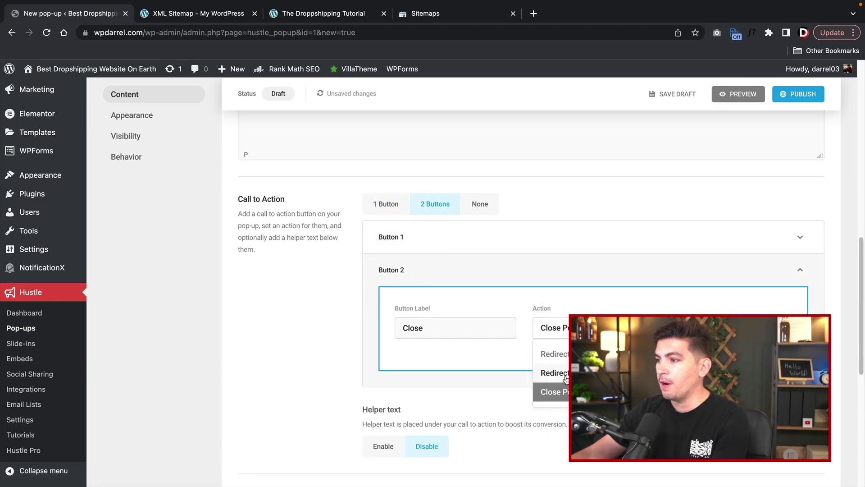
click(554, 354)
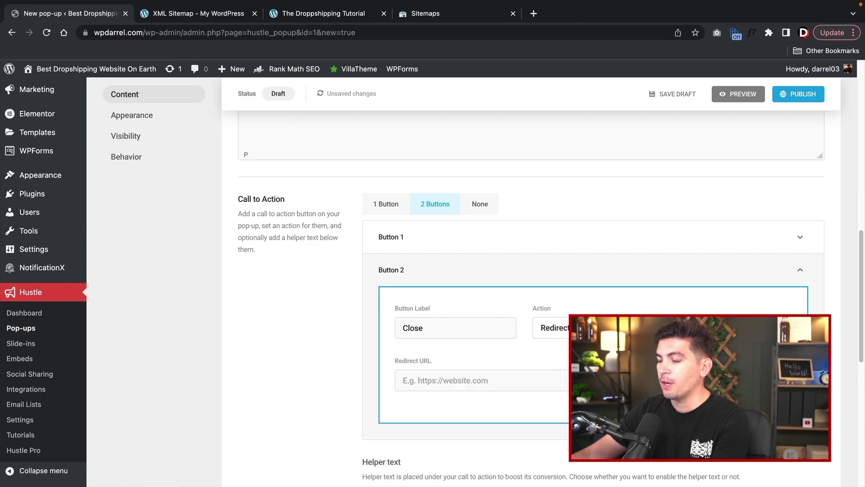
click(473, 382)
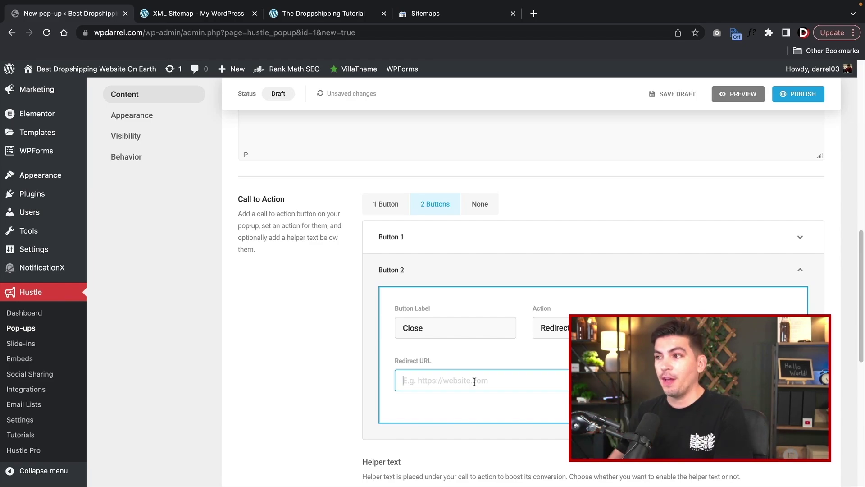
- Revert to a single Win Gift Card button and publish the Social Media pop-up
click(381, 207)
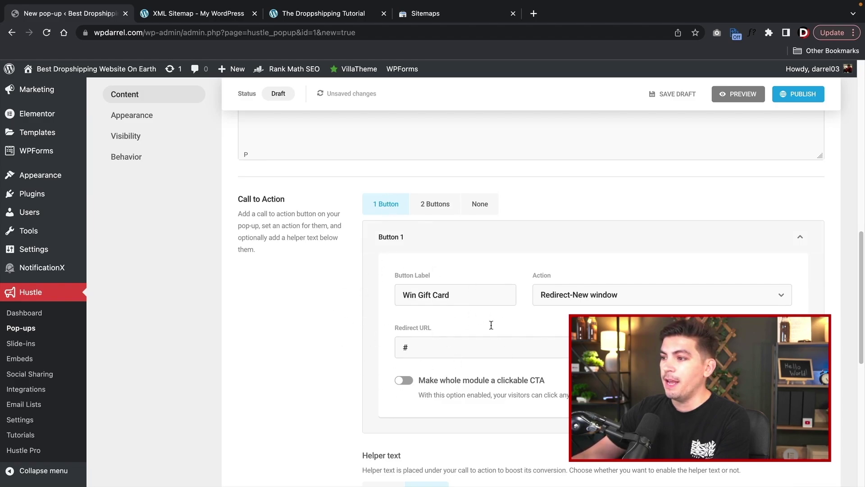
scroll(340, 333, down, 4)
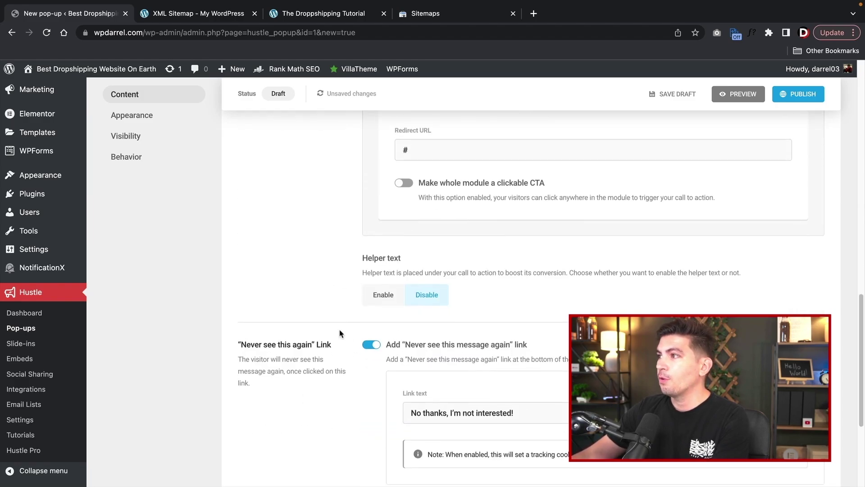
scroll(339, 331, down, 4)
scroll(392, 337, up, 2)
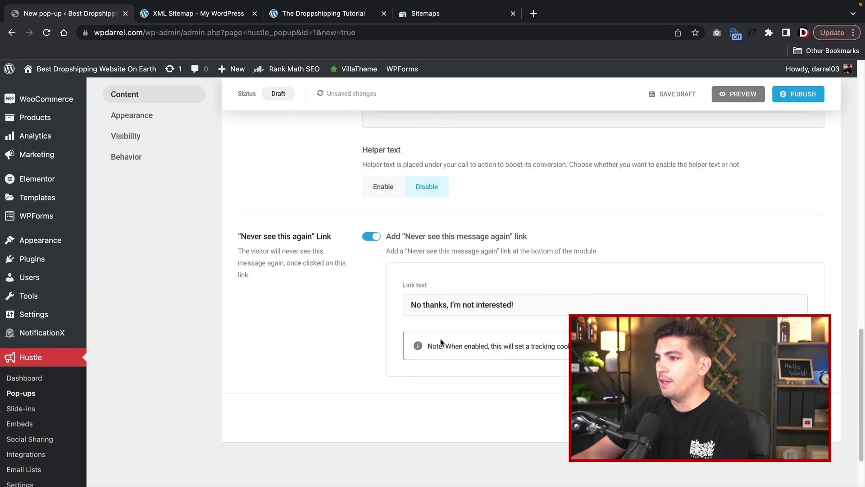
click(802, 96)
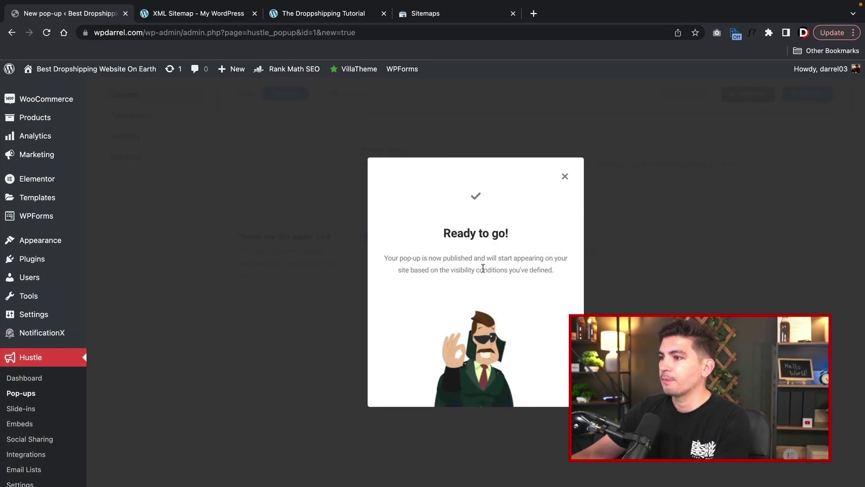
- Dismiss the published confirmation and open the pop-up's Behavior settings
click(311, 199)
scroll(271, 274, up, 10)
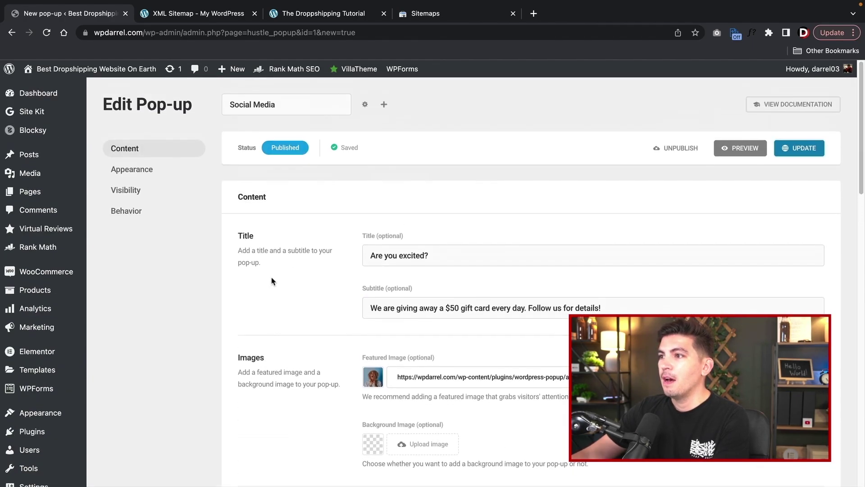
click(161, 174)
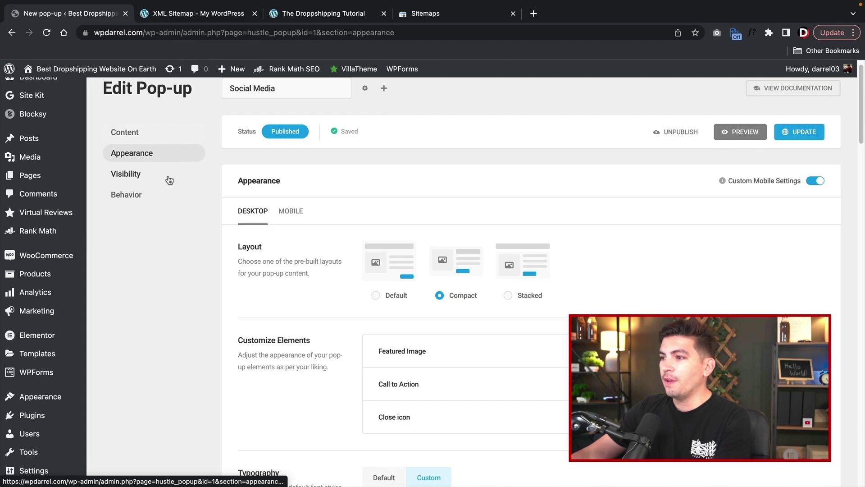
click(146, 178)
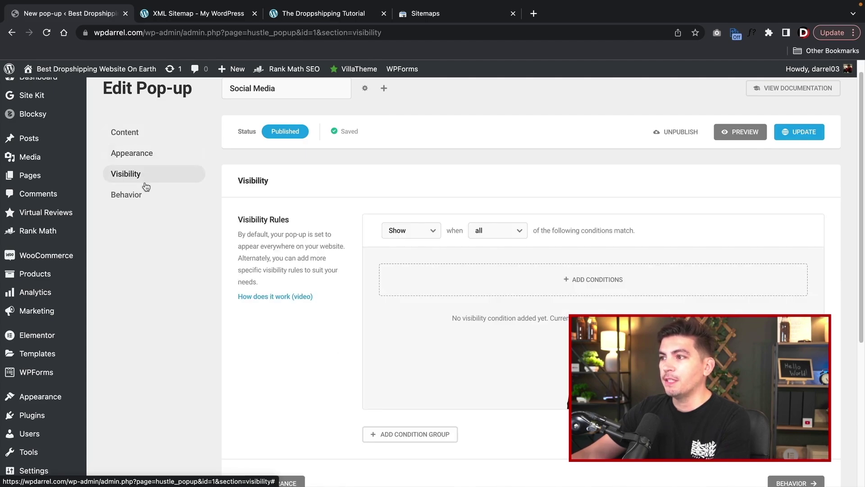
click(141, 193)
scroll(245, 296, down, 1)
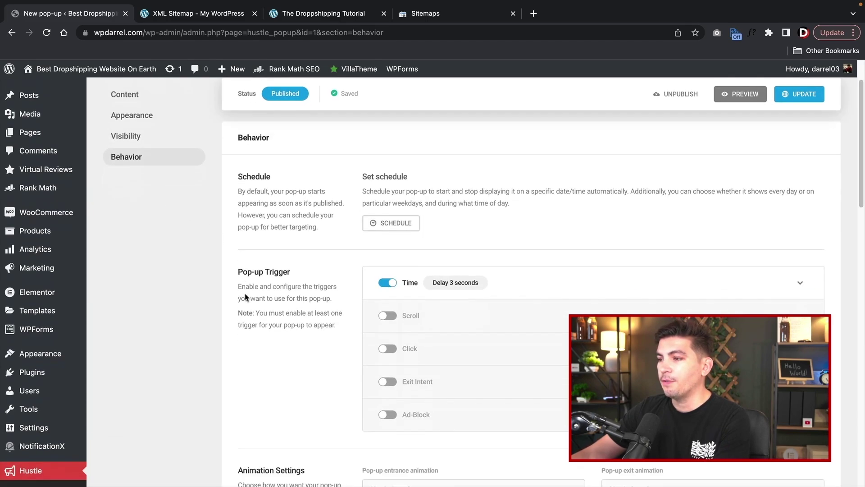
scroll(245, 297, down, 1)
- Set the time trigger delay to 10 seconds, update the pop-up, and visit the live site
click(389, 282)
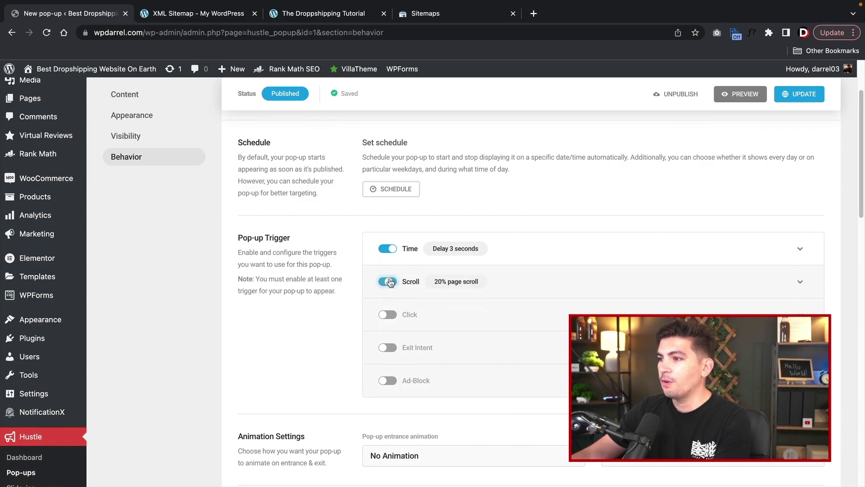
click(389, 282)
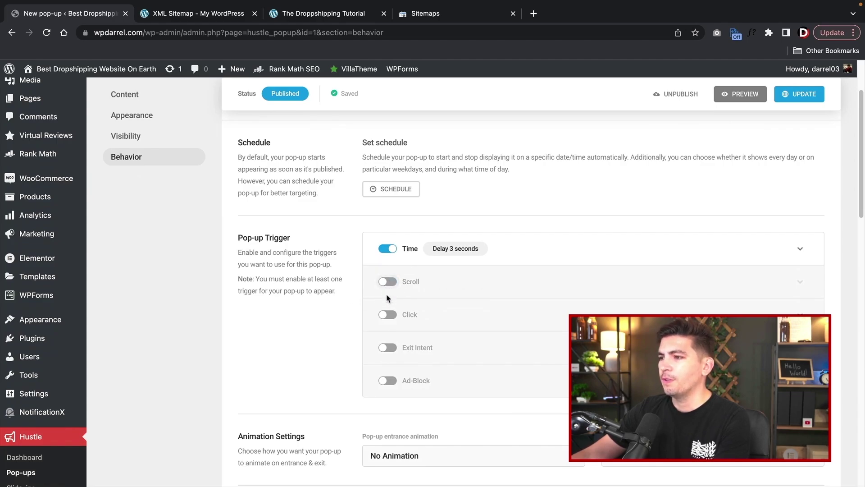
click(386, 318)
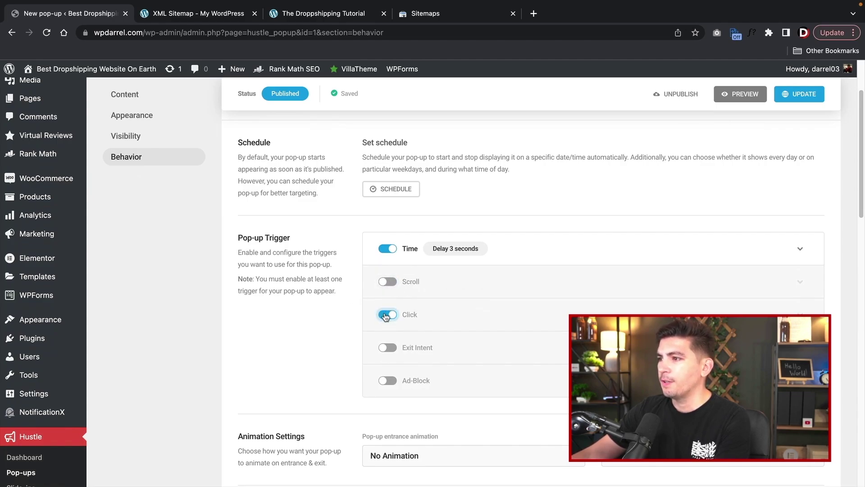
click(456, 251)
double_click(431, 325)
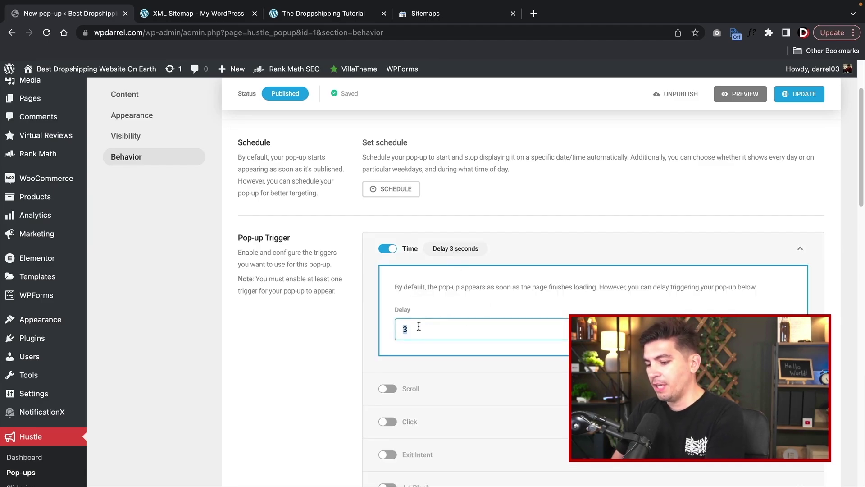
click(353, 272)
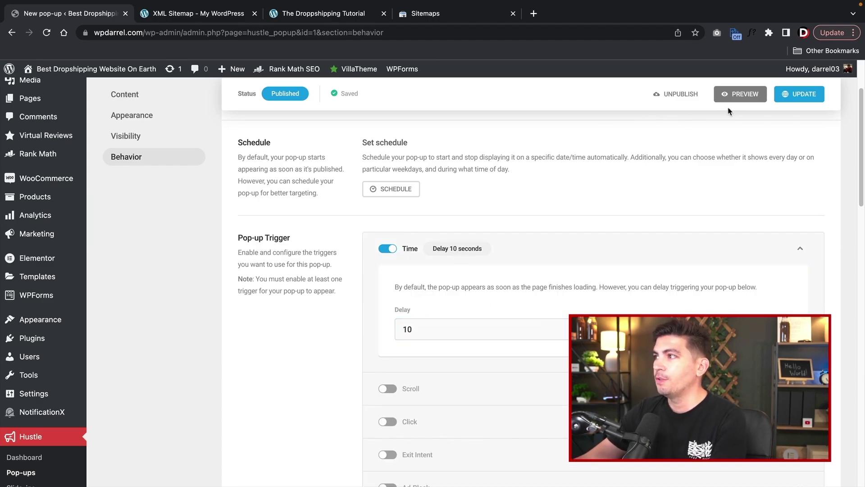
click(785, 102)
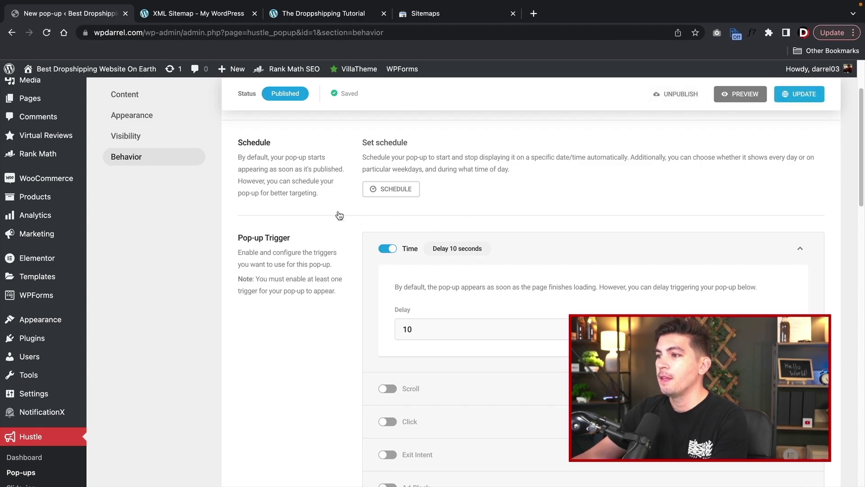
mouse_move(72, 70)
click(86, 89)
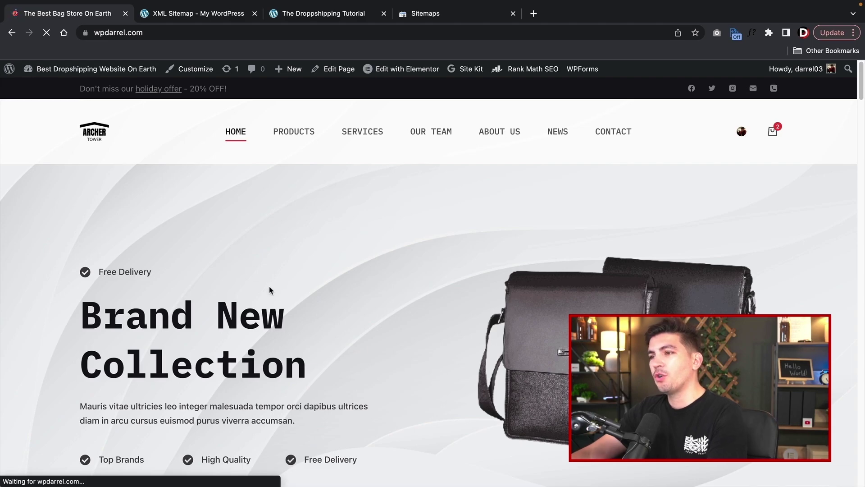
- Scroll the homepage until the giveaway pop-up appears, then close it
scroll(266, 283, down, 2)
scroll(266, 283, down, 1)
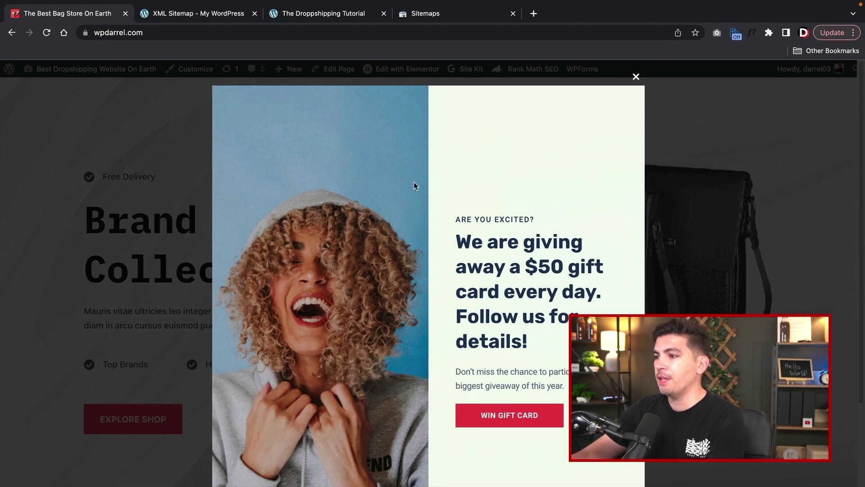
click(636, 78)
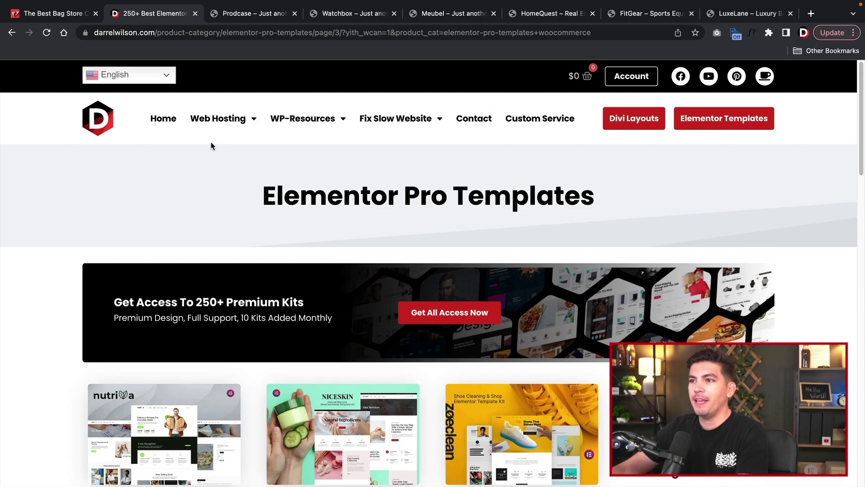
- Open the Elementor Templates catalogue and browse the 44 Woocommerce store kits
click(682, 125)
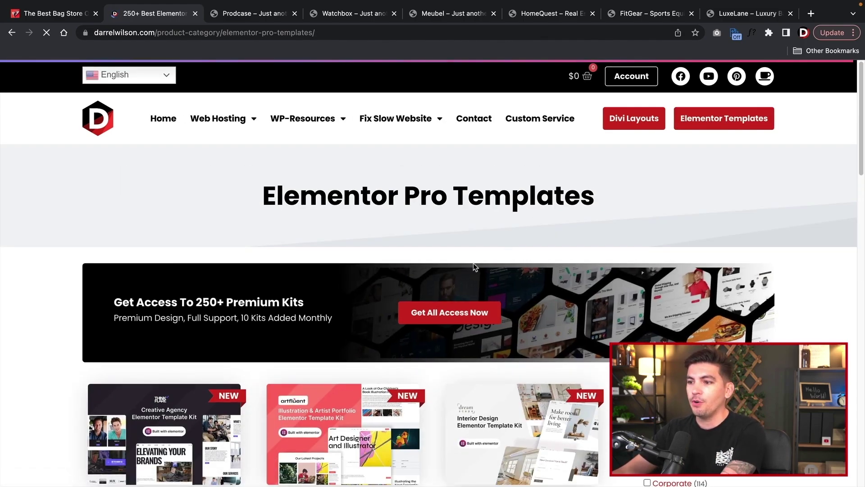
scroll(480, 263, down, 1)
scroll(480, 263, down, 6)
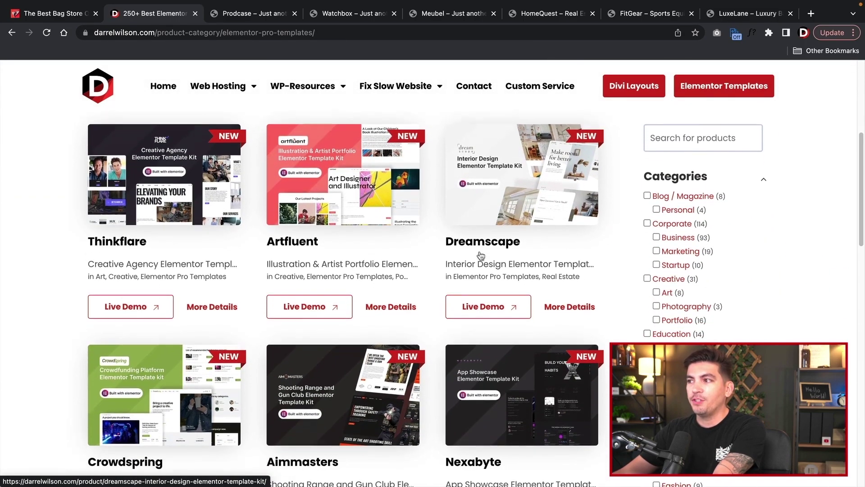
scroll(481, 256, down, 4)
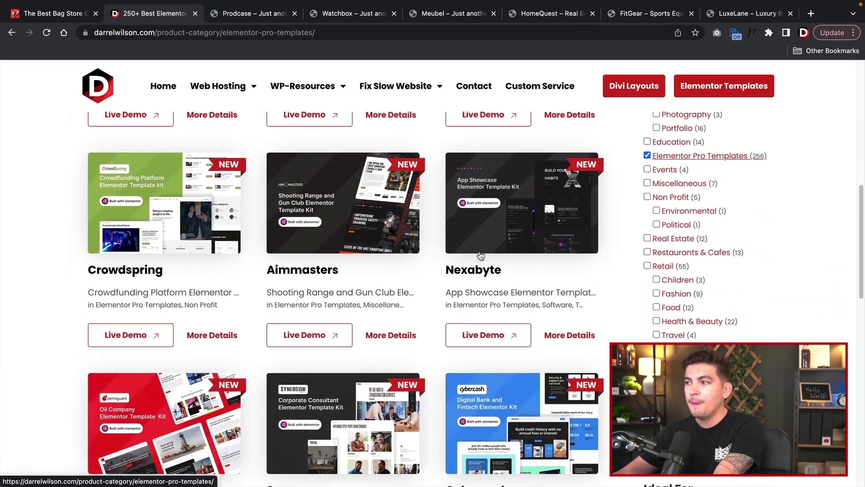
scroll(481, 256, up, 1)
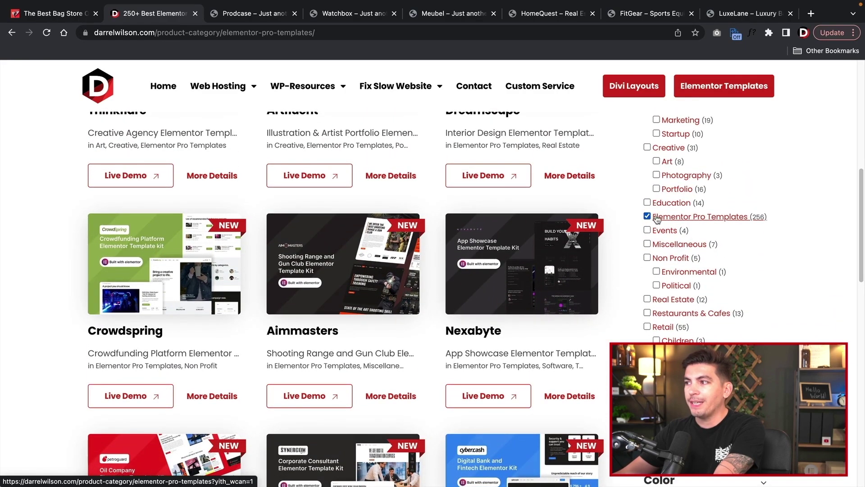
scroll(646, 311, down, 1)
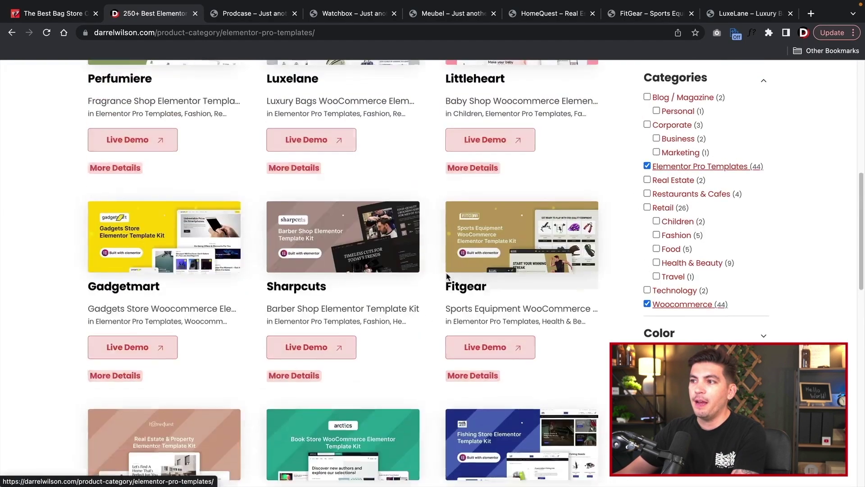
scroll(381, 274, down, 2)
scroll(380, 274, down, 3)
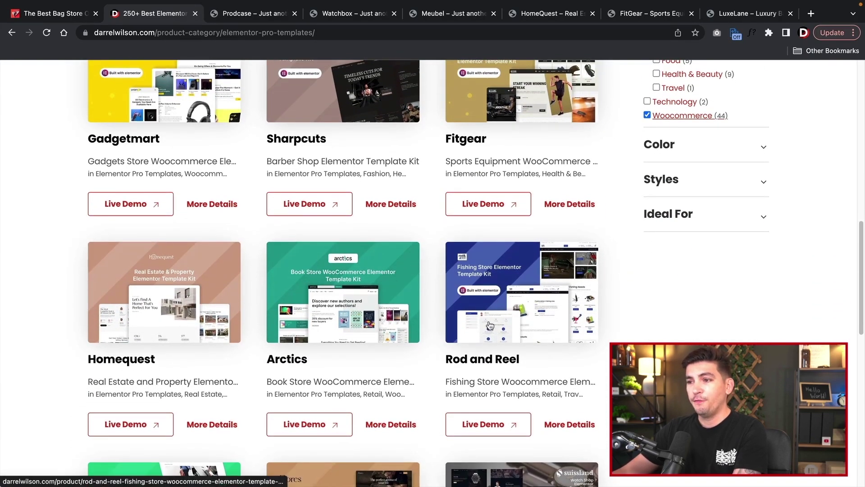
scroll(490, 326, down, 5)
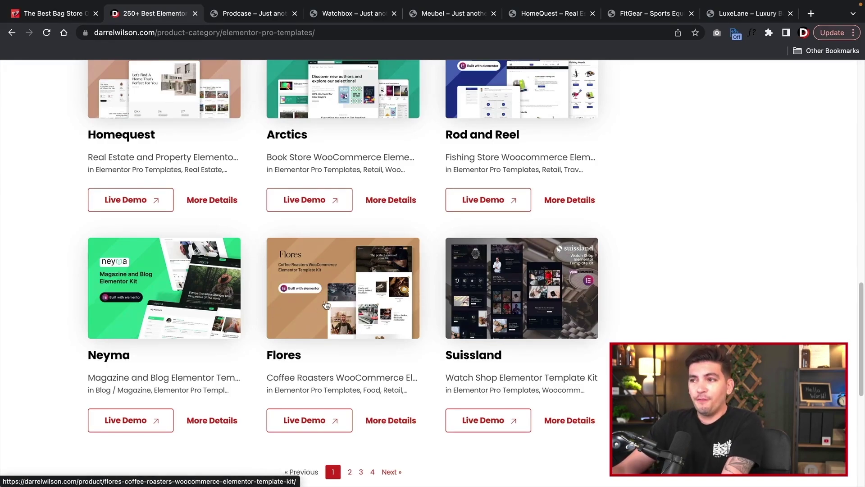
- Switch to the Prodcase demo, scroll its homepage and open its Shop page
click(263, 17)
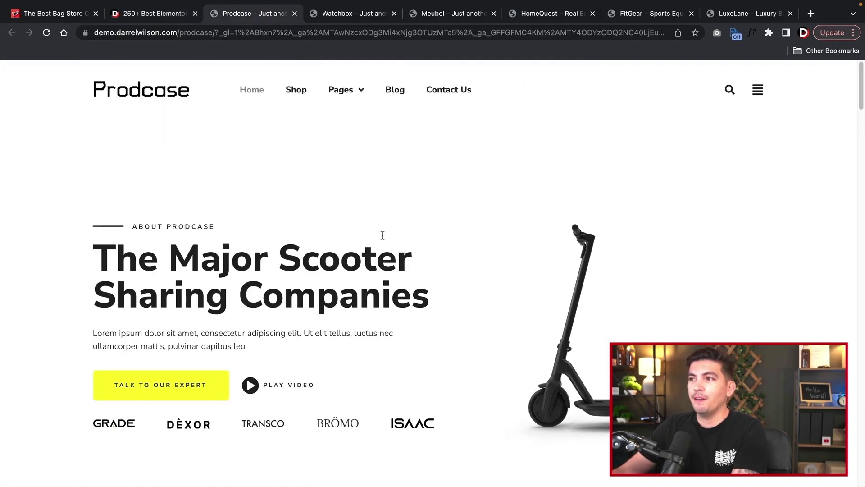
scroll(346, 224, down, 10)
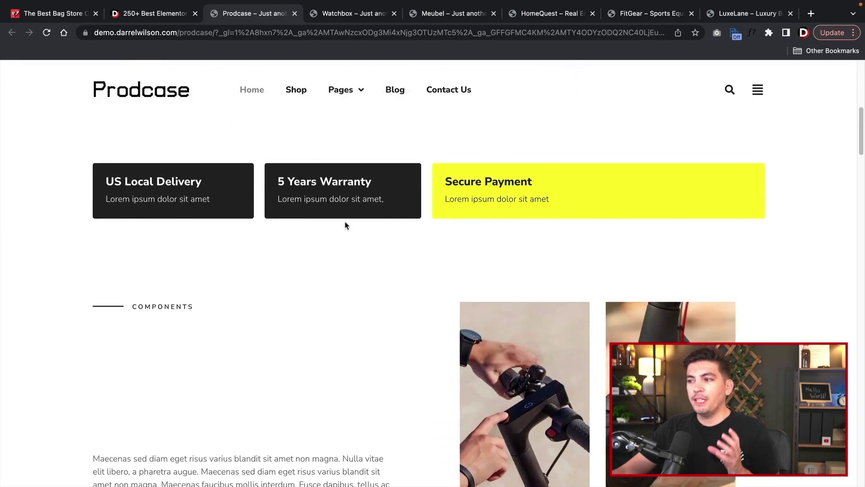
scroll(349, 234, up, 10)
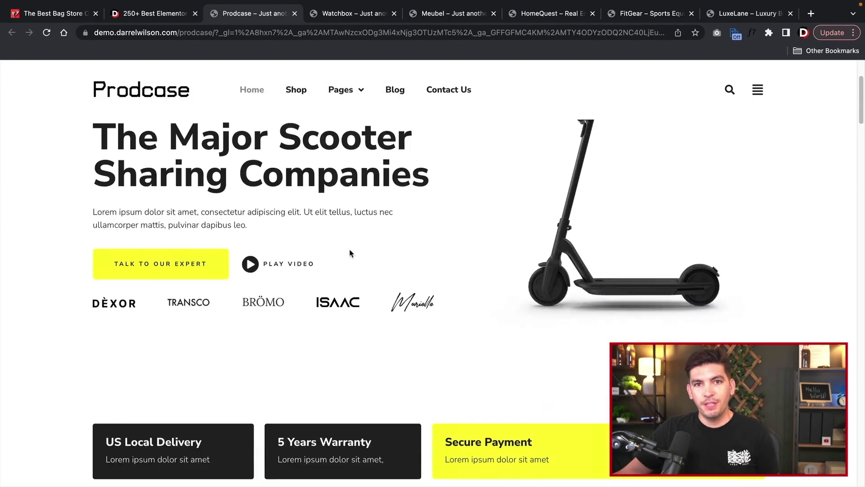
mouse_move(335, 92)
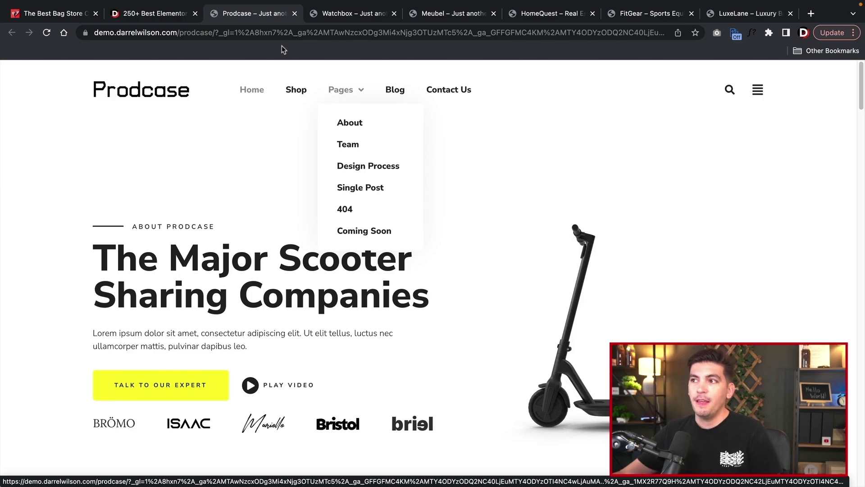
click(300, 93)
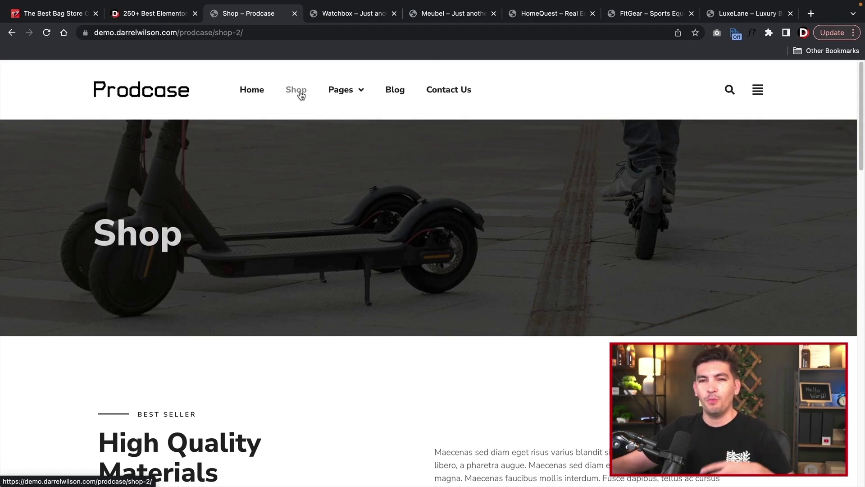
- Browse the Prodcase scooters, helmet and footer, then switch to the Watchbox demo
scroll(311, 249, down, 2)
scroll(310, 251, down, 10)
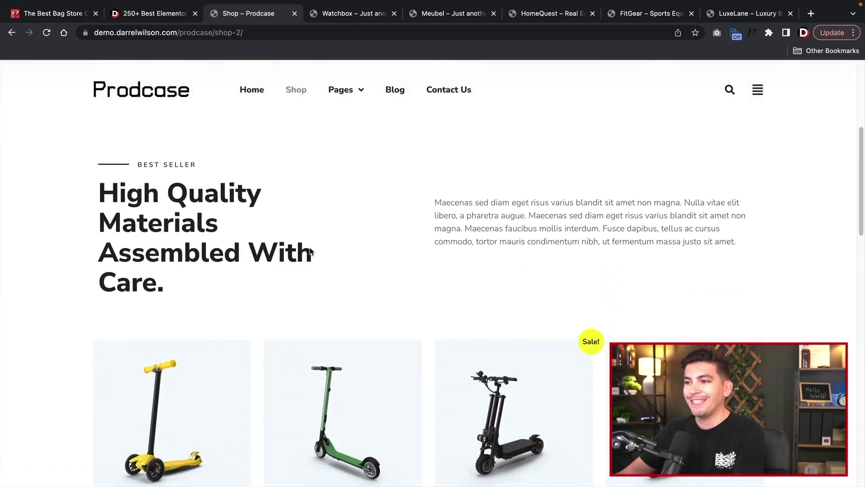
scroll(302, 258, down, 13)
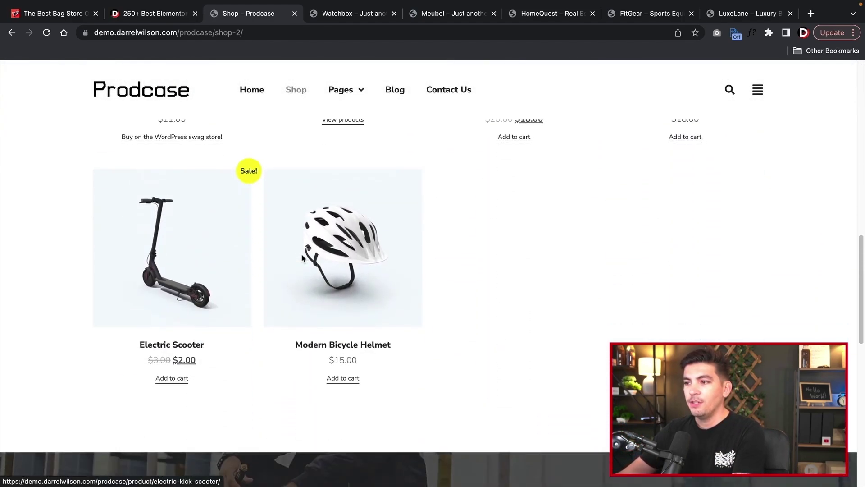
scroll(301, 253, down, 4)
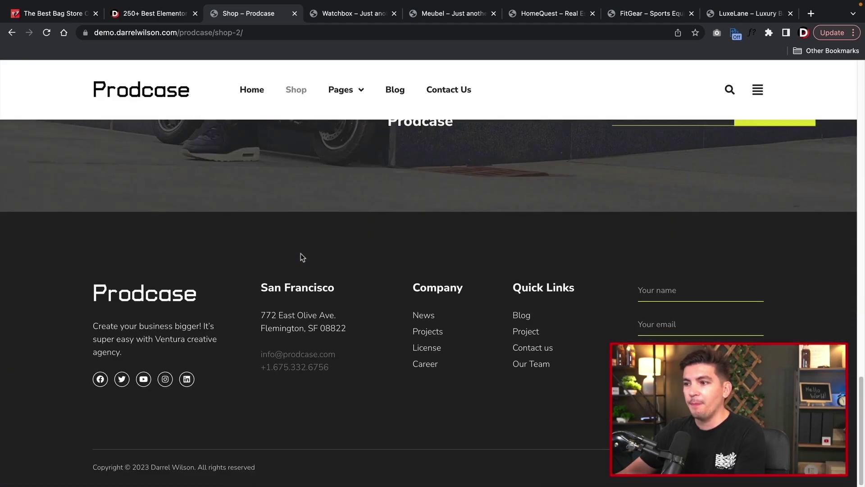
scroll(245, 393, up, 20)
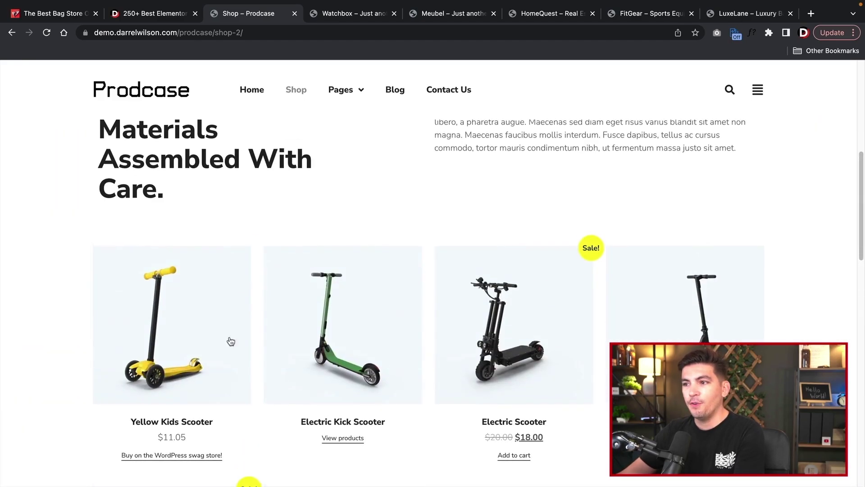
scroll(178, 209, down, 11)
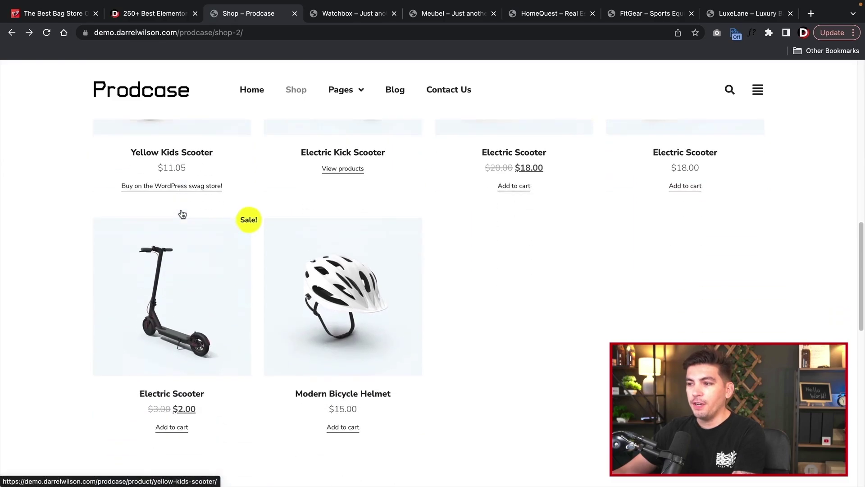
scroll(183, 218, down, 8)
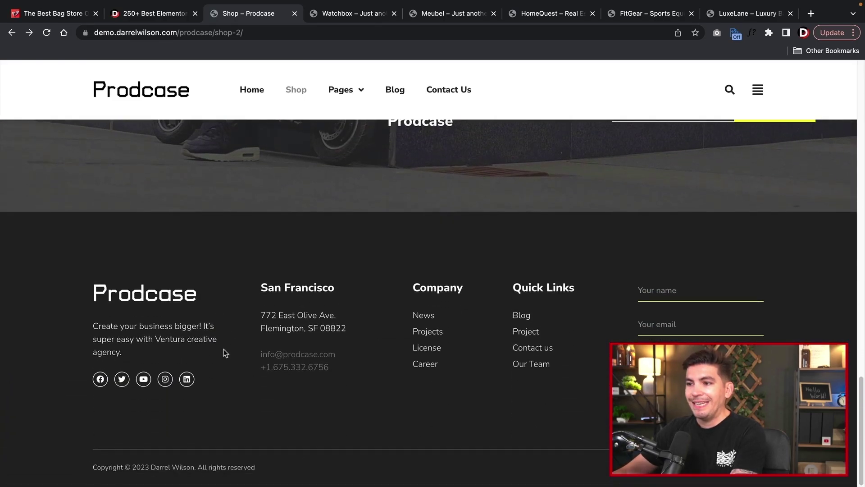
scroll(201, 349, up, 20)
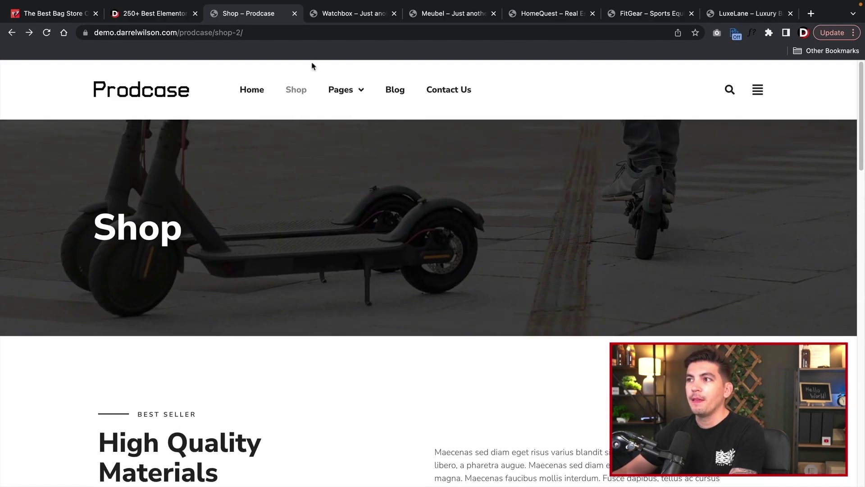
click(336, 18)
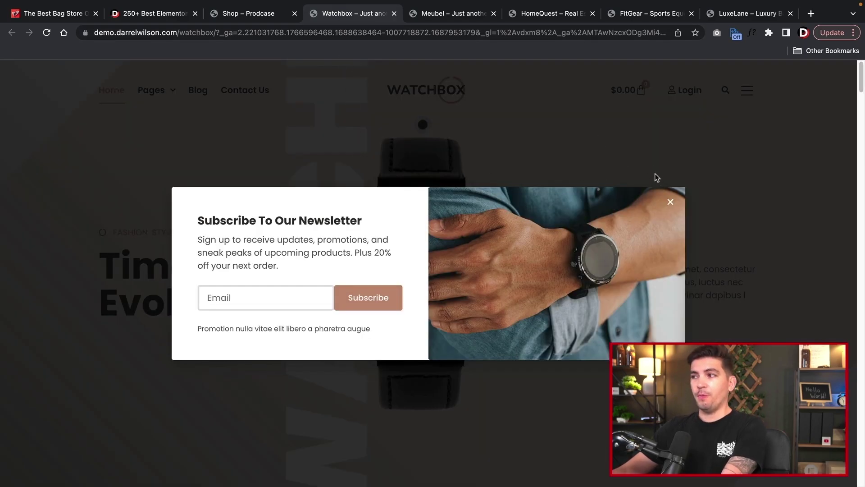
- Close the Watchbox newsletter popup and open its Shop page from Pages
click(670, 203)
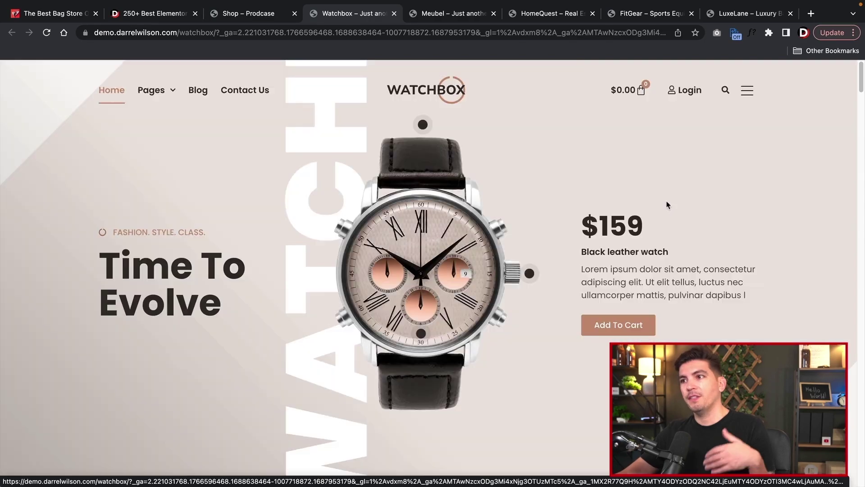
mouse_move(151, 96)
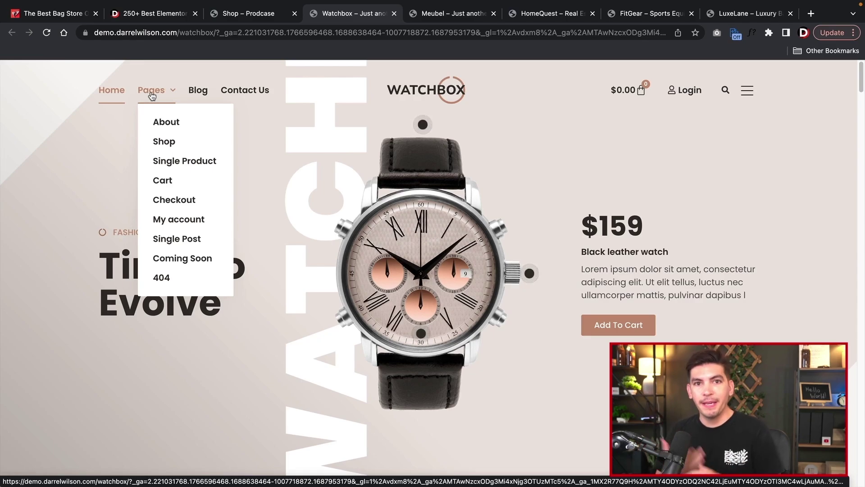
click(156, 142)
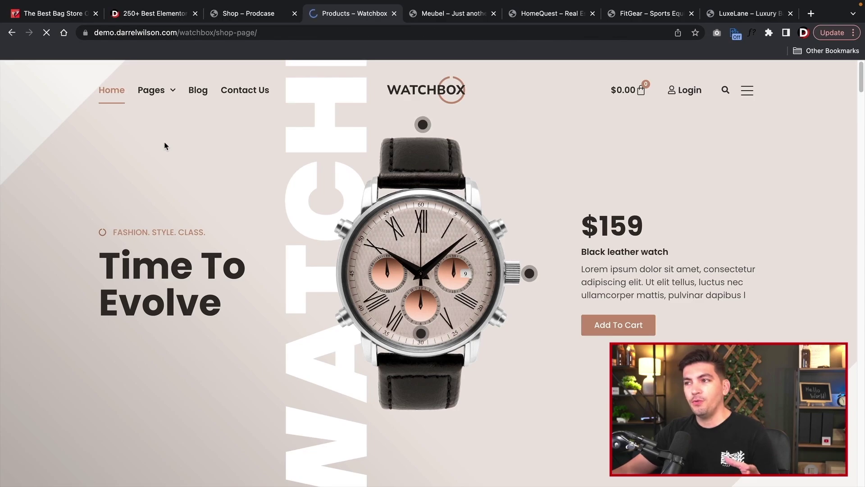
- Open and browse the Black Leather Watch product page, then switch to the Meubel demo
scroll(164, 141, down, 5)
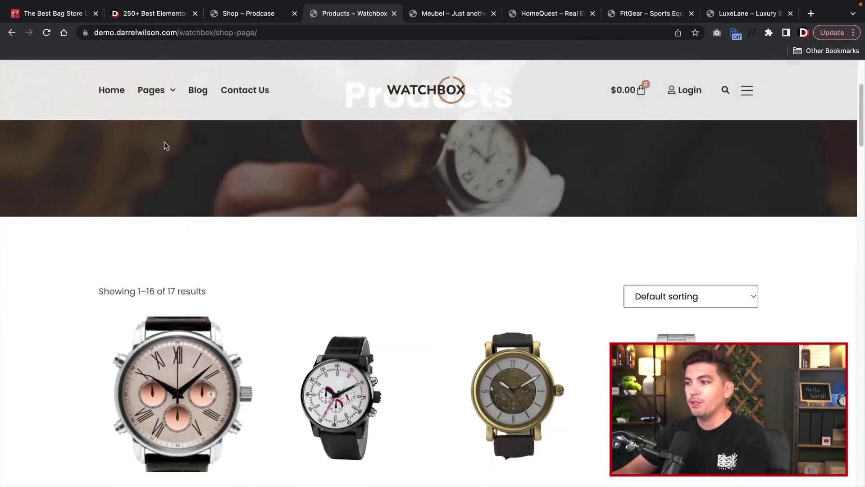
click(188, 266)
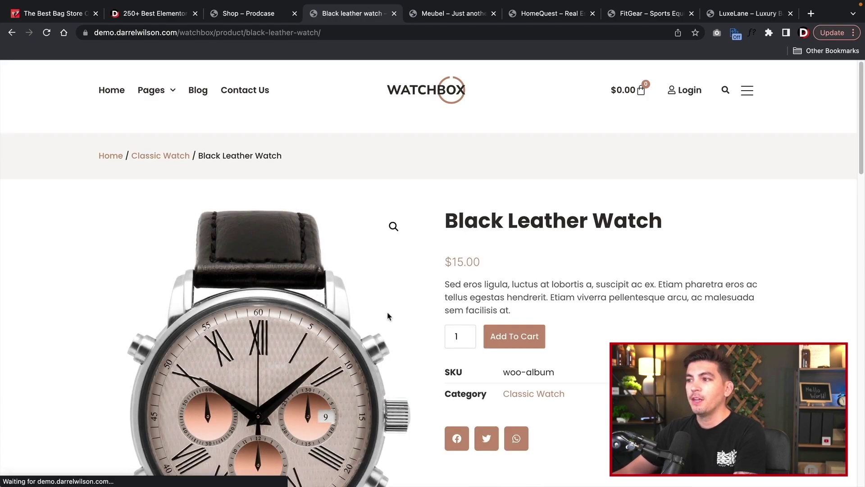
scroll(390, 314, down, 2)
scroll(397, 311, up, 1)
scroll(419, 306, down, 1)
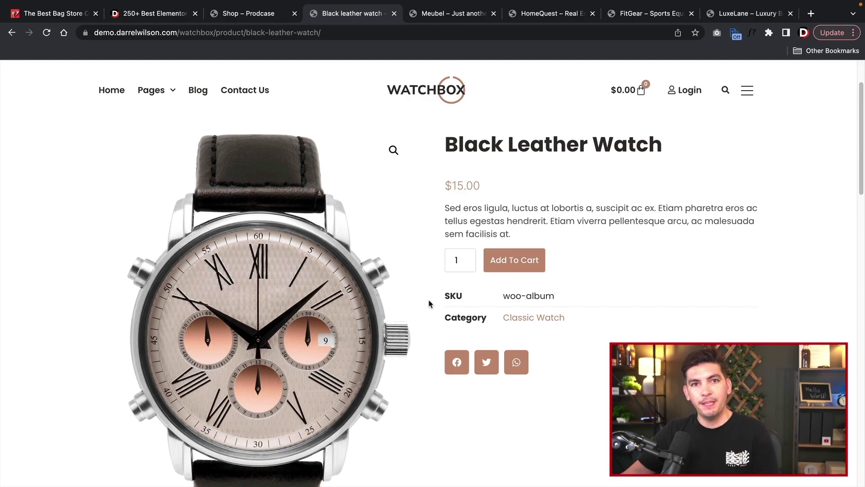
click(441, 21)
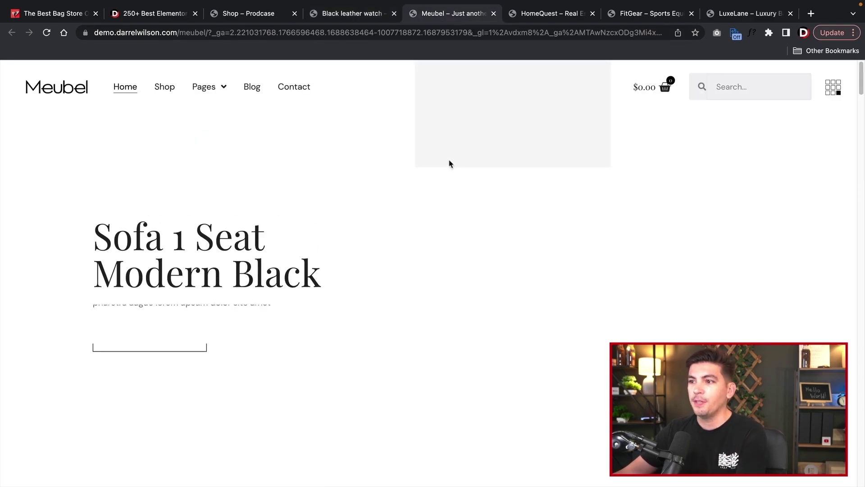
- Open the Meubel Shop and view the Red Armchair product page priced at $11.05
click(171, 90)
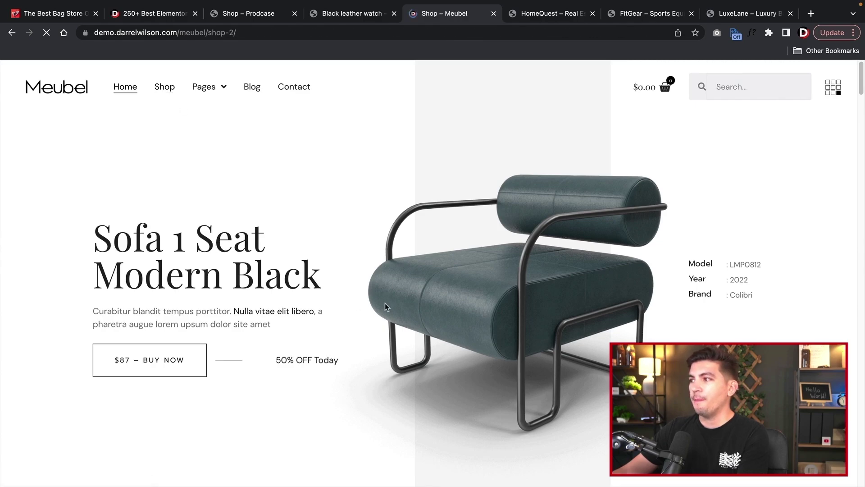
scroll(296, 315, down, 5)
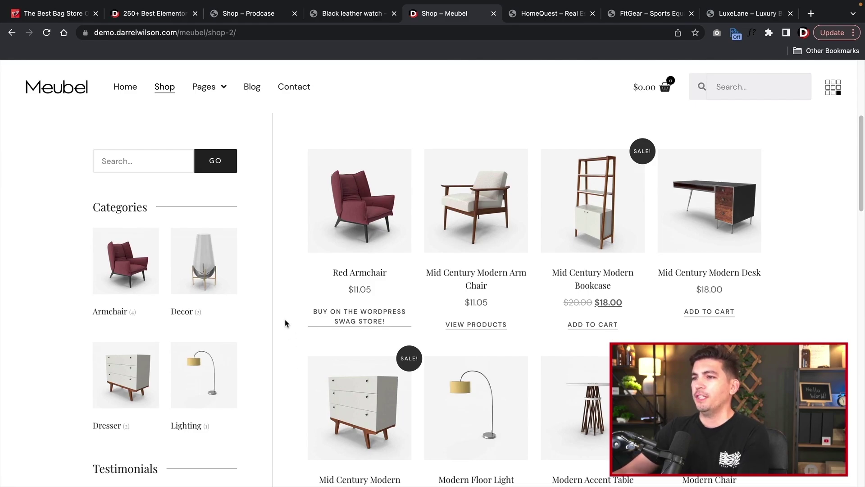
click(394, 216)
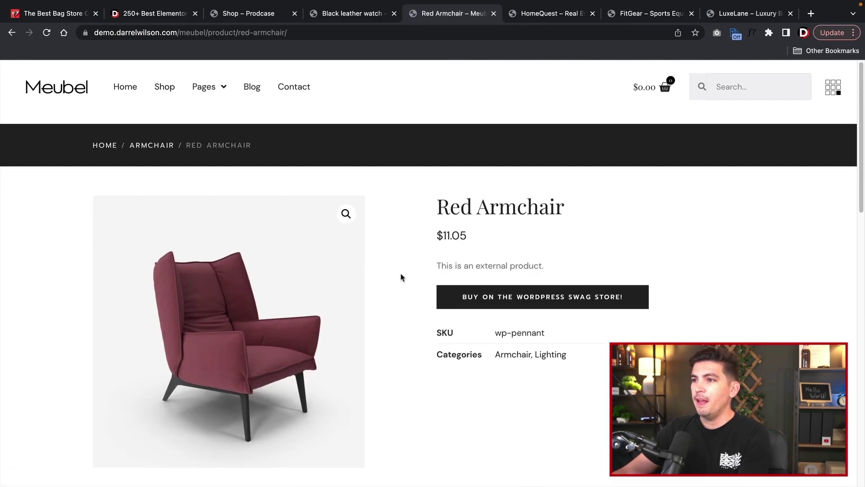
scroll(421, 285, down, 2)
scroll(422, 285, up, 2)
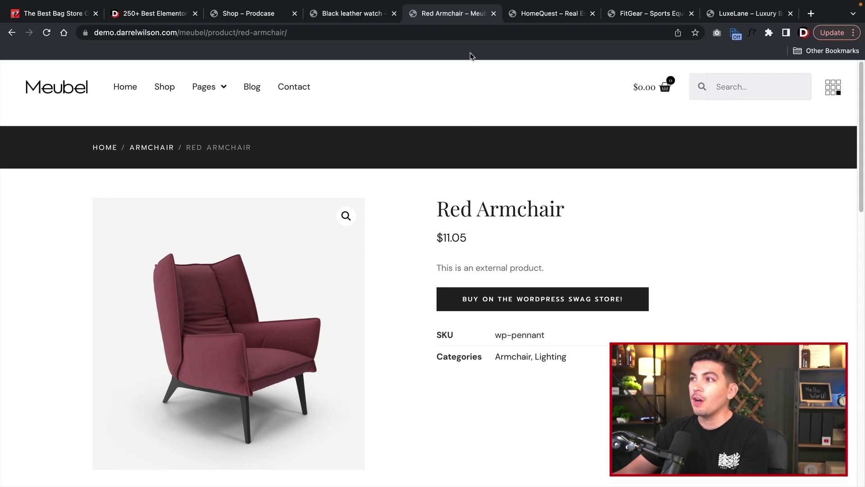
- Switch to HomeQuest, close its newsletter popup and scroll through the featured property cards
click(529, 17)
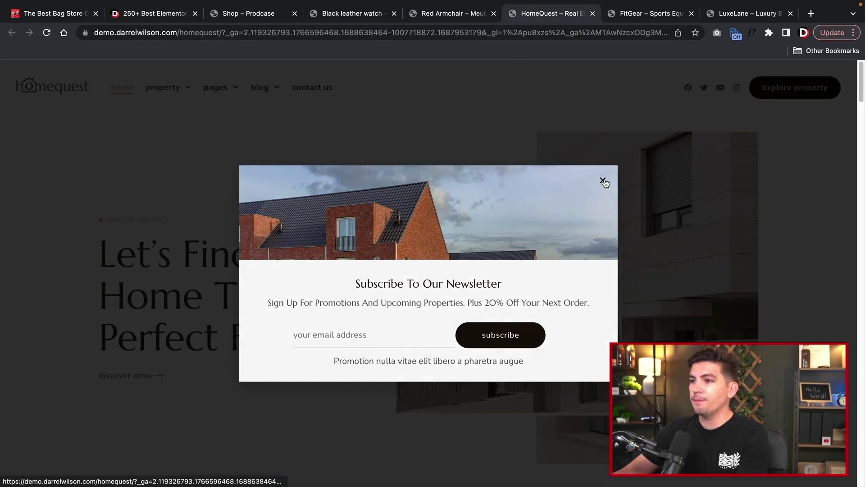
click(602, 178)
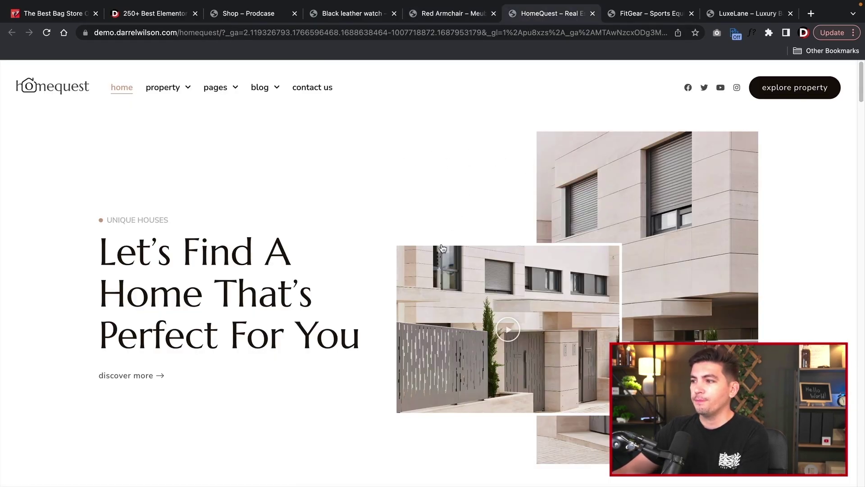
scroll(351, 348, down, 10)
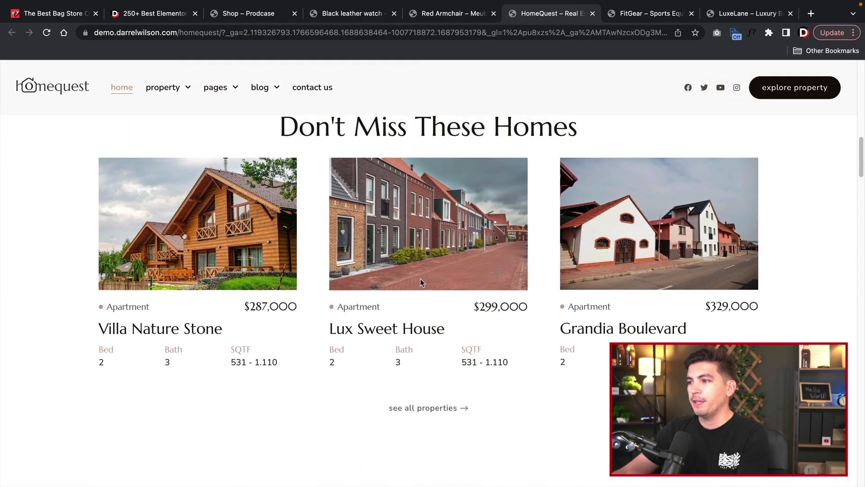
scroll(421, 282, up, 10)
scroll(429, 287, up, 3)
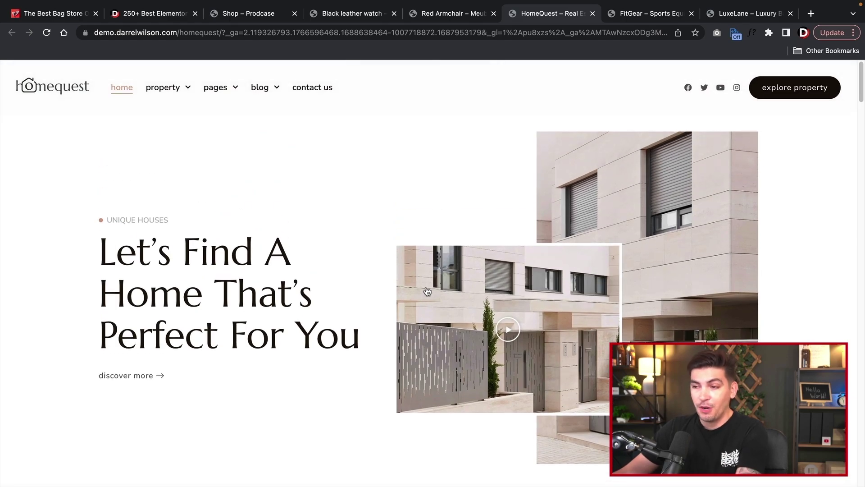
click(616, 17)
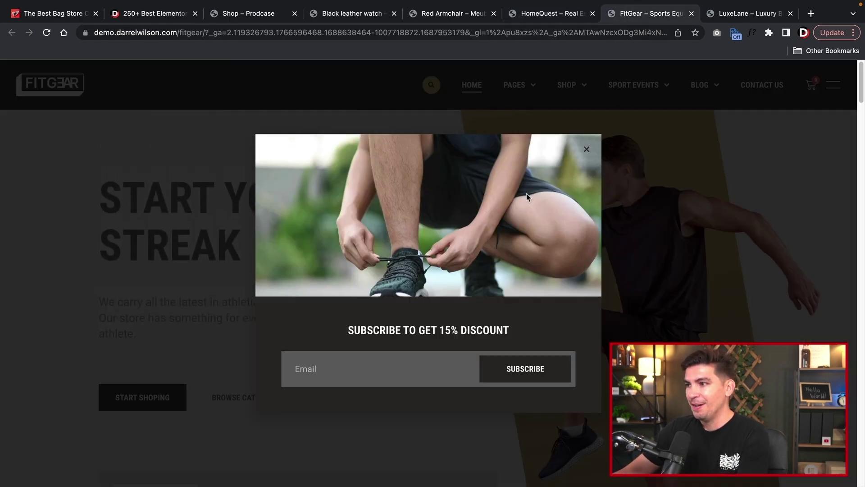
- Close the FitGear discount popup, browse its Shop and open the Exercise Weight Bench page
click(587, 150)
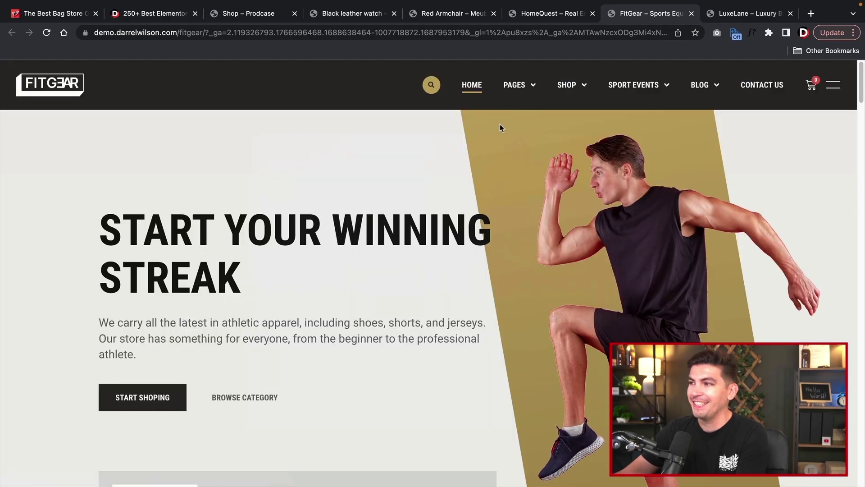
click(567, 86)
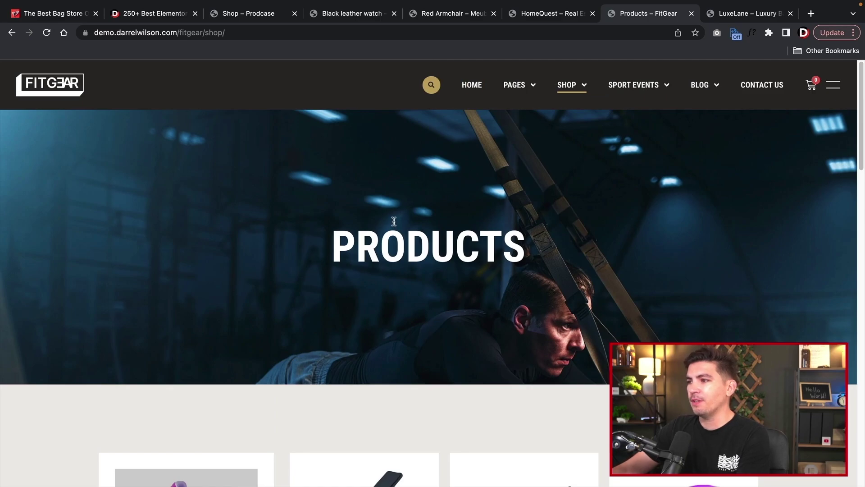
scroll(393, 223, down, 4)
scroll(393, 224, down, 3)
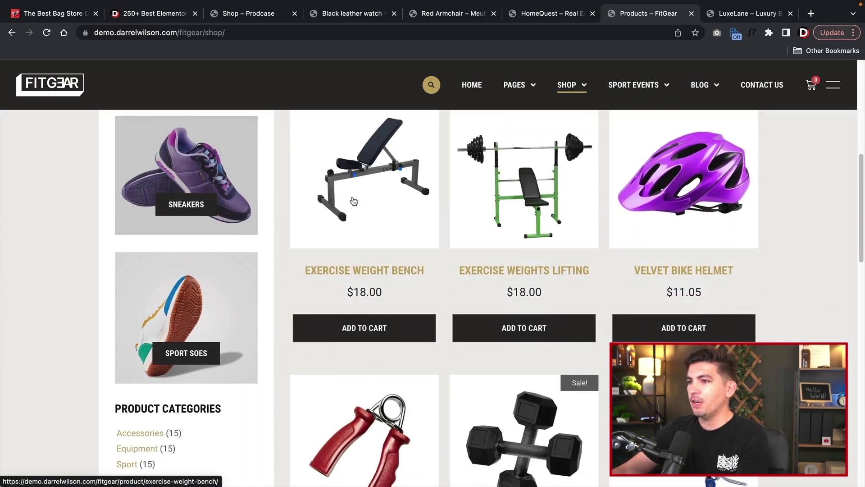
scroll(354, 200, up, 1)
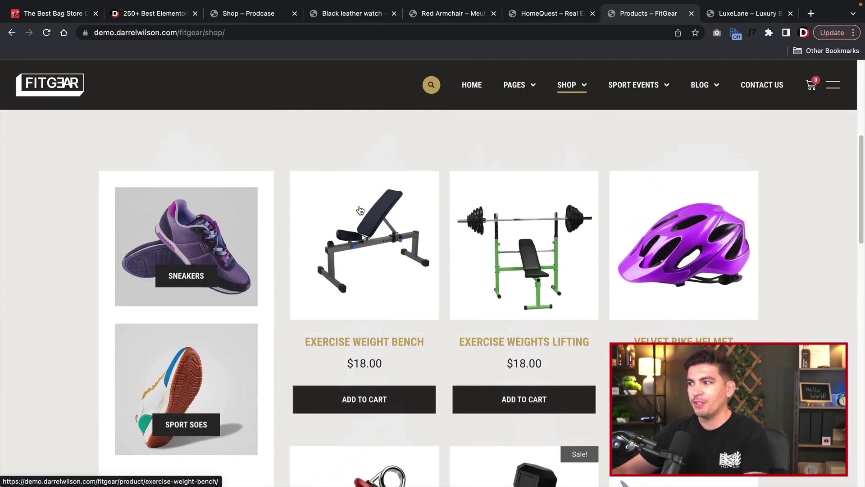
click(343, 324)
- Switch to the LuxeLane demo and scroll through its homepage
key(ctrl+Tab)
scroll(227, 281, down, 9)
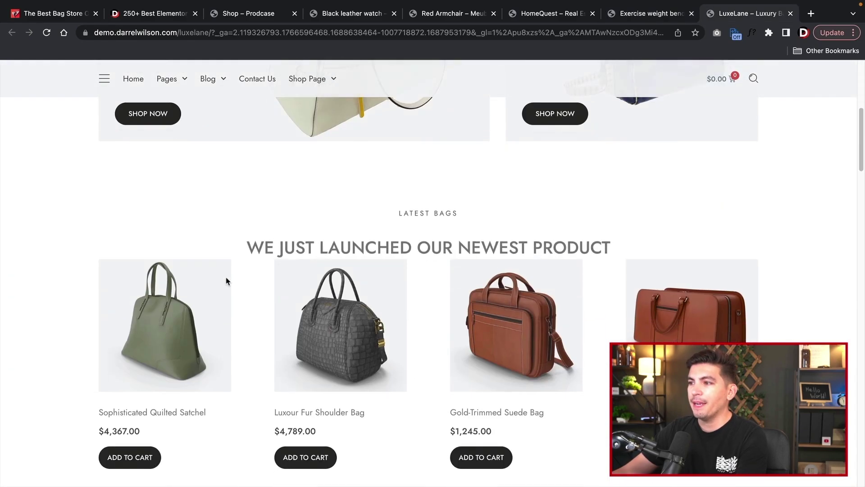
scroll(226, 280, down, 6)
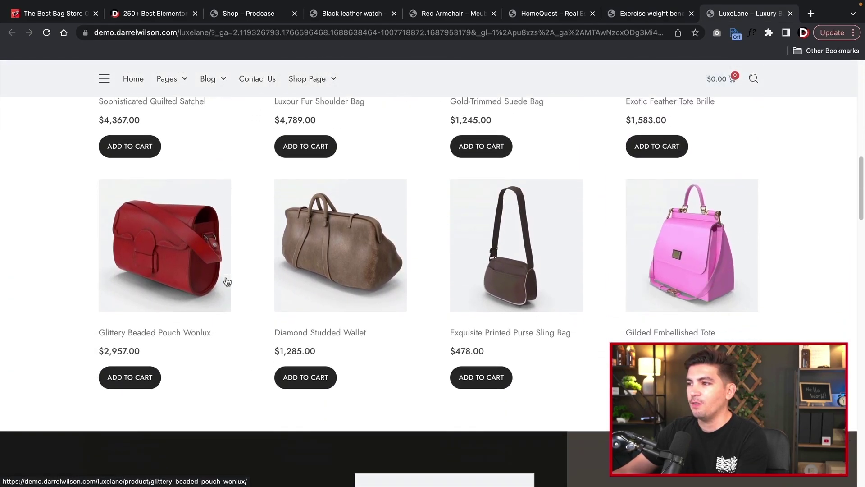
scroll(227, 280, down, 5)
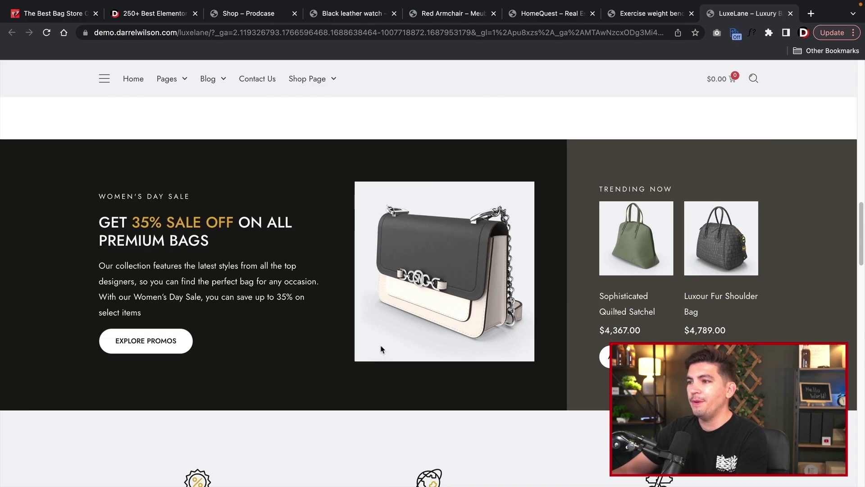
scroll(377, 345, down, 1)
scroll(377, 345, up, 20)
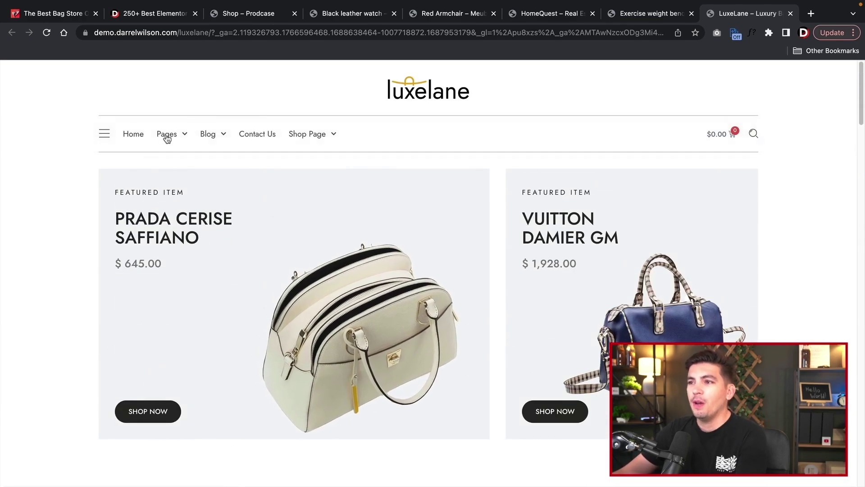
- Open LuxeLane's About Us page, then read the Latest Bag Trends single blog post
mouse_move(183, 140)
click(183, 171)
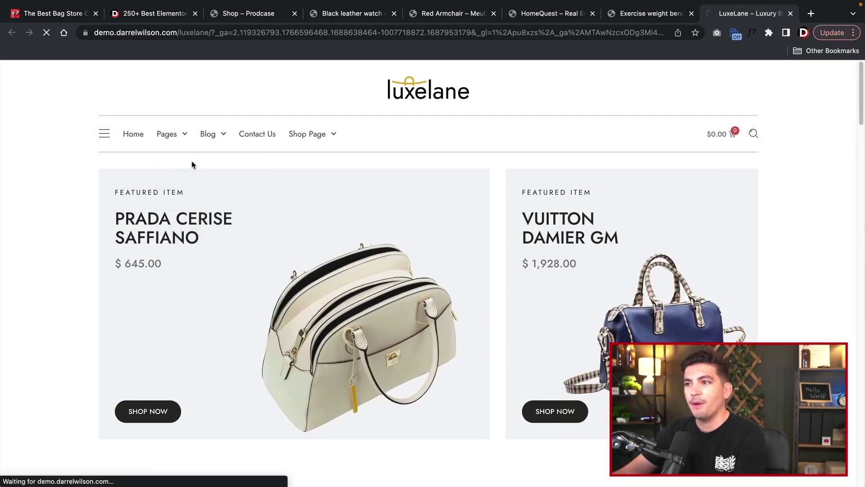
mouse_move(215, 137)
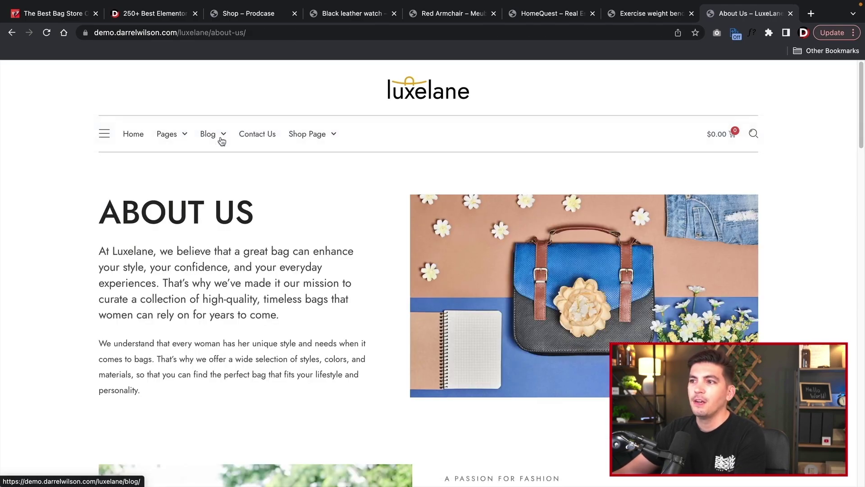
click(227, 185)
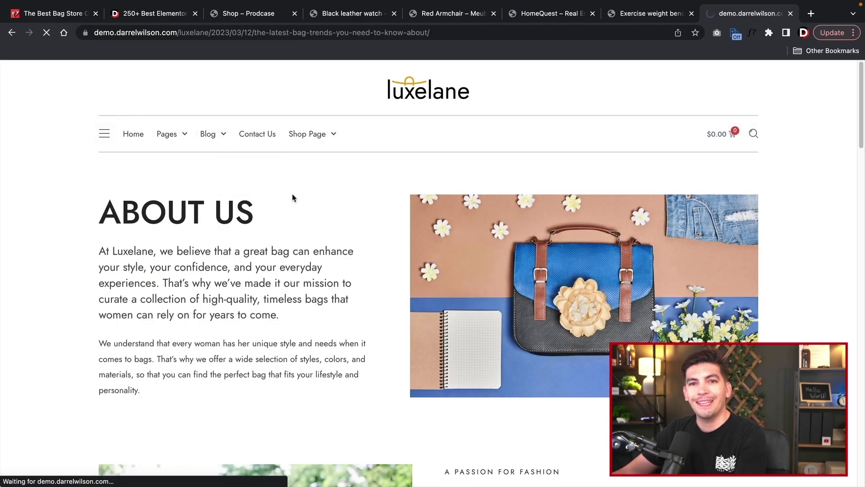
scroll(540, 311, down, 15)
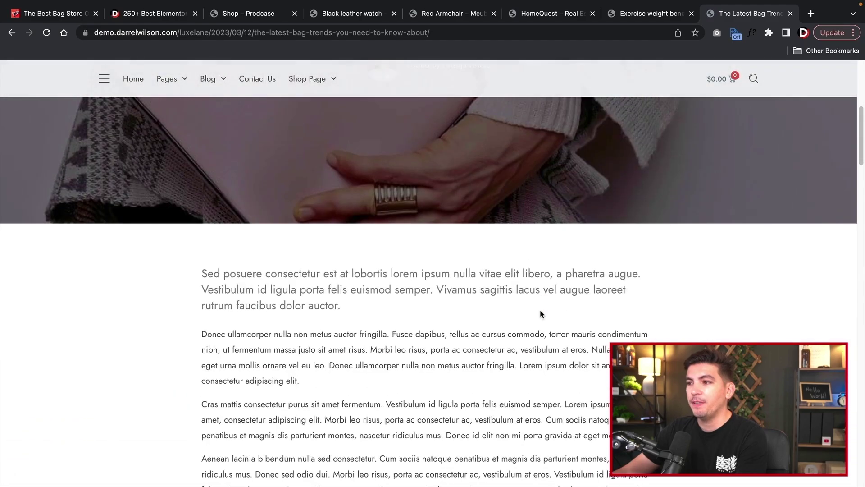
scroll(545, 312, down, 8)
scroll(544, 315, up, 20)
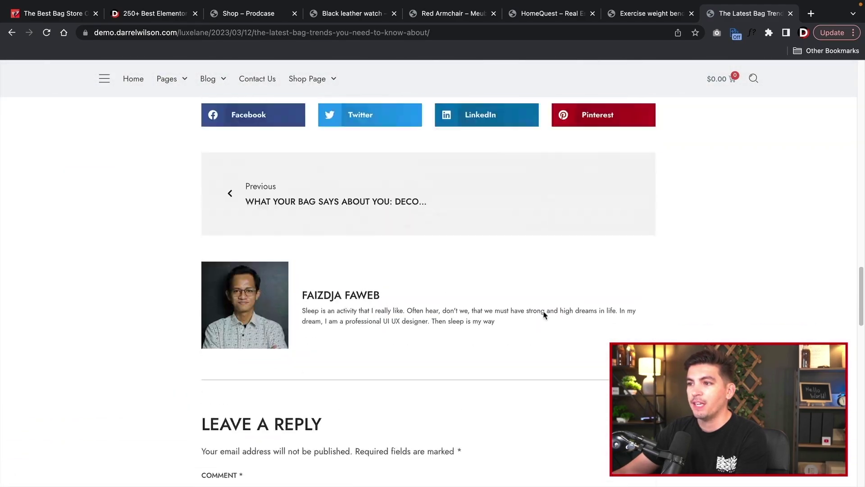
scroll(542, 317, up, 3)
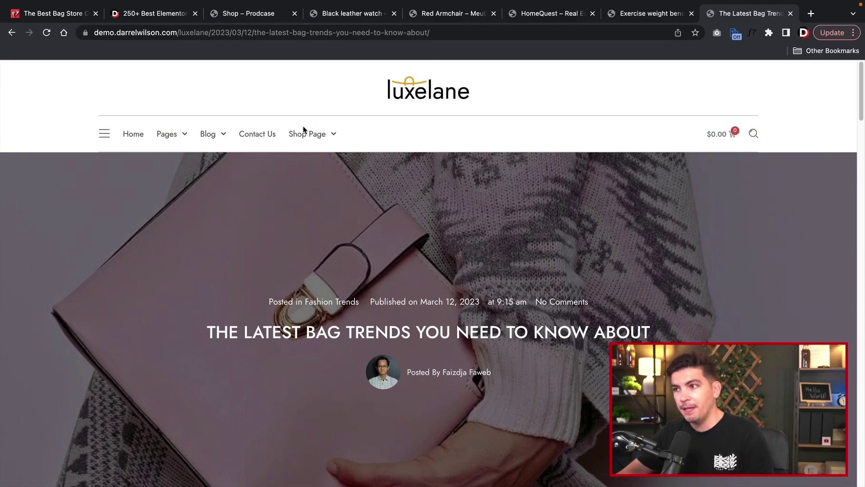
- Preview LuxeLane's Sophisticated Quilted Satchel page and open, then close, the off-canvas side panel
mouse_move(309, 135)
click(314, 179)
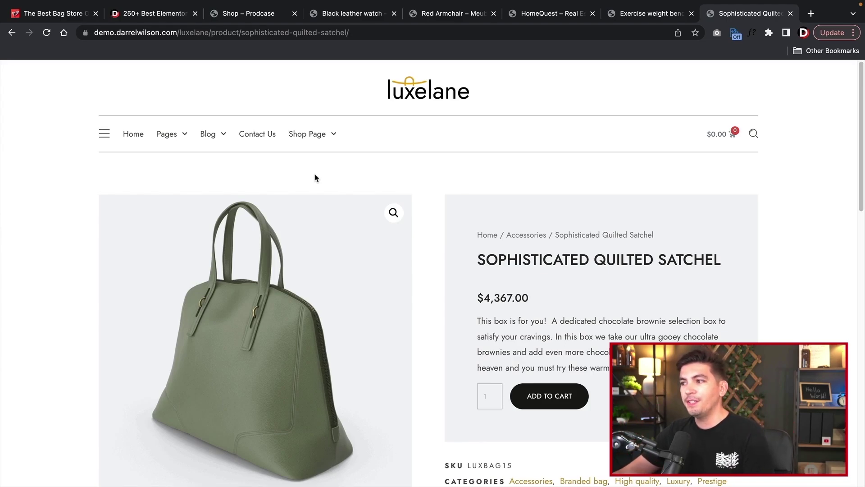
scroll(423, 210, down, 2)
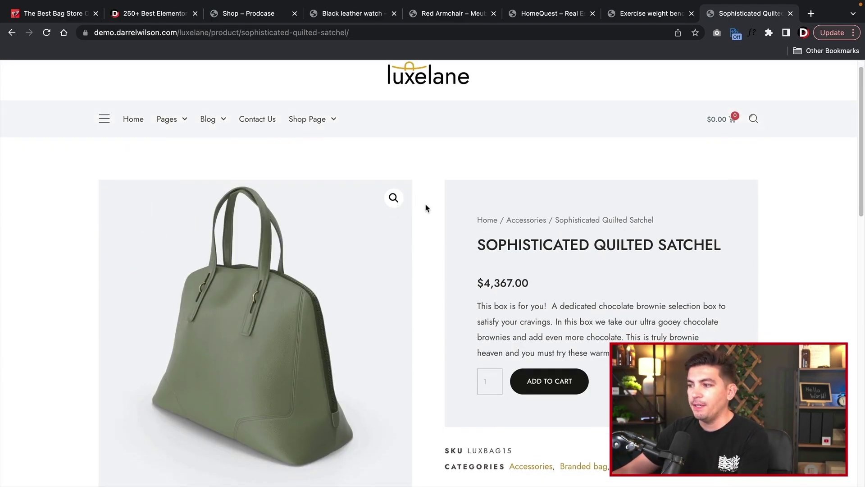
scroll(432, 212, down, 2)
scroll(434, 211, down, 2)
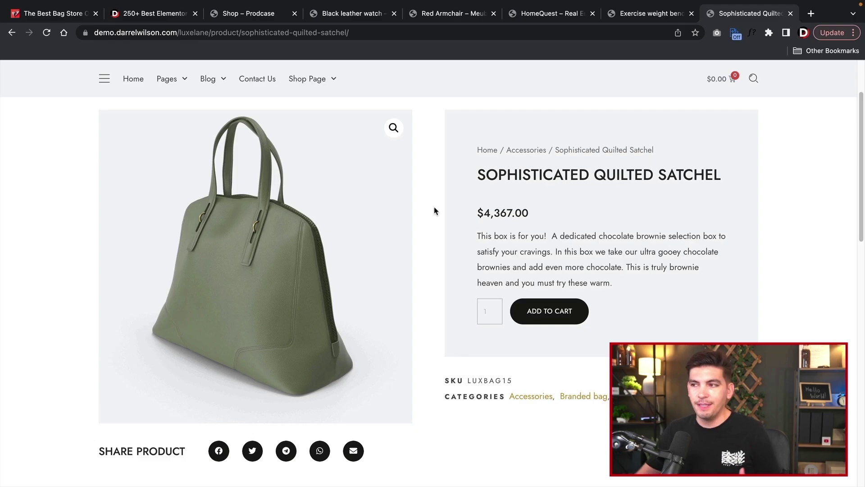
scroll(167, 126, up, 2)
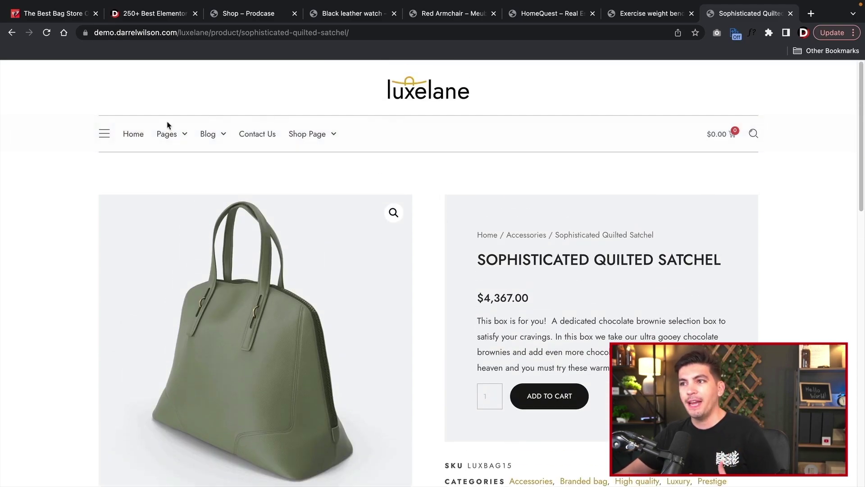
click(106, 136)
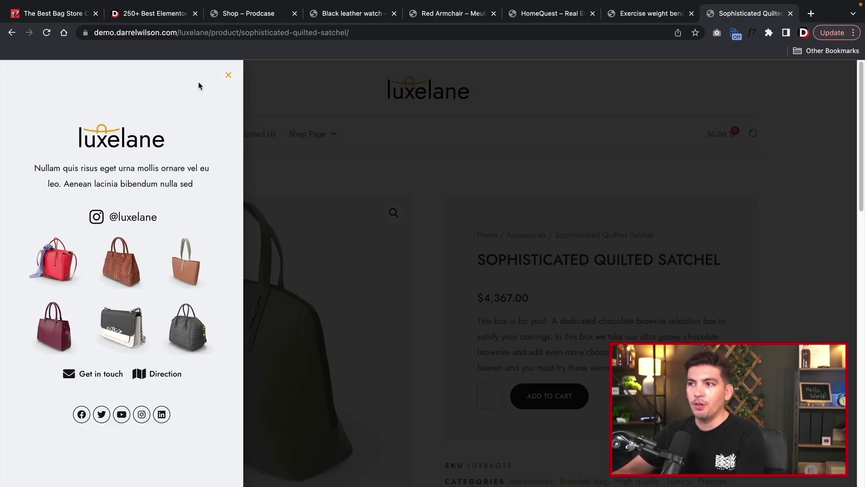
click(229, 76)
- Return to the Elementor templates page and open the All Access offer's plan comparison
click(160, 18)
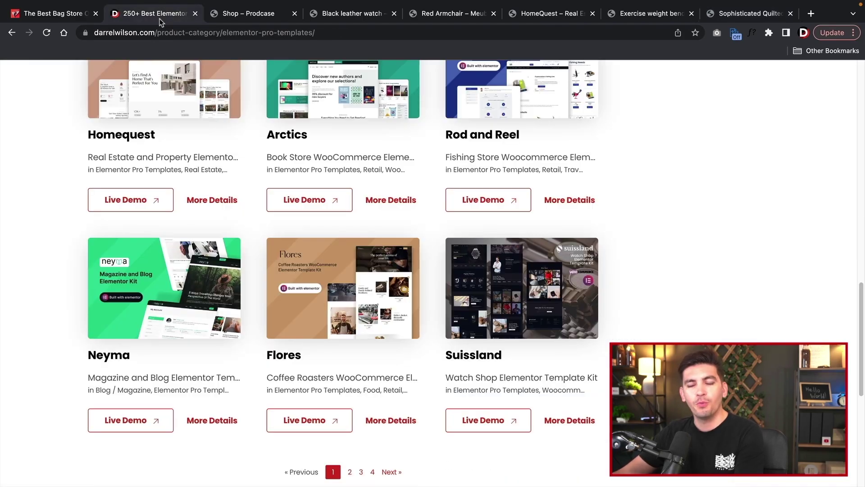
scroll(295, 255, up, 15)
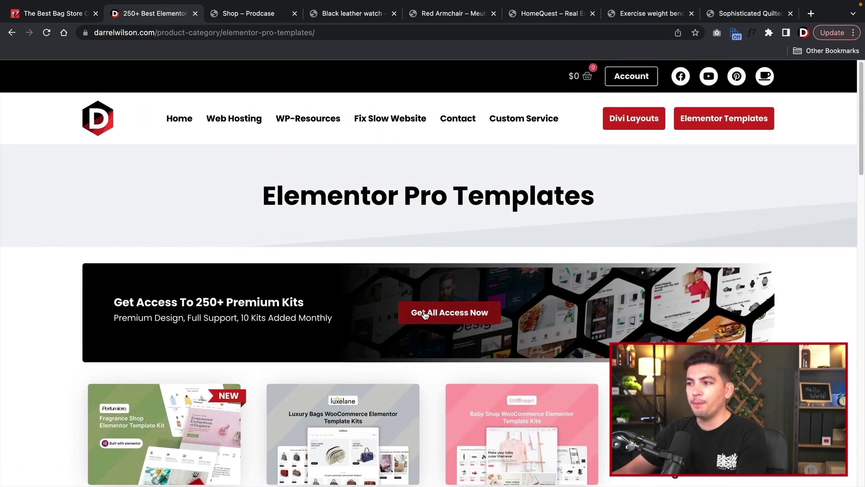
click(425, 315)
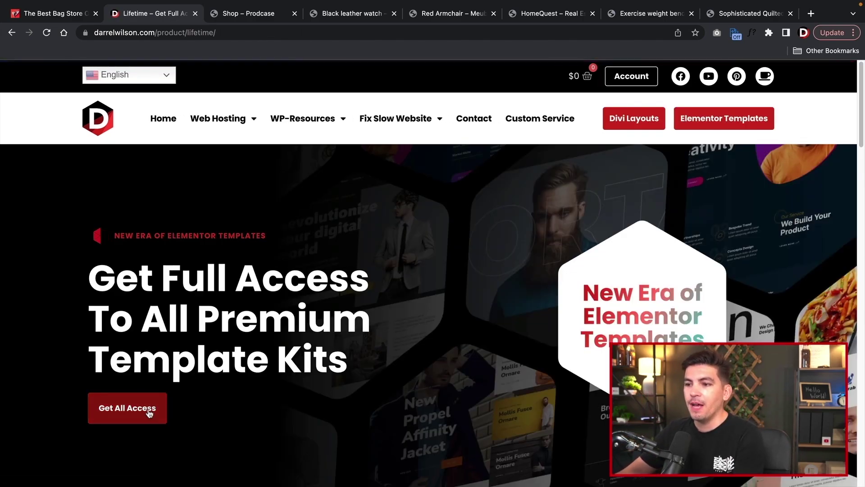
click(136, 414)
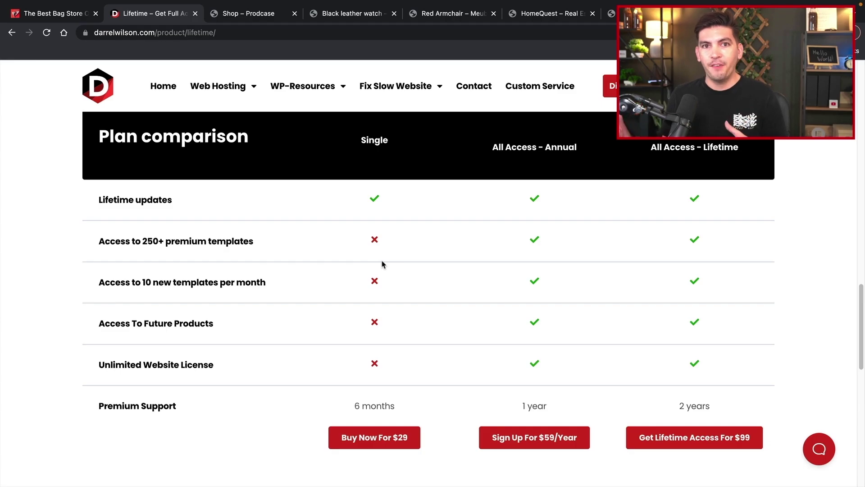
- Glance at the Best Bag Store homepage, then highlight the 250+ premium templates comparison row
click(72, 14)
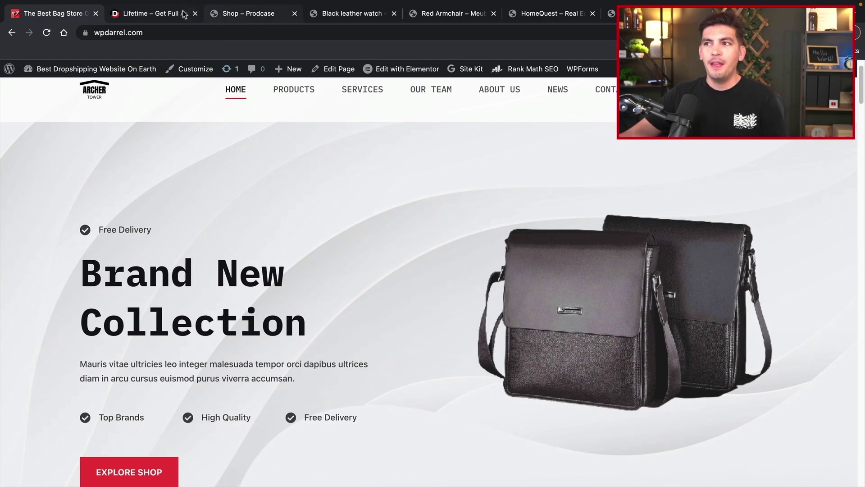
click(162, 18)
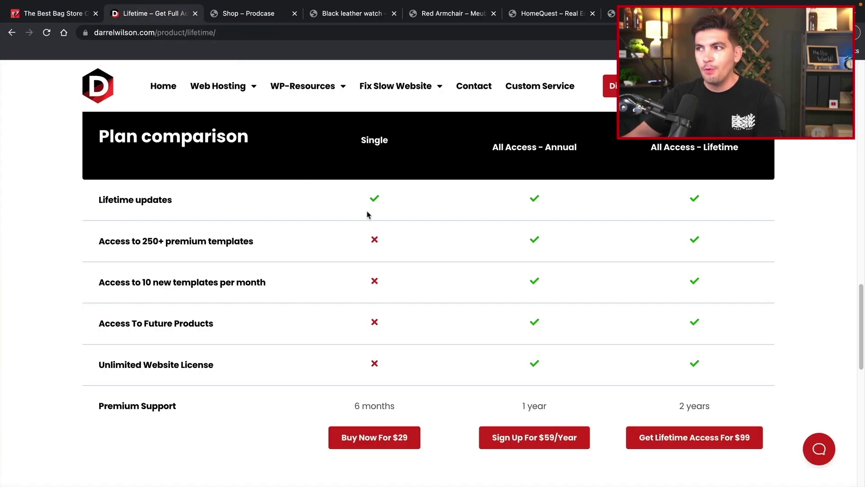
mouse_move(419, 97)
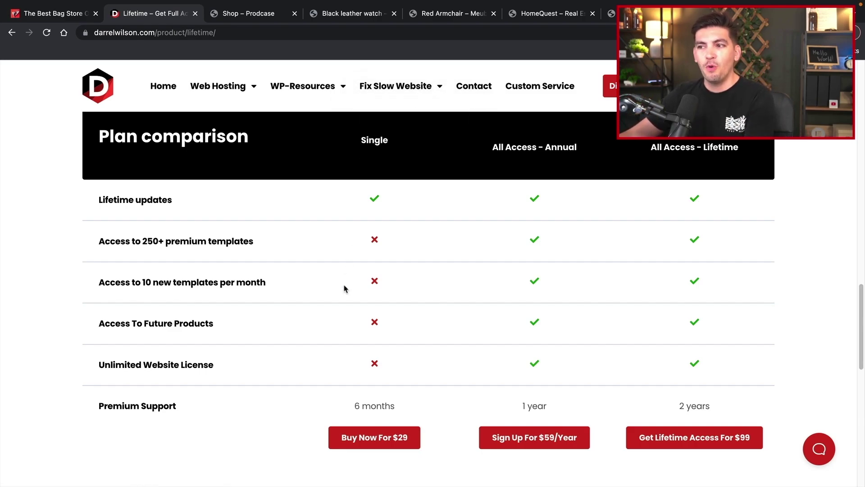
drag(259, 248, 108, 246)
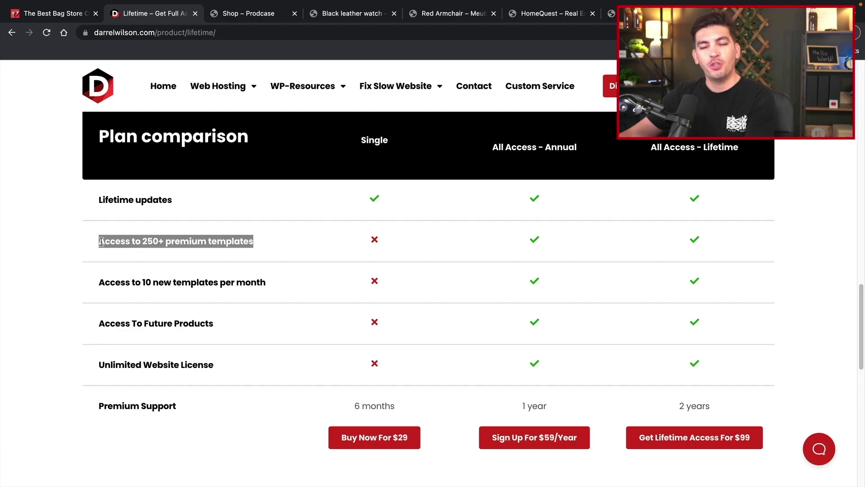
scroll(205, 293, up, 20)
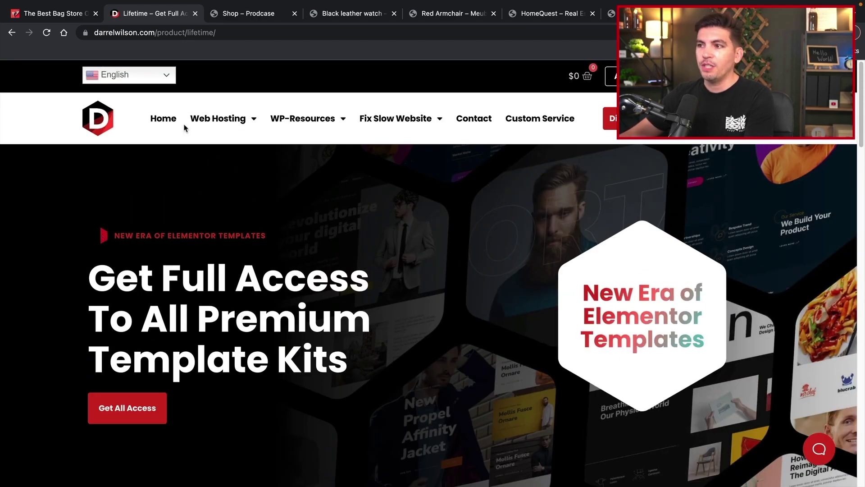
- Go to the darrelwilson.com home page and browse the 256-kit Elementor Pro Templates grid
click(160, 119)
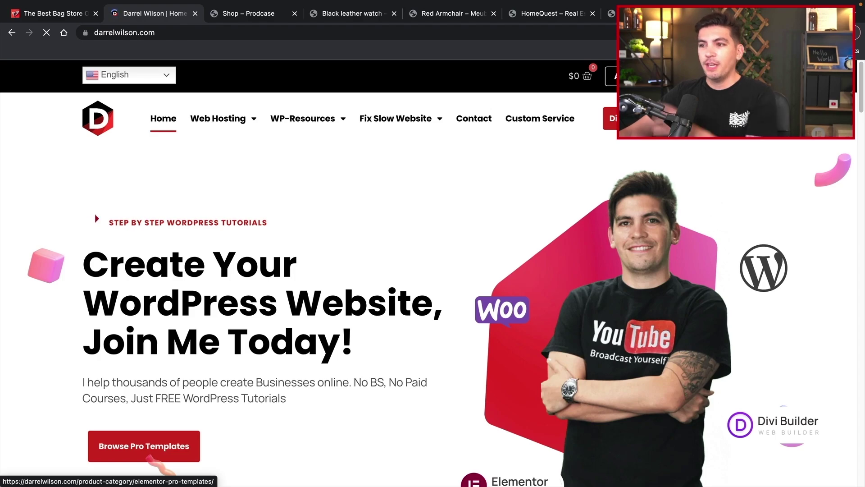
click(151, 455)
scroll(550, 259, down, 5)
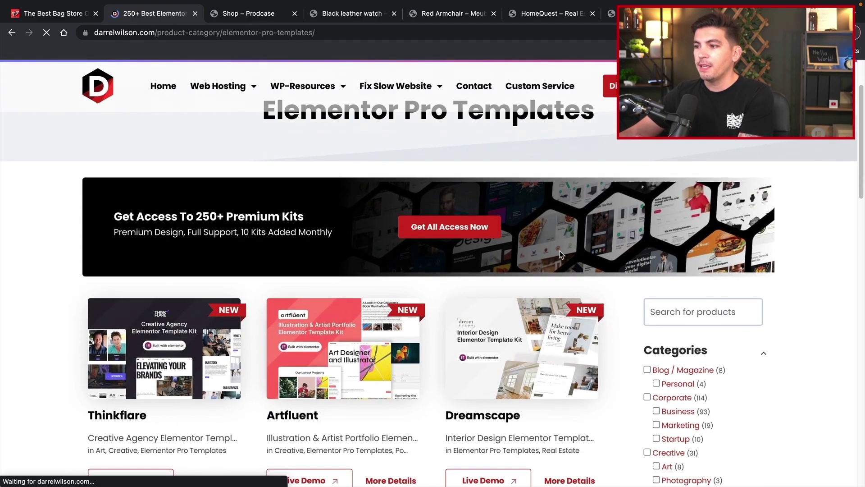
scroll(550, 259, down, 5)
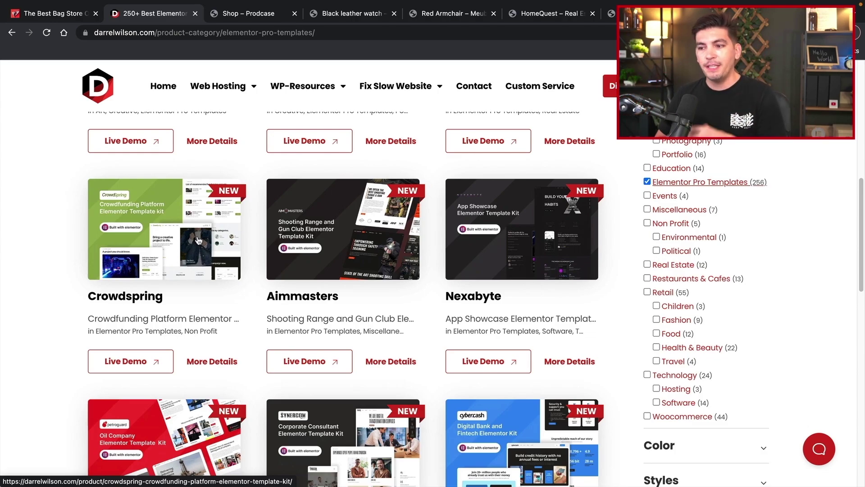
scroll(198, 241, up, 15)
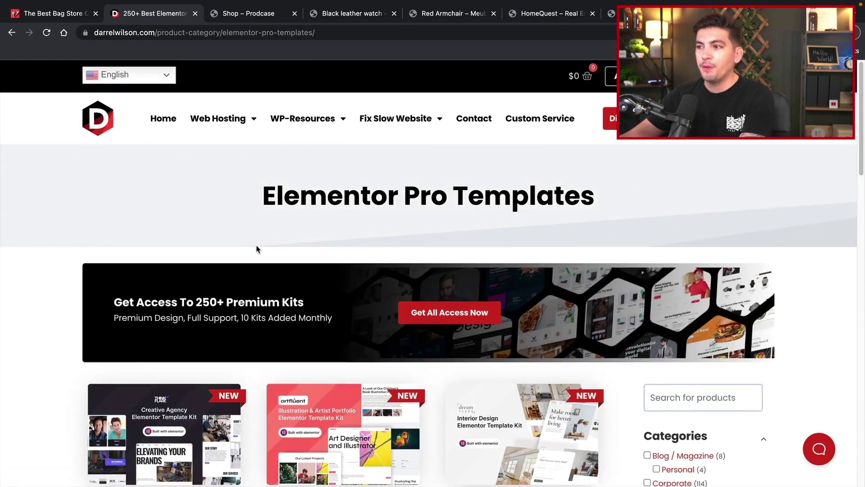
scroll(259, 257, down, 5)
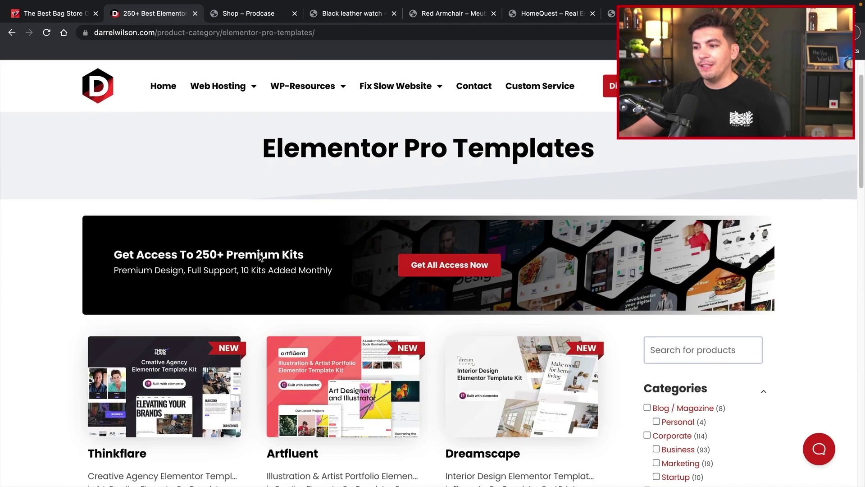
- Scroll further down the Elementor Pro Templates listing
scroll(258, 260, down, 1)
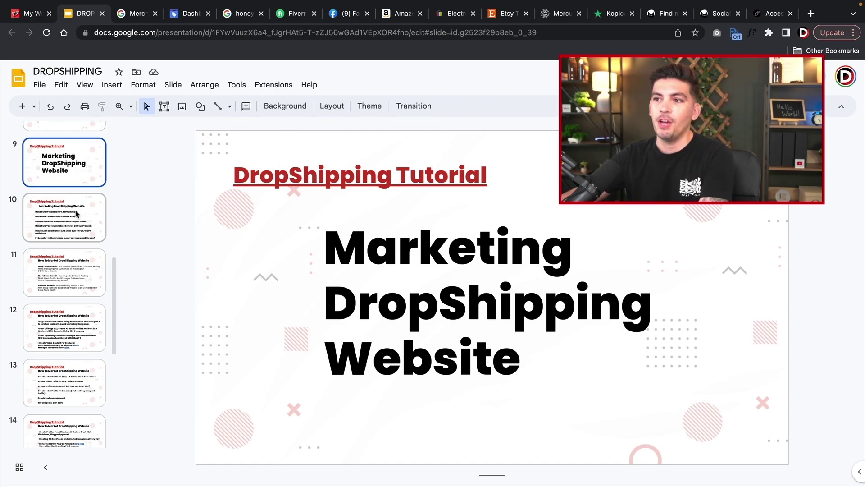
- Advance the DROPSHIPPING deck to slide 10, the marketing checklist
click(78, 215)
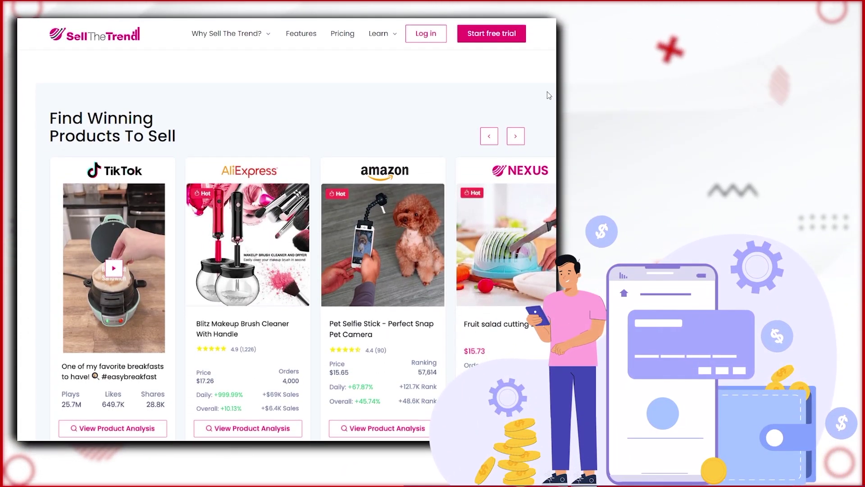
- Move the winning products carousel back 14 cards, then select 'Changes' in the Short Term Growth PROS line
click(489, 136)
click(489, 136)
click(488, 136)
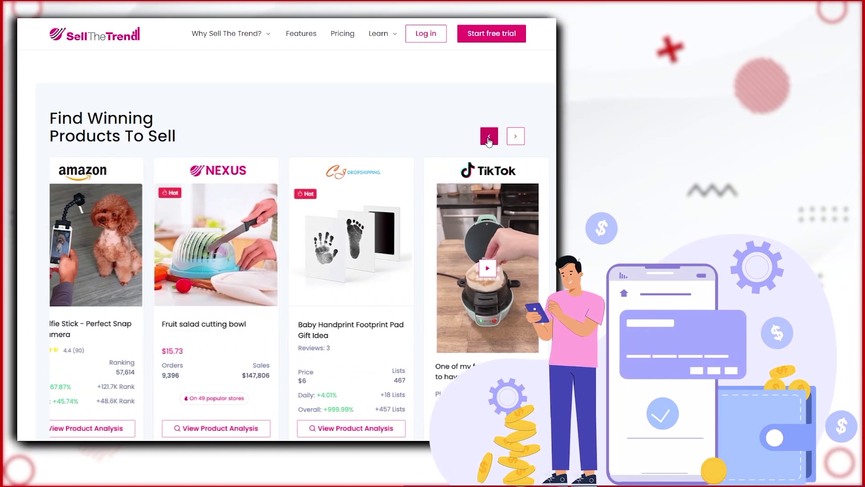
click(489, 136)
click(489, 136)
click(489, 136)
click(488, 136)
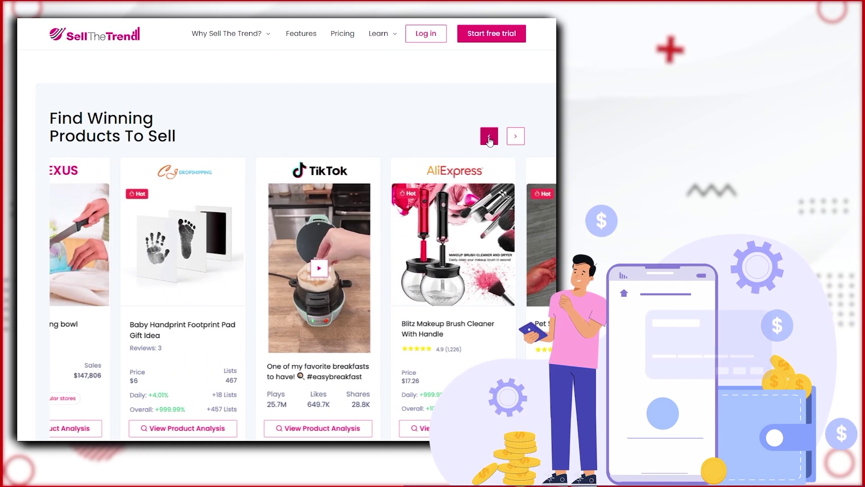
click(489, 136)
click(489, 136)
click(489, 136)
click(489, 136)
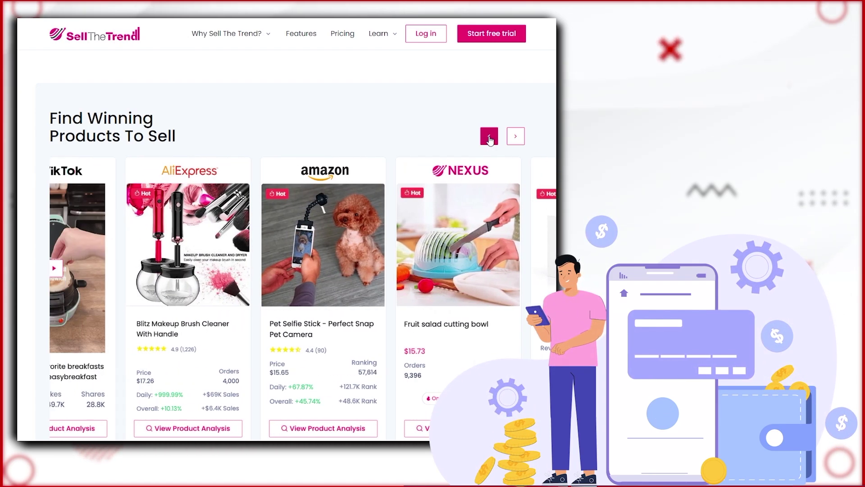
click(489, 136)
click(488, 136)
click(489, 136)
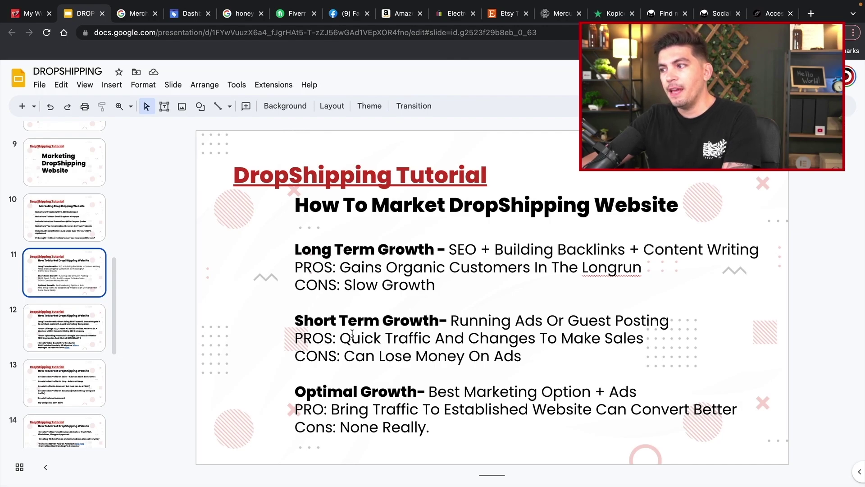
double_click(496, 340)
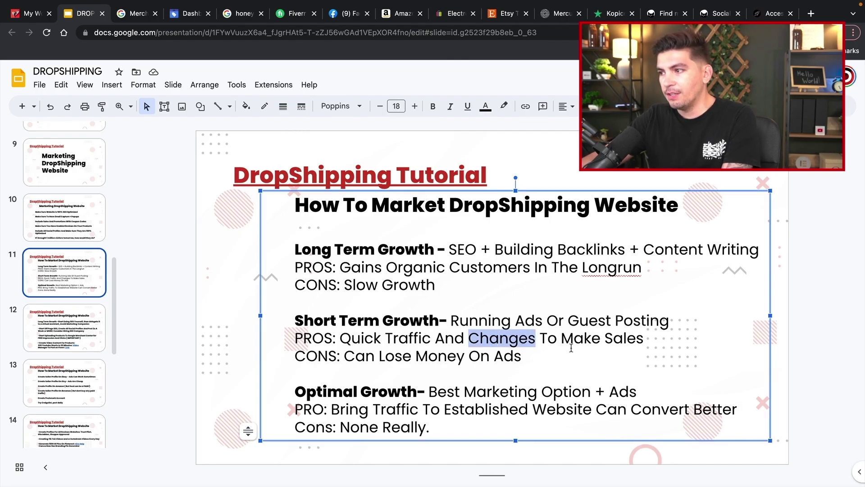